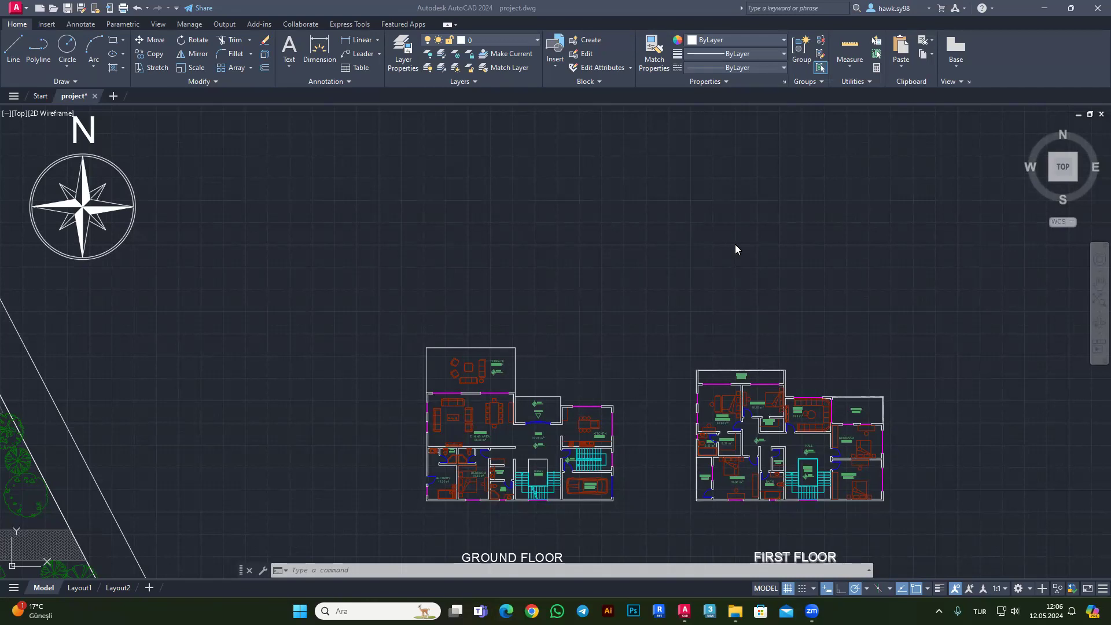
Zoom over project.dwg's site plan and floor plans, then start a new blank drawing.
{"action": "scroll", "coordinate": [682, 317], "scroll_direction": "down", "scroll_amount": 3}
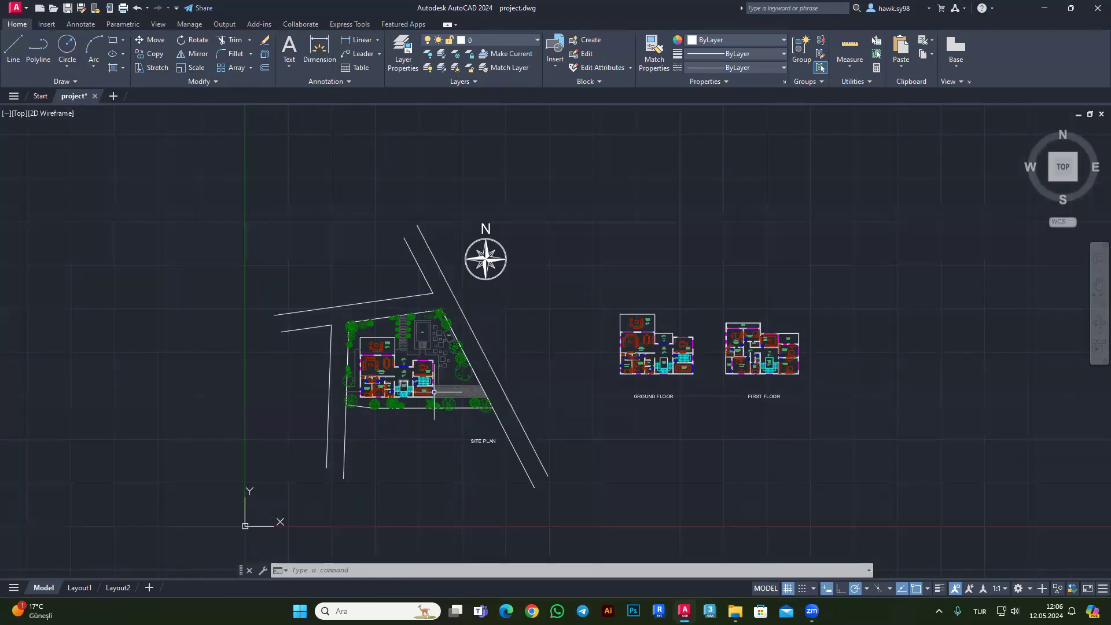
{"action": "scroll", "coordinate": [366, 442], "scroll_direction": "up", "scroll_amount": 2}
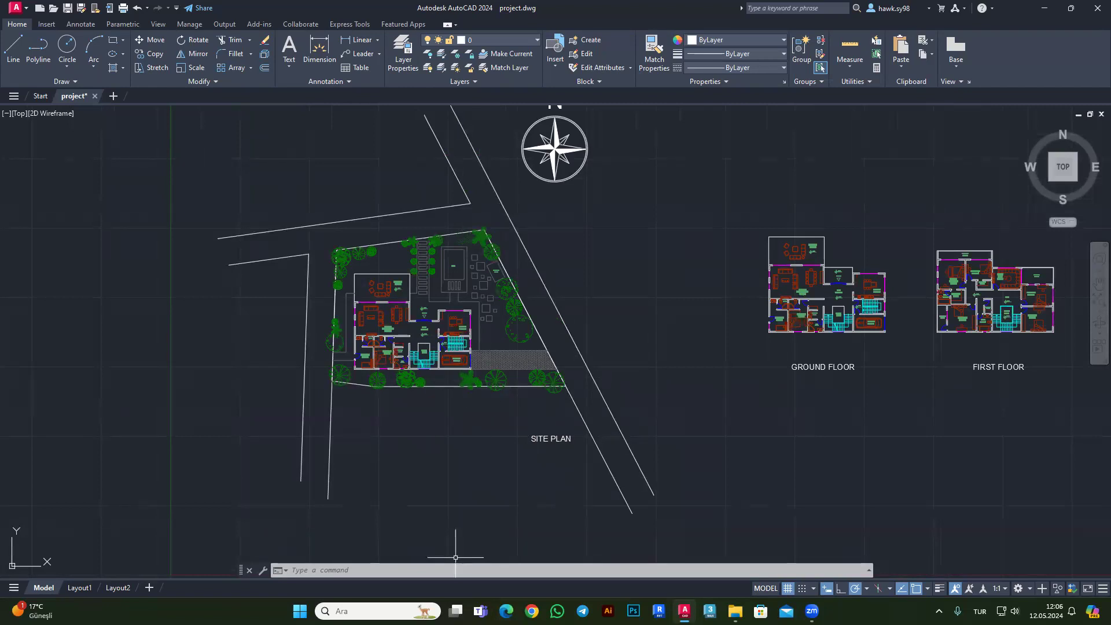
{"action": "left_click", "coordinate": [113, 95]}
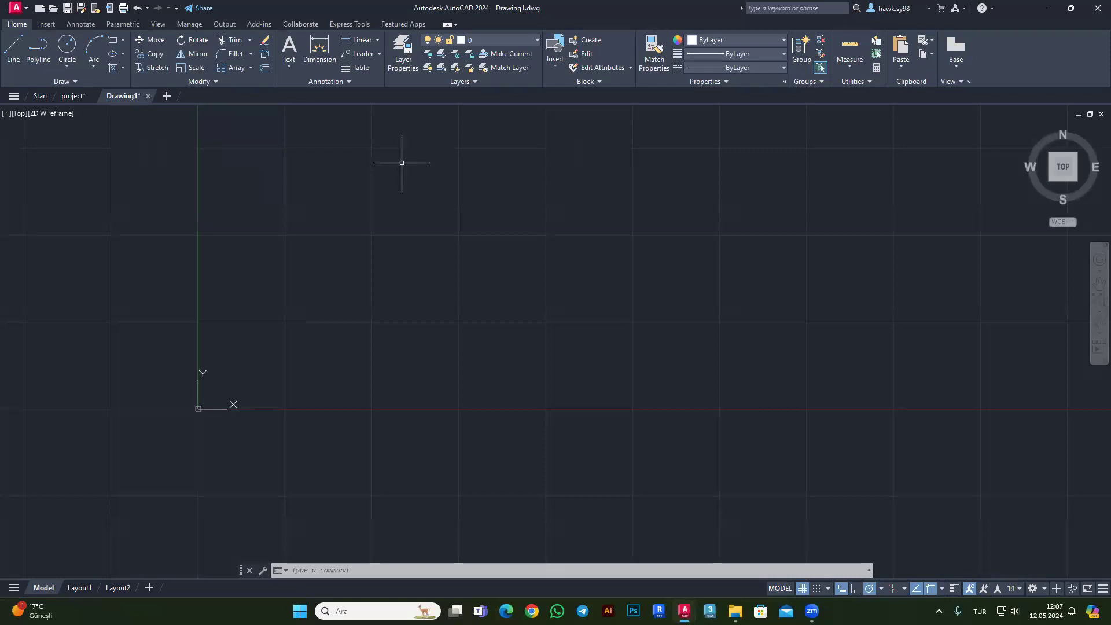
Start an empty multiline text box by picking two corners near the top of Drawing1.
{"action": "left_click", "coordinate": [289, 48]}
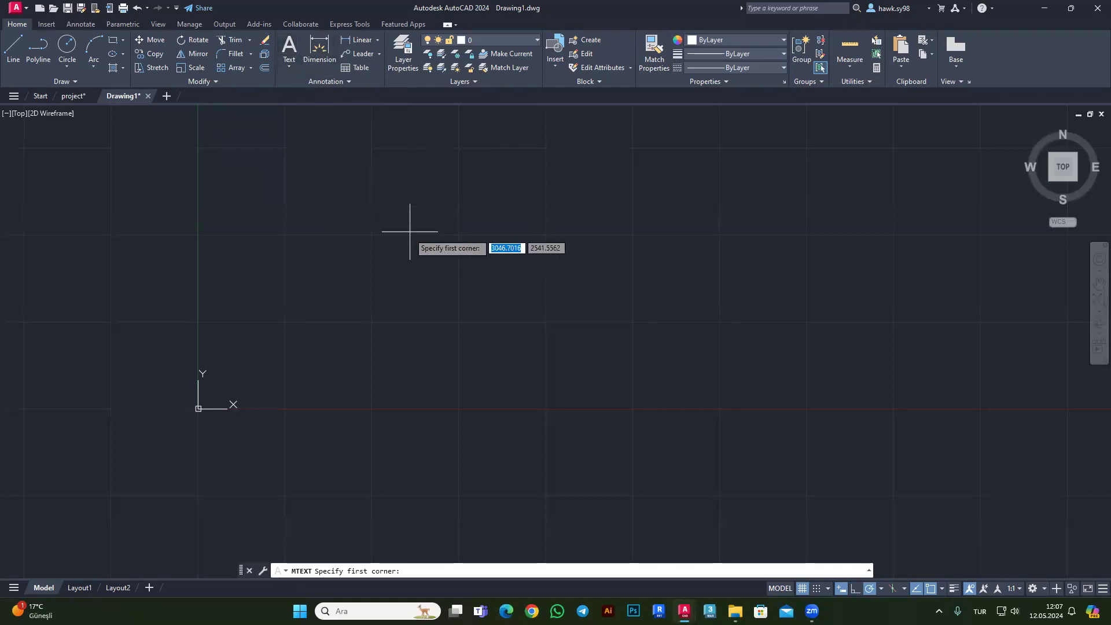
{"action": "left_click", "coordinate": [414, 204]}
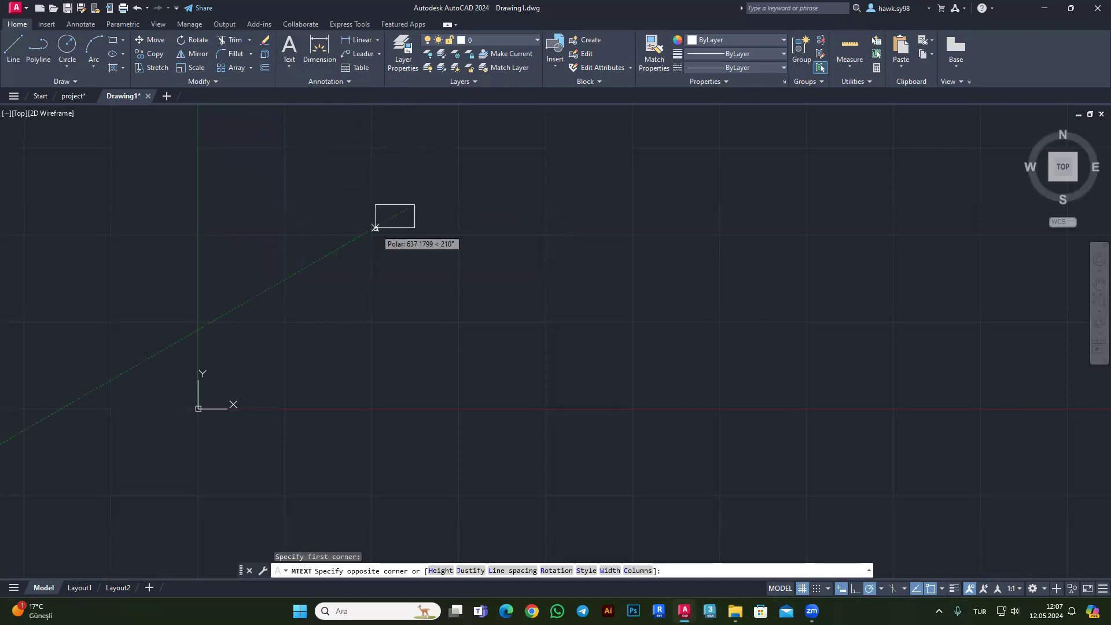
{"action": "left_click", "coordinate": [297, 231]}
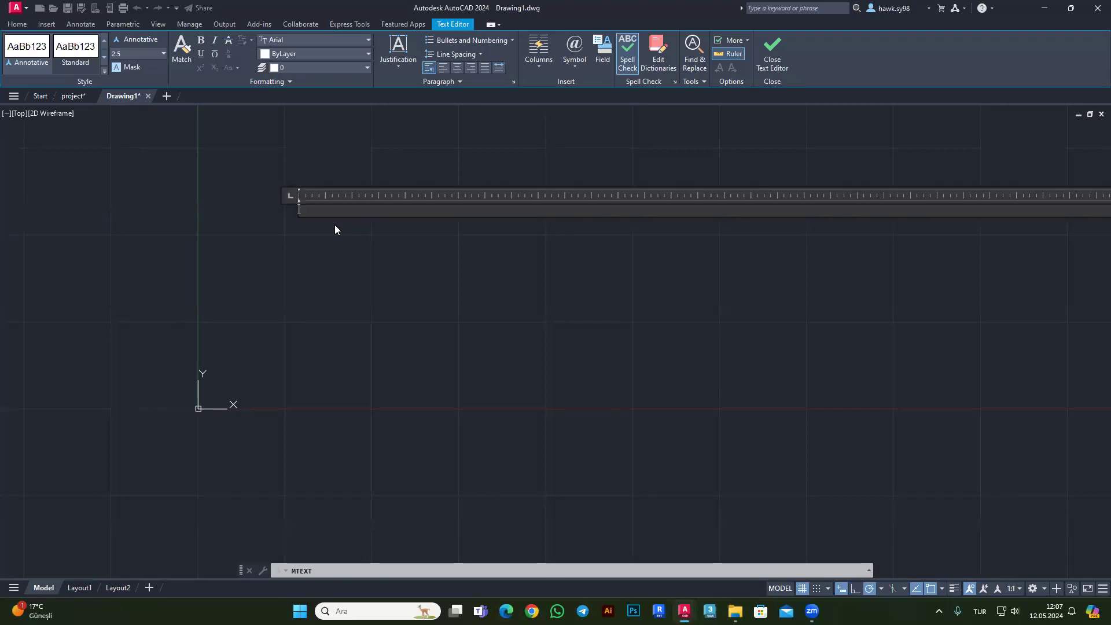
Type 'autocad' in the text box and set its text height to 15.
{"action": "type", "text": "autocad"}
{"action": "double_click", "coordinate": [322, 209]}
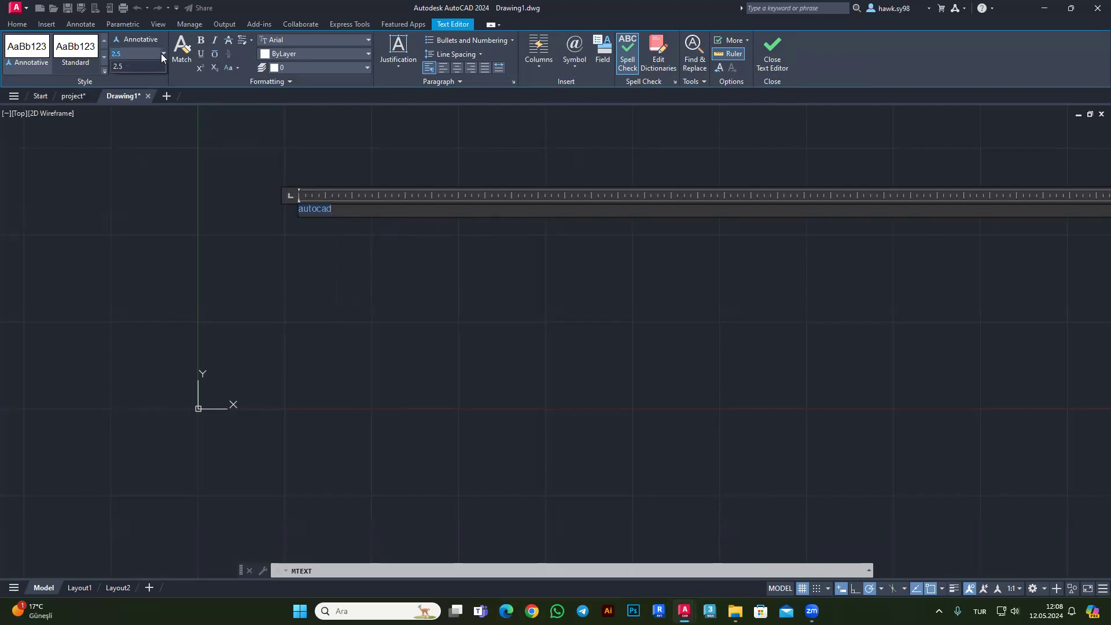
{"action": "key", "text": "BackSpace"}
{"action": "key", "text": "ctrl+z"}
{"action": "left_click", "coordinate": [136, 51]}
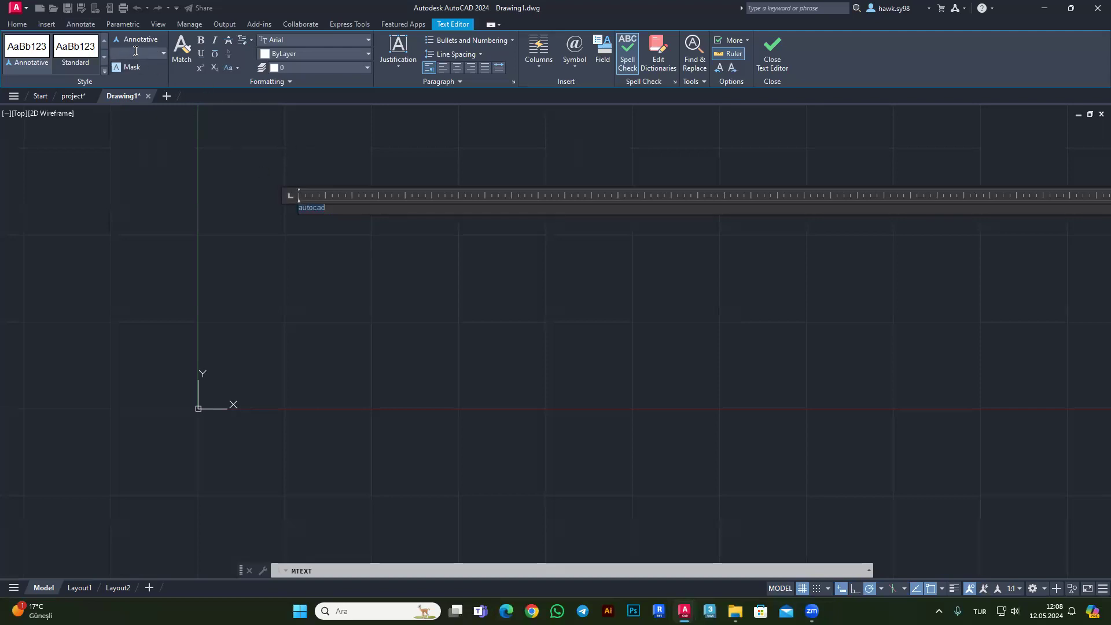
{"action": "type", "text": "15"}
{"action": "key", "text": "Return"}
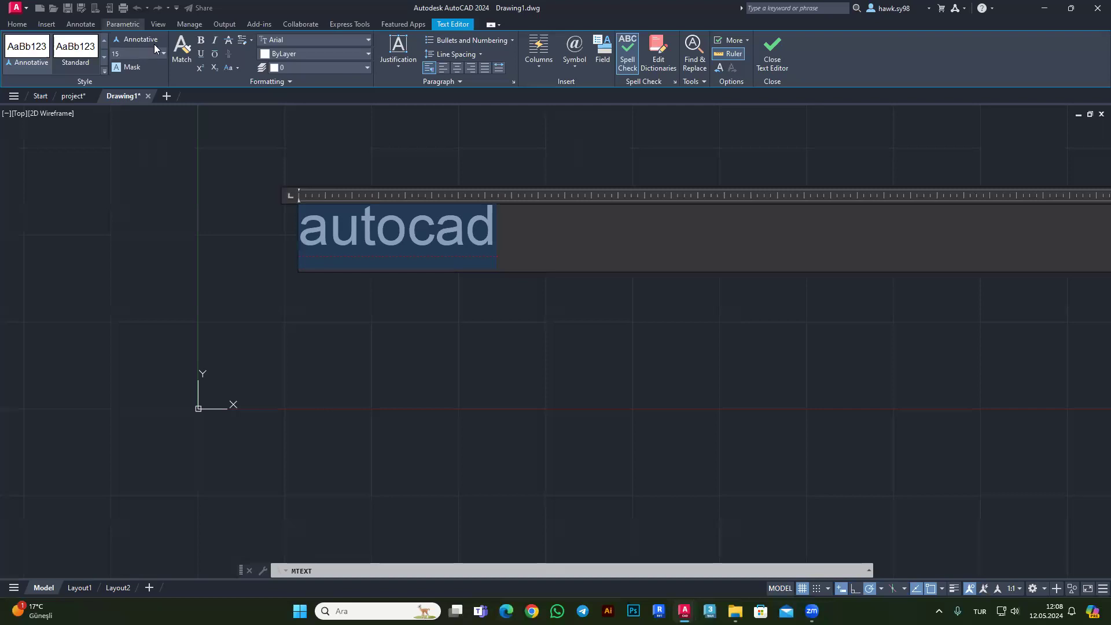
Set the font to Artifakt Element Medium and test italic, underline, overline and superscript, reverting each.
{"action": "left_click", "coordinate": [302, 41]}
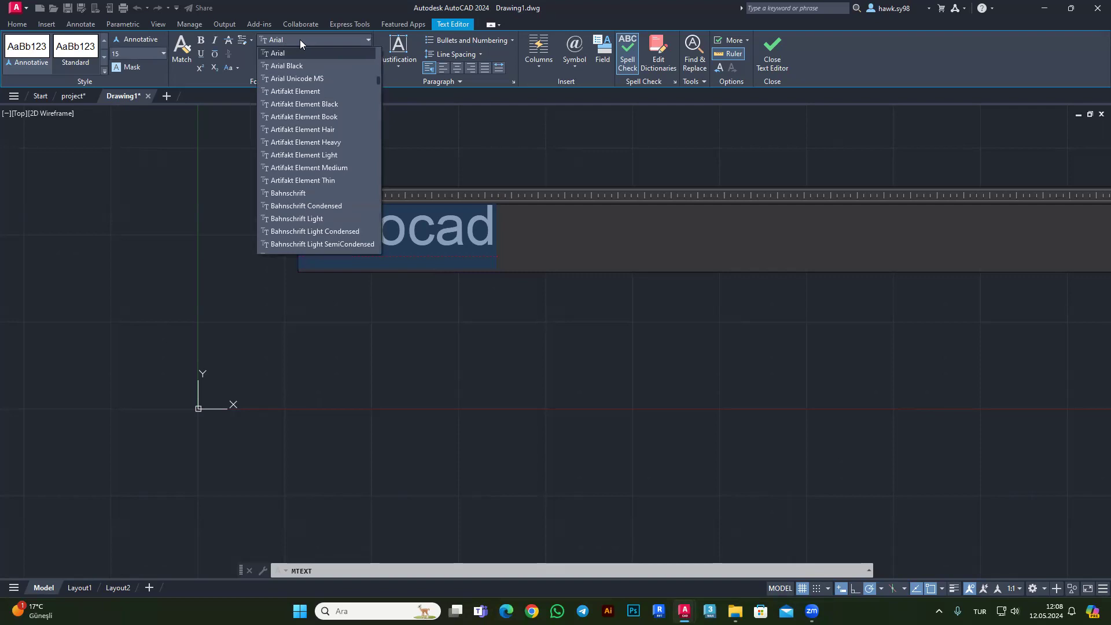
{"action": "left_click", "coordinate": [319, 168]}
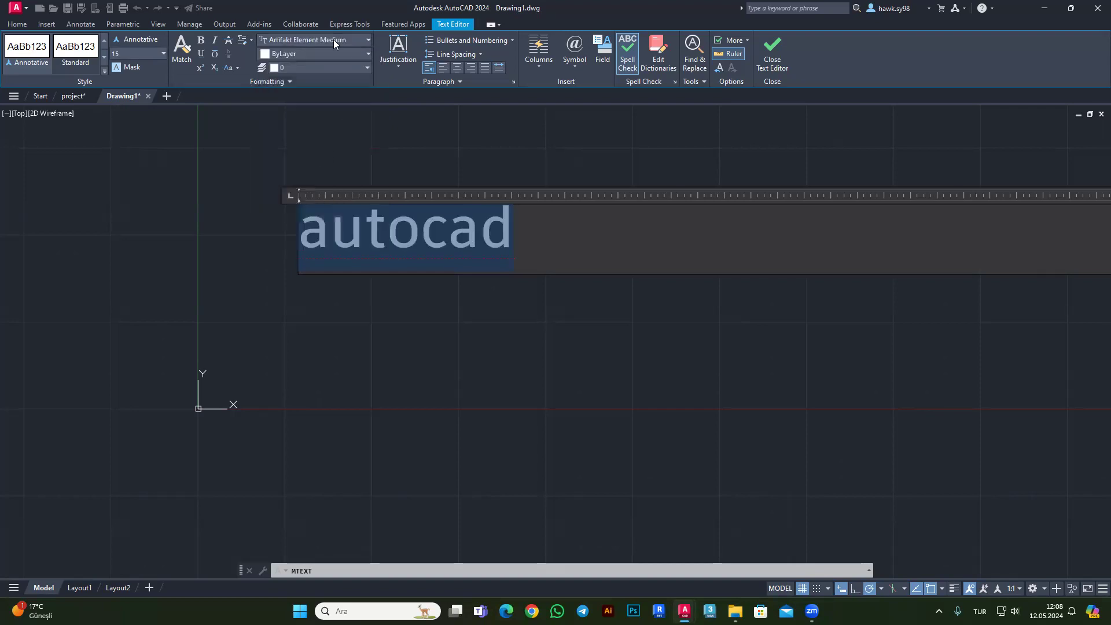
{"action": "left_click", "coordinate": [213, 41]}
{"action": "left_click", "coordinate": [214, 44]}
{"action": "left_click", "coordinate": [202, 55]}
{"action": "left_click", "coordinate": [216, 55]}
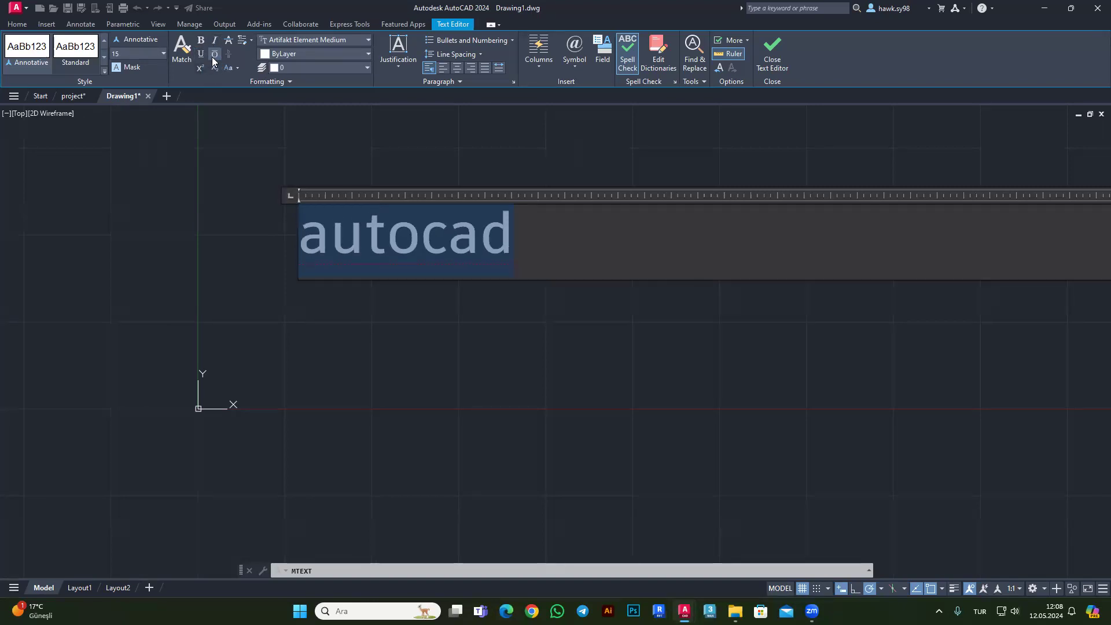
{"action": "left_click", "coordinate": [215, 55]}
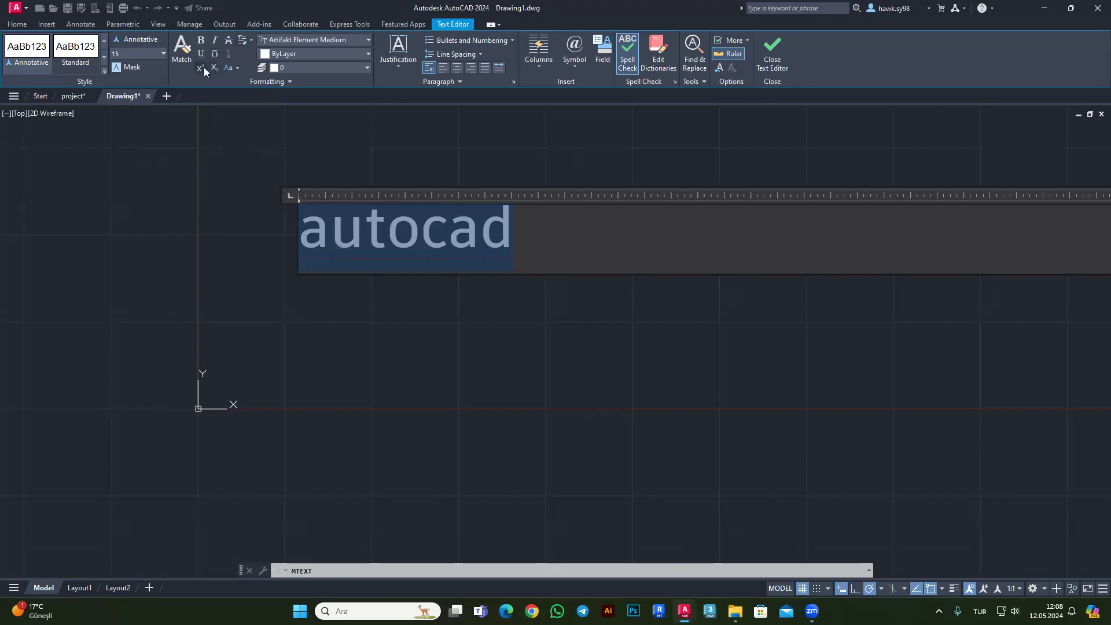
{"action": "left_click", "coordinate": [202, 67]}
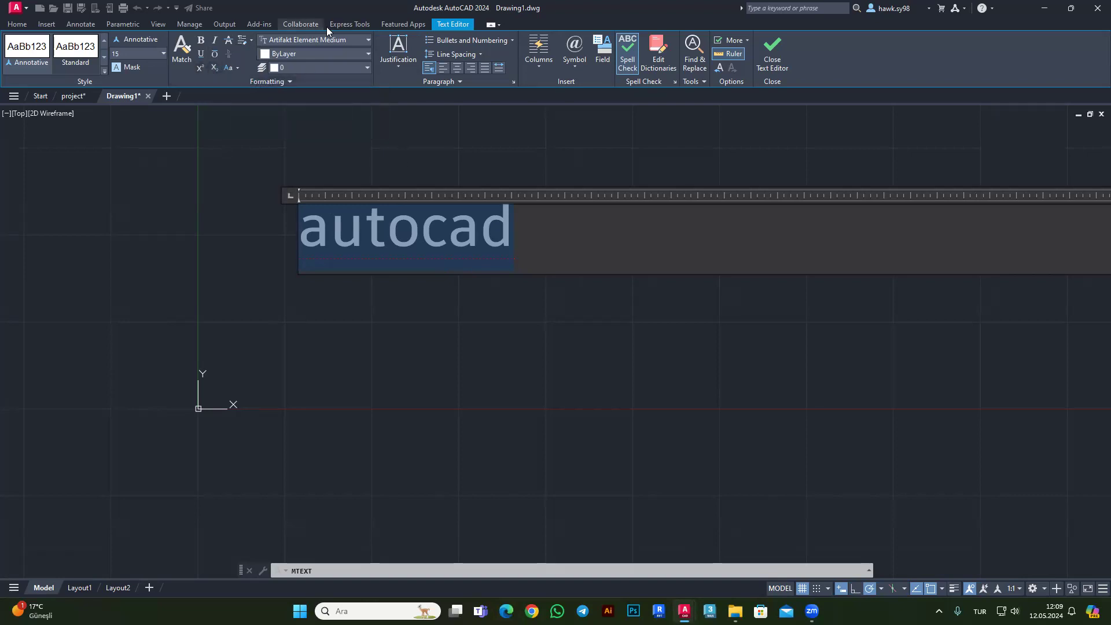
Keep the colour and left alignment after testing centring, then close the editor to place the text.
{"action": "left_click", "coordinate": [308, 54]}
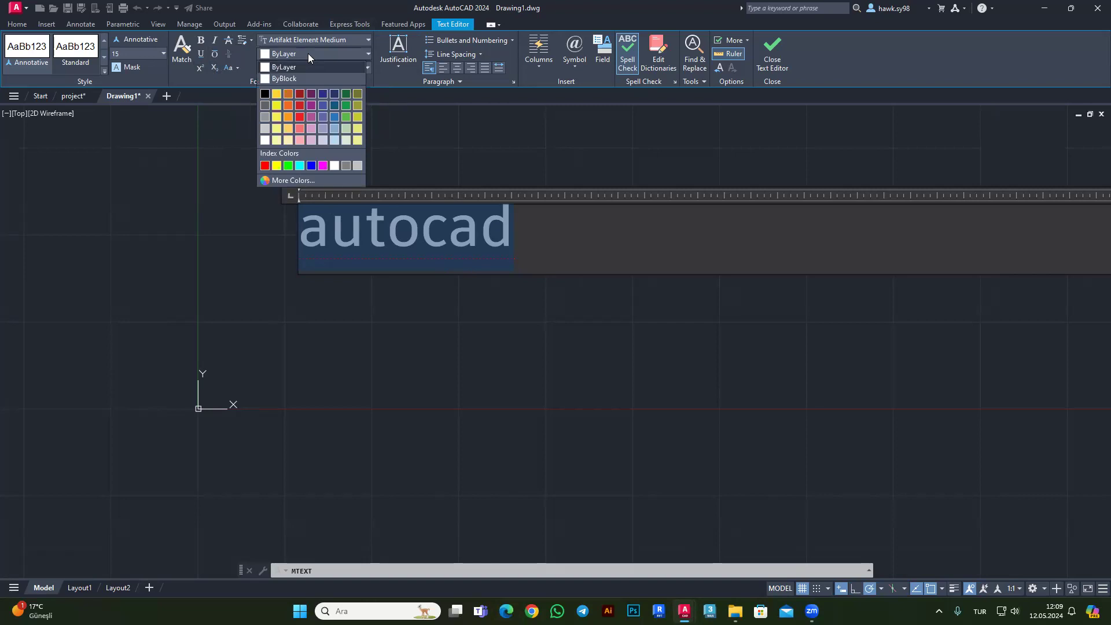
{"action": "left_click", "coordinate": [308, 53]}
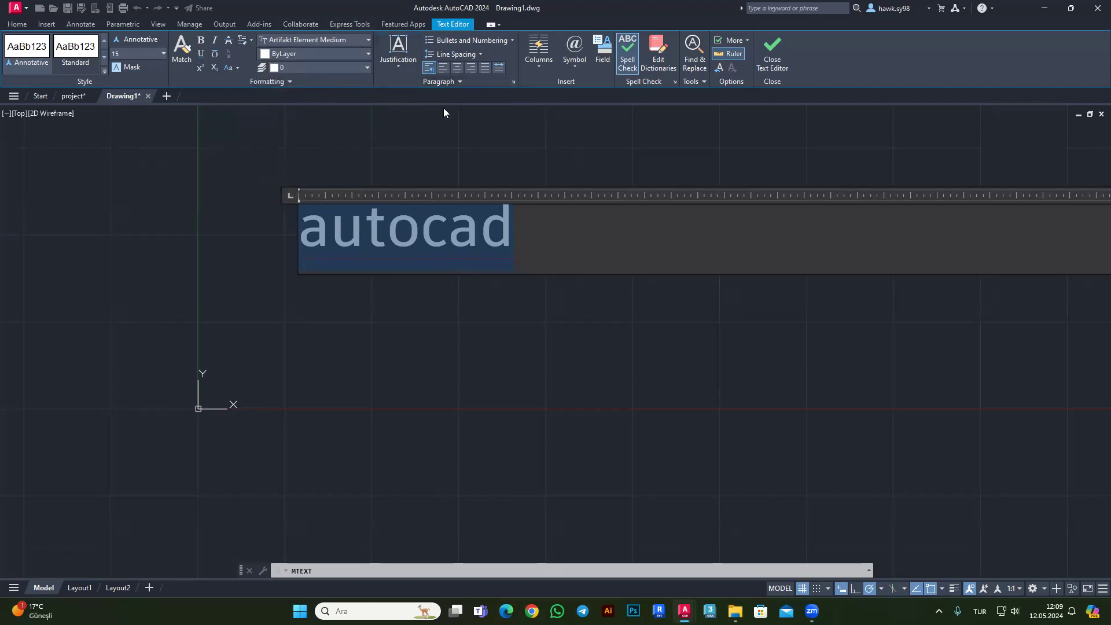
{"action": "left_click", "coordinate": [460, 69]}
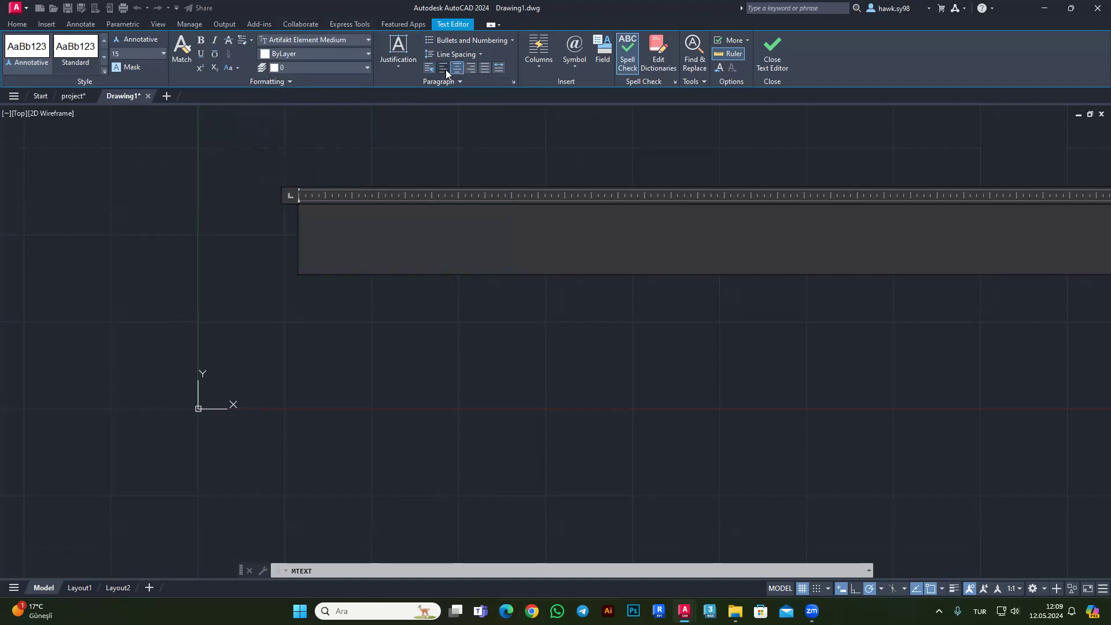
{"action": "left_click", "coordinate": [444, 68]}
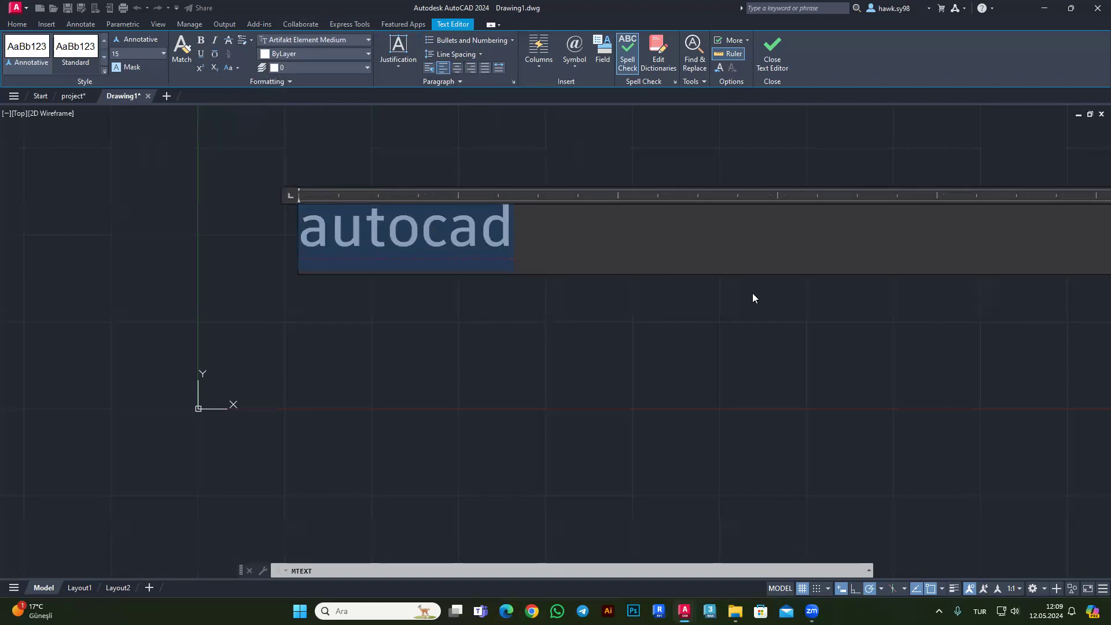
{"action": "scroll", "coordinate": [631, 211], "scroll_direction": "up", "scroll_amount": 1}
{"action": "scroll", "coordinate": [472, 219], "scroll_direction": "down", "scroll_amount": 2}
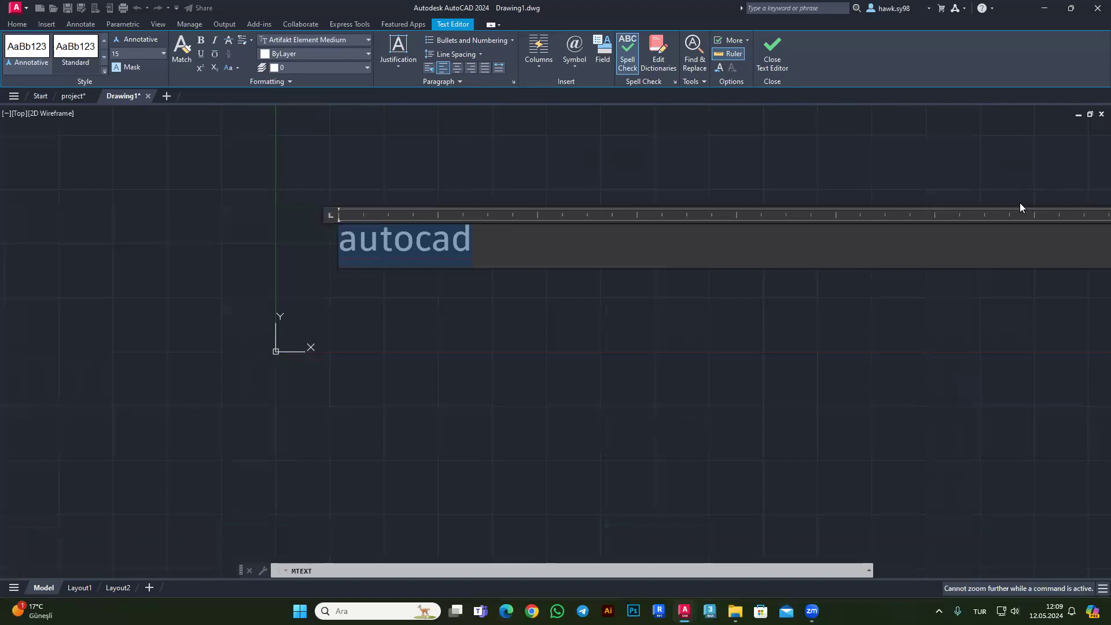
{"action": "left_click", "coordinate": [409, 174]}
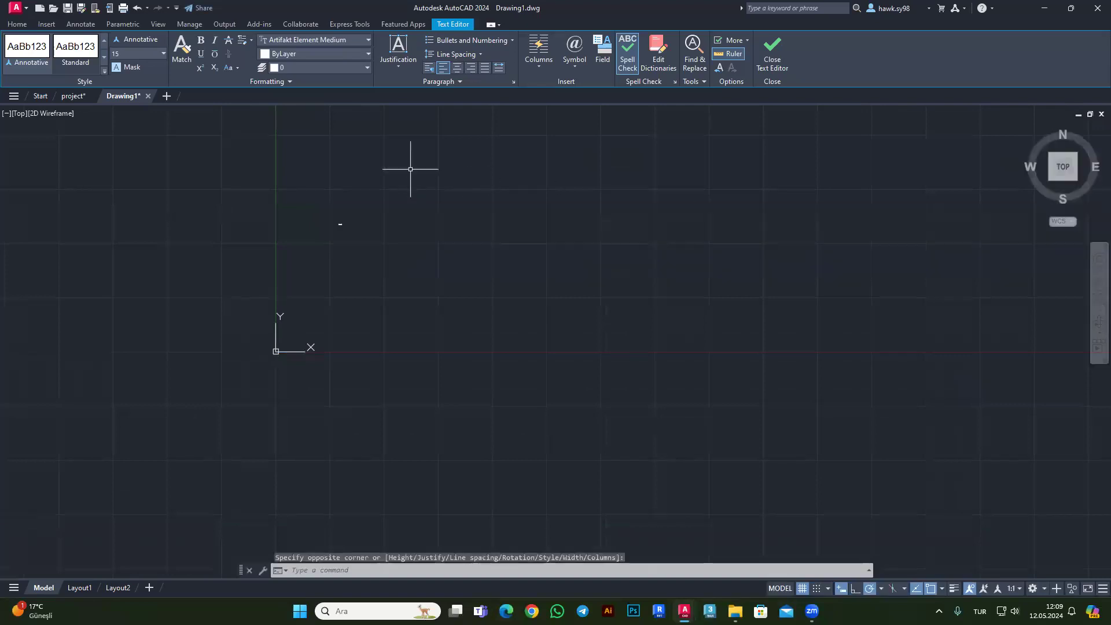
{"action": "scroll", "coordinate": [323, 215], "scroll_direction": "up", "scroll_amount": 2}
{"action": "scroll", "coordinate": [284, 231], "scroll_direction": "up", "scroll_amount": 2}
{"action": "scroll", "coordinate": [283, 231], "scroll_direction": "up", "scroll_amount": 3}
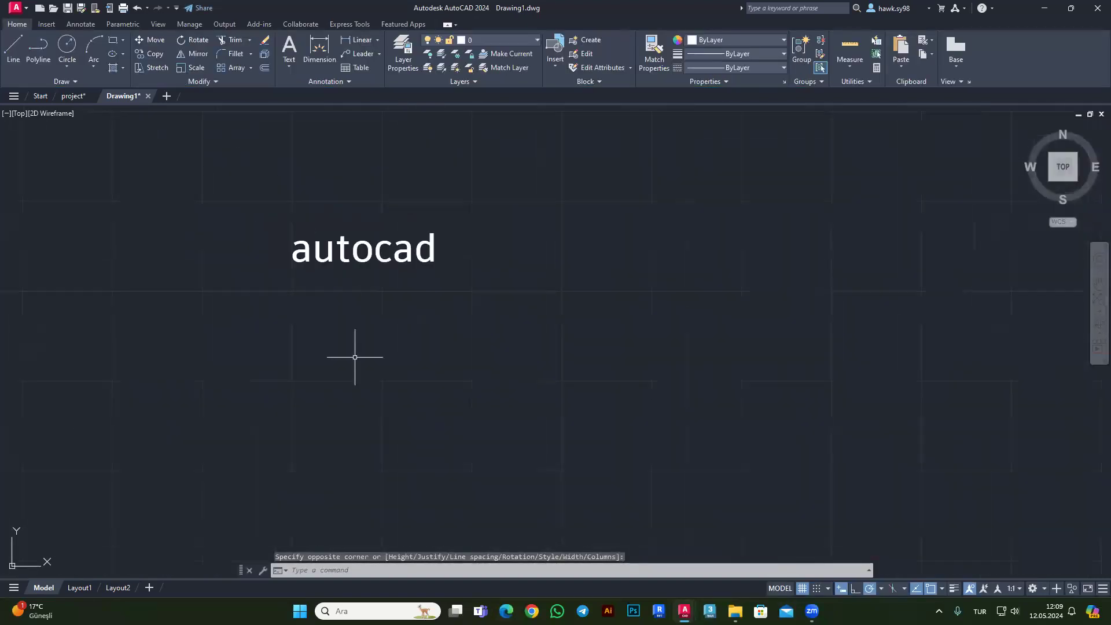
Reopen the autocad text, drag its width handle narrower, and save the text changes.
{"action": "left_click", "coordinate": [322, 214]}
{"action": "left_click", "coordinate": [293, 245]}
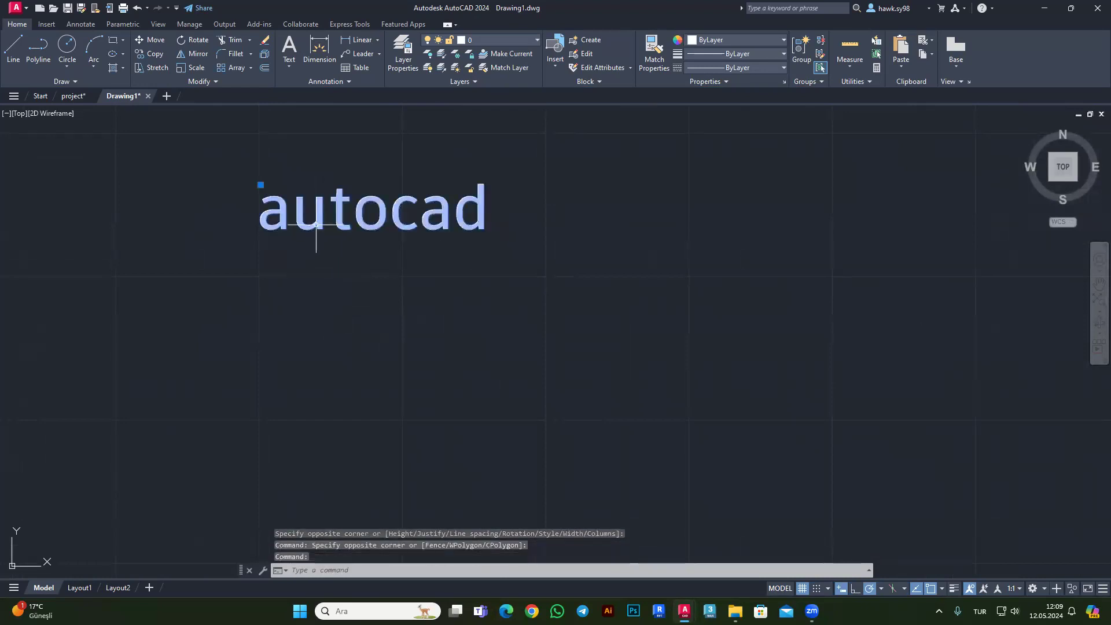
{"action": "double_click", "coordinate": [312, 234]}
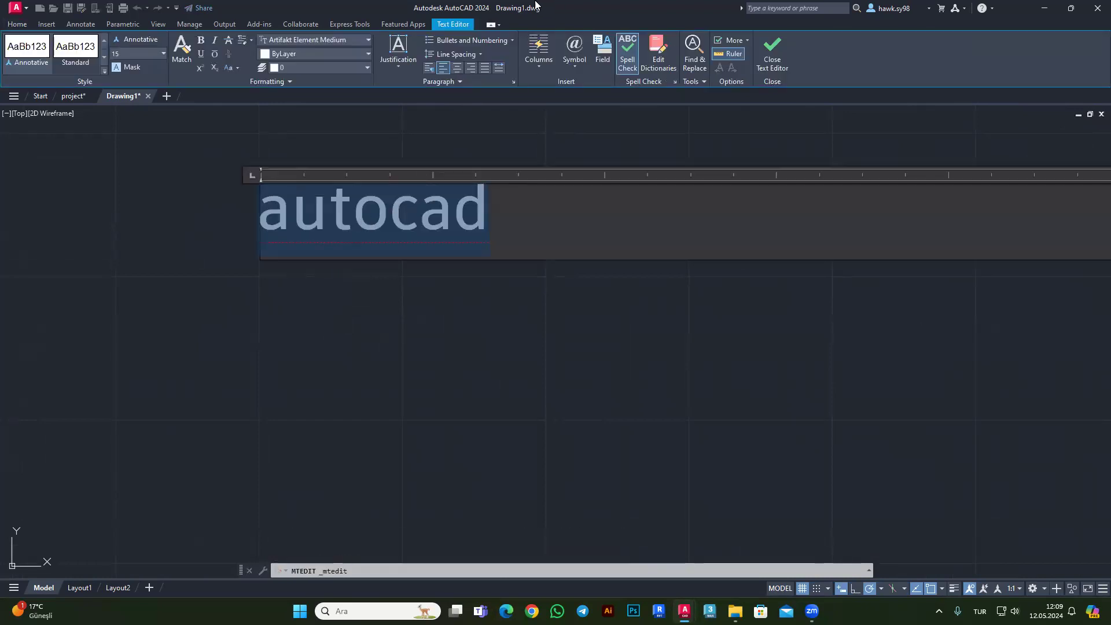
{"action": "scroll", "coordinate": [175, 228], "scroll_direction": "down", "scroll_amount": 3}
{"action": "scroll", "coordinate": [175, 229], "scroll_direction": "down", "scroll_amount": 3}
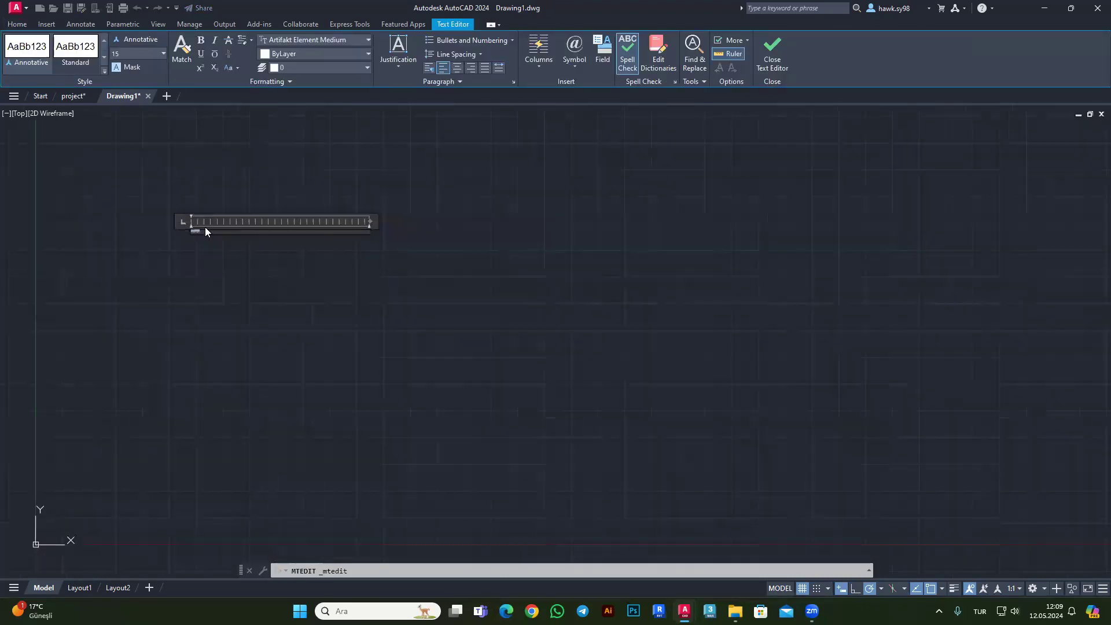
{"action": "scroll", "coordinate": [363, 236], "scroll_direction": "down", "scroll_amount": 1}
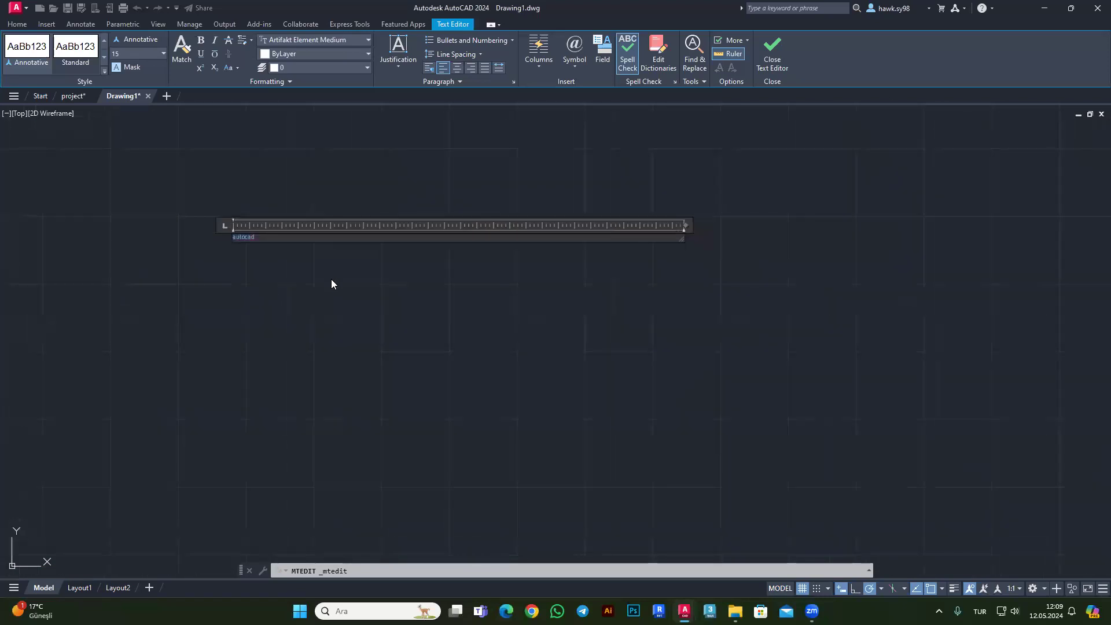
{"action": "left_click_drag", "start_coordinate": [682, 225], "coordinate": [324, 223]}
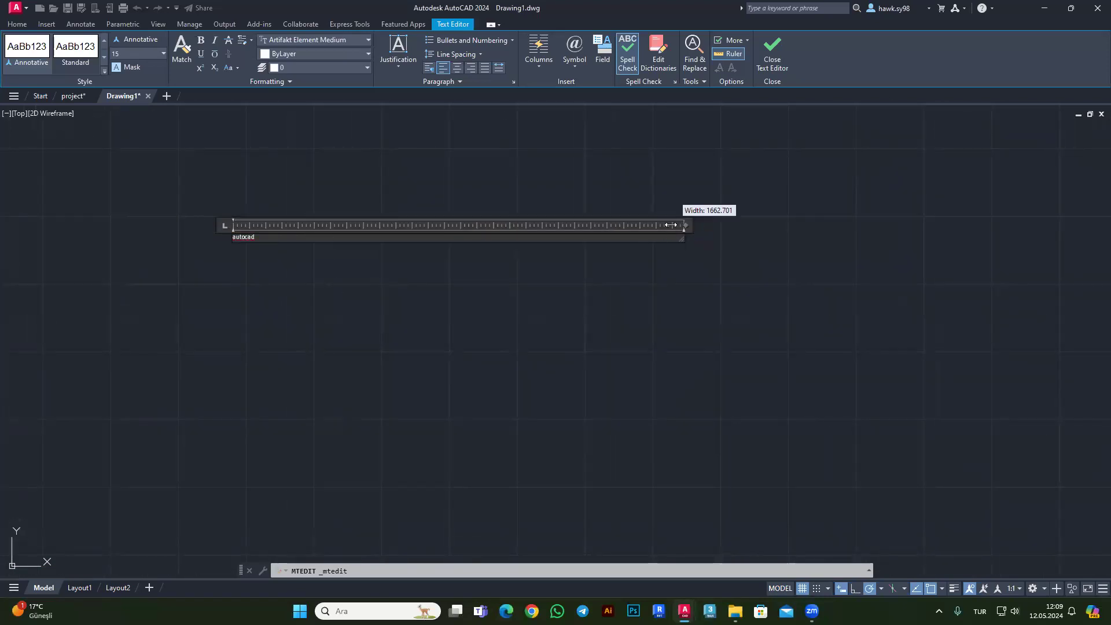
{"action": "mouse_move", "coordinate": [280, 218]}
{"action": "left_mouse_down"}
{"action": "mouse_move", "coordinate": [566, 210]}
{"action": "mouse_move", "coordinate": [276, 212]}
{"action": "mouse_move", "coordinate": [291, 222]}
{"action": "mouse_move", "coordinate": [290, 298]}
{"action": "mouse_move", "coordinate": [285, 251]}
{"action": "left_mouse_up"}
{"action": "scroll", "coordinate": [227, 239], "scroll_direction": "up", "scroll_amount": 2}
{"action": "key", "text": "Escape"}
{"action": "key", "text": "Escape"}
{"action": "key", "text": "Escape"}
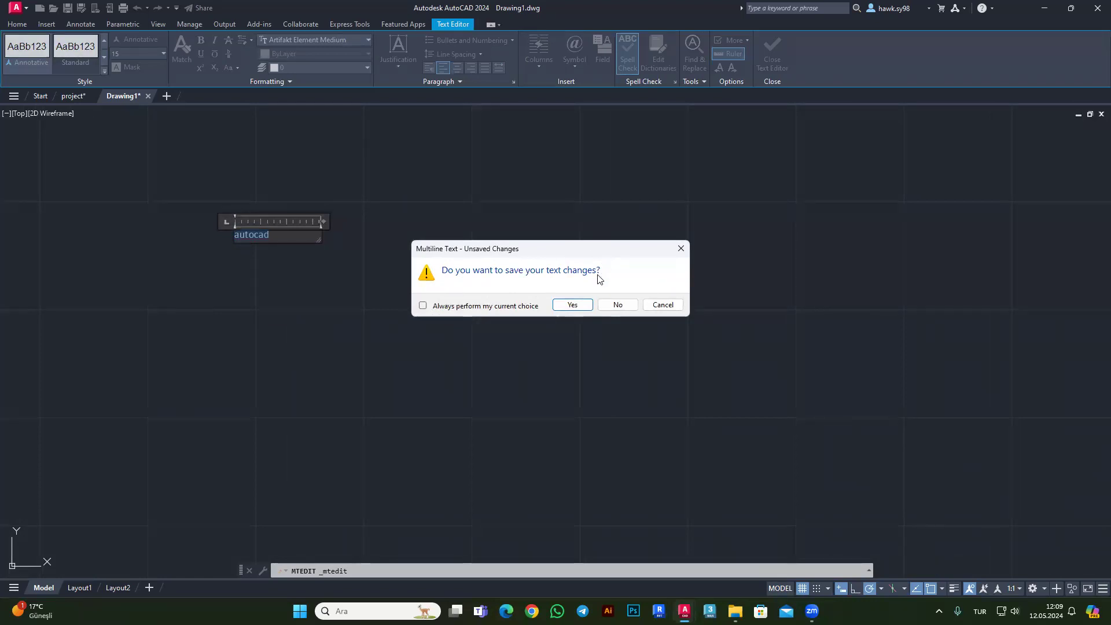
{"action": "left_click", "coordinate": [572, 305]}
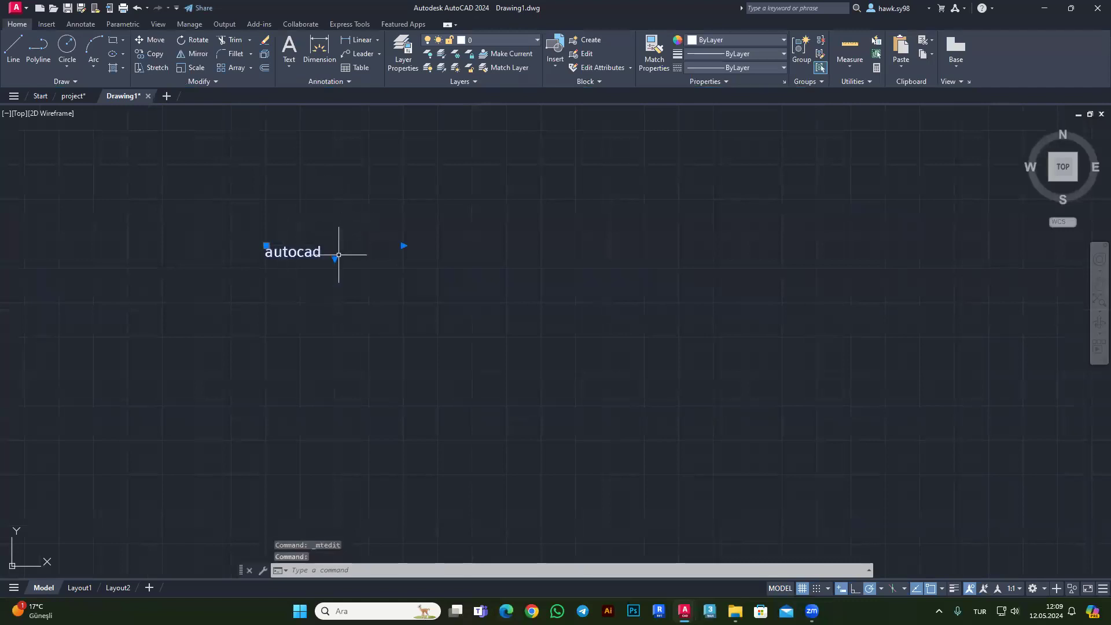
{"action": "left_click", "coordinate": [335, 258]}
{"action": "left_click", "coordinate": [334, 294]}
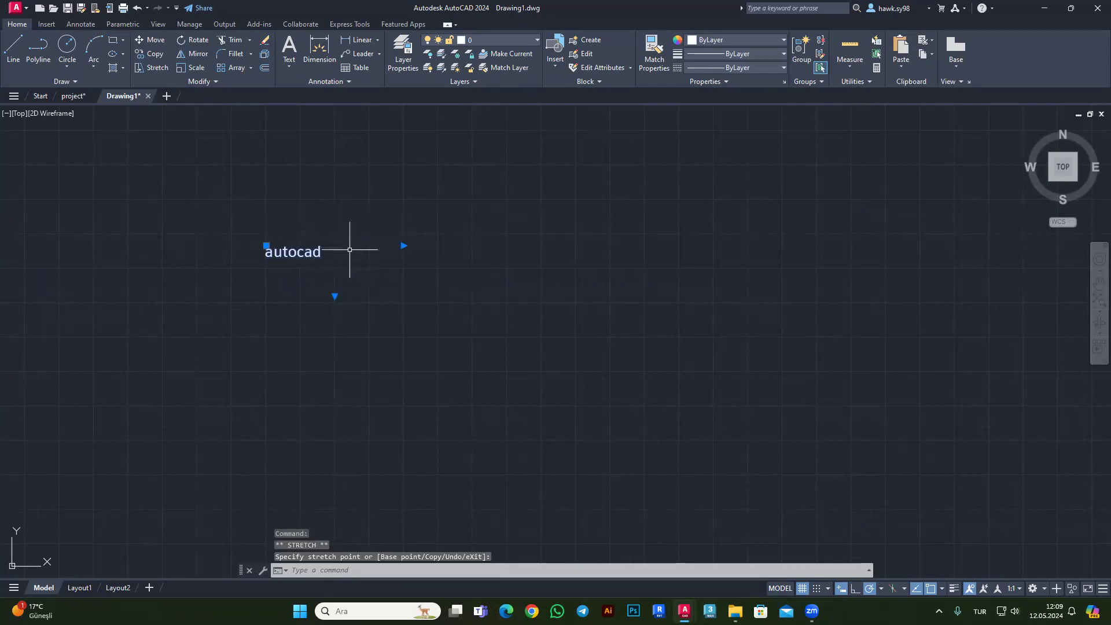
{"action": "key", "text": "Escape"}
{"action": "double_click", "coordinate": [303, 254]}
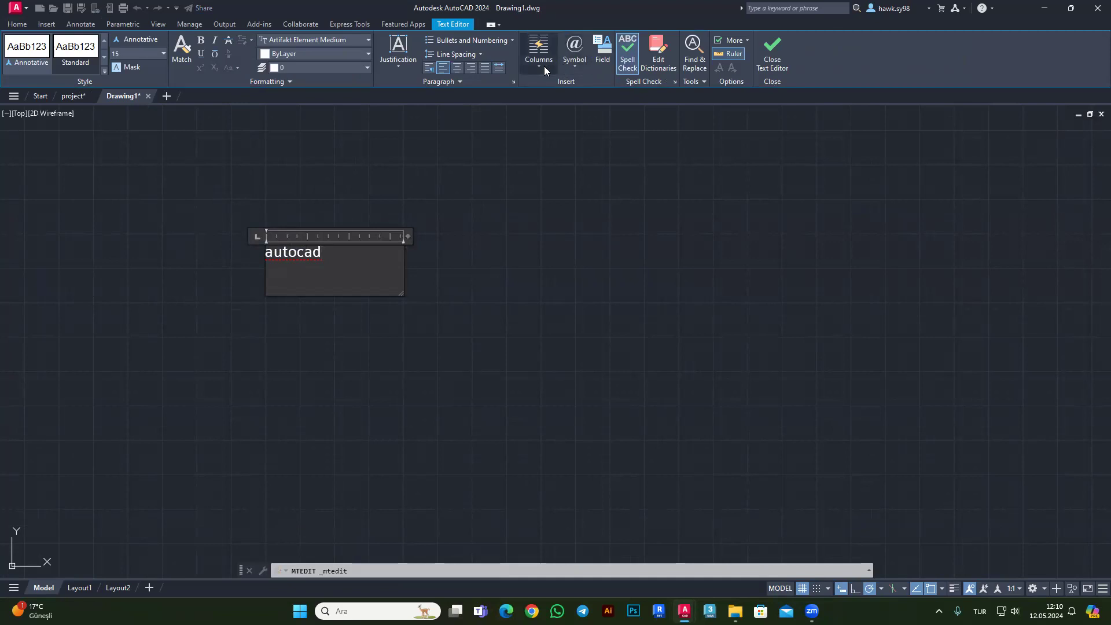
{"action": "left_click", "coordinate": [572, 66]}
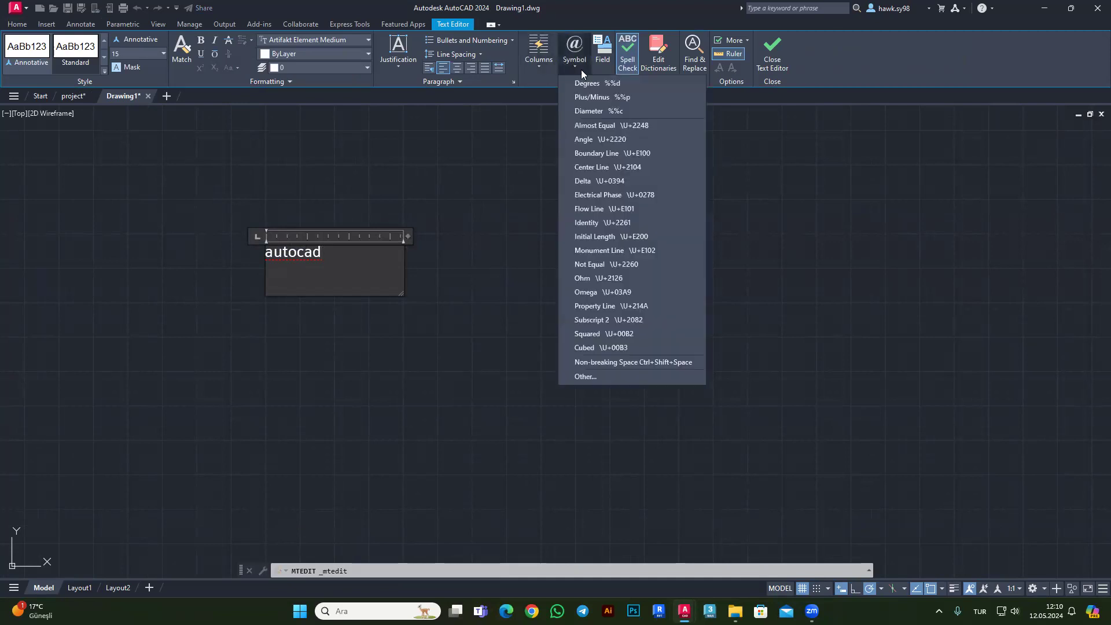
{"action": "left_click", "coordinate": [608, 376]}
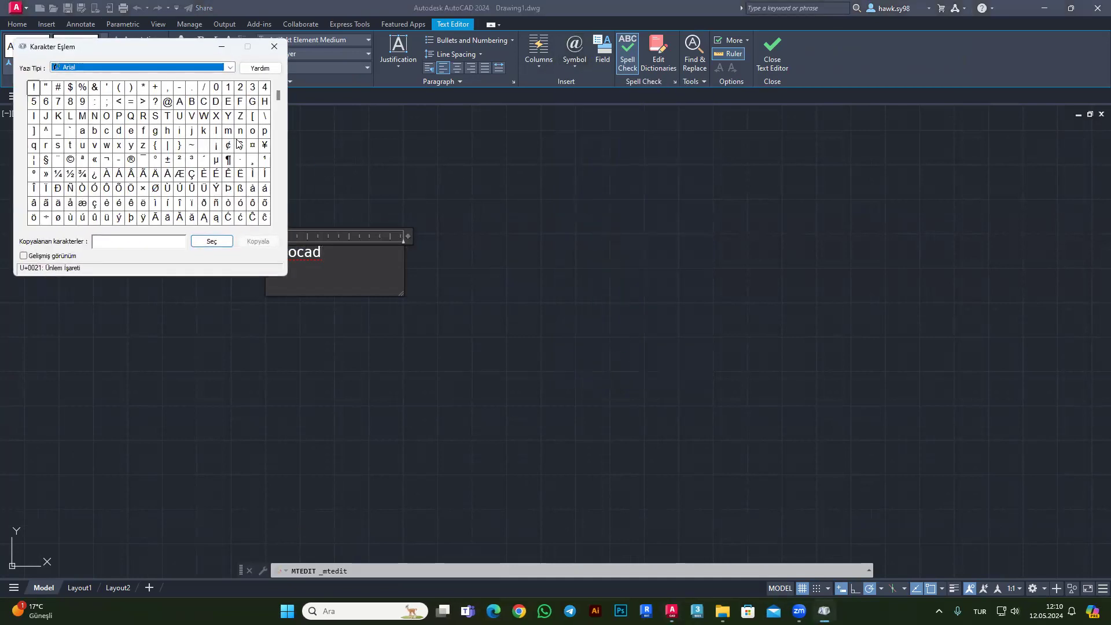
{"action": "left_click", "coordinate": [273, 46]}
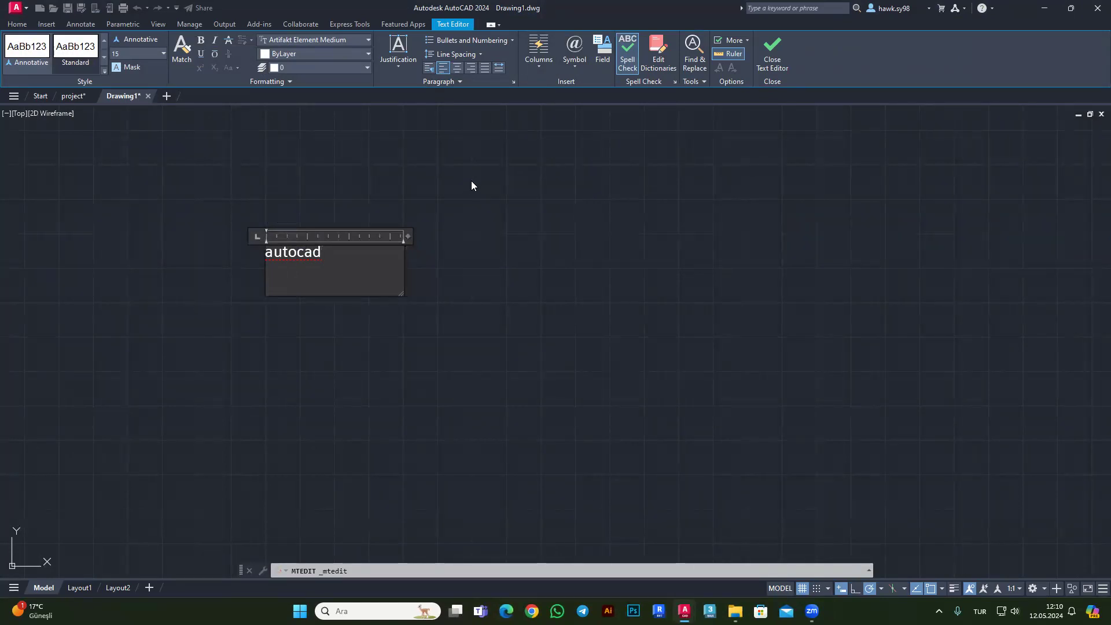
{"action": "key", "text": "Escape"}
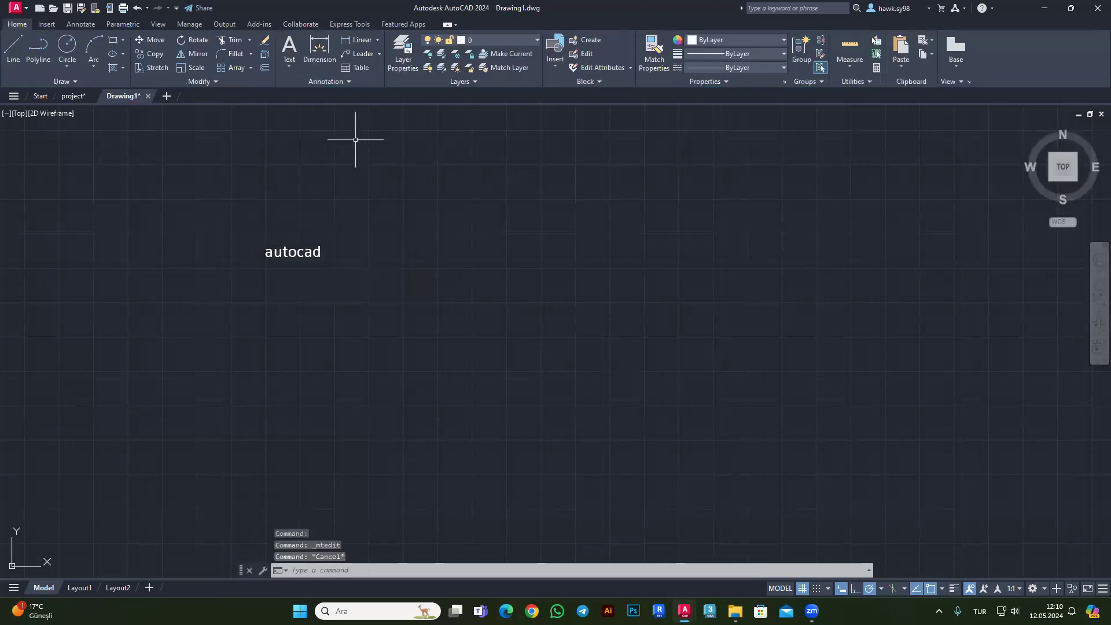
Place large single-line text 'hjasdhhjasd' above the autocad note with rotation 0.
{"action": "left_click", "coordinate": [292, 68]}
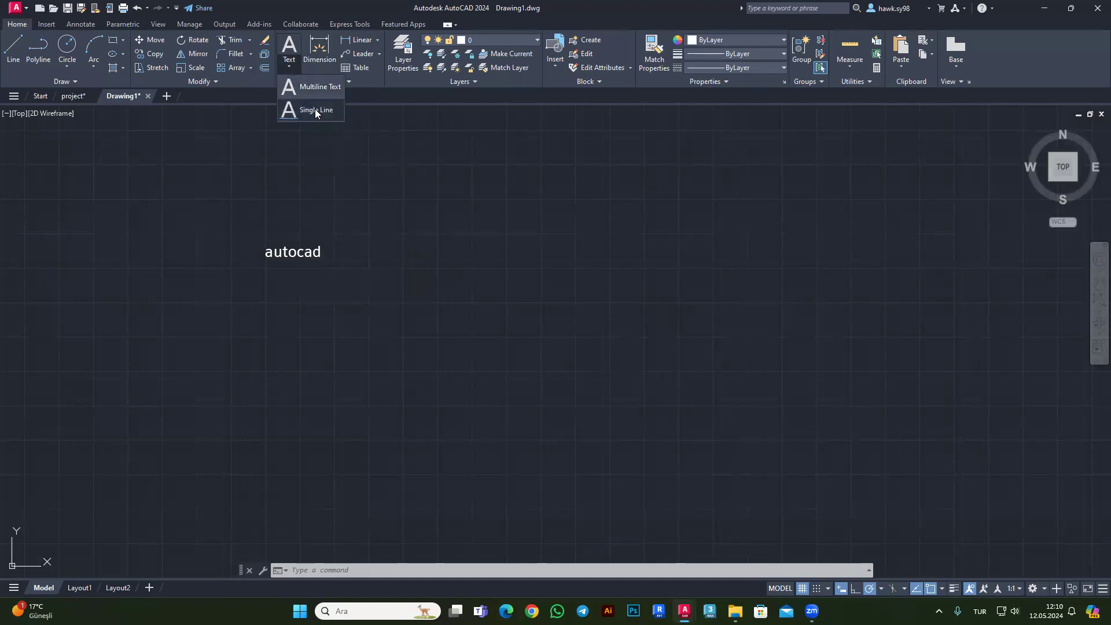
{"action": "left_click", "coordinate": [315, 109]}
{"action": "left_click", "coordinate": [272, 180]}
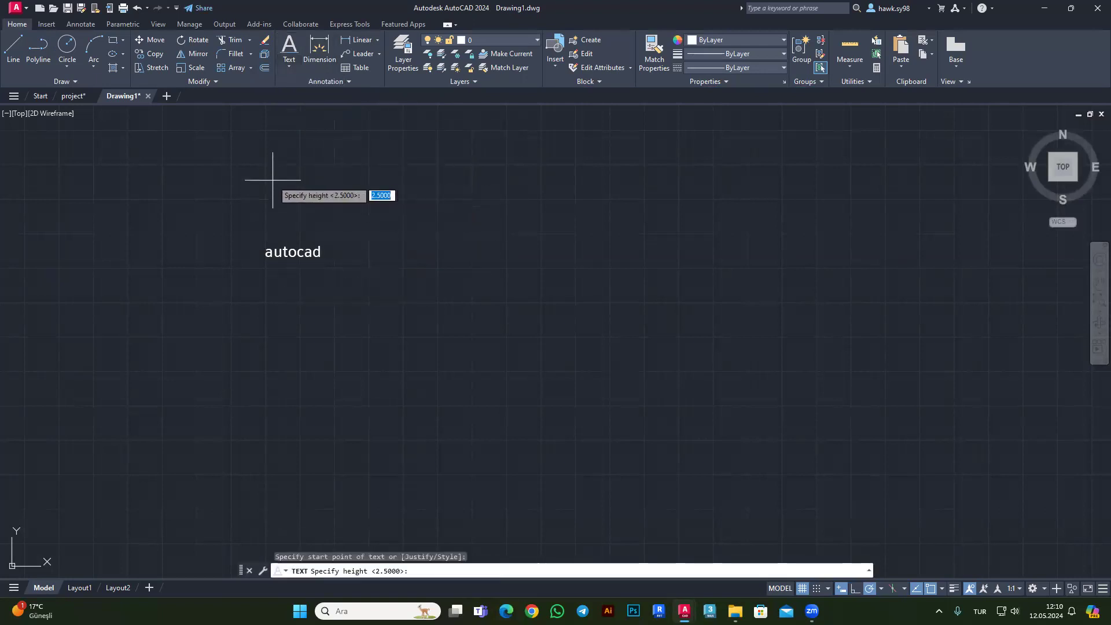
{"action": "left_click", "coordinate": [396, 180]}
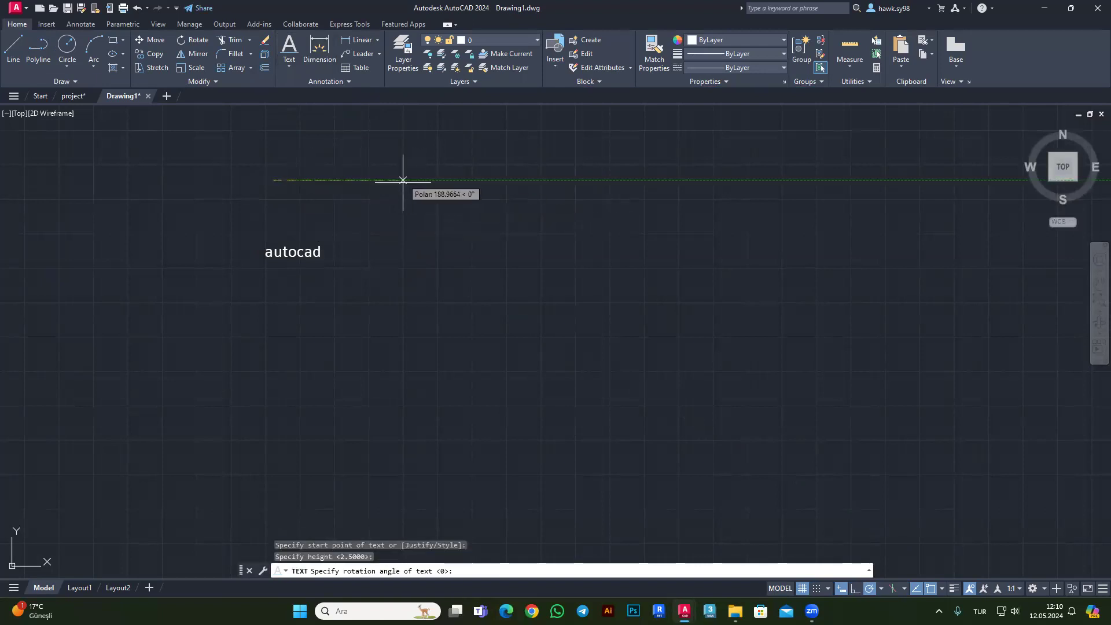
{"action": "key", "text": "Return"}
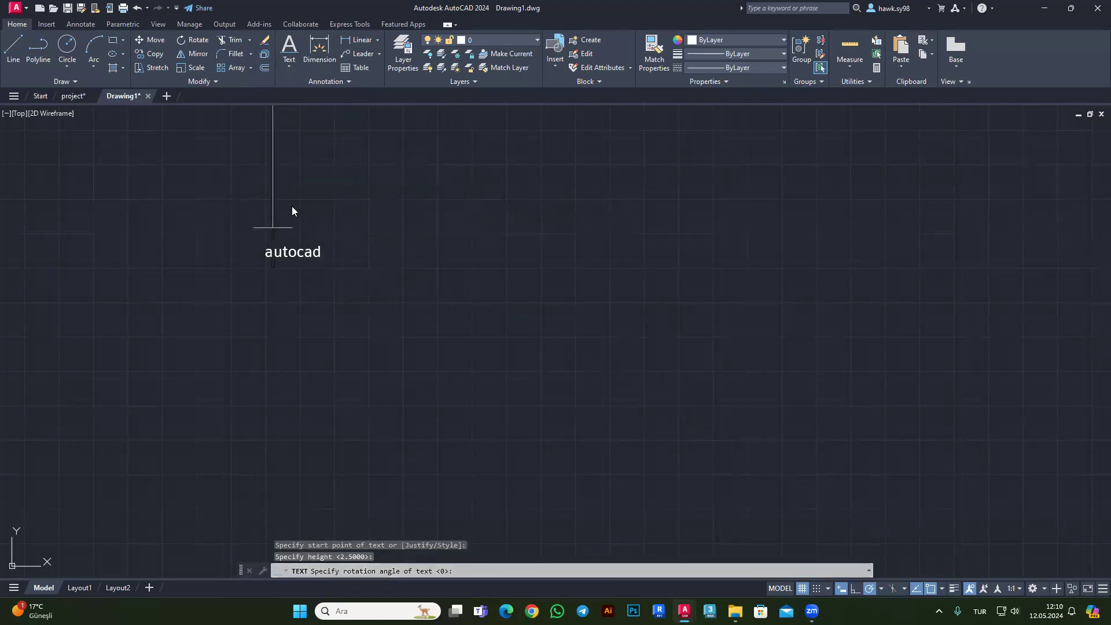
{"action": "type", "text": "hjasd"}
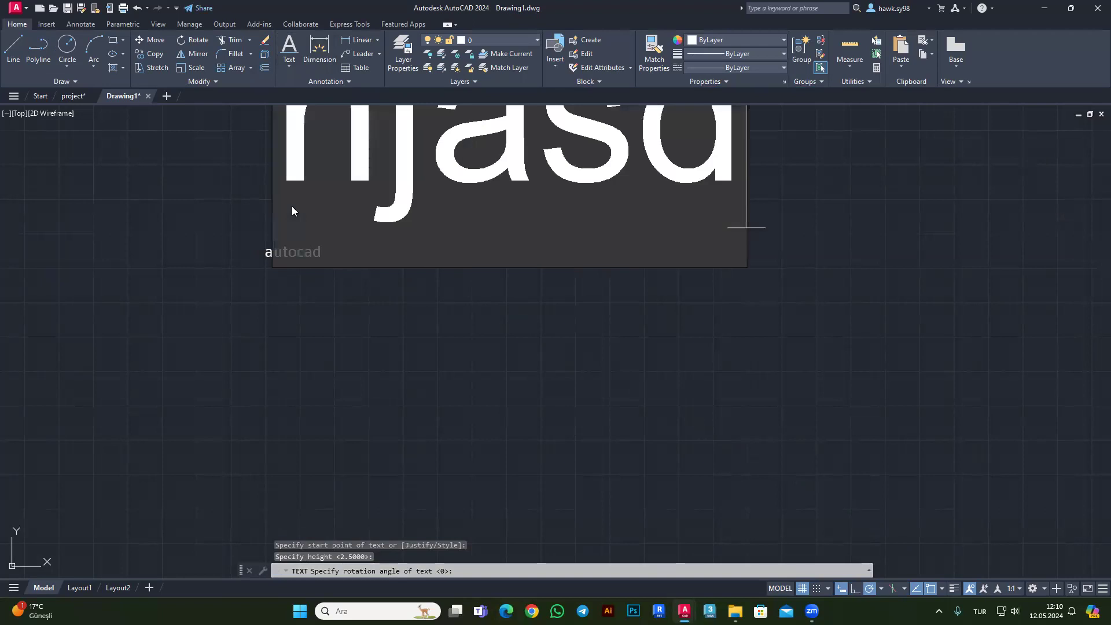
{"action": "type", "text": "hhjasd"}
{"action": "scroll", "coordinate": [456, 375], "scroll_direction": "down", "scroll_amount": 7}
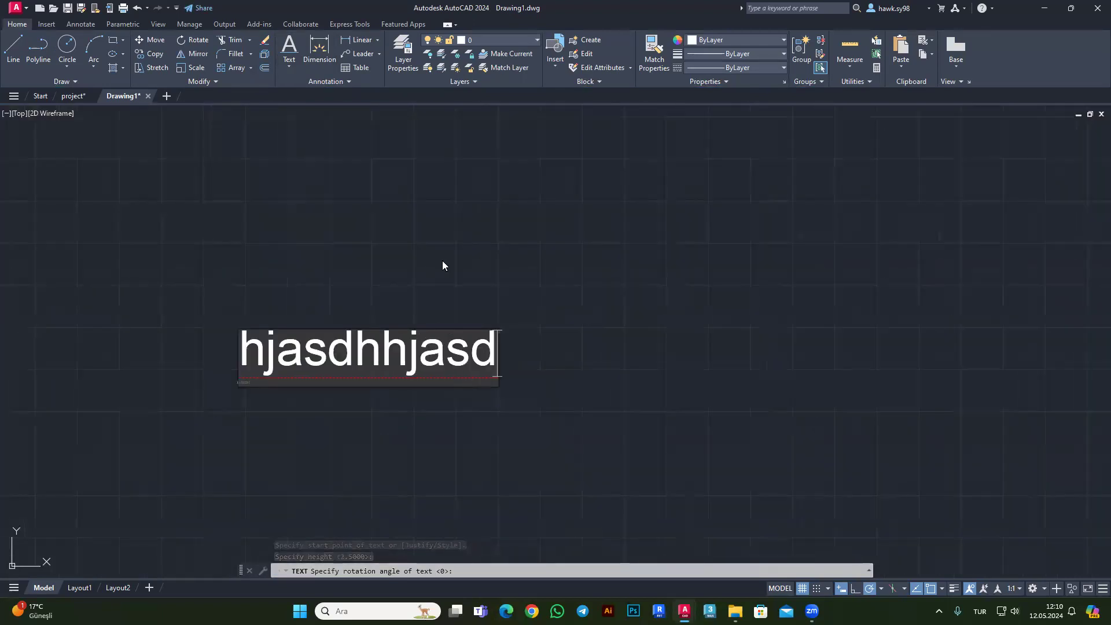
{"action": "key", "text": "Escape"}
Select the hjasdhhjasd text, nudge it up and right, then cancel a second move.
{"action": "left_click", "coordinate": [367, 372]}
{"action": "scroll", "coordinate": [252, 361], "scroll_direction": "up", "scroll_amount": 4}
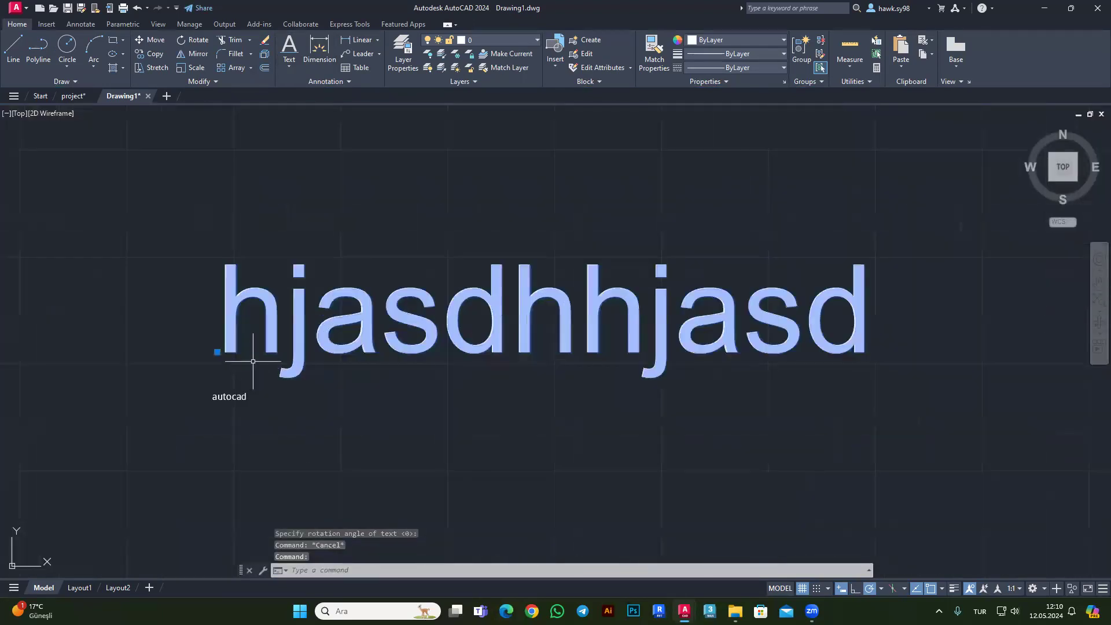
{"action": "left_click", "coordinate": [216, 351]}
{"action": "left_click", "coordinate": [229, 284]}
{"action": "left_click", "coordinate": [270, 273]}
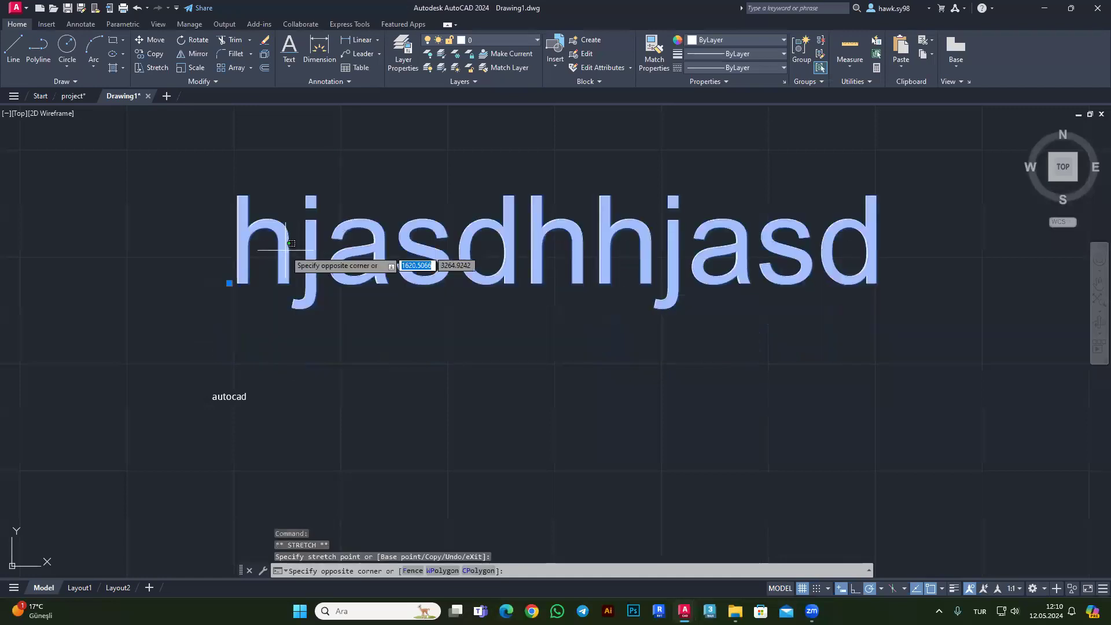
{"action": "left_click", "coordinate": [251, 286]}
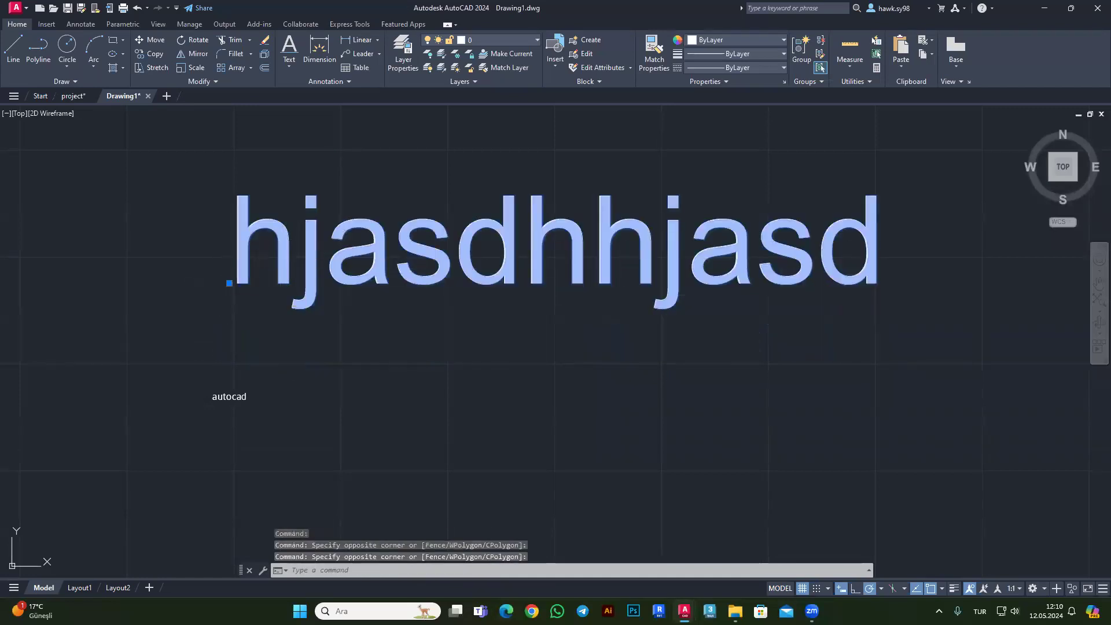
{"action": "left_click", "coordinate": [229, 283]}
{"action": "key", "text": "Escape"}
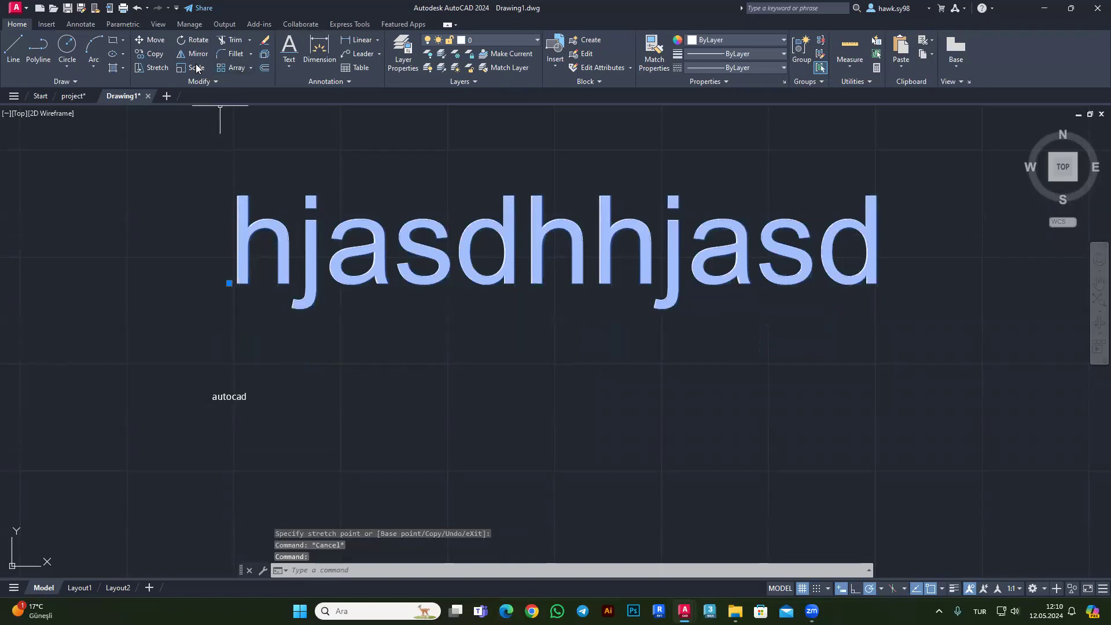
Scale the text down to a small size about its start point and reopen it for editing.
{"action": "left_click", "coordinate": [196, 68]}
{"action": "left_click", "coordinate": [229, 283]}
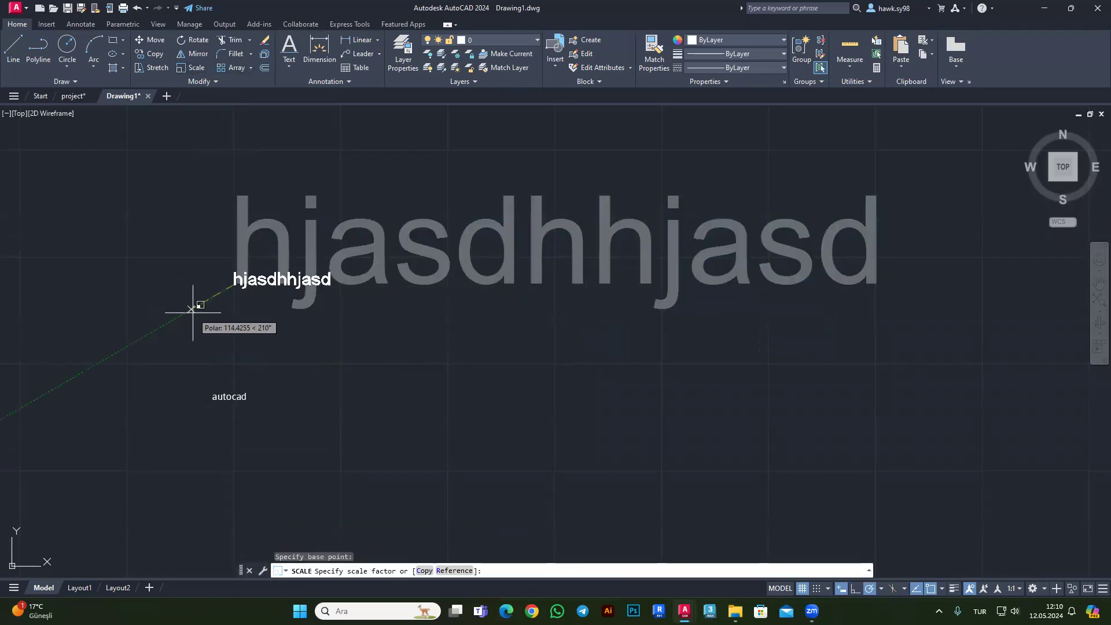
{"action": "key", "text": "Escape"}
{"action": "double_click", "coordinate": [276, 283]}
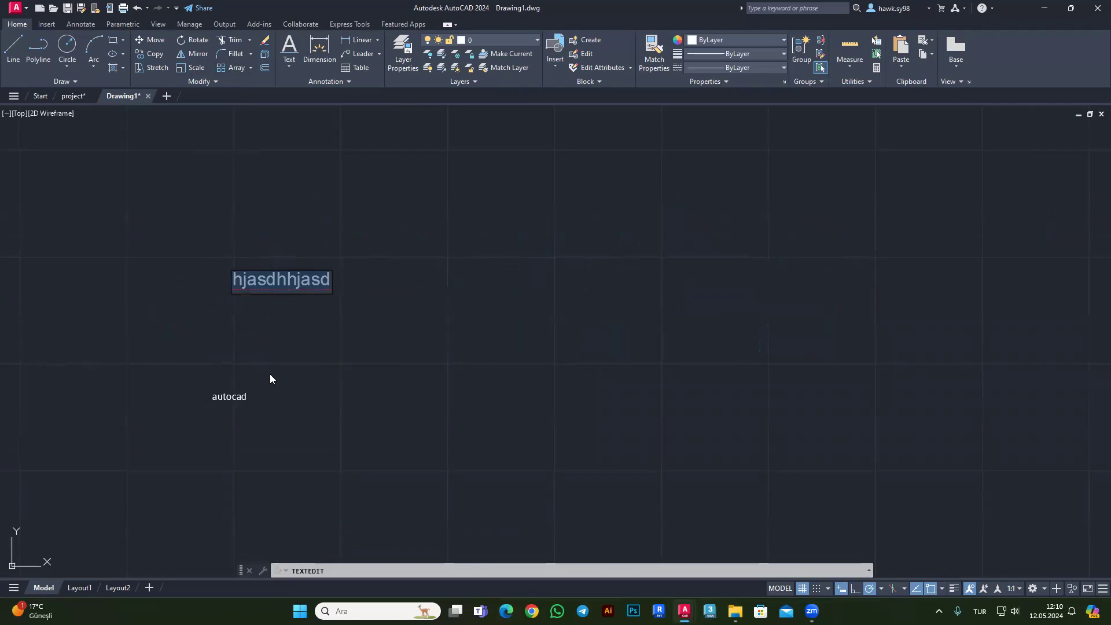
Retype the text as 'dfgddf dffg', then select and delete it.
{"action": "type", "text": "dfgddf dffg"}
{"action": "key", "text": "Return"}
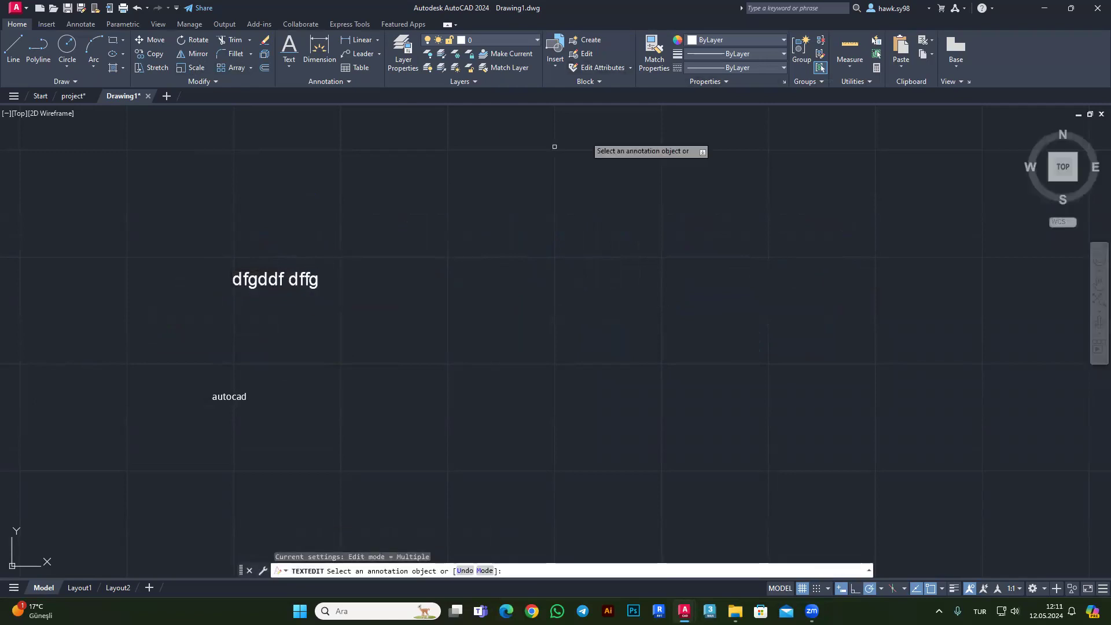
{"action": "key", "text": "Escape"}
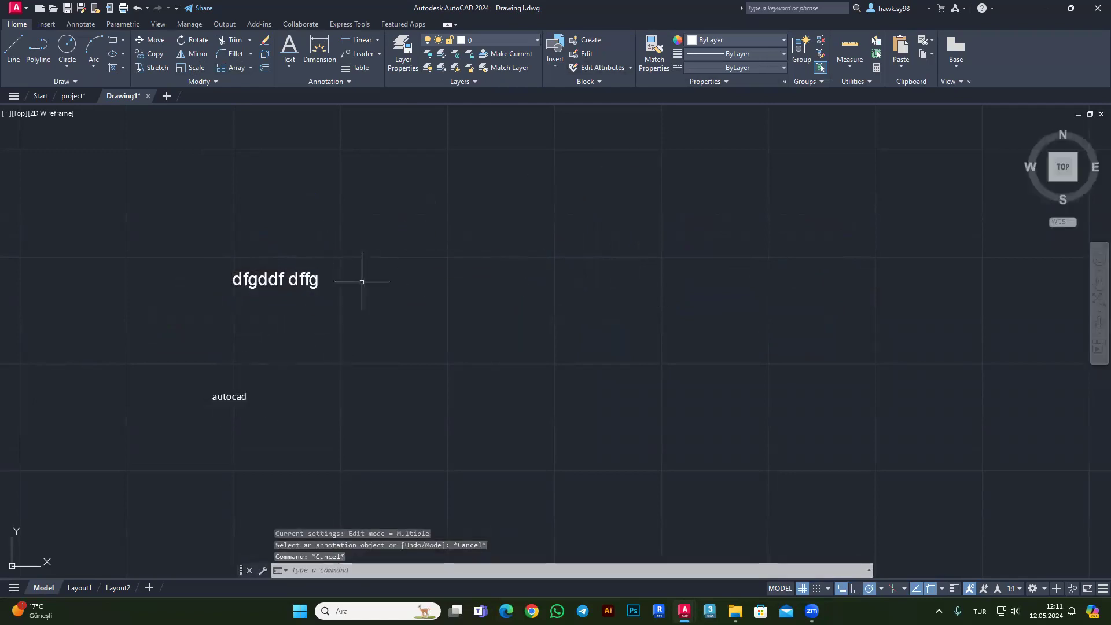
{"action": "left_click", "coordinate": [272, 282]}
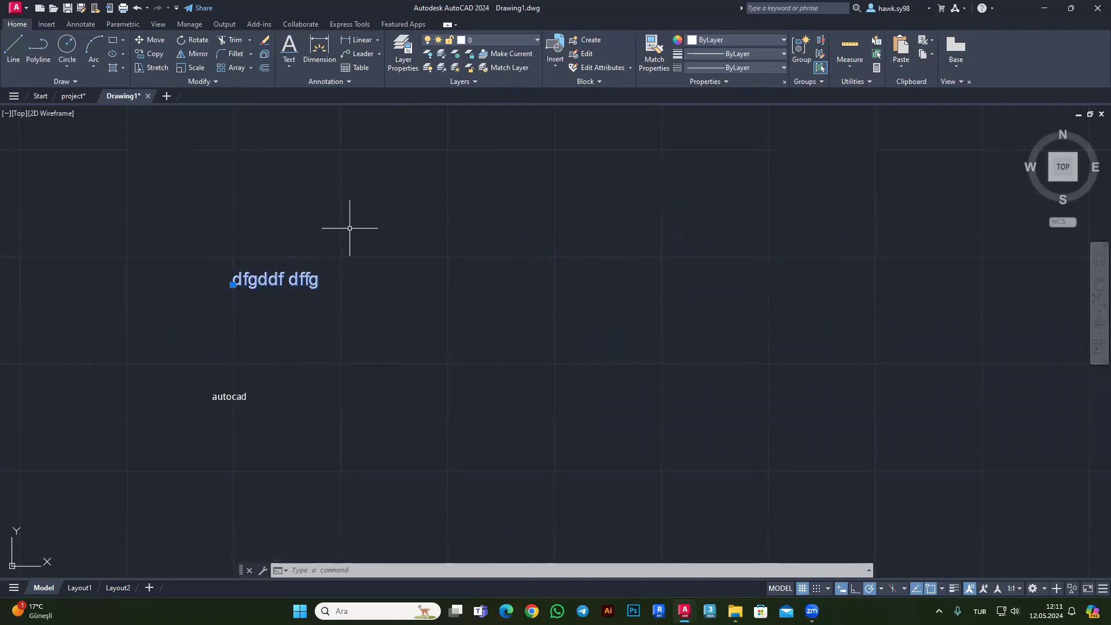
{"action": "key", "text": "Delete"}
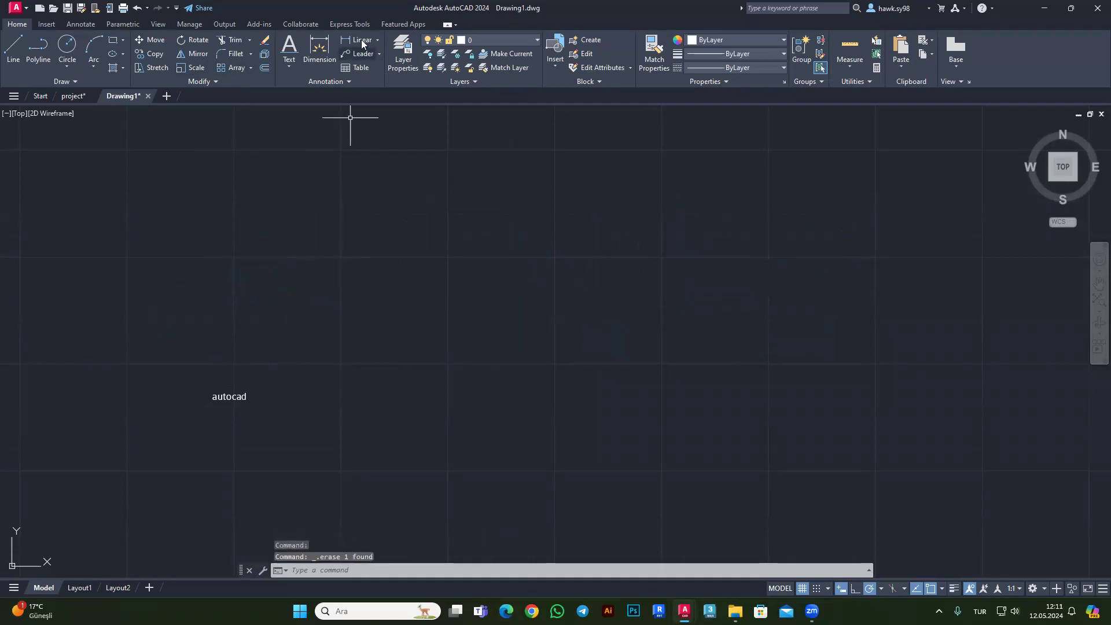
Place single-line text 'Autocad' just above the lowercase autocad note.
{"action": "left_click", "coordinate": [290, 47]}
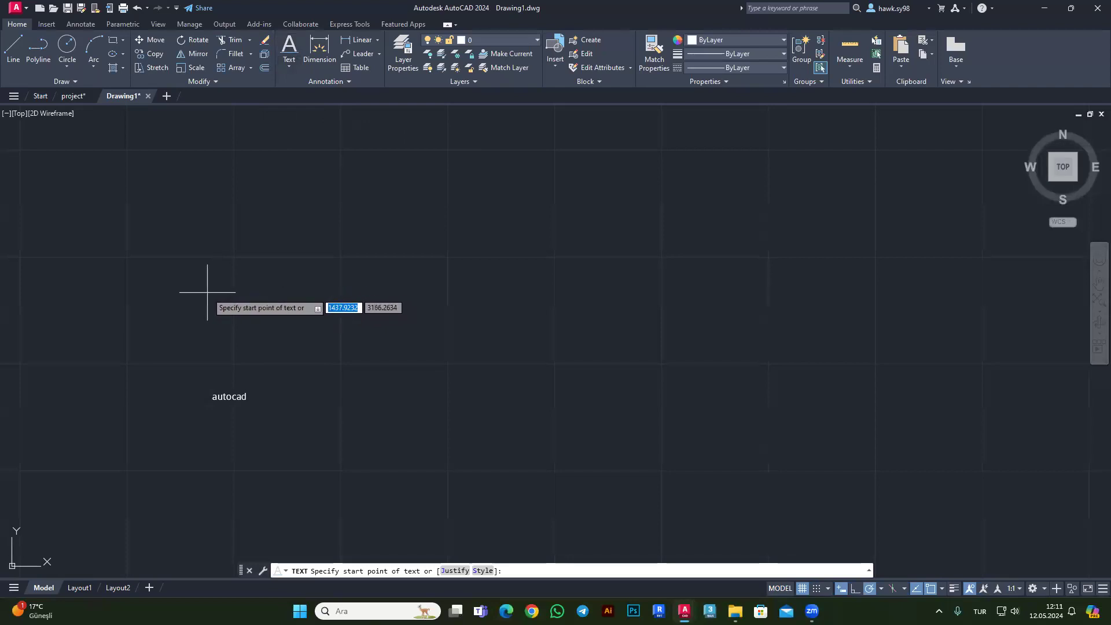
{"action": "left_click", "coordinate": [207, 293]}
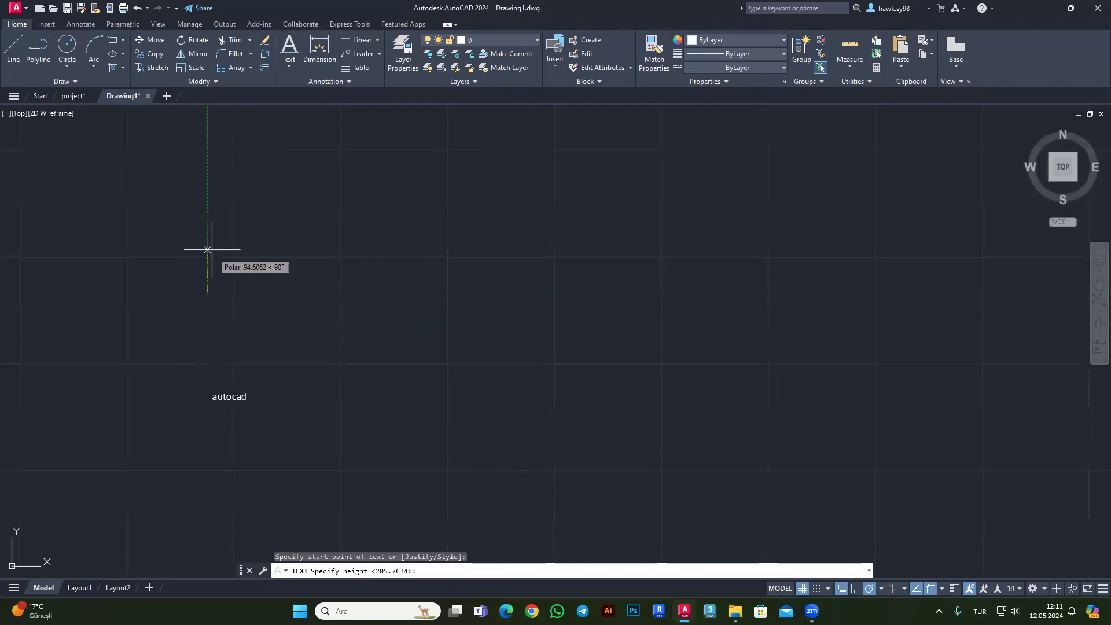
{"action": "left_click", "coordinate": [208, 281]}
{"action": "left_click", "coordinate": [303, 292]}
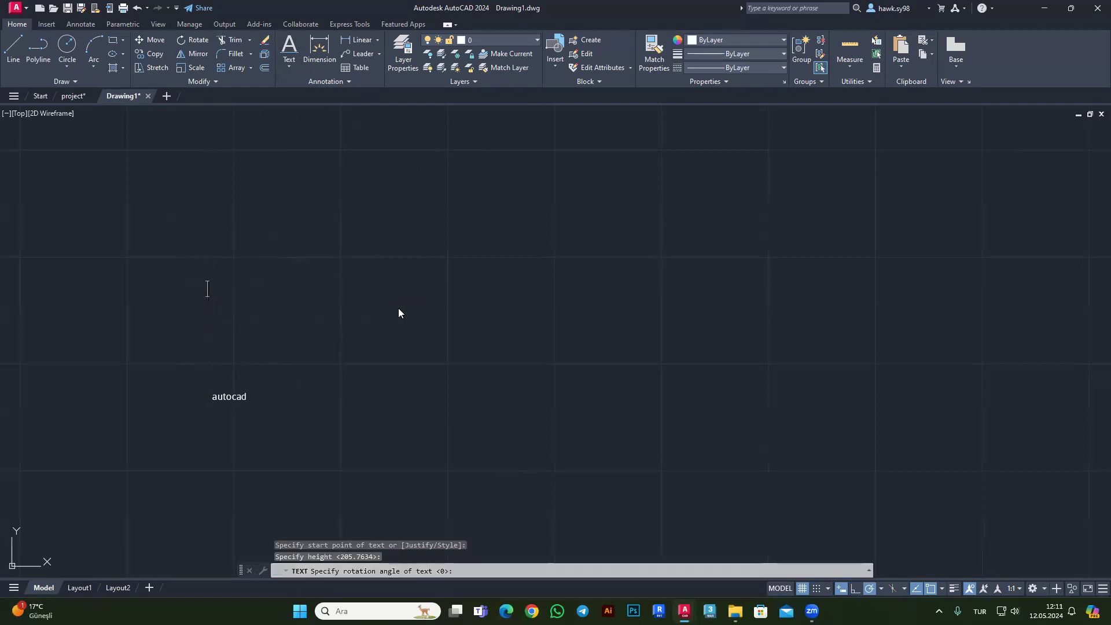
{"action": "scroll", "coordinate": [216, 295], "scroll_direction": "up", "scroll_amount": 3}
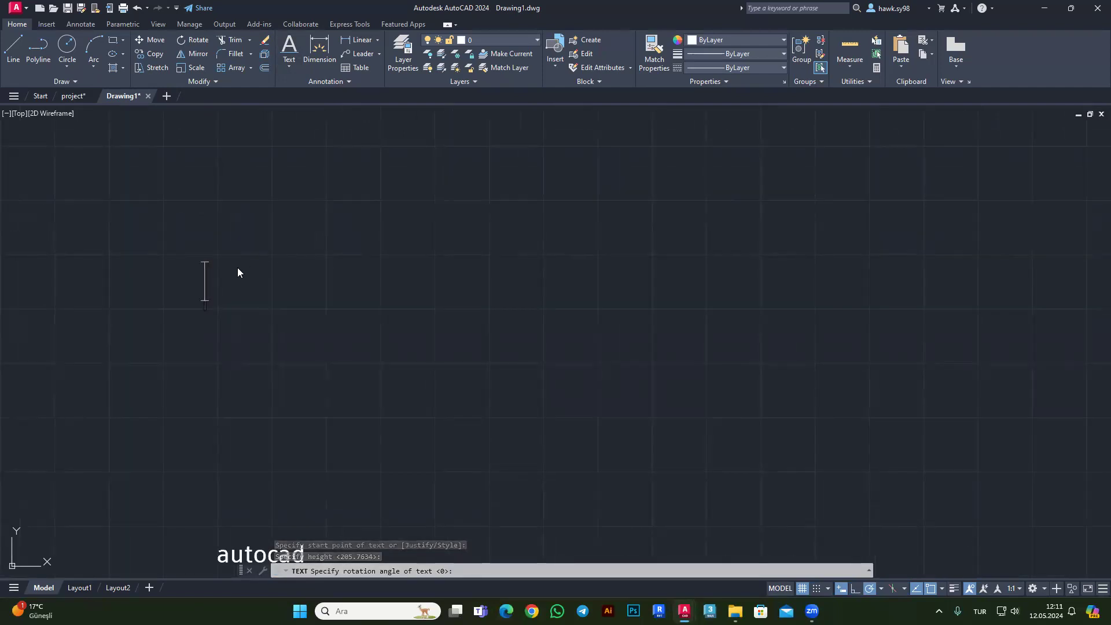
{"action": "type", "text": "Au"}
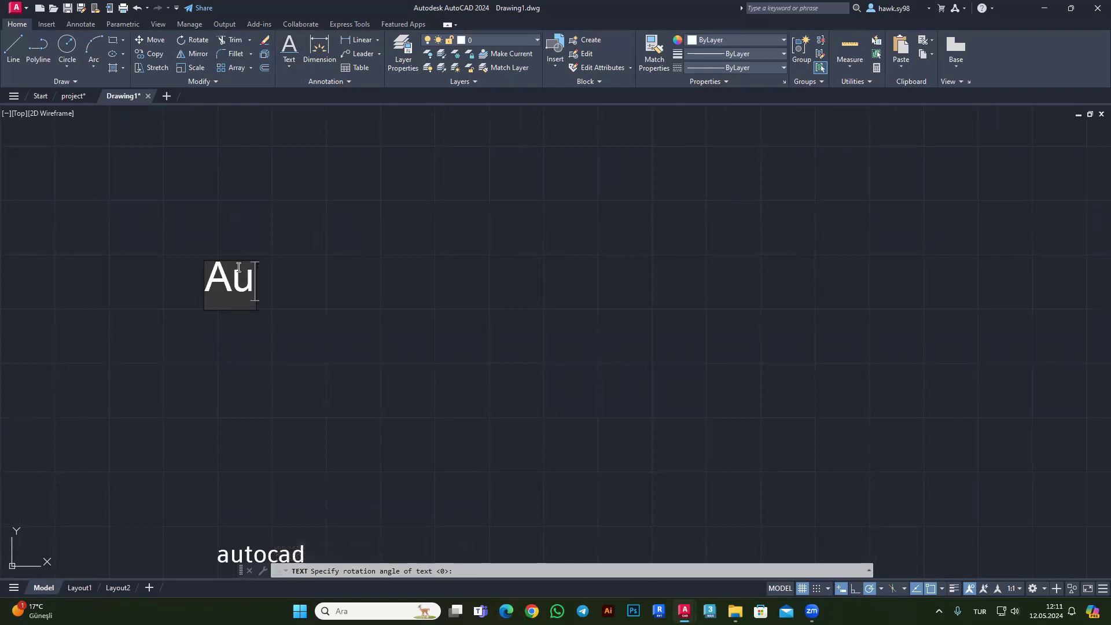
{"action": "type", "text": "tocad"}
{"action": "key", "text": "Return"}
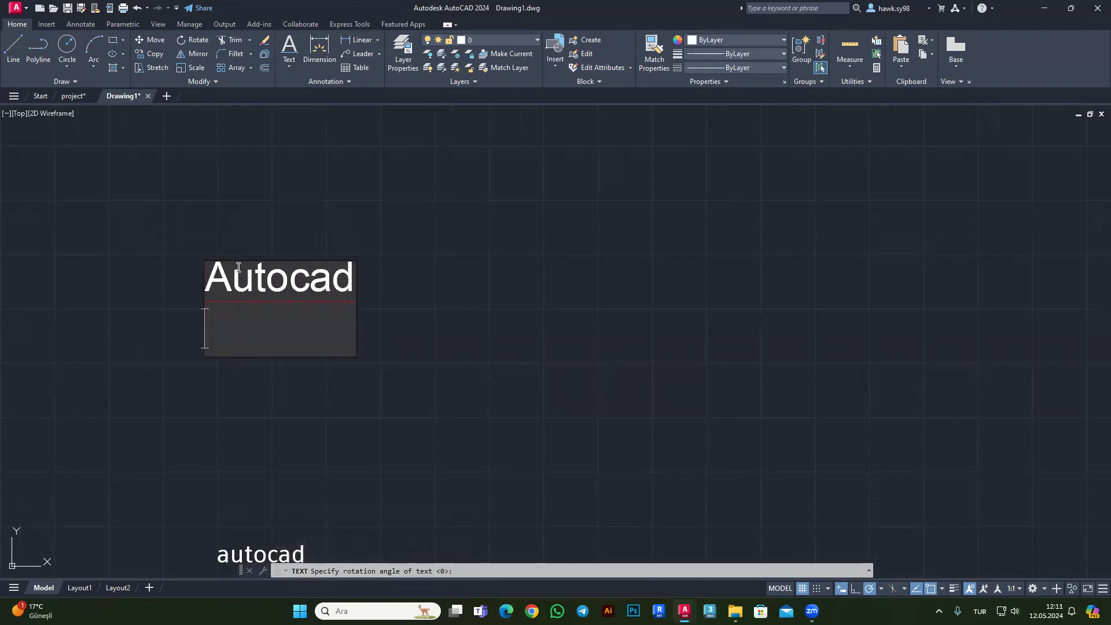
{"action": "key", "text": "Return"}
{"action": "scroll", "coordinate": [333, 345], "scroll_direction": "down", "scroll_amount": 2}
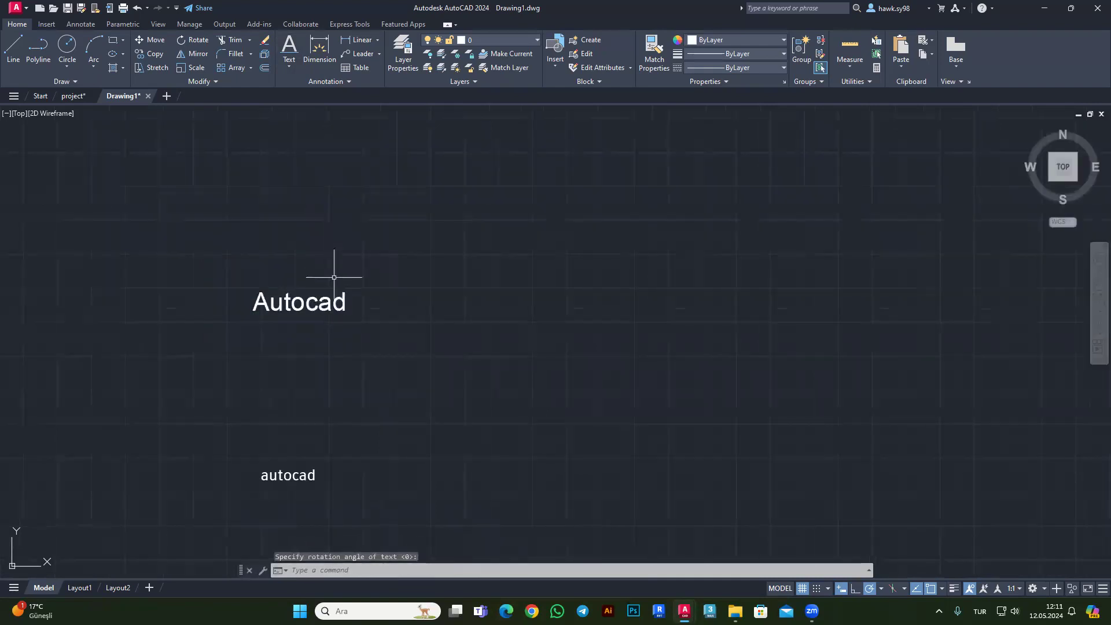
{"action": "key", "text": "Escape"}
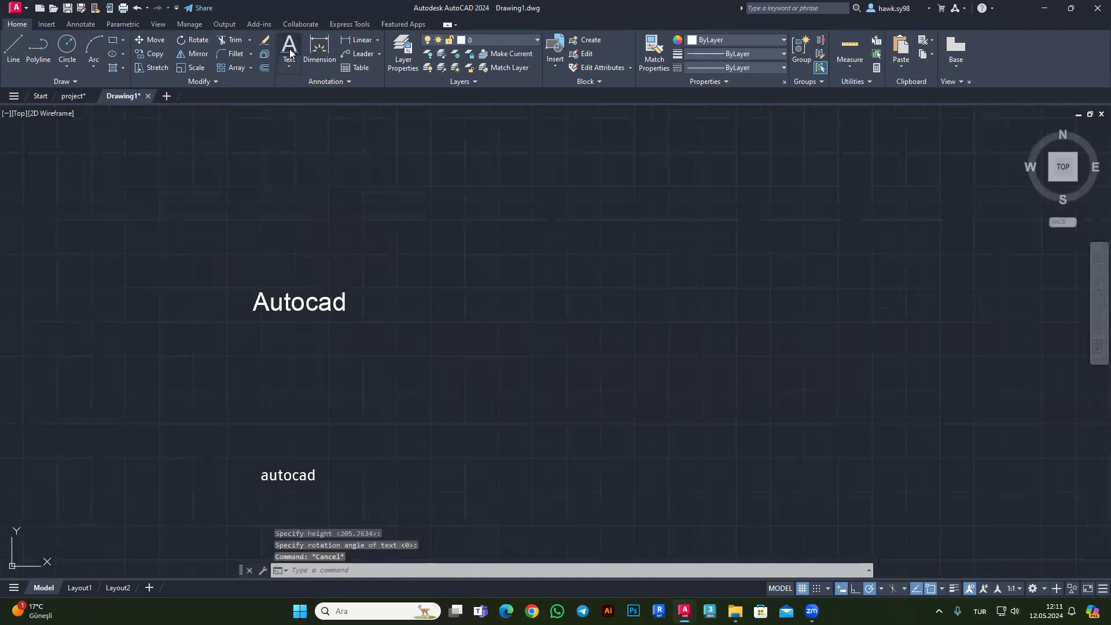
{"action": "left_click", "coordinate": [291, 53]}
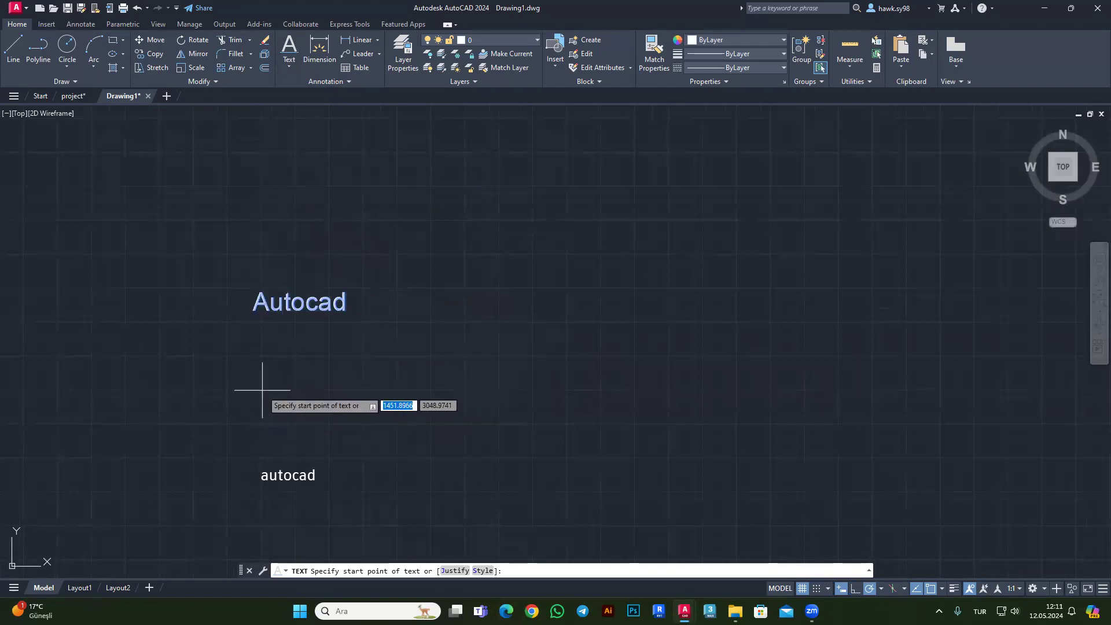
{"action": "left_click", "coordinate": [262, 390]}
{"action": "scroll", "coordinate": [278, 393], "scroll_direction": "up", "scroll_amount": 2}
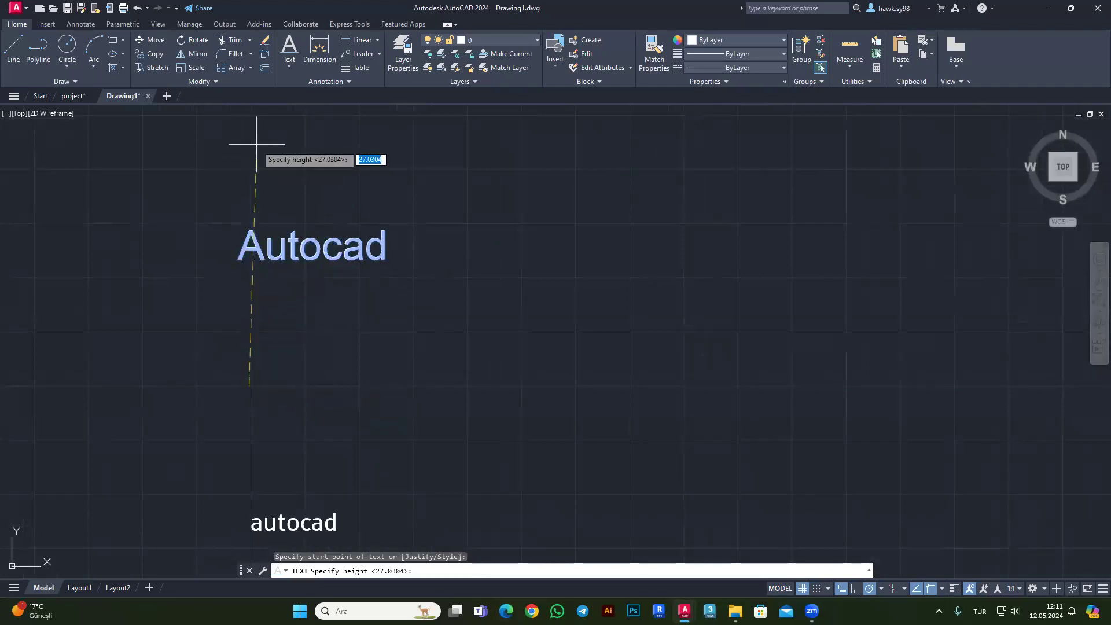
{"action": "left_click", "coordinate": [249, 287]}
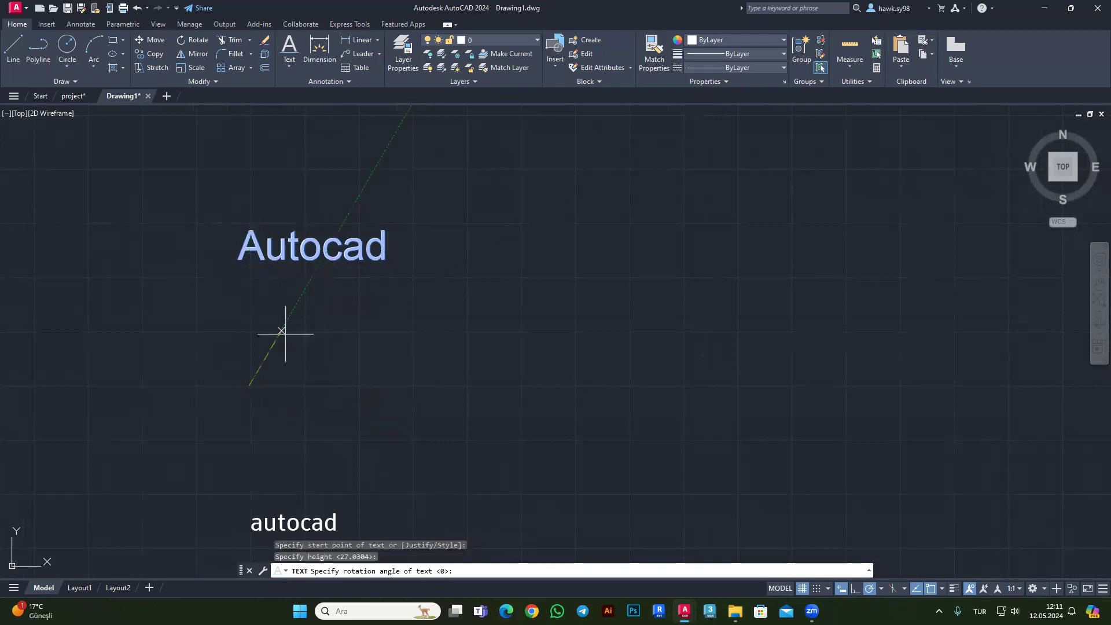
{"action": "left_click", "coordinate": [632, 385]}
{"action": "type", "text": "sdf"}
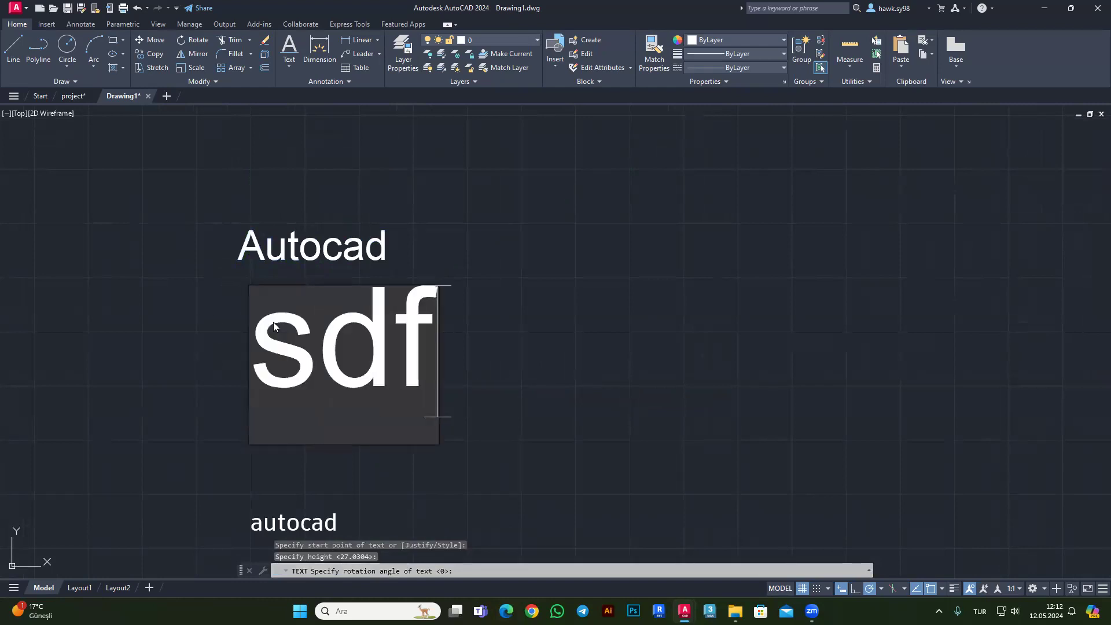
{"action": "type", "text": "sdfd"}
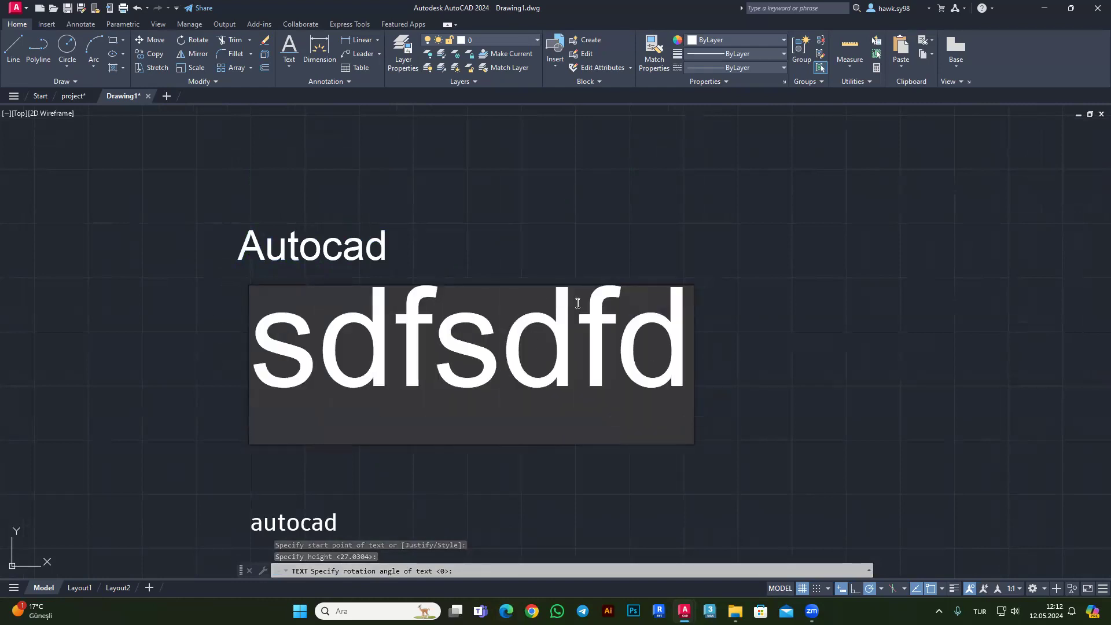
{"action": "key", "text": "Escape"}
{"action": "scroll", "coordinate": [419, 313], "scroll_direction": "down", "scroll_amount": 3}
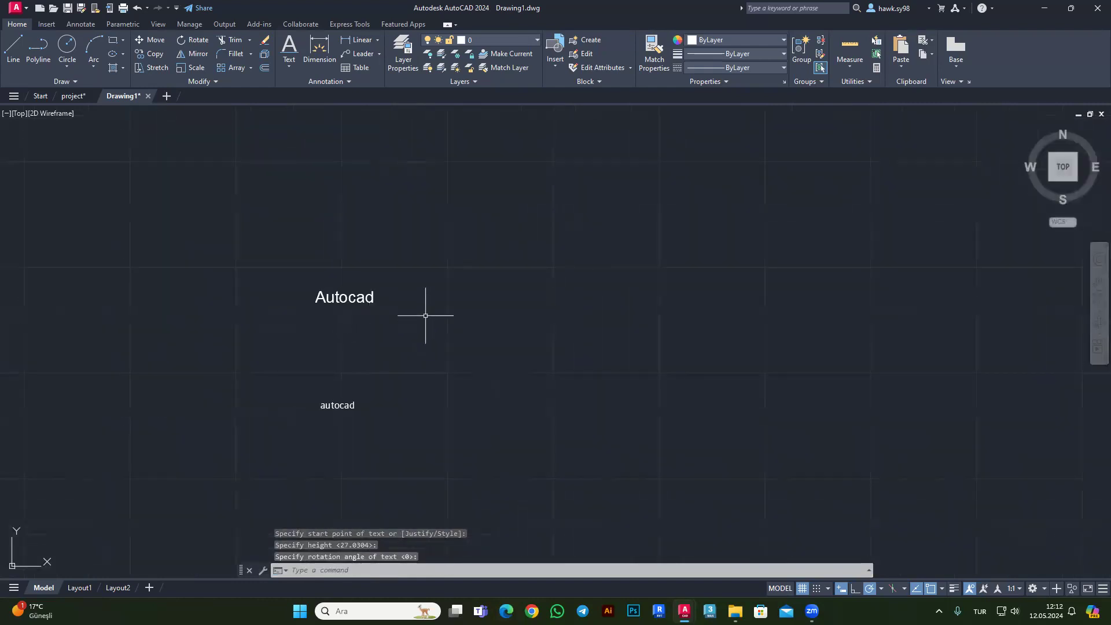
{"action": "left_click", "coordinate": [372, 298]}
{"action": "scroll", "coordinate": [372, 298], "scroll_direction": "up", "scroll_amount": 1}
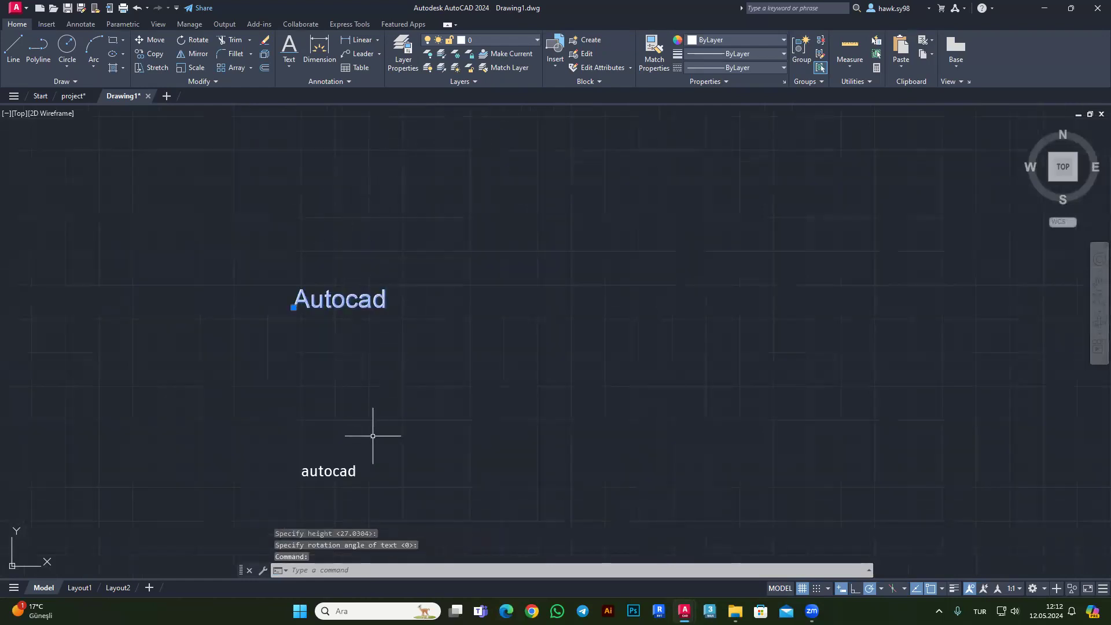
Start scaling the Autocad text from its corner, then cancel.
{"action": "left_click", "coordinate": [191, 67]}
{"action": "left_click", "coordinate": [293, 307]}
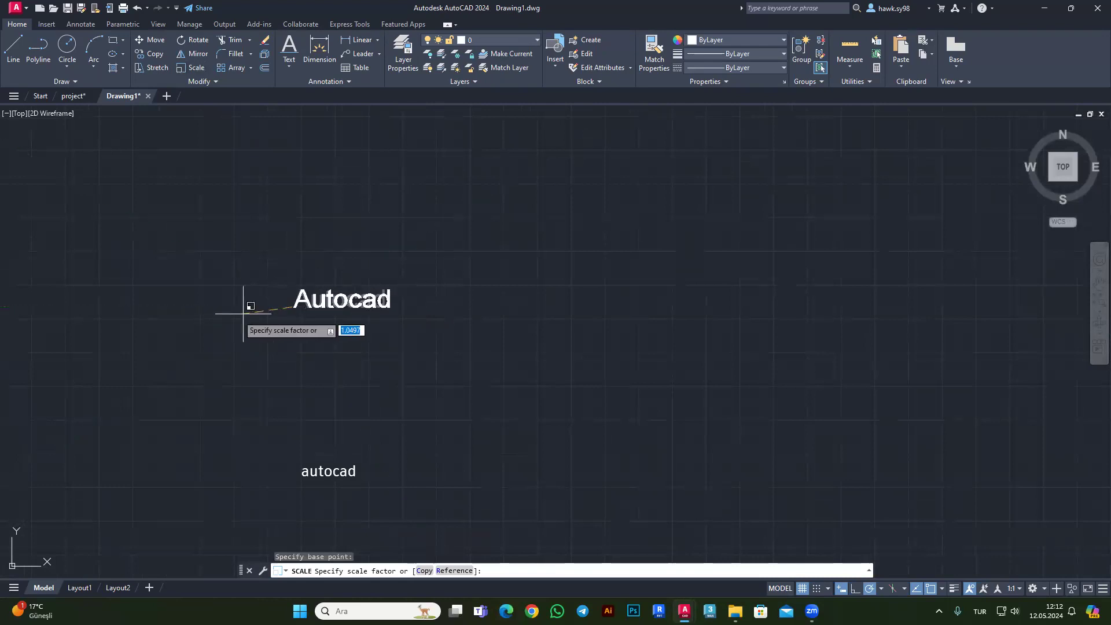
{"action": "key", "text": "Escape"}
Copy the Autocad text to two spots on its right and select all three labels.
{"action": "left_click", "coordinate": [336, 299]}
{"action": "left_click", "coordinate": [155, 54]}
{"action": "left_click", "coordinate": [295, 249]}
{"action": "left_click", "coordinate": [397, 248]}
{"action": "left_click", "coordinate": [559, 229]}
{"action": "key", "text": "Escape"}
{"action": "left_click", "coordinate": [620, 210]}
{"action": "left_click", "coordinate": [327, 298]}
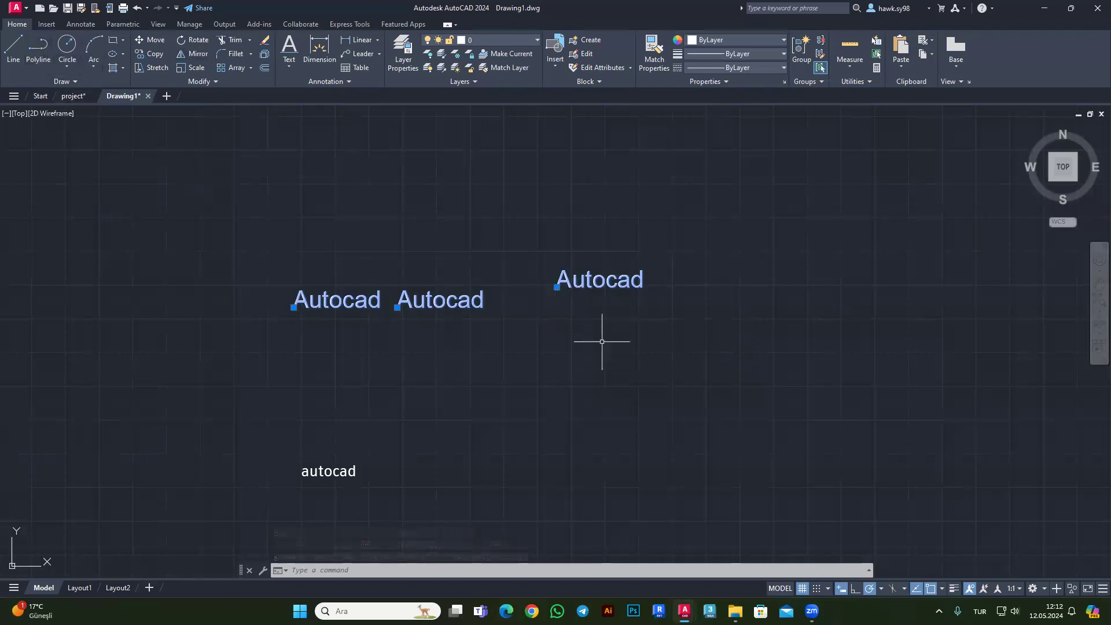
Window-select all four Autocad text objects and delete them.
{"action": "scroll", "coordinate": [668, 292], "scroll_direction": "down", "scroll_amount": 2}
{"action": "left_click", "coordinate": [694, 246]}
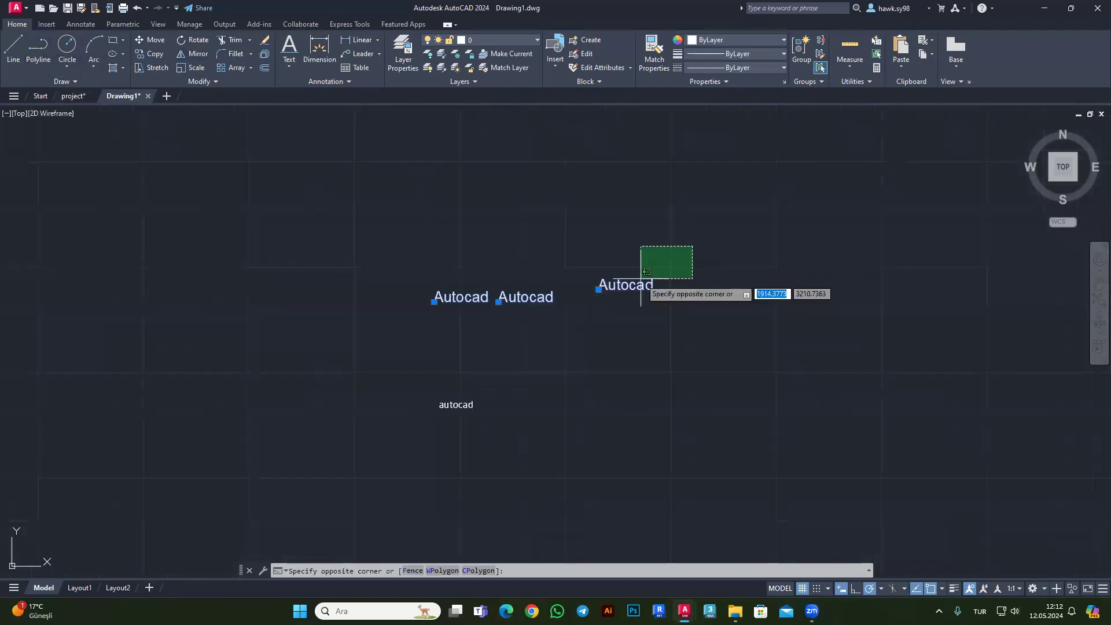
{"action": "left_click", "coordinate": [396, 409]}
{"action": "key", "text": "Delete"}
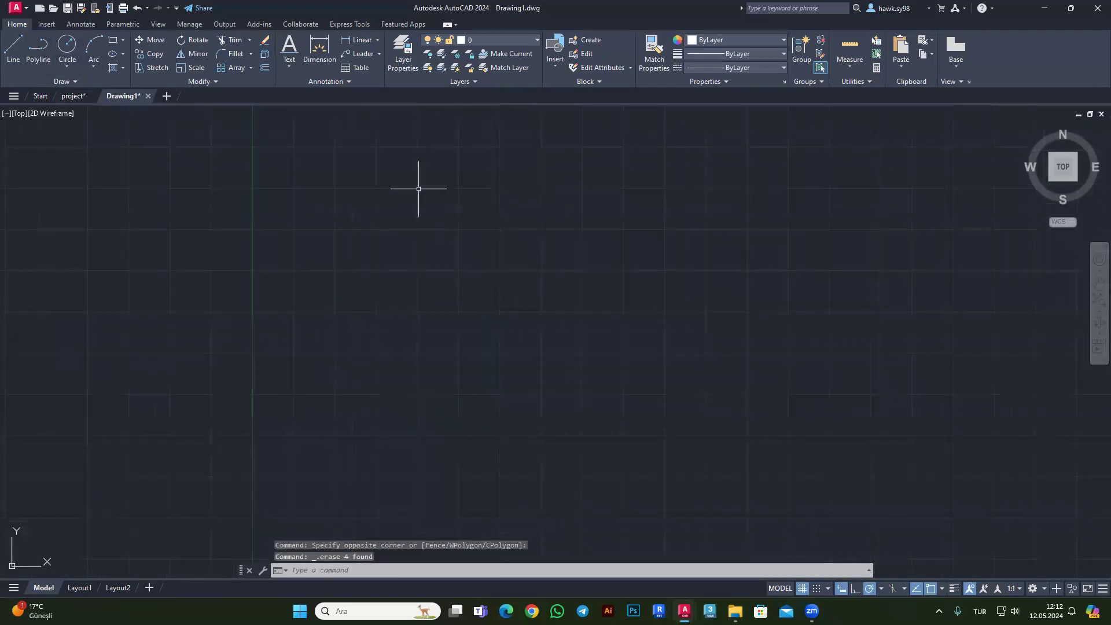
Start a multiline text, cancel it, and bring up the dimension types list.
{"action": "left_click", "coordinate": [289, 62]}
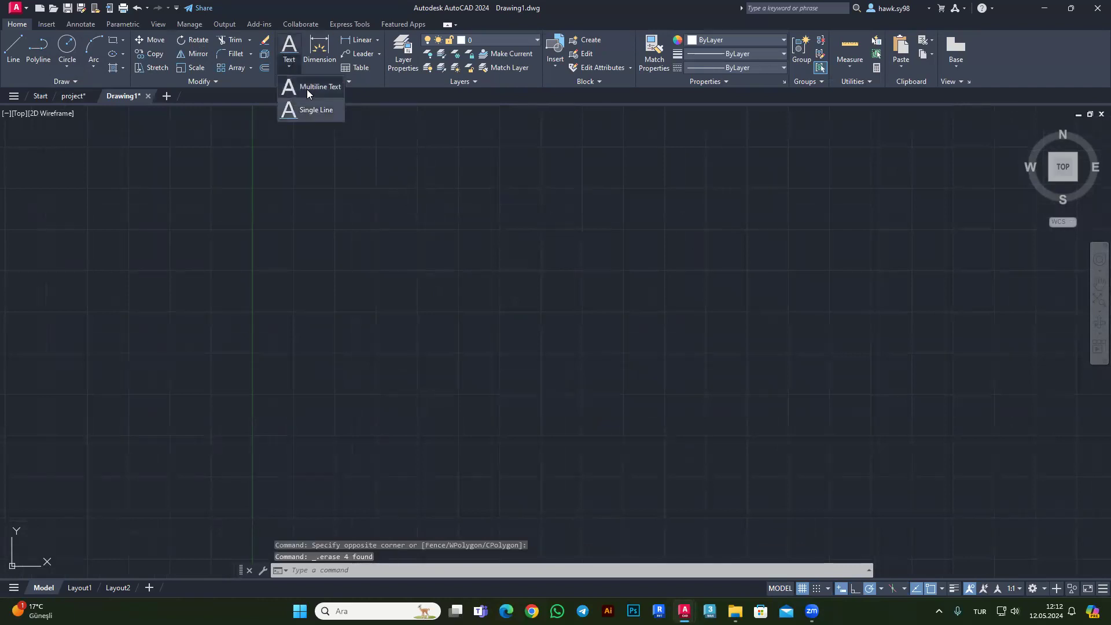
{"action": "left_click", "coordinate": [307, 89]}
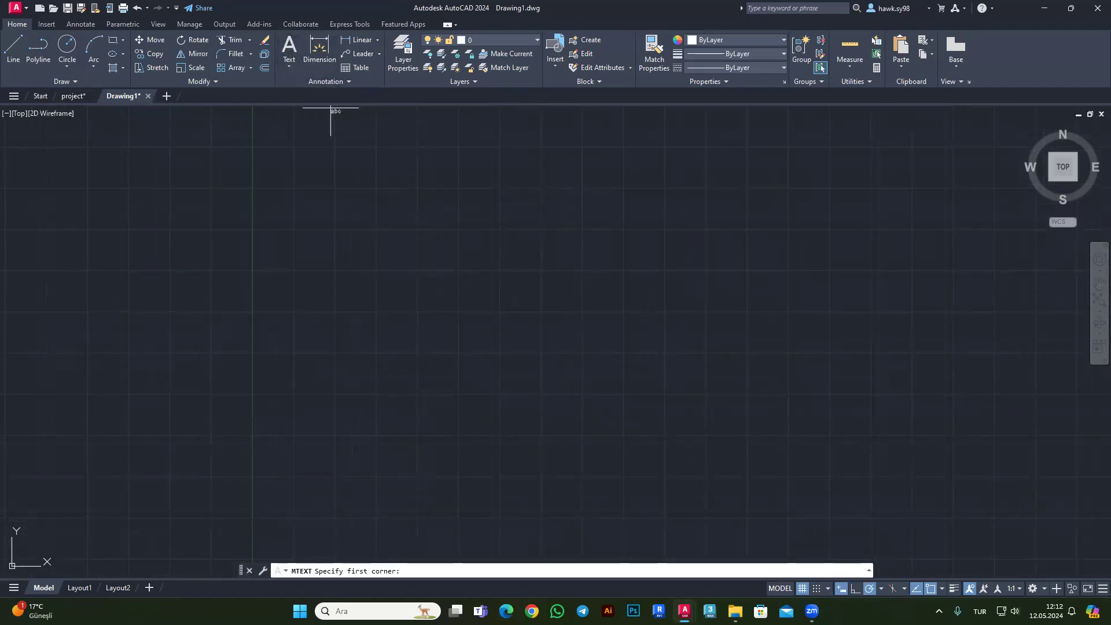
{"action": "key", "text": "Escape"}
{"action": "scroll", "coordinate": [307, 131], "scroll_direction": "down", "scroll_amount": 3}
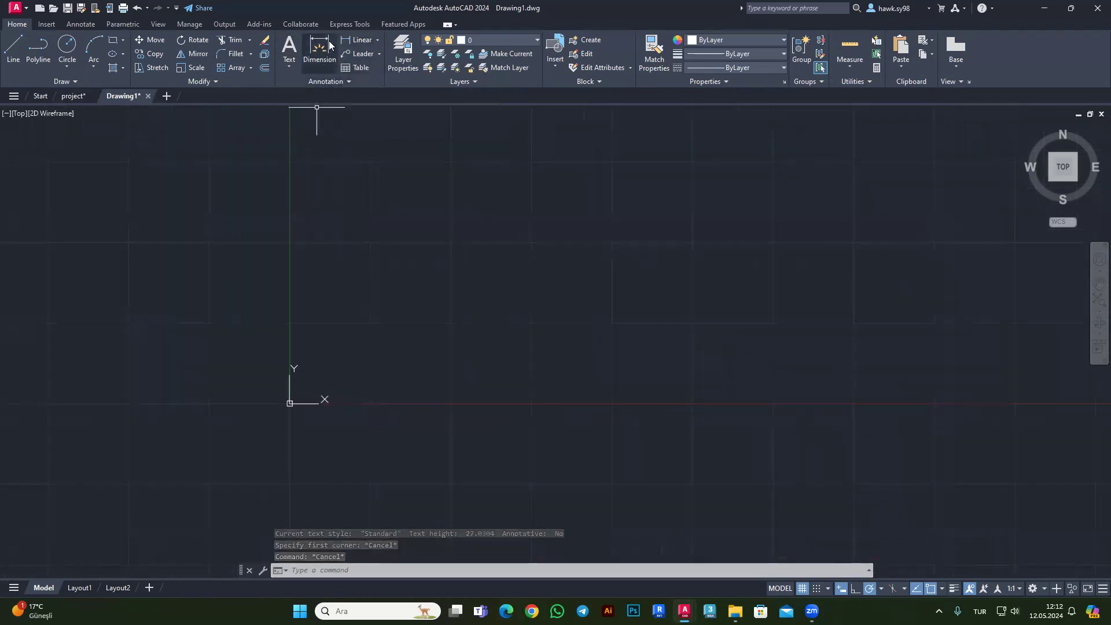
{"action": "left_click", "coordinate": [378, 40]}
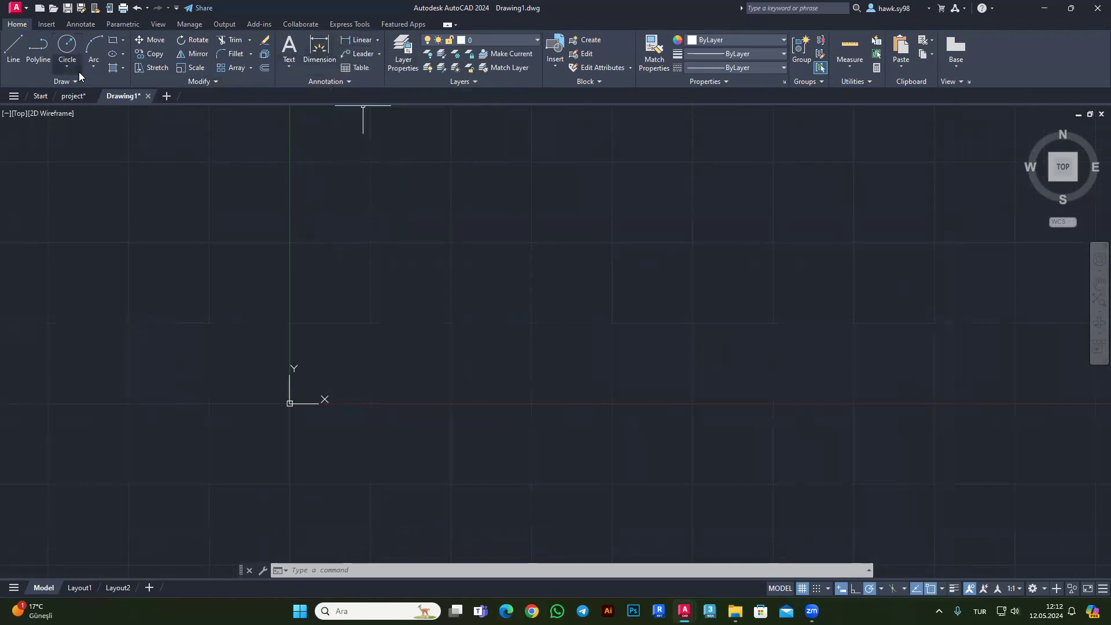
Draw the outline's top edge, right side, bottom and the rise to the step.
{"action": "left_click", "coordinate": [14, 51]}
{"action": "scroll", "coordinate": [385, 311], "scroll_direction": "up", "scroll_amount": 2}
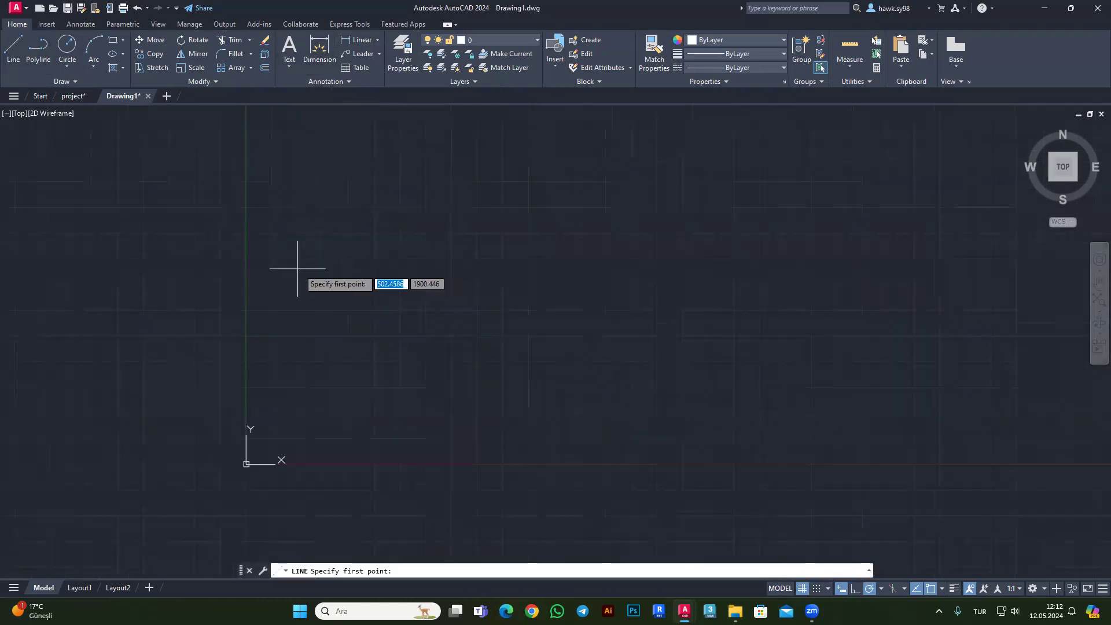
{"action": "left_click", "coordinate": [297, 268]}
{"action": "left_click", "coordinate": [489, 268]}
{"action": "left_click", "coordinate": [488, 364]}
{"action": "left_click", "coordinate": [386, 363]}
{"action": "left_click", "coordinate": [386, 318]}
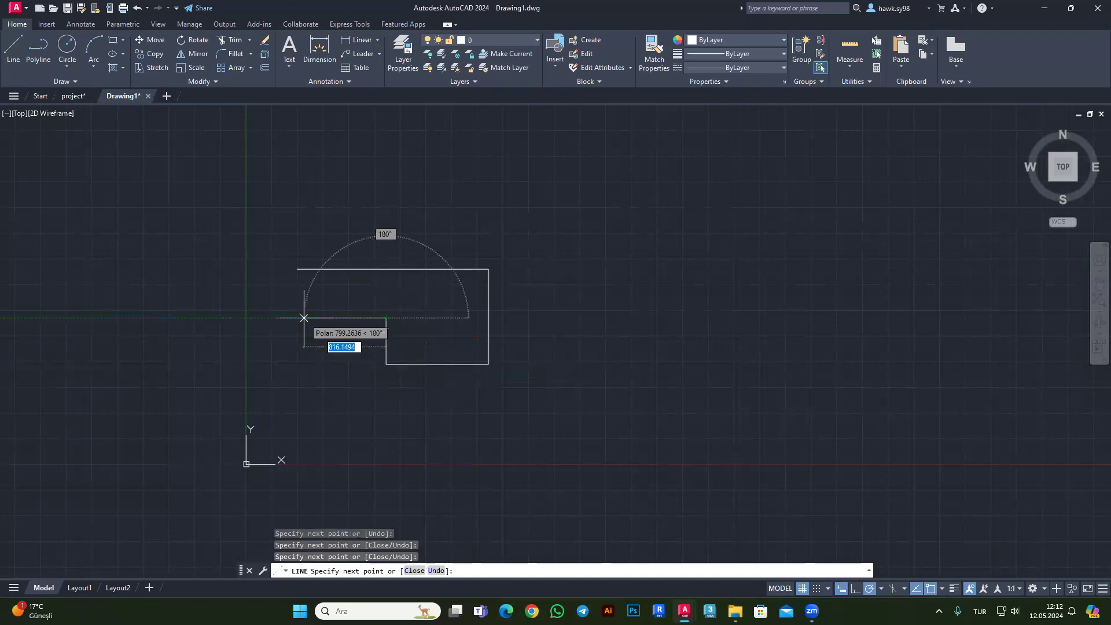
Finish the step, left side and short top edge to close the stepped outline.
{"action": "left_click", "coordinate": [253, 318]}
{"action": "left_click", "coordinate": [253, 203]}
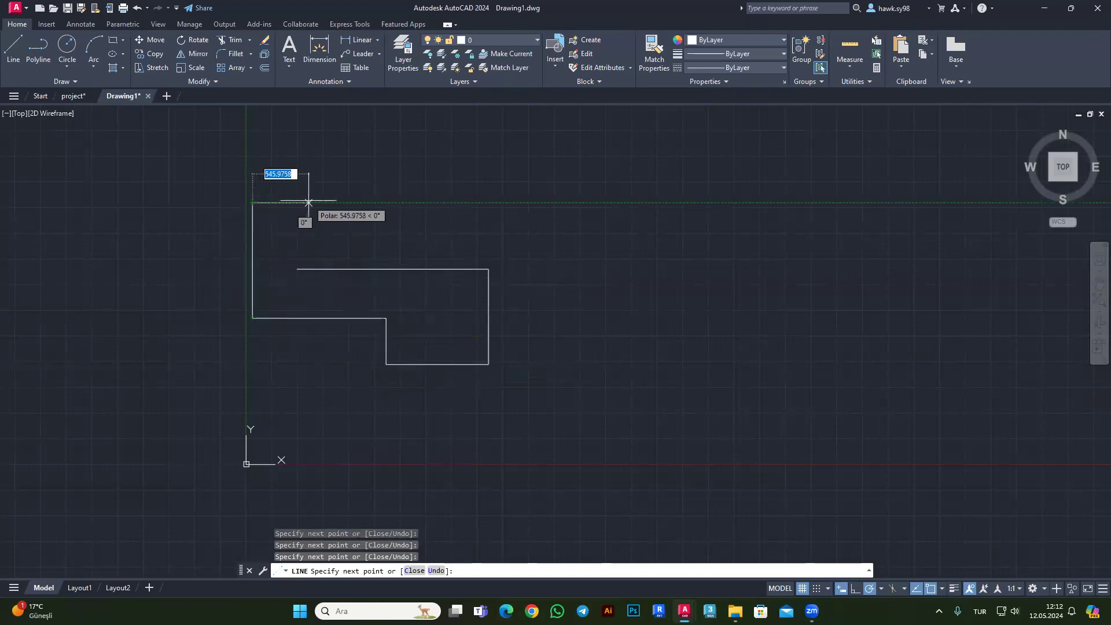
{"action": "left_click", "coordinate": [306, 203]}
{"action": "left_click", "coordinate": [305, 269]}
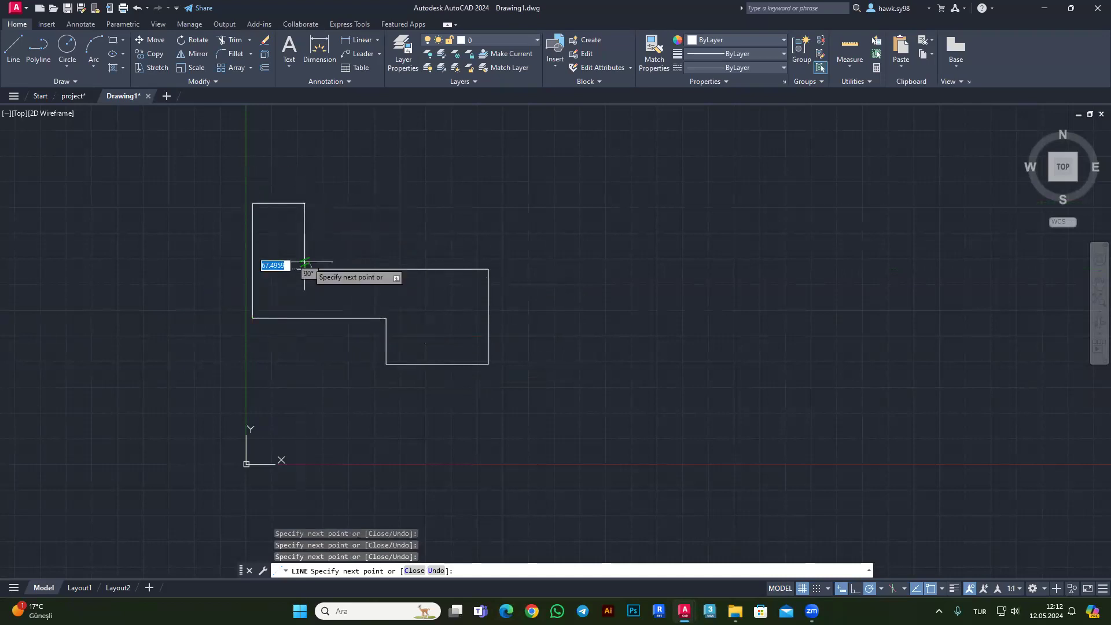
{"action": "key", "text": "Escape"}
{"action": "key", "text": "Escape"}
{"action": "key", "text": "Escape"}
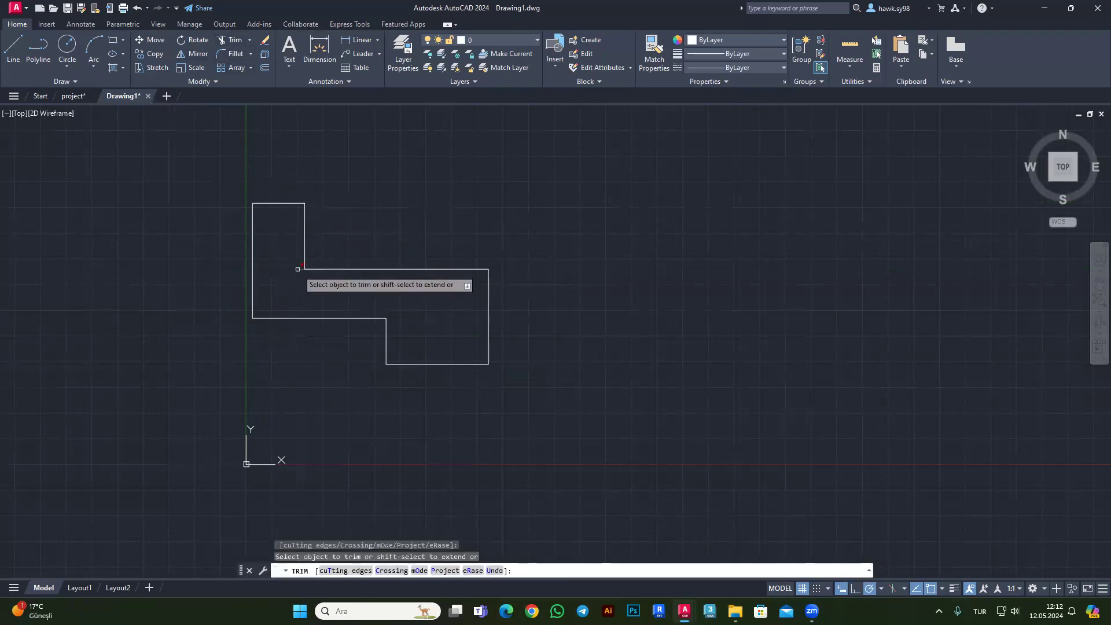
{"action": "key", "text": "Escape"}
{"action": "key", "text": "Escape"}
{"action": "scroll", "coordinate": [285, 273], "scroll_direction": "down", "scroll_amount": 4}
{"action": "scroll", "coordinate": [334, 261], "scroll_direction": "up", "scroll_amount": 2}
{"action": "scroll", "coordinate": [334, 261], "scroll_direction": "up", "scroll_amount": 2}
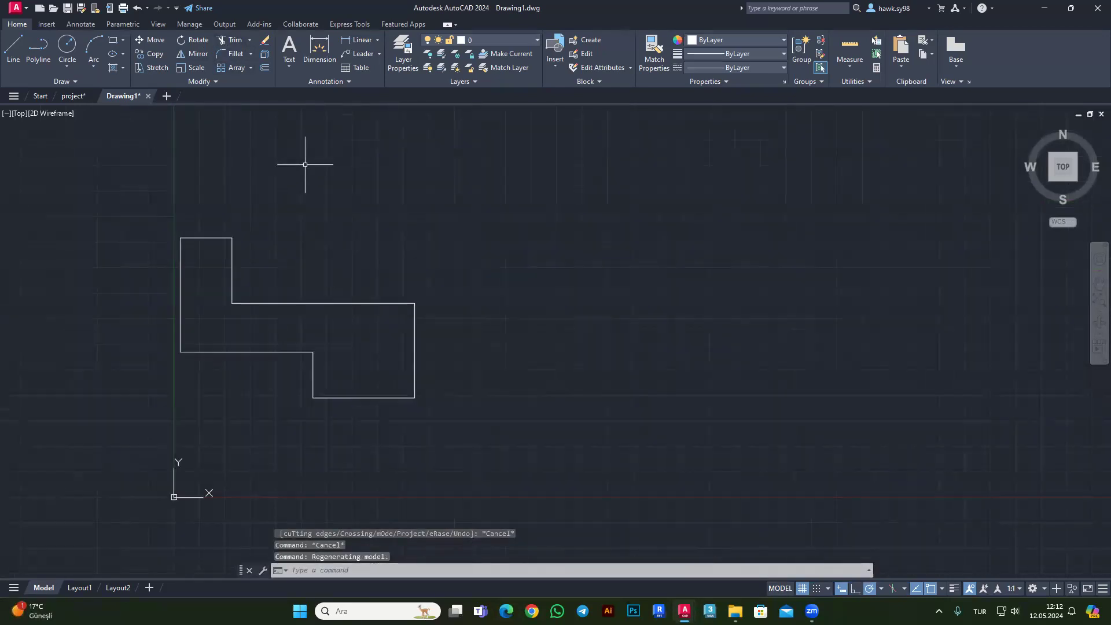
{"action": "left_click", "coordinate": [319, 55]}
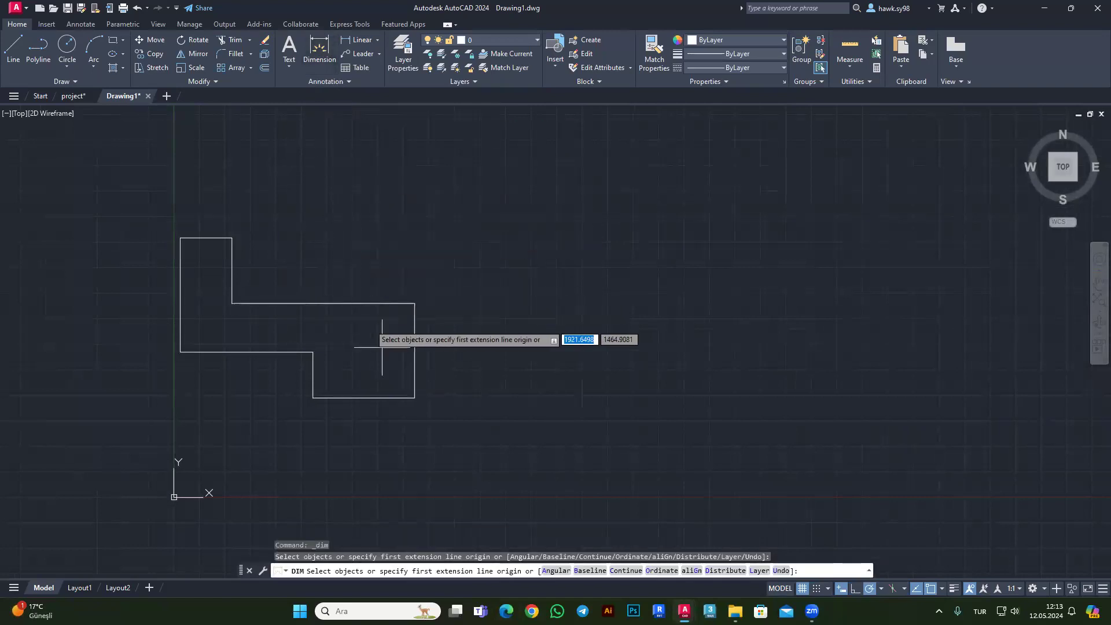
{"action": "scroll", "coordinate": [457, 322], "scroll_direction": "up", "scroll_amount": 2}
{"action": "scroll", "coordinate": [347, 249], "scroll_direction": "up", "scroll_amount": 3}
{"action": "scroll", "coordinate": [385, 298], "scroll_direction": "down", "scroll_amount": 3}
{"action": "scroll", "coordinate": [286, 260], "scroll_direction": "up", "scroll_amount": 3}
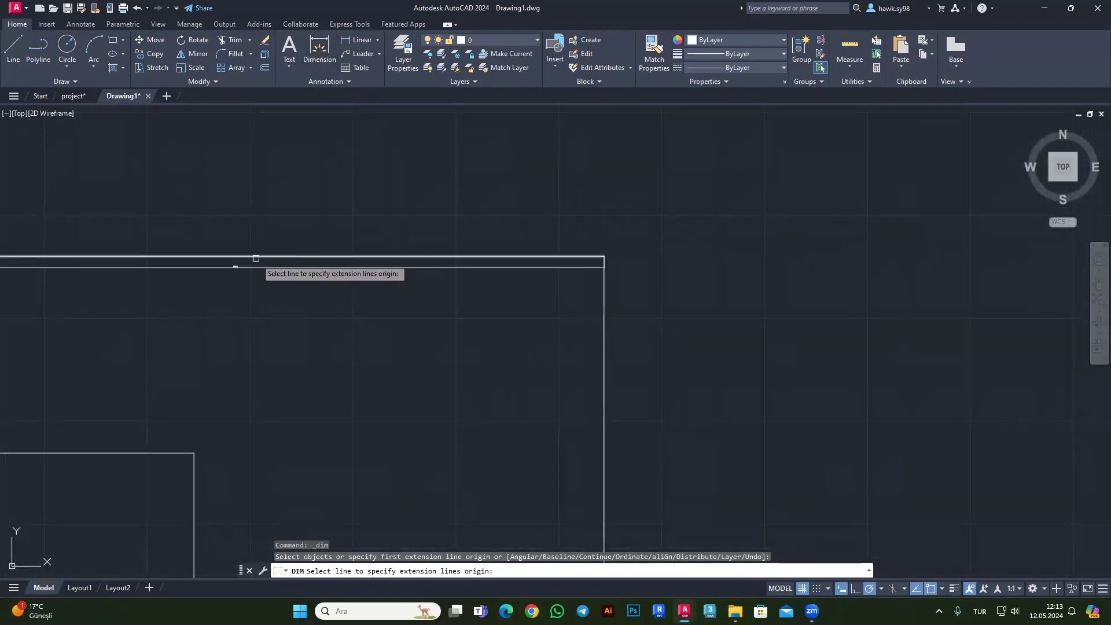
{"action": "scroll", "coordinate": [249, 234], "scroll_direction": "up", "scroll_amount": 5}
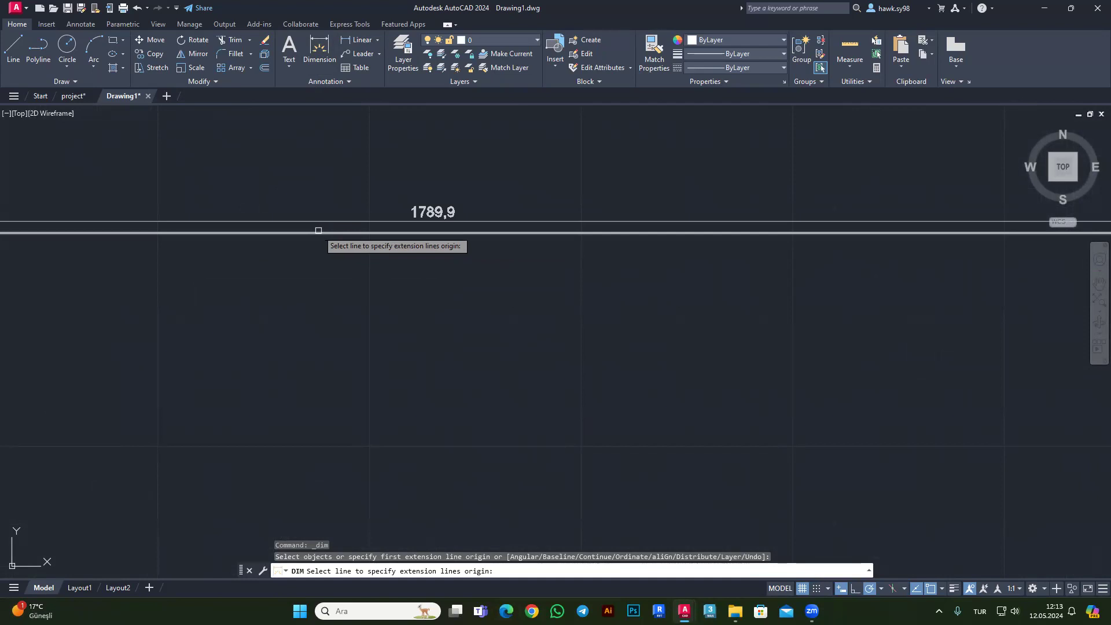
{"action": "scroll", "coordinate": [316, 231], "scroll_direction": "down", "scroll_amount": 5}
{"action": "scroll", "coordinate": [372, 260], "scroll_direction": "up", "scroll_amount": 2}
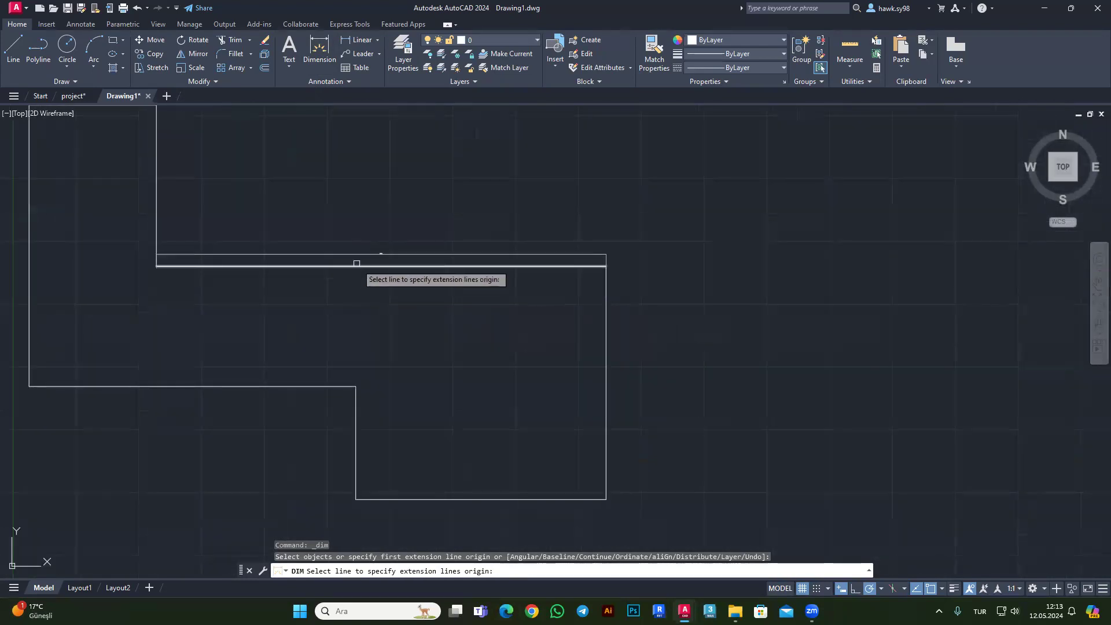
{"action": "key", "text": "Escape"}
{"action": "left_click", "coordinate": [330, 238]}
{"action": "key", "text": "Escape"}
{"action": "key", "text": "Escape"}
Draw a line along the top edge from the inner corner to the top-right corner.
{"action": "left_click", "coordinate": [11, 59]}
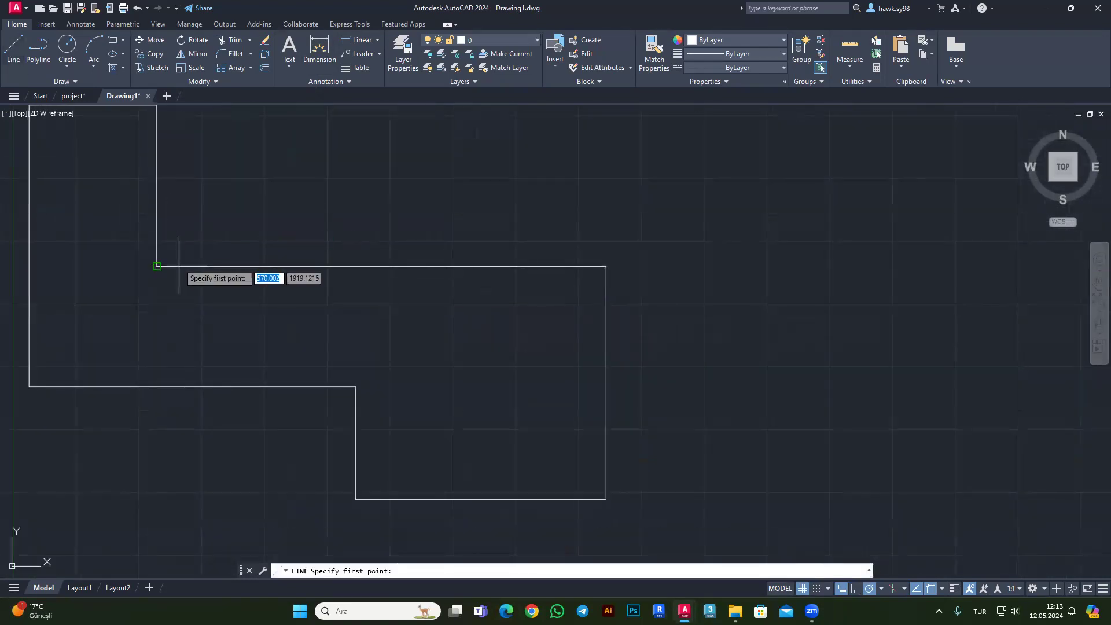
{"action": "left_click", "coordinate": [156, 266]}
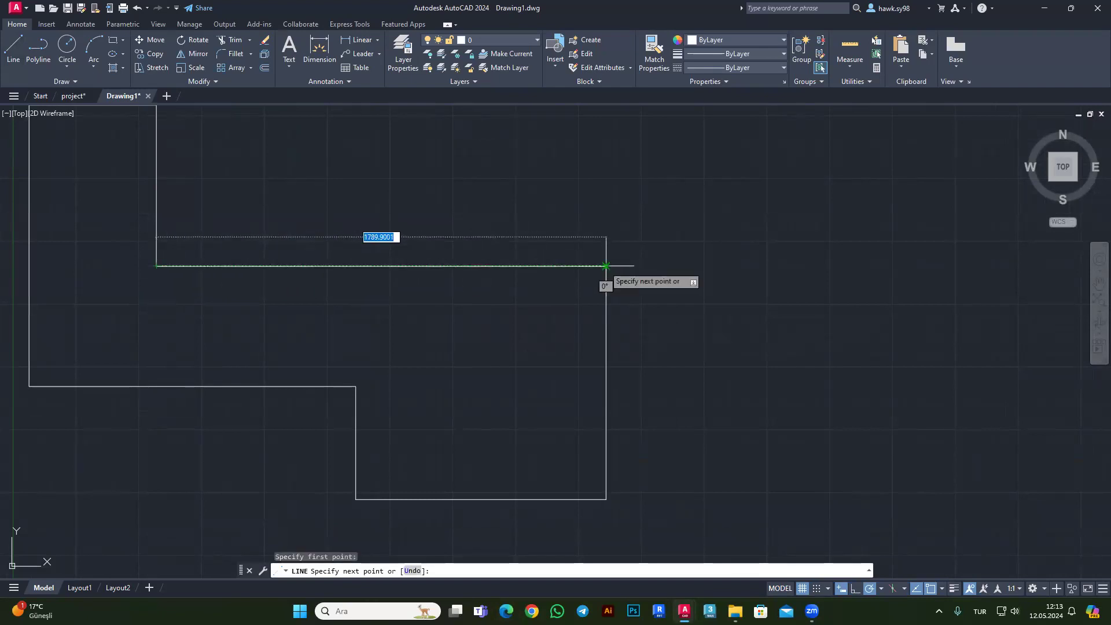
{"action": "left_click", "coordinate": [606, 266]}
{"action": "key", "text": "Escape"}
{"action": "left_click", "coordinate": [313, 58]}
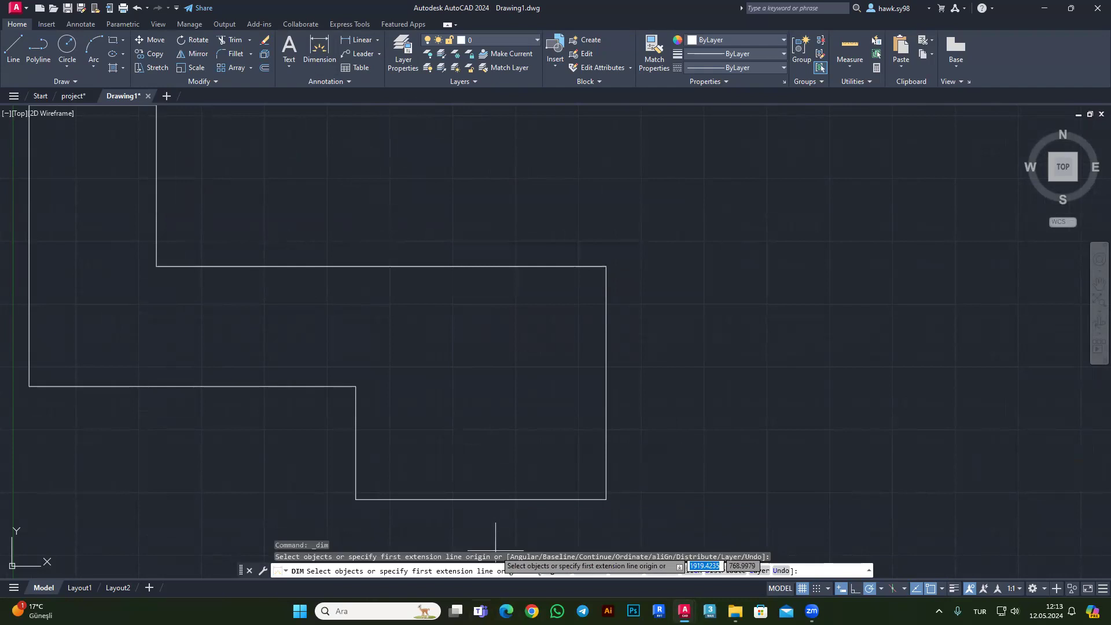
Try placing a dimension above the outline's top edge, then back out.
{"action": "left_click", "coordinate": [341, 267]}
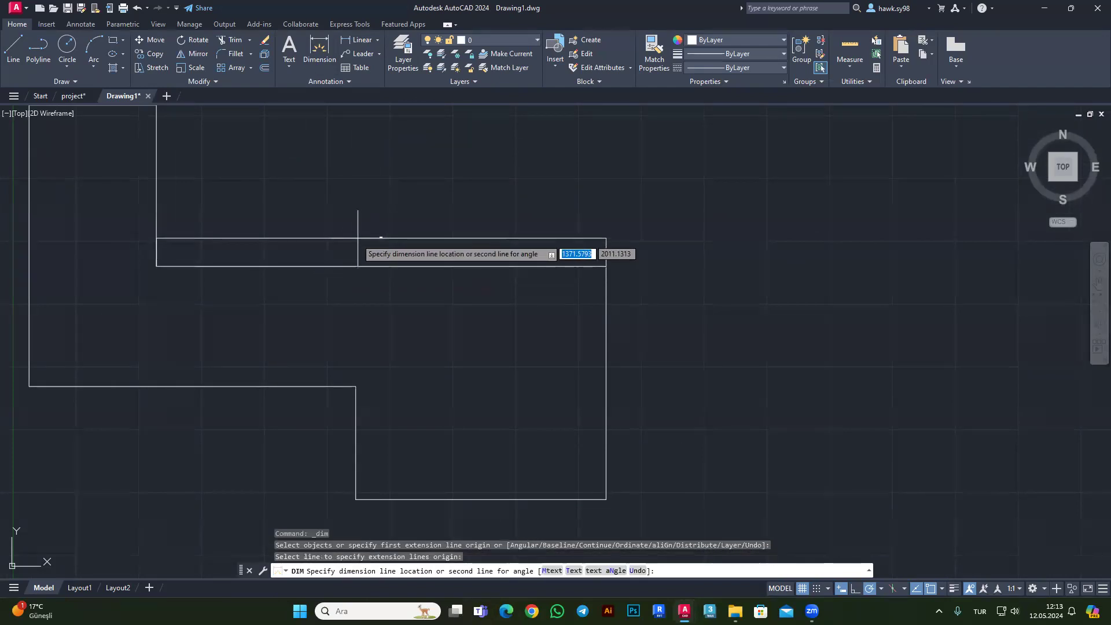
{"action": "left_click", "coordinate": [381, 232]}
{"action": "scroll", "coordinate": [381, 232], "scroll_direction": "up", "scroll_amount": 5}
{"action": "left_click", "coordinate": [373, 217]}
{"action": "scroll", "coordinate": [373, 217], "scroll_direction": "down", "scroll_amount": 5}
{"action": "scroll", "coordinate": [467, 235], "scroll_direction": "up", "scroll_amount": 2}
{"action": "key", "text": "Return"}
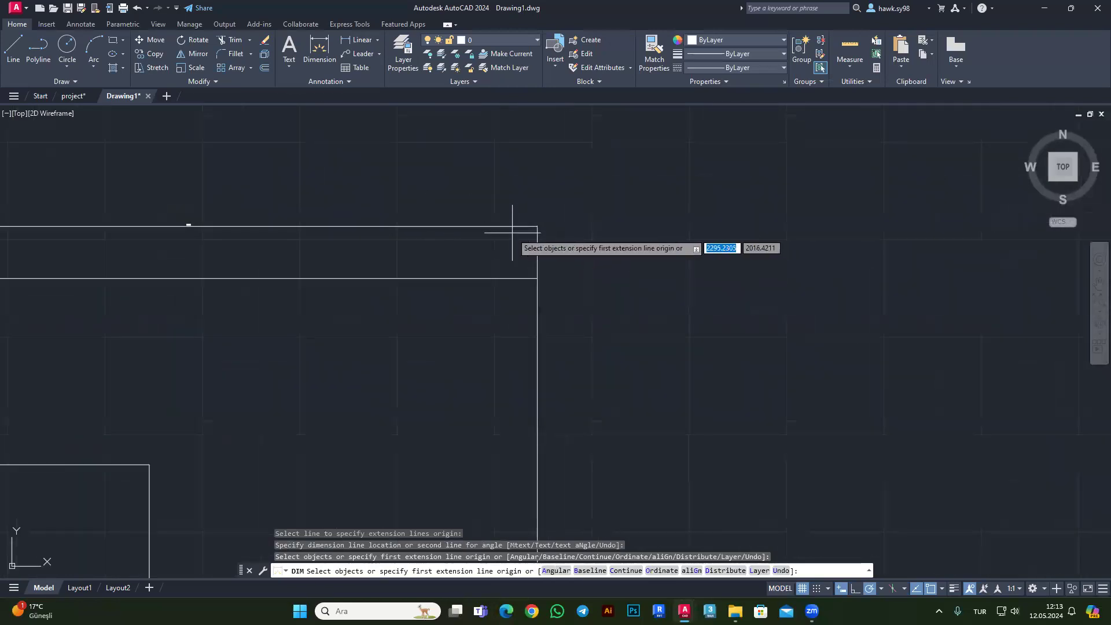
Pick the right vertical edge for a dimension, then drop it.
{"action": "key", "text": "Return"}
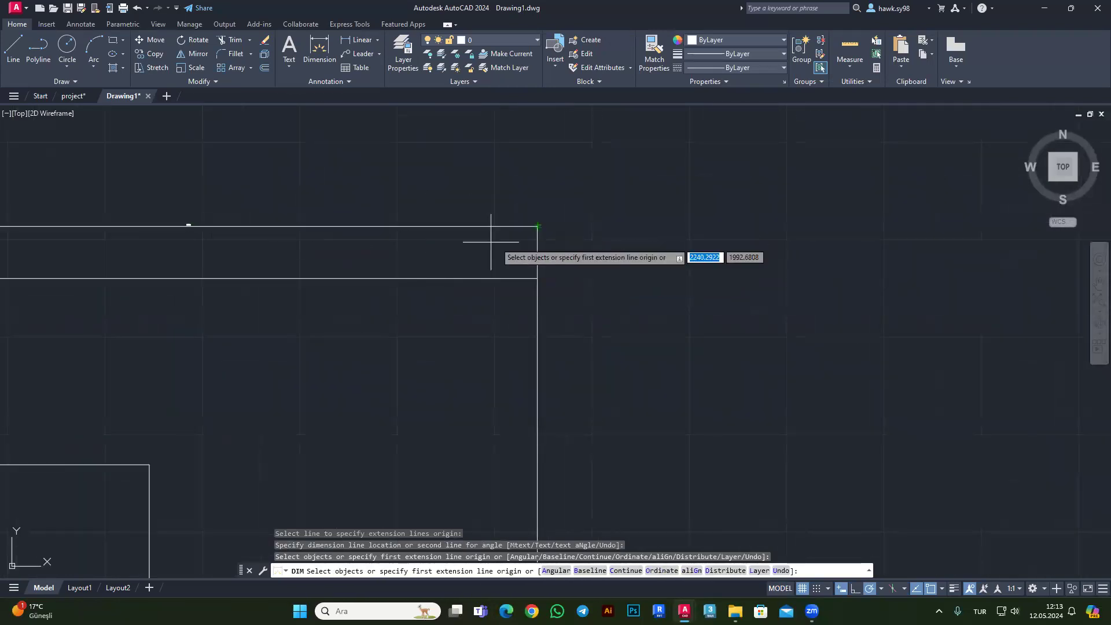
{"action": "scroll", "coordinate": [496, 240], "scroll_direction": "down", "scroll_amount": 2}
{"action": "left_click", "coordinate": [527, 283]}
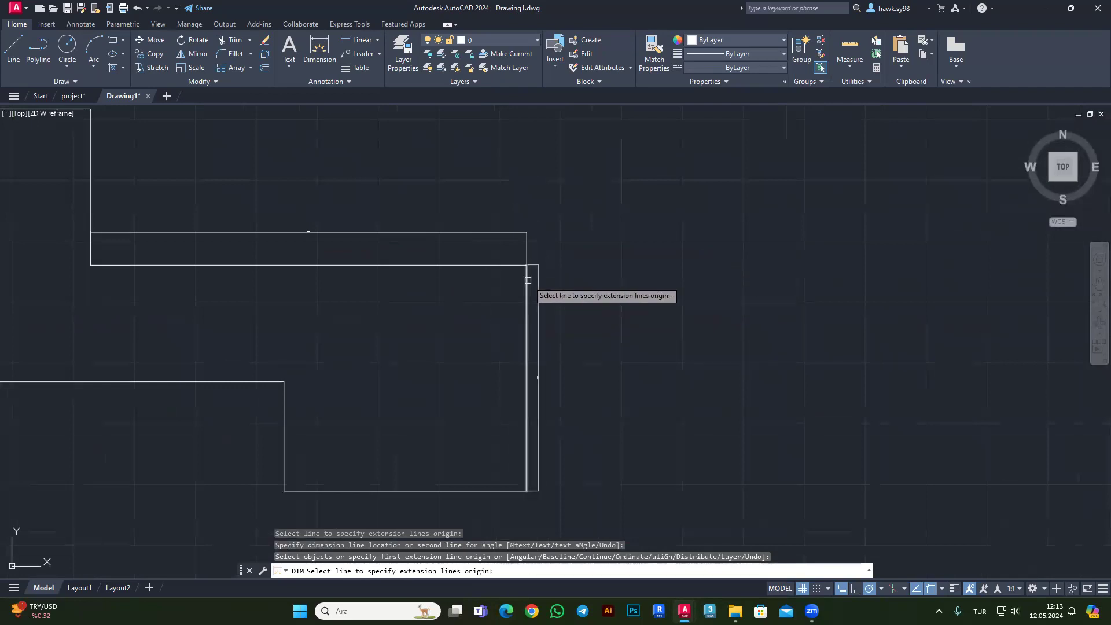
{"action": "key", "text": "Escape"}
{"action": "scroll", "coordinate": [588, 248], "scroll_direction": "down", "scroll_amount": 3}
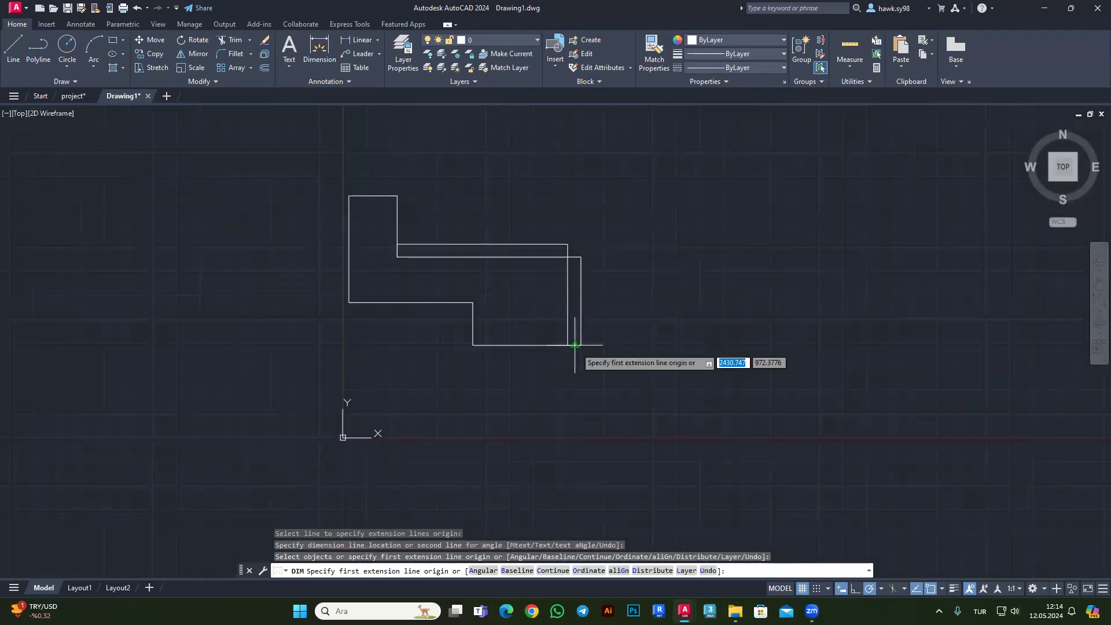
{"action": "scroll", "coordinate": [567, 357], "scroll_direction": "up", "scroll_amount": 4}
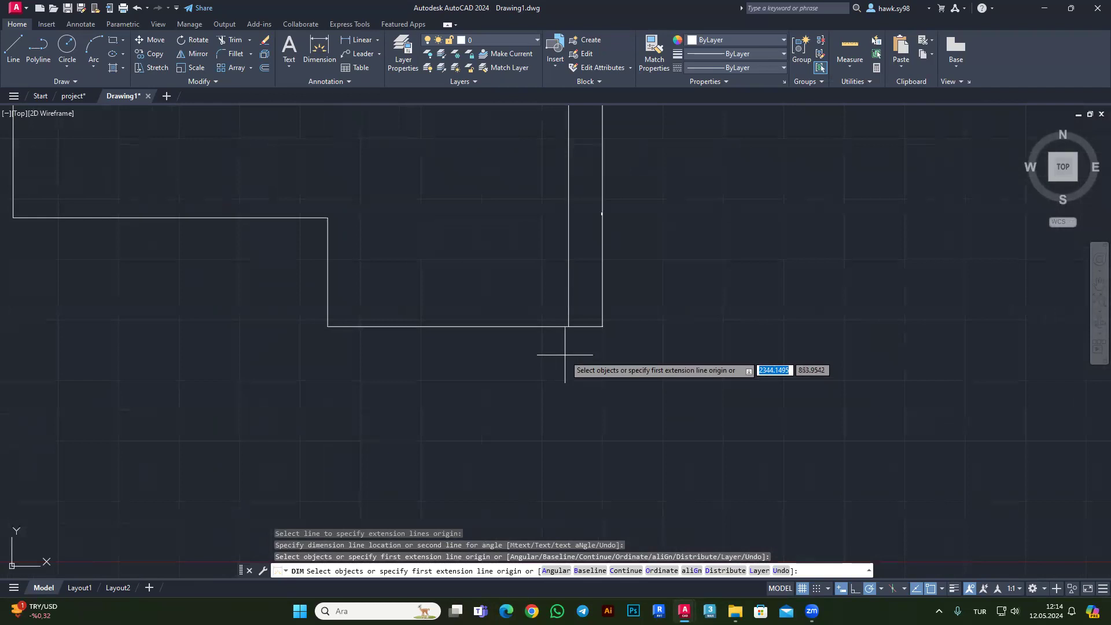
Dimension the bottom edge below it and the left vertical edge to its left.
{"action": "key", "text": "Return"}
{"action": "left_click", "coordinate": [541, 328]}
{"action": "left_click", "coordinate": [540, 373]}
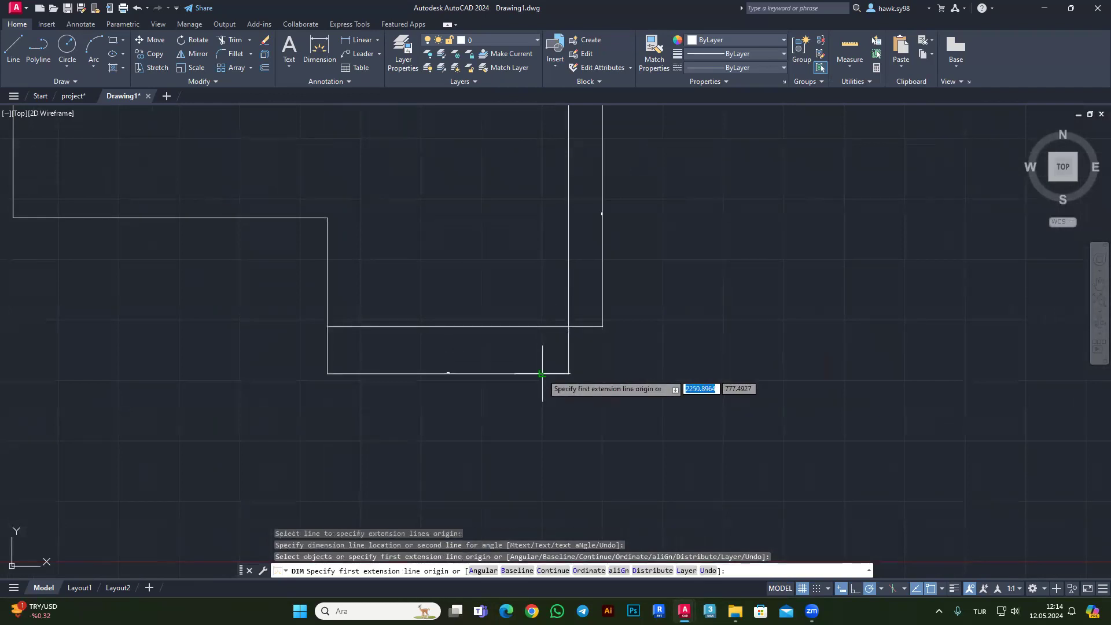
{"action": "key", "text": "Return"}
Dimension between the right and left corners, placing the dimension line below the edge.
{"action": "key", "text": "Return"}
{"action": "key", "text": "Return"}
{"action": "left_click", "coordinate": [331, 247]}
{"action": "left_click", "coordinate": [261, 249]}
{"action": "scroll", "coordinate": [582, 289], "scroll_direction": "down", "scroll_amount": 5}
{"action": "scroll", "coordinate": [471, 264], "scroll_direction": "up", "scroll_amount": 1}
{"action": "scroll", "coordinate": [700, 292], "scroll_direction": "up", "scroll_amount": 3}
{"action": "scroll", "coordinate": [670, 289], "scroll_direction": "up", "scroll_amount": 2}
{"action": "scroll", "coordinate": [670, 289], "scroll_direction": "up", "scroll_amount": 1}
{"action": "key", "text": "Return"}
{"action": "left_click", "coordinate": [637, 308]}
{"action": "scroll", "coordinate": [717, 297], "scroll_direction": "down", "scroll_amount": 2}
{"action": "scroll", "coordinate": [516, 303], "scroll_direction": "up", "scroll_amount": 2}
{"action": "scroll", "coordinate": [517, 303], "scroll_direction": "up", "scroll_amount": 3}
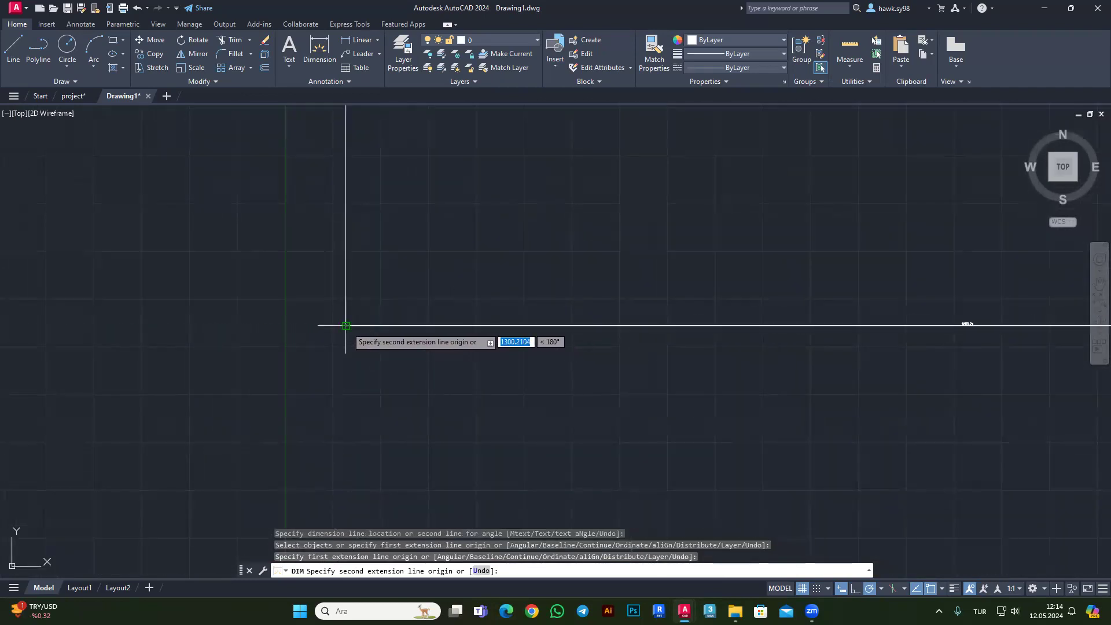
{"action": "left_click", "coordinate": [347, 323]}
{"action": "scroll", "coordinate": [437, 288], "scroll_direction": "down", "scroll_amount": 2}
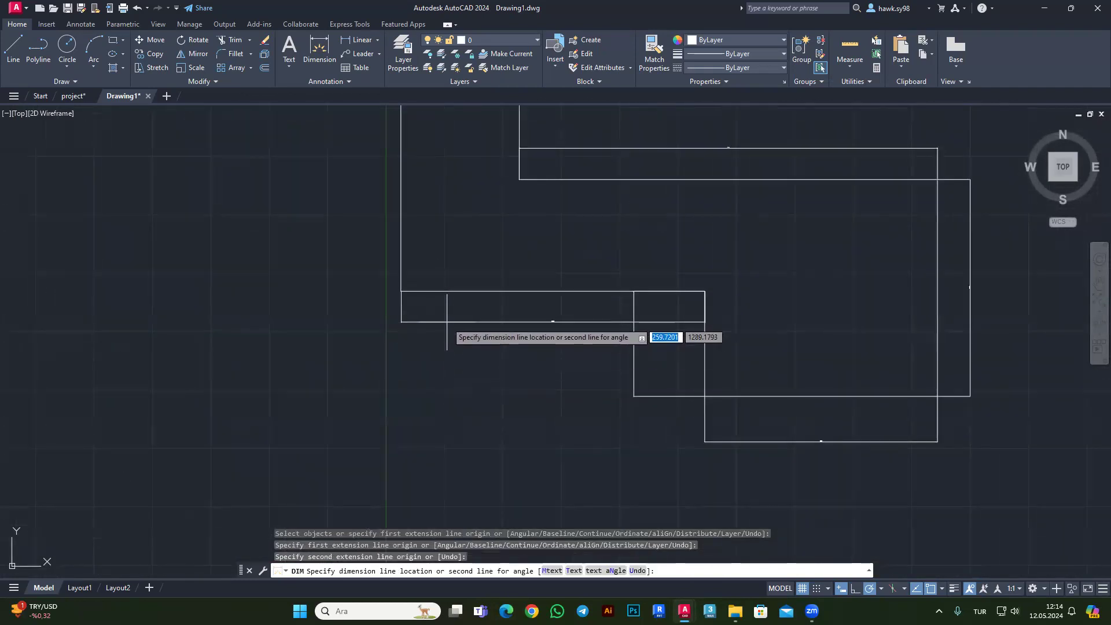
{"action": "left_click", "coordinate": [492, 322]}
{"action": "scroll", "coordinate": [504, 314], "scroll_direction": "up", "scroll_amount": 2}
{"action": "scroll", "coordinate": [561, 323], "scroll_direction": "up", "scroll_amount": 2}
Add a dimension from the right corner to a second point and place it.
{"action": "key", "text": "Return"}
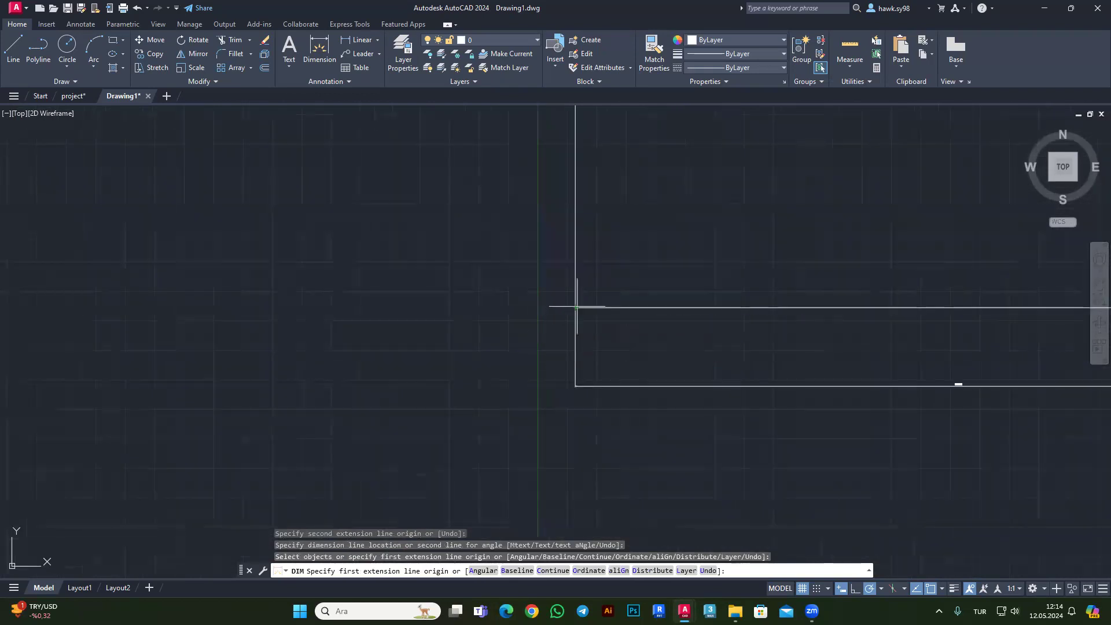
{"action": "left_click", "coordinate": [575, 308]}
{"action": "scroll", "coordinate": [495, 362], "scroll_direction": "down", "scroll_amount": 3}
{"action": "left_click", "coordinate": [523, 187]}
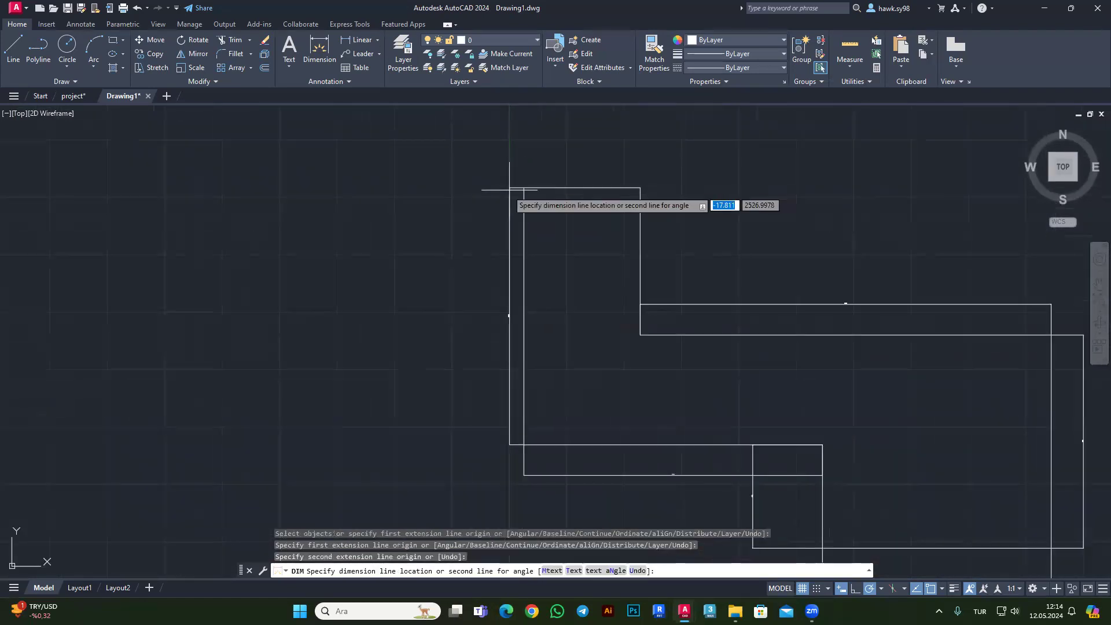
{"action": "left_click", "coordinate": [408, 214]}
{"action": "scroll", "coordinate": [570, 203], "scroll_direction": "down", "scroll_amount": 4}
{"action": "scroll", "coordinate": [567, 315], "scroll_direction": "up", "scroll_amount": 5}
Dimension the top edge, end dimensioning, and select the outline's top and left segments.
{"action": "key", "text": "Return"}
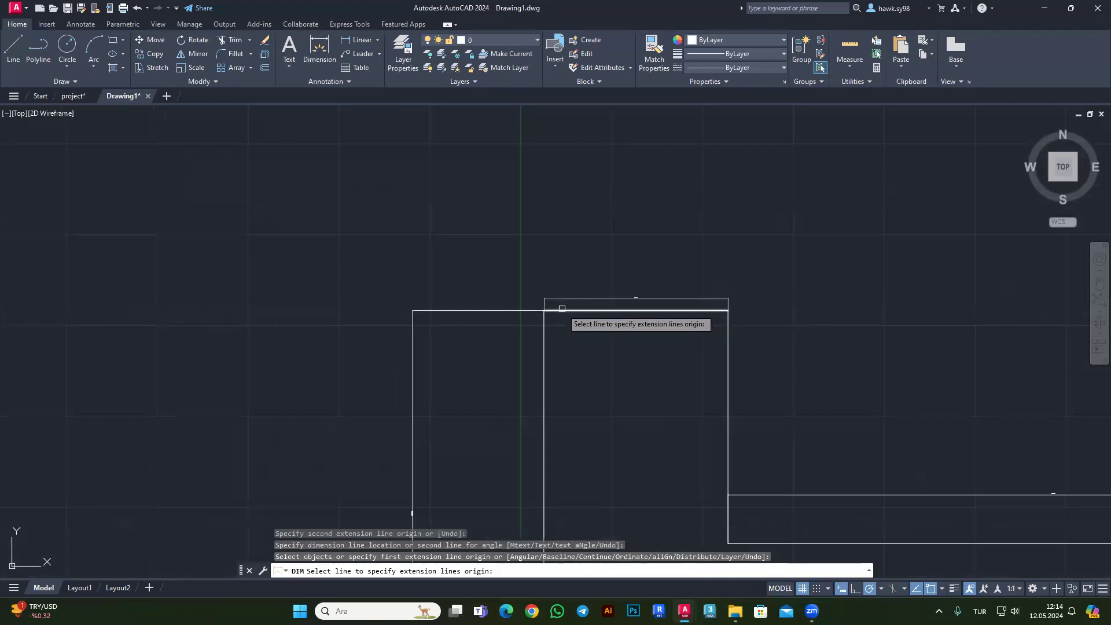
{"action": "left_click", "coordinate": [562, 308]}
{"action": "left_click", "coordinate": [584, 170]}
{"action": "scroll", "coordinate": [586, 164], "scroll_direction": "down", "scroll_amount": 2}
{"action": "scroll", "coordinate": [520, 186], "scroll_direction": "up", "scroll_amount": 3}
{"action": "scroll", "coordinate": [521, 187], "scroll_direction": "down", "scroll_amount": 2}
{"action": "scroll", "coordinate": [585, 218], "scroll_direction": "up", "scroll_amount": 3}
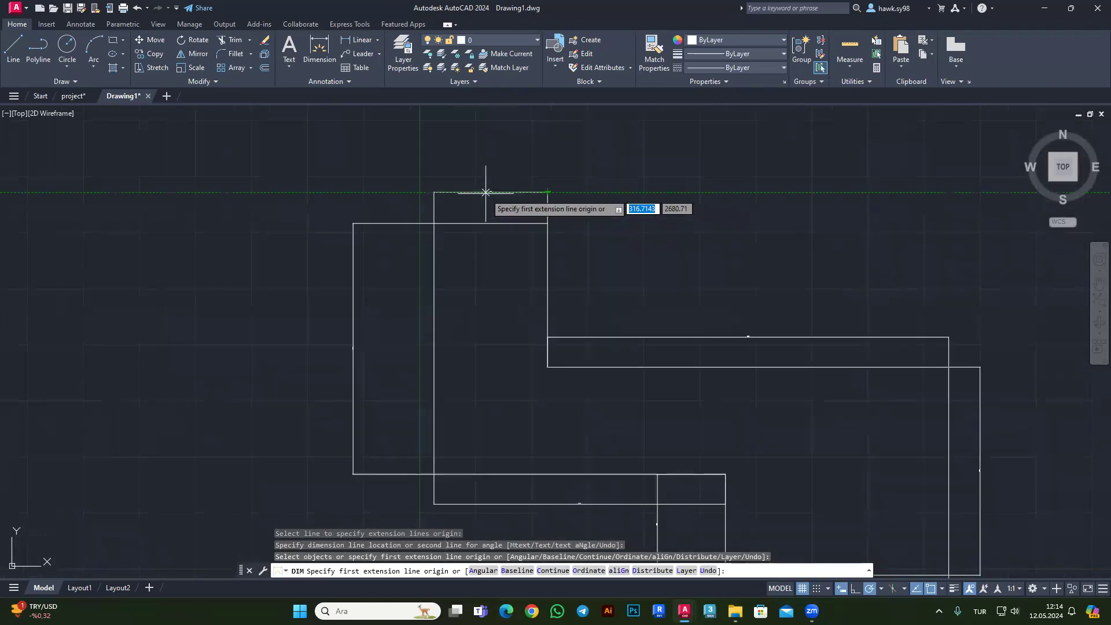
{"action": "scroll", "coordinate": [449, 218], "scroll_direction": "up", "scroll_amount": 4}
{"action": "key", "text": "Escape"}
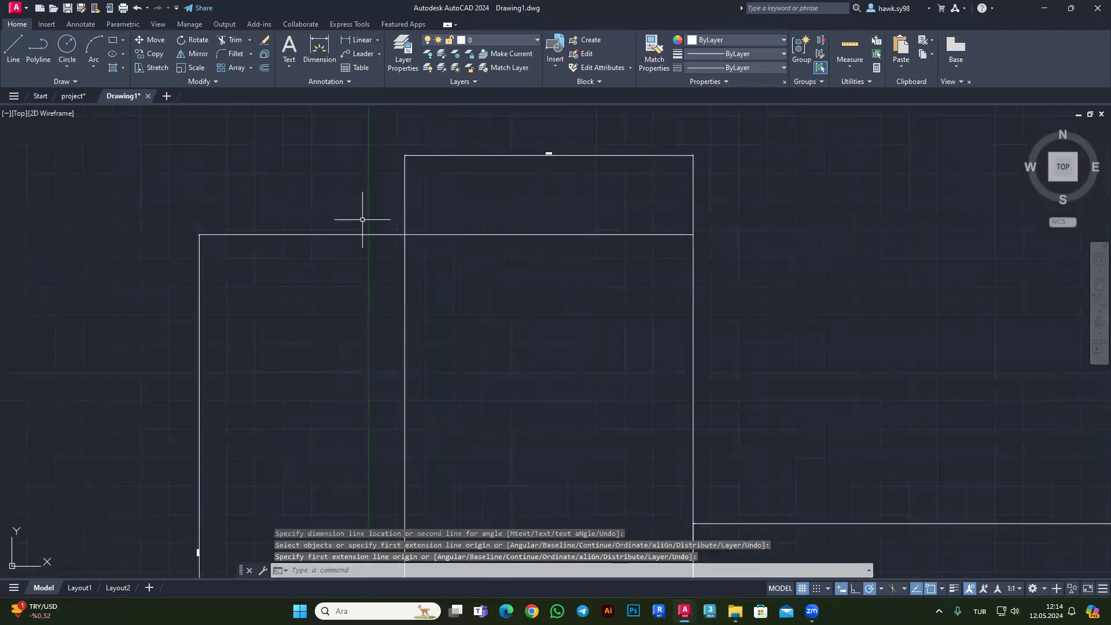
{"action": "left_click_drag", "start_coordinate": [363, 220], "coordinate": [342, 248]}
{"action": "scroll", "coordinate": [248, 293], "scroll_direction": "down", "scroll_amount": 2}
Clear the selection and open Manage Dimension Styles from the Annotation panel's style dropdown.
{"action": "scroll", "coordinate": [258, 297], "scroll_direction": "down", "scroll_amount": 2}
{"action": "key", "text": "Escape"}
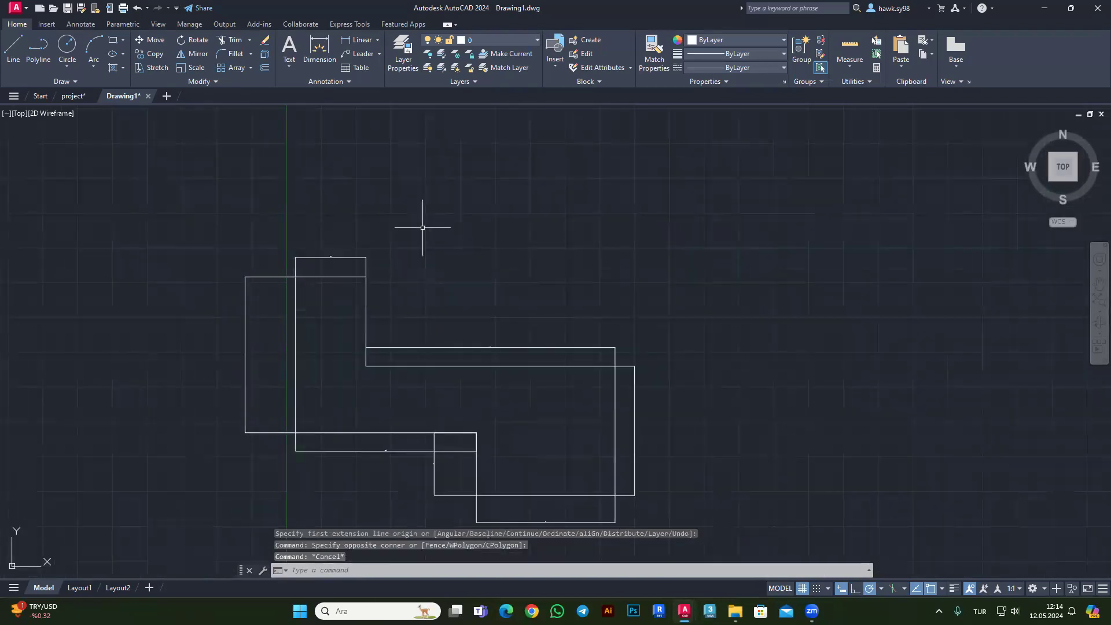
{"action": "left_click", "coordinate": [350, 82]}
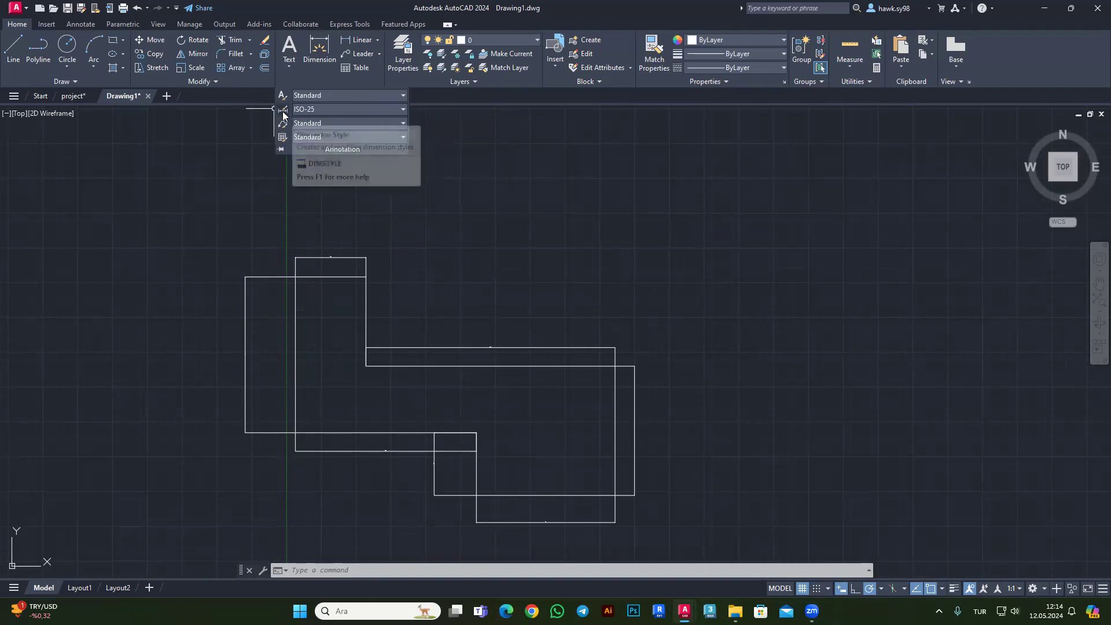
{"action": "left_click", "coordinate": [359, 109]}
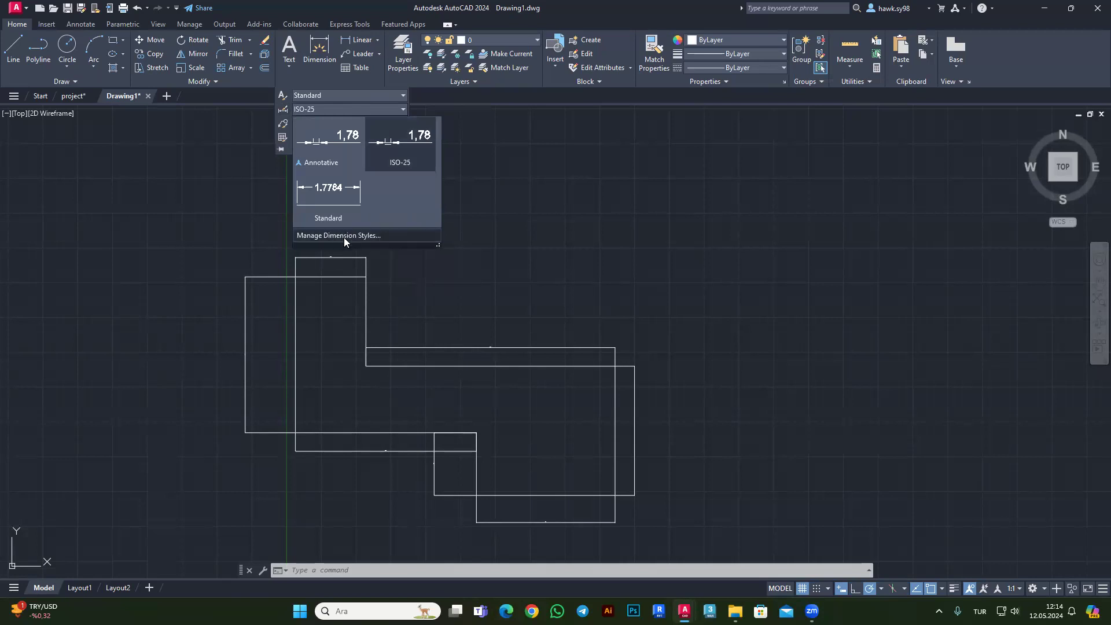
{"action": "left_click", "coordinate": [343, 237]}
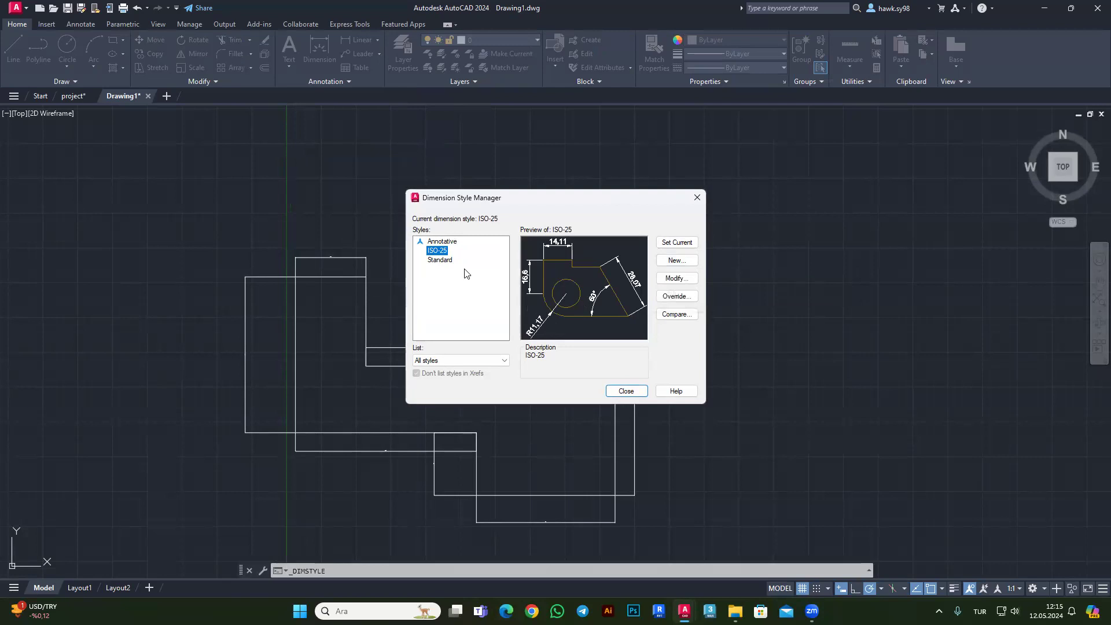
Open Modify for ISO-25 and inspect the dimension line linetype, leaving it unchanged.
{"action": "left_click", "coordinate": [677, 279]}
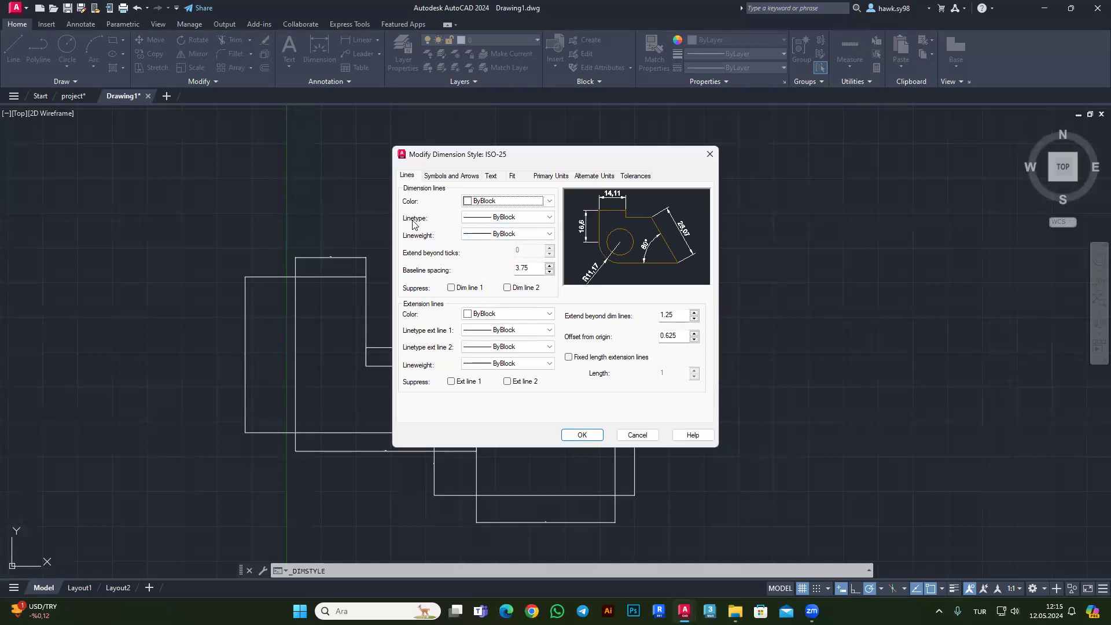
{"action": "left_click", "coordinate": [477, 218]}
{"action": "left_click", "coordinate": [489, 219]}
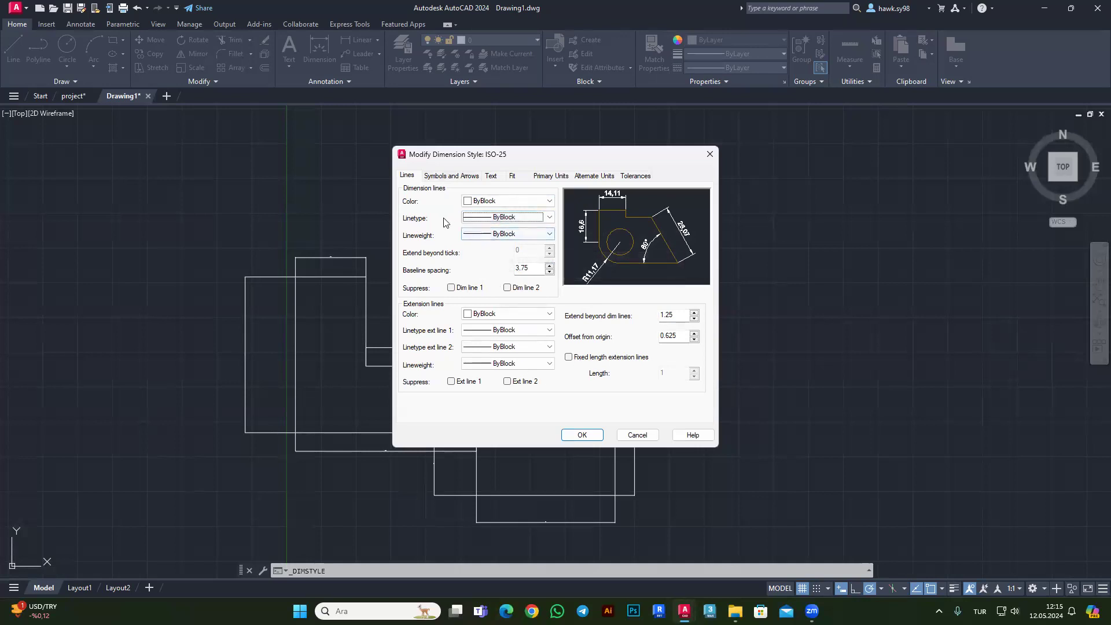
{"action": "left_click", "coordinate": [524, 220]}
Tick Suppress for both Ext line 1 and Ext line 2 on the Lines tab.
{"action": "left_click", "coordinate": [460, 387]}
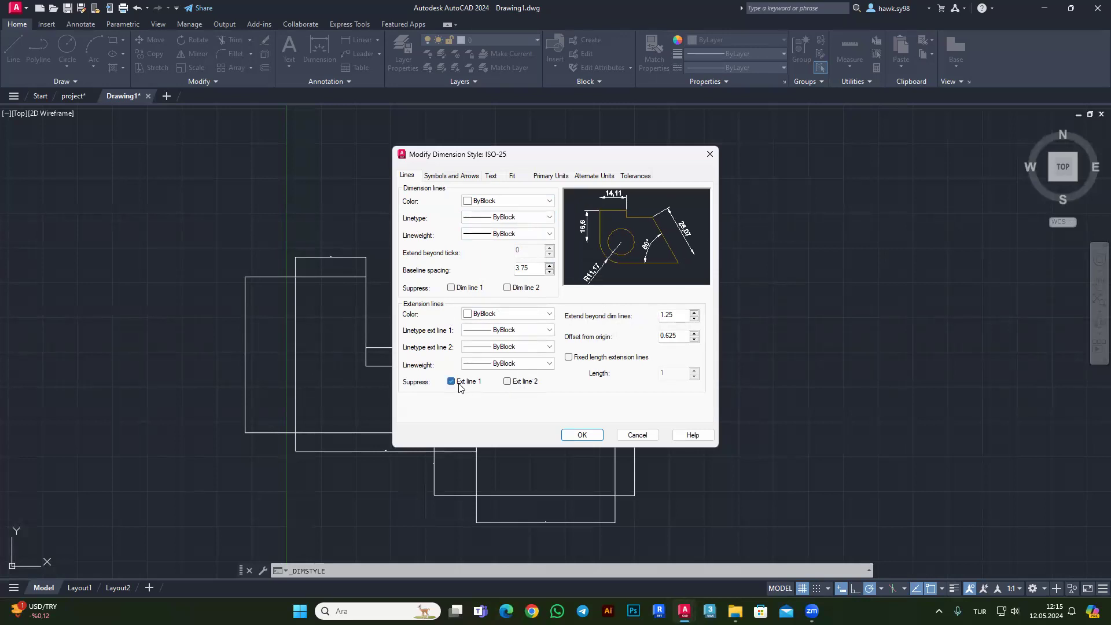
{"action": "left_click", "coordinate": [525, 383]}
{"action": "left_click", "coordinate": [468, 387]}
{"action": "left_click", "coordinate": [510, 384]}
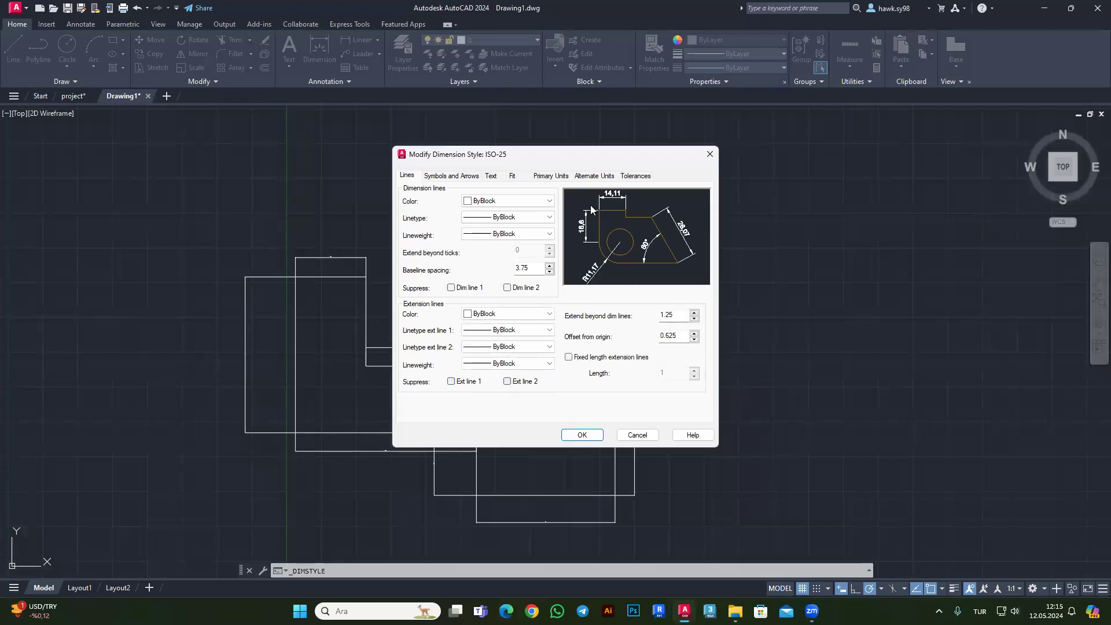
{"action": "left_click", "coordinate": [514, 384]}
{"action": "left_click", "coordinate": [452, 383]}
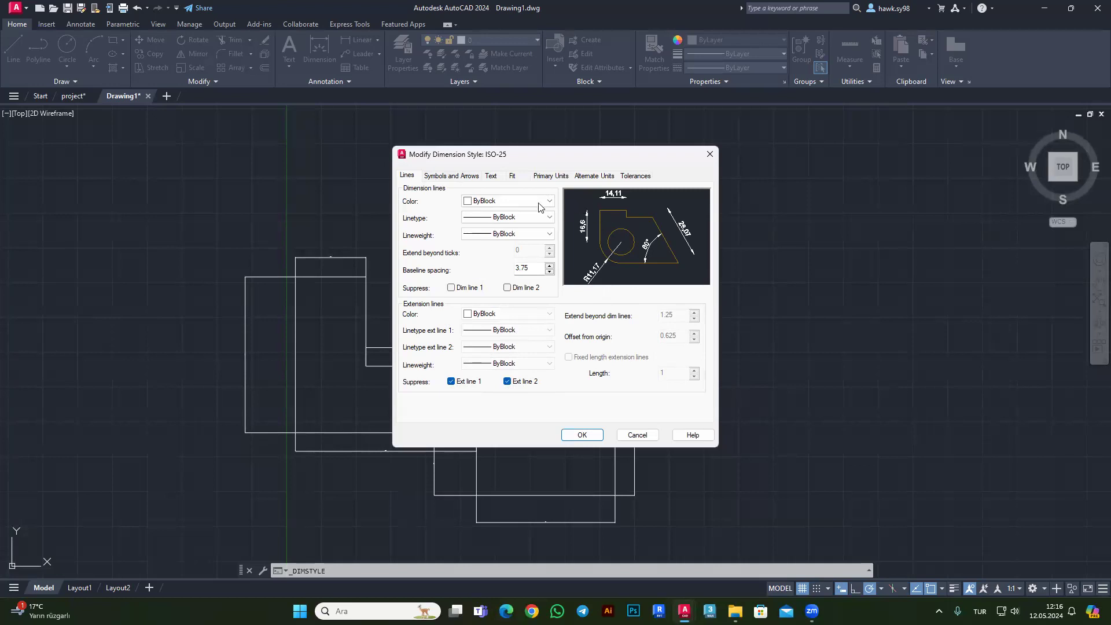
Set ISO-25 arrowheads to Architectural tick, arrow size 5, and select the text height value.
{"action": "left_click", "coordinate": [452, 177]}
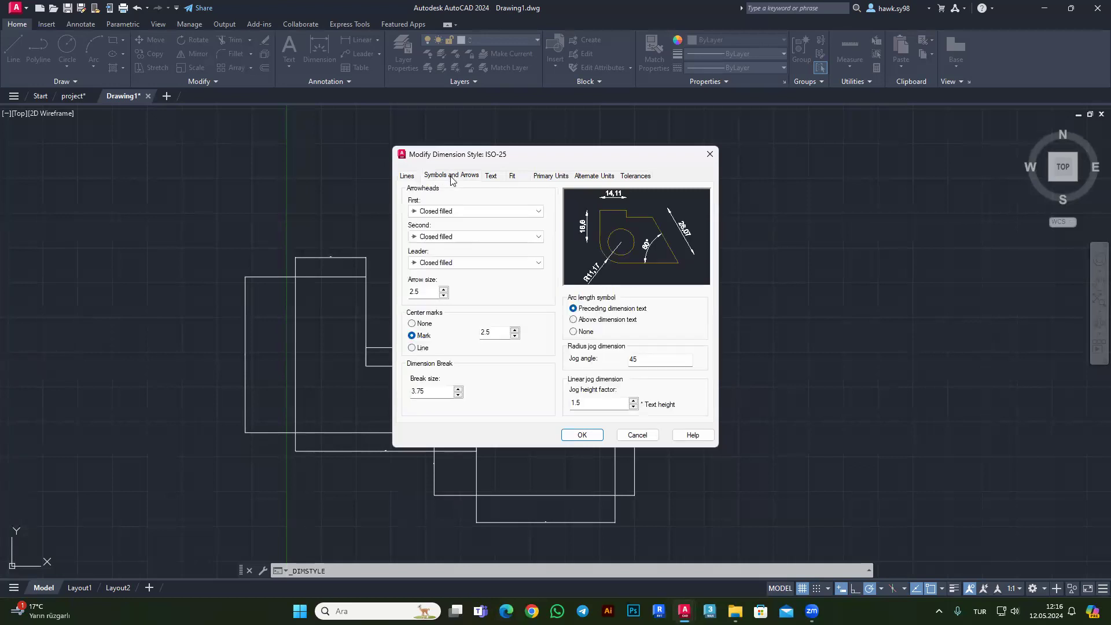
{"action": "left_click", "coordinate": [449, 213]}
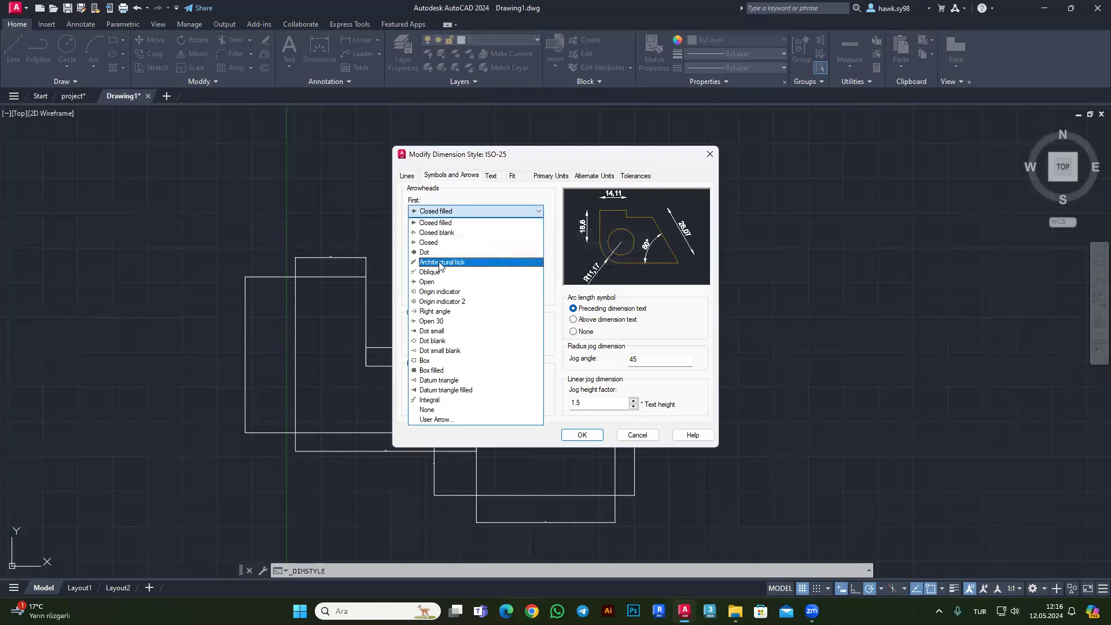
{"action": "left_click", "coordinate": [440, 263]}
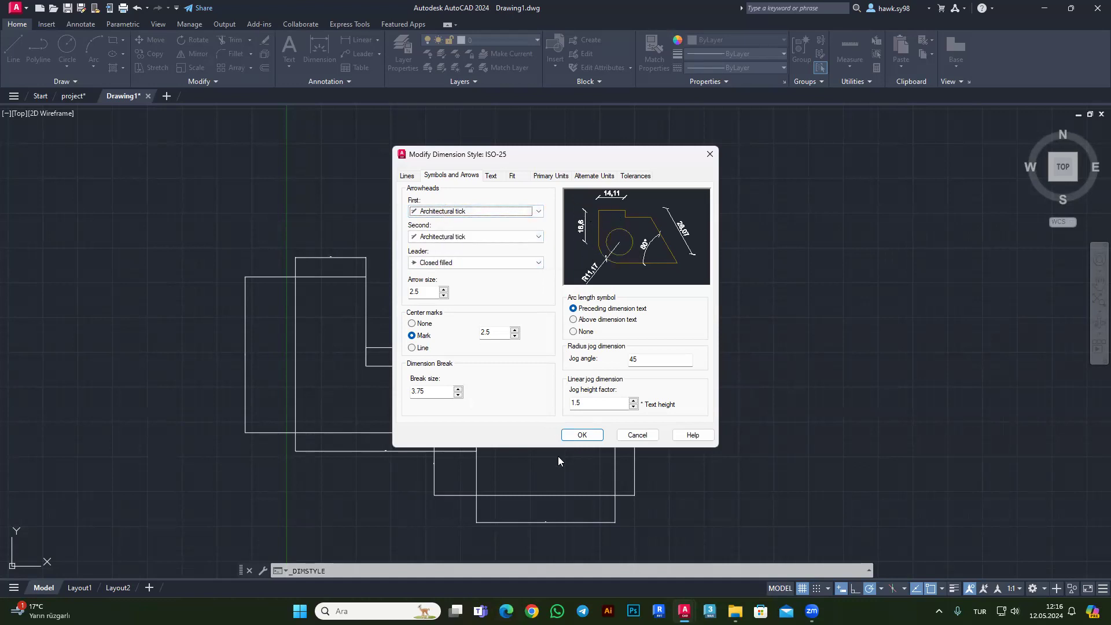
{"action": "double_click", "coordinate": [431, 291]}
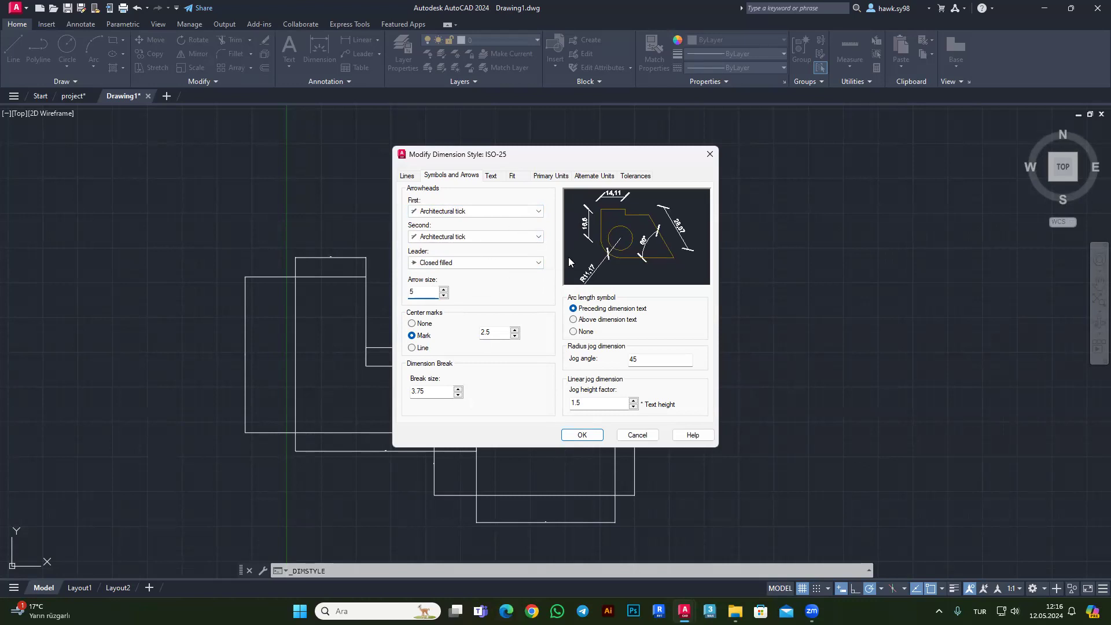
{"action": "left_click", "coordinate": [496, 176]}
{"action": "double_click", "coordinate": [530, 258]}
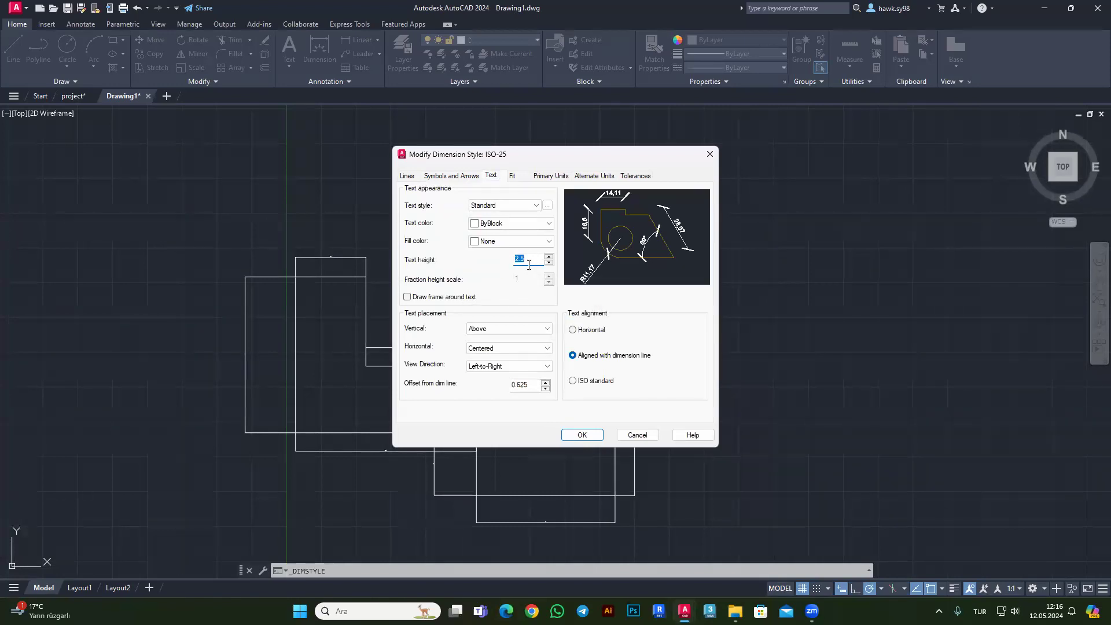
Set the dimension text height to 10 and open the Standard text style editor.
{"action": "type", "text": "10"}
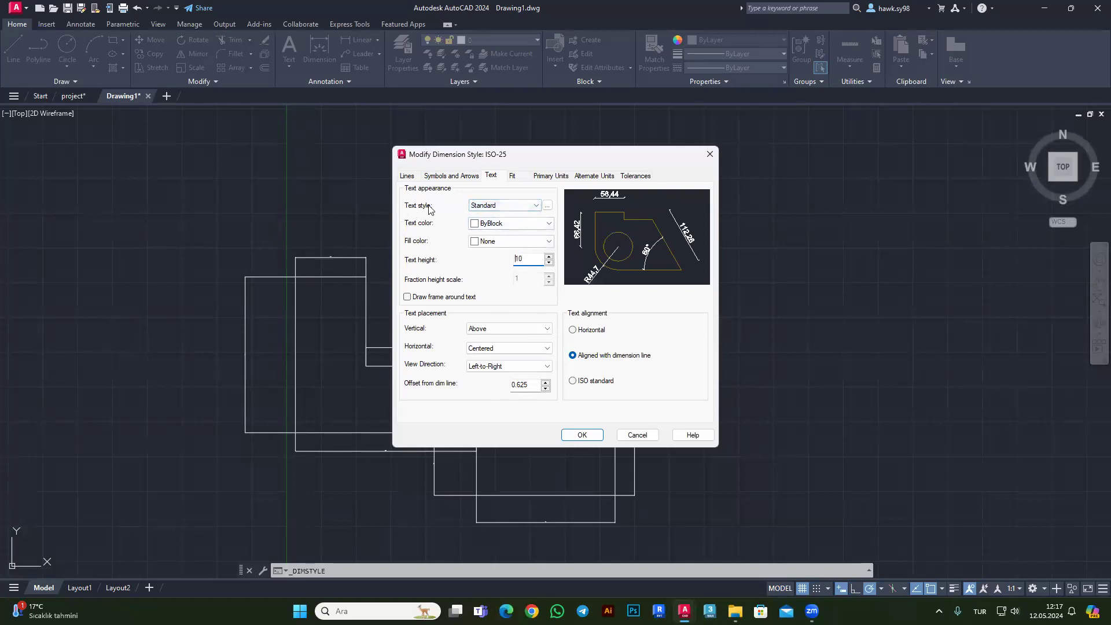
{"action": "left_click", "coordinate": [509, 205]}
{"action": "left_click", "coordinate": [547, 206]}
{"action": "left_click", "coordinate": [724, 188]}
{"action": "left_click", "coordinate": [547, 206]}
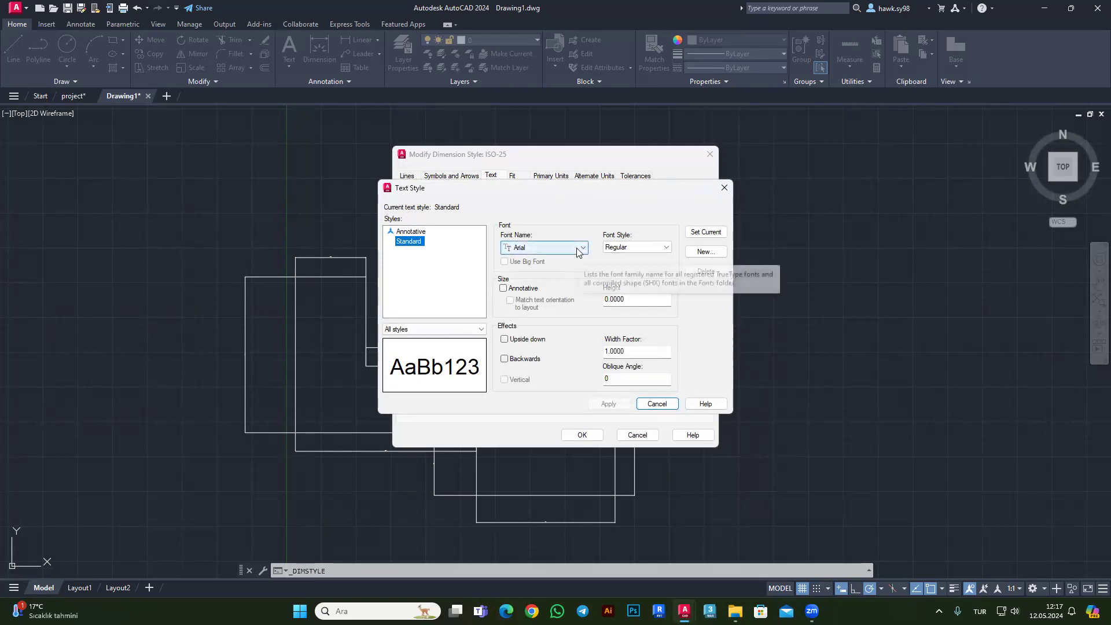
Check the font list, keep Arial, and cancel the Text Style dialog.
{"action": "left_click", "coordinate": [526, 247]}
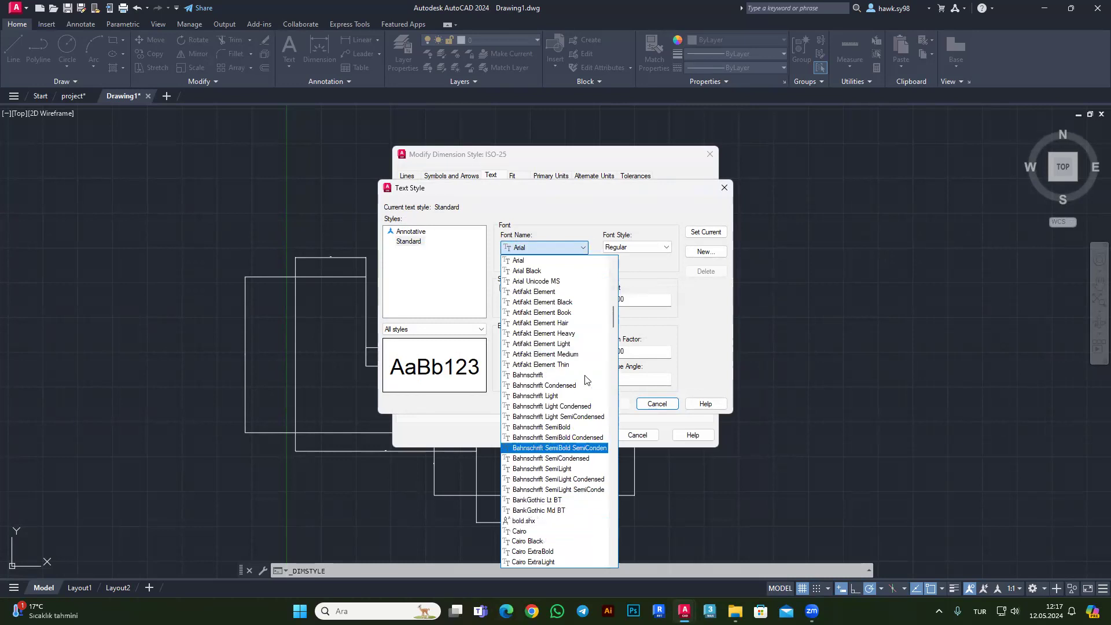
{"action": "left_click", "coordinate": [465, 270]}
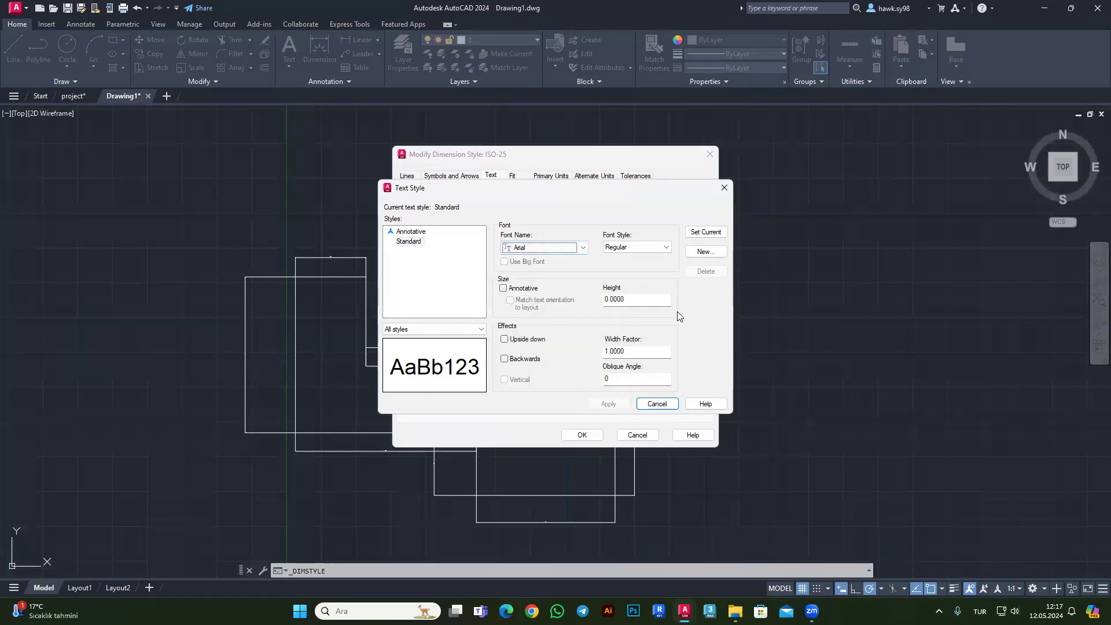
{"action": "left_click", "coordinate": [658, 403]}
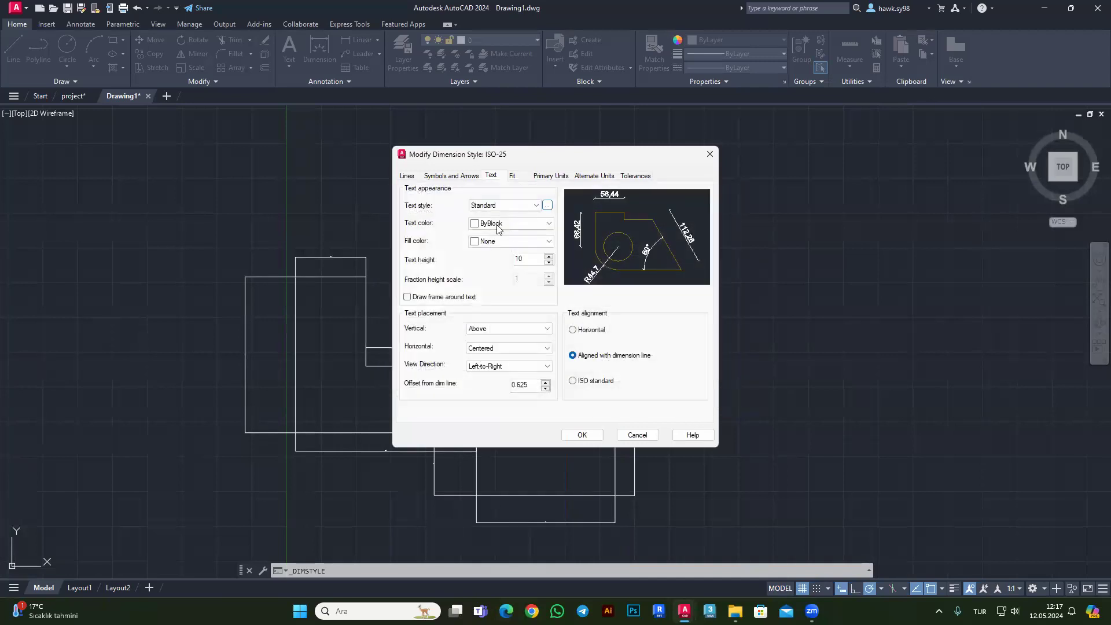
{"action": "left_click", "coordinate": [519, 180]}
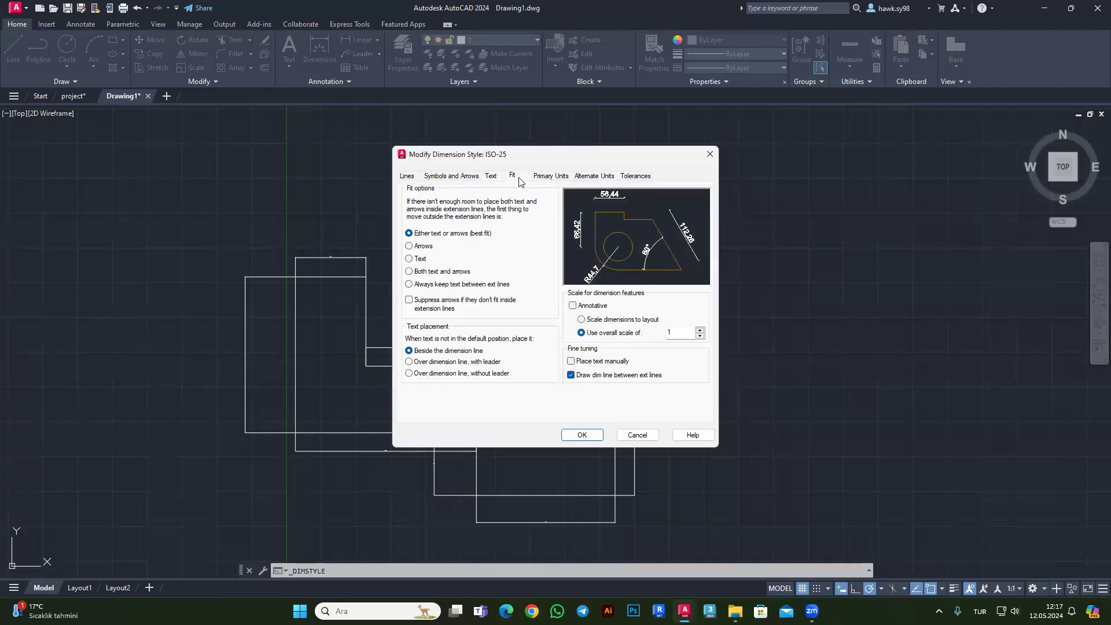
Keep the Primary Units linear precision at 0.00.
{"action": "left_click", "coordinate": [549, 178]}
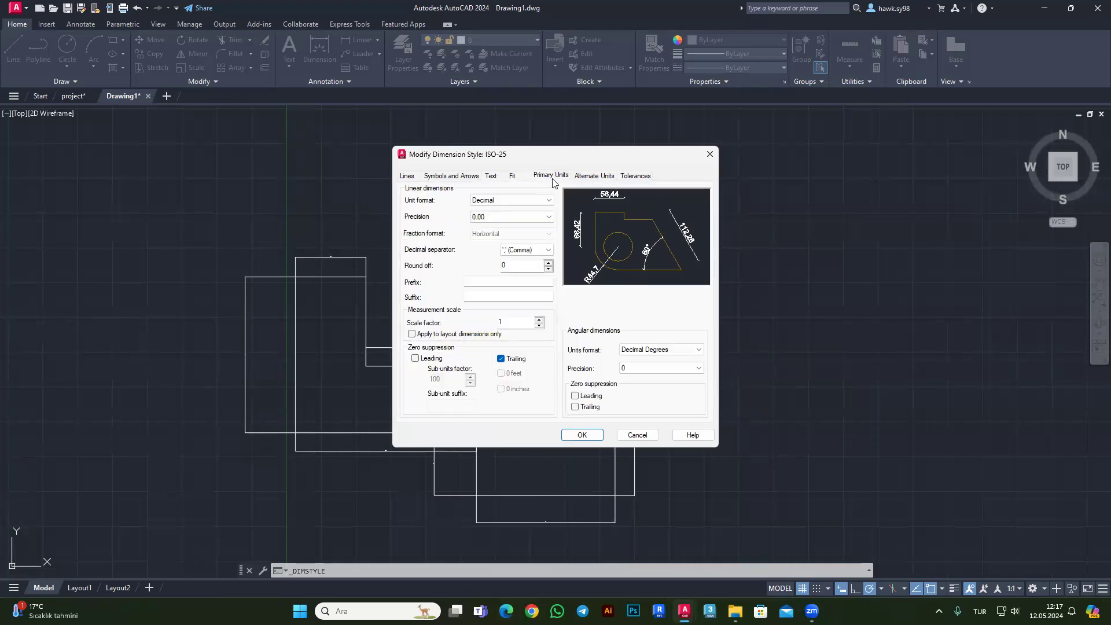
{"action": "left_click", "coordinate": [493, 218]}
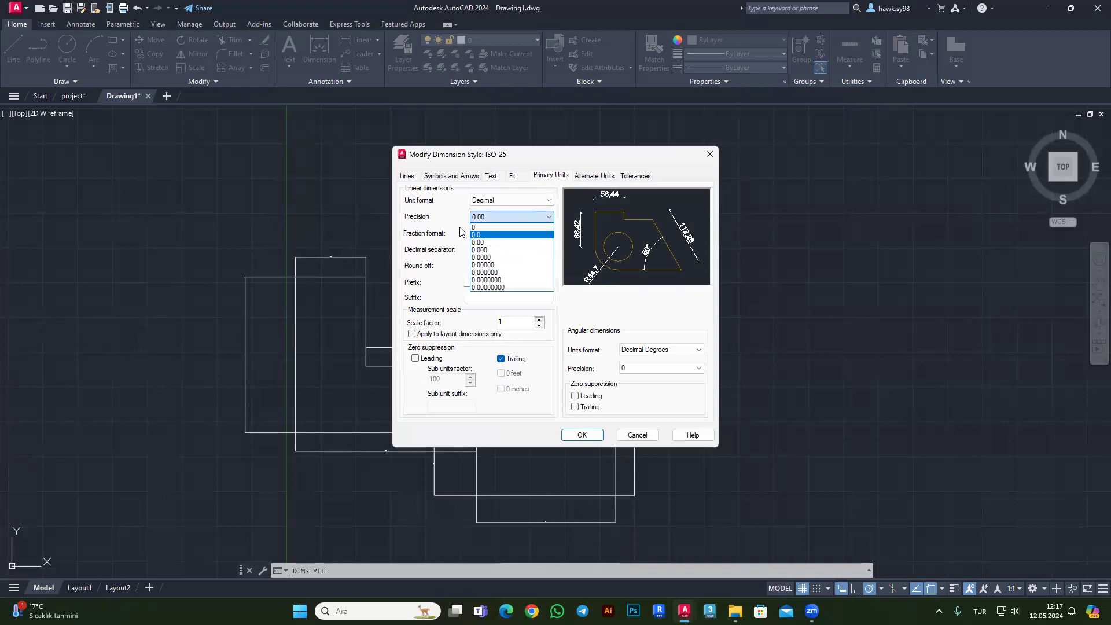
{"action": "left_click", "coordinate": [469, 233]}
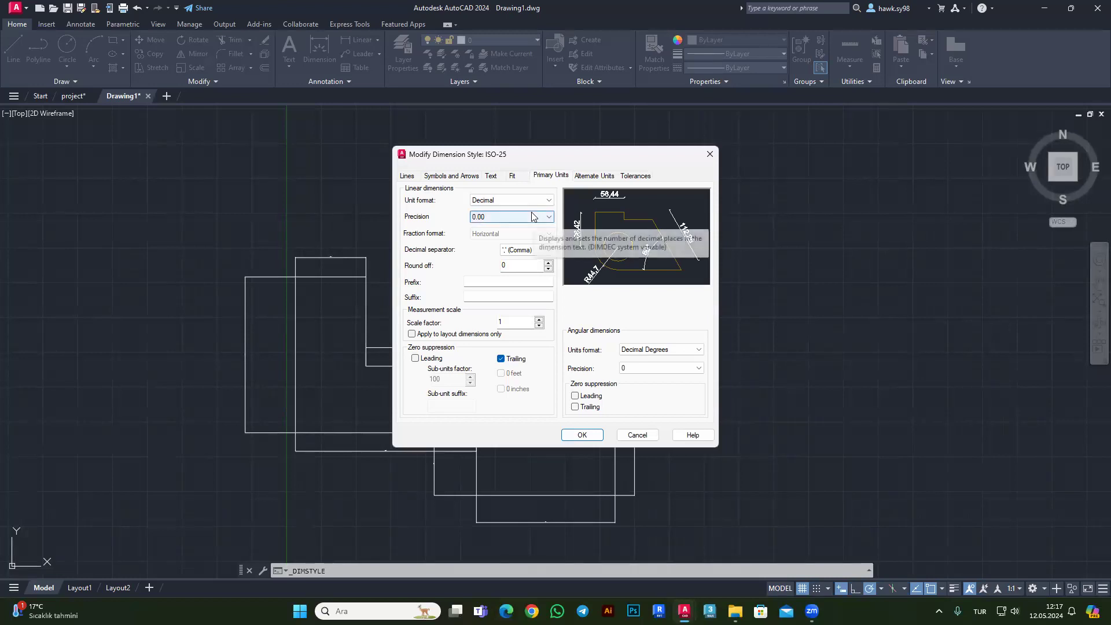
{"action": "left_click", "coordinate": [528, 217]}
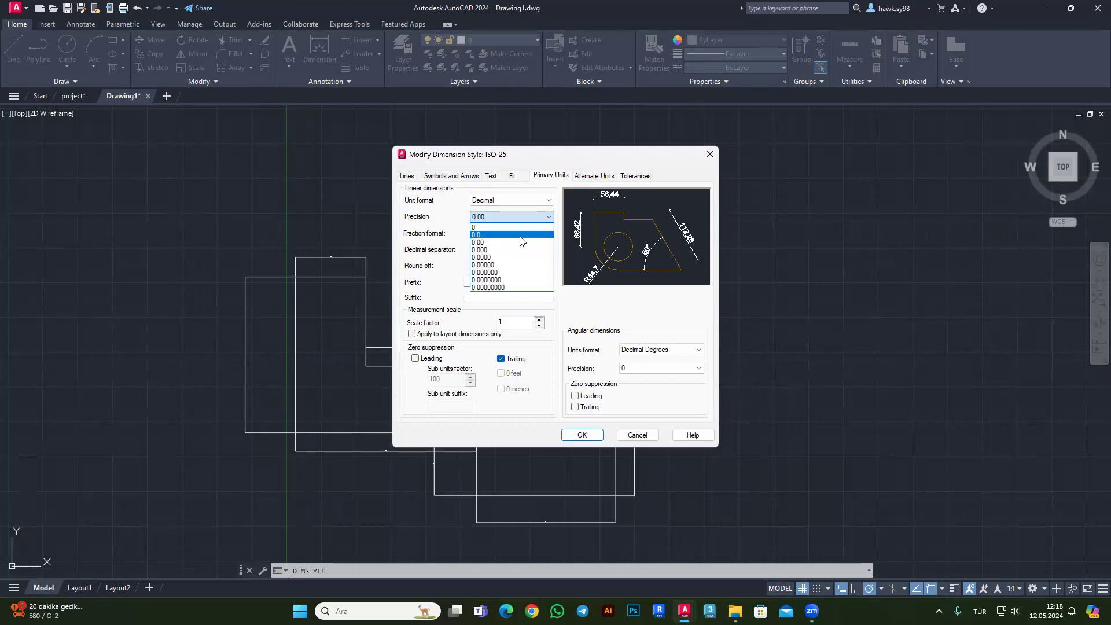
{"action": "left_click", "coordinate": [483, 244]}
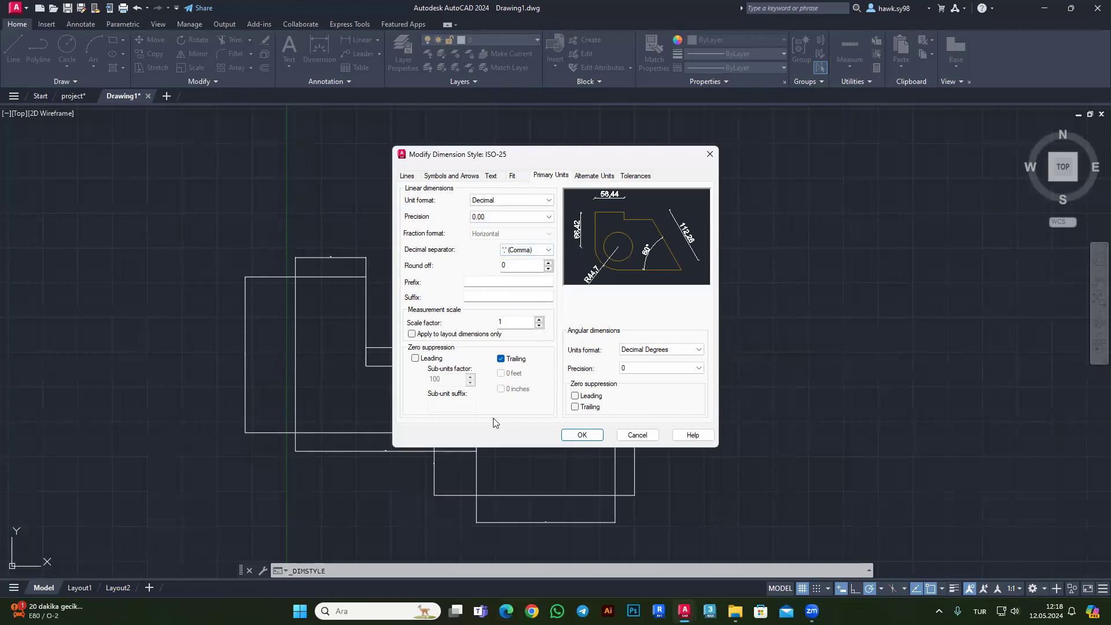
Review the Alternate Units, Tolerances and Lines tabs, then accept the ISO-25 changes.
{"action": "left_click", "coordinate": [583, 176]}
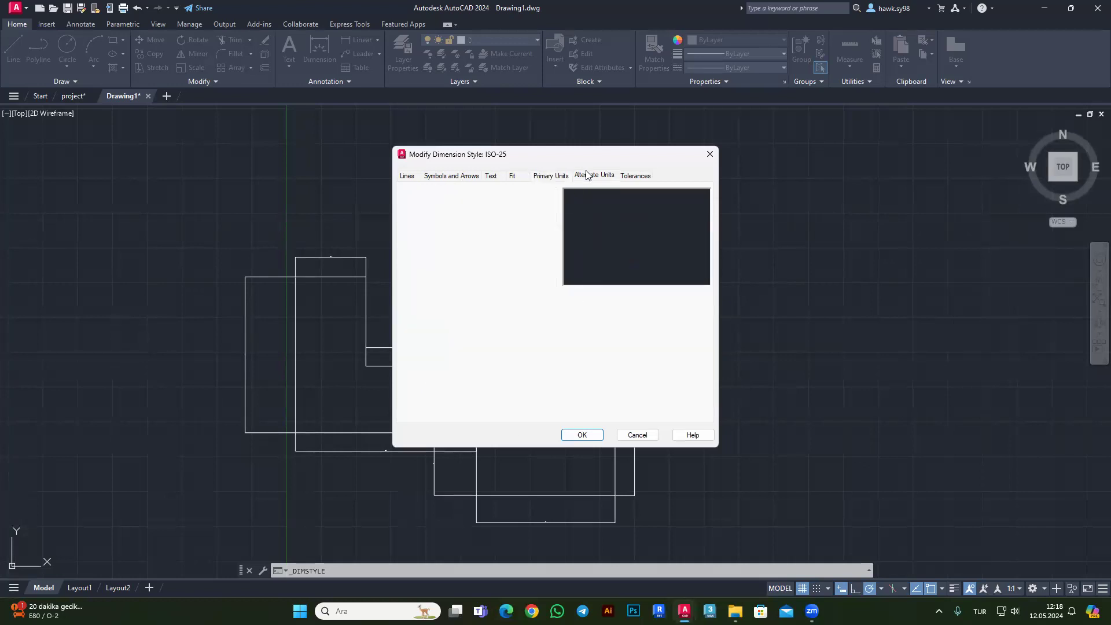
{"action": "left_click", "coordinate": [635, 176]}
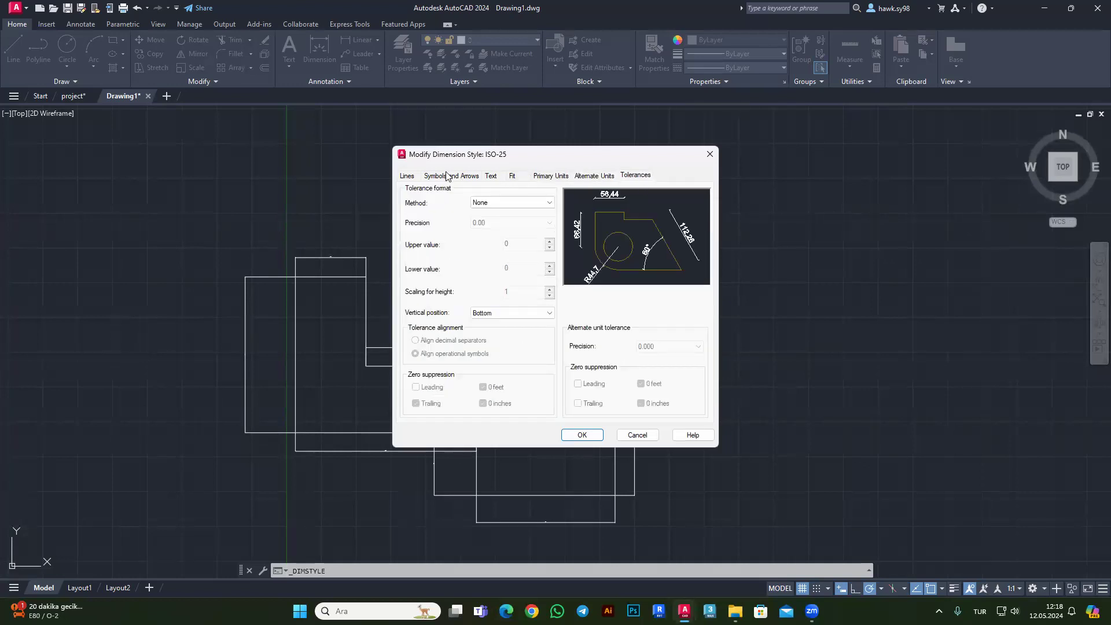
{"action": "left_click", "coordinate": [408, 176]}
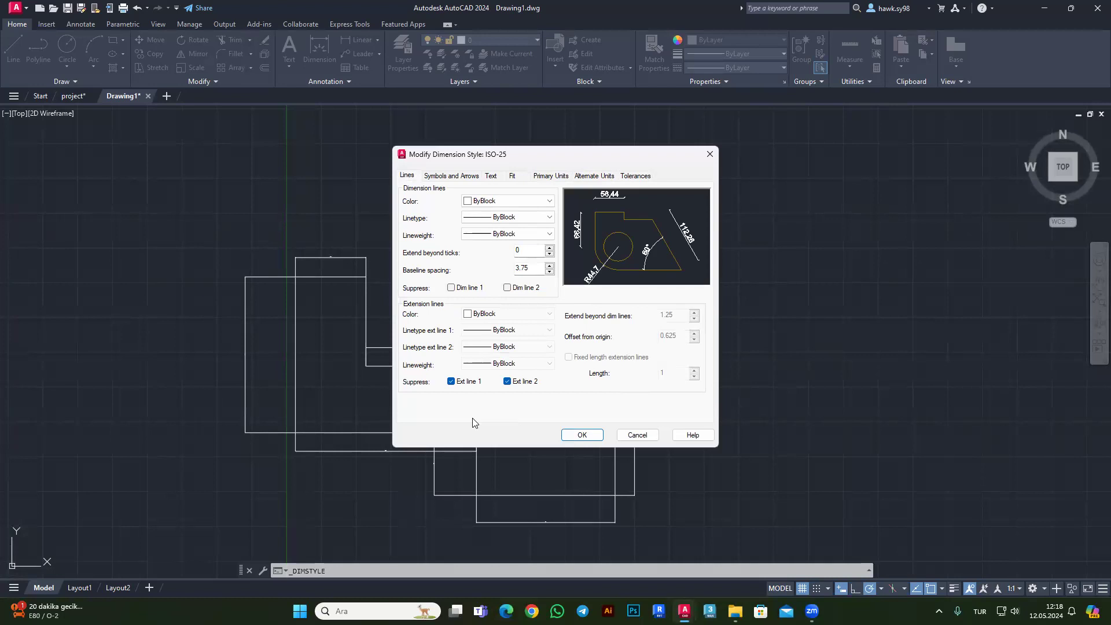
{"action": "left_click", "coordinate": [595, 437]}
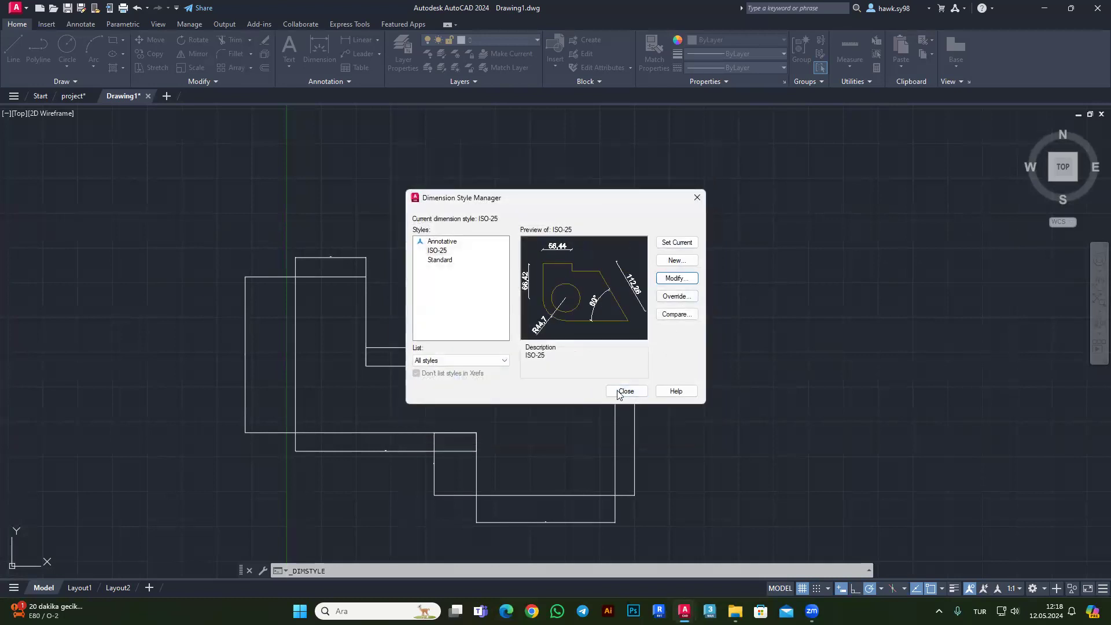
Close the Dimension Style Manager and inspect the updated dimensions, the top one reading 506,58.
{"action": "left_click", "coordinate": [625, 391]}
{"action": "scroll", "coordinate": [348, 266], "scroll_direction": "up", "scroll_amount": 5}
{"action": "scroll", "coordinate": [384, 220], "scroll_direction": "down", "scroll_amount": 4}
{"action": "scroll", "coordinate": [384, 214], "scroll_direction": "down", "scroll_amount": 2}
{"action": "scroll", "coordinate": [384, 232], "scroll_direction": "up", "scroll_amount": 2}
{"action": "scroll", "coordinate": [384, 229], "scroll_direction": "up", "scroll_amount": 2}
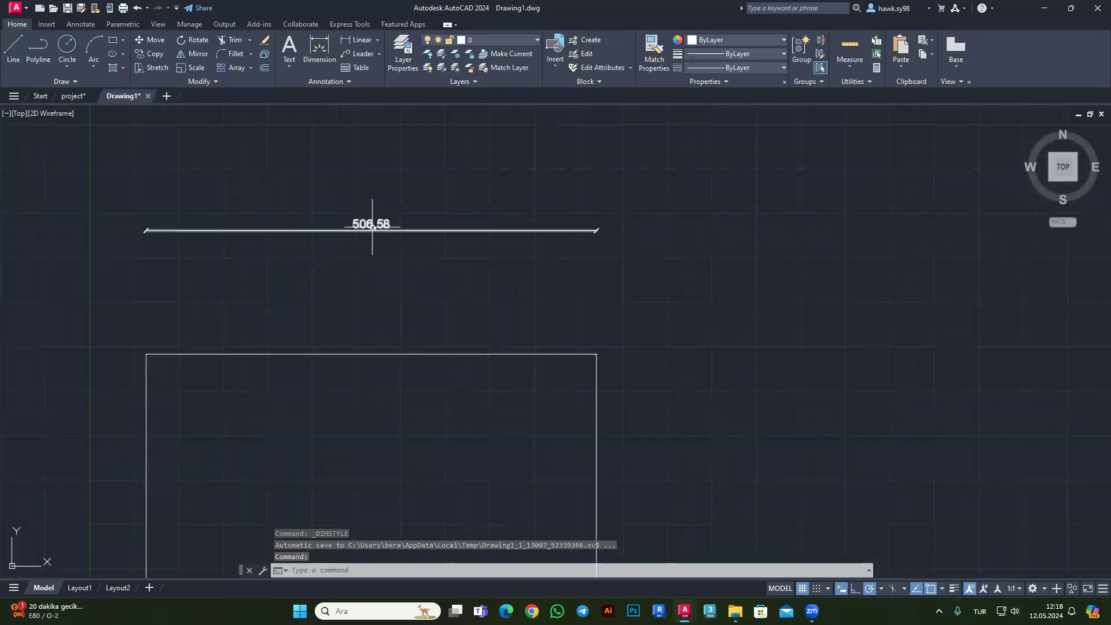
{"action": "scroll", "coordinate": [382, 226], "scroll_direction": "up", "scroll_amount": 2}
{"action": "scroll", "coordinate": [417, 231], "scroll_direction": "down", "scroll_amount": 6}
{"action": "scroll", "coordinate": [510, 230], "scroll_direction": "up", "scroll_amount": 2}
{"action": "scroll", "coordinate": [494, 230], "scroll_direction": "up", "scroll_amount": 2}
{"action": "scroll", "coordinate": [494, 231], "scroll_direction": "down", "scroll_amount": 2}
{"action": "scroll", "coordinate": [249, 220], "scroll_direction": "down", "scroll_amount": 4}
{"action": "scroll", "coordinate": [393, 286], "scroll_direction": "up", "scroll_amount": 2}
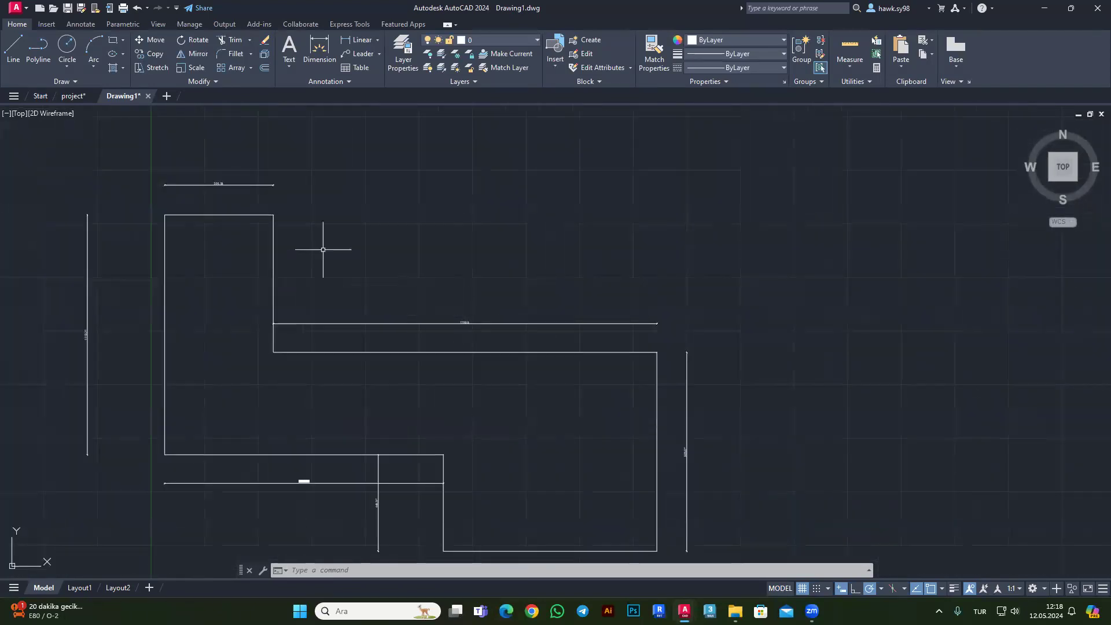
{"action": "scroll", "coordinate": [219, 197], "scroll_direction": "up", "scroll_amount": 2}
{"action": "scroll", "coordinate": [219, 212], "scroll_direction": "up", "scroll_amount": 2}
{"action": "scroll", "coordinate": [240, 212], "scroll_direction": "up", "scroll_amount": 2}
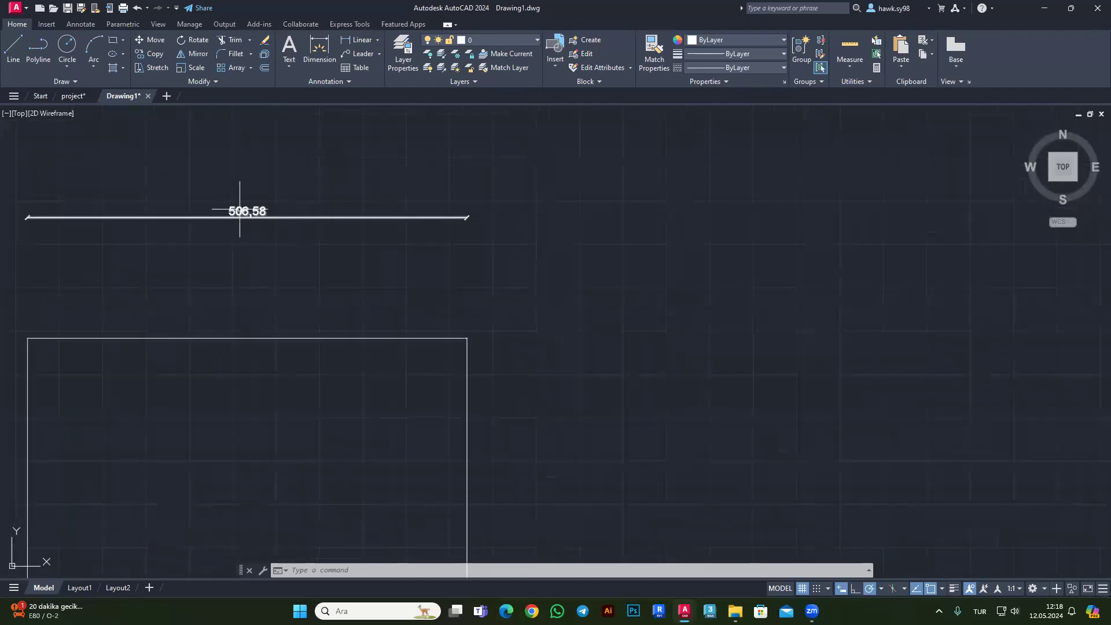
{"action": "scroll", "coordinate": [272, 209], "scroll_direction": "down", "scroll_amount": 4}
{"action": "scroll", "coordinate": [44, 263], "scroll_direction": "up", "scroll_amount": 4}
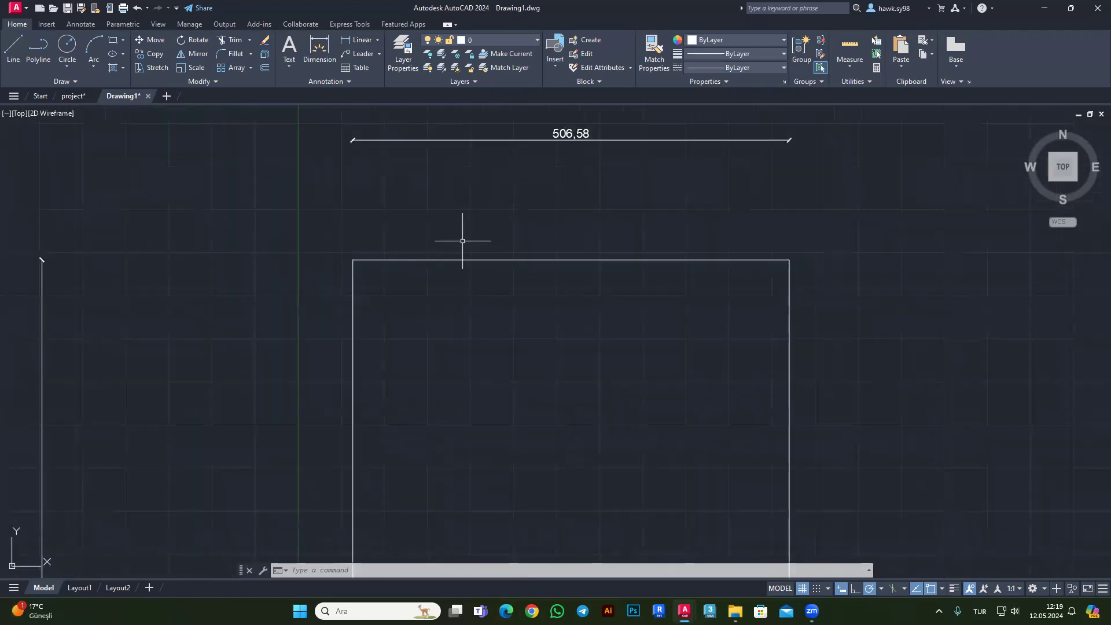
{"action": "scroll", "coordinate": [471, 255], "scroll_direction": "down", "scroll_amount": 5}
{"action": "scroll", "coordinate": [388, 255], "scroll_direction": "down", "scroll_amount": 1}
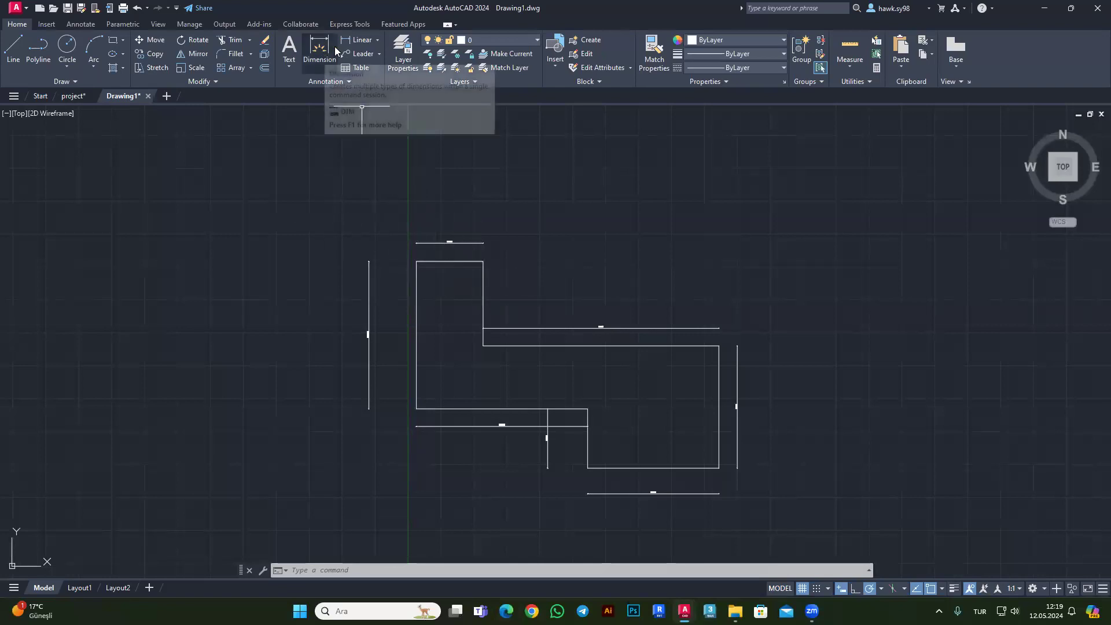
{"action": "scroll", "coordinate": [460, 248], "scroll_direction": "up", "scroll_amount": 2}
{"action": "key", "text": "Escape"}
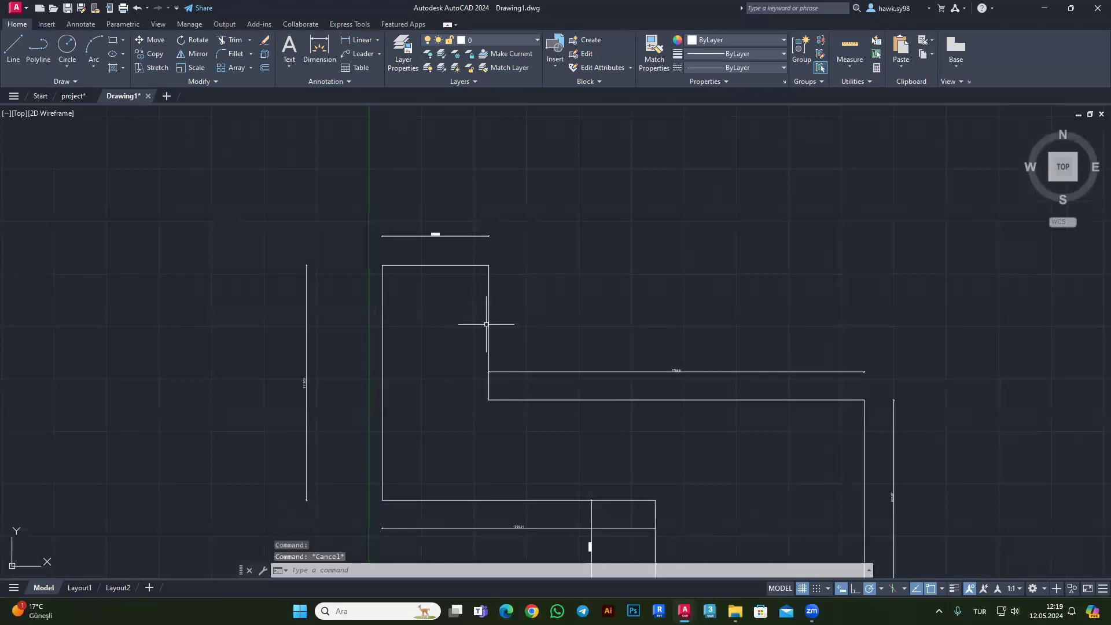
{"action": "key", "text": "Escape"}
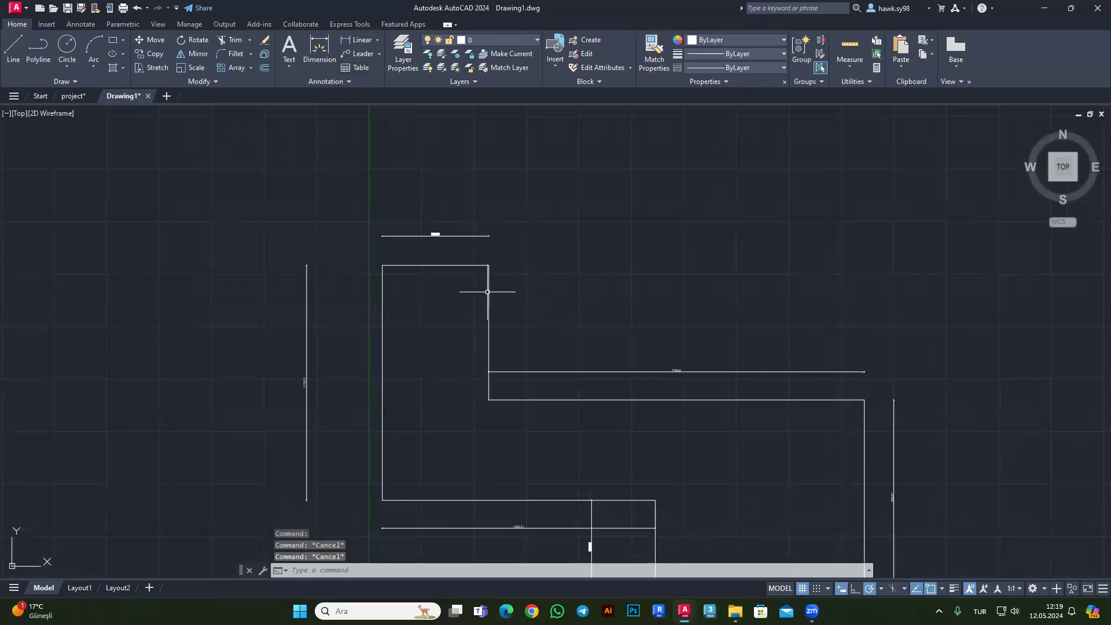
Draw a circle centred on the outline's inner corner, radius reaching its top corner.
{"action": "left_click", "coordinate": [67, 48]}
{"action": "left_click", "coordinate": [488, 399]}
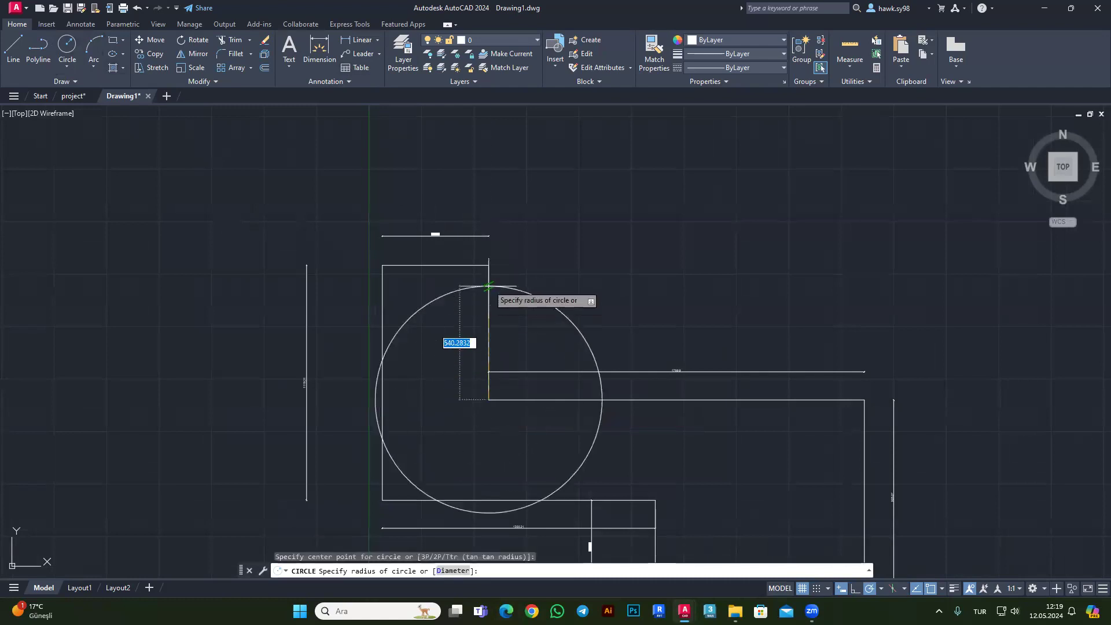
{"action": "left_click", "coordinate": [489, 266]}
{"action": "key", "text": "Escape"}
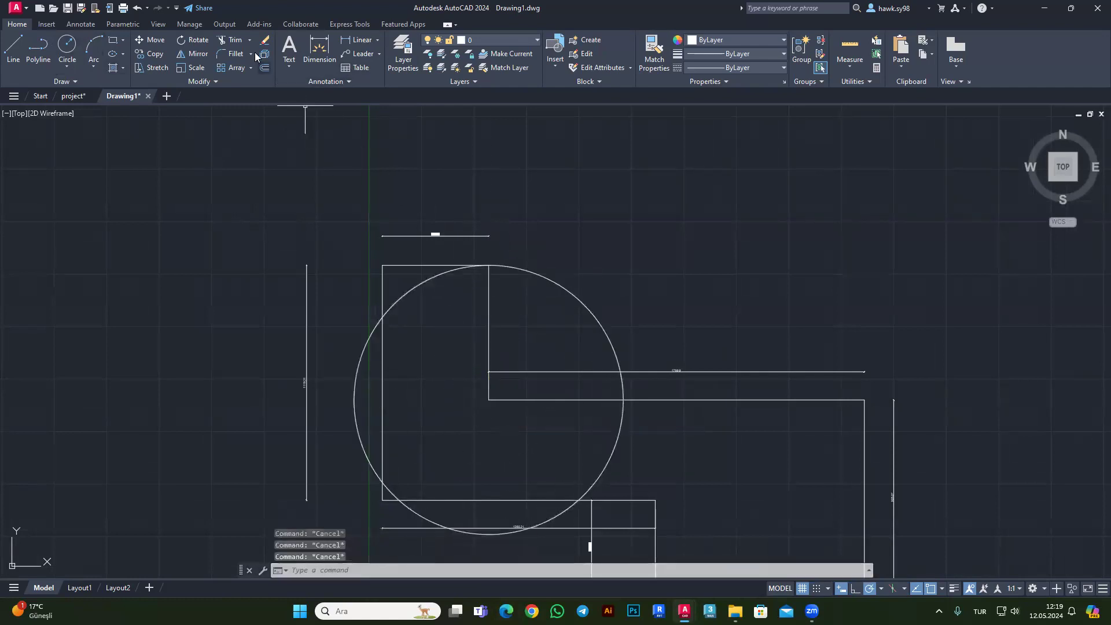
Trim the circle's unwanted portion and remove the leftover horizontal and vertical lines, leaving a quarter arc.
{"action": "left_click", "coordinate": [230, 39]}
{"action": "scroll", "coordinate": [509, 278], "scroll_direction": "down", "scroll_amount": 2}
{"action": "scroll", "coordinate": [538, 324], "scroll_direction": "up", "scroll_amount": 1}
{"action": "left_click", "coordinate": [400, 305]}
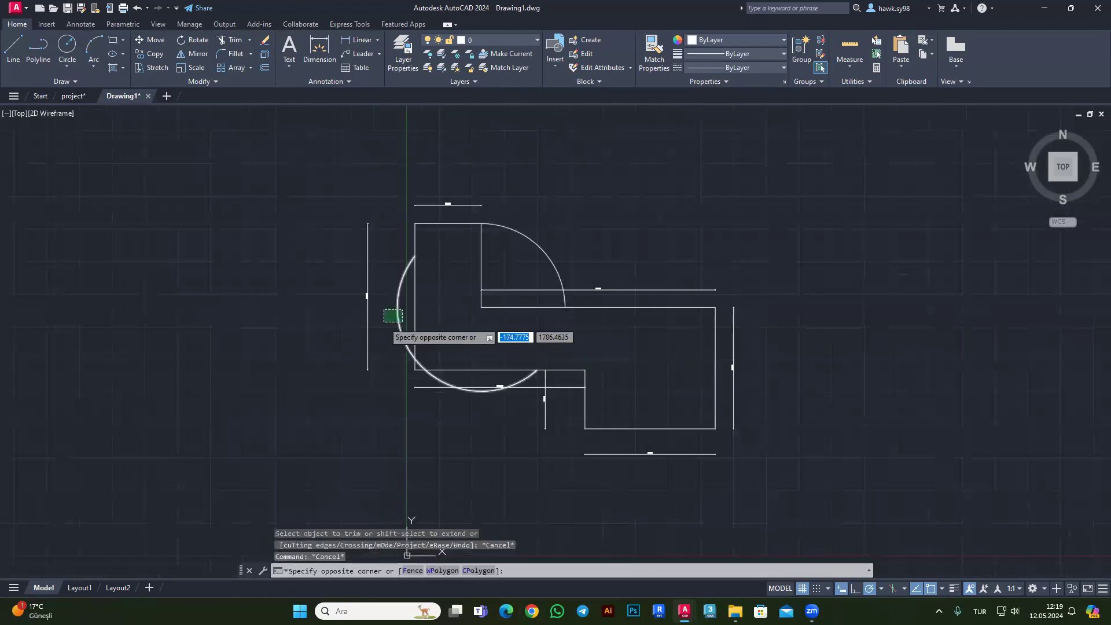
{"action": "key", "text": "Delete"}
{"action": "left_click", "coordinate": [531, 293]}
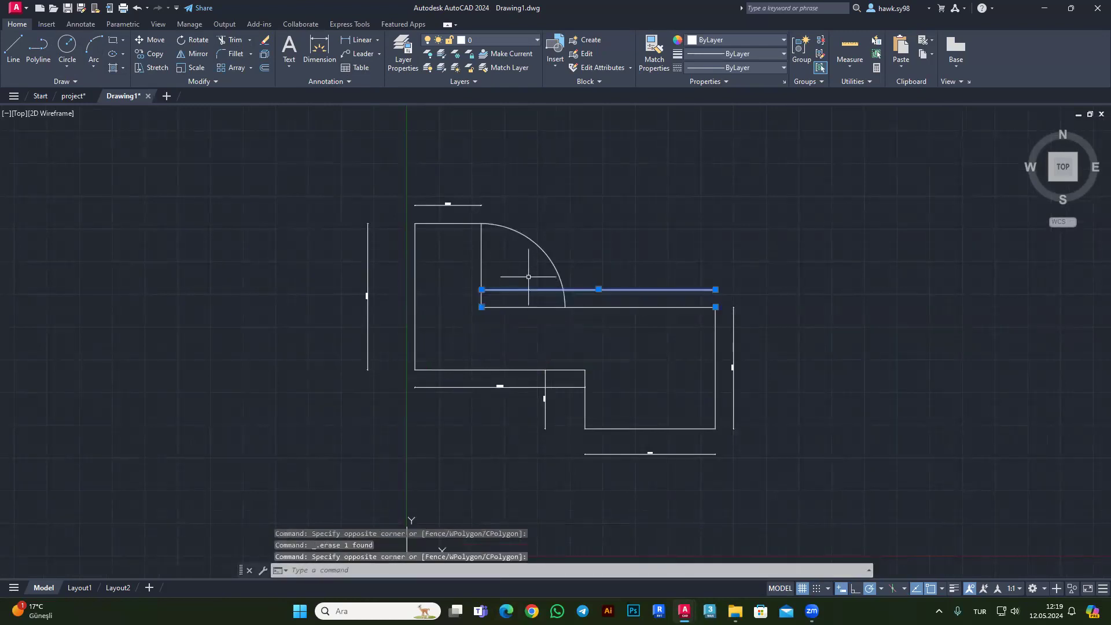
{"action": "key", "text": "Delete"}
{"action": "type", "text": "tr"}
{"action": "key", "text": "Return"}
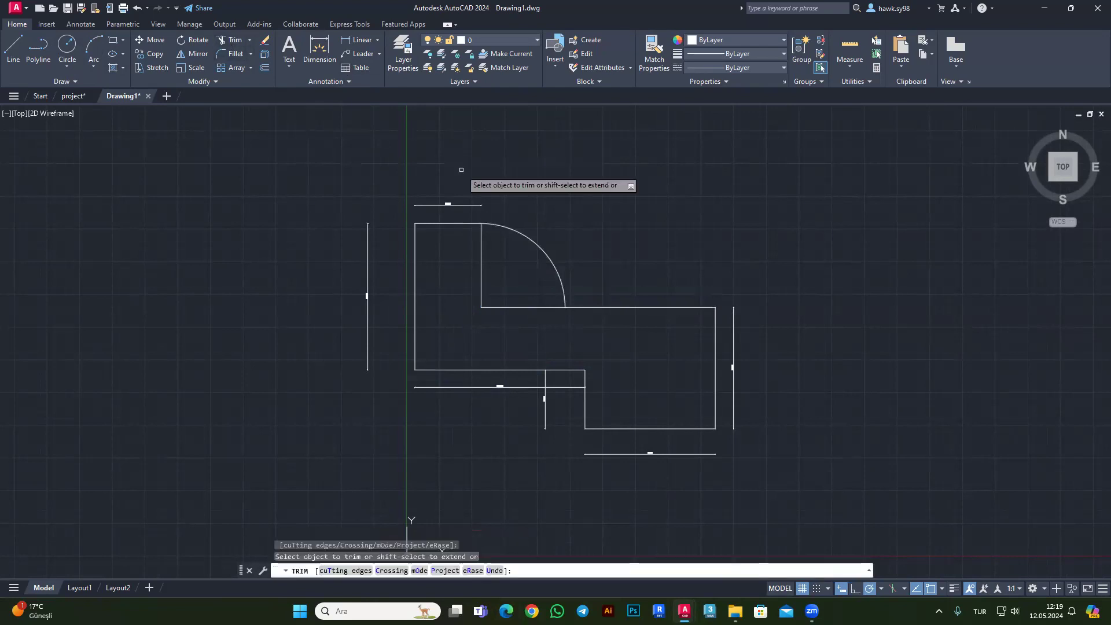
{"action": "key", "text": "Return"}
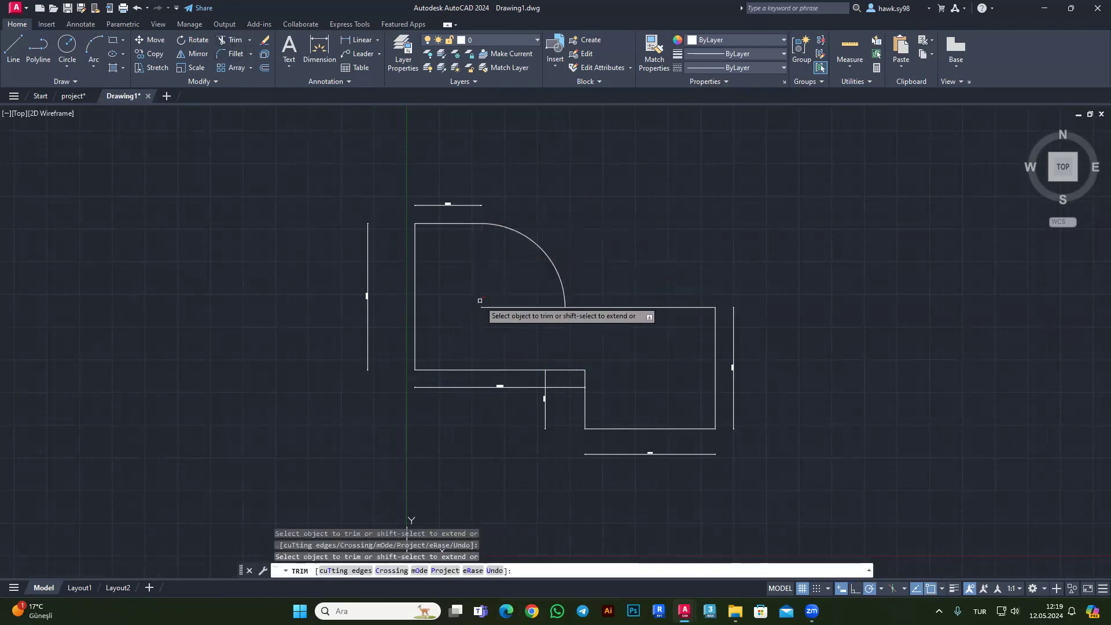
{"action": "key", "text": "Escape"}
{"action": "middle_click_drag", "start_coordinate": [566, 326], "coordinate": [587, 368]}
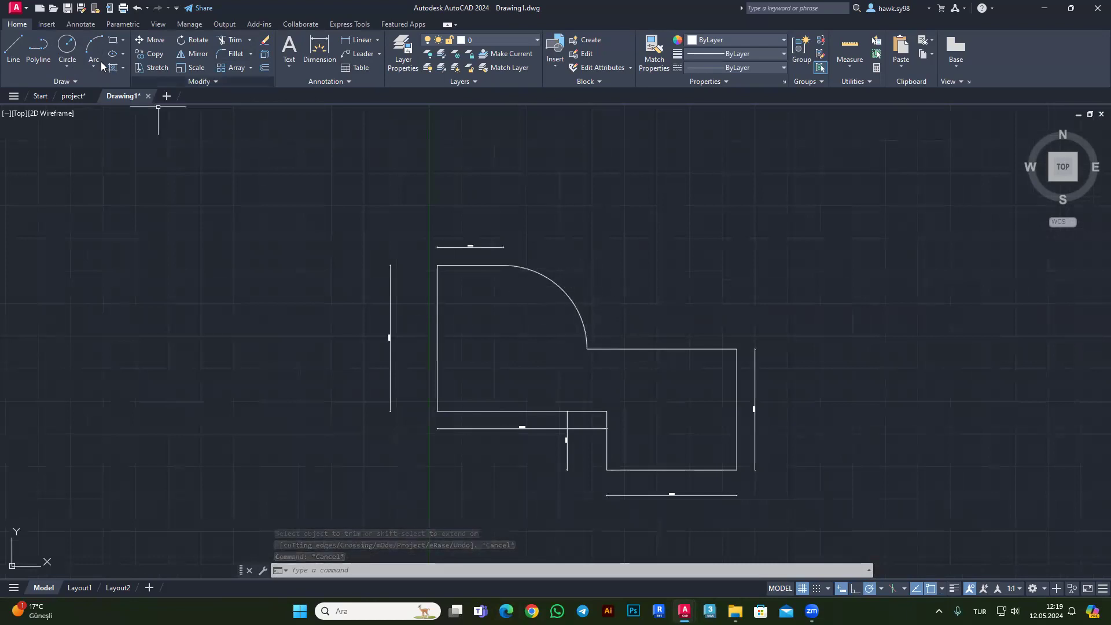
Draw a standalone circle at the upper right, away from the rounded outline.
{"action": "left_click", "coordinate": [67, 46]}
{"action": "left_click", "coordinate": [876, 157]}
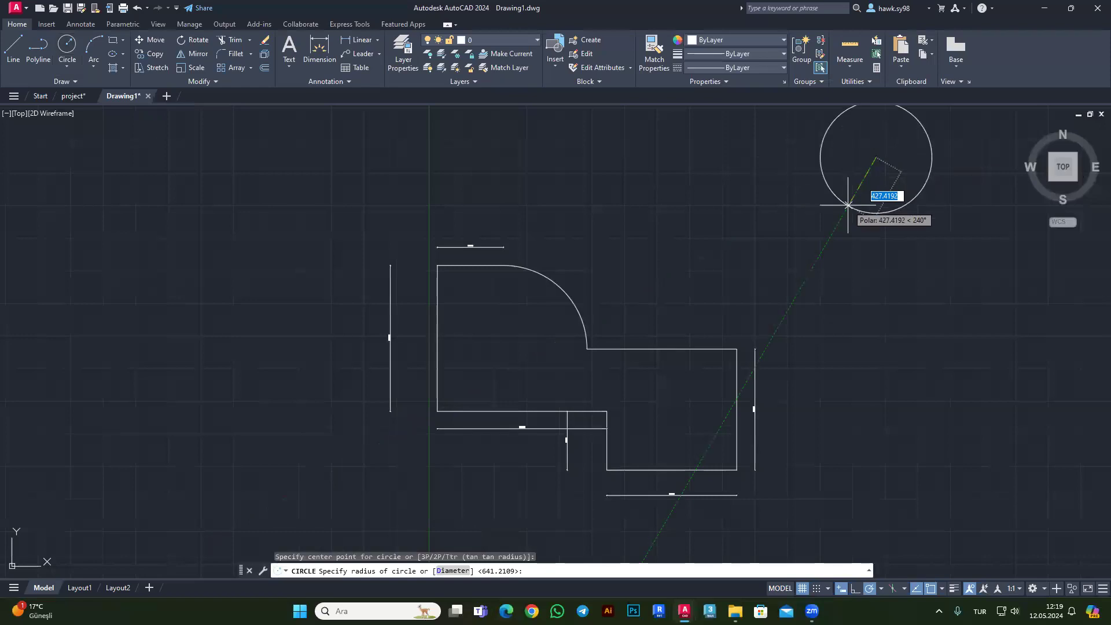
{"action": "left_click", "coordinate": [868, 210]}
{"action": "scroll", "coordinate": [848, 169], "scroll_direction": "down", "scroll_amount": 3}
{"action": "scroll", "coordinate": [834, 174], "scroll_direction": "up", "scroll_amount": 2}
{"action": "scroll", "coordinate": [833, 174], "scroll_direction": "up", "scroll_amount": 2}
{"action": "scroll", "coordinate": [451, 232], "scroll_direction": "down", "scroll_amount": 4}
{"action": "scroll", "coordinate": [420, 222], "scroll_direction": "up", "scroll_amount": 4}
{"action": "scroll", "coordinate": [449, 173], "scroll_direction": "down", "scroll_amount": 2}
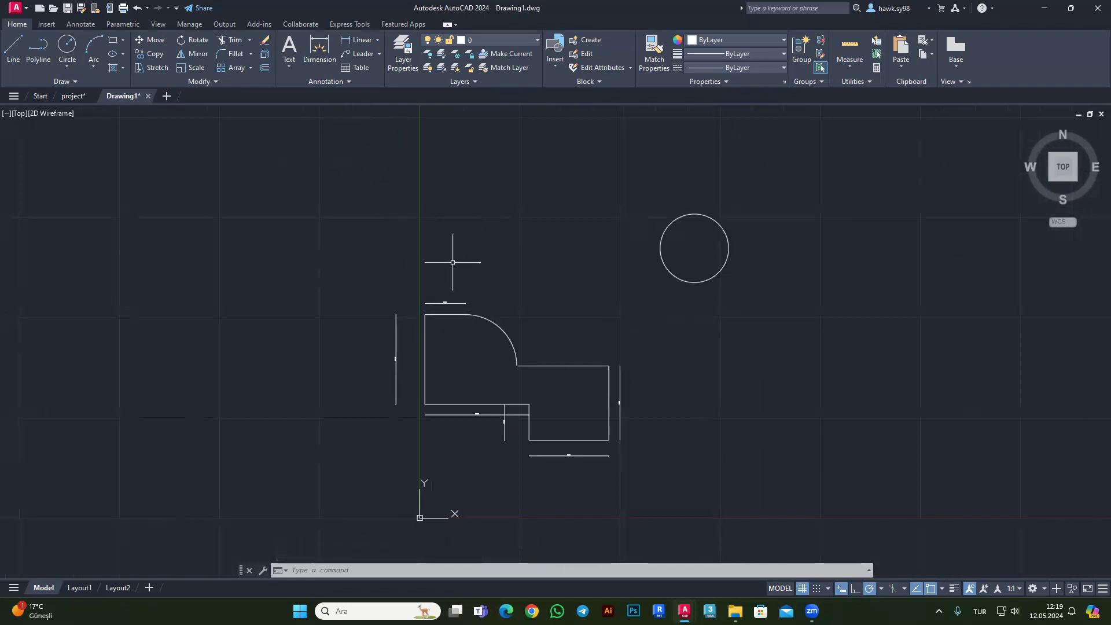
Add a 1148,69 linear dimension from the arc's end to the right corner, placed above the edge.
{"action": "left_click", "coordinate": [357, 41]}
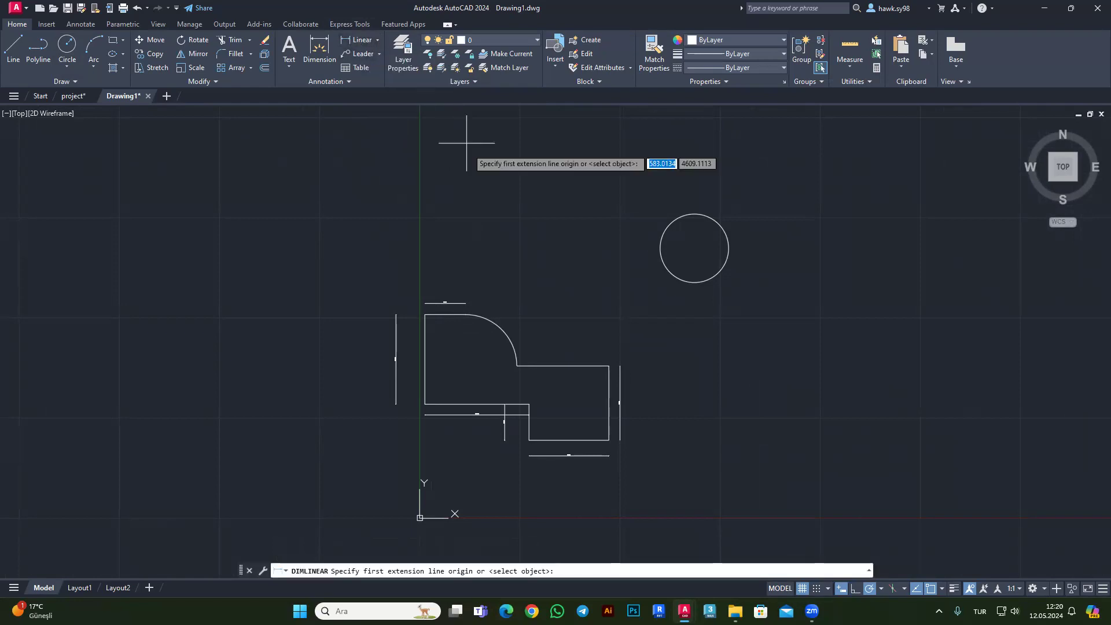
{"action": "scroll", "coordinate": [544, 364], "scroll_direction": "up", "scroll_amount": 4}
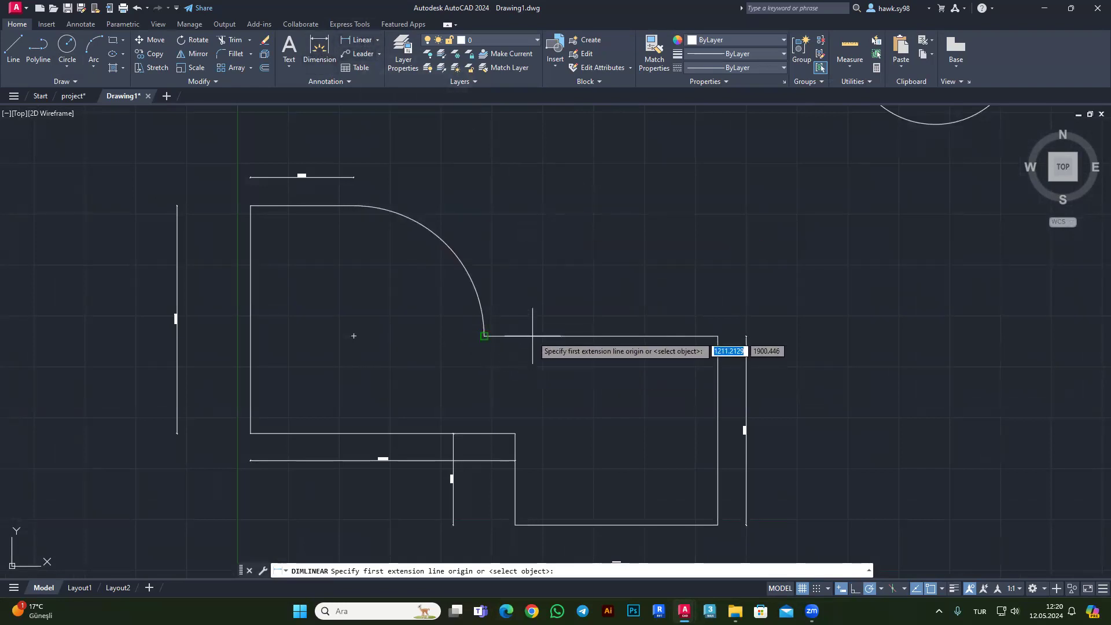
{"action": "left_click", "coordinate": [484, 337]}
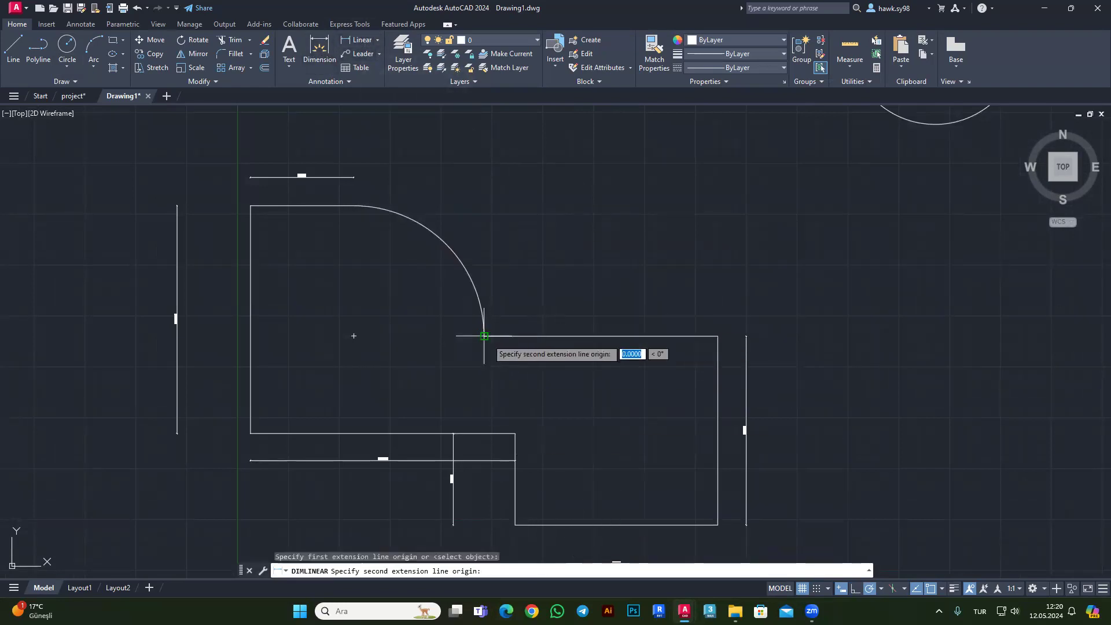
{"action": "left_click", "coordinate": [718, 336]}
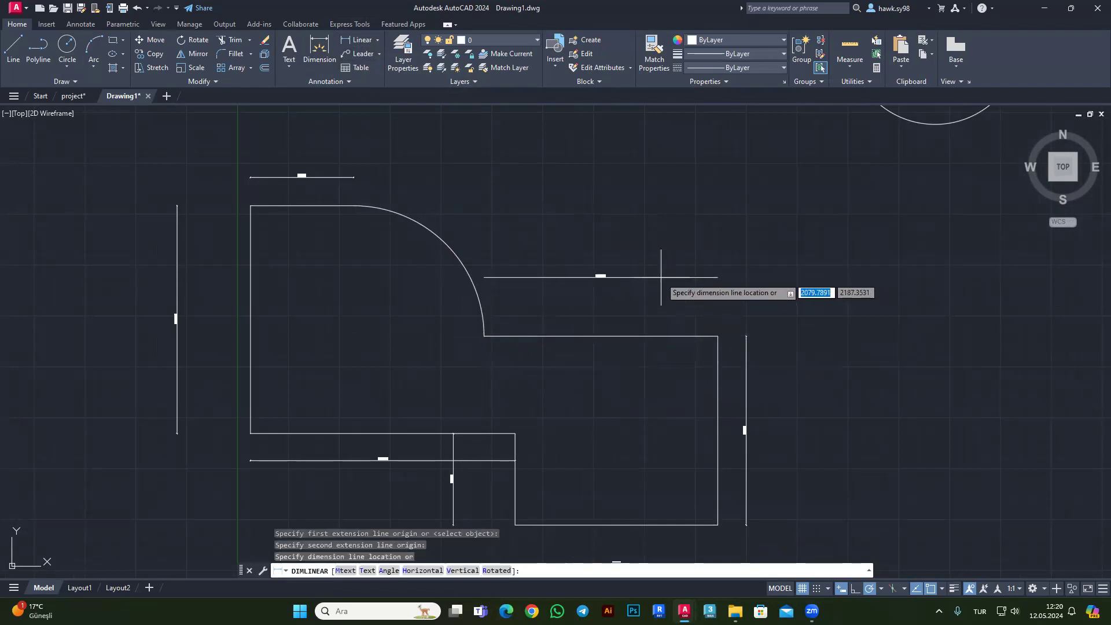
{"action": "left_click", "coordinate": [602, 273]}
{"action": "scroll", "coordinate": [602, 273], "scroll_direction": "up", "scroll_amount": 6}
{"action": "left_click", "coordinate": [319, 49]}
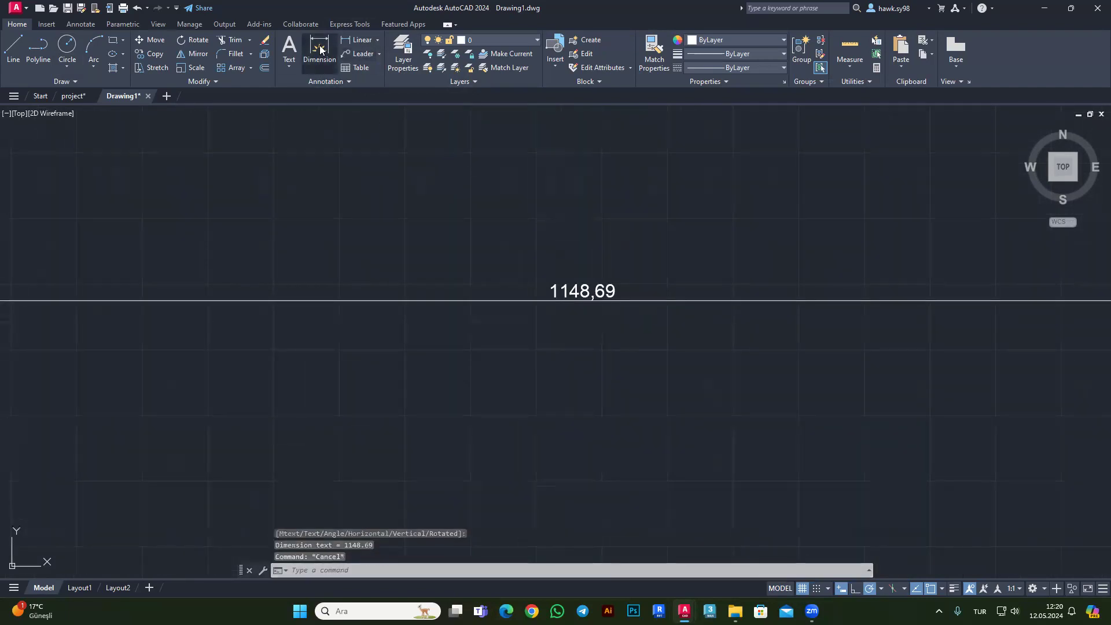
{"action": "scroll", "coordinate": [575, 198], "scroll_direction": "down", "scroll_amount": 7}
{"action": "scroll", "coordinate": [658, 292], "scroll_direction": "down", "scroll_amount": 3}
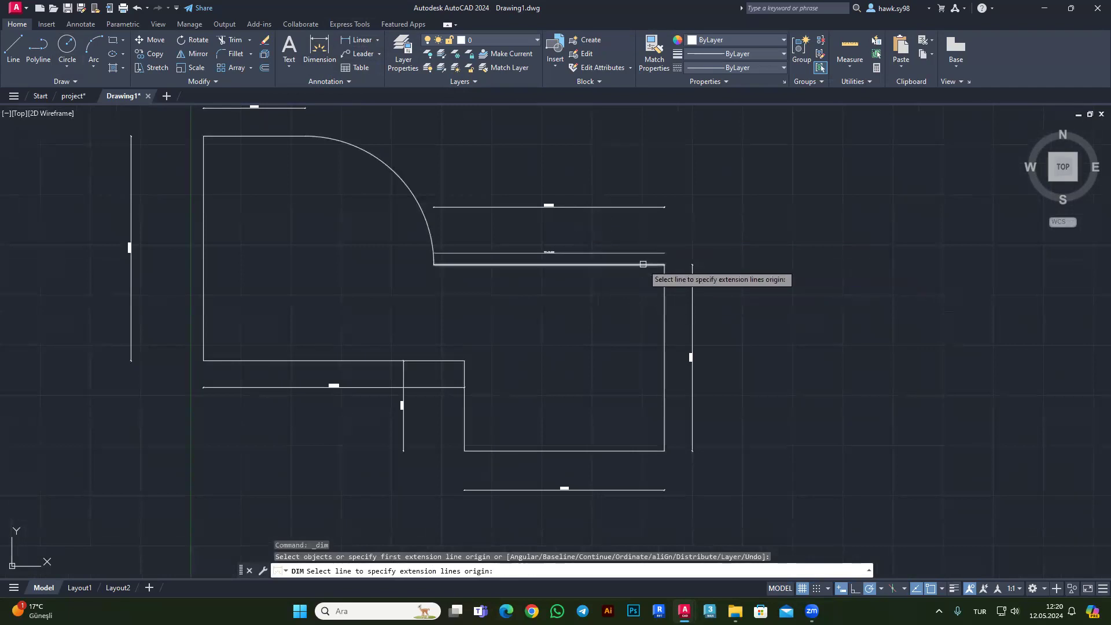
{"action": "key", "text": "Return"}
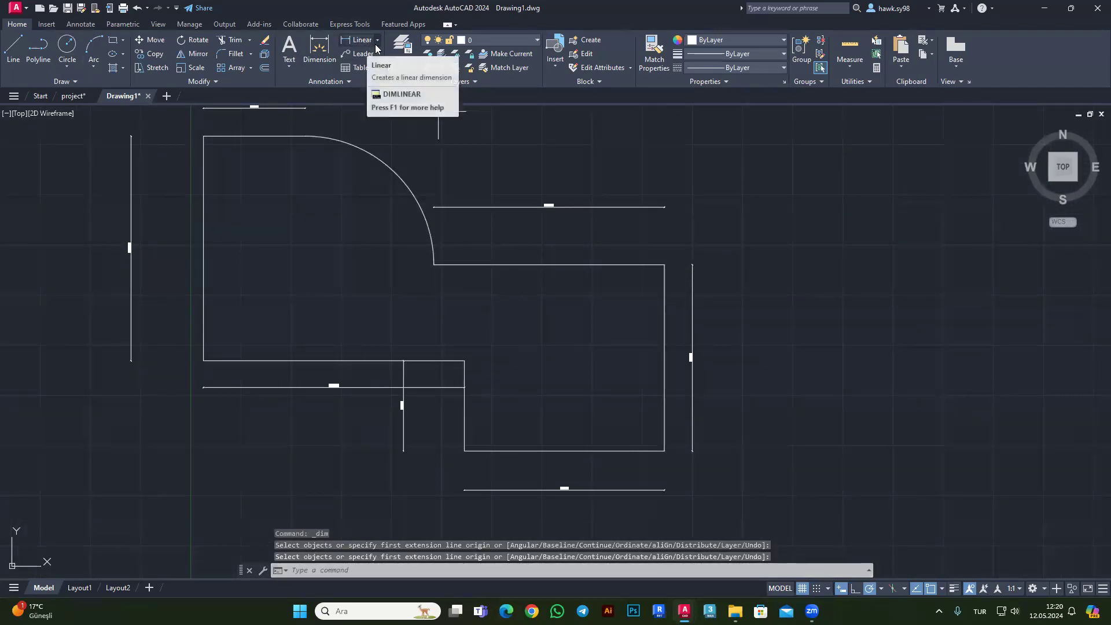
{"action": "left_click", "coordinate": [377, 41]}
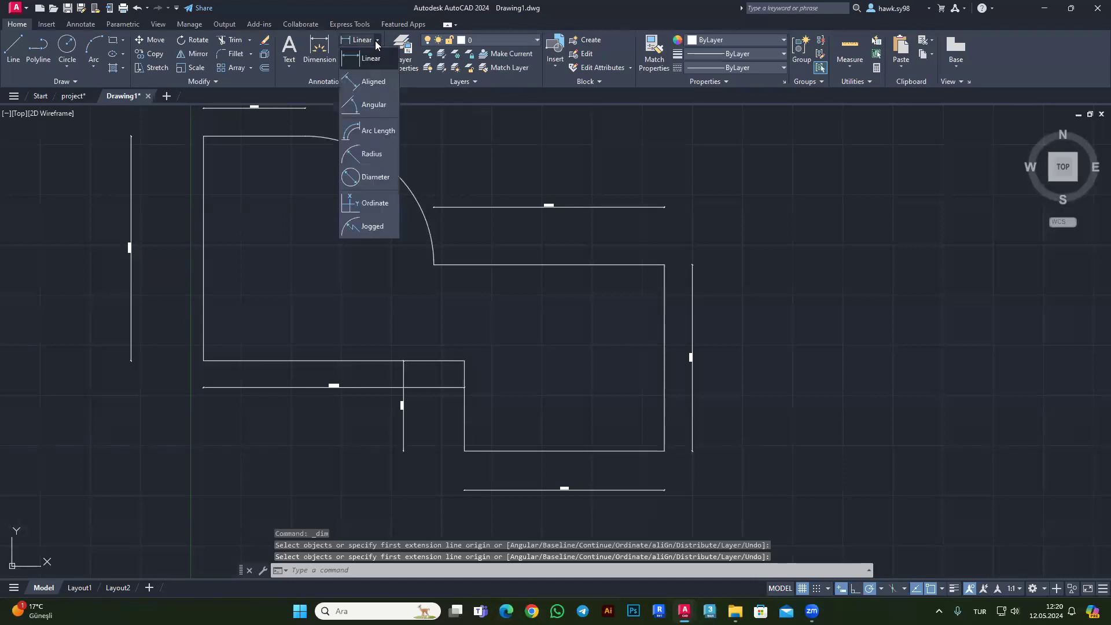
Add an aligned 1148,69 dimension above the upper edge, from the arc's end to the right corner.
{"action": "left_click", "coordinate": [364, 83]}
{"action": "scroll", "coordinate": [435, 281], "scroll_direction": "up", "scroll_amount": 4}
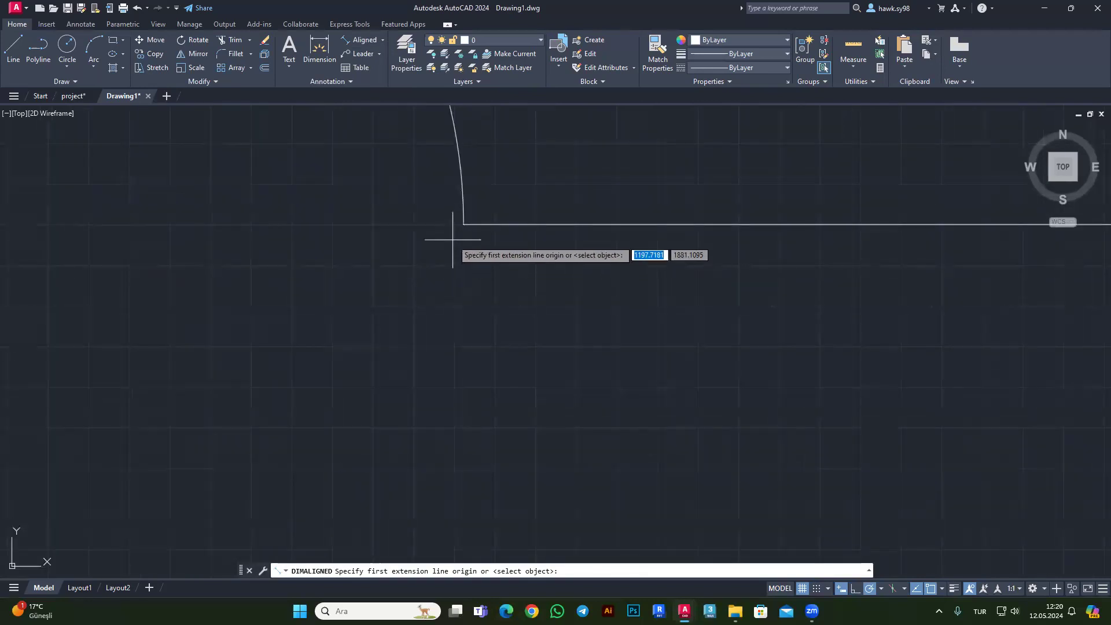
{"action": "left_click", "coordinate": [467, 231]}
{"action": "scroll", "coordinate": [466, 231], "scroll_direction": "down", "scroll_amount": 4}
{"action": "left_click", "coordinate": [658, 238]}
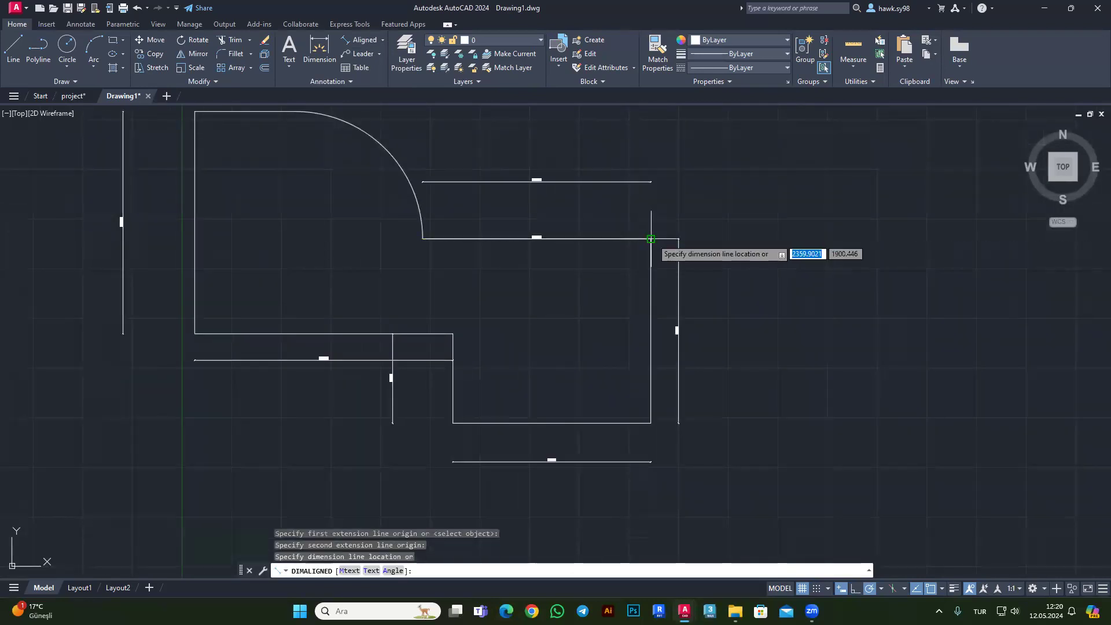
{"action": "scroll", "coordinate": [588, 199], "scroll_direction": "up", "scroll_amount": 2}
{"action": "left_click", "coordinate": [511, 193]}
{"action": "scroll", "coordinate": [721, 200], "scroll_direction": "up", "scroll_amount": 2}
{"action": "middle_click_drag", "start_coordinate": [241, 183], "coordinate": [367, 187]}
Attempt a further aligned dimension across the upper edge, then cancel it.
{"action": "key", "text": "Return"}
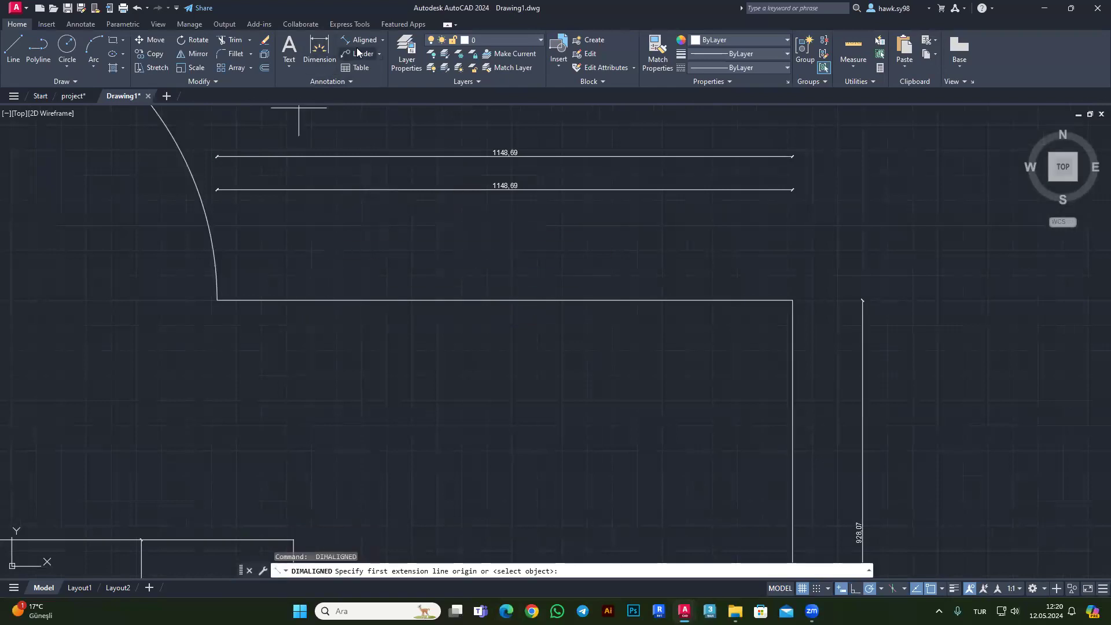
{"action": "left_click", "coordinate": [358, 47]}
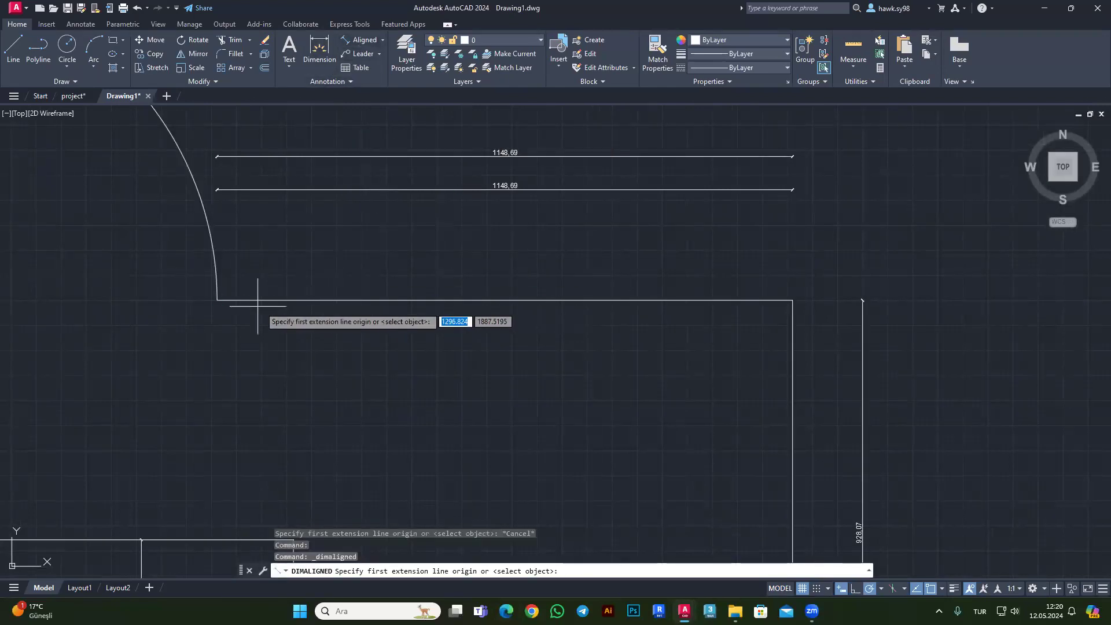
{"action": "left_click", "coordinate": [217, 300]}
{"action": "left_click", "coordinate": [792, 298]}
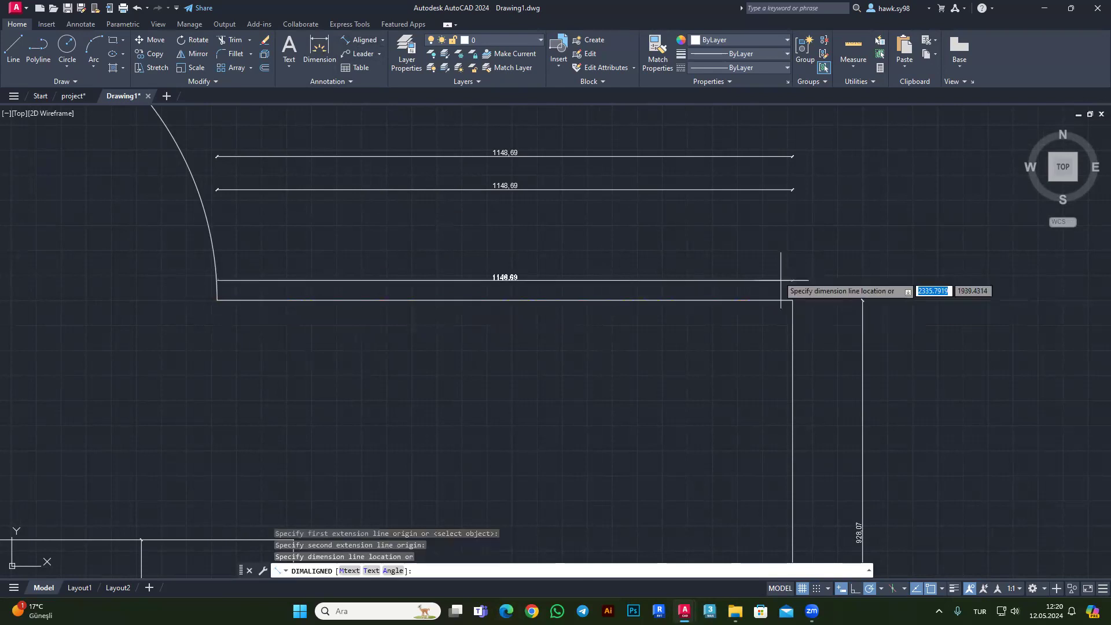
{"action": "key", "text": "Escape"}
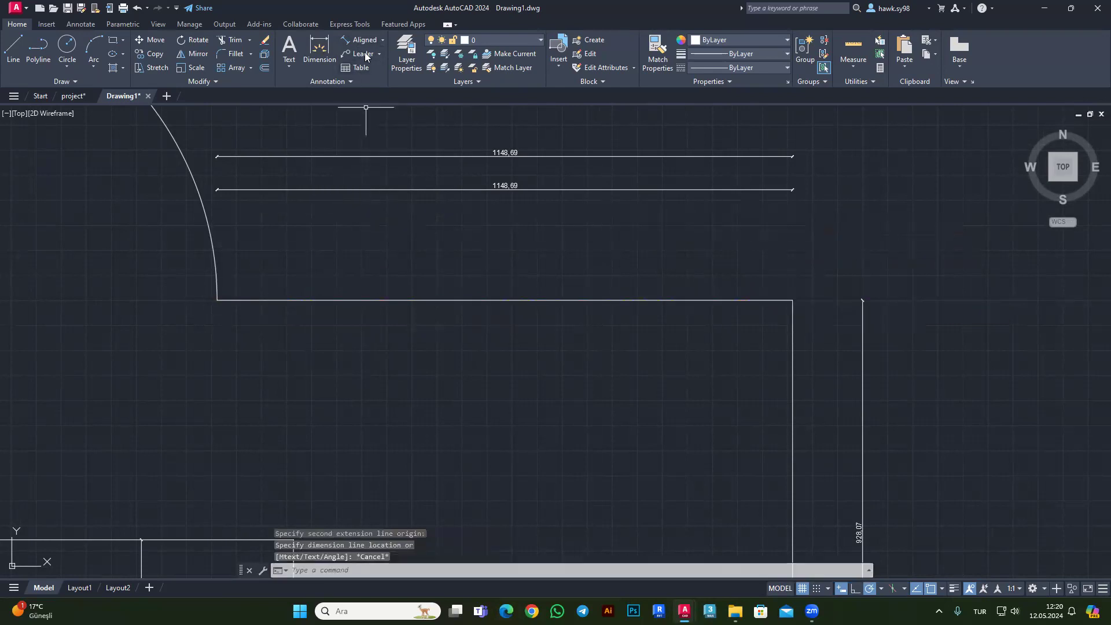
{"action": "left_click", "coordinate": [366, 45]}
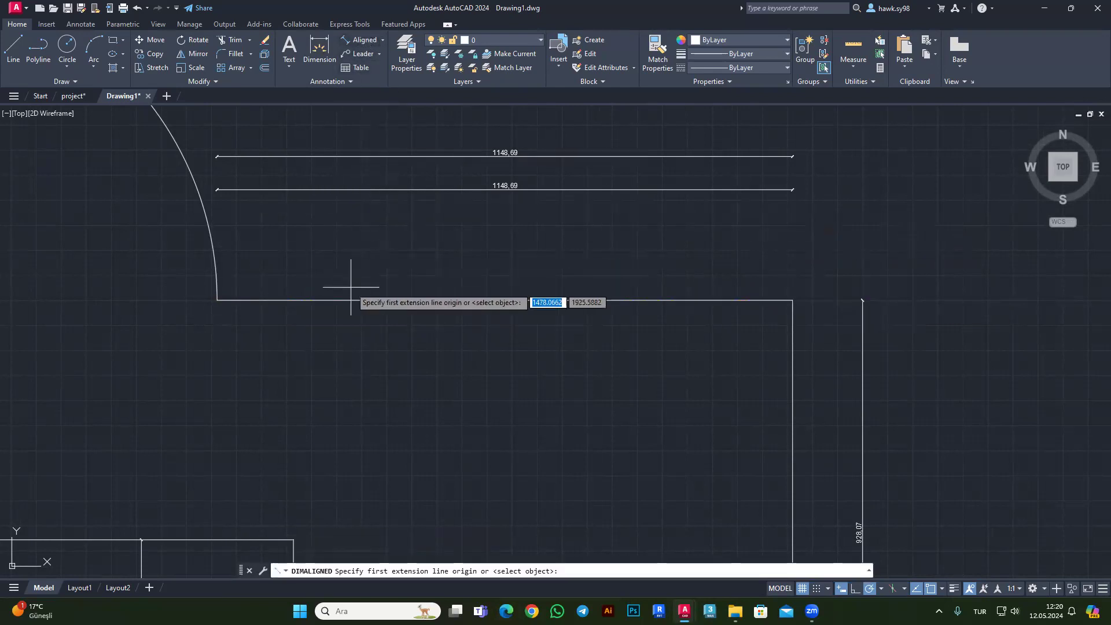
{"action": "key", "text": "Return"}
{"action": "key", "text": "Escape"}
{"action": "key", "text": "Return"}
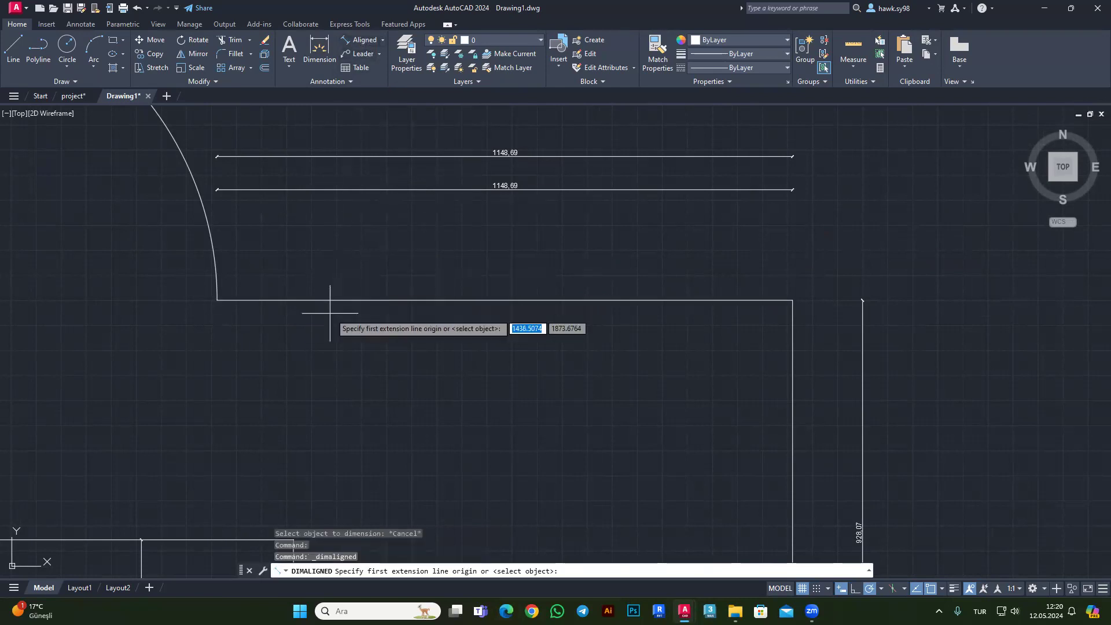
{"action": "scroll", "coordinate": [457, 289], "scroll_direction": "down", "scroll_amount": 4}
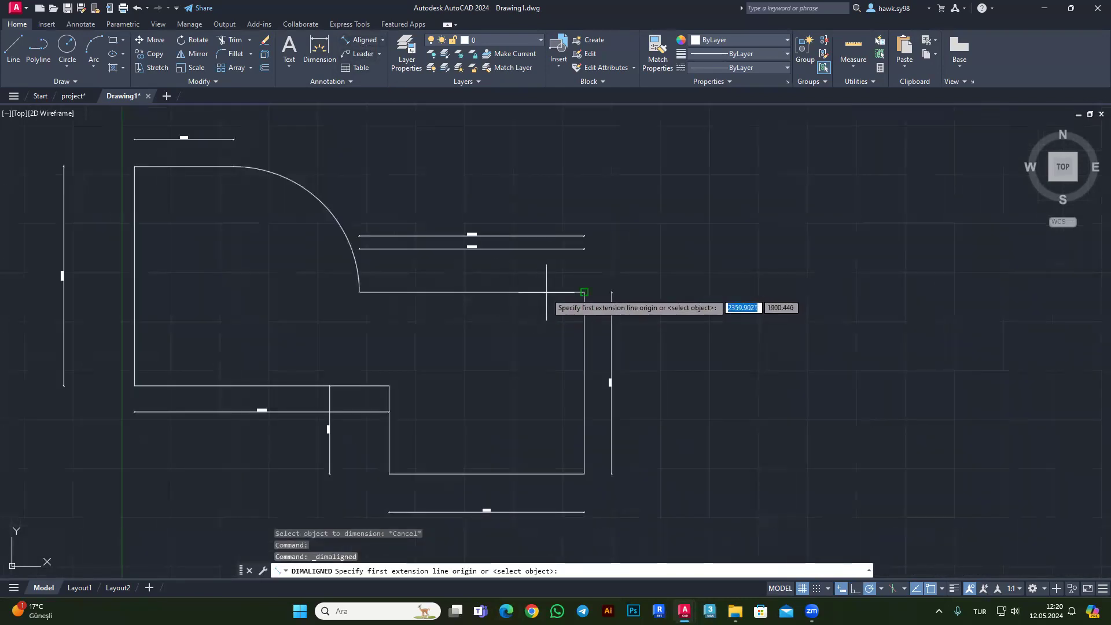
{"action": "key", "text": "Escape"}
{"action": "key", "text": "Escape"}
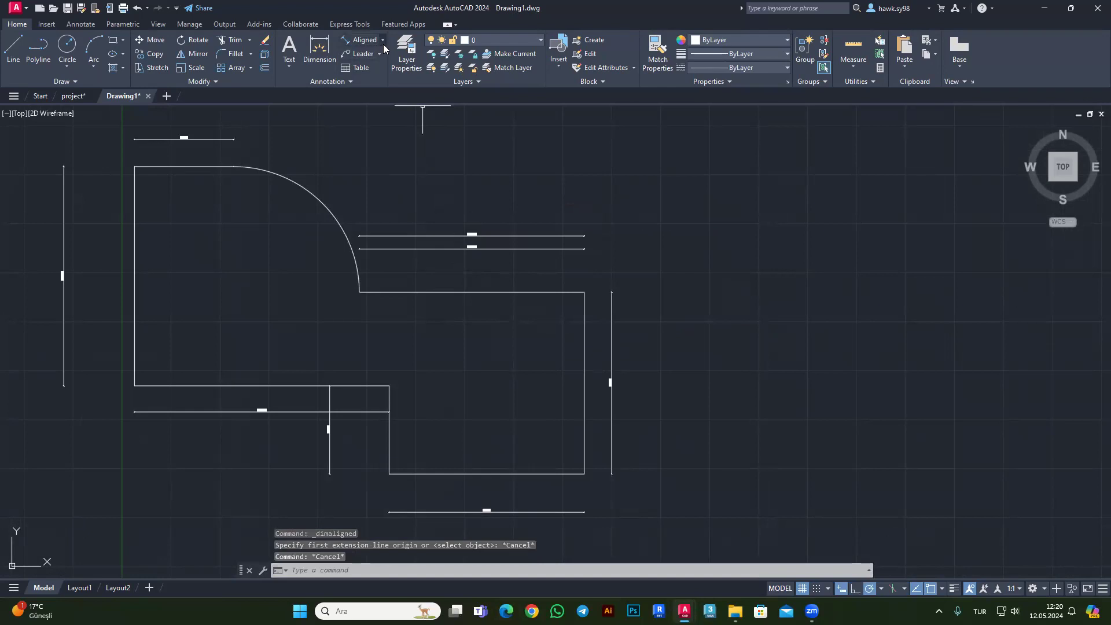
{"action": "left_click", "coordinate": [382, 40]}
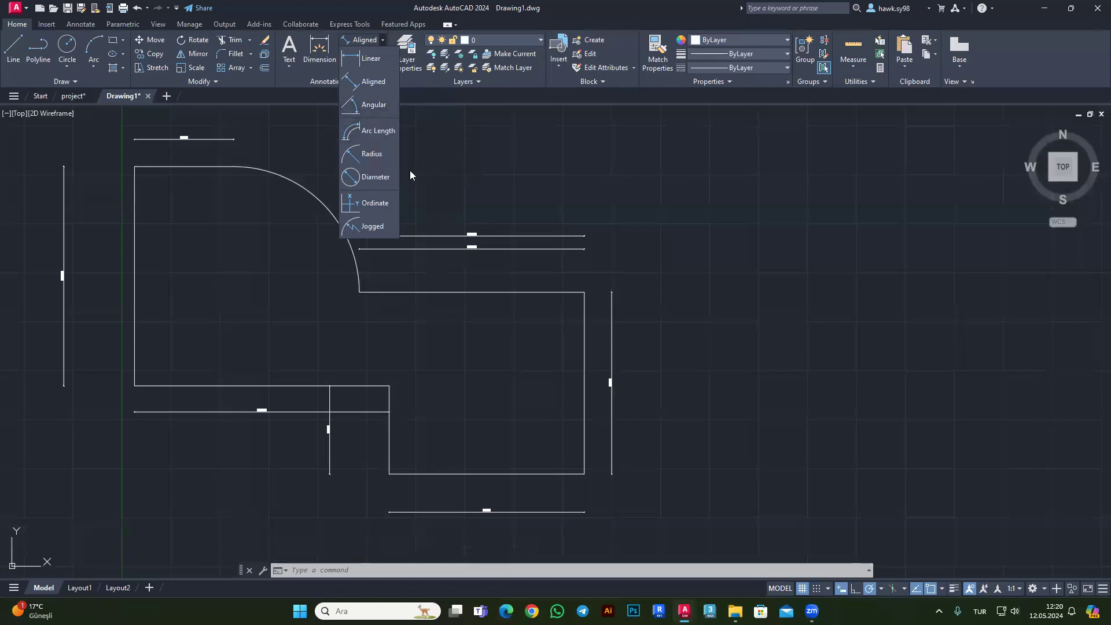
Add a 90° angular dimension between the bottom and left edges inside the bottom-left corner.
{"action": "left_click", "coordinate": [373, 107]}
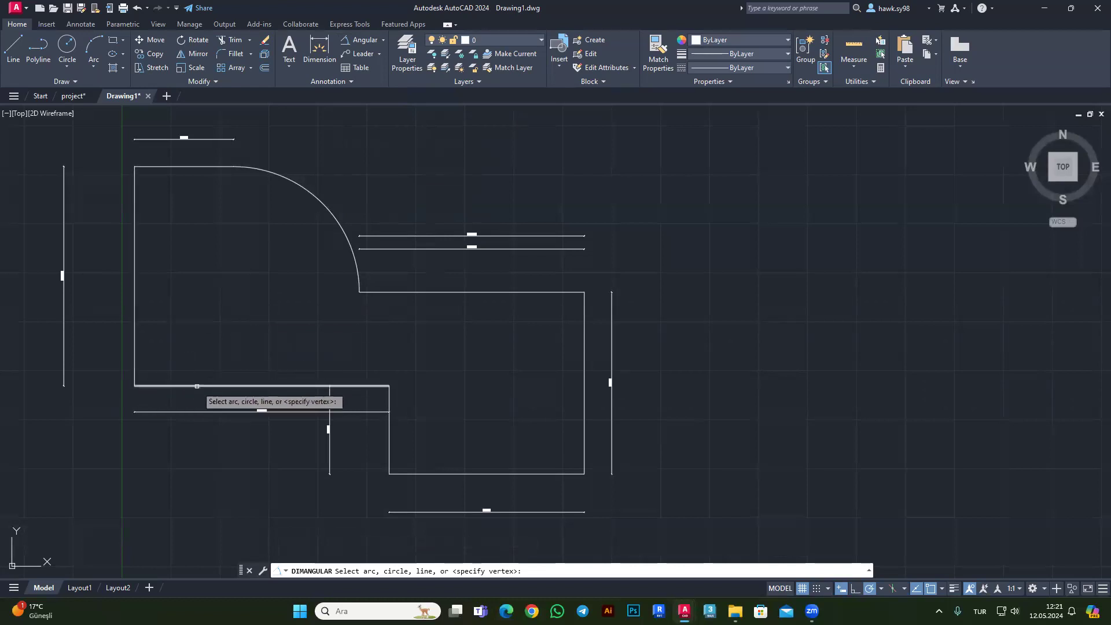
{"action": "left_click", "coordinate": [197, 386]}
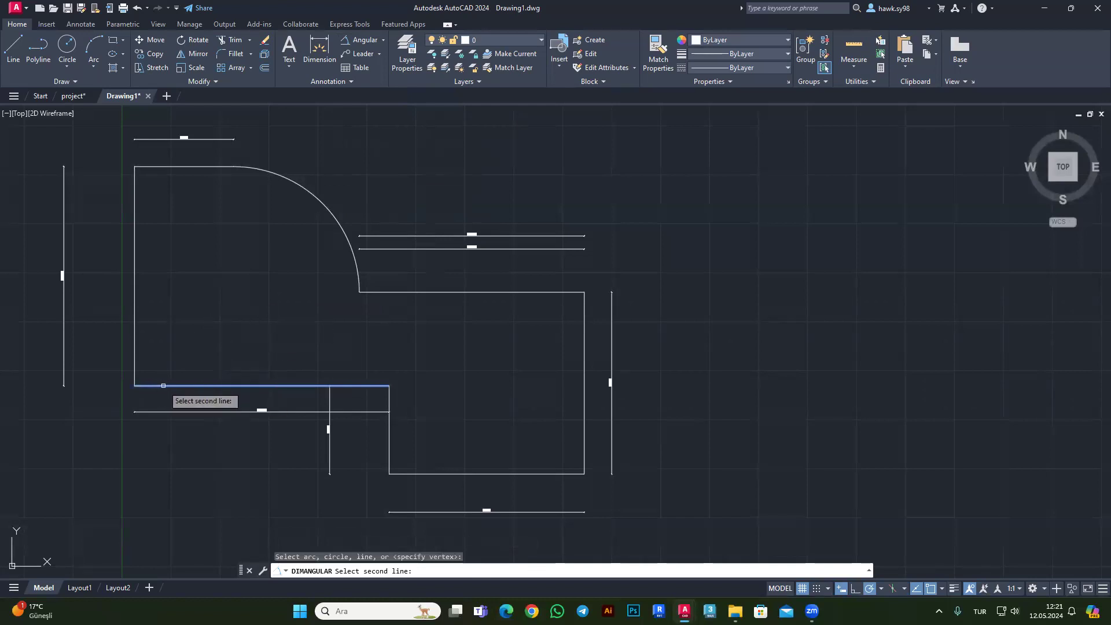
{"action": "left_click", "coordinate": [134, 378]}
{"action": "scroll", "coordinate": [140, 377], "scroll_direction": "up", "scroll_amount": 5}
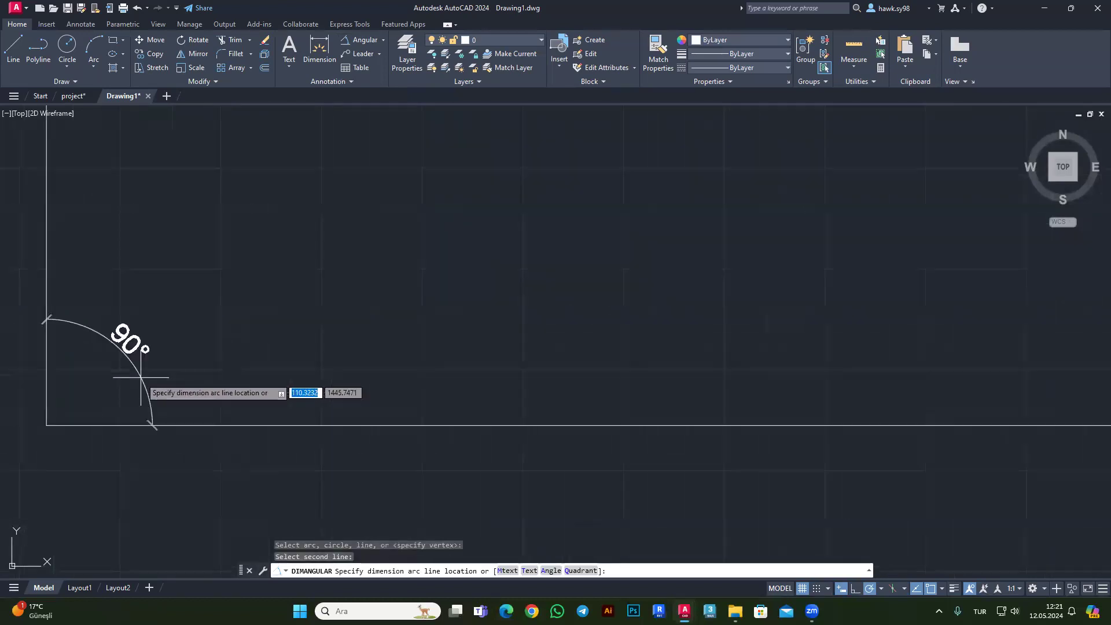
{"action": "left_click", "coordinate": [147, 327]}
{"action": "scroll", "coordinate": [353, 350], "scroll_direction": "down", "scroll_amount": 6}
{"action": "scroll", "coordinate": [352, 349], "scroll_direction": "down", "scroll_amount": 4}
Add a 90° angular dimension to the curved arc, placed inside the curve.
{"action": "key", "text": "Return"}
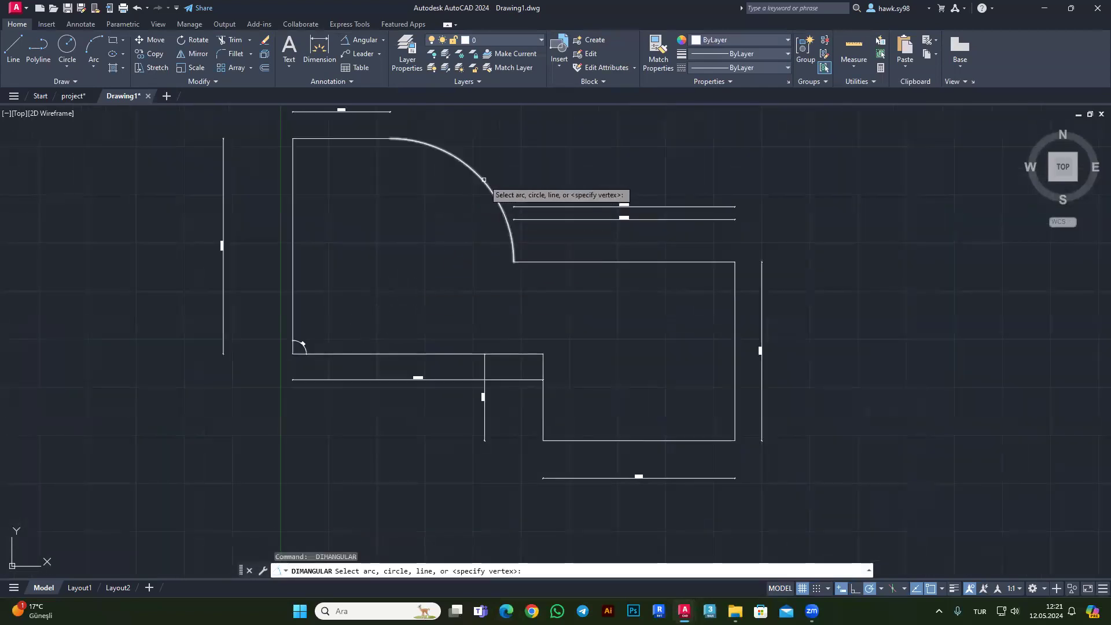
{"action": "left_click", "coordinate": [483, 180]}
{"action": "scroll", "coordinate": [463, 198], "scroll_direction": "up", "scroll_amount": 2}
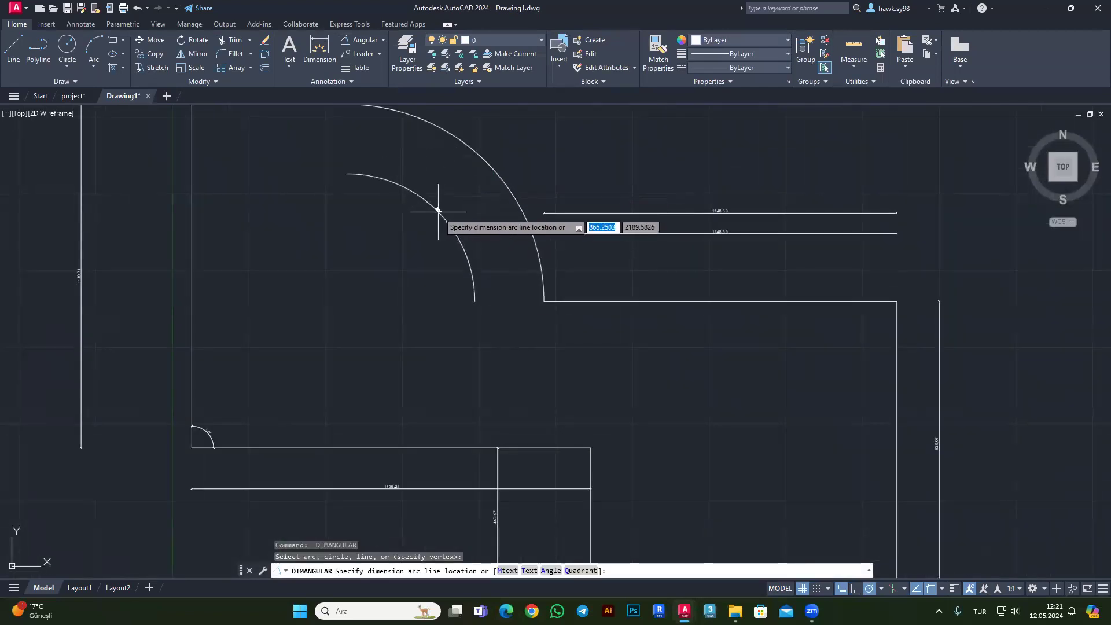
{"action": "left_click", "coordinate": [438, 211]}
{"action": "scroll", "coordinate": [442, 191], "scroll_direction": "up", "scroll_amount": 3}
{"action": "scroll", "coordinate": [424, 216], "scroll_direction": "down", "scroll_amount": 3}
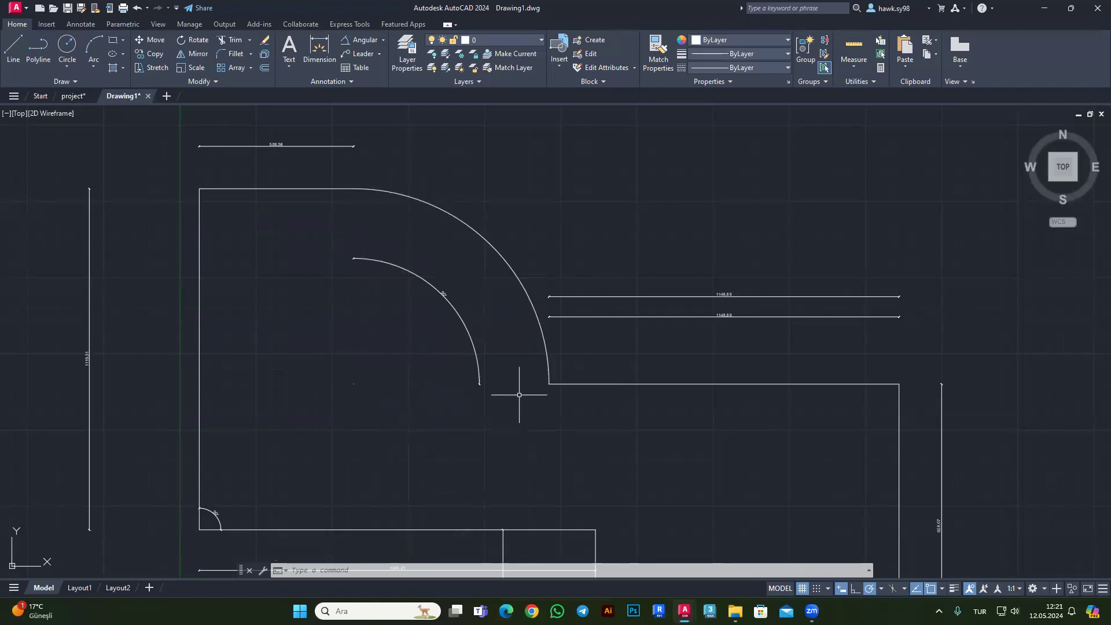
{"action": "scroll", "coordinate": [381, 370], "scroll_direction": "down", "scroll_amount": 4}
{"action": "scroll", "coordinate": [324, 440], "scroll_direction": "down", "scroll_amount": 2}
{"action": "scroll", "coordinate": [313, 377], "scroll_direction": "up", "scroll_amount": 3}
{"action": "left_click", "coordinate": [67, 46]}
Draw a larger circle overlapping the standalone circle.
{"action": "scroll", "coordinate": [433, 300], "scroll_direction": "down", "scroll_amount": 6}
{"action": "left_click", "coordinate": [568, 229]}
{"action": "scroll", "coordinate": [549, 243], "scroll_direction": "up", "scroll_amount": 4}
{"action": "left_click", "coordinate": [590, 221]}
Copy both circles to the left, then move the small copied circle up and left.
{"action": "left_click_drag", "start_coordinate": [591, 221], "coordinate": [509, 247]}
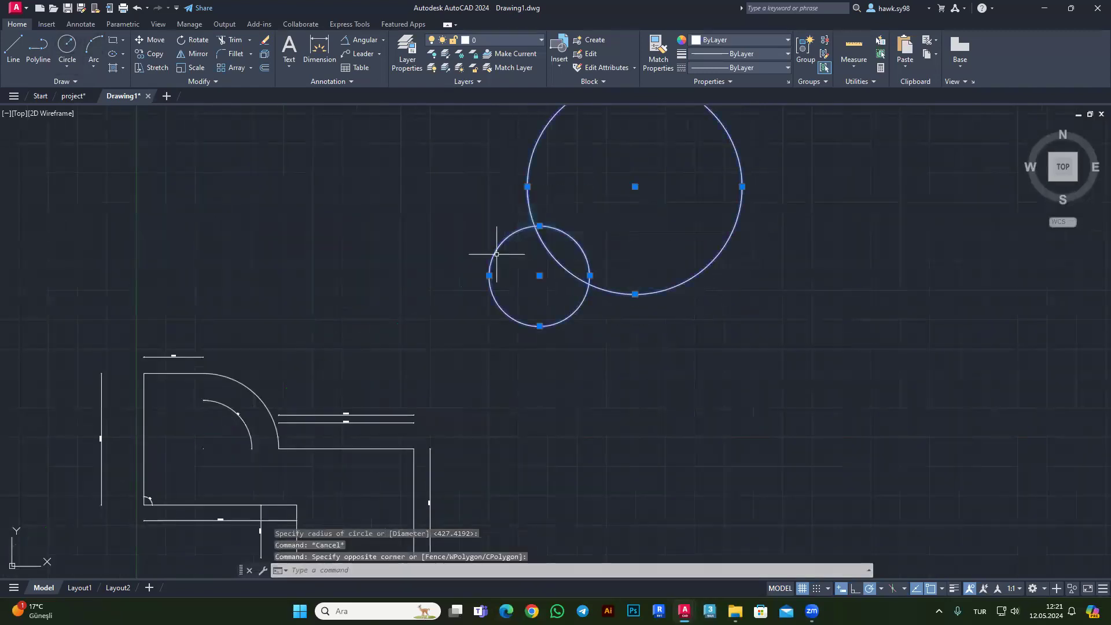
{"action": "left_click", "coordinate": [151, 53]}
{"action": "left_click", "coordinate": [564, 249]}
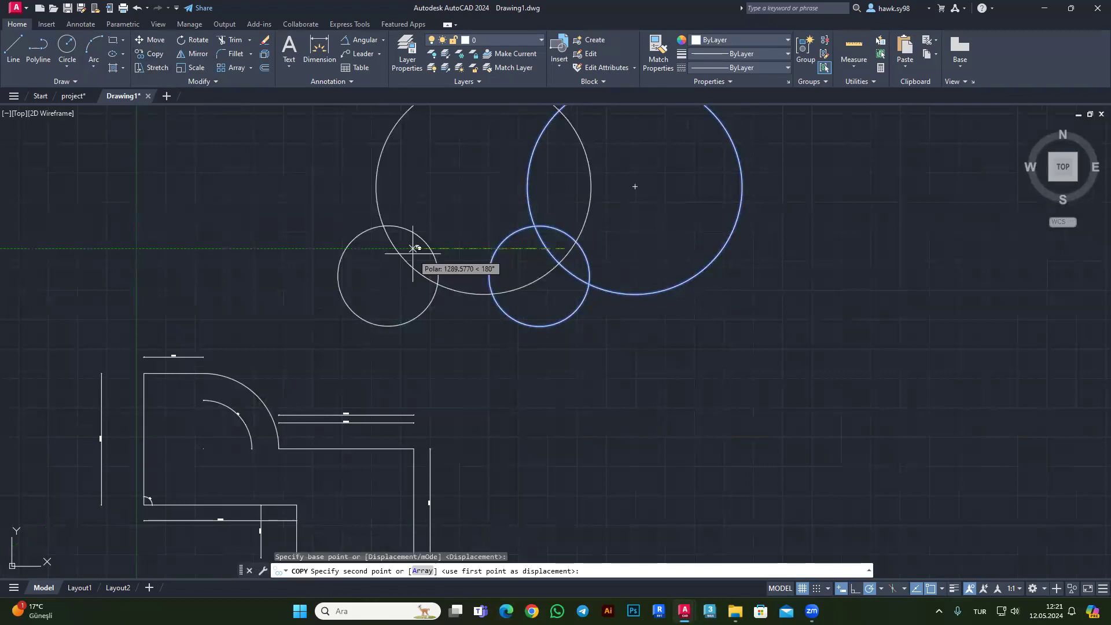
{"action": "left_click", "coordinate": [420, 253]}
{"action": "key", "text": "Escape"}
{"action": "key", "text": "Escape"}
{"action": "key", "text": "Escape"}
{"action": "scroll", "coordinate": [529, 260], "scroll_direction": "down", "scroll_amount": 2}
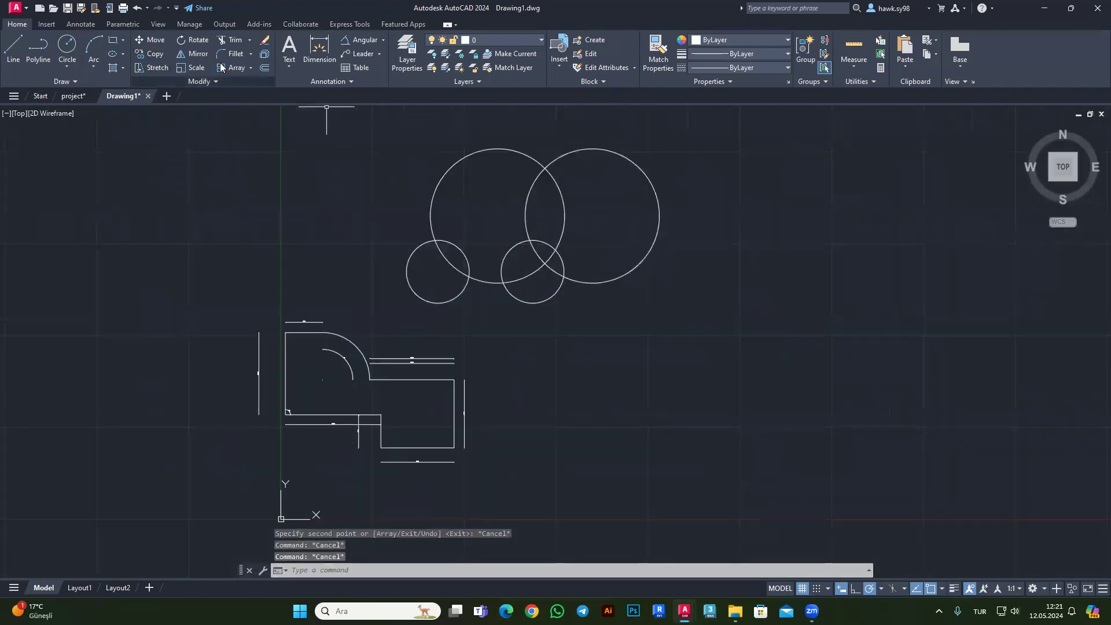
{"action": "left_click", "coordinate": [414, 251]}
{"action": "left_click", "coordinate": [150, 40]}
{"action": "left_click", "coordinate": [385, 258]}
{"action": "left_click", "coordinate": [260, 188]}
Fence-trim the overlapping arcs between the circles.
{"action": "left_click", "coordinate": [231, 39]}
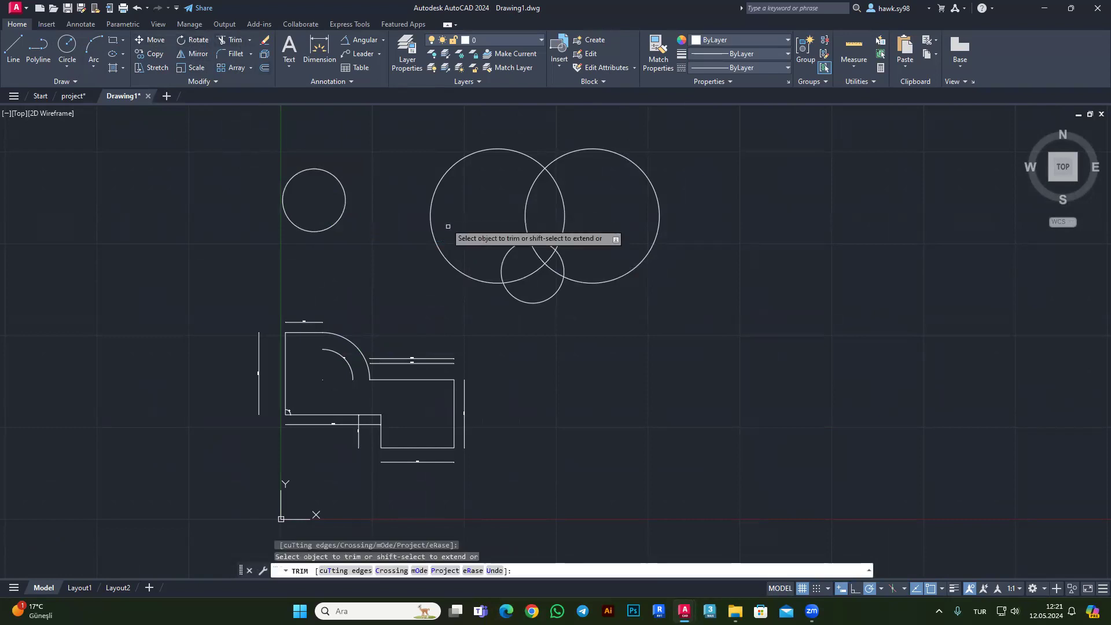
{"action": "left_click", "coordinate": [505, 262]}
{"action": "scroll", "coordinate": [529, 249], "scroll_direction": "up", "scroll_amount": 3}
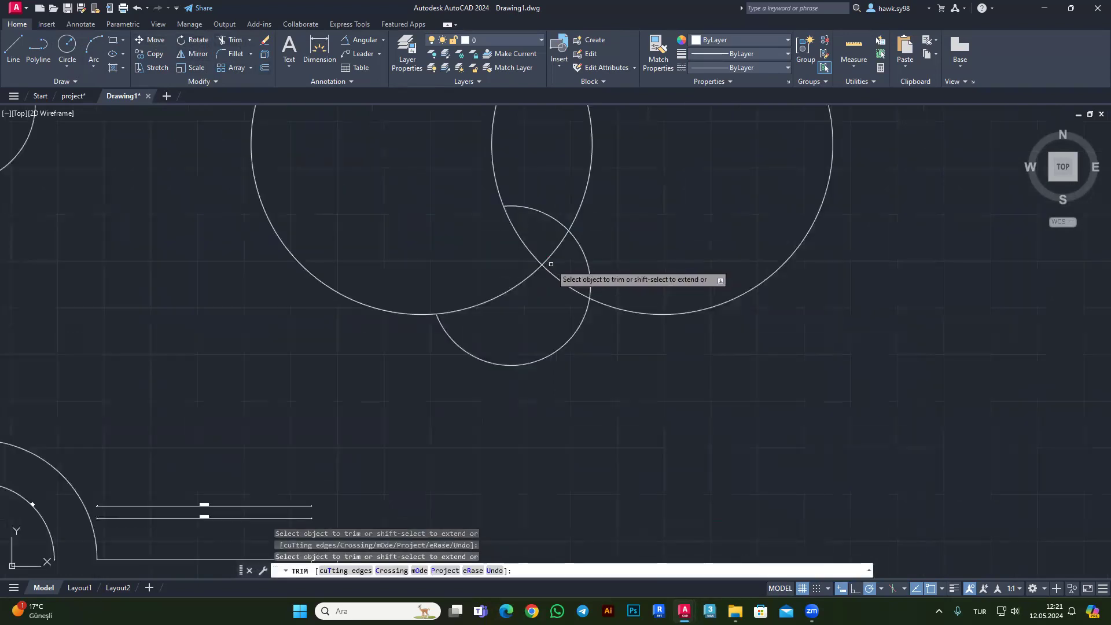
{"action": "key", "text": "Return"}
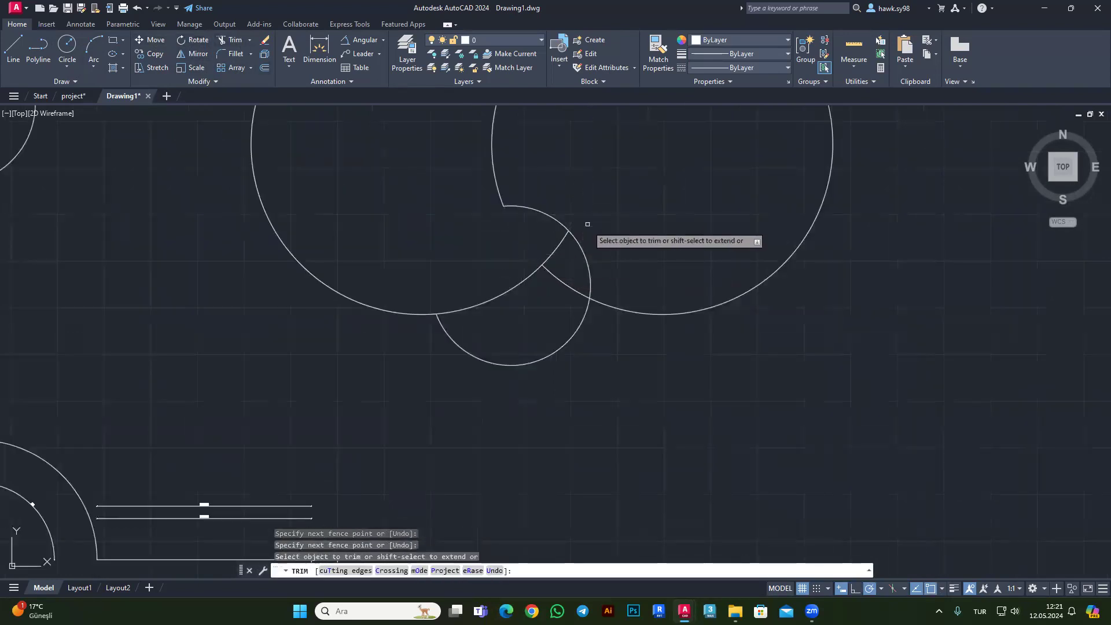
{"action": "left_click", "coordinate": [470, 199]}
{"action": "key", "text": "Return"}
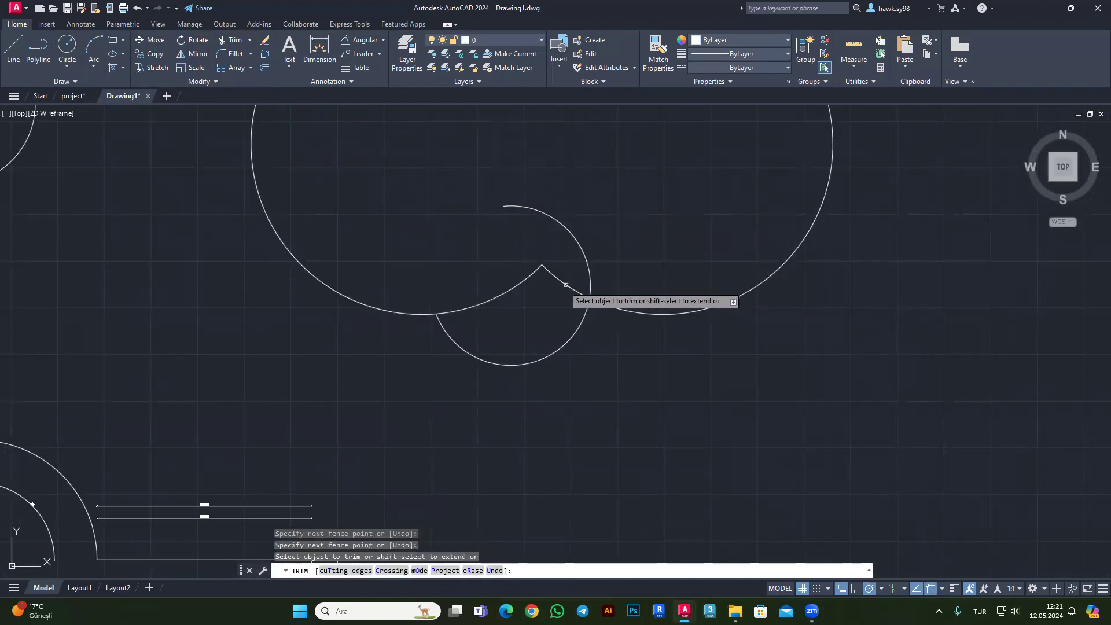
{"action": "key", "text": "Escape"}
Trim the small circle's lower arc to form the V-shaped notch.
{"action": "key", "text": "Return"}
{"action": "left_click", "coordinate": [569, 268]}
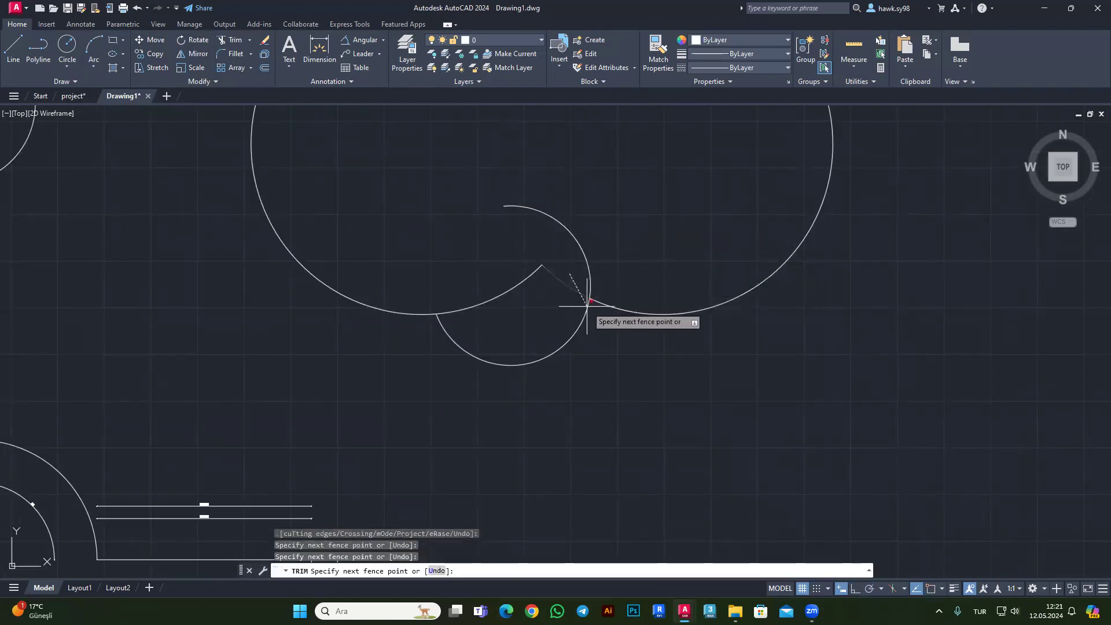
{"action": "key", "text": "Return"}
{"action": "left_click", "coordinate": [596, 299]}
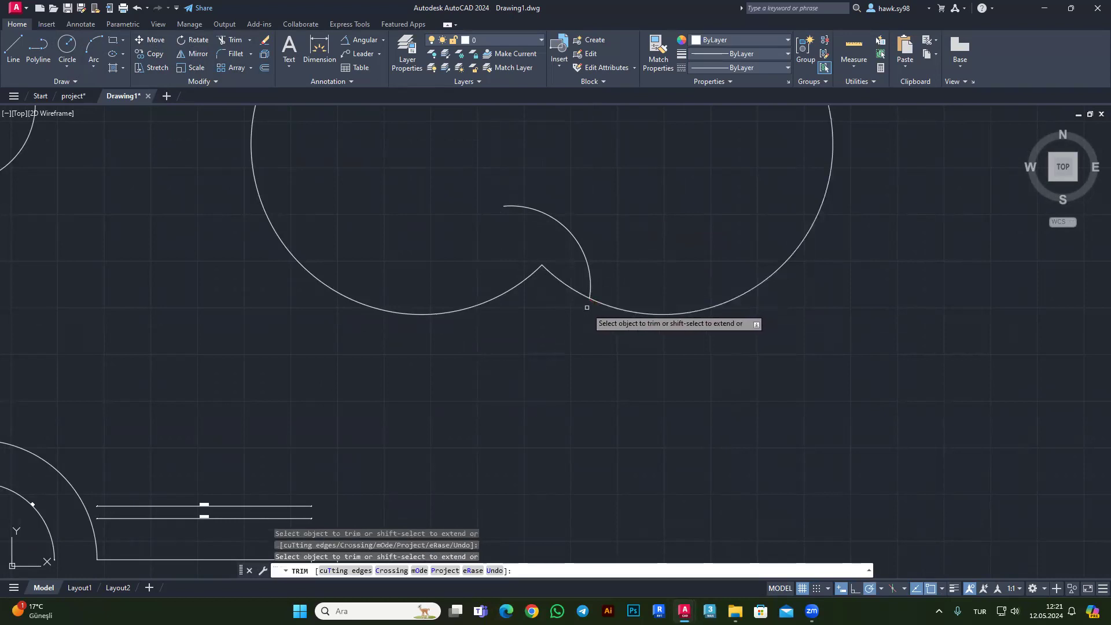
{"action": "key", "text": "Escape"}
{"action": "key", "text": "Escape"}
{"action": "left_click", "coordinate": [604, 223]}
{"action": "left_click", "coordinate": [512, 249]}
{"action": "key", "text": "Escape"}
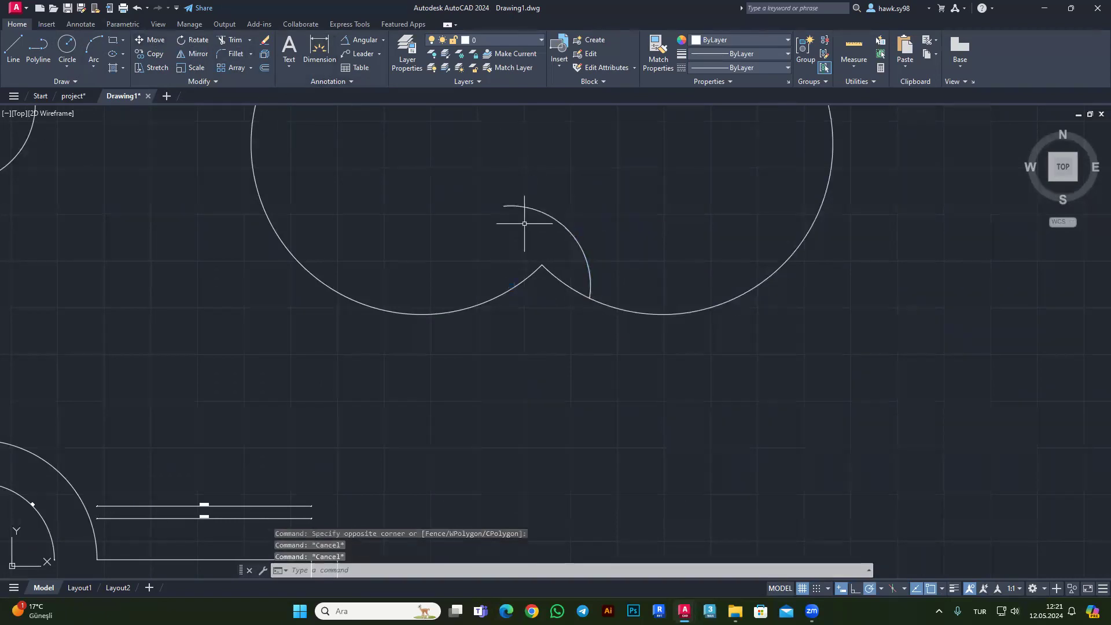
{"action": "left_click", "coordinate": [365, 48]}
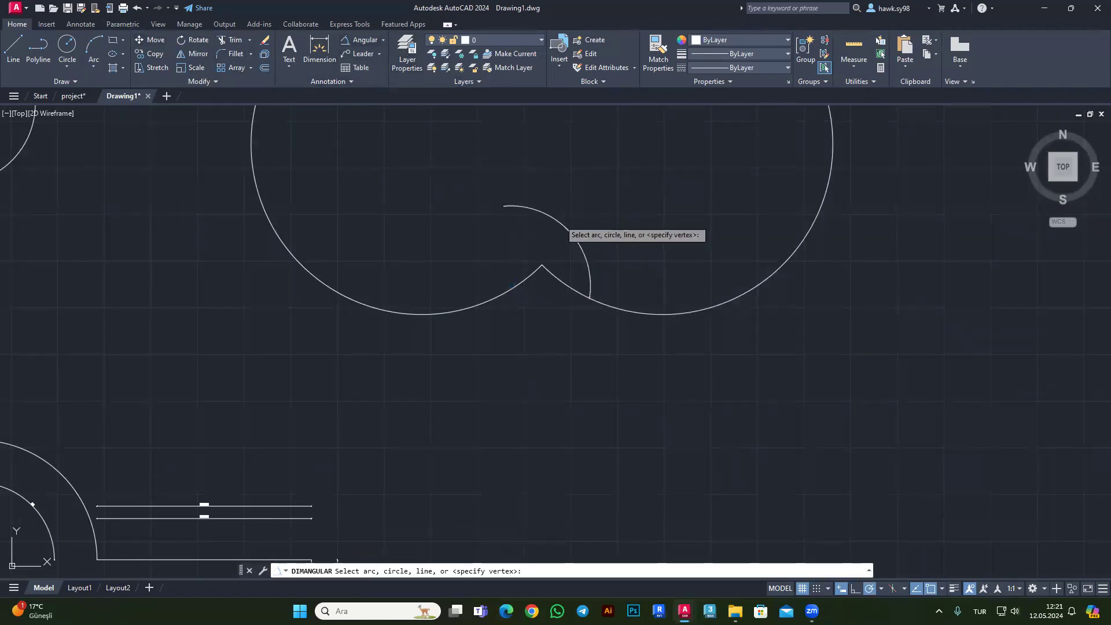
Add a 104° angular dimension to the small arc inside the notch.
{"action": "left_click", "coordinate": [562, 226]}
{"action": "scroll", "coordinate": [550, 228], "scroll_direction": "up", "scroll_amount": 3}
{"action": "left_click", "coordinate": [528, 289]}
{"action": "scroll", "coordinate": [488, 254], "scroll_direction": "up", "scroll_amount": 2}
{"action": "scroll", "coordinate": [488, 253], "scroll_direction": "down", "scroll_amount": 5}
{"action": "key", "text": "Escape"}
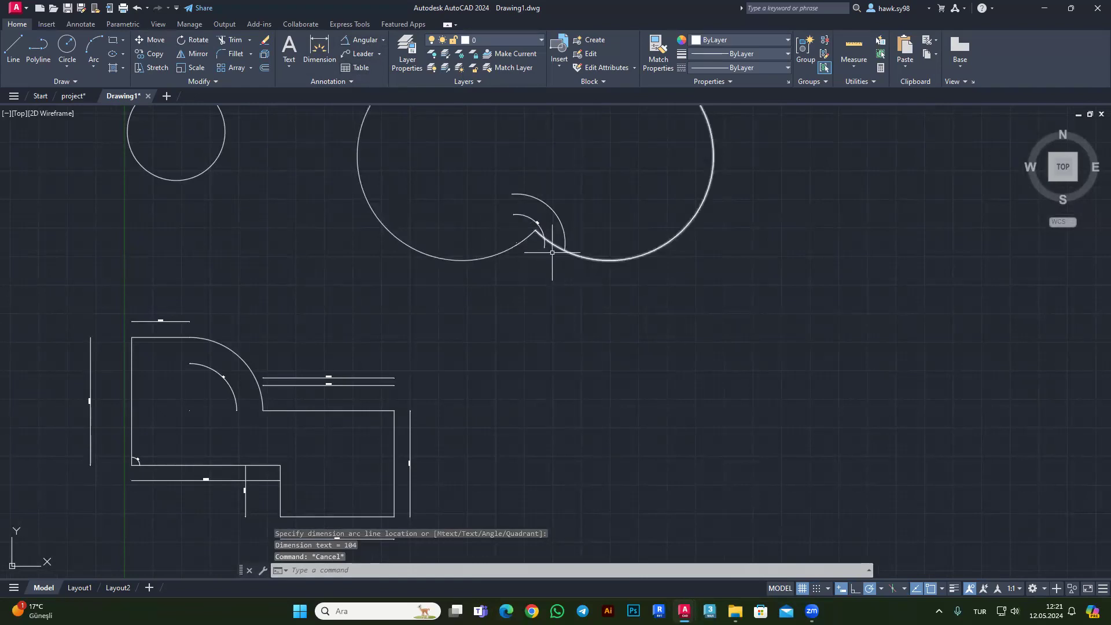
Start a straight line down from the top end of the arc.
{"action": "left_click", "coordinate": [504, 258]}
{"action": "left_click", "coordinate": [582, 180]}
{"action": "key", "text": "Escape"}
{"action": "scroll", "coordinate": [557, 210], "scroll_direction": "up", "scroll_amount": 4}
{"action": "key", "text": "Escape"}
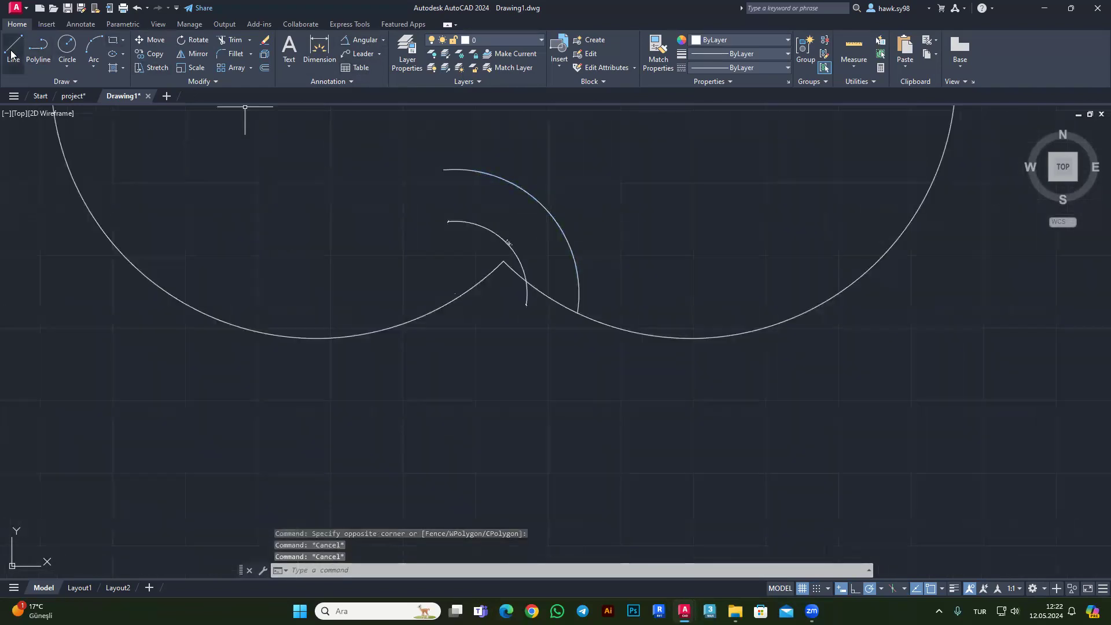
{"action": "left_click", "coordinate": [12, 55]}
{"action": "left_click", "coordinate": [443, 169]}
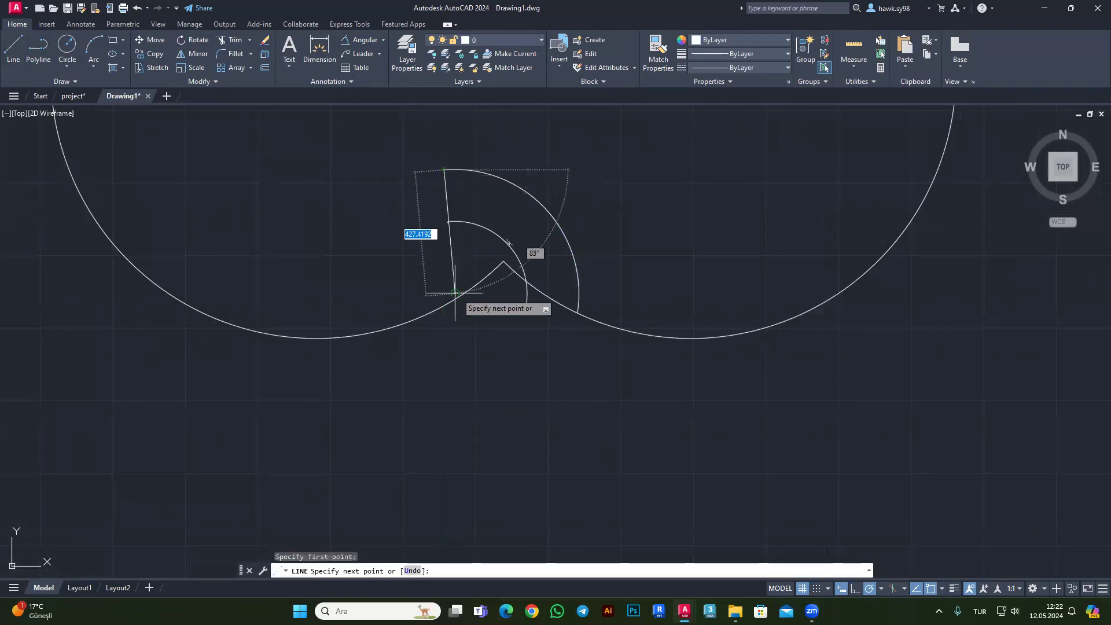
{"action": "left_click", "coordinate": [444, 382]}
{"action": "key", "text": "Return"}
{"action": "scroll", "coordinate": [566, 236], "scroll_direction": "up", "scroll_amount": 5}
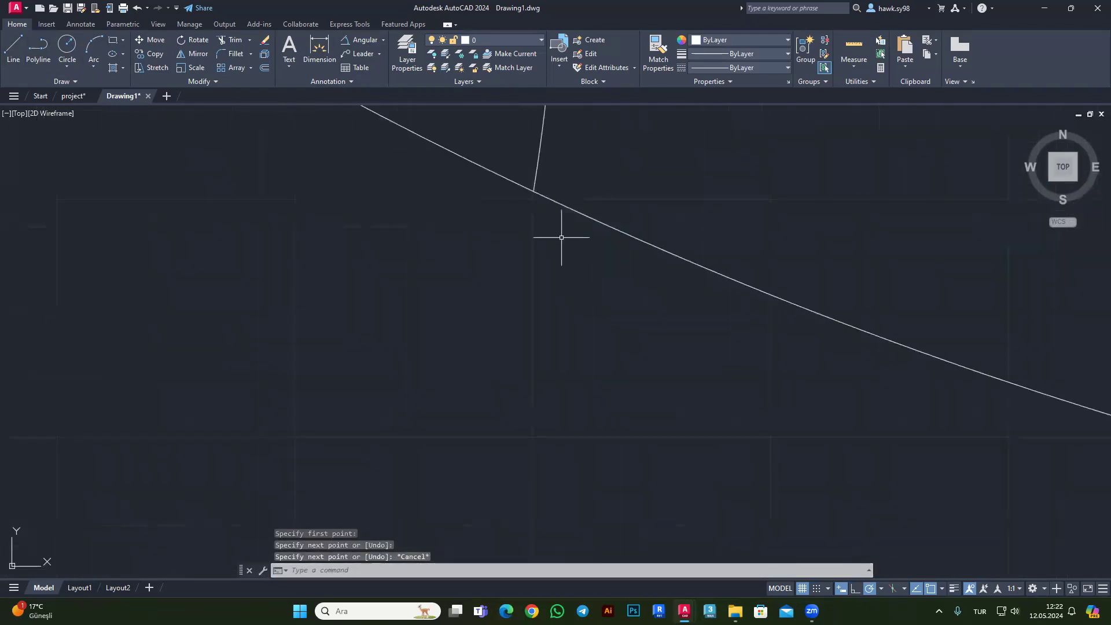
{"action": "key", "text": "Return"}
{"action": "left_click", "coordinate": [520, 175]}
{"action": "scroll", "coordinate": [534, 199], "scroll_direction": "down", "scroll_amount": 5}
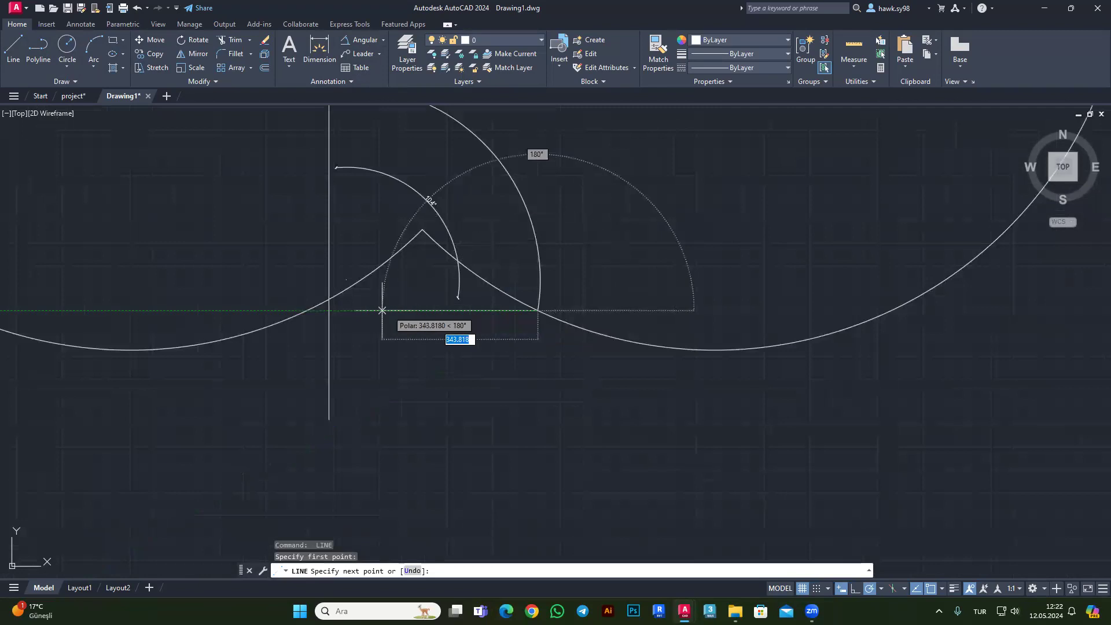
{"action": "scroll", "coordinate": [393, 313], "scroll_direction": "up", "scroll_amount": 3}
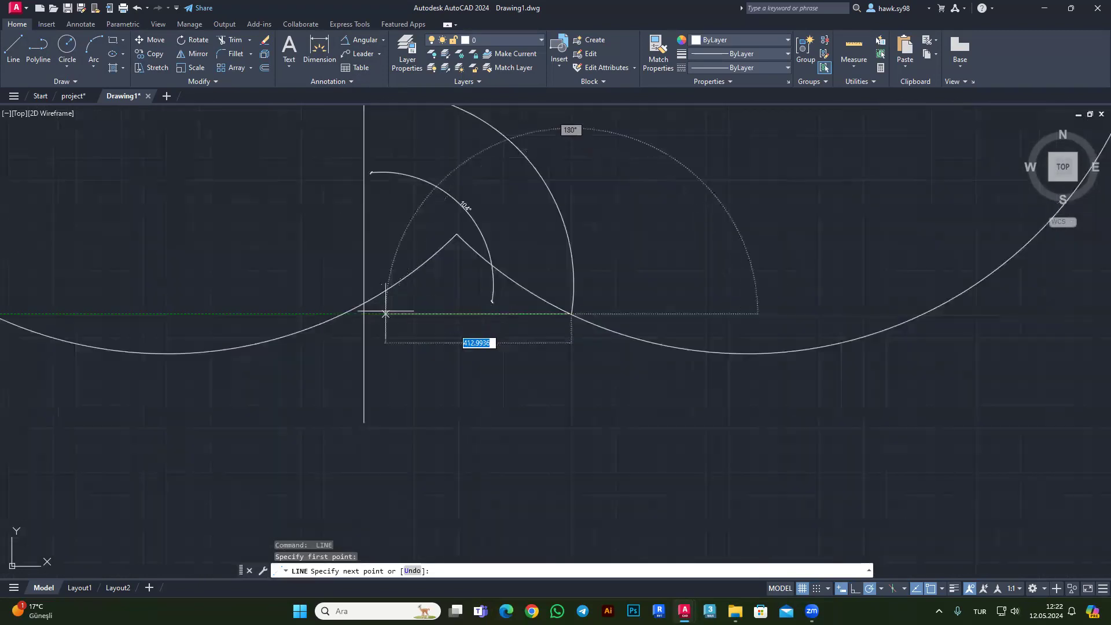
{"action": "left_click", "coordinate": [364, 314]}
{"action": "key", "text": "Escape"}
{"action": "key", "text": "Escape"}
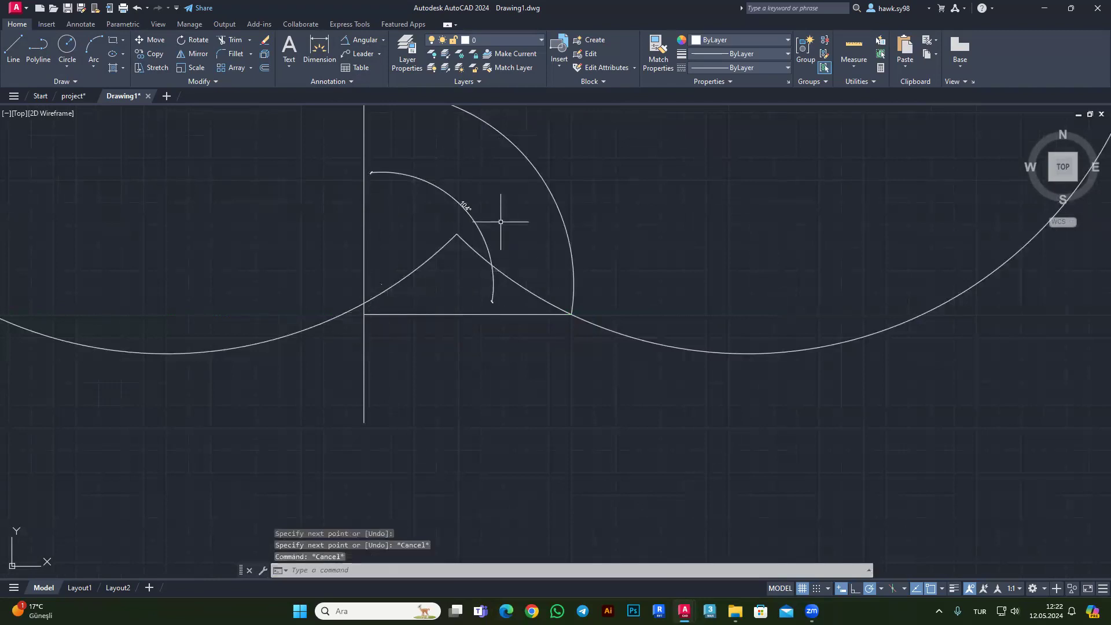
{"action": "key", "text": "Escape"}
{"action": "key", "text": "Escape"}
{"action": "scroll", "coordinate": [491, 318], "scroll_direction": "down", "scroll_amount": 2}
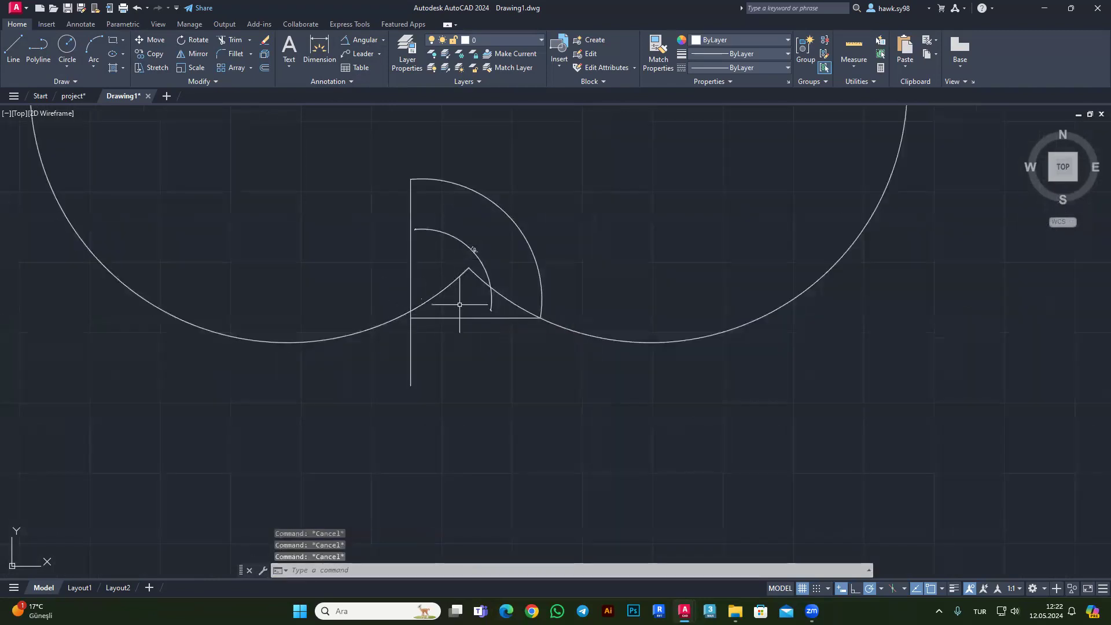
{"action": "left_click", "coordinate": [471, 324]}
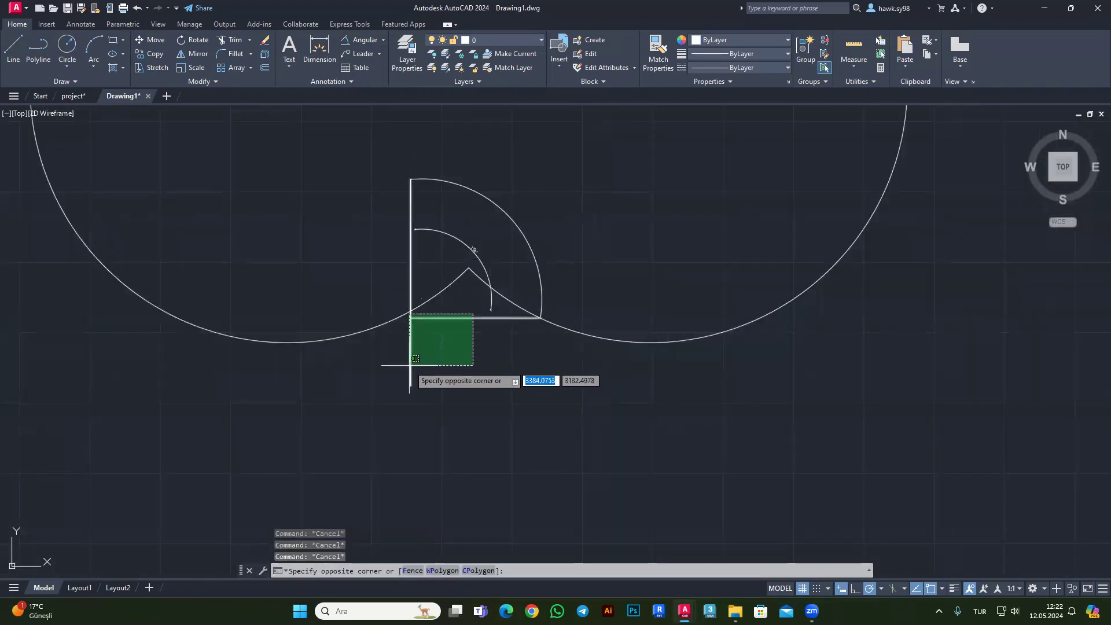
{"action": "left_click", "coordinate": [409, 364]}
{"action": "key", "text": "Delete"}
{"action": "scroll", "coordinate": [518, 297], "scroll_direction": "down", "scroll_amount": 2}
{"action": "scroll", "coordinate": [354, 382], "scroll_direction": "down", "scroll_amount": 1}
{"action": "scroll", "coordinate": [354, 382], "scroll_direction": "up", "scroll_amount": 5}
{"action": "scroll", "coordinate": [317, 384], "scroll_direction": "down", "scroll_amount": 1}
{"action": "scroll", "coordinate": [486, 355], "scroll_direction": "down", "scroll_amount": 1}
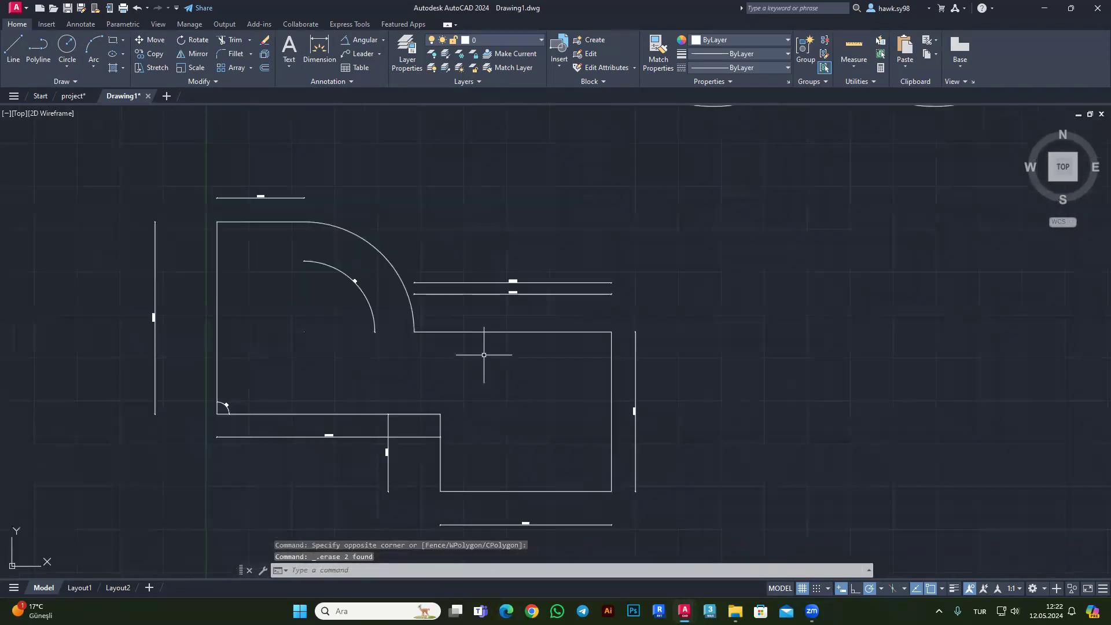
Draw a closed triangle with LINE beside the L-shaped outline.
{"action": "left_click", "coordinate": [13, 49]}
{"action": "left_click", "coordinate": [666, 220]}
{"action": "left_click", "coordinate": [700, 161]}
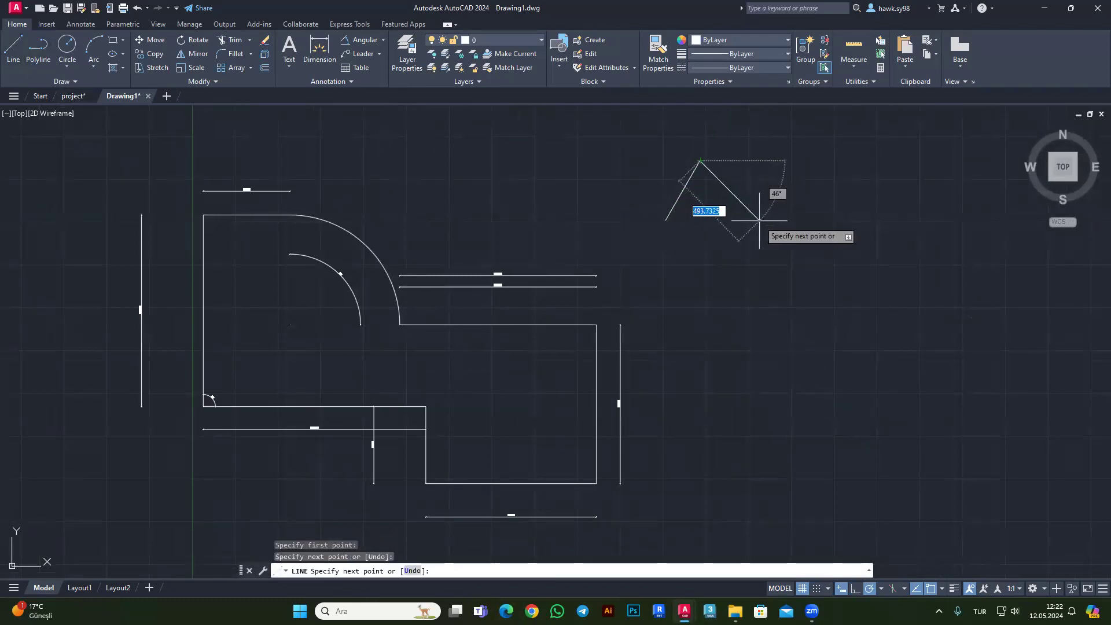
{"action": "left_click", "coordinate": [760, 219]}
{"action": "left_click", "coordinate": [665, 220]}
{"action": "key", "text": "Escape"}
{"action": "key", "text": "Escape"}
{"action": "scroll", "coordinate": [717, 183], "scroll_direction": "up", "scroll_amount": 1}
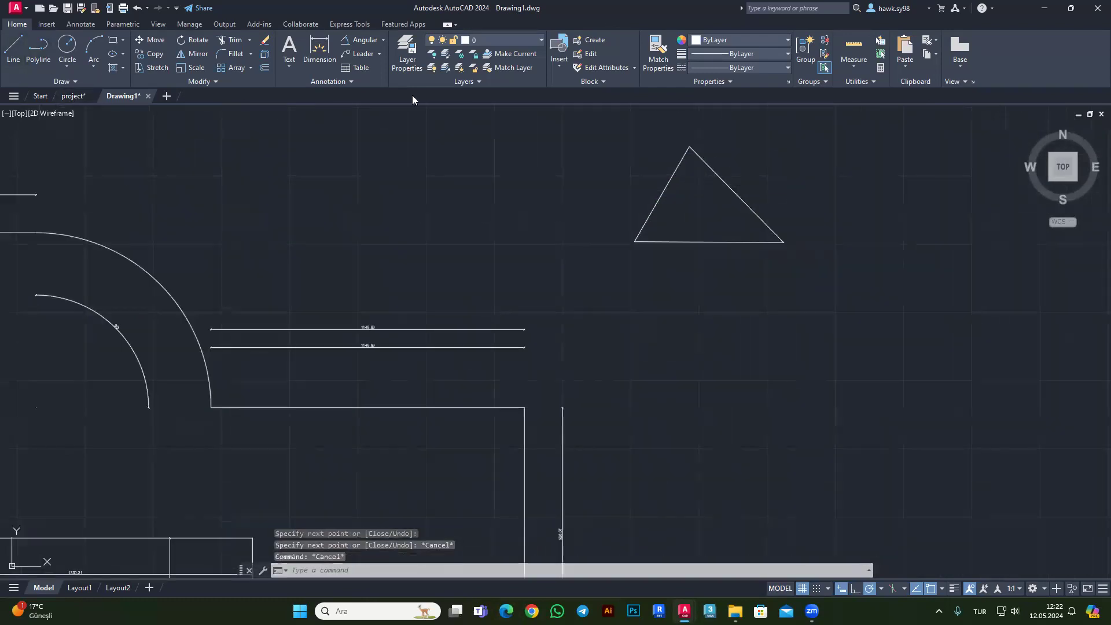
{"action": "key", "text": "Escape"}
Add a 74° angular dimension at the triangle's apex.
{"action": "left_click", "coordinate": [346, 44]}
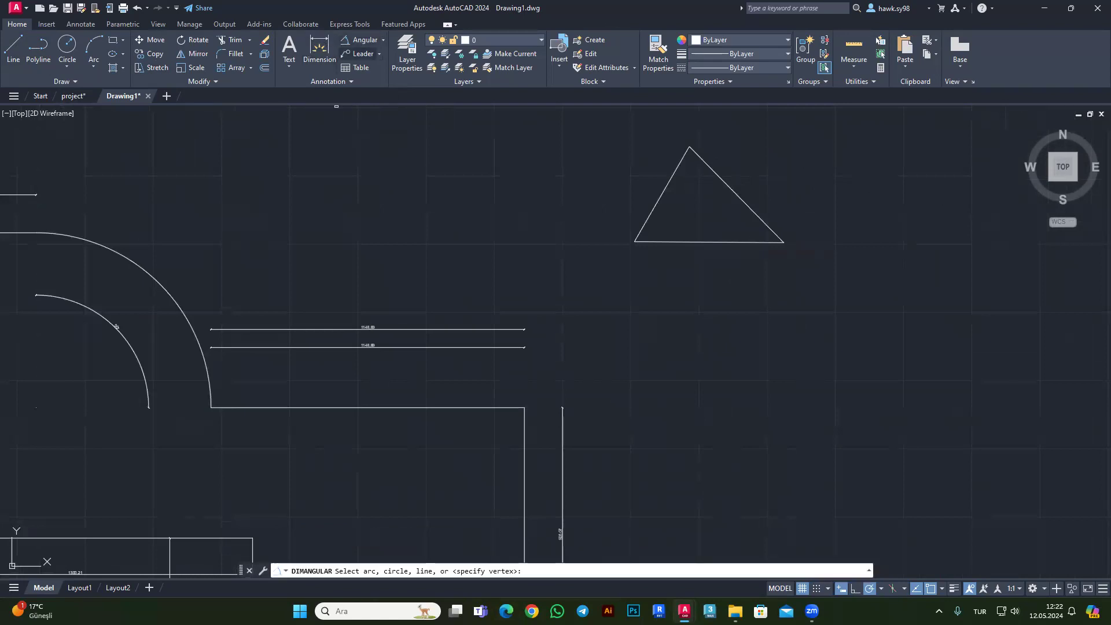
{"action": "left_click", "coordinate": [672, 174]}
{"action": "left_click", "coordinate": [706, 165]}
{"action": "scroll", "coordinate": [701, 158], "scroll_direction": "up", "scroll_amount": 5}
{"action": "left_click", "coordinate": [688, 173]}
Add a 60° angular dimension at the triangle's lower-left corner between base and left side.
{"action": "key", "text": "Return"}
{"action": "scroll", "coordinate": [681, 185], "scroll_direction": "down", "scroll_amount": 4}
{"action": "left_click", "coordinate": [634, 299]}
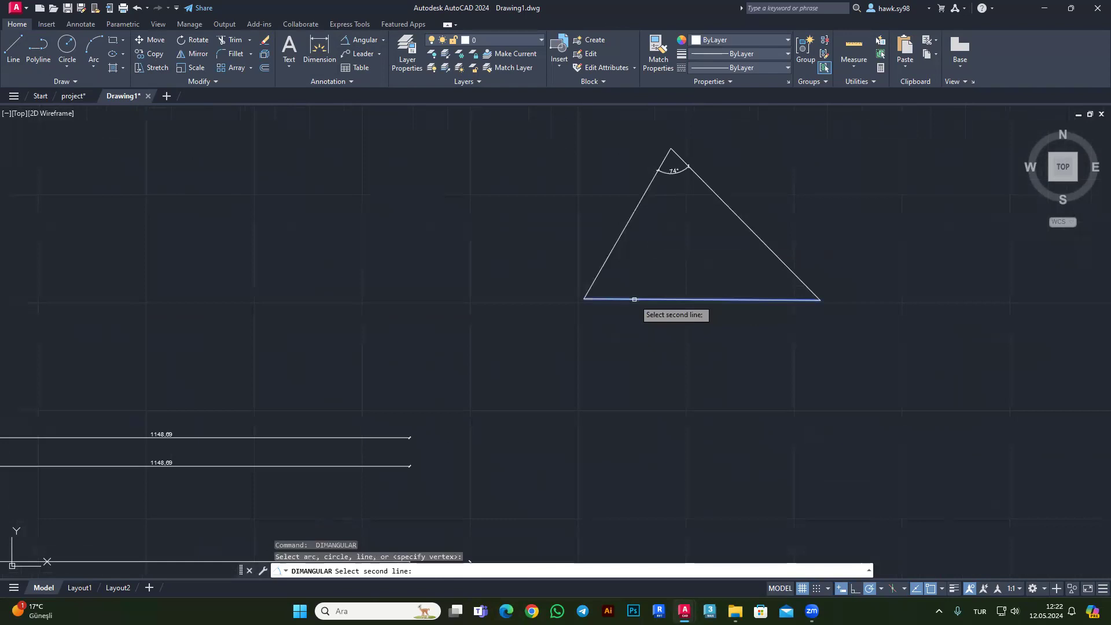
{"action": "left_click", "coordinate": [611, 255]}
{"action": "key", "text": "Return"}
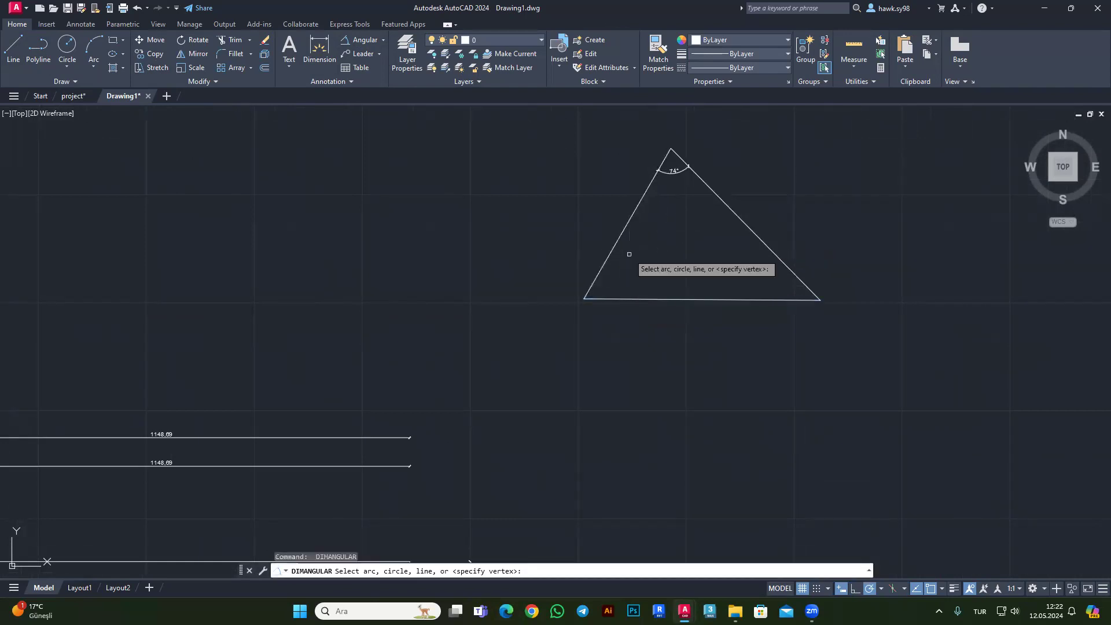
{"action": "left_click", "coordinate": [617, 299]}
{"action": "left_click", "coordinate": [608, 255]}
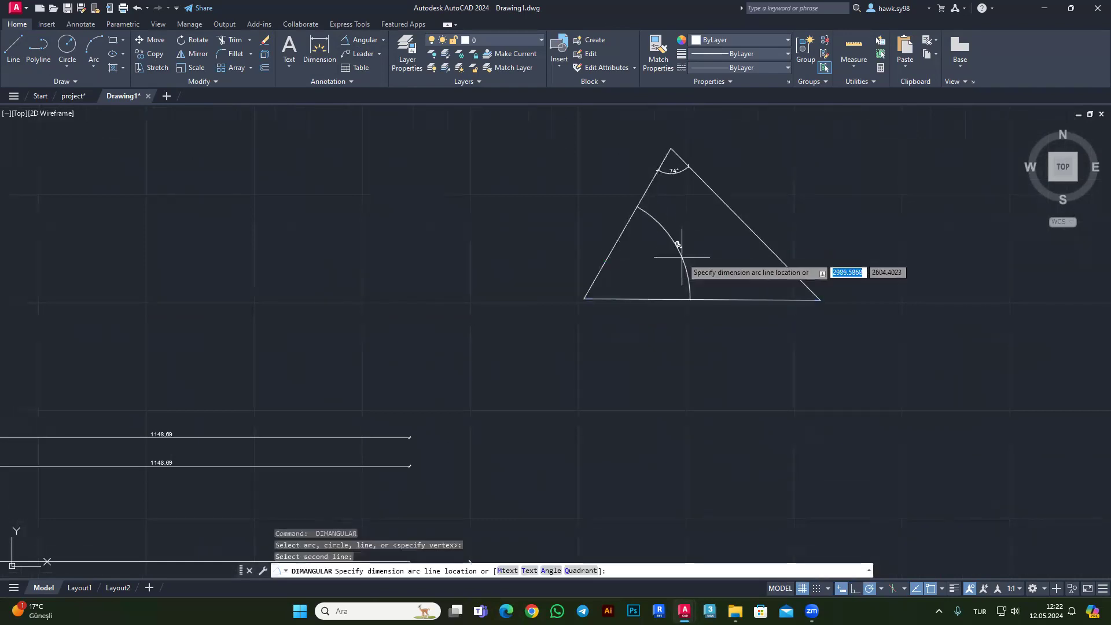
{"action": "left_click", "coordinate": [657, 261]}
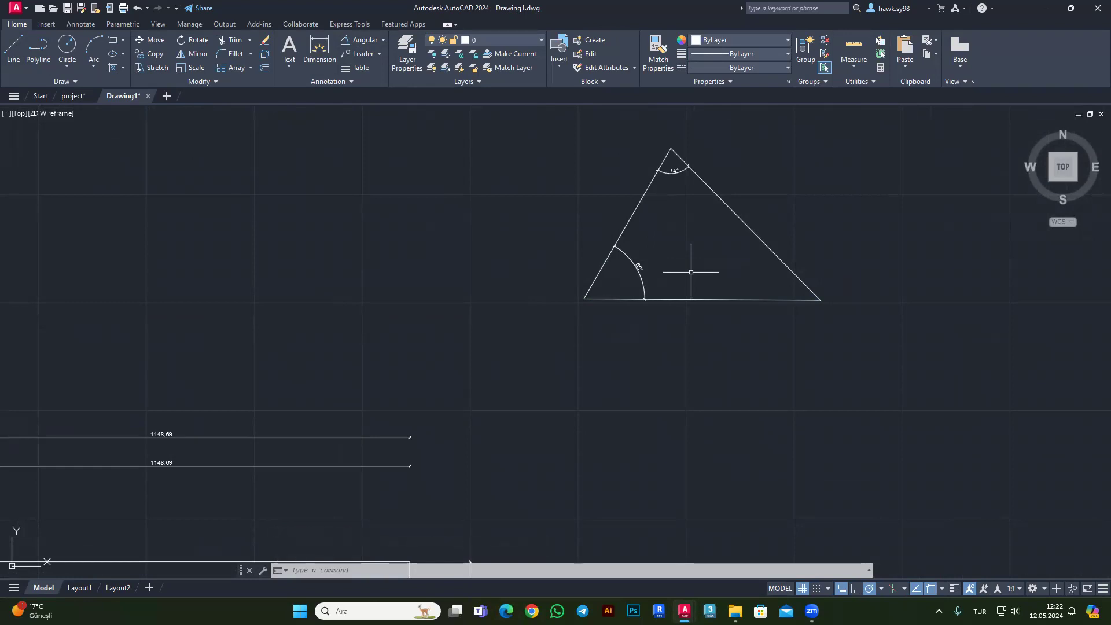
{"action": "scroll", "coordinate": [456, 273], "scroll_direction": "down", "scroll_amount": 5}
{"action": "middle_click_drag", "start_coordinate": [666, 121], "coordinate": [473, 298]}
{"action": "scroll", "coordinate": [408, 355], "scroll_direction": "up", "scroll_amount": 5}
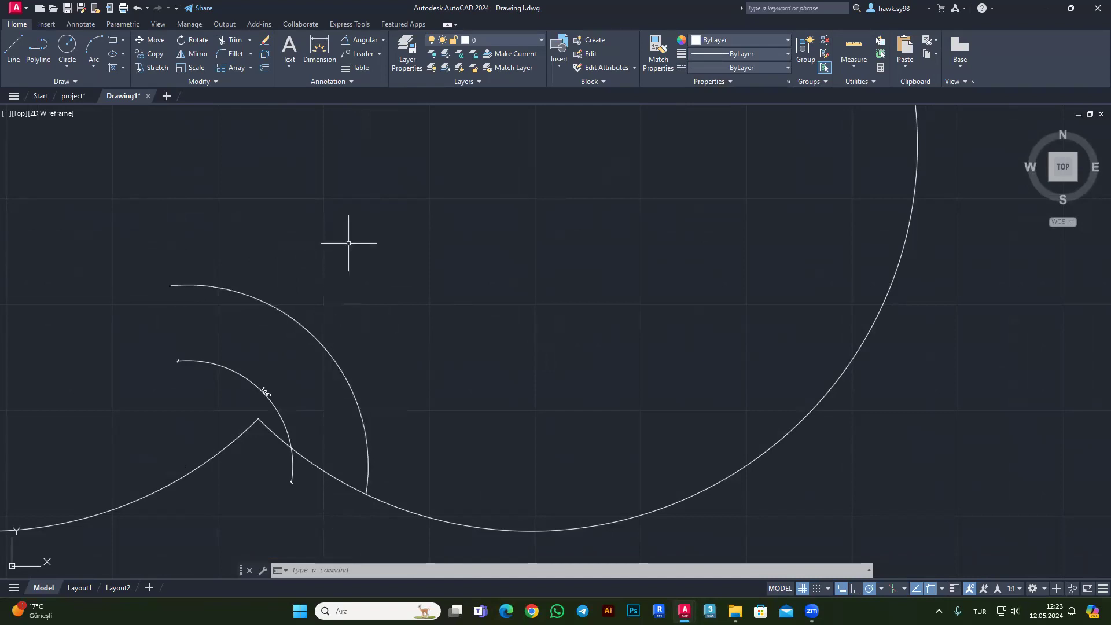
Browse the dimension type list, then start and cancel a LINE command.
{"action": "left_click", "coordinate": [384, 40]}
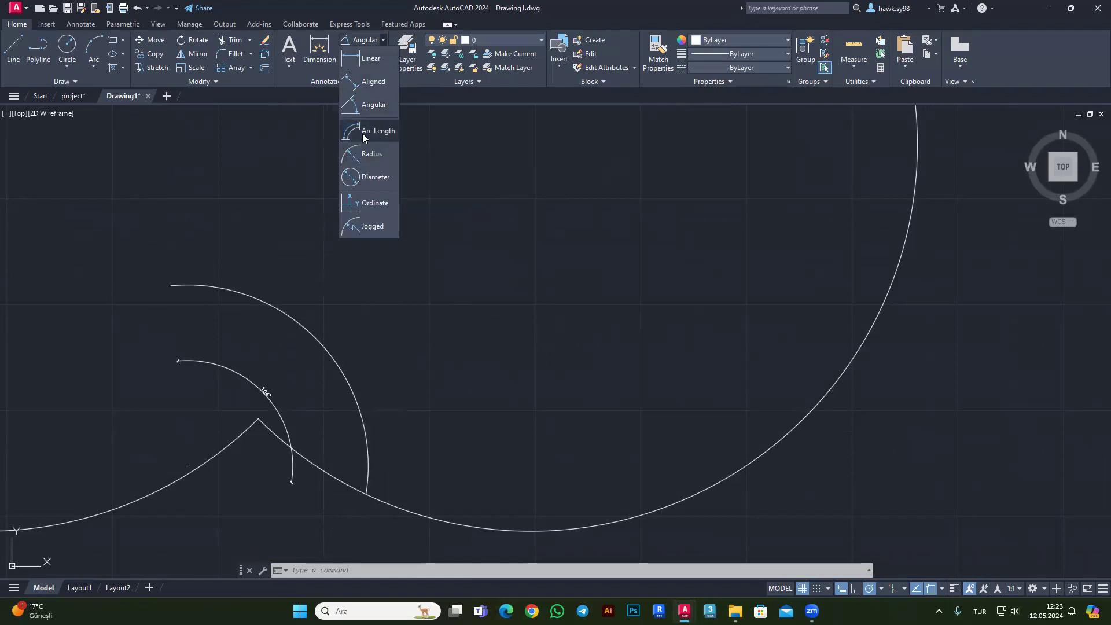
{"action": "left_click", "coordinate": [273, 312]}
{"action": "type", "text": "l"}
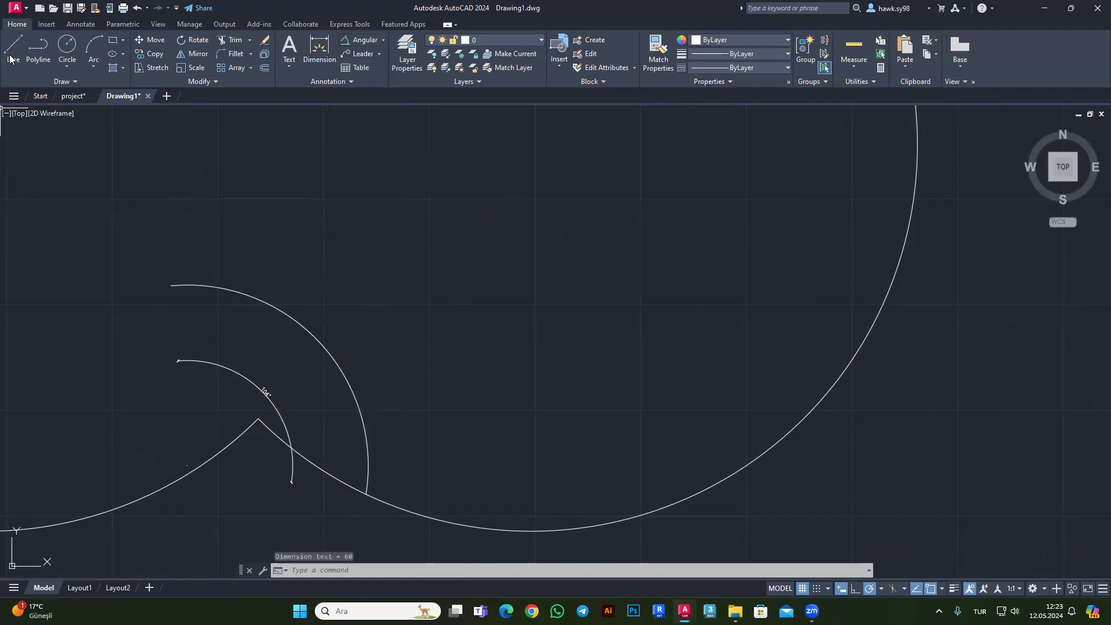
{"action": "key", "text": "Return"}
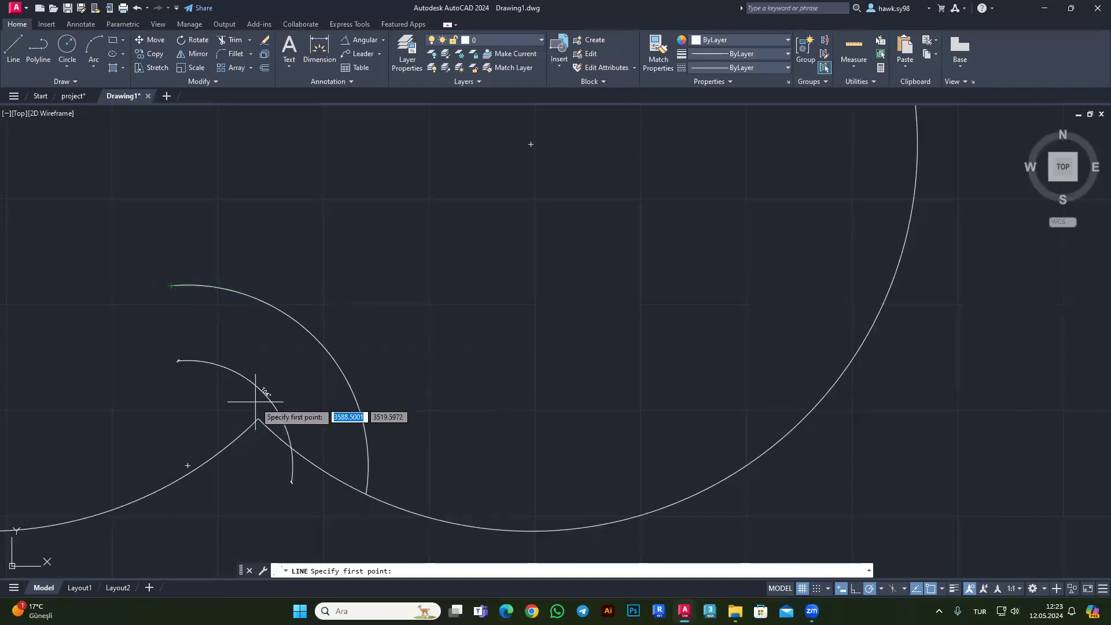
{"action": "scroll", "coordinate": [272, 396], "scroll_direction": "up", "scroll_amount": 2}
{"action": "key", "text": "Escape"}
{"action": "scroll", "coordinate": [405, 353], "scroll_direction": "down", "scroll_amount": 2}
Erase the leftover inner notch arc from the overlapping-circle shape.
{"action": "left_click", "coordinate": [415, 346]}
{"action": "left_click", "coordinate": [362, 340]}
{"action": "key", "text": "Delete"}
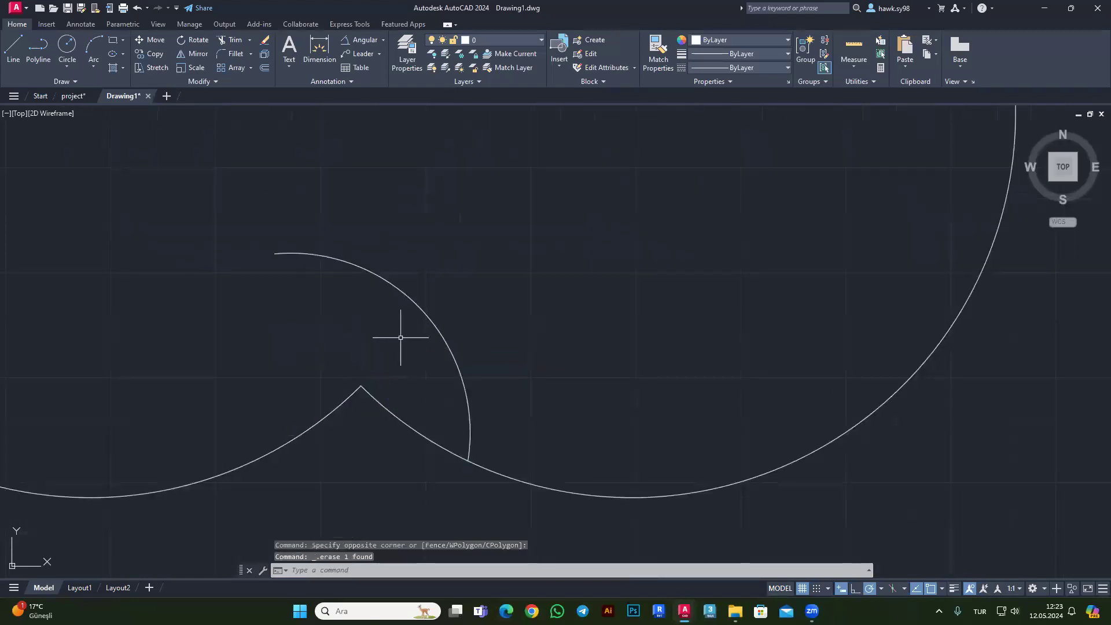
{"action": "scroll", "coordinate": [464, 303], "scroll_direction": "down", "scroll_amount": 2}
{"action": "scroll", "coordinate": [490, 259], "scroll_direction": "down", "scroll_amount": 2}
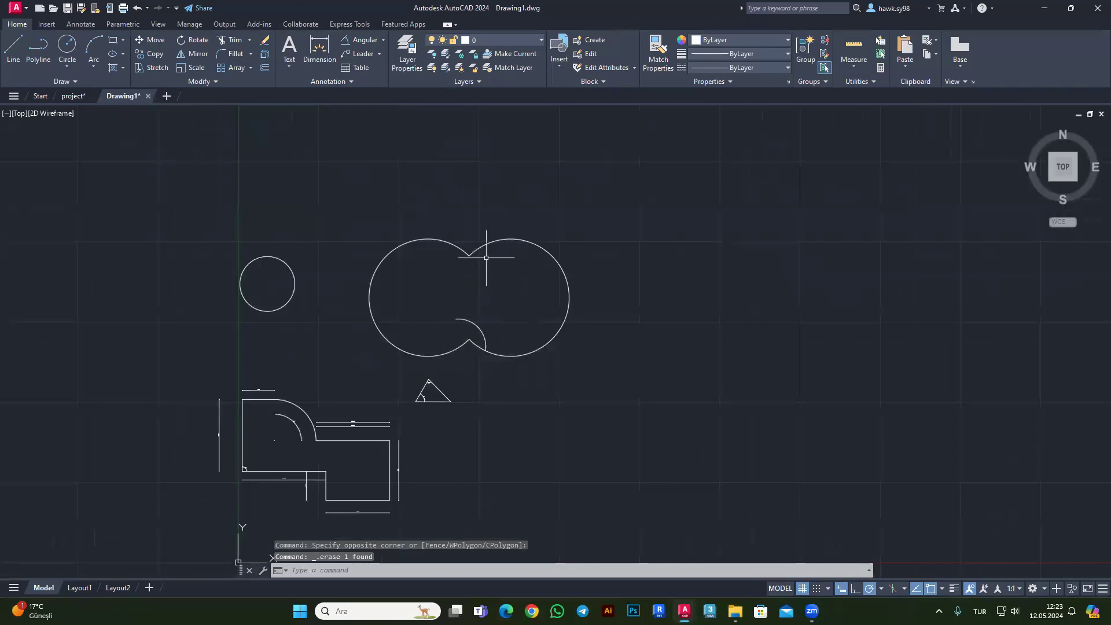
{"action": "key", "text": "Escape"}
{"action": "key", "text": "Escape"}
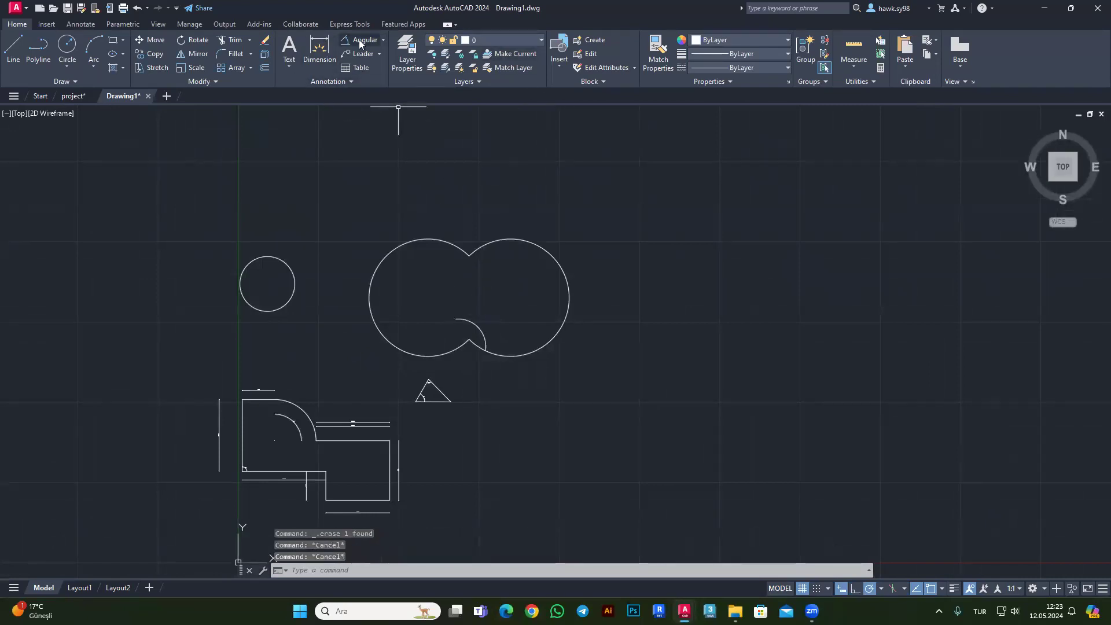
Dimension the 45° angle between the triangle's base and right side.
{"action": "left_click", "coordinate": [359, 43]}
{"action": "scroll", "coordinate": [438, 394], "scroll_direction": "up", "scroll_amount": 4}
{"action": "scroll", "coordinate": [458, 431], "scroll_direction": "up", "scroll_amount": 4}
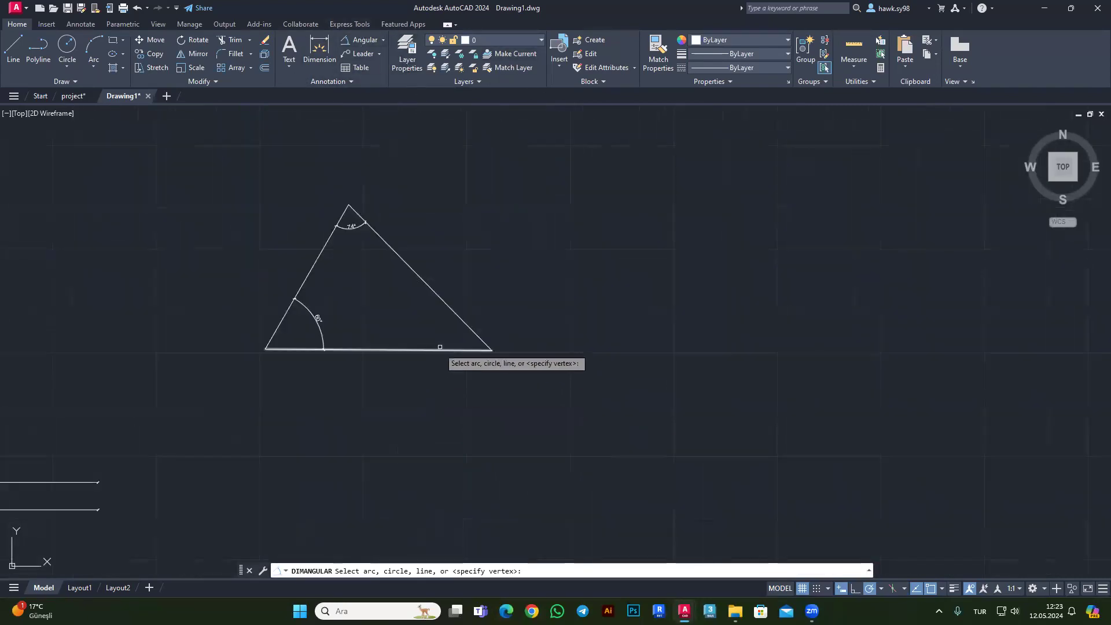
{"action": "left_click", "coordinate": [405, 349]}
{"action": "left_click", "coordinate": [434, 294]}
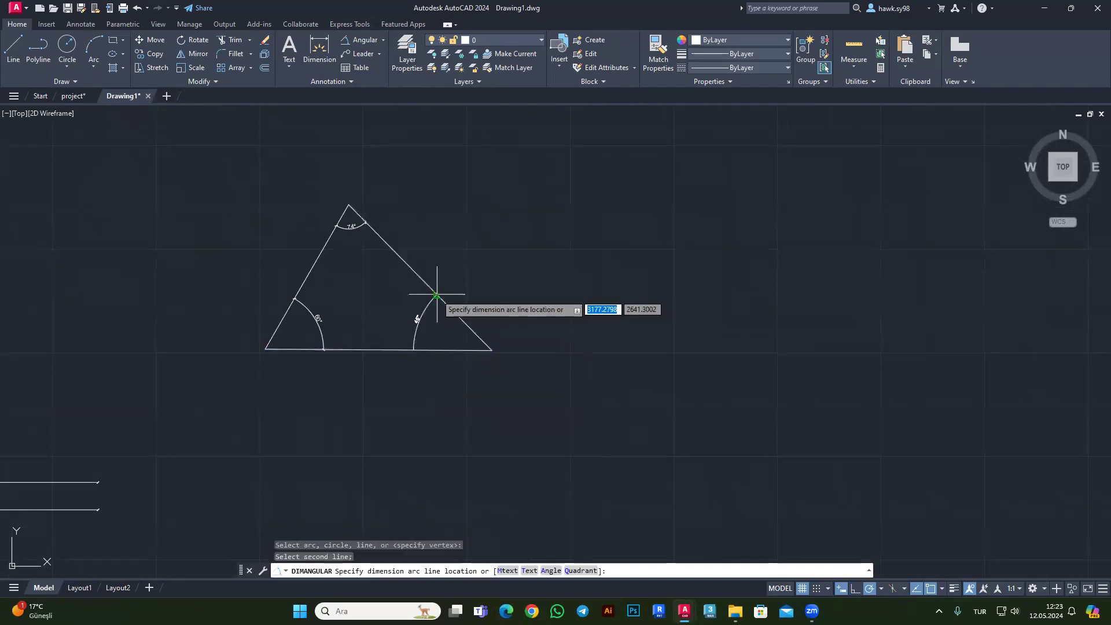
{"action": "scroll", "coordinate": [425, 312], "scroll_direction": "up", "scroll_amount": 2}
{"action": "scroll", "coordinate": [408, 347], "scroll_direction": "up", "scroll_amount": 2}
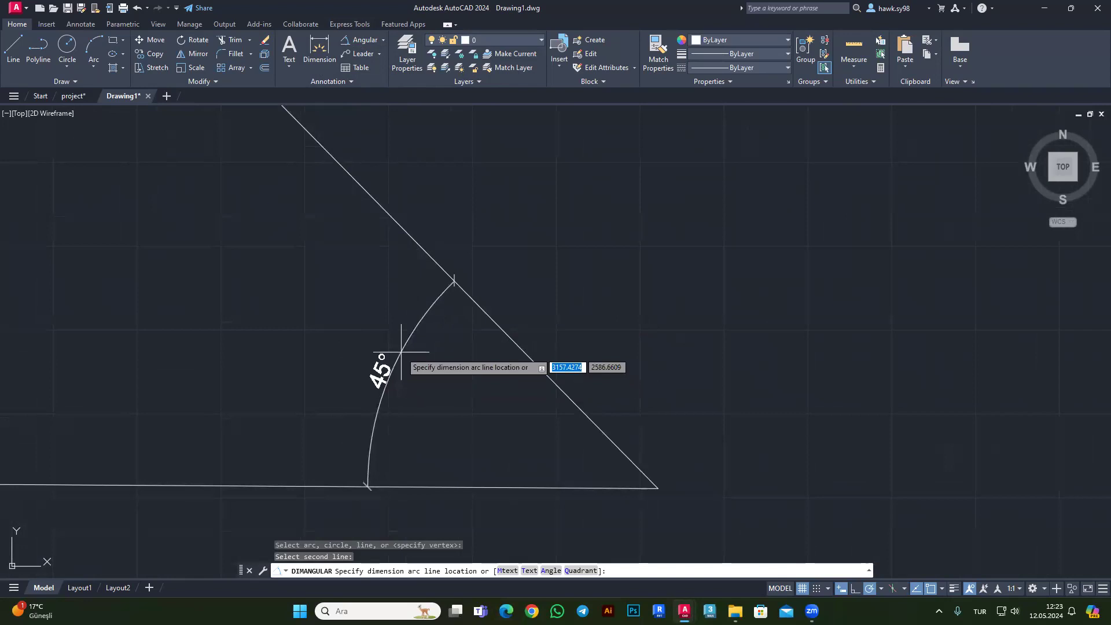
{"action": "left_click", "coordinate": [401, 335]}
{"action": "scroll", "coordinate": [415, 353], "scroll_direction": "down", "scroll_amount": 5}
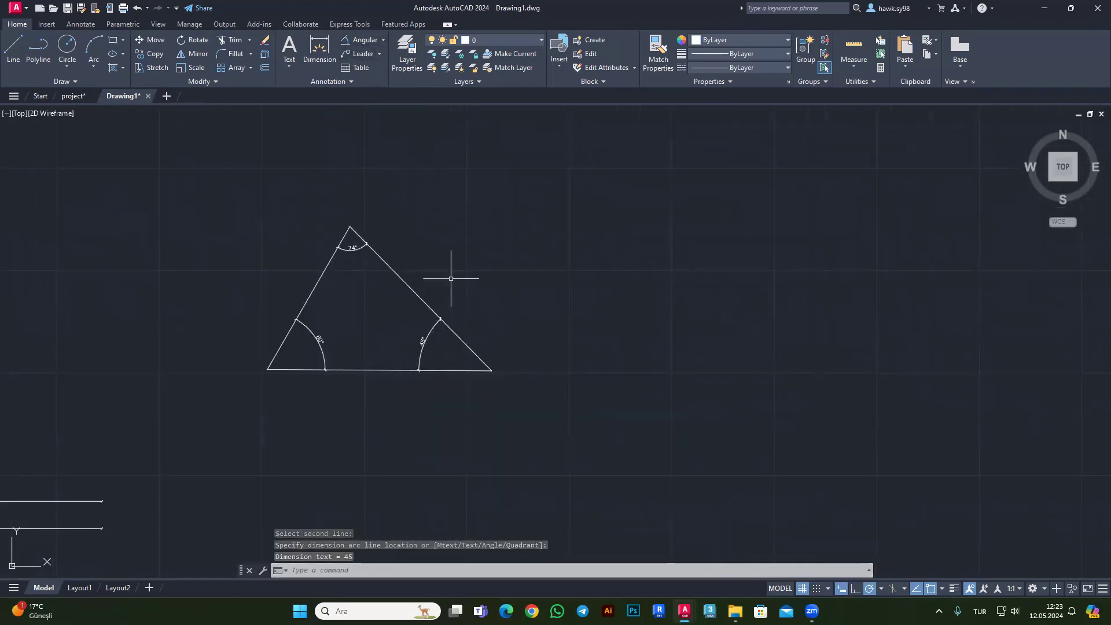
{"action": "scroll", "coordinate": [431, 304], "scroll_direction": "up", "scroll_amount": 3}
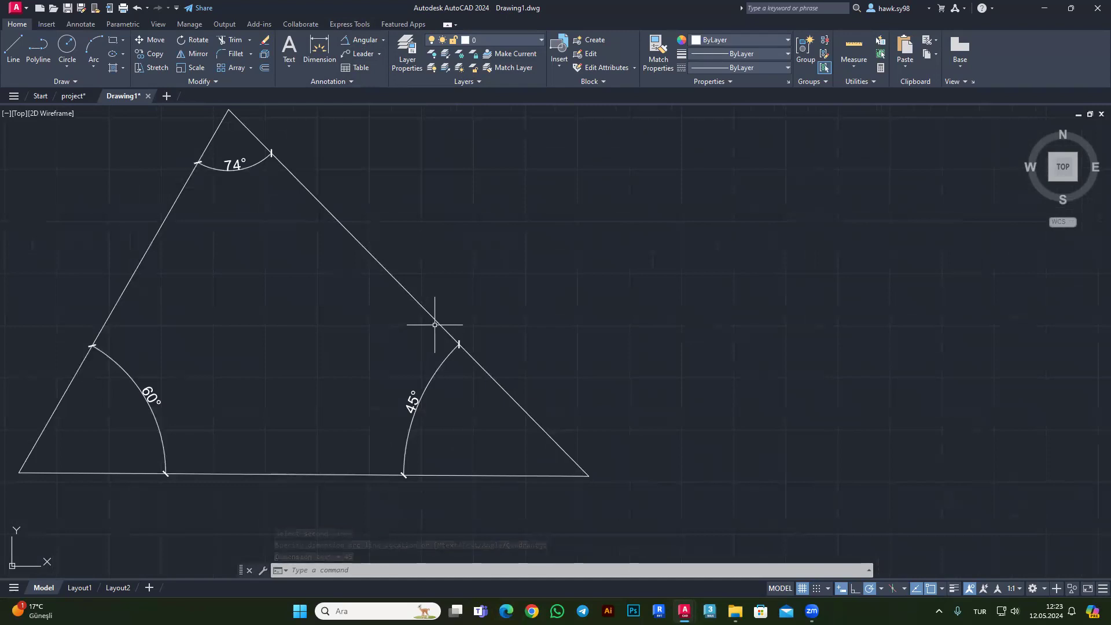
{"action": "key", "text": "Return"}
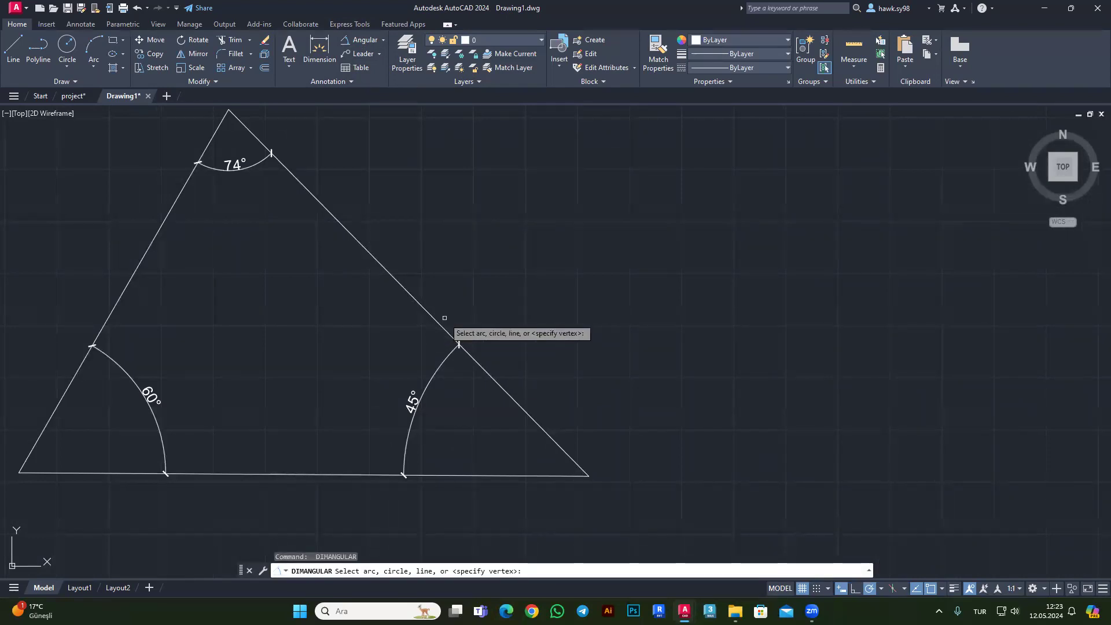
{"action": "key", "text": "Escape"}
{"action": "scroll", "coordinate": [500, 383], "scroll_direction": "down", "scroll_amount": 5}
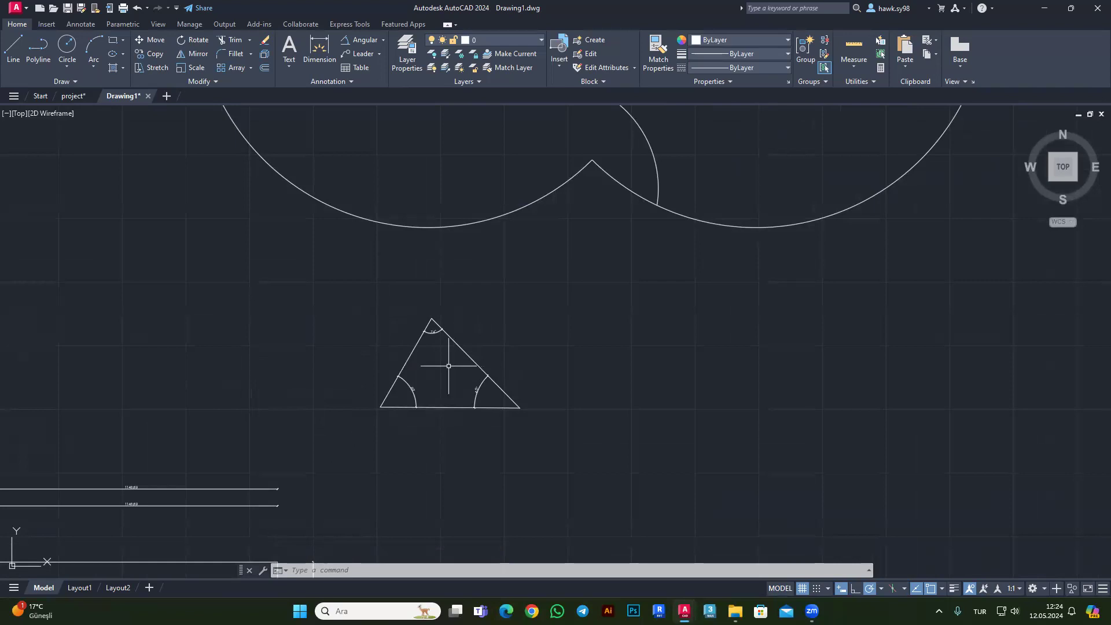
Draw a five-segment zigzag of straight lines ending in a vertical left side.
{"action": "scroll", "coordinate": [445, 351], "scroll_direction": "up", "scroll_amount": 2}
{"action": "key", "text": "Escape"}
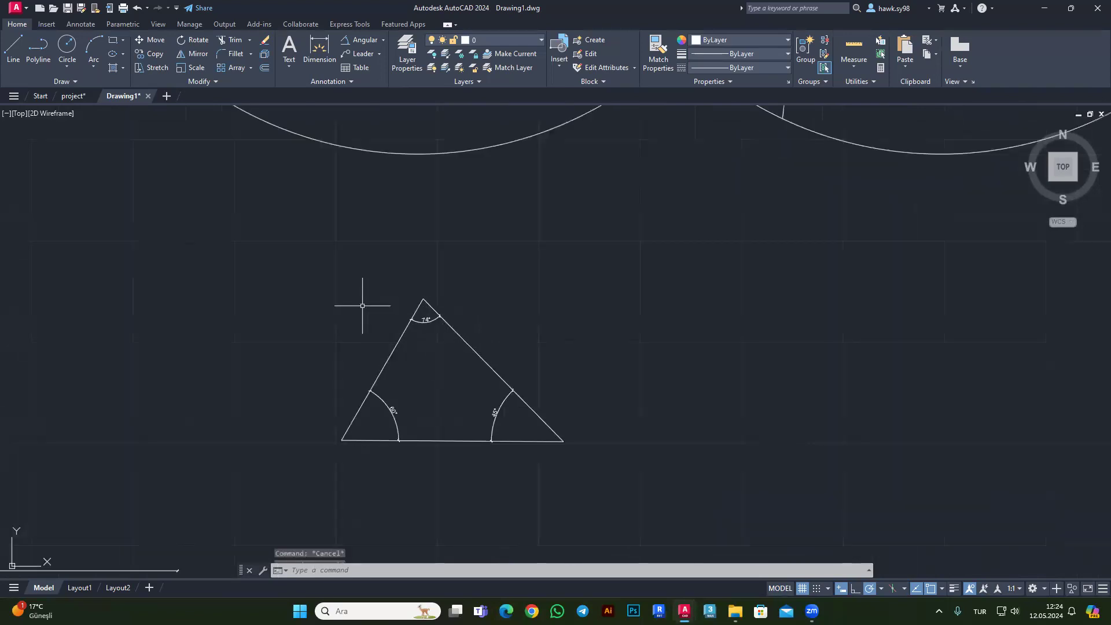
{"action": "key", "text": "Escape"}
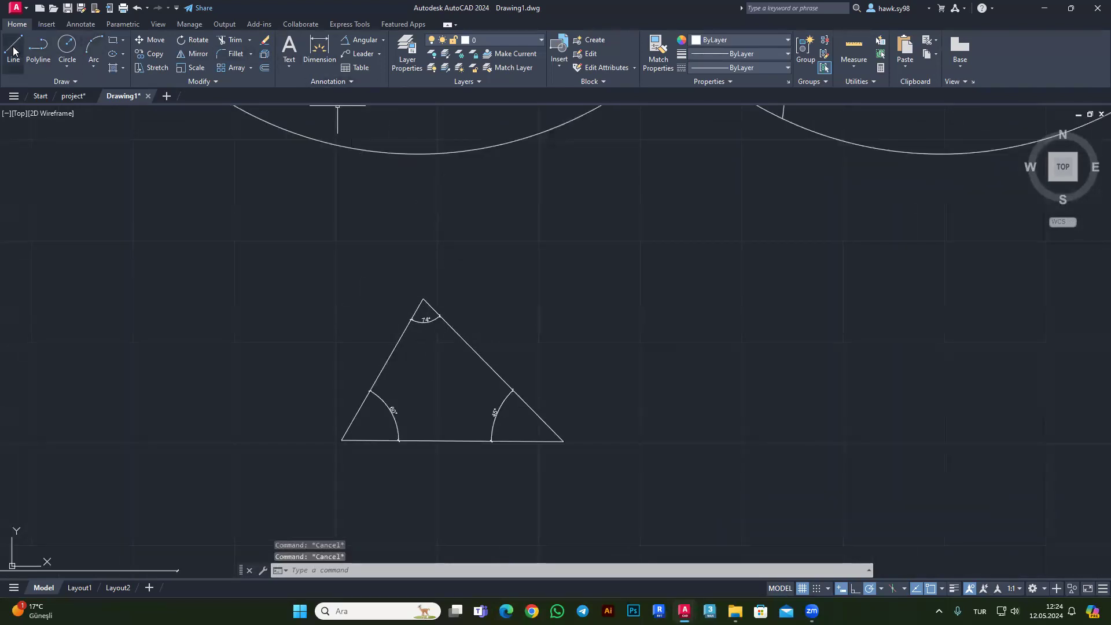
{"action": "left_click", "coordinate": [13, 46]}
{"action": "left_click", "coordinate": [190, 255]}
{"action": "left_click", "coordinate": [309, 227]}
{"action": "left_click", "coordinate": [300, 285]}
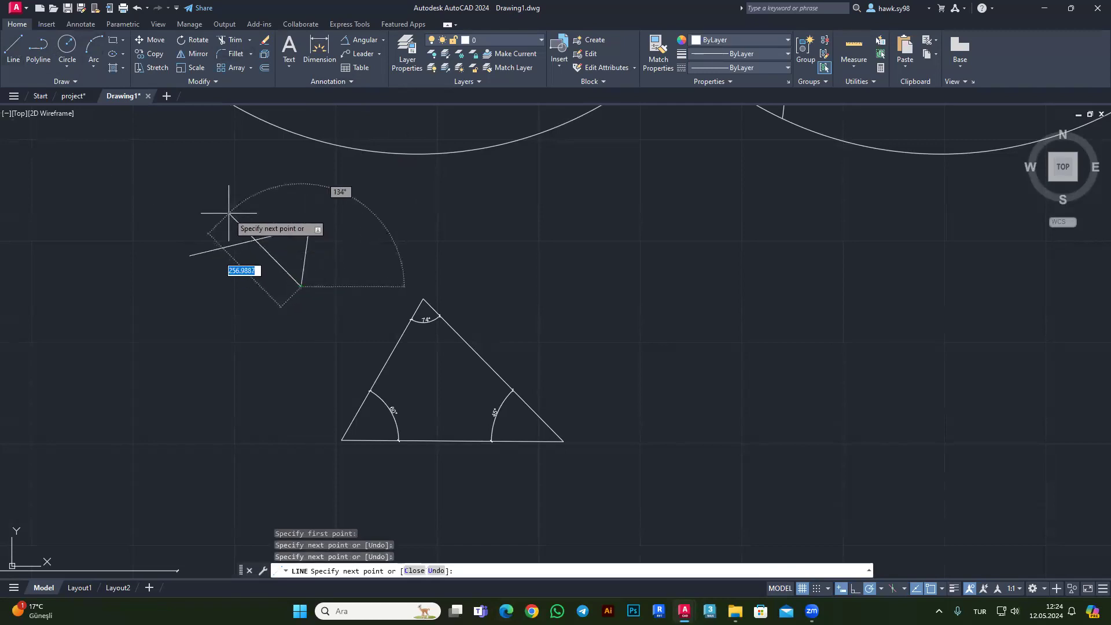
{"action": "left_click", "coordinate": [229, 211]}
{"action": "left_click", "coordinate": [111, 232]}
{"action": "left_click", "coordinate": [111, 341]}
{"action": "key", "text": "Escape"}
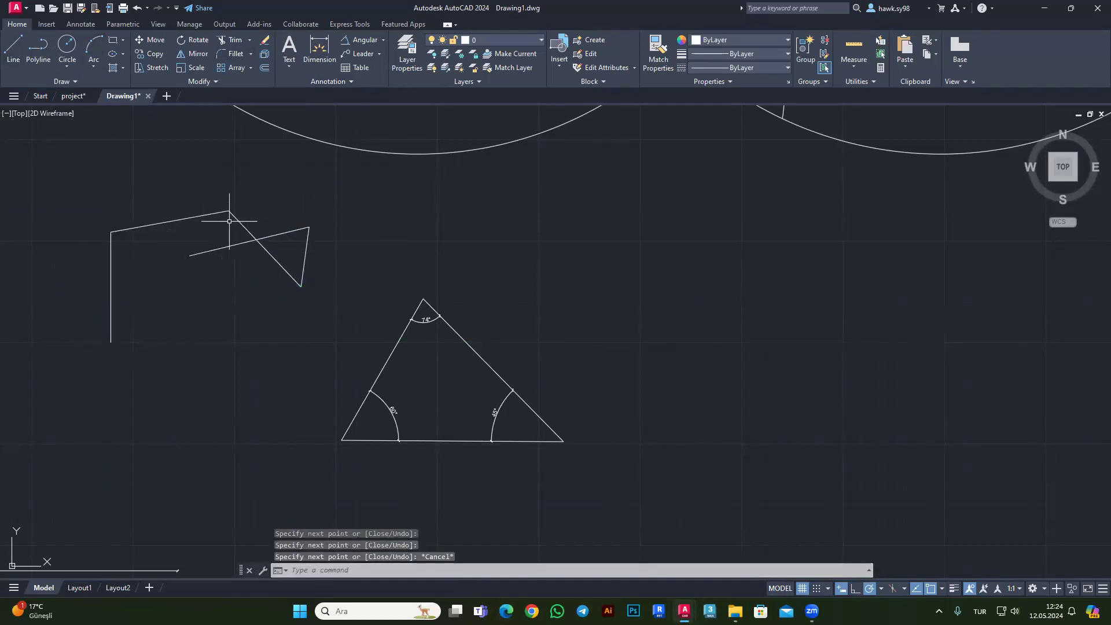
Close the outline with a line from its bottom-left corner back to the starting point.
{"action": "key", "text": "Return"}
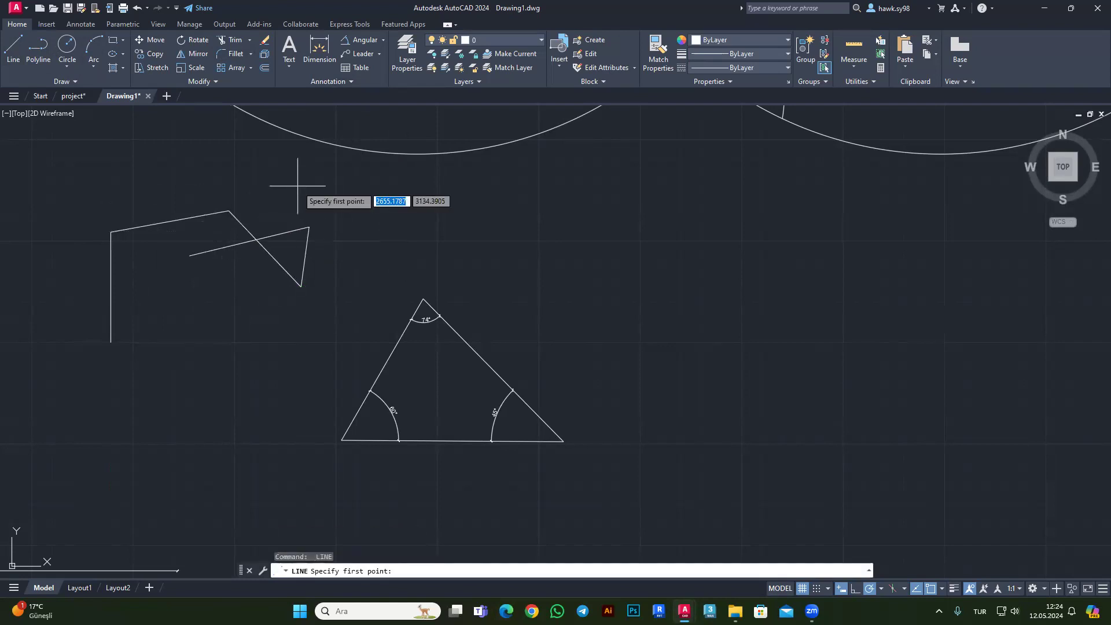
{"action": "left_click", "coordinate": [111, 341]}
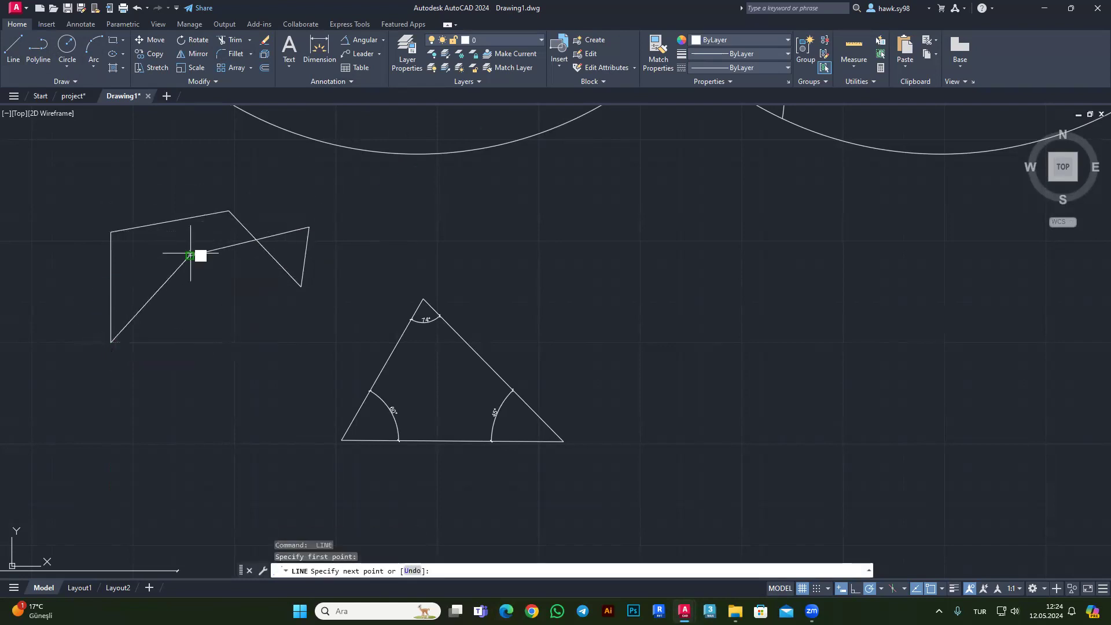
{"action": "left_click", "coordinate": [189, 255]}
{"action": "key", "text": "Escape"}
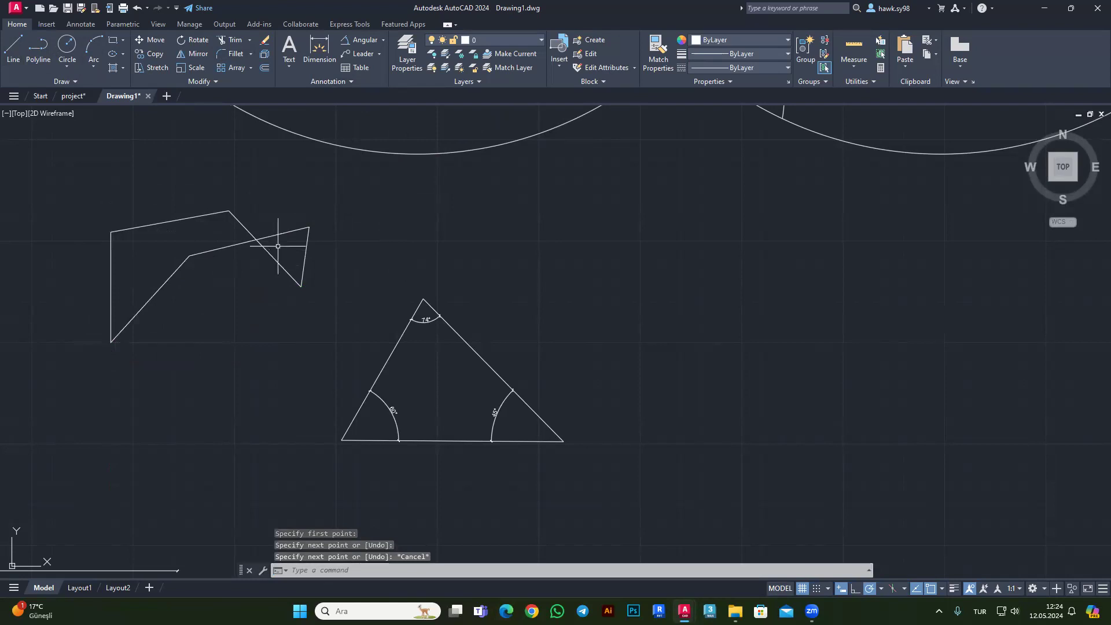
{"action": "key", "text": "Escape"}
Copy the outline's bent two-line corner to the right.
{"action": "left_click", "coordinate": [346, 214]}
{"action": "left_click", "coordinate": [306, 229]}
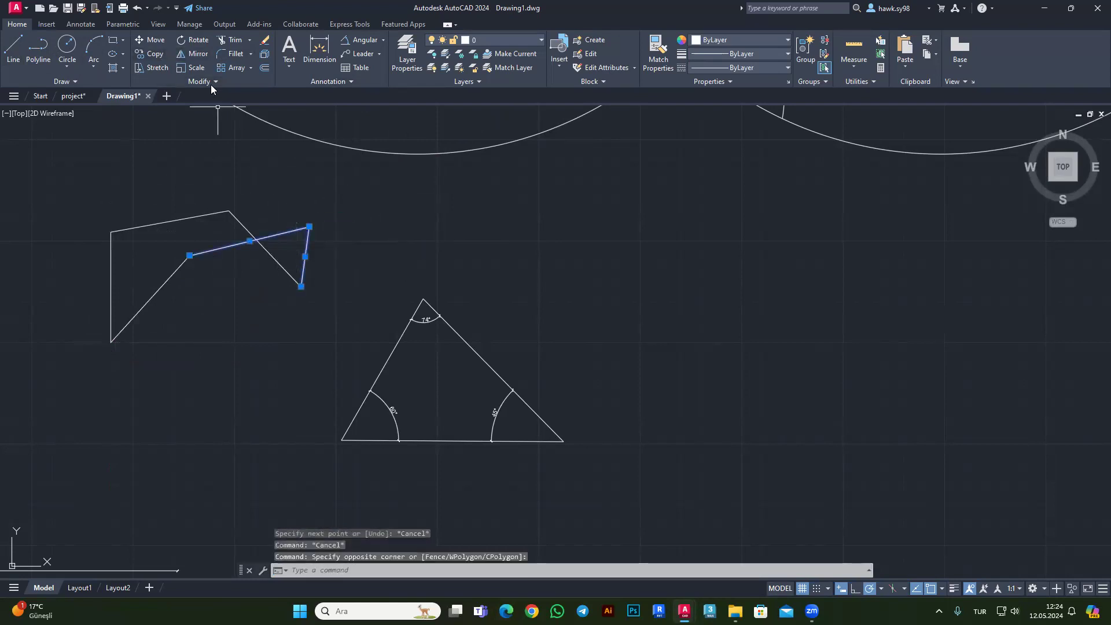
{"action": "left_click", "coordinate": [150, 53]}
{"action": "left_click", "coordinate": [306, 257]}
{"action": "left_click", "coordinate": [573, 257]}
{"action": "key", "text": "Escape"}
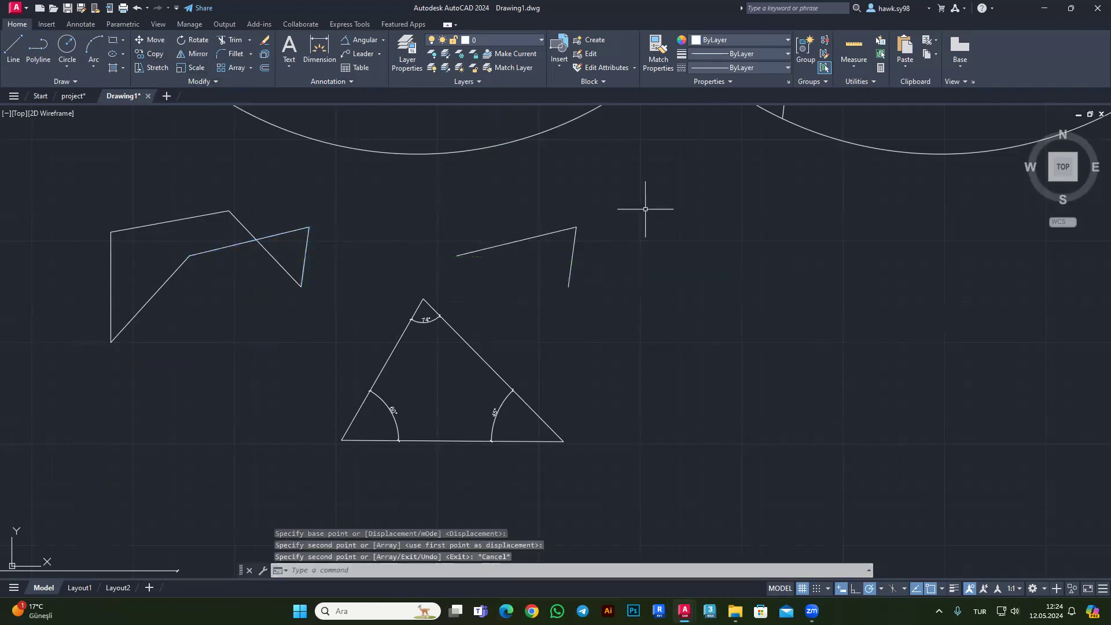
Copy that copied corner again, placing a second one further right.
{"action": "key", "text": "Return"}
{"action": "left_click", "coordinate": [619, 192]}
{"action": "left_click", "coordinate": [484, 272]}
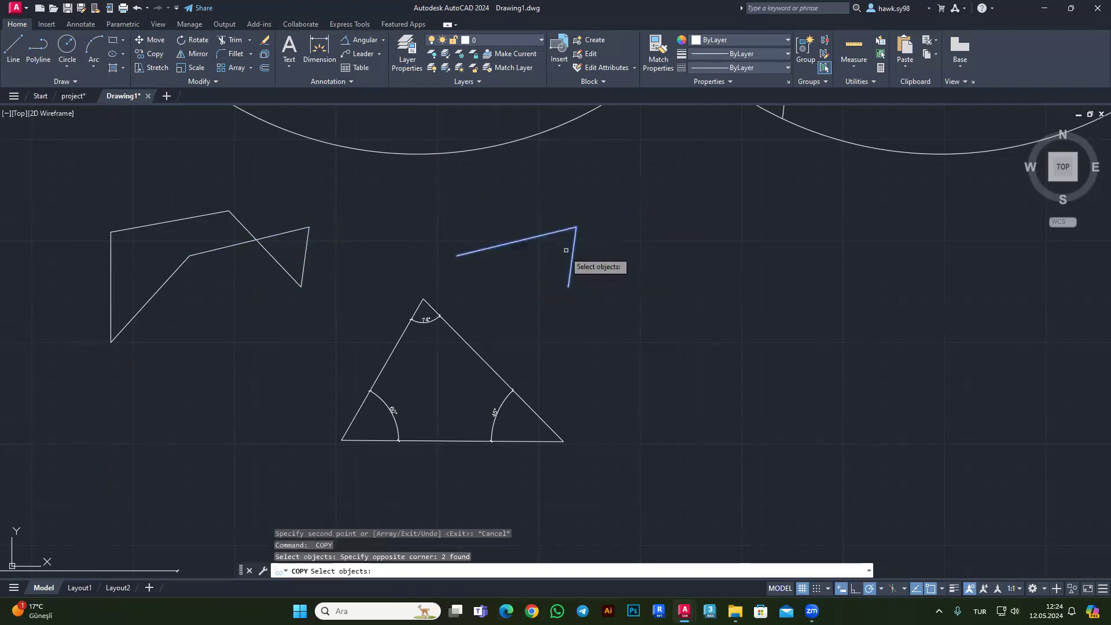
{"action": "key", "text": "Return"}
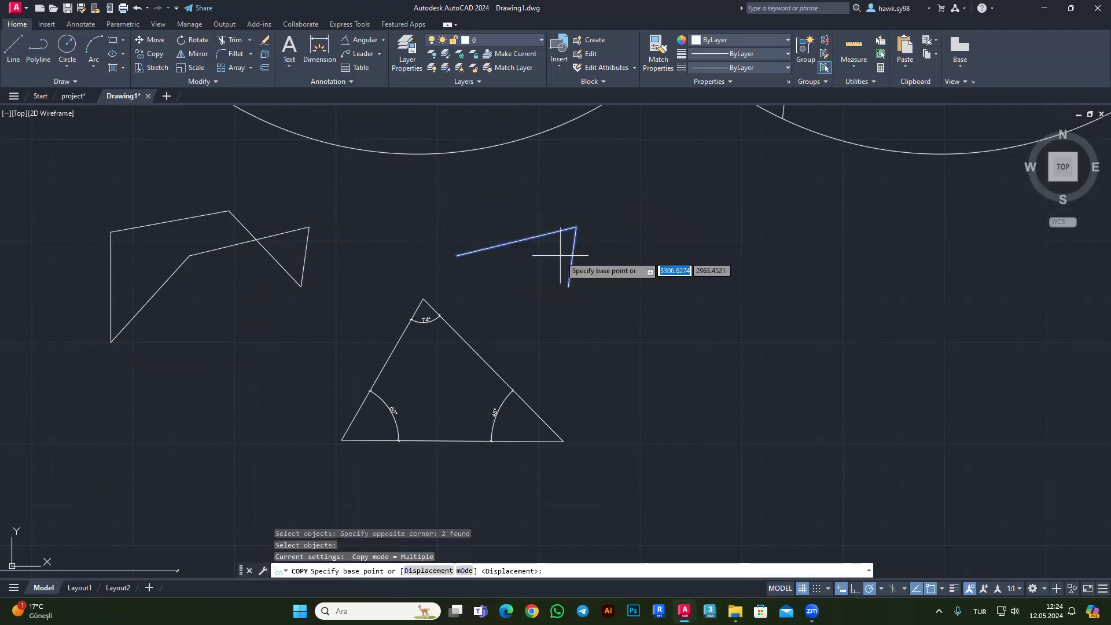
{"action": "left_click", "coordinate": [576, 227]}
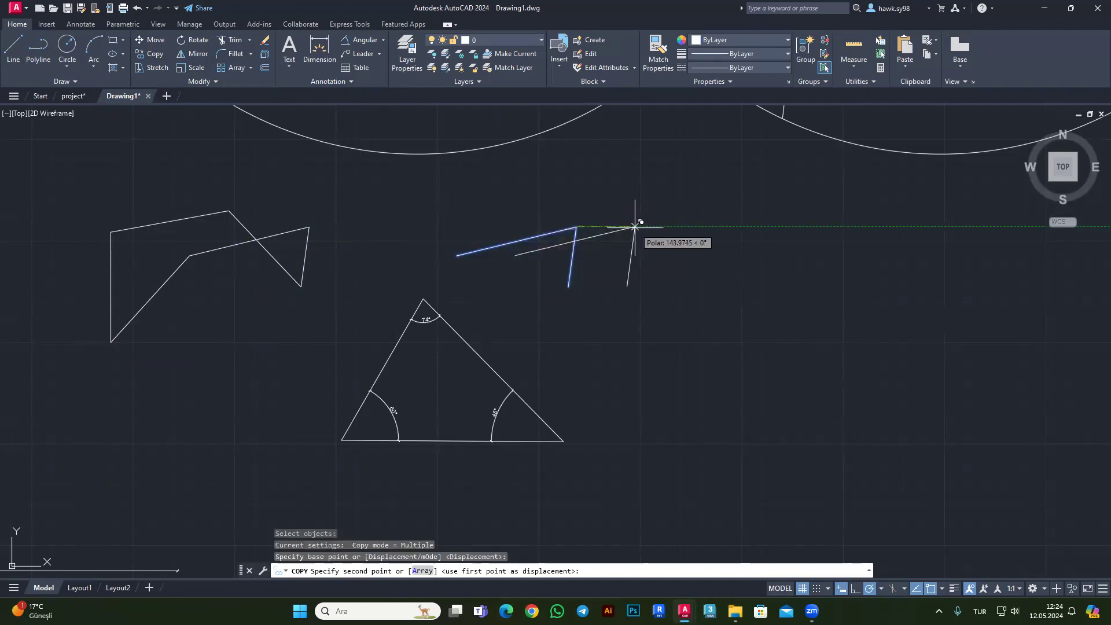
{"action": "left_click", "coordinate": [793, 226]}
{"action": "key", "text": "Escape"}
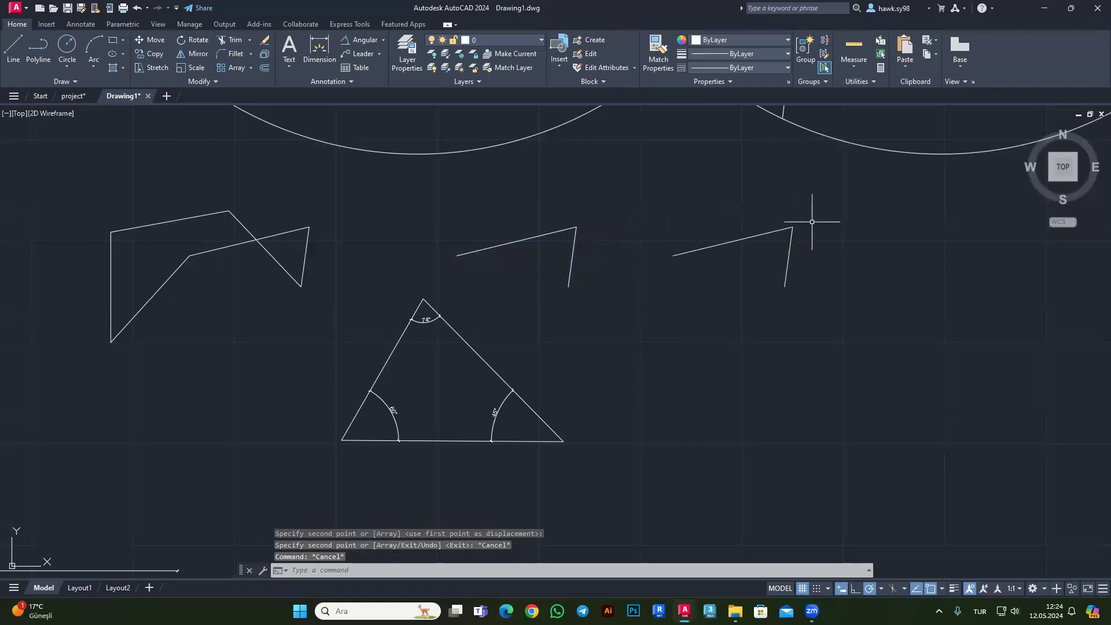
{"action": "key", "text": "Escape"}
{"action": "key", "text": "Escape"}
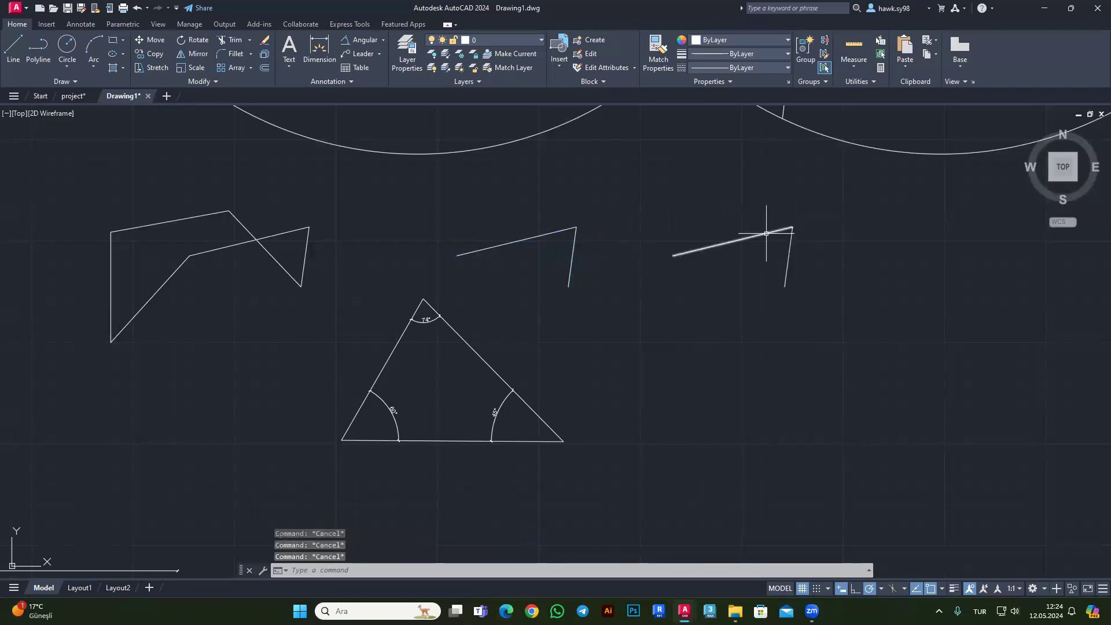
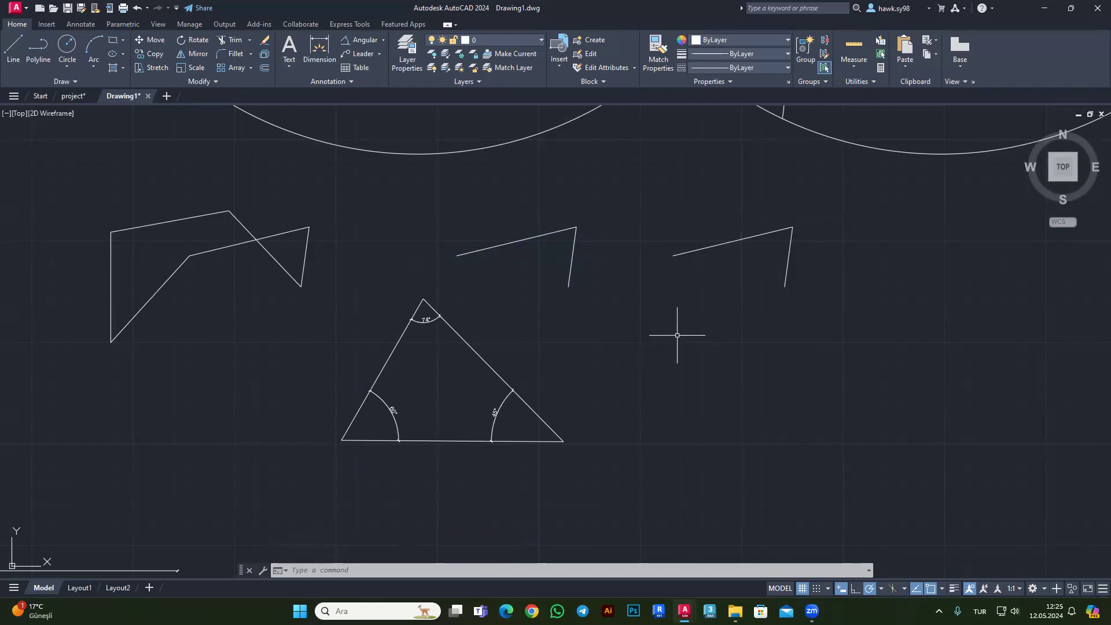
Select the right polyline, then add the middle polyline, and clear the selection.
{"action": "left_click", "coordinate": [719, 245]}
{"action": "left_click", "coordinate": [764, 251]}
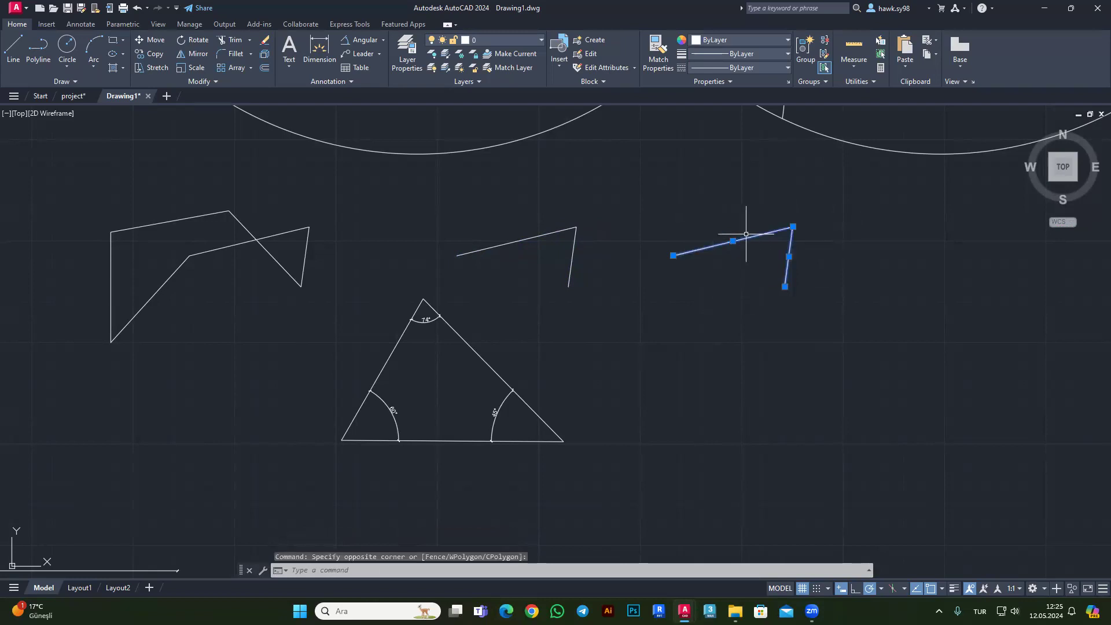
{"action": "left_click", "coordinate": [768, 208]}
{"action": "left_click", "coordinate": [660, 290], "text": "shift"}
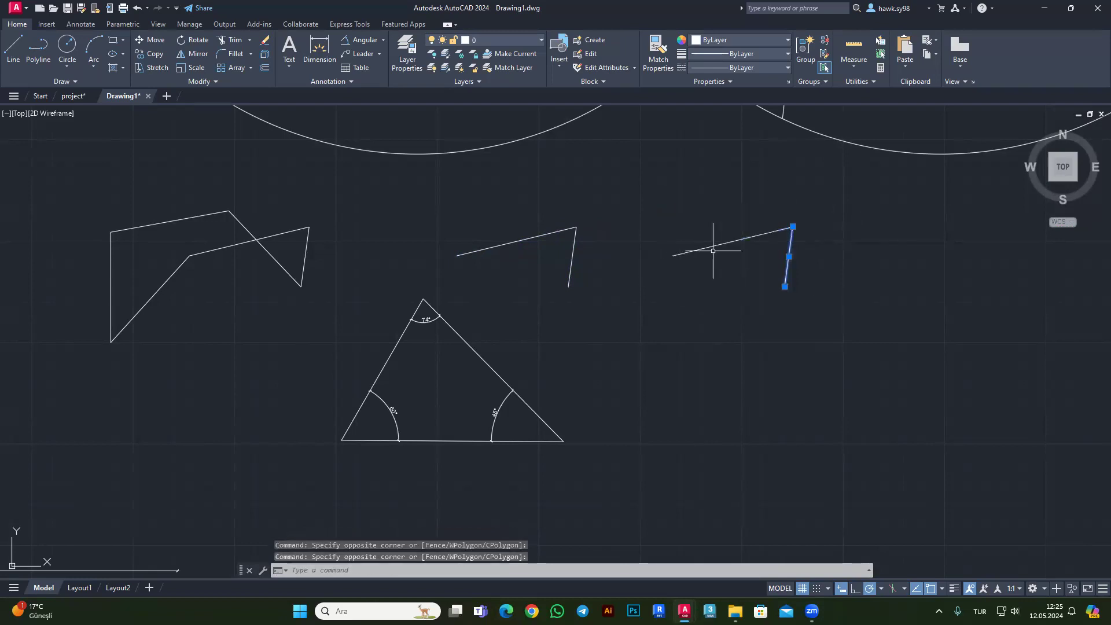
{"action": "key", "text": "Escape"}
{"action": "left_click", "coordinate": [829, 188]}
{"action": "left_click", "coordinate": [677, 321]}
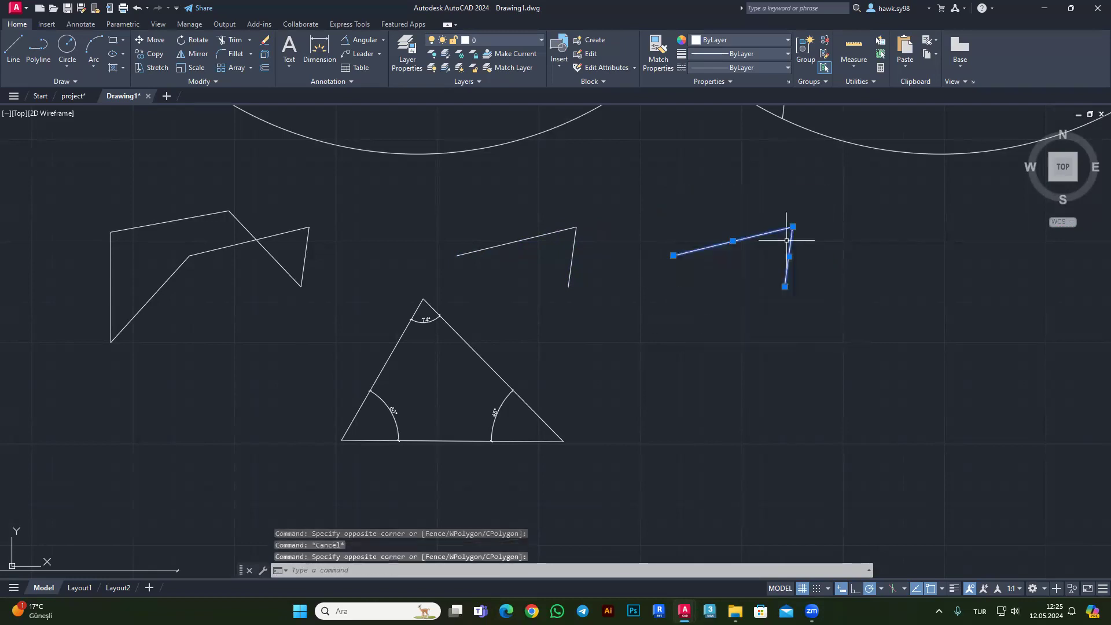
{"action": "left_click", "coordinate": [748, 186]}
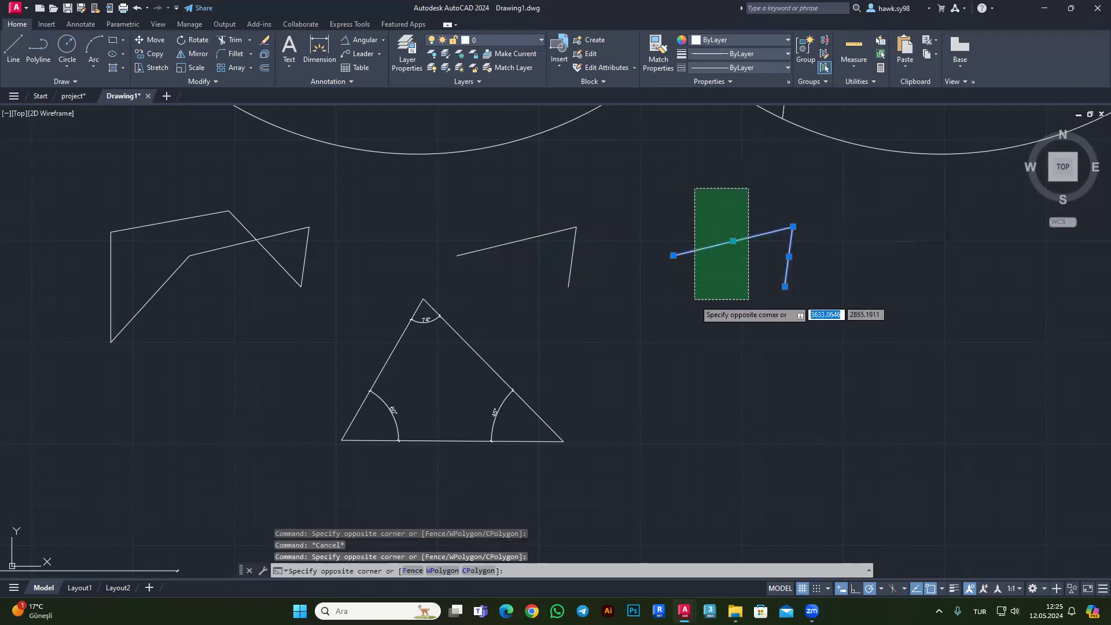
{"action": "left_click", "coordinate": [694, 297], "text": "shift"}
{"action": "left_click", "coordinate": [813, 201]}
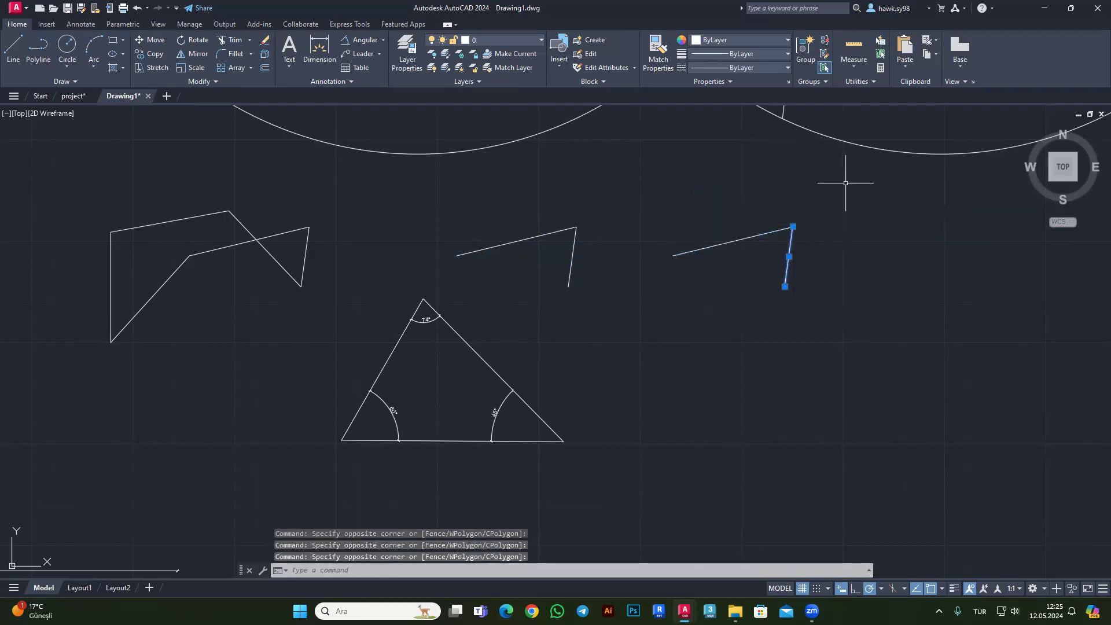
{"action": "left_click", "coordinate": [818, 198]}
{"action": "left_click", "coordinate": [692, 329]}
{"action": "left_click_drag", "start_coordinate": [665, 188], "coordinate": [455, 322]}
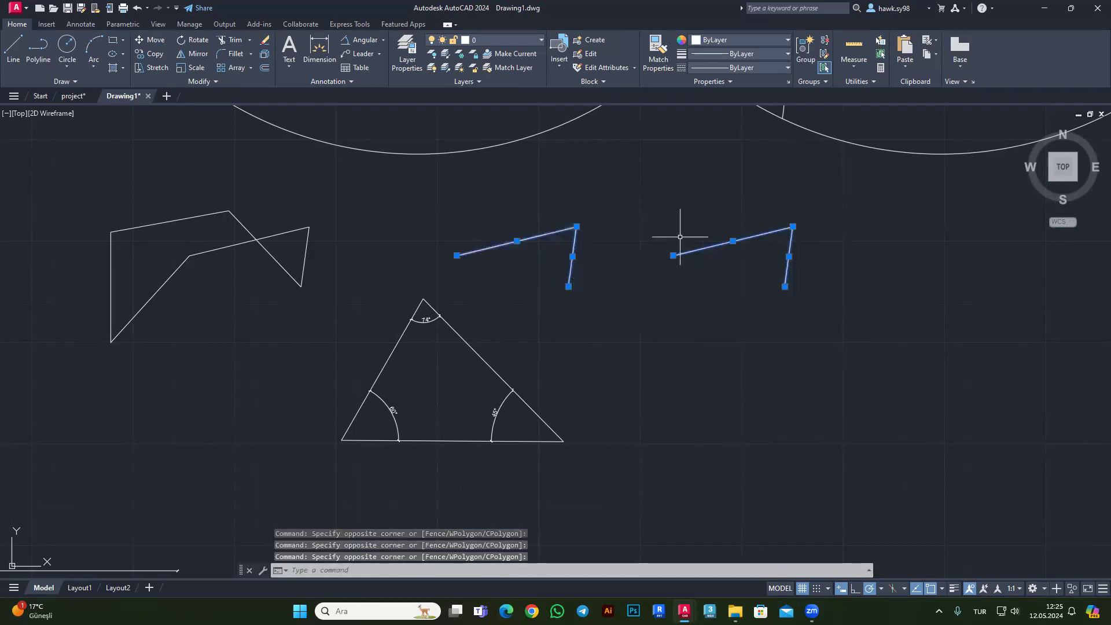
{"action": "key", "text": "Escape"}
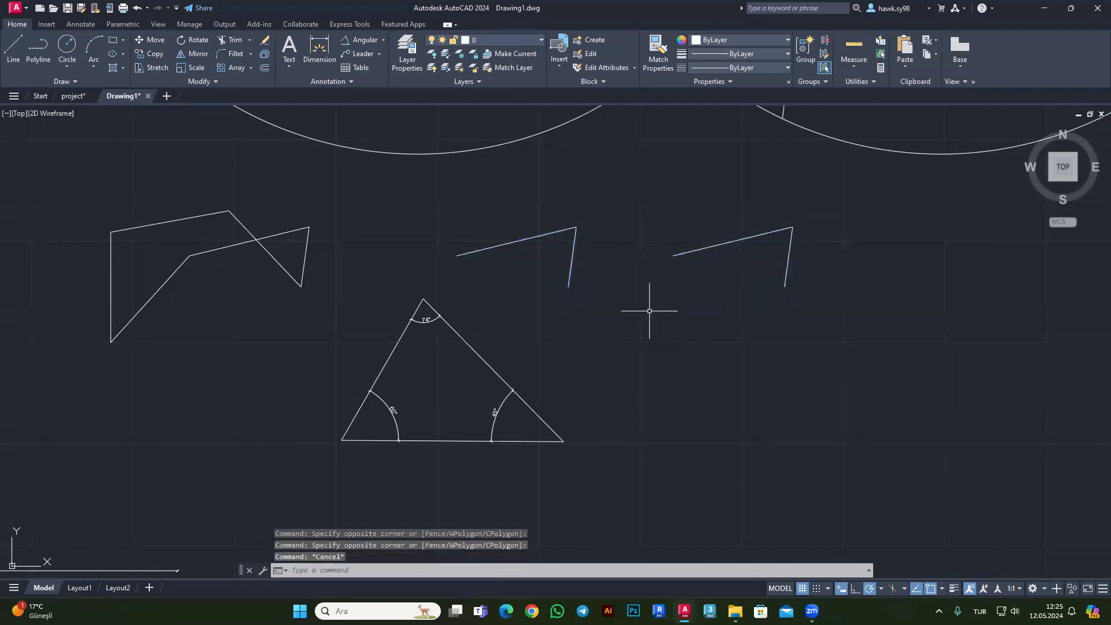
Select the right and middle polylines plus the triangle and its angle dimensions, then clear everything.
{"action": "left_click", "coordinate": [833, 200]}
{"action": "left_click", "coordinate": [574, 341]}
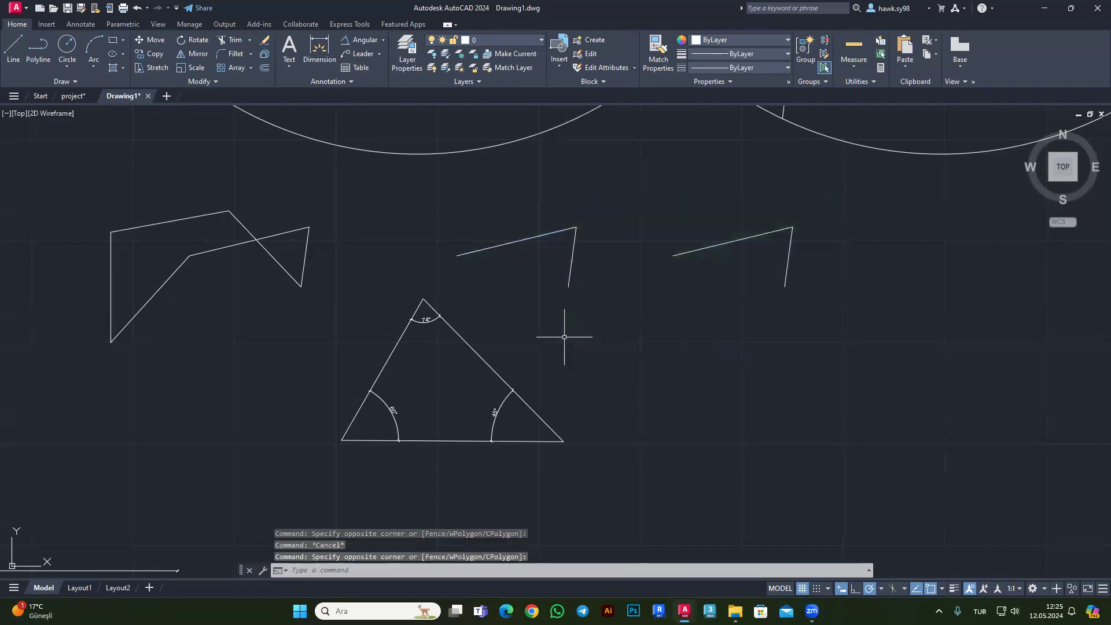
{"action": "left_click", "coordinate": [848, 209]}
{"action": "left_click", "coordinate": [671, 298]}
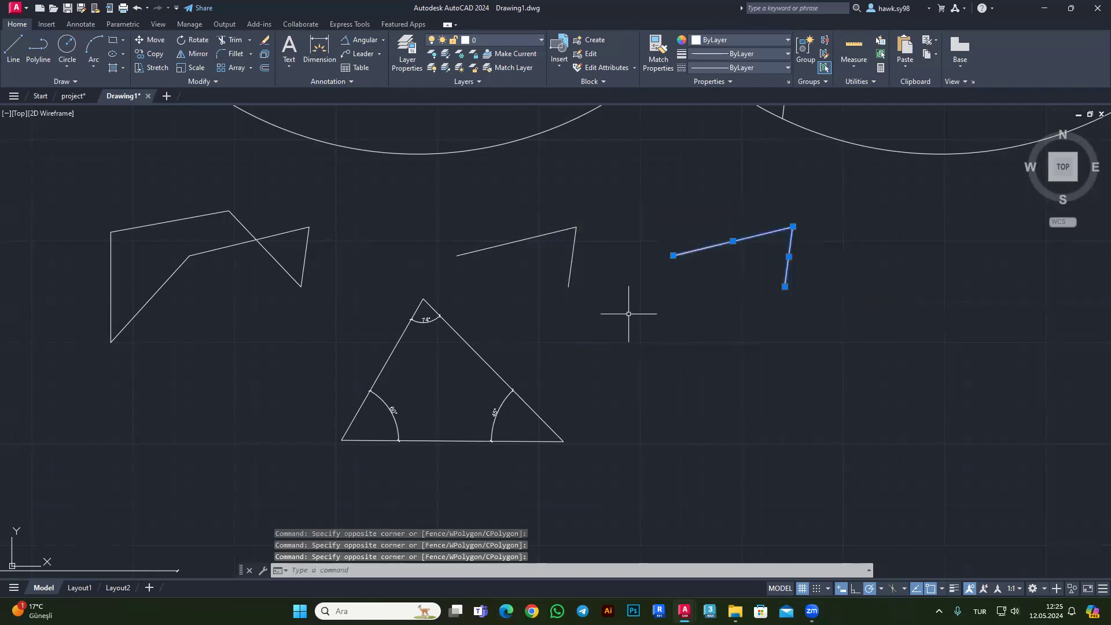
{"action": "key", "text": "Escape"}
{"action": "key", "text": "Escape"}
{"action": "key", "text": "Escape"}
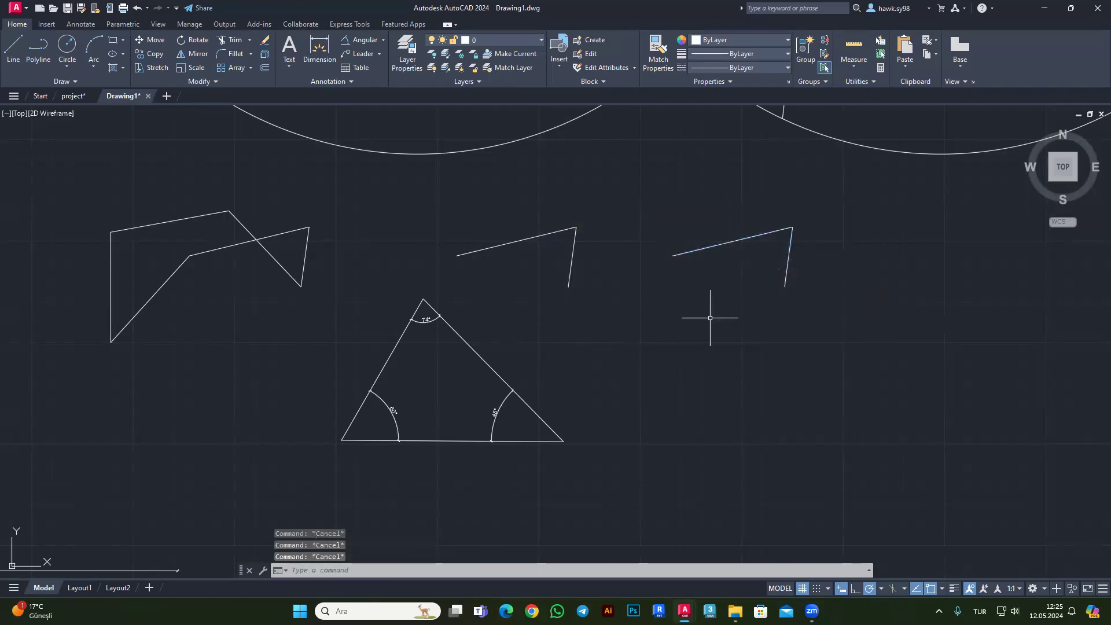
{"action": "left_click", "coordinate": [854, 191]}
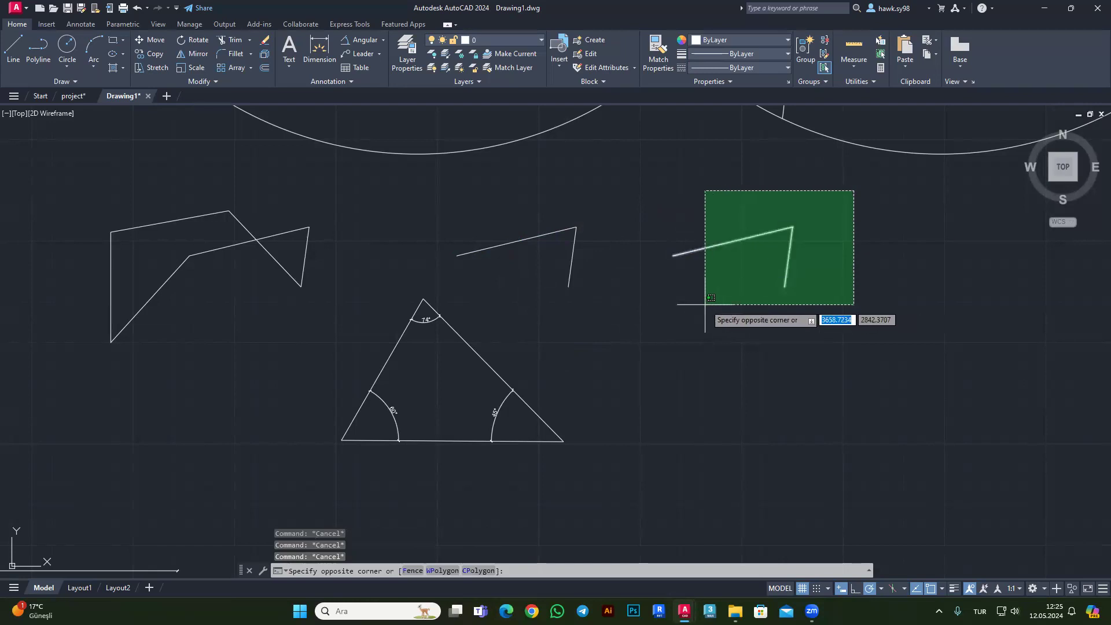
{"action": "left_click", "coordinate": [637, 333]}
{"action": "left_click", "coordinate": [627, 191]}
{"action": "left_click", "coordinate": [502, 258]}
{"action": "left_click", "coordinate": [492, 303]}
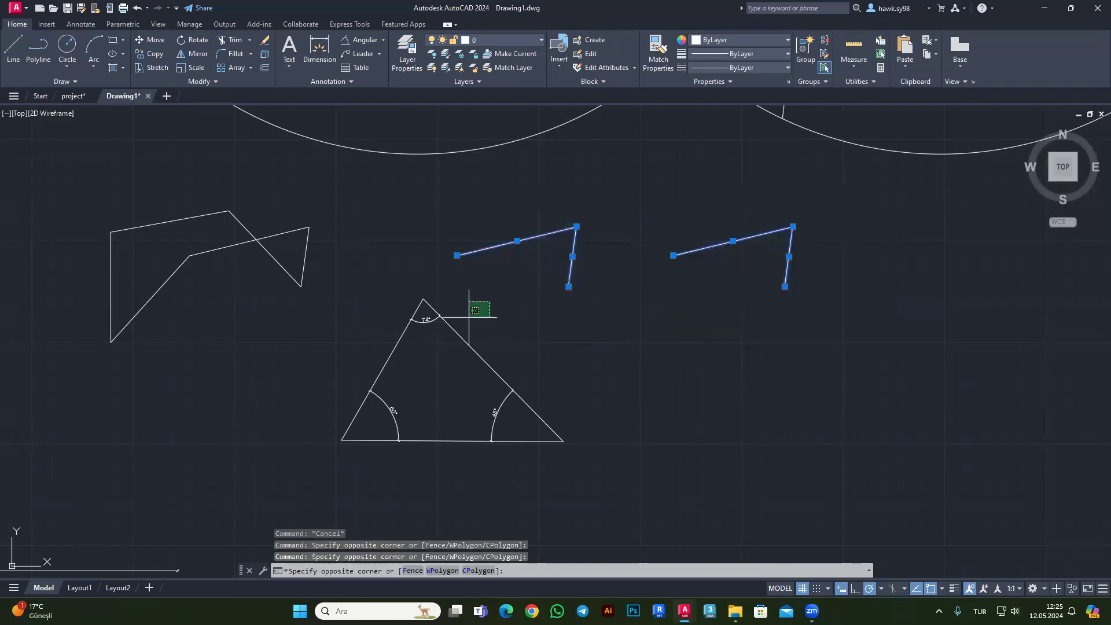
{"action": "left_click", "coordinate": [431, 324]}
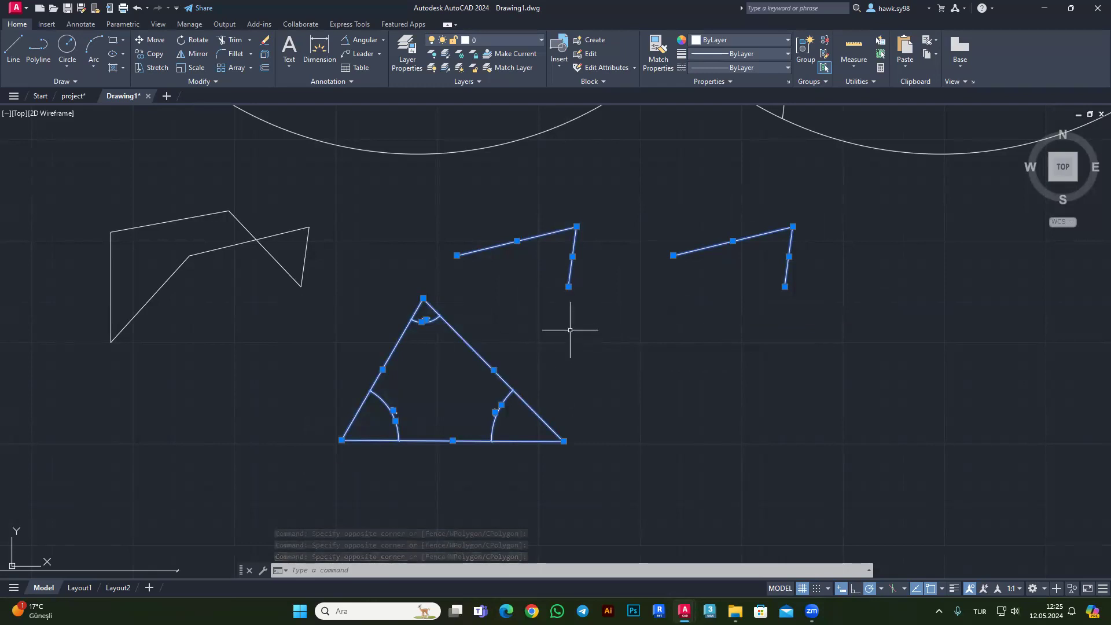
{"action": "key", "text": "Escape"}
{"action": "key", "text": "Escape"}
{"action": "key", "text": "Escape"}
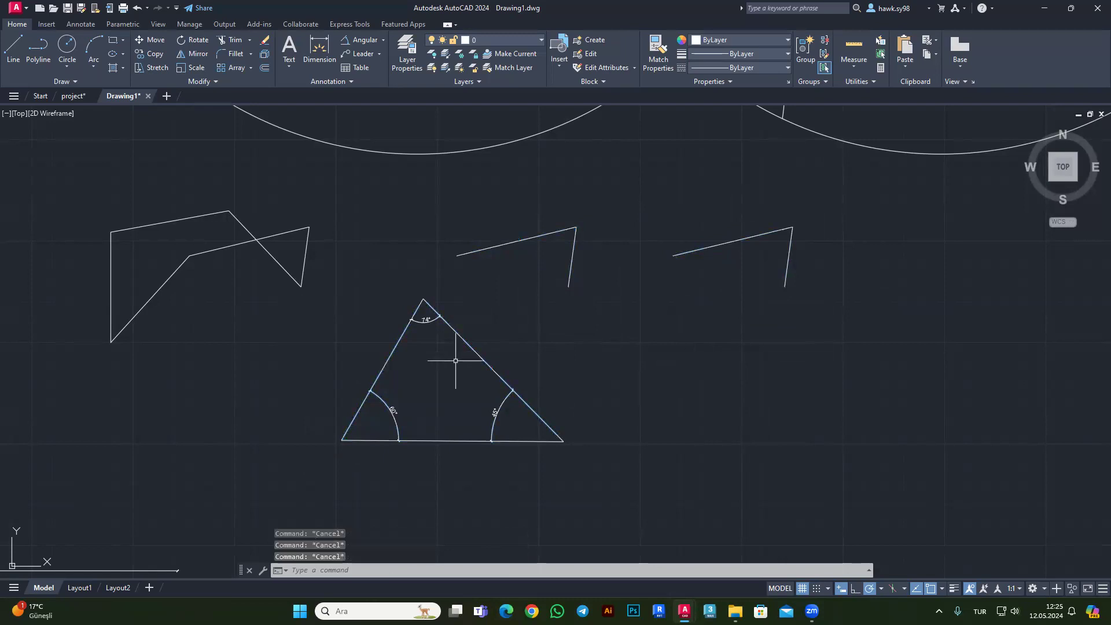
Select both polylines, remove the long diagonals, and cancel the leftover selection.
{"action": "left_click", "coordinate": [832, 212]}
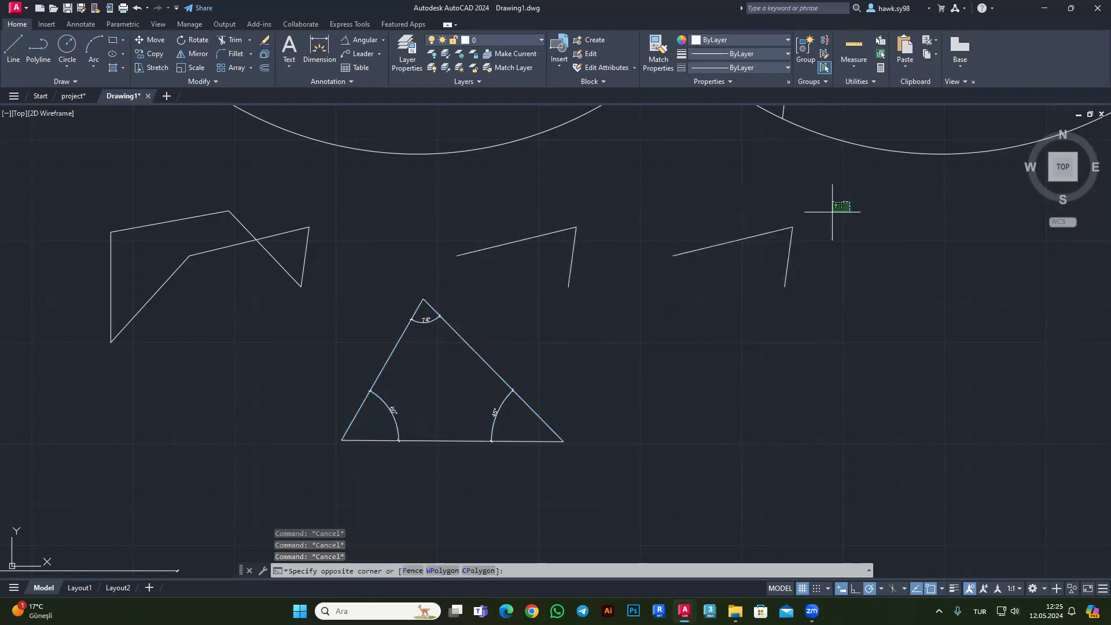
{"action": "left_click", "coordinate": [547, 292]}
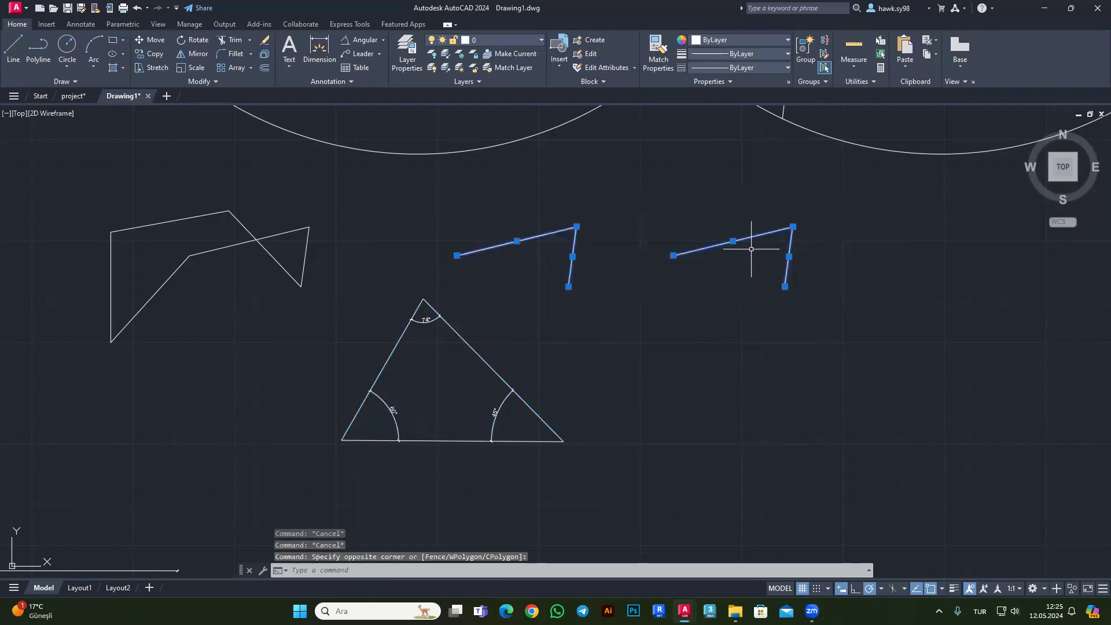
{"action": "left_click", "coordinate": [726, 209], "text": "shift"}
{"action": "left_click", "coordinate": [639, 318], "text": "shift"}
{"action": "left_click", "coordinate": [573, 218], "text": "shift"}
{"action": "left_click", "coordinate": [509, 280], "text": "shift"}
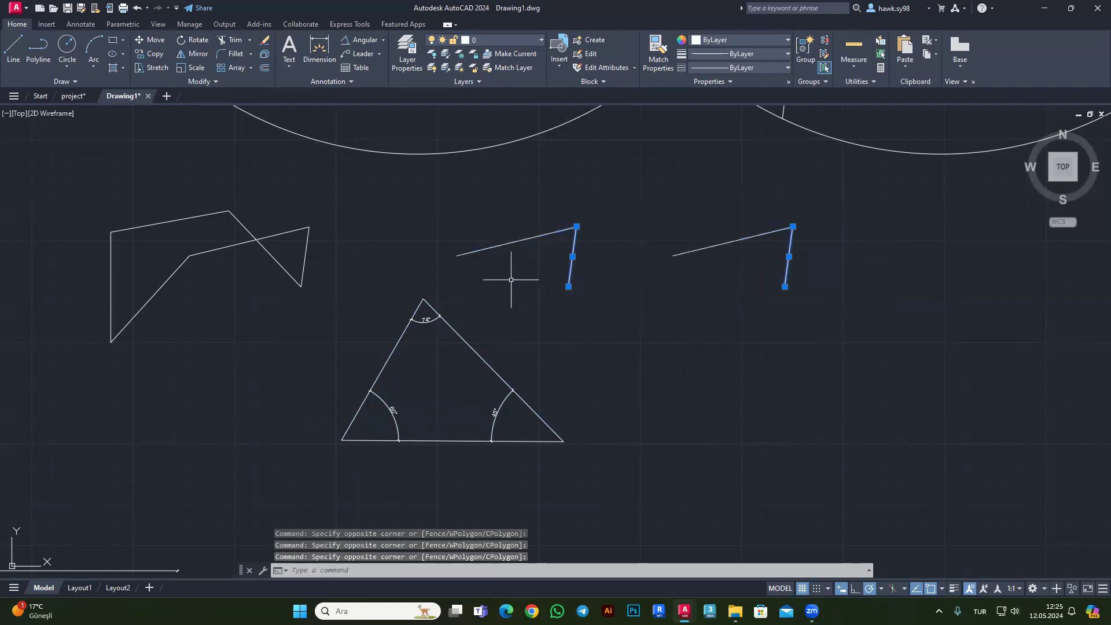
{"action": "key", "text": "Escape"}
{"action": "key", "text": "Escape"}
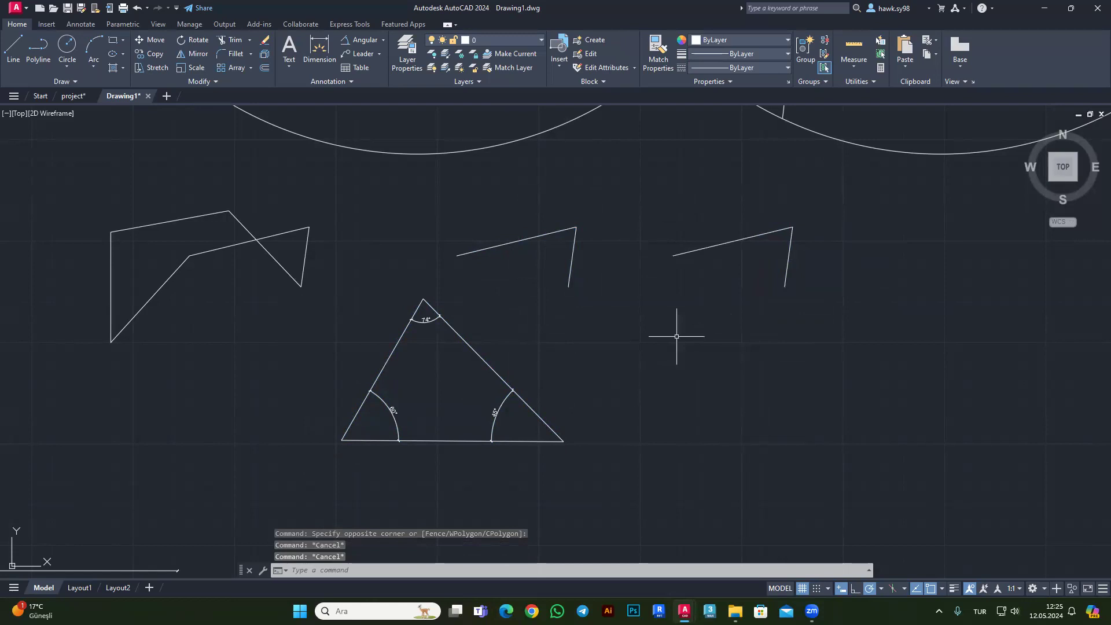
{"action": "left_click", "coordinate": [847, 183]}
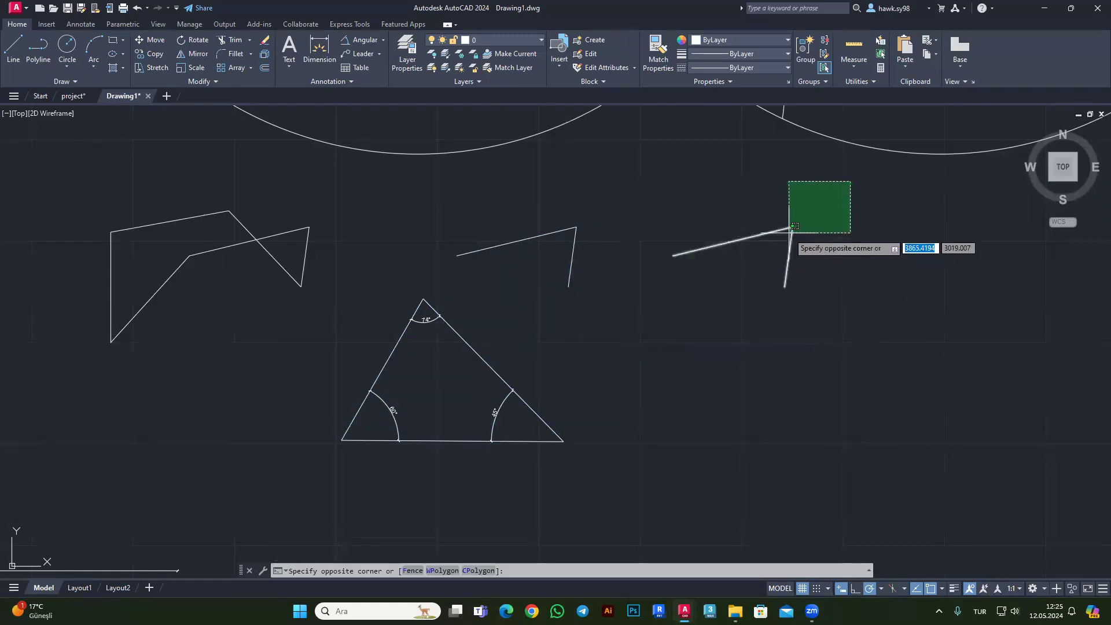
{"action": "scroll", "coordinate": [793, 231], "scroll_direction": "up", "scroll_amount": 4}
{"action": "scroll", "coordinate": [802, 213], "scroll_direction": "up", "scroll_amount": 4}
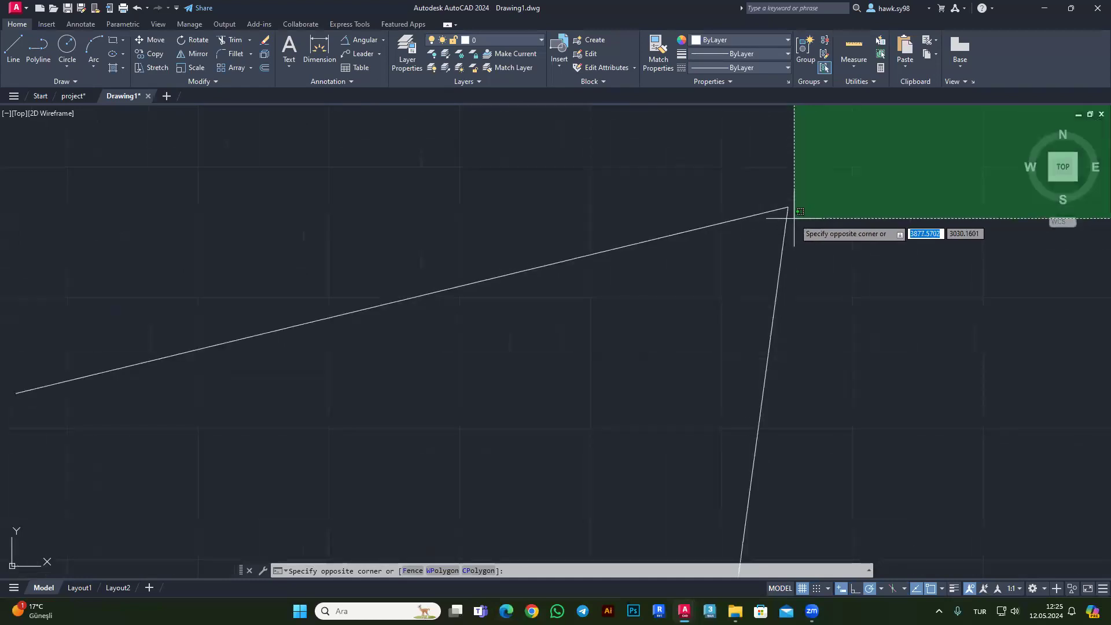
{"action": "left_click", "coordinate": [786, 209]}
{"action": "scroll", "coordinate": [781, 210], "scroll_direction": "down", "scroll_amount": 8}
{"action": "key", "text": "Escape"}
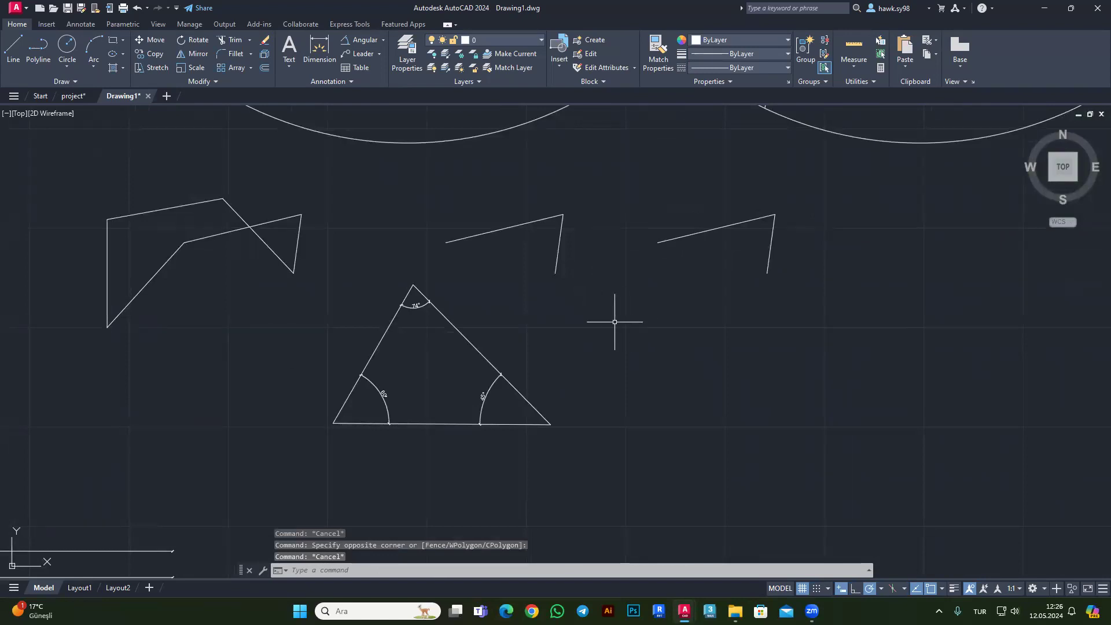
Window-select two lines of the right polyline, then clear it and cancel a further crossing window.
{"action": "left_click", "coordinate": [614, 321]}
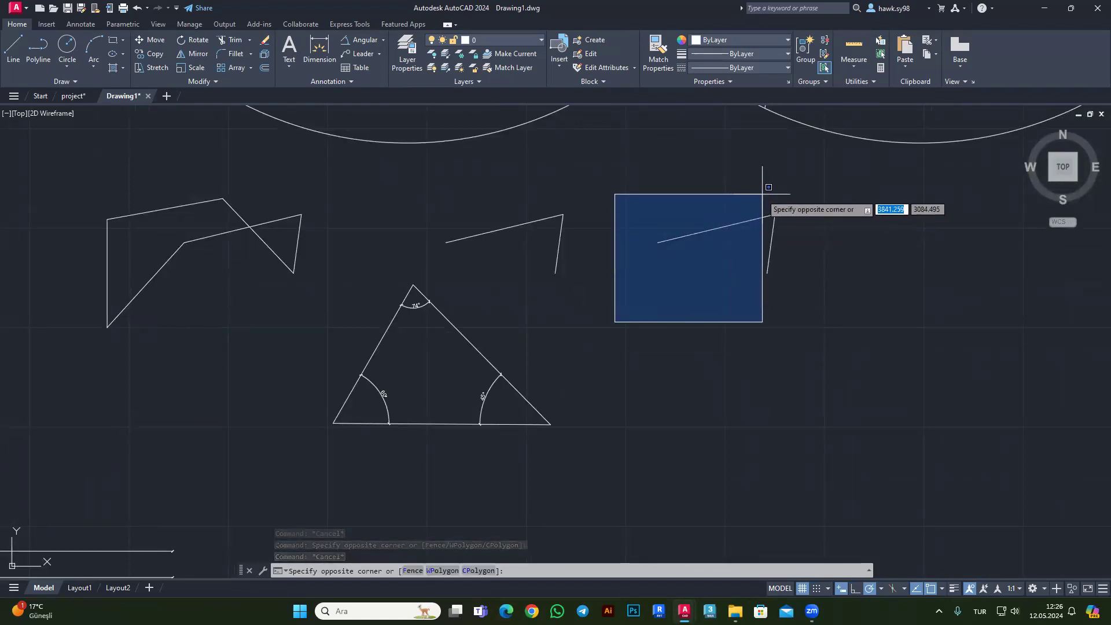
{"action": "scroll", "coordinate": [776, 174], "scroll_direction": "up", "scroll_amount": 3}
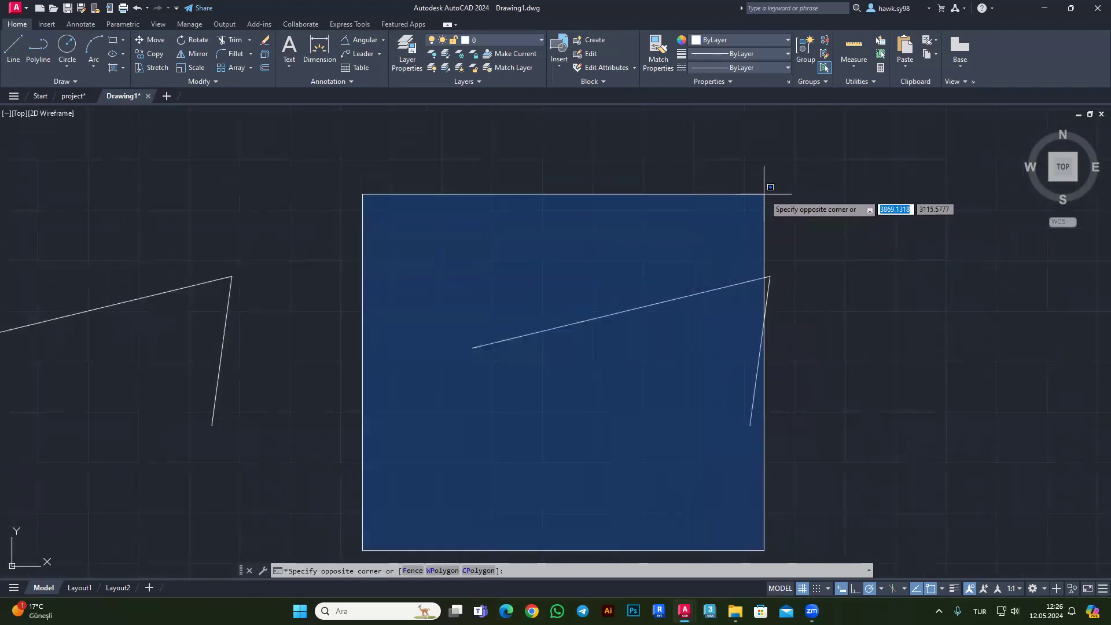
{"action": "left_click", "coordinate": [819, 158]}
{"action": "scroll", "coordinate": [588, 278], "scroll_direction": "down", "scroll_amount": 6}
{"action": "key", "text": "Escape"}
{"action": "key", "text": "Escape"}
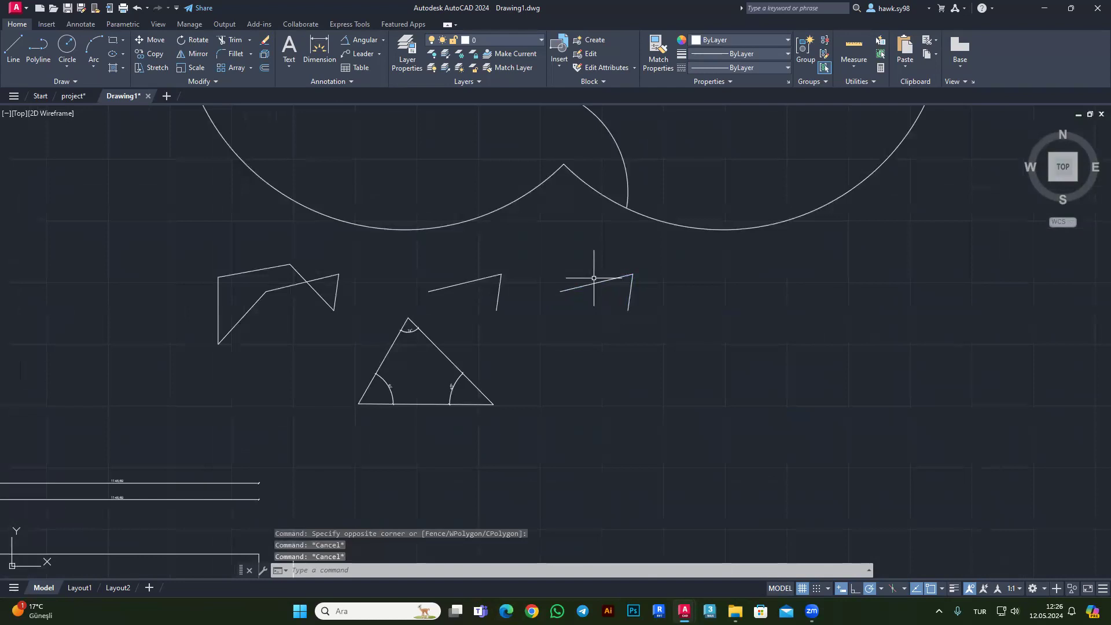
{"action": "scroll", "coordinate": [593, 278], "scroll_direction": "down", "scroll_amount": 5}
{"action": "scroll", "coordinate": [579, 324], "scroll_direction": "down", "scroll_amount": 4}
{"action": "scroll", "coordinate": [585, 290], "scroll_direction": "up", "scroll_amount": 3}
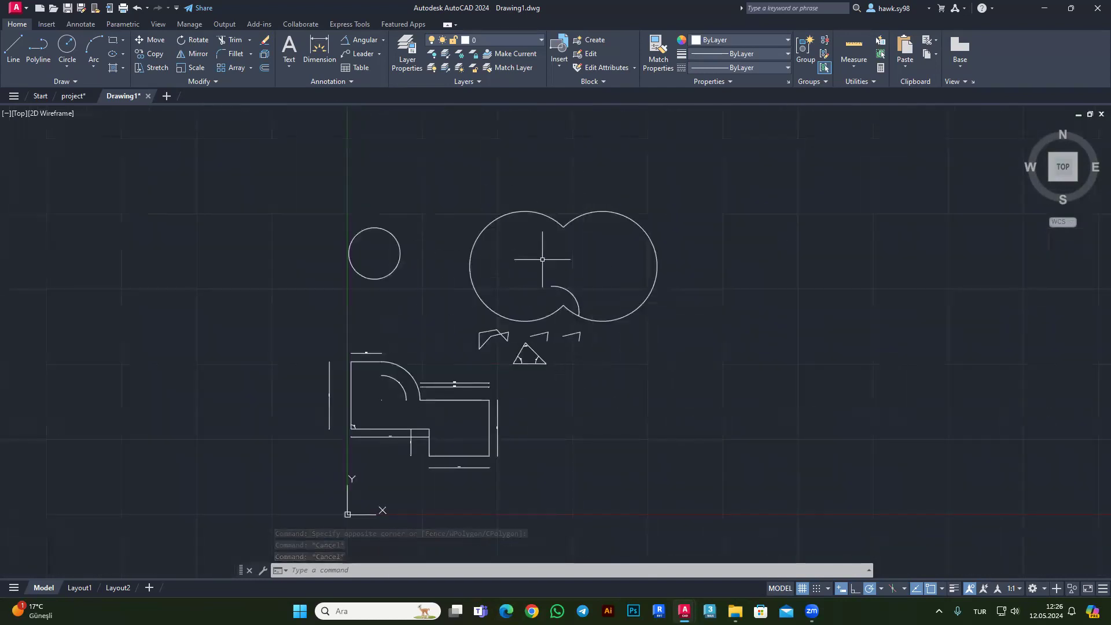
{"action": "scroll", "coordinate": [573, 350], "scroll_direction": "up", "scroll_amount": 2}
{"action": "scroll", "coordinate": [593, 324], "scroll_direction": "up", "scroll_amount": 2}
{"action": "scroll", "coordinate": [608, 291], "scroll_direction": "up", "scroll_amount": 2}
{"action": "left_click", "coordinate": [617, 289]}
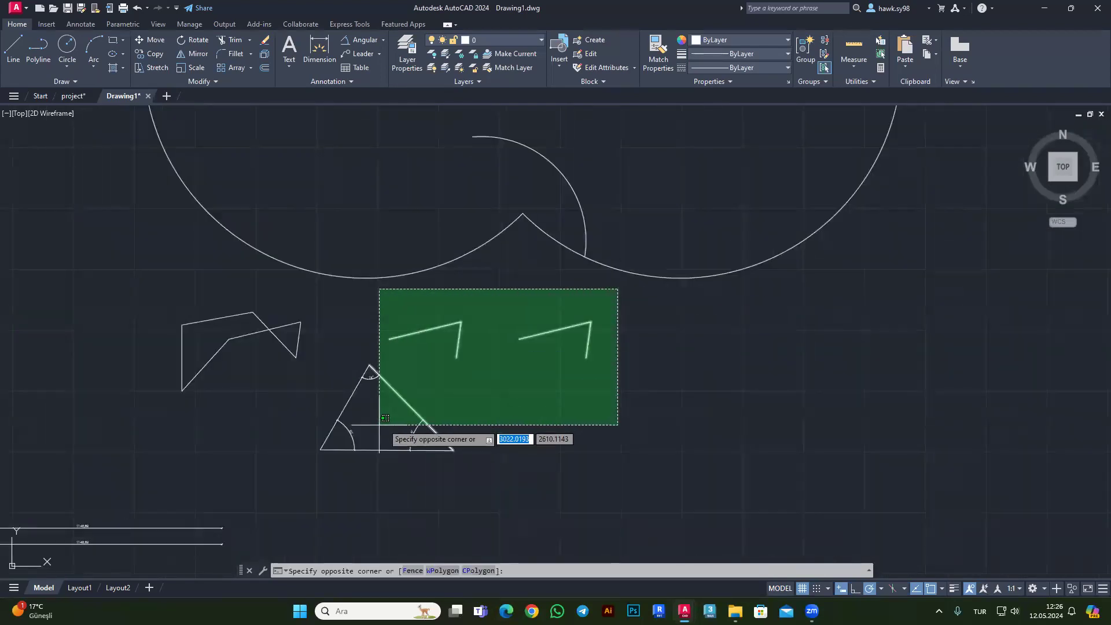
{"action": "key", "text": "Escape"}
Lasso the polylines, triangle and small shapes, then clear the selection so nothing remains picked.
{"action": "mouse_move", "coordinate": [641, 312]}
{"action": "left_mouse_down"}
{"action": "mouse_move", "coordinate": [619, 299]}
{"action": "mouse_move", "coordinate": [299, 299]}
{"action": "mouse_move", "coordinate": [186, 280]}
{"action": "mouse_move", "coordinate": [142, 297]}
{"action": "mouse_move", "coordinate": [141, 390]}
{"action": "mouse_move", "coordinate": [201, 443]}
{"action": "mouse_move", "coordinate": [359, 496]}
{"action": "mouse_move", "coordinate": [508, 434]}
{"action": "mouse_move", "coordinate": [603, 376]}
{"action": "left_mouse_up"}
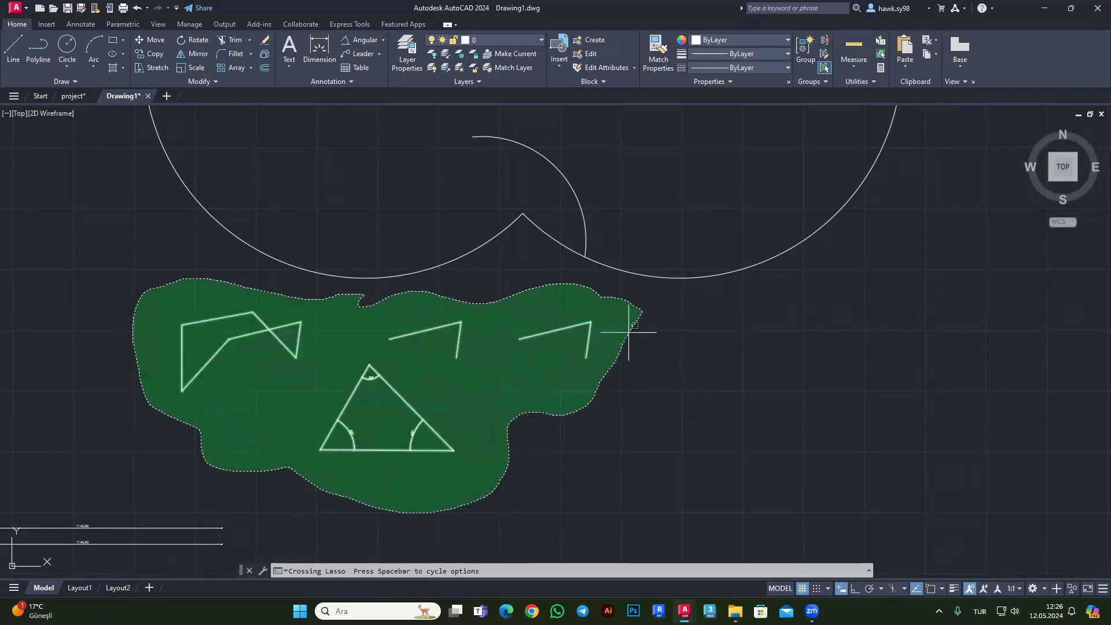
{"action": "left_click_drag", "start_coordinate": [629, 333], "coordinate": [625, 319]}
{"action": "scroll", "coordinate": [452, 324], "scroll_direction": "down", "scroll_amount": 2}
{"action": "scroll", "coordinate": [415, 366], "scroll_direction": "down", "scroll_amount": 3}
{"action": "key", "text": "Escape"}
{"action": "key", "text": "Escape"}
{"action": "key", "text": "Escape"}
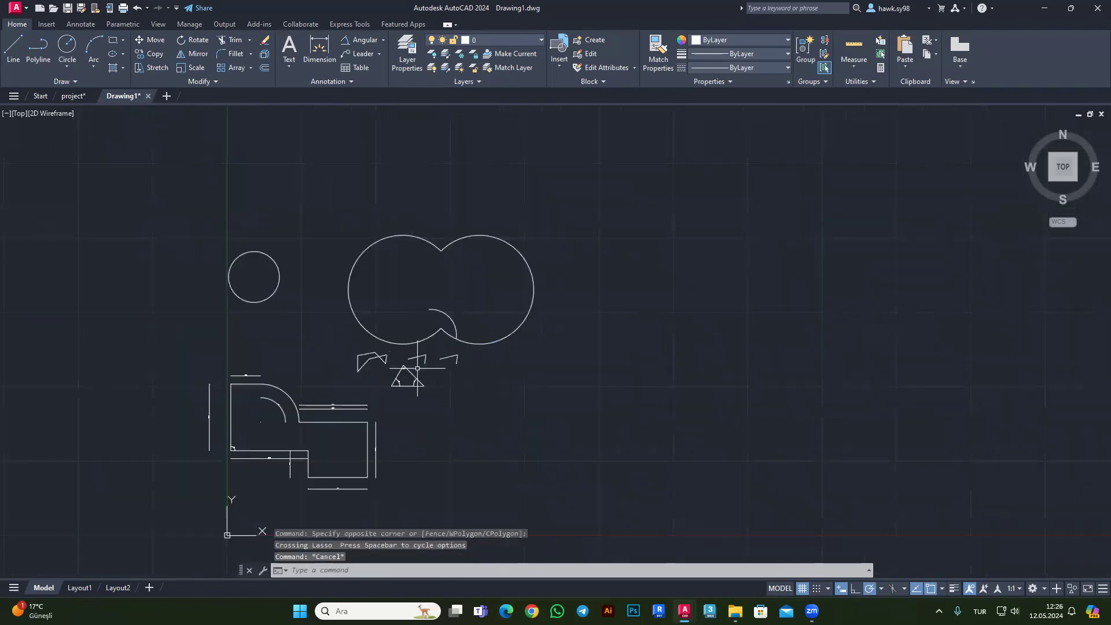
{"action": "scroll", "coordinate": [407, 479], "scroll_direction": "down", "scroll_amount": 2}
{"action": "scroll", "coordinate": [370, 402], "scroll_direction": "up", "scroll_amount": 2}
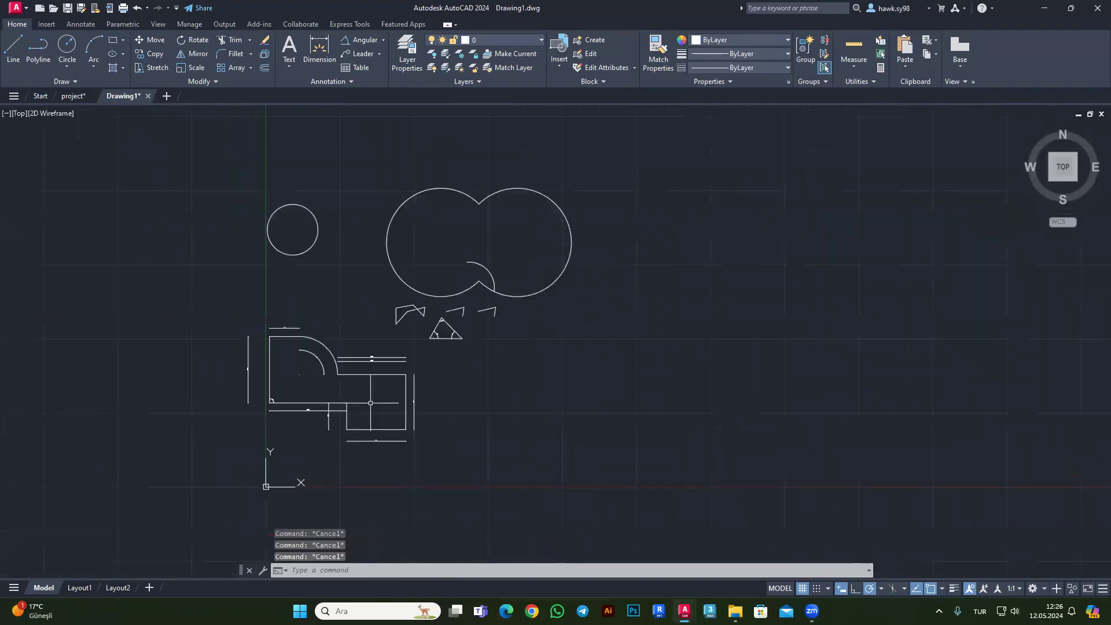
{"action": "mouse_move", "coordinate": [322, 455]}
{"action": "left_mouse_down"}
{"action": "mouse_move", "coordinate": [510, 332]}
{"action": "mouse_move", "coordinate": [363, 290]}
{"action": "mouse_move", "coordinate": [293, 476]}
{"action": "mouse_move", "coordinate": [312, 465]}
{"action": "left_mouse_up"}
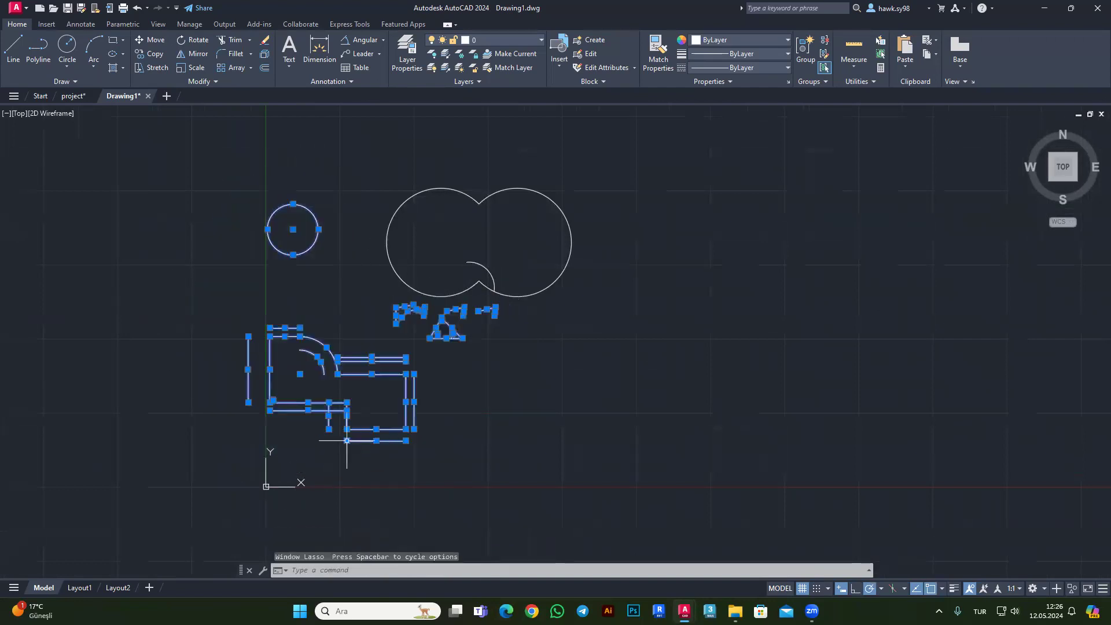
{"action": "key", "text": "Escape"}
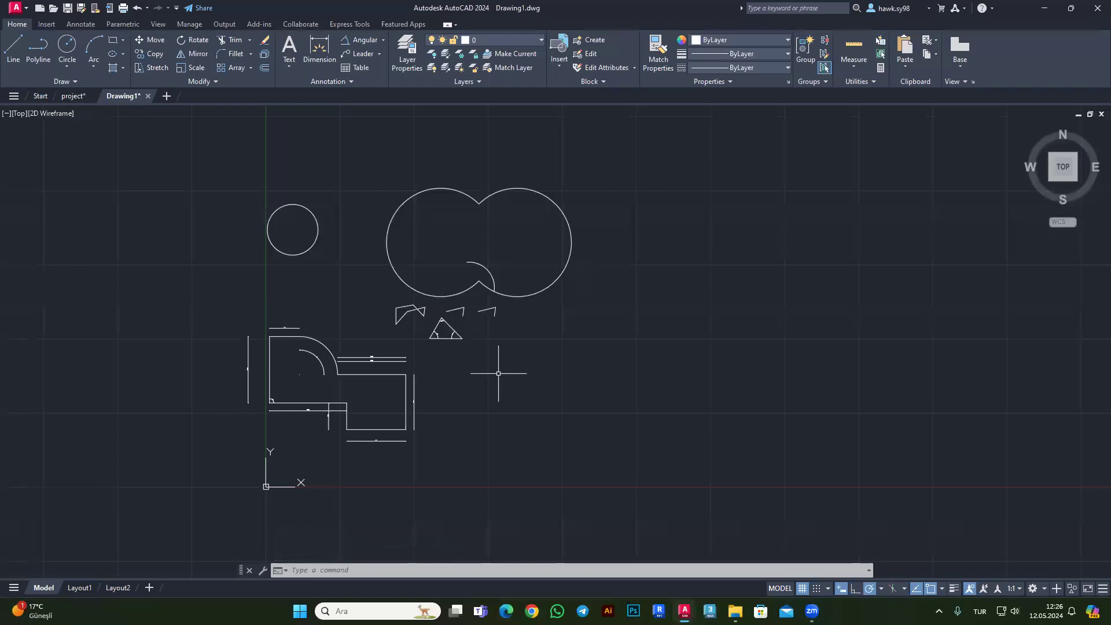
{"action": "key", "text": "Escape"}
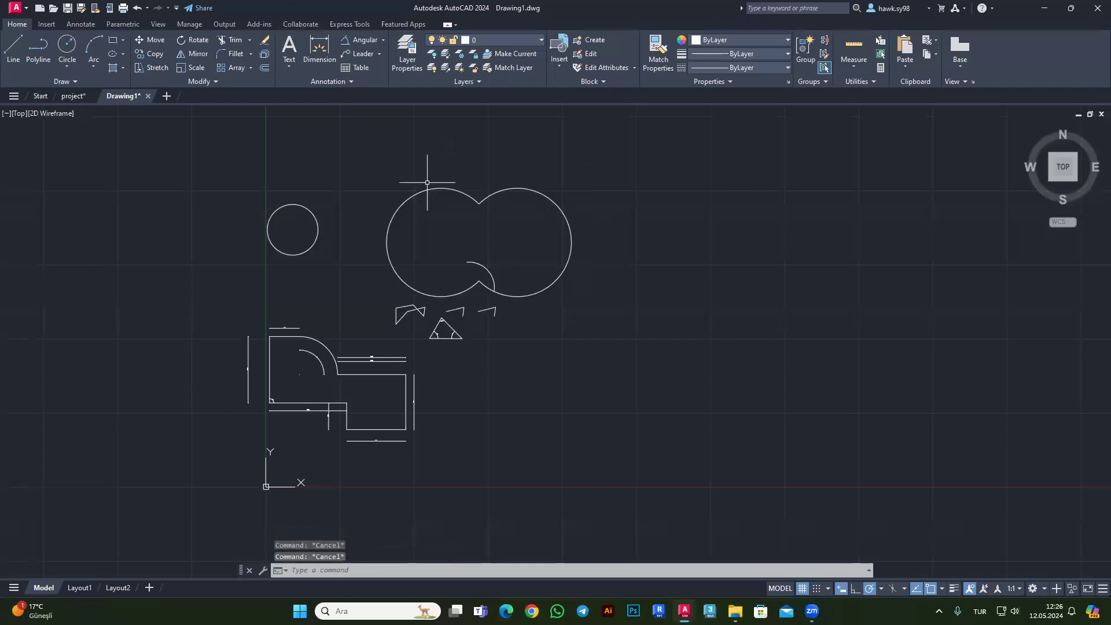
{"action": "scroll", "coordinate": [485, 278], "scroll_direction": "up", "scroll_amount": 2}
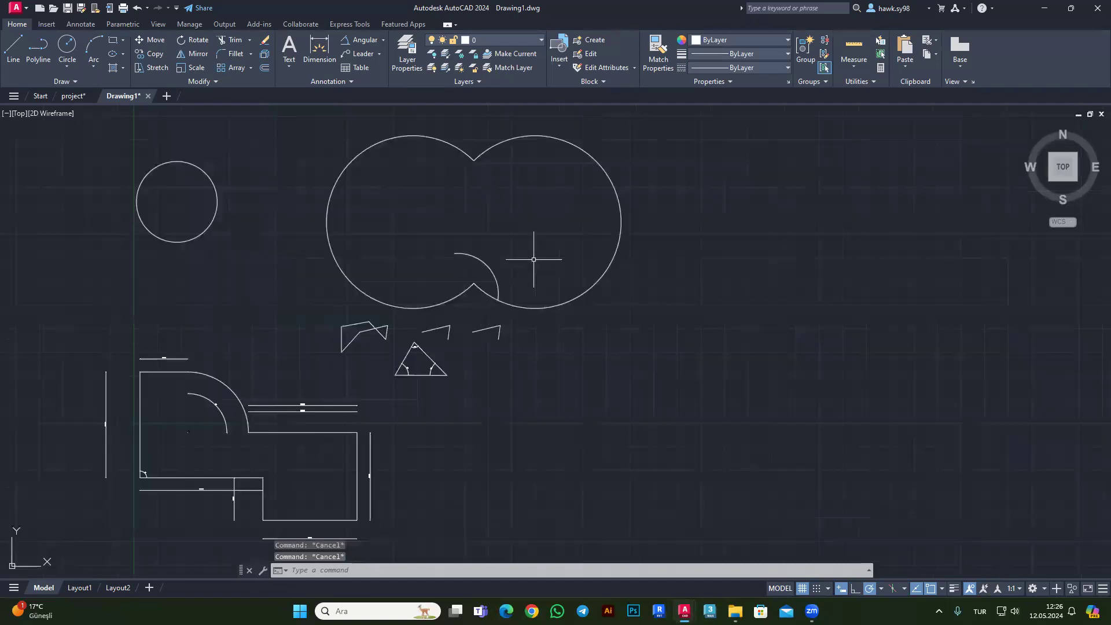
Add a 777.8 arc-length dimension to the small inner arc.
{"action": "left_click", "coordinate": [382, 40]}
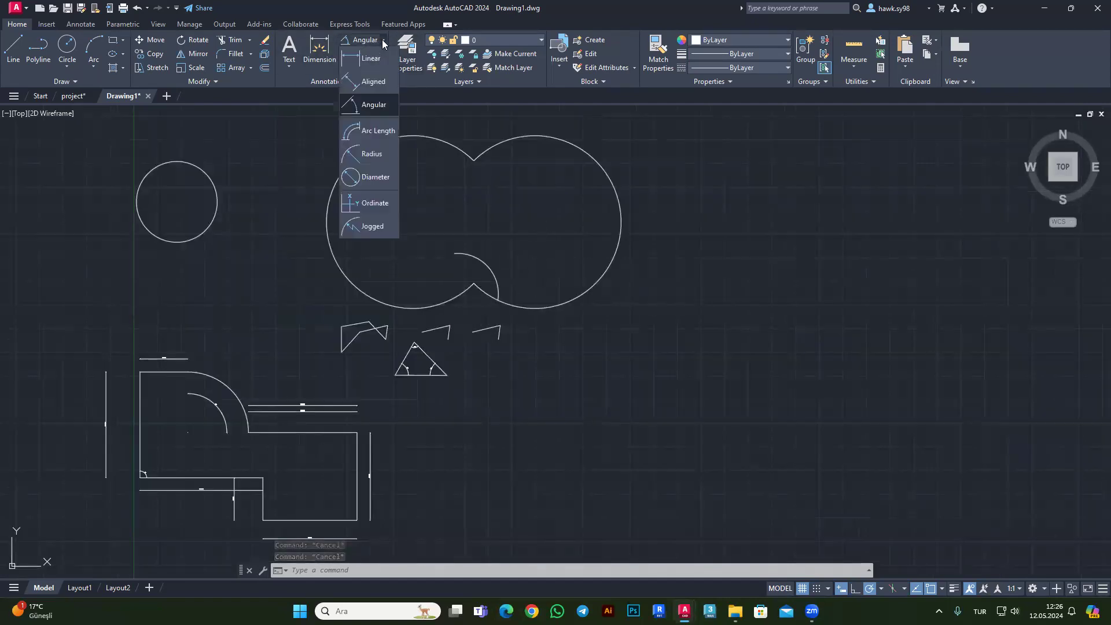
{"action": "left_click", "coordinate": [368, 134]}
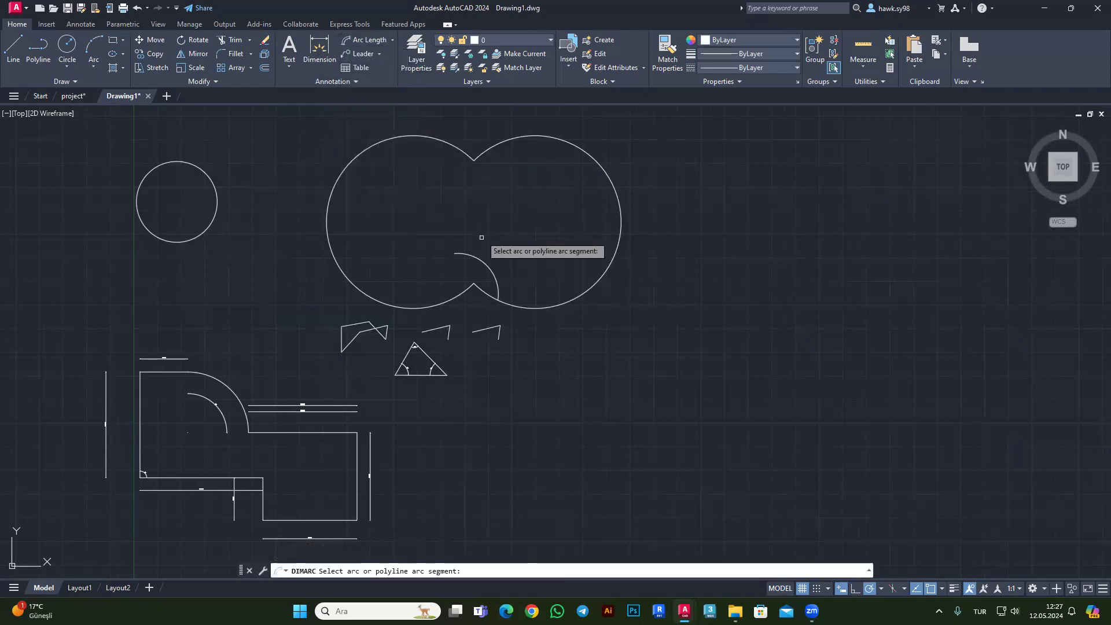
{"action": "scroll", "coordinate": [504, 273], "scroll_direction": "up", "scroll_amount": 5}
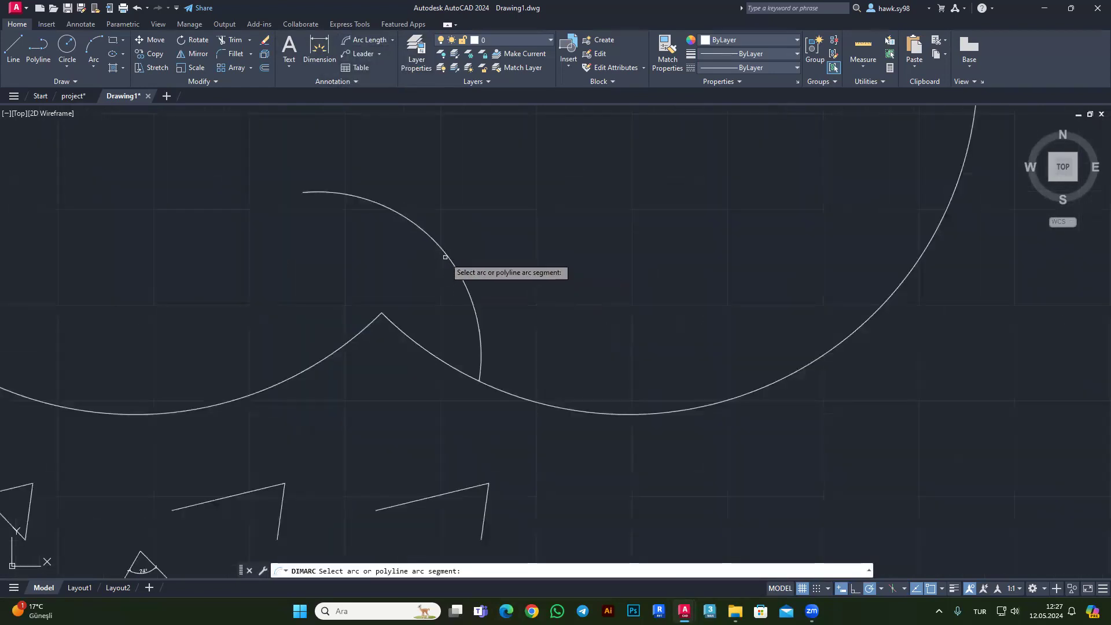
{"action": "left_click", "coordinate": [440, 245]}
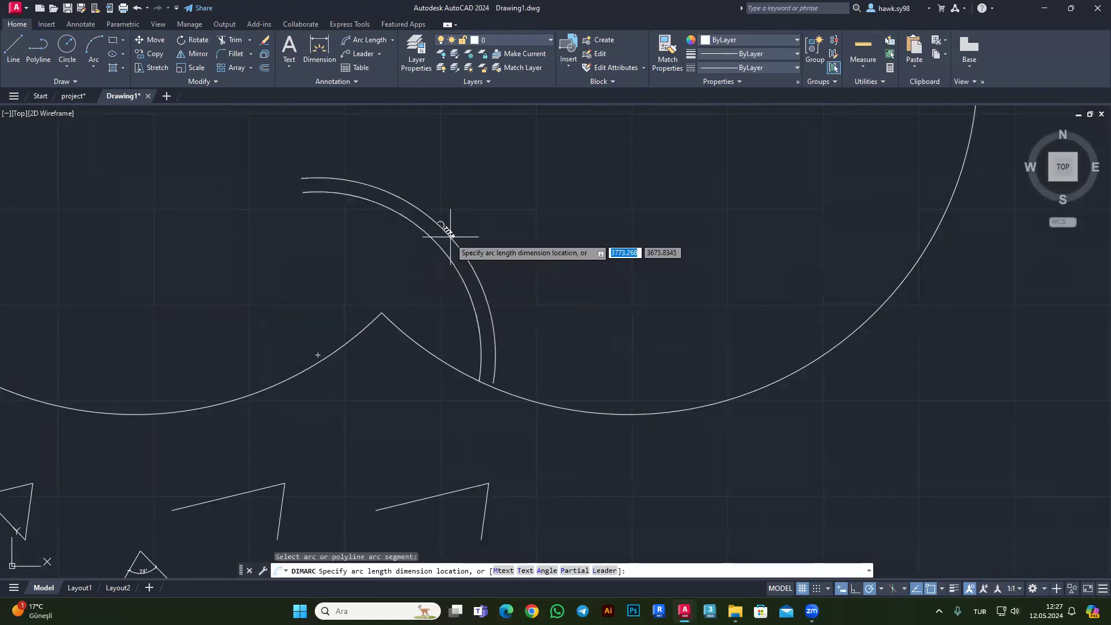
{"action": "left_click", "coordinate": [488, 218]}
{"action": "scroll", "coordinate": [484, 193], "scroll_direction": "up", "scroll_amount": 2}
{"action": "scroll", "coordinate": [383, 127], "scroll_direction": "up", "scroll_amount": 3}
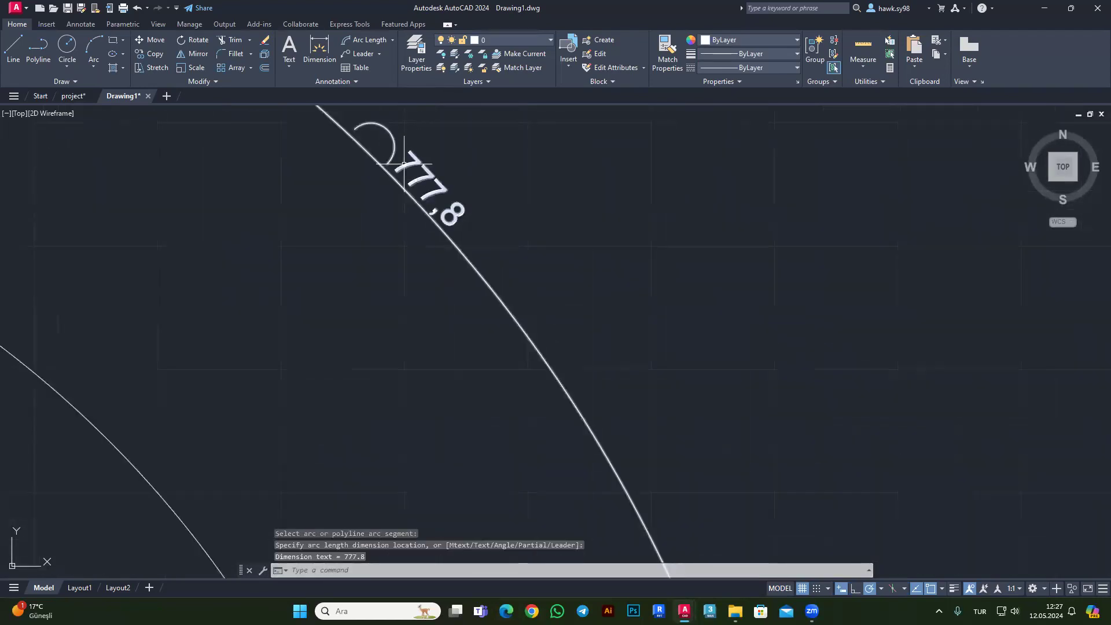
{"action": "scroll", "coordinate": [501, 270], "scroll_direction": "down", "scroll_amount": 5}
{"action": "scroll", "coordinate": [533, 342], "scroll_direction": "down", "scroll_amount": 4}
Add a 4302.77 arc-length dimension to the outline's large right arc.
{"action": "left_click", "coordinate": [366, 39]}
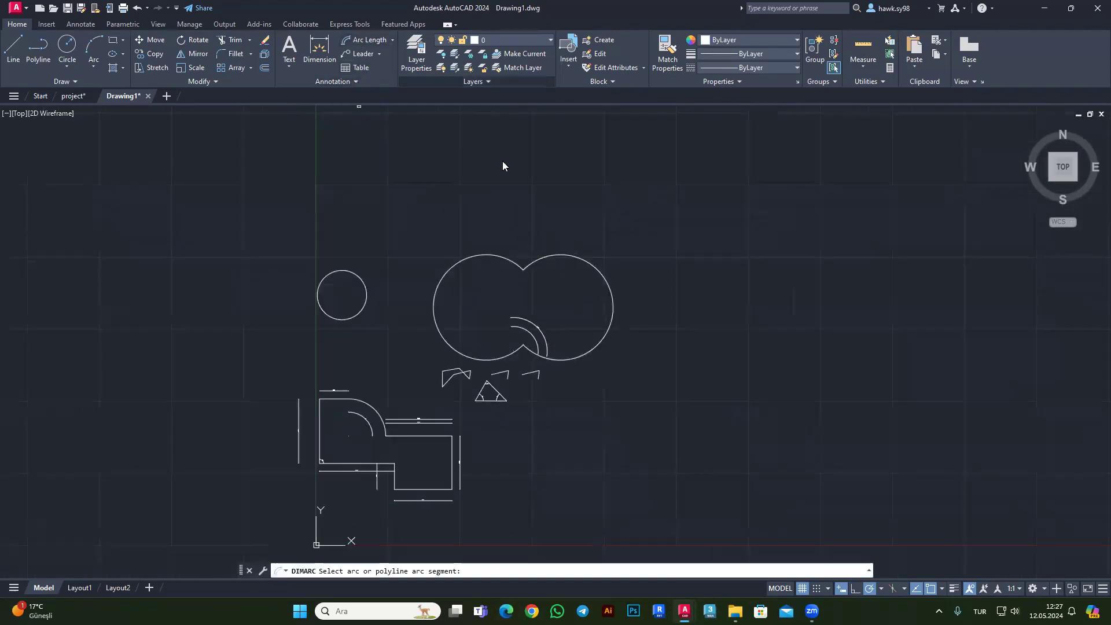
{"action": "left_click", "coordinate": [550, 254]}
{"action": "scroll", "coordinate": [555, 243], "scroll_direction": "up", "scroll_amount": 5}
{"action": "left_click", "coordinate": [607, 280]}
{"action": "scroll", "coordinate": [707, 416], "scroll_direction": "up", "scroll_amount": 8}
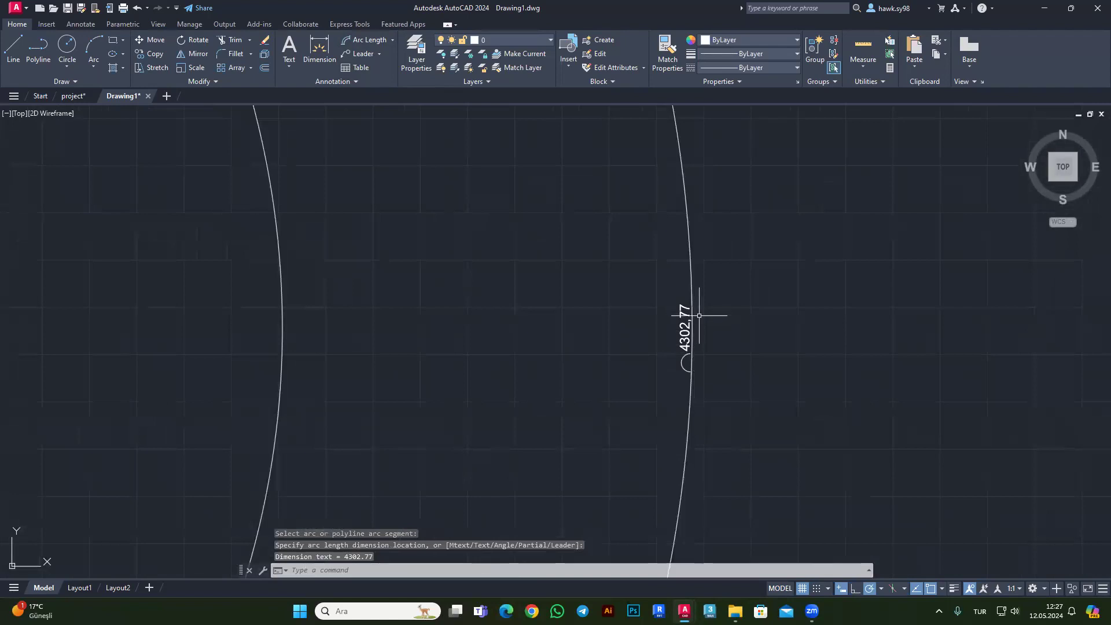
{"action": "scroll", "coordinate": [699, 316], "scroll_direction": "down", "scroll_amount": 3}
{"action": "scroll", "coordinate": [657, 297], "scroll_direction": "down", "scroll_amount": 3}
{"action": "scroll", "coordinate": [578, 290], "scroll_direction": "down", "scroll_amount": 3}
{"action": "scroll", "coordinate": [367, 191], "scroll_direction": "up", "scroll_amount": 7}
Attempt an arc-length dimension on the small circle and cancel it when rejected.
{"action": "key", "text": "Return"}
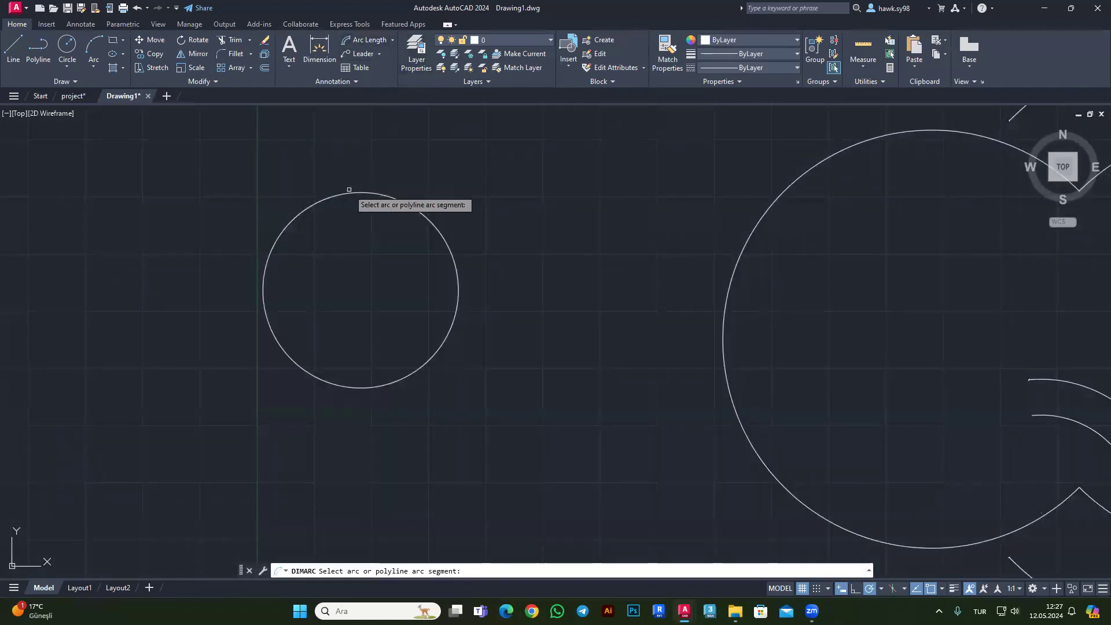
{"action": "left_click", "coordinate": [351, 193]}
{"action": "left_click", "coordinate": [351, 193]}
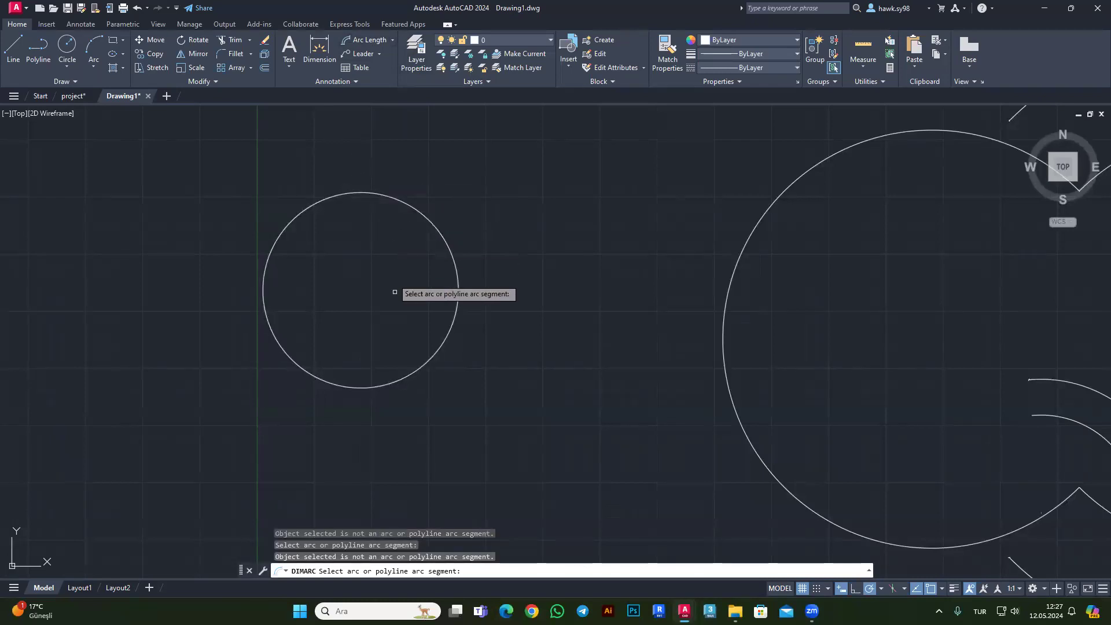
{"action": "key", "text": "Escape"}
{"action": "scroll", "coordinate": [496, 364], "scroll_direction": "down", "scroll_amount": 4}
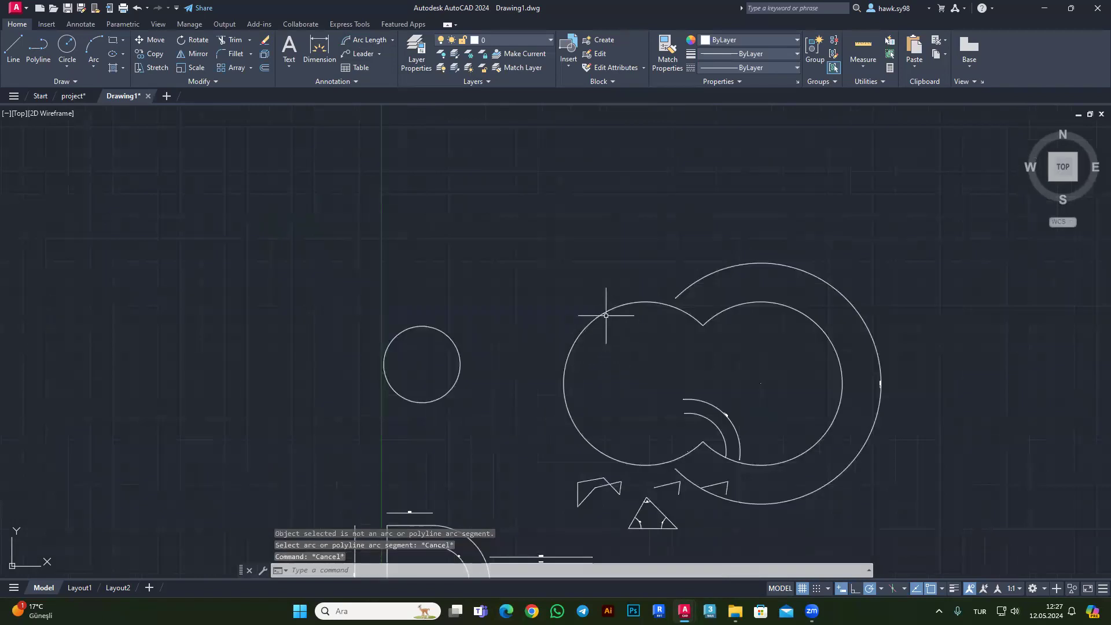
{"action": "key", "text": "Escape"}
{"action": "key", "text": "Escape"}
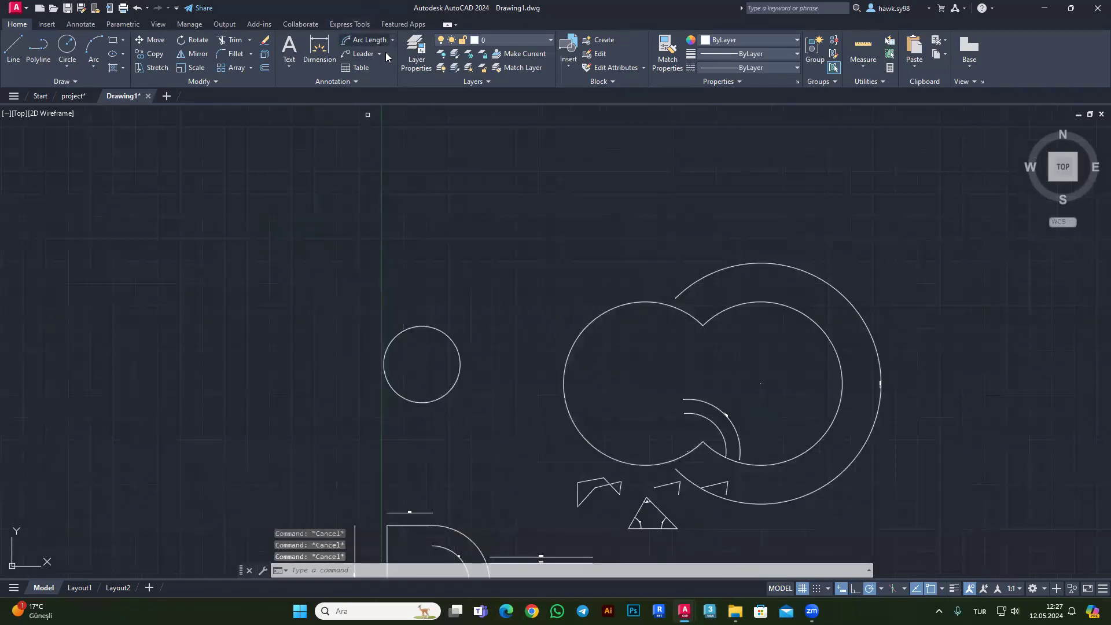
Retry arc-length dimensions on the small circle and large outer arc, abandoning both.
{"action": "left_click", "coordinate": [364, 39]}
{"action": "left_click", "coordinate": [421, 327]}
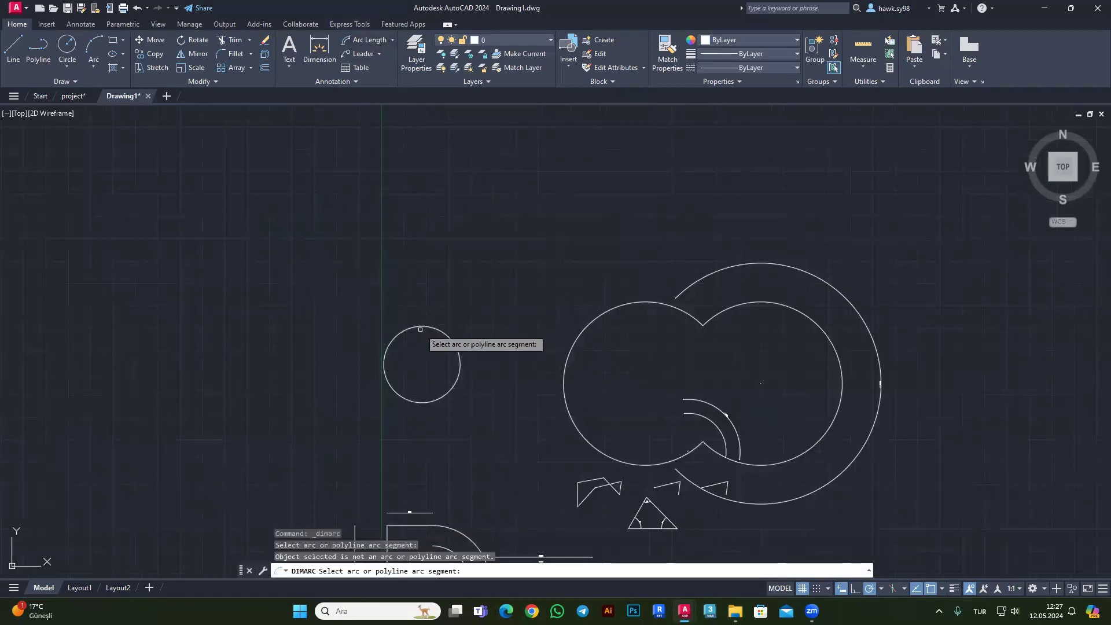
{"action": "key", "text": "Escape"}
{"action": "key", "text": "Escape"}
{"action": "key", "text": "Escape"}
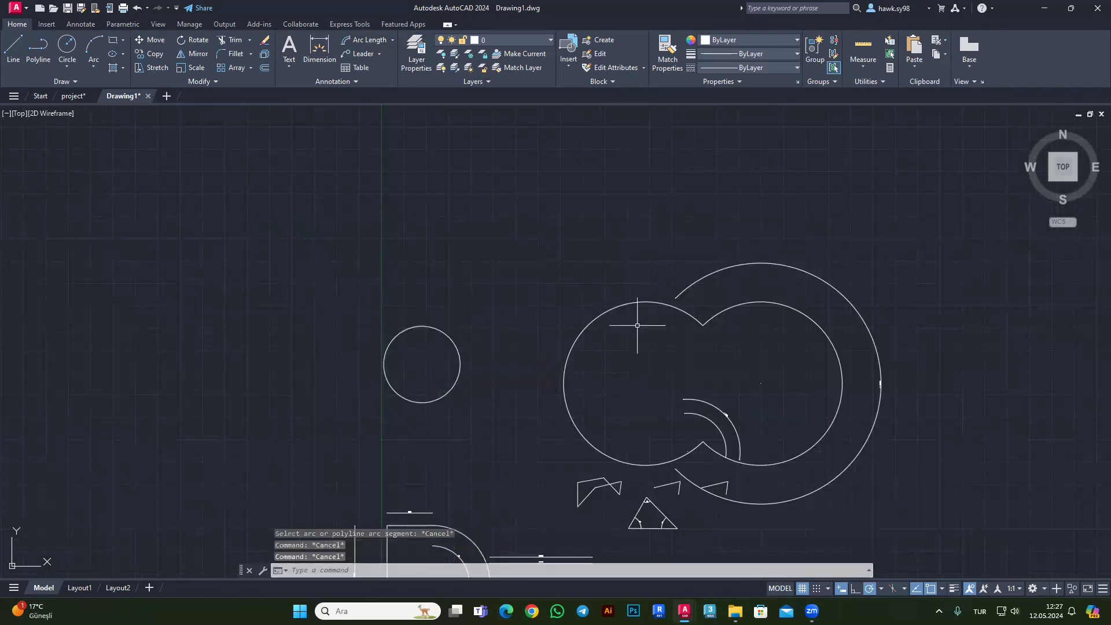
{"action": "left_click", "coordinate": [365, 40]}
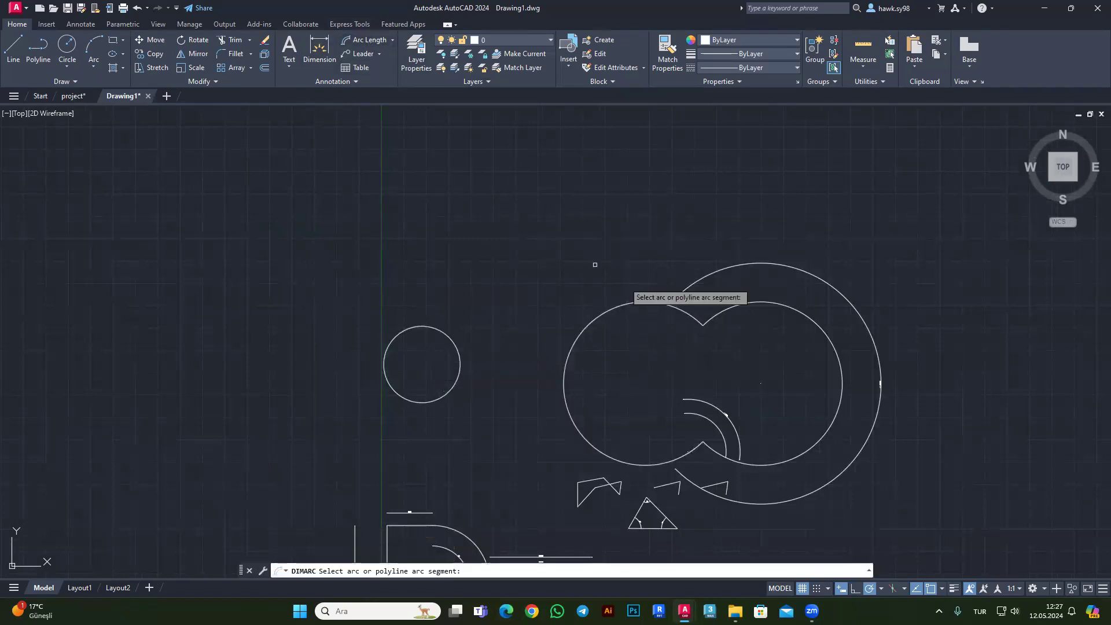
{"action": "left_click", "coordinate": [677, 296]}
{"action": "scroll", "coordinate": [616, 260], "scroll_direction": "up", "scroll_amount": 1}
{"action": "scroll", "coordinate": [605, 267], "scroll_direction": "up", "scroll_amount": 1}
{"action": "key", "text": "Escape"}
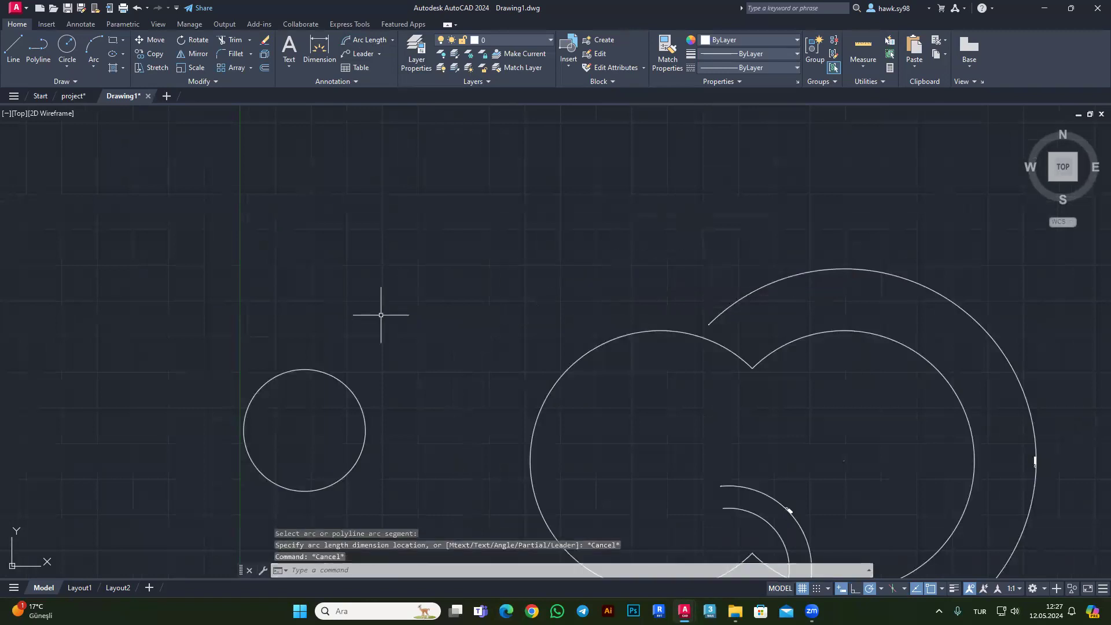
{"action": "left_click", "coordinate": [392, 40]}
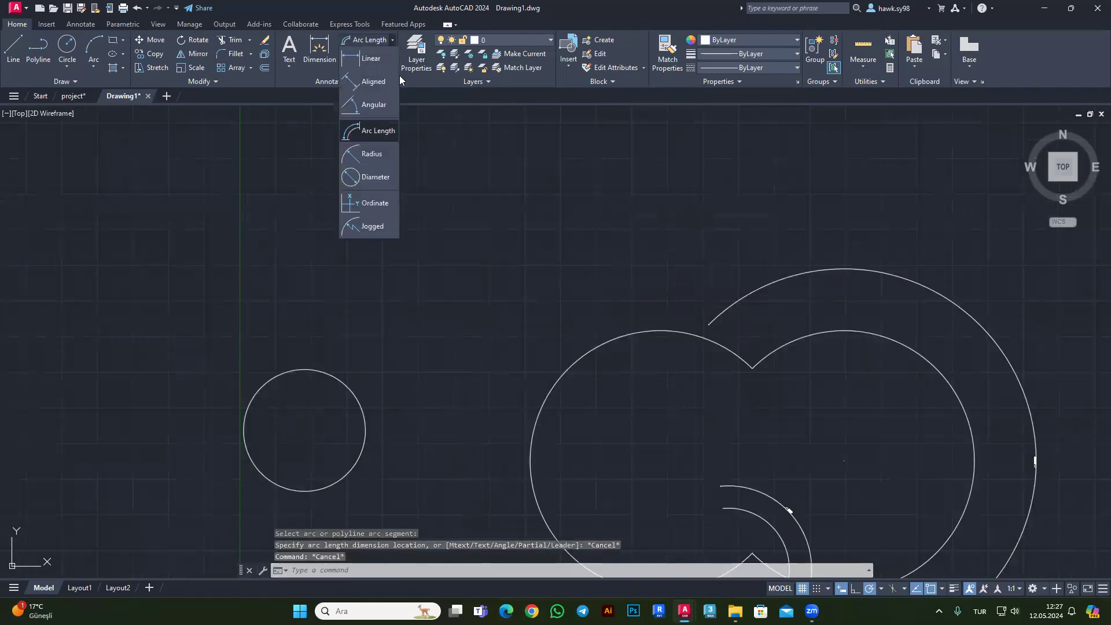
Add an R427,42 radius dimension to the small circle.
{"action": "left_click", "coordinate": [387, 155]}
{"action": "scroll", "coordinate": [232, 405], "scroll_direction": "up", "scroll_amount": 4}
{"action": "left_click", "coordinate": [345, 333]}
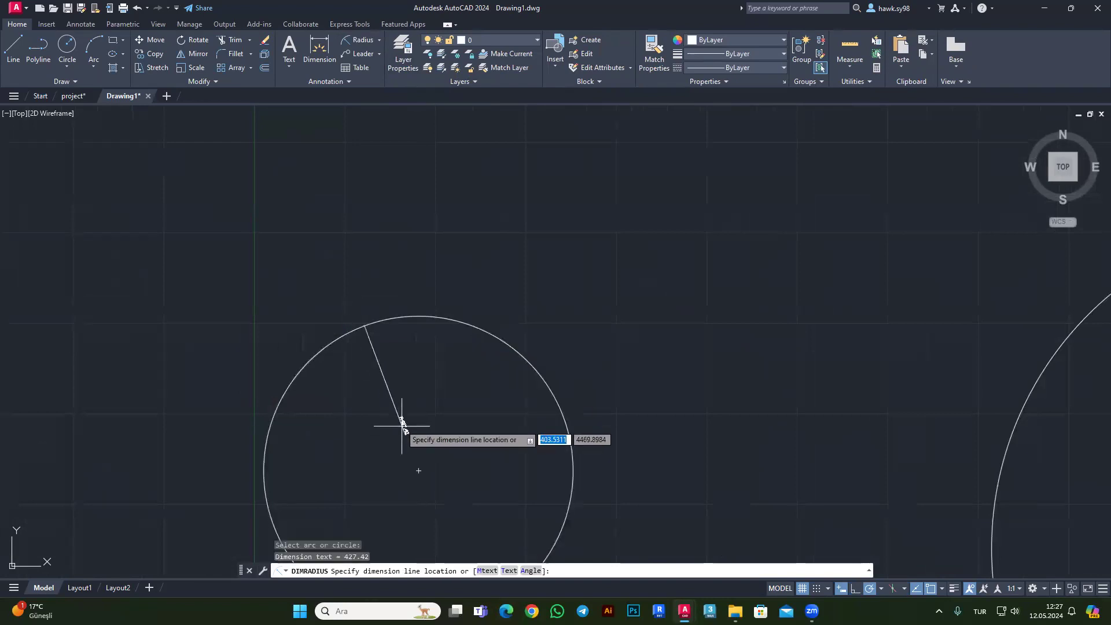
{"action": "left_click", "coordinate": [415, 448]}
{"action": "scroll", "coordinate": [419, 457], "scroll_direction": "up", "scroll_amount": 5}
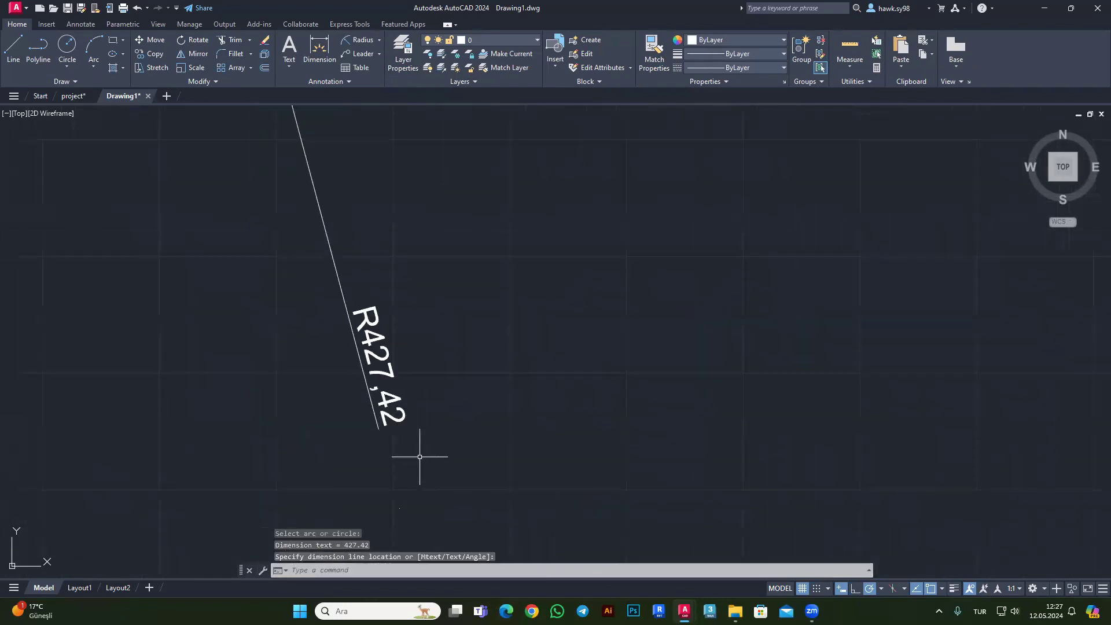
{"action": "scroll", "coordinate": [417, 408], "scroll_direction": "down", "scroll_amount": 4}
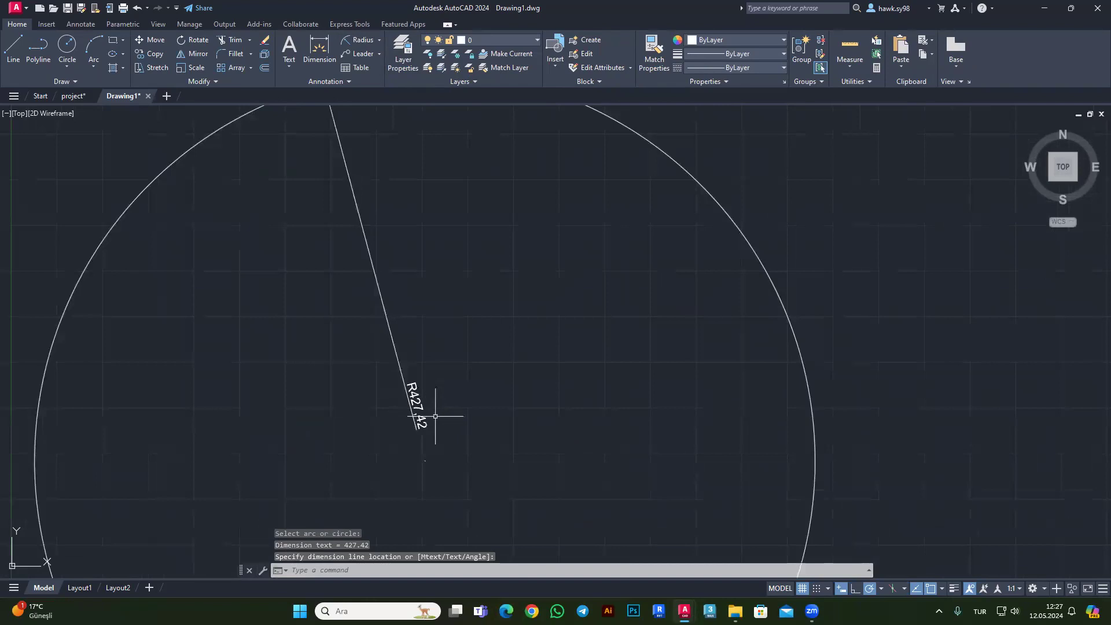
{"action": "scroll", "coordinate": [440, 416], "scroll_direction": "down", "scroll_amount": 6}
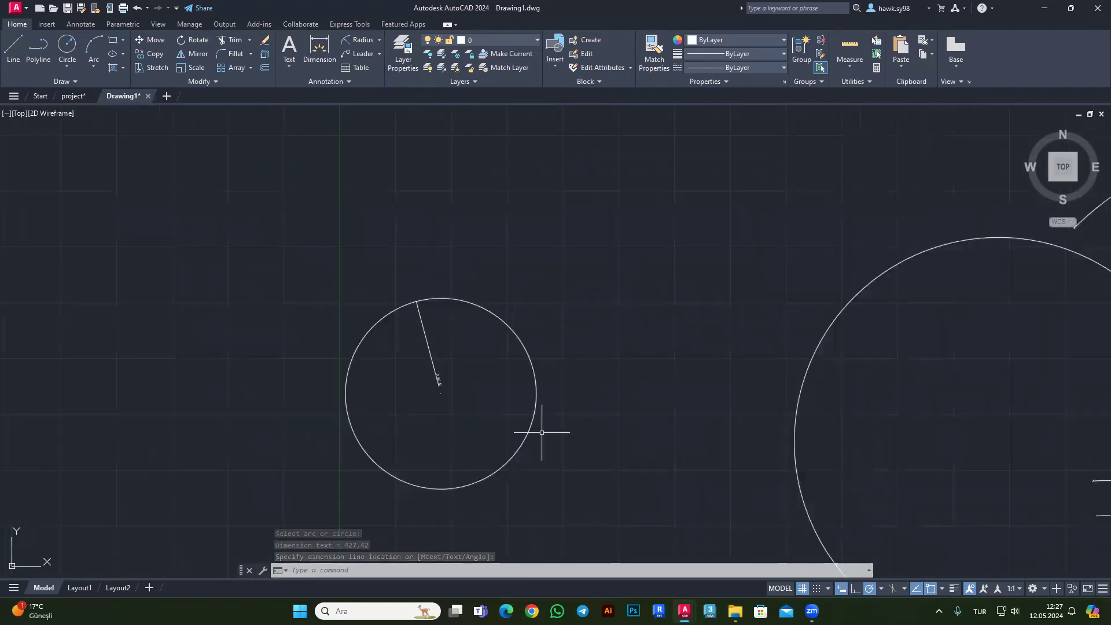
{"action": "scroll", "coordinate": [613, 255], "scroll_direction": "down", "scroll_amount": 5}
{"action": "scroll", "coordinate": [661, 239], "scroll_direction": "up", "scroll_amount": 3}
Add an R913.96 radius dimension to the outline's left lobe.
{"action": "left_click", "coordinate": [657, 229]}
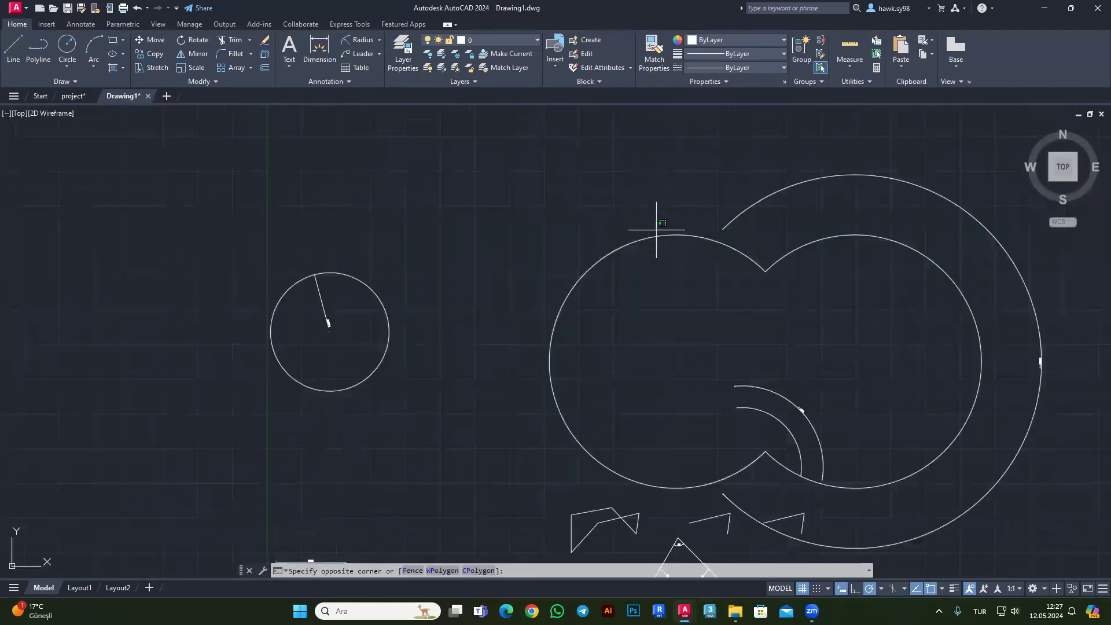
{"action": "key", "text": "Escape"}
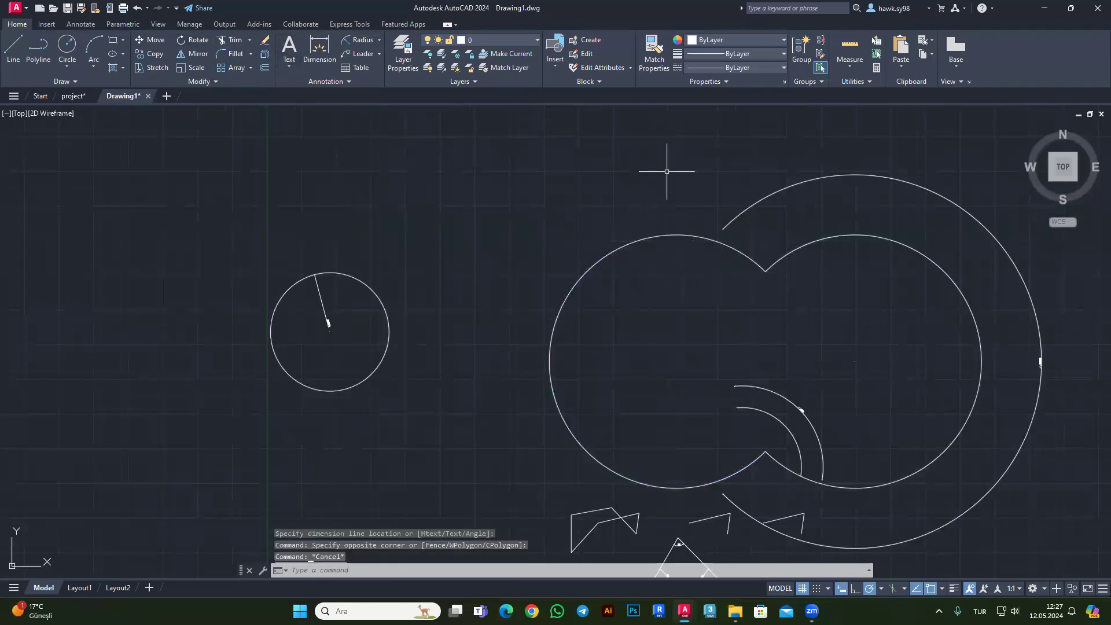
{"action": "left_click", "coordinate": [347, 43]}
{"action": "left_click", "coordinate": [624, 254]}
{"action": "scroll", "coordinate": [651, 349], "scroll_direction": "up", "scroll_amount": 4}
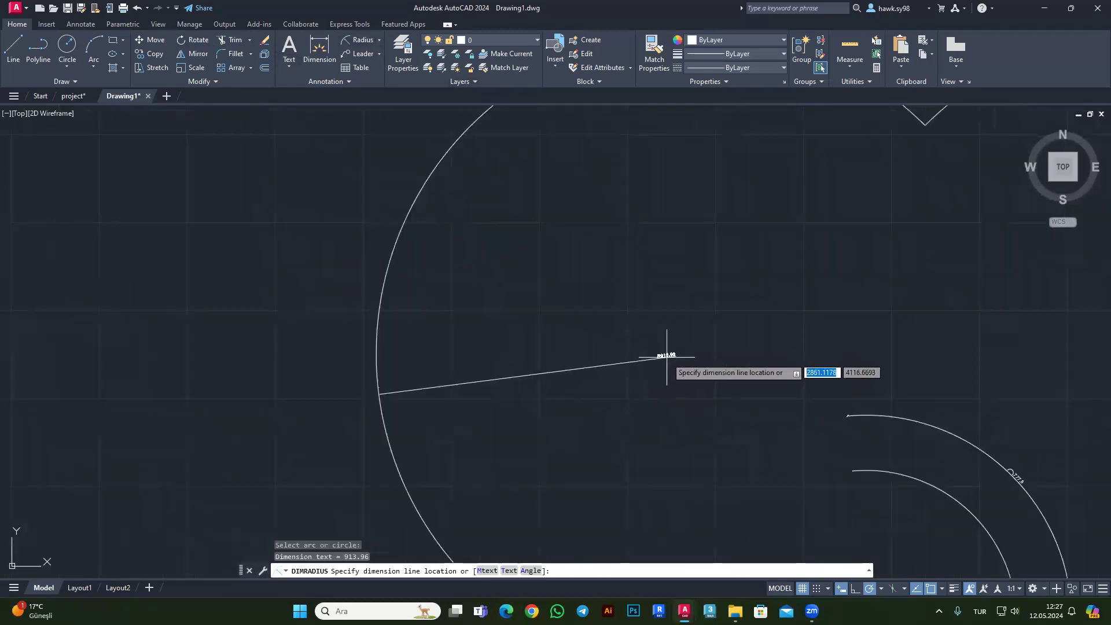
{"action": "left_click", "coordinate": [668, 362]}
{"action": "scroll", "coordinate": [695, 356], "scroll_direction": "up", "scroll_amount": 3}
{"action": "scroll", "coordinate": [717, 352], "scroll_direction": "down", "scroll_amount": 3}
{"action": "scroll", "coordinate": [690, 360], "scroll_direction": "down", "scroll_amount": 4}
Switch to diameter dimensioning and place Ø854,84 across the small circle.
{"action": "left_click", "coordinate": [379, 39]}
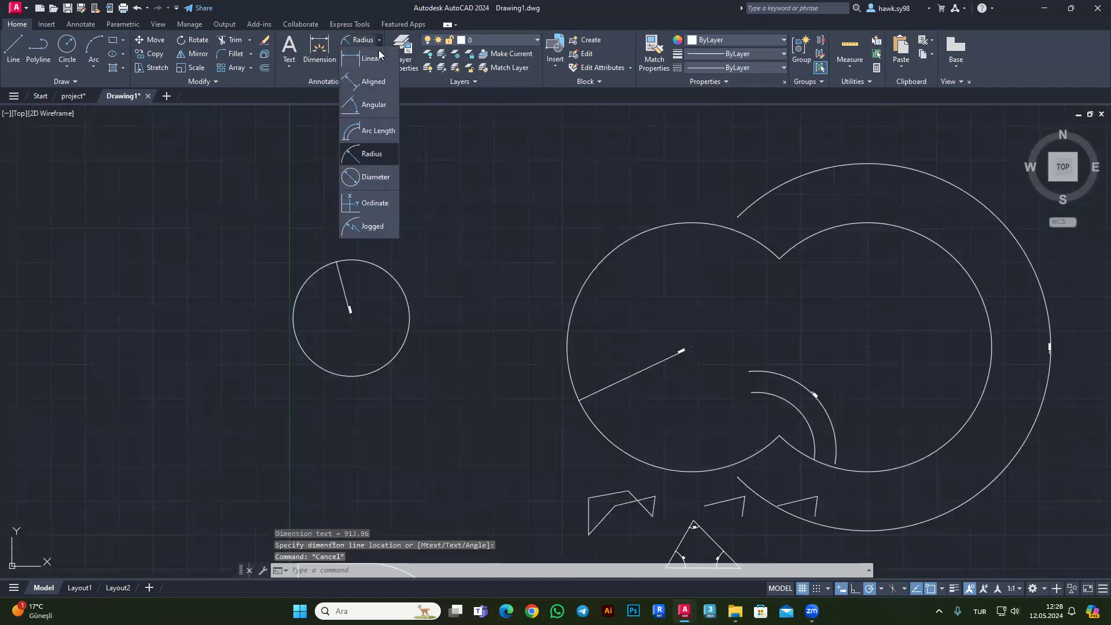
{"action": "left_click", "coordinate": [382, 175]}
{"action": "scroll", "coordinate": [342, 320], "scroll_direction": "up", "scroll_amount": 4}
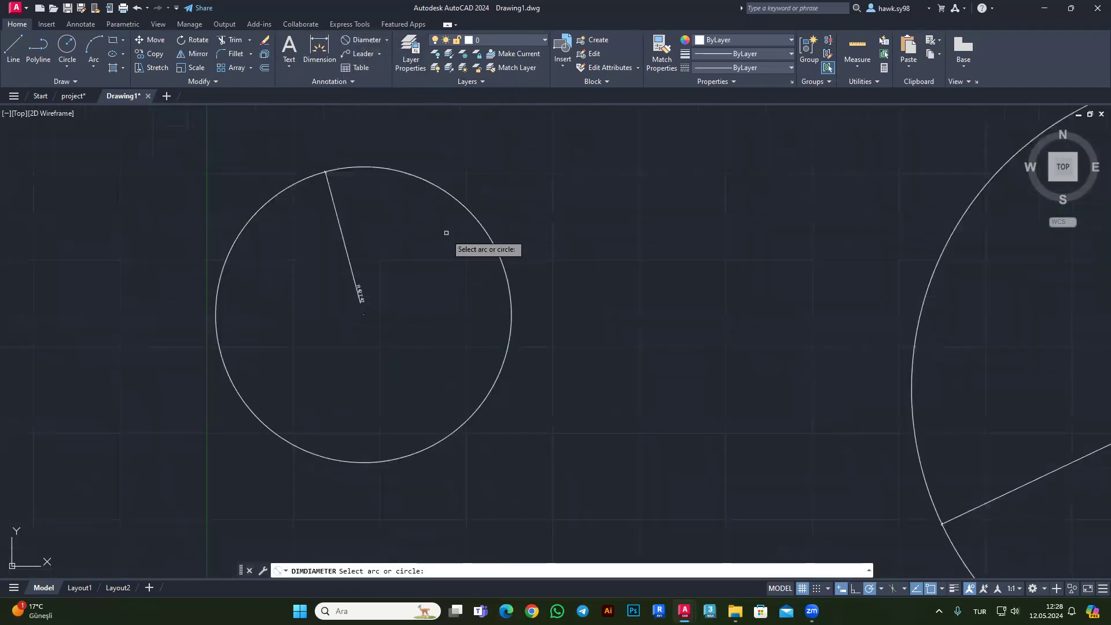
{"action": "left_click", "coordinate": [475, 214]}
{"action": "scroll", "coordinate": [404, 335], "scroll_direction": "up", "scroll_amount": 3}
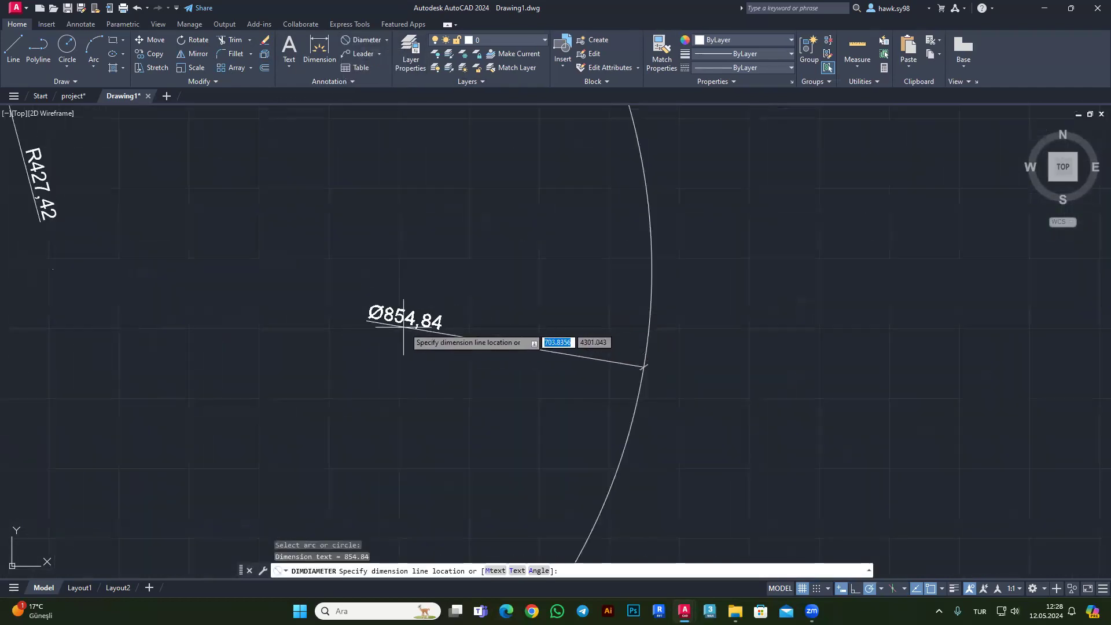
{"action": "scroll", "coordinate": [401, 342], "scroll_direction": "down", "scroll_amount": 3}
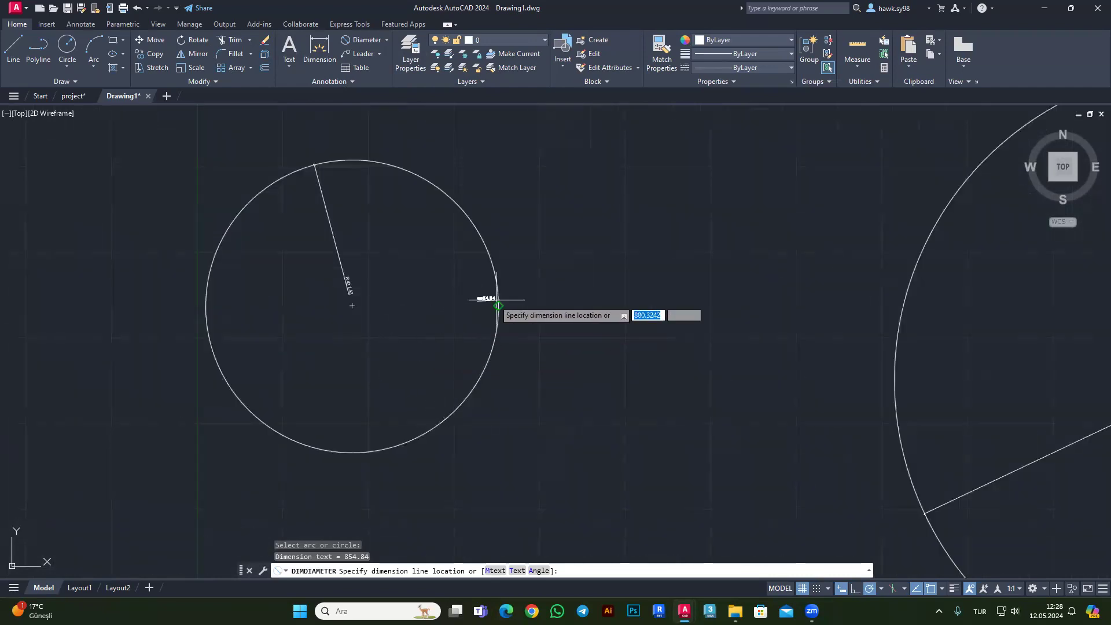
{"action": "scroll", "coordinate": [532, 297], "scroll_direction": "up", "scroll_amount": 4}
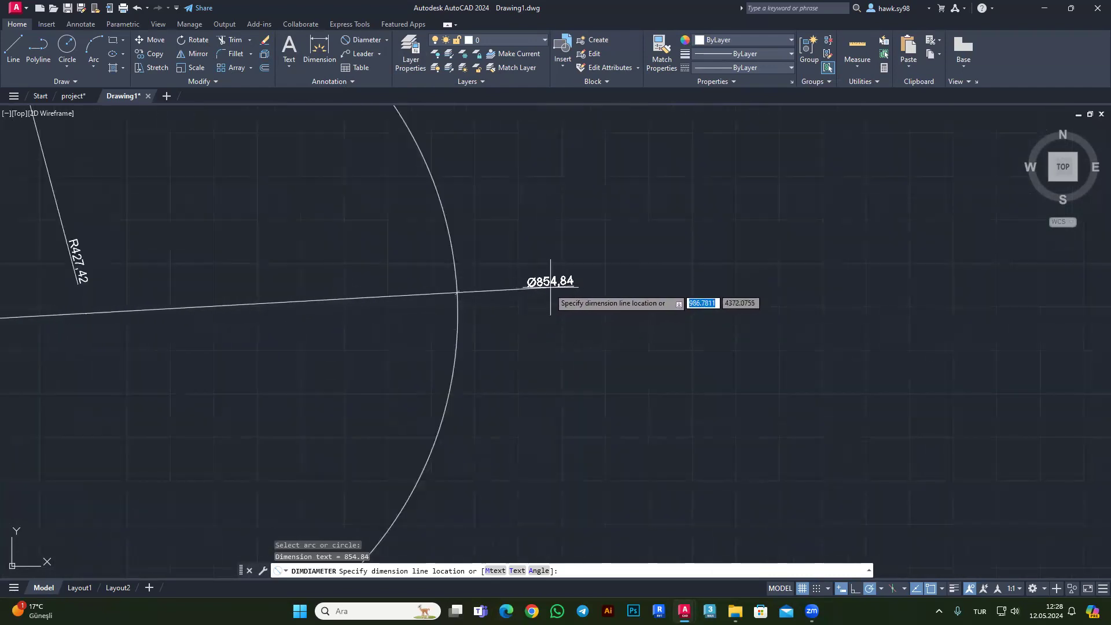
{"action": "scroll", "coordinate": [549, 288], "scroll_direction": "down", "scroll_amount": 4}
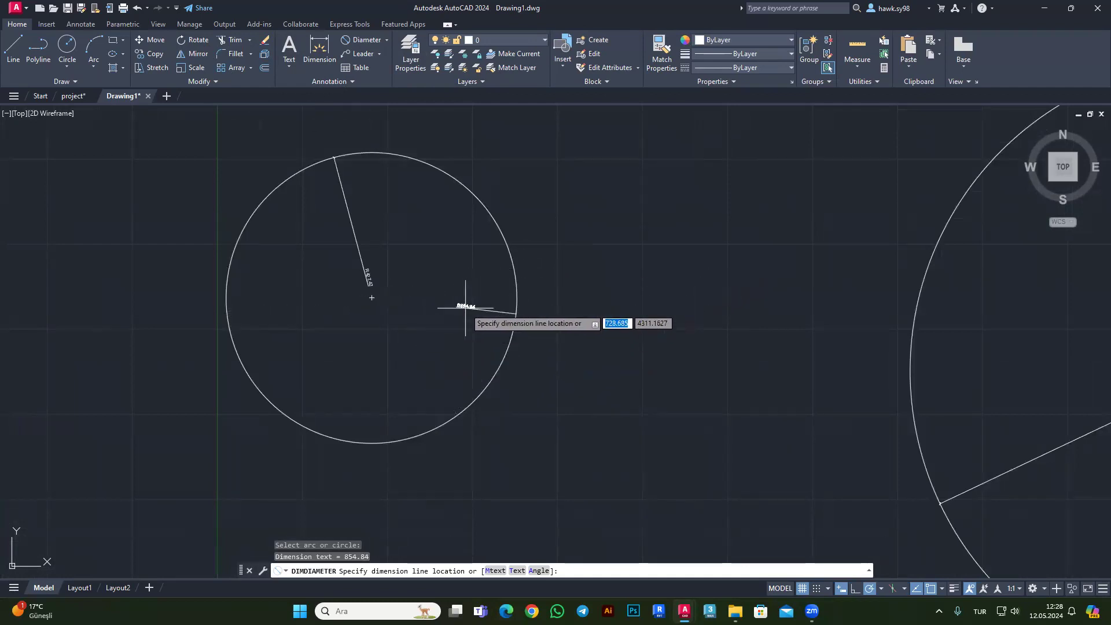
{"action": "left_click", "coordinate": [436, 309]}
{"action": "scroll", "coordinate": [385, 283], "scroll_direction": "up", "scroll_amount": 5}
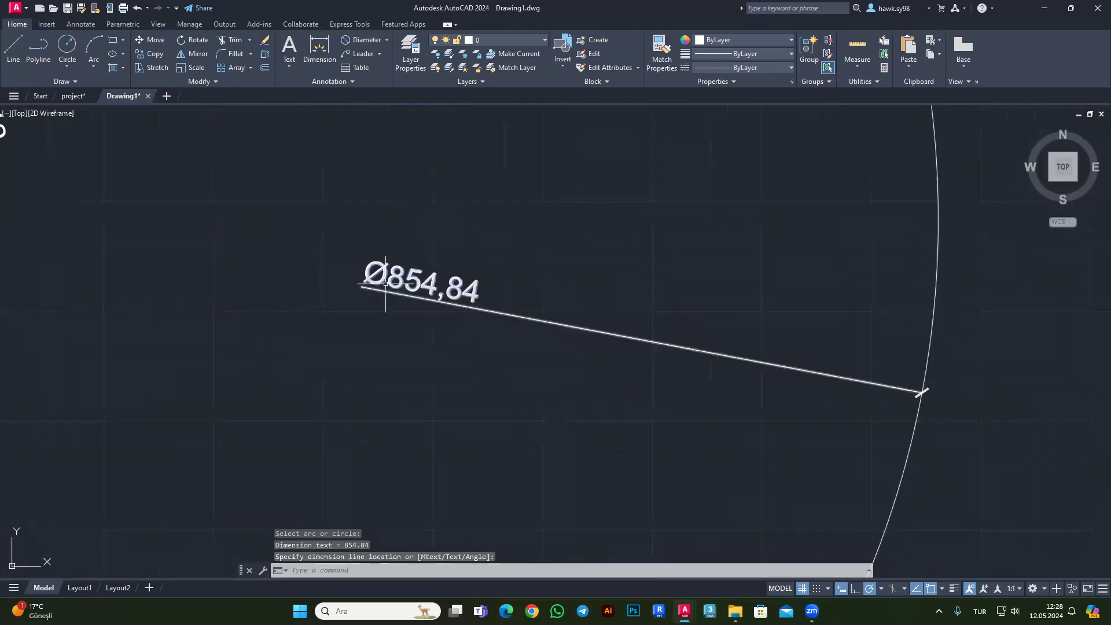
{"action": "scroll", "coordinate": [397, 271], "scroll_direction": "down", "scroll_amount": 2}
{"action": "scroll", "coordinate": [396, 277], "scroll_direction": "up", "scroll_amount": 5}
{"action": "scroll", "coordinate": [417, 301], "scroll_direction": "down", "scroll_amount": 5}
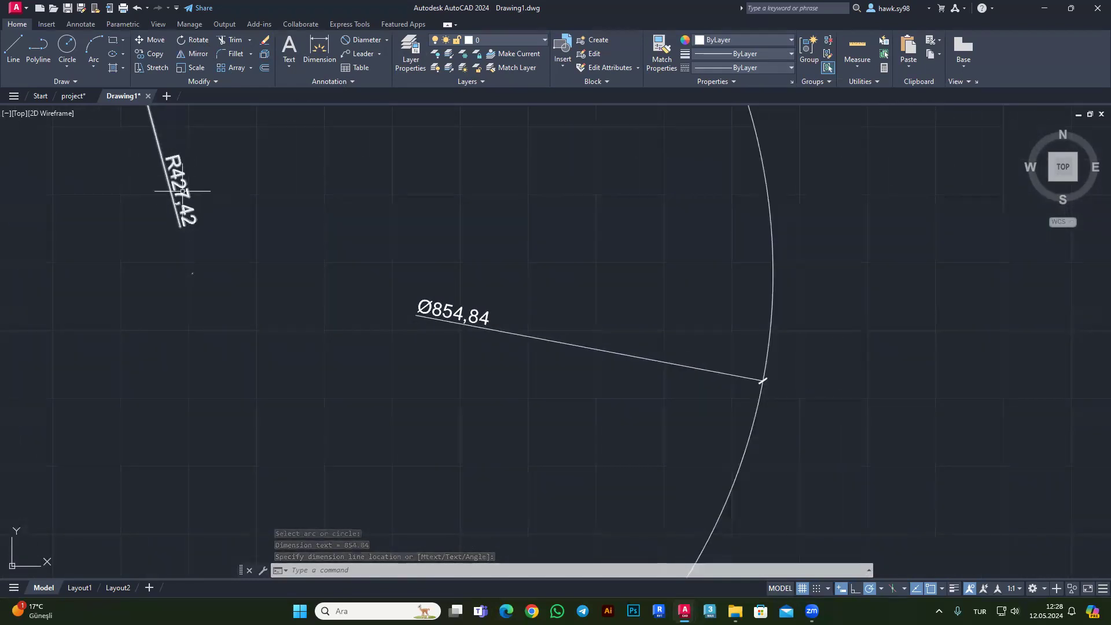
{"action": "scroll", "coordinate": [451, 298], "scroll_direction": "up", "scroll_amount": 5}
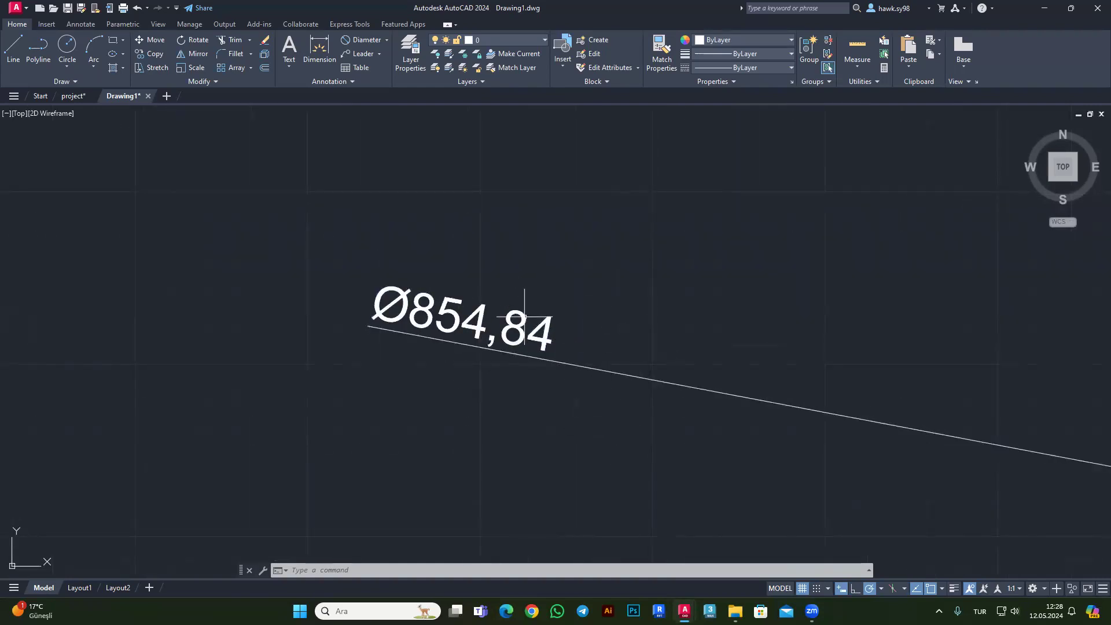
{"action": "scroll", "coordinate": [524, 317], "scroll_direction": "down", "scroll_amount": 5}
{"action": "scroll", "coordinate": [512, 332], "scroll_direction": "down", "scroll_amount": 2}
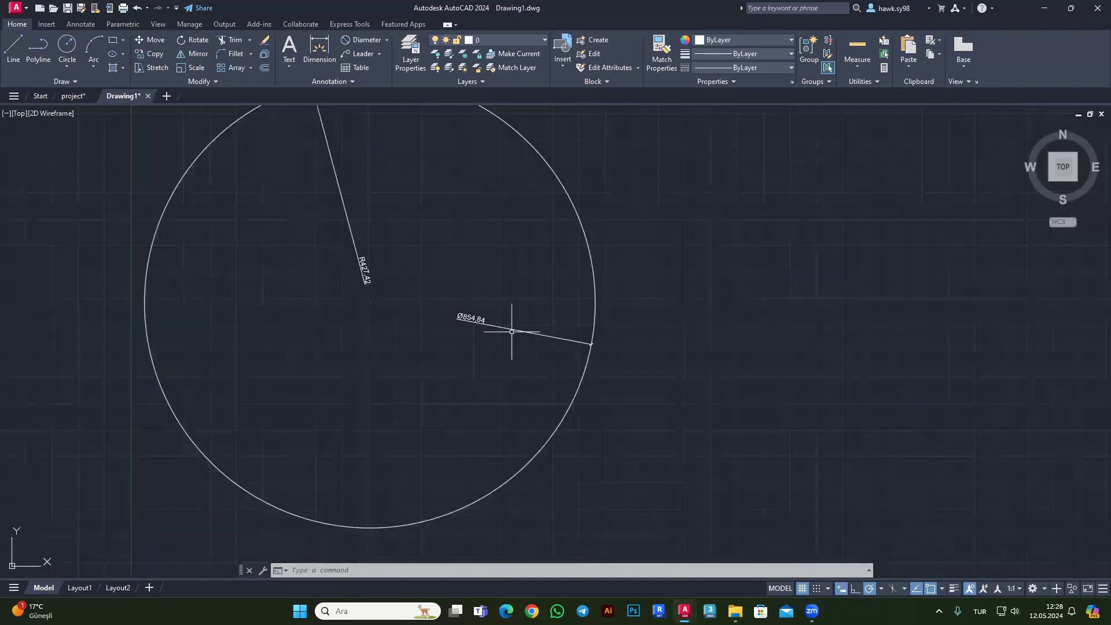
Select the new diameter dimension by clicks and crossing window, then cancel the selection.
{"action": "left_click", "coordinate": [500, 332]}
{"action": "left_click", "coordinate": [472, 347]}
{"action": "scroll", "coordinate": [479, 280], "scroll_direction": "up", "scroll_amount": 3}
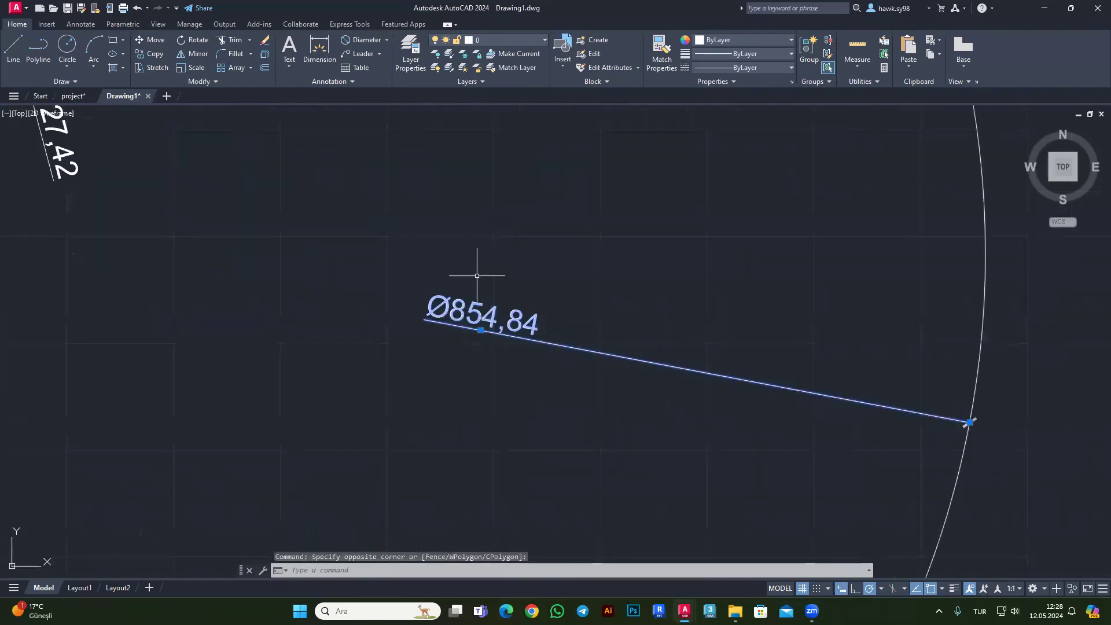
{"action": "left_click", "coordinate": [408, 317]}
{"action": "left_click", "coordinate": [344, 361]}
{"action": "left_click", "coordinate": [438, 336]}
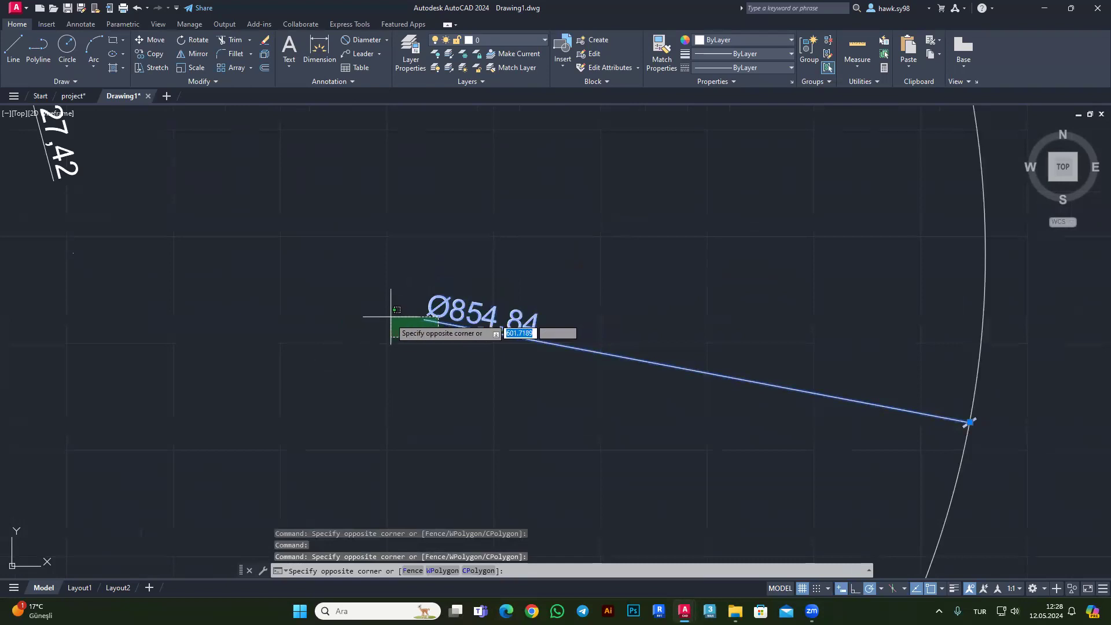
{"action": "key", "text": "Escape"}
{"action": "scroll", "coordinate": [268, 301], "scroll_direction": "down", "scroll_amount": 3}
{"action": "scroll", "coordinate": [273, 285], "scroll_direction": "up", "scroll_amount": 2}
{"action": "scroll", "coordinate": [373, 297], "scroll_direction": "down", "scroll_amount": 2}
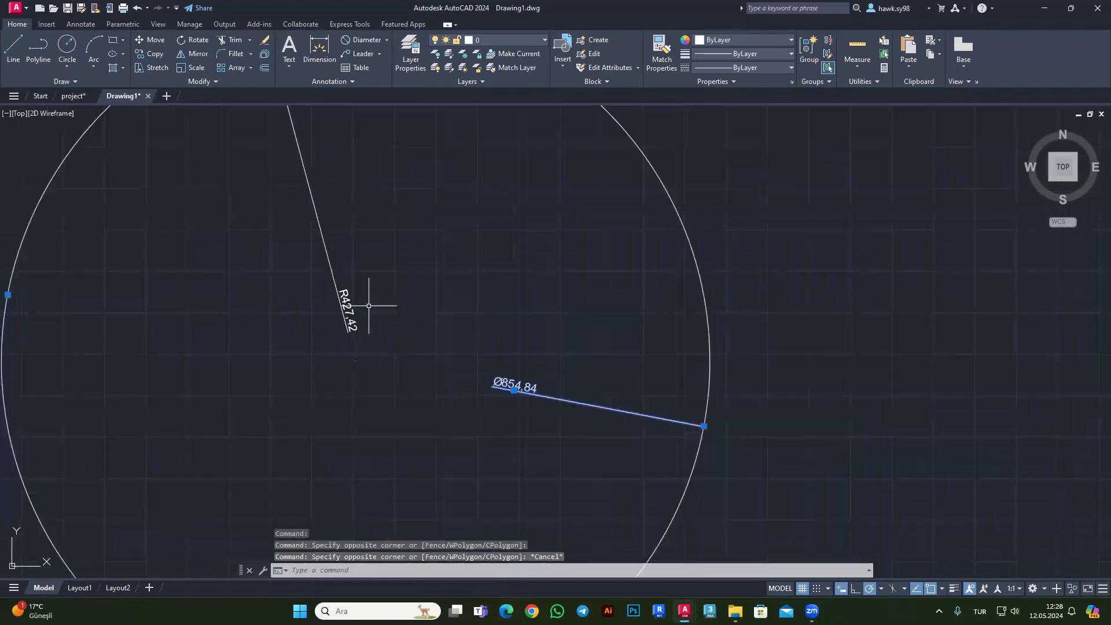
{"action": "scroll", "coordinate": [447, 280], "scroll_direction": "down", "scroll_amount": 2}
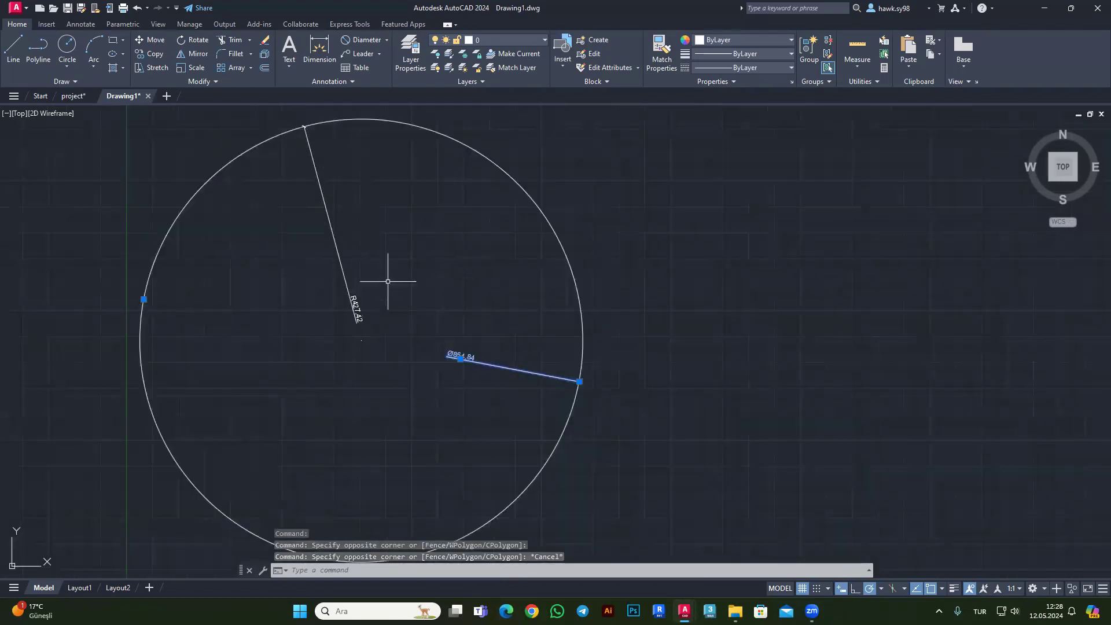
{"action": "scroll", "coordinate": [388, 281], "scroll_direction": "down", "scroll_amount": 3}
{"action": "left_click", "coordinate": [387, 39]}
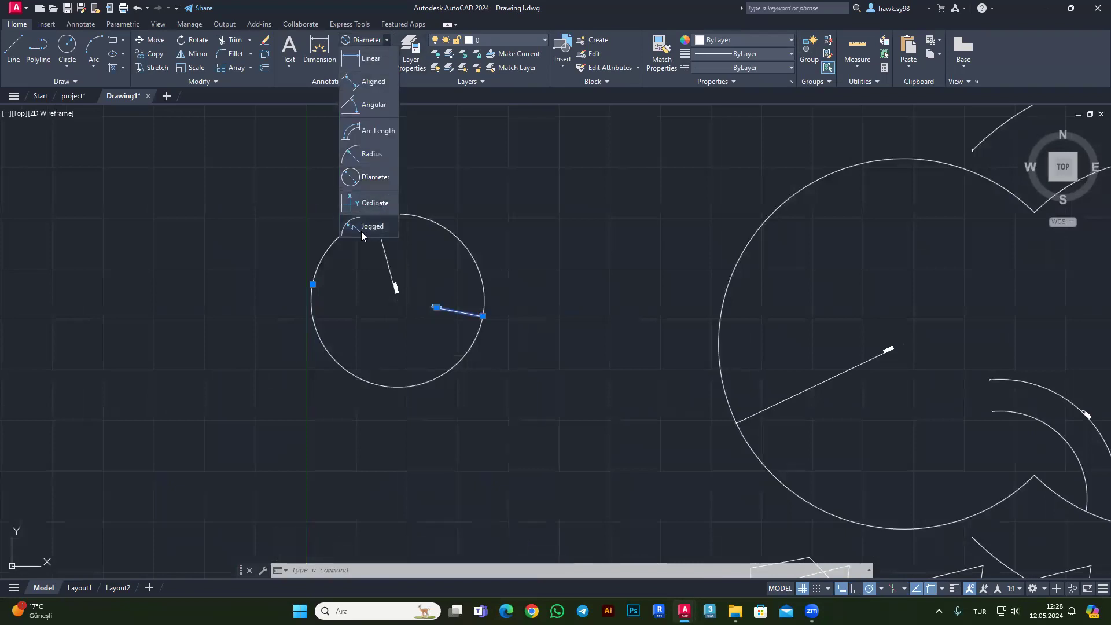
{"action": "key", "text": "Escape"}
{"action": "key", "text": "Escape"}
{"action": "scroll", "coordinate": [377, 218], "scroll_direction": "down", "scroll_amount": 3}
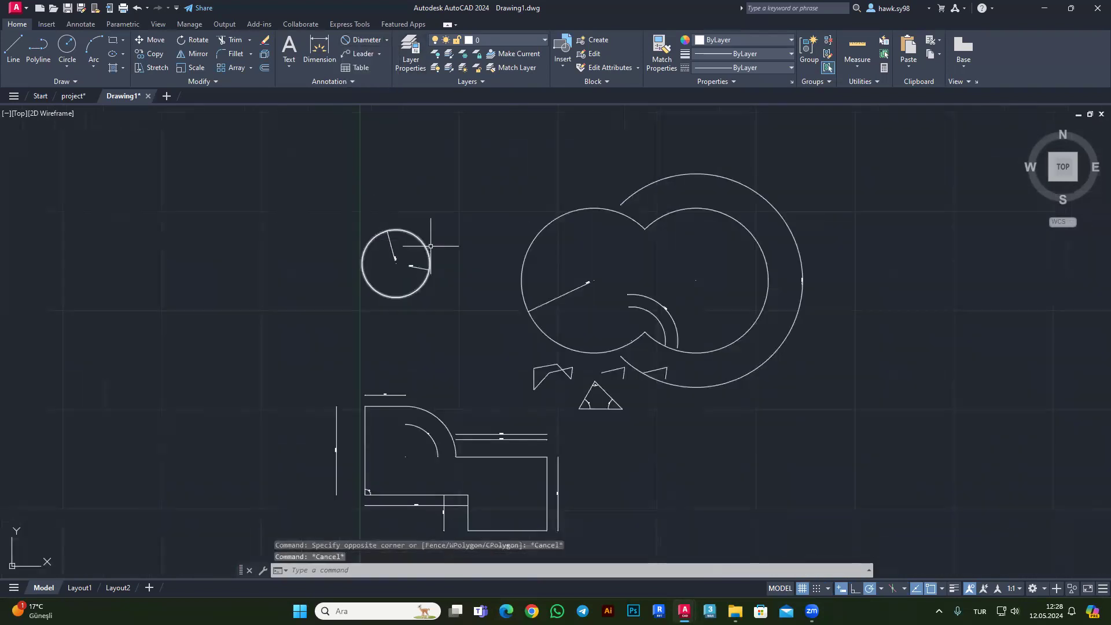
{"action": "scroll", "coordinate": [398, 224], "scroll_direction": "down", "scroll_amount": 3}
{"action": "scroll", "coordinate": [393, 290], "scroll_direction": "up", "scroll_amount": 5}
{"action": "scroll", "coordinate": [359, 246], "scroll_direction": "up", "scroll_amount": 2}
{"action": "left_click", "coordinate": [383, 40]}
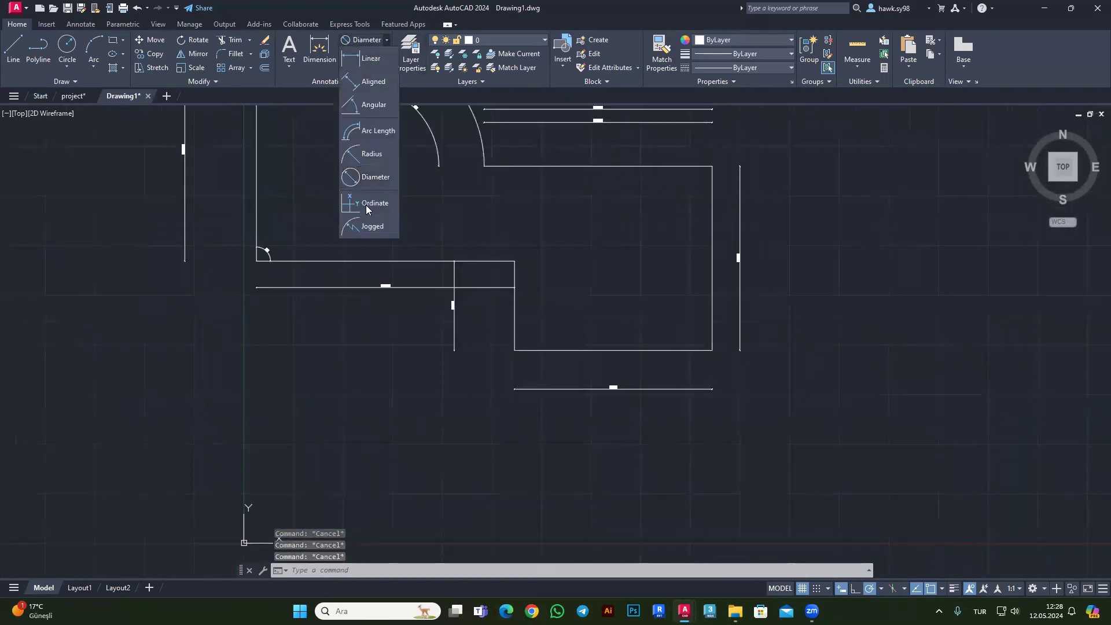
{"action": "left_click", "coordinate": [367, 230]}
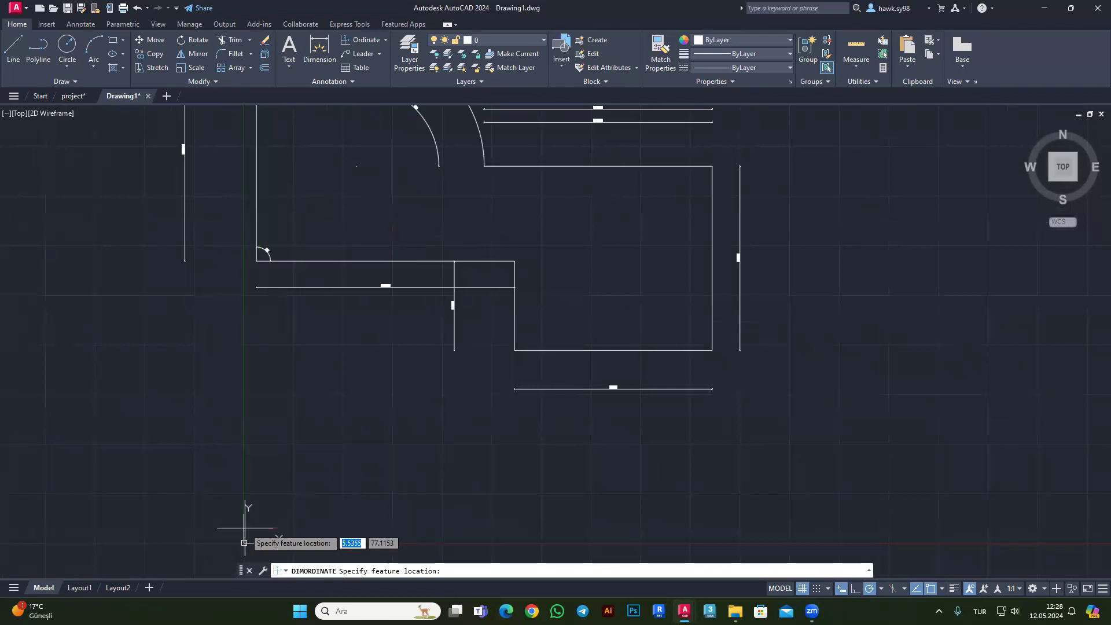
{"action": "left_click", "coordinate": [258, 249]}
{"action": "scroll", "coordinate": [272, 272], "scroll_direction": "down", "scroll_amount": 3}
{"action": "scroll", "coordinate": [289, 292], "scroll_direction": "up", "scroll_amount": 5}
{"action": "scroll", "coordinate": [301, 315], "scroll_direction": "up", "scroll_amount": 3}
{"action": "scroll", "coordinate": [301, 315], "scroll_direction": "up", "scroll_amount": 2}
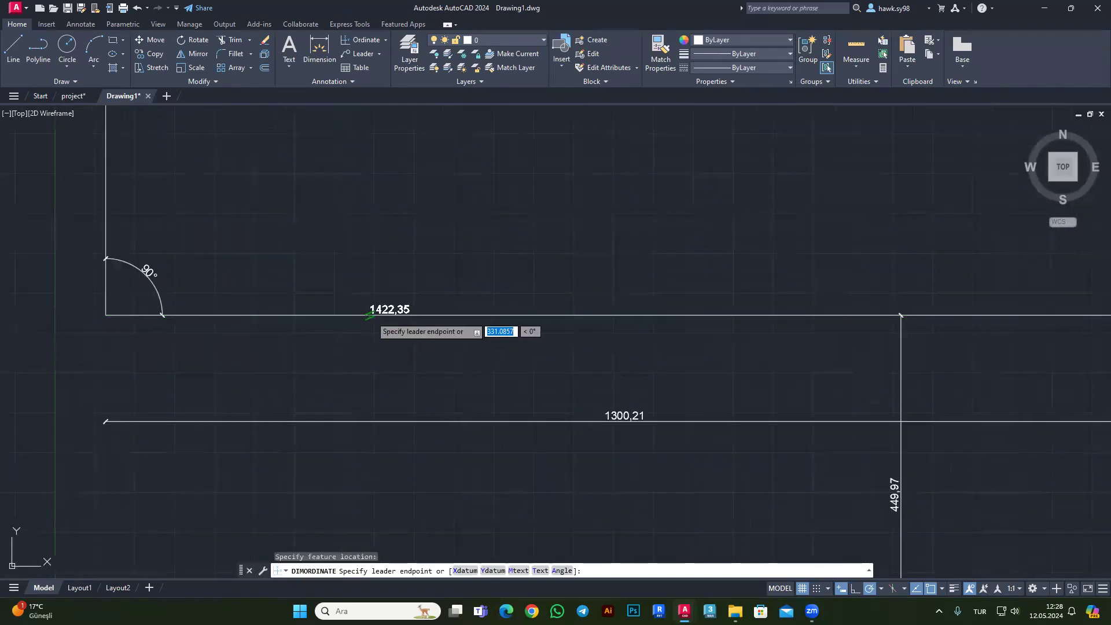
{"action": "left_click", "coordinate": [369, 316]}
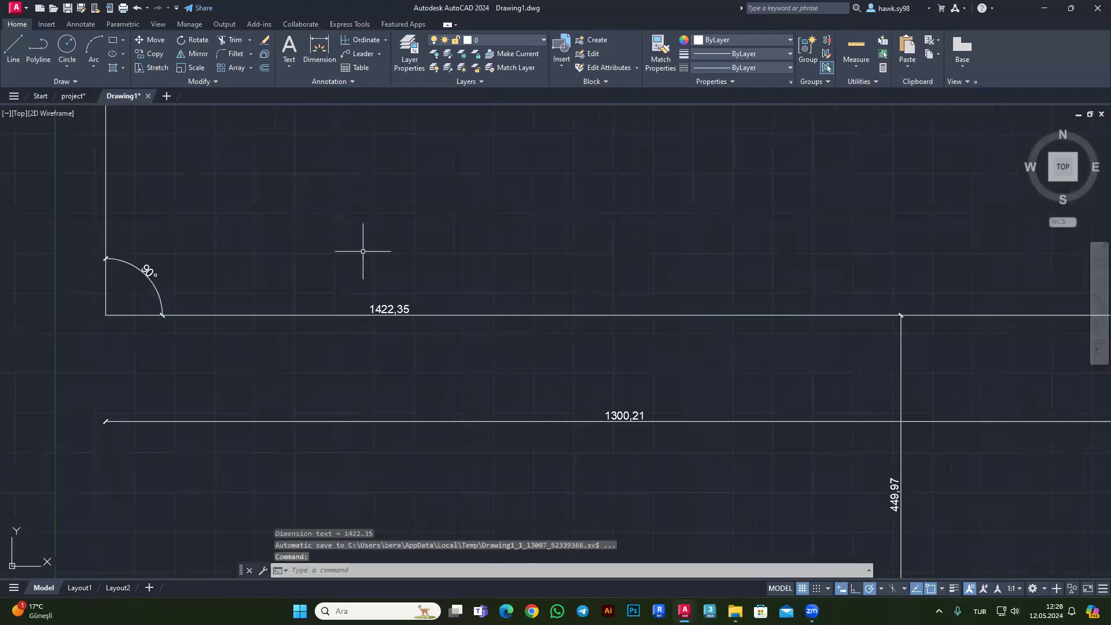
{"action": "scroll", "coordinate": [368, 281], "scroll_direction": "down", "scroll_amount": 5}
{"action": "scroll", "coordinate": [368, 288], "scroll_direction": "up", "scroll_amount": 2}
{"action": "key", "text": "Escape"}
{"action": "left_click", "coordinate": [367, 288]}
{"action": "scroll", "coordinate": [315, 248], "scroll_direction": "up", "scroll_amount": 5}
{"action": "scroll", "coordinate": [341, 289], "scroll_direction": "down", "scroll_amount": 8}
{"action": "scroll", "coordinate": [460, 230], "scroll_direction": "down", "scroll_amount": 2}
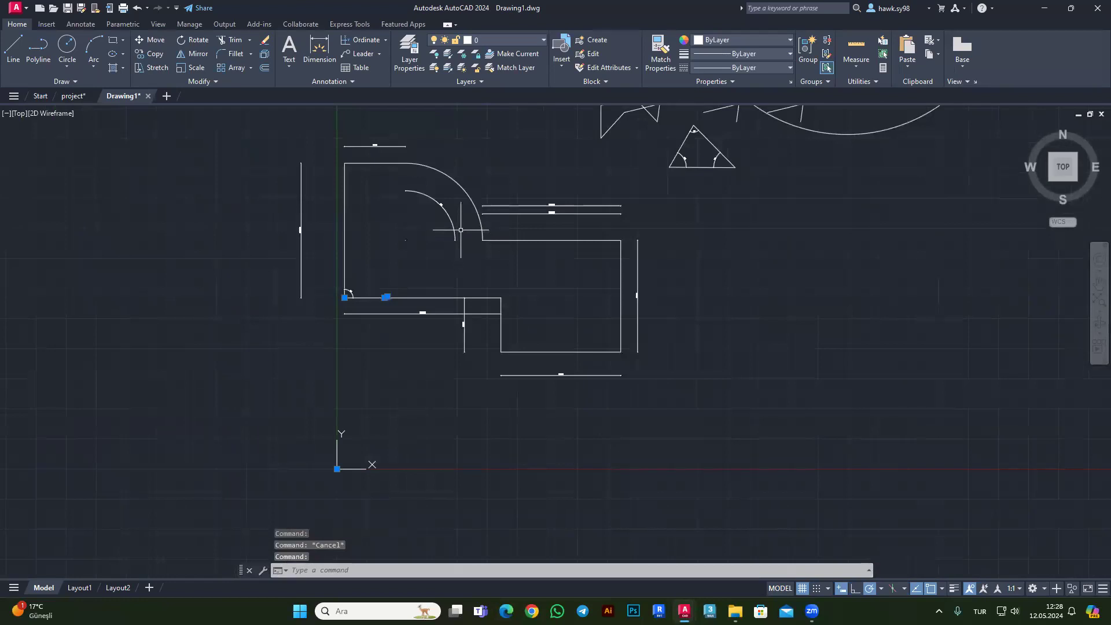
{"action": "key", "text": "Delete"}
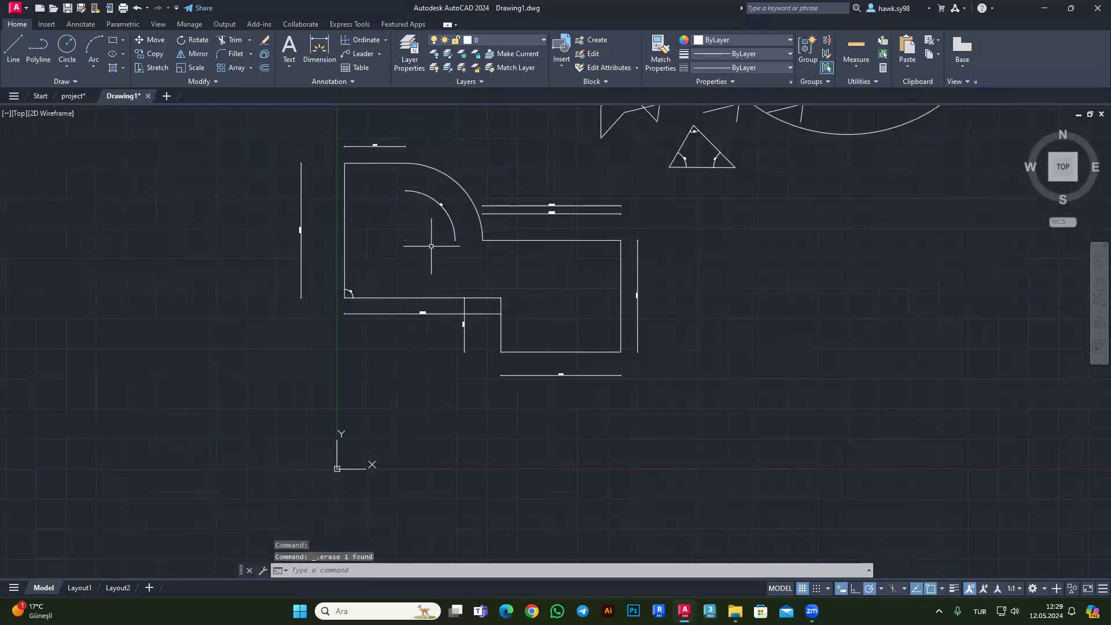
Window-select the two curved arcs of the plan.
{"action": "scroll", "coordinate": [366, 480], "scroll_direction": "up", "scroll_amount": 3}
{"action": "left_click", "coordinate": [347, 370]}
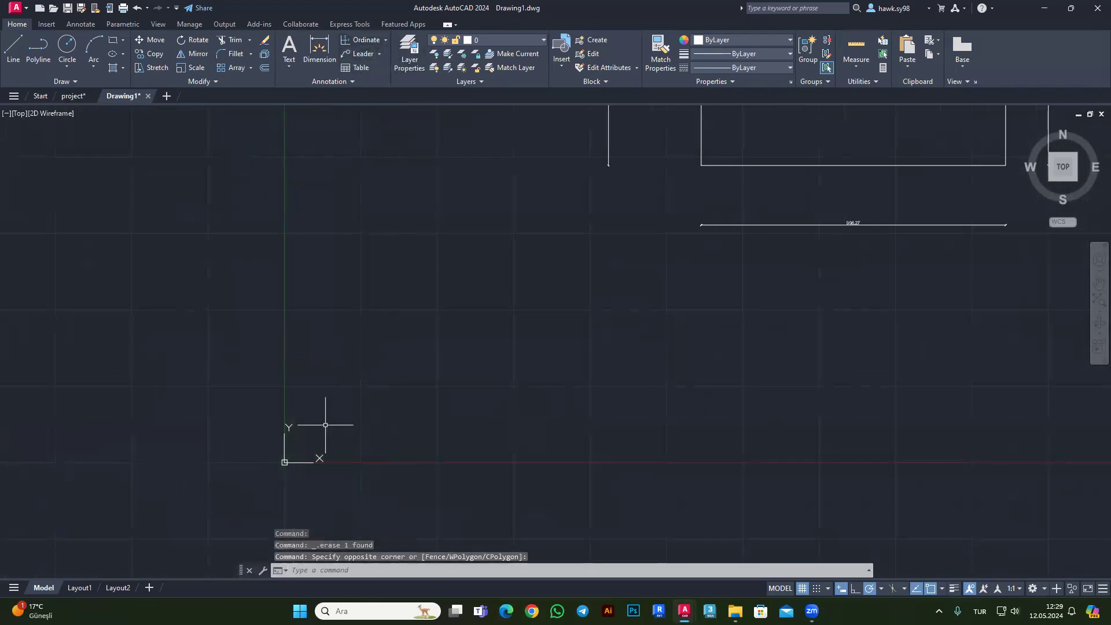
{"action": "scroll", "coordinate": [410, 417], "scroll_direction": "down", "scroll_amount": 2}
{"action": "scroll", "coordinate": [451, 388], "scroll_direction": "down", "scroll_amount": 2}
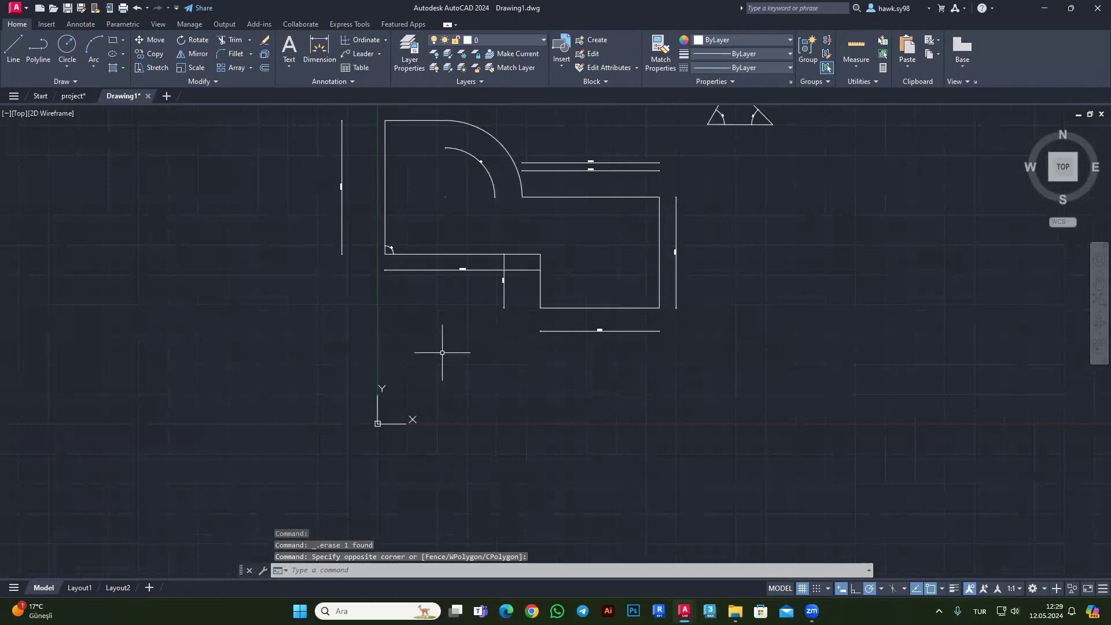
{"action": "scroll", "coordinate": [449, 183], "scroll_direction": "up", "scroll_amount": 3}
{"action": "left_click_drag", "start_coordinate": [636, 173], "coordinate": [384, 241]}
{"action": "scroll", "coordinate": [384, 240], "scroll_direction": "down", "scroll_amount": 3}
{"action": "scroll", "coordinate": [481, 247], "scroll_direction": "up", "scroll_amount": 3}
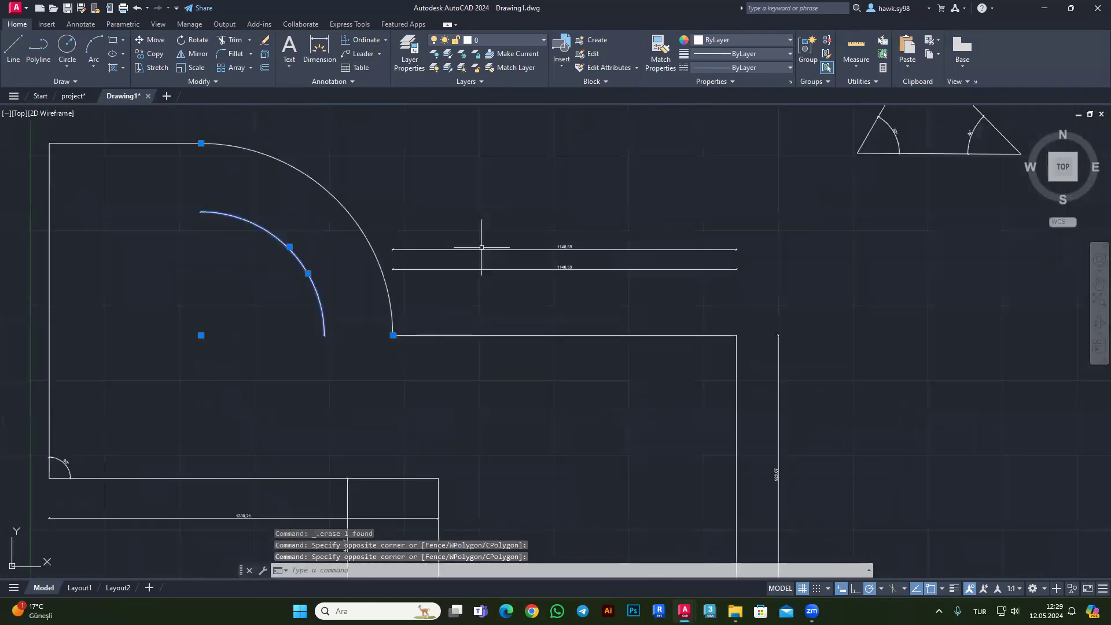
Clear the arc selection and set the dimension type to Linear.
{"action": "left_click", "coordinate": [386, 40]}
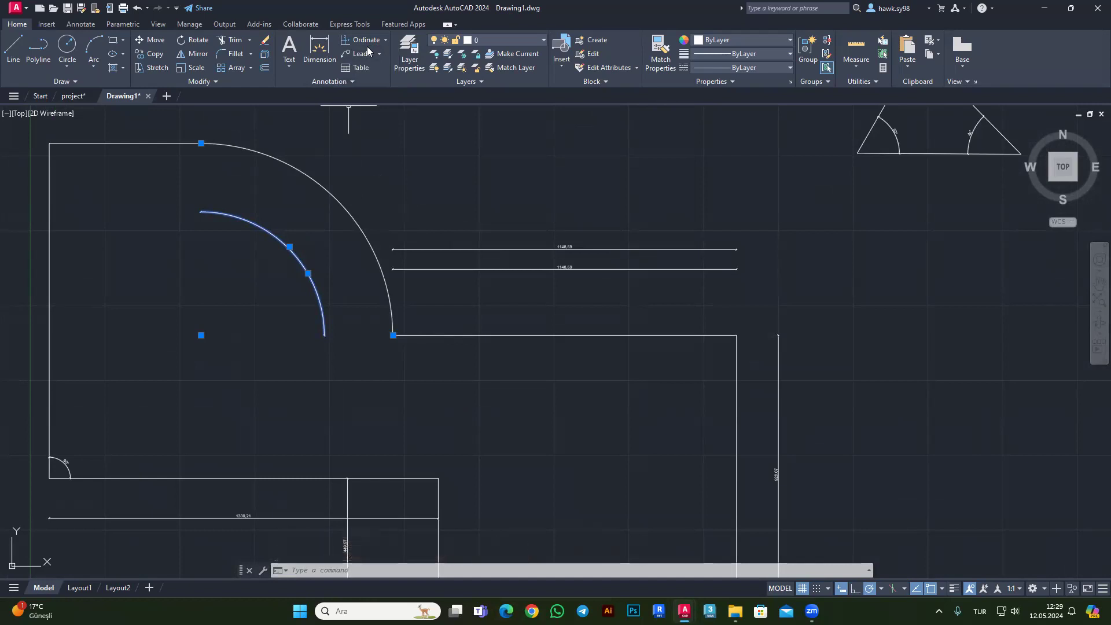
{"action": "key", "text": "Escape"}
{"action": "key", "text": "Escape"}
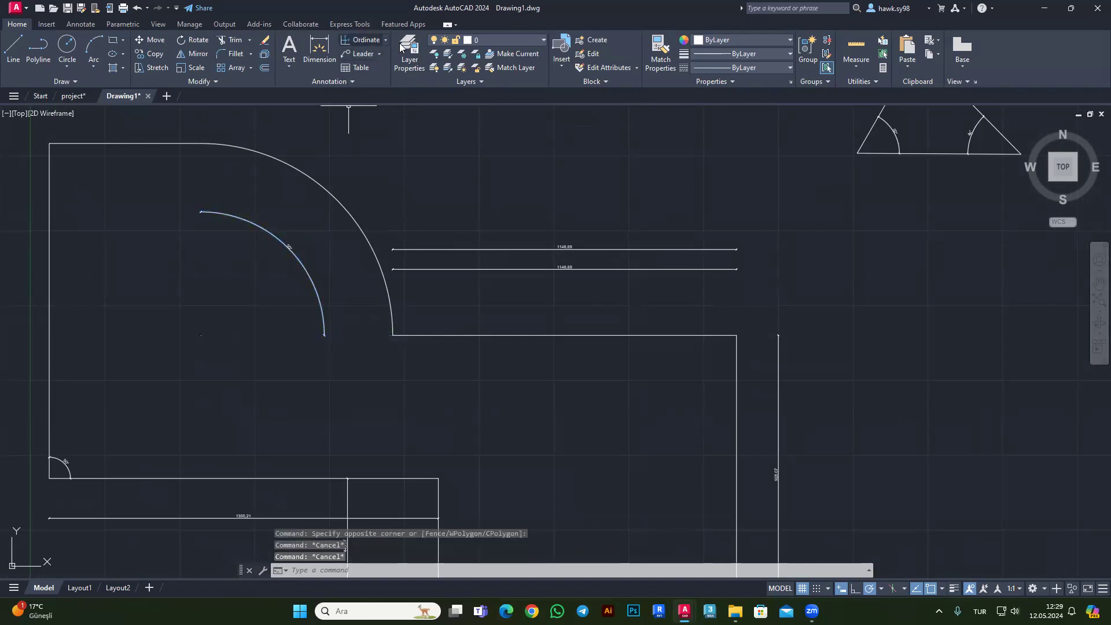
{"action": "left_click", "coordinate": [386, 40]}
{"action": "left_click", "coordinate": [367, 58]}
{"action": "key", "text": "Escape"}
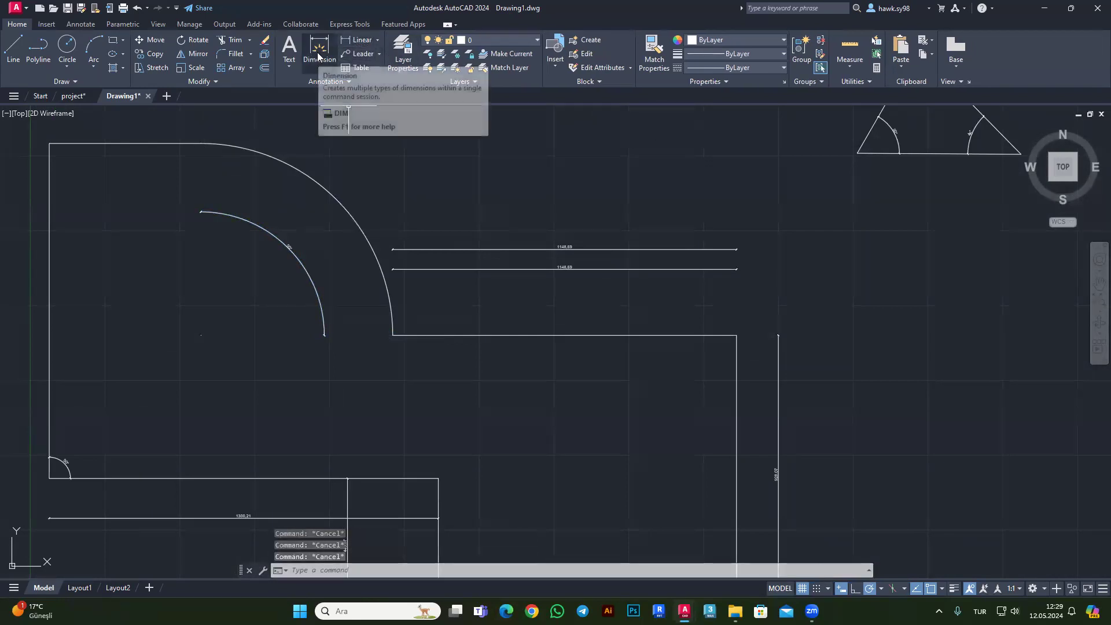
Add a 90° angular dimension between the walls at the lower-left corner.
{"action": "left_click", "coordinate": [315, 55]}
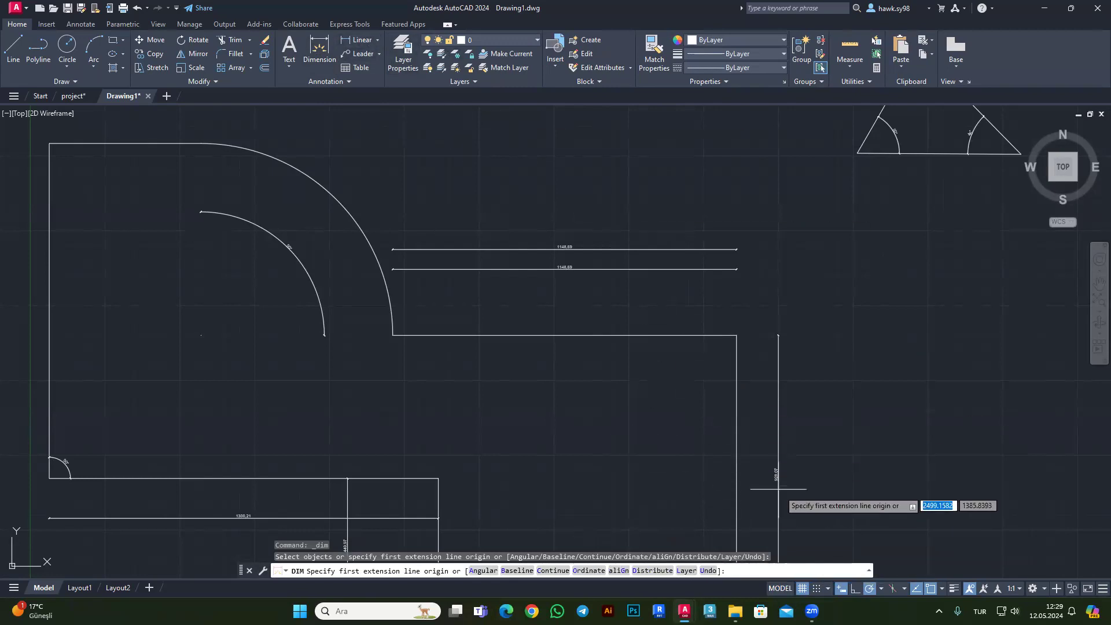
{"action": "scroll", "coordinate": [653, 416], "scroll_direction": "down", "scroll_amount": 4}
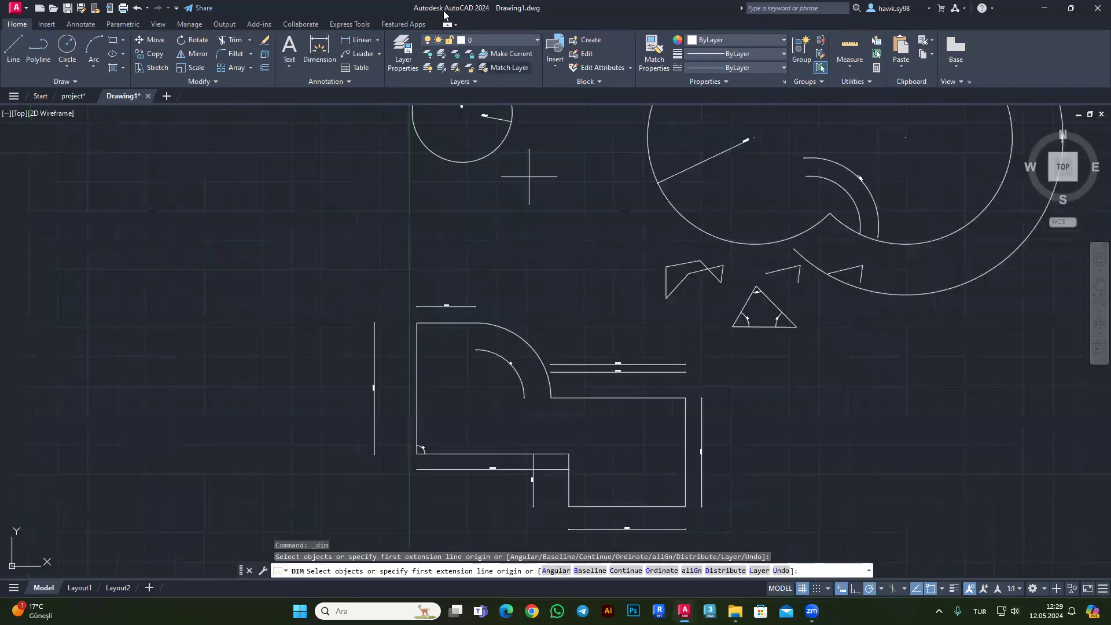
{"action": "key", "text": "Escape"}
{"action": "key", "text": "Return"}
{"action": "type", "text": "A"}
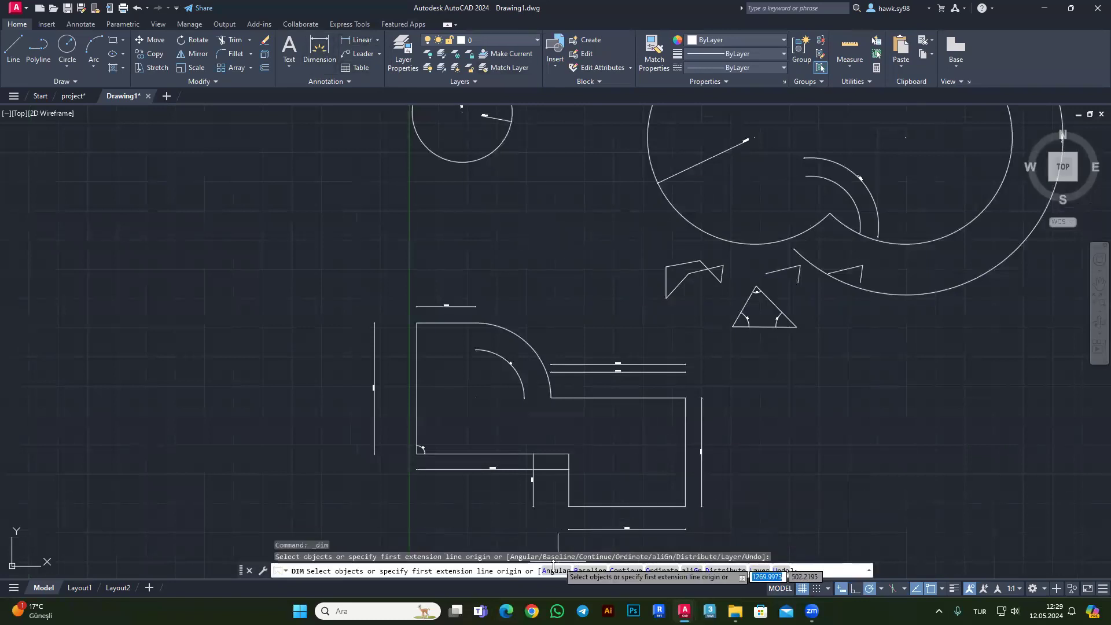
{"action": "key", "text": "Return"}
{"action": "scroll", "coordinate": [489, 425], "scroll_direction": "up", "scroll_amount": 4}
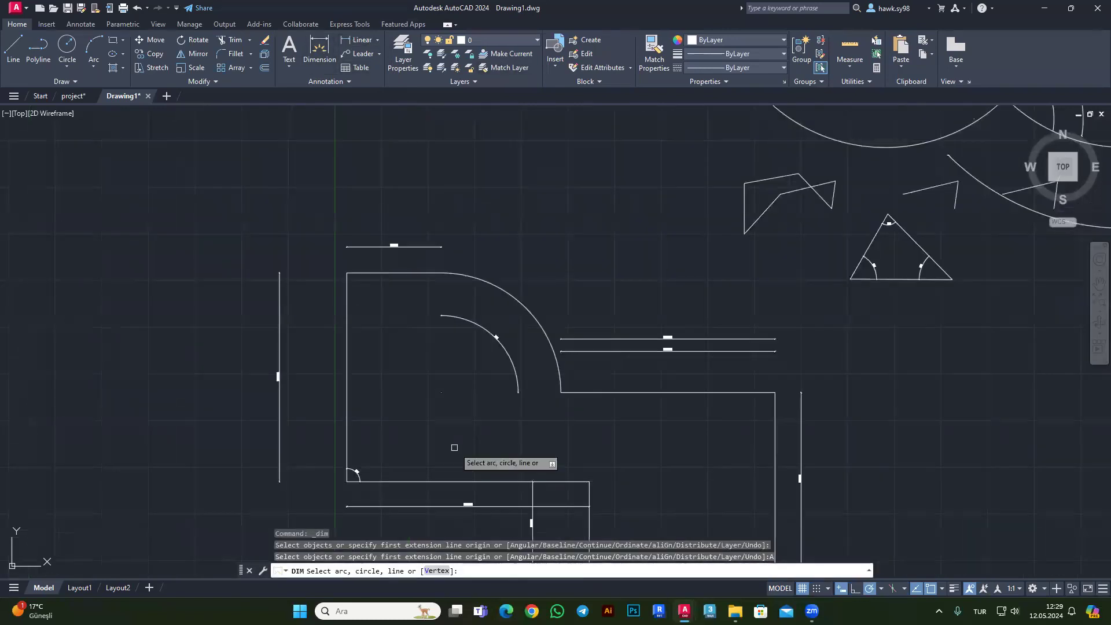
{"action": "left_click", "coordinate": [307, 449]}
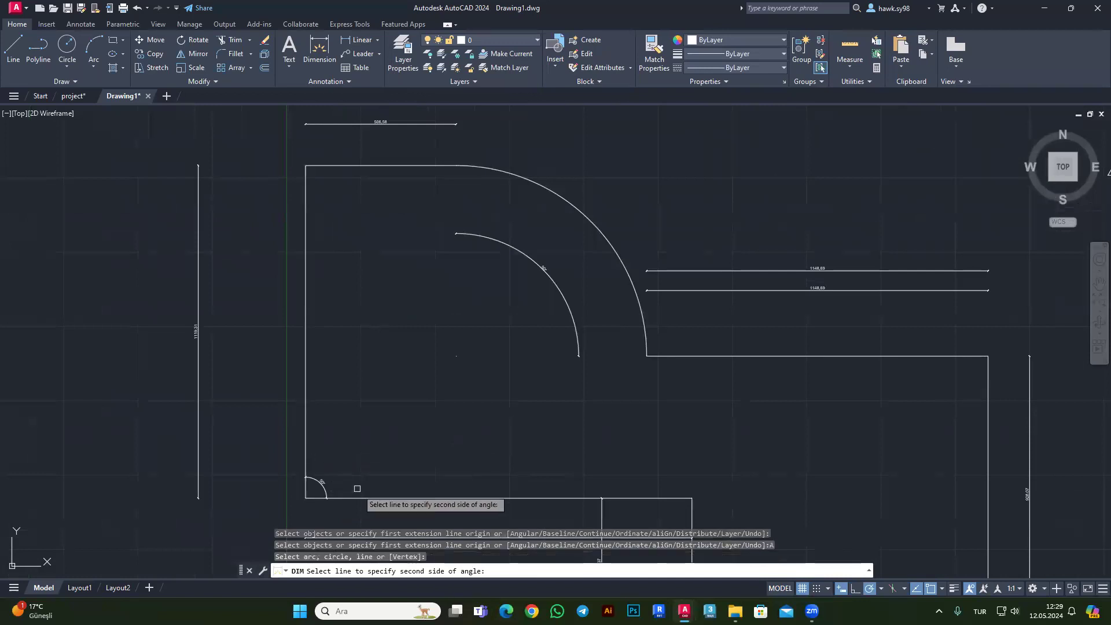
{"action": "left_click", "coordinate": [359, 497]}
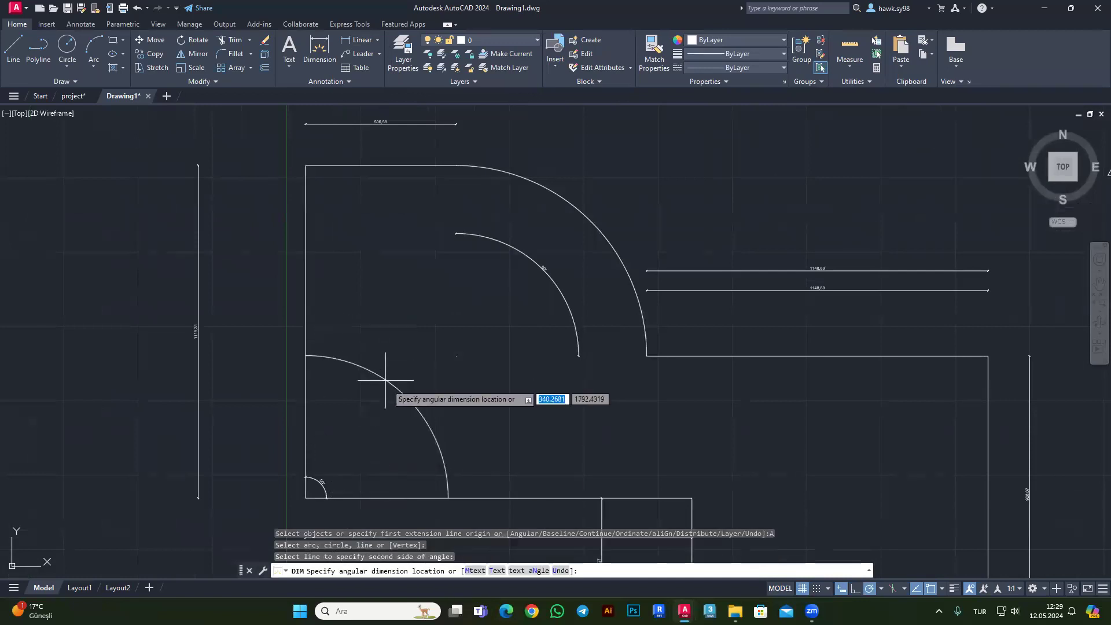
{"action": "left_click", "coordinate": [387, 415]}
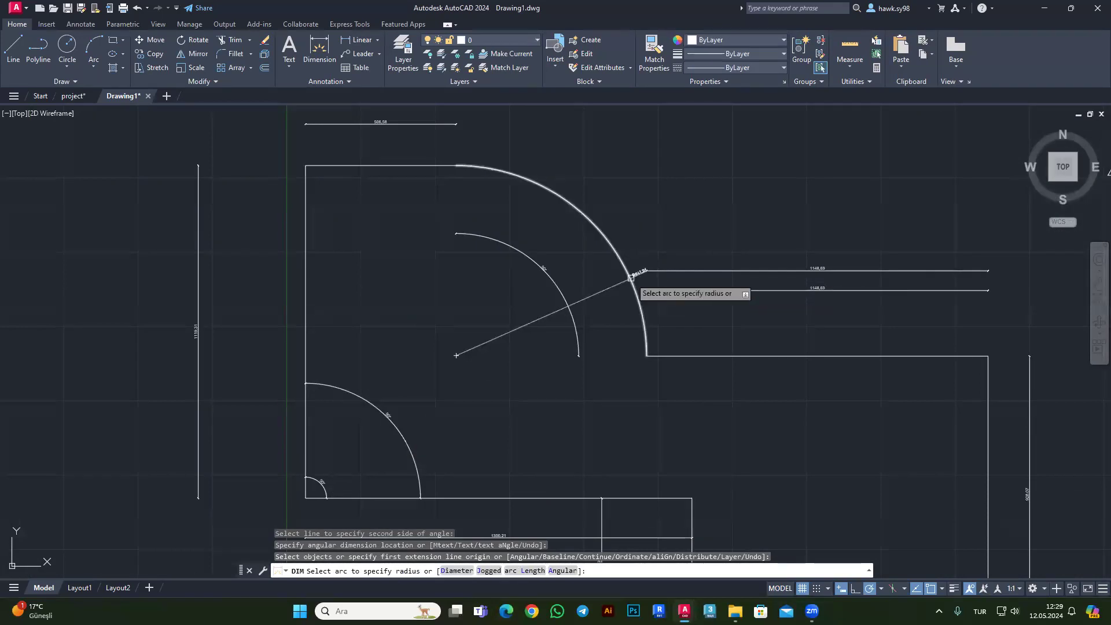
{"action": "scroll", "coordinate": [630, 278], "scroll_direction": "up", "scroll_amount": 3}
{"action": "scroll", "coordinate": [623, 263], "scroll_direction": "down", "scroll_amount": 3}
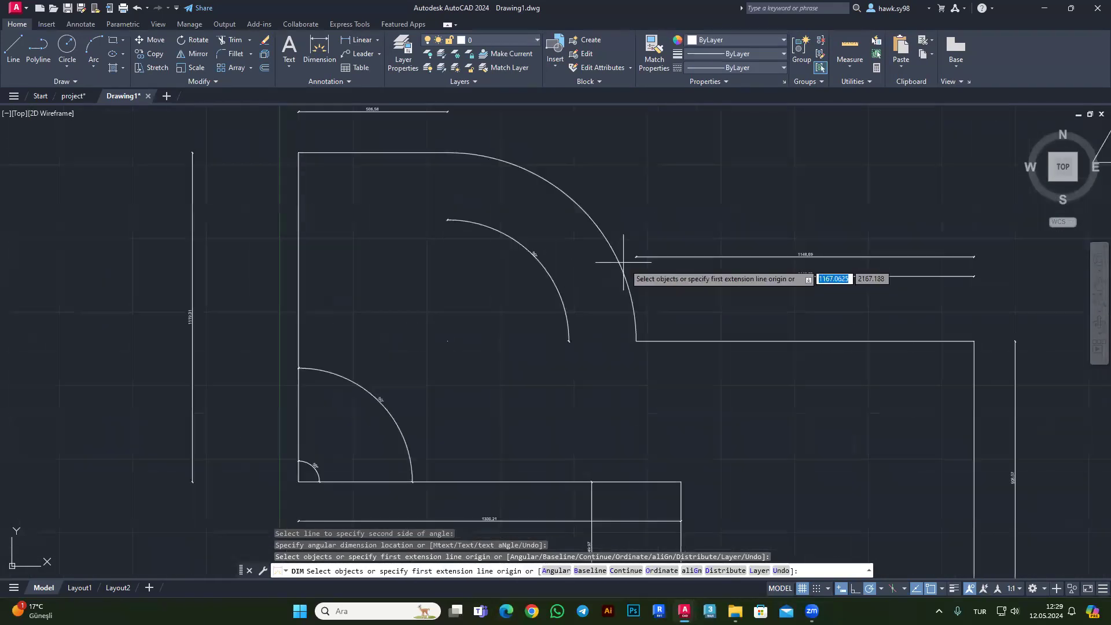
{"action": "scroll", "coordinate": [623, 262], "scroll_direction": "down", "scroll_amount": 3}
{"action": "key", "text": "Escape"}
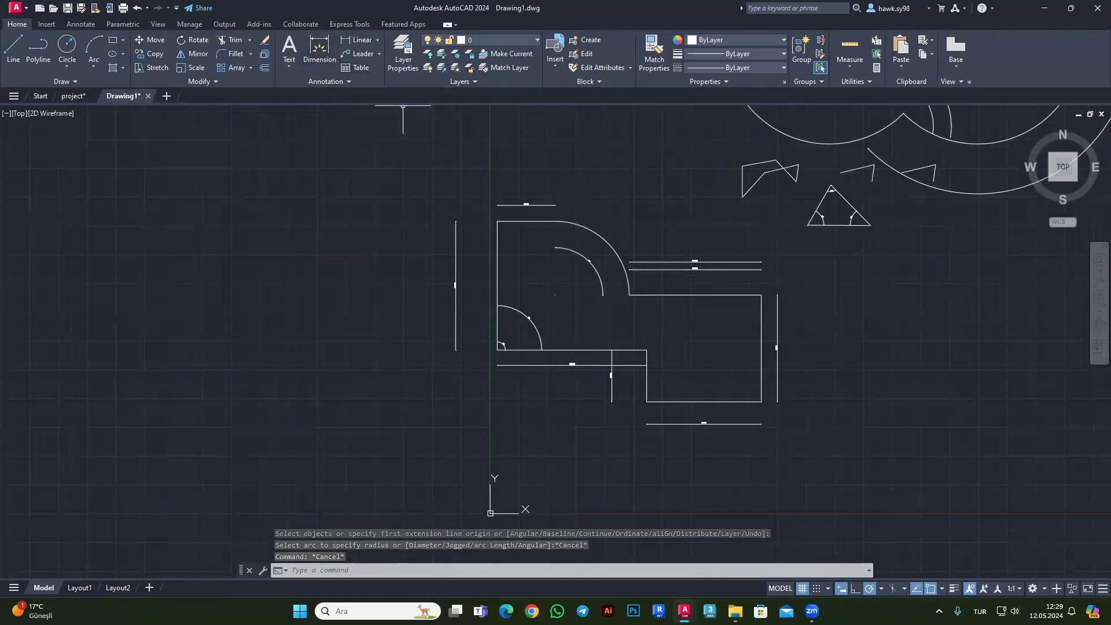
Dimension the horizontal wall with a 1148.69 linear dimension.
{"action": "left_click", "coordinate": [328, 49]}
{"action": "scroll", "coordinate": [631, 284], "scroll_direction": "up", "scroll_amount": 4}
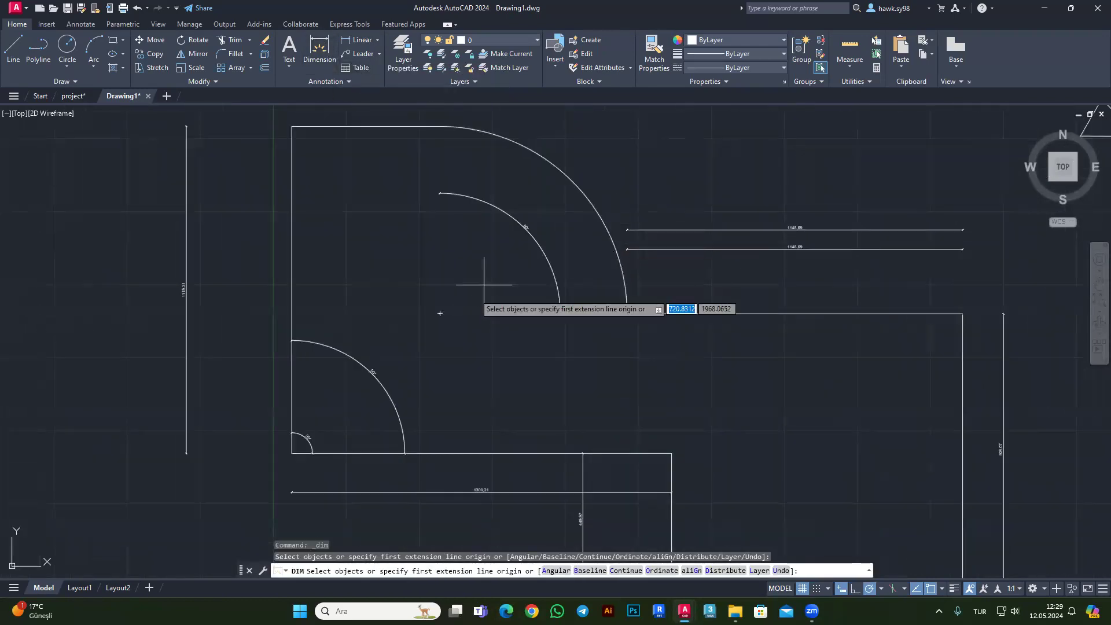
{"action": "scroll", "coordinate": [463, 328], "scroll_direction": "down", "scroll_amount": 4}
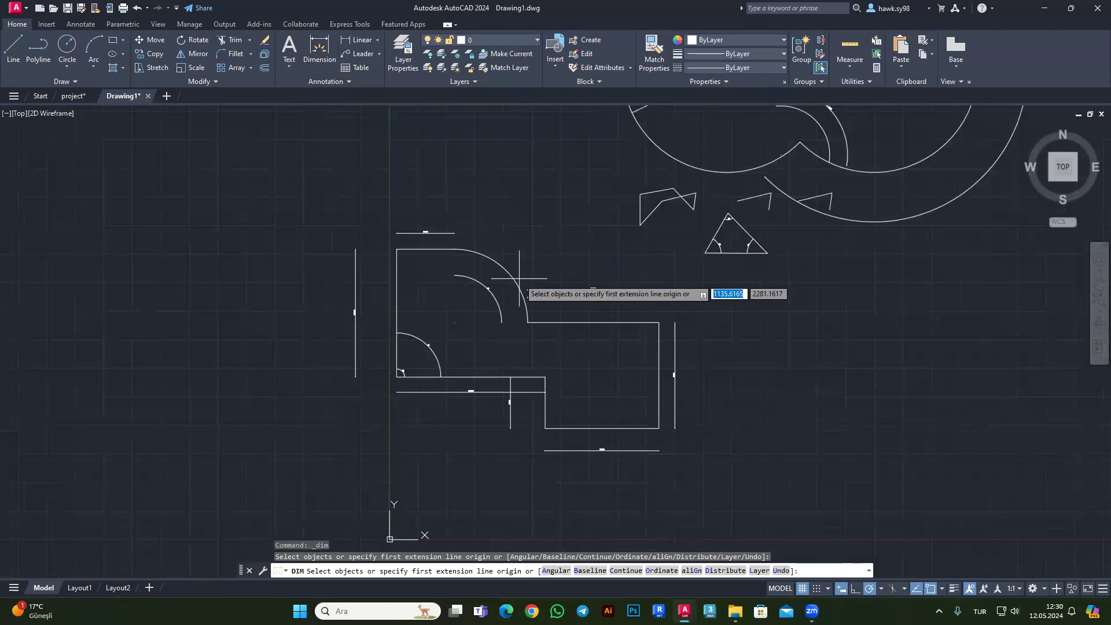
{"action": "scroll", "coordinate": [522, 280], "scroll_direction": "up", "scroll_amount": 4}
{"action": "key", "text": "Escape"}
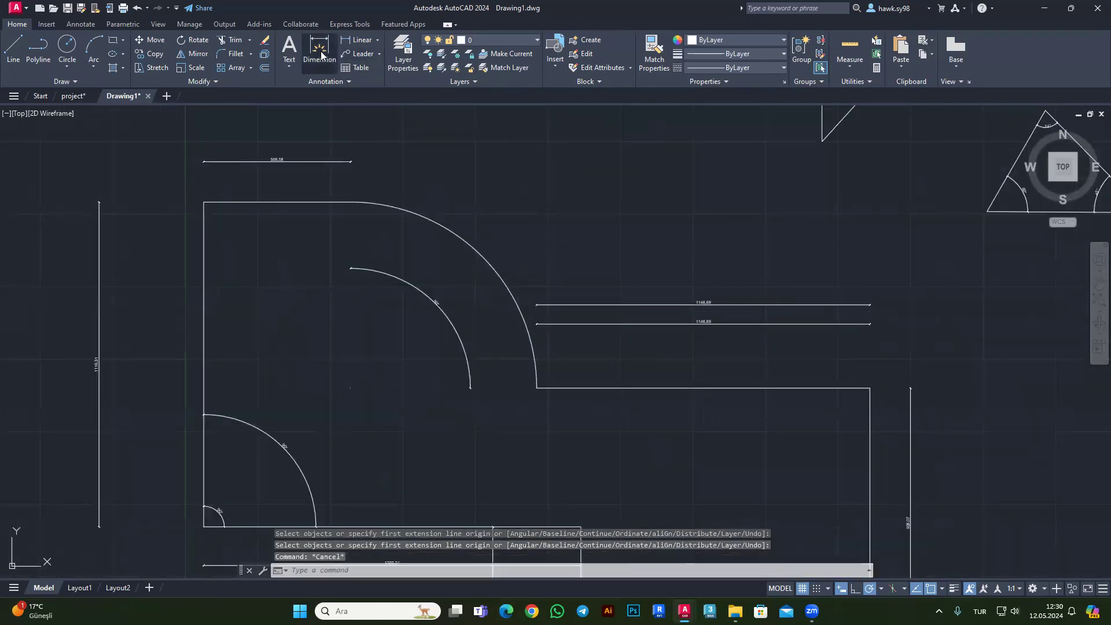
{"action": "left_click", "coordinate": [322, 57]}
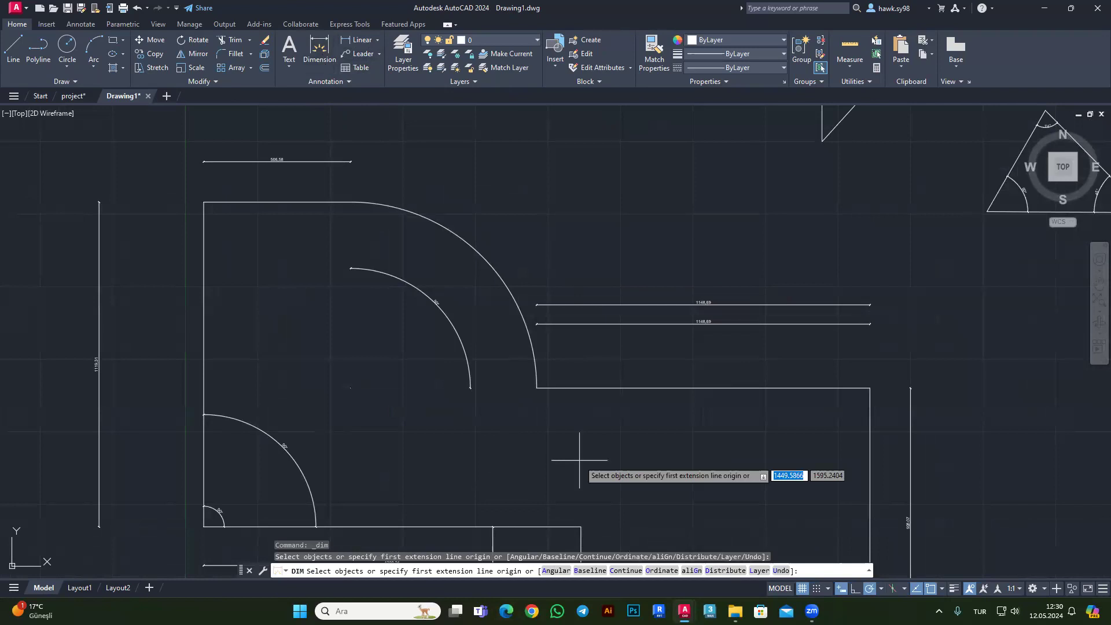
{"action": "scroll", "coordinate": [758, 416], "scroll_direction": "down", "scroll_amount": 3}
{"action": "scroll", "coordinate": [509, 394], "scroll_direction": "up", "scroll_amount": 3}
{"action": "left_click", "coordinate": [505, 396]}
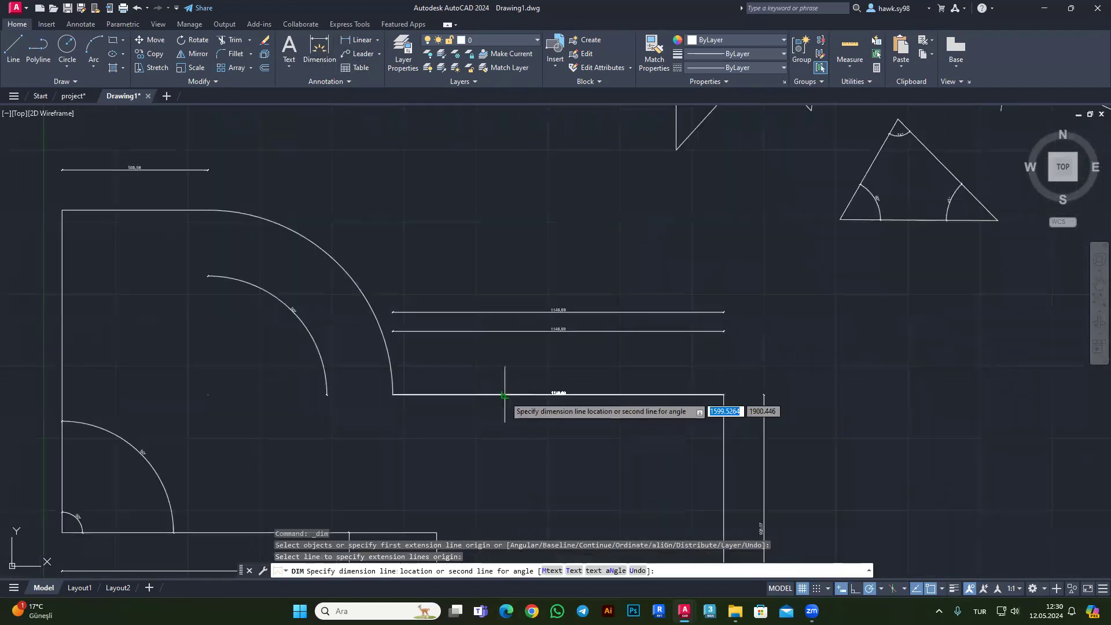
{"action": "scroll", "coordinate": [509, 399], "scroll_direction": "up", "scroll_amount": 2}
{"action": "left_click", "coordinate": [509, 283]}
{"action": "scroll", "coordinate": [613, 256], "scroll_direction": "down", "scroll_amount": 1}
{"action": "scroll", "coordinate": [409, 216], "scroll_direction": "up", "scroll_amount": 4}
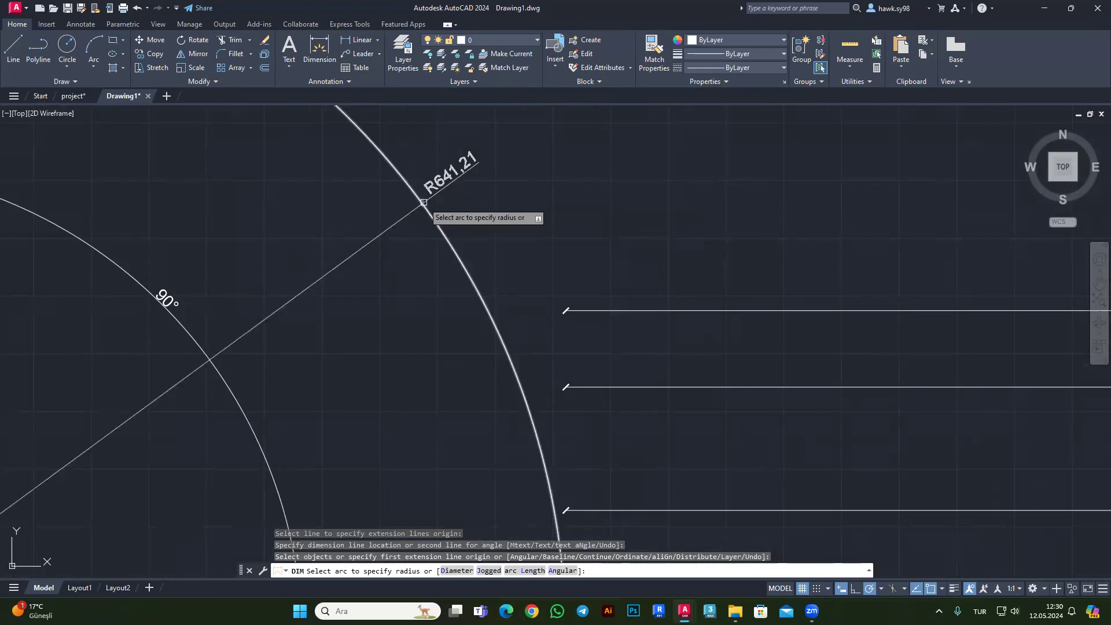
Toggle the DIM option to diameter and back to radius, then place R641.21 on the large arc.
{"action": "type", "text": "d"}
{"action": "key", "text": "Return"}
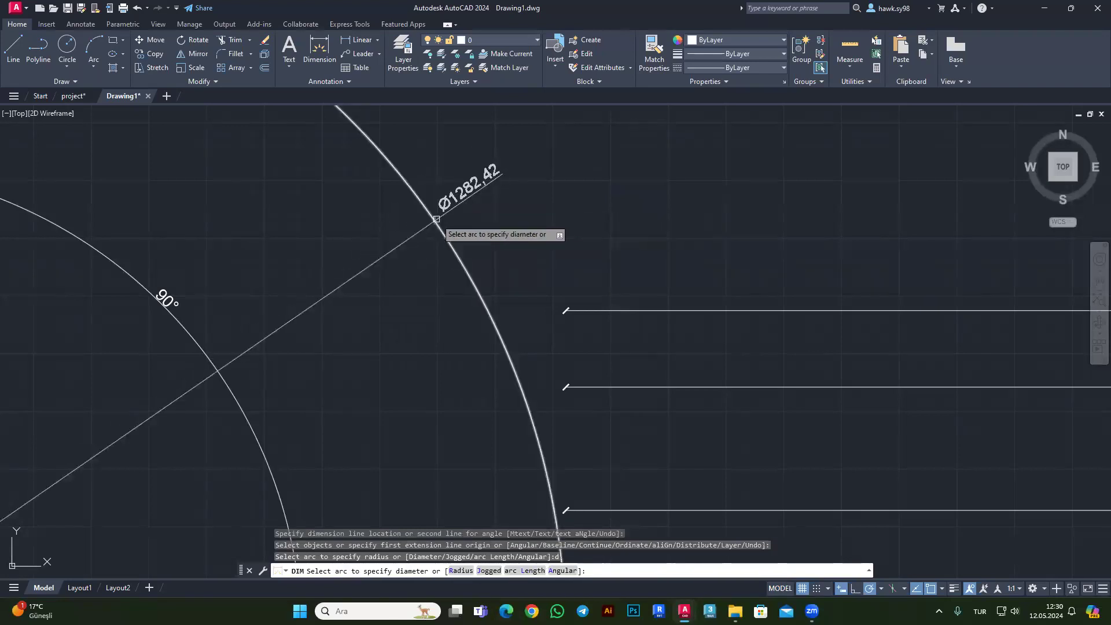
{"action": "type", "text": "r"}
{"action": "key", "text": "Return"}
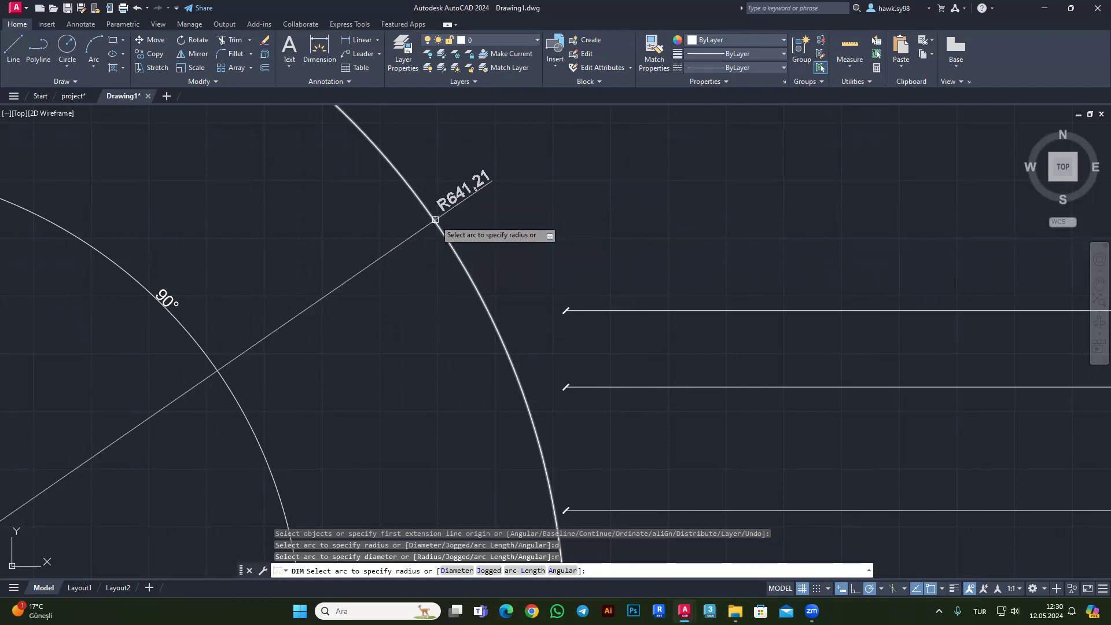
{"action": "key", "text": "Escape"}
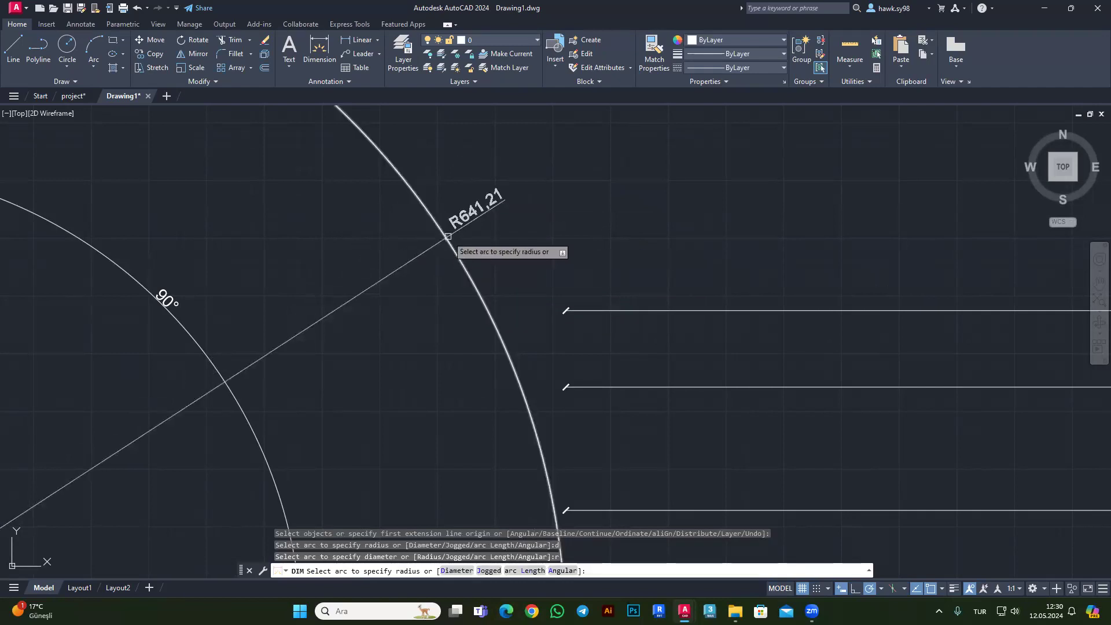
{"action": "key", "text": "Escape"}
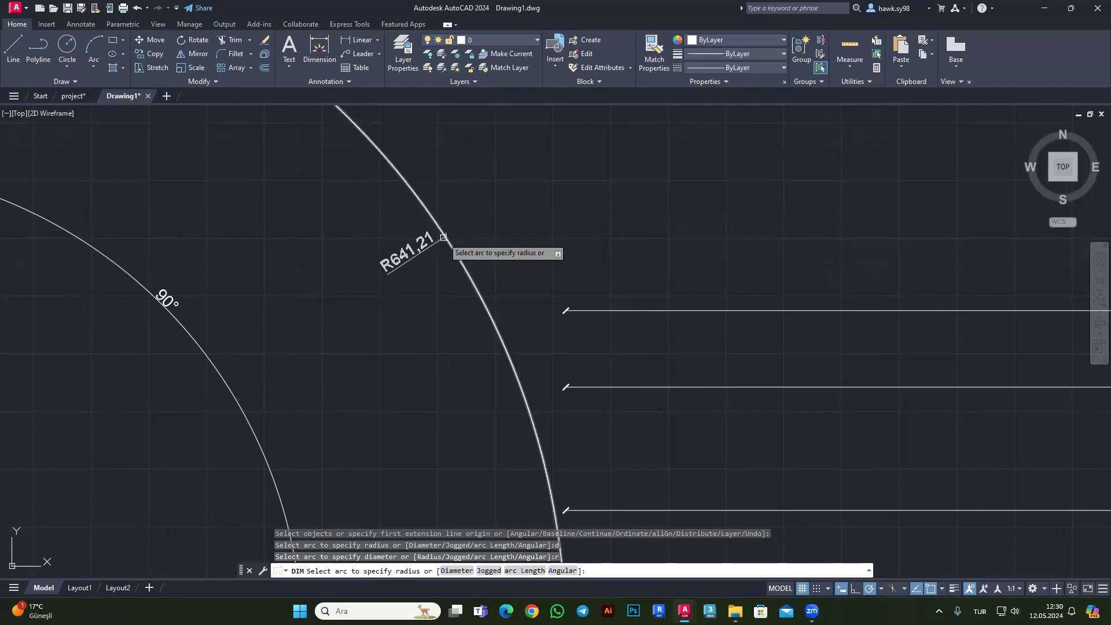
{"action": "scroll", "coordinate": [444, 237], "scroll_direction": "down", "scroll_amount": 1}
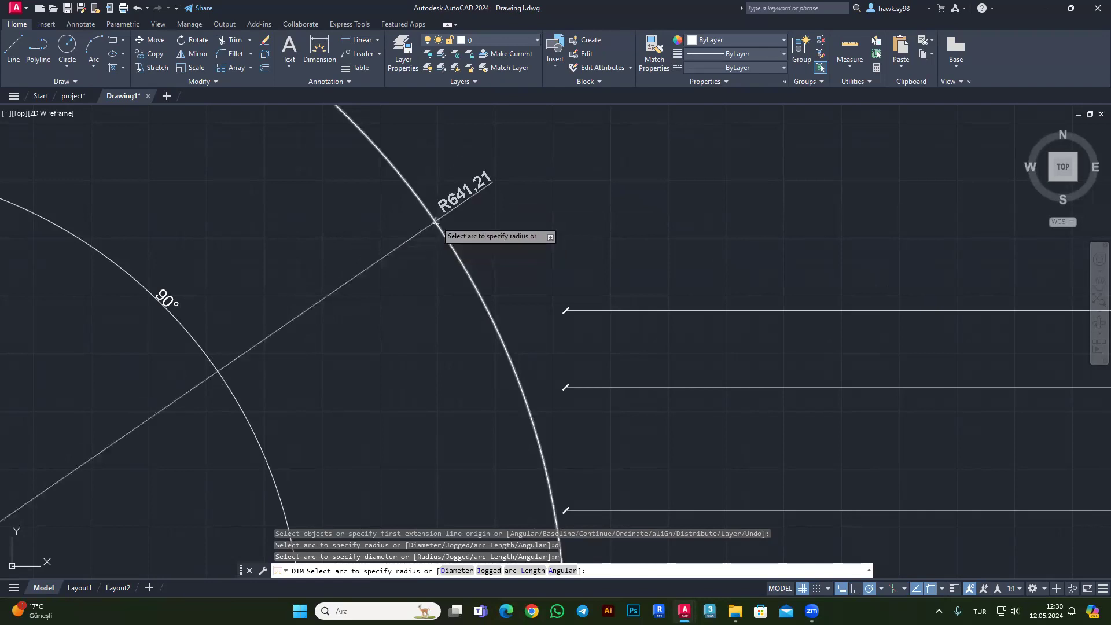
{"action": "key", "text": "Escape"}
{"action": "scroll", "coordinate": [415, 175], "scroll_direction": "down", "scroll_amount": 2}
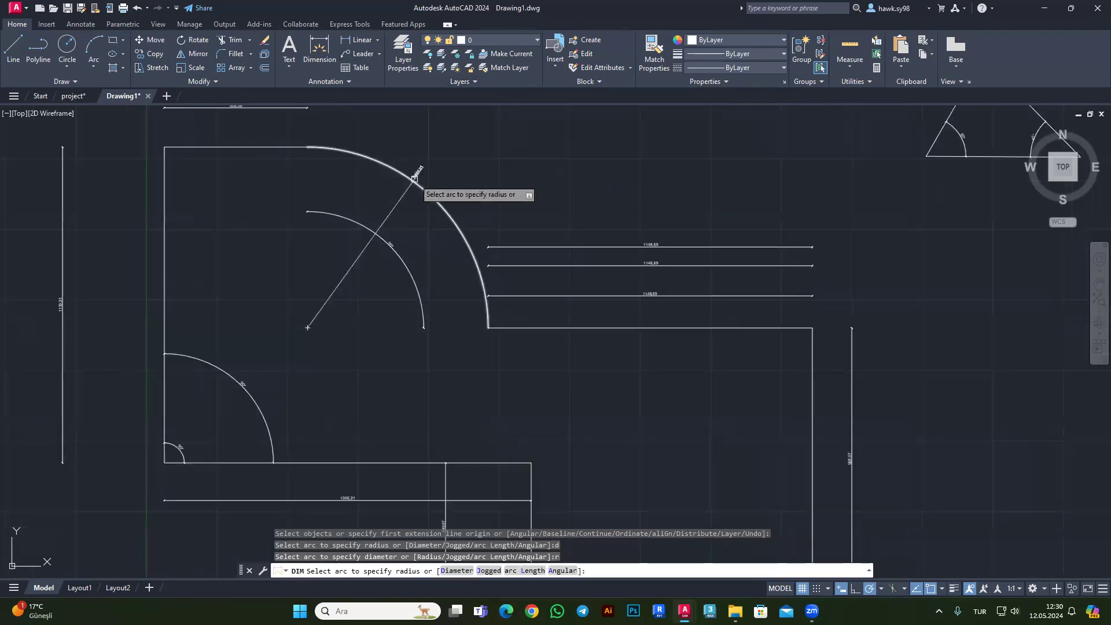
{"action": "left_click", "coordinate": [426, 184]}
{"action": "left_click", "coordinate": [466, 164]}
{"action": "scroll", "coordinate": [238, 144], "scroll_direction": "up", "scroll_amount": 2}
Dimension the 90° angle between the top and left walls at the upper-left corner.
{"action": "scroll", "coordinate": [238, 140], "scroll_direction": "down", "scroll_amount": 2}
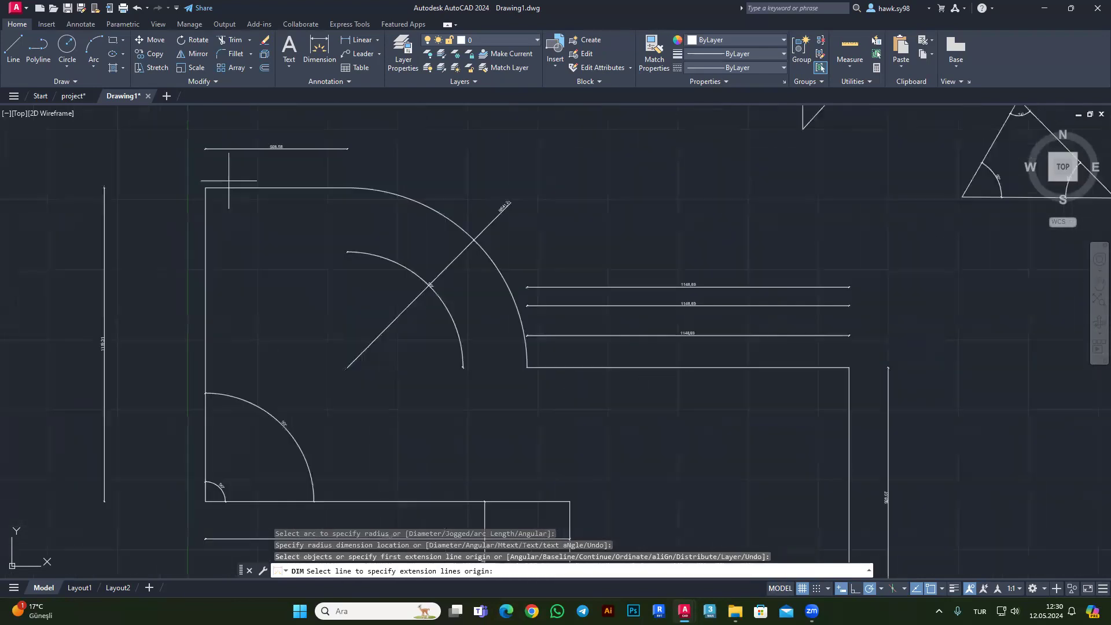
{"action": "scroll", "coordinate": [226, 185], "scroll_direction": "up", "scroll_amount": 2}
{"action": "left_click", "coordinate": [215, 199]}
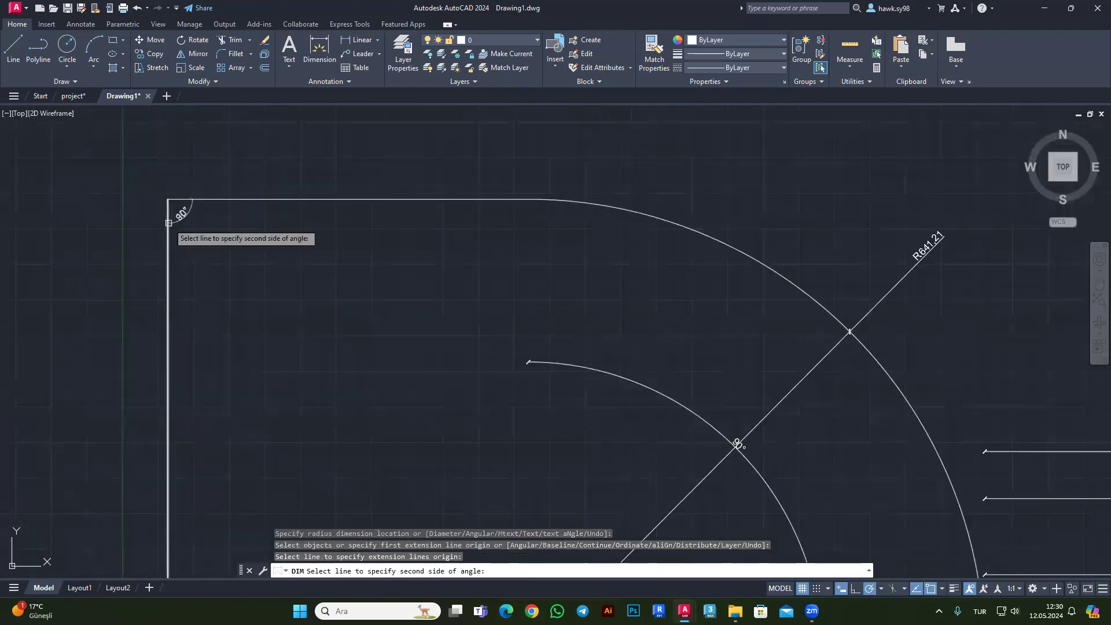
{"action": "left_click", "coordinate": [197, 200]}
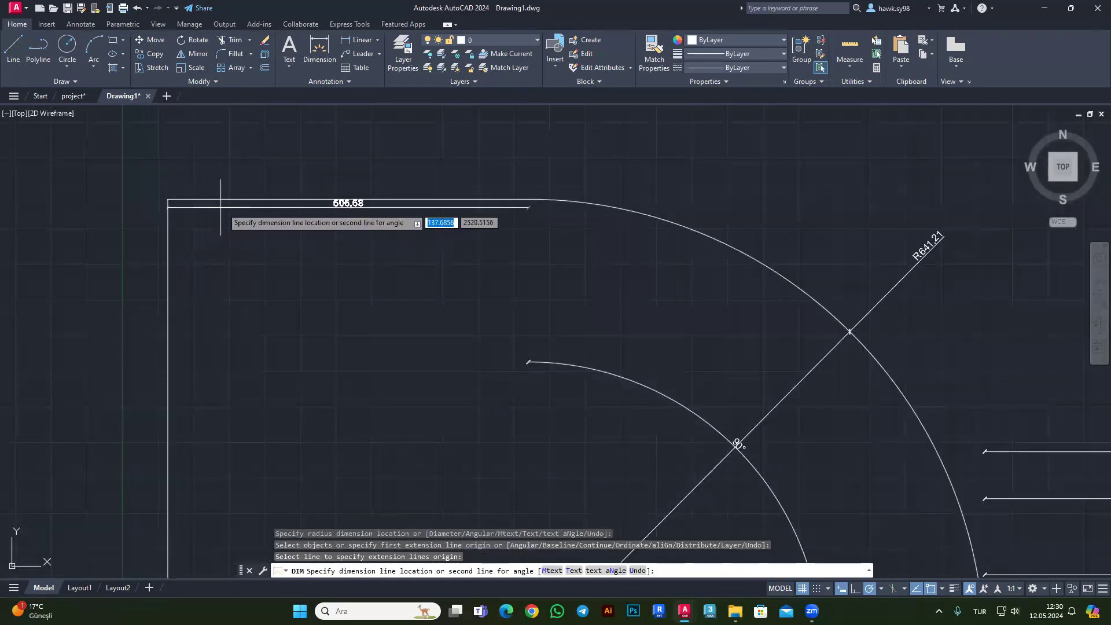
{"action": "key", "text": "Return"}
{"action": "key", "text": "Return"}
{"action": "key", "text": "Return"}
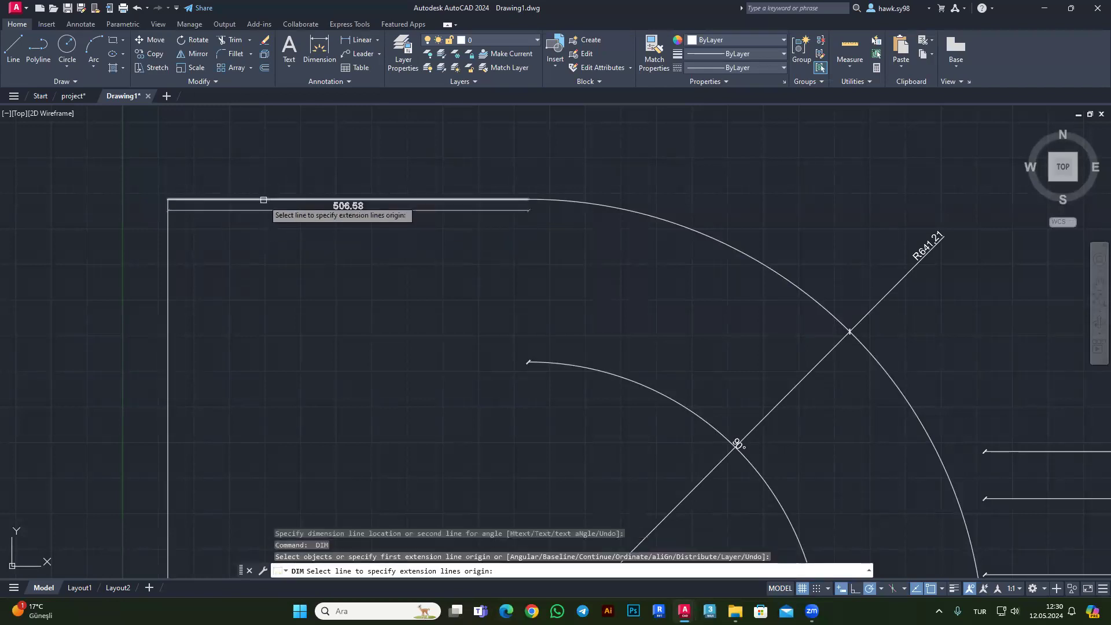
{"action": "left_click", "coordinate": [233, 197]}
{"action": "scroll", "coordinate": [194, 204], "scroll_direction": "up", "scroll_amount": 3}
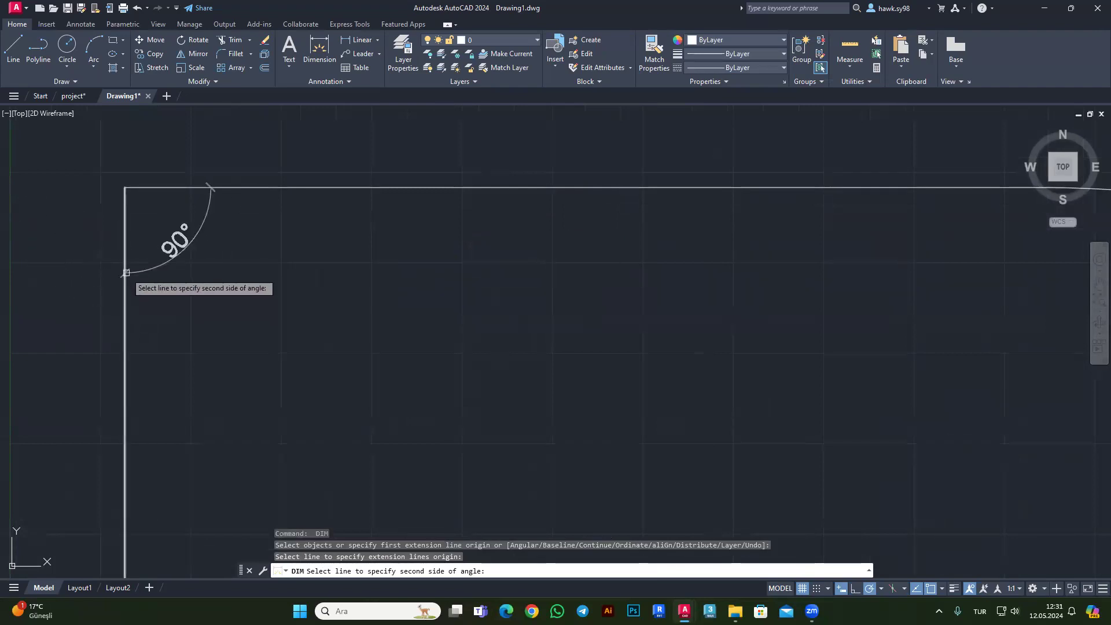
{"action": "left_click", "coordinate": [126, 272]}
{"action": "left_click", "coordinate": [277, 186]}
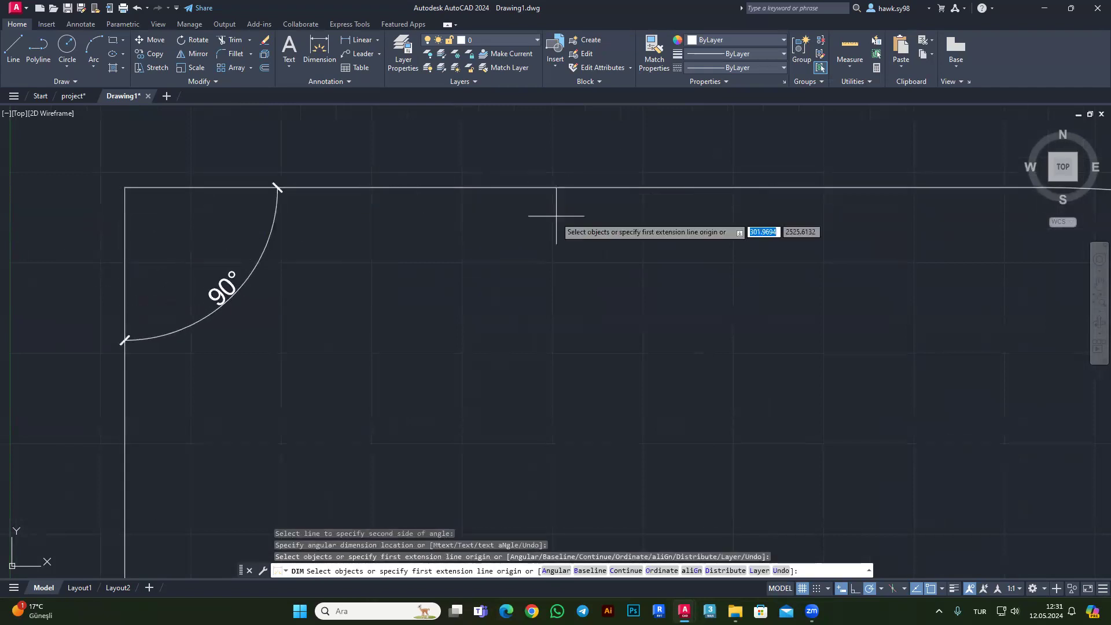
{"action": "scroll", "coordinate": [556, 216], "scroll_direction": "down", "scroll_amount": 5}
{"action": "key", "text": "Escape"}
{"action": "scroll", "coordinate": [416, 252], "scroll_direction": "down", "scroll_amount": 5}
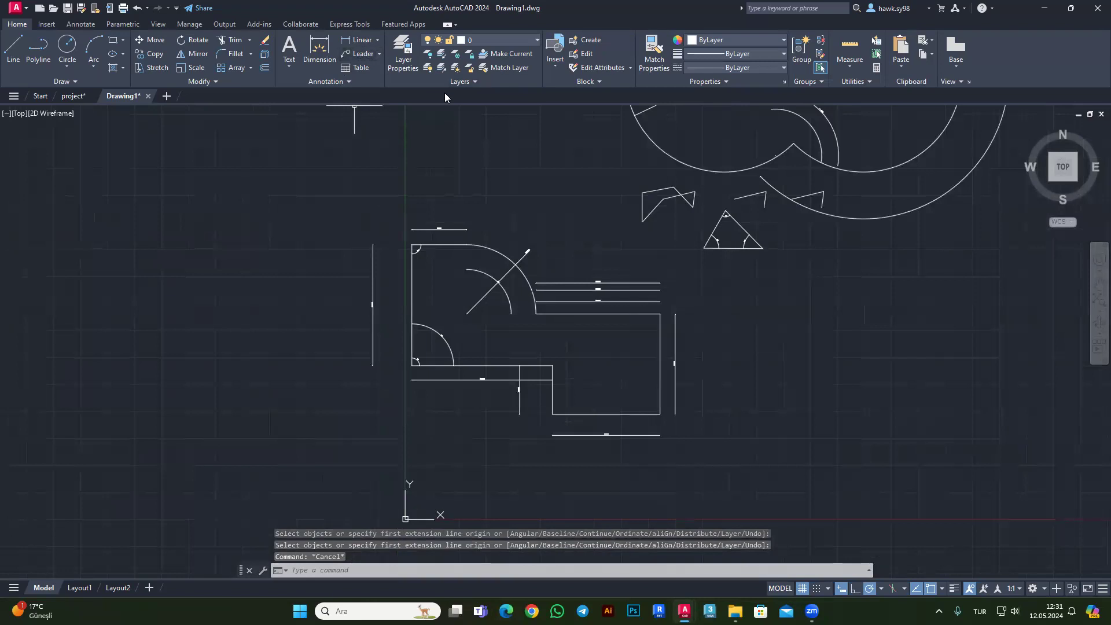
Check the dimension type list, then open the multileader options in the Annotation panel.
{"action": "left_click", "coordinate": [377, 40]}
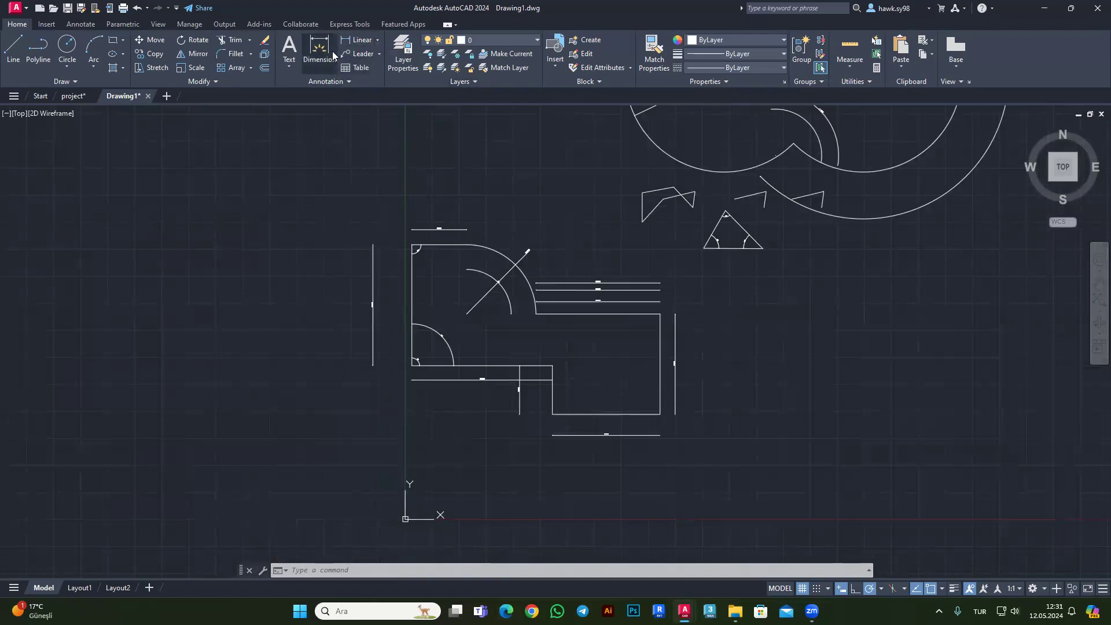
{"action": "scroll", "coordinate": [480, 319], "scroll_direction": "down", "scroll_amount": 4}
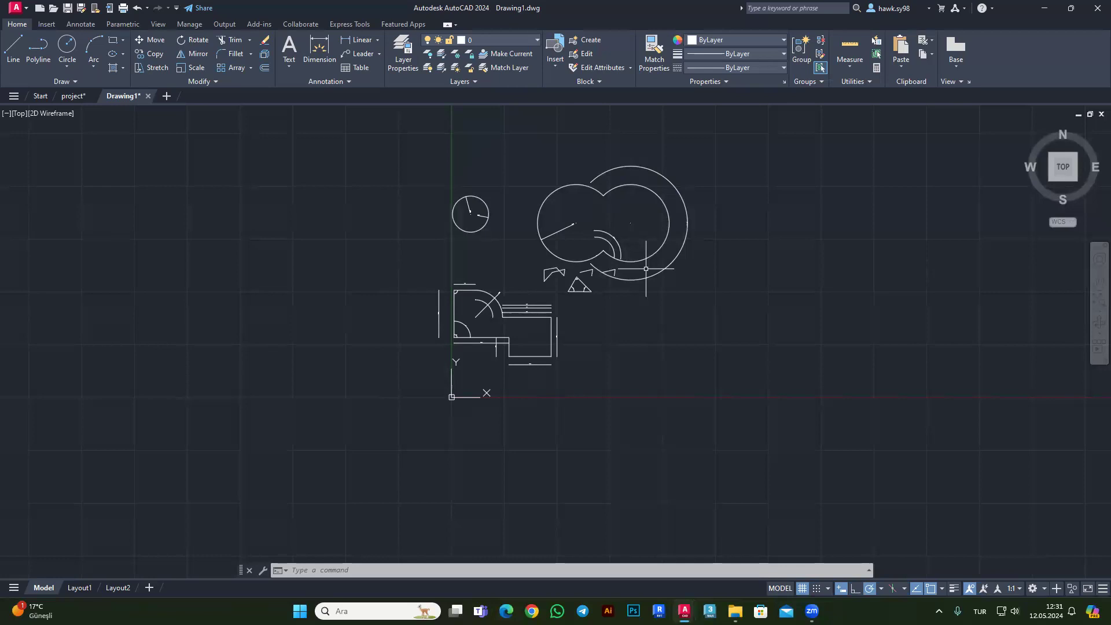
{"action": "scroll", "coordinate": [503, 370], "scroll_direction": "up", "scroll_amount": 2}
{"action": "scroll", "coordinate": [521, 353], "scroll_direction": "up", "scroll_amount": 4}
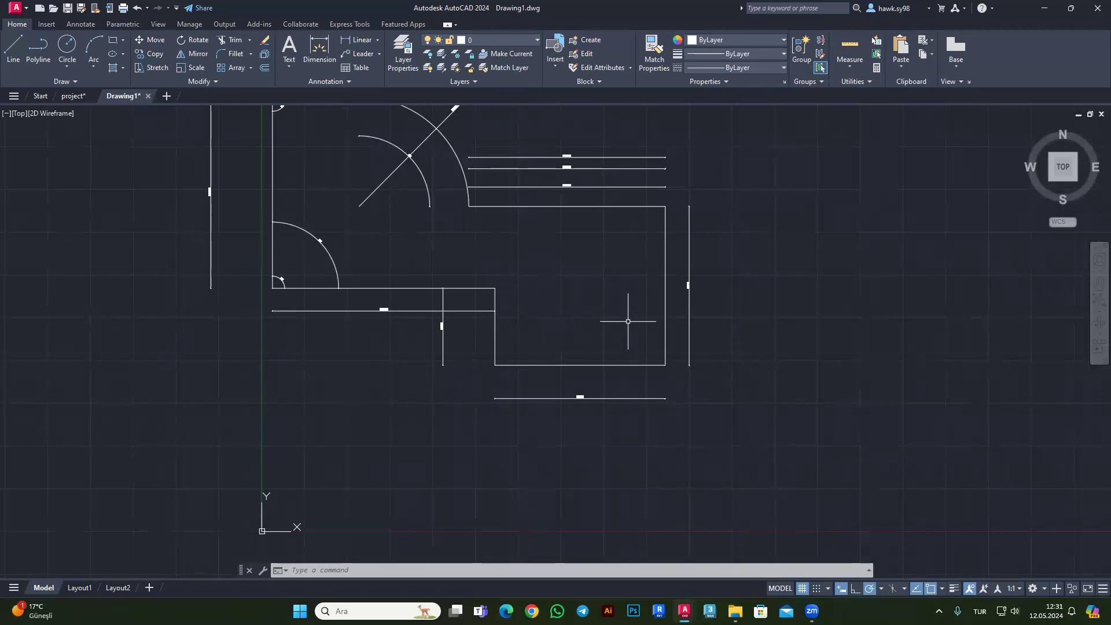
{"action": "left_click", "coordinate": [380, 55]}
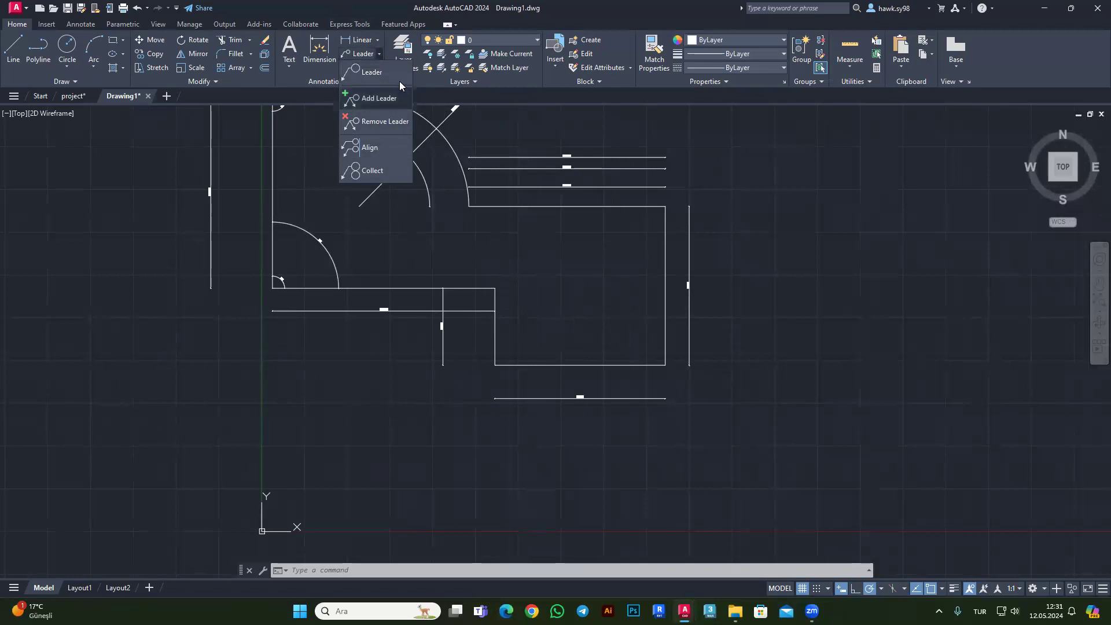
Draw a multileader from the door corner to the upper left with the note 'autocad'.
{"action": "left_click", "coordinate": [371, 76]}
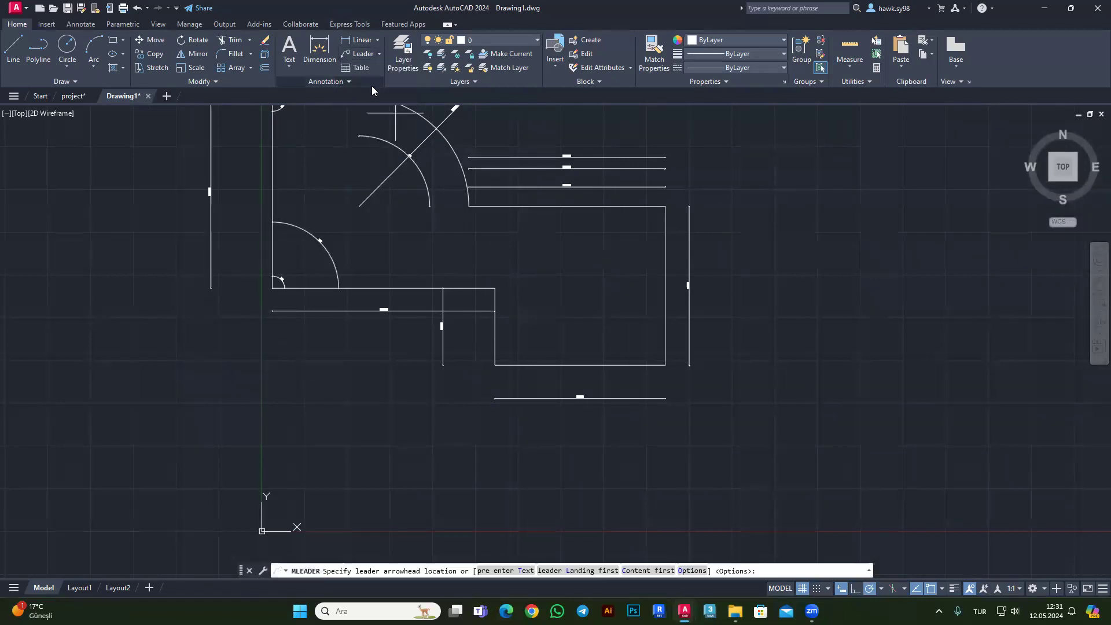
{"action": "left_click", "coordinate": [272, 287]}
{"action": "scroll", "coordinate": [431, 322], "scroll_direction": "down", "scroll_amount": 2}
{"action": "left_click", "coordinate": [242, 199]}
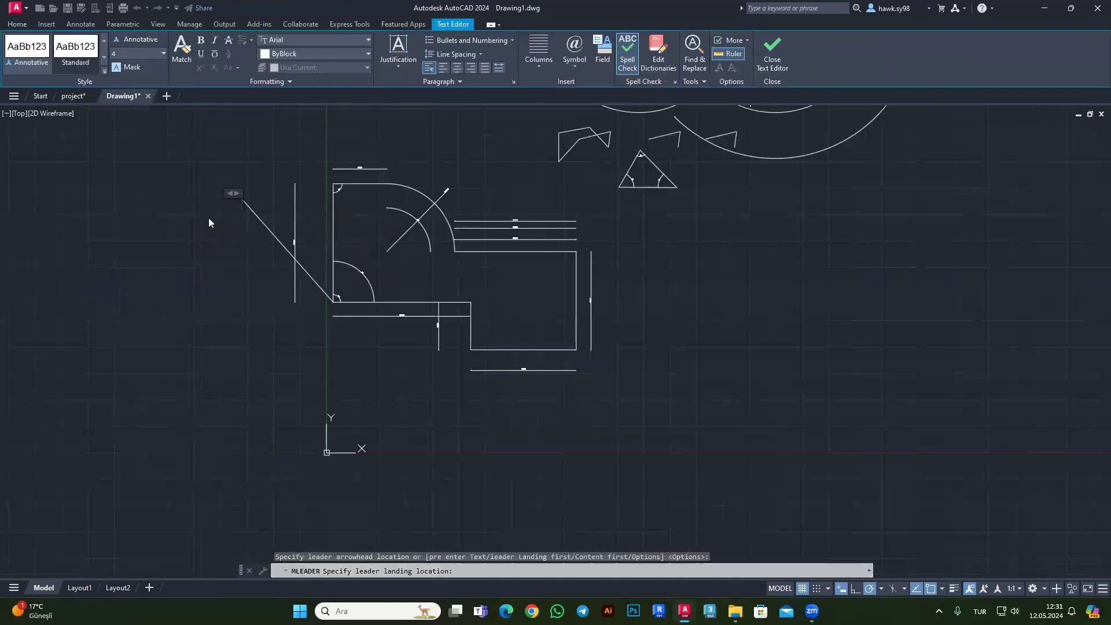
{"action": "type", "text": "autocad"}
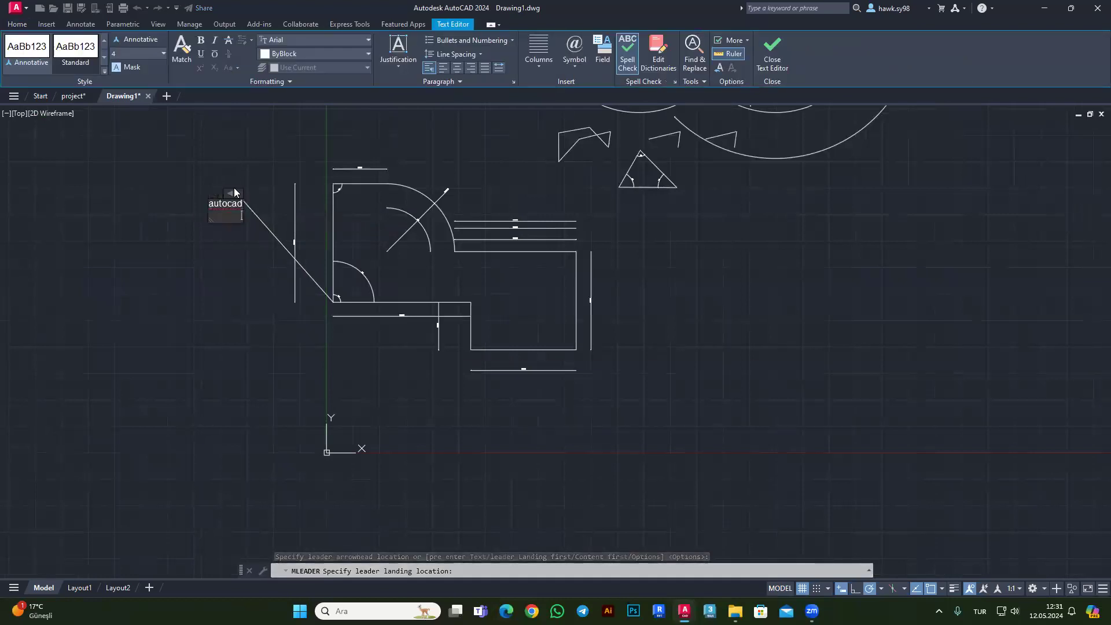
{"action": "left_click", "coordinate": [261, 192]}
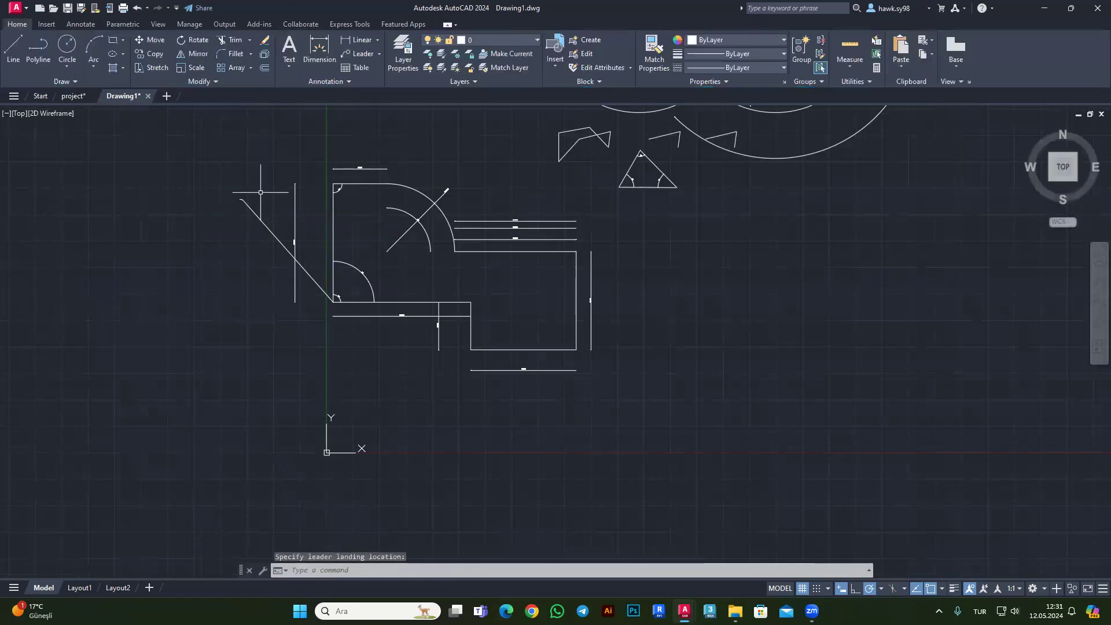
Select the diagonal leader with a selection window and delete it.
{"action": "scroll", "coordinate": [261, 192], "scroll_direction": "up", "scroll_amount": 5}
{"action": "left_click", "coordinate": [169, 211]}
{"action": "scroll", "coordinate": [174, 208], "scroll_direction": "down", "scroll_amount": 3}
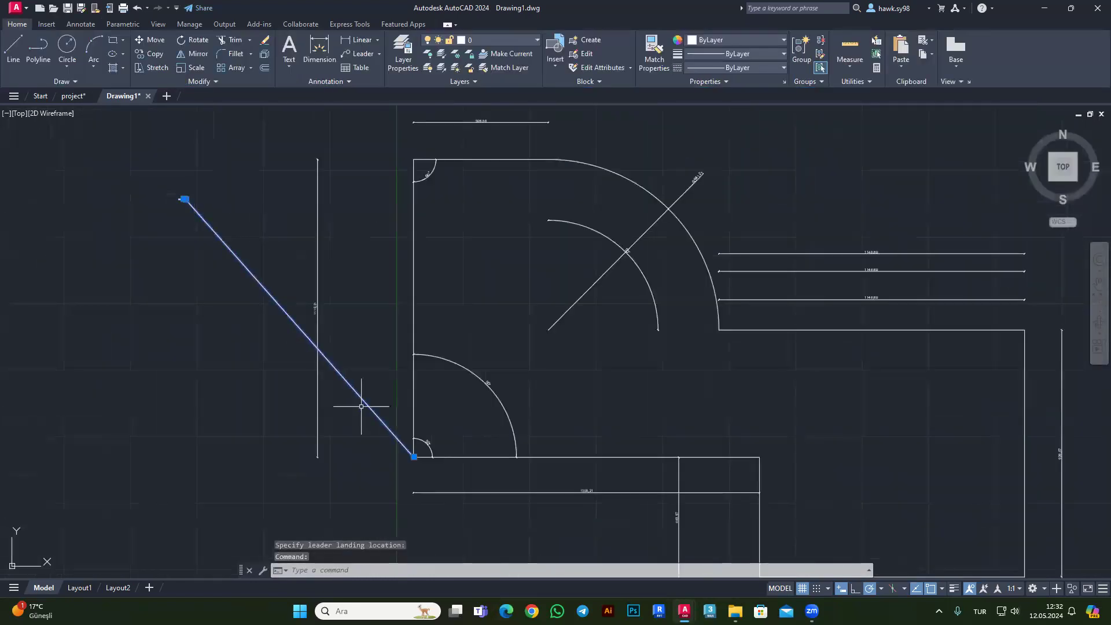
{"action": "scroll", "coordinate": [412, 455], "scroll_direction": "up", "scroll_amount": 2}
{"action": "scroll", "coordinate": [397, 446], "scroll_direction": "down", "scroll_amount": 5}
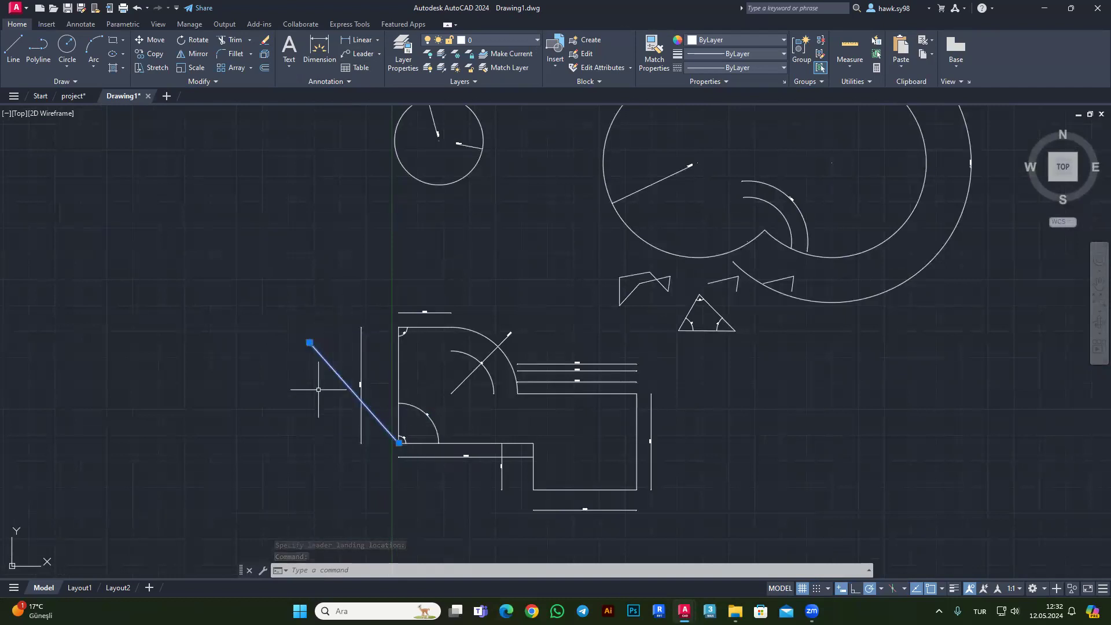
{"action": "left_click_drag", "start_coordinate": [336, 322], "coordinate": [255, 372]}
{"action": "key", "text": "Delete"}
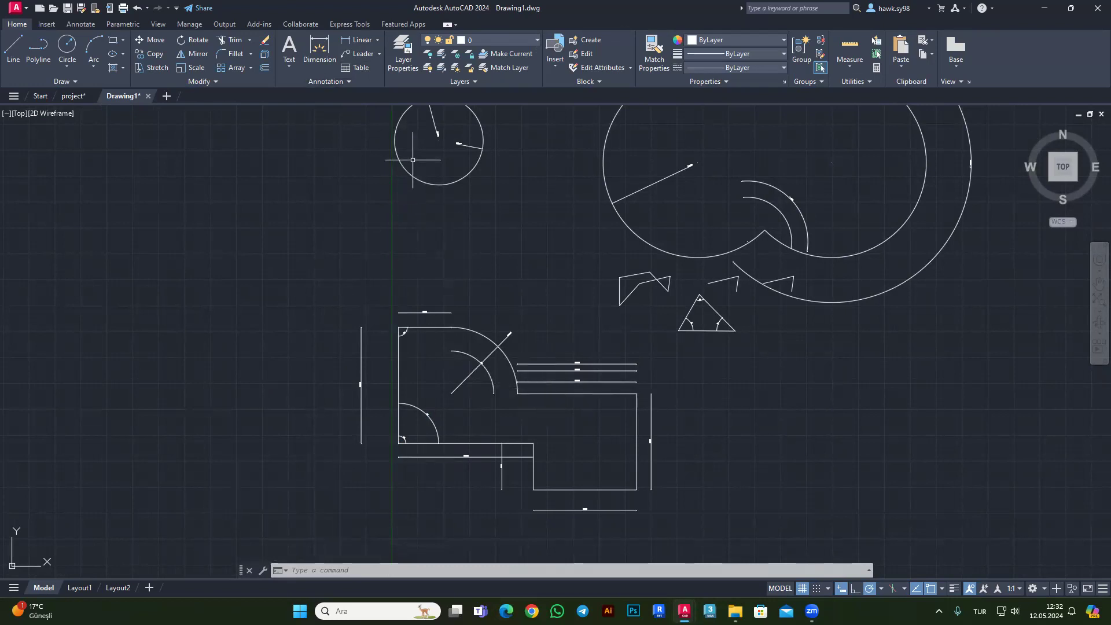
{"action": "left_click", "coordinate": [361, 68]}
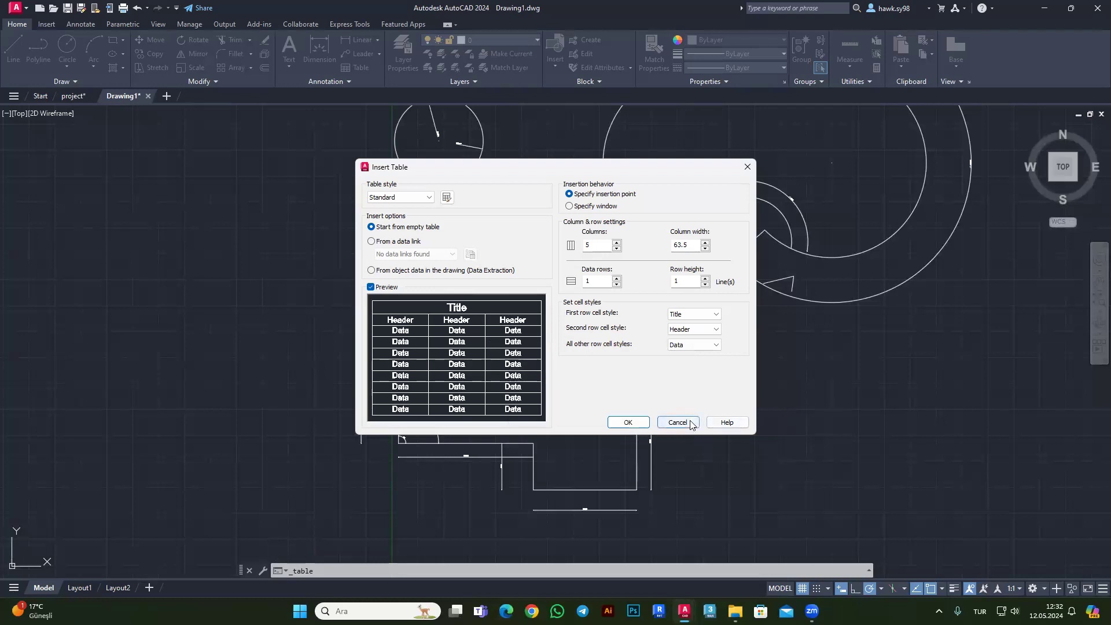
{"action": "left_click", "coordinate": [690, 424]}
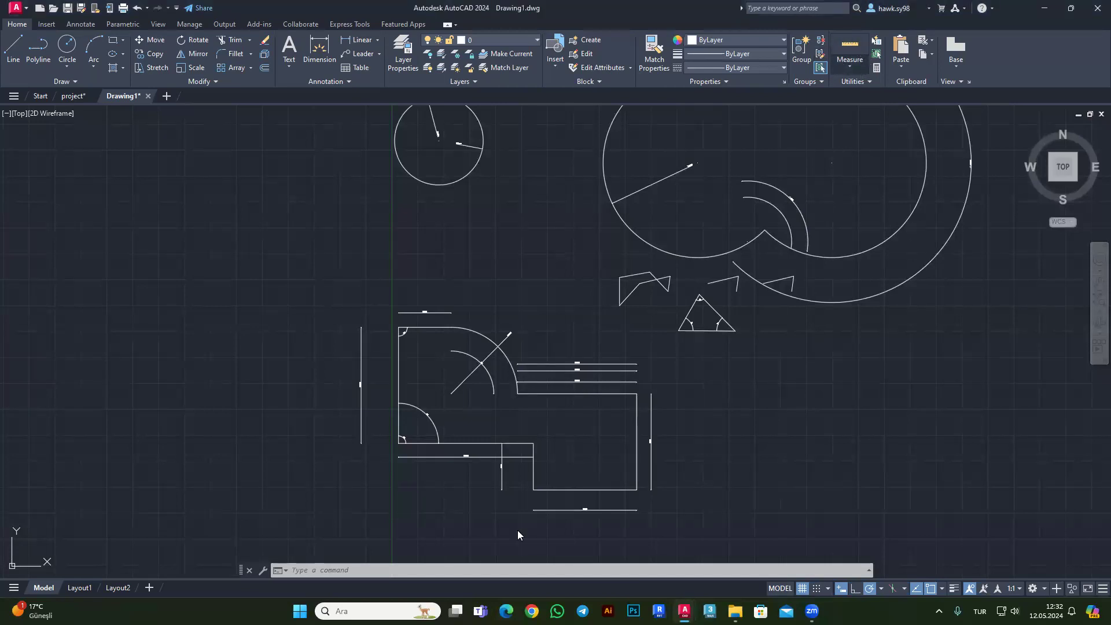
Quick-measure the L-shaped outline: area 2193966.6538, perimeter 7456.2997.
{"action": "left_click", "coordinate": [850, 65]}
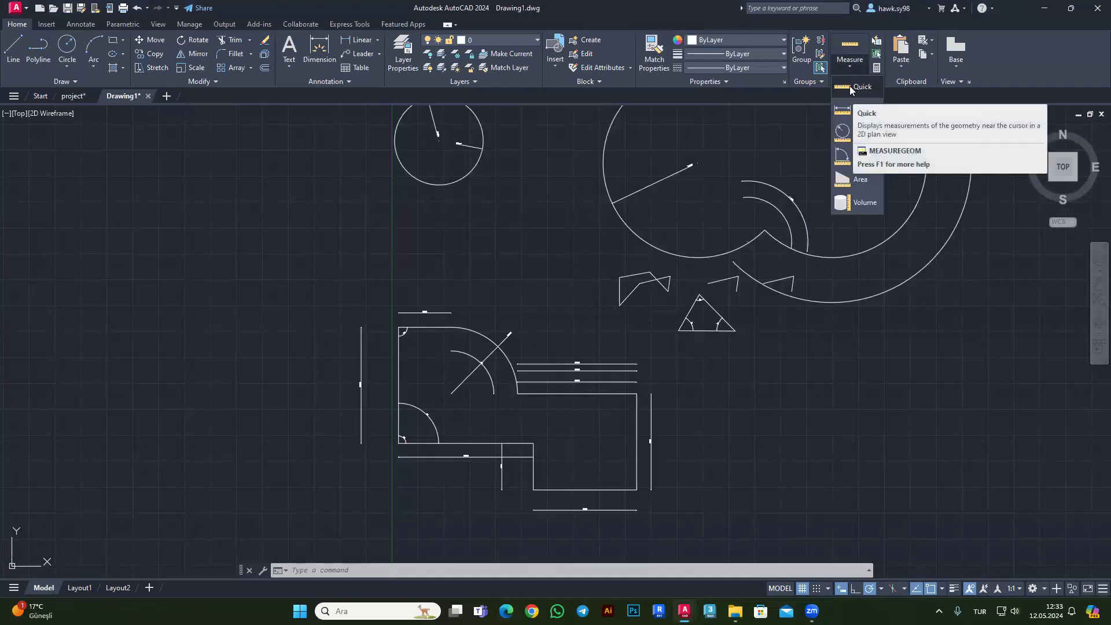
{"action": "left_click", "coordinate": [857, 87]}
{"action": "scroll", "coordinate": [578, 493], "scroll_direction": "up", "scroll_amount": 4}
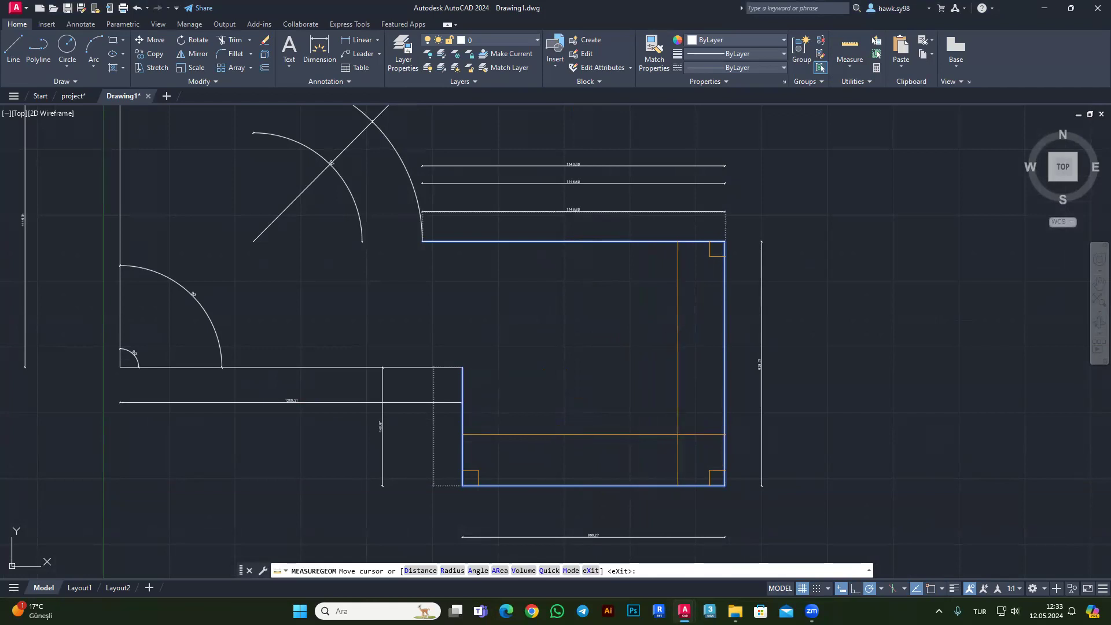
{"action": "left_click", "coordinate": [664, 397]}
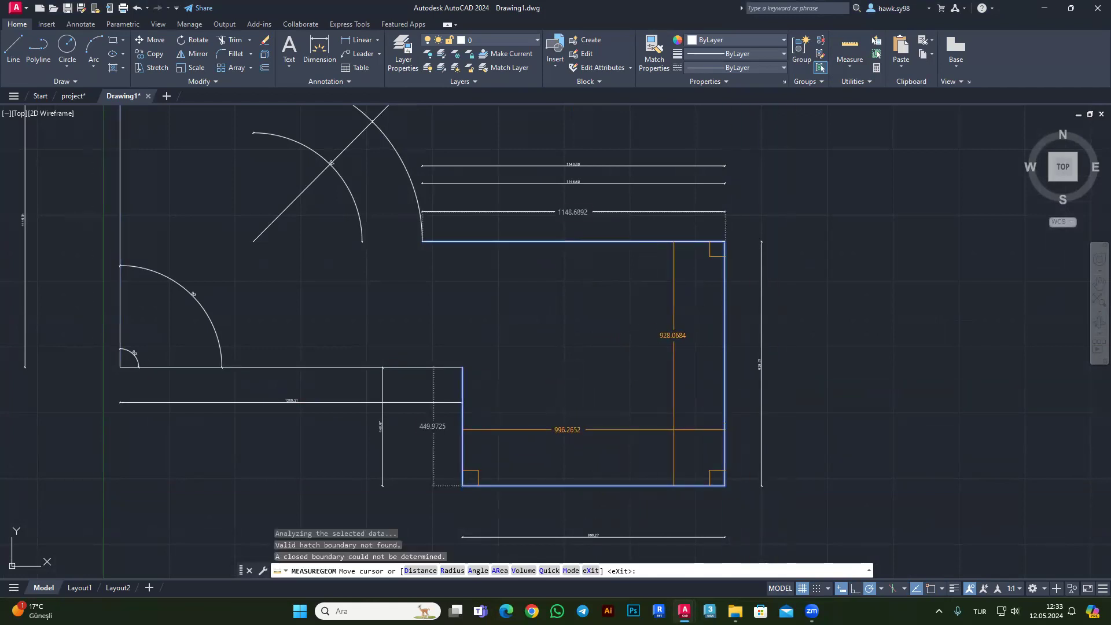
{"action": "scroll", "coordinate": [660, 357], "scroll_direction": "down", "scroll_amount": 2}
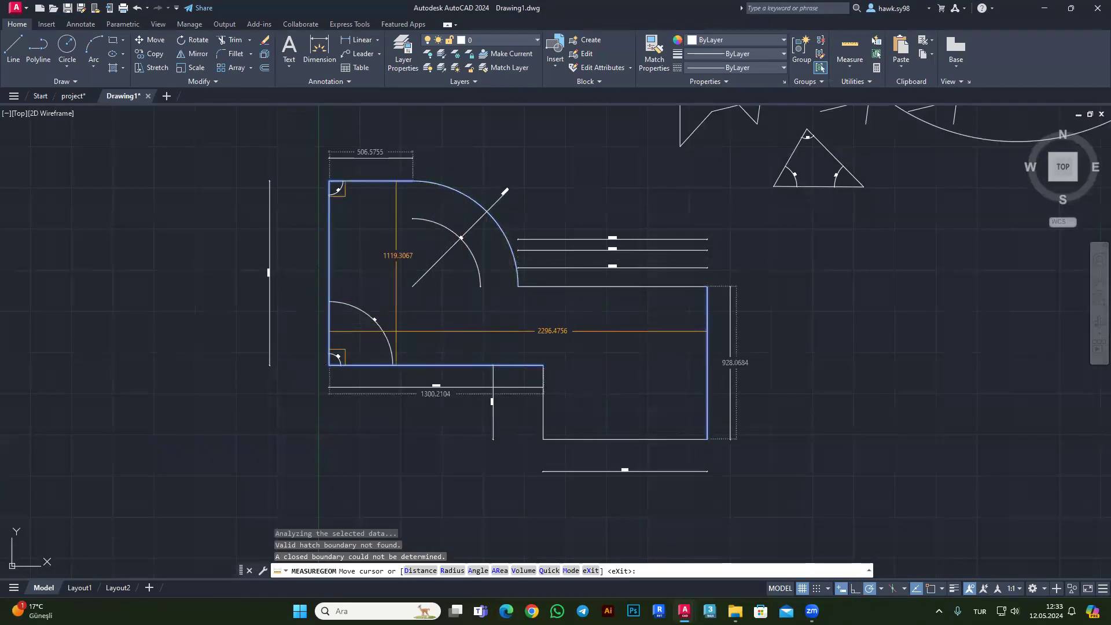
{"action": "left_click", "coordinate": [684, 409]}
{"action": "left_click", "coordinate": [630, 395]}
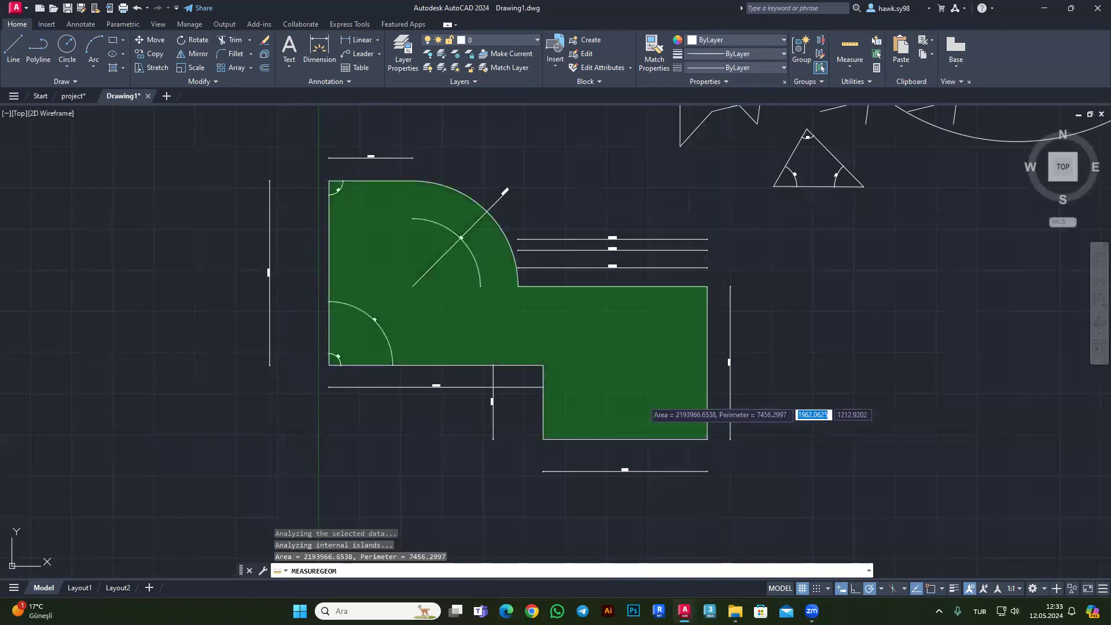
{"action": "left_click", "coordinate": [630, 395]}
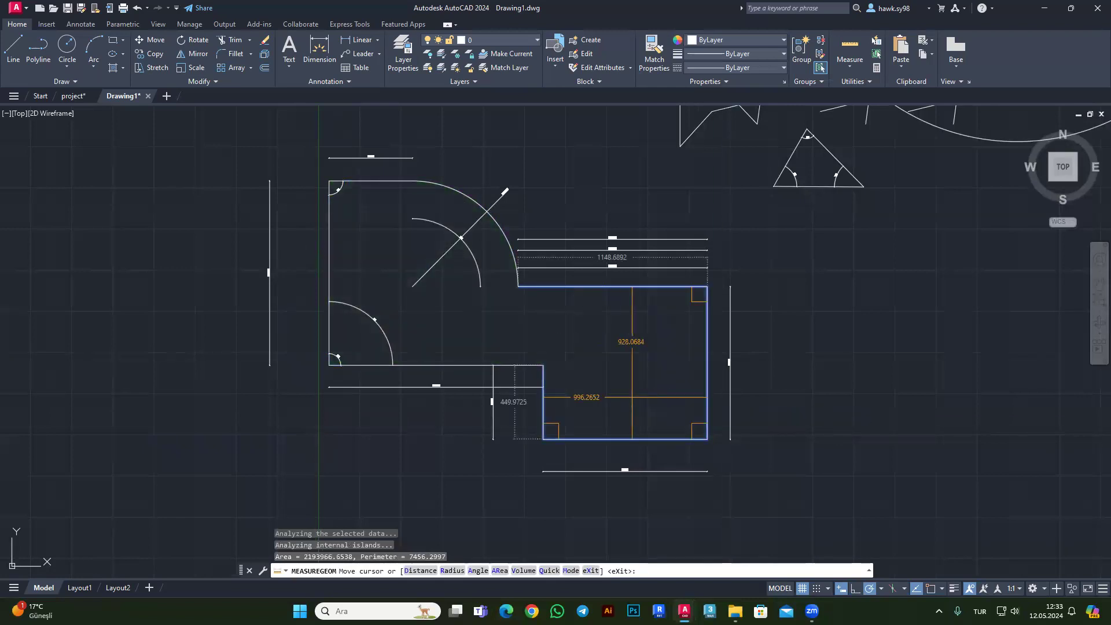
{"action": "key", "text": "Escape"}
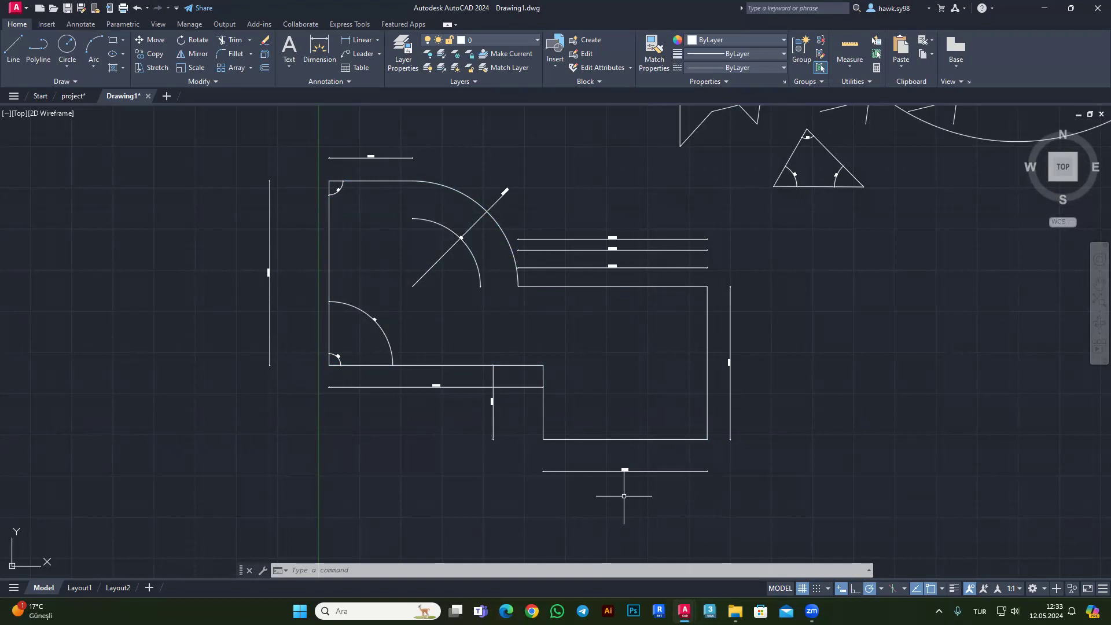
{"action": "left_click", "coordinate": [850, 66]}
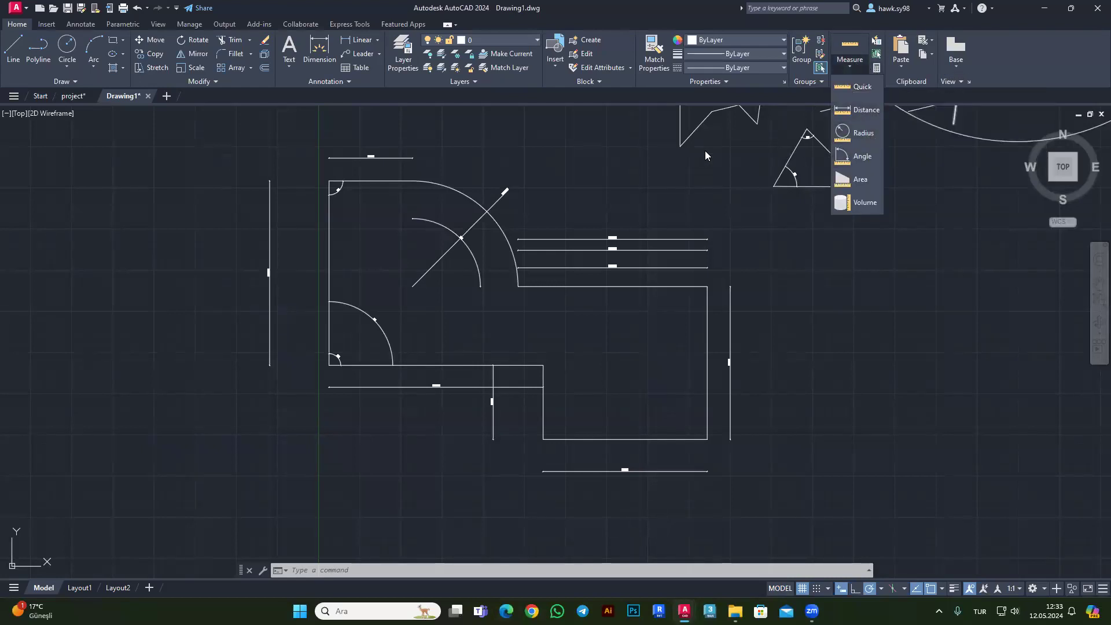
Close the measurement list and try Quick measure on the nearby geometry.
{"action": "left_click", "coordinate": [686, 185]}
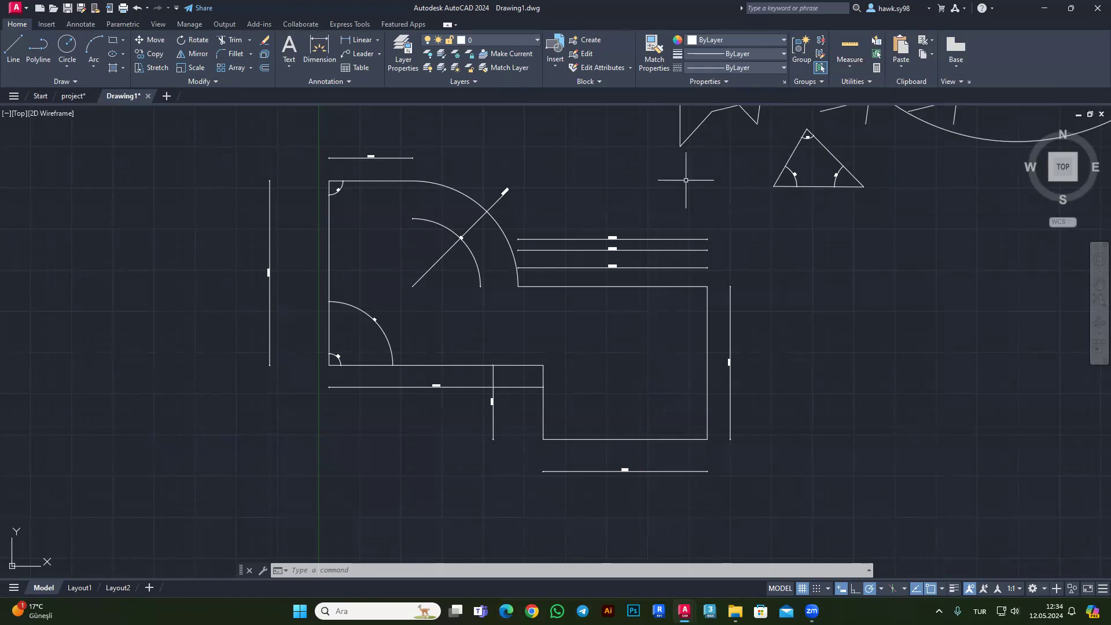
{"action": "scroll", "coordinate": [687, 176], "scroll_direction": "up", "scroll_amount": 4}
{"action": "scroll", "coordinate": [547, 282], "scroll_direction": "up", "scroll_amount": 4}
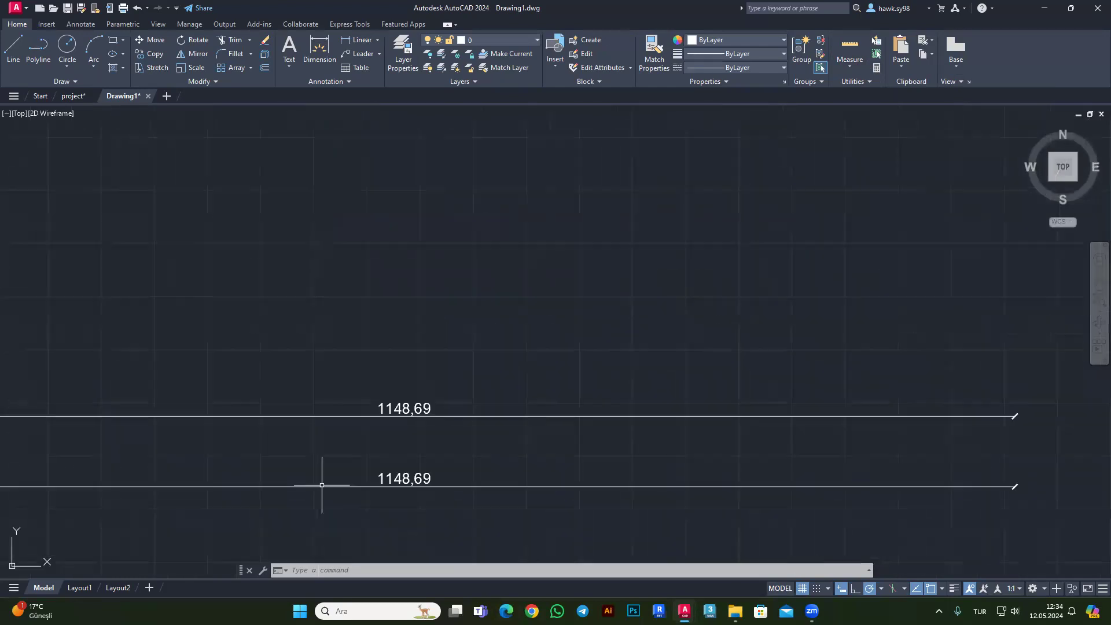
{"action": "scroll", "coordinate": [437, 404], "scroll_direction": "down", "scroll_amount": 8}
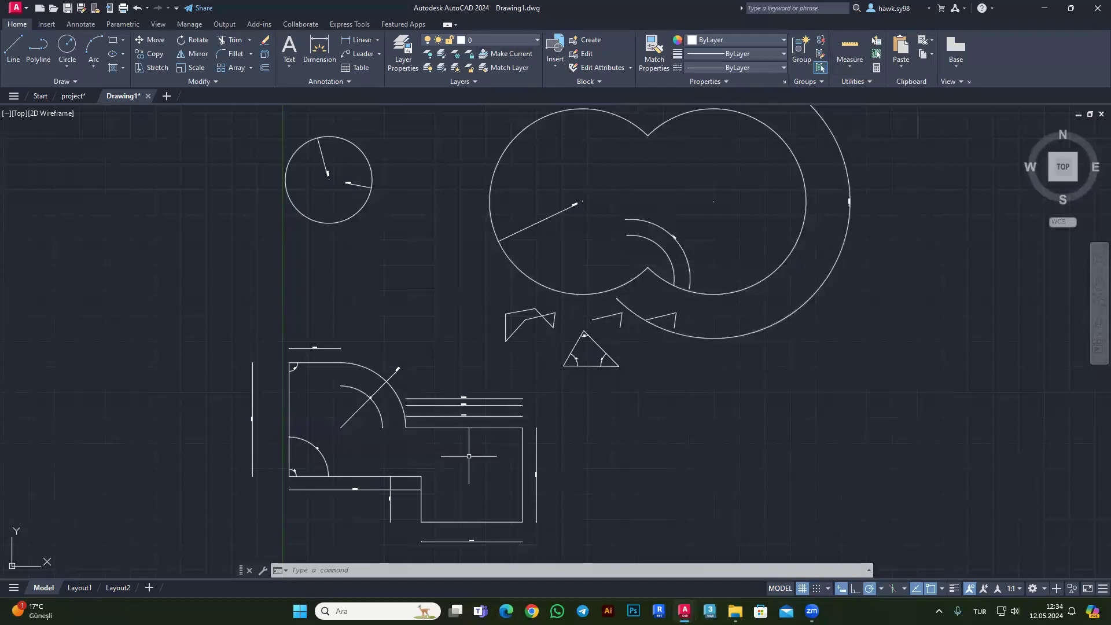
{"action": "left_click", "coordinate": [852, 76]}
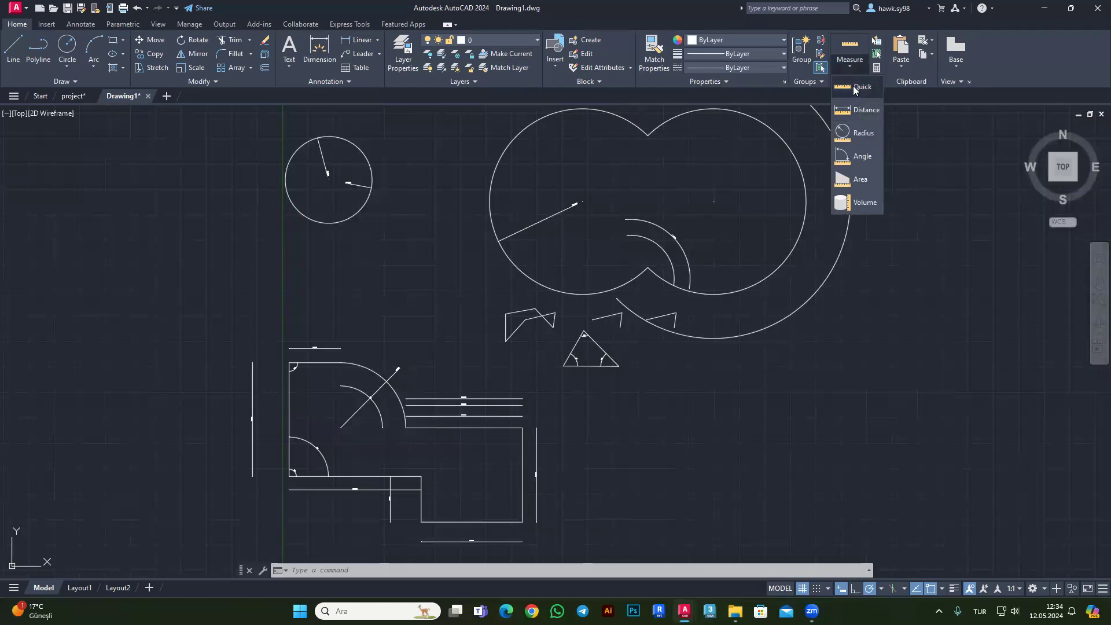
{"action": "left_click", "coordinate": [859, 87]}
{"action": "scroll", "coordinate": [492, 431], "scroll_direction": "up", "scroll_amount": 3}
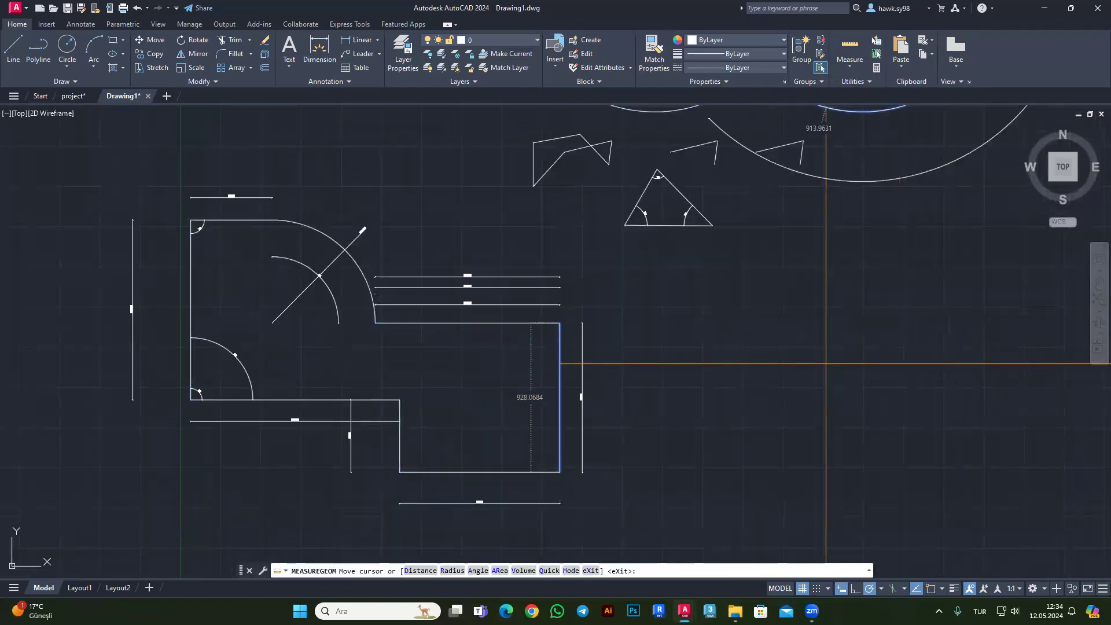
{"action": "scroll", "coordinate": [504, 405], "scroll_direction": "up", "scroll_amount": 2}
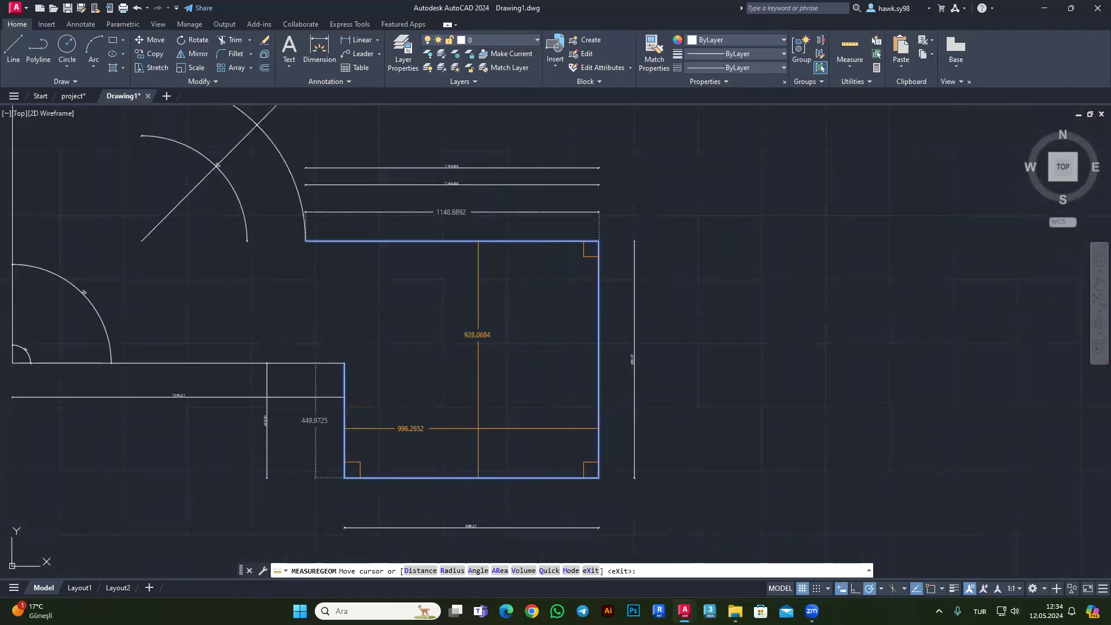
Measure the distance between the rectangle's two bottom corners, then cancel.
{"action": "left_click", "coordinate": [849, 64]}
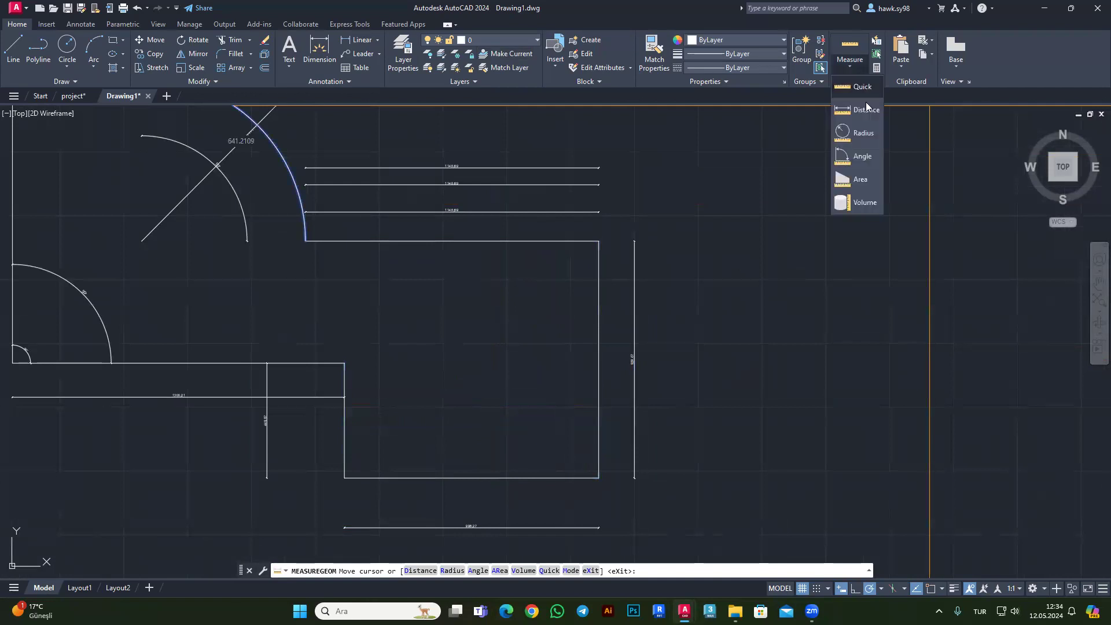
{"action": "left_click", "coordinate": [864, 117]}
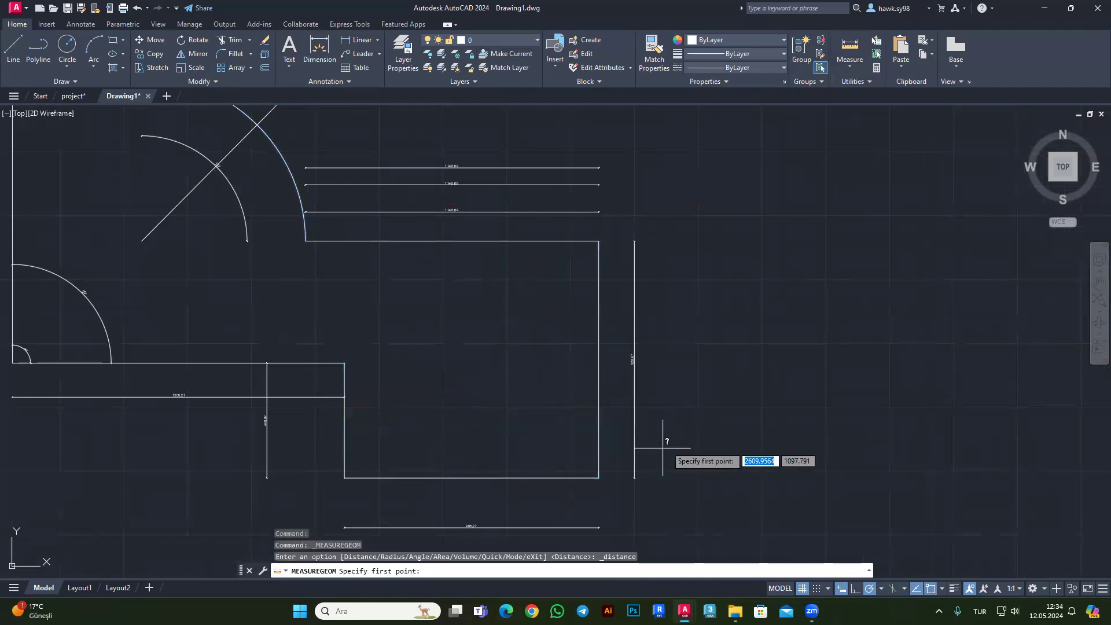
{"action": "left_click", "coordinate": [598, 478]}
{"action": "left_click", "coordinate": [345, 478]}
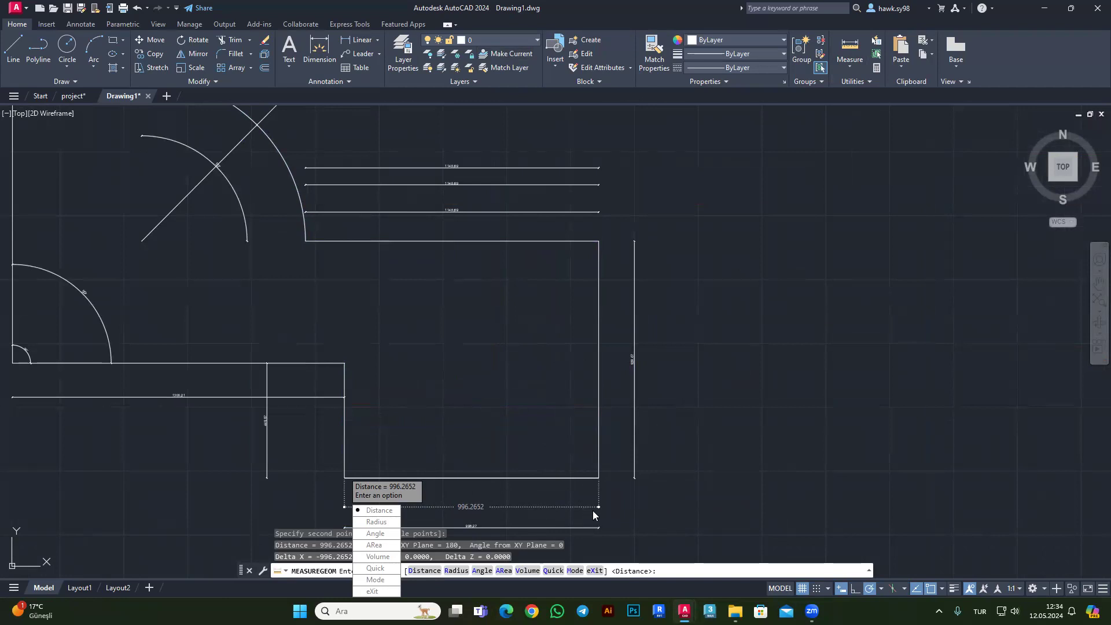
{"action": "left_click", "coordinate": [376, 511]}
{"action": "key", "text": "Escape"}
{"action": "key", "text": "Escape"}
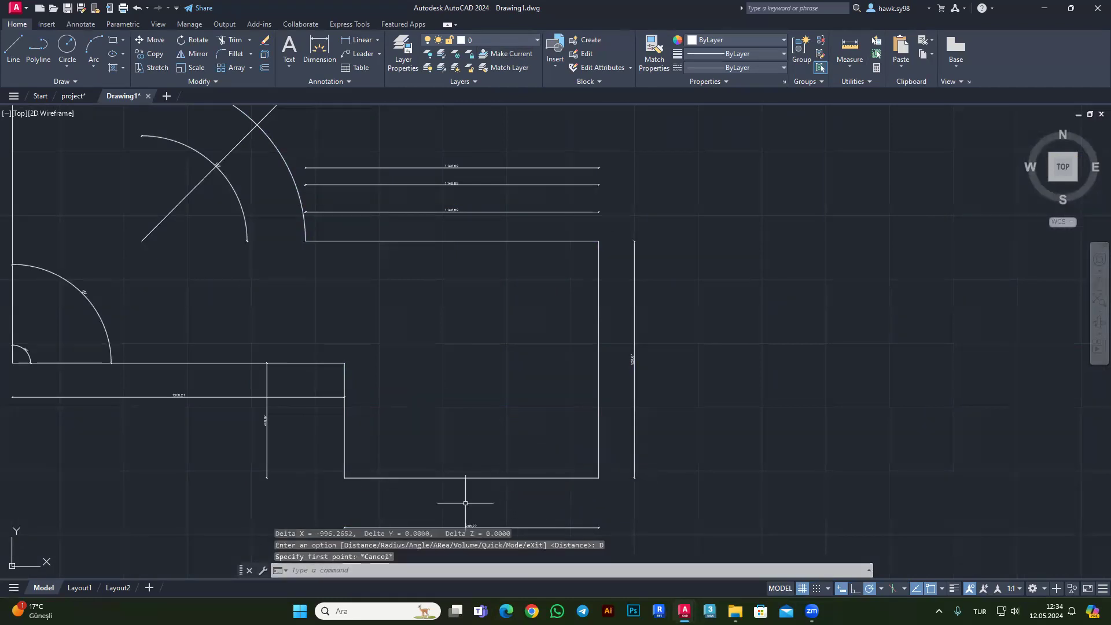
{"action": "scroll", "coordinate": [499, 509], "scroll_direction": "up", "scroll_amount": 2}
{"action": "scroll", "coordinate": [634, 449], "scroll_direction": "down", "scroll_amount": 2}
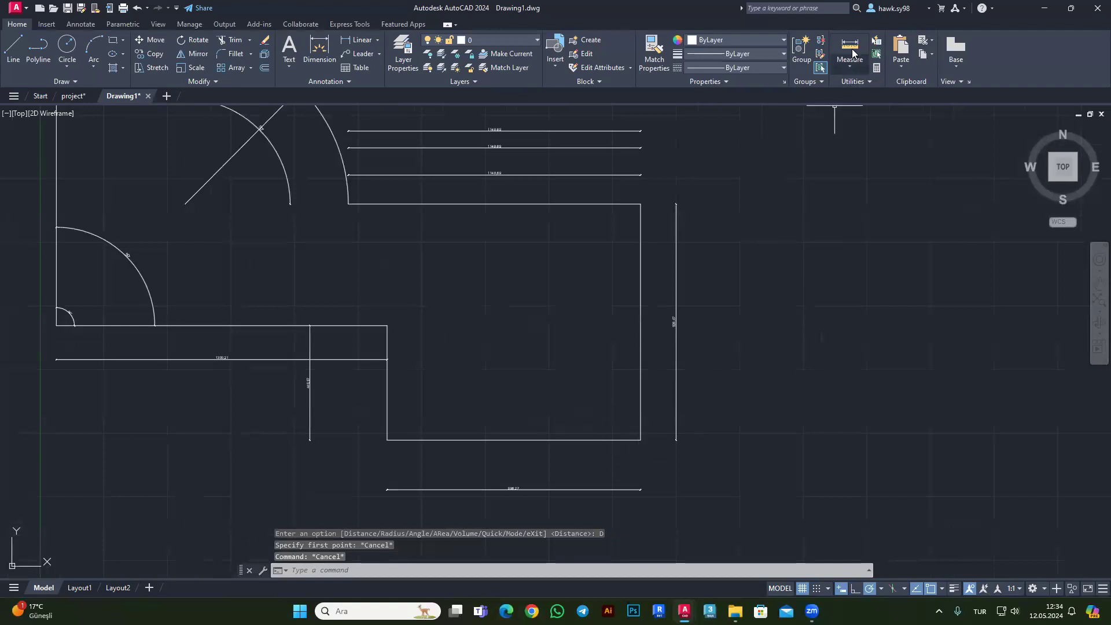
Re-measure the bottom edge as 996.2652 and show the measurement types list.
{"action": "left_click", "coordinate": [849, 50]}
{"action": "left_click", "coordinate": [641, 440]}
{"action": "scroll", "coordinate": [424, 476], "scroll_direction": "up", "scroll_amount": 2}
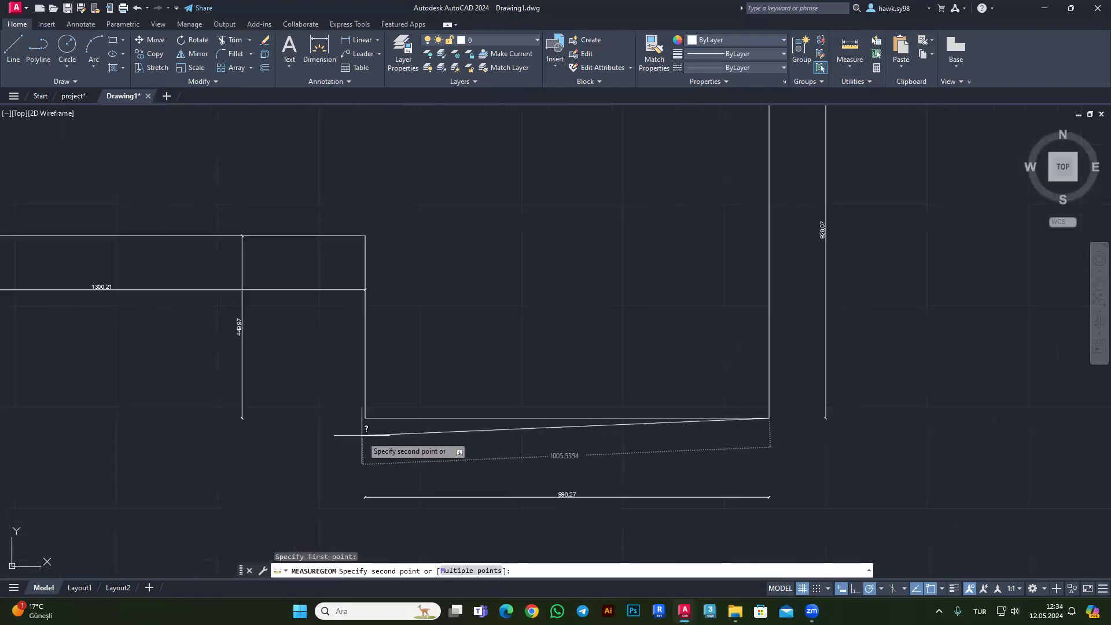
{"action": "left_click", "coordinate": [365, 418]}
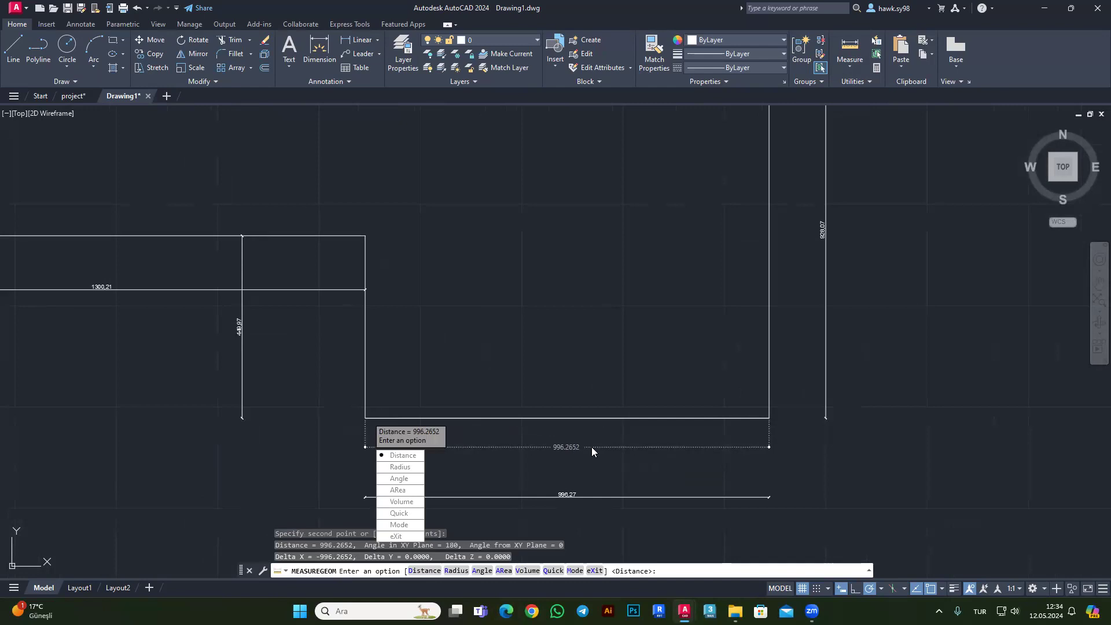
{"action": "key", "text": "Escape"}
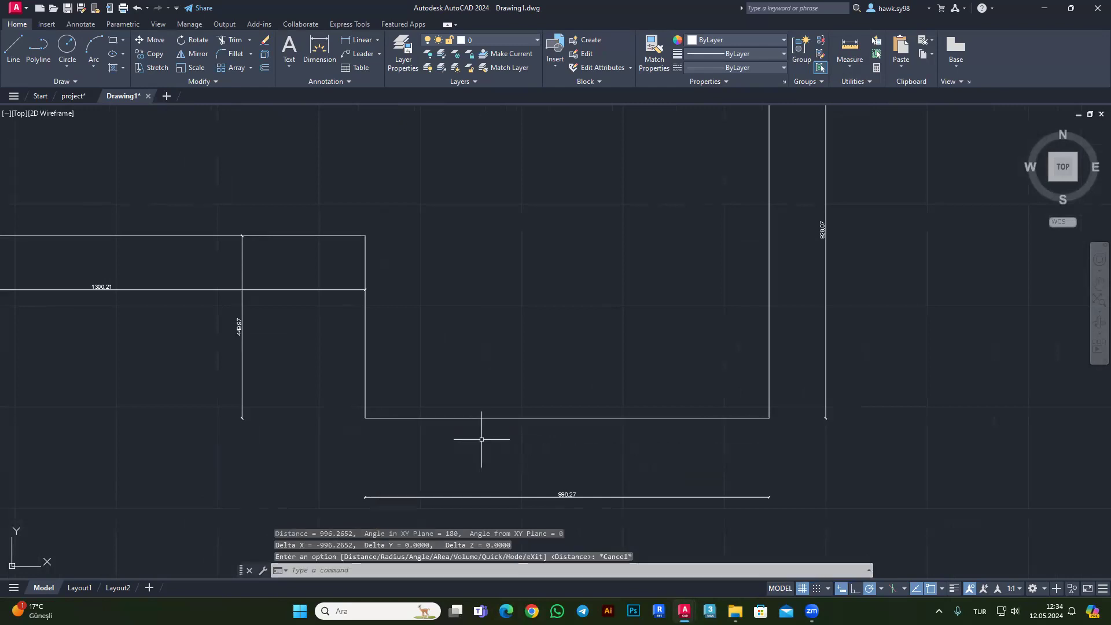
{"action": "scroll", "coordinate": [515, 426], "scroll_direction": "down", "scroll_amount": 2}
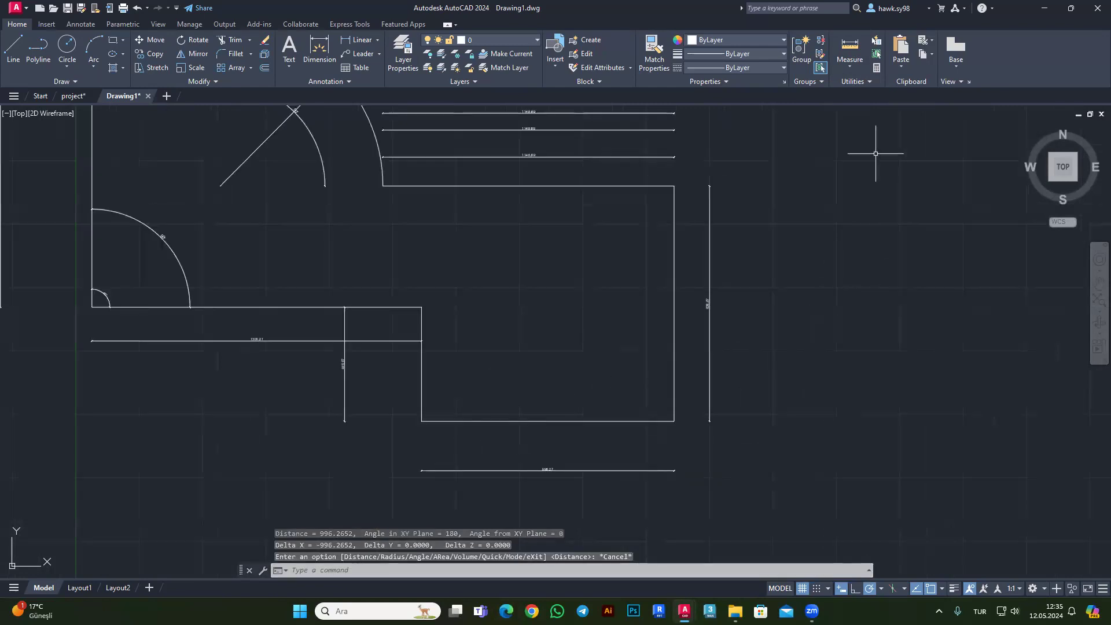
{"action": "left_click", "coordinate": [849, 66]}
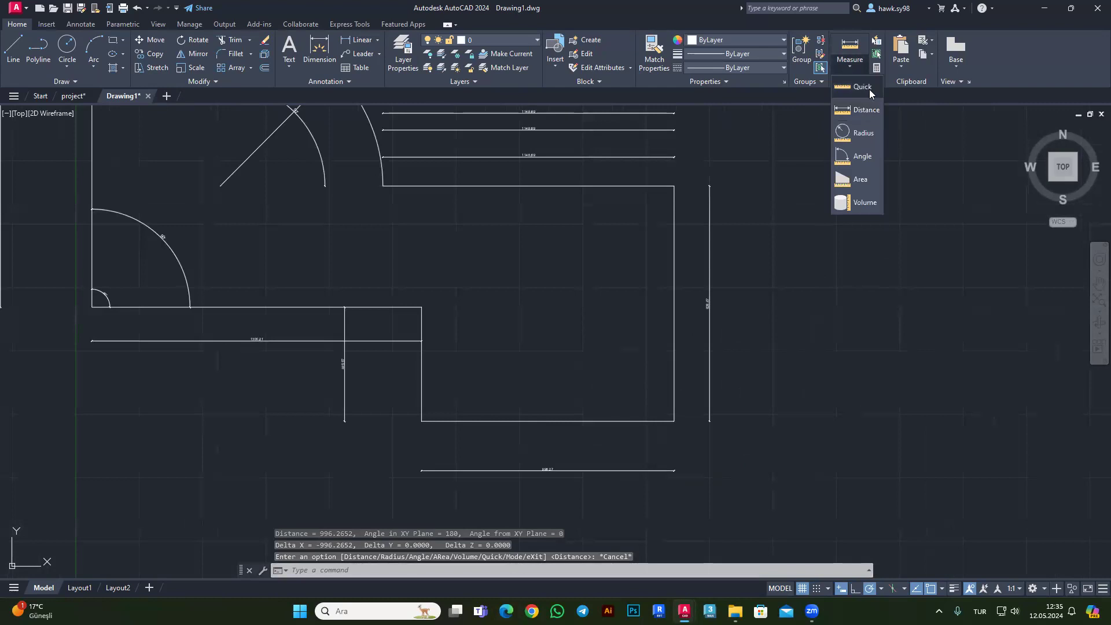
Measure the small circle's radius, reading 427.4192.
{"action": "left_click", "coordinate": [856, 134]}
{"action": "scroll", "coordinate": [636, 255], "scroll_direction": "down", "scroll_amount": 3}
{"action": "scroll", "coordinate": [694, 214], "scroll_direction": "up", "scroll_amount": 2}
{"action": "scroll", "coordinate": [723, 198], "scroll_direction": "down", "scroll_amount": 4}
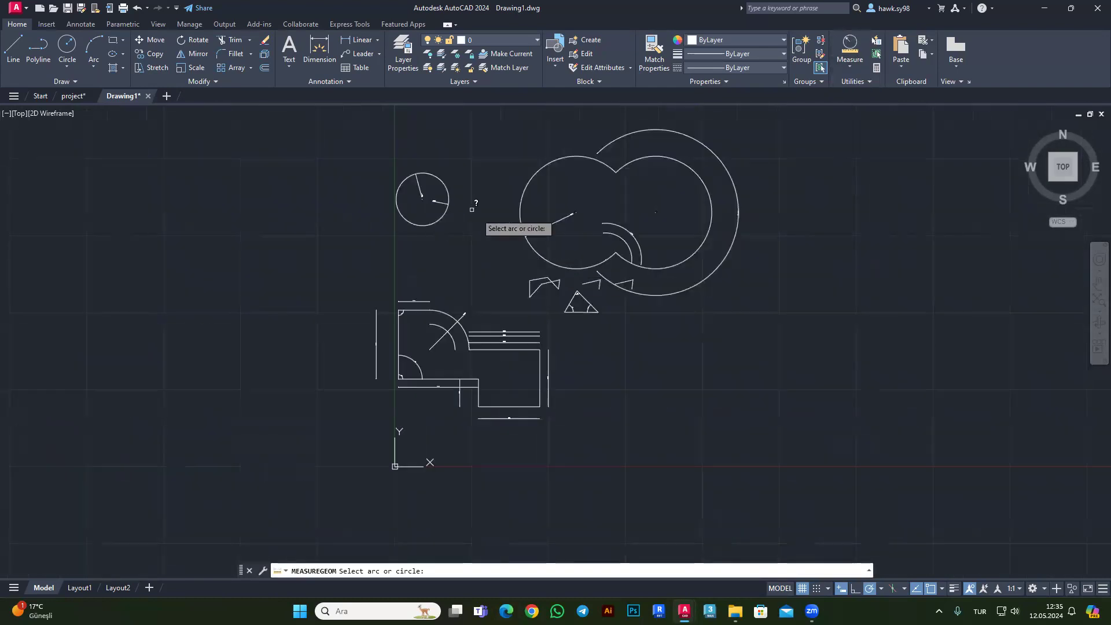
{"action": "scroll", "coordinate": [463, 211], "scroll_direction": "up", "scroll_amount": 3}
{"action": "left_click", "coordinate": [410, 238]}
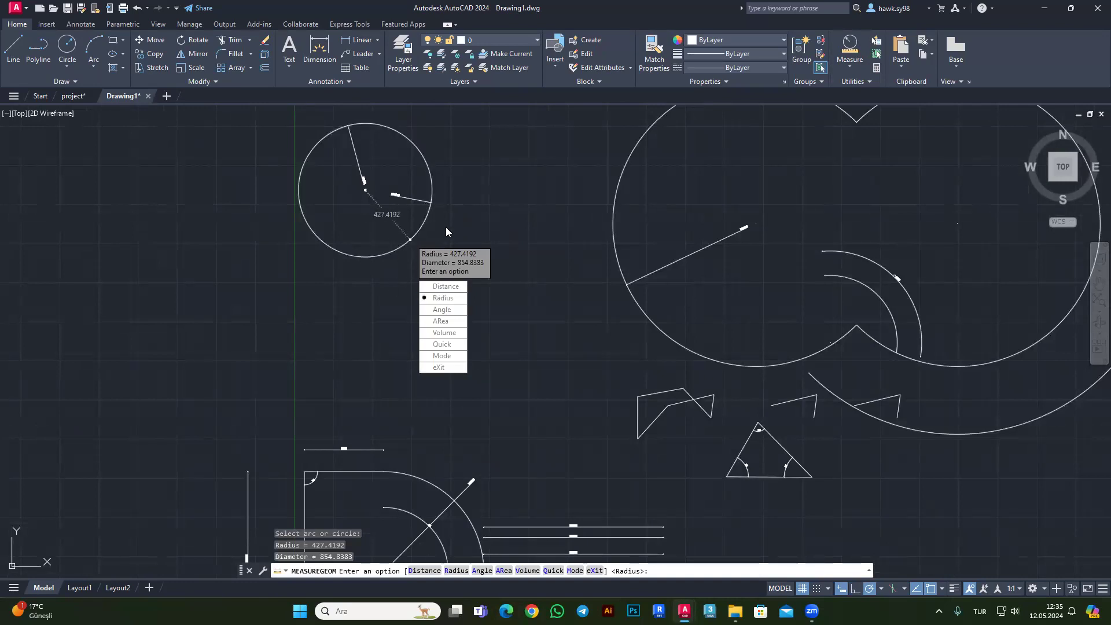
{"action": "left_click", "coordinate": [849, 63]}
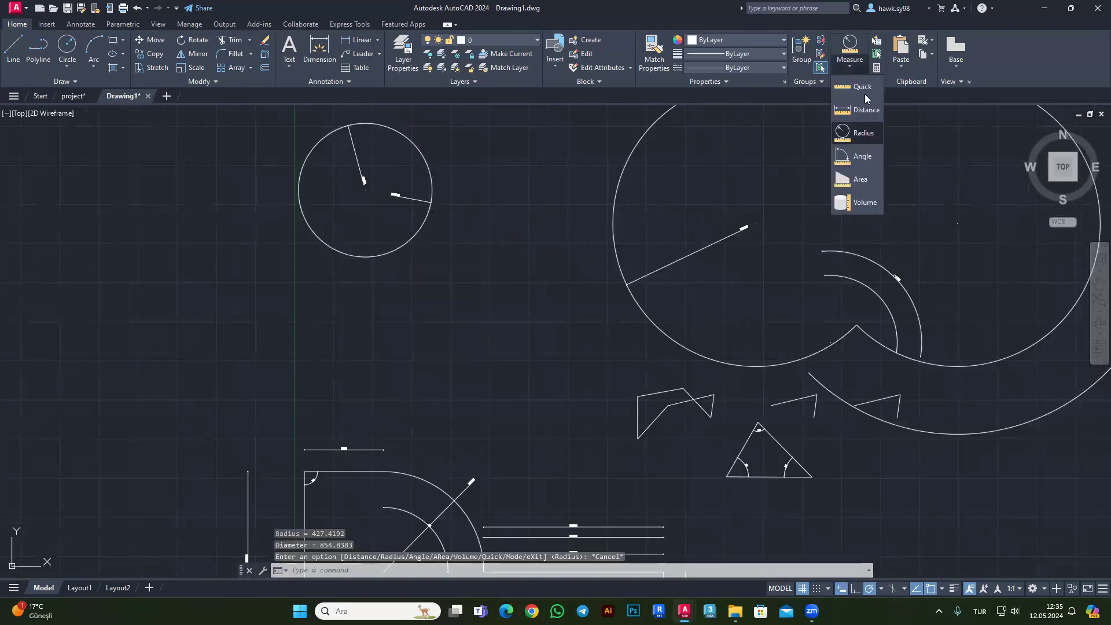
Measure the 90° angle between the outline's bottom and left lines.
{"action": "left_click", "coordinate": [856, 155]}
{"action": "scroll", "coordinate": [647, 171], "scroll_direction": "down", "scroll_amount": 2}
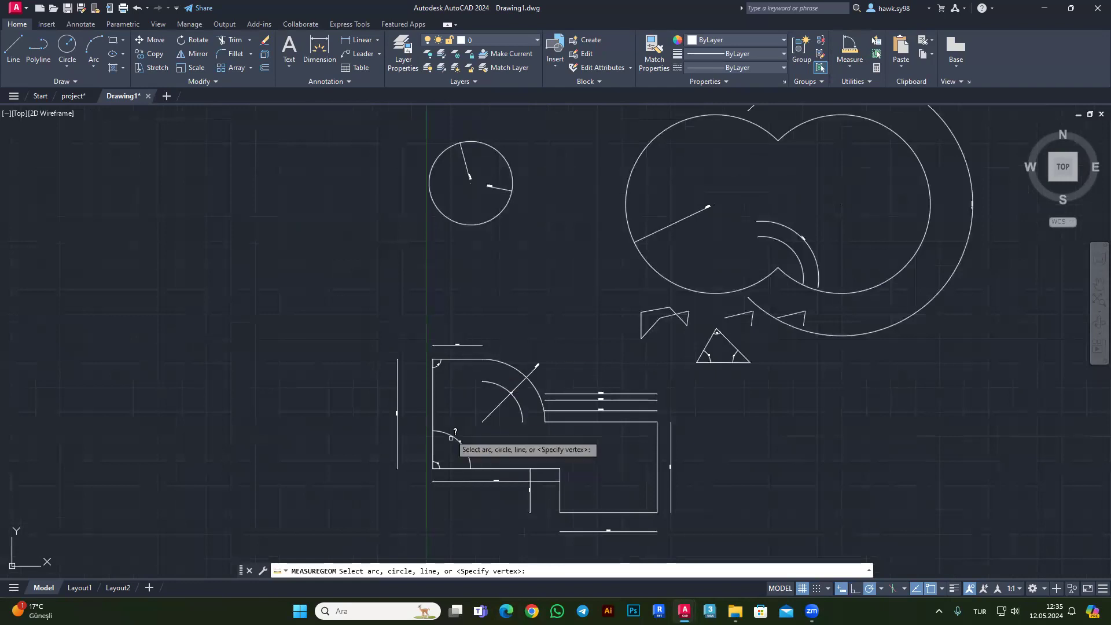
{"action": "scroll", "coordinate": [461, 452], "scroll_direction": "up", "scroll_amount": 4}
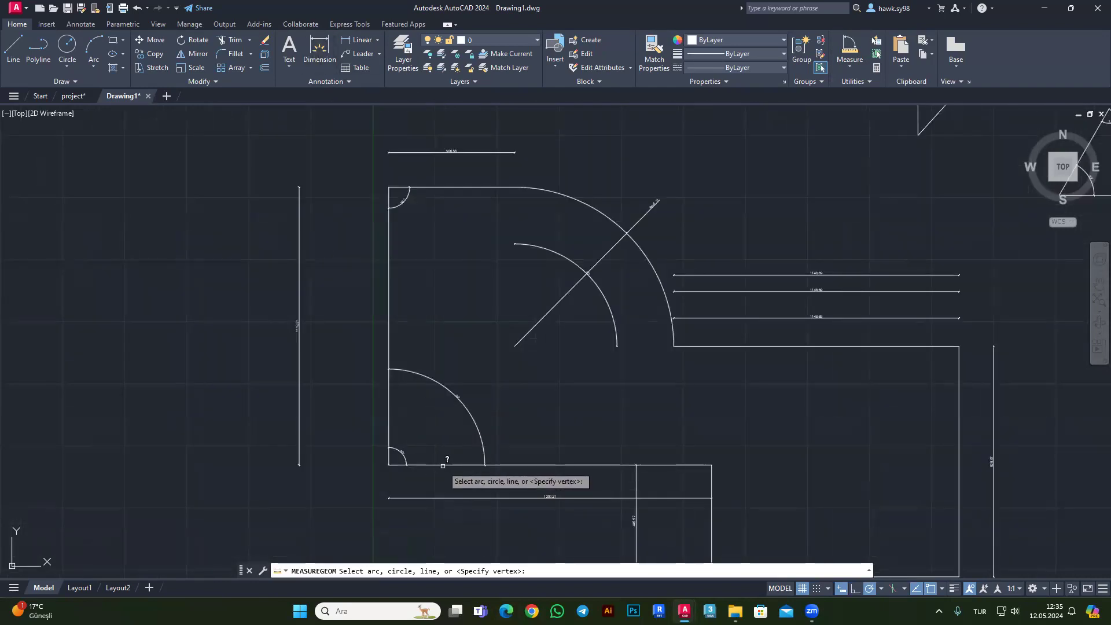
{"action": "left_click", "coordinate": [424, 465]}
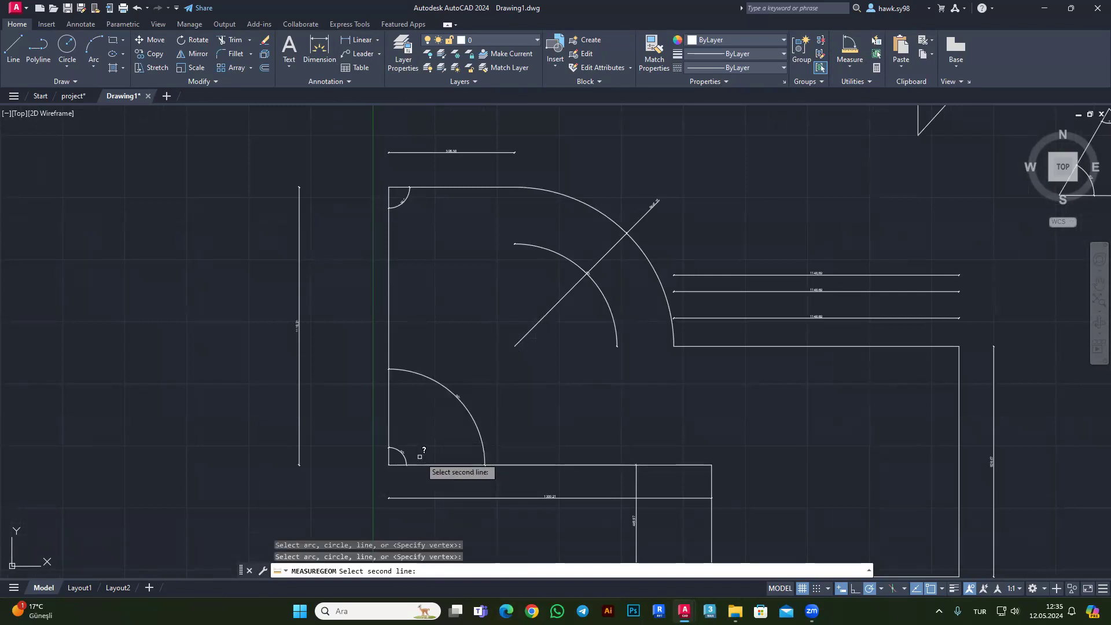
{"action": "left_click", "coordinate": [390, 425]}
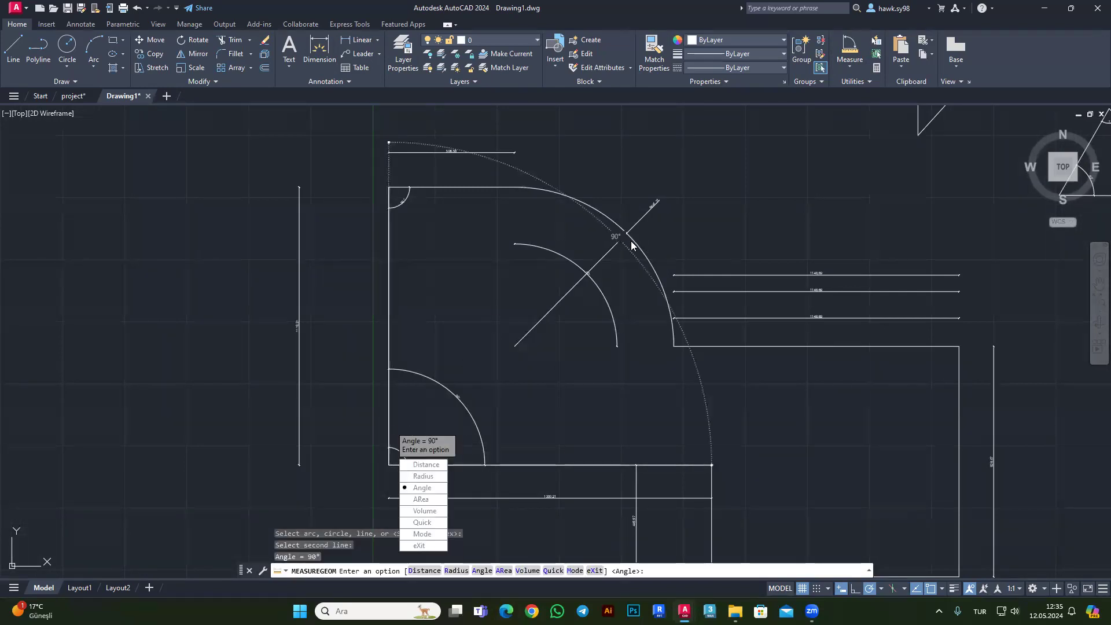
{"action": "key", "text": "Escape"}
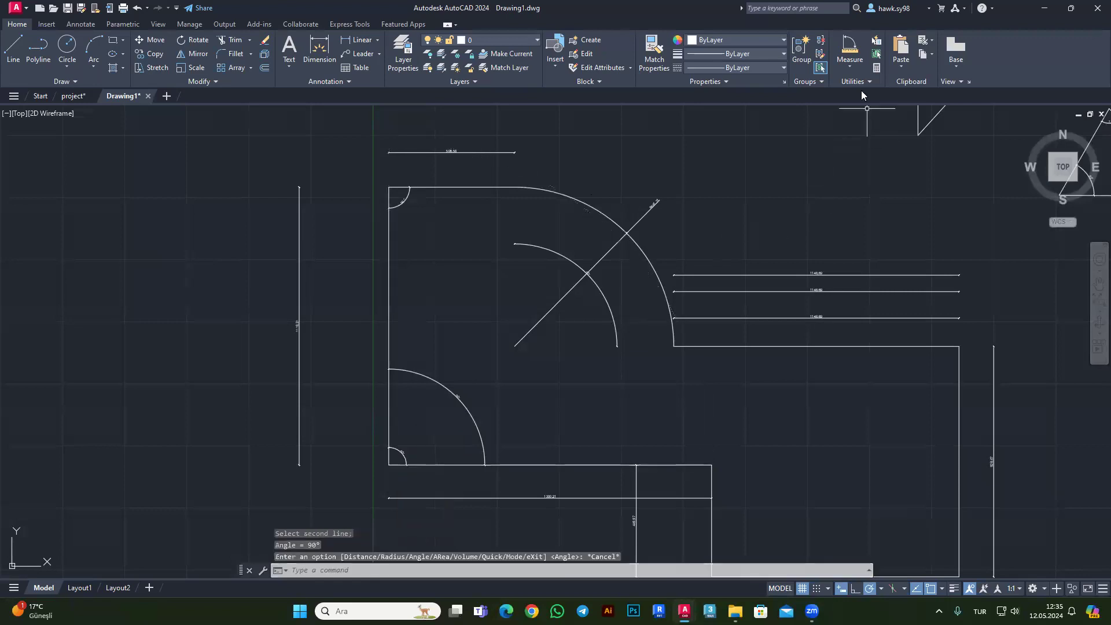
{"action": "left_click", "coordinate": [855, 69]}
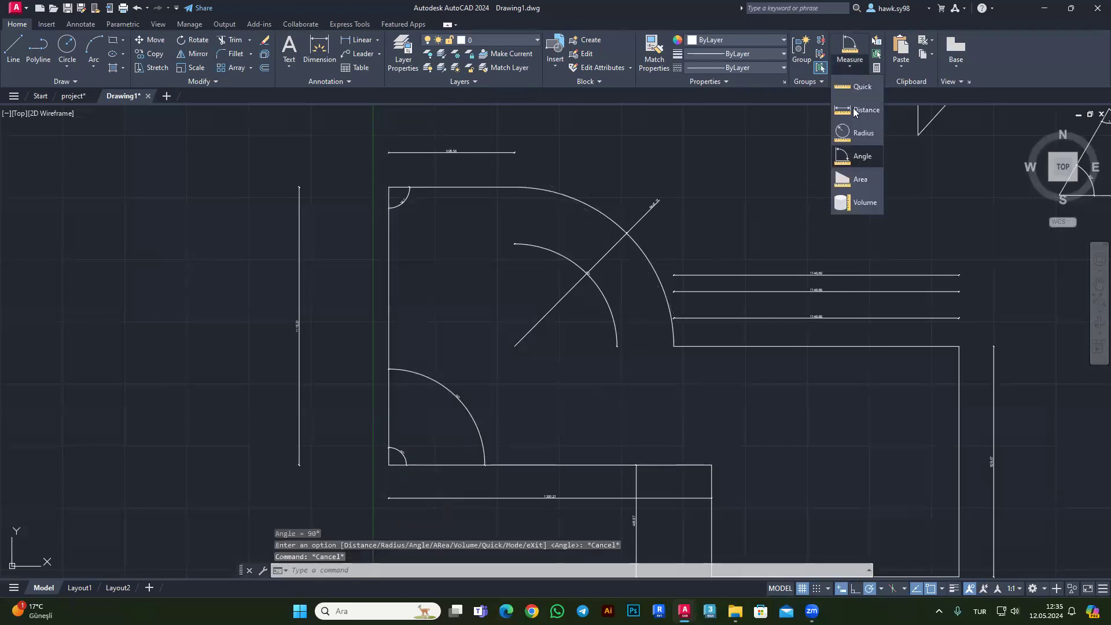
Start an area measurement from the lower step corner through the right-side corners.
{"action": "left_click", "coordinate": [860, 186]}
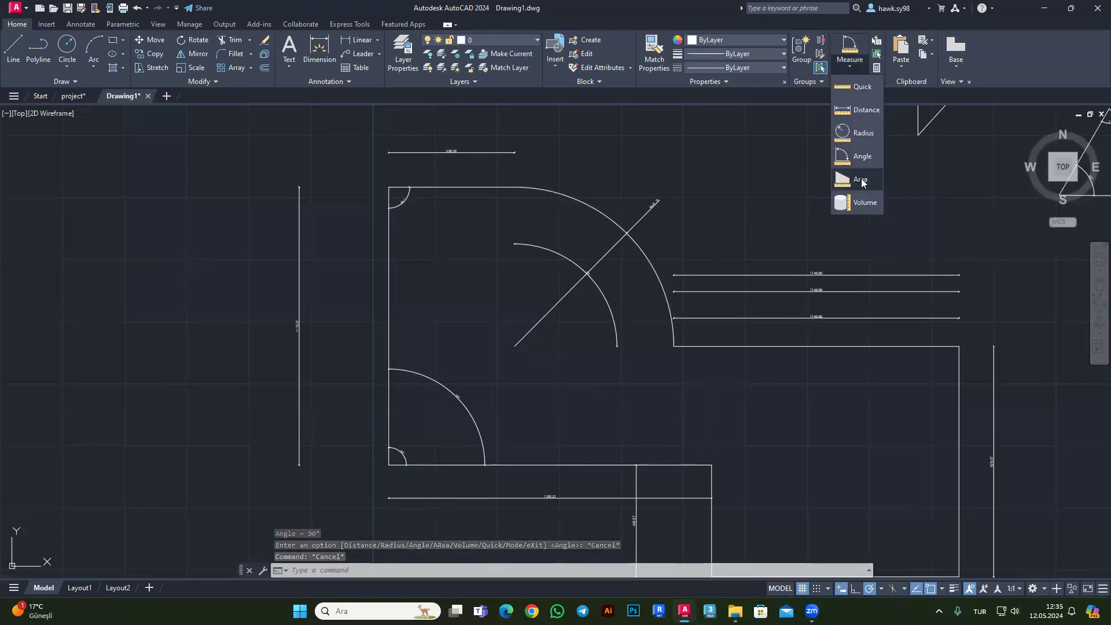
{"action": "scroll", "coordinate": [589, 191], "scroll_direction": "down", "scroll_amount": 2}
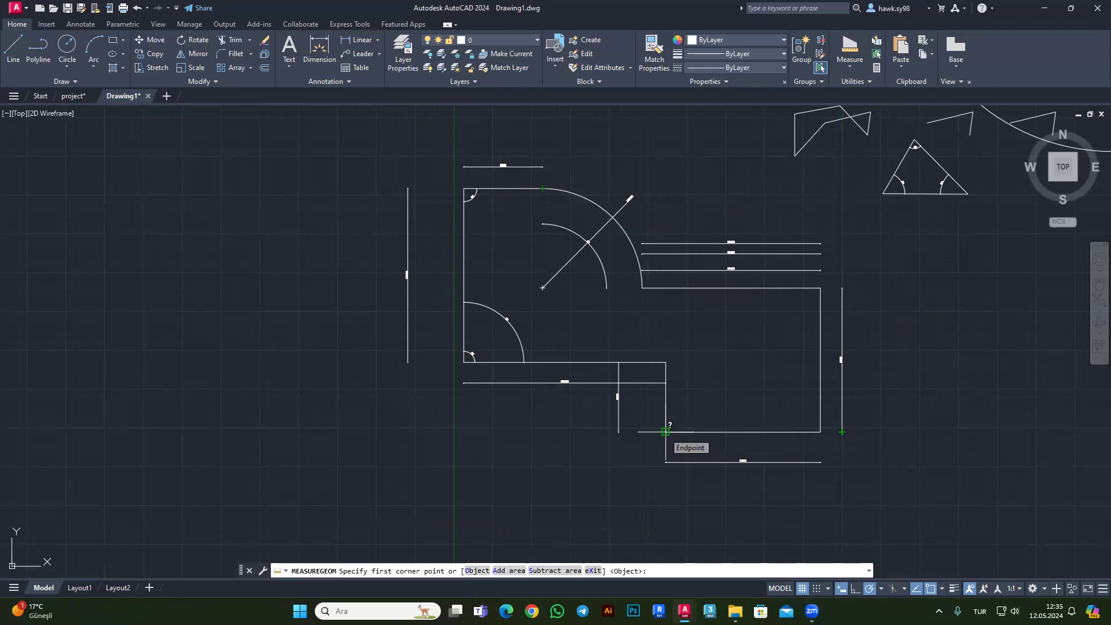
{"action": "left_click", "coordinate": [665, 431]}
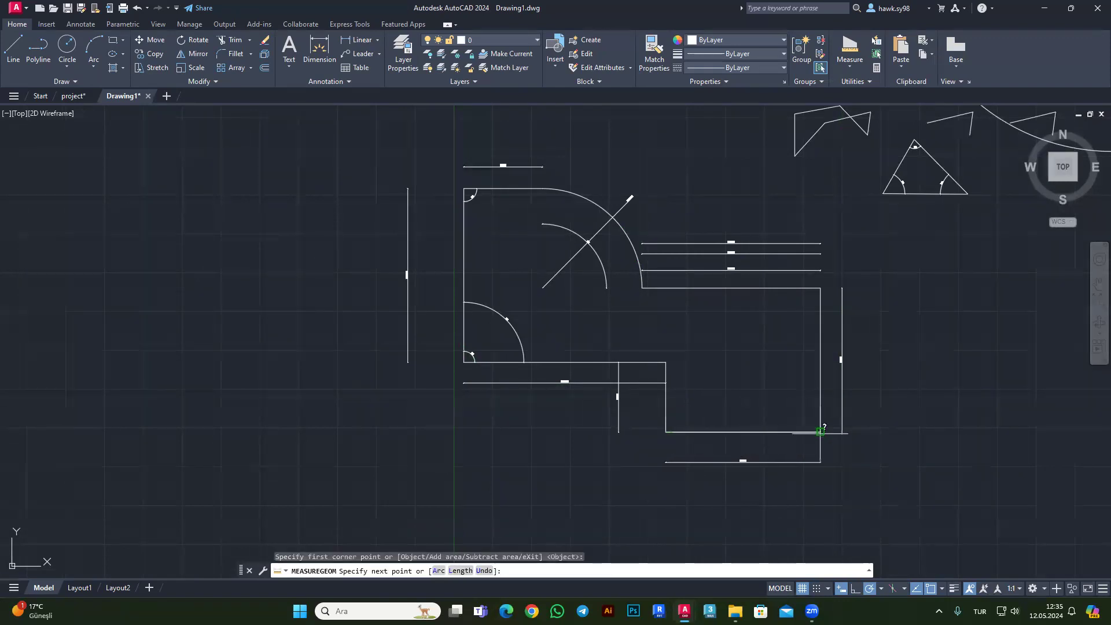
{"action": "left_click", "coordinate": [821, 431]}
{"action": "left_click", "coordinate": [821, 287]}
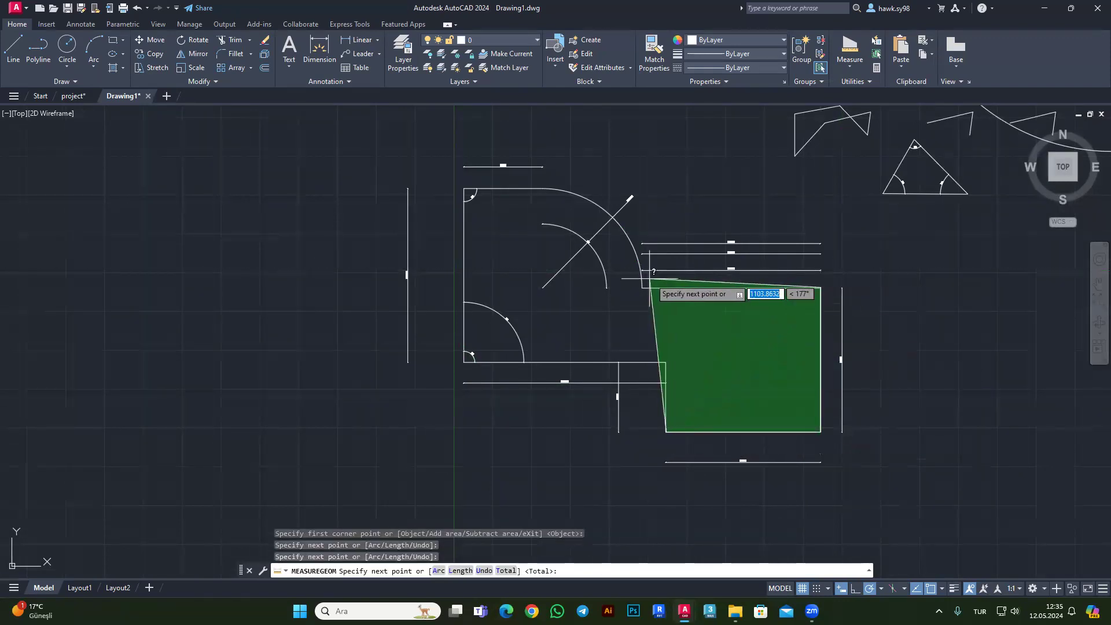
{"action": "left_click", "coordinate": [642, 288]}
Add the arc top as a vertex for area 2161774.5052, perimeter 7430.6090.
{"action": "scroll", "coordinate": [633, 246], "scroll_direction": "up", "scroll_amount": 2}
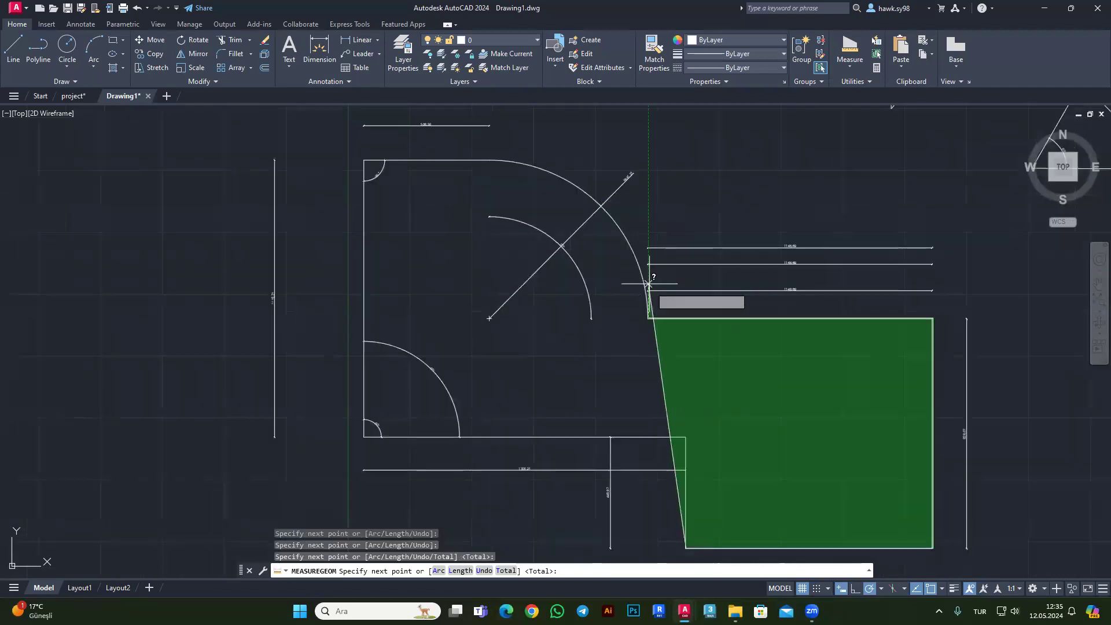
{"action": "scroll", "coordinate": [602, 202], "scroll_direction": "up", "scroll_amount": 3}
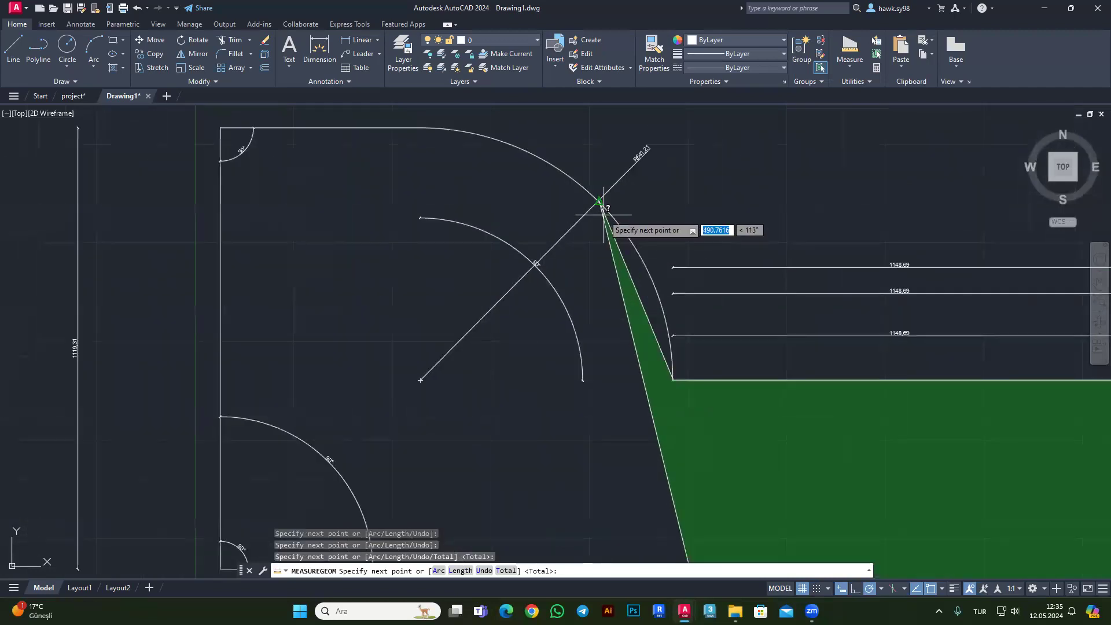
{"action": "scroll", "coordinate": [594, 195], "scroll_direction": "up", "scroll_amount": 2}
{"action": "scroll", "coordinate": [573, 178], "scroll_direction": "up", "scroll_amount": 2}
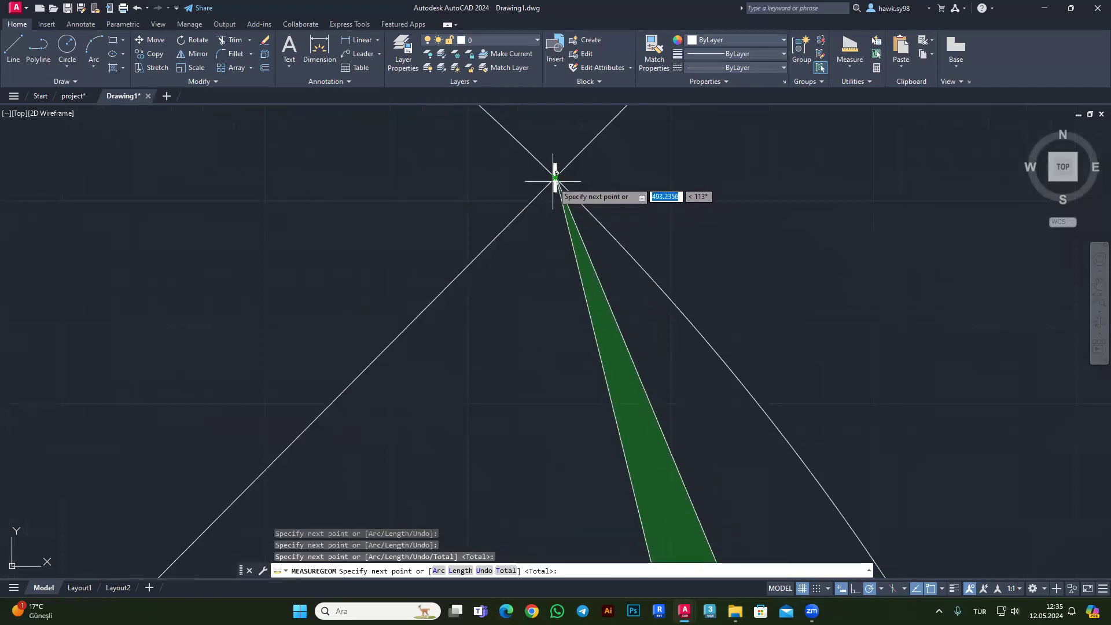
{"action": "left_click", "coordinate": [555, 178]}
{"action": "scroll", "coordinate": [628, 301], "scroll_direction": "down", "scroll_amount": 6}
{"action": "scroll", "coordinate": [497, 249], "scroll_direction": "up", "scroll_amount": 1}
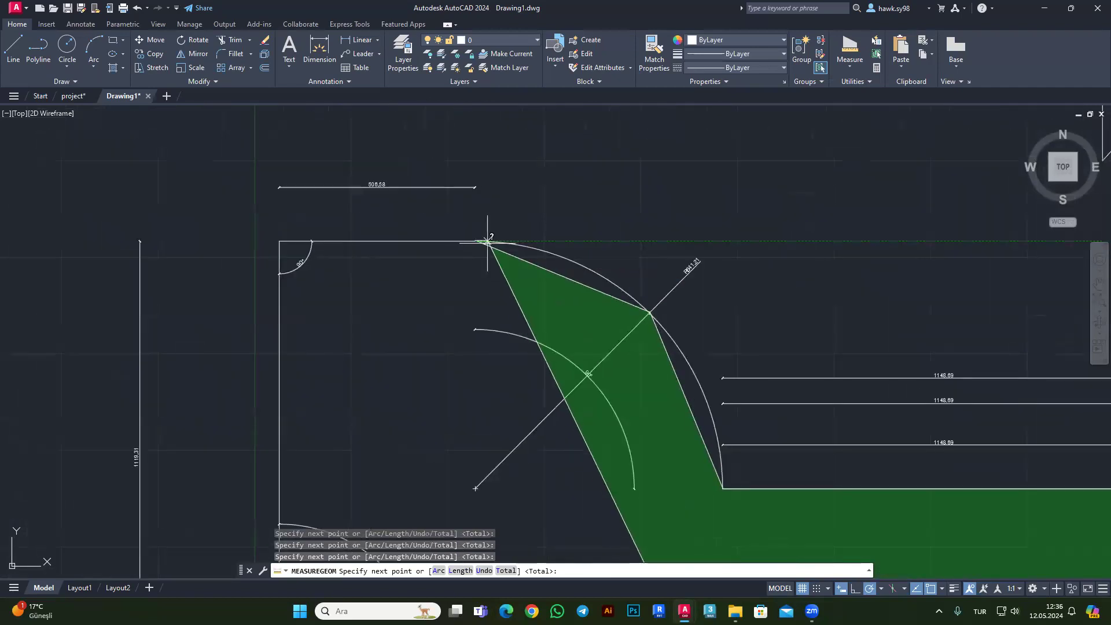
{"action": "scroll", "coordinate": [324, 237], "scroll_direction": "down", "scroll_amount": 4}
{"action": "scroll", "coordinate": [344, 341], "scroll_direction": "up", "scroll_amount": 2}
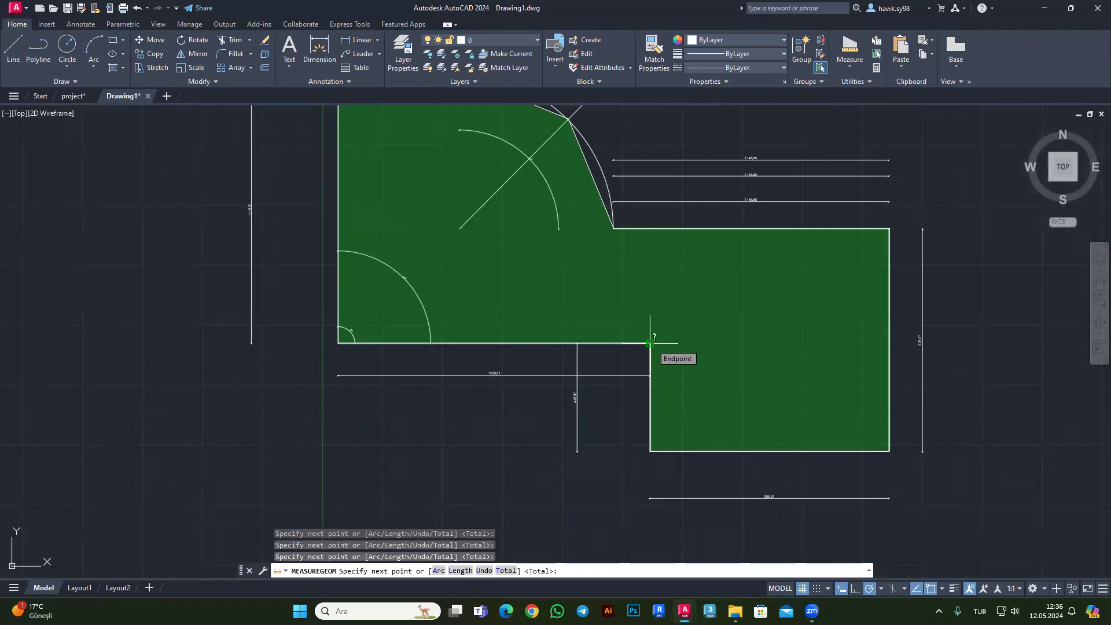
{"action": "key", "text": "Return"}
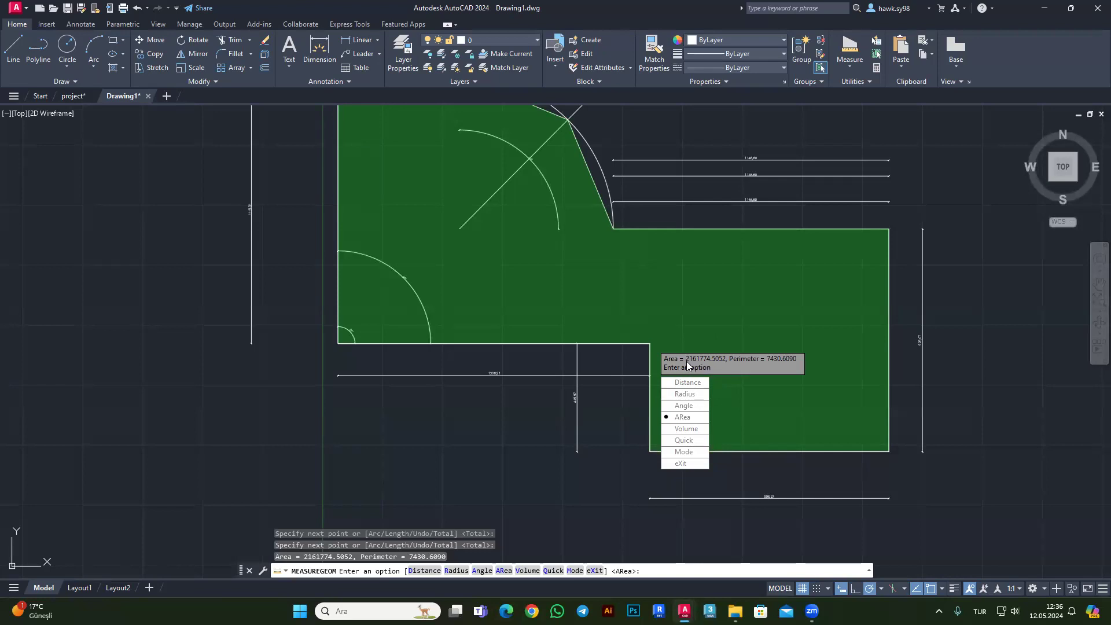
End the area measurement and clear a stray selection.
{"action": "key", "text": "Escape"}
{"action": "scroll", "coordinate": [609, 382], "scroll_direction": "down", "scroll_amount": 5}
{"action": "scroll", "coordinate": [608, 355], "scroll_direction": "up", "scroll_amount": 3}
{"action": "left_click_drag", "start_coordinate": [608, 355], "coordinate": [576, 353]}
{"action": "key", "text": "Escape"}
{"action": "scroll", "coordinate": [558, 269], "scroll_direction": "down", "scroll_amount": 3}
{"action": "scroll", "coordinate": [558, 270], "scroll_direction": "up", "scroll_amount": 4}
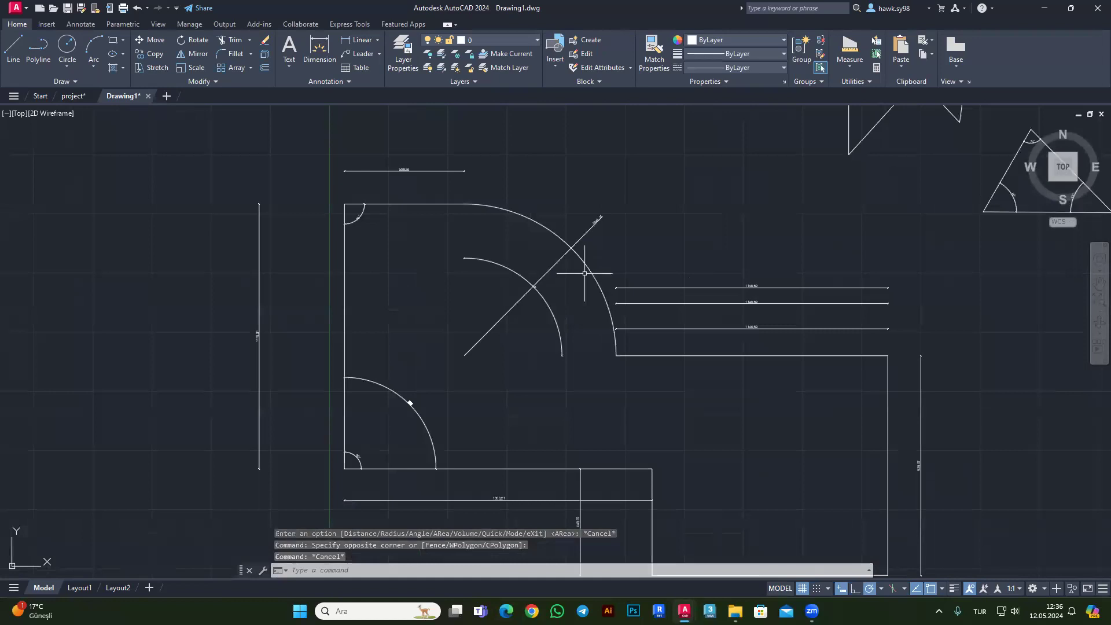
{"action": "scroll", "coordinate": [593, 371], "scroll_direction": "down", "scroll_amount": 4}
{"action": "scroll", "coordinate": [605, 399], "scroll_direction": "up", "scroll_amount": 4}
Delete the bottom, right, top and diagonal radius dimensions.
{"action": "left_click", "coordinate": [603, 393]}
{"action": "left_click", "coordinate": [553, 413]}
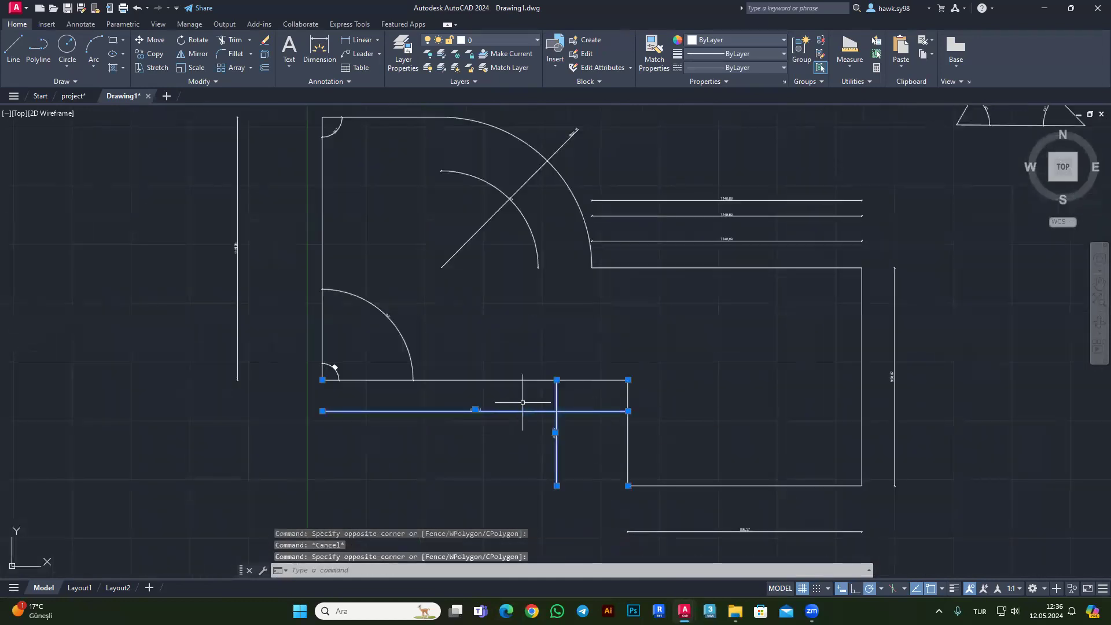
{"action": "key", "text": "Delete"}
{"action": "left_click", "coordinate": [754, 532]}
{"action": "key", "text": "Delete"}
{"action": "left_click_drag", "start_coordinate": [1073, 488], "coordinate": [860, 266]}
{"action": "key", "text": "Delete"}
{"action": "left_click", "coordinate": [932, 174]}
{"action": "left_click", "coordinate": [590, 274]}
{"action": "key", "text": "Delete"}
{"action": "left_click", "coordinate": [503, 210]}
{"action": "key", "text": "Delete"}
Delete the small corner arcs and the left vertical dimension.
{"action": "scroll", "coordinate": [498, 242], "scroll_direction": "down", "scroll_amount": 4}
{"action": "scroll", "coordinate": [443, 202], "scroll_direction": "up", "scroll_amount": 4}
{"action": "left_click_drag", "start_coordinate": [442, 207], "coordinate": [426, 209]}
{"action": "key", "text": "Delete"}
{"action": "left_click", "coordinate": [446, 384]}
{"action": "key", "text": "Delete"}
{"action": "left_click", "coordinate": [446, 432]}
{"action": "left_click", "coordinate": [426, 451]}
{"action": "left_click", "coordinate": [372, 173]}
{"action": "left_click", "coordinate": [247, 483]}
{"action": "key", "text": "Delete"}
{"action": "scroll", "coordinate": [289, 405], "scroll_direction": "down", "scroll_amount": 4}
Try several window selections over the outline pieces, clearing each one.
{"action": "left_click_drag", "start_coordinate": [461, 294], "coordinate": [292, 446]}
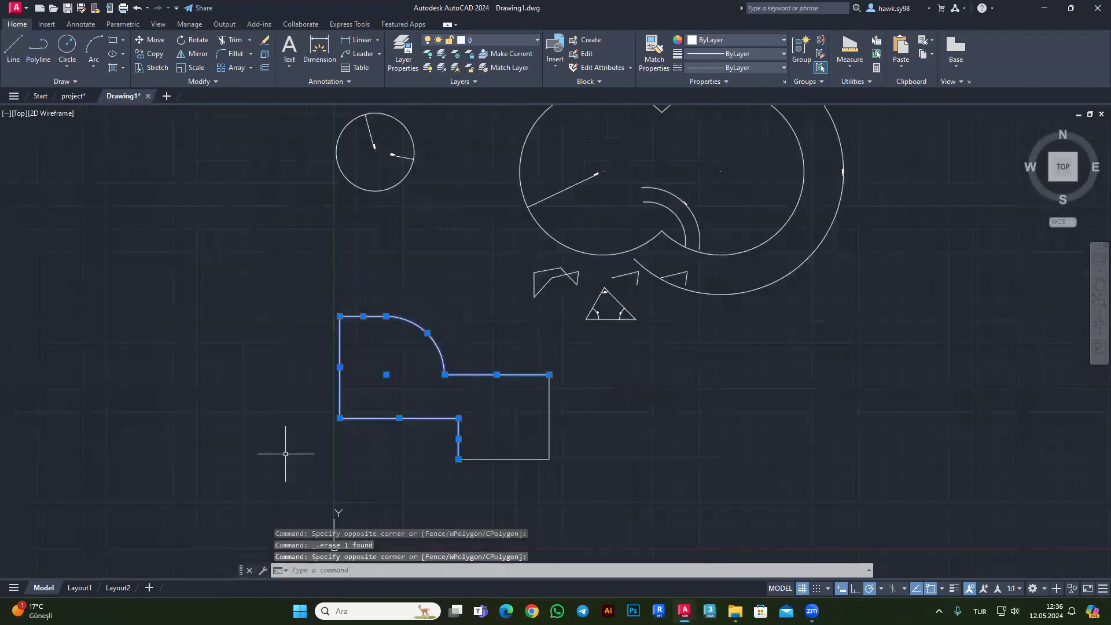
{"action": "key", "text": "Escape"}
{"action": "scroll", "coordinate": [443, 422], "scroll_direction": "up", "scroll_amount": 2}
{"action": "left_click", "coordinate": [463, 274]}
{"action": "left_click", "coordinate": [405, 298]}
{"action": "left_click", "coordinate": [364, 227]}
{"action": "left_click", "coordinate": [292, 246]}
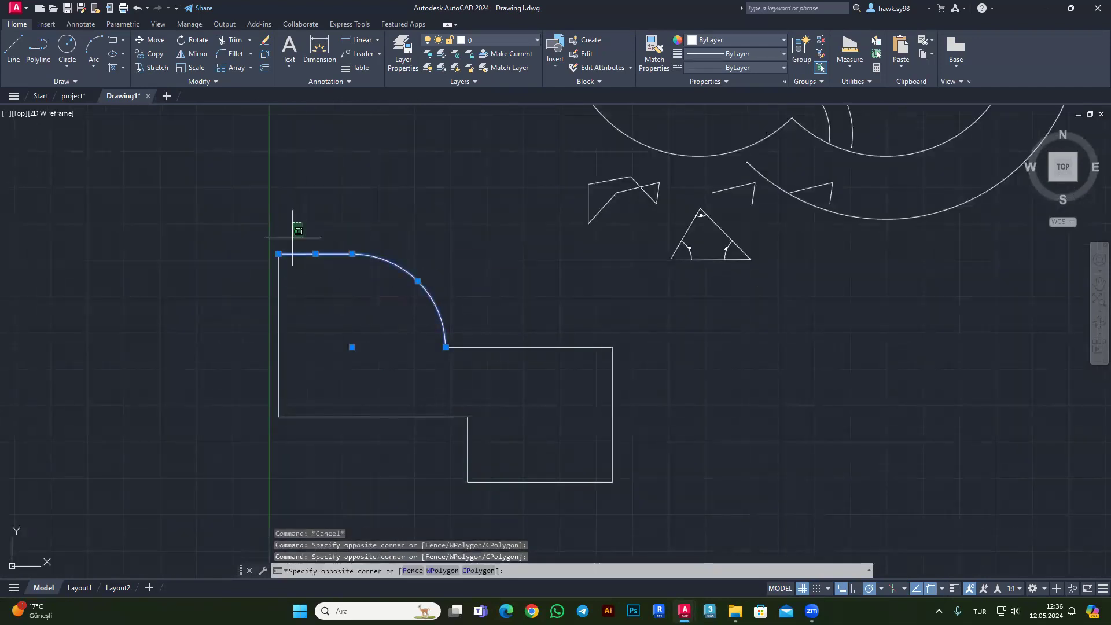
{"action": "key", "text": "Escape"}
{"action": "left_click", "coordinate": [666, 326]}
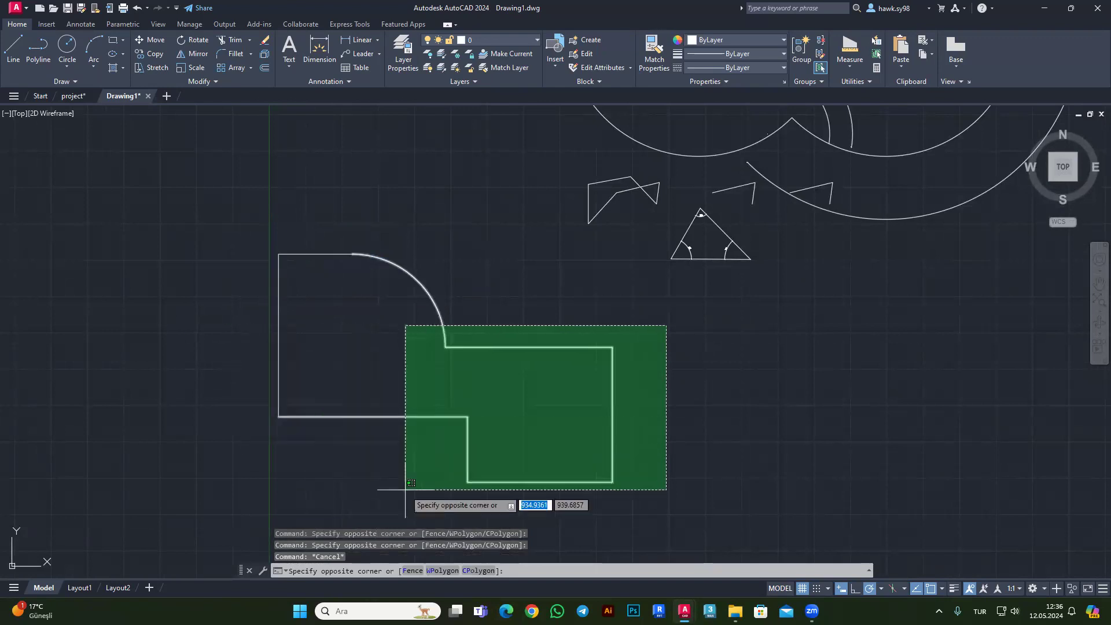
{"action": "left_click", "coordinate": [204, 490]}
{"action": "left_click", "coordinate": [380, 231]}
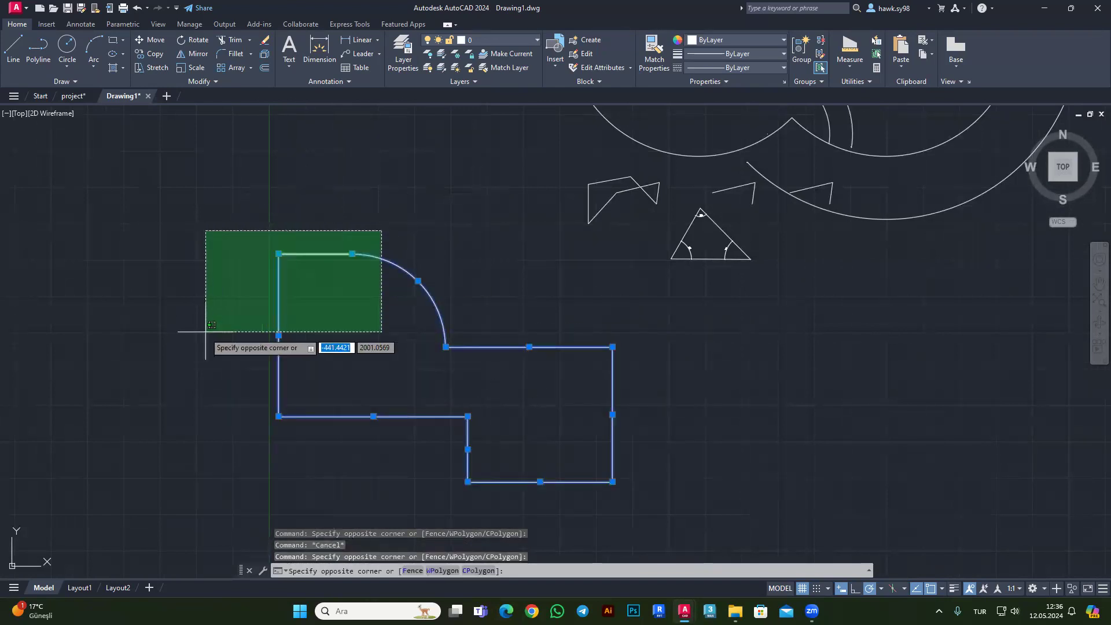
{"action": "left_click", "coordinate": [203, 323]}
{"action": "key", "text": "Escape"}
Select all outline lines and the arc together.
{"action": "left_click", "coordinate": [446, 227]}
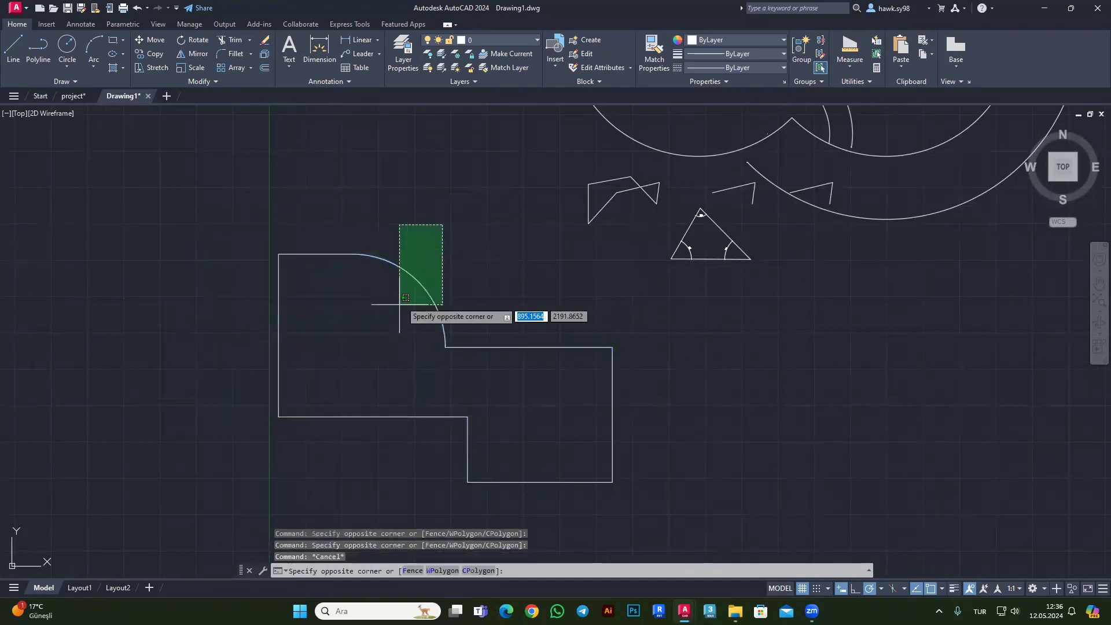
{"action": "left_click", "coordinate": [280, 310]}
{"action": "left_click", "coordinate": [322, 293]}
{"action": "left_click", "coordinate": [250, 338]}
{"action": "left_click", "coordinate": [364, 338]}
{"action": "left_click", "coordinate": [320, 428]}
{"action": "key", "text": "Escape"}
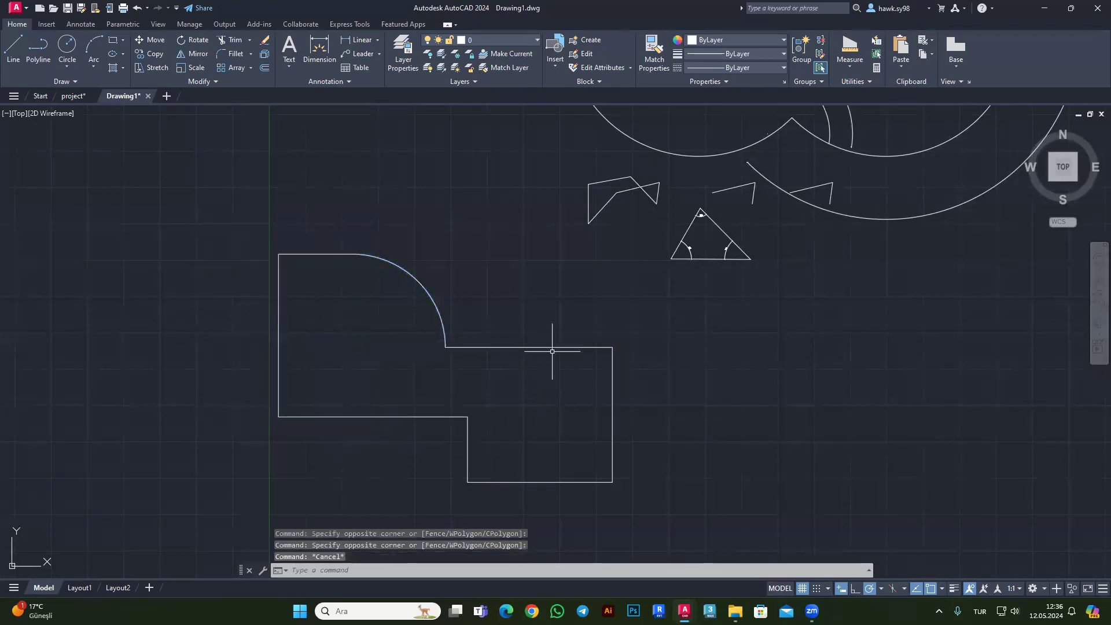
{"action": "scroll", "coordinate": [595, 367], "scroll_direction": "down", "scroll_amount": 2}
{"action": "left_click", "coordinate": [615, 337]}
{"action": "left_click", "coordinate": [432, 441]}
{"action": "left_click", "coordinate": [512, 290]}
{"action": "left_click", "coordinate": [362, 399]}
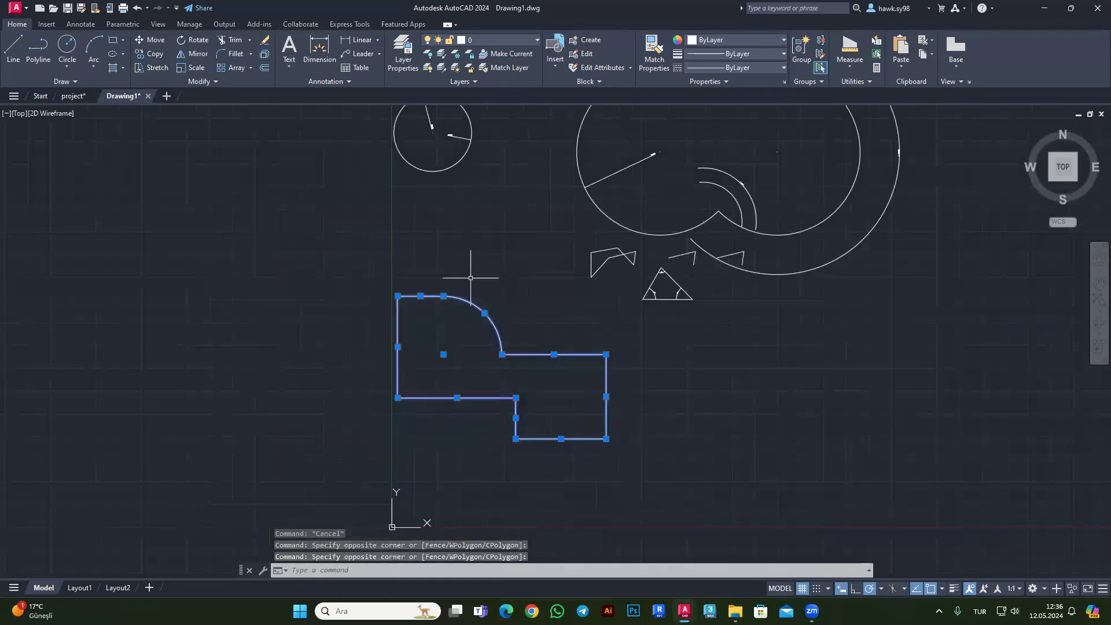
Join the selected pieces into one polyline, check it, and deselect.
{"action": "type", "text": "j"}
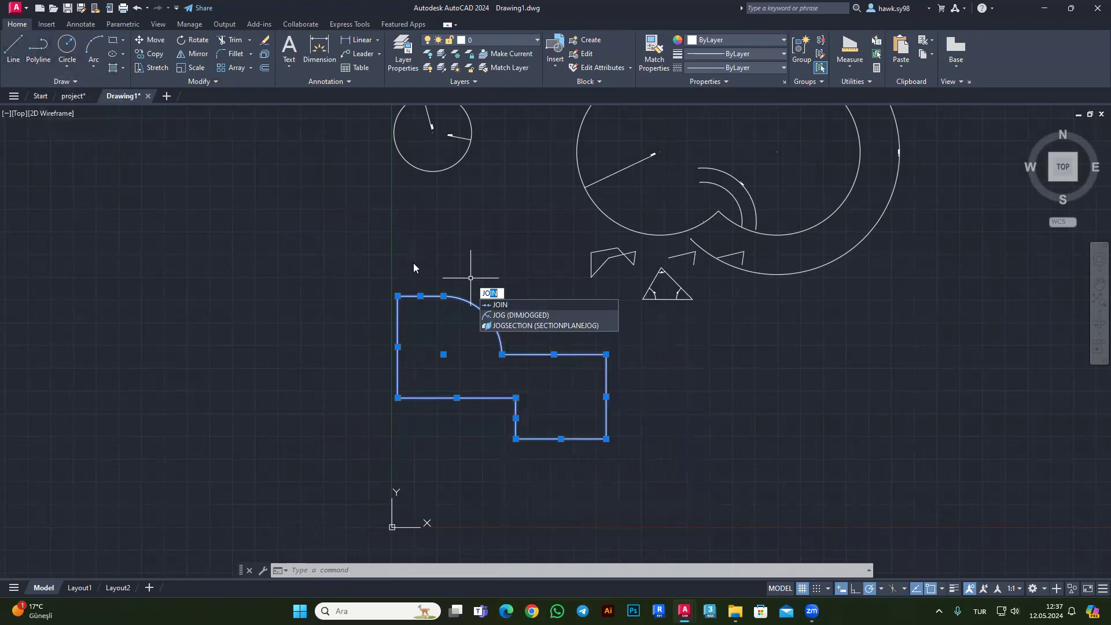
{"action": "left_click", "coordinate": [500, 305]}
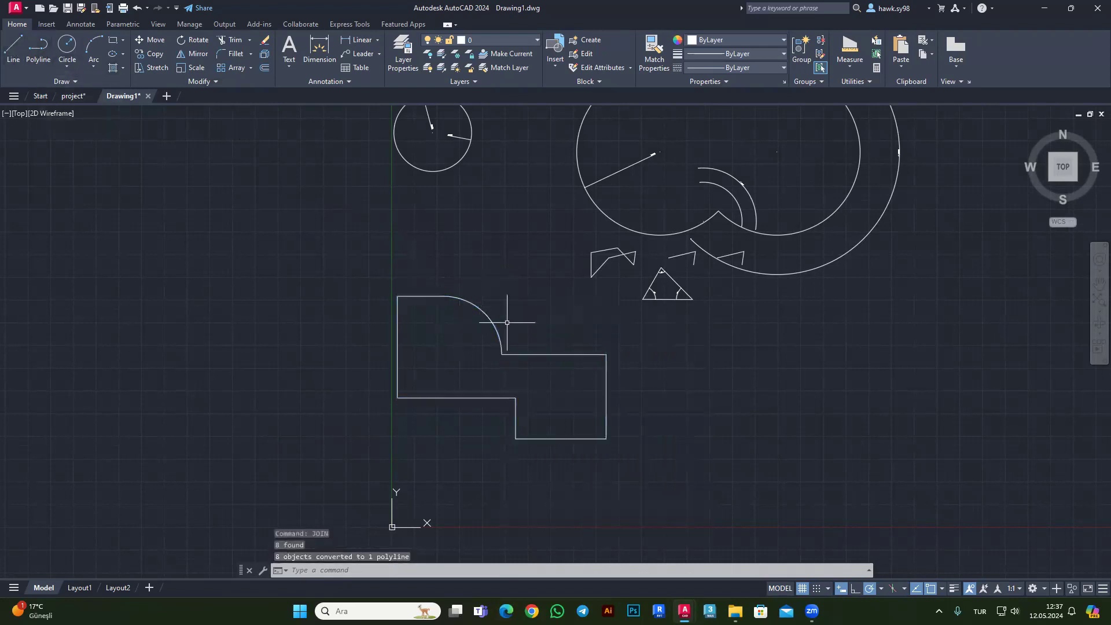
{"action": "left_click", "coordinate": [490, 319]}
{"action": "scroll", "coordinate": [504, 354], "scroll_direction": "up", "scroll_amount": 2}
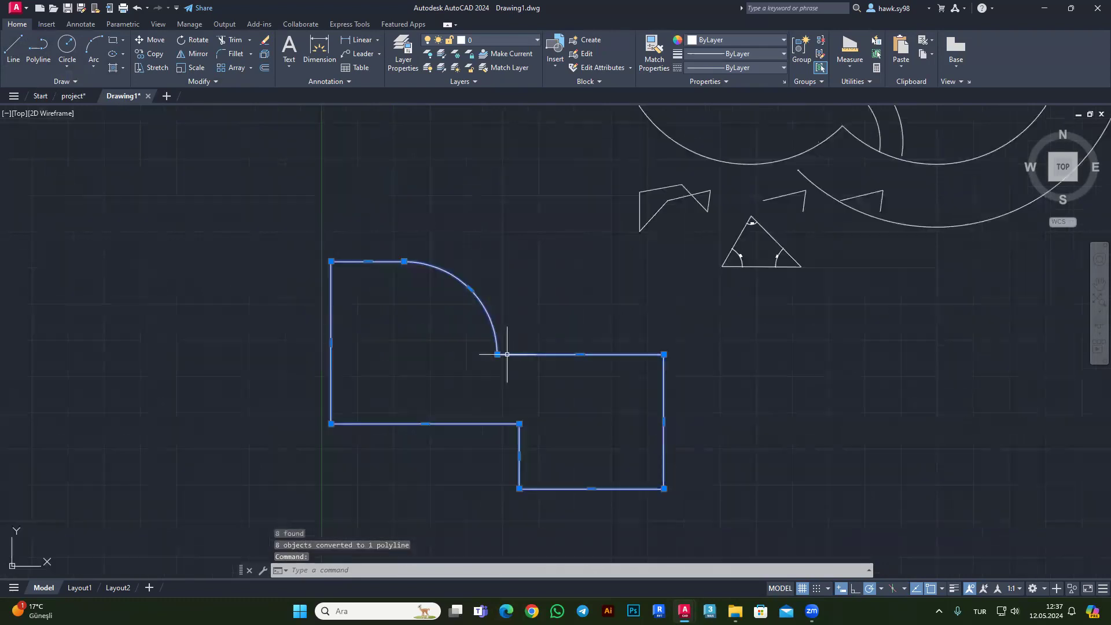
{"action": "key", "text": "Escape"}
{"action": "left_click", "coordinate": [484, 304]}
{"action": "key", "text": "Escape"}
{"action": "left_click", "coordinate": [550, 354]}
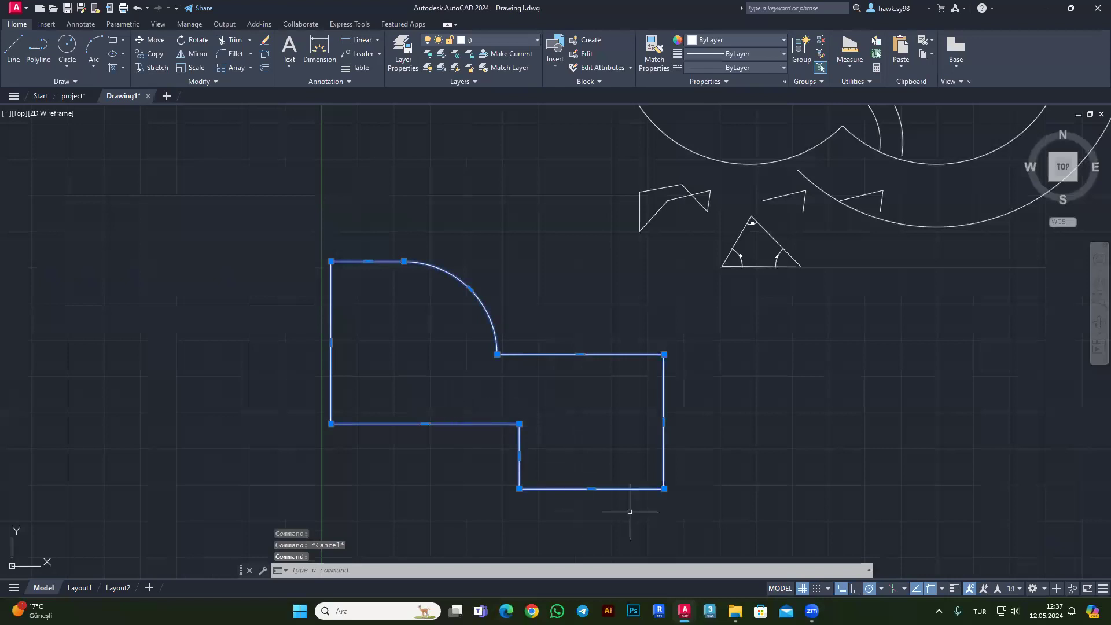
{"action": "key", "text": "Escape"}
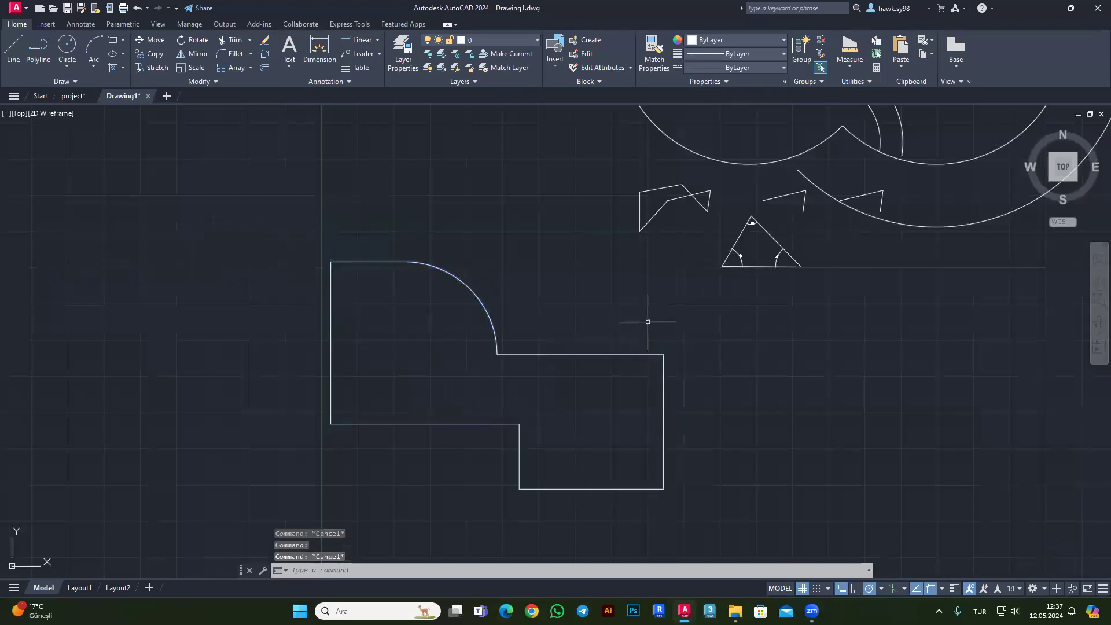
Measure the polyline's area by Object: 2193966.6538 area, 7456.2997 perimeter.
{"action": "left_click", "coordinate": [846, 81]}
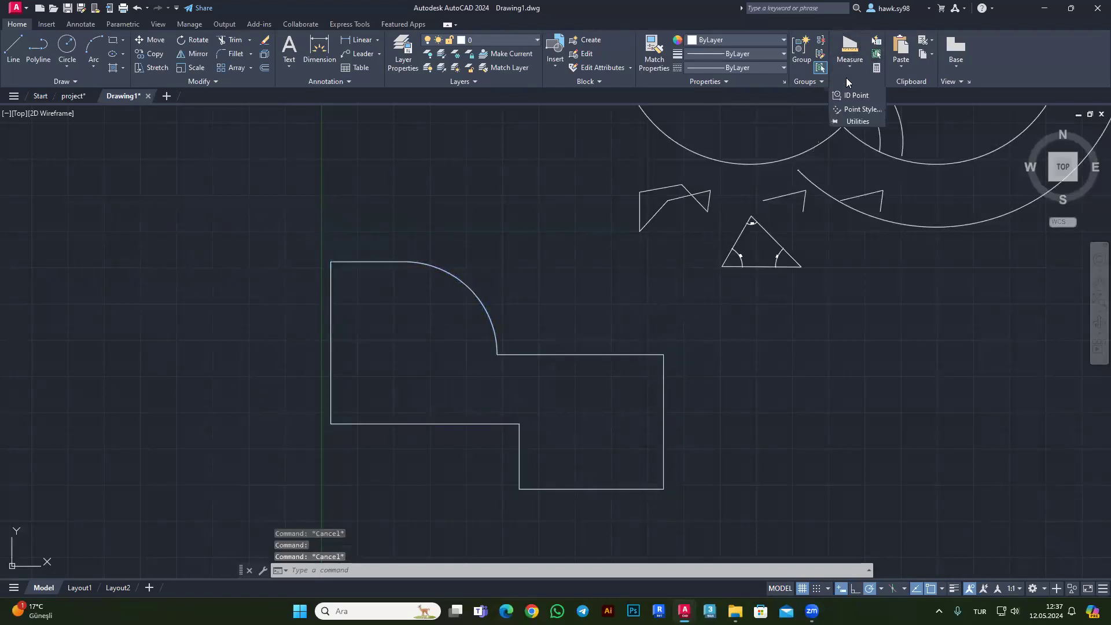
{"action": "left_click", "coordinate": [849, 67]}
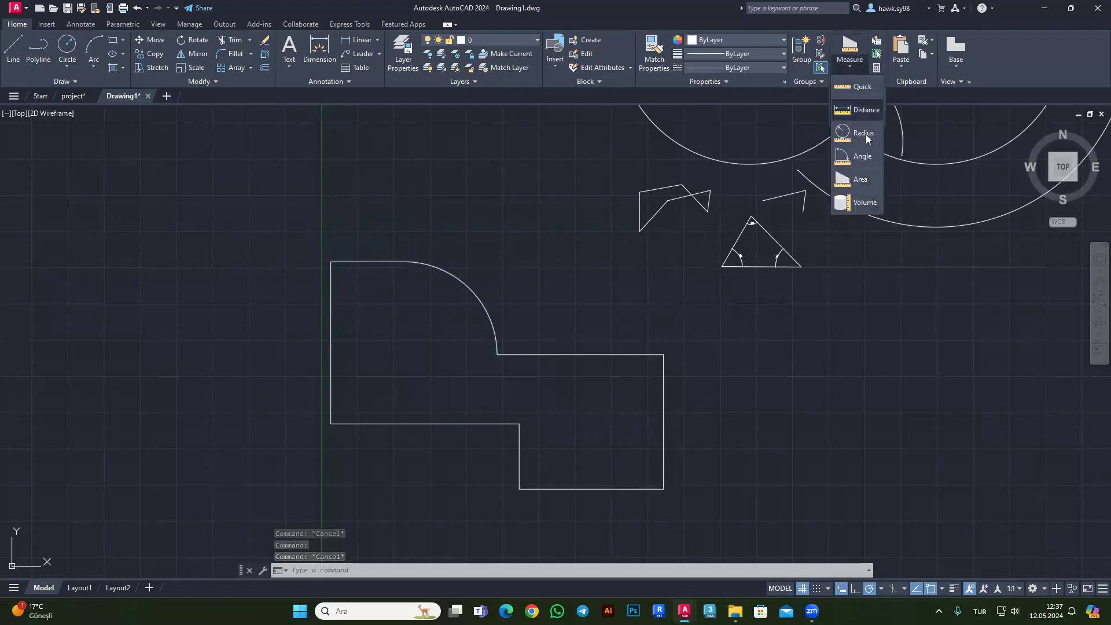
{"action": "left_click", "coordinate": [863, 181]}
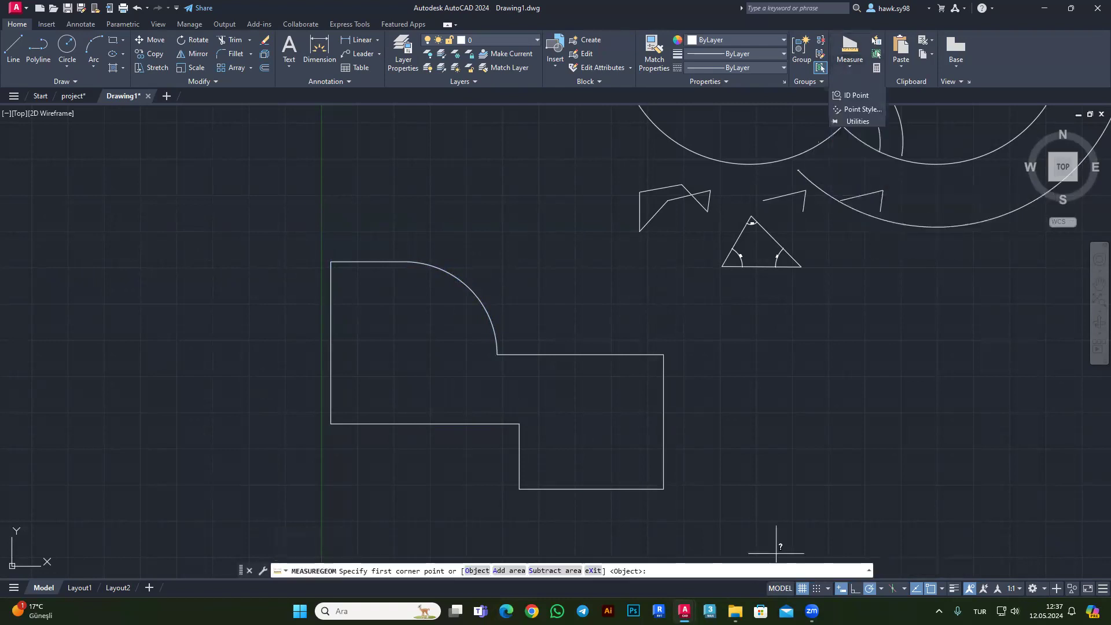
{"action": "left_click", "coordinate": [478, 572]}
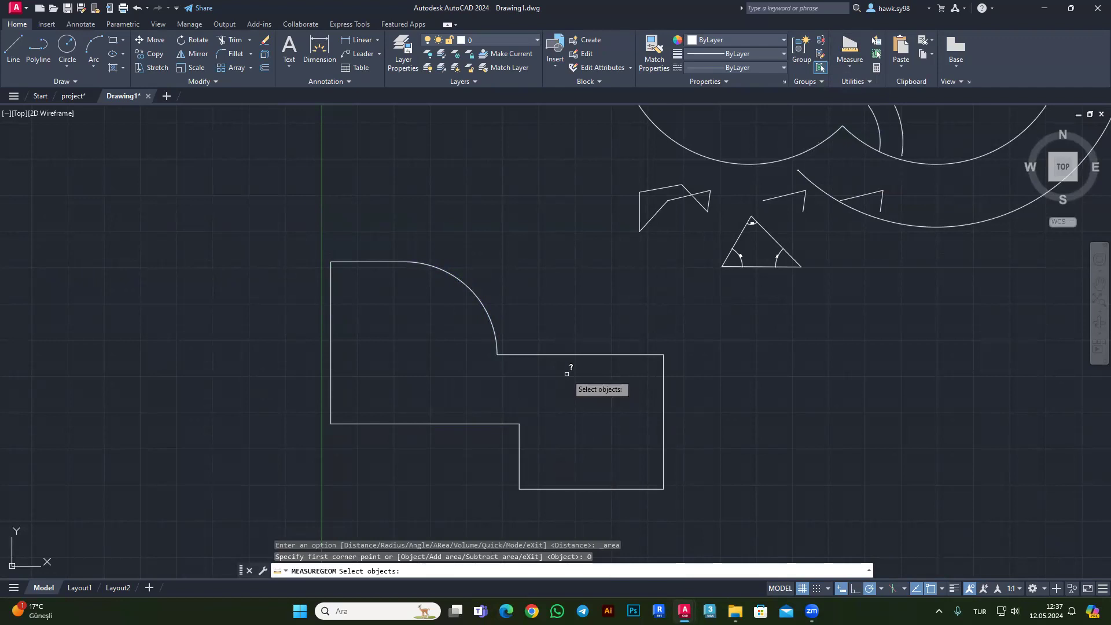
{"action": "left_click", "coordinate": [504, 352]}
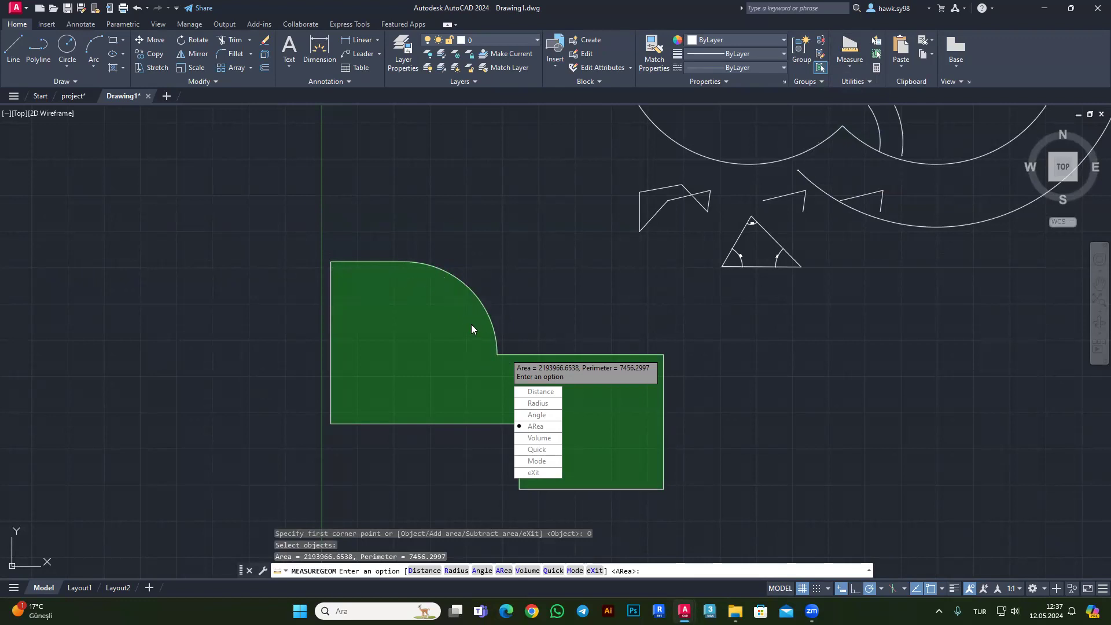
{"action": "key", "text": "Escape"}
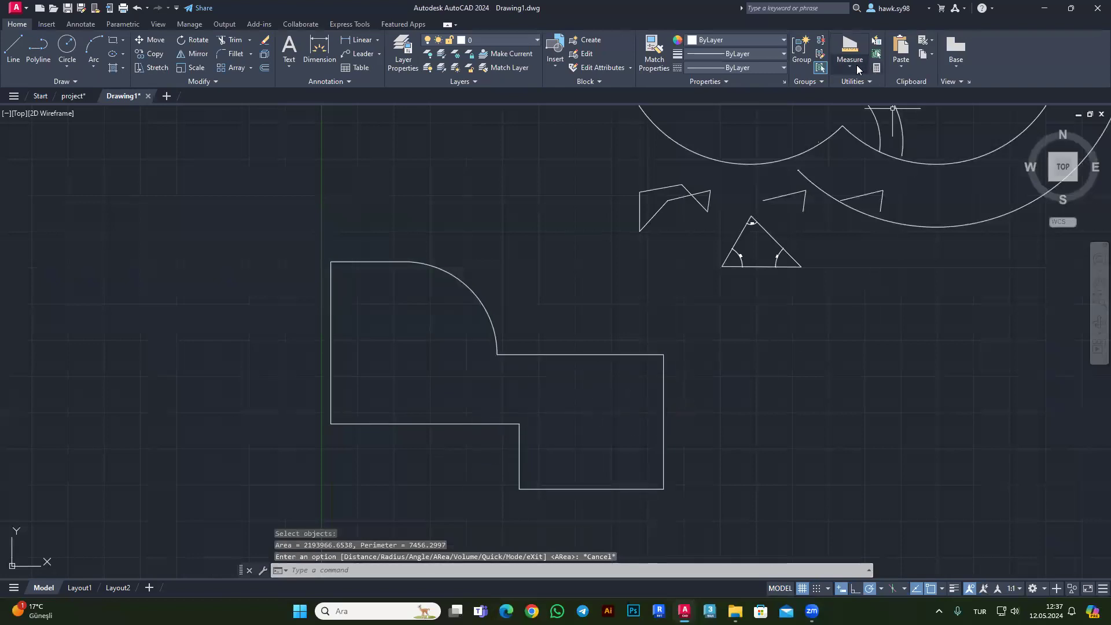
{"action": "left_click", "coordinate": [856, 64]}
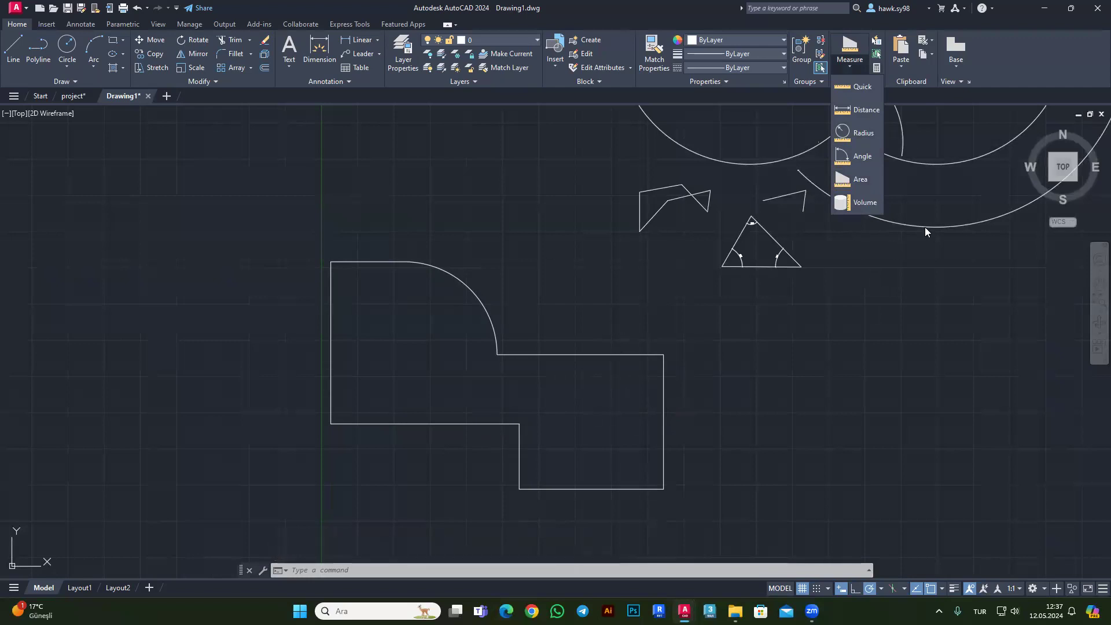
{"action": "left_click", "coordinate": [569, 344]}
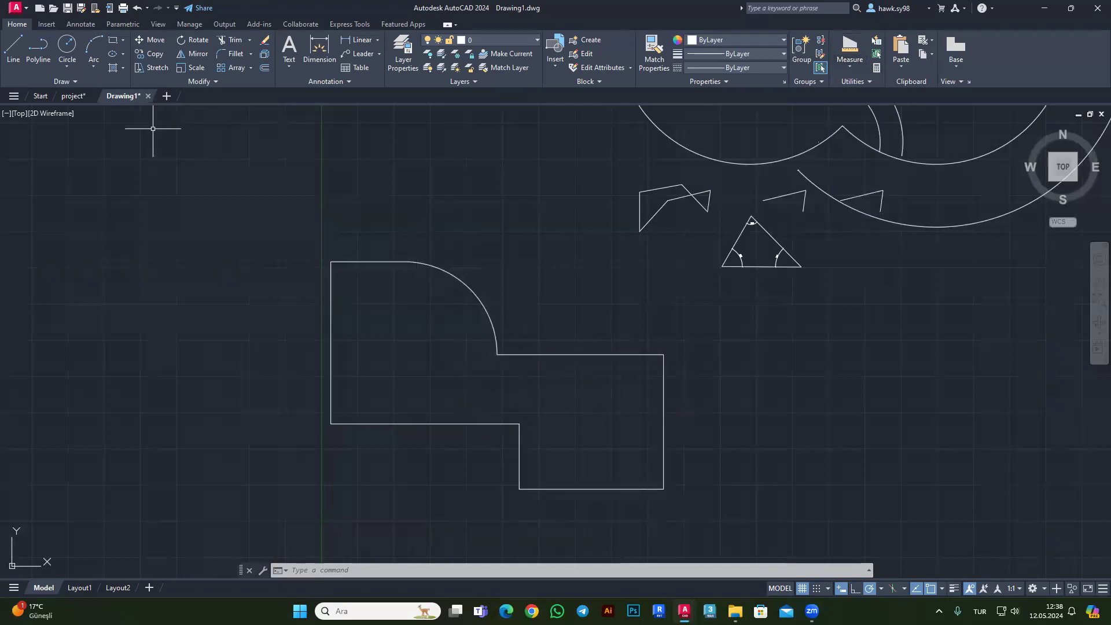
Explode the outline polyline into its separate line and arc pieces.
{"action": "left_click", "coordinate": [458, 298]}
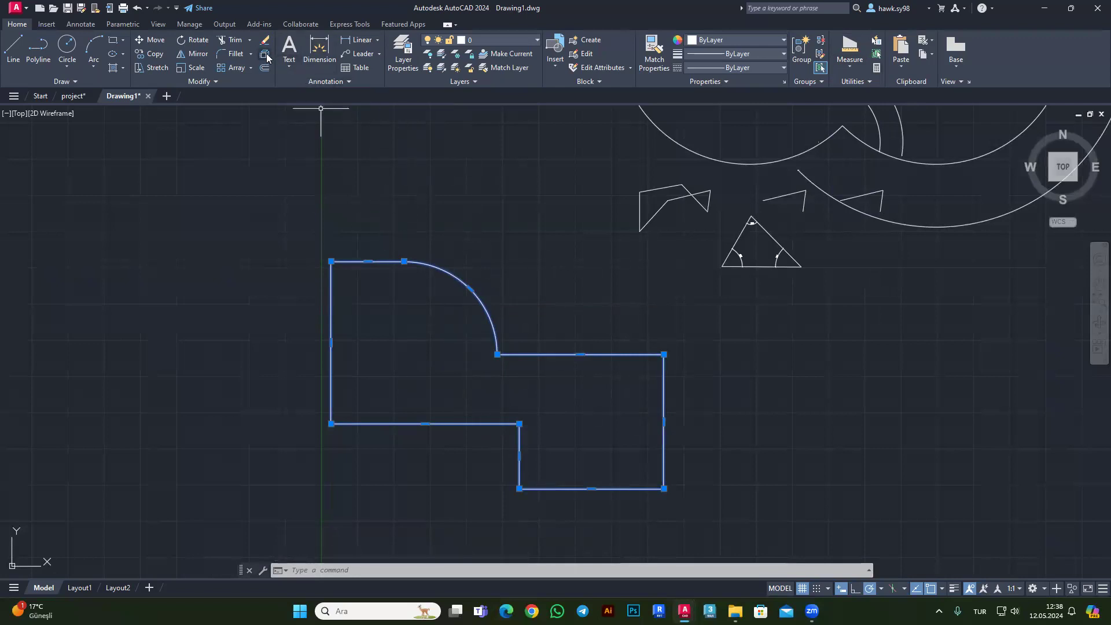
{"action": "mouse_move", "coordinate": [265, 54]}
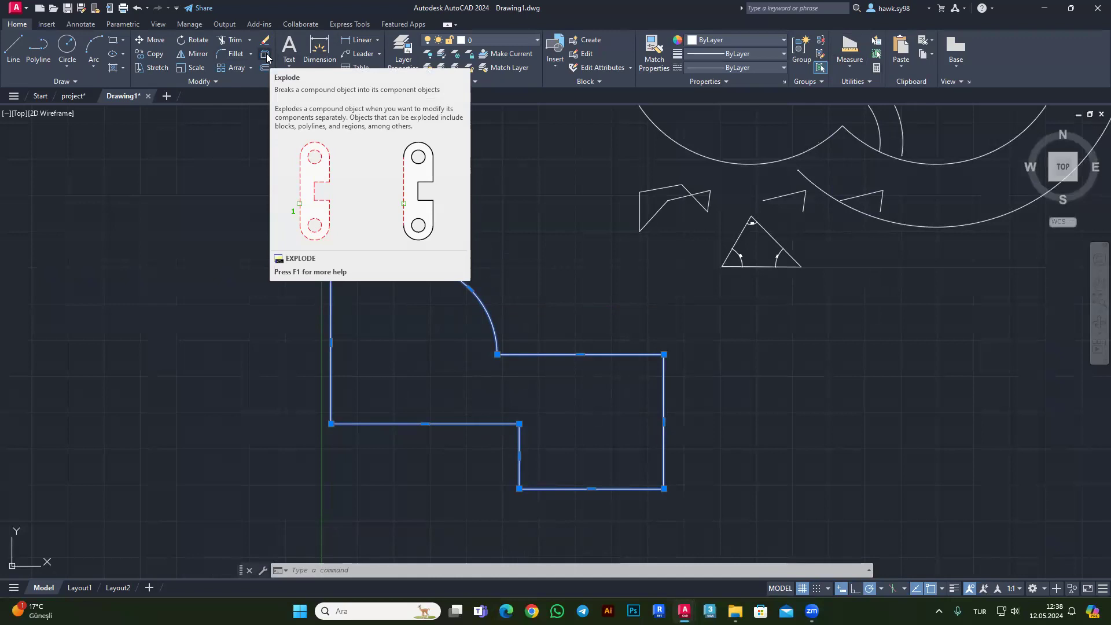
{"action": "left_click", "coordinate": [267, 56]}
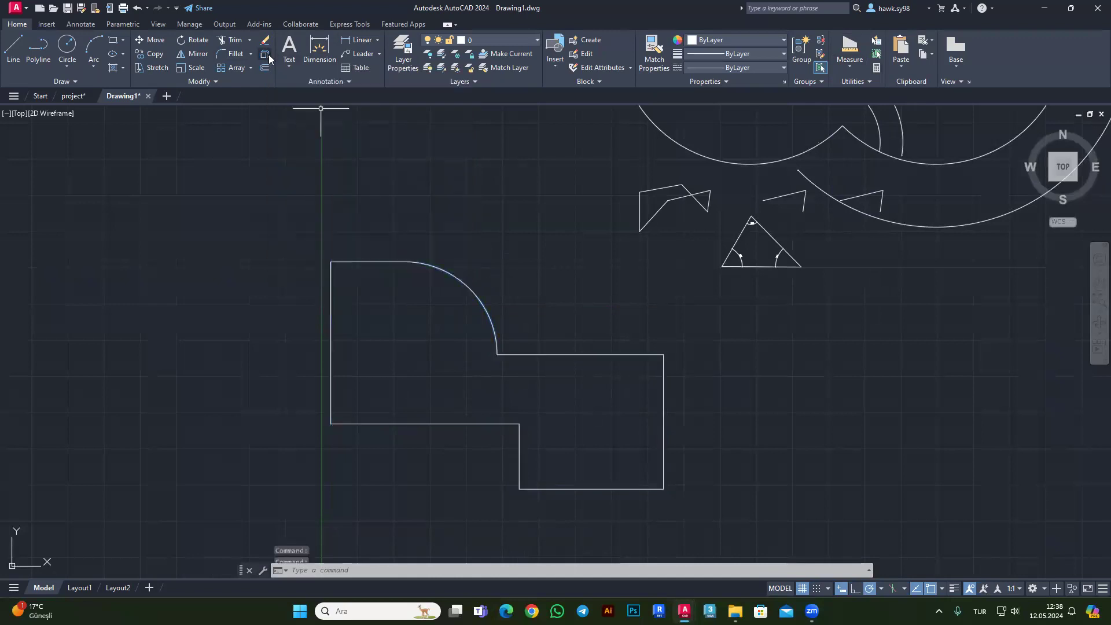
{"action": "left_click", "coordinate": [529, 290]}
{"action": "left_click", "coordinate": [397, 223]}
{"action": "left_click", "coordinate": [360, 319]}
{"action": "key", "text": "Escape"}
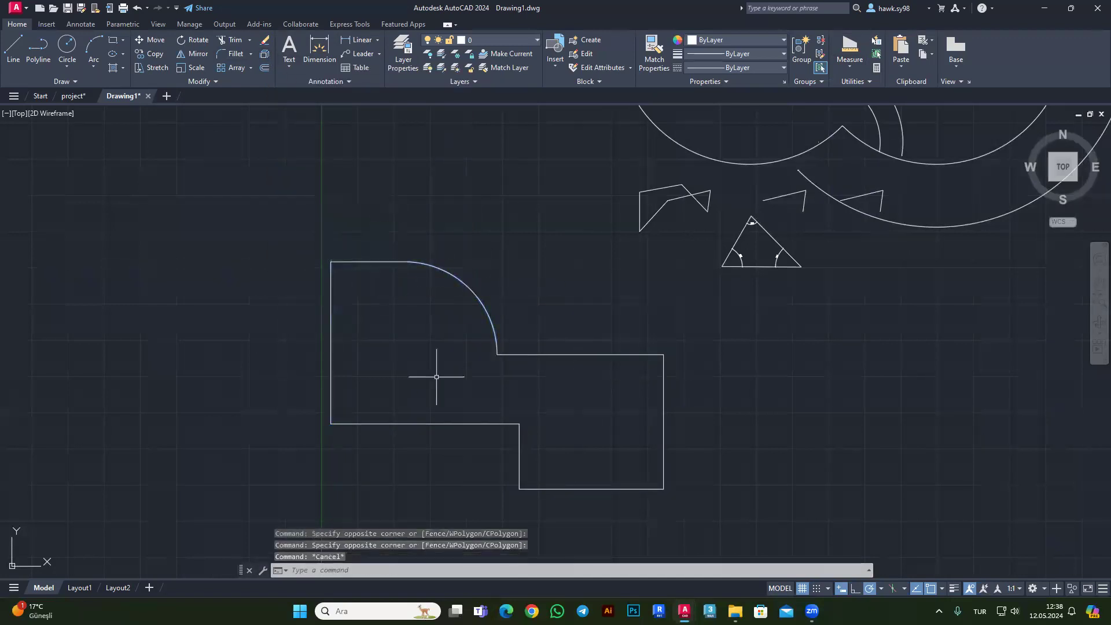
{"action": "scroll", "coordinate": [435, 273], "scroll_direction": "down", "scroll_amount": 2}
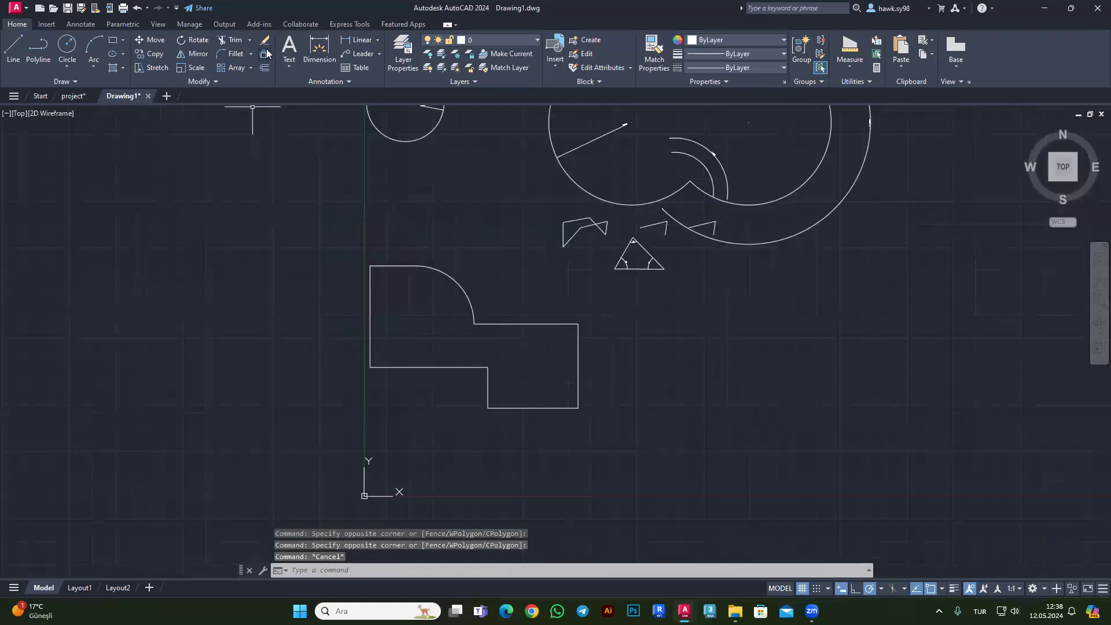
{"action": "left_click", "coordinate": [615, 313]}
{"action": "key", "text": "Escape"}
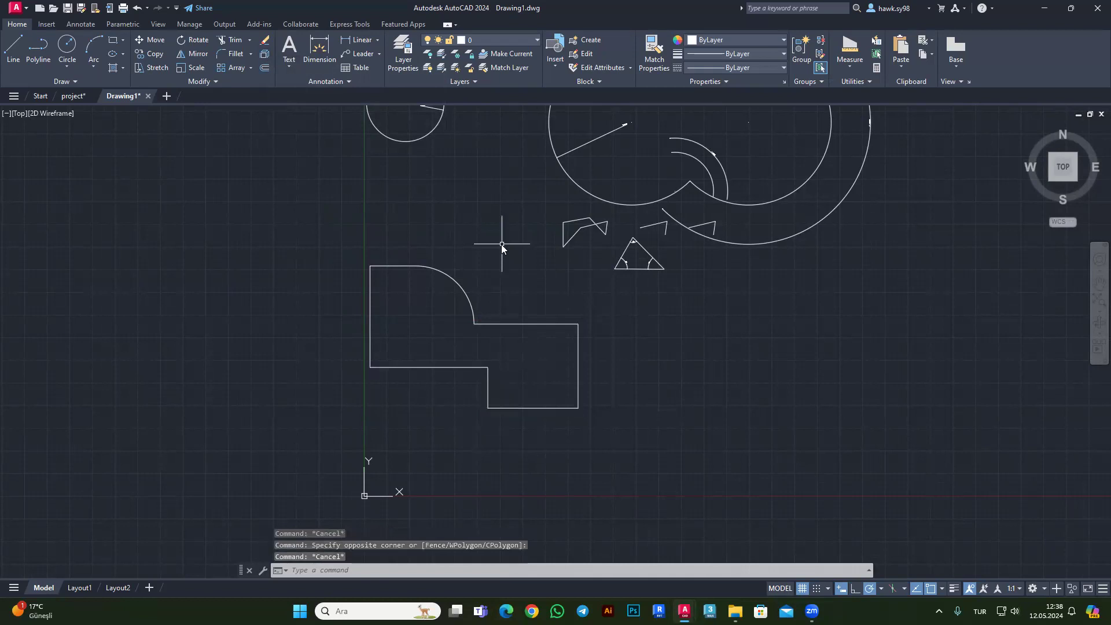
Rejoin all eight outline pieces, arc included, into one polyline with JOIN.
{"action": "type", "text": "join"}
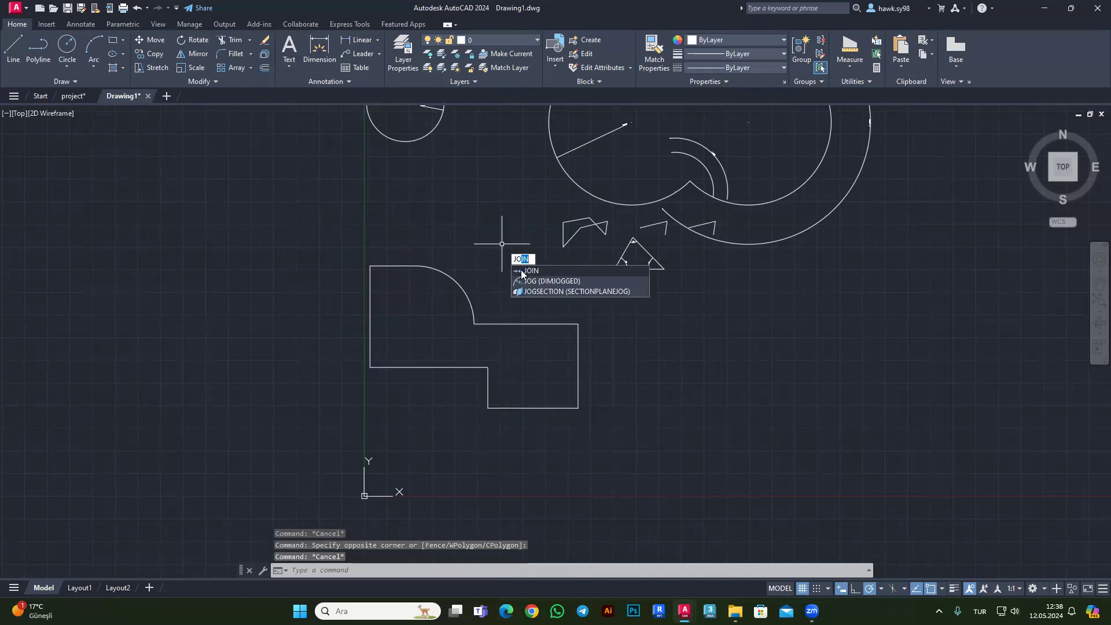
{"action": "left_click", "coordinate": [532, 270]}
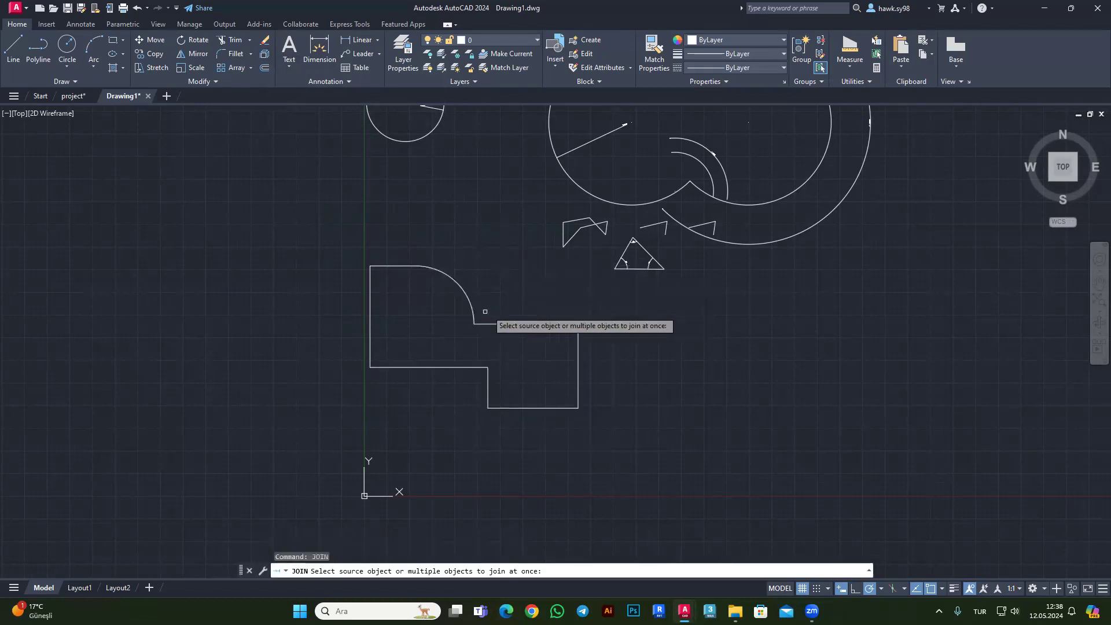
{"action": "left_click", "coordinate": [603, 305]}
{"action": "left_click", "coordinate": [524, 346]}
{"action": "left_click", "coordinate": [489, 226]}
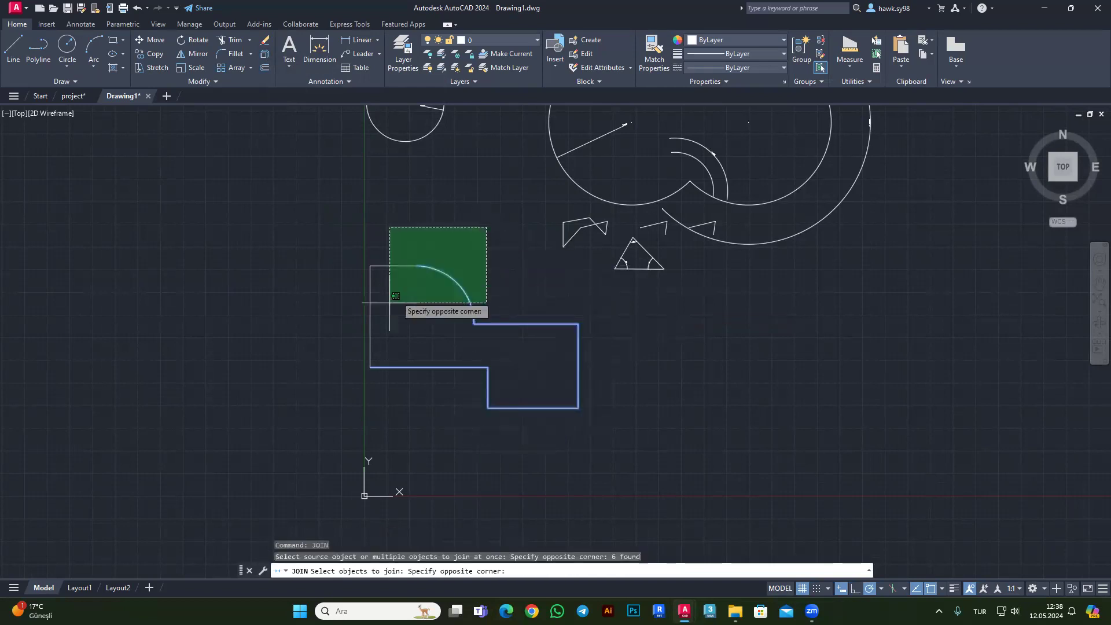
{"action": "left_click", "coordinate": [327, 382]}
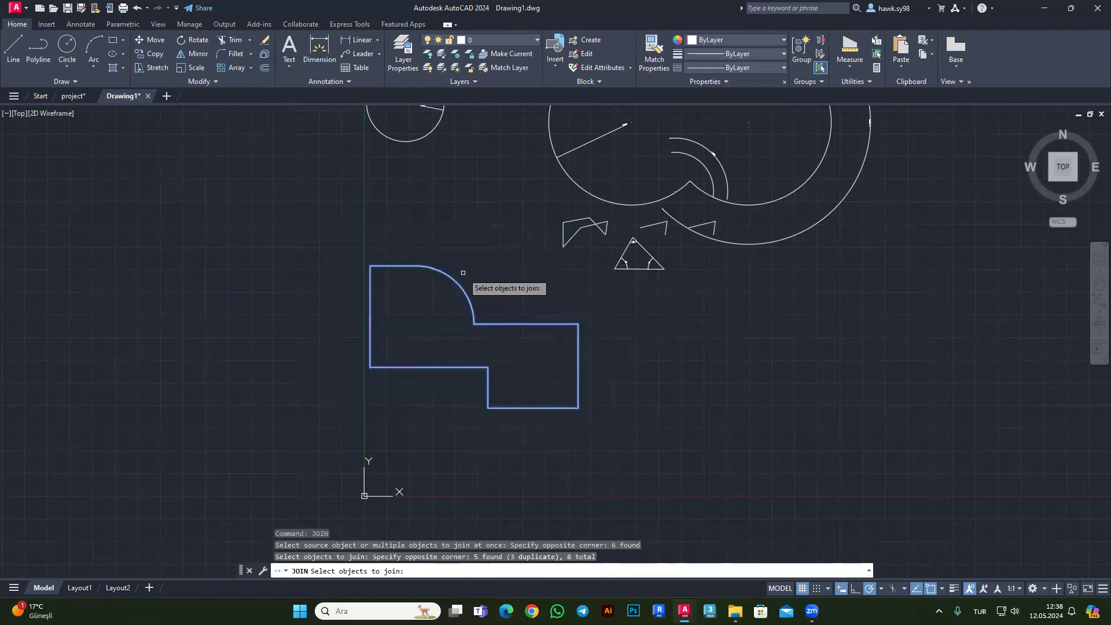
{"action": "key", "text": "Return"}
{"action": "left_click", "coordinate": [458, 285]}
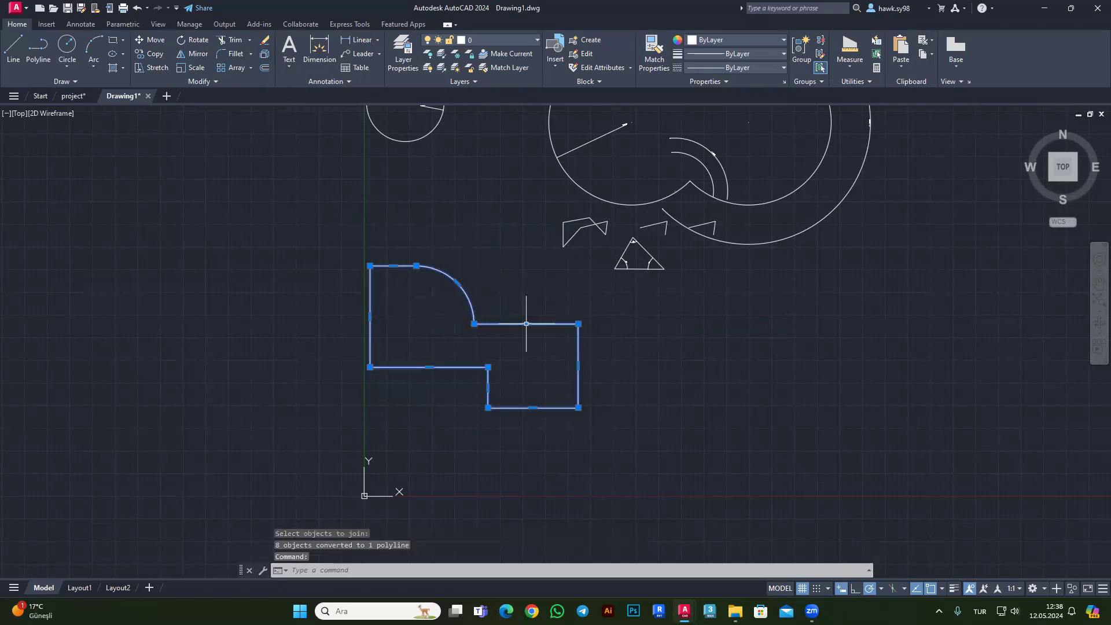
{"action": "key", "text": "Escape"}
{"action": "key", "text": "Escape"}
{"action": "scroll", "coordinate": [528, 358], "scroll_direction": "down", "scroll_amount": 2}
{"action": "scroll", "coordinate": [578, 341], "scroll_direction": "up", "scroll_amount": 2}
Join the six zigzag lines beside the triangle into one polyline using J.
{"action": "scroll", "coordinate": [555, 232], "scroll_direction": "up", "scroll_amount": 3}
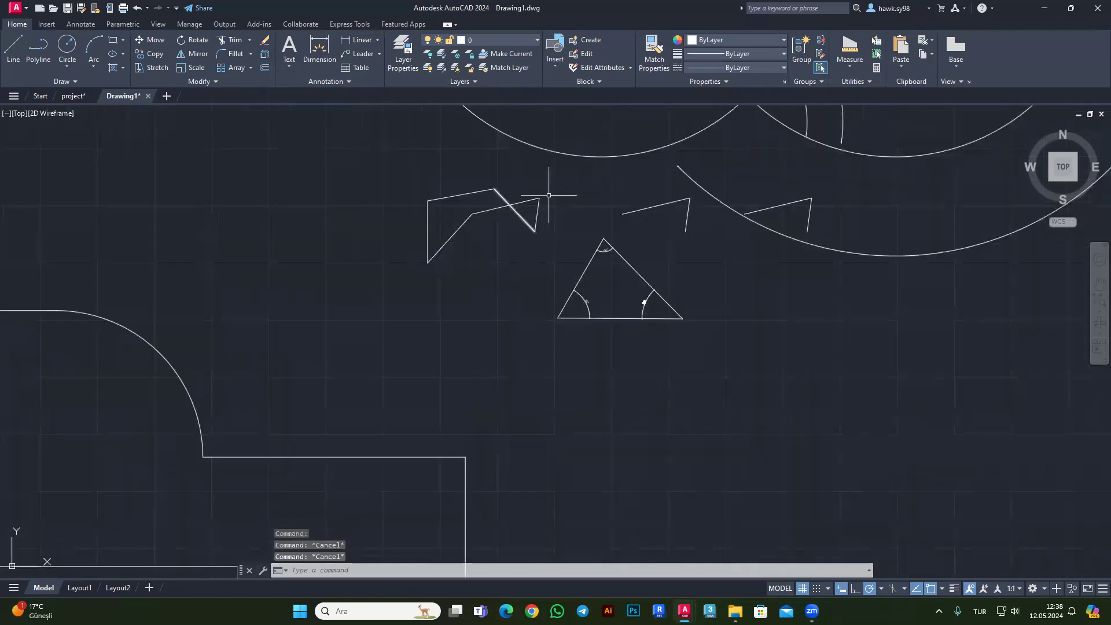
{"action": "key", "text": "Escape"}
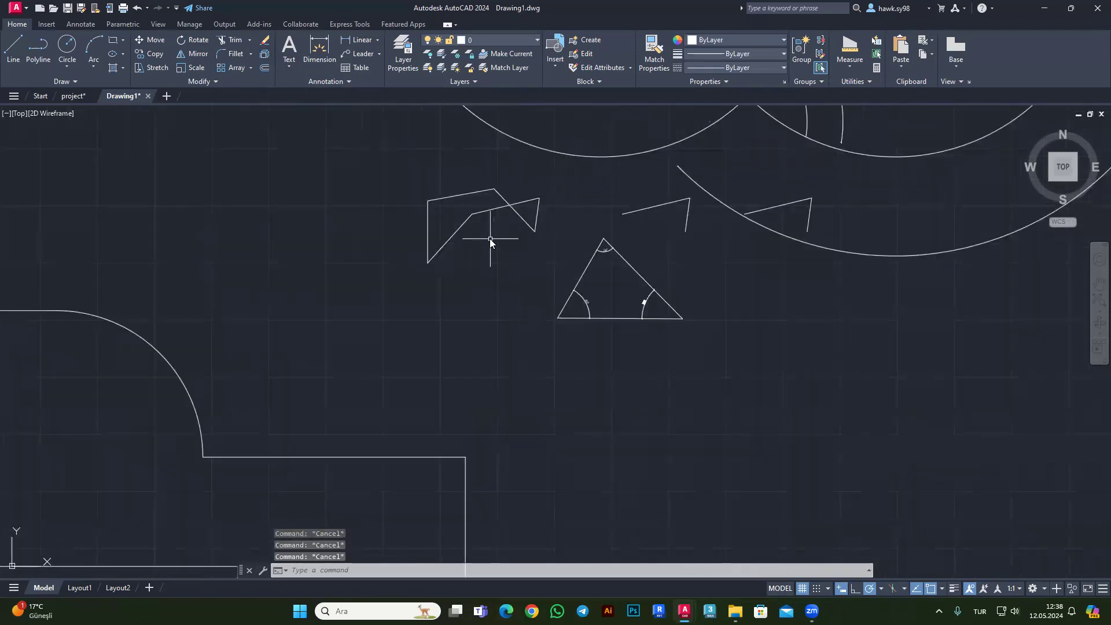
{"action": "type", "text": "j"}
{"action": "key", "text": "Return"}
{"action": "left_click", "coordinate": [546, 180]}
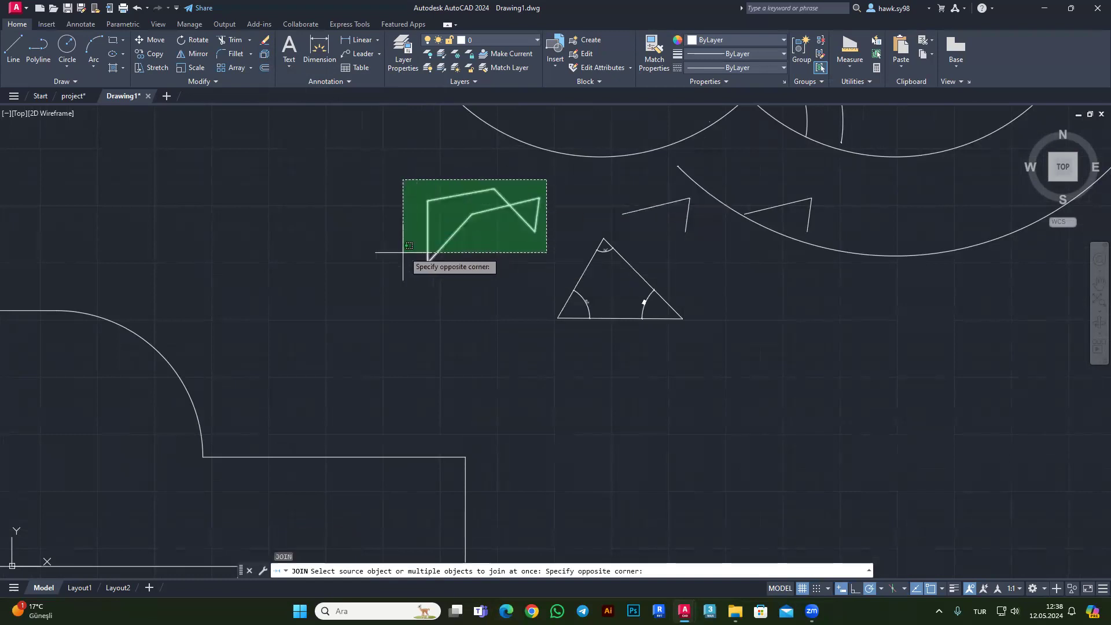
{"action": "left_click", "coordinate": [383, 275]}
{"action": "key", "text": "Return"}
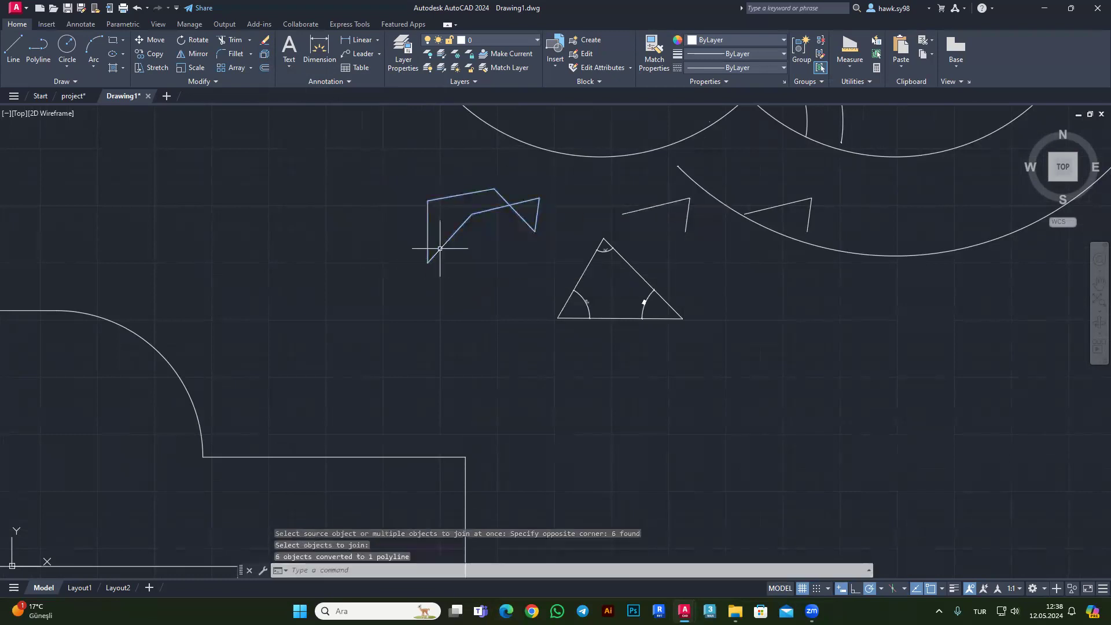
{"action": "left_click", "coordinate": [438, 245]}
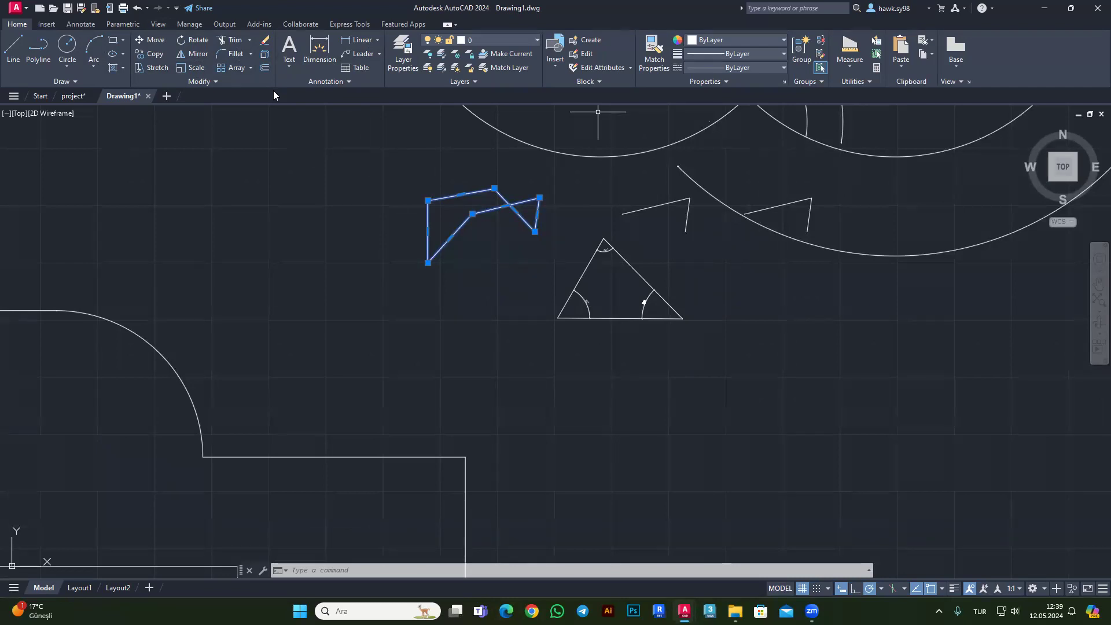
Delete the circles, arcs, triangle, zigzags and the leftover short line, keeping only the outline.
{"action": "scroll", "coordinate": [571, 353], "scroll_direction": "down", "scroll_amount": 6}
{"action": "key", "text": "Escape"}
{"action": "scroll", "coordinate": [521, 343], "scroll_direction": "up", "scroll_amount": 3}
{"action": "scroll", "coordinate": [542, 332], "scroll_direction": "down", "scroll_amount": 2}
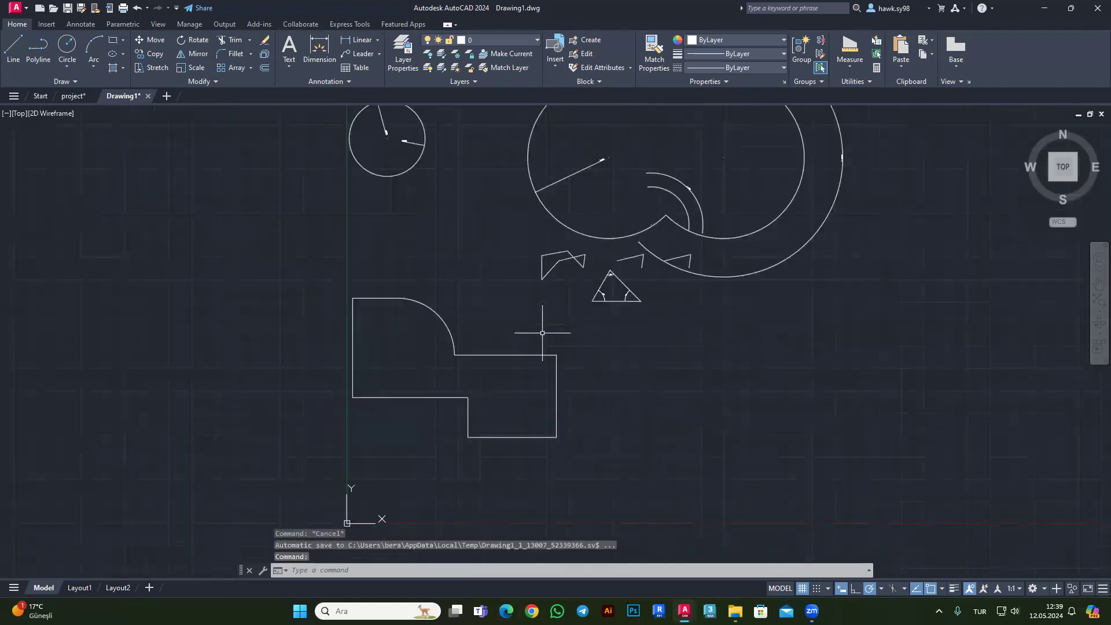
{"action": "scroll", "coordinate": [367, 278], "scroll_direction": "down", "scroll_amount": 4}
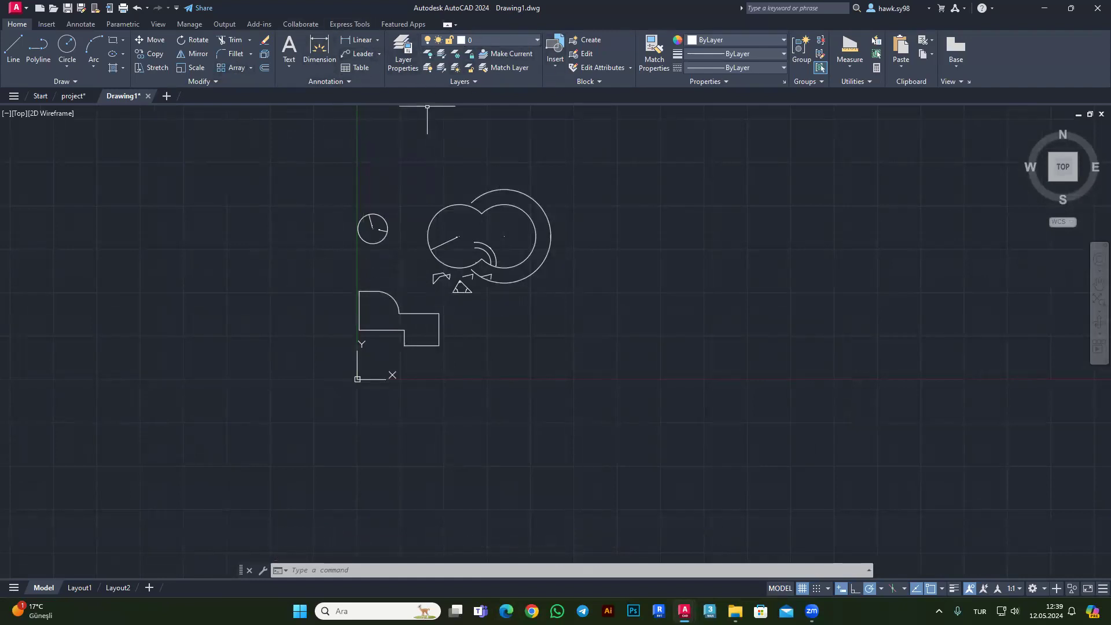
{"action": "left_click", "coordinate": [576, 151]}
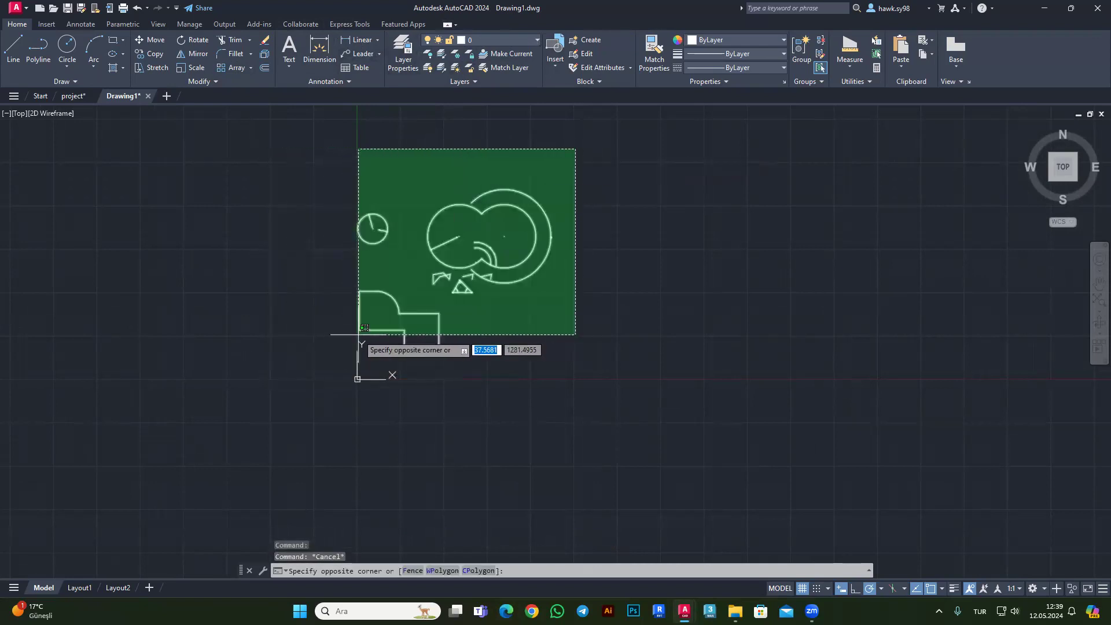
{"action": "left_click", "coordinate": [337, 292]}
{"action": "key", "text": "Delete"}
{"action": "left_click", "coordinate": [553, 218]}
{"action": "left_click", "coordinate": [444, 296]}
{"action": "key", "text": "Delete"}
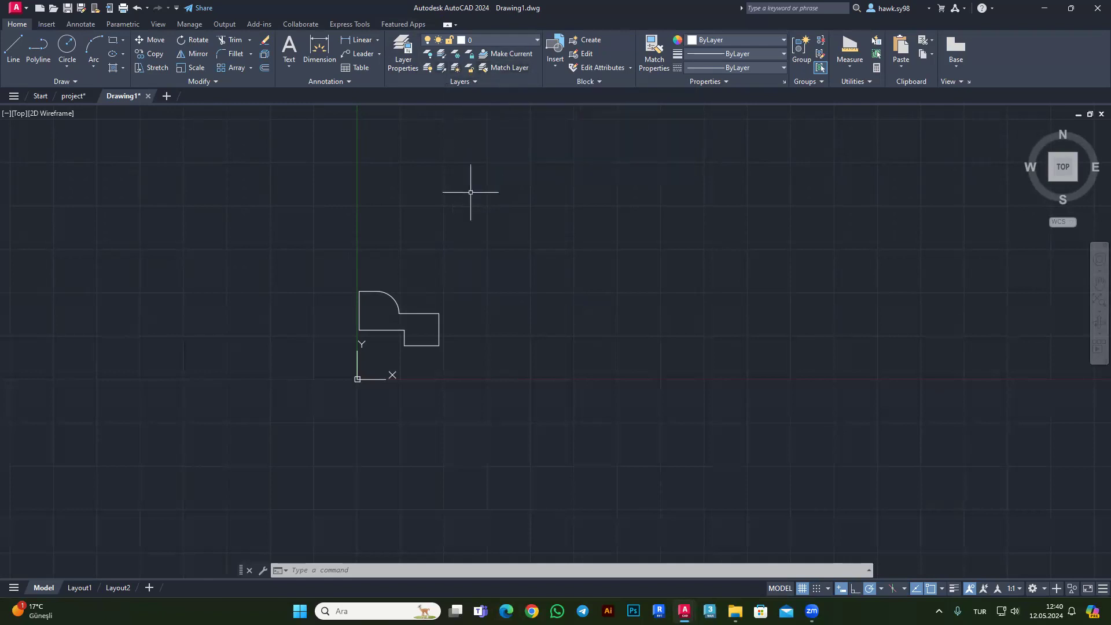
Check the layer list in Drawing1.
{"action": "left_click", "coordinate": [509, 39]}
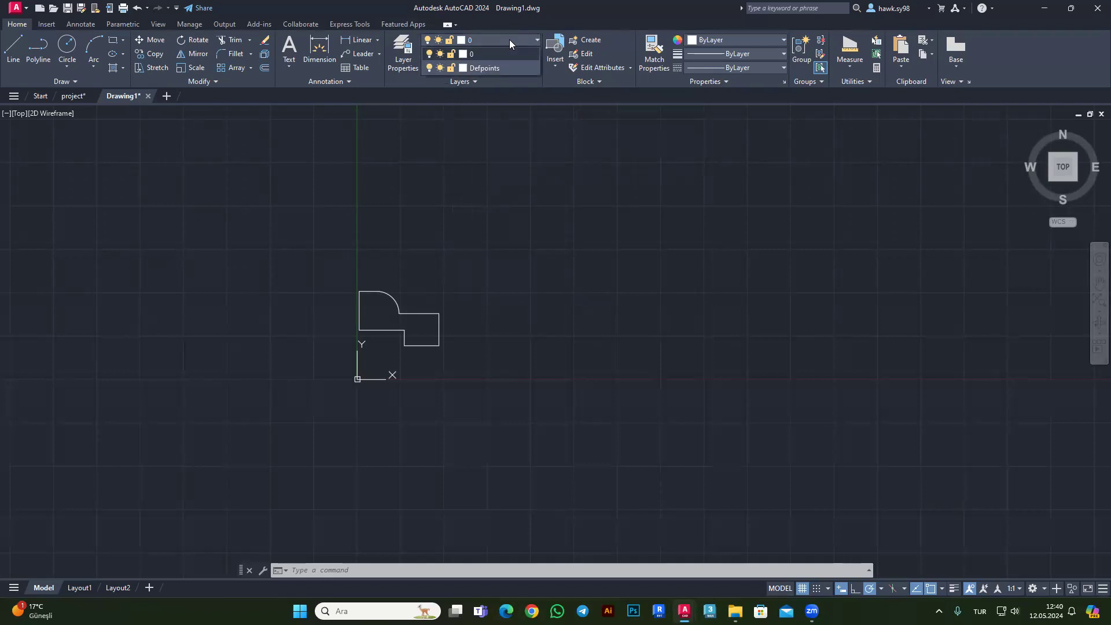
{"action": "left_click", "coordinate": [427, 335]}
{"action": "key", "text": "Delete"}
{"action": "key", "text": "Escape"}
{"action": "scroll", "coordinate": [416, 332], "scroll_direction": "up", "scroll_amount": 2}
Switch to project.dwg, zoom in and select the hall walls to inspect them.
{"action": "left_click", "coordinate": [74, 96]}
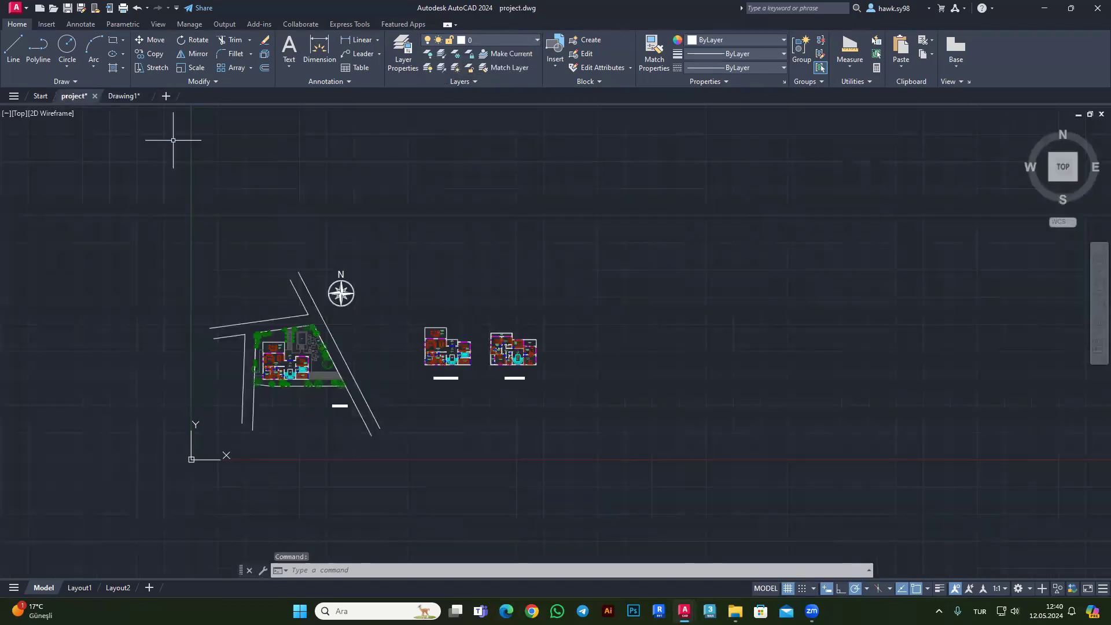
{"action": "scroll", "coordinate": [174, 405], "scroll_direction": "up", "scroll_amount": 3}
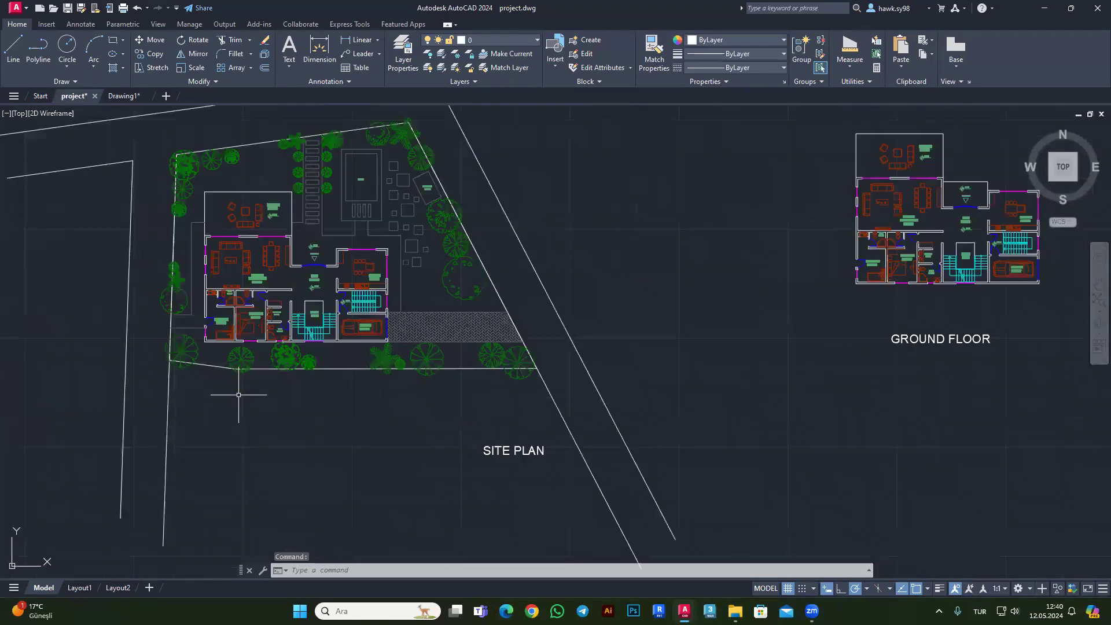
{"action": "scroll", "coordinate": [241, 360], "scroll_direction": "up", "scroll_amount": 5}
{"action": "scroll", "coordinate": [297, 253], "scroll_direction": "down", "scroll_amount": 5}
{"action": "scroll", "coordinate": [406, 243], "scroll_direction": "up", "scroll_amount": 3}
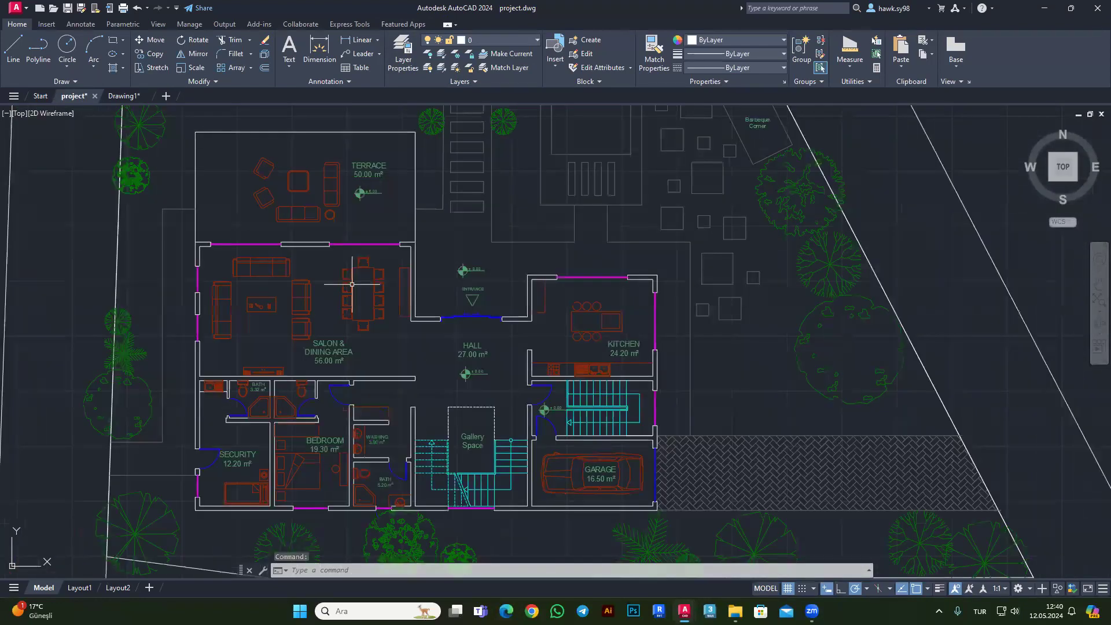
{"action": "scroll", "coordinate": [405, 243], "scroll_direction": "up", "scroll_amount": 2}
{"action": "left_click_drag", "start_coordinate": [371, 363], "coordinate": [425, 220]}
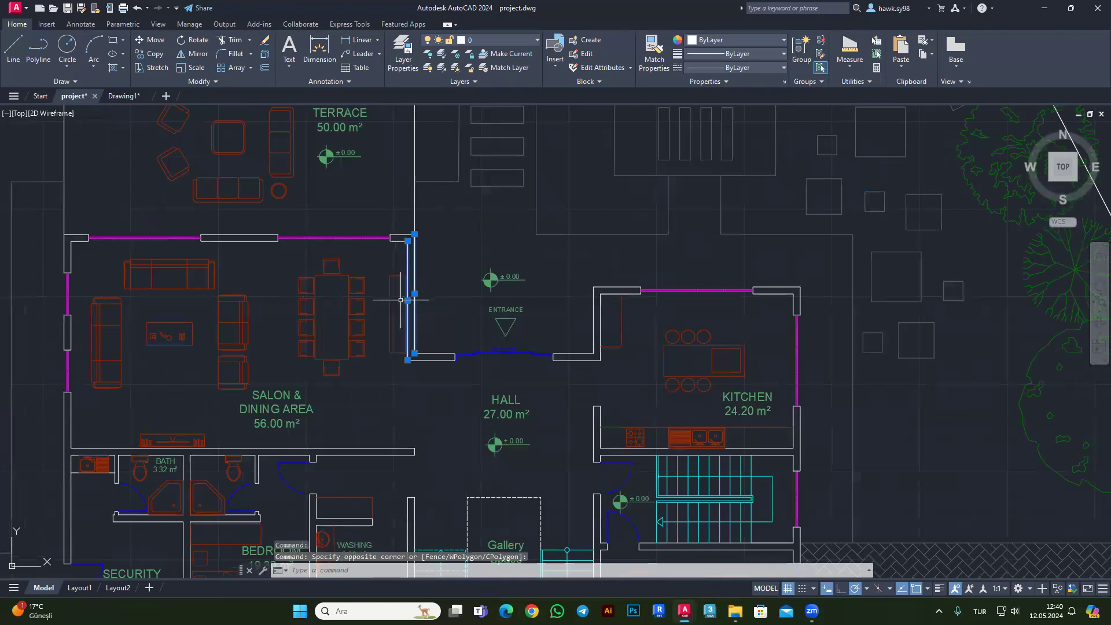
{"action": "key", "text": "Escape"}
{"action": "scroll", "coordinate": [408, 246], "scroll_direction": "up", "scroll_amount": 4}
{"action": "left_click", "coordinate": [453, 236]}
{"action": "key", "text": "Escape"}
{"action": "left_click", "coordinate": [372, 218]}
{"action": "left_click", "coordinate": [447, 248]}
{"action": "scroll", "coordinate": [401, 241], "scroll_direction": "down", "scroll_amount": 2}
{"action": "key", "text": "Escape"}
{"action": "scroll", "coordinate": [324, 255], "scroll_direction": "up", "scroll_amount": 2}
Select the salon's magenta window wall and read its layer in the Layer dropdown.
{"action": "left_click", "coordinate": [388, 222]}
{"action": "left_click", "coordinate": [335, 247]}
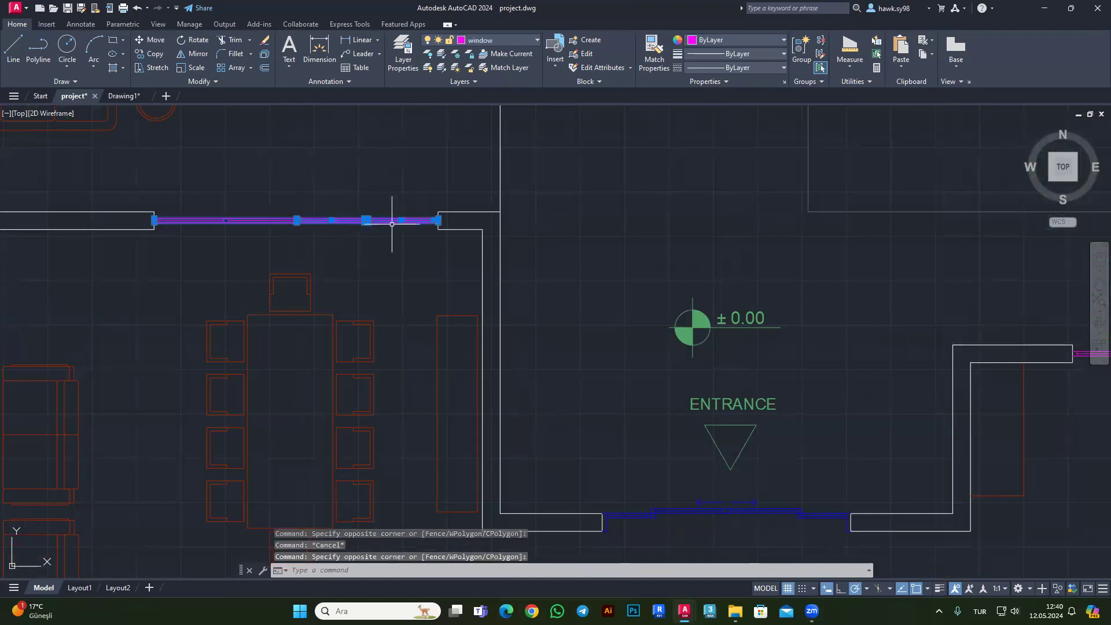
{"action": "key", "text": "Escape"}
{"action": "scroll", "coordinate": [396, 232], "scroll_direction": "down", "scroll_amount": 2}
{"action": "left_click", "coordinate": [390, 182]}
{"action": "left_click", "coordinate": [370, 247]}
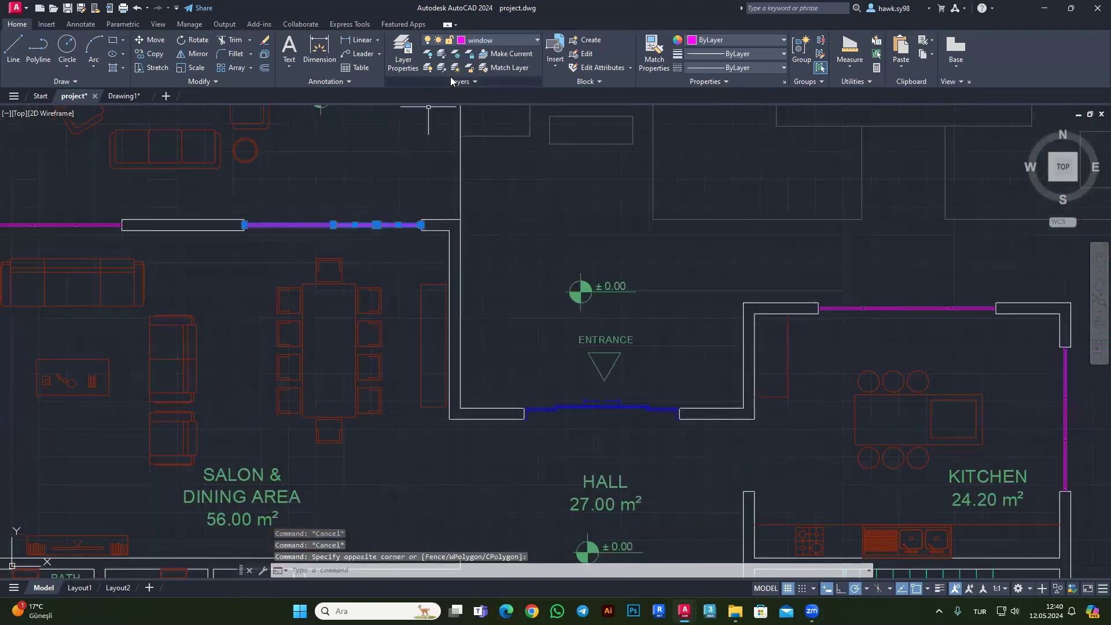
{"action": "left_click", "coordinate": [496, 43]}
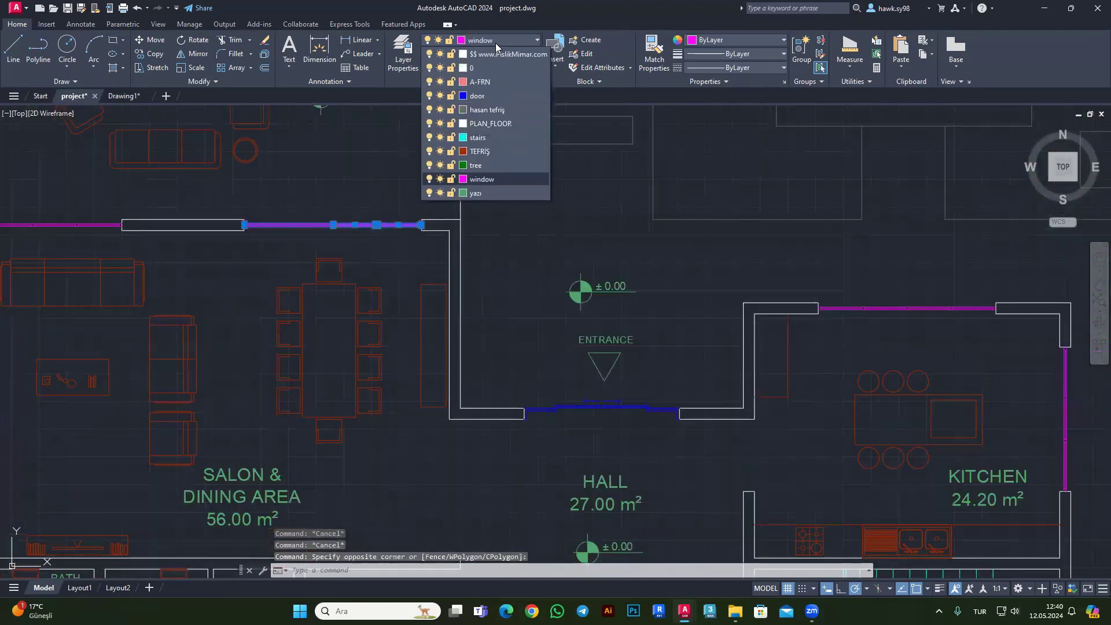
{"action": "left_click", "coordinate": [487, 180]}
{"action": "key", "text": "Escape"}
{"action": "key", "text": "Escape"}
{"action": "scroll", "coordinate": [381, 270], "scroll_direction": "down", "scroll_amount": 2}
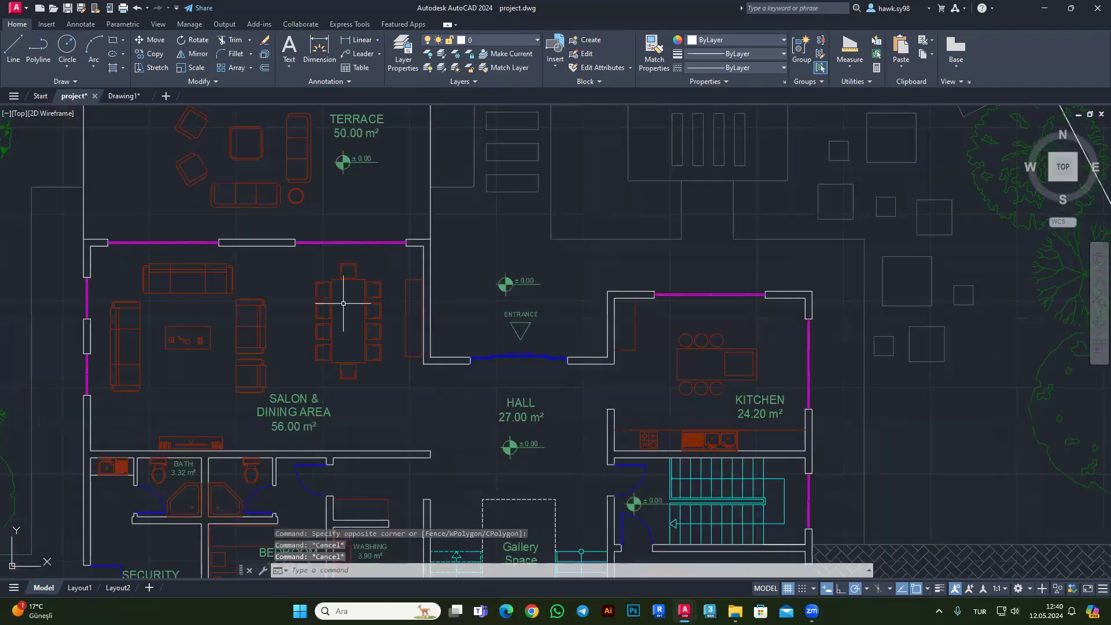
{"action": "scroll", "coordinate": [315, 329], "scroll_direction": "down", "scroll_amount": 2}
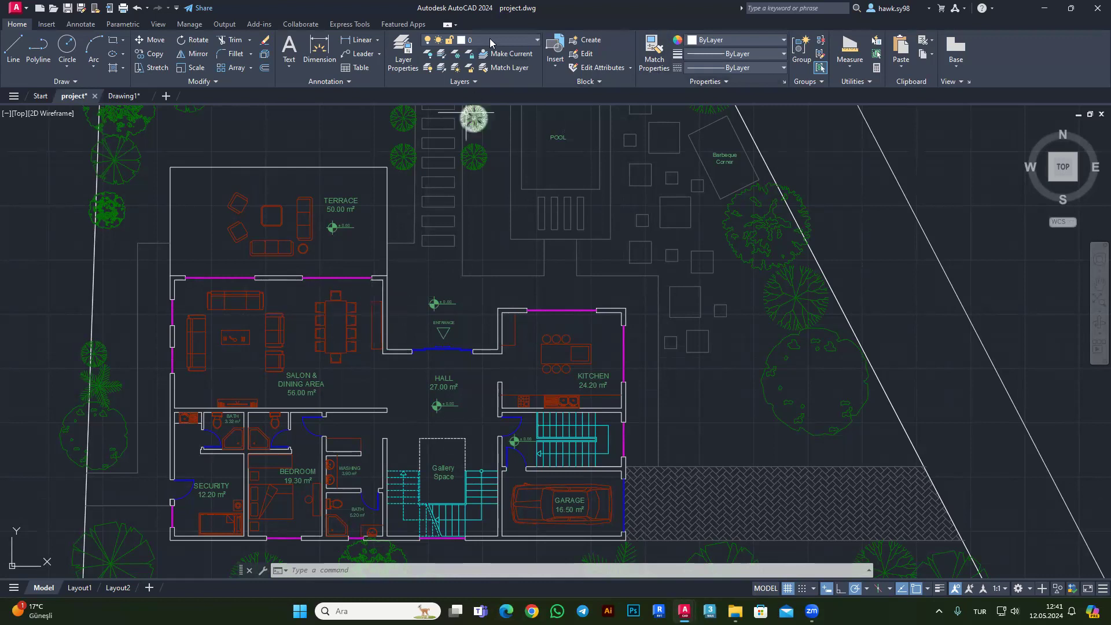
{"action": "scroll", "coordinate": [389, 290], "scroll_direction": "up", "scroll_amount": 5}
{"action": "left_click_drag", "start_coordinate": [384, 286], "coordinate": [345, 288]}
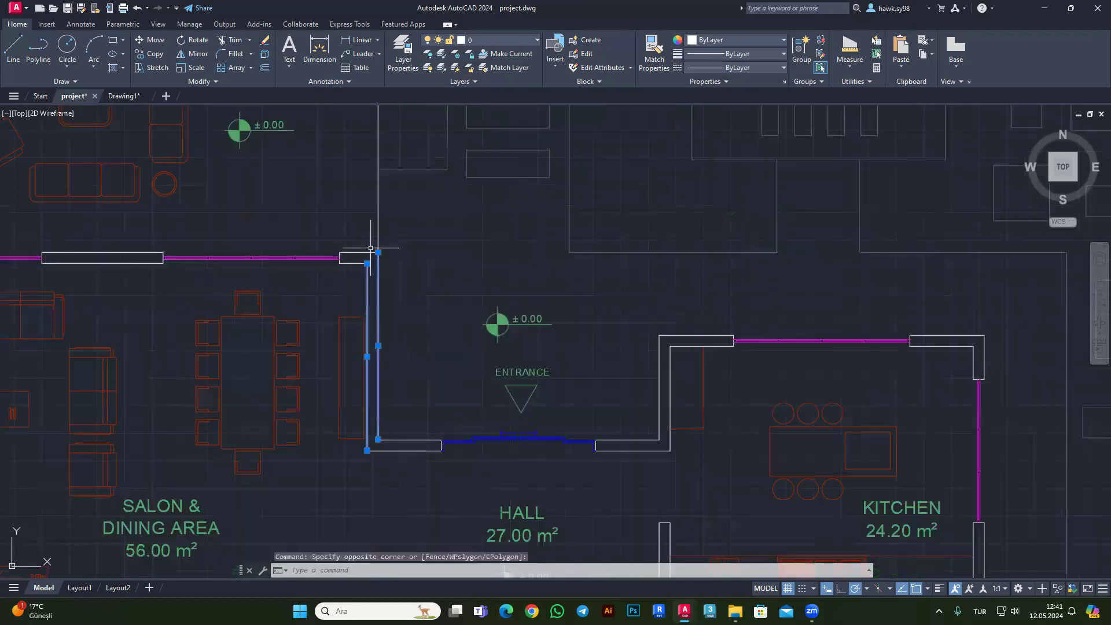
{"action": "left_click", "coordinate": [321, 289]}
{"action": "scroll", "coordinate": [337, 269], "scroll_direction": "up", "scroll_amount": 8}
{"action": "left_click", "coordinate": [347, 255]}
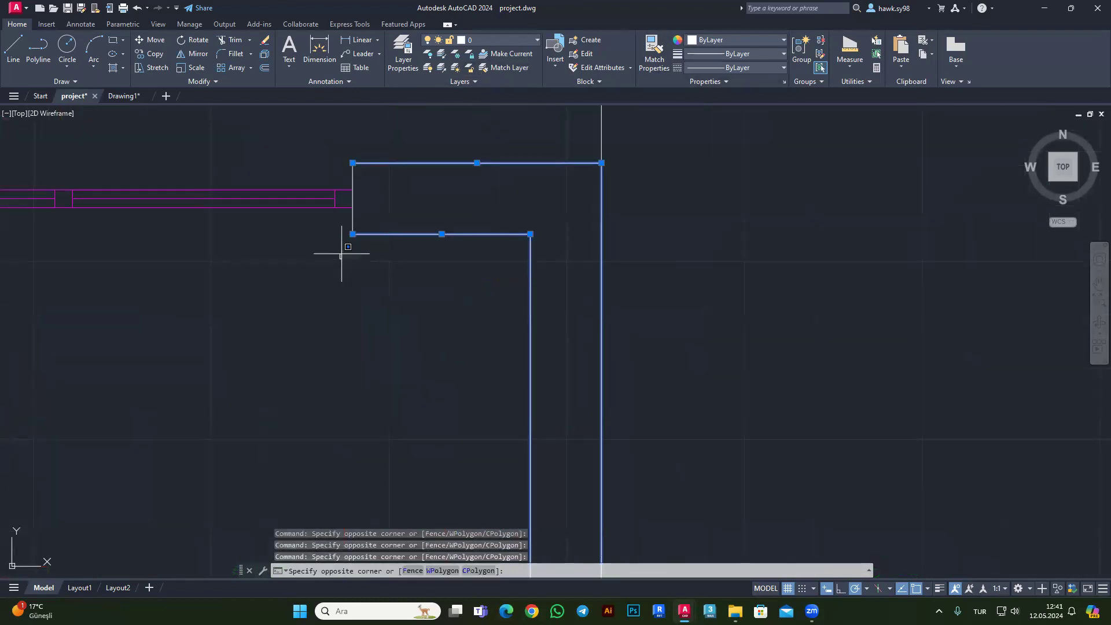
{"action": "scroll", "coordinate": [359, 186], "scroll_direction": "down", "scroll_amount": 3}
{"action": "scroll", "coordinate": [358, 186], "scroll_direction": "down", "scroll_amount": 2}
{"action": "scroll", "coordinate": [359, 186], "scroll_direction": "down", "scroll_amount": 3}
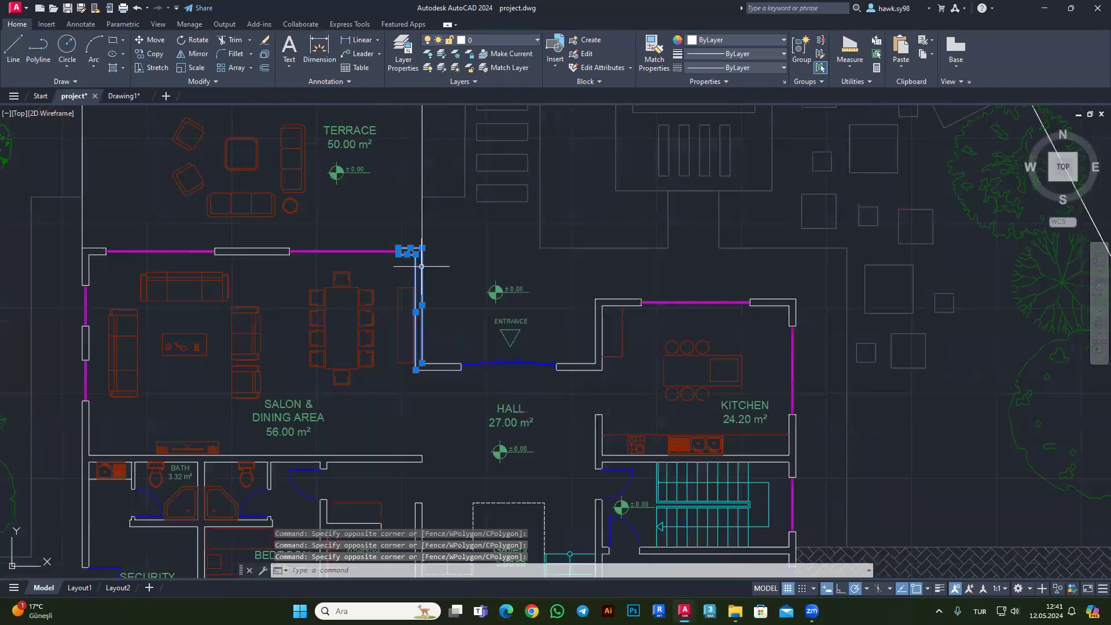
{"action": "key", "text": "Escape"}
{"action": "key", "text": "Escape"}
{"action": "left_click", "coordinate": [495, 41]}
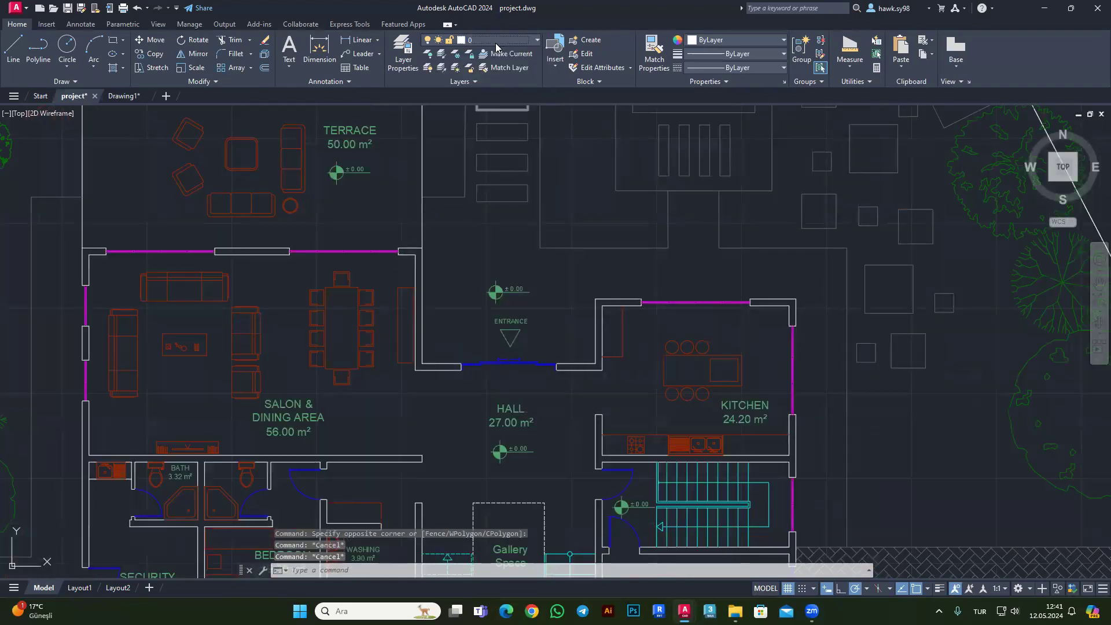
{"action": "key", "text": "Escape"}
Isolate layer 0 in Layer Properties so only the walls show.
{"action": "left_click", "coordinate": [404, 51]}
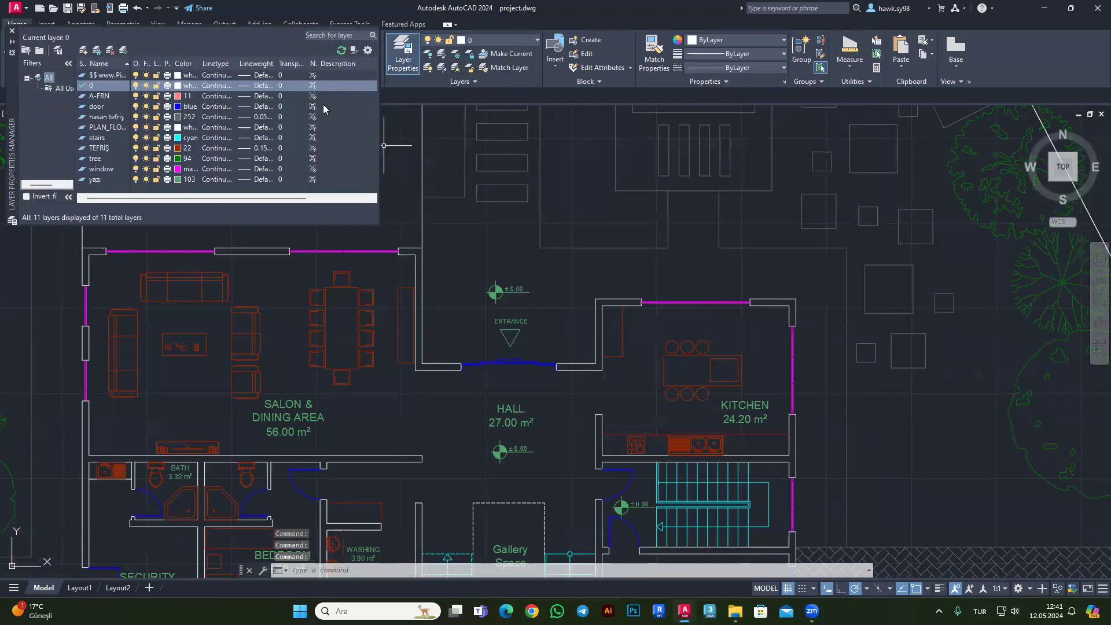
{"action": "right_click", "coordinate": [324, 108]}
{"action": "right_click", "coordinate": [98, 86]}
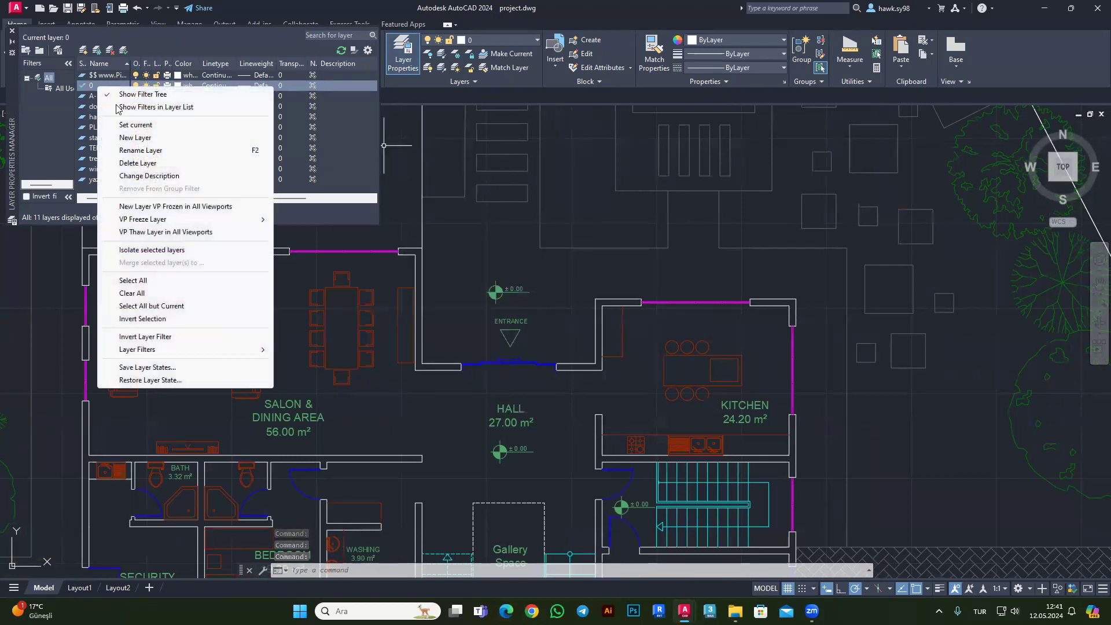
{"action": "left_click", "coordinate": [151, 250]}
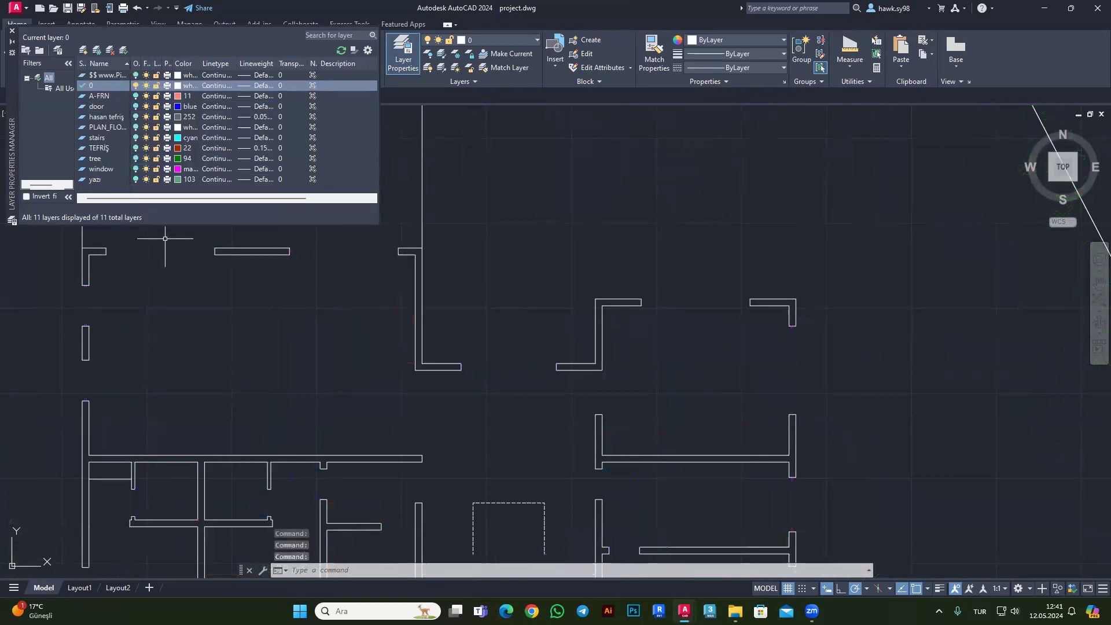
{"action": "left_click", "coordinate": [13, 35]}
{"action": "key", "text": "ctrl+z"}
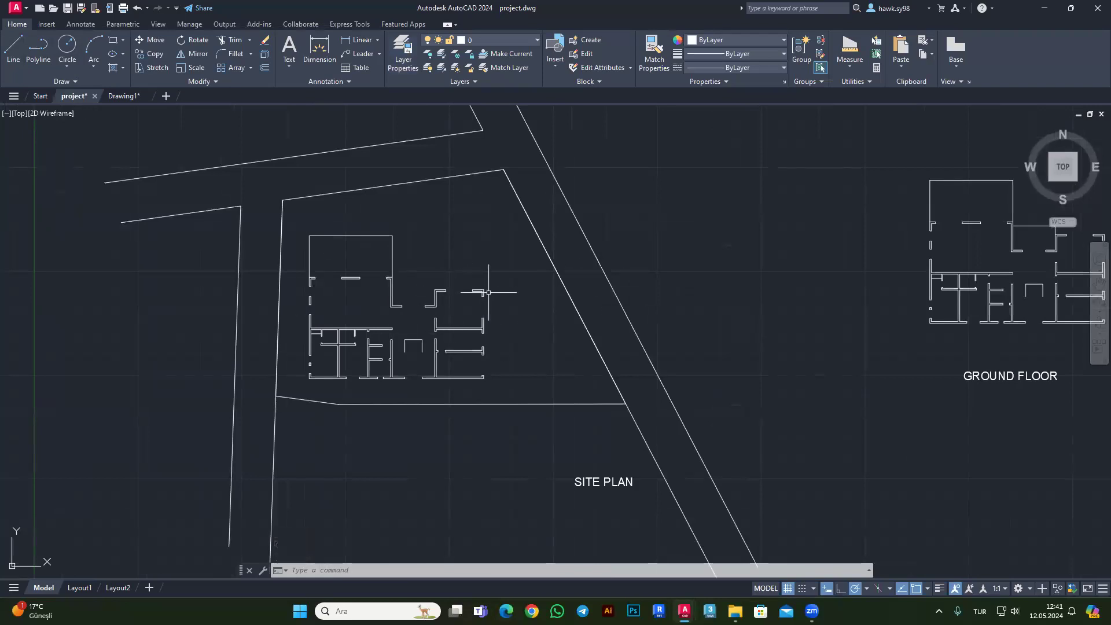
Thaw all layers and turn all layers back on to restore the full site plan.
{"action": "scroll", "coordinate": [384, 329], "scroll_direction": "up", "scroll_amount": 4}
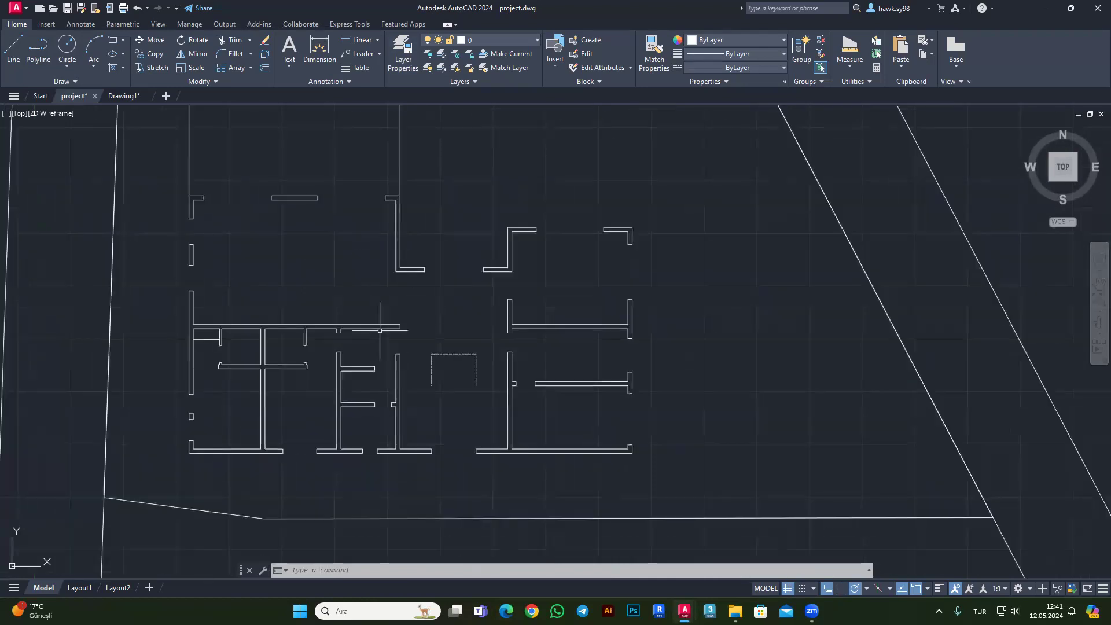
{"action": "scroll", "coordinate": [405, 336], "scroll_direction": "down", "scroll_amount": 2}
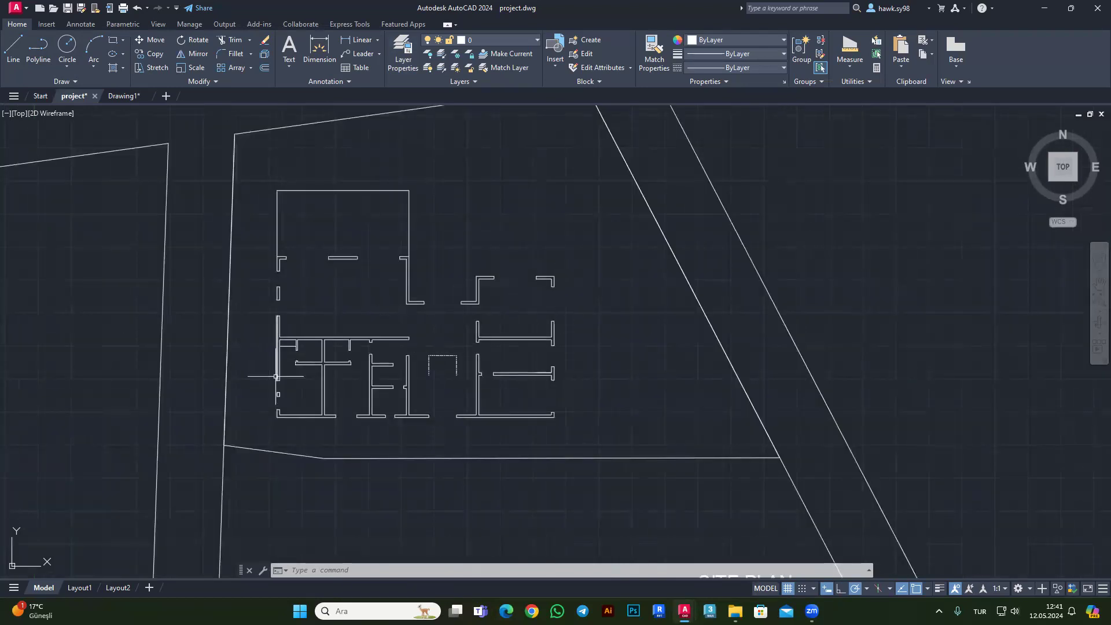
{"action": "scroll", "coordinate": [363, 355], "scroll_direction": "up", "scroll_amount": 5}
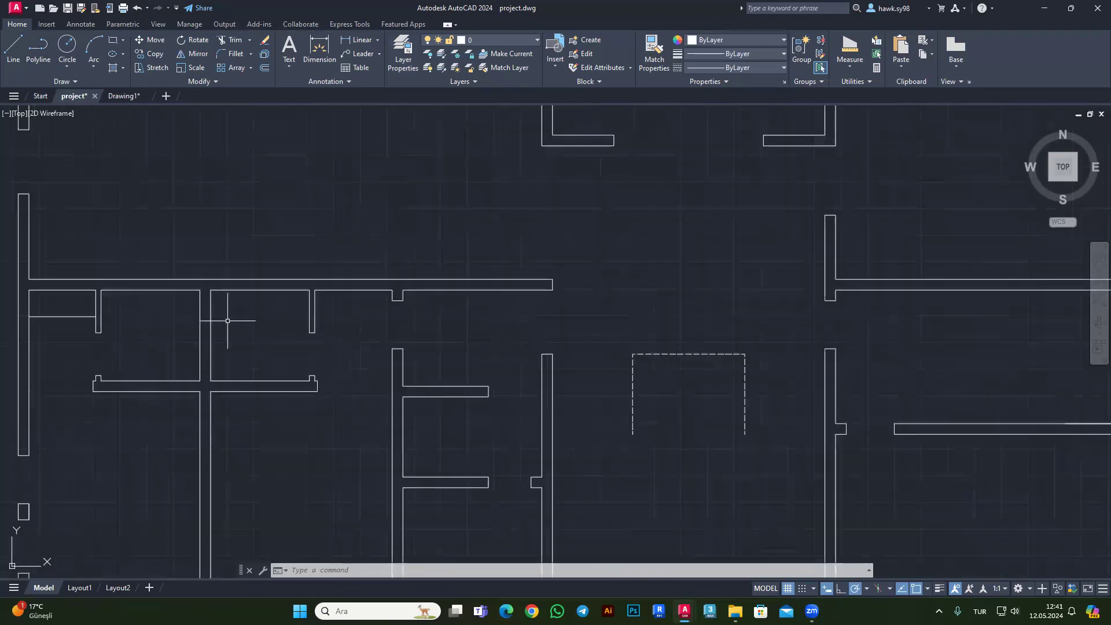
{"action": "scroll", "coordinate": [457, 370], "scroll_direction": "down", "scroll_amount": 3}
{"action": "scroll", "coordinate": [500, 327], "scroll_direction": "down", "scroll_amount": 2}
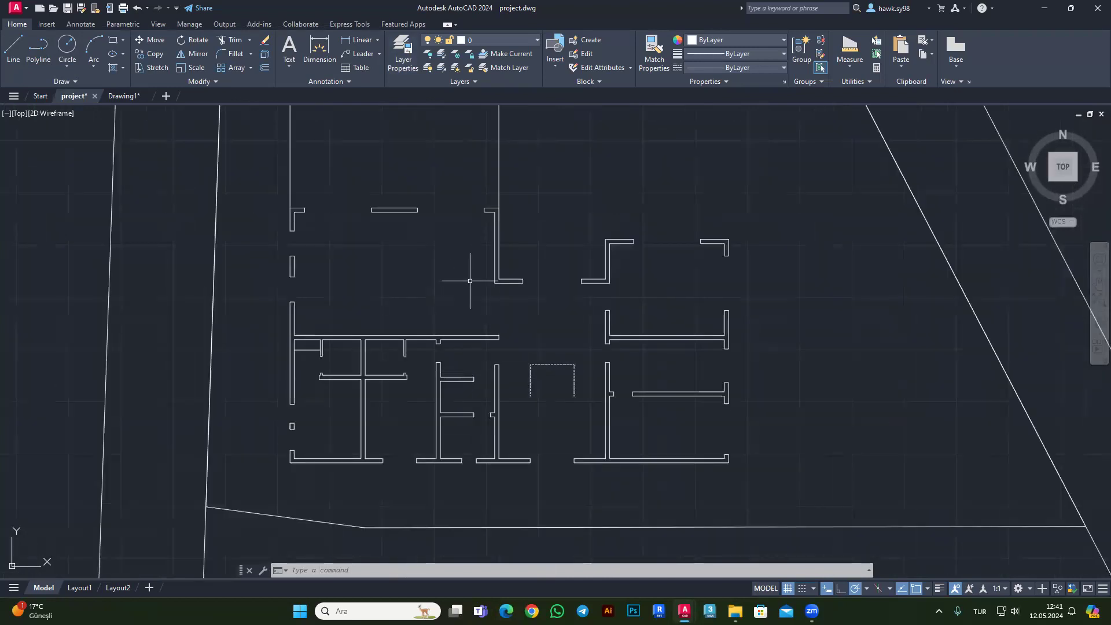
{"action": "right_click", "coordinate": [456, 70]}
{"action": "key", "text": "Escape"}
{"action": "key", "text": "Escape"}
{"action": "key", "text": "Escape"}
{"action": "key", "text": "Escape"}
{"action": "left_click", "coordinate": [457, 68]}
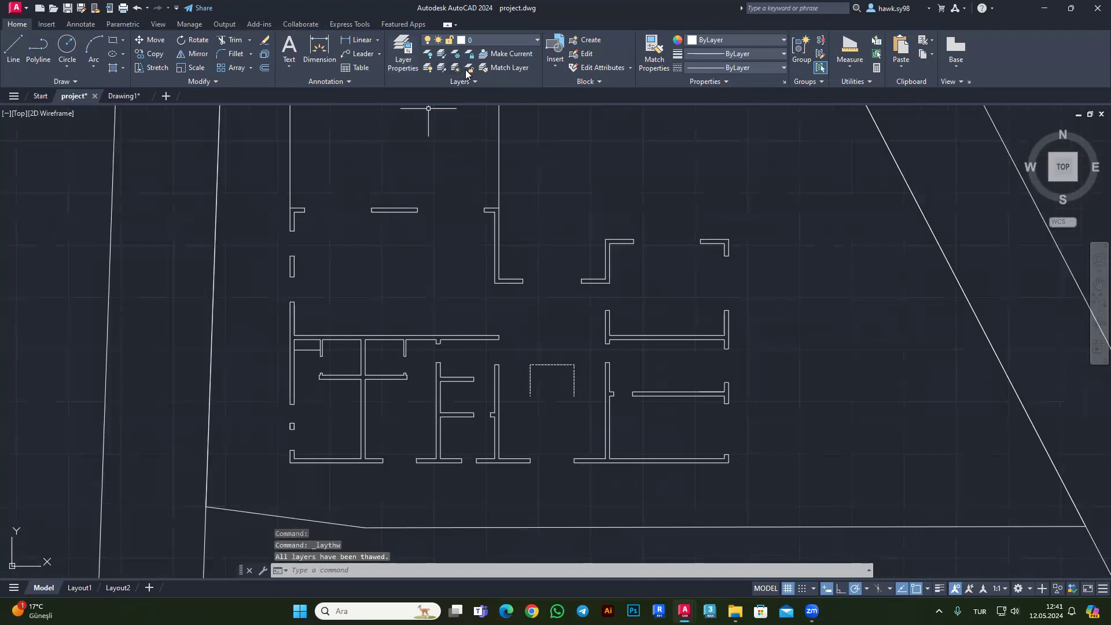
{"action": "left_click", "coordinate": [427, 68]}
{"action": "scroll", "coordinate": [495, 229], "scroll_direction": "down", "scroll_amount": 4}
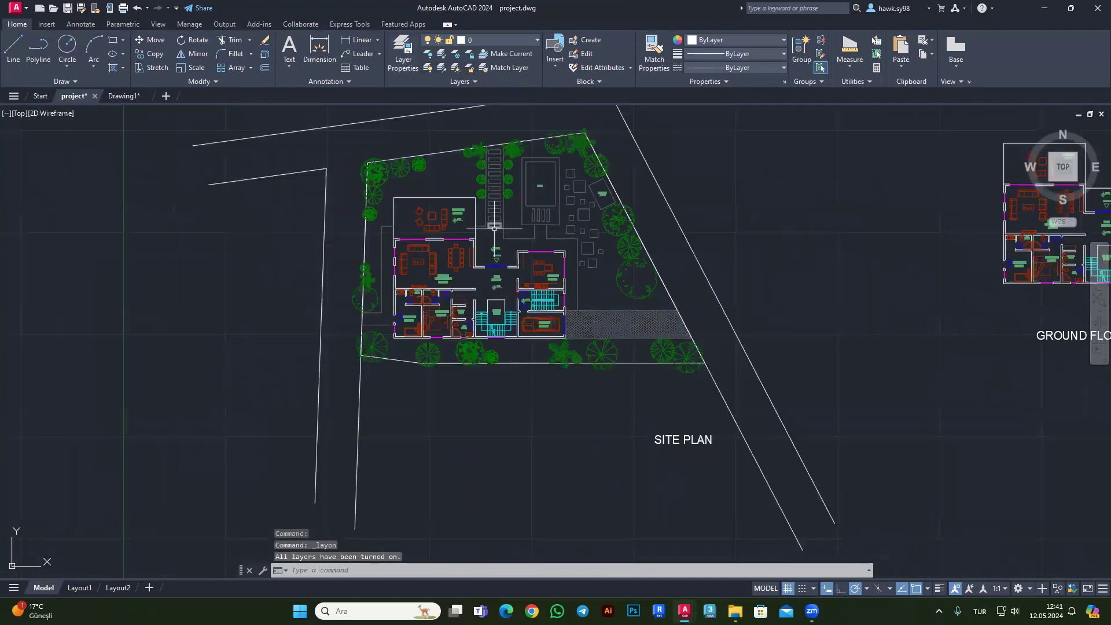
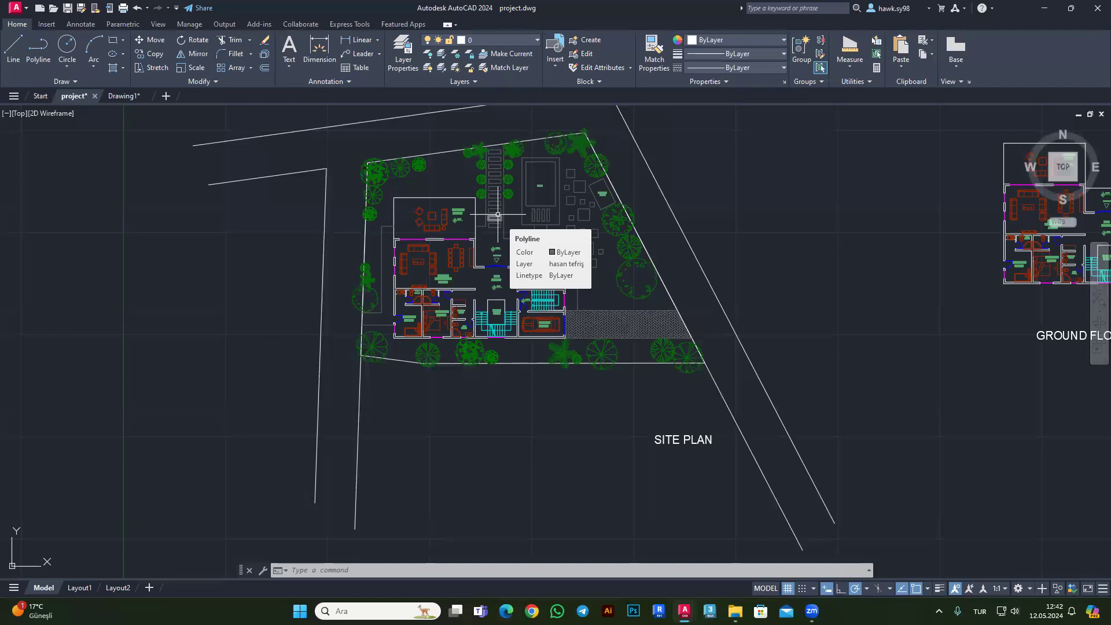
Zoom around the floor plan to locate the washing room.
{"action": "scroll", "coordinate": [463, 278], "scroll_direction": "up", "scroll_amount": 4}
{"action": "scroll", "coordinate": [414, 239], "scroll_direction": "up", "scroll_amount": 4}
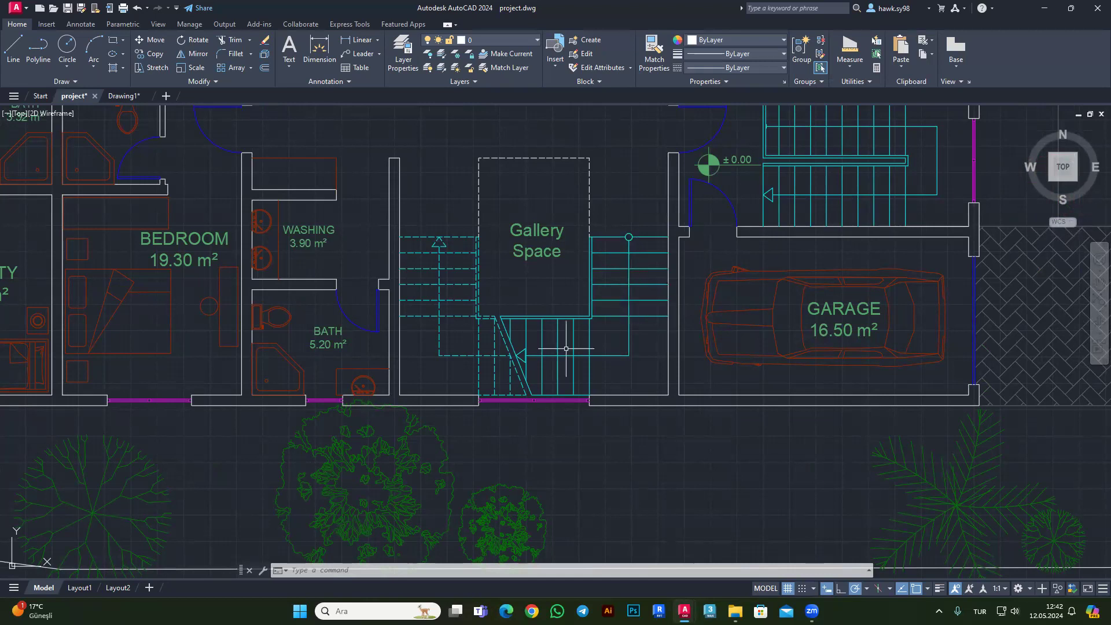
{"action": "scroll", "coordinate": [566, 349], "scroll_direction": "down", "scroll_amount": 3}
{"action": "scroll", "coordinate": [231, 392], "scroll_direction": "up", "scroll_amount": 3}
{"action": "scroll", "coordinate": [364, 348], "scroll_direction": "up", "scroll_amount": 3}
{"action": "scroll", "coordinate": [362, 372], "scroll_direction": "down", "scroll_amount": 2}
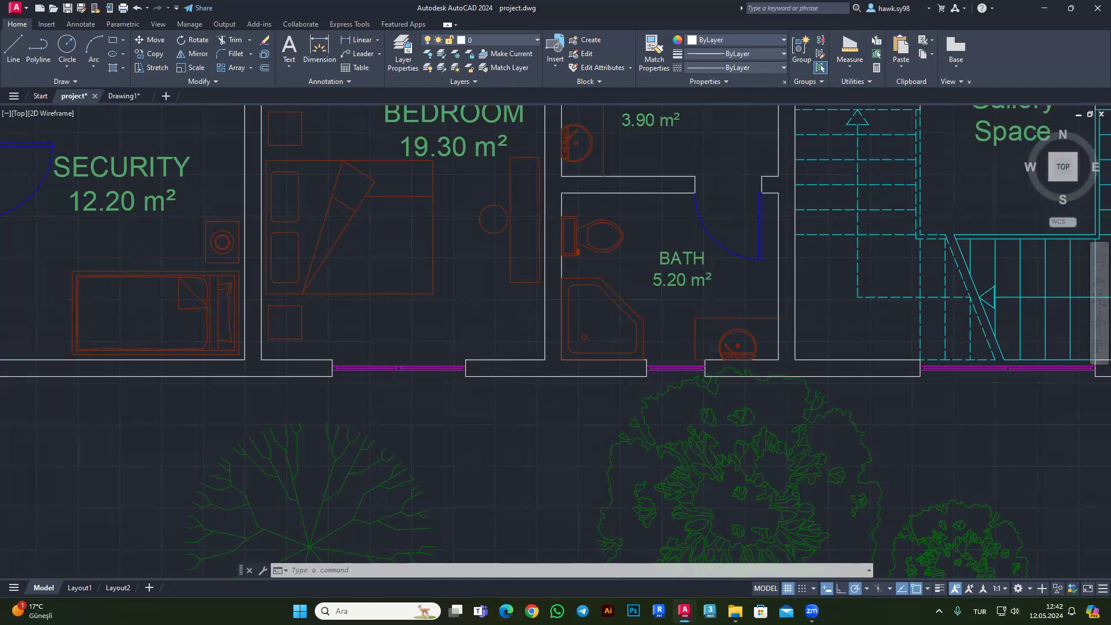
{"action": "scroll", "coordinate": [515, 386], "scroll_direction": "down", "scroll_amount": 4}
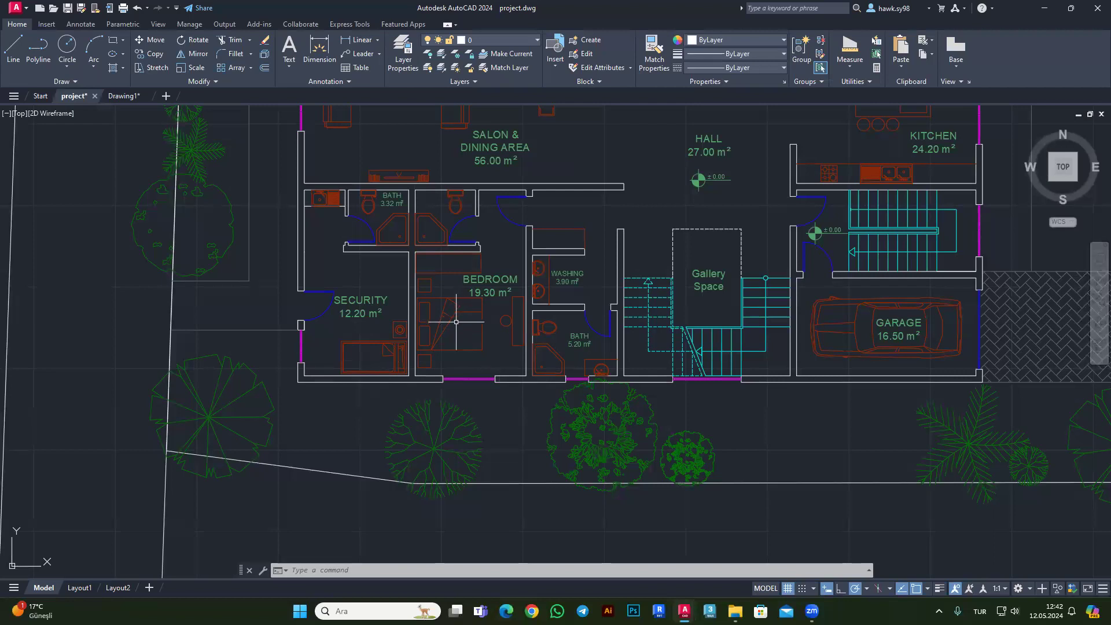
{"action": "scroll", "coordinate": [596, 219], "scroll_direction": "up", "scroll_amount": 5}
{"action": "scroll", "coordinate": [606, 191], "scroll_direction": "up", "scroll_amount": 2}
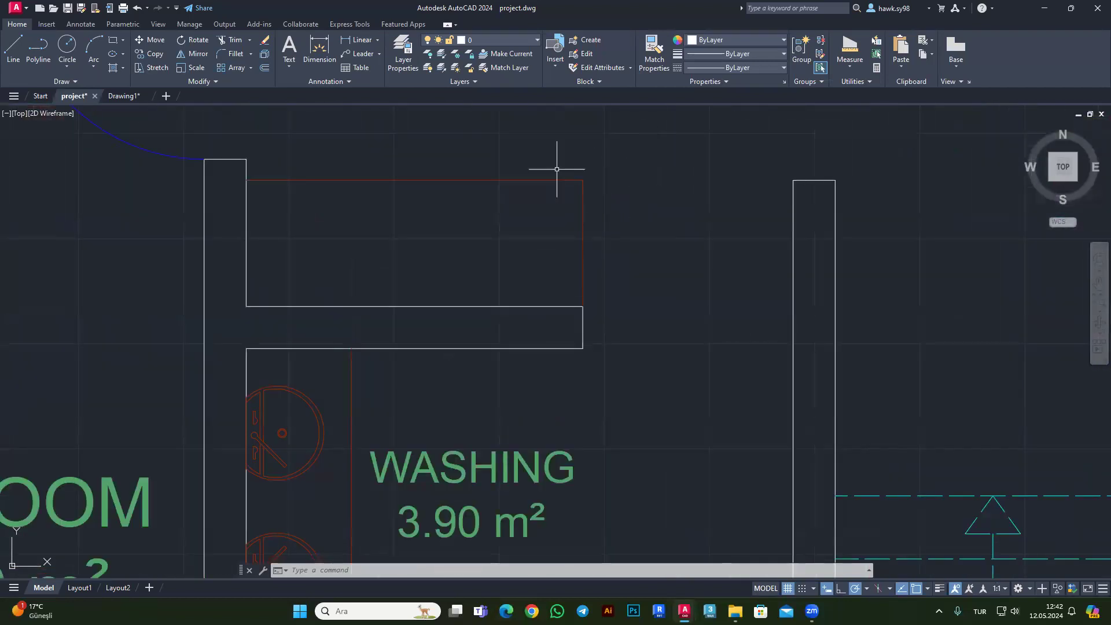
Select the red washing-room rectangle to check which layer it is on.
{"action": "left_click", "coordinate": [615, 154]}
{"action": "left_click", "coordinate": [509, 214]}
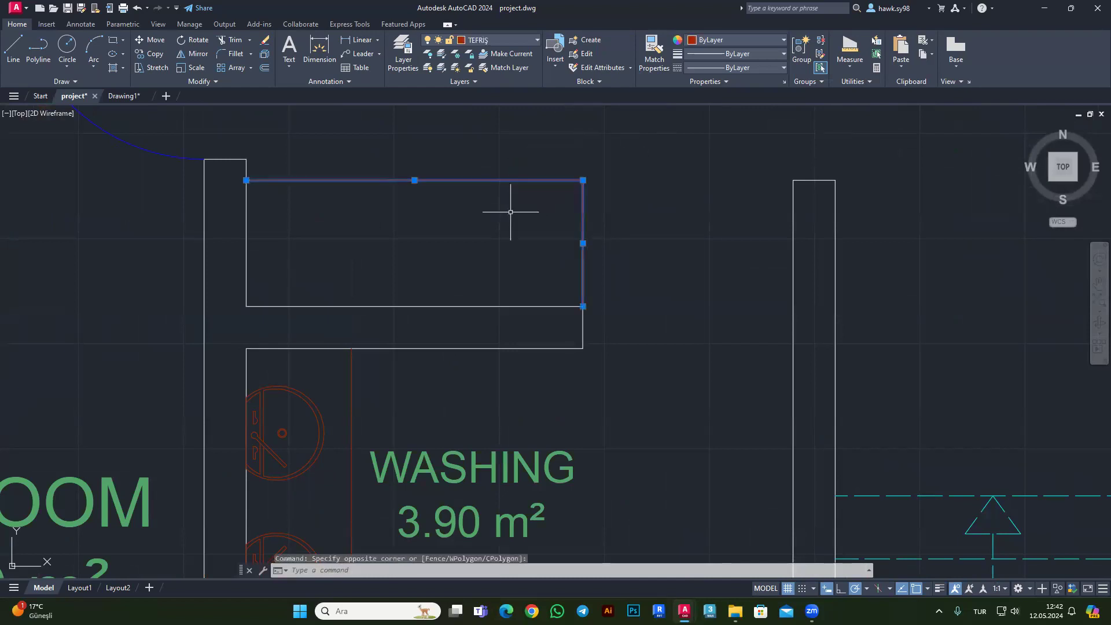
{"action": "key", "text": "Escape"}
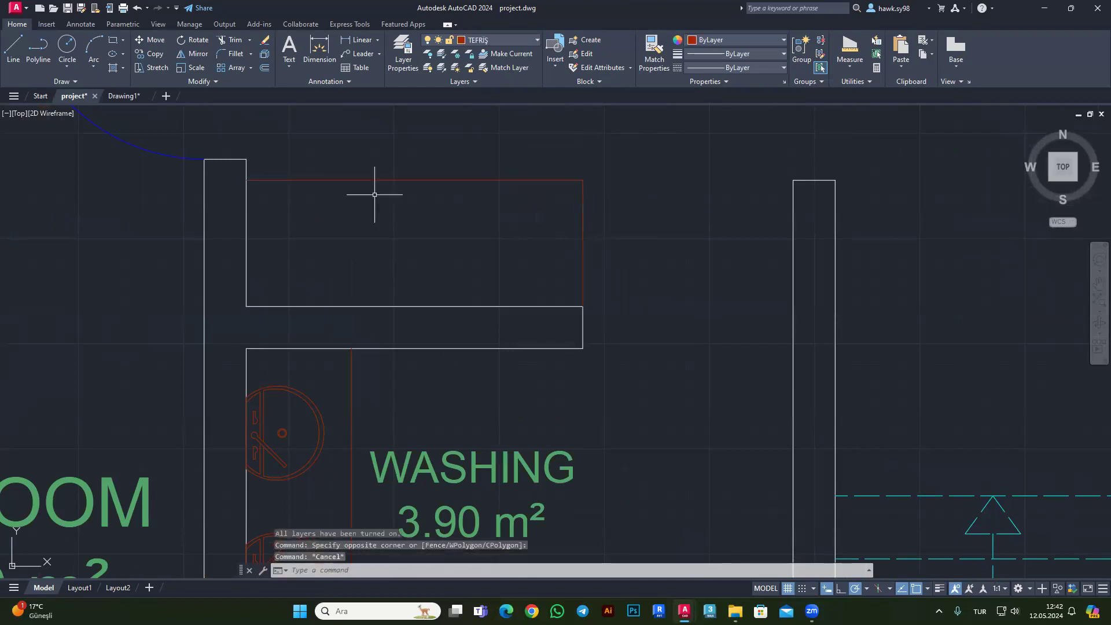
{"action": "scroll", "coordinate": [602, 226], "scroll_direction": "down", "scroll_amount": 4}
{"action": "left_click", "coordinate": [589, 211]}
{"action": "left_click", "coordinate": [571, 217]}
{"action": "scroll", "coordinate": [571, 217], "scroll_direction": "up", "scroll_amount": 2}
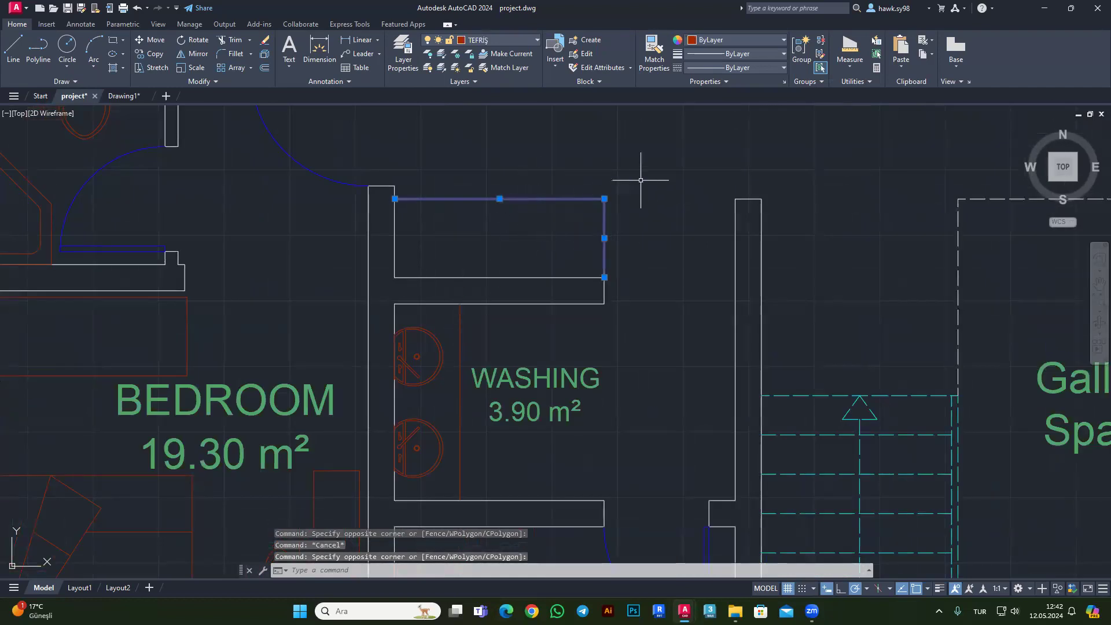
Make layer 0 current and undo the rectangle's colour change so it is red again.
{"action": "left_click", "coordinate": [519, 41]}
{"action": "left_click", "coordinate": [497, 67]}
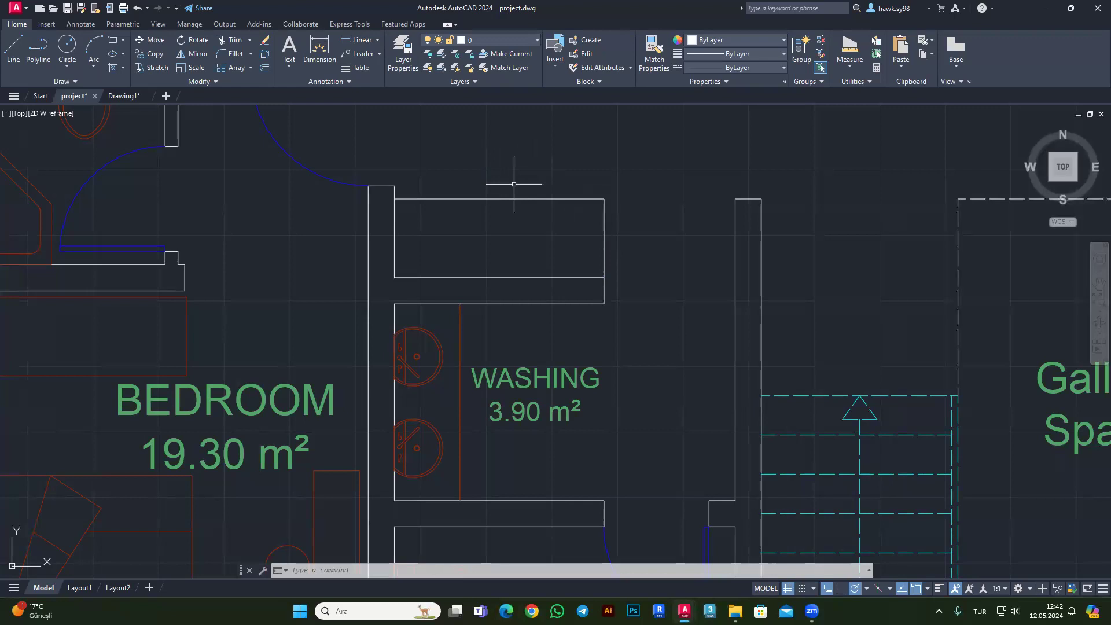
{"action": "key", "text": "ctrl+z"}
{"action": "key", "text": "ctrl+z"}
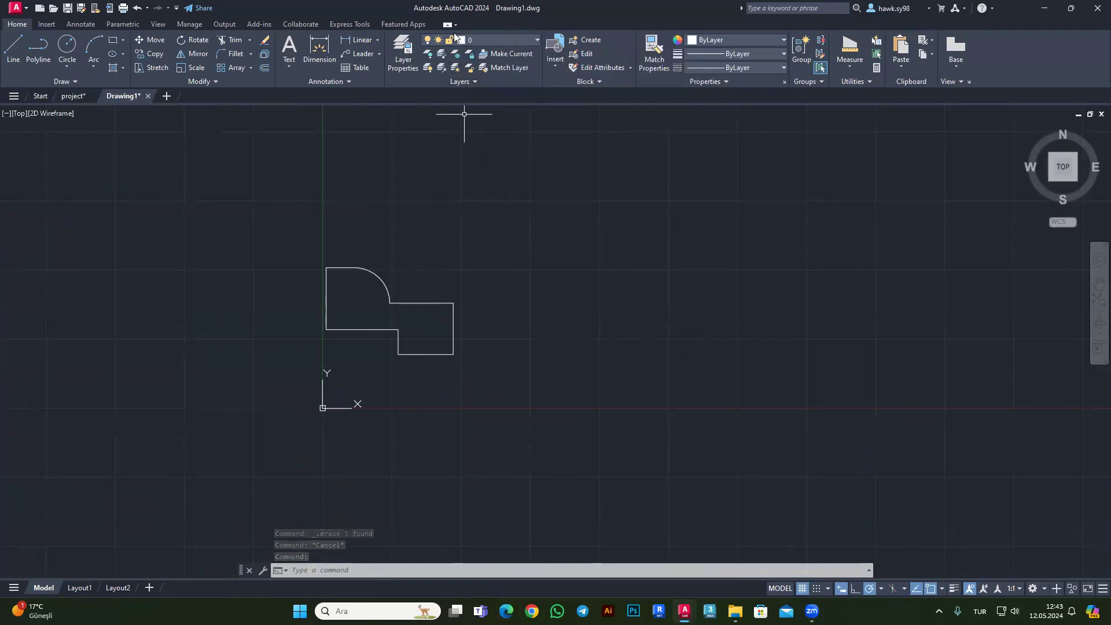
Try switching off current layer 0 in Drawing1, keeping the current layer on.
{"action": "left_click", "coordinate": [537, 40]}
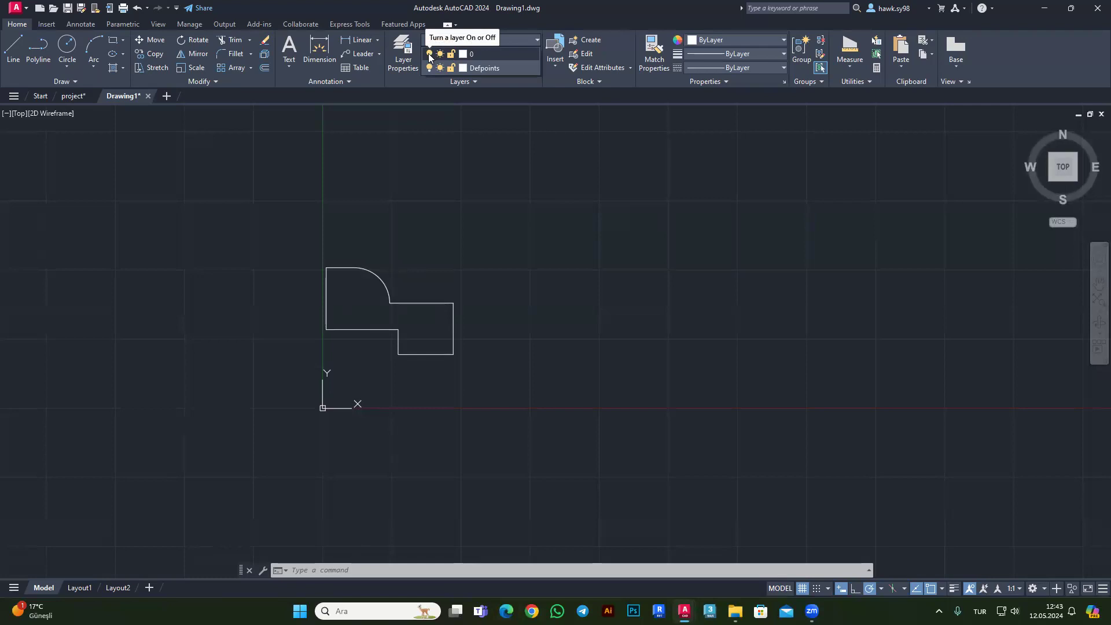
{"action": "left_click", "coordinate": [429, 54]}
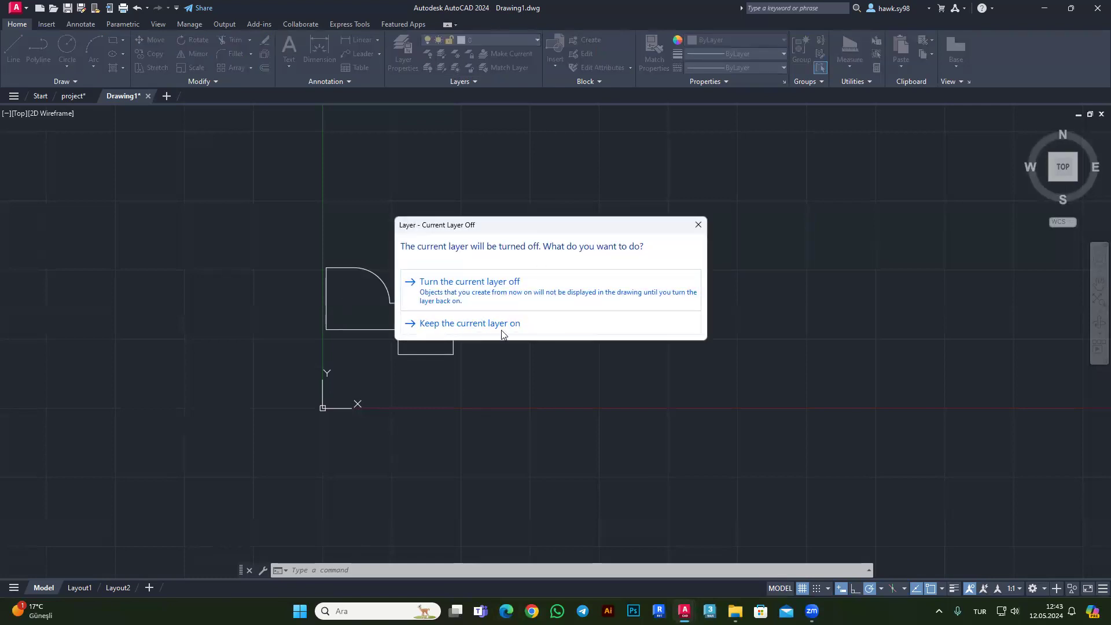
{"action": "left_click", "coordinate": [545, 323]}
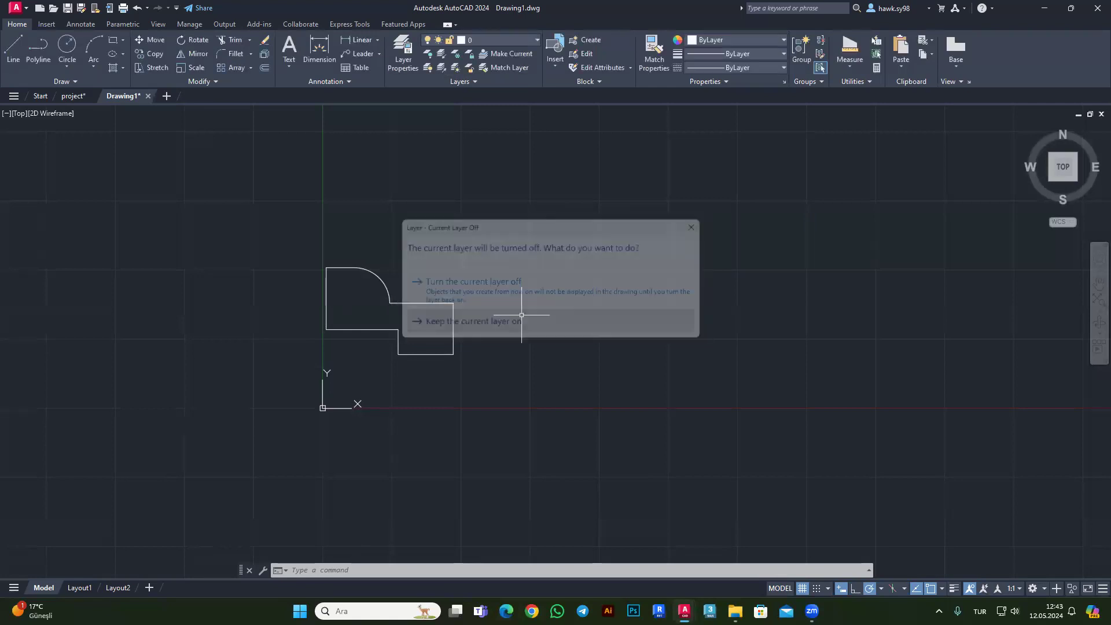
Switch the current layer between 0 and Defpoints, ending with Defpoints current.
{"action": "left_click", "coordinate": [510, 41]}
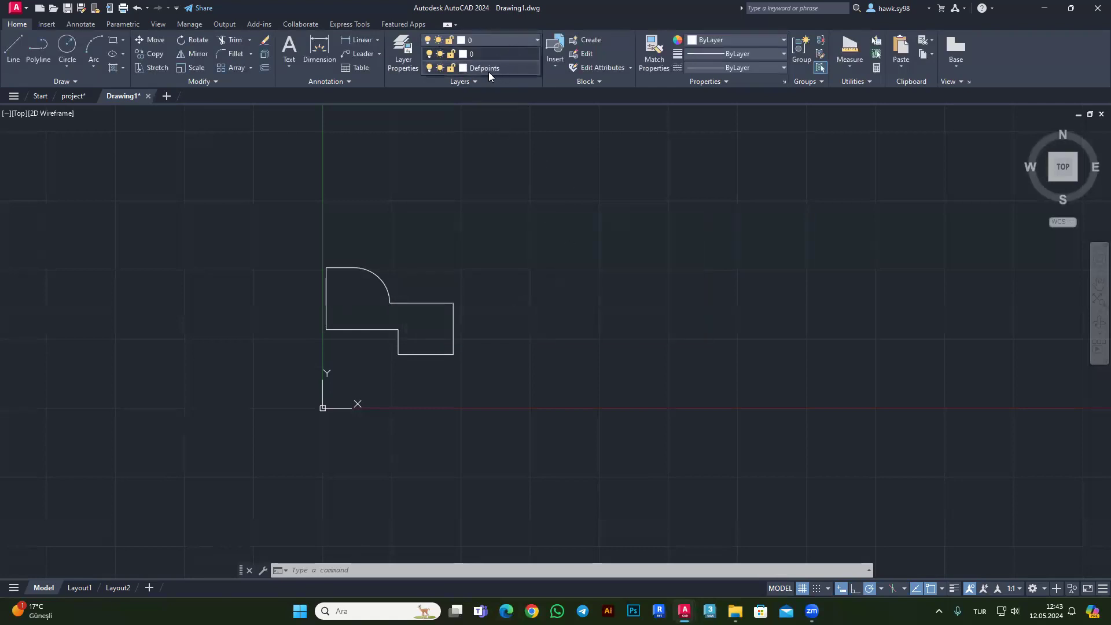
{"action": "left_click", "coordinate": [495, 69]}
{"action": "left_click", "coordinate": [502, 43]}
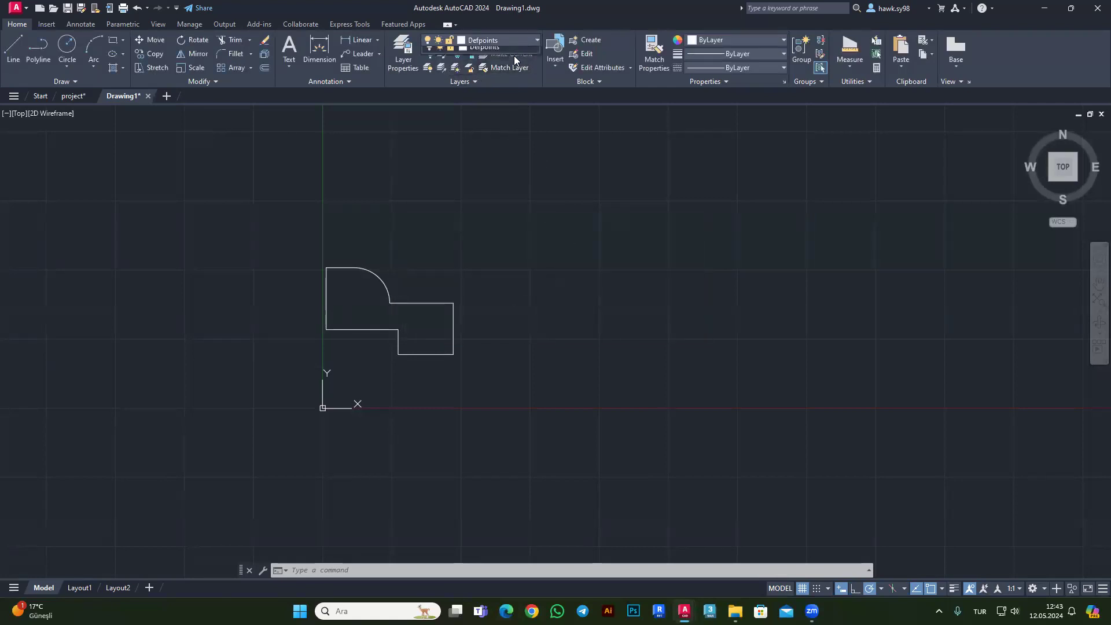
{"action": "left_click", "coordinate": [486, 54]}
{"action": "left_click", "coordinate": [513, 36]}
{"action": "left_click", "coordinate": [483, 66]}
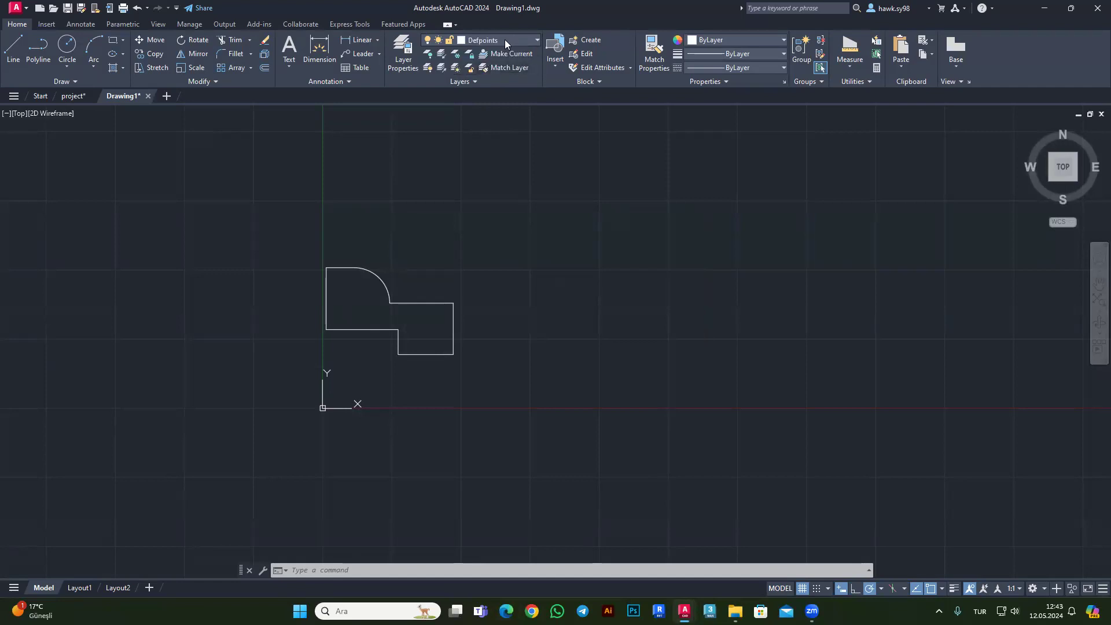
{"action": "left_click", "coordinate": [505, 40]}
{"action": "left_click", "coordinate": [384, 293]}
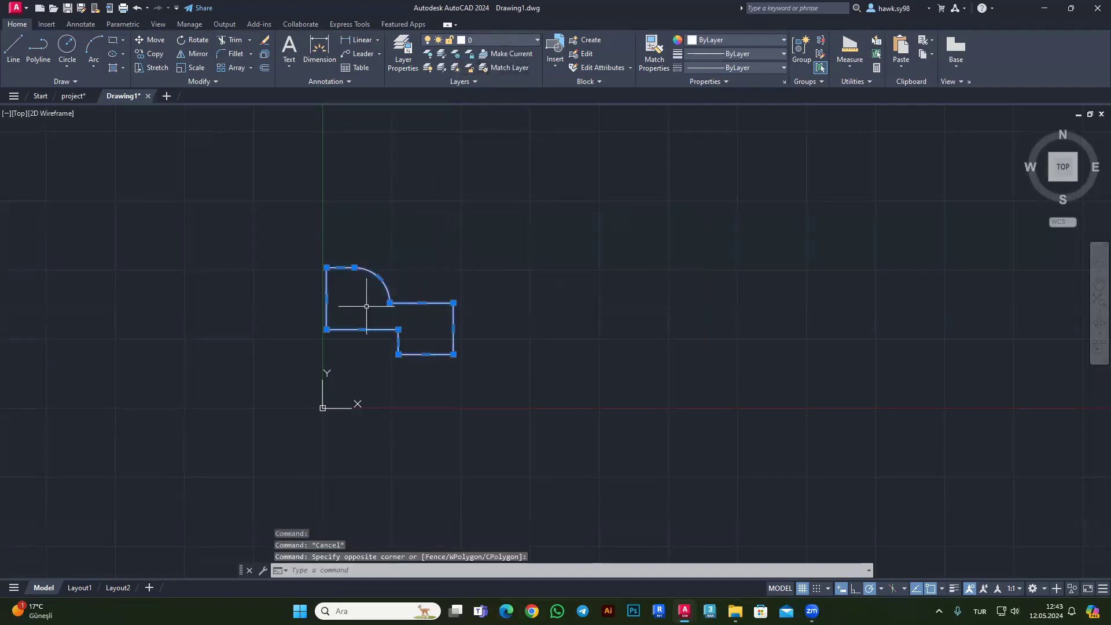
{"action": "key", "text": "Escape"}
{"action": "left_click", "coordinate": [520, 41]}
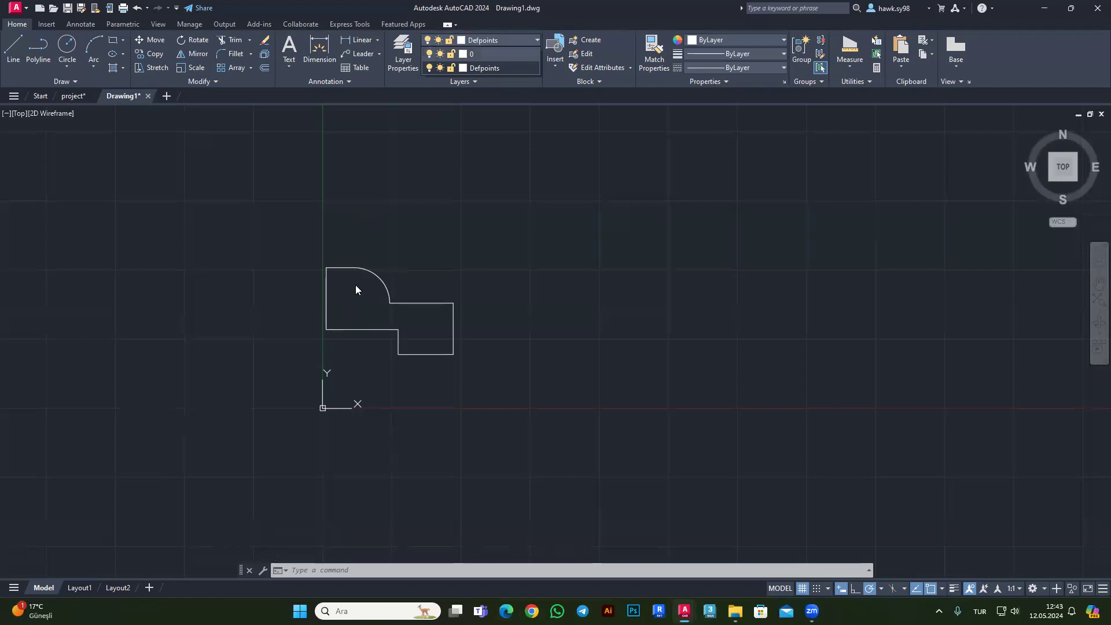
Toggle layer 0 off/on and frozen/thawed to watch the outline disappear and return.
{"action": "left_click", "coordinate": [429, 53]}
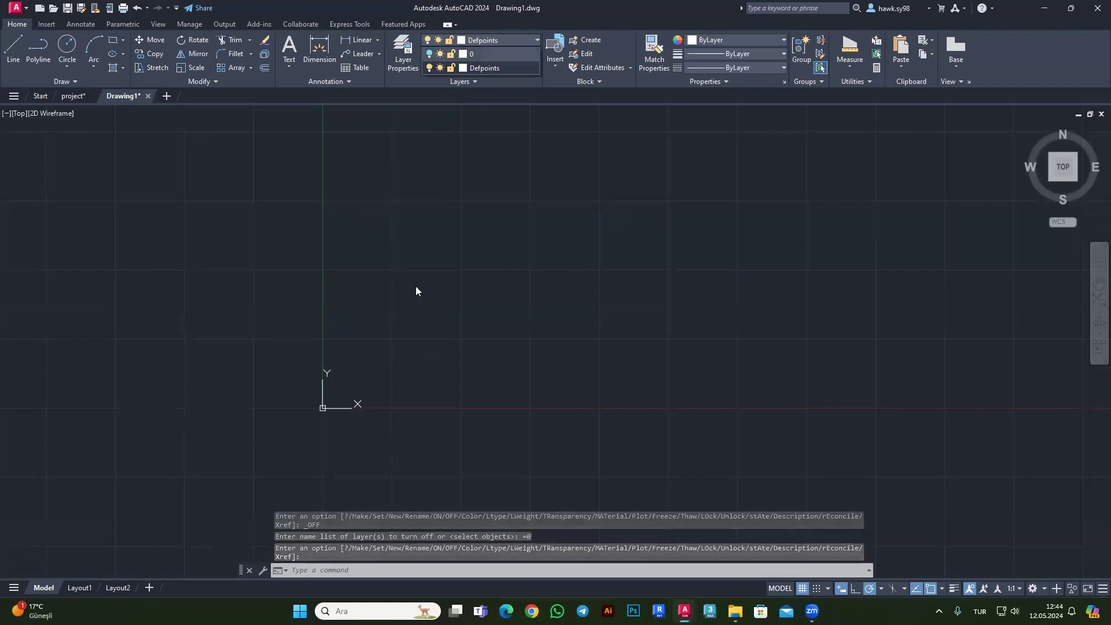
{"action": "left_click", "coordinate": [429, 54]}
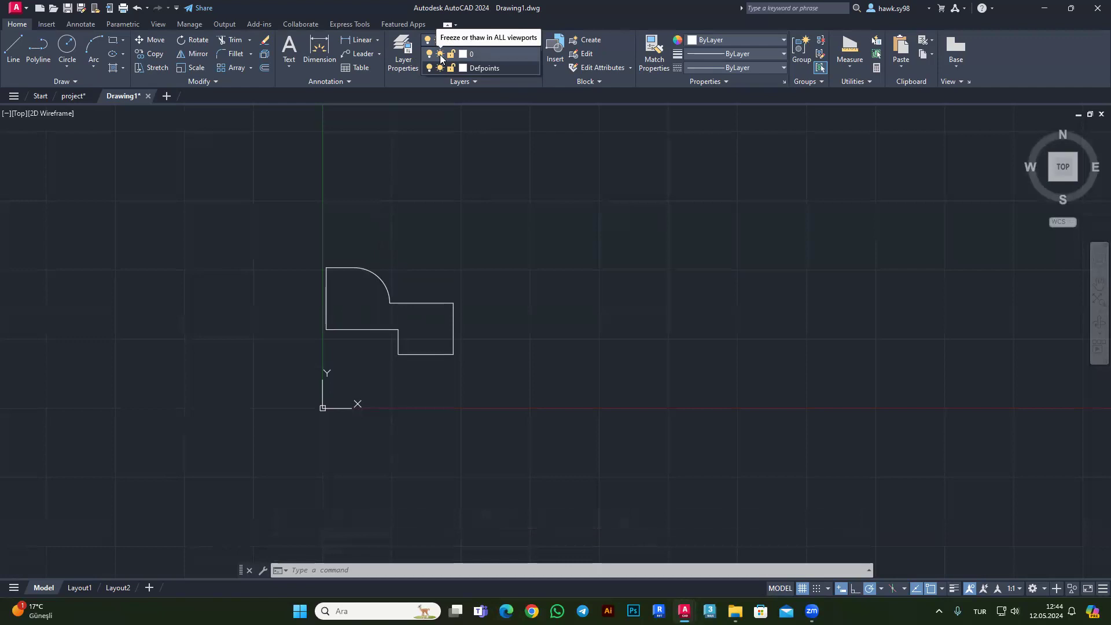
{"action": "left_click", "coordinate": [441, 54]}
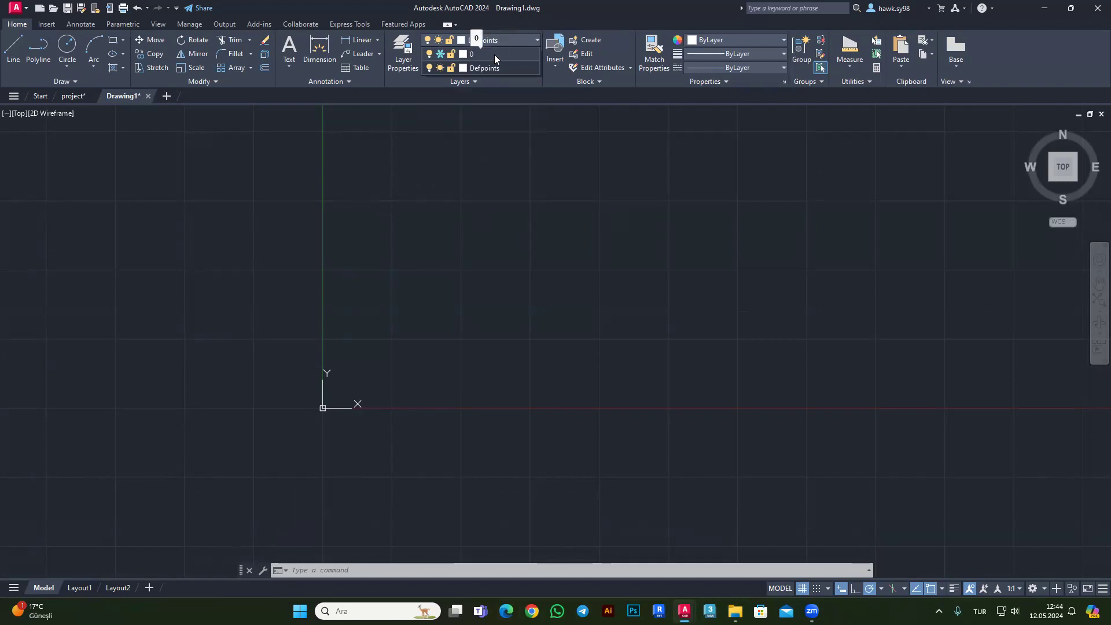
{"action": "left_click", "coordinate": [443, 55]}
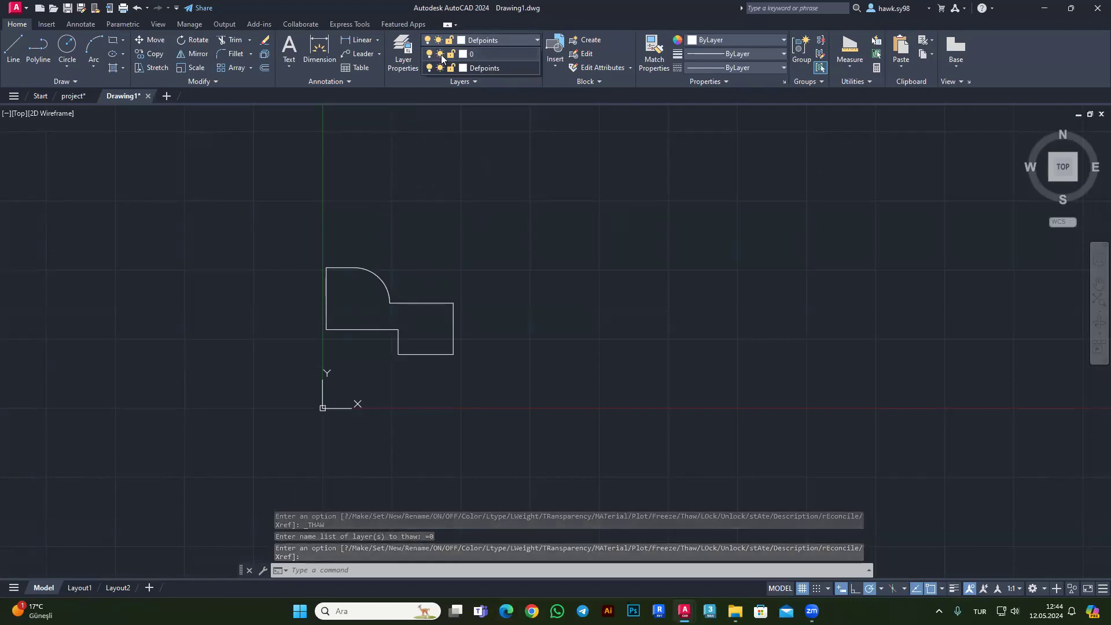
{"action": "left_click", "coordinate": [440, 55]}
{"action": "left_click", "coordinate": [440, 54]}
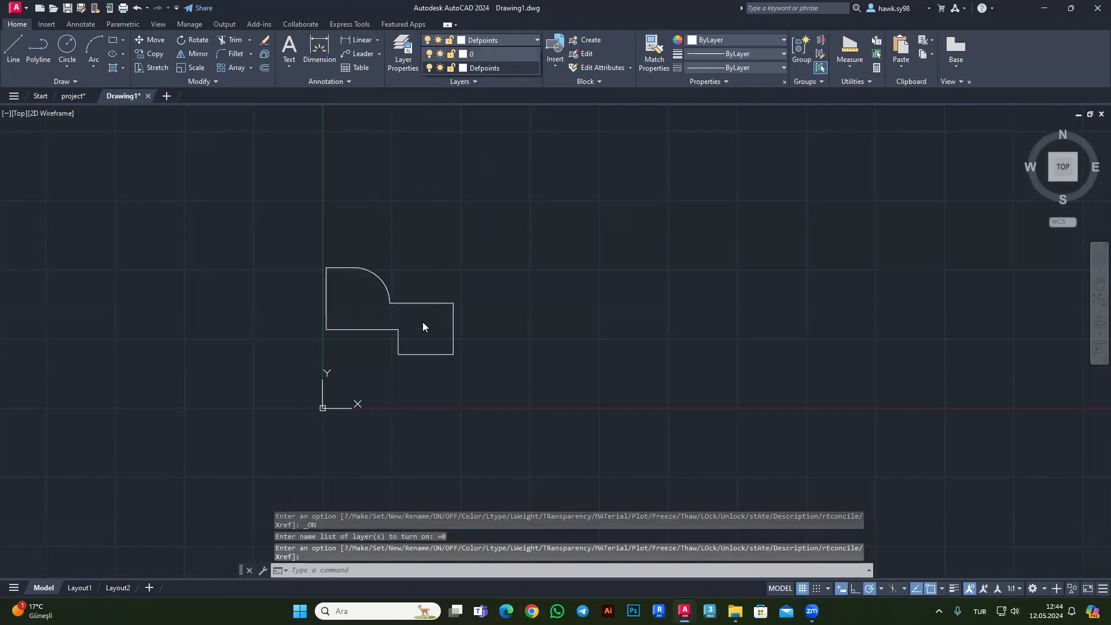
{"action": "left_click", "coordinate": [439, 55]}
{"action": "left_click", "coordinate": [439, 54]}
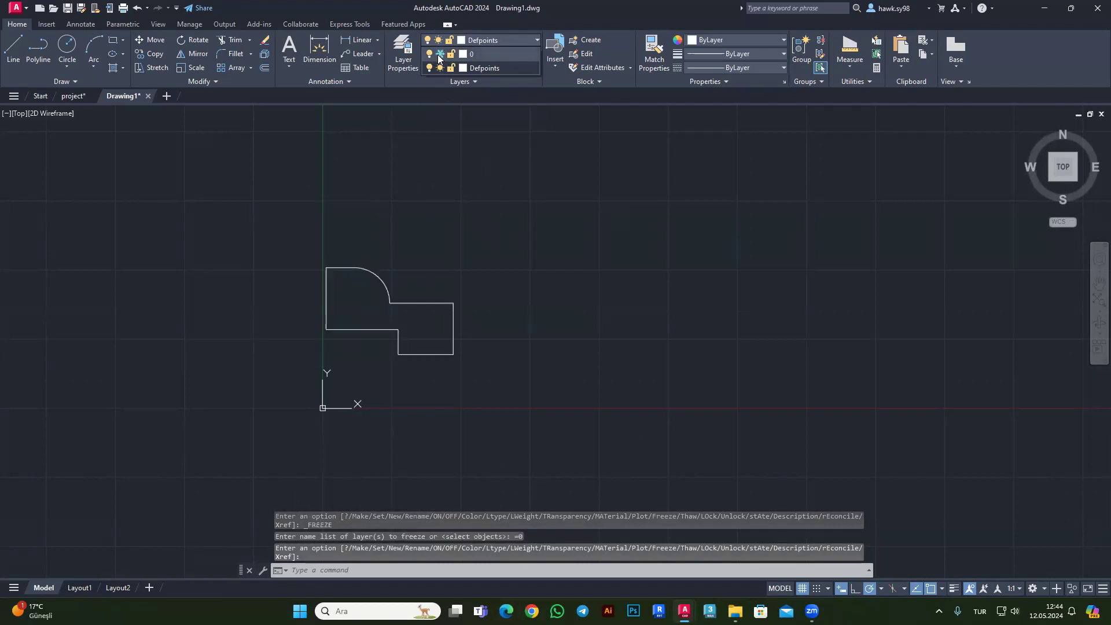
Switch layer 0 off and back on, then lock it so the outline dims.
{"action": "left_click", "coordinate": [429, 56]}
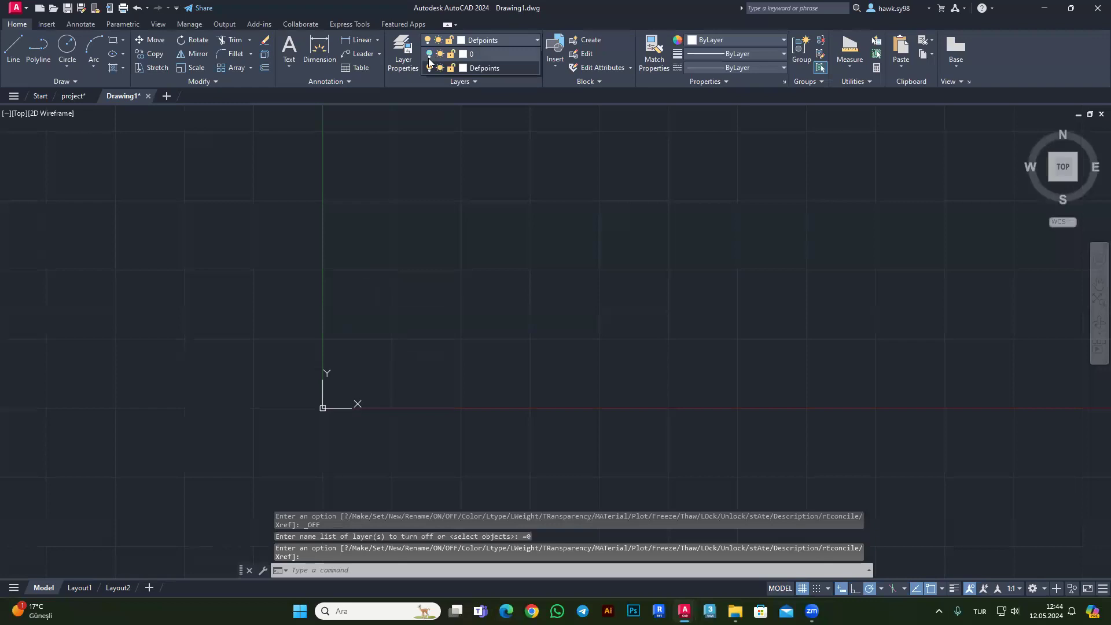
{"action": "left_click", "coordinate": [429, 55]}
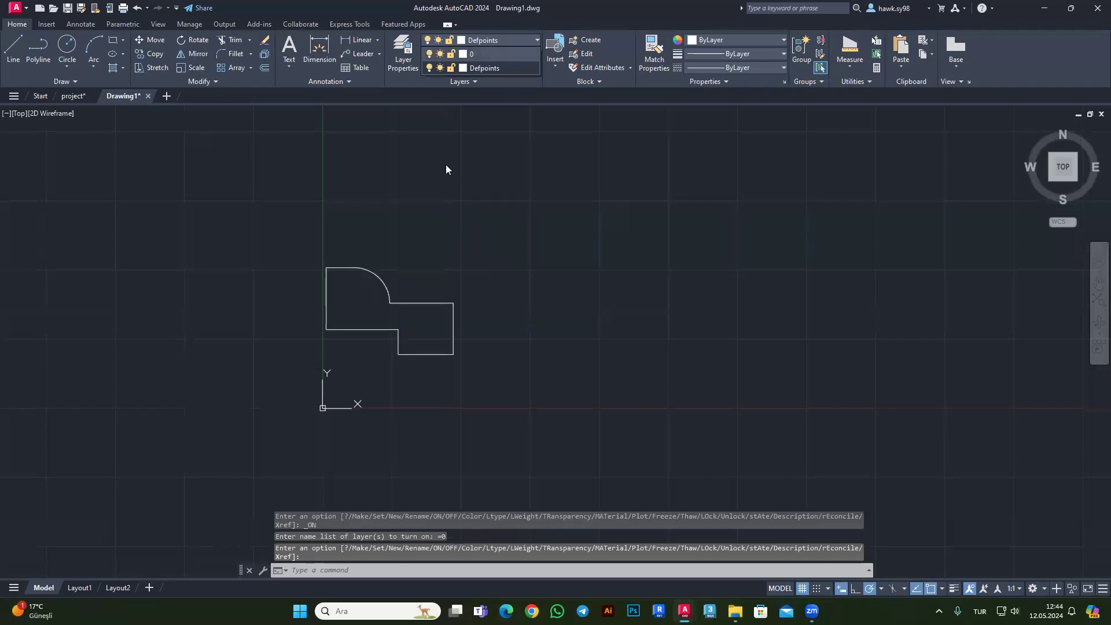
{"action": "left_click", "coordinate": [451, 54]}
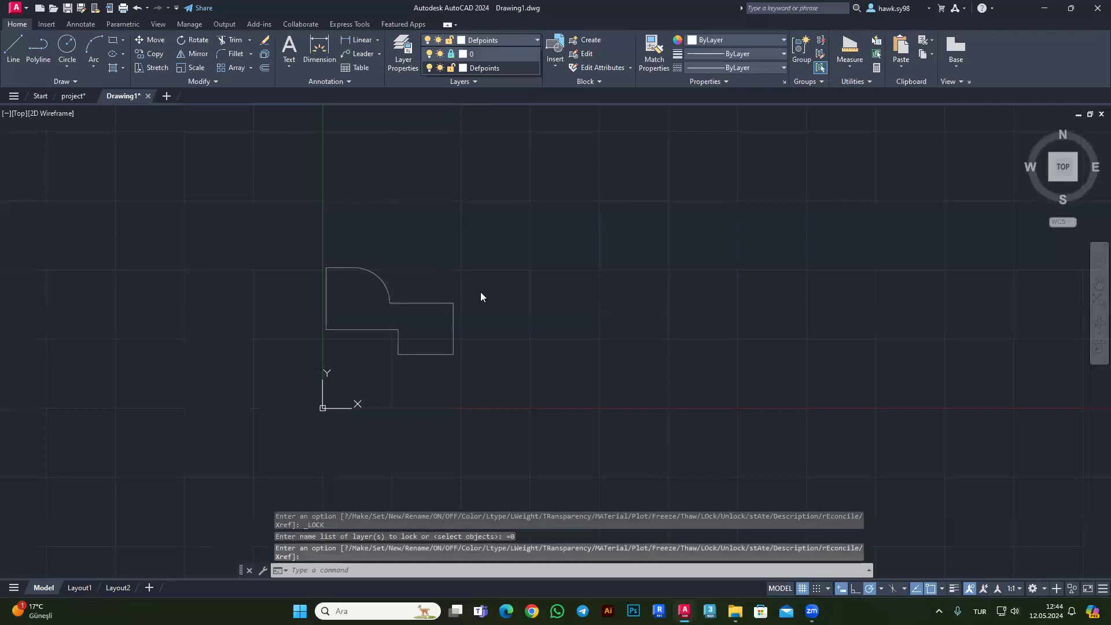
Try selecting the outline and starting a line while layer 0 is locked.
{"action": "left_click", "coordinate": [431, 282]}
{"action": "scroll", "coordinate": [399, 300], "scroll_direction": "up", "scroll_amount": 2}
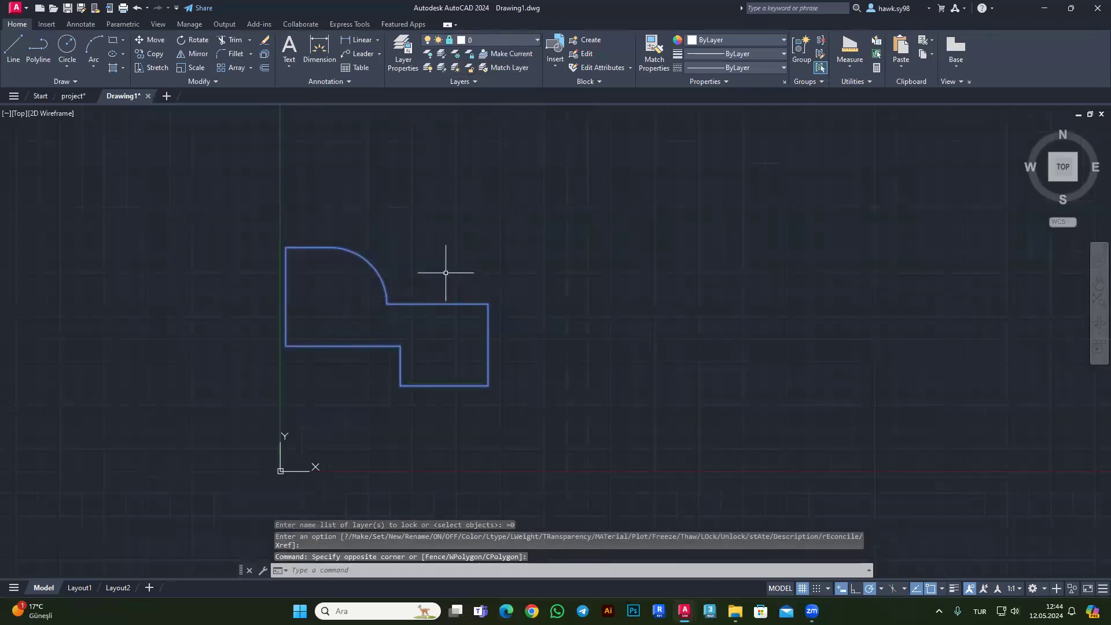
{"action": "key", "text": "Escape"}
{"action": "left_click", "coordinate": [384, 352]}
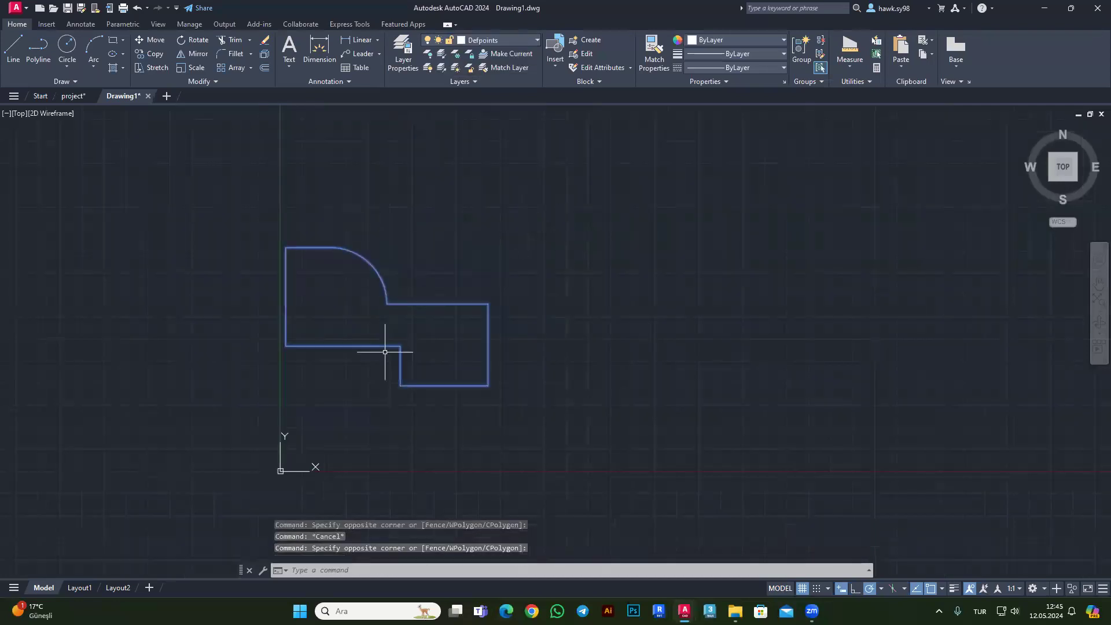
{"action": "left_click", "coordinate": [459, 287]}
{"action": "key", "text": "Escape"}
{"action": "left_click", "coordinate": [380, 239]}
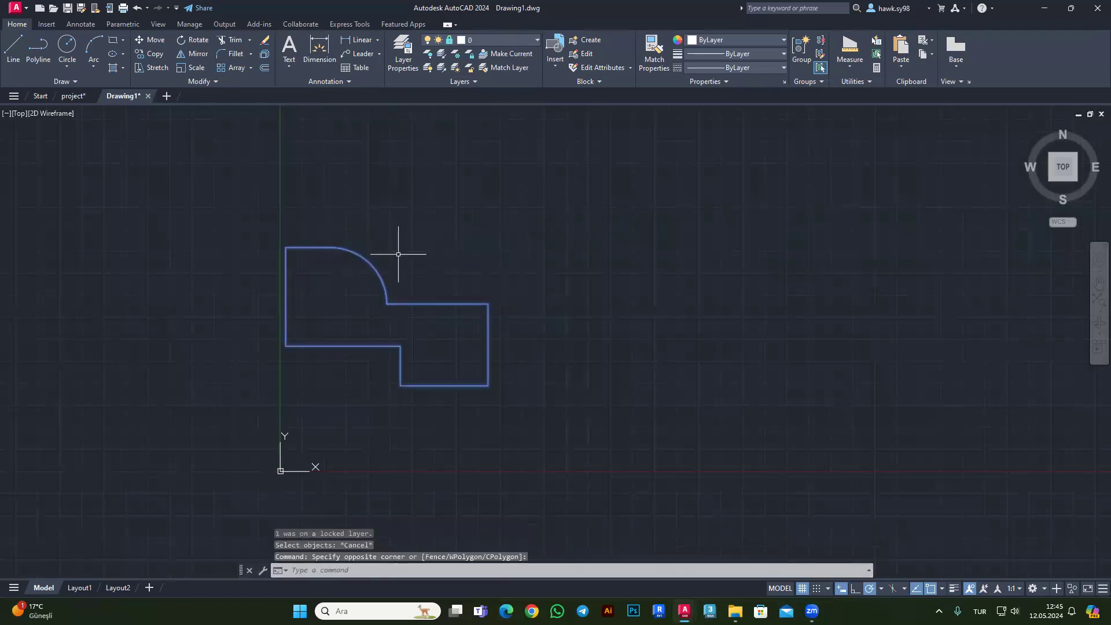
{"action": "left_click", "coordinate": [404, 237]}
{"action": "key", "text": "Escape"}
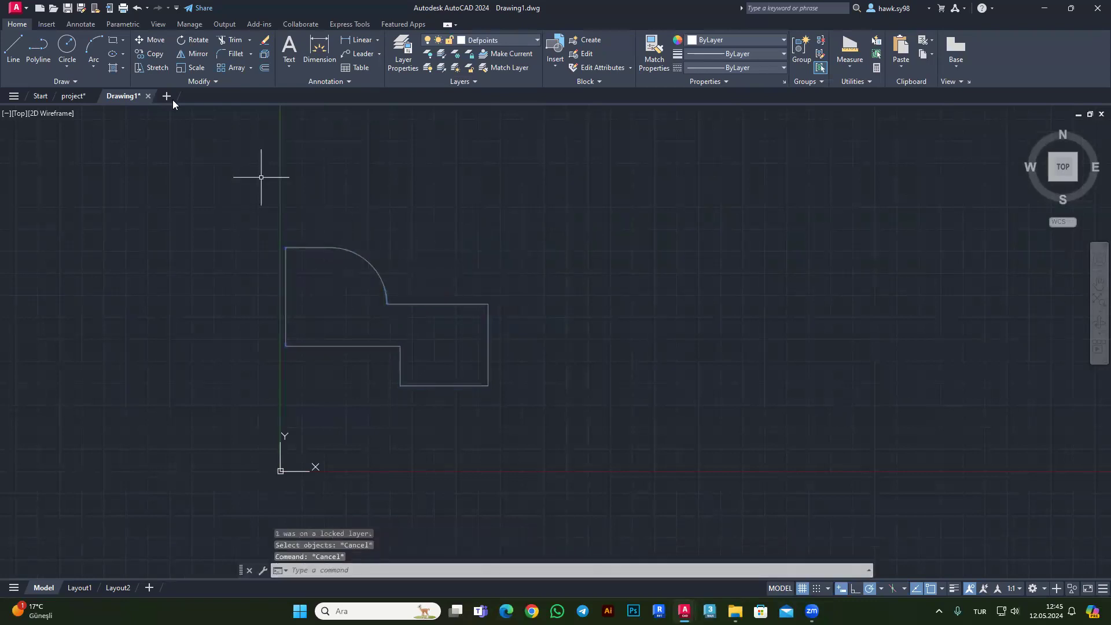
{"action": "left_click", "coordinate": [13, 50]}
{"action": "key", "text": "Escape"}
{"action": "key", "text": "Escape"}
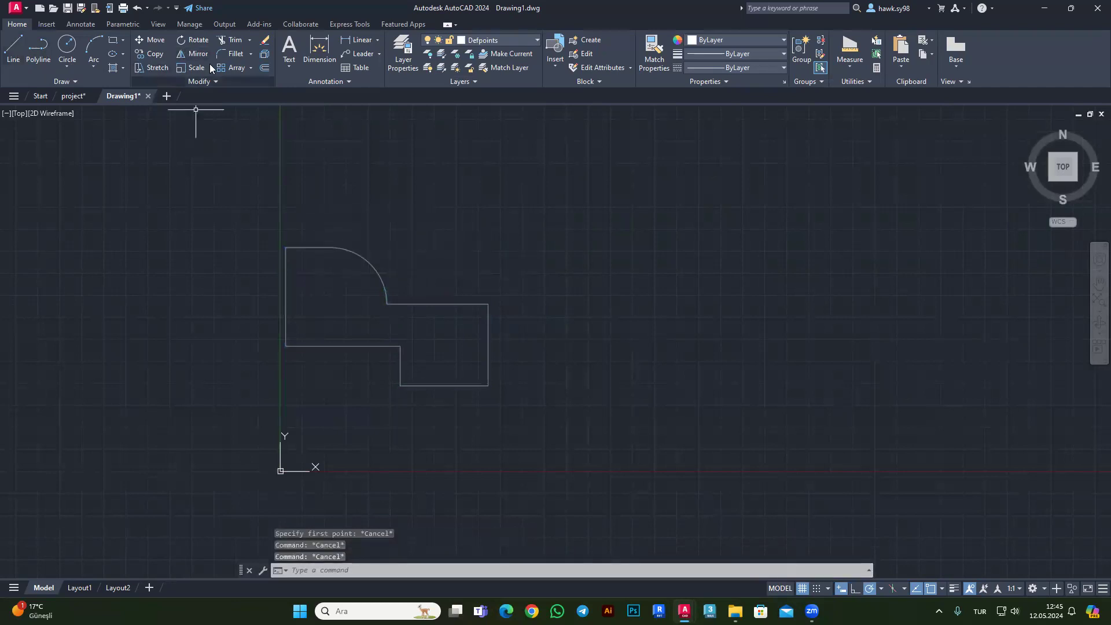
Attempt to trim the locked outline, then unlock layer 0 in the layer list.
{"action": "left_click", "coordinate": [232, 40]}
{"action": "left_click_drag", "start_coordinate": [455, 296], "coordinate": [419, 326]}
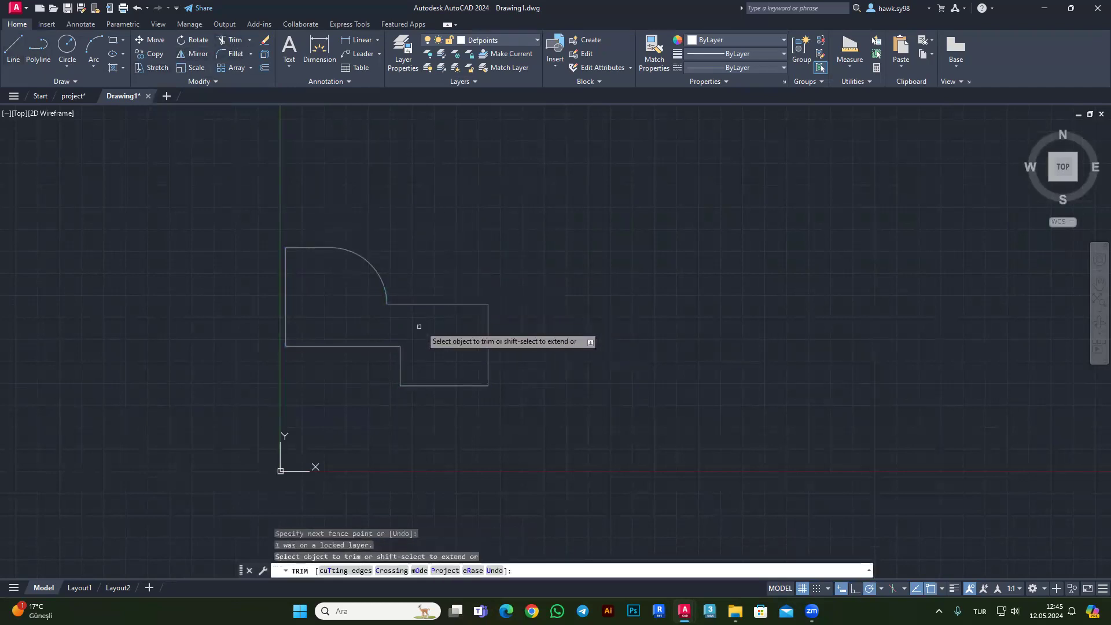
{"action": "left_click", "coordinate": [385, 398]}
{"action": "key", "text": "Escape"}
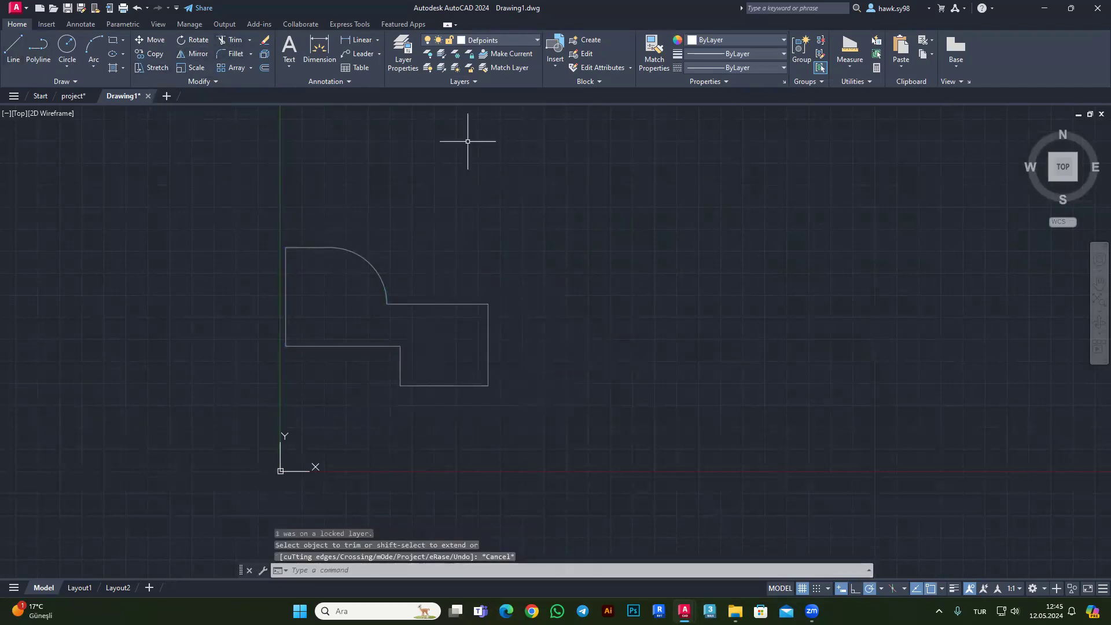
{"action": "right_click", "coordinate": [454, 265]}
{"action": "left_click", "coordinate": [401, 250]}
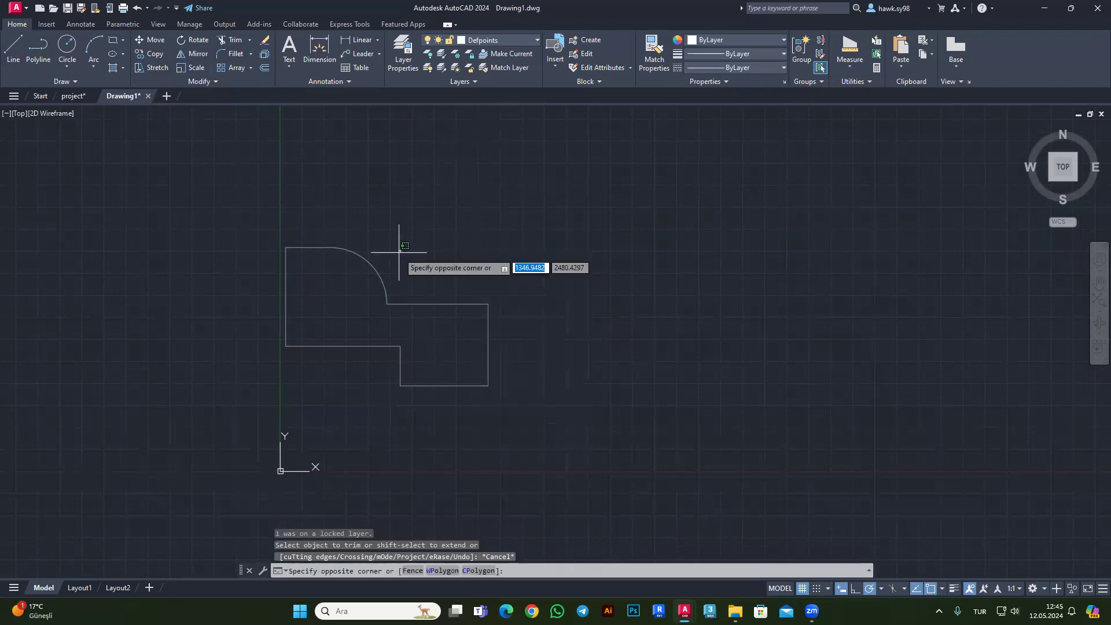
{"action": "key", "text": "Escape"}
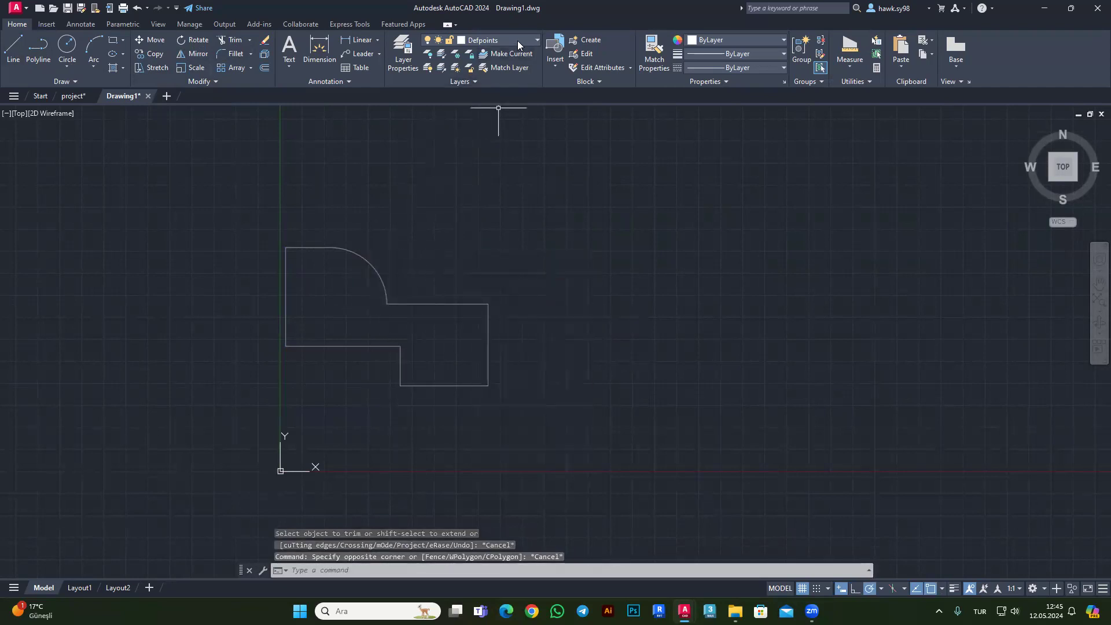
{"action": "left_click", "coordinate": [518, 41]}
{"action": "left_click", "coordinate": [451, 55]}
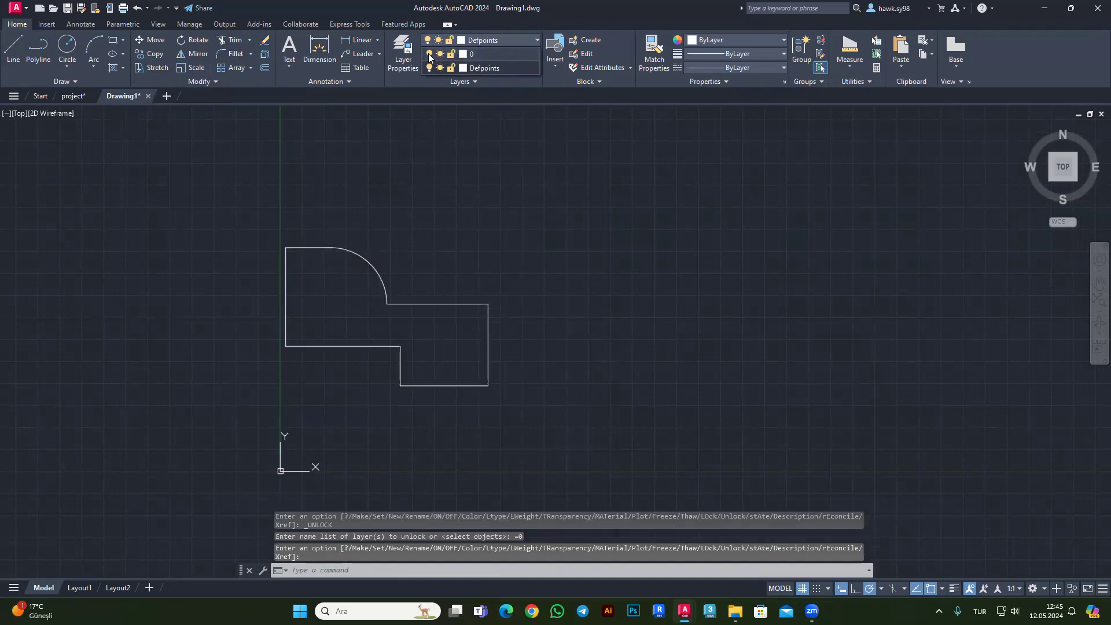
Leave layer 0 white and set the Defpoints layer colour to magenta (index 6).
{"action": "left_click", "coordinate": [464, 55]}
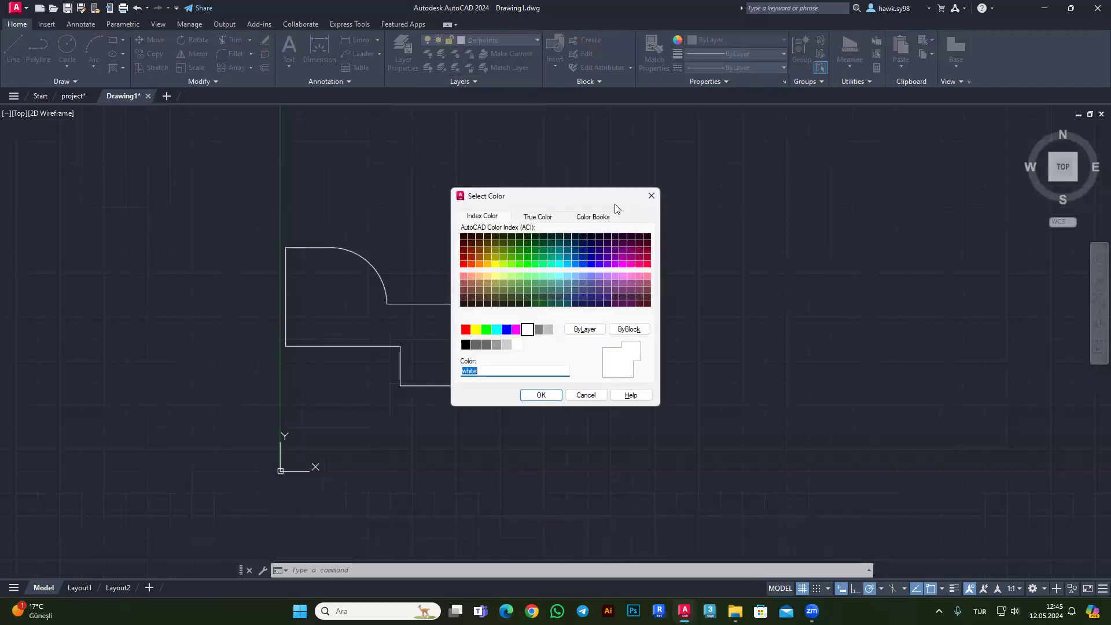
{"action": "left_click", "coordinate": [651, 196]}
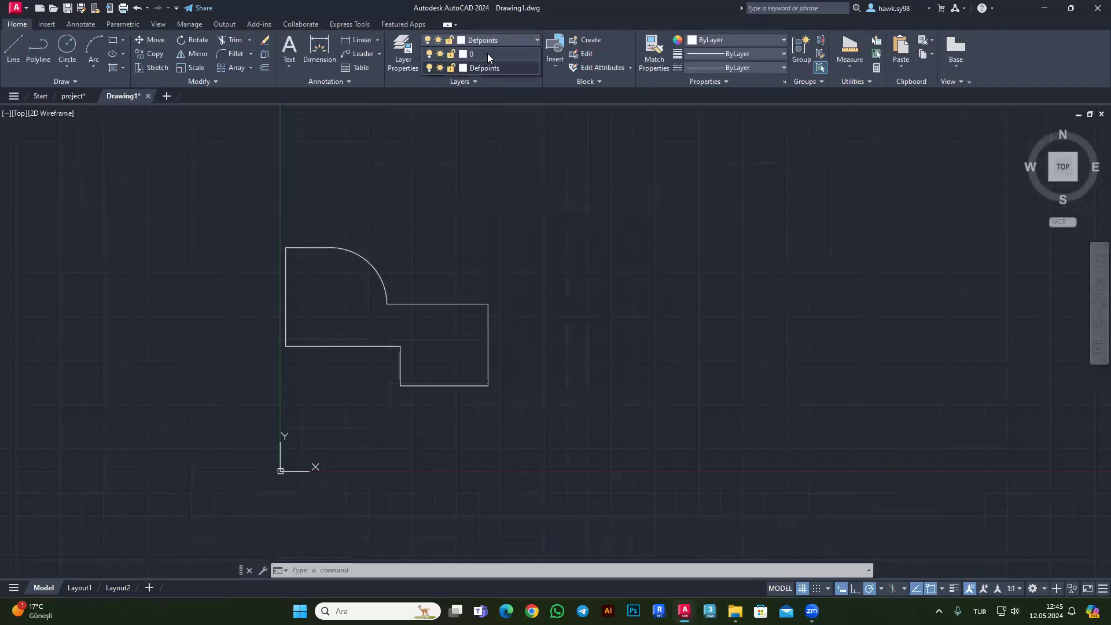
{"action": "left_click", "coordinate": [515, 39]}
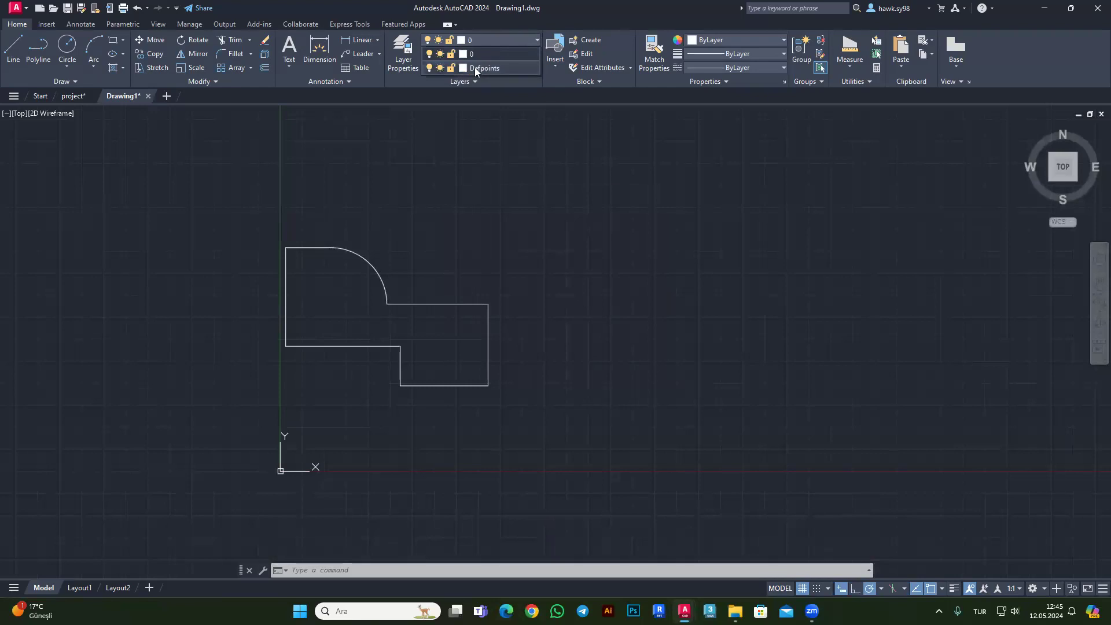
{"action": "left_click", "coordinate": [463, 69]}
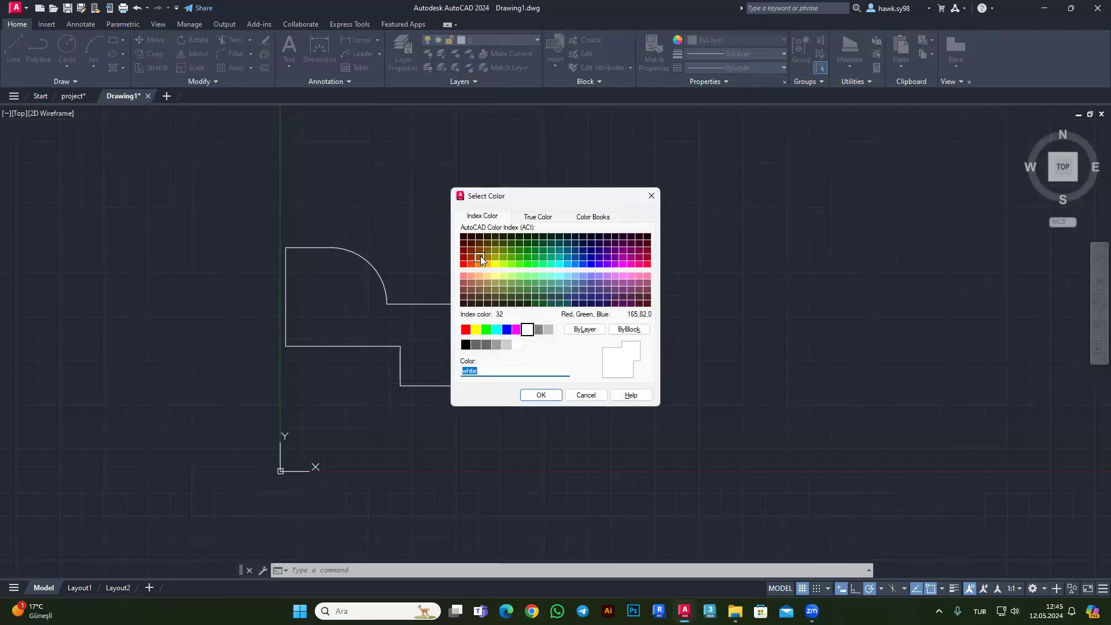
{"action": "left_click", "coordinate": [516, 331]}
{"action": "left_click", "coordinate": [541, 394]}
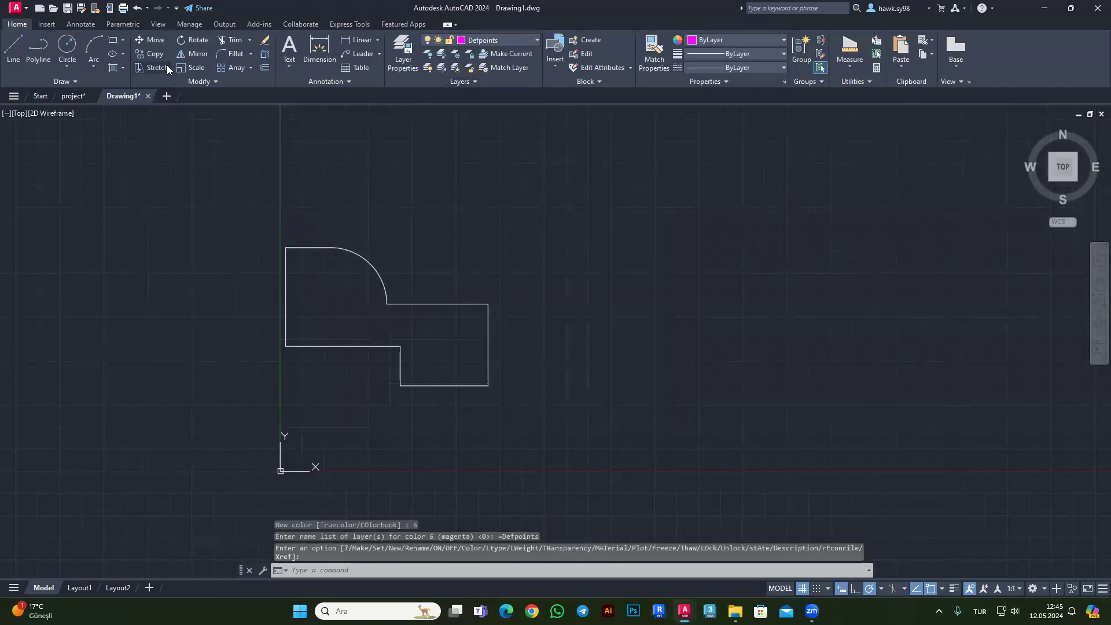
Draw five connected magenta line segments on Defpoints, right of the white shape.
{"action": "left_click", "coordinate": [16, 49]}
{"action": "left_click", "coordinate": [423, 272]}
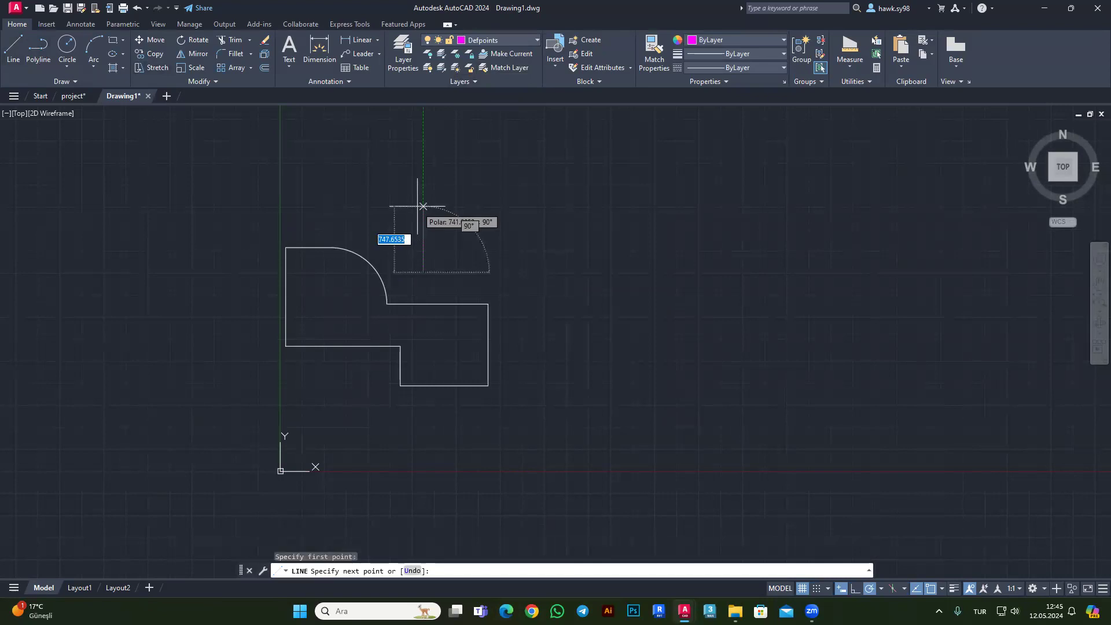
{"action": "left_click", "coordinate": [423, 204]}
{"action": "left_click", "coordinate": [542, 204]}
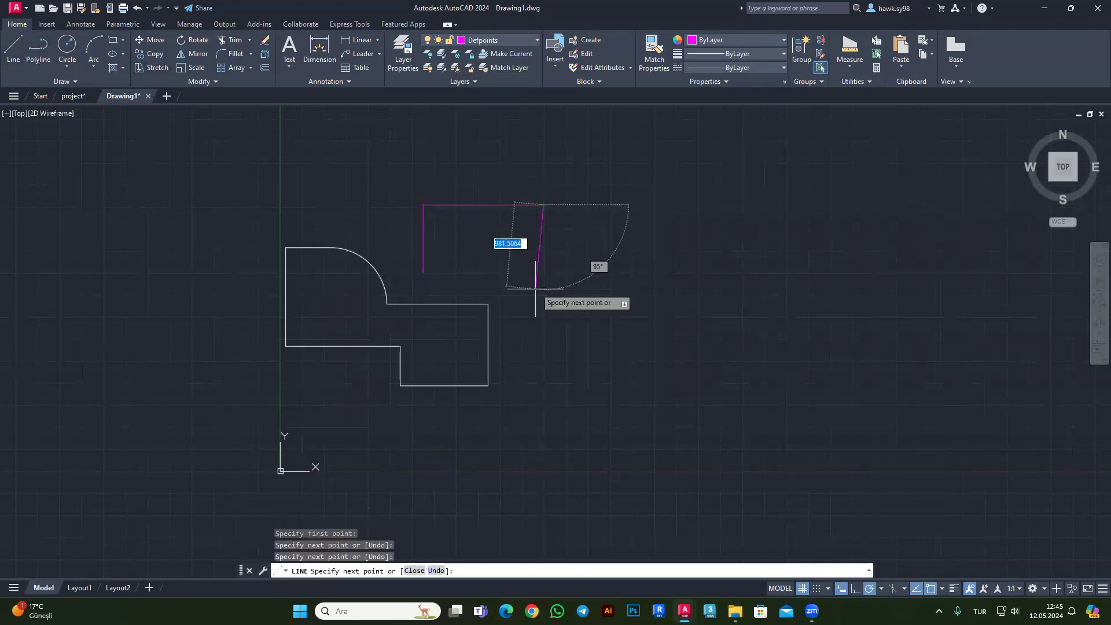
{"action": "left_click", "coordinate": [543, 345]}
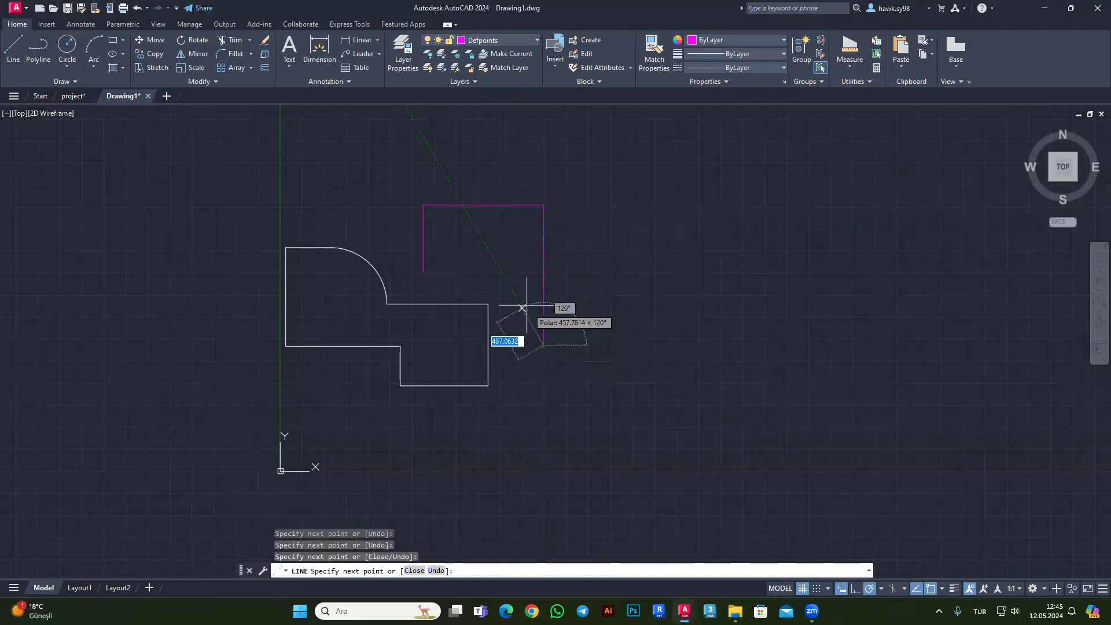
{"action": "left_click", "coordinate": [514, 282]}
{"action": "left_click", "coordinate": [423, 272]}
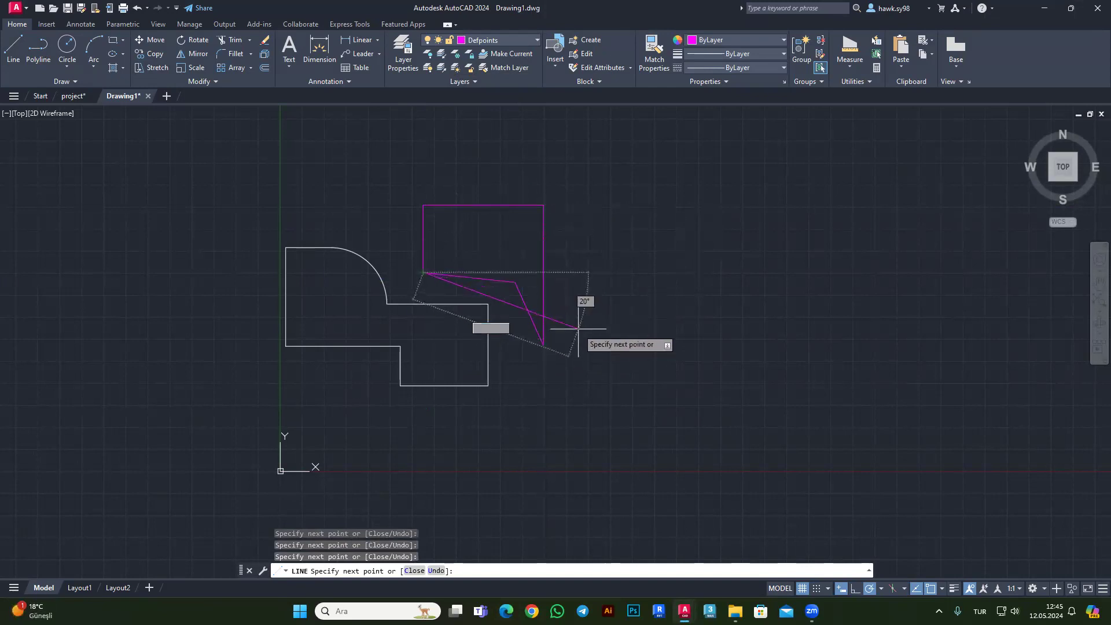
{"action": "key", "text": "Escape"}
{"action": "key", "text": "Escape"}
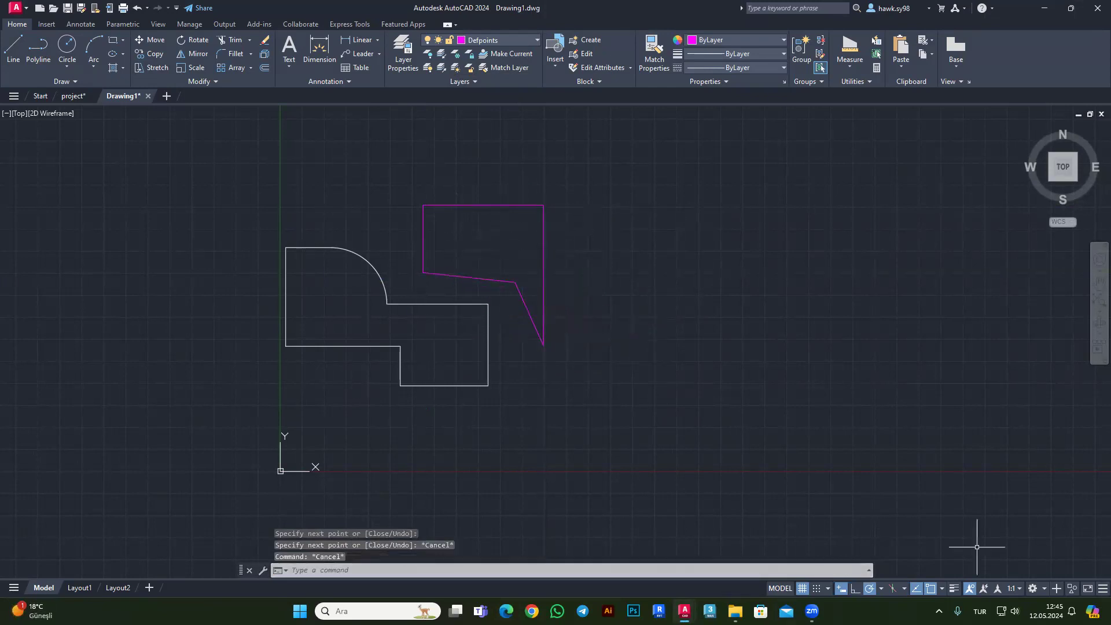
{"action": "left_click", "coordinate": [809, 604]}
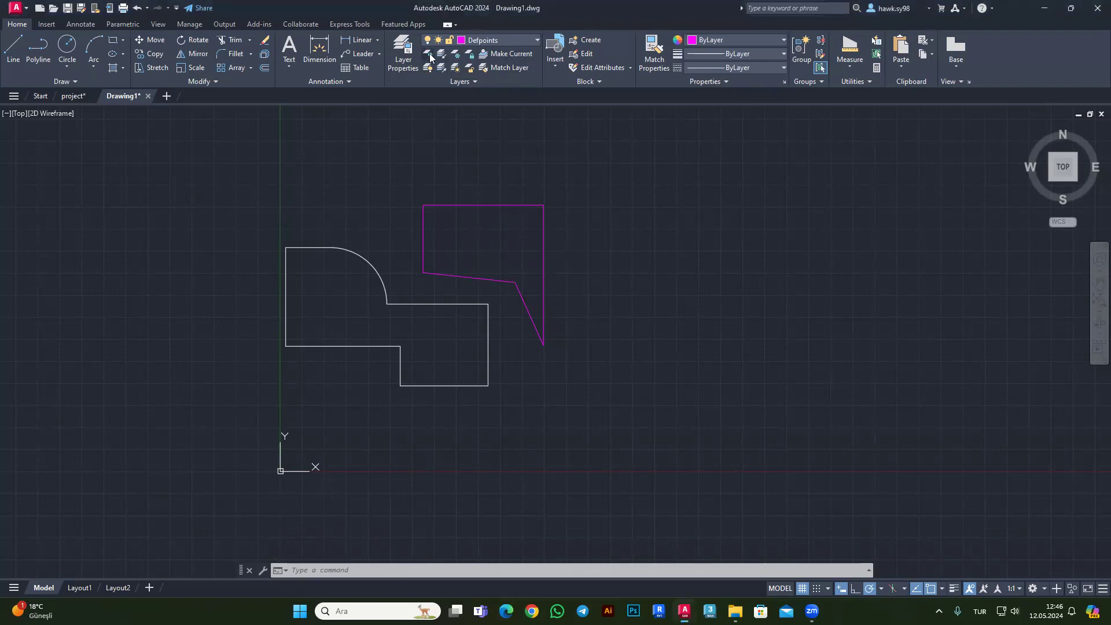
{"action": "left_click", "coordinate": [430, 56]}
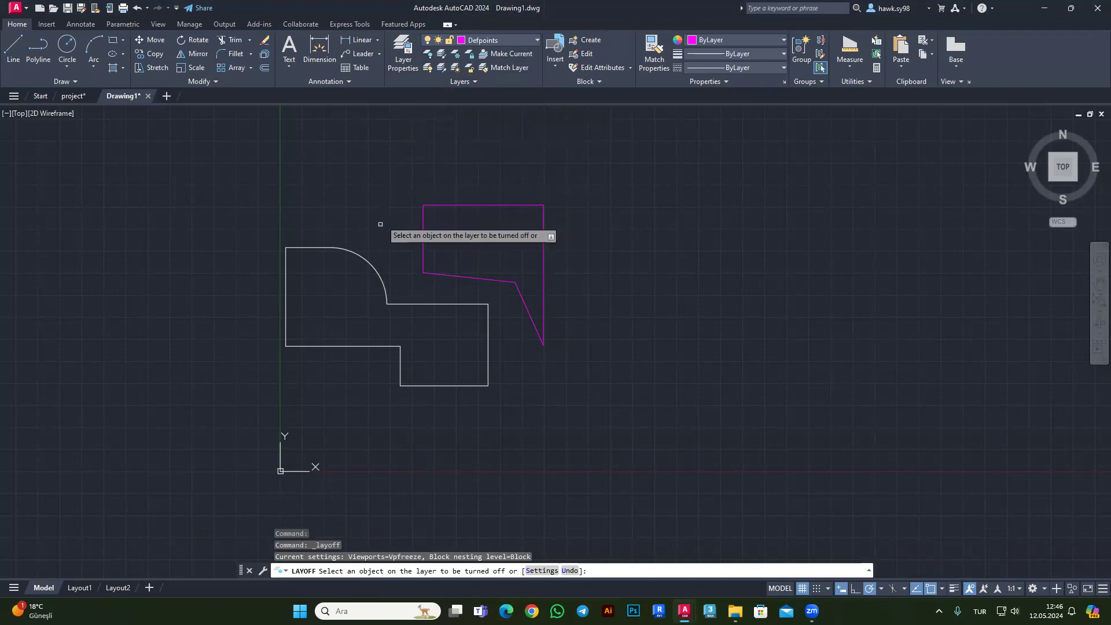
{"action": "left_click", "coordinate": [364, 257]}
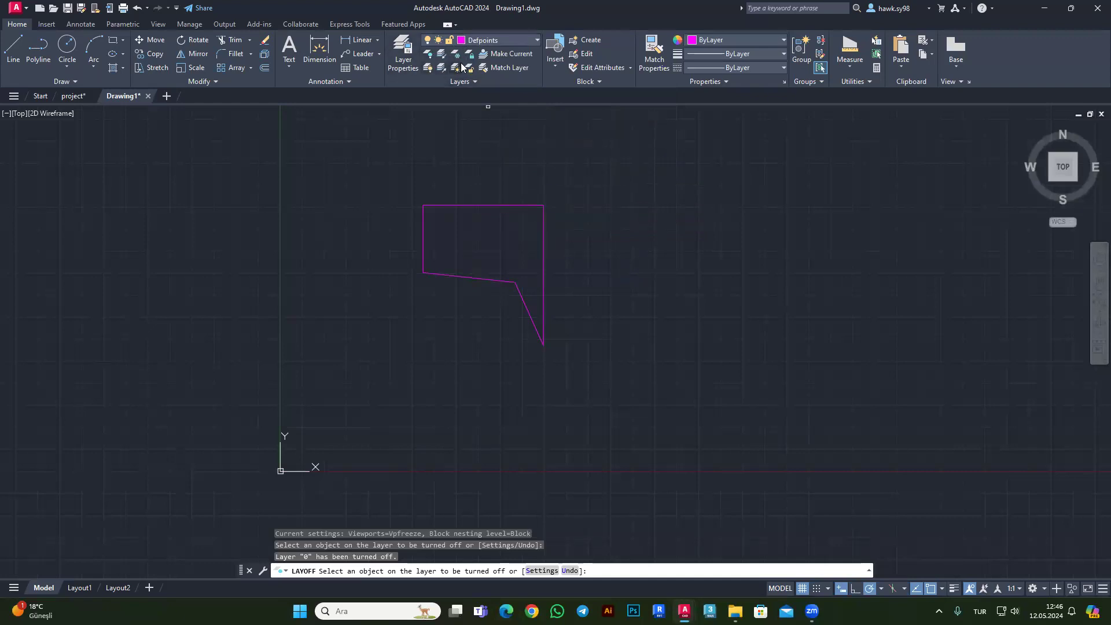
{"action": "left_click", "coordinate": [429, 68]}
{"action": "key", "text": "Escape"}
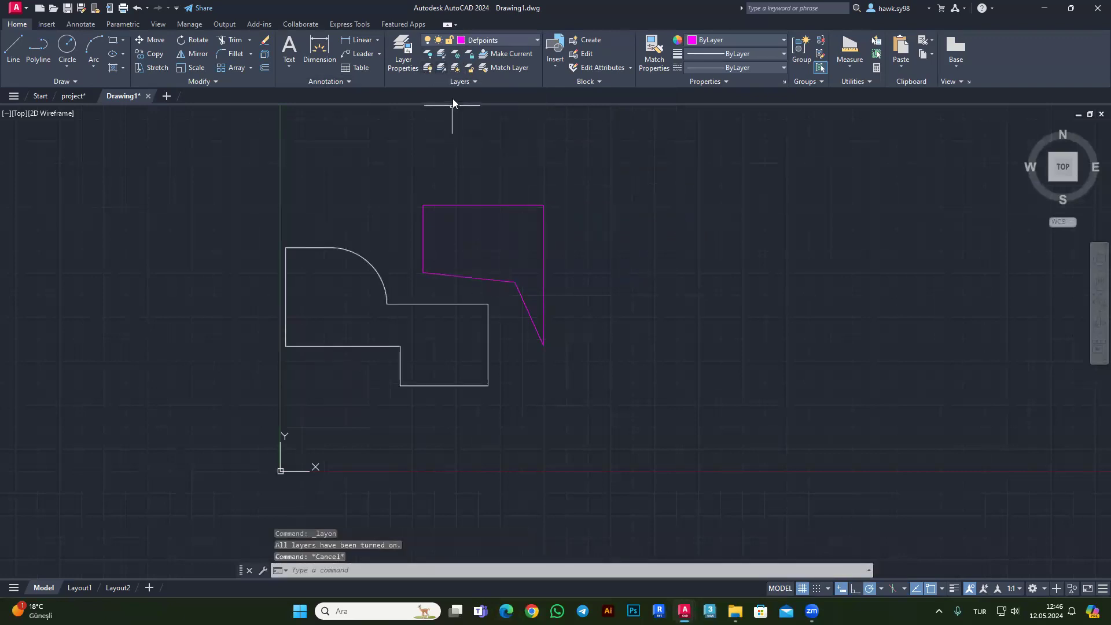
{"action": "key", "text": "Escape"}
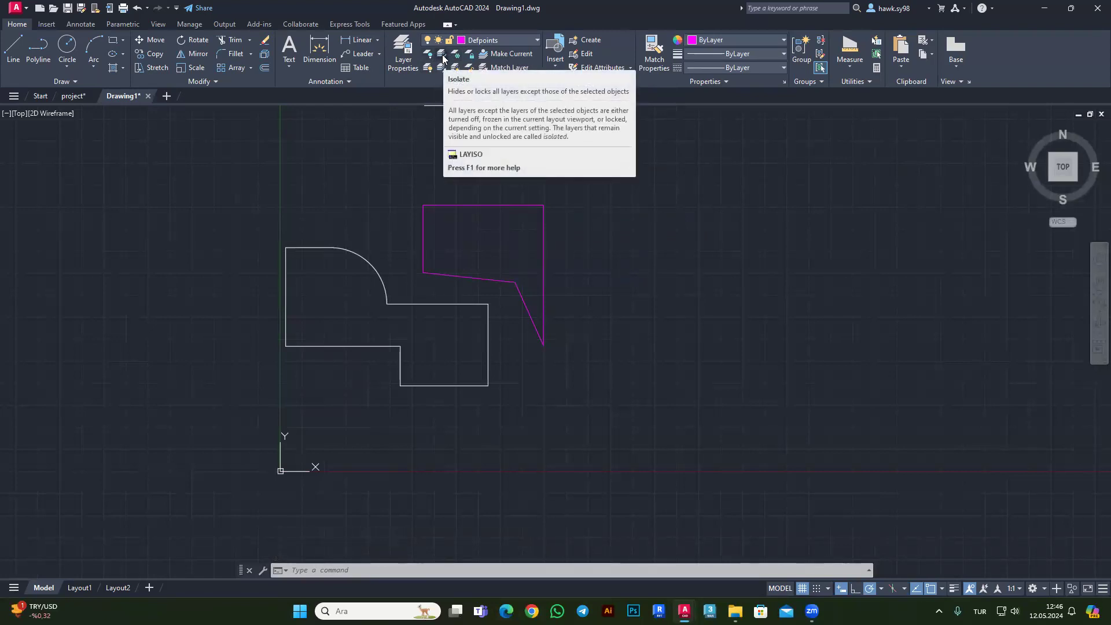
Try isolating layer 0 by picking the white outline, then cancel.
{"action": "left_click", "coordinate": [443, 57]}
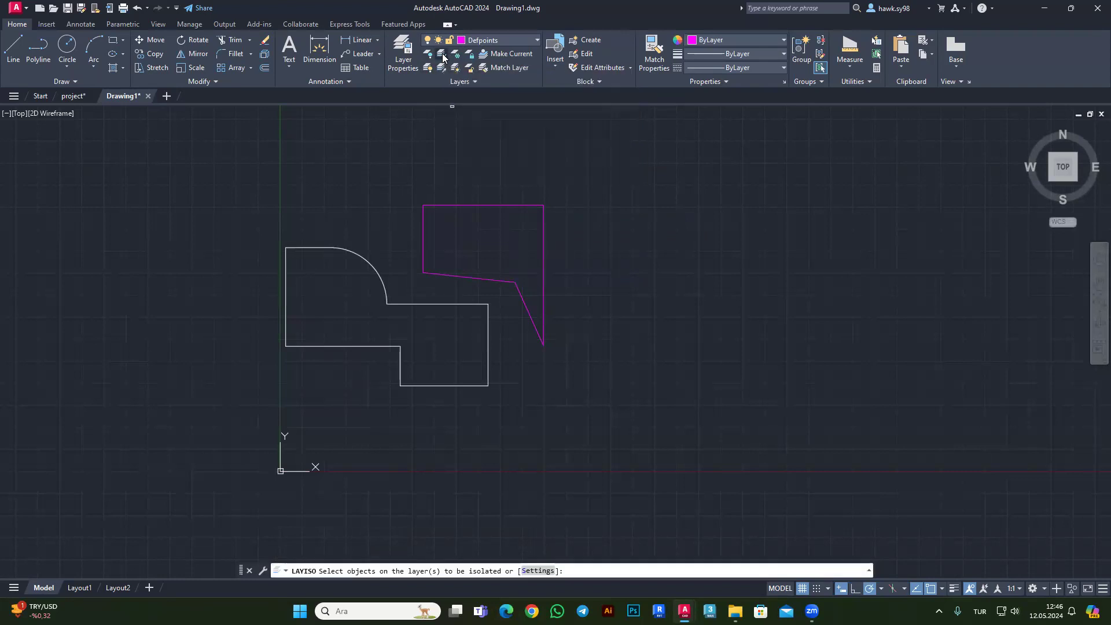
{"action": "left_click", "coordinate": [371, 263]}
{"action": "left_click", "coordinate": [359, 162]}
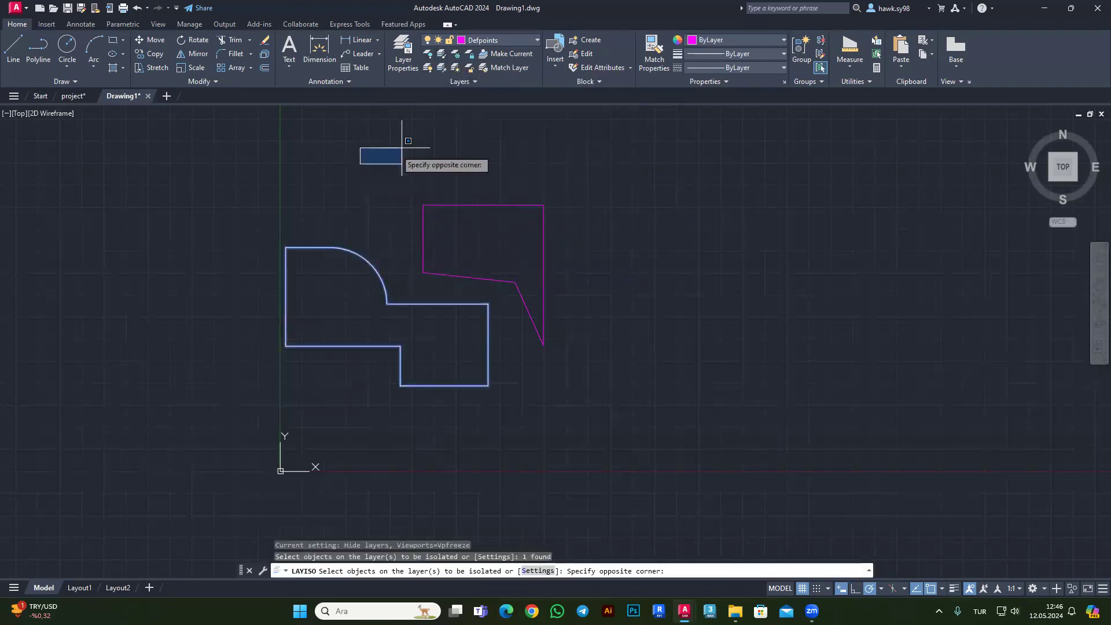
{"action": "left_click", "coordinate": [463, 155]}
{"action": "key", "text": "Escape"}
{"action": "key", "text": "Escape"}
{"action": "key", "text": "Escape"}
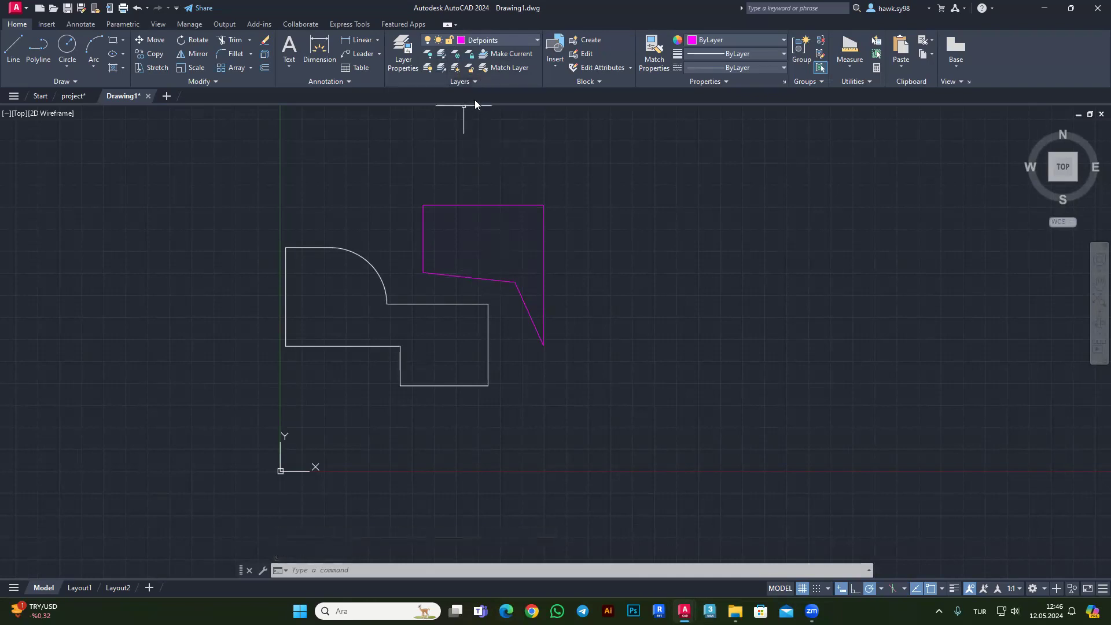
Freeze layer 0 by picking the white outline, then thaw all layers.
{"action": "left_click", "coordinate": [457, 53]}
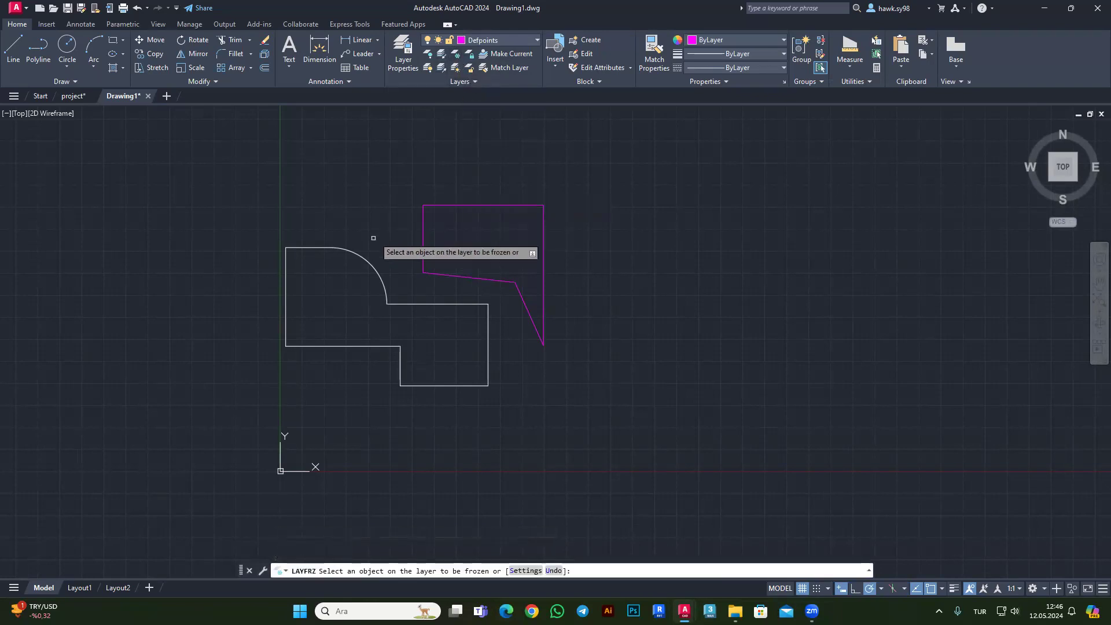
{"action": "left_click", "coordinate": [359, 255]}
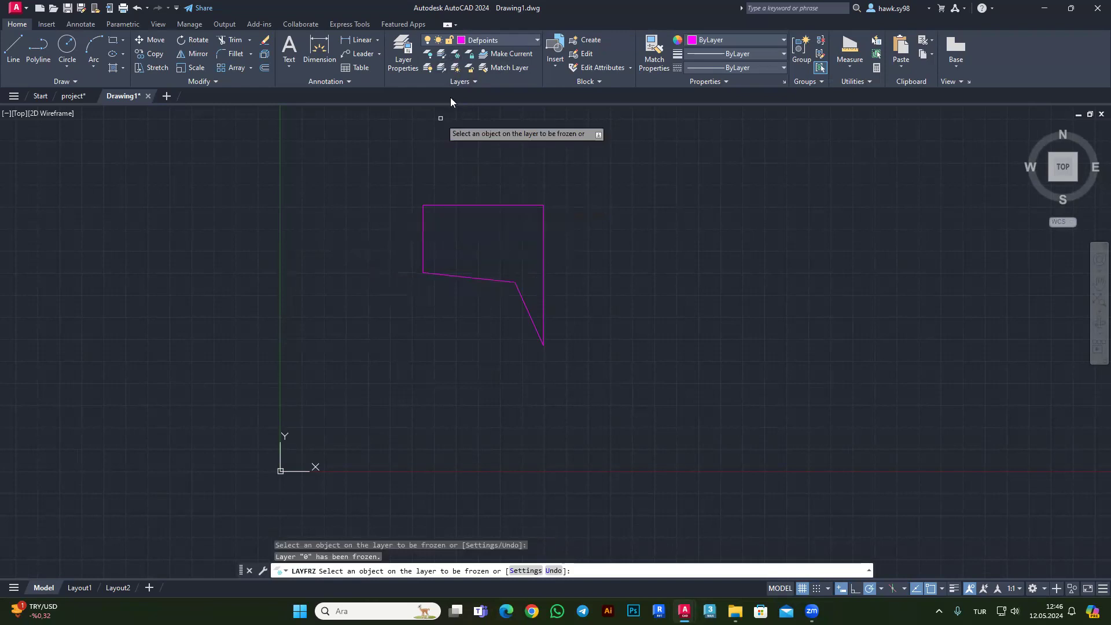
{"action": "key", "text": "Return"}
{"action": "left_click", "coordinate": [455, 68]}
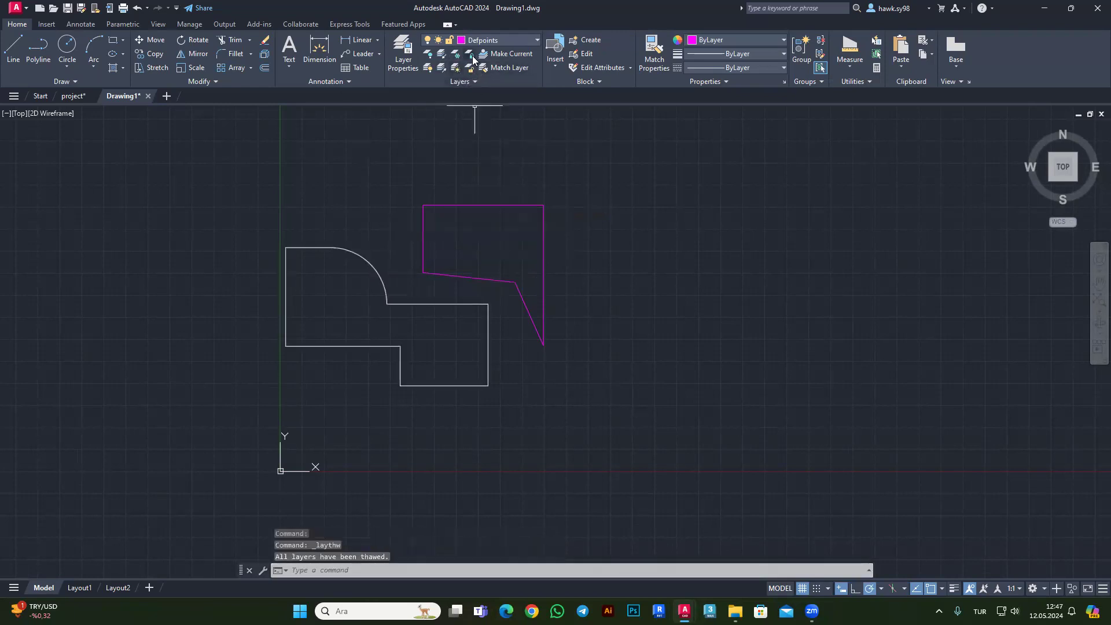
Lock layer 0 by picking the outline, then unlock it with LAYULK the same way.
{"action": "left_click", "coordinate": [470, 53]}
{"action": "left_click", "coordinate": [379, 276]}
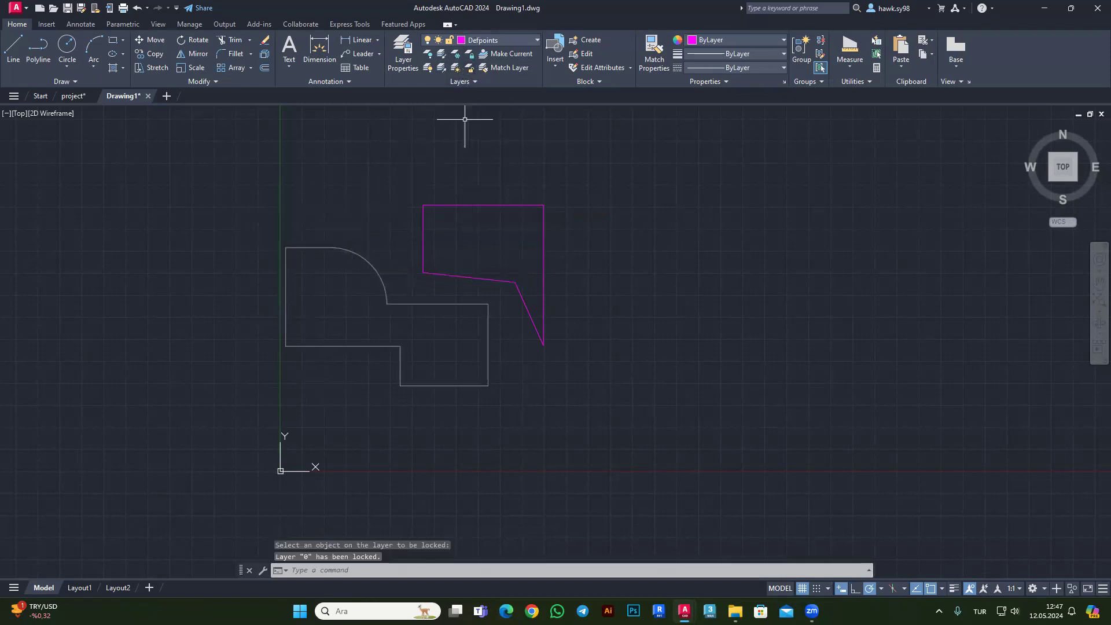
{"action": "key", "text": "Escape"}
{"action": "key", "text": "Escape"}
{"action": "left_click", "coordinate": [470, 68]}
{"action": "key", "text": "Escape"}
{"action": "left_click", "coordinate": [469, 68]}
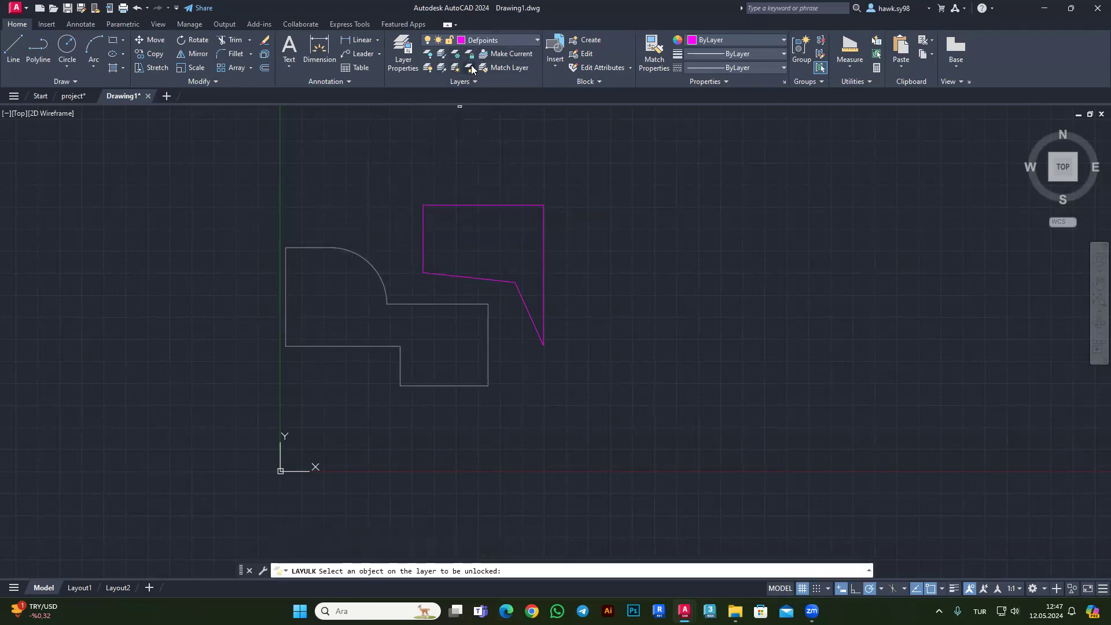
{"action": "left_click", "coordinate": [354, 254]}
{"action": "key", "text": "Escape"}
{"action": "key", "text": "Escape"}
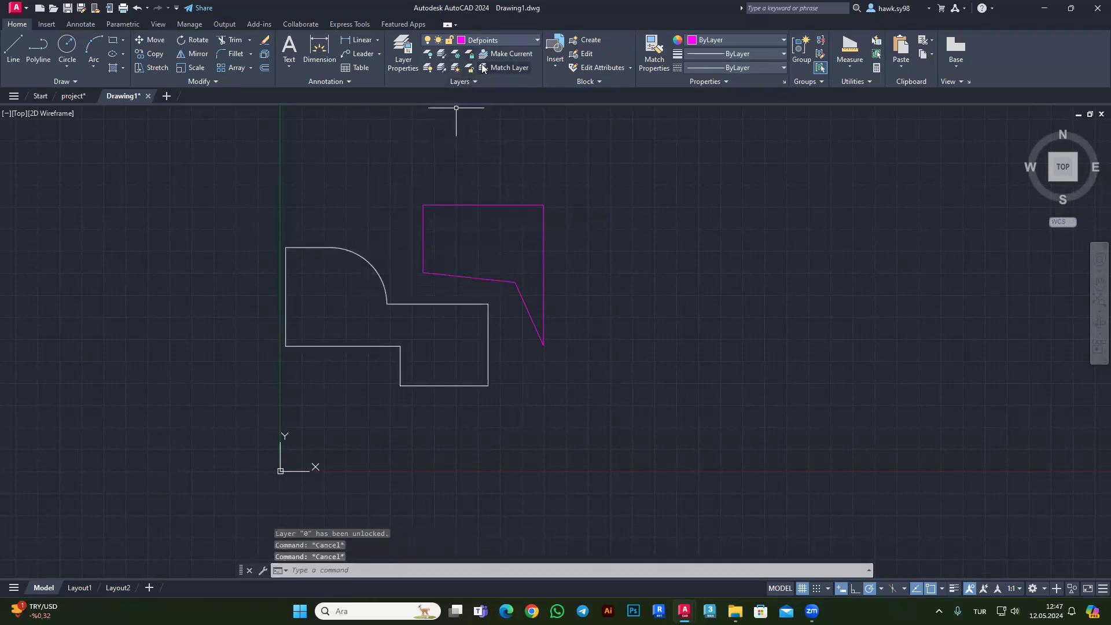
{"action": "key", "text": "Escape"}
Confirm the white outline is selectable again with a crossing window, then clear it.
{"action": "left_click", "coordinate": [370, 206]}
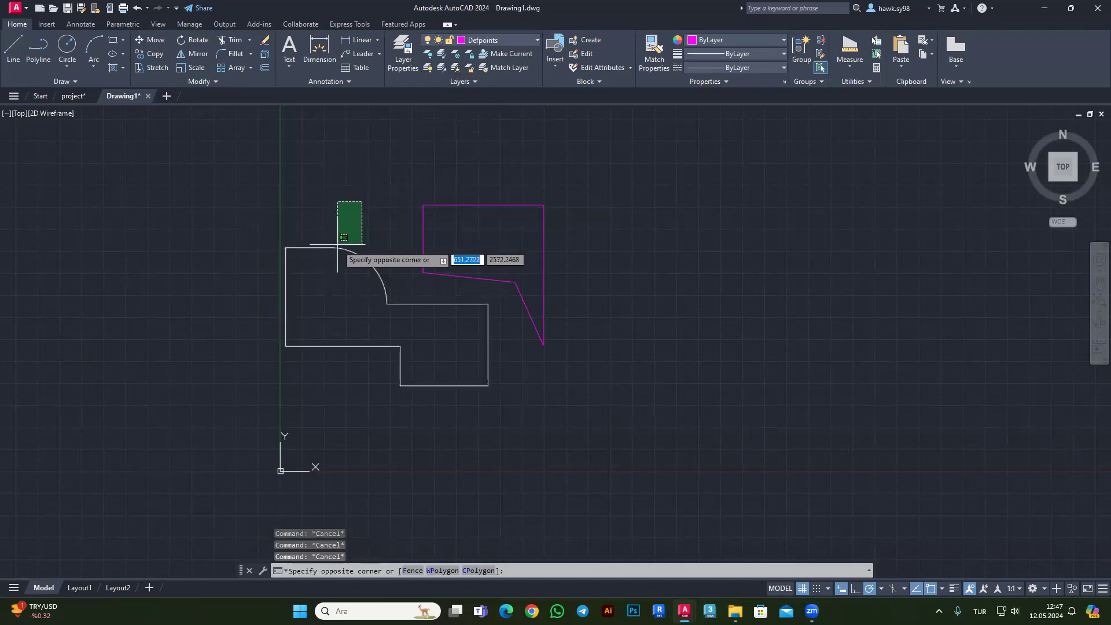
{"action": "left_click", "coordinate": [362, 215]}
{"action": "left_click", "coordinate": [305, 268]}
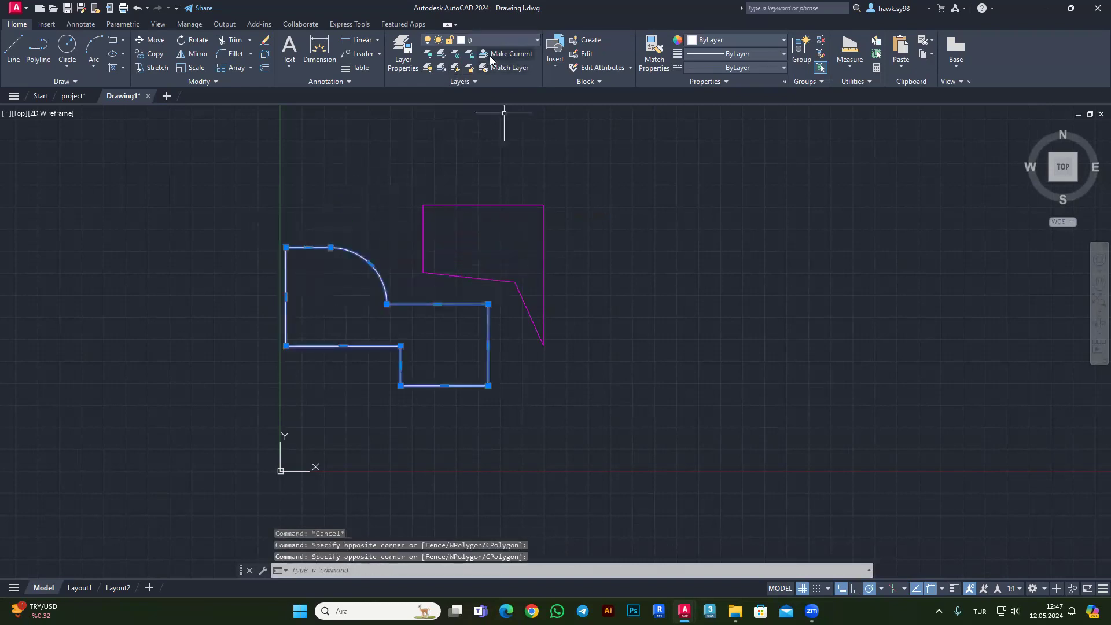
{"action": "key", "text": "Escape"}
{"action": "left_click", "coordinate": [469, 54]}
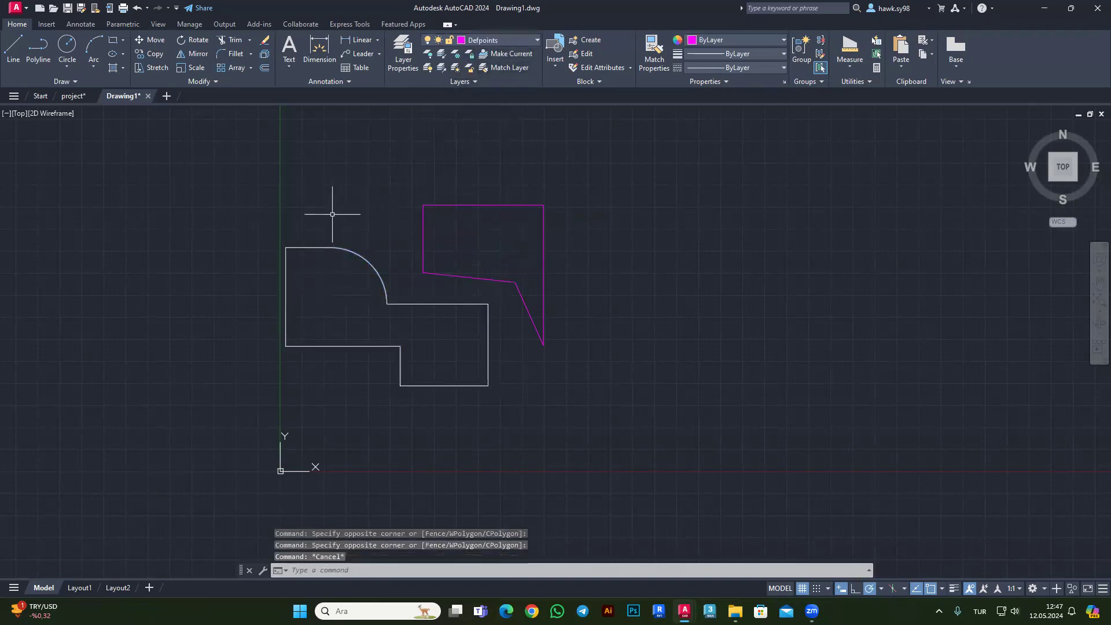
{"action": "key", "text": "Escape"}
{"action": "key", "text": "Escape"}
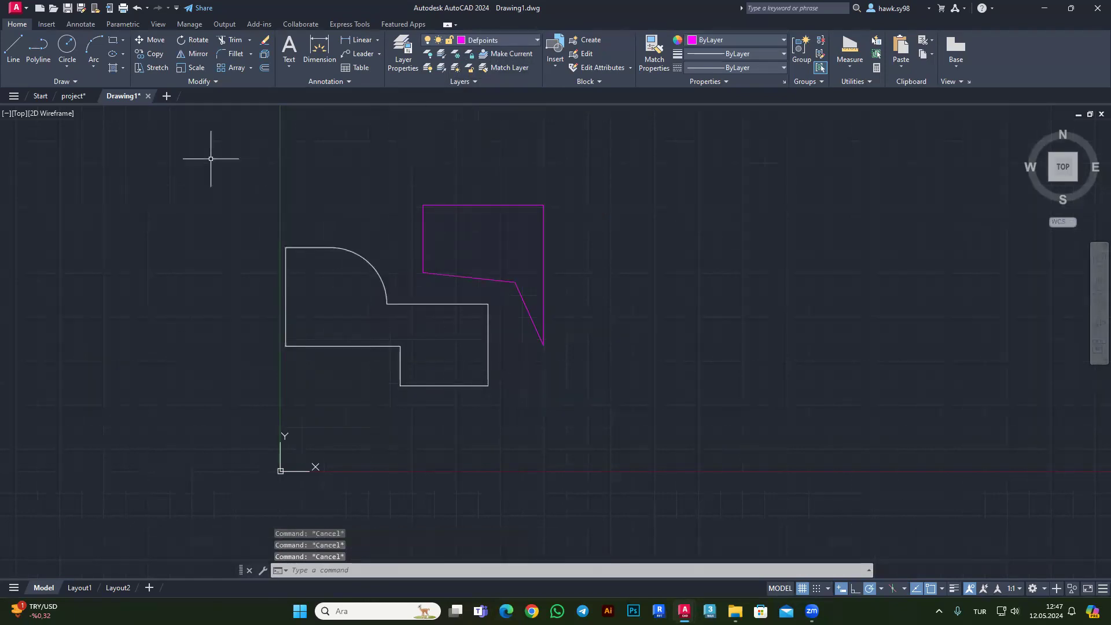
In project.dwg, lock and then unlock the yazı layer by picking the WASHING label.
{"action": "left_click", "coordinate": [69, 96]}
{"action": "scroll", "coordinate": [396, 348], "scroll_direction": "down", "scroll_amount": 5}
{"action": "scroll", "coordinate": [492, 358], "scroll_direction": "up", "scroll_amount": 6}
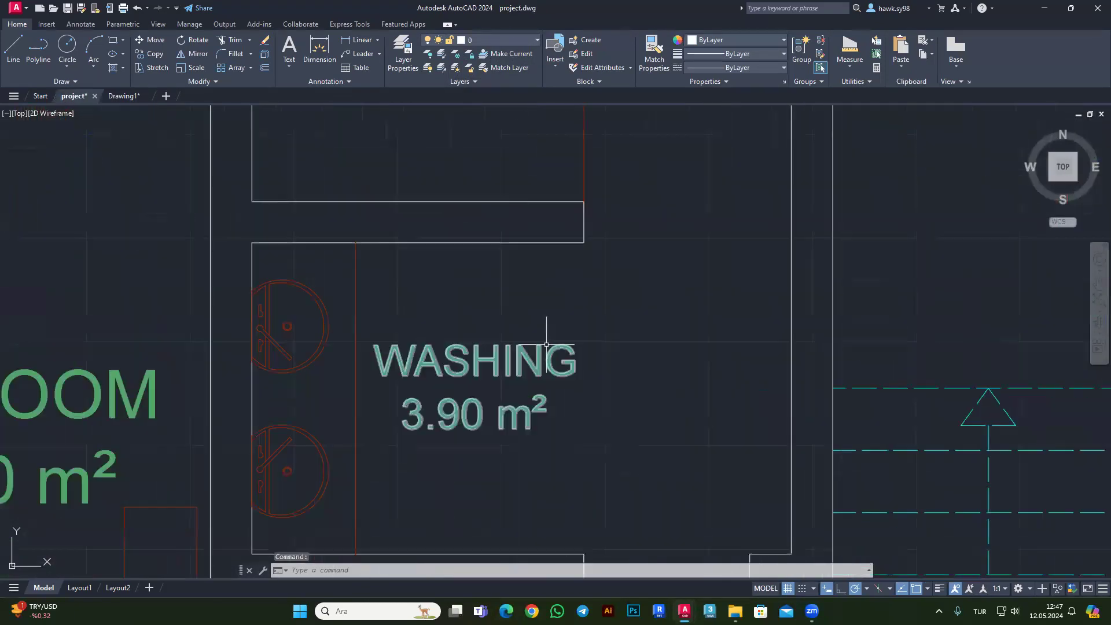
{"action": "scroll", "coordinate": [493, 358], "scroll_direction": "down", "scroll_amount": 4}
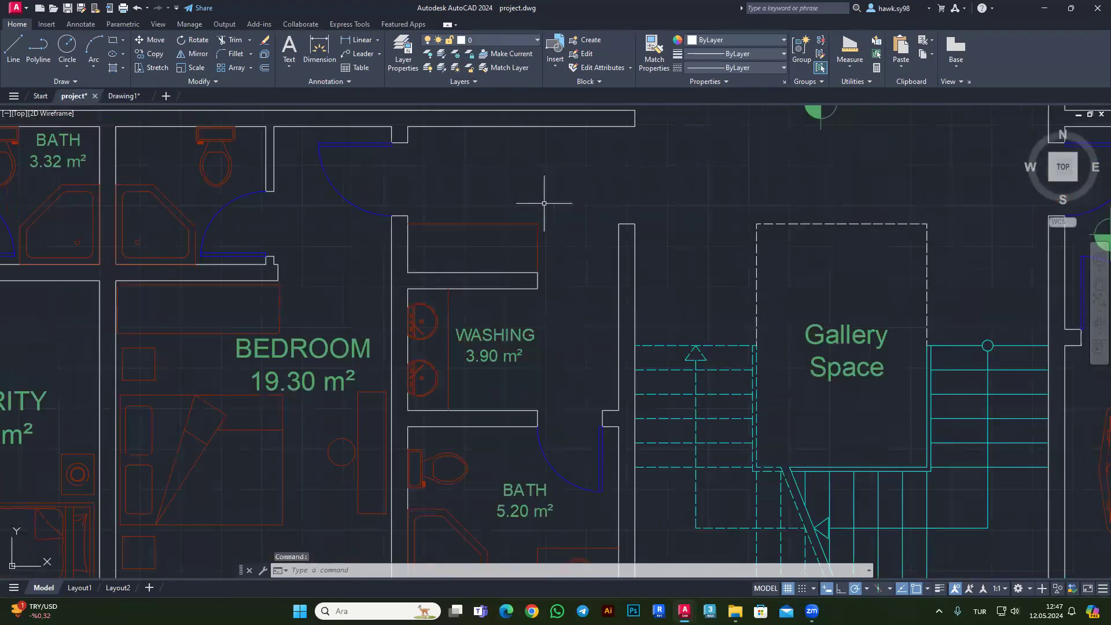
{"action": "left_click", "coordinate": [470, 54]}
{"action": "left_click", "coordinate": [515, 336]}
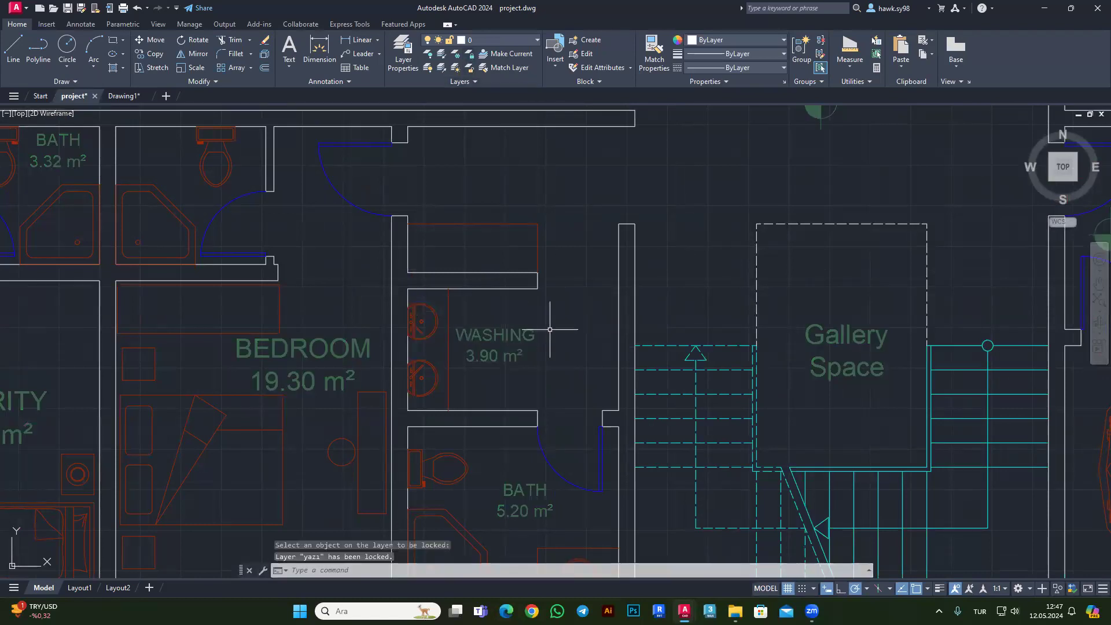
{"action": "left_click", "coordinate": [470, 54]}
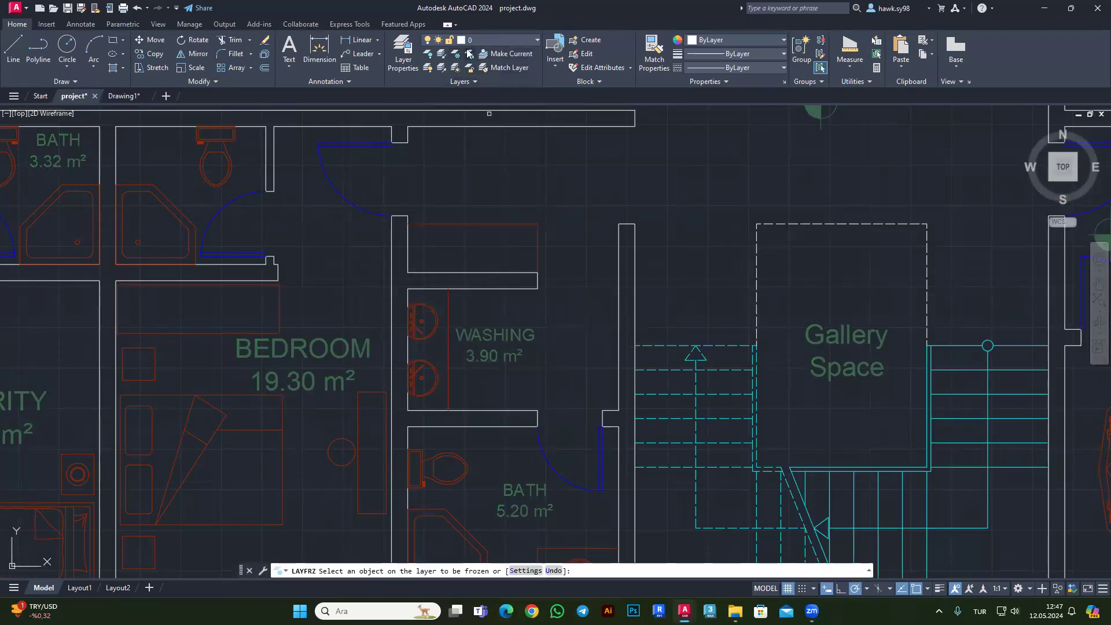
{"action": "left_click", "coordinate": [471, 68]}
{"action": "left_click", "coordinate": [509, 342]}
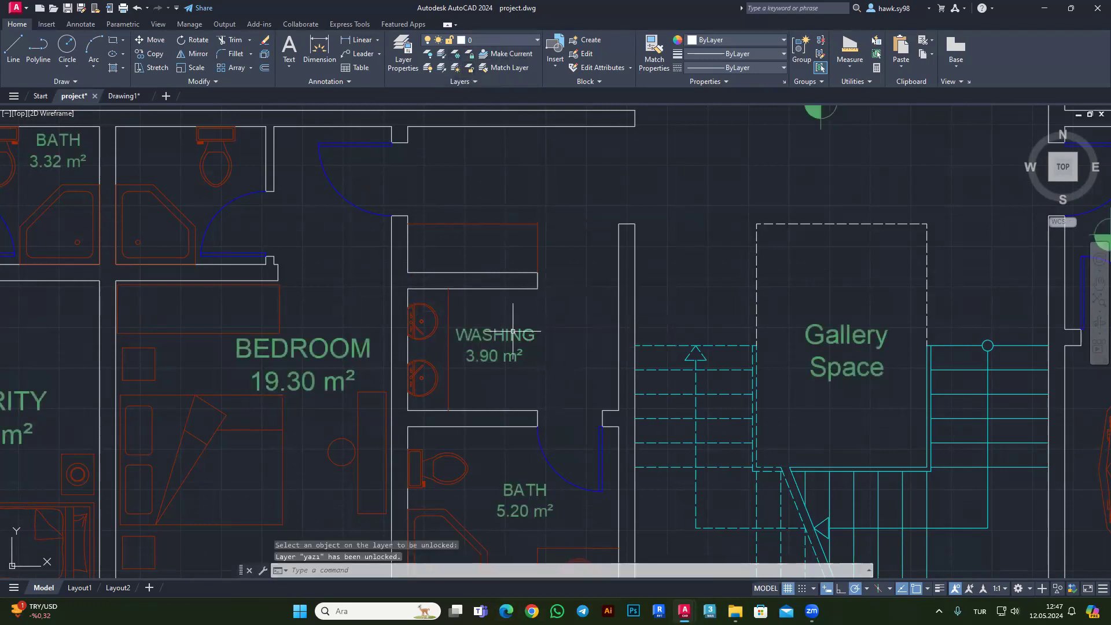
{"action": "key", "text": "Escape"}
Freeze the yazı layer via the WASHING label, then undo so the room labels return.
{"action": "left_click", "coordinate": [455, 53]}
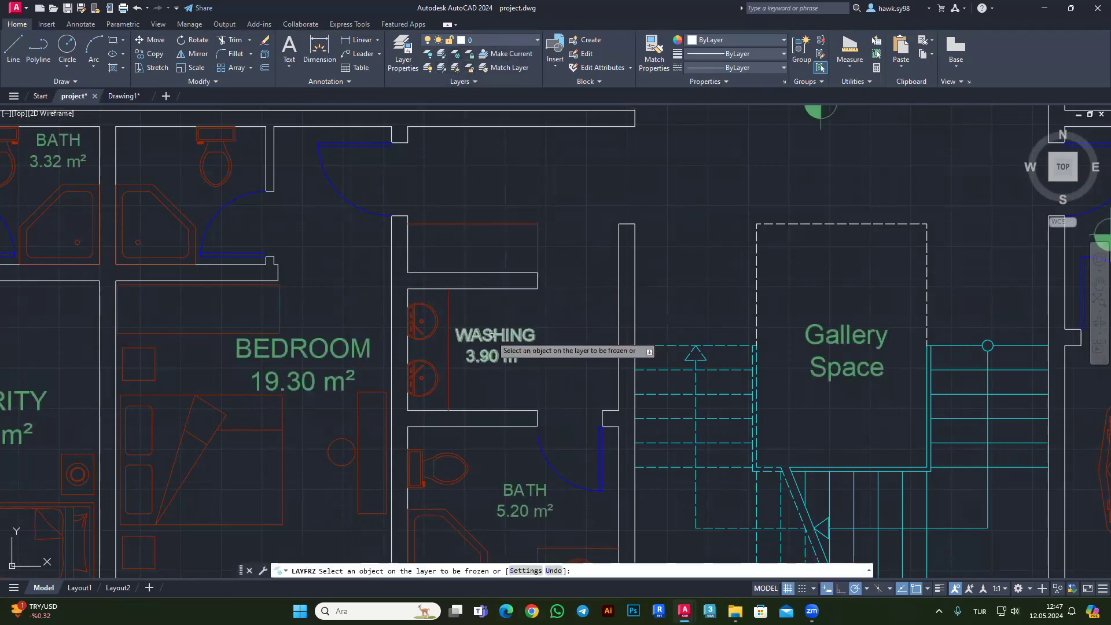
{"action": "left_click", "coordinate": [492, 337]}
{"action": "scroll", "coordinate": [435, 259], "scroll_direction": "down", "scroll_amount": 4}
{"action": "key", "text": "Escape"}
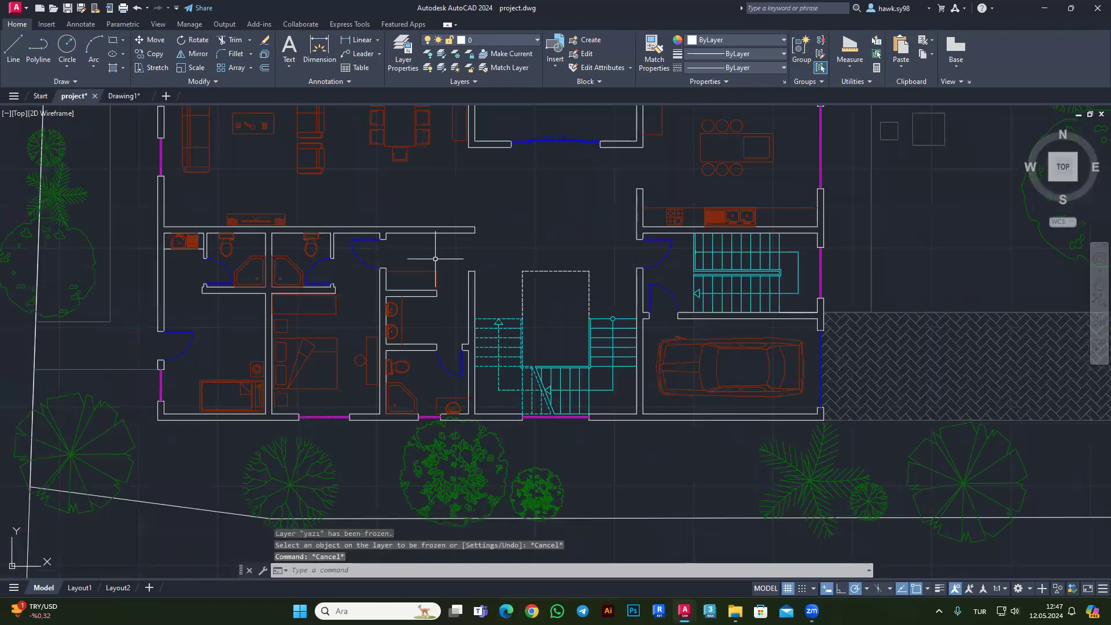
{"action": "key", "text": "ctrl+z"}
{"action": "scroll", "coordinate": [435, 259], "scroll_direction": "up", "scroll_amount": 5}
{"action": "scroll", "coordinate": [502, 335], "scroll_direction": "up", "scroll_amount": 2}
{"action": "left_click", "coordinate": [501, 325]}
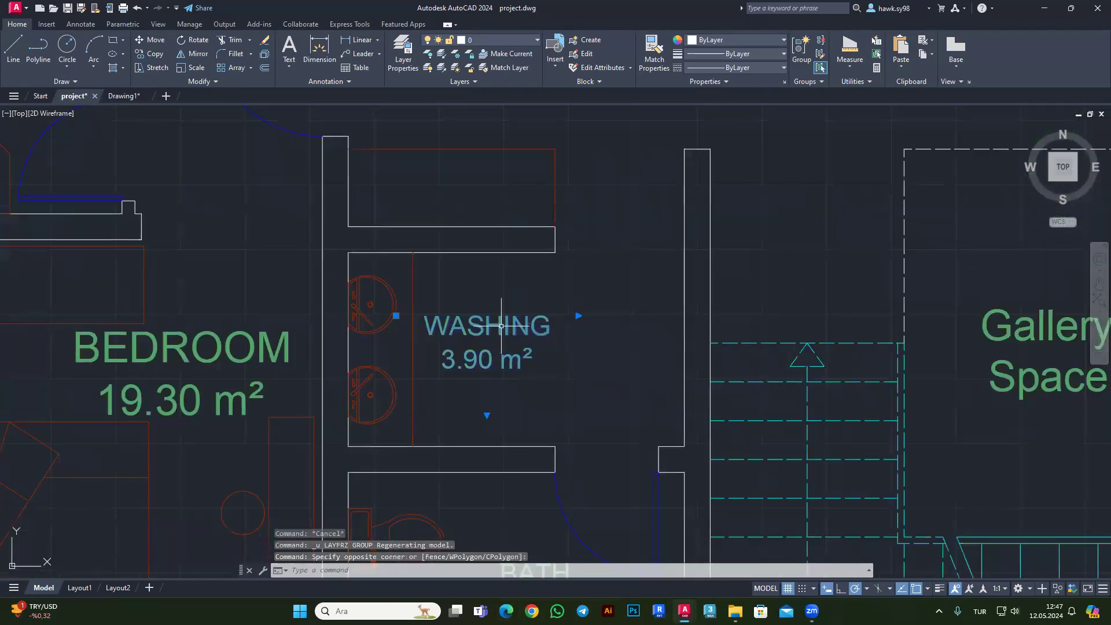
{"action": "key", "text": "Escape"}
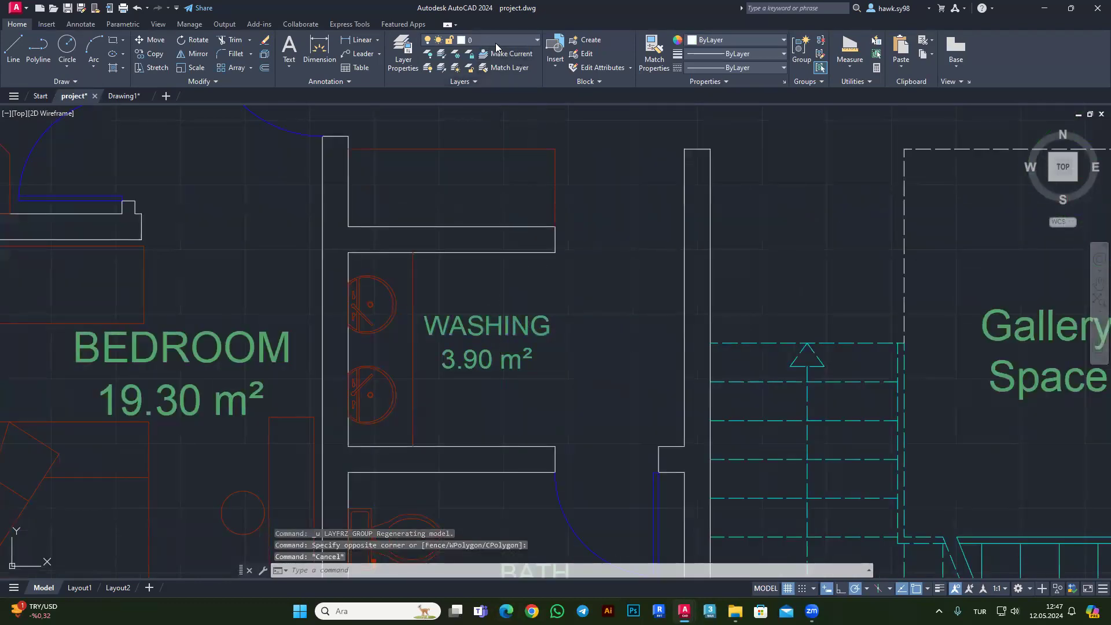
Review the layer list, then minimize AutoCAD to reach the file browser.
{"action": "left_click", "coordinate": [496, 43]}
{"action": "scroll", "coordinate": [550, 228], "scroll_direction": "down", "scroll_amount": 2}
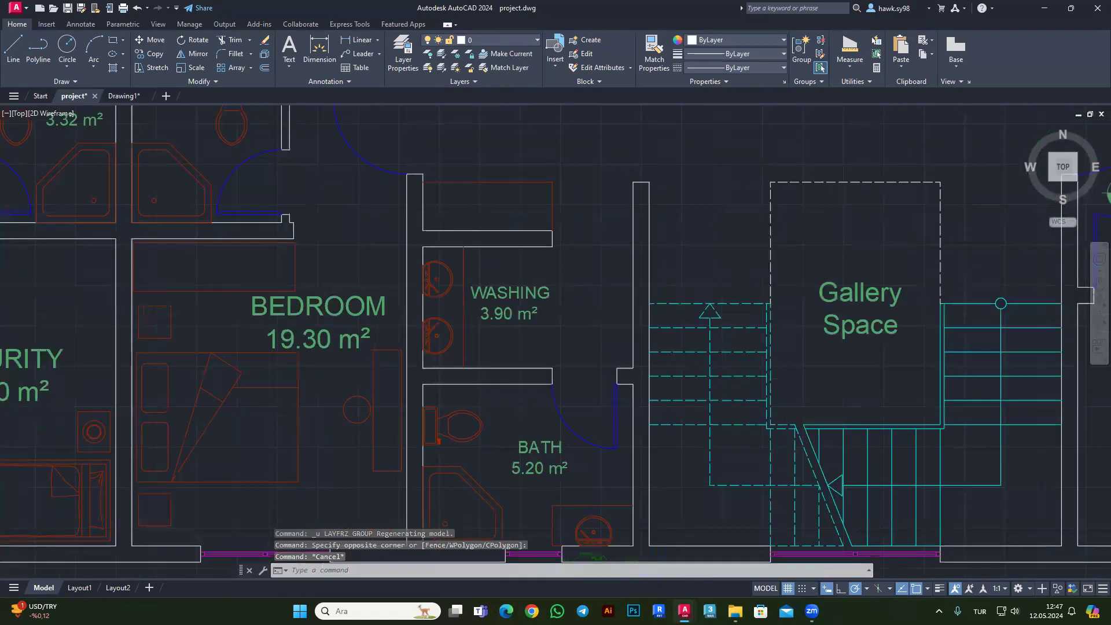
{"action": "scroll", "coordinate": [550, 228], "scroll_direction": "down", "scroll_amount": 2}
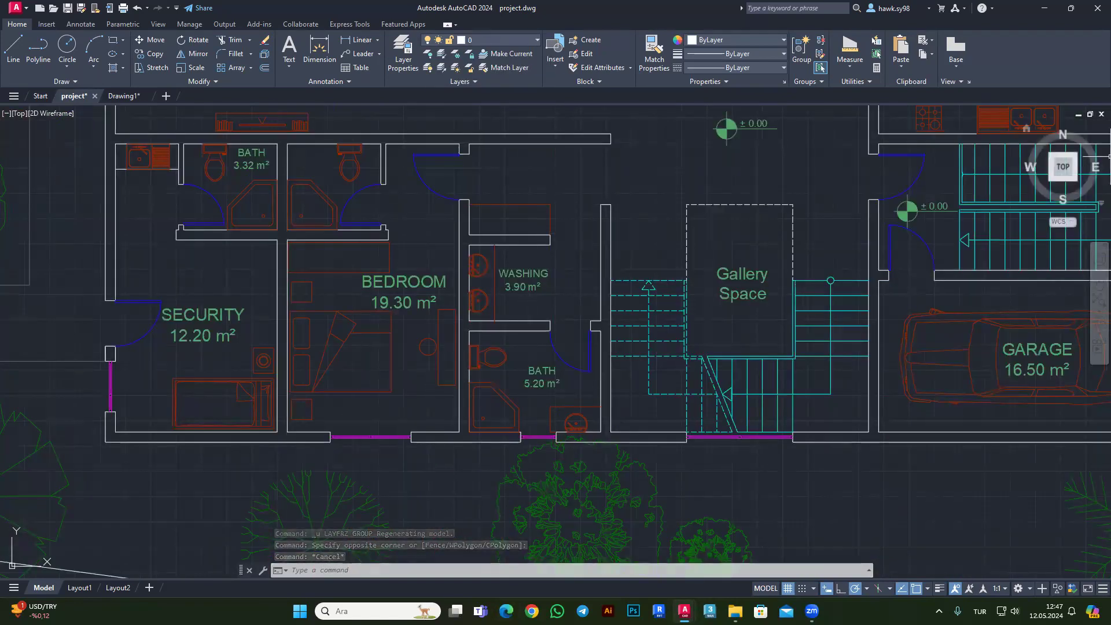
{"action": "left_click", "coordinate": [1044, 8]}
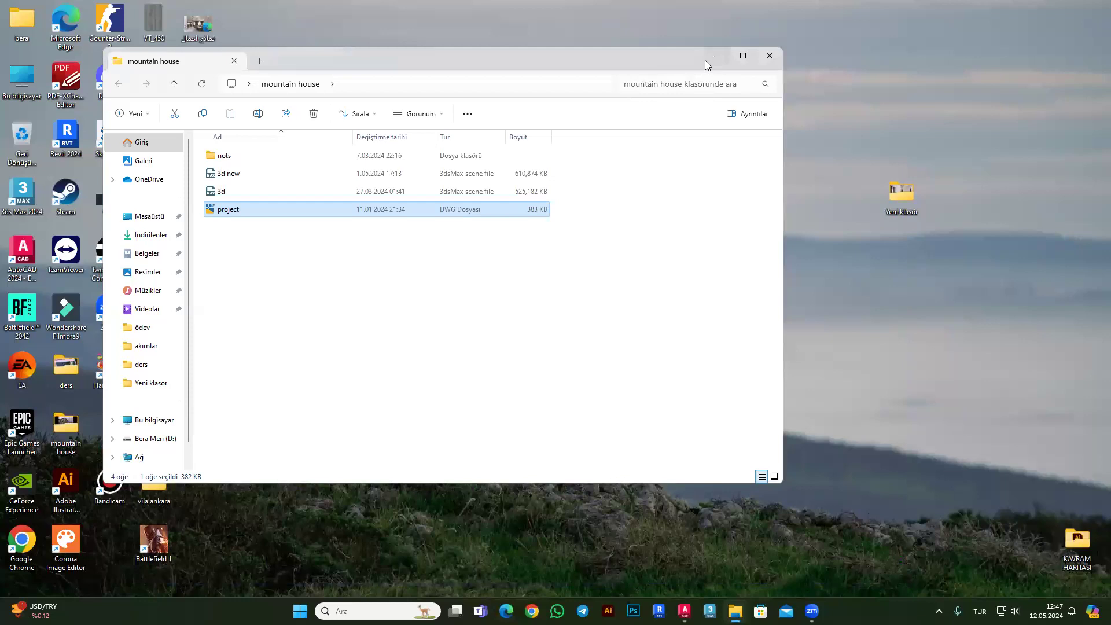
{"action": "left_click", "coordinate": [706, 58]}
{"action": "left_click", "coordinate": [684, 611]}
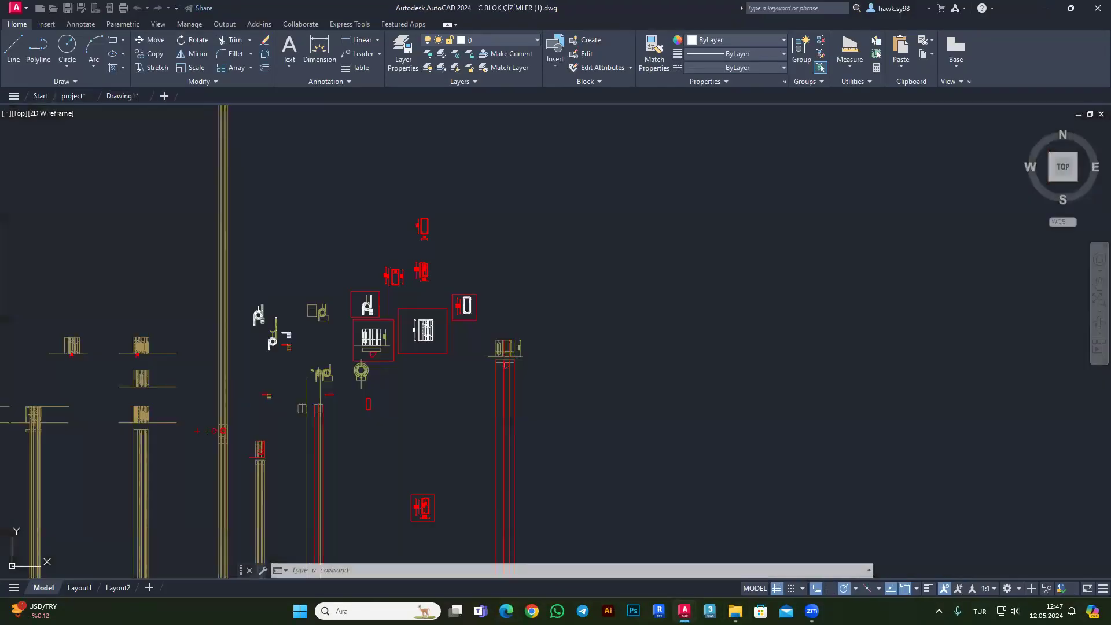
Open C BLOK ÇİZİMLER (1).dwg and review its layer list and symbols.
{"action": "left_click", "coordinate": [509, 317]}
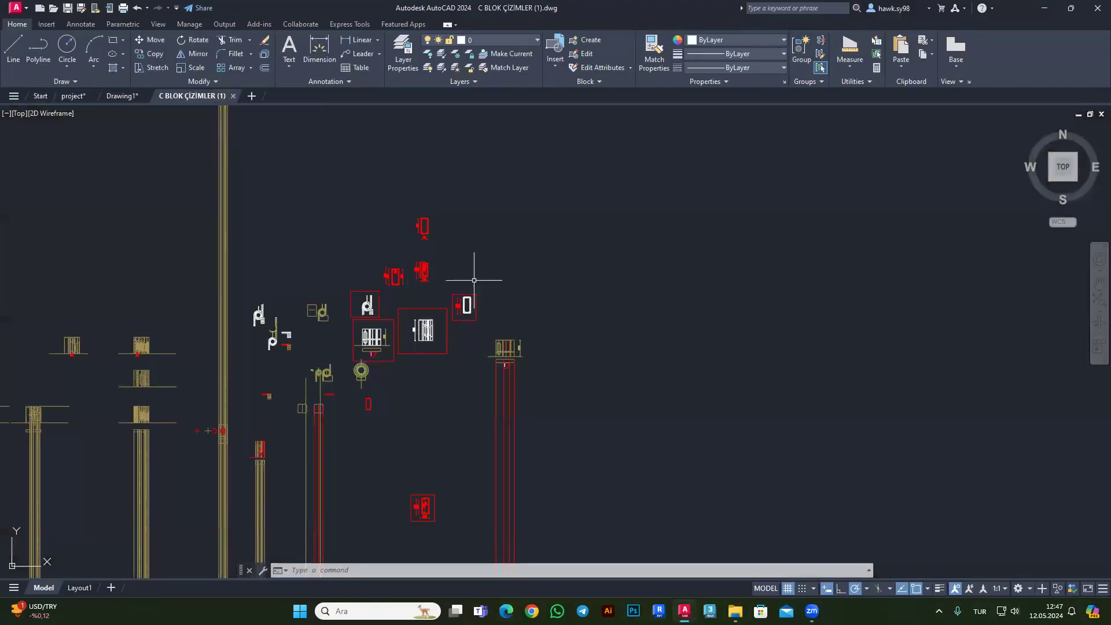
{"action": "left_click", "coordinate": [508, 44]}
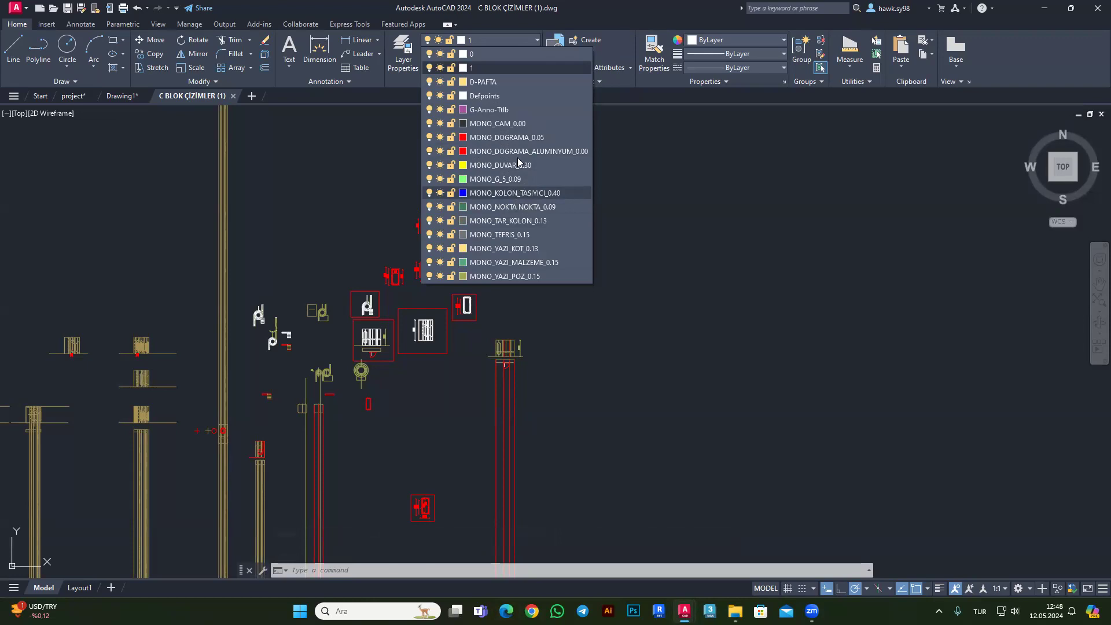
{"action": "scroll", "coordinate": [368, 308], "scroll_direction": "up", "scroll_amount": 5}
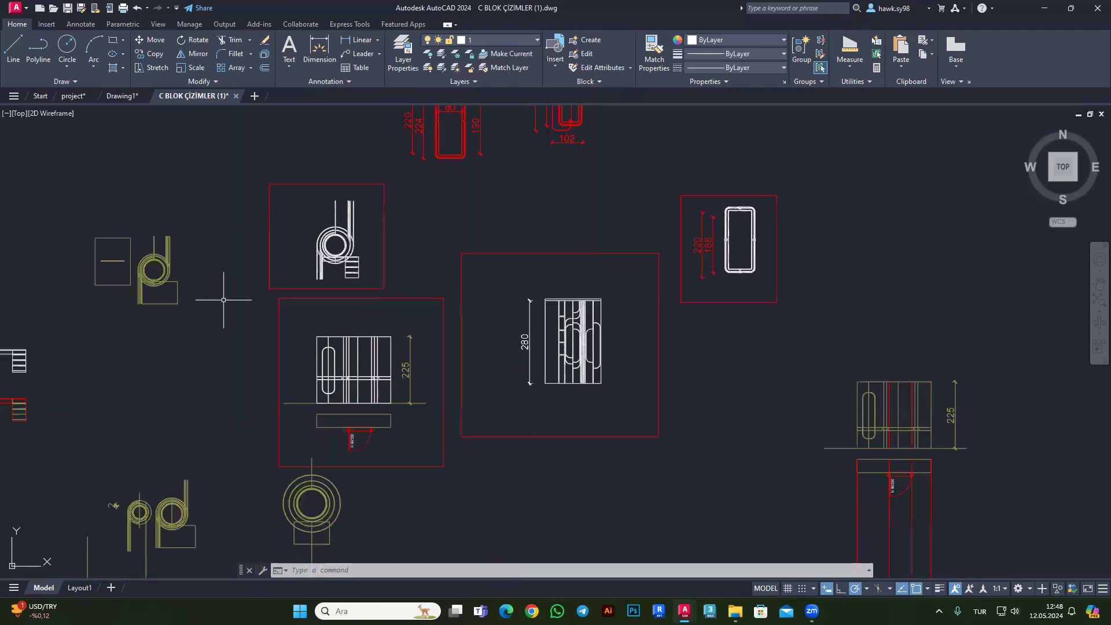
{"action": "key", "text": "Escape"}
{"action": "key", "text": "Escape"}
{"action": "scroll", "coordinate": [191, 281], "scroll_direction": "up", "scroll_amount": 4}
{"action": "left_click", "coordinate": [152, 272]}
{"action": "key", "text": "Escape"}
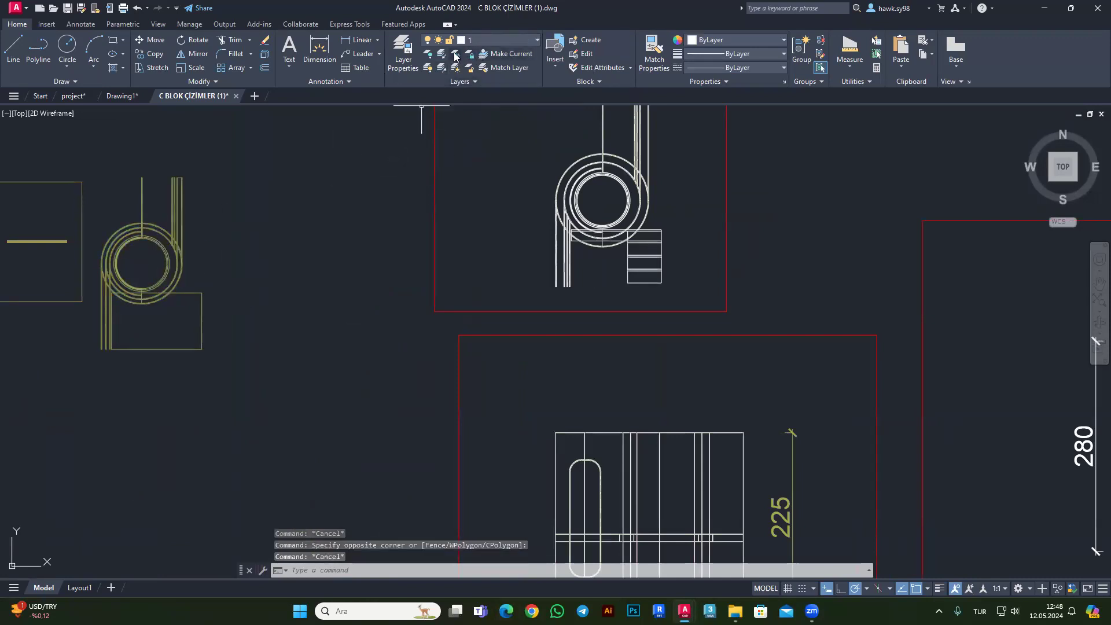
Freeze MONO_YAZI_POZ_0.15 by picking the yellow symbol, then return to Drawing1.
{"action": "left_click", "coordinate": [456, 54]}
{"action": "left_click", "coordinate": [187, 251]}
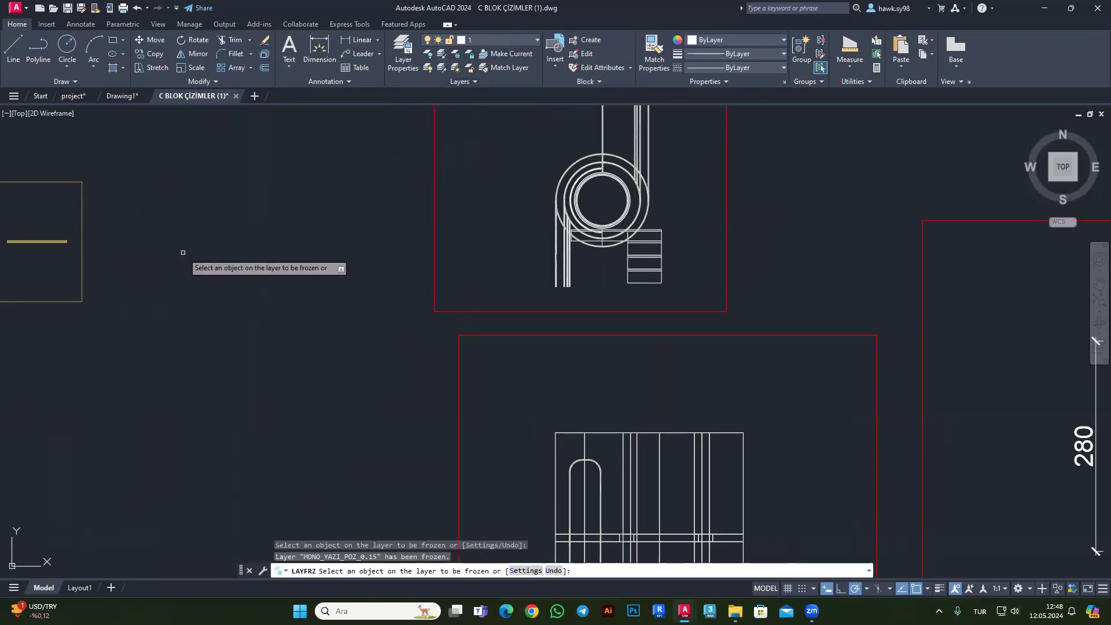
{"action": "scroll", "coordinate": [295, 298], "scroll_direction": "down", "scroll_amount": 4}
{"action": "key", "text": "Escape"}
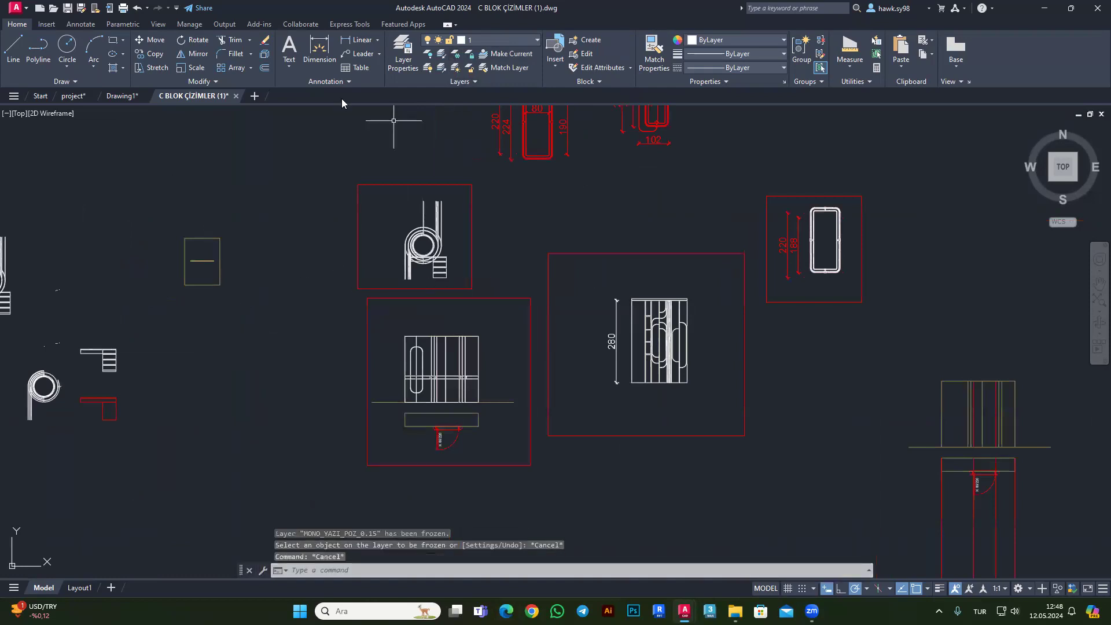
{"action": "left_click", "coordinate": [129, 96]}
Close the C BLOK ÇİZİMLER (1) drawing, then make layer 0 current in Drawing1.
{"action": "left_click", "coordinate": [242, 96]}
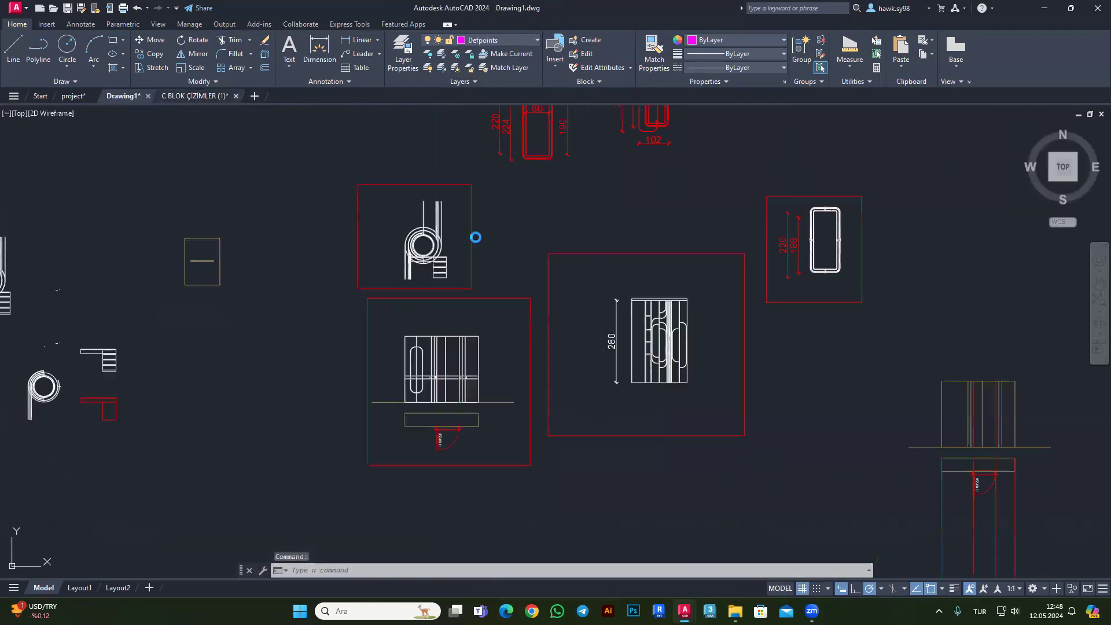
{"action": "left_click", "coordinate": [582, 331]}
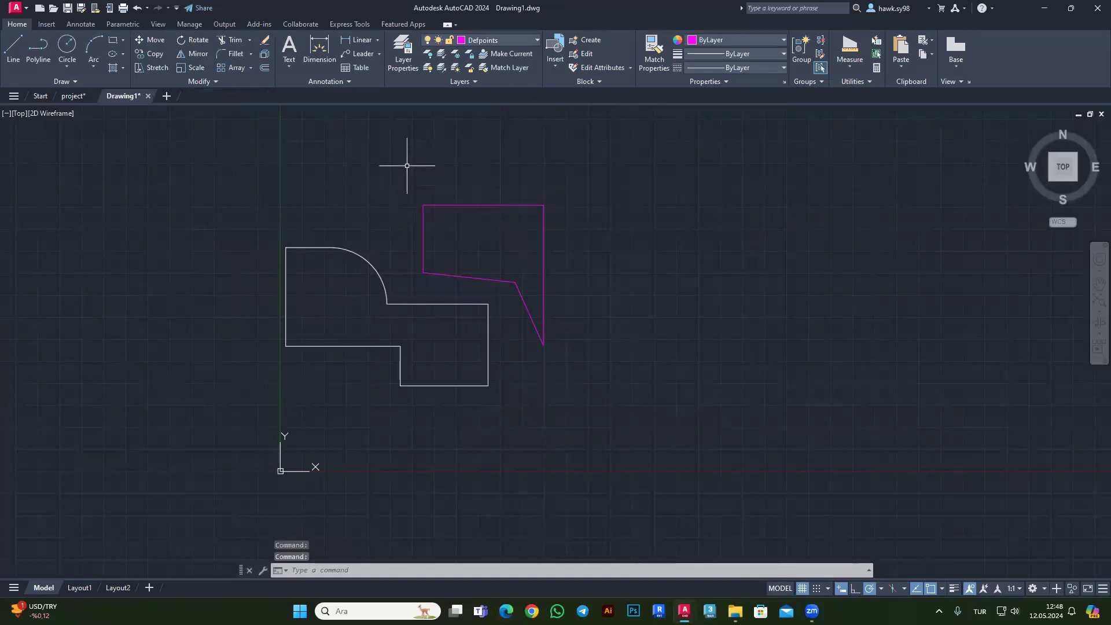
{"action": "left_click", "coordinate": [509, 41]}
{"action": "left_click", "coordinate": [494, 54]}
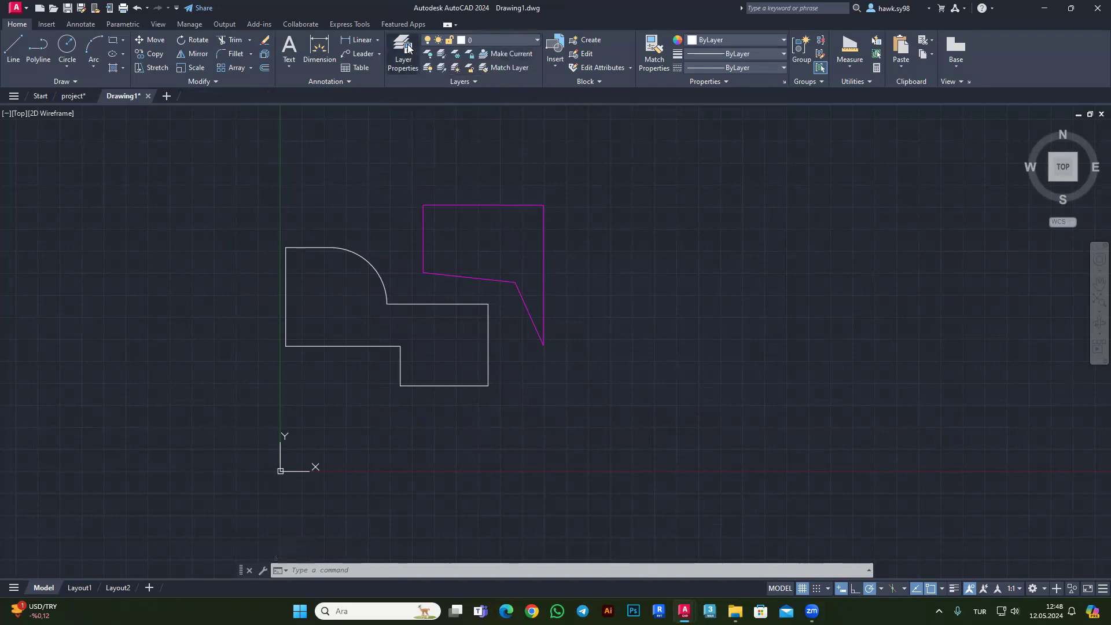
Open the Layer Properties Manager and enlarge its layer list.
{"action": "left_click", "coordinate": [403, 52]}
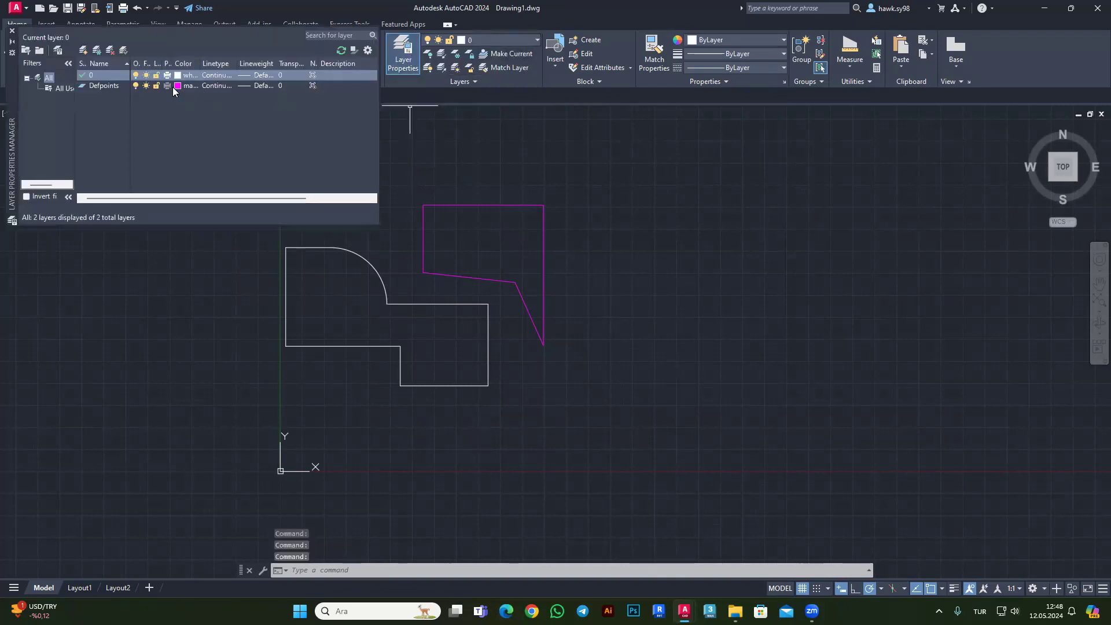
{"action": "left_click", "coordinate": [10, 29]}
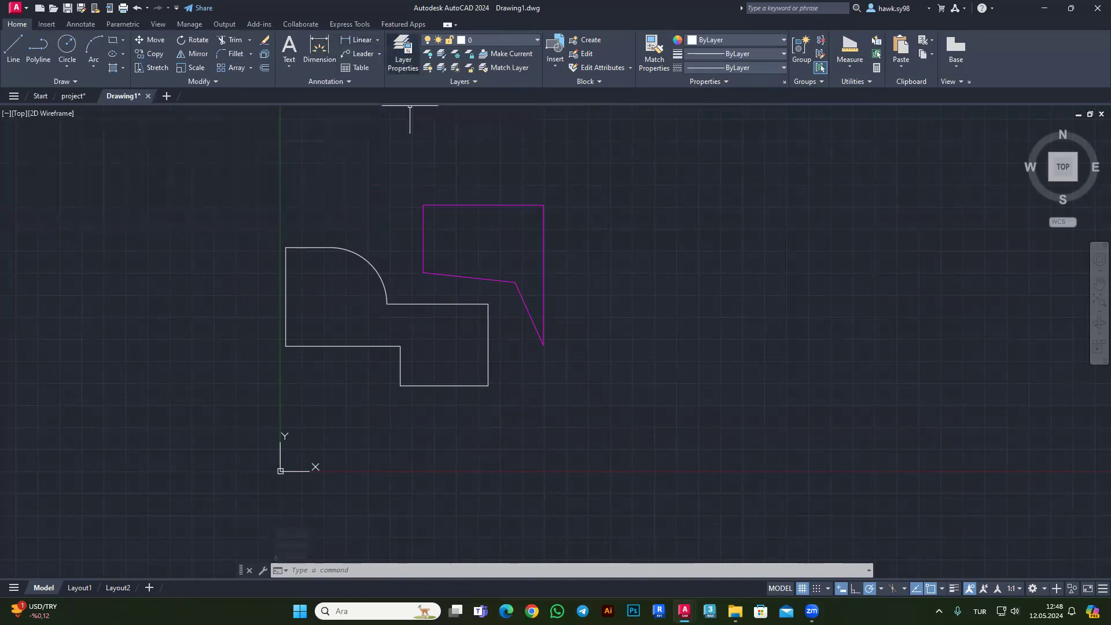
{"action": "left_click", "coordinate": [400, 52]}
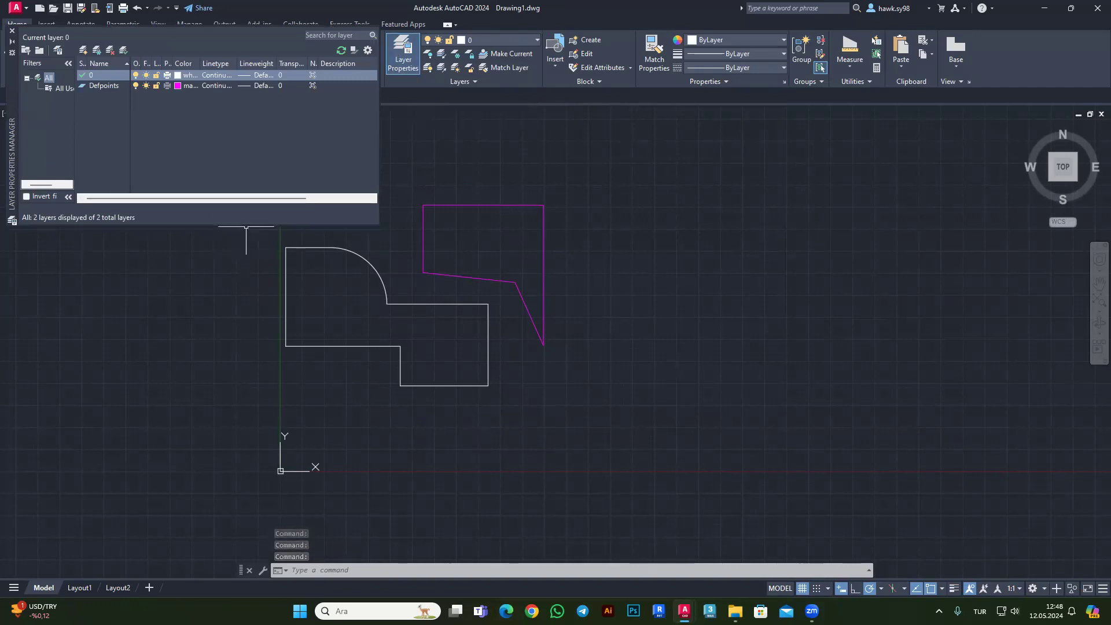
{"action": "left_click_drag", "start_coordinate": [246, 225], "coordinate": [247, 347]}
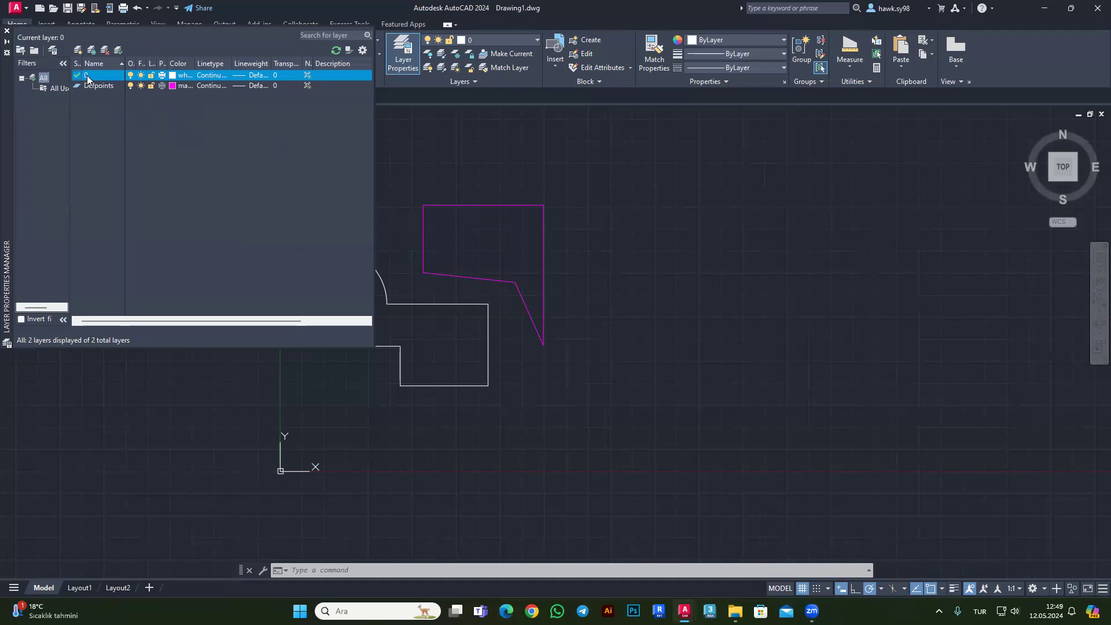
Add a new layer, Layer1, from the layer list's right-click menu.
{"action": "right_click", "coordinate": [191, 120]}
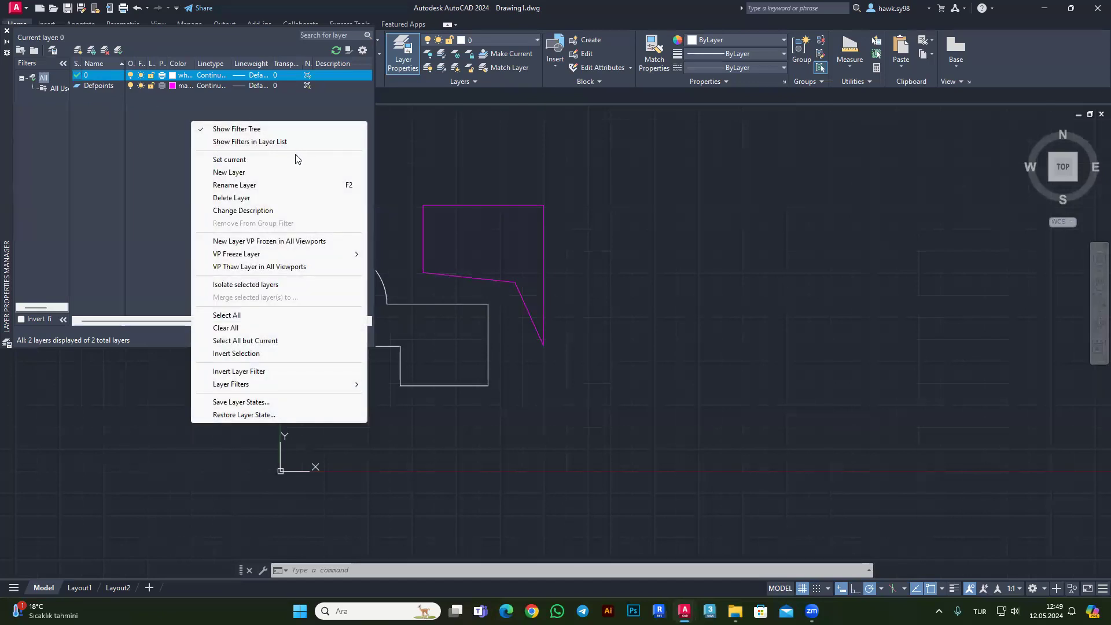
{"action": "right_click", "coordinate": [163, 113]}
{"action": "left_click", "coordinate": [131, 123]}
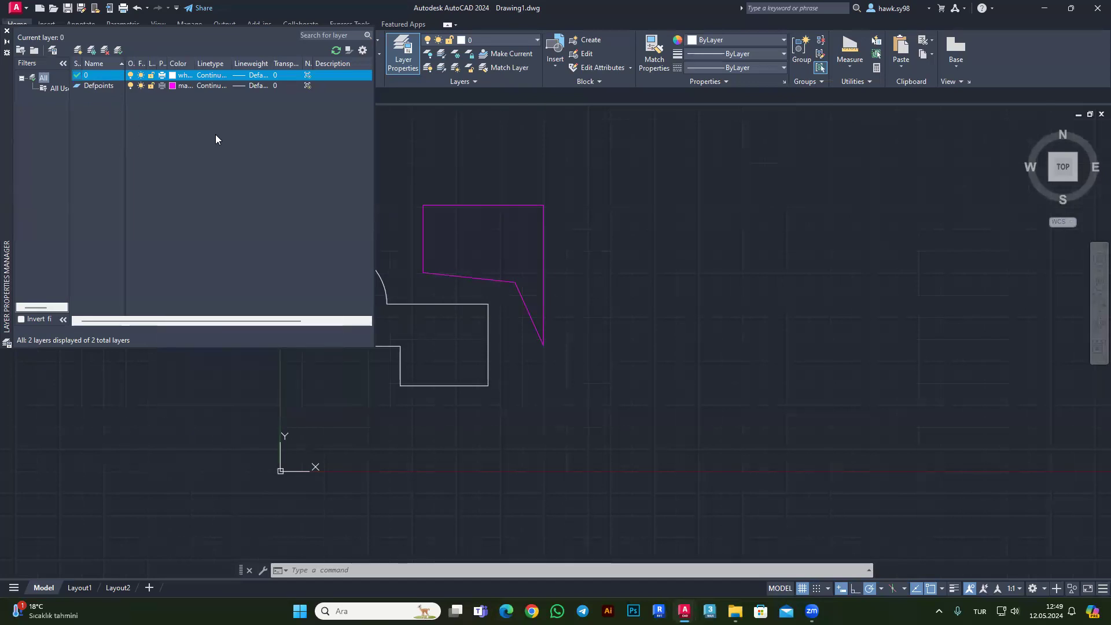
{"action": "right_click", "coordinate": [221, 136]}
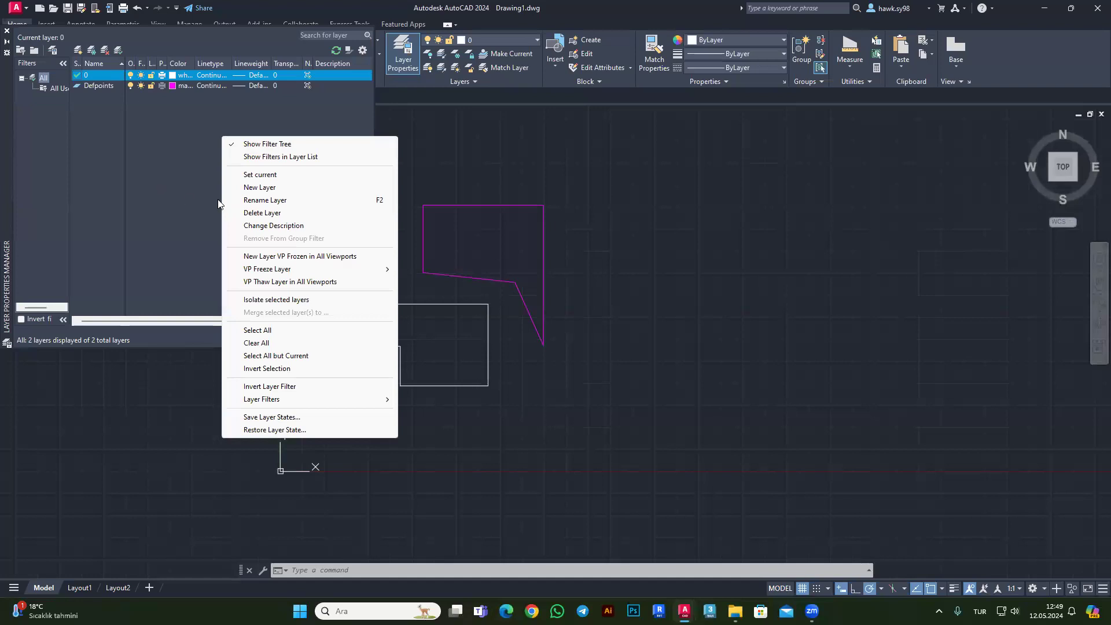
{"action": "left_click", "coordinate": [279, 189]}
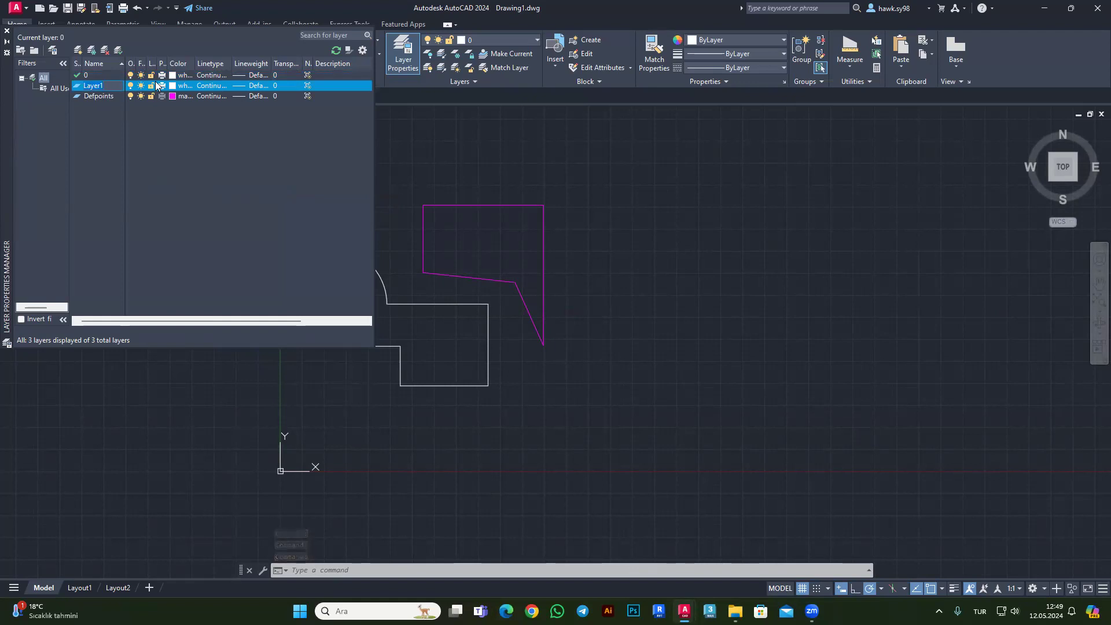
Rename Layer1 to windows and give it the colour yellow.
{"action": "type", "text": "windows"}
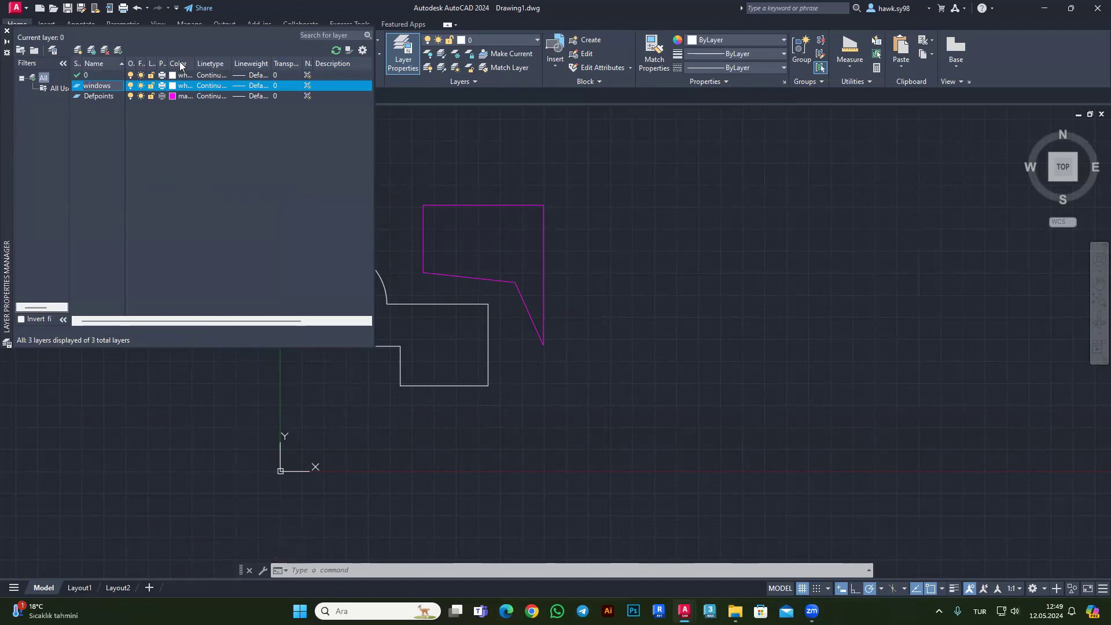
{"action": "key", "text": "Return"}
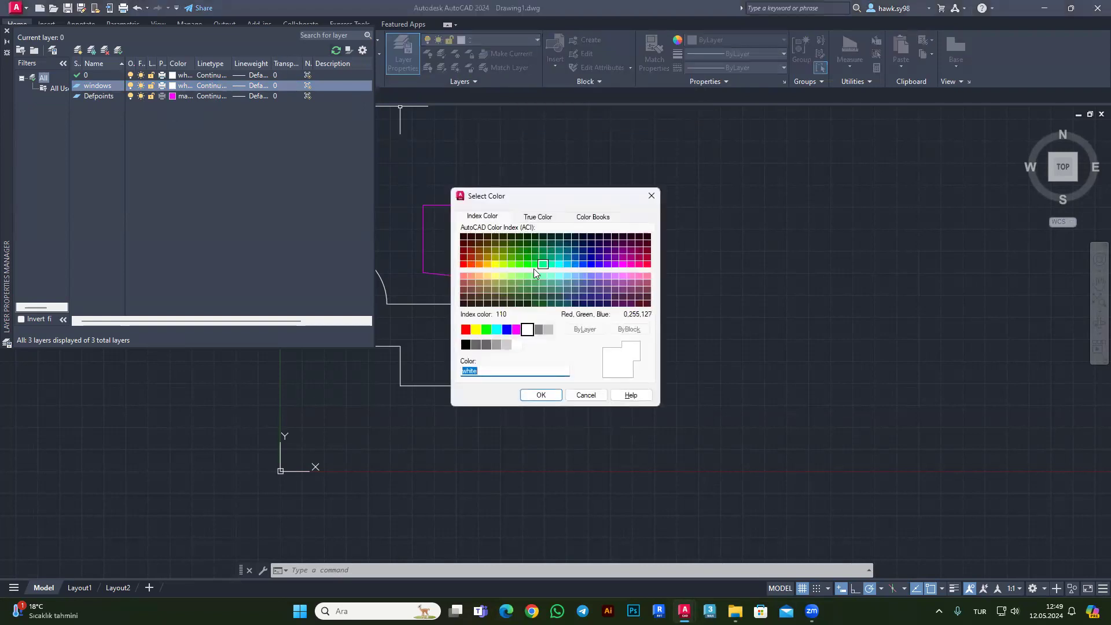
{"action": "left_click", "coordinate": [475, 329]}
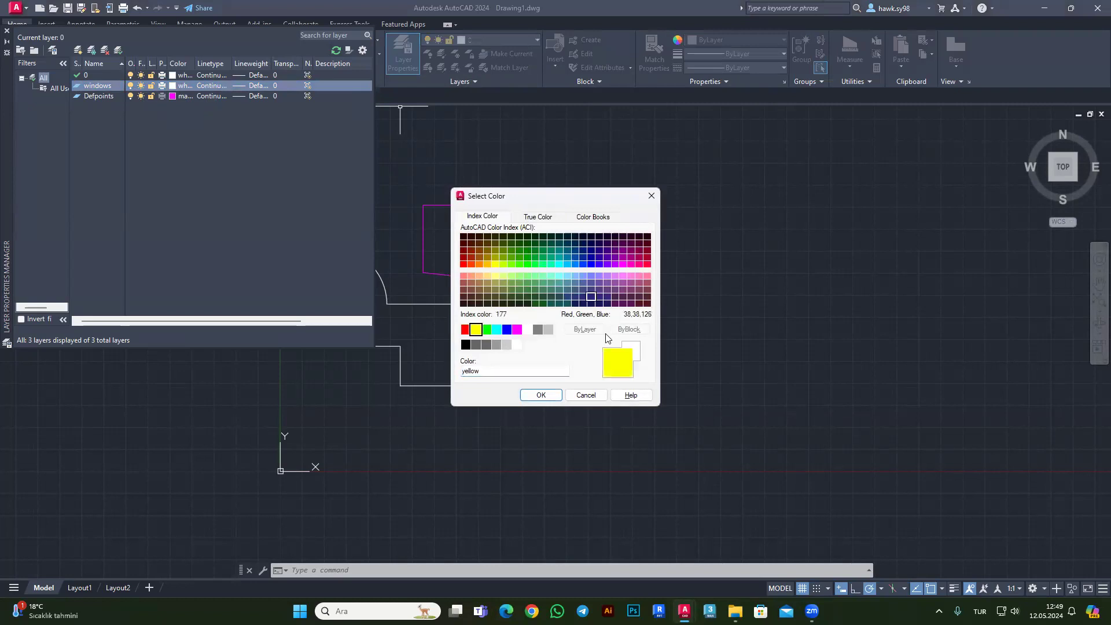
{"action": "left_click", "coordinate": [544, 396]}
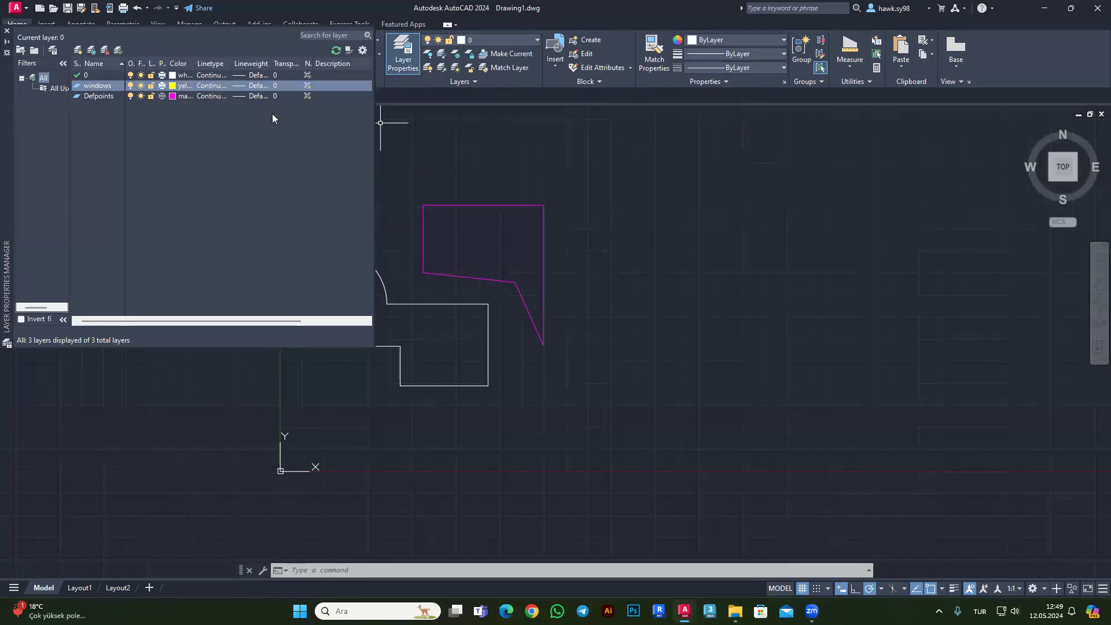
Close the layer manager and turn the selected white outline red.
{"action": "left_click", "coordinate": [7, 32]}
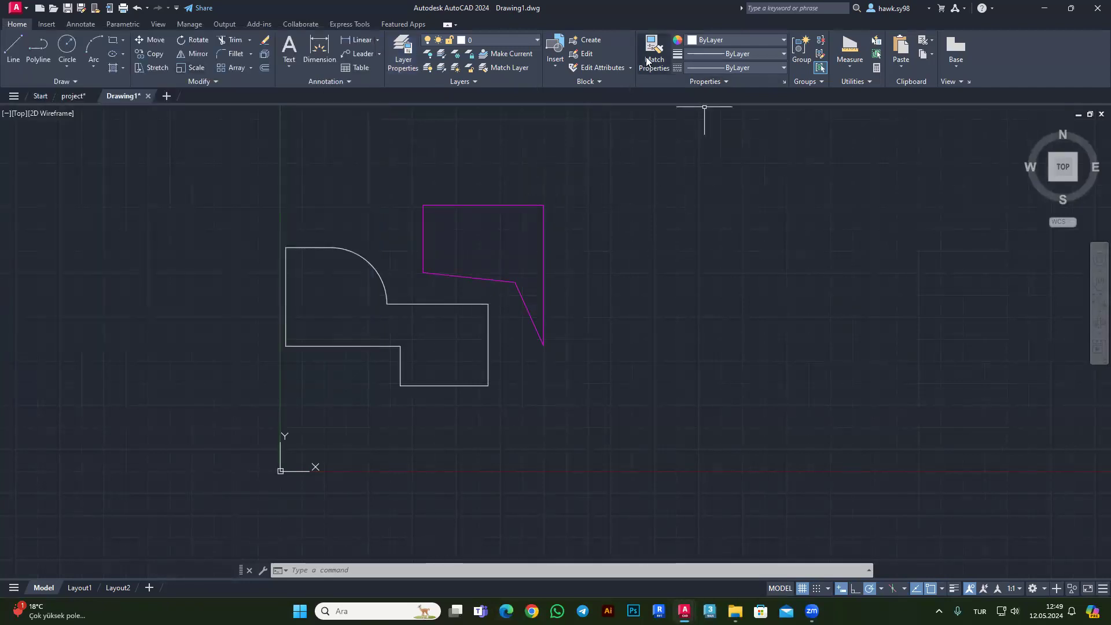
{"action": "left_click", "coordinate": [723, 41]}
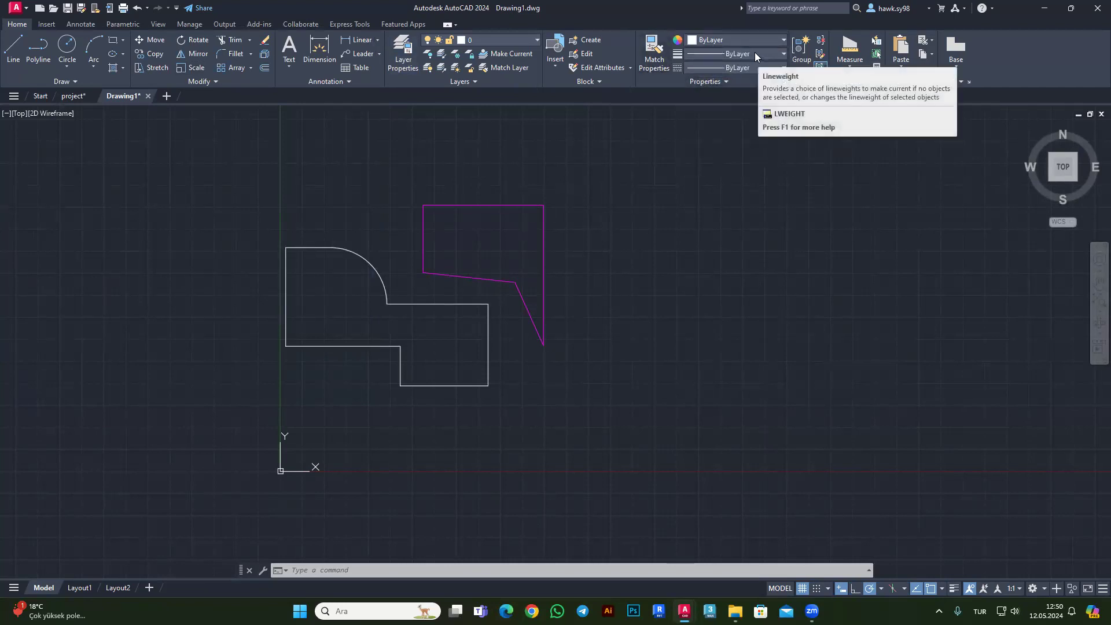
{"action": "left_click", "coordinate": [740, 36]}
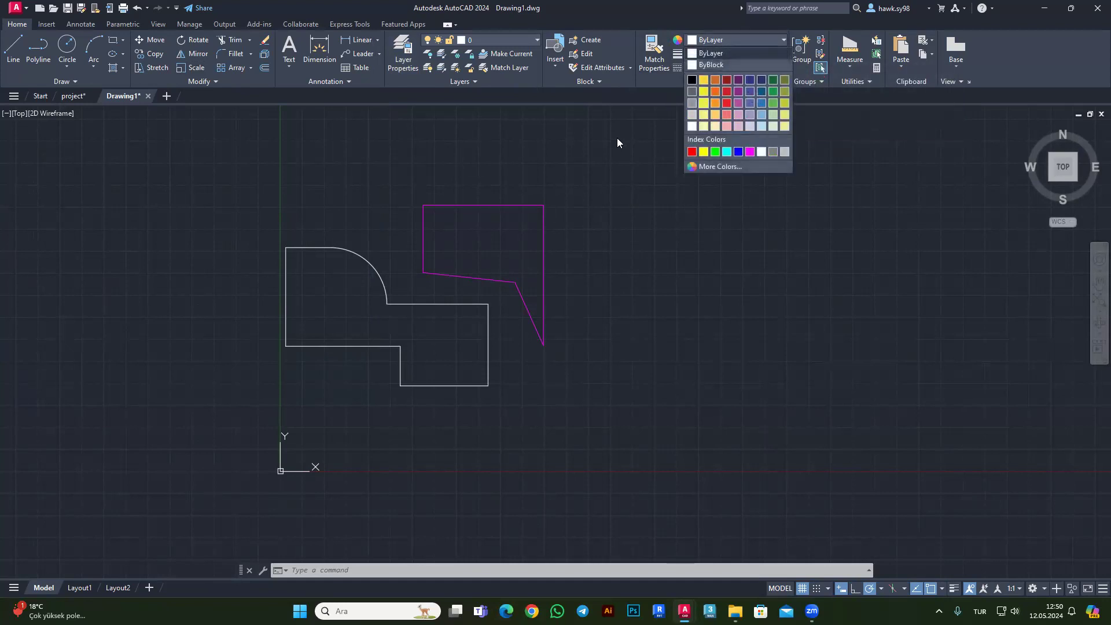
{"action": "left_click", "coordinate": [601, 366]}
{"action": "left_click", "coordinate": [441, 426]}
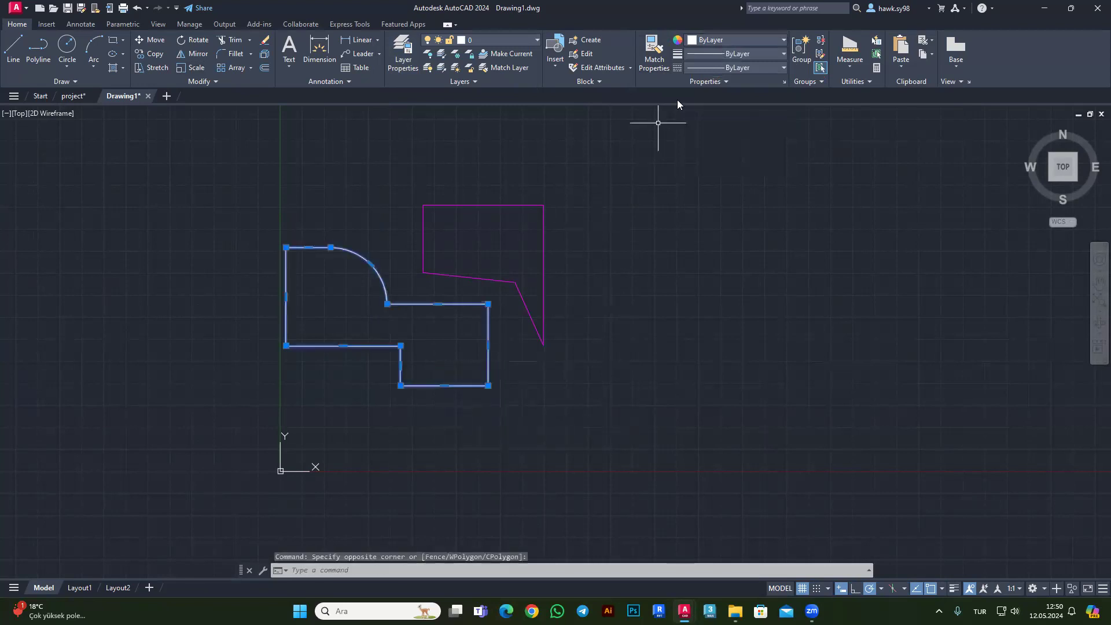
{"action": "left_click", "coordinate": [746, 40]}
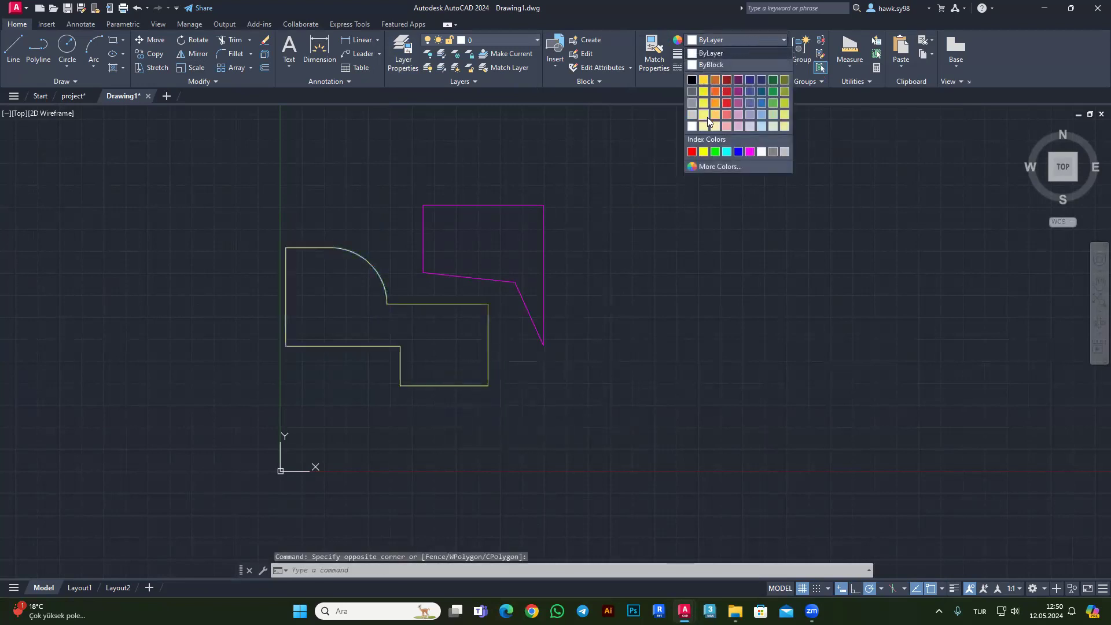
{"action": "left_click", "coordinate": [729, 91]}
{"action": "key", "text": "Escape"}
Set the outline's colour back to ByLayer.
{"action": "left_click", "coordinate": [488, 315]}
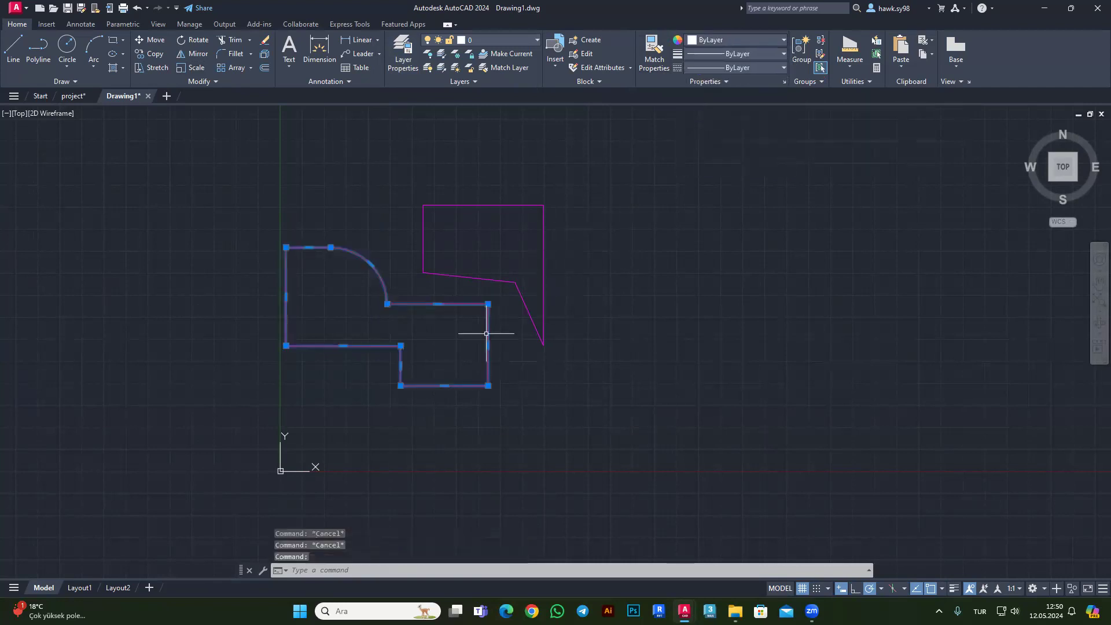
{"action": "left_click", "coordinate": [726, 43]}
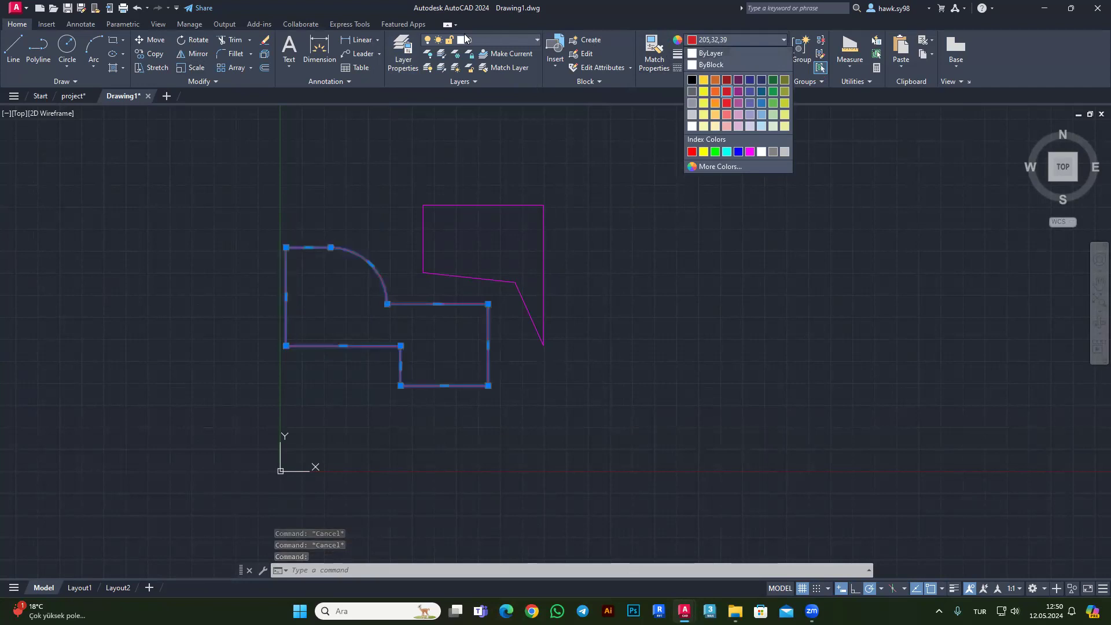
{"action": "left_click", "coordinate": [722, 54]}
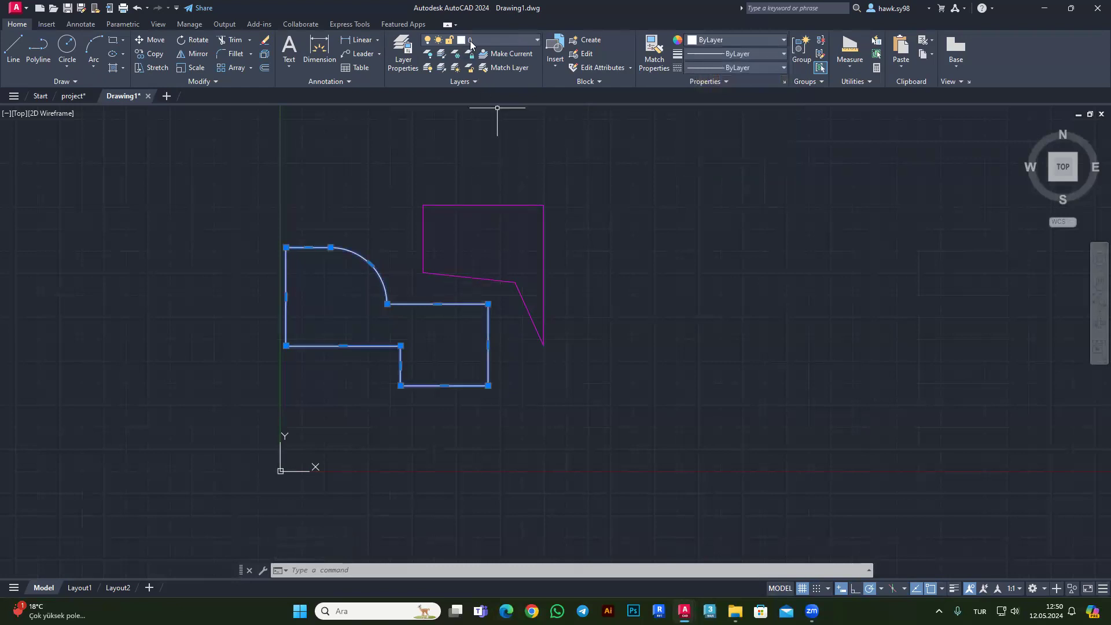
{"action": "key", "text": "Escape"}
{"action": "left_click", "coordinate": [730, 42]}
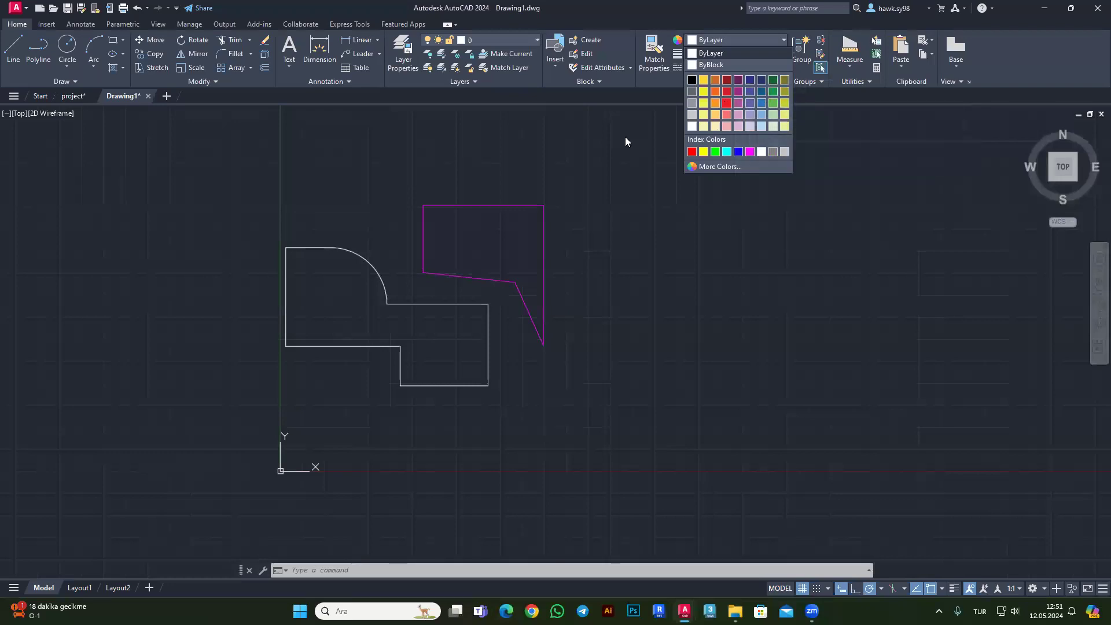
Window-select the left outline and change its colour to red.
{"action": "left_click", "coordinate": [446, 297]}
{"action": "left_click", "coordinate": [434, 422]}
{"action": "left_click", "coordinate": [737, 40]}
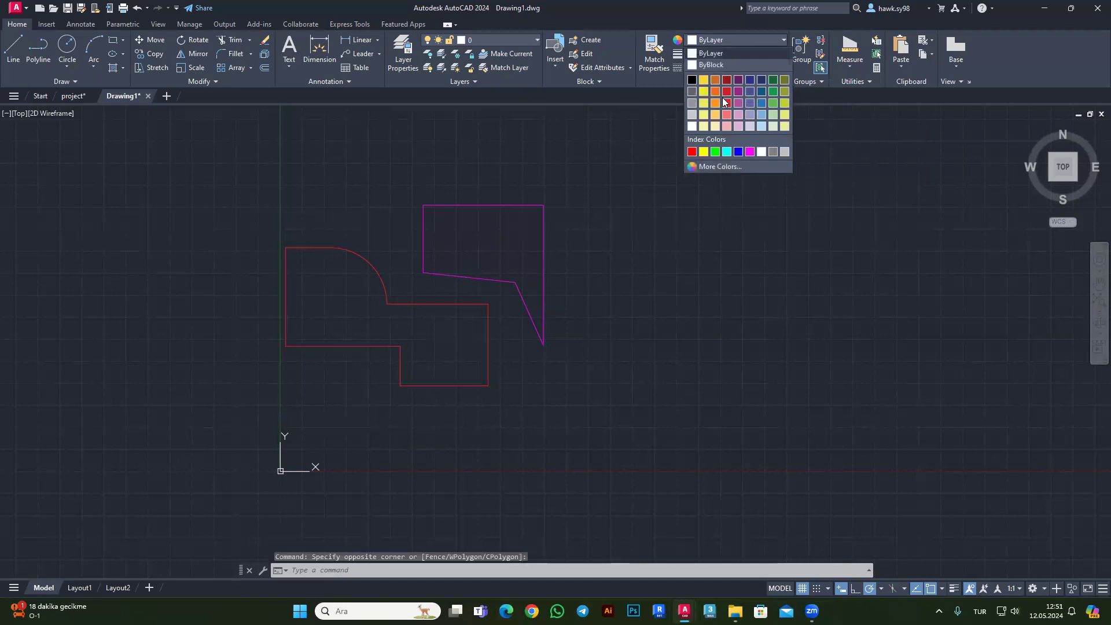
{"action": "left_click", "coordinate": [724, 93]}
{"action": "key", "text": "Escape"}
{"action": "key", "text": "Escape"}
Reselect the left outline and set its colour back to ByLayer.
{"action": "left_click", "coordinate": [506, 316]}
{"action": "left_click", "coordinate": [457, 353]}
{"action": "left_click", "coordinate": [735, 40]}
{"action": "left_click", "coordinate": [720, 52]}
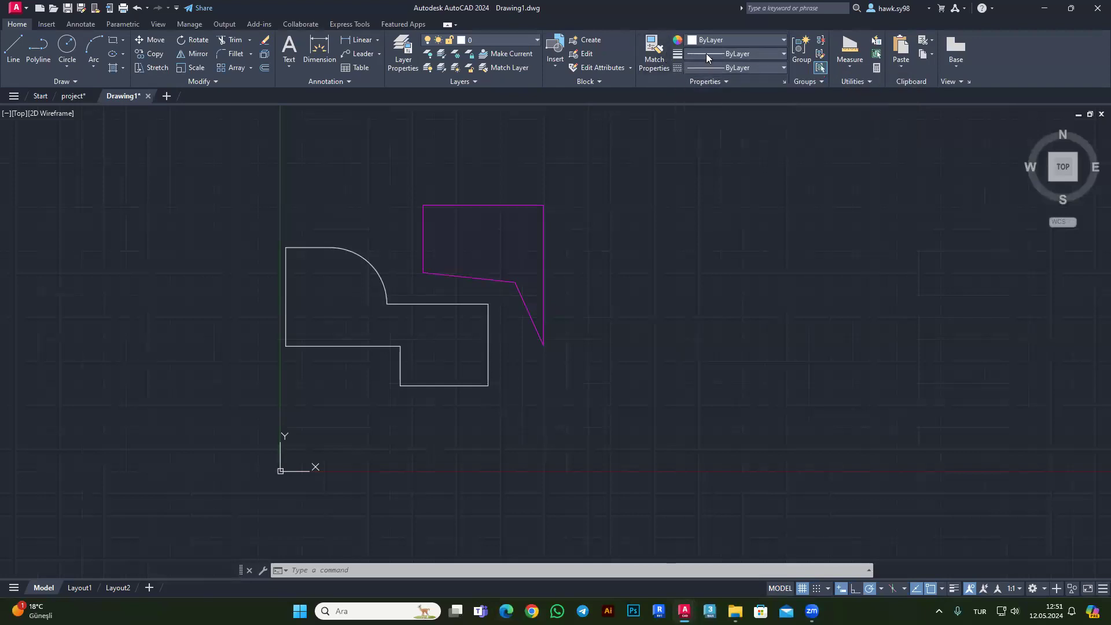
Browse the Lineweight list values for the left outline without changing its ByLayer setting.
{"action": "left_click", "coordinate": [705, 53]}
{"action": "scroll", "coordinate": [733, 180], "scroll_direction": "down", "scroll_amount": 2}
{"action": "scroll", "coordinate": [734, 188], "scroll_direction": "down", "scroll_amount": 3}
{"action": "scroll", "coordinate": [733, 188], "scroll_direction": "up", "scroll_amount": 5}
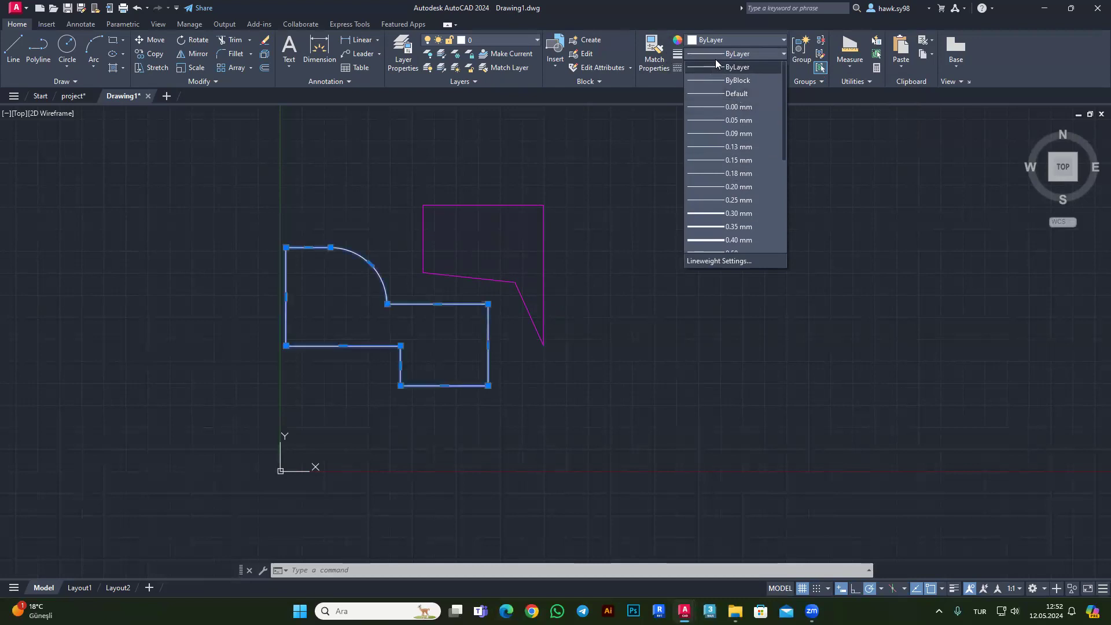
{"action": "left_click", "coordinate": [755, 60]}
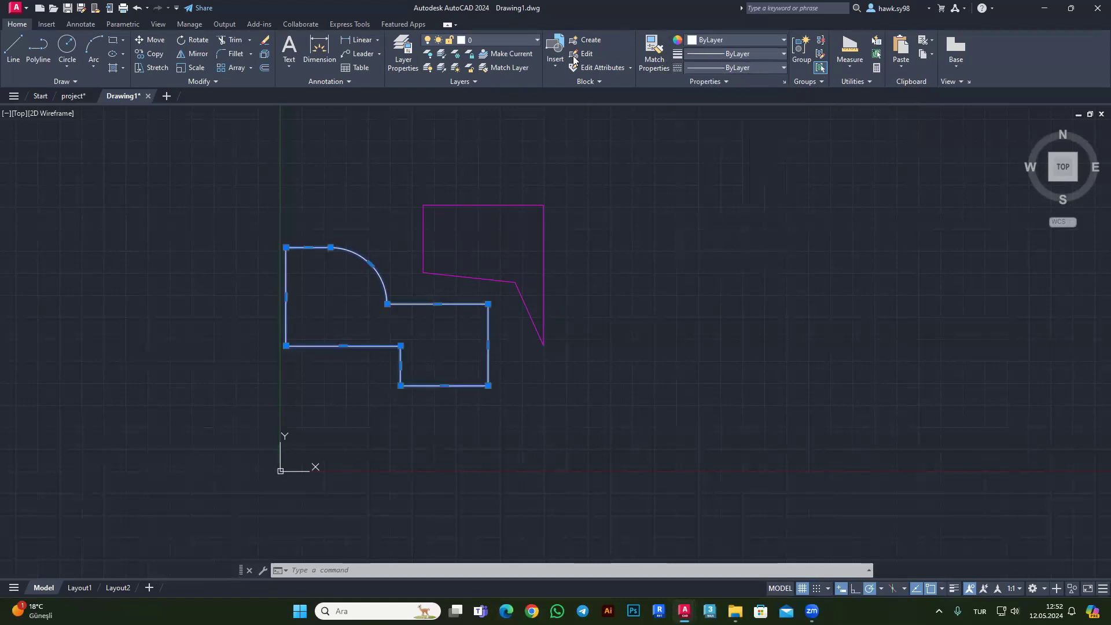
{"action": "left_click", "coordinate": [727, 53]}
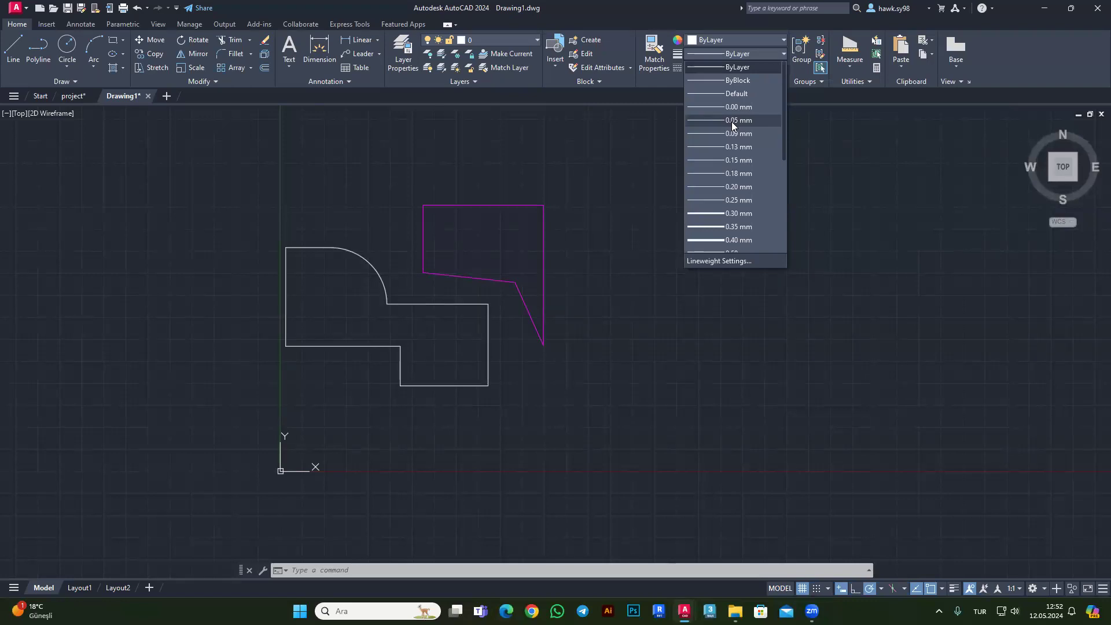
{"action": "scroll", "coordinate": [738, 209], "scroll_direction": "down", "scroll_amount": 2}
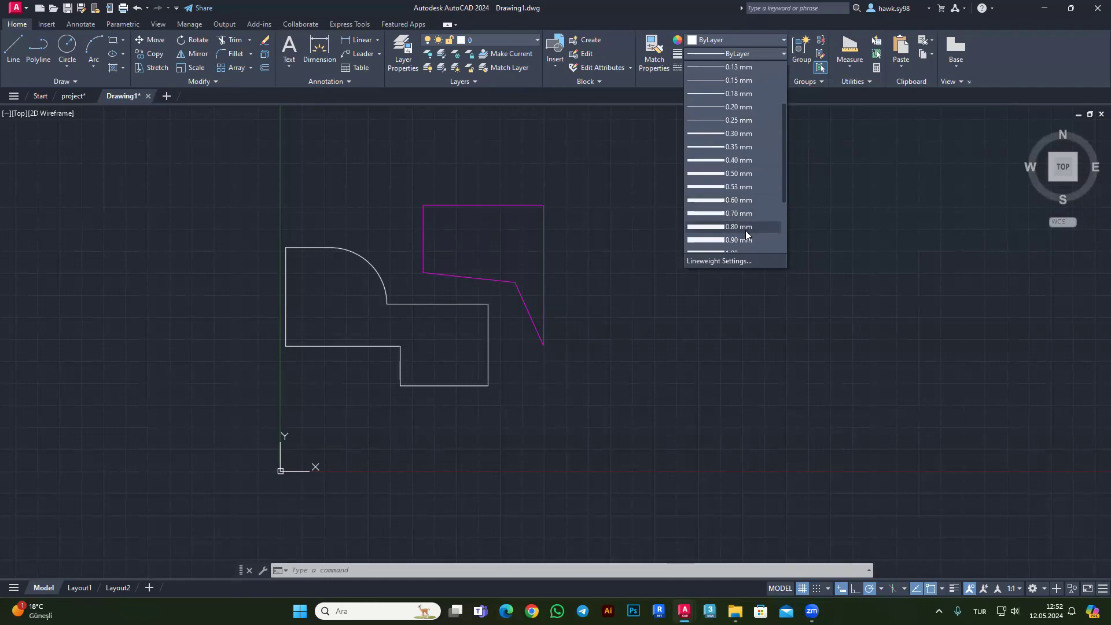
{"action": "scroll", "coordinate": [745, 230], "scroll_direction": "down", "scroll_amount": 1}
{"action": "scroll", "coordinate": [733, 217], "scroll_direction": "up", "scroll_amount": 2}
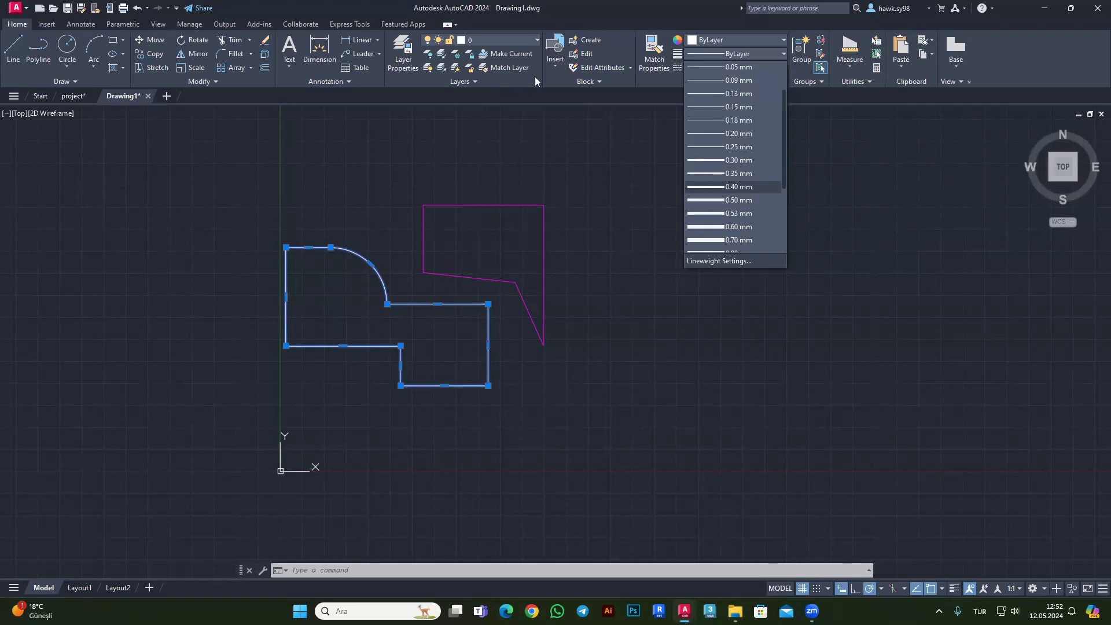
{"action": "left_click", "coordinate": [69, 99]}
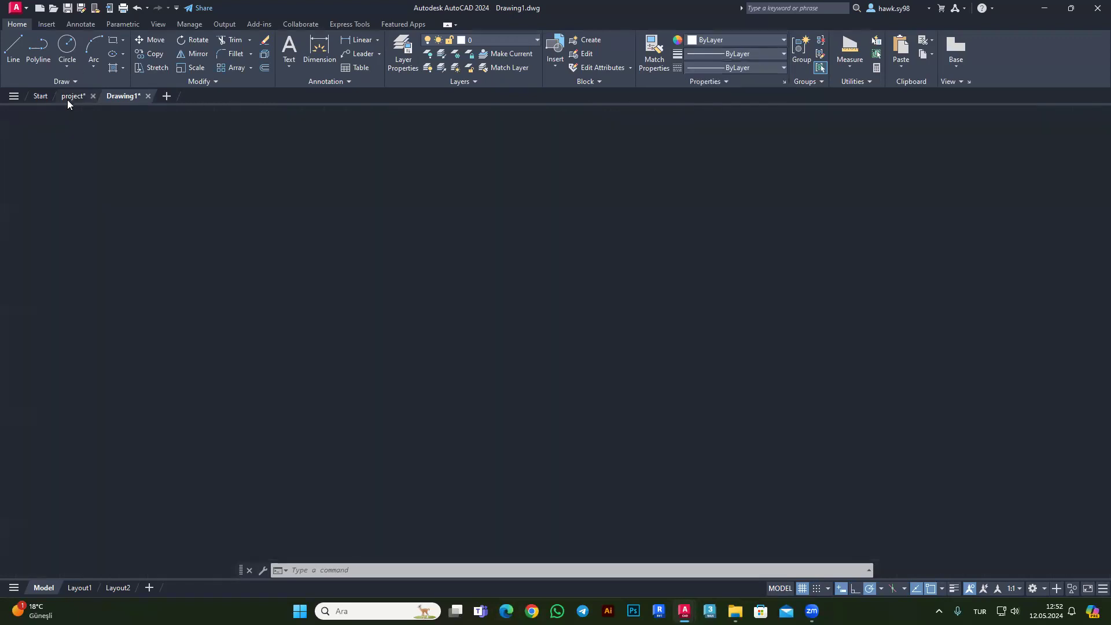
{"action": "left_click", "coordinate": [463, 217]}
{"action": "scroll", "coordinate": [477, 219], "scroll_direction": "up", "scroll_amount": 2}
{"action": "left_click", "coordinate": [457, 222]}
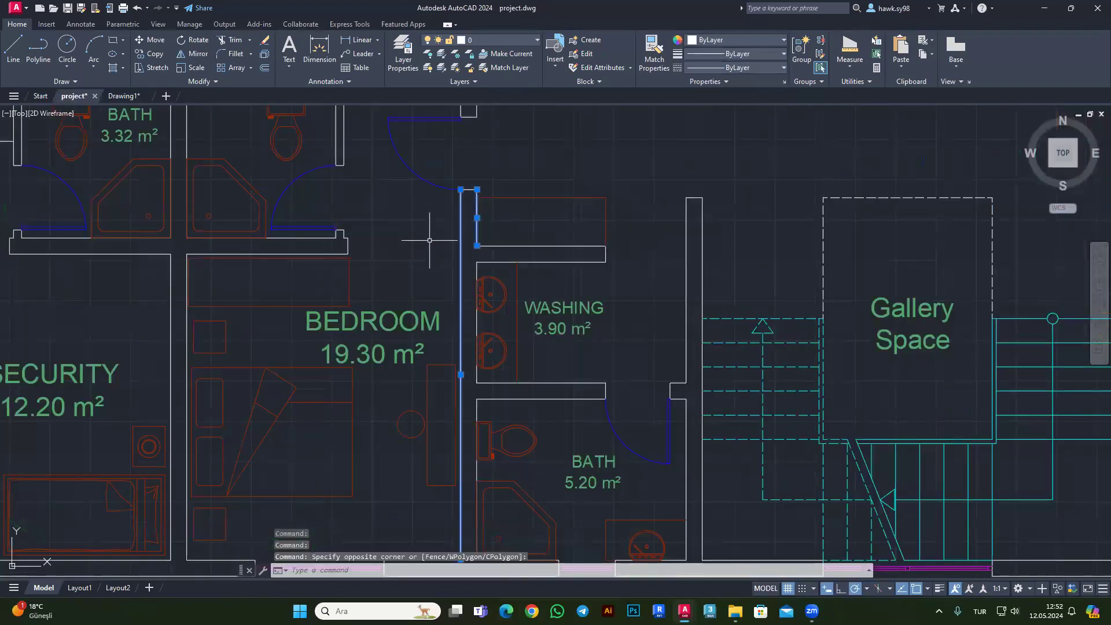
{"action": "key", "text": "Escape"}
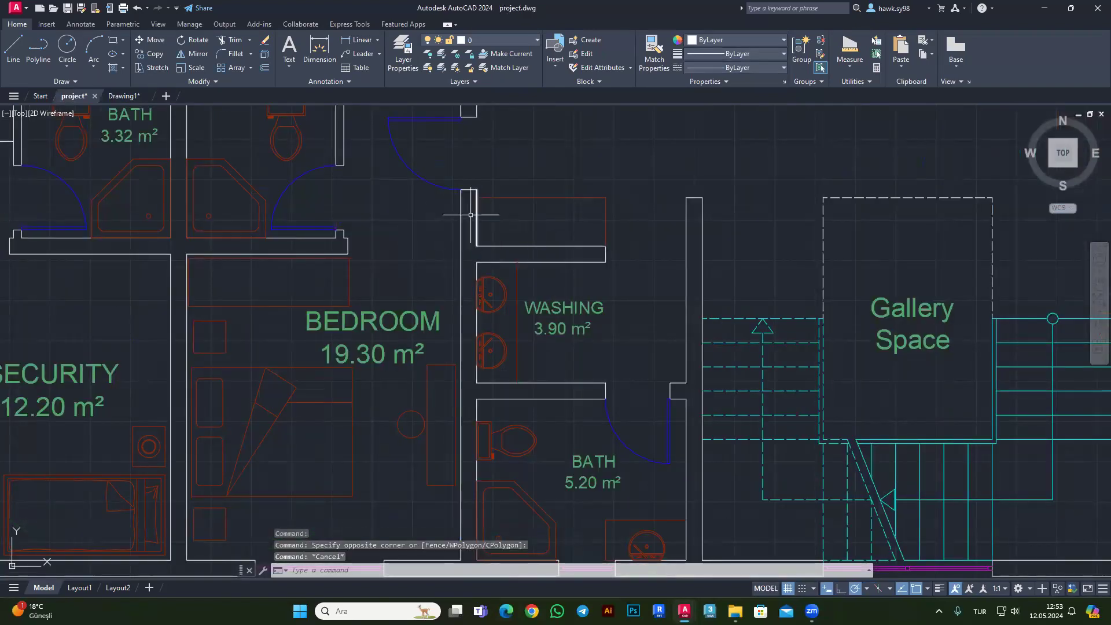
{"action": "left_click", "coordinate": [776, 66]}
{"action": "scroll", "coordinate": [446, 304], "scroll_direction": "down", "scroll_amount": 5}
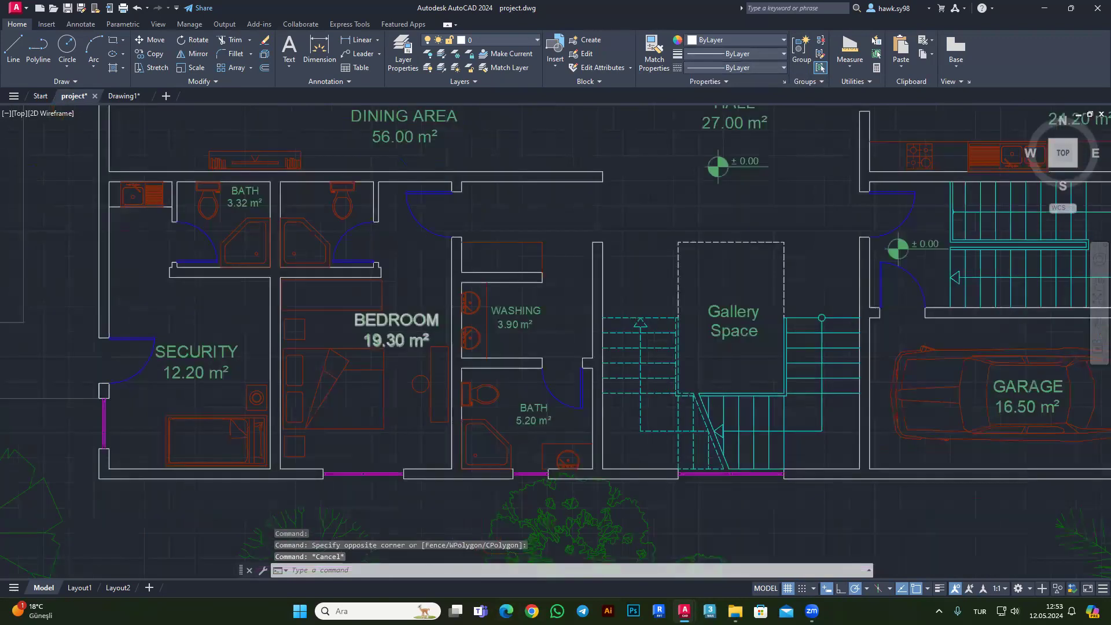
{"action": "scroll", "coordinate": [585, 274], "scroll_direction": "down", "scroll_amount": 2}
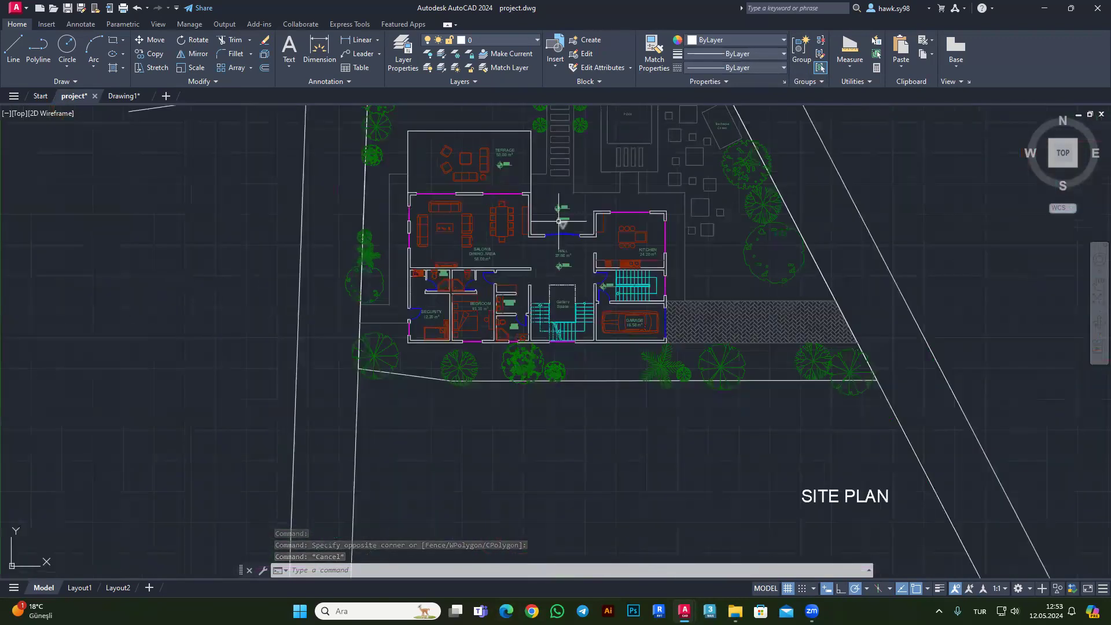
{"action": "scroll", "coordinate": [546, 213], "scroll_direction": "up", "scroll_amount": 4}
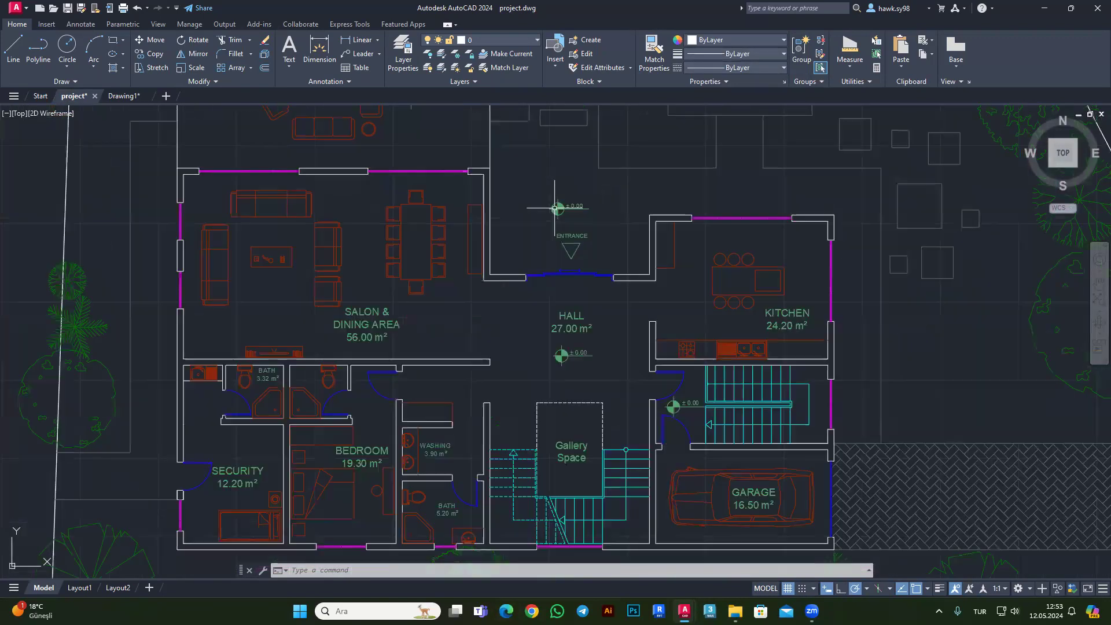
{"action": "left_click", "coordinate": [509, 191]}
{"action": "left_click", "coordinate": [463, 243]}
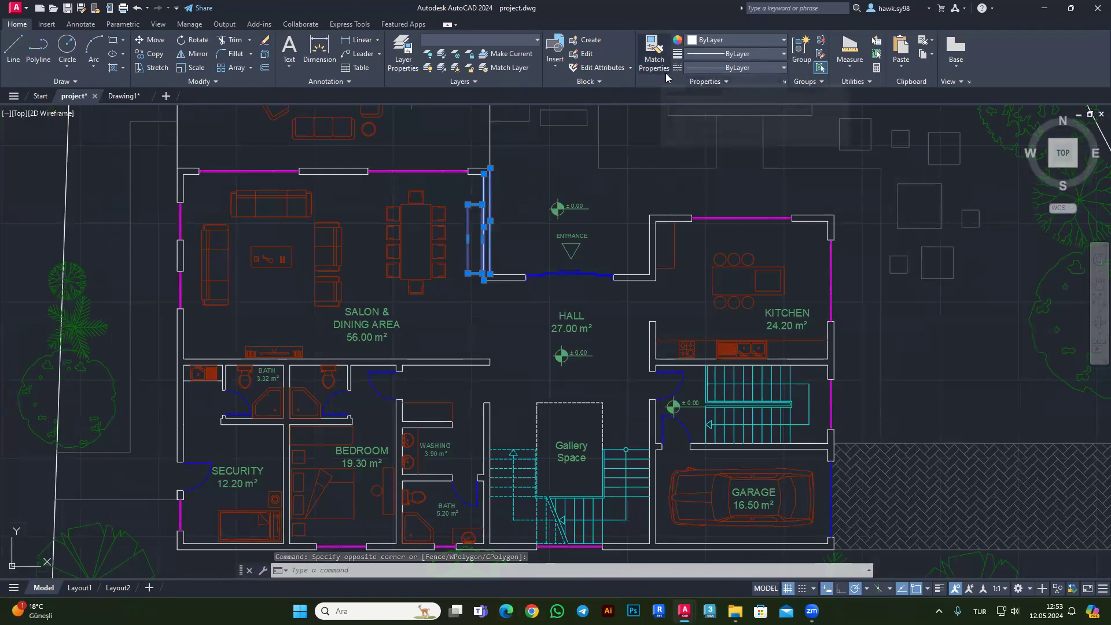
{"action": "key", "text": "Escape"}
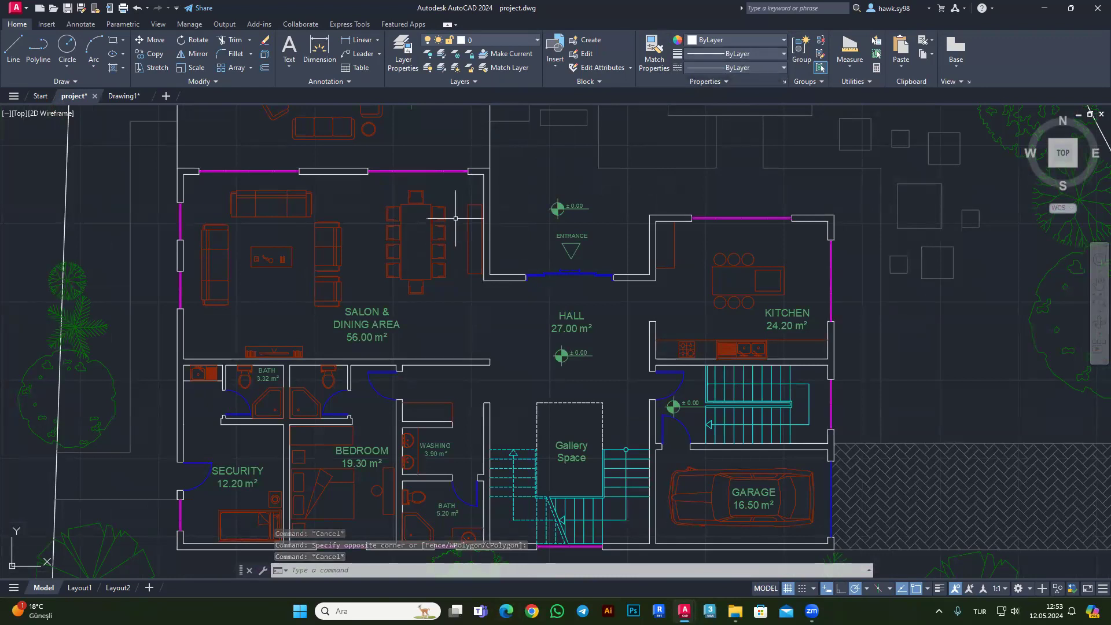
{"action": "scroll", "coordinate": [455, 218], "scroll_direction": "up", "scroll_amount": 2}
{"action": "scroll", "coordinate": [471, 186], "scroll_direction": "up", "scroll_amount": 1}
{"action": "scroll", "coordinate": [459, 149], "scroll_direction": "down", "scroll_amount": 1}
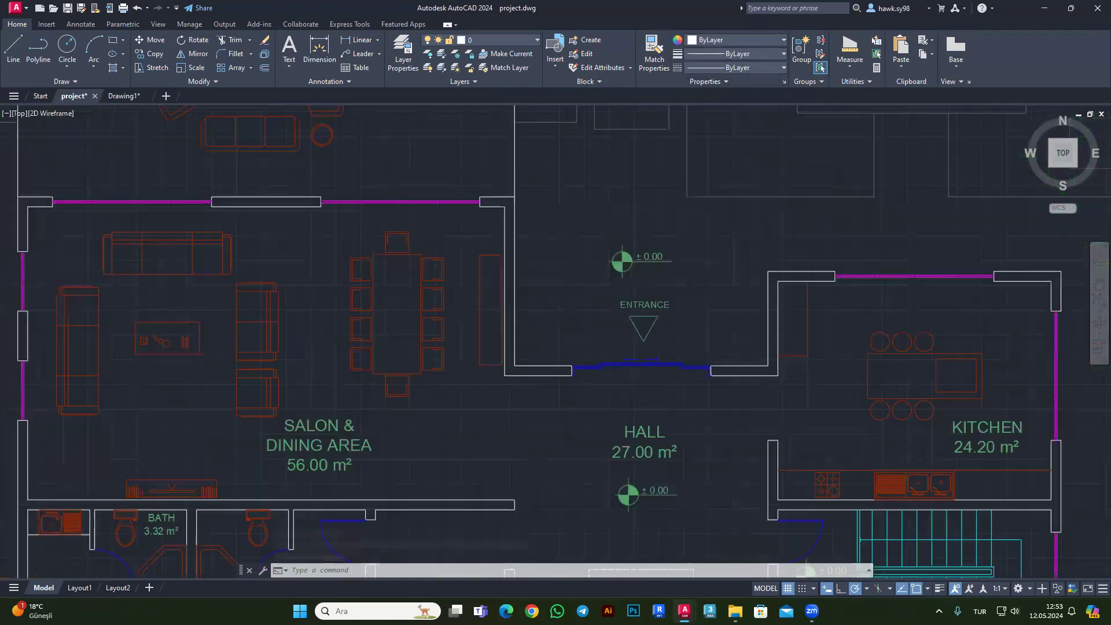
{"action": "scroll", "coordinate": [504, 288], "scroll_direction": "down", "scroll_amount": 2}
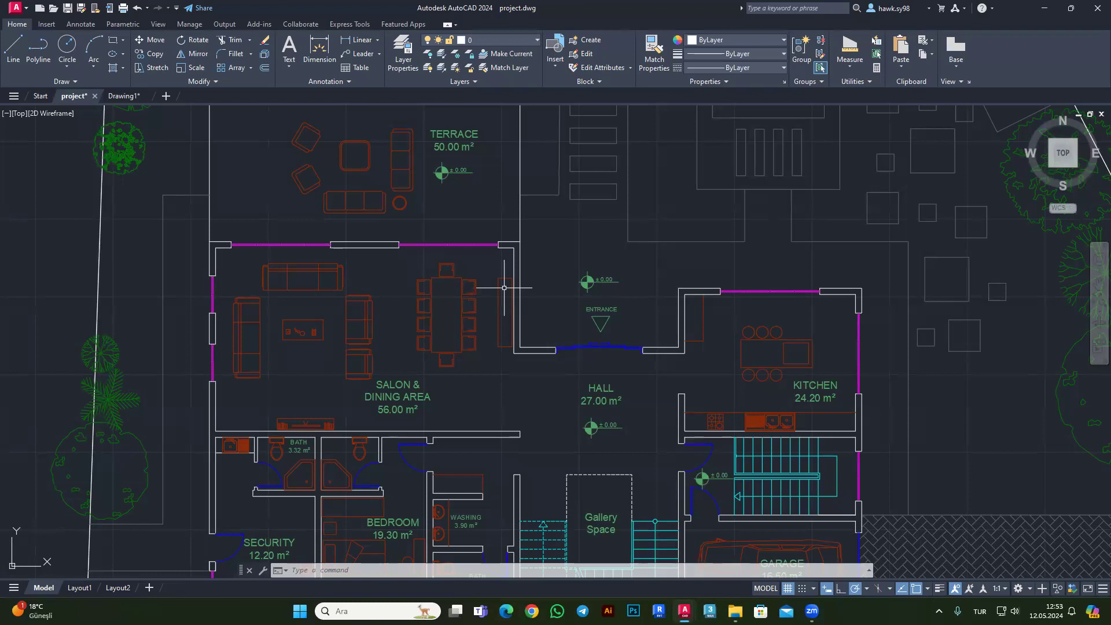
{"action": "scroll", "coordinate": [524, 261], "scroll_direction": "up", "scroll_amount": 5}
{"action": "left_click", "coordinate": [526, 241]}
{"action": "left_click", "coordinate": [451, 268]}
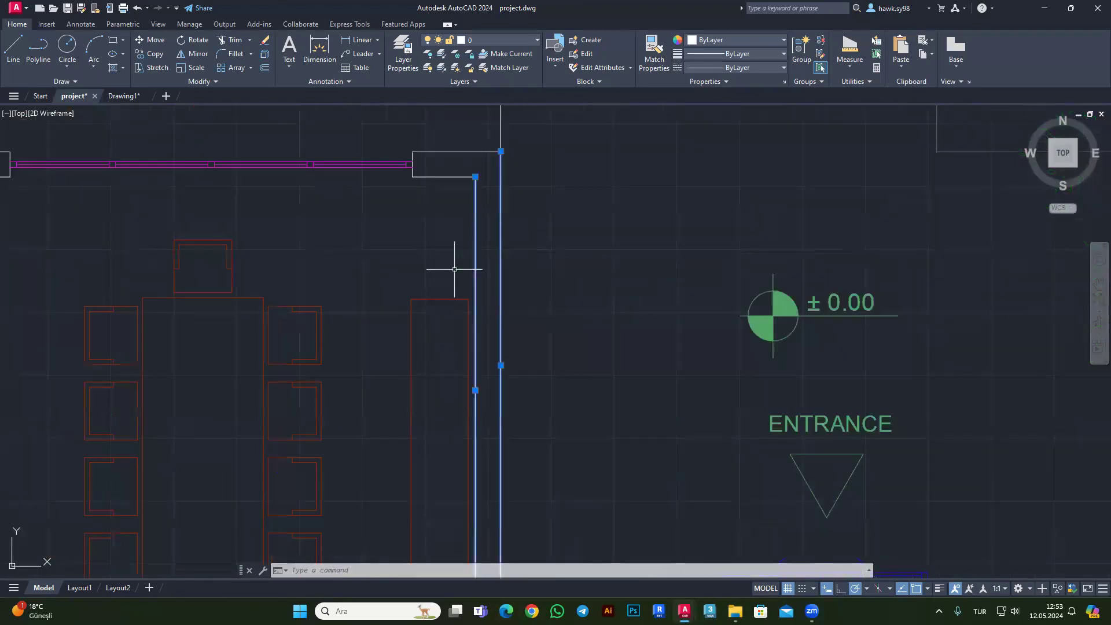
{"action": "scroll", "coordinate": [498, 223], "scroll_direction": "down", "scroll_amount": 3}
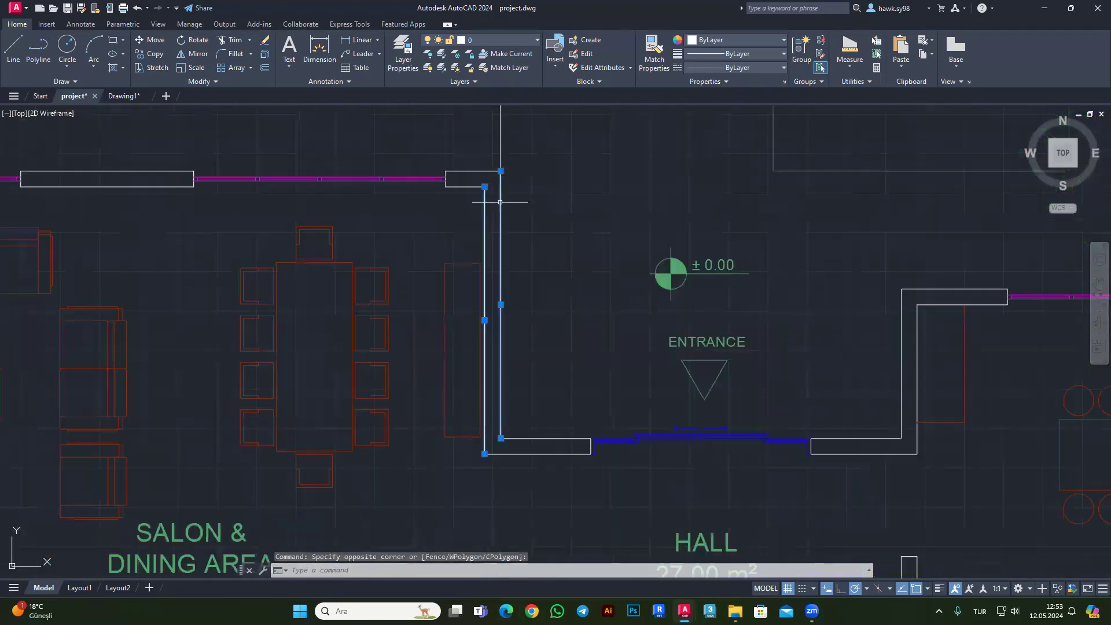
{"action": "key", "text": "Escape"}
{"action": "key", "text": "Escape"}
Fill the entrance wall strip with a SOLID hatch, then erase that hatch.
{"action": "left_click", "coordinate": [114, 68]}
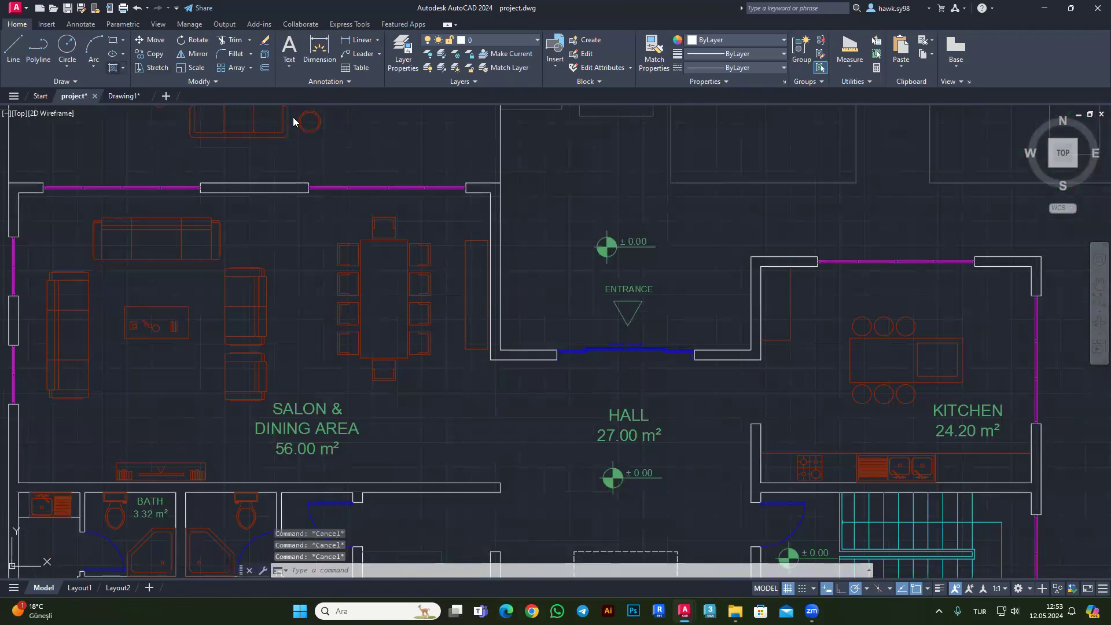
{"action": "left_click", "coordinate": [495, 199]}
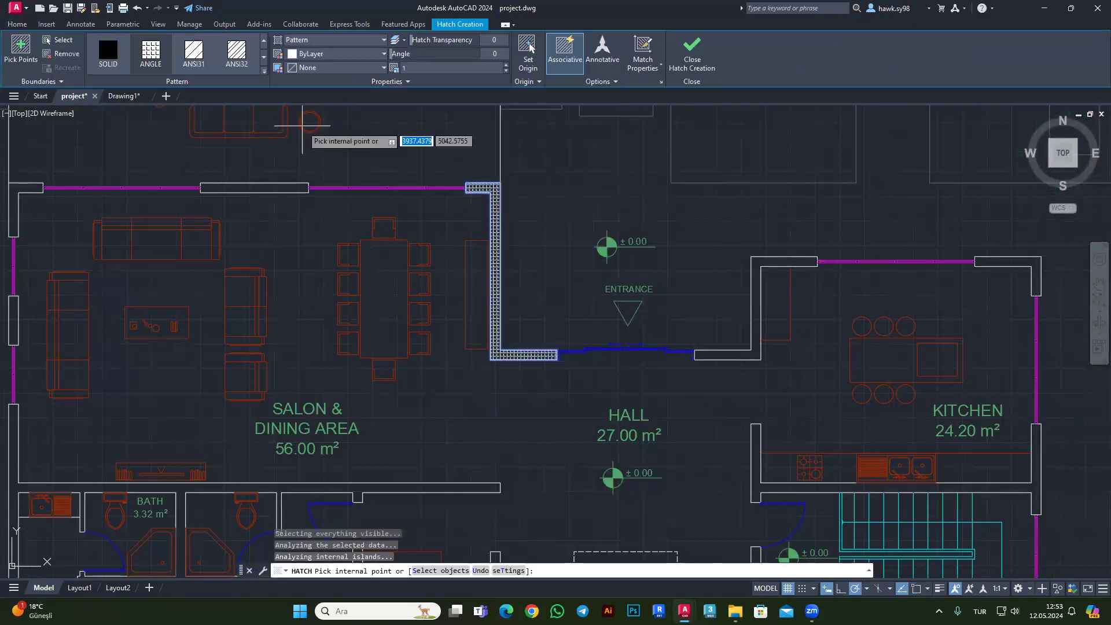
{"action": "left_click", "coordinate": [116, 62]}
{"action": "key", "text": "Escape"}
{"action": "key", "text": "Escape"}
{"action": "scroll", "coordinate": [501, 205], "scroll_direction": "down", "scroll_amount": 4}
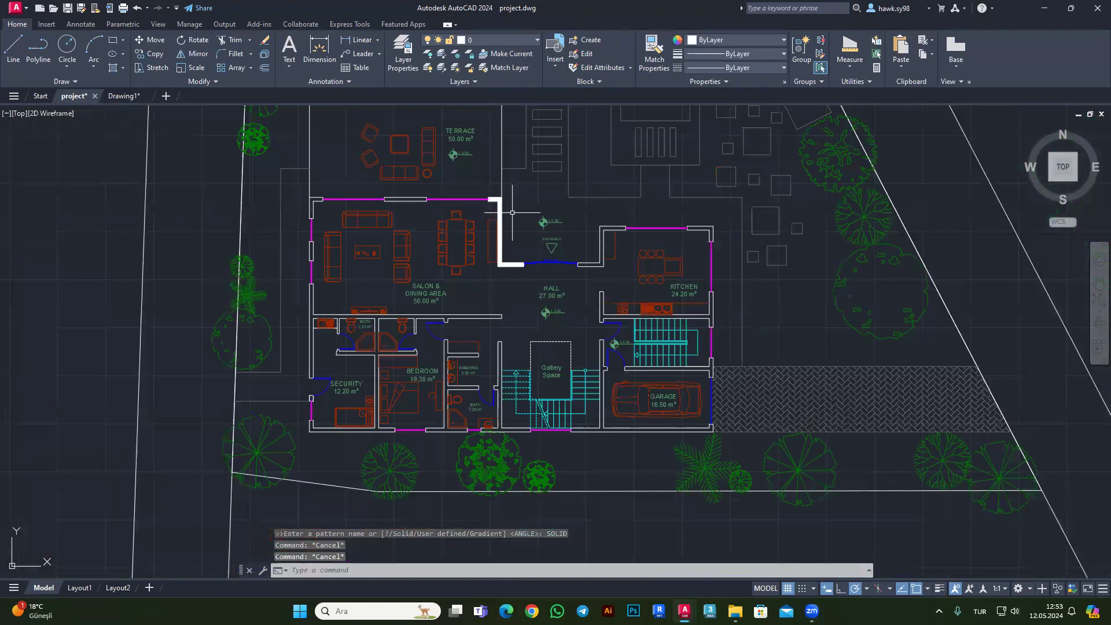
{"action": "scroll", "coordinate": [497, 199], "scroll_direction": "up", "scroll_amount": 2}
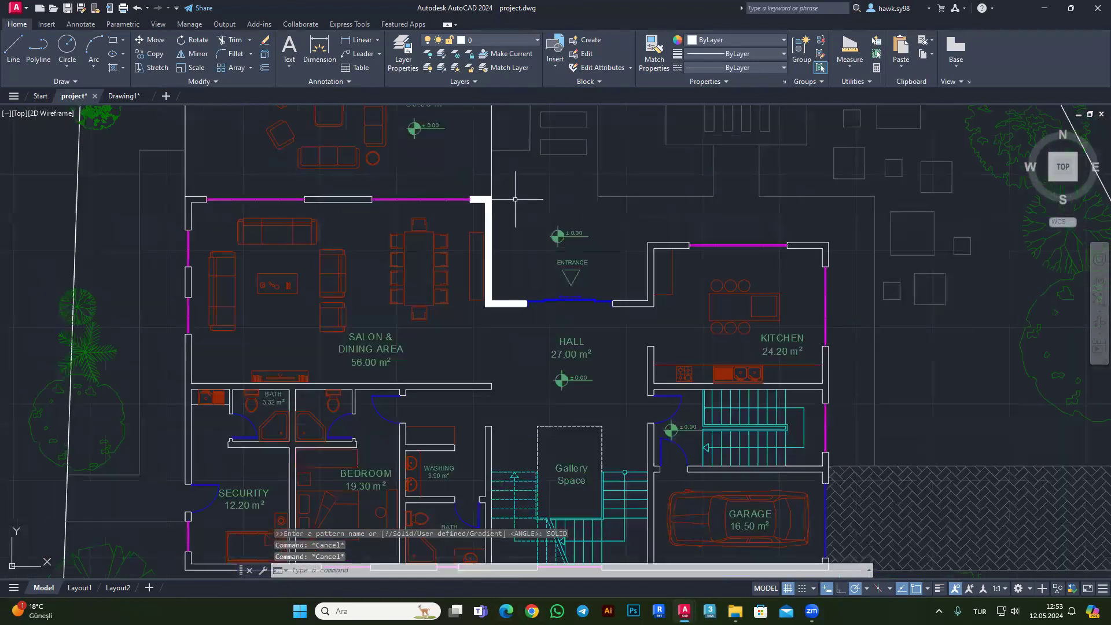
{"action": "scroll", "coordinate": [498, 199], "scroll_direction": "up", "scroll_amount": 3}
{"action": "left_click", "coordinate": [496, 184]}
{"action": "key", "text": "Delete"}
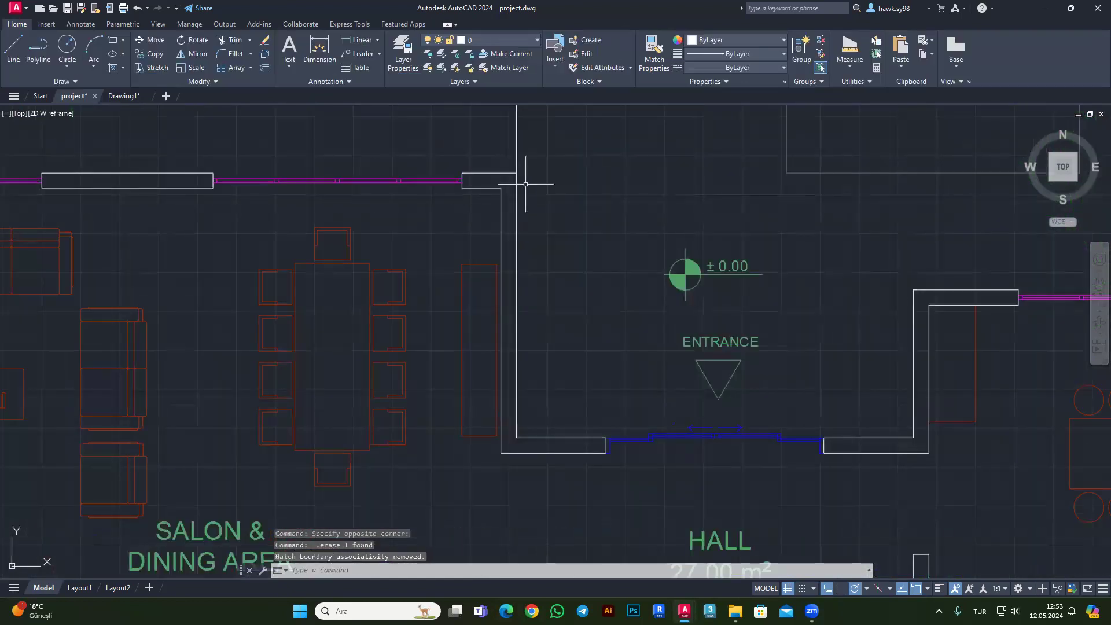
{"action": "key", "text": "Escape"}
Give both vertical entrance wall lines a 0.70 mm lineweight.
{"action": "scroll", "coordinate": [501, 191], "scroll_direction": "up", "scroll_amount": 3}
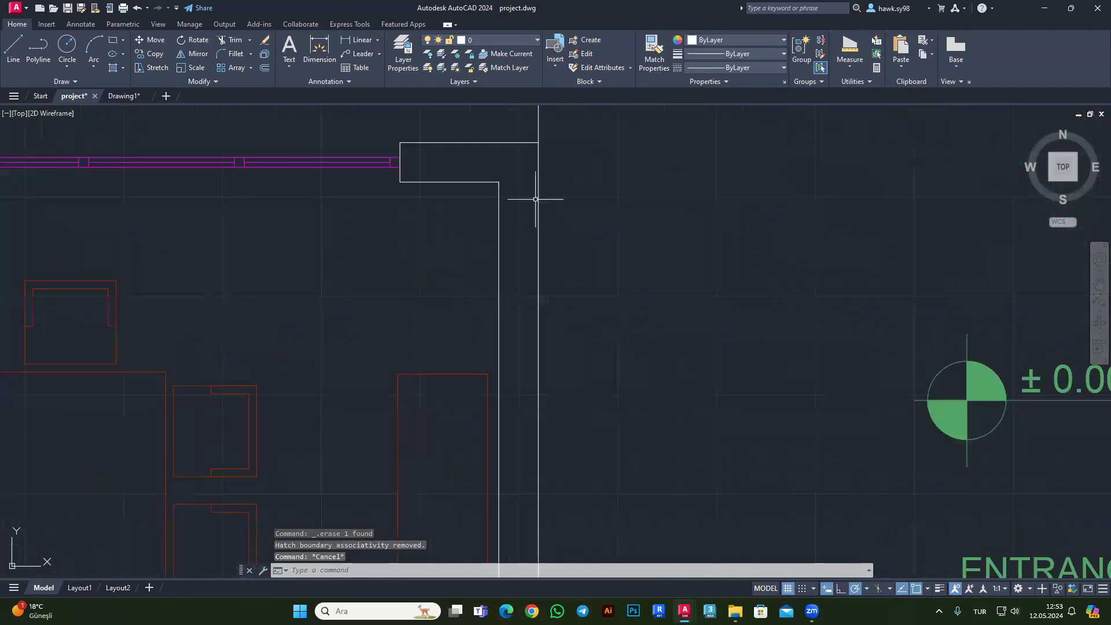
{"action": "left_click", "coordinate": [585, 209]}
{"action": "left_click", "coordinate": [457, 264]}
{"action": "left_click", "coordinate": [721, 55]}
{"action": "scroll", "coordinate": [728, 191], "scroll_direction": "down", "scroll_amount": 2}
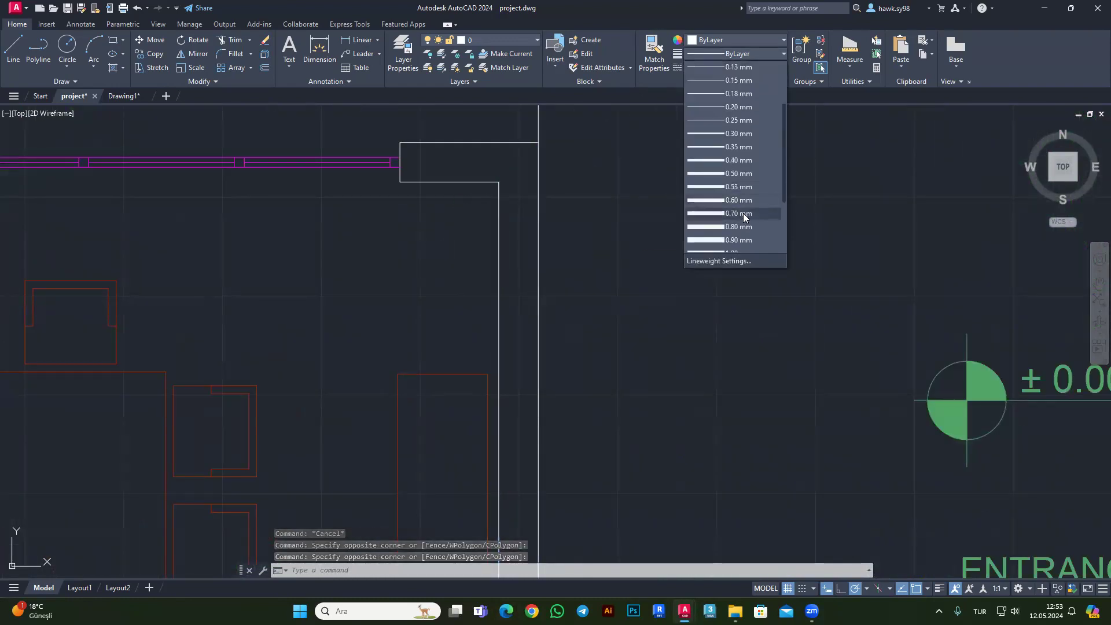
{"action": "left_click", "coordinate": [743, 213]}
{"action": "key", "text": "Escape"}
{"action": "left_click_drag", "start_coordinate": [493, 126], "coordinate": [478, 207]}
{"action": "scroll", "coordinate": [512, 180], "scroll_direction": "down", "scroll_amount": 5}
{"action": "scroll", "coordinate": [516, 188], "scroll_direction": "down", "scroll_amount": 3}
{"action": "key", "text": "Escape"}
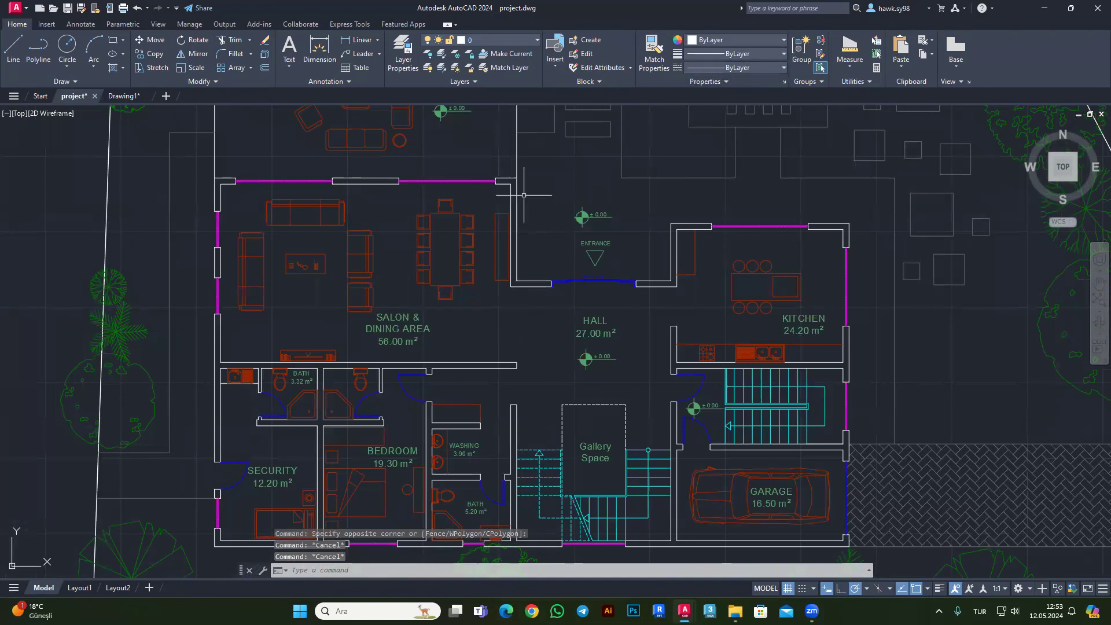
Return the entrance wall lines' lineweight to ByLayer.
{"action": "key", "text": "Escape"}
{"action": "scroll", "coordinate": [529, 187], "scroll_direction": "up", "scroll_amount": 4}
{"action": "left_click", "coordinate": [447, 214]}
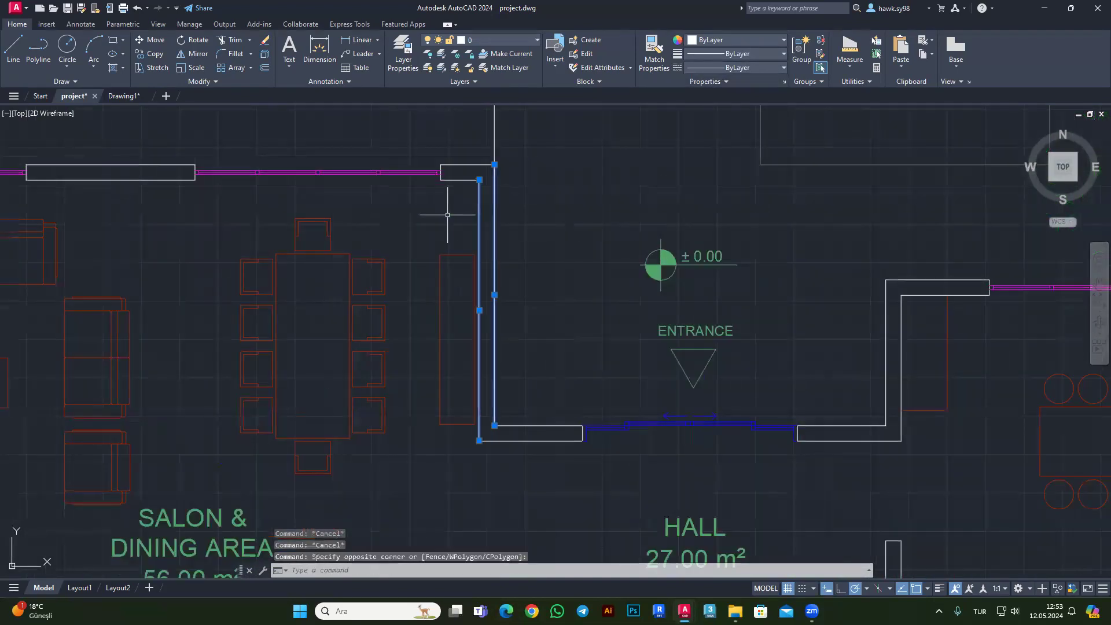
{"action": "left_click", "coordinate": [703, 54]}
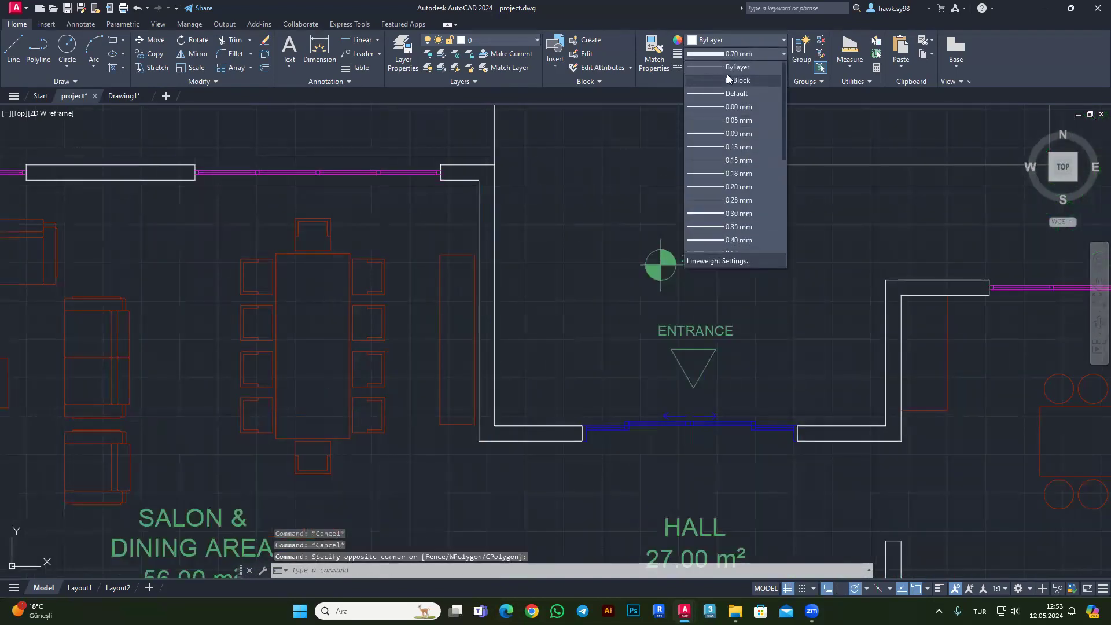
{"action": "scroll", "coordinate": [727, 74], "scroll_direction": "up", "scroll_amount": 1}
{"action": "left_click", "coordinate": [727, 71]}
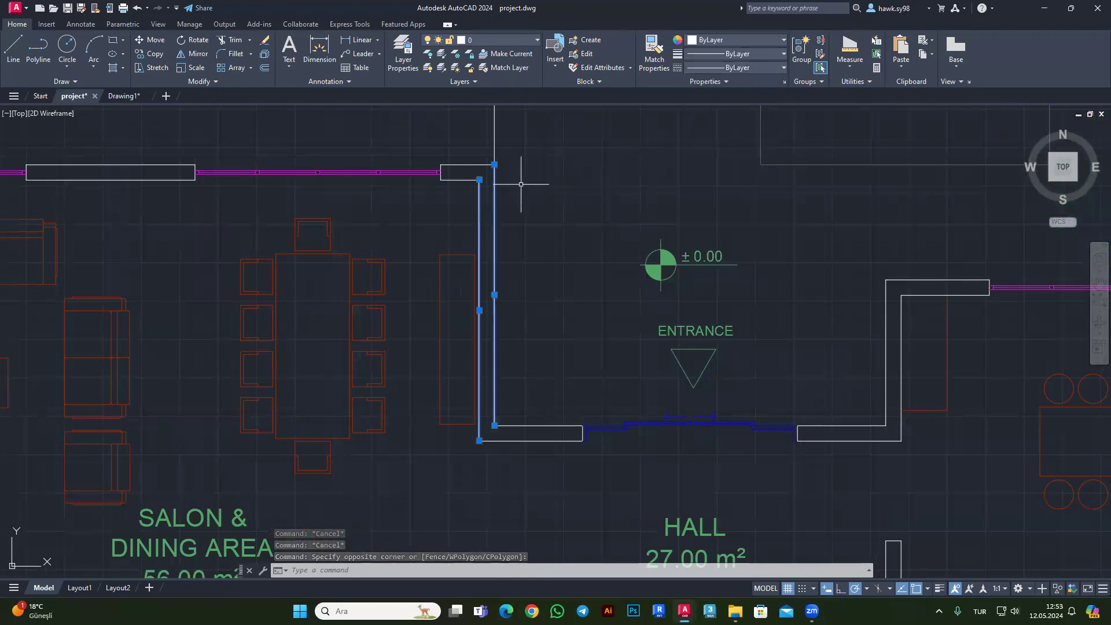
{"action": "key", "text": "Escape"}
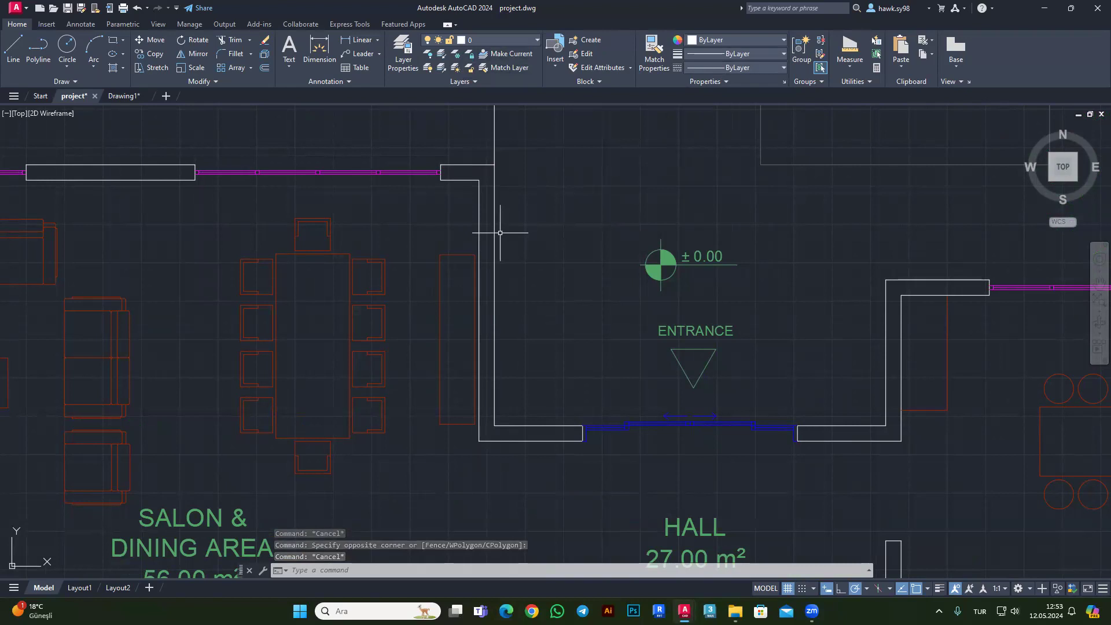
{"action": "left_click_drag", "start_coordinate": [503, 212], "coordinate": [469, 231]}
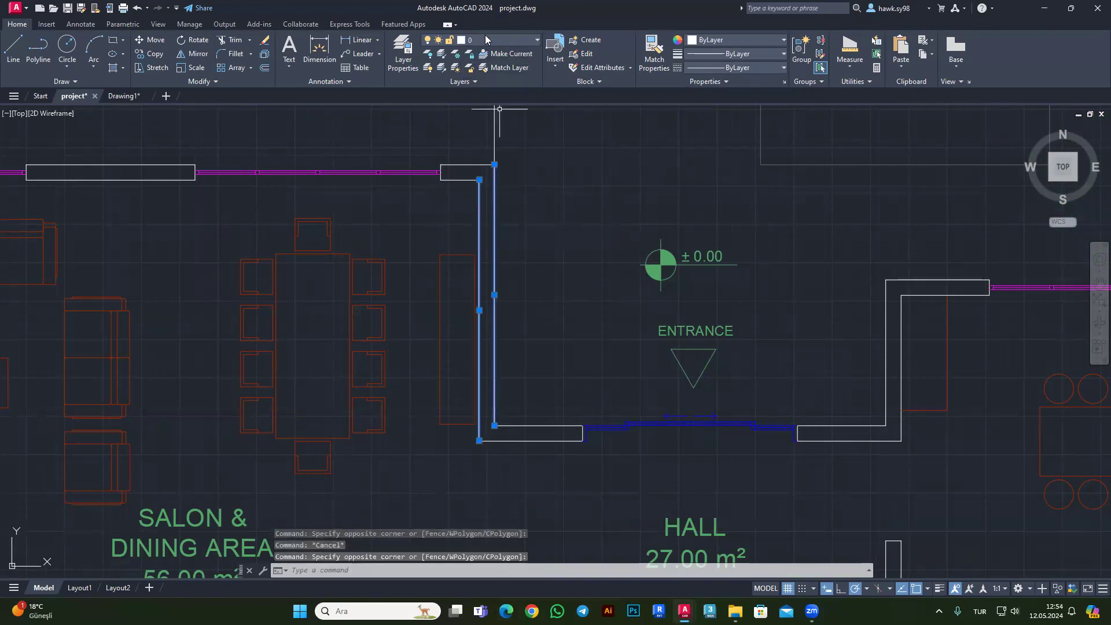
{"action": "key", "text": "Escape"}
Set layer 0's lineweight to 0.70 mm in the Layer Properties Manager.
{"action": "left_click", "coordinate": [403, 52]}
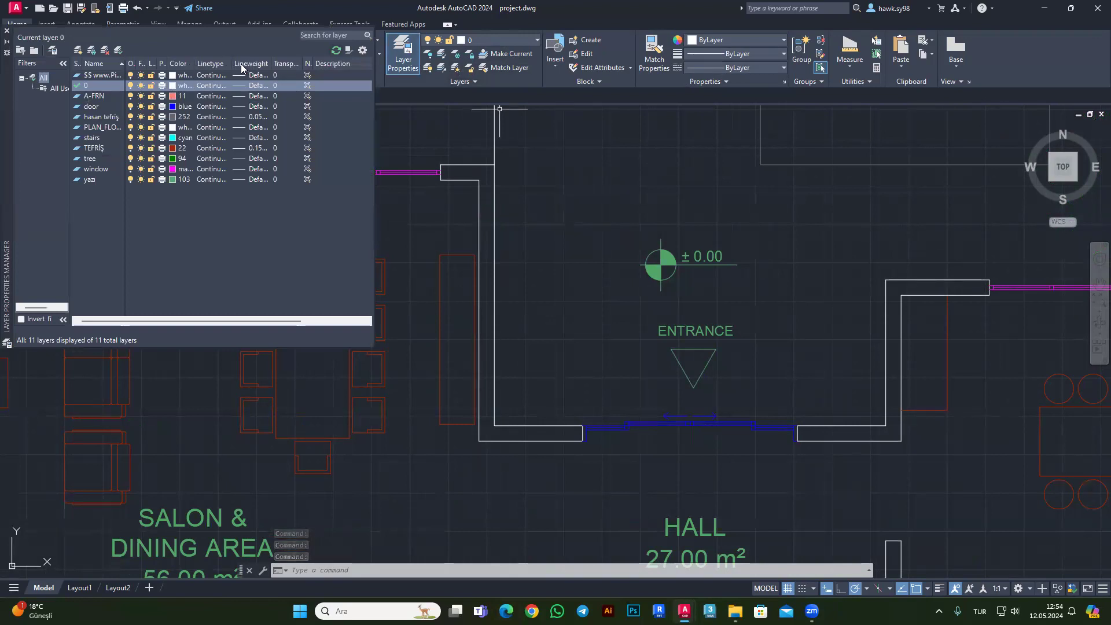
{"action": "left_click", "coordinate": [250, 86]}
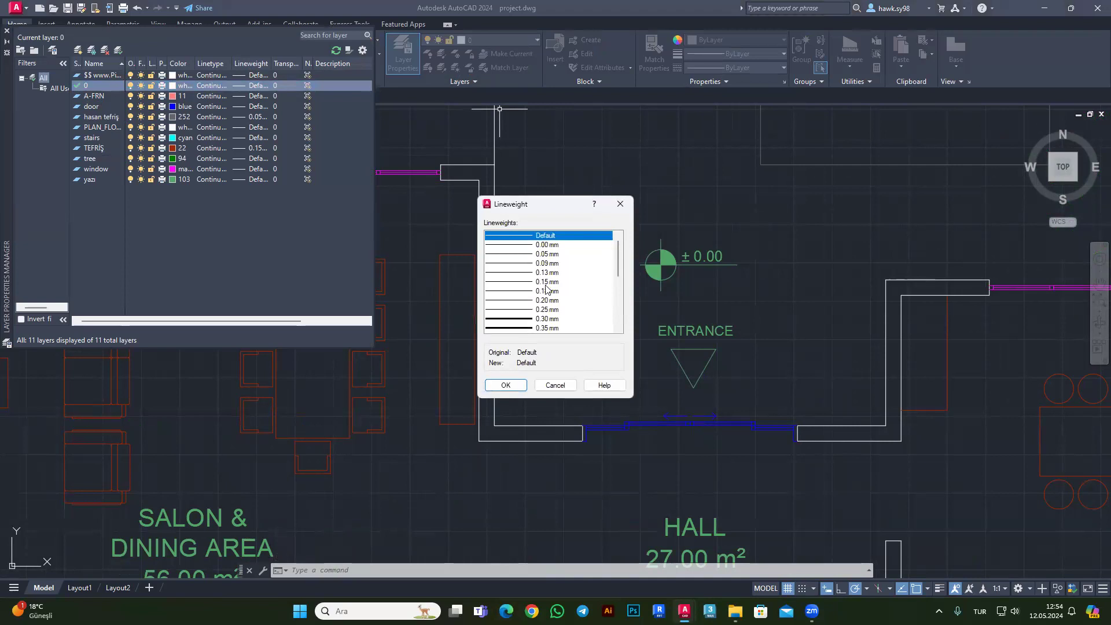
{"action": "scroll", "coordinate": [546, 289], "scroll_direction": "down", "scroll_amount": 1}
{"action": "scroll", "coordinate": [541, 292], "scroll_direction": "down", "scroll_amount": 1}
{"action": "scroll", "coordinate": [535, 296], "scroll_direction": "down", "scroll_amount": 1}
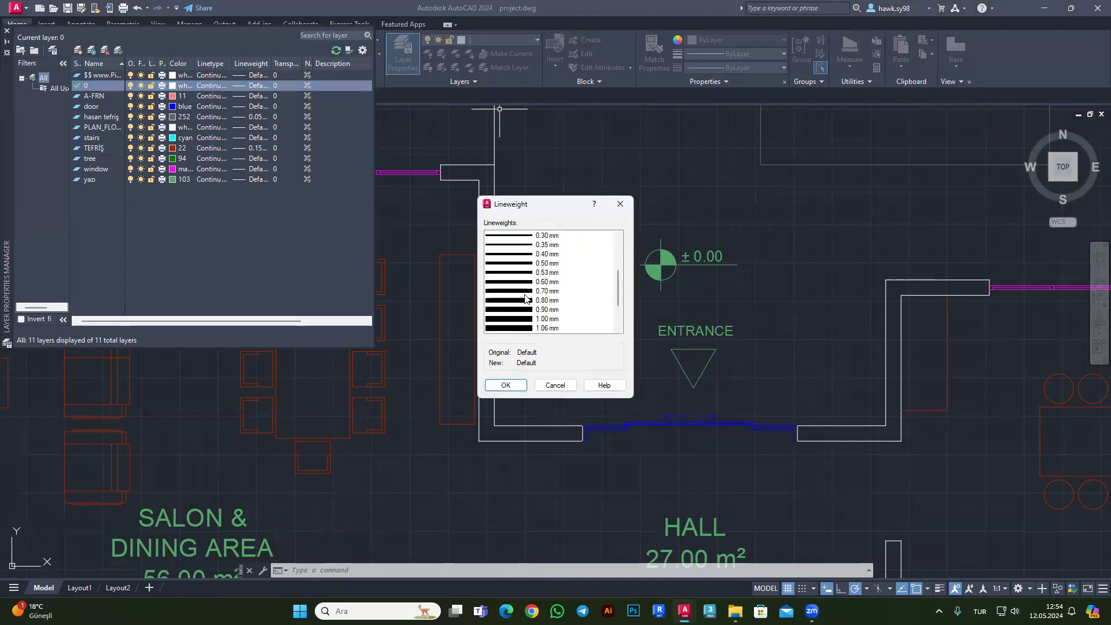
{"action": "left_click", "coordinate": [525, 293]}
{"action": "left_click", "coordinate": [506, 385]}
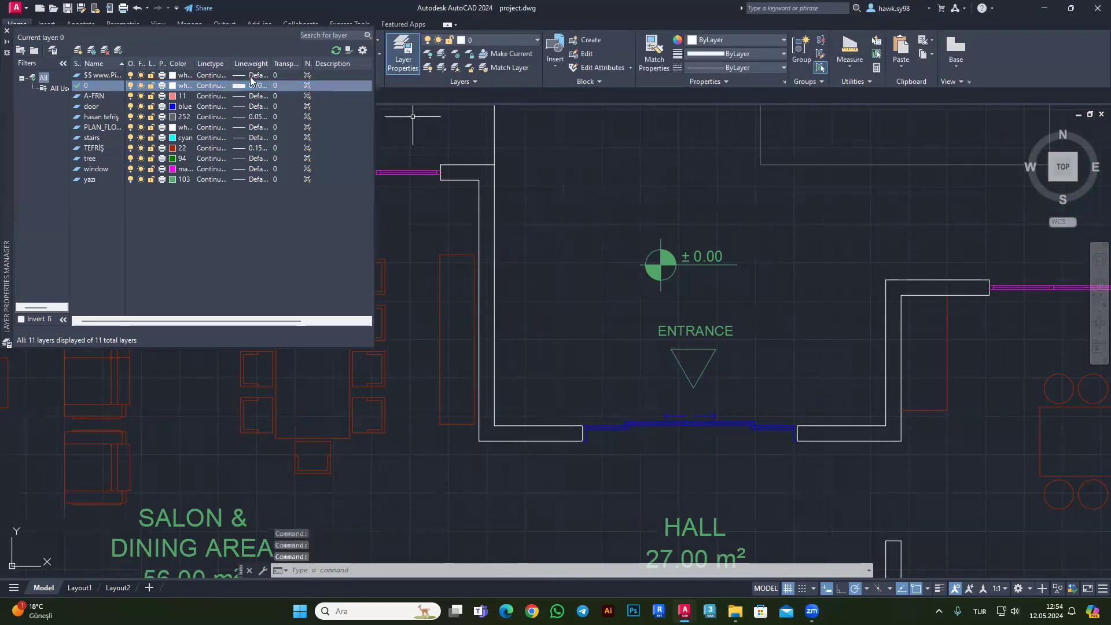
{"action": "left_click", "coordinate": [7, 32]}
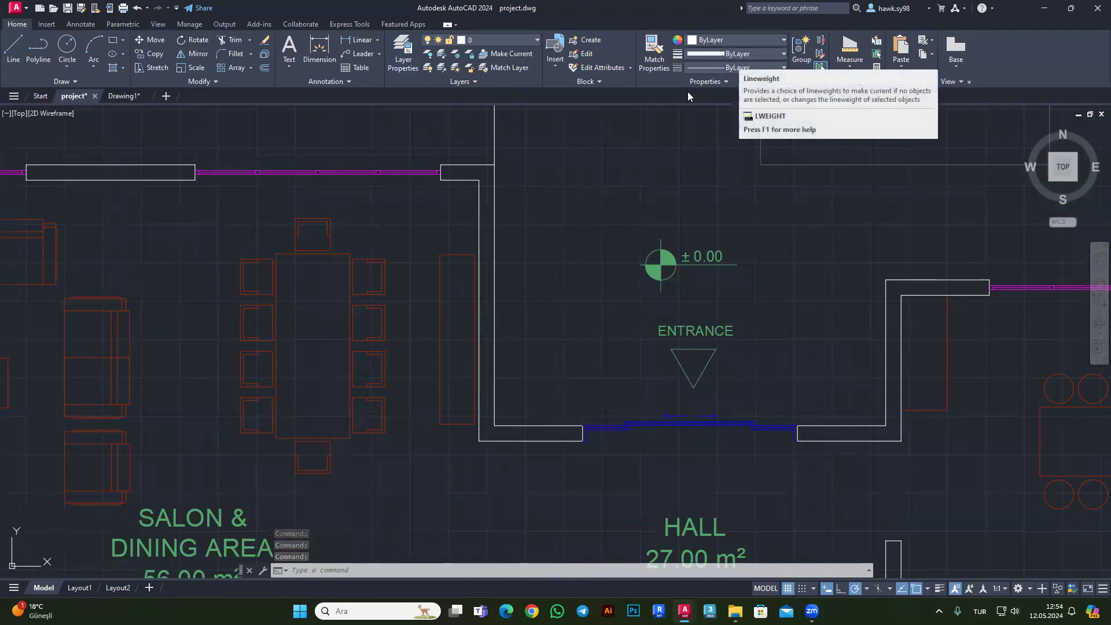
Select the entrance wall and zoom around to check its lineweight.
{"action": "left_click", "coordinate": [521, 213]}
{"action": "left_click", "coordinate": [426, 228]}
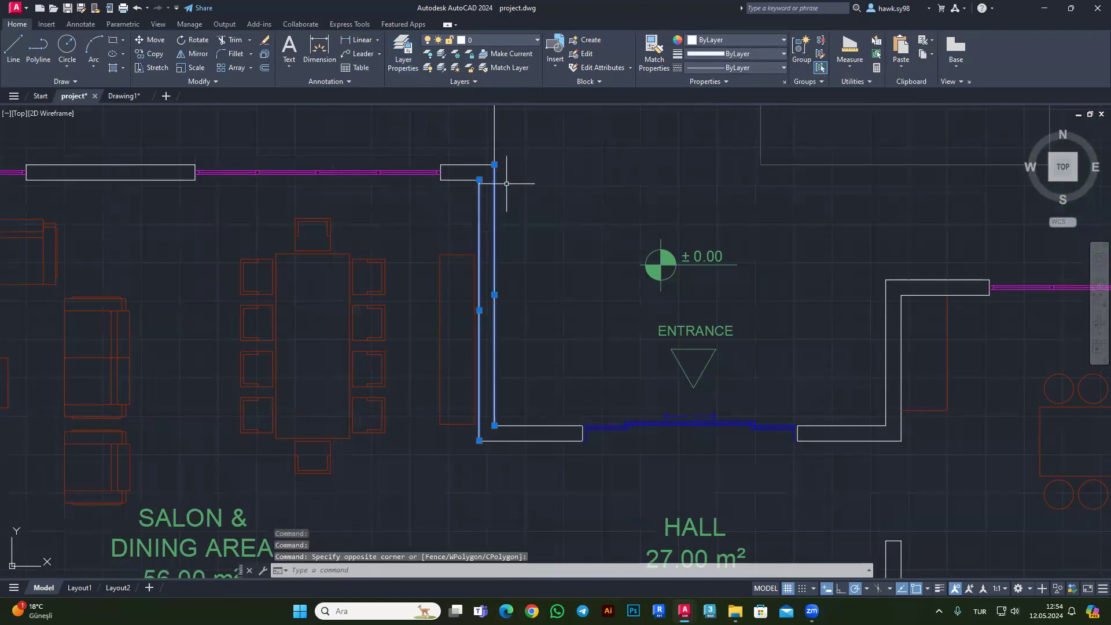
{"action": "scroll", "coordinate": [506, 184], "scroll_direction": "down", "scroll_amount": 3}
{"action": "scroll", "coordinate": [512, 202], "scroll_direction": "up", "scroll_amount": 3}
{"action": "scroll", "coordinate": [509, 211], "scroll_direction": "down", "scroll_amount": 4}
{"action": "scroll", "coordinate": [471, 181], "scroll_direction": "up", "scroll_amount": 3}
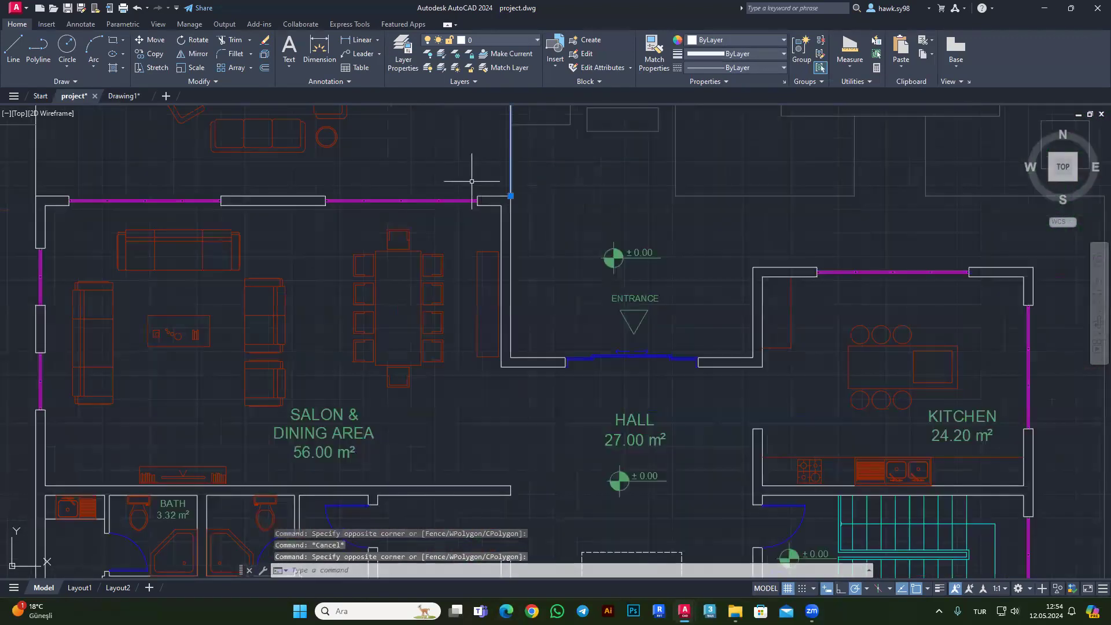
{"action": "scroll", "coordinate": [502, 151], "scroll_direction": "down", "scroll_amount": 2}
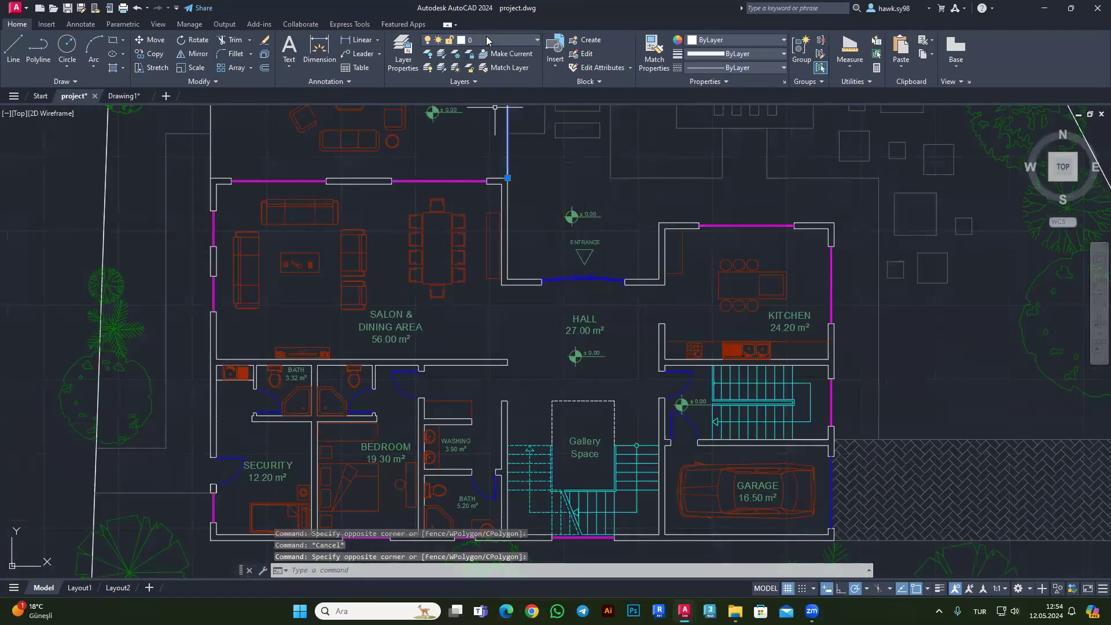
{"action": "key", "text": "Escape"}
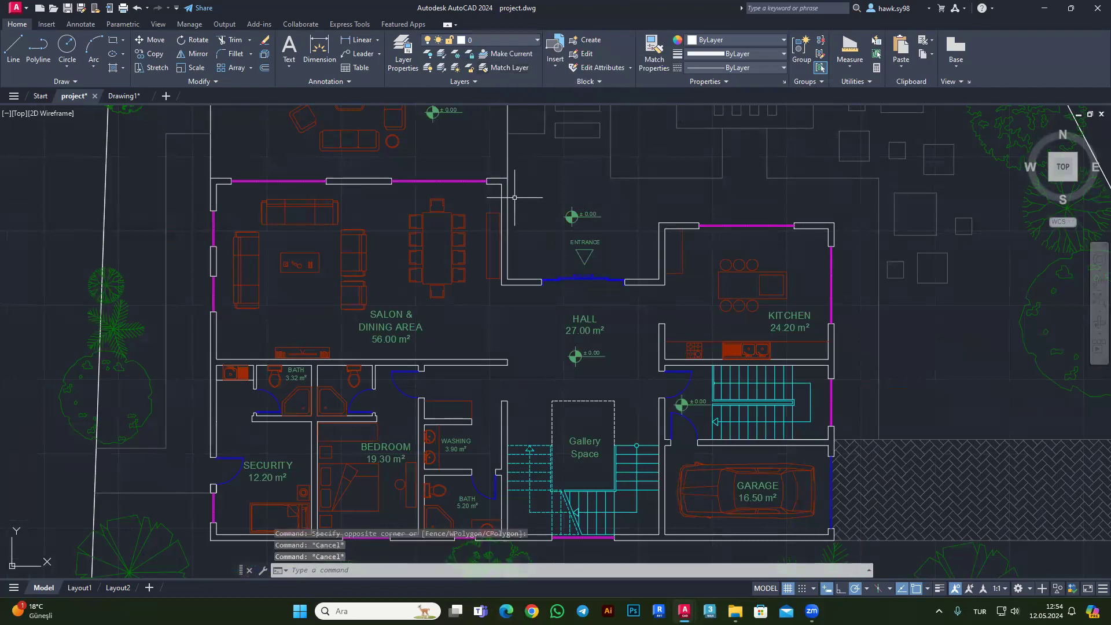
Turn on lineweight display and zoom across the floor plan to inspect the thick walls.
{"action": "left_click", "coordinate": [938, 588]}
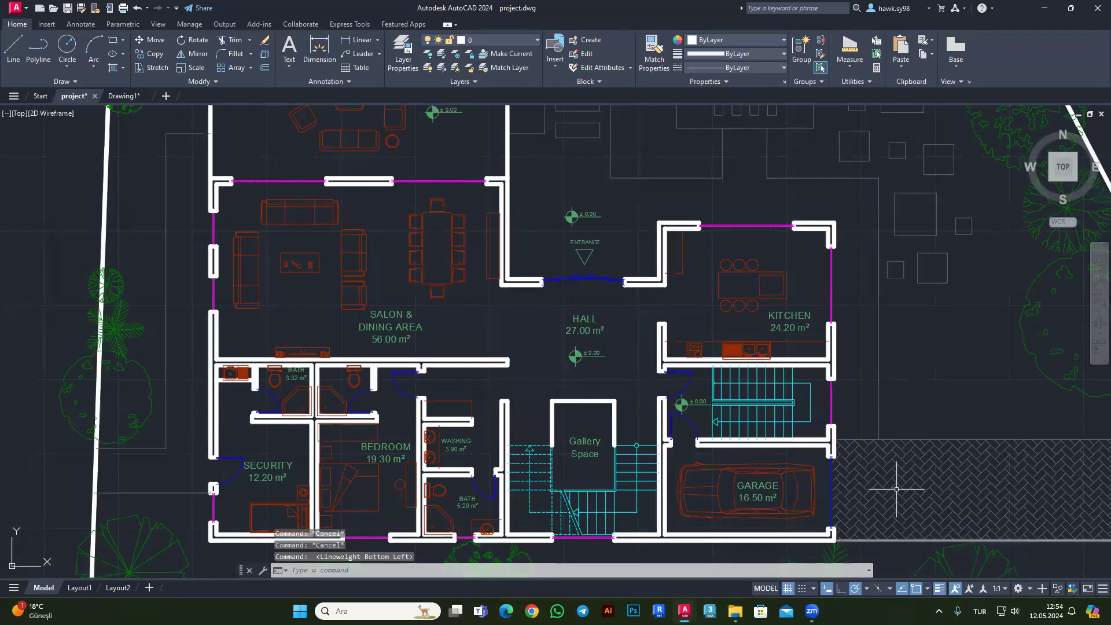
{"action": "scroll", "coordinate": [535, 281], "scroll_direction": "down", "scroll_amount": 4}
{"action": "scroll", "coordinate": [535, 282], "scroll_direction": "down", "scroll_amount": 4}
{"action": "scroll", "coordinate": [574, 178], "scroll_direction": "up", "scroll_amount": 4}
{"action": "scroll", "coordinate": [550, 243], "scroll_direction": "up", "scroll_amount": 3}
{"action": "scroll", "coordinate": [522, 160], "scroll_direction": "down", "scroll_amount": 5}
{"action": "scroll", "coordinate": [522, 160], "scroll_direction": "down", "scroll_amount": 2}
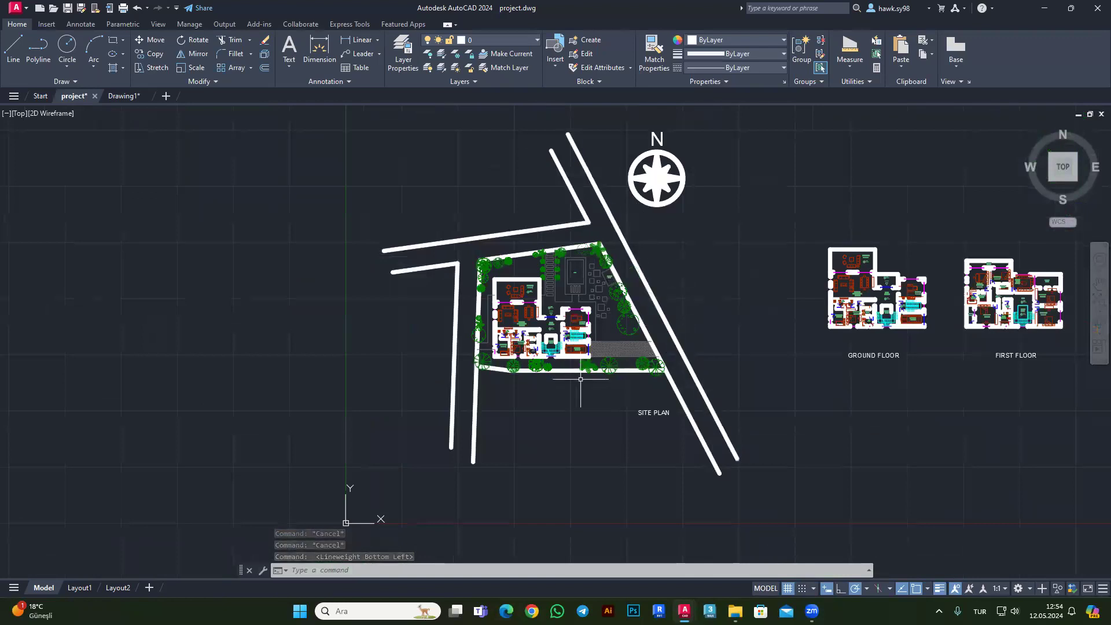
{"action": "scroll", "coordinate": [575, 377], "scroll_direction": "up", "scroll_amount": 4}
{"action": "scroll", "coordinate": [575, 377], "scroll_direction": "up", "scroll_amount": 2}
{"action": "scroll", "coordinate": [458, 255], "scroll_direction": "up", "scroll_amount": 4}
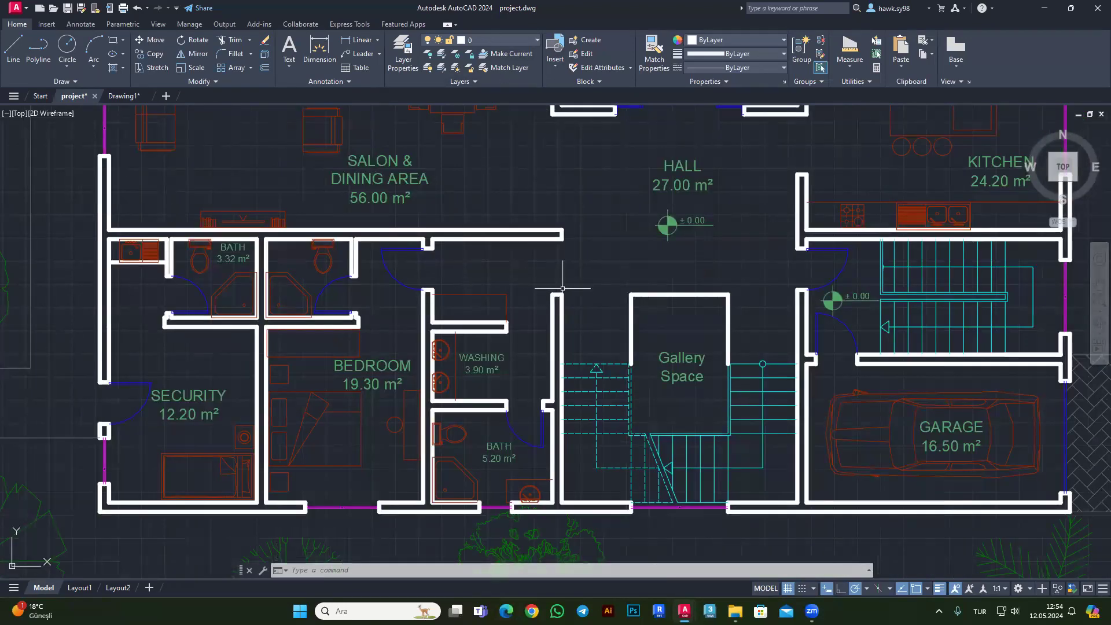
{"action": "scroll", "coordinate": [562, 287], "scroll_direction": "up", "scroll_amount": 2}
{"action": "scroll", "coordinate": [571, 311], "scroll_direction": "up", "scroll_amount": 6}
{"action": "scroll", "coordinate": [528, 255], "scroll_direction": "down", "scroll_amount": 6}
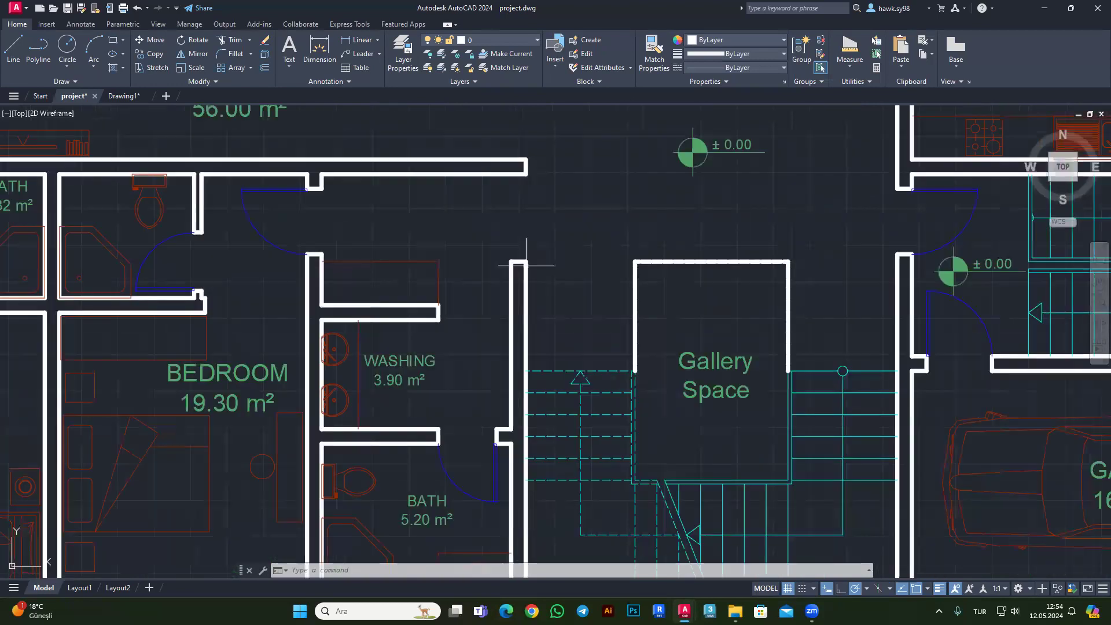
{"action": "scroll", "coordinate": [525, 266], "scroll_direction": "down", "scroll_amount": 4}
{"action": "scroll", "coordinate": [706, 170], "scroll_direction": "up", "scroll_amount": 5}
{"action": "scroll", "coordinate": [667, 216], "scroll_direction": "up", "scroll_amount": 4}
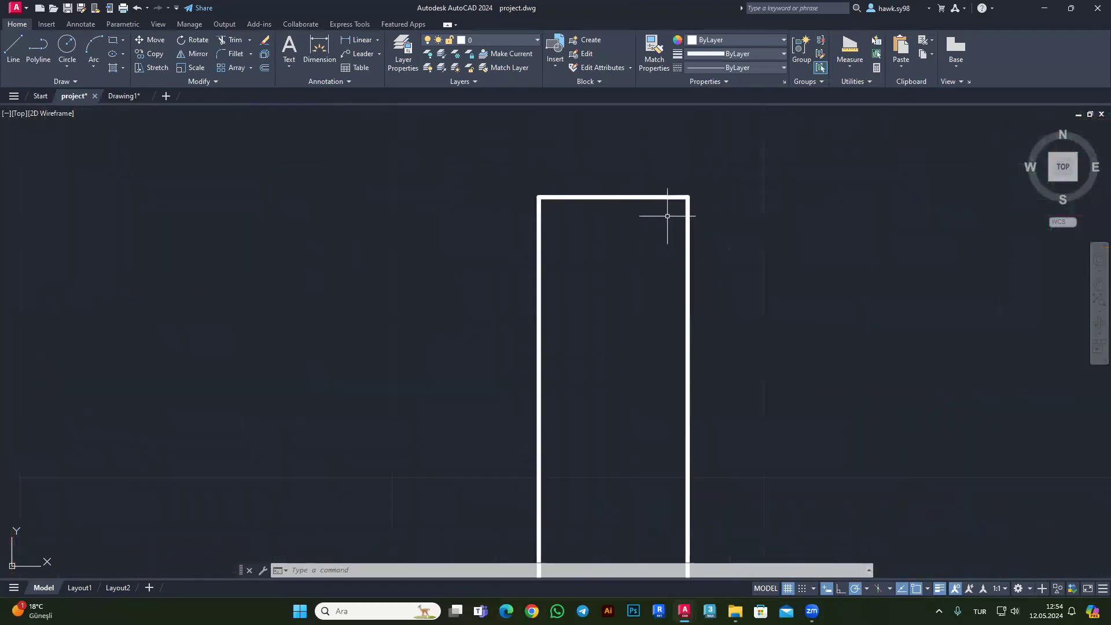
{"action": "scroll", "coordinate": [667, 220], "scroll_direction": "down", "scroll_amount": 3}
{"action": "scroll", "coordinate": [667, 223], "scroll_direction": "down", "scroll_amount": 3}
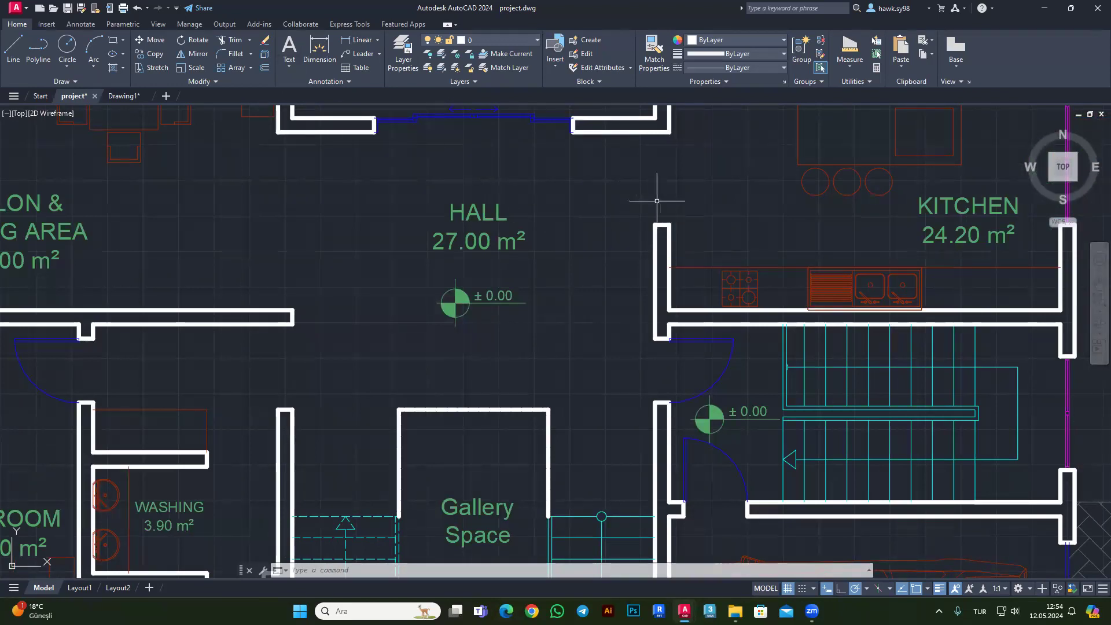
Zoom back out, then toggle the lineweight display off and back on.
{"action": "scroll", "coordinate": [480, 214], "scroll_direction": "down", "scroll_amount": 2}
{"action": "scroll", "coordinate": [532, 193], "scroll_direction": "down", "scroll_amount": 5}
{"action": "scroll", "coordinate": [506, 176], "scroll_direction": "up", "scroll_amount": 4}
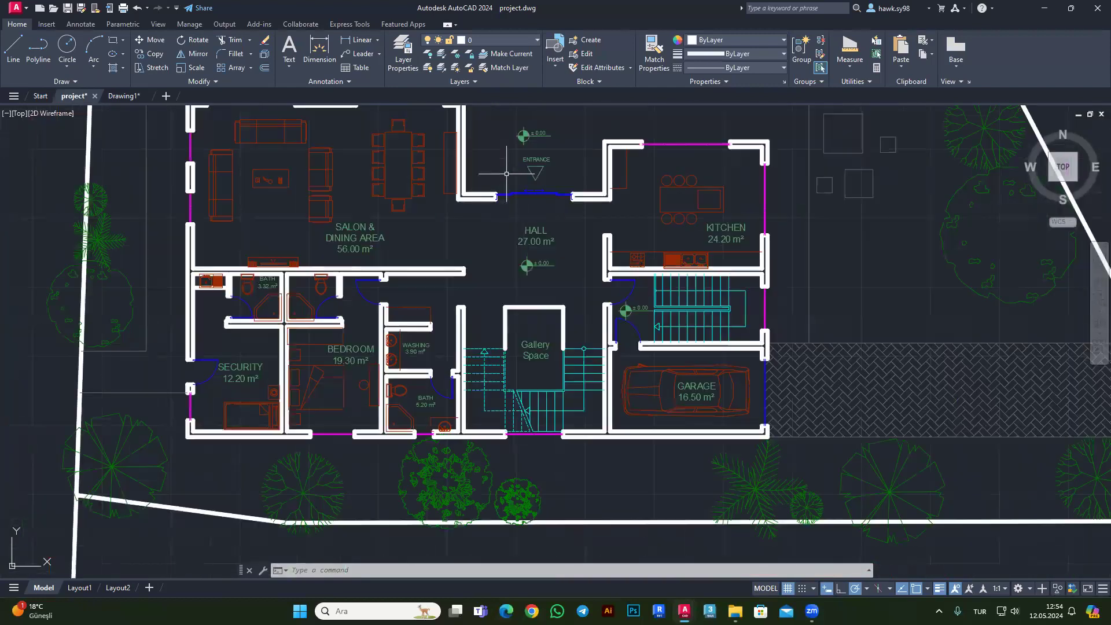
{"action": "scroll", "coordinate": [444, 158], "scroll_direction": "up", "scroll_amount": 3}
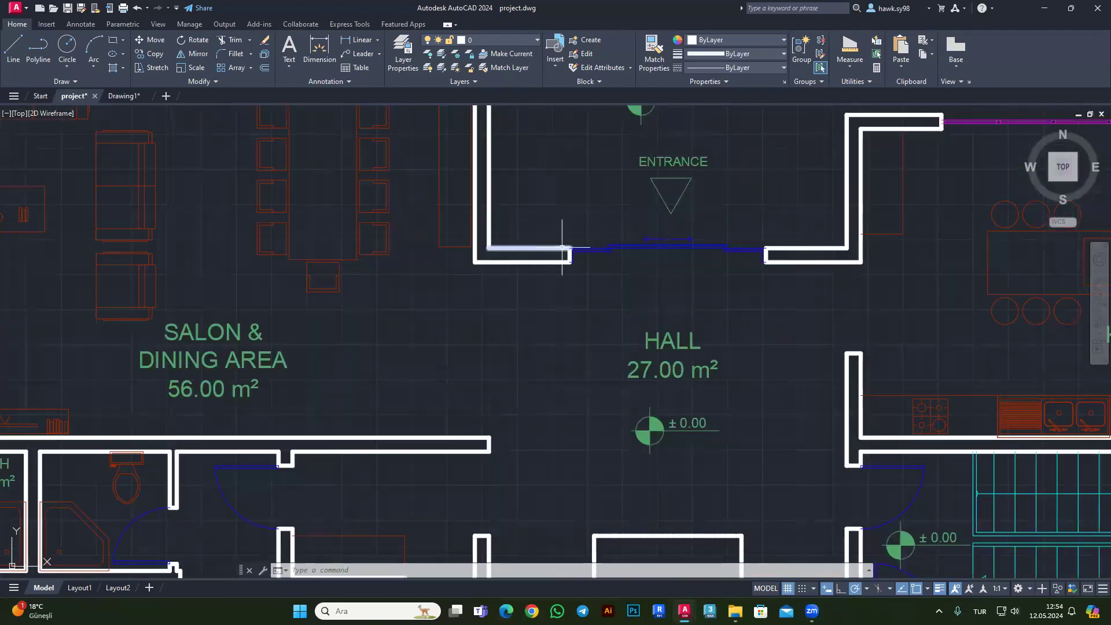
{"action": "scroll", "coordinate": [559, 250], "scroll_direction": "up", "scroll_amount": 2}
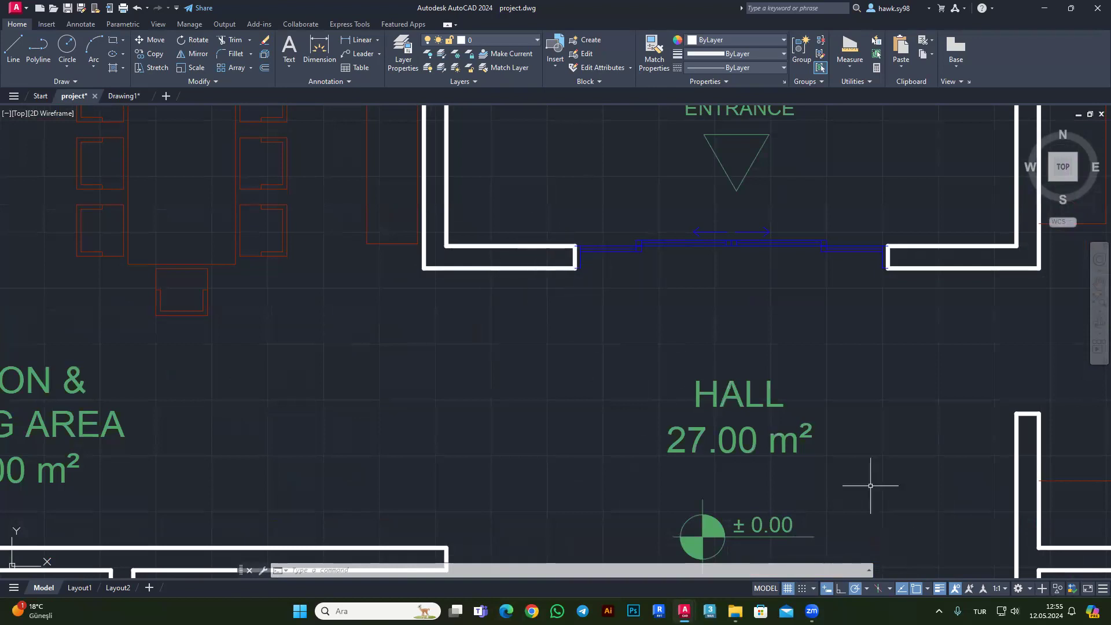
{"action": "left_click", "coordinate": [939, 588]}
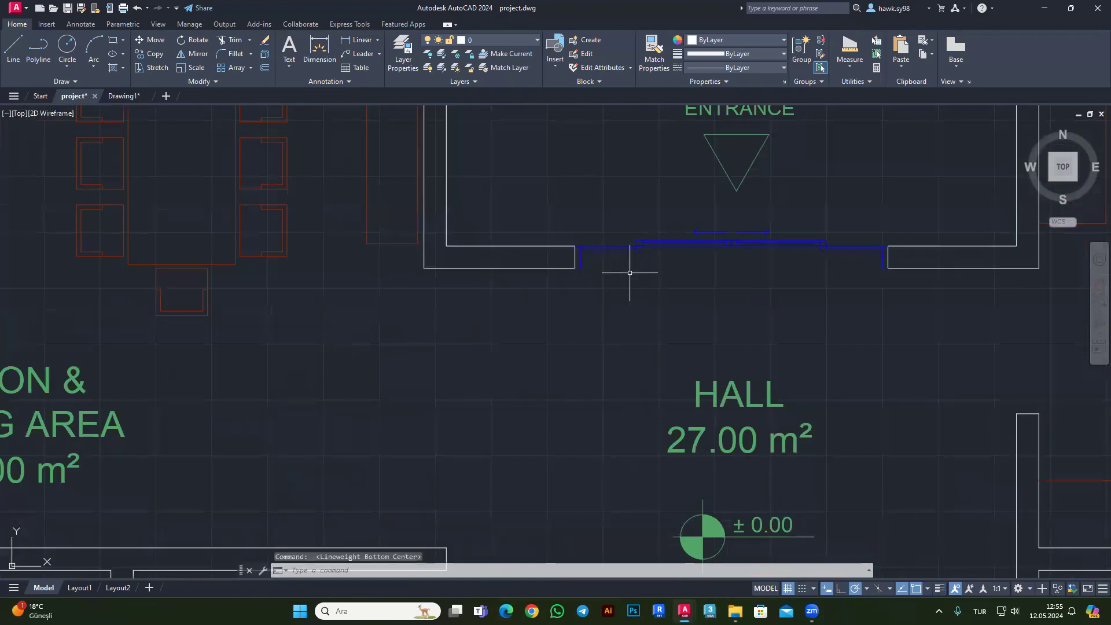
{"action": "left_click", "coordinate": [940, 588]}
{"action": "left_click", "coordinate": [940, 588]}
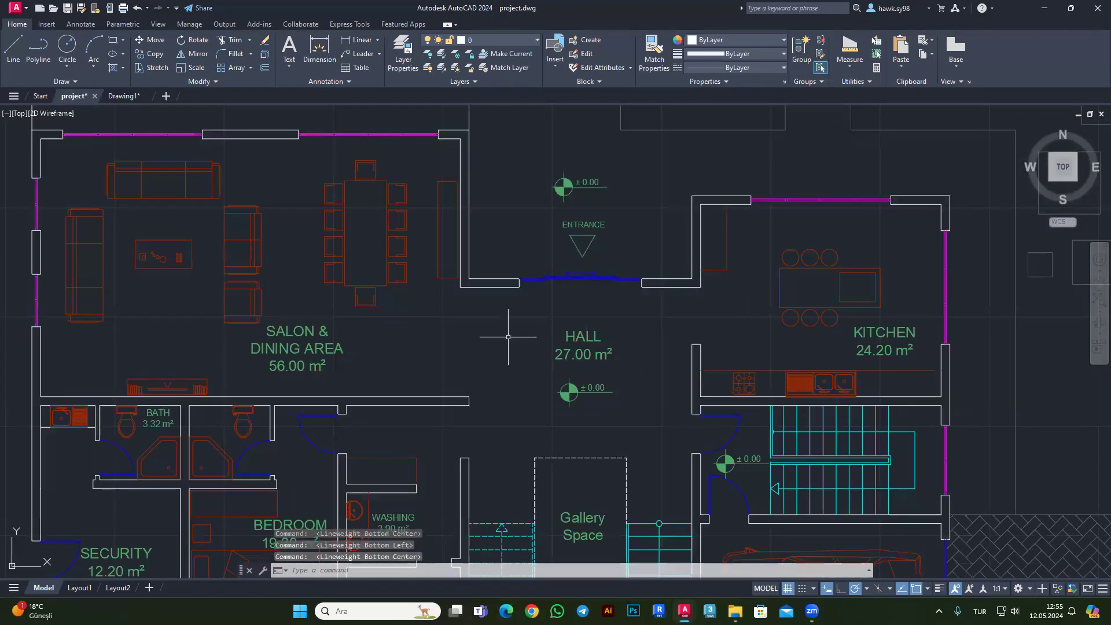
{"action": "scroll", "coordinate": [504, 339], "scroll_direction": "down", "scroll_amount": 4}
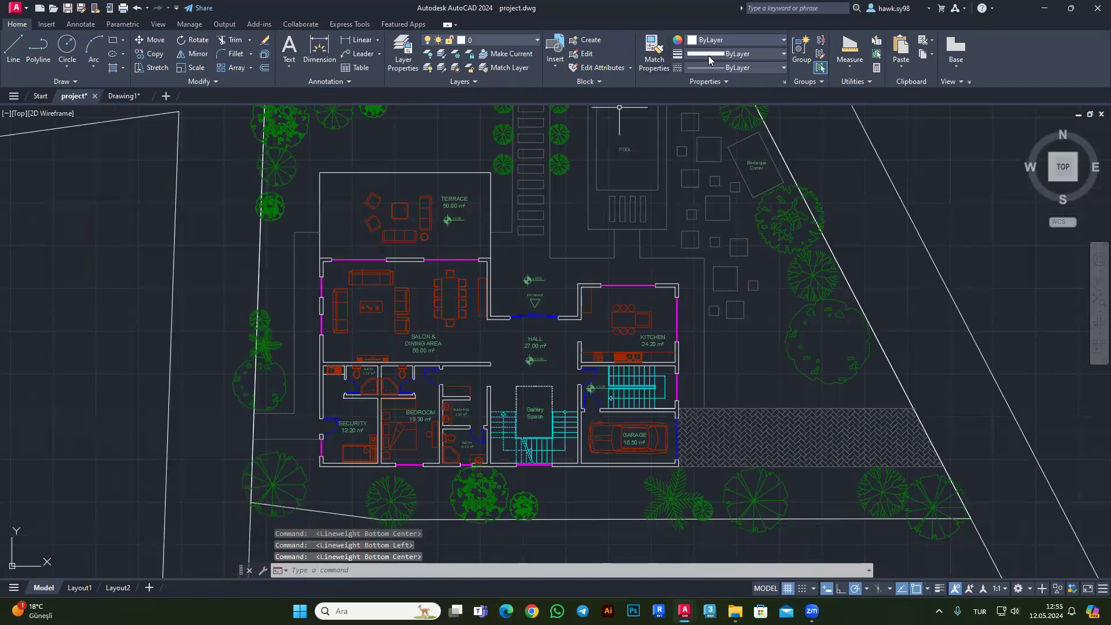
{"action": "scroll", "coordinate": [526, 377], "scroll_direction": "up", "scroll_amount": 2}
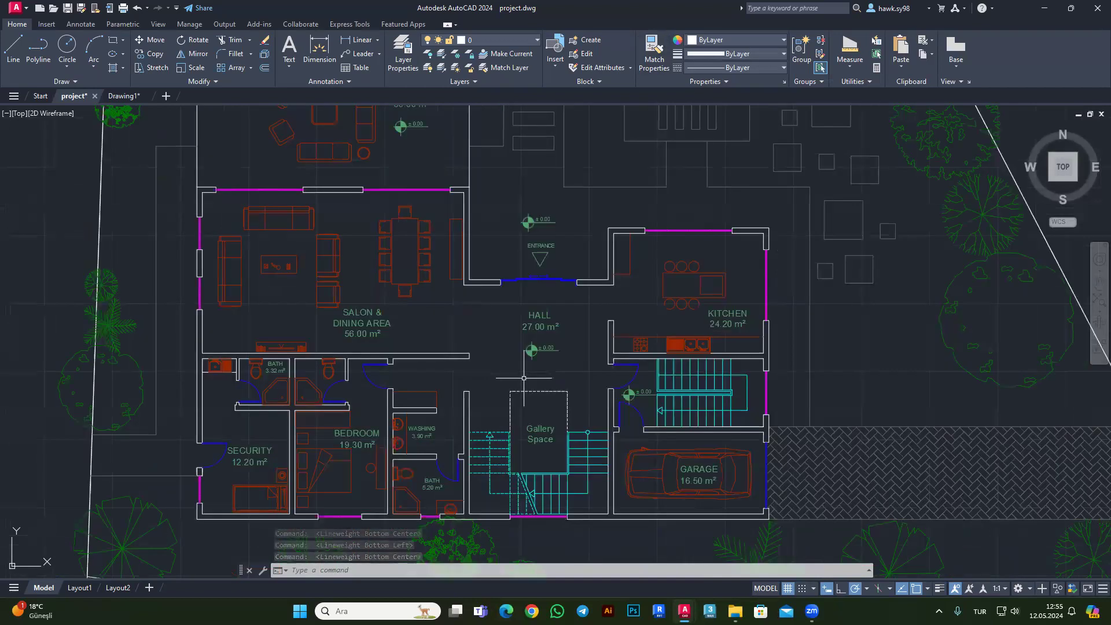
{"action": "scroll", "coordinate": [457, 395], "scroll_direction": "up", "scroll_amount": 4}
{"action": "scroll", "coordinate": [524, 398], "scroll_direction": "down", "scroll_amount": 2}
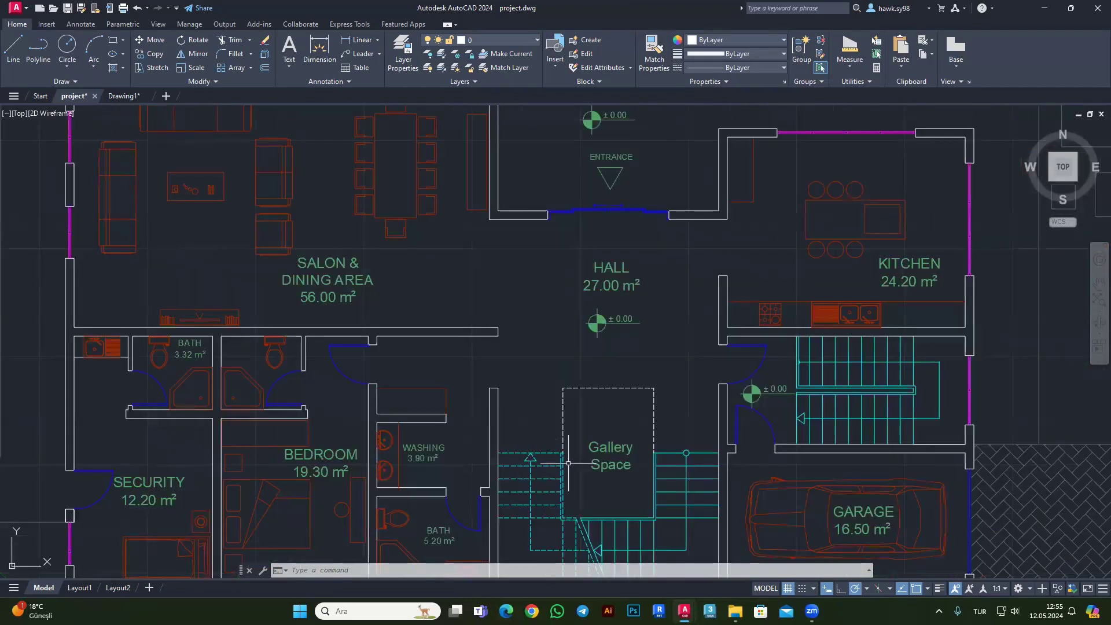
{"action": "scroll", "coordinate": [553, 443], "scroll_direction": "down", "scroll_amount": 3}
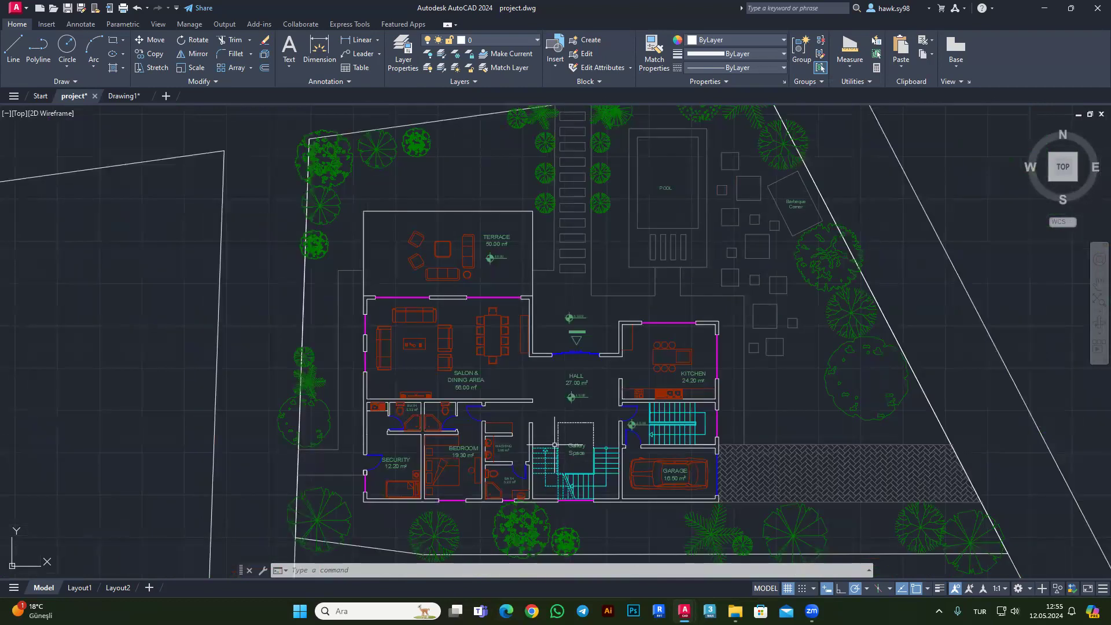
{"action": "scroll", "coordinate": [457, 264], "scroll_direction": "up", "scroll_amount": 2}
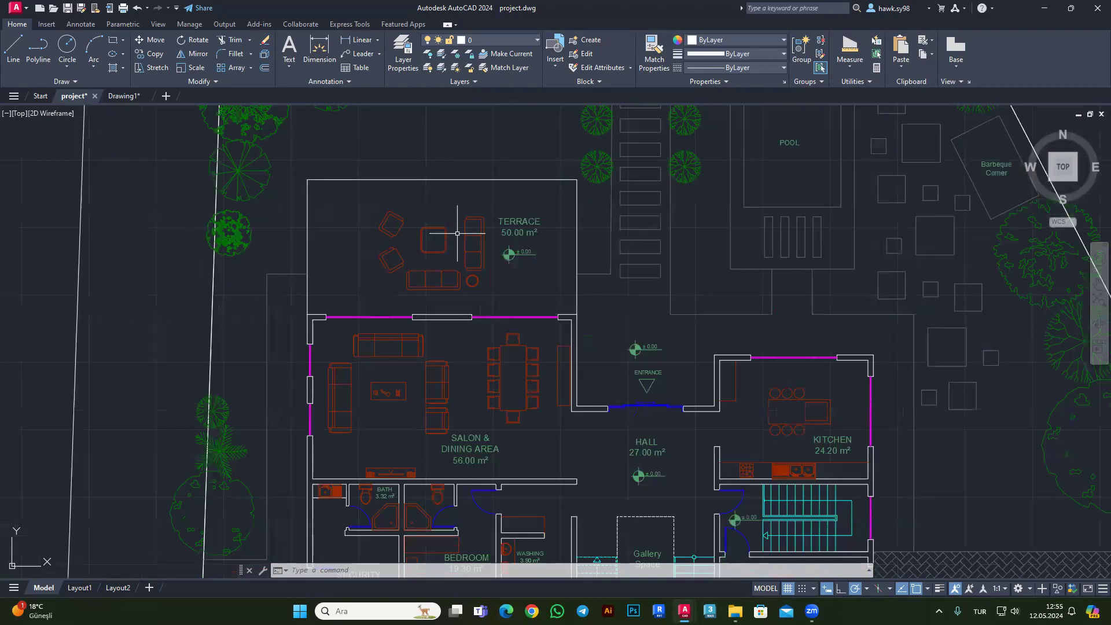
{"action": "scroll", "coordinate": [448, 225], "scroll_direction": "up", "scroll_amount": 4}
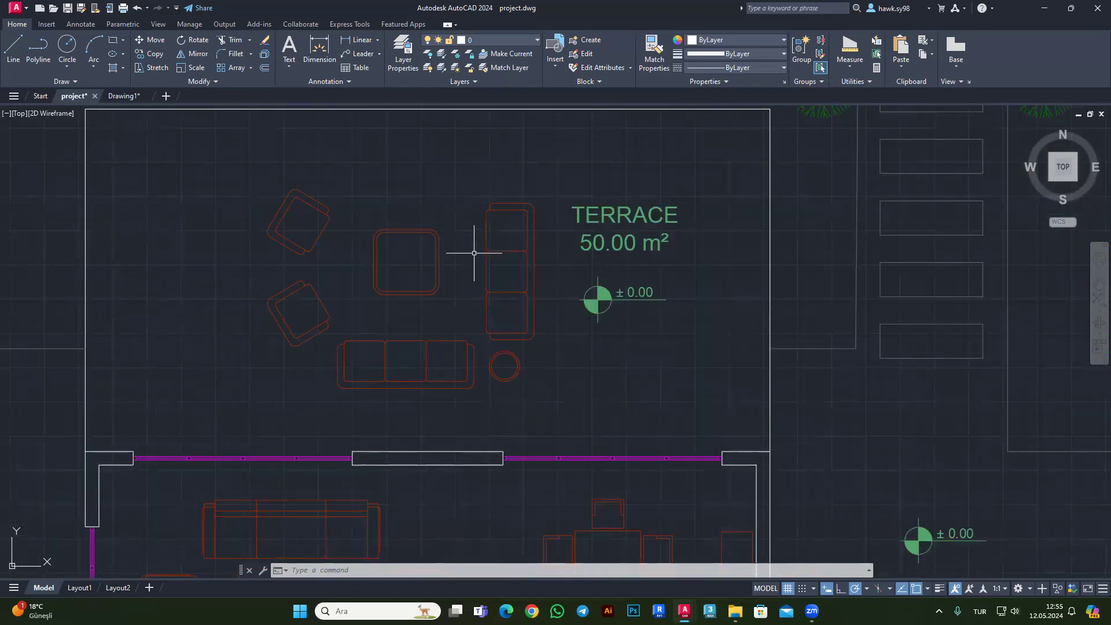
{"action": "scroll", "coordinate": [474, 253], "scroll_direction": "down", "scroll_amount": 4}
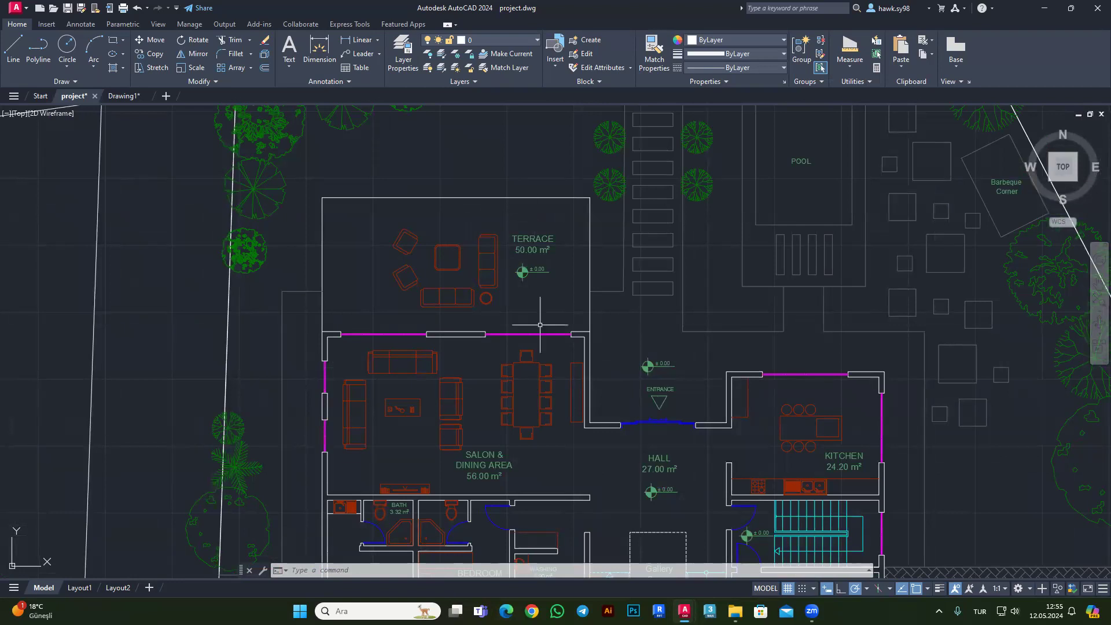
{"action": "scroll", "coordinate": [579, 358], "scroll_direction": "up", "scroll_amount": 4}
{"action": "left_click", "coordinate": [578, 360]}
{"action": "left_click", "coordinate": [540, 362]}
{"action": "key", "text": "Escape"}
{"action": "left_click", "coordinate": [353, 207]}
{"action": "key", "text": "Escape"}
{"action": "left_click", "coordinate": [727, 54]}
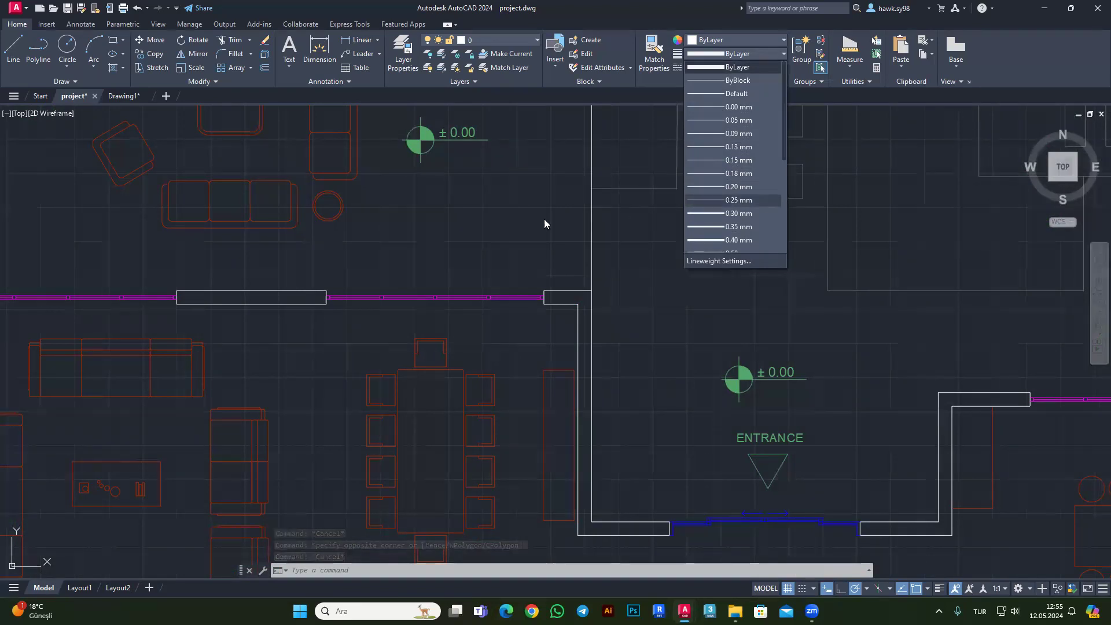
{"action": "left_click", "coordinate": [486, 269]}
{"action": "scroll", "coordinate": [437, 249], "scroll_direction": "down", "scroll_amount": 2}
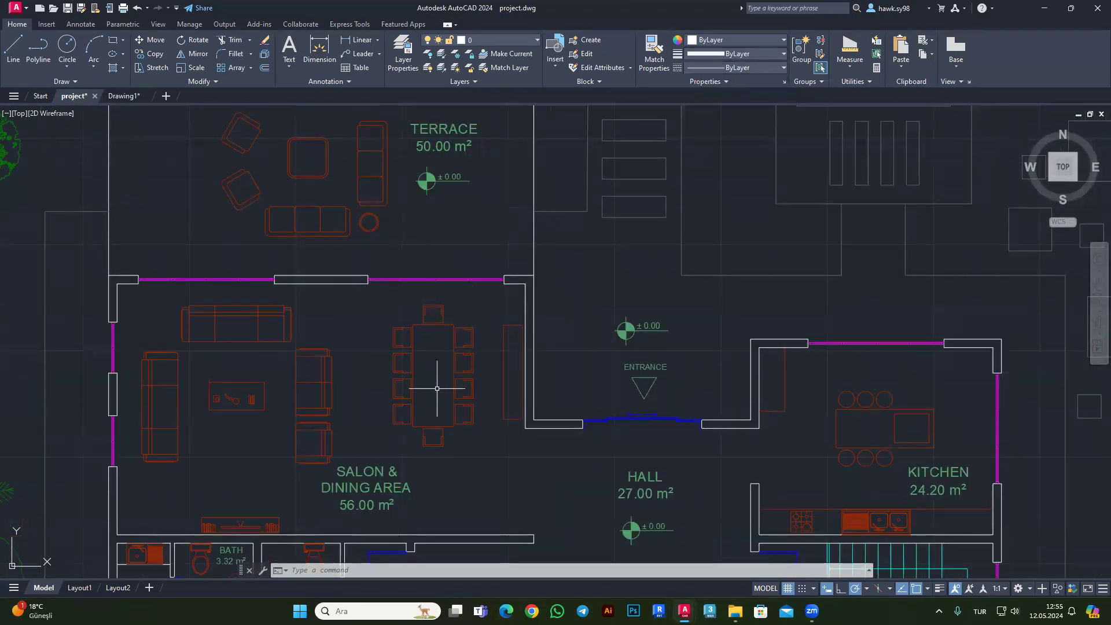
{"action": "scroll", "coordinate": [478, 402], "scroll_direction": "down", "scroll_amount": 3}
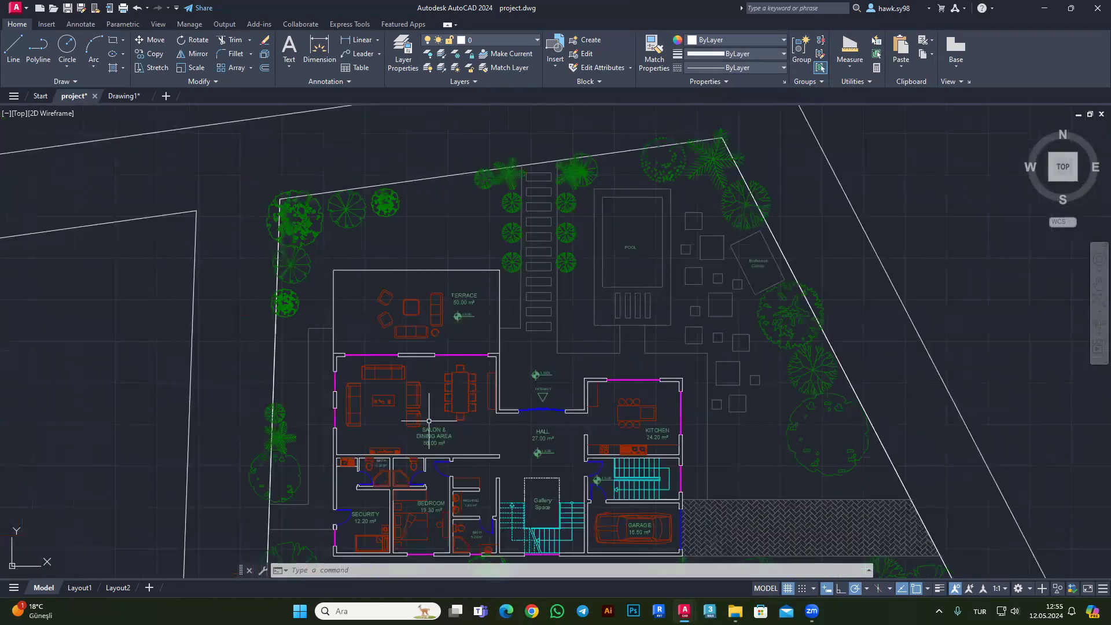
{"action": "scroll", "coordinate": [459, 324], "scroll_direction": "up", "scroll_amount": 3}
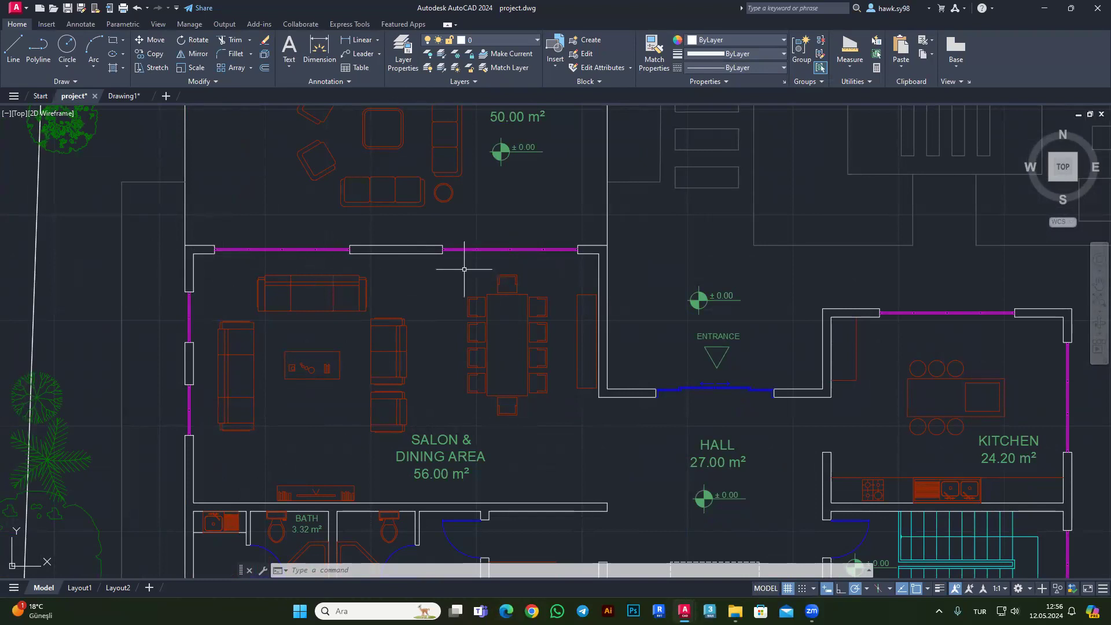
{"action": "scroll", "coordinate": [576, 240], "scroll_direction": "up", "scroll_amount": 3}
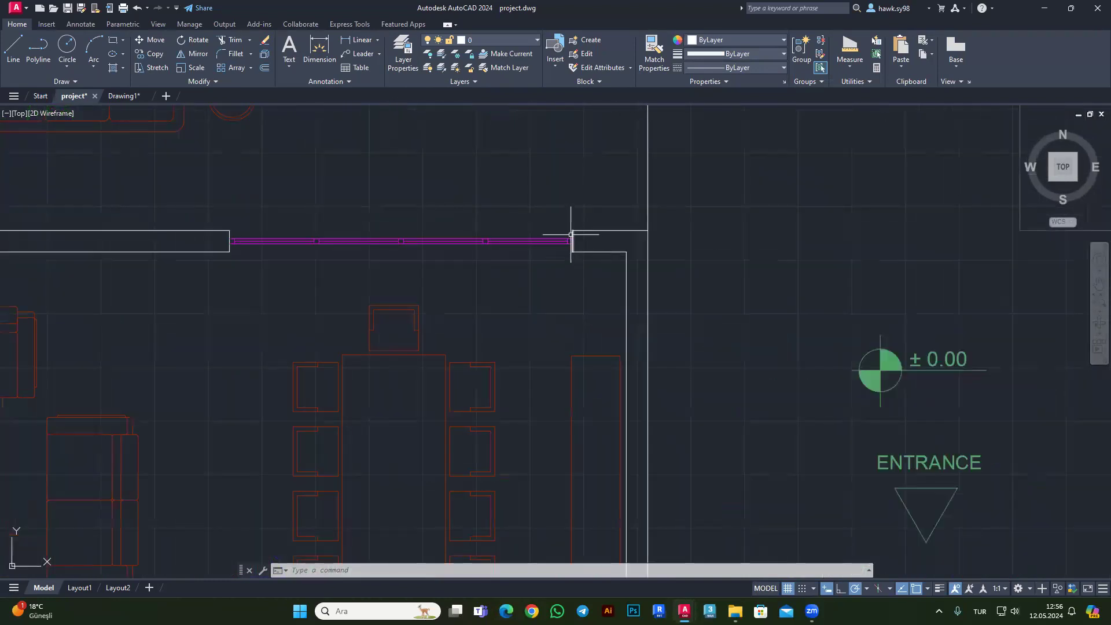
{"action": "scroll", "coordinate": [570, 234], "scroll_direction": "up", "scroll_amount": 2}
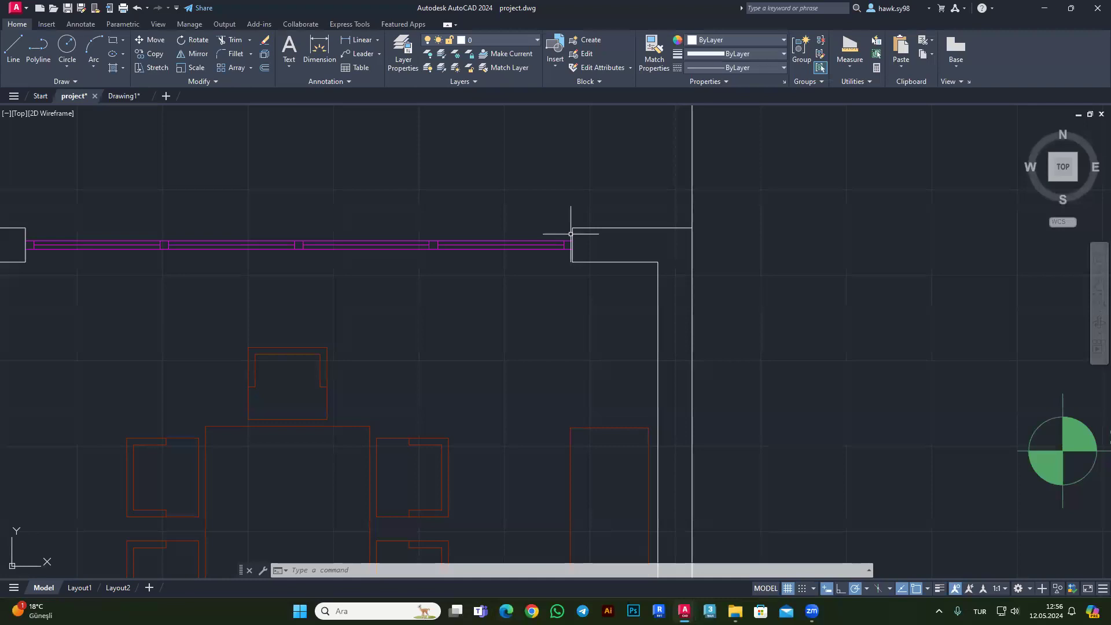
{"action": "scroll", "coordinate": [570, 234], "scroll_direction": "up", "scroll_amount": 4}
{"action": "scroll", "coordinate": [520, 250], "scroll_direction": "up", "scroll_amount": 4}
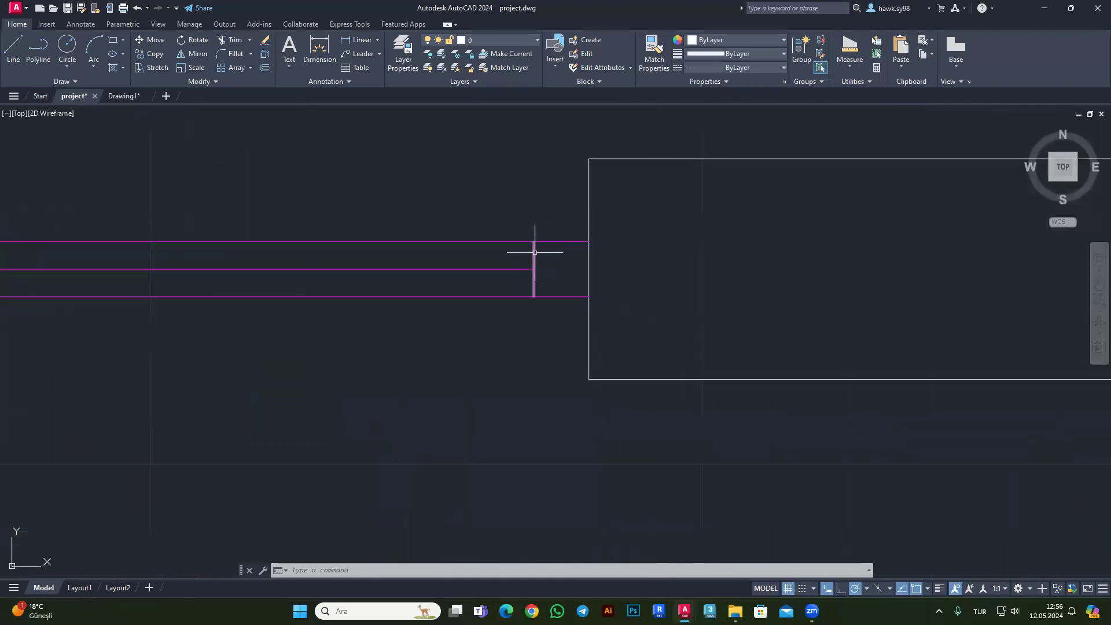
{"action": "left_click", "coordinate": [8, 45]}
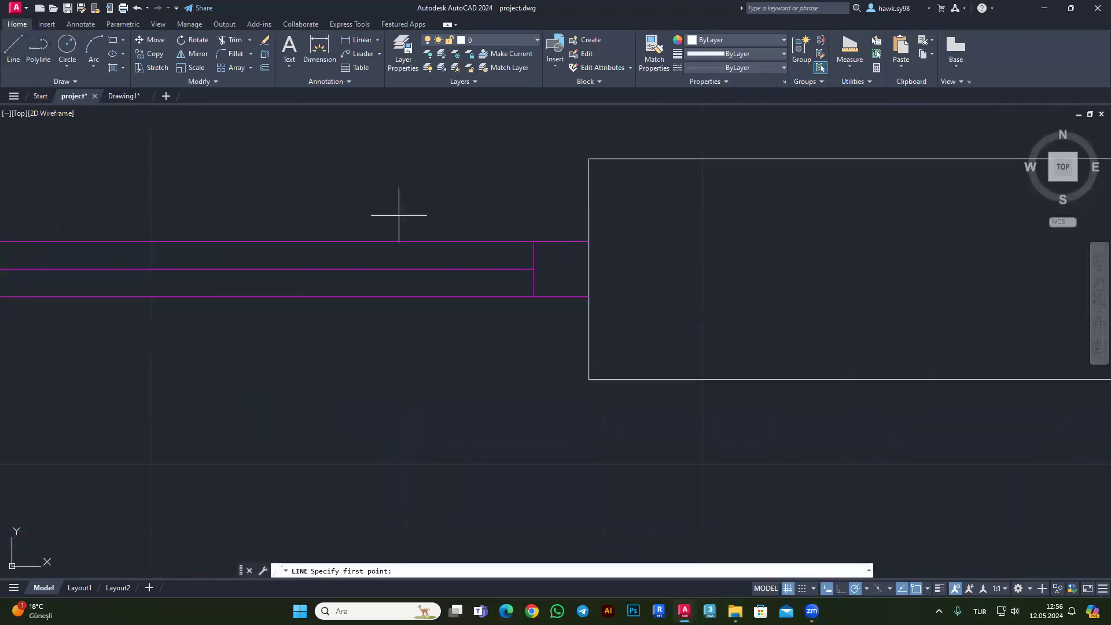
{"action": "left_click", "coordinate": [534, 268]}
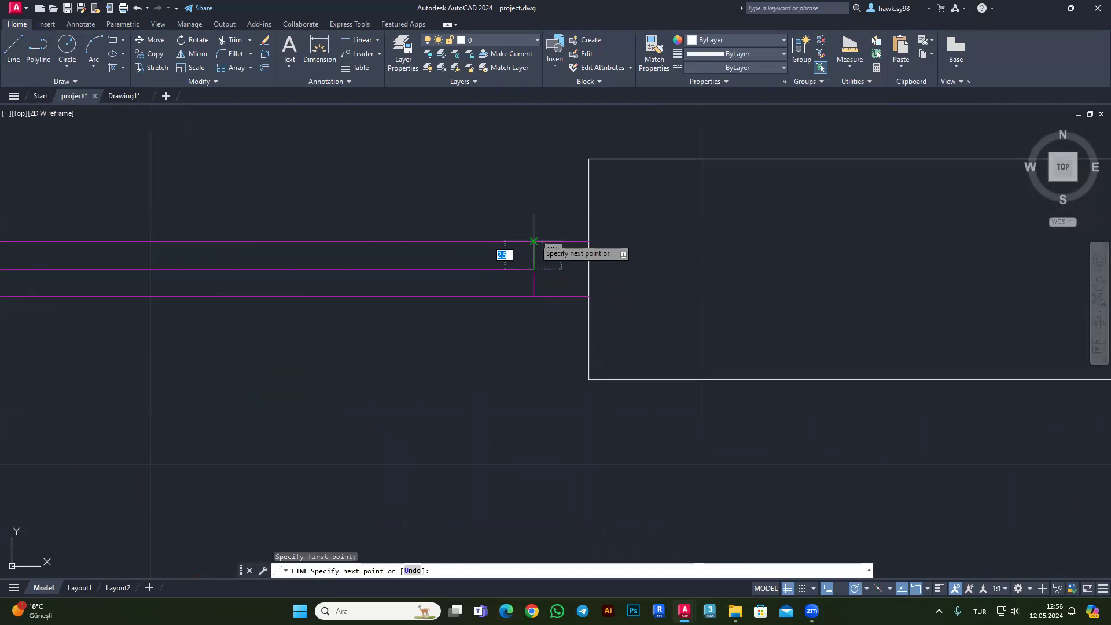
{"action": "key", "text": "Escape"}
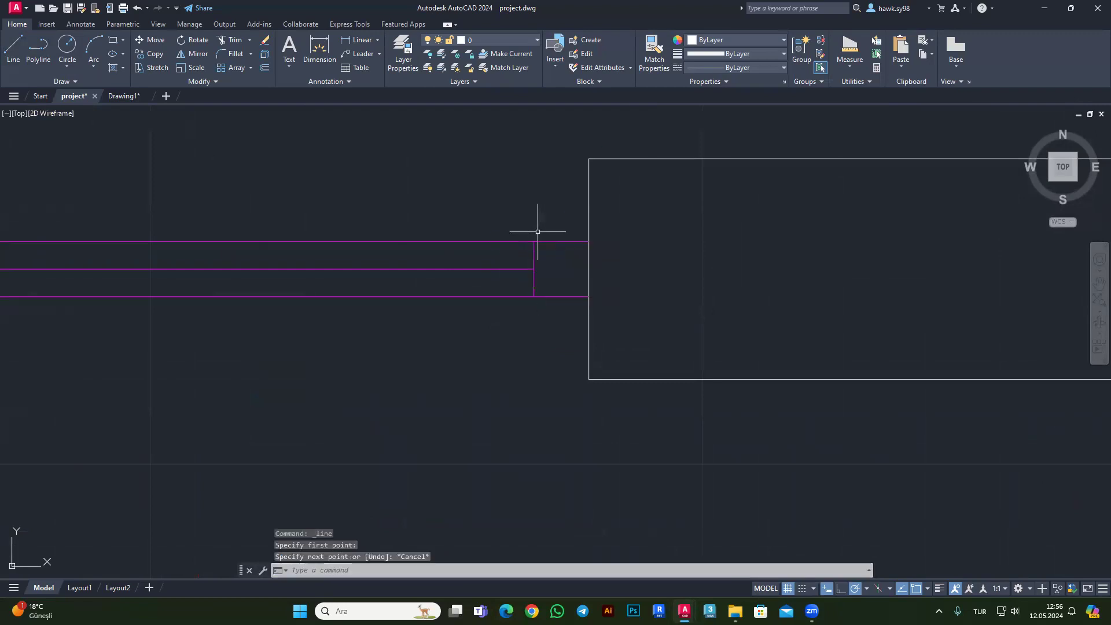
{"action": "scroll", "coordinate": [563, 252], "scroll_direction": "down", "scroll_amount": 1}
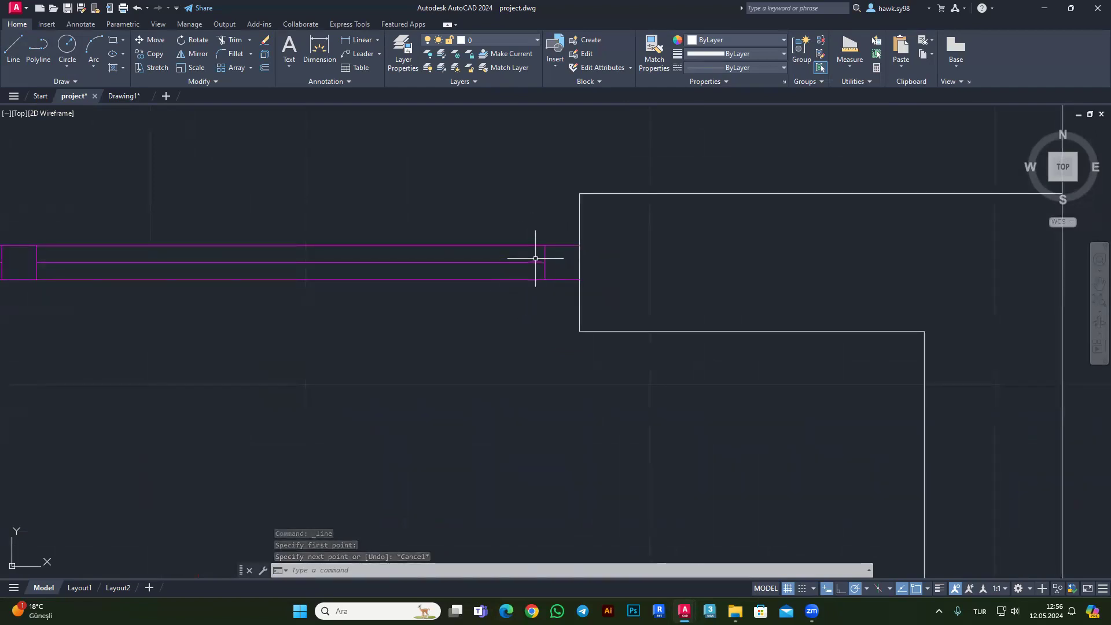
{"action": "scroll", "coordinate": [306, 260], "scroll_direction": "down", "scroll_amount": 2}
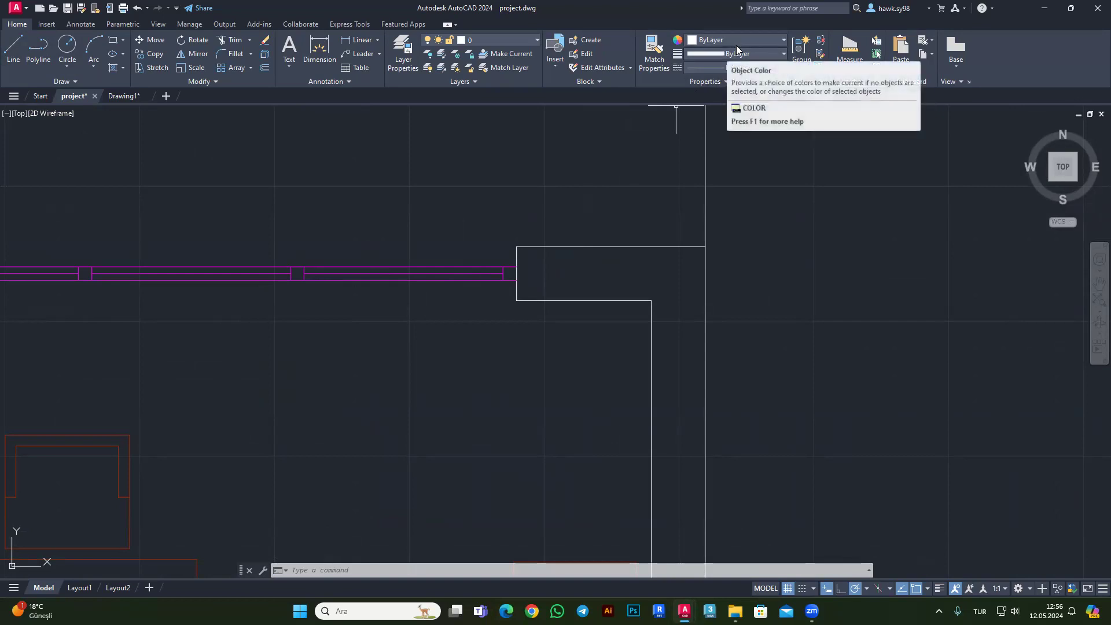
{"action": "scroll", "coordinate": [514, 224], "scroll_direction": "down", "scroll_amount": 3}
{"action": "scroll", "coordinate": [496, 231], "scroll_direction": "down", "scroll_amount": 2}
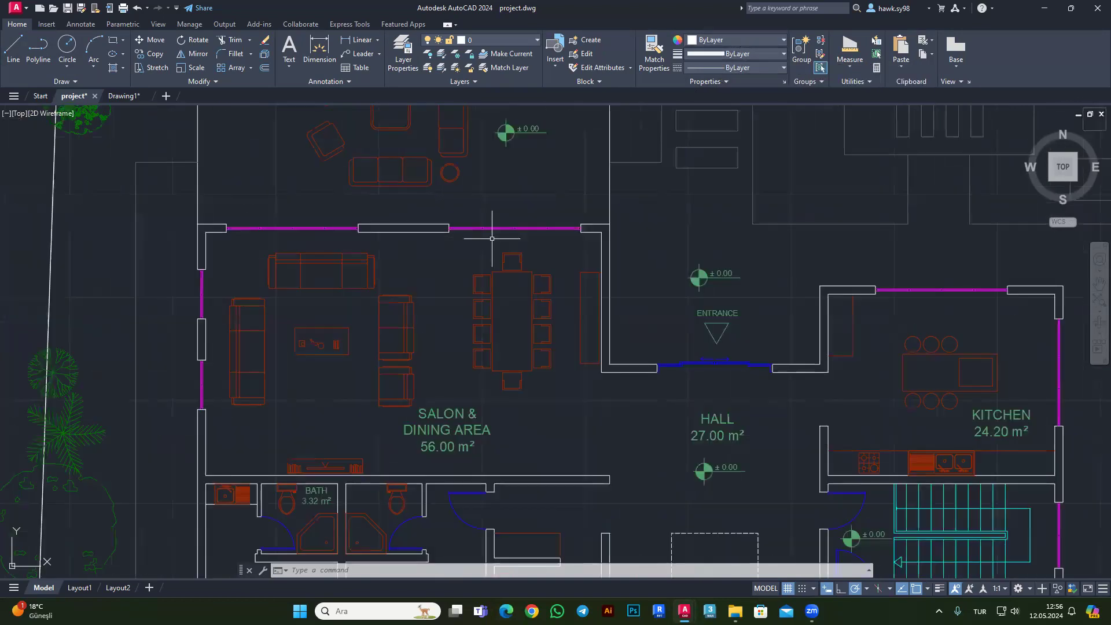
{"action": "scroll", "coordinate": [538, 308], "scroll_direction": "down", "scroll_amount": 2}
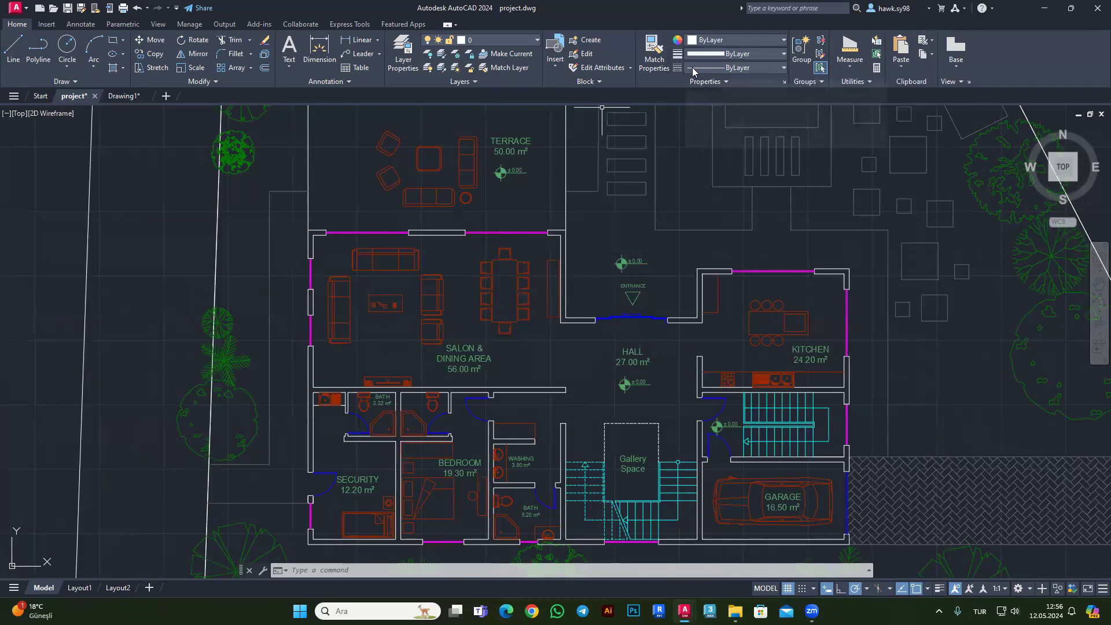
Browse the linetype list, then zoom in and select the top stair line to inspect it.
{"action": "left_click", "coordinate": [755, 68]}
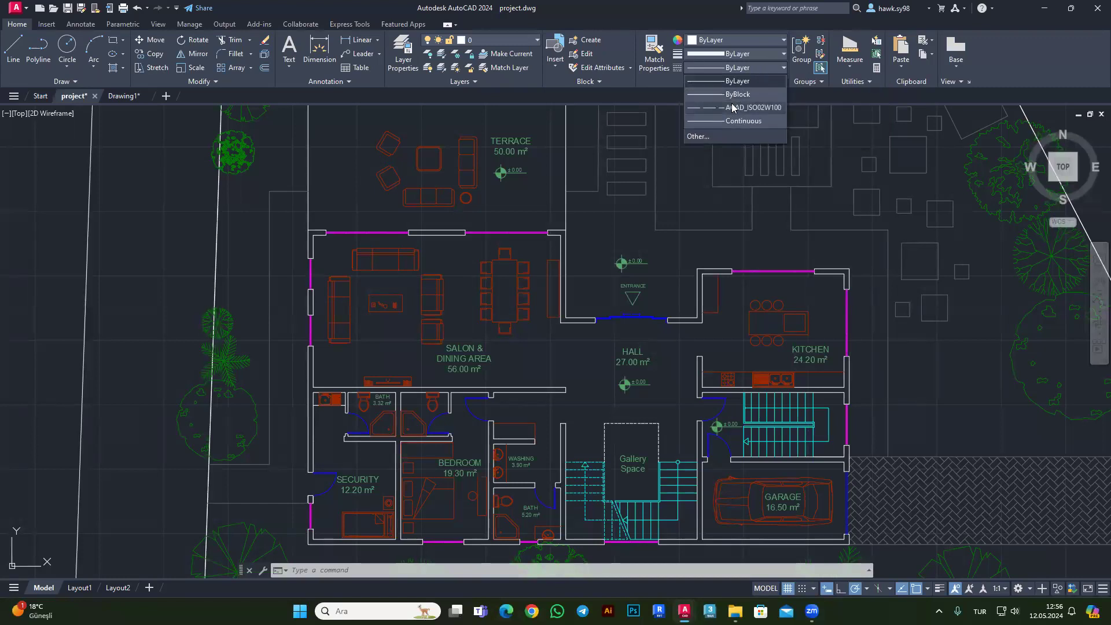
{"action": "left_click", "coordinate": [585, 449]}
{"action": "scroll", "coordinate": [586, 498], "scroll_direction": "up", "scroll_amount": 6}
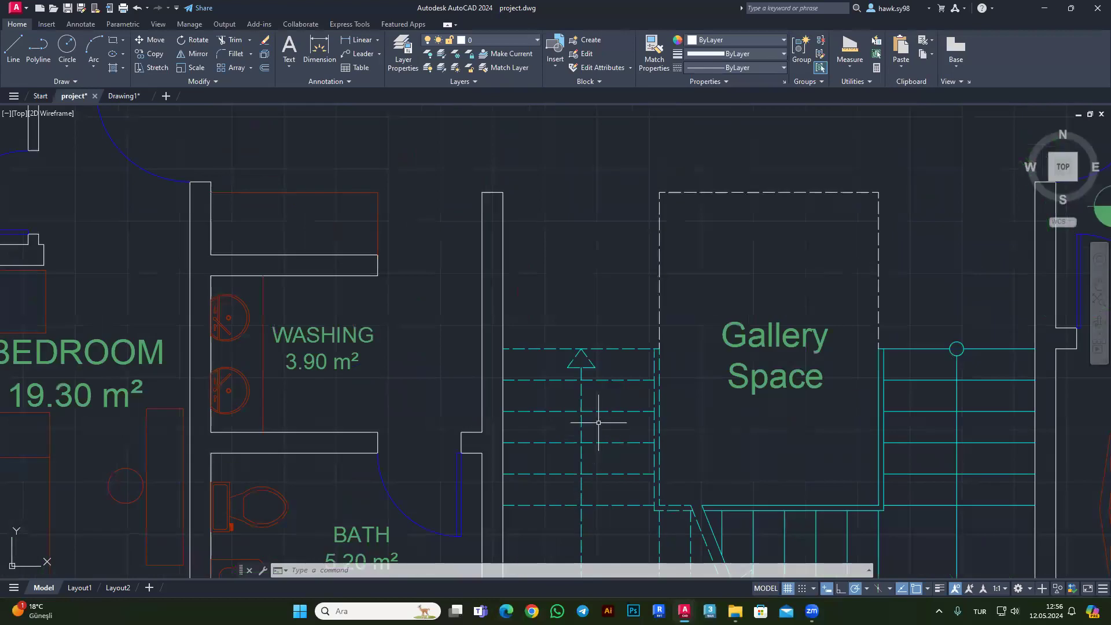
{"action": "scroll", "coordinate": [599, 422], "scroll_direction": "up", "scroll_amount": 2}
{"action": "left_click", "coordinate": [649, 267]}
{"action": "left_click", "coordinate": [620, 318]}
{"action": "scroll", "coordinate": [574, 324], "scroll_direction": "down", "scroll_amount": 4}
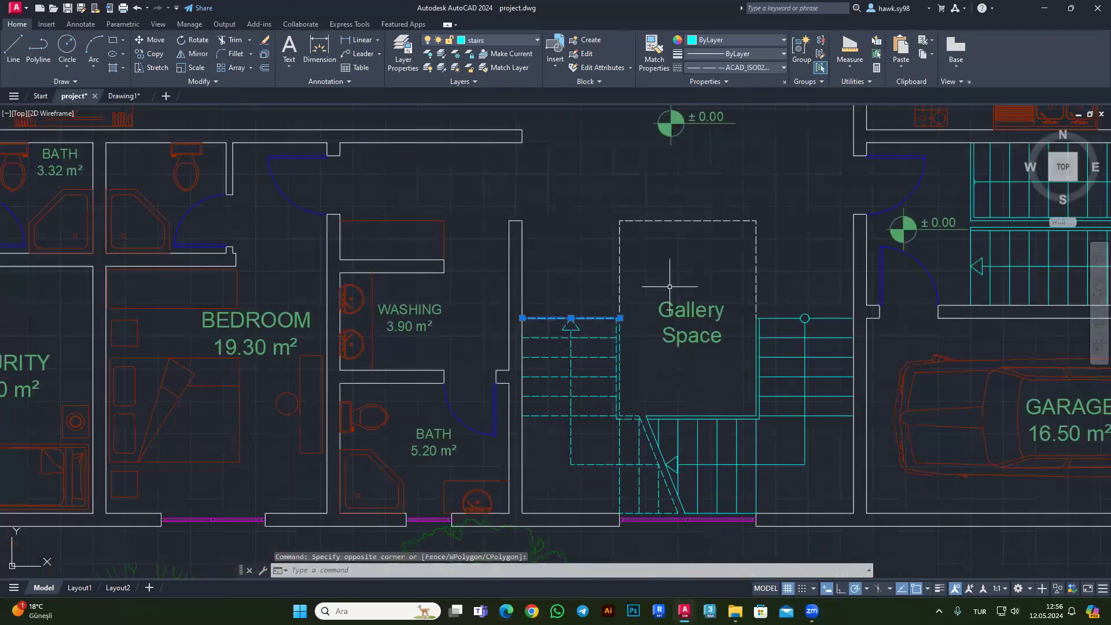
{"action": "key", "text": "Escape"}
Inspect the dashed Gallery Space rectangle and the top stair line by selecting each.
{"action": "left_click", "coordinate": [745, 198]}
{"action": "left_click", "coordinate": [575, 241]}
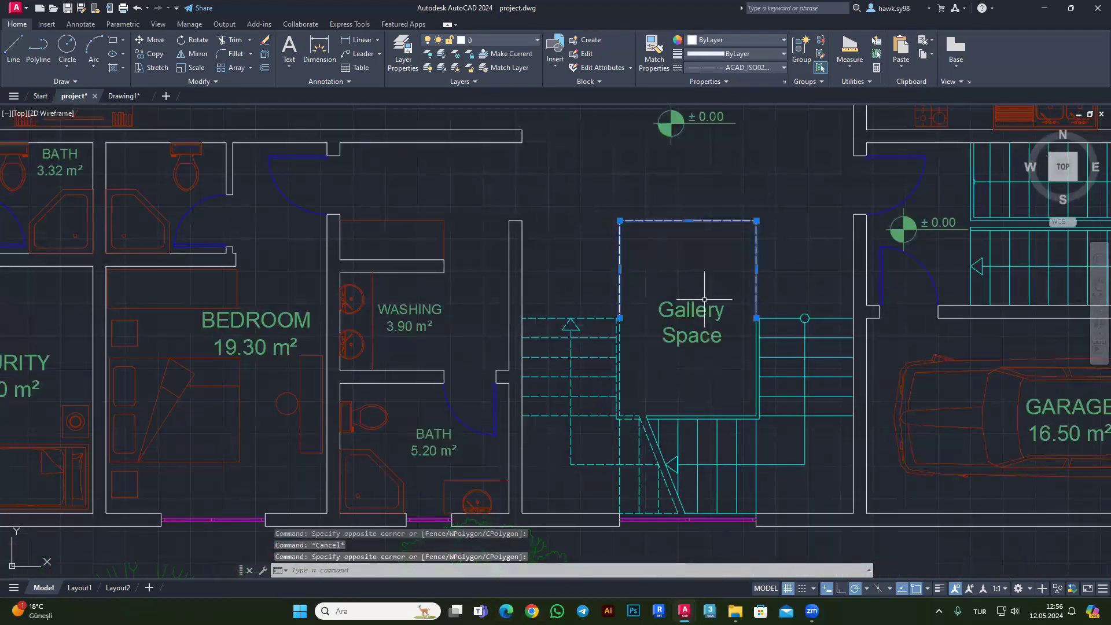
{"action": "key", "text": "Escape"}
{"action": "scroll", "coordinate": [704, 299], "scroll_direction": "up", "scroll_amount": 5}
{"action": "left_click_drag", "start_coordinate": [783, 248], "coordinate": [657, 322]}
{"action": "scroll", "coordinate": [694, 319], "scroll_direction": "down", "scroll_amount": 5}
{"action": "scroll", "coordinate": [684, 325], "scroll_direction": "up", "scroll_amount": 2}
{"action": "key", "text": "Escape"}
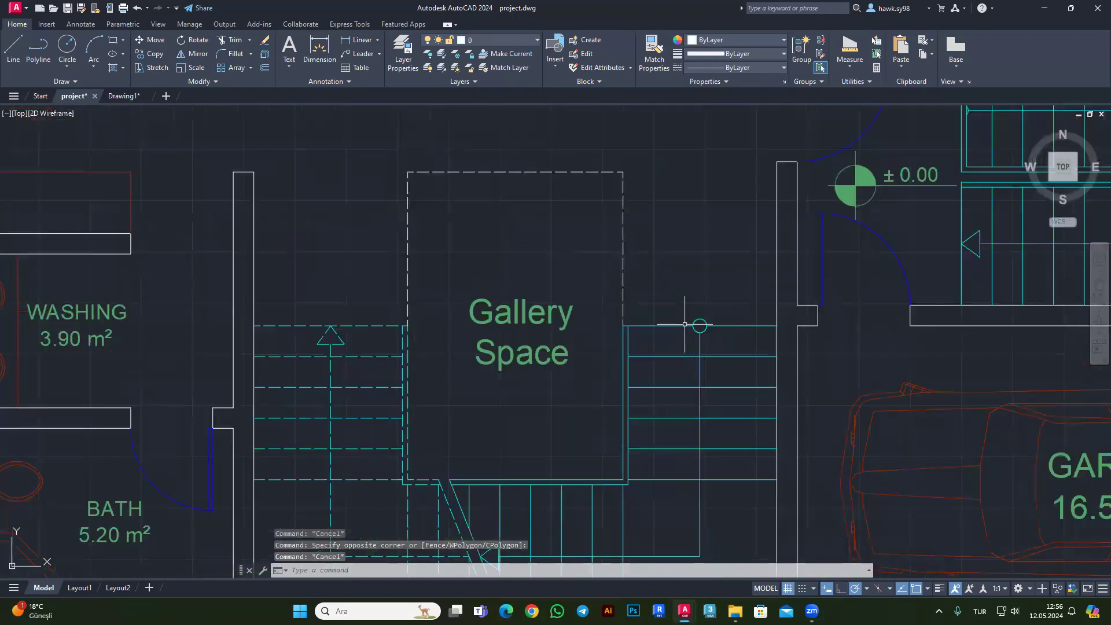
{"action": "scroll", "coordinate": [551, 337], "scroll_direction": "down", "scroll_amount": 2}
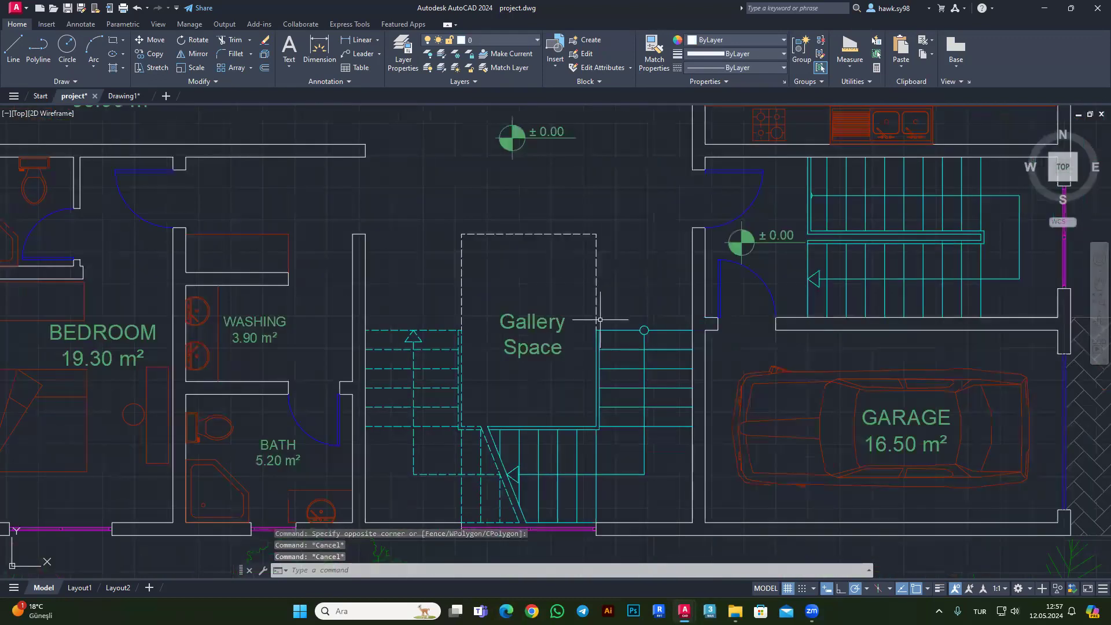
{"action": "scroll", "coordinate": [600, 320], "scroll_direction": "down", "scroll_amount": 3}
{"action": "scroll", "coordinate": [613, 324], "scroll_direction": "up", "scroll_amount": 3}
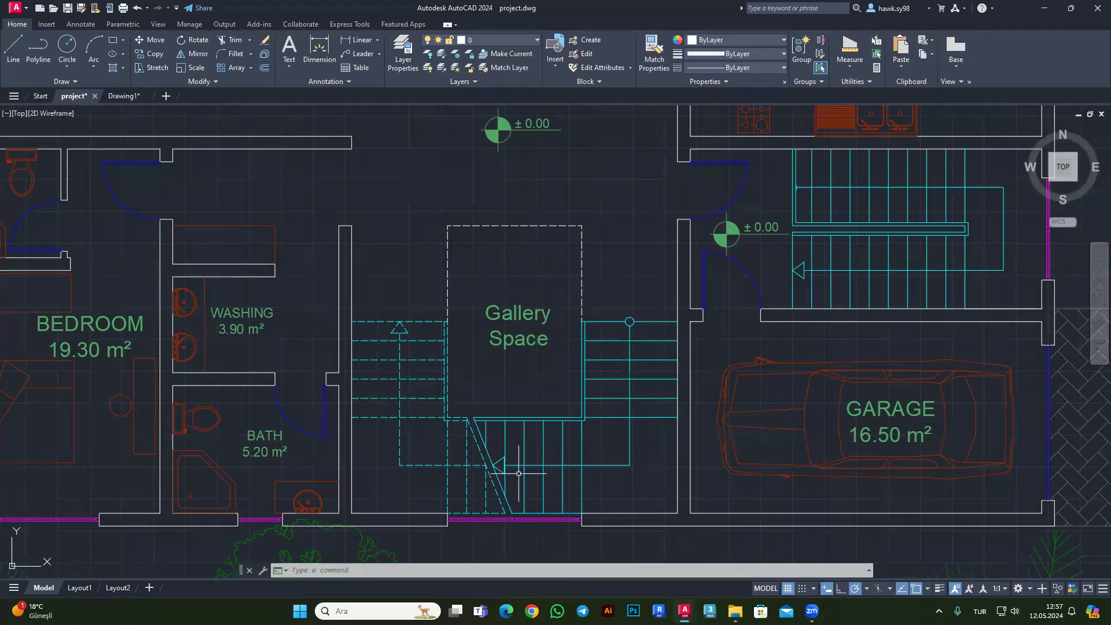
{"action": "scroll", "coordinate": [469, 459], "scroll_direction": "up", "scroll_amount": 2}
{"action": "scroll", "coordinate": [439, 389], "scroll_direction": "up", "scroll_amount": 2}
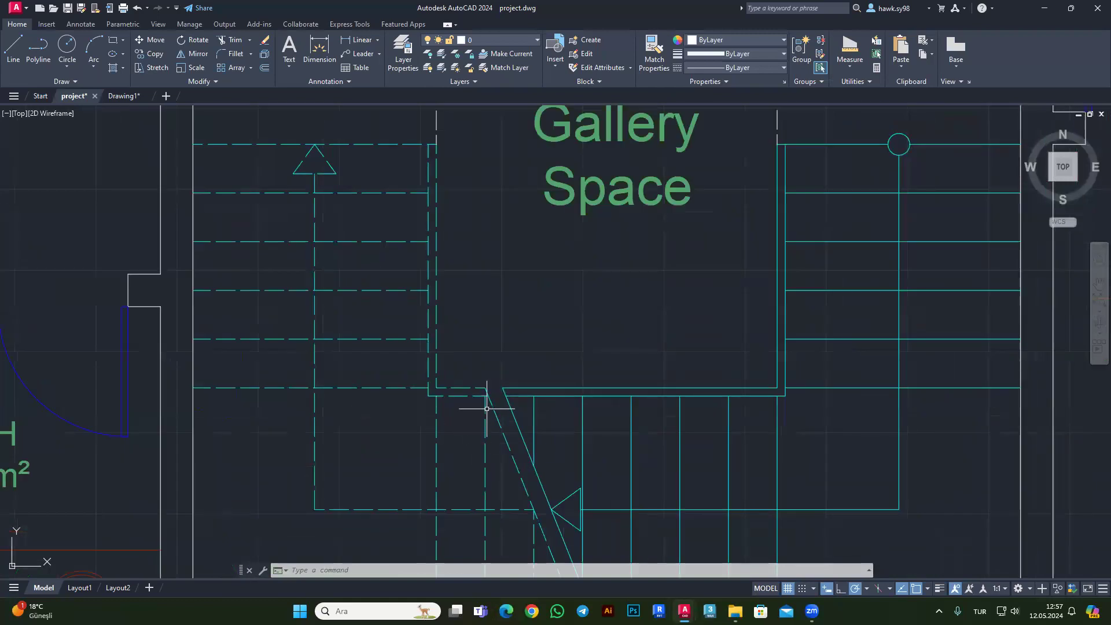
Check the dashed stair line's linetype on the stairs layer, then return to Drawing1.
{"action": "left_click", "coordinate": [395, 384]}
{"action": "left_click", "coordinate": [338, 448]}
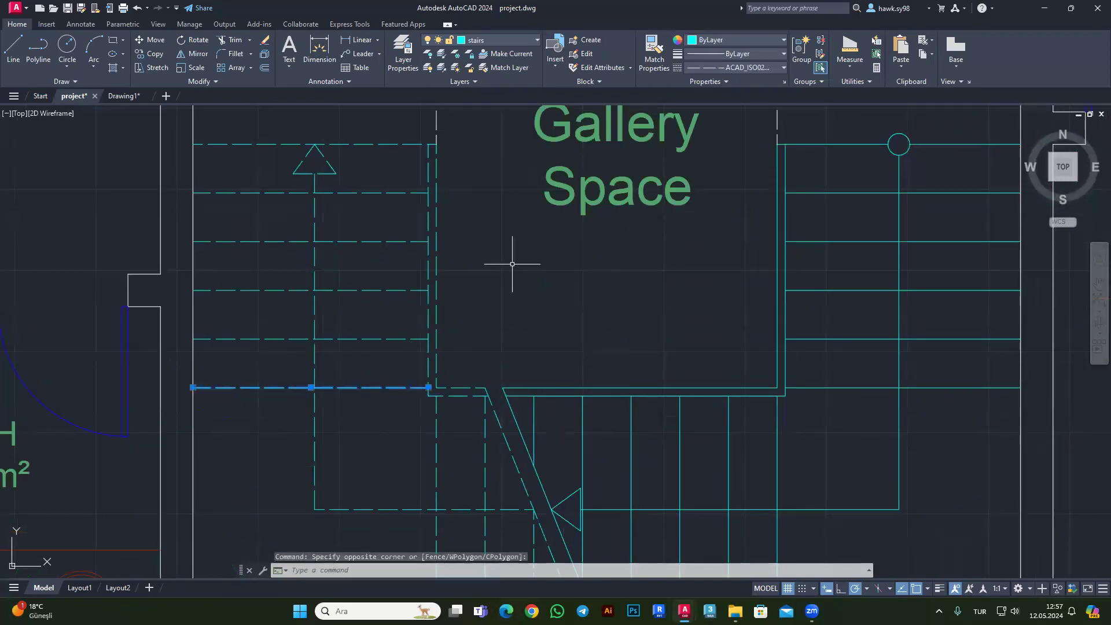
{"action": "left_click", "coordinate": [722, 66]}
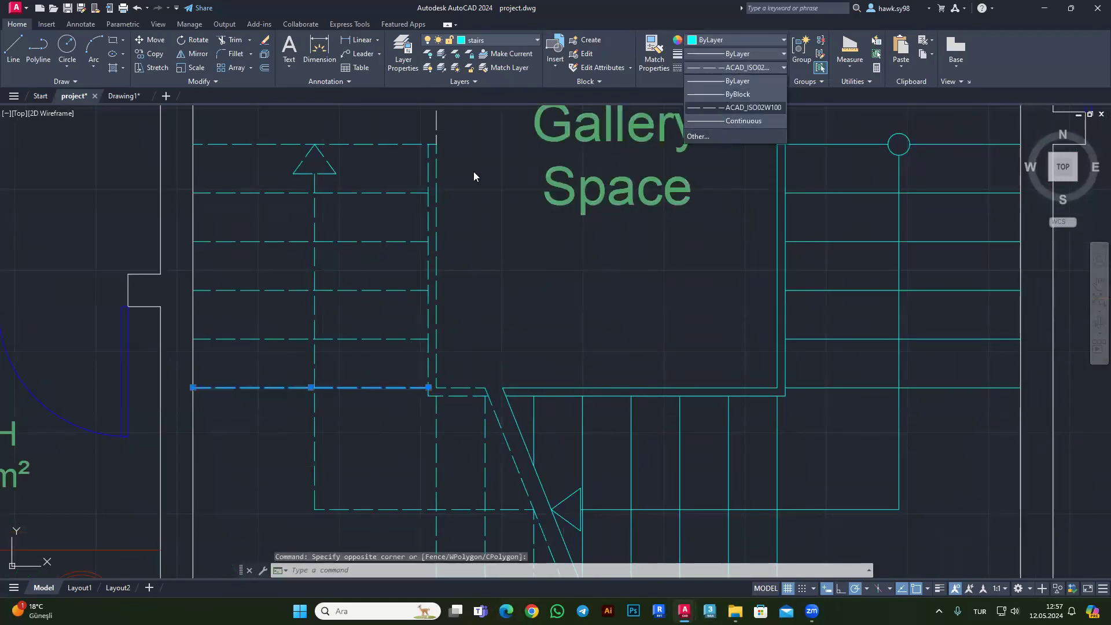
{"action": "left_click", "coordinate": [123, 96]}
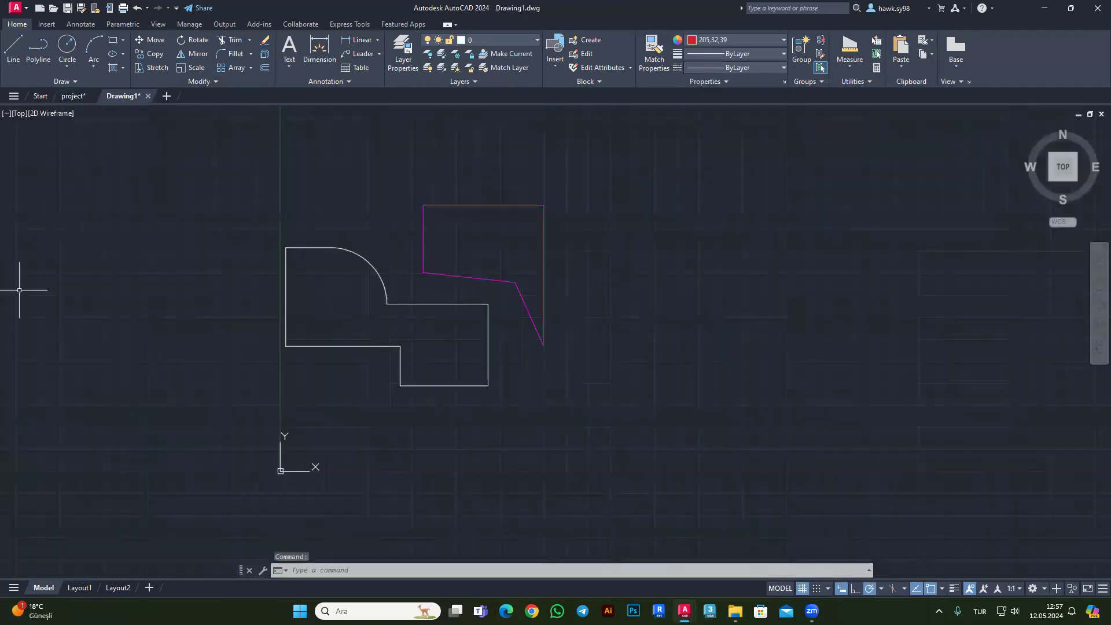
Load the ACAD_ISO02W100 ISO dash linetype into Drawing1 through the Linetype Manager.
{"action": "left_click", "coordinate": [716, 69]}
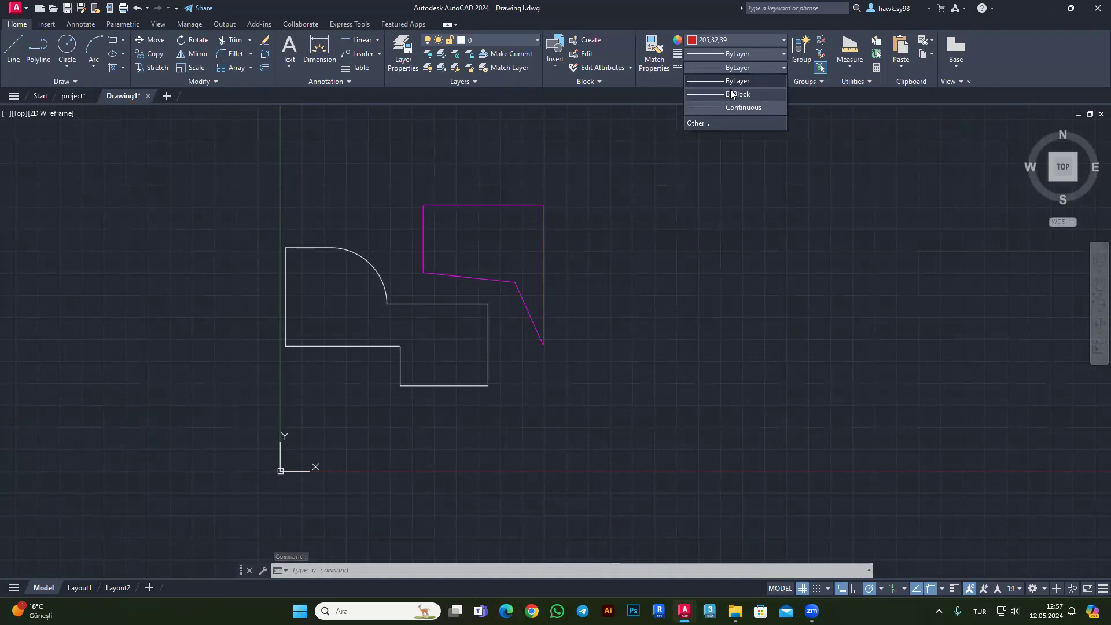
{"action": "left_click", "coordinate": [706, 123]}
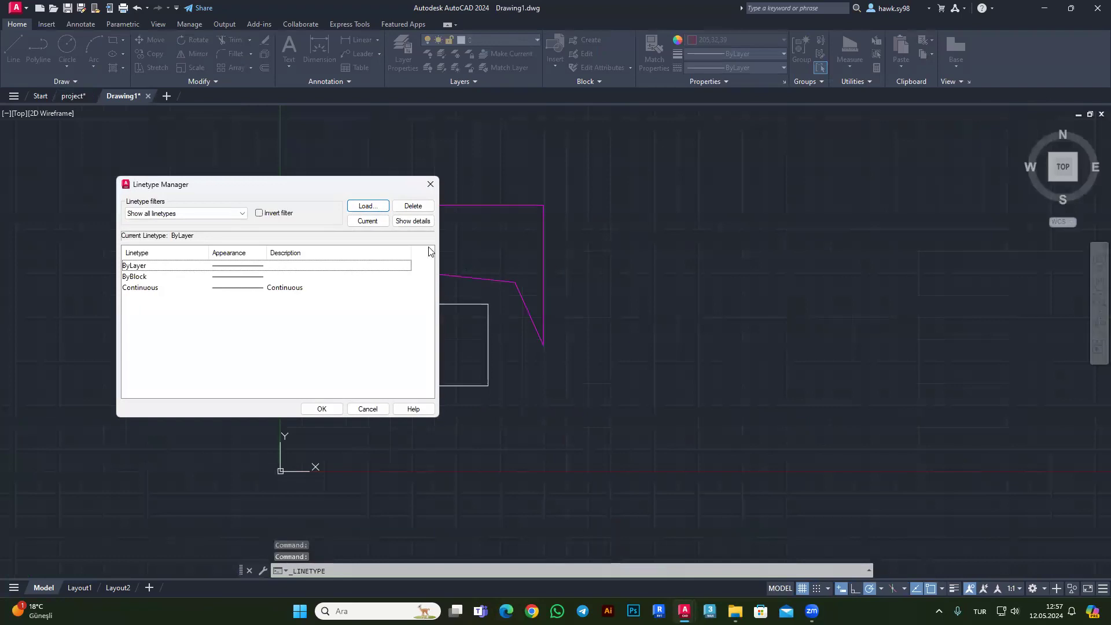
{"action": "left_click", "coordinate": [367, 207]}
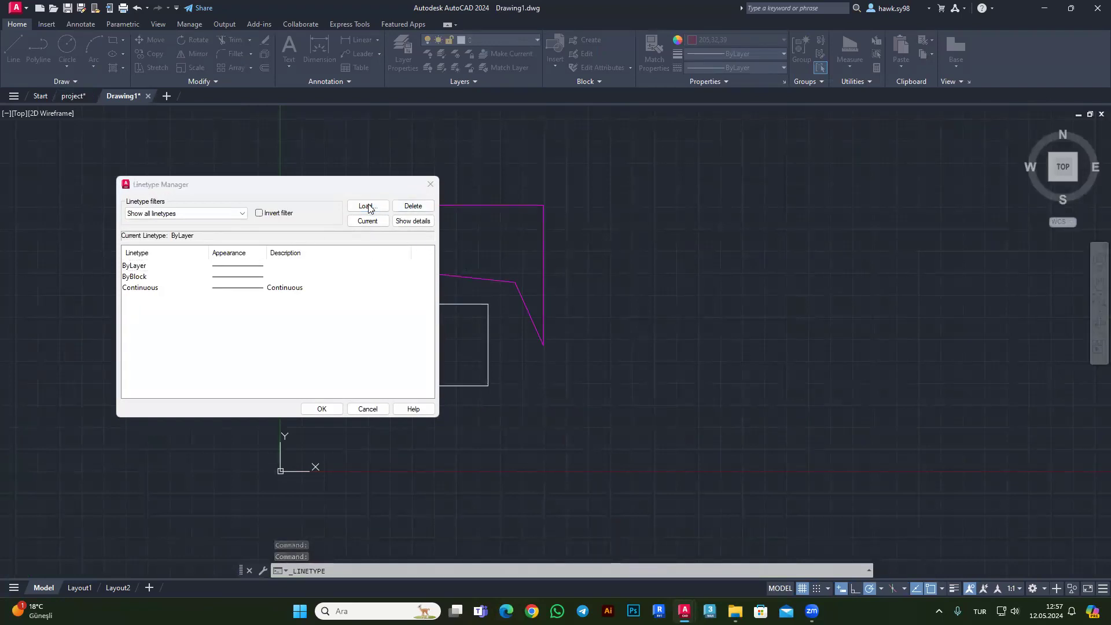
{"action": "scroll", "coordinate": [284, 296], "scroll_direction": "down", "scroll_amount": 4}
{"action": "scroll", "coordinate": [306, 309], "scroll_direction": "down", "scroll_amount": 5}
{"action": "scroll", "coordinate": [307, 311], "scroll_direction": "down", "scroll_amount": 4}
{"action": "scroll", "coordinate": [307, 311], "scroll_direction": "down", "scroll_amount": 3}
{"action": "scroll", "coordinate": [307, 311], "scroll_direction": "up", "scroll_amount": 7}
{"action": "scroll", "coordinate": [307, 310], "scroll_direction": "up", "scroll_amount": 6}
{"action": "scroll", "coordinate": [289, 318], "scroll_direction": "up", "scroll_amount": 2}
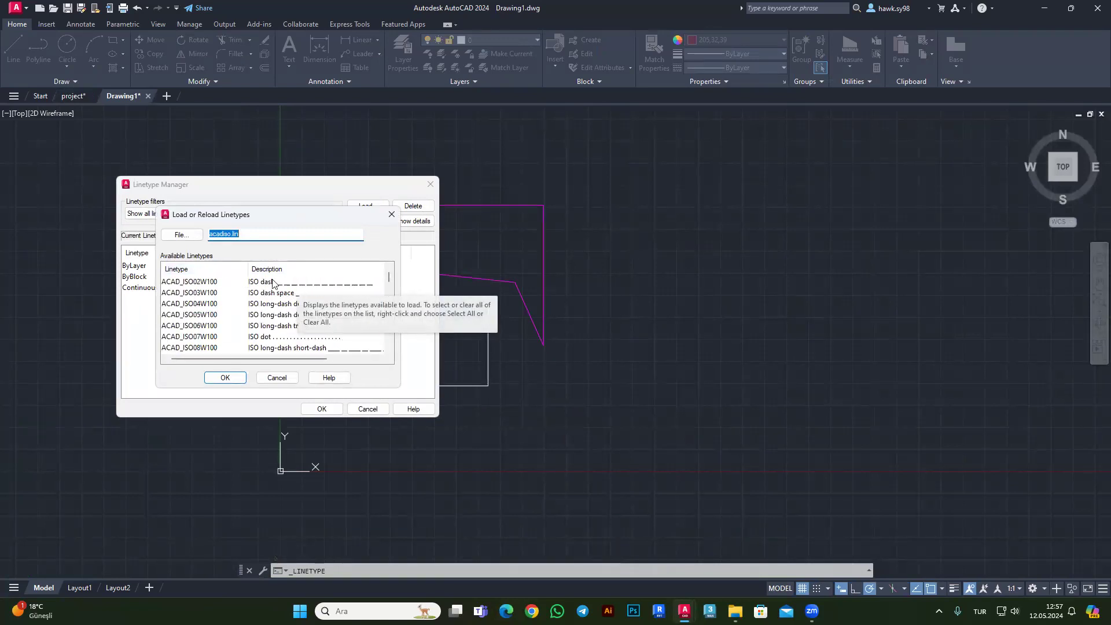
{"action": "left_click", "coordinate": [263, 284]}
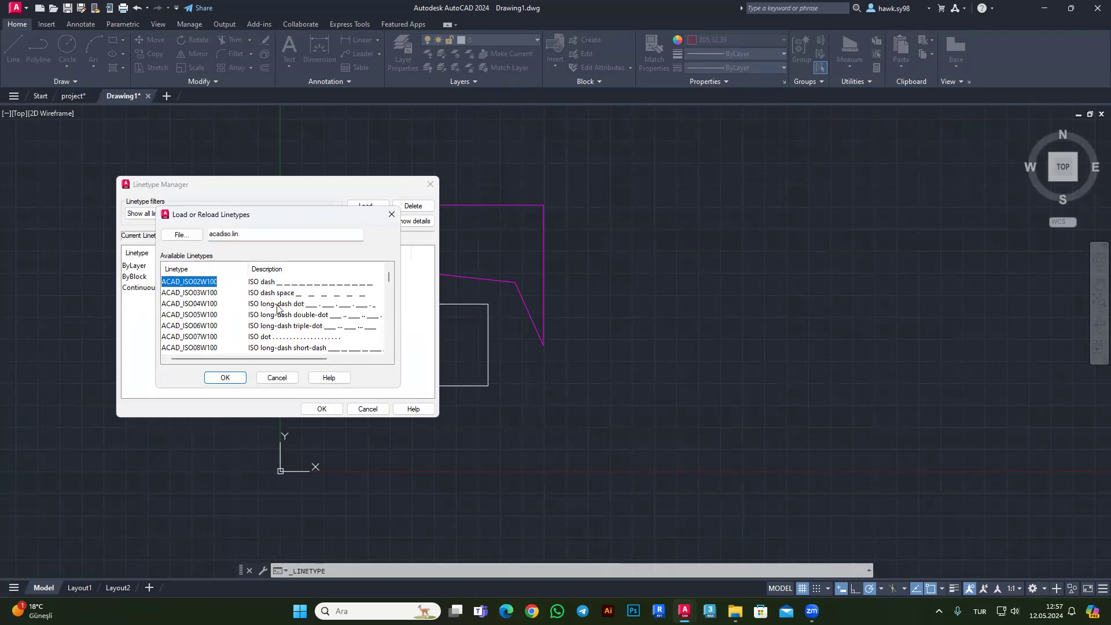
{"action": "left_click", "coordinate": [259, 341]}
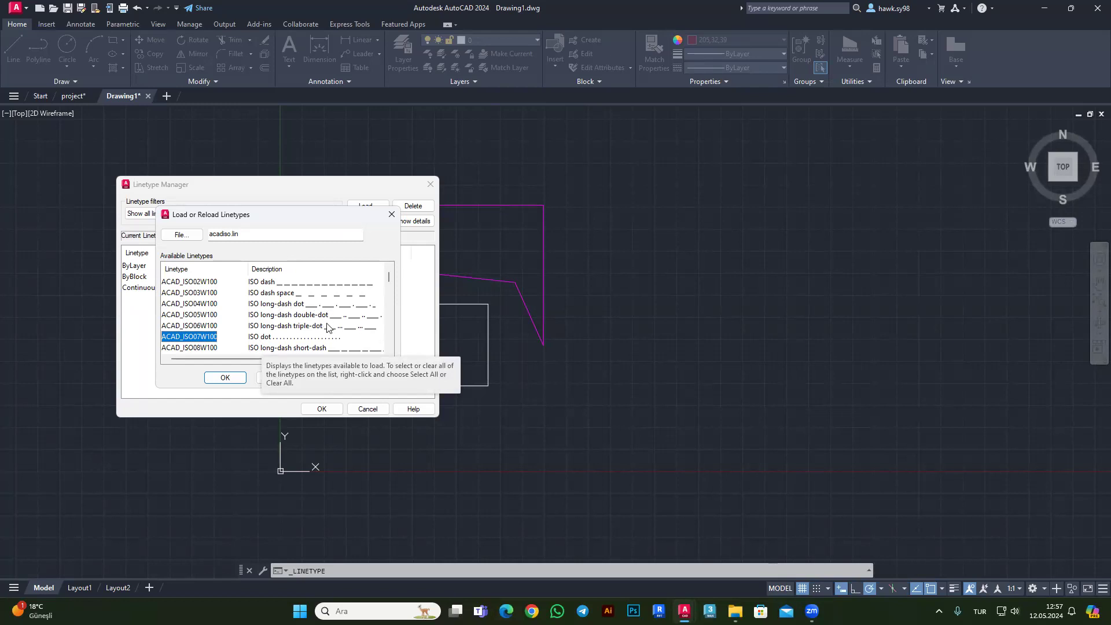
{"action": "left_click", "coordinate": [261, 283]}
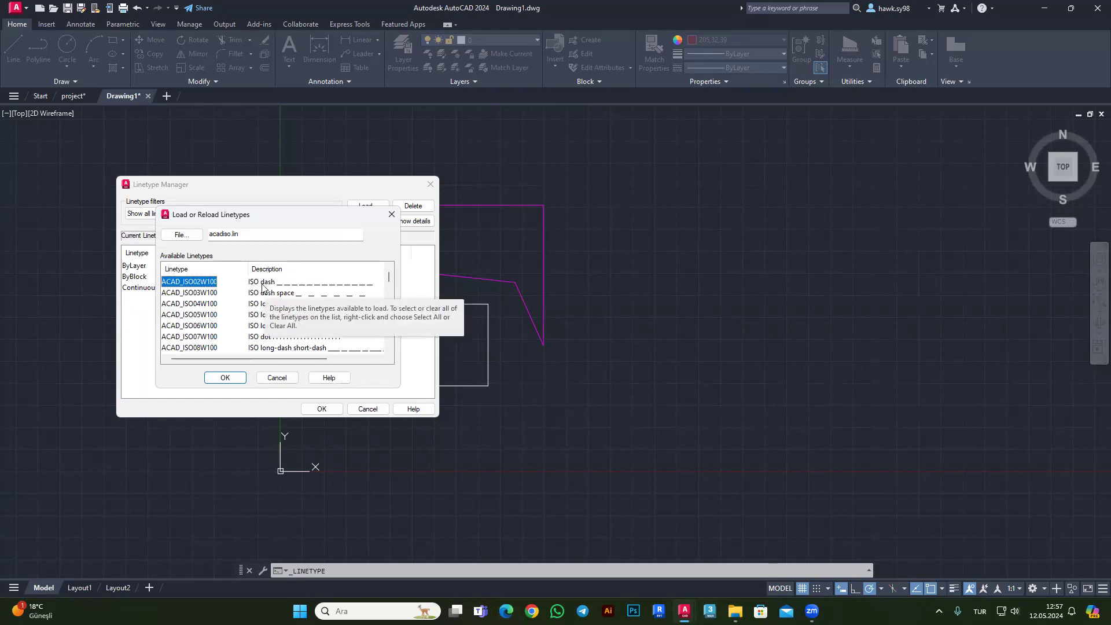
{"action": "left_click", "coordinate": [220, 379]}
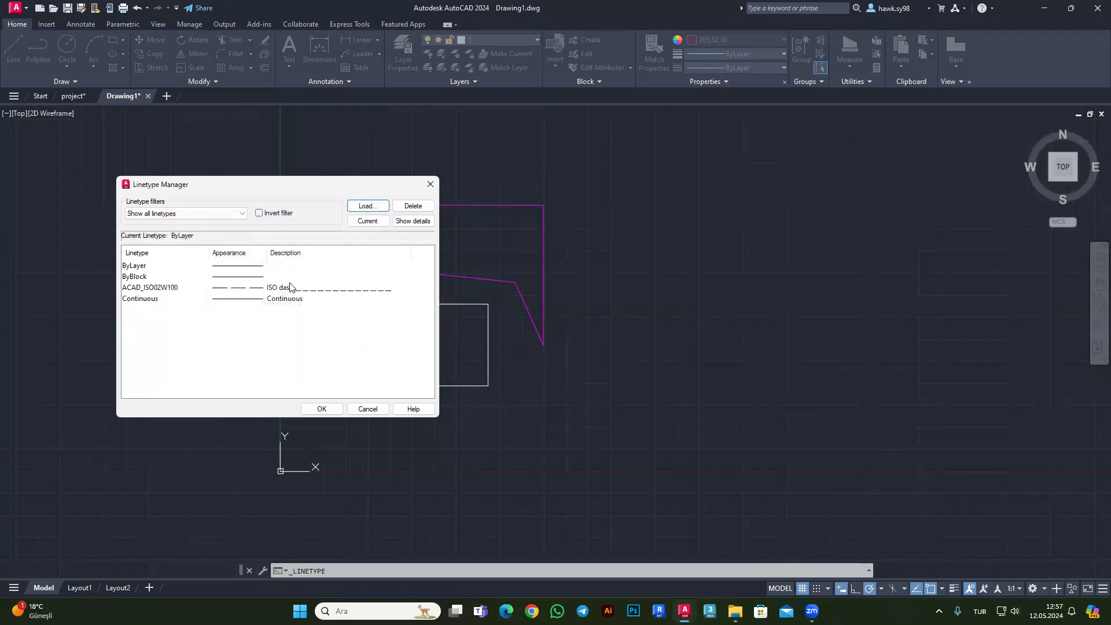
{"action": "left_click", "coordinate": [321, 409]}
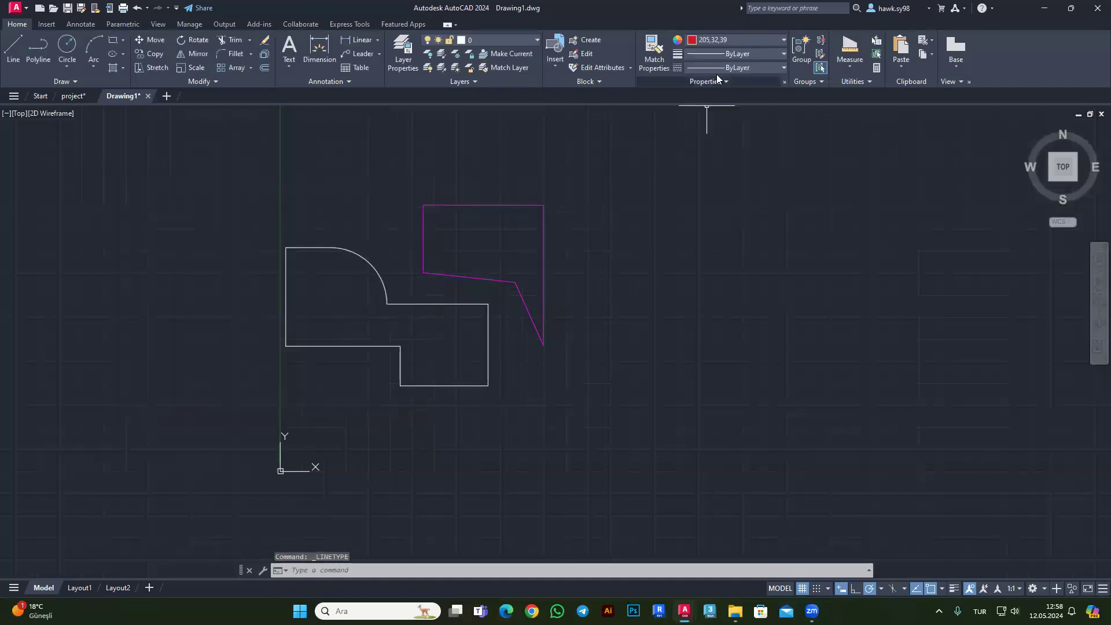
Give the magenta shape's top line the ACAD_ISO02W100 dashed linetype.
{"action": "left_click", "coordinate": [717, 67]}
{"action": "left_click", "coordinate": [379, 231]}
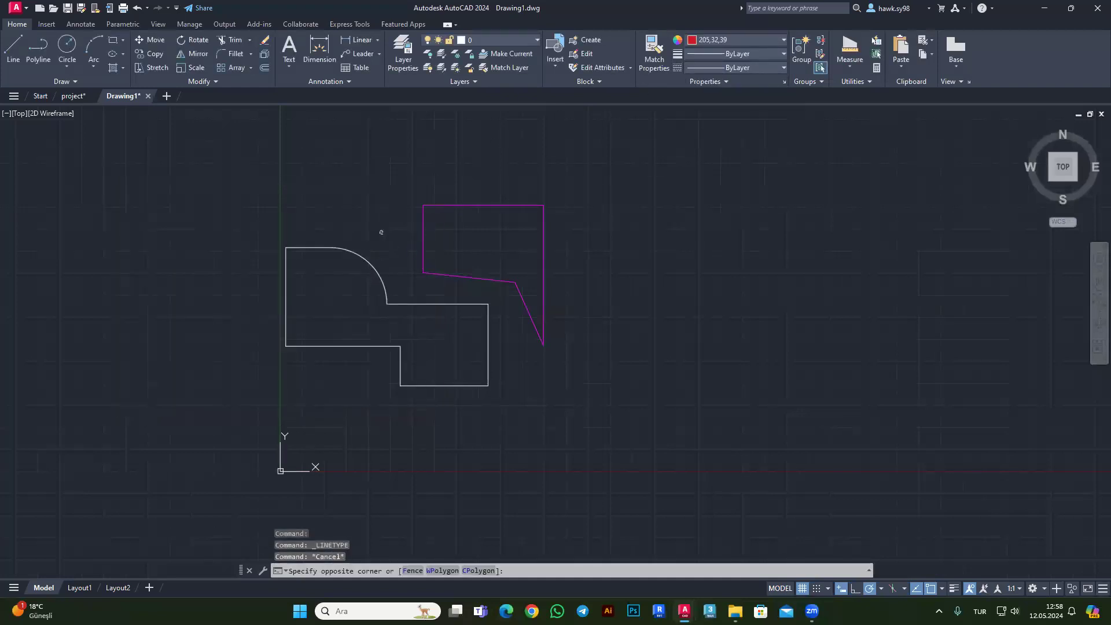
{"action": "key", "text": "Escape"}
{"action": "left_click", "coordinate": [463, 205]}
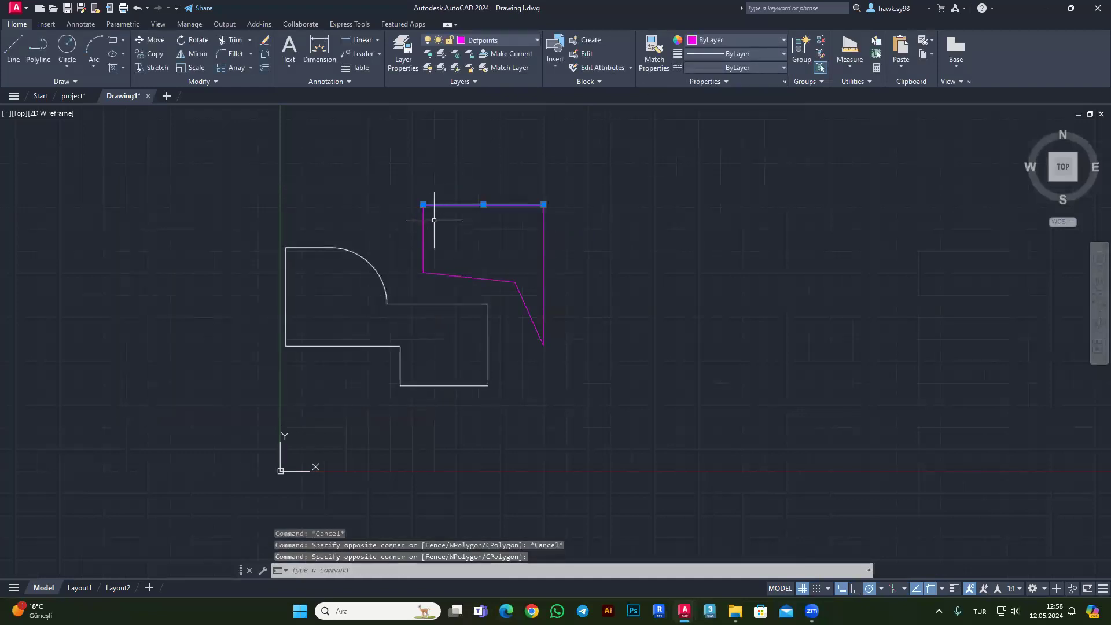
{"action": "left_click", "coordinate": [737, 68]}
{"action": "left_click", "coordinate": [722, 106]}
{"action": "scroll", "coordinate": [474, 205], "scroll_direction": "up", "scroll_amount": 9}
{"action": "key", "text": "Escape"}
{"action": "scroll", "coordinate": [496, 218], "scroll_direction": "down", "scroll_amount": 1}
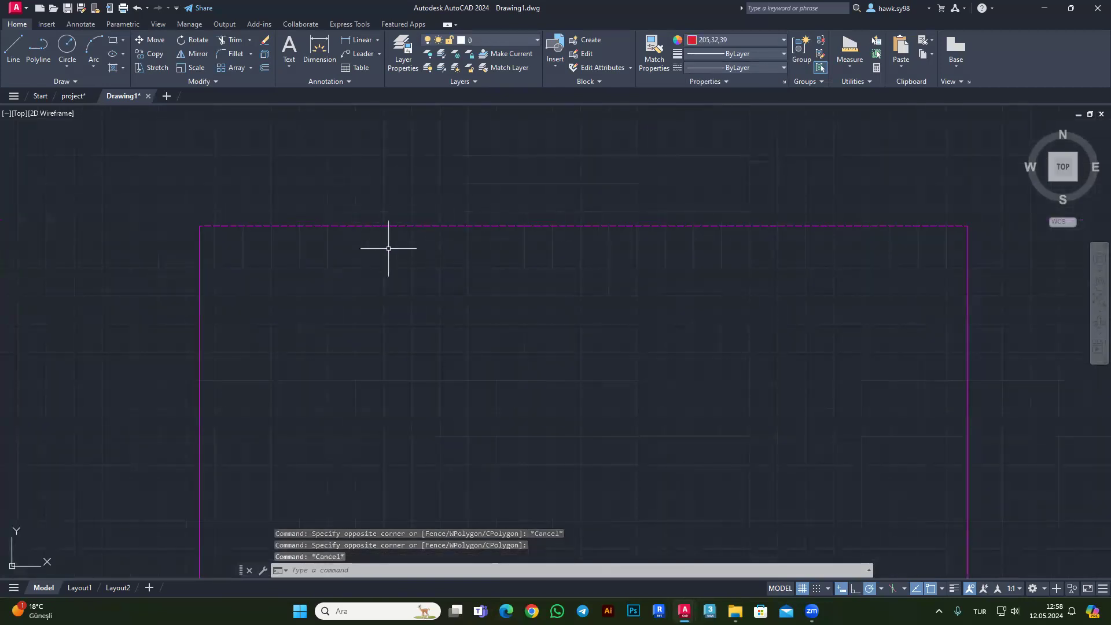
{"action": "scroll", "coordinate": [555, 222], "scroll_direction": "down", "scroll_amount": 8}
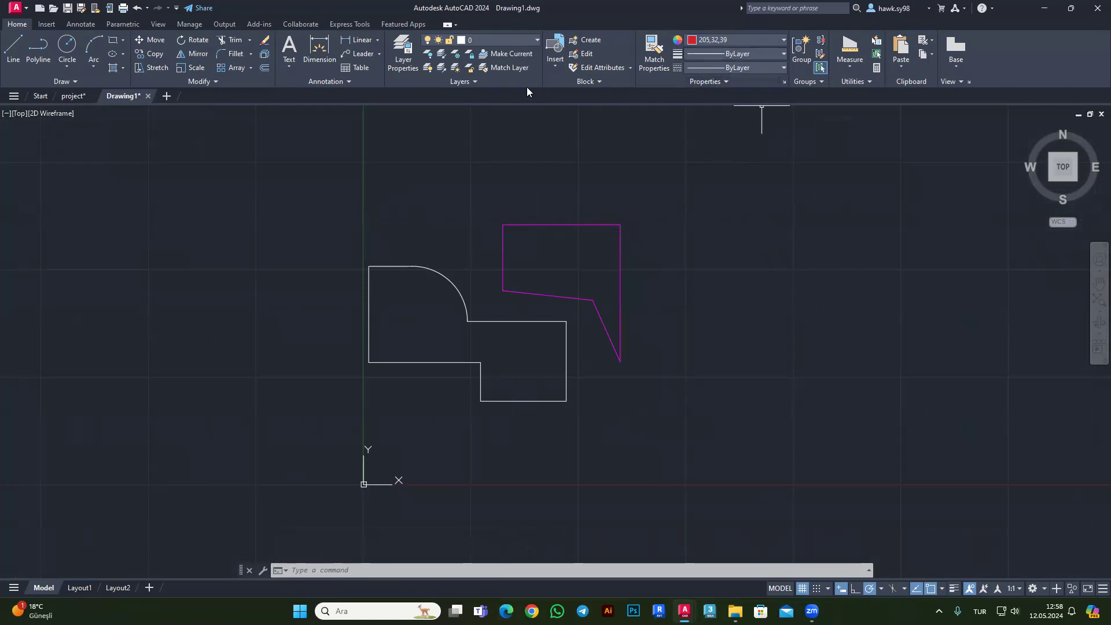
Set the Defpoints layer's linetype to ACAD_ISO02W100, leaving its lineweight unchanged.
{"action": "left_click", "coordinate": [412, 47]}
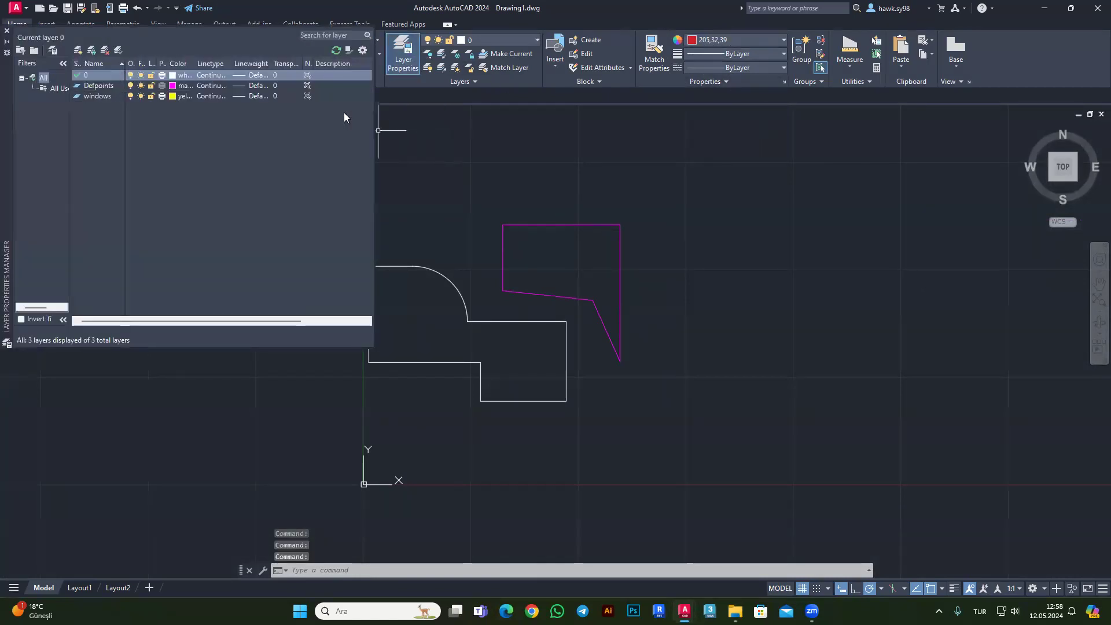
{"action": "left_click", "coordinate": [212, 86]}
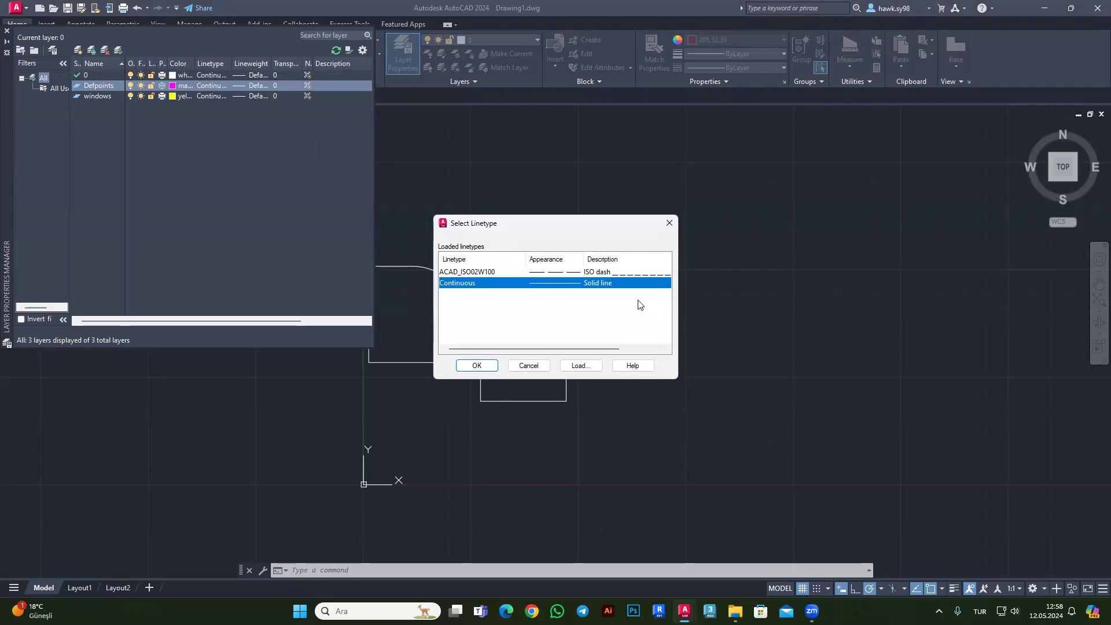
{"action": "left_click", "coordinate": [563, 273]}
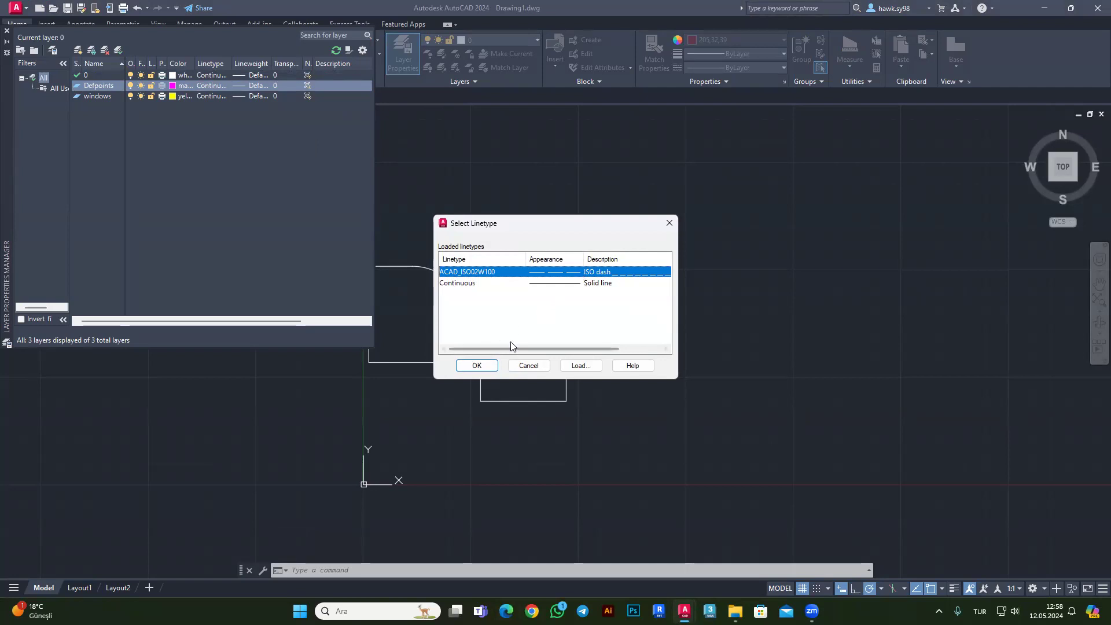
{"action": "left_click", "coordinate": [472, 364]}
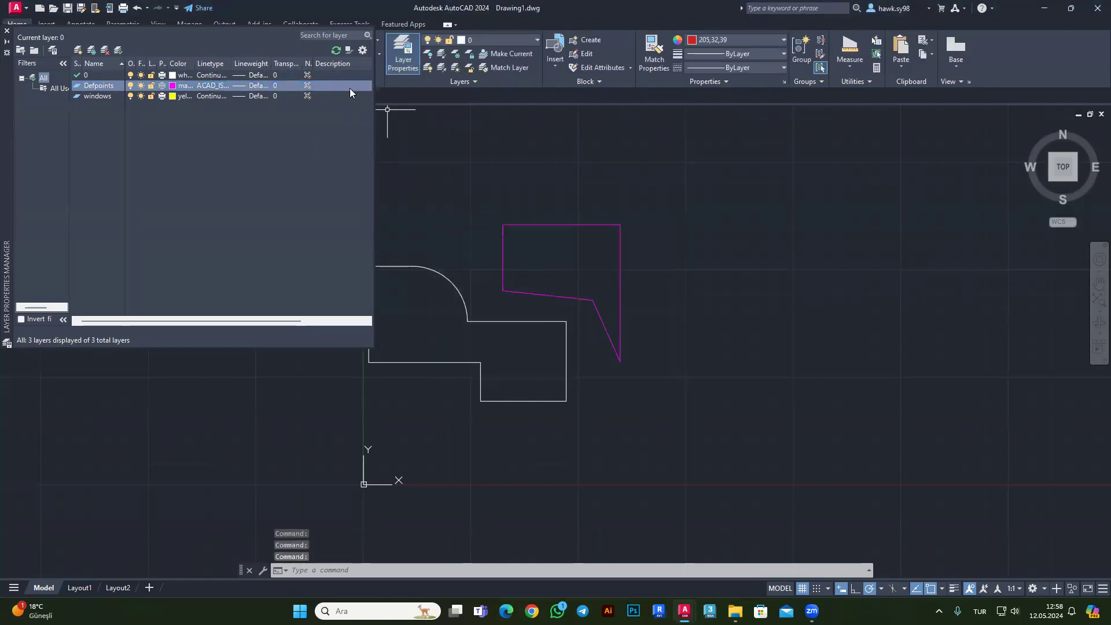
{"action": "left_click", "coordinate": [255, 85]}
{"action": "scroll", "coordinate": [541, 311], "scroll_direction": "down", "scroll_amount": 2}
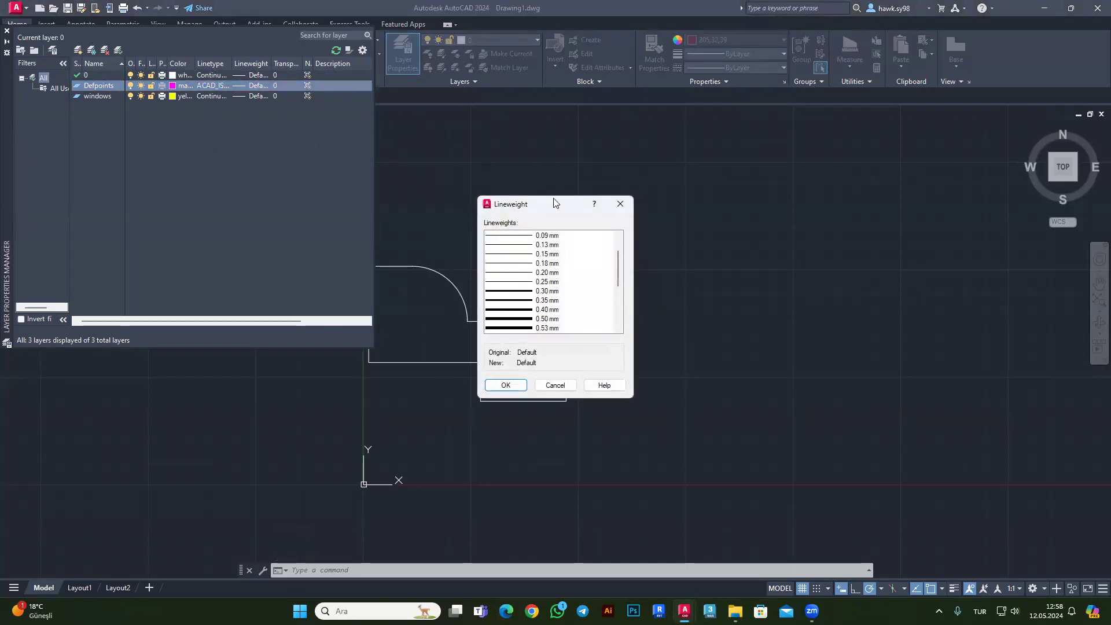
{"action": "left_click", "coordinate": [620, 204]}
Keep windows layer Continuous, give it a 0.50 mm lineweight, and close the manager.
{"action": "left_click", "coordinate": [218, 97]}
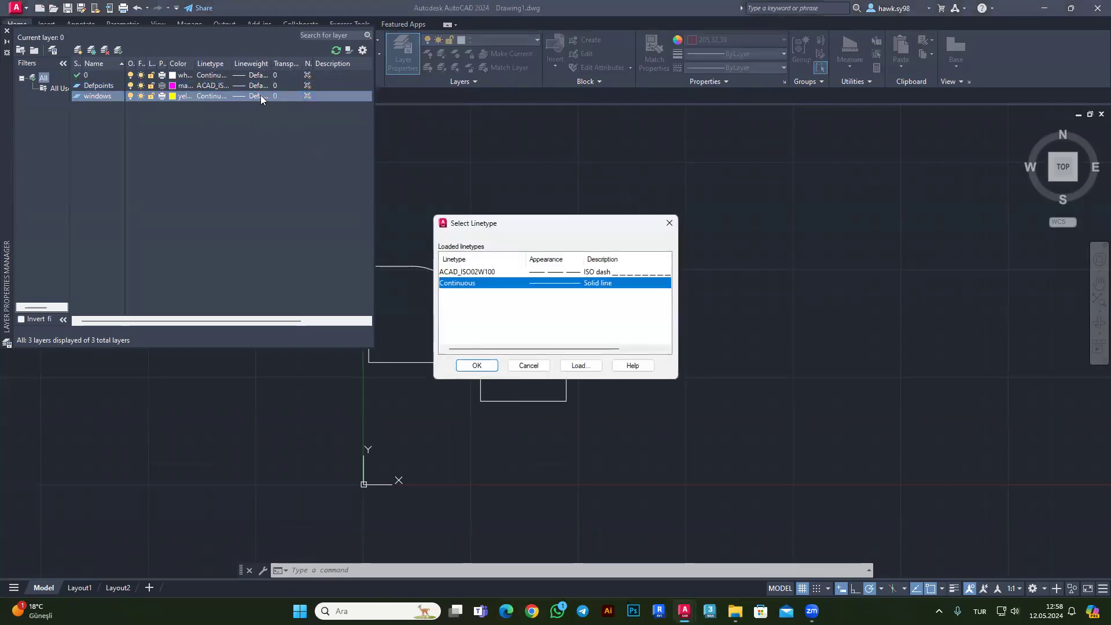
{"action": "left_click", "coordinate": [665, 226]}
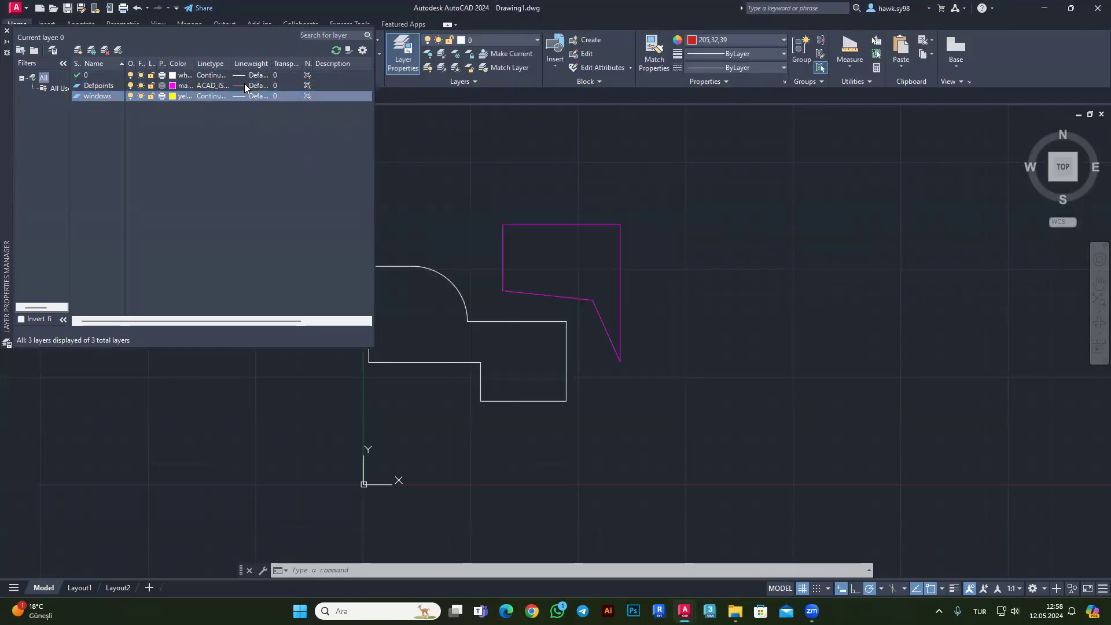
{"action": "left_click", "coordinate": [252, 97]}
{"action": "scroll", "coordinate": [532, 300], "scroll_direction": "down", "scroll_amount": 1}
{"action": "scroll", "coordinate": [532, 300], "scroll_direction": "down", "scroll_amount": 1}
{"action": "left_click", "coordinate": [533, 291]}
{"action": "left_click", "coordinate": [506, 386]}
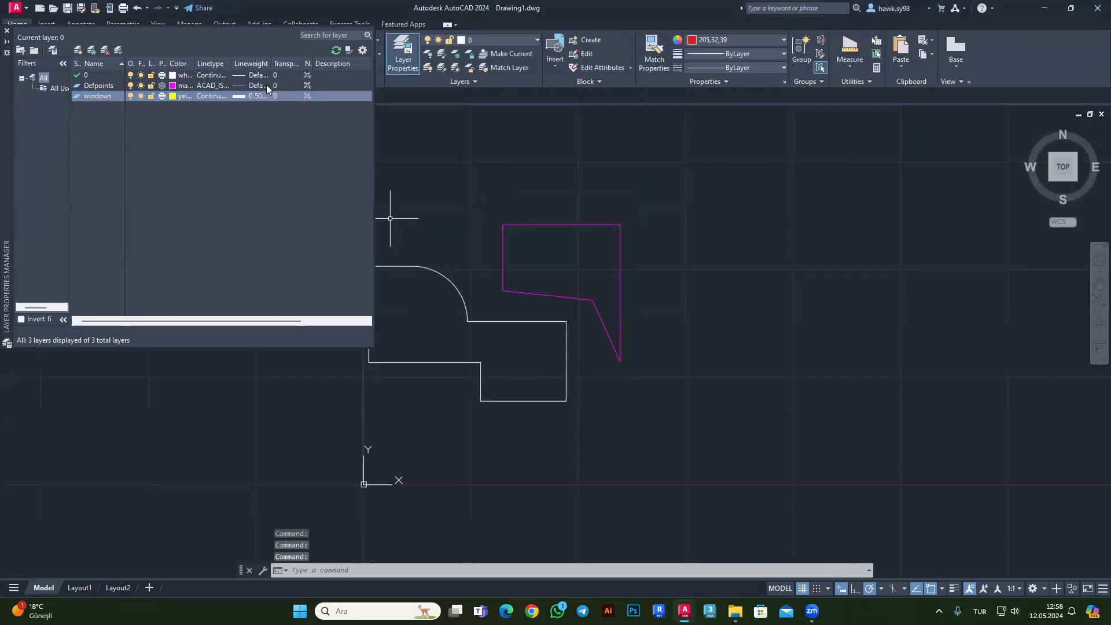
{"action": "left_click", "coordinate": [7, 30]}
Draw a closed four-sided outline with the LINE tool.
{"action": "left_click", "coordinate": [13, 46]}
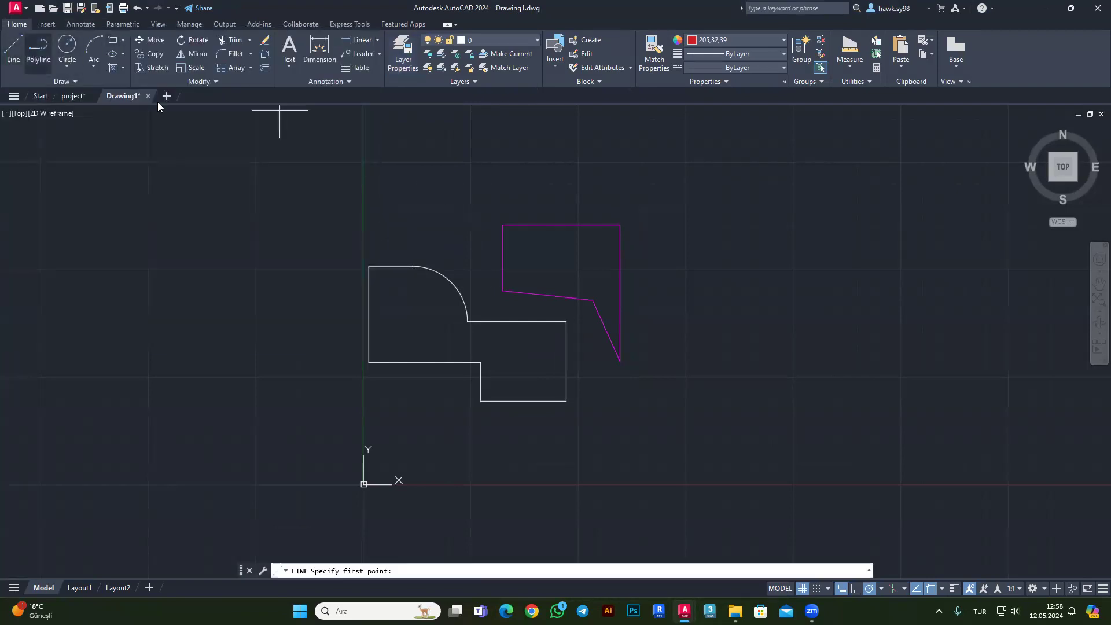
{"action": "left_click", "coordinate": [425, 237]}
{"action": "left_click", "coordinate": [447, 164]}
{"action": "left_click", "coordinate": [497, 179]}
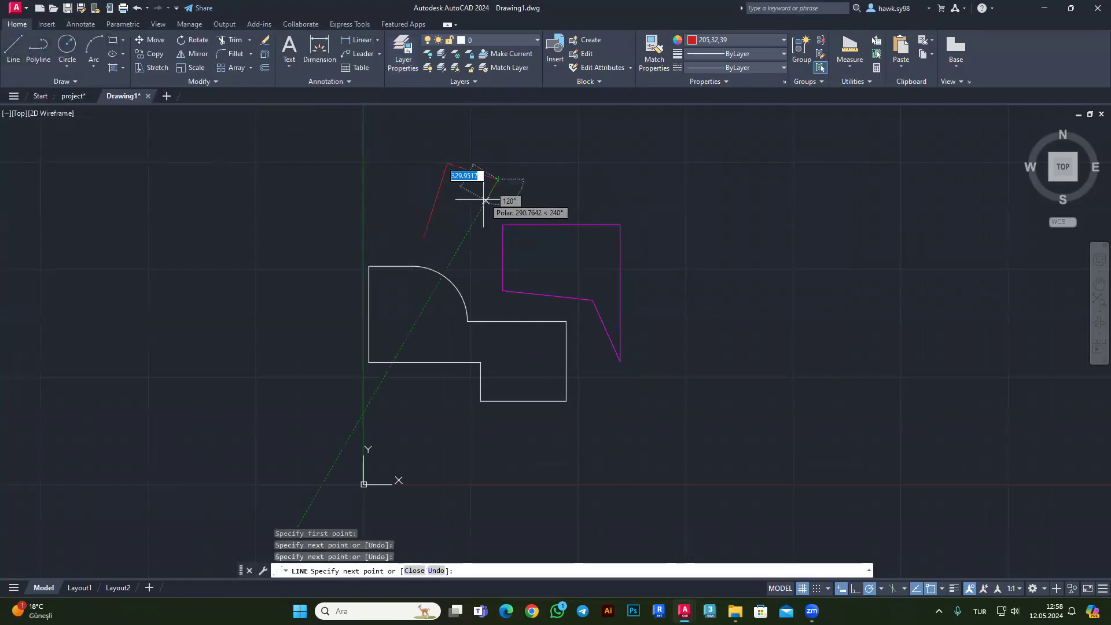
{"action": "left_click", "coordinate": [459, 248]}
{"action": "left_click", "coordinate": [424, 237]}
{"action": "key", "text": "Escape"}
{"action": "key", "text": "Escape"}
Set current colour to ByLayer and move the outline onto the windows layer with ByLayer colour.
{"action": "left_click", "coordinate": [729, 39]}
{"action": "left_click", "coordinate": [720, 52]}
{"action": "left_click", "coordinate": [494, 153]}
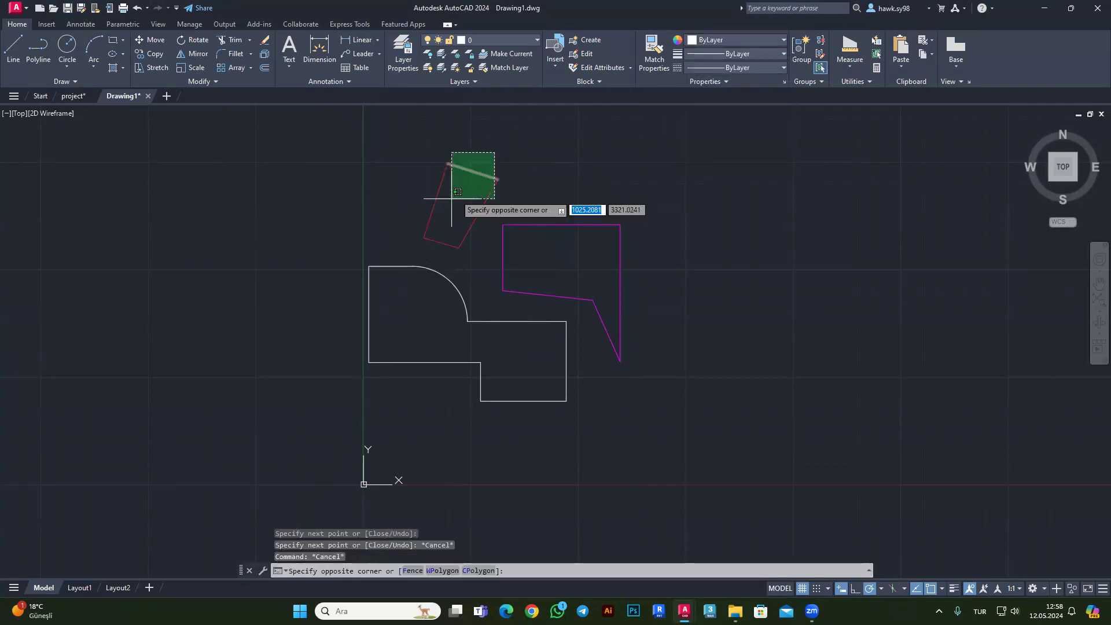
{"action": "left_click", "coordinate": [452, 199]}
{"action": "left_click", "coordinate": [515, 41]}
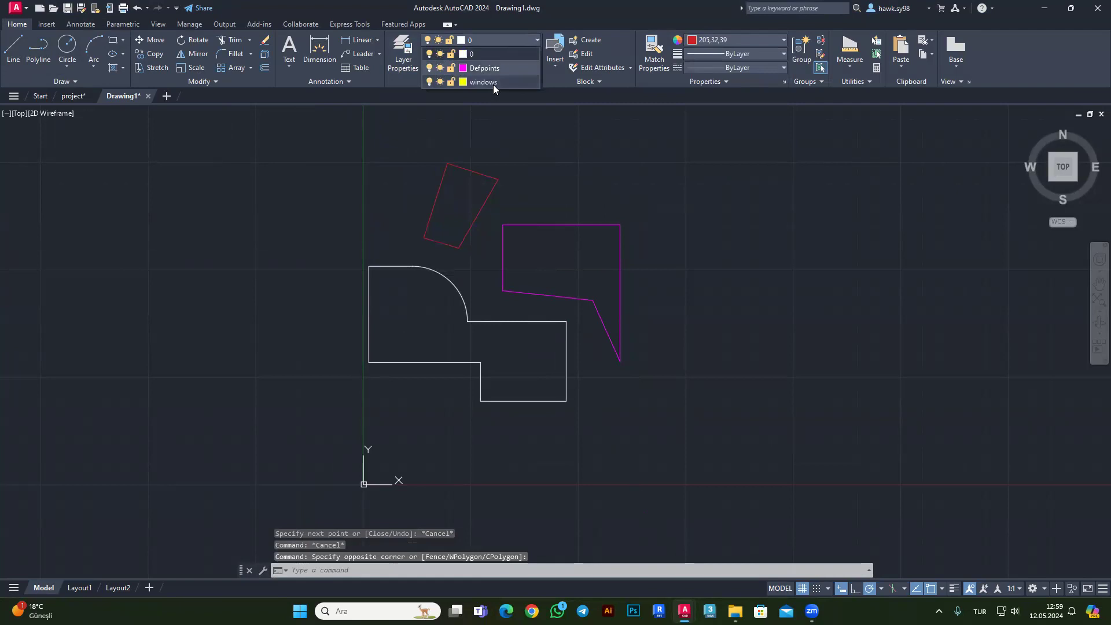
{"action": "left_click", "coordinate": [493, 82]}
{"action": "left_click", "coordinate": [706, 41]}
{"action": "left_click", "coordinate": [712, 53]}
{"action": "key", "text": "Escape"}
Turn on lineweight display so the windows outline shows thick.
{"action": "scroll", "coordinate": [456, 189], "scroll_direction": "up", "scroll_amount": 10}
{"action": "scroll", "coordinate": [462, 233], "scroll_direction": "down", "scroll_amount": 2}
{"action": "scroll", "coordinate": [523, 189], "scroll_direction": "down", "scroll_amount": 2}
{"action": "left_click", "coordinate": [954, 588]}
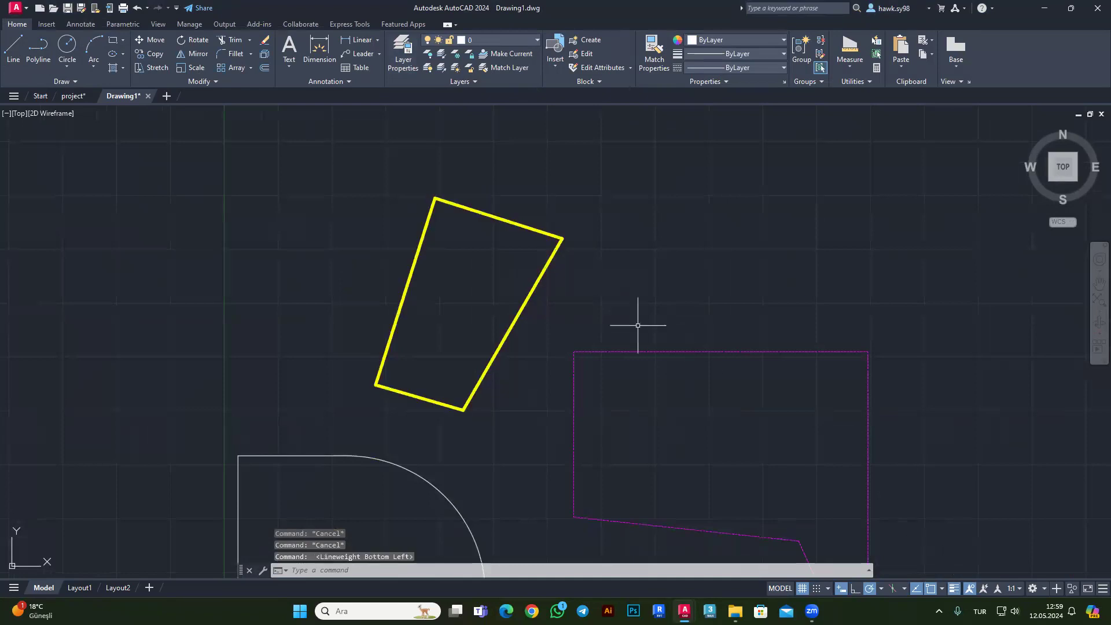
{"action": "scroll", "coordinate": [594, 228], "scroll_direction": "down", "scroll_amount": 2}
{"action": "scroll", "coordinate": [643, 269], "scroll_direction": "up", "scroll_amount": 2}
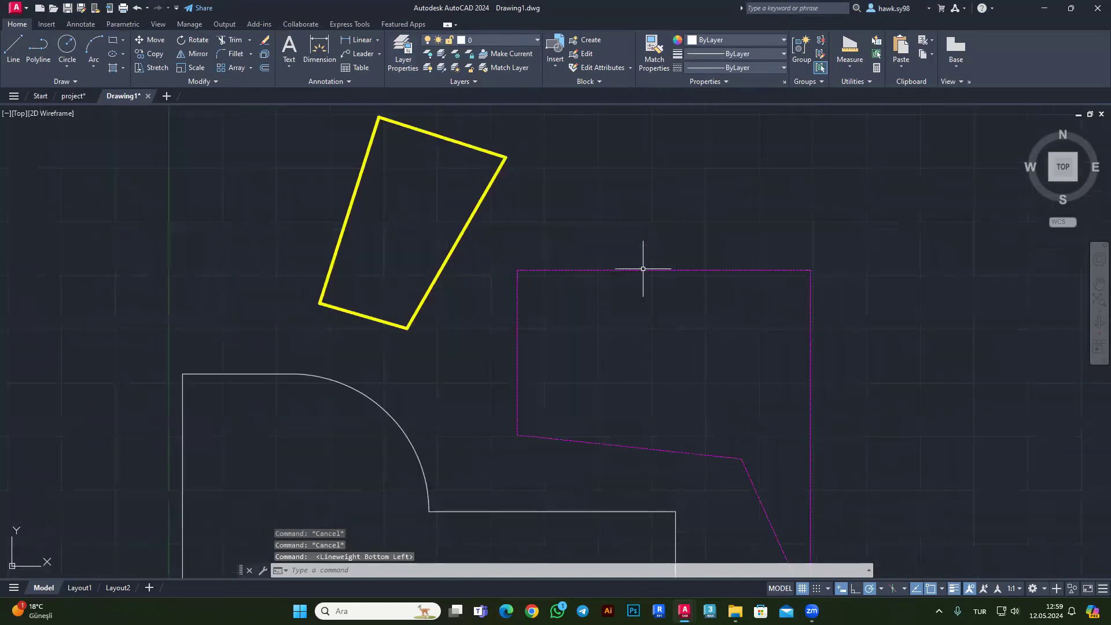
{"action": "scroll", "coordinate": [509, 423], "scroll_direction": "up", "scroll_amount": 3}
{"action": "scroll", "coordinate": [509, 416], "scroll_direction": "up", "scroll_amount": 2}
{"action": "scroll", "coordinate": [608, 384], "scroll_direction": "down", "scroll_amount": 2}
{"action": "scroll", "coordinate": [723, 399], "scroll_direction": "down", "scroll_amount": 2}
{"action": "scroll", "coordinate": [818, 436], "scroll_direction": "up", "scroll_amount": 2}
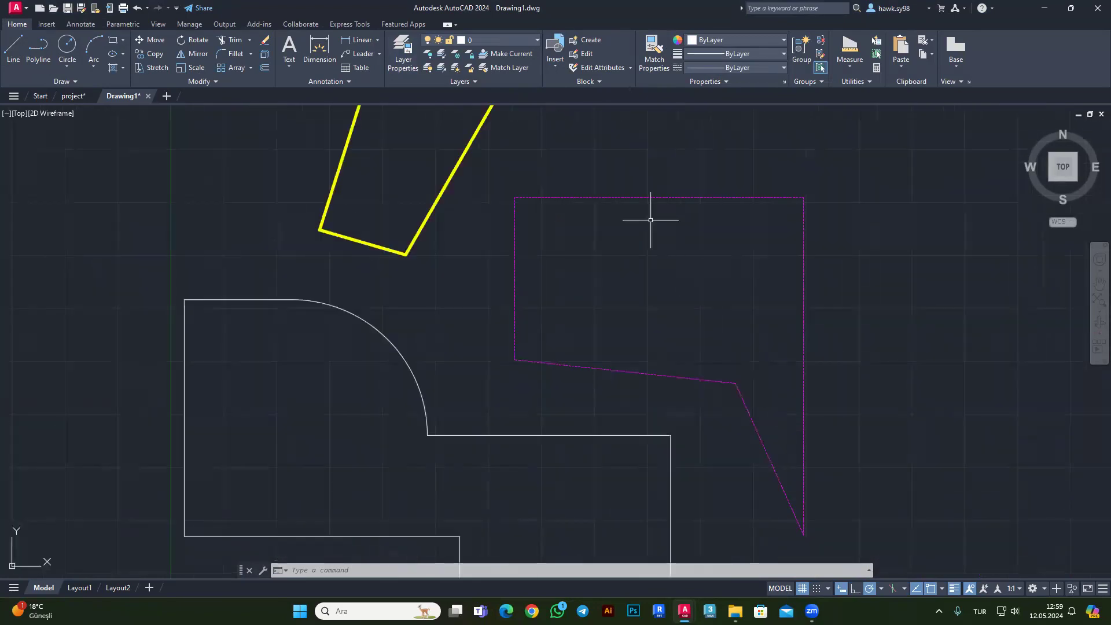
Check the layers of the magenta segment, the white outline and the yellow edge.
{"action": "left_click", "coordinate": [755, 298]}
{"action": "left_click", "coordinate": [612, 419]}
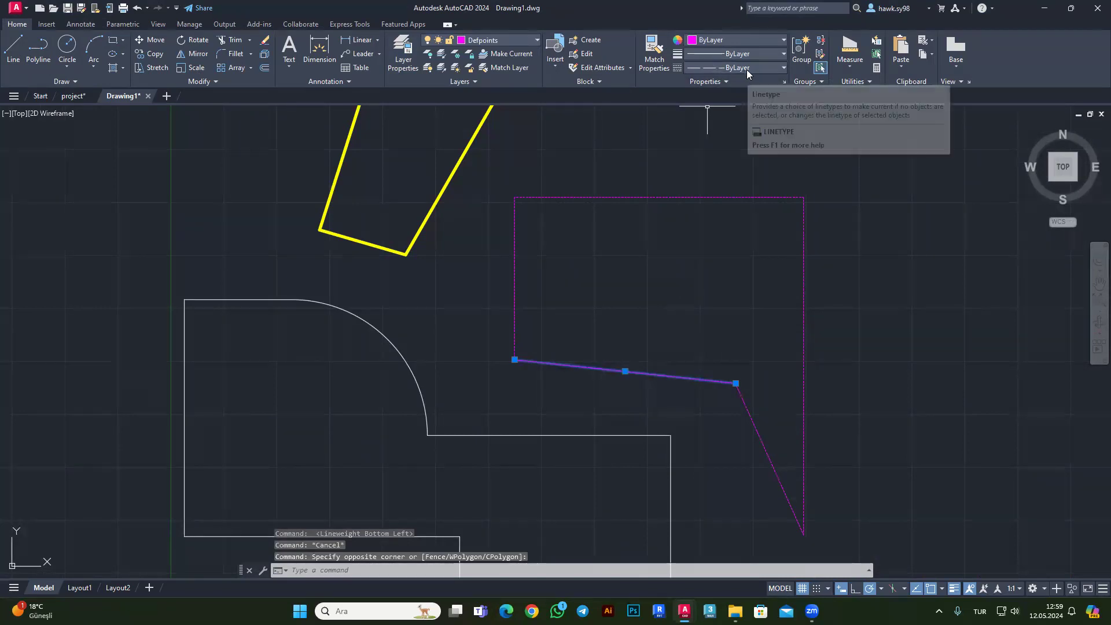
{"action": "key", "text": "Escape"}
{"action": "key", "text": "Escape"}
{"action": "left_click", "coordinate": [437, 341]}
{"action": "left_click", "coordinate": [397, 384]}
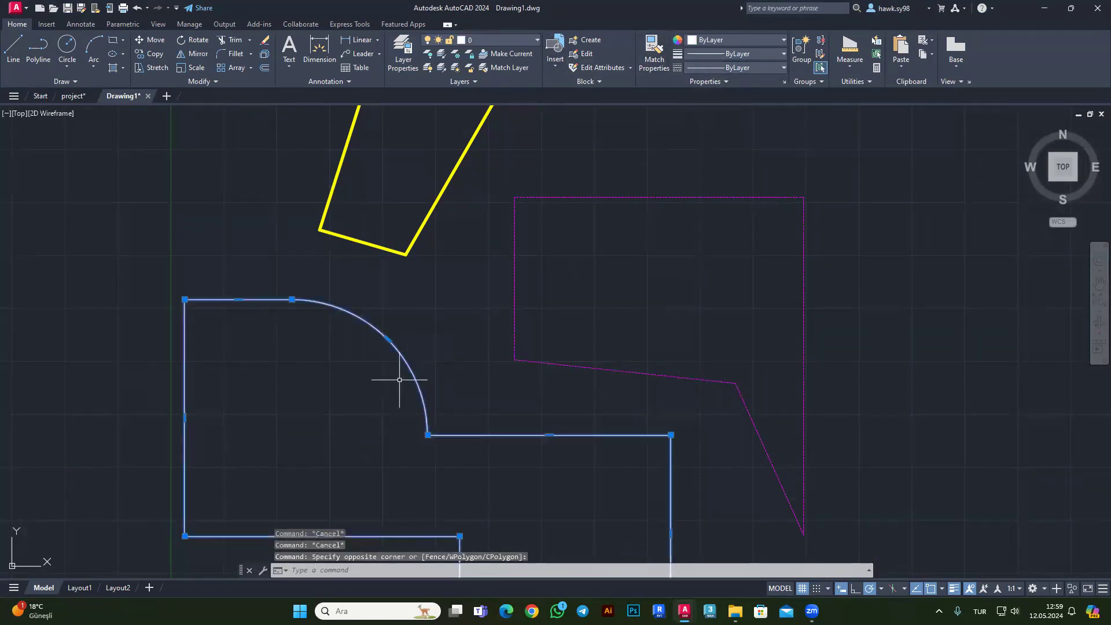
{"action": "scroll", "coordinate": [429, 229], "scroll_direction": "down", "scroll_amount": 4}
{"action": "scroll", "coordinate": [455, 152], "scroll_direction": "up", "scroll_amount": 4}
{"action": "key", "text": "Escape"}
{"action": "left_click", "coordinate": [455, 152]}
{"action": "left_click", "coordinate": [330, 191]}
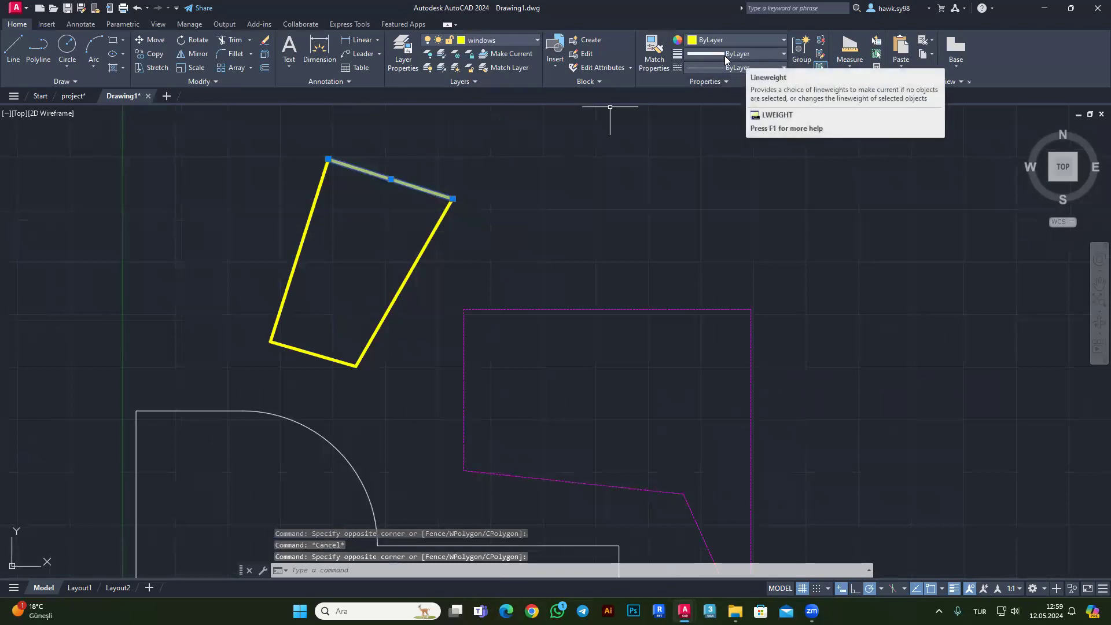
{"action": "key", "text": "Escape"}
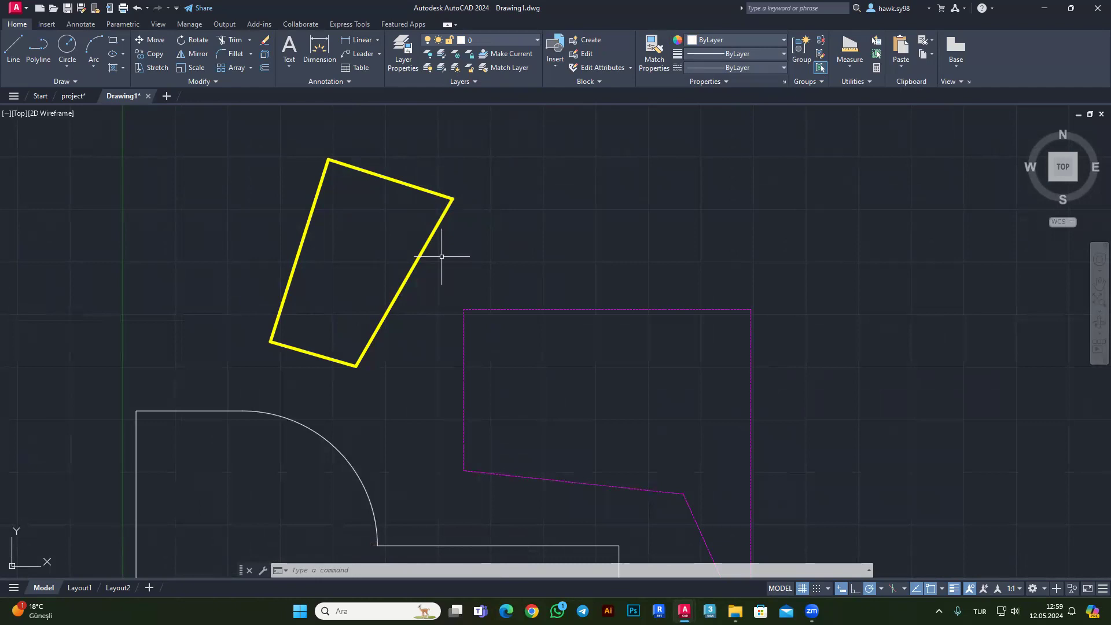
Return to project.dwg and zoom around the terrace, pool and barbeque corner.
{"action": "left_click", "coordinate": [73, 96]}
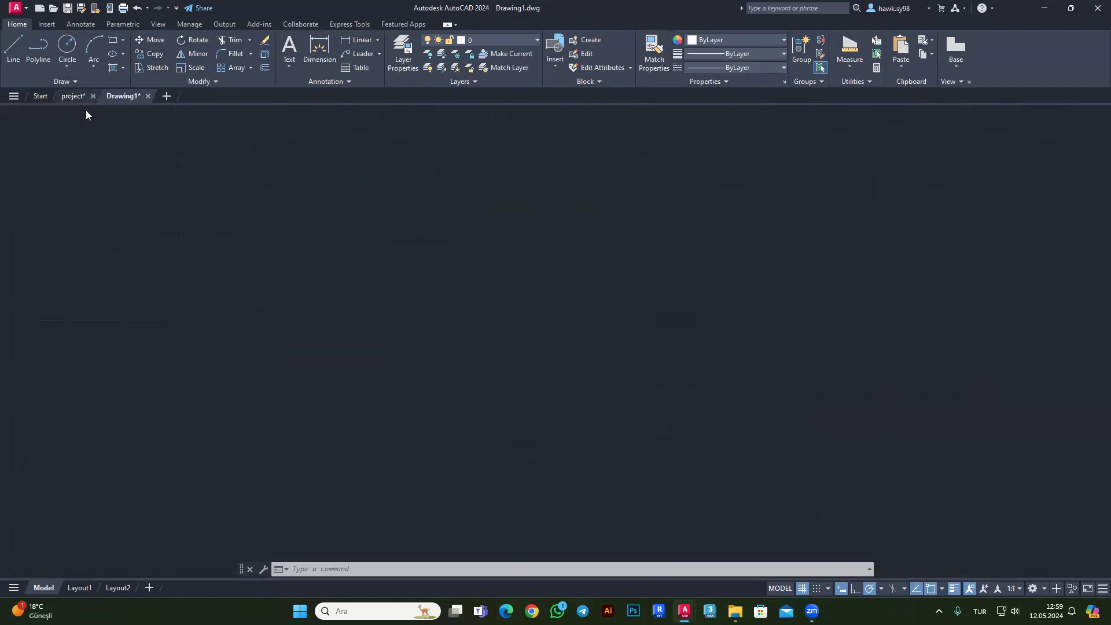
{"action": "scroll", "coordinate": [440, 324], "scroll_direction": "down", "scroll_amount": 8}
{"action": "scroll", "coordinate": [439, 323], "scroll_direction": "down", "scroll_amount": 3}
{"action": "scroll", "coordinate": [415, 360], "scroll_direction": "down", "scroll_amount": 2}
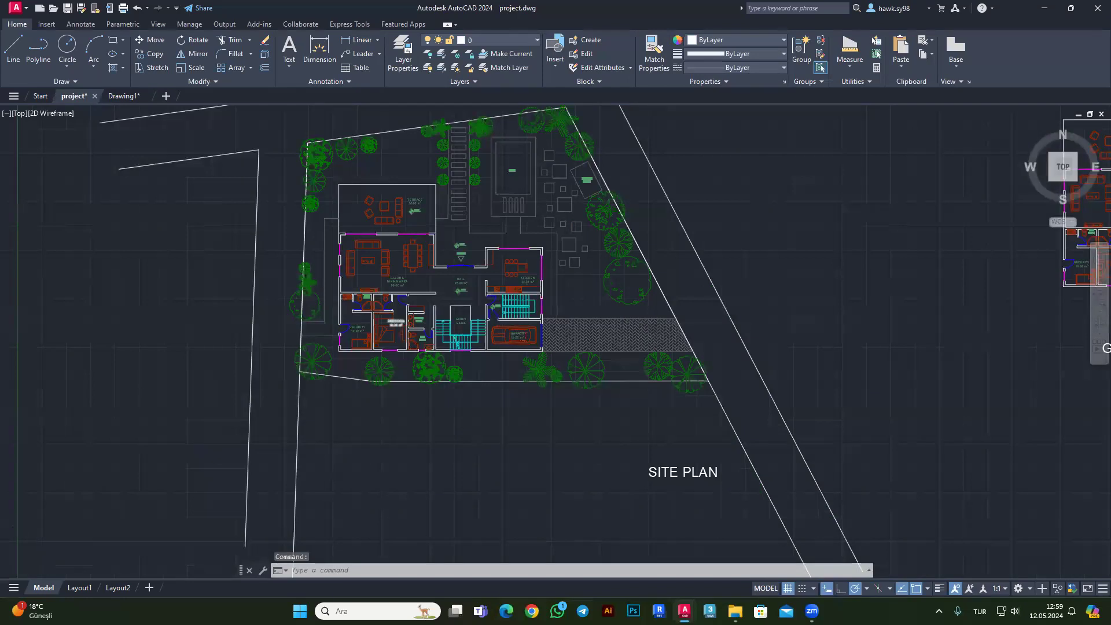
{"action": "scroll", "coordinate": [395, 278], "scroll_direction": "up", "scroll_amount": 2}
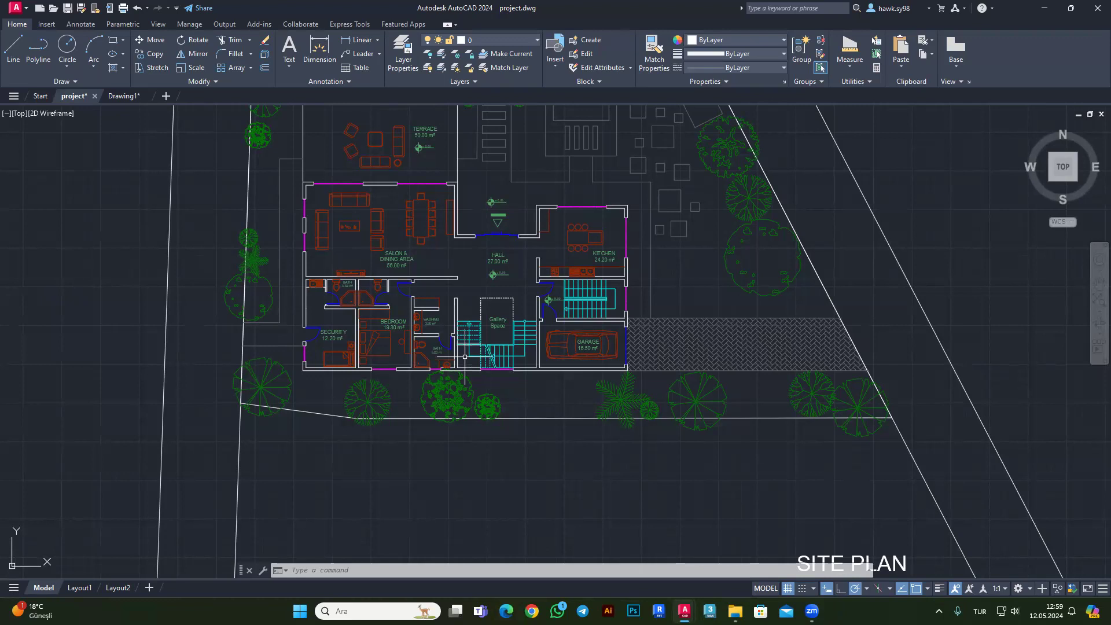
{"action": "scroll", "coordinate": [448, 399], "scroll_direction": "up", "scroll_amount": 2}
{"action": "scroll", "coordinate": [431, 376], "scroll_direction": "up", "scroll_amount": 2}
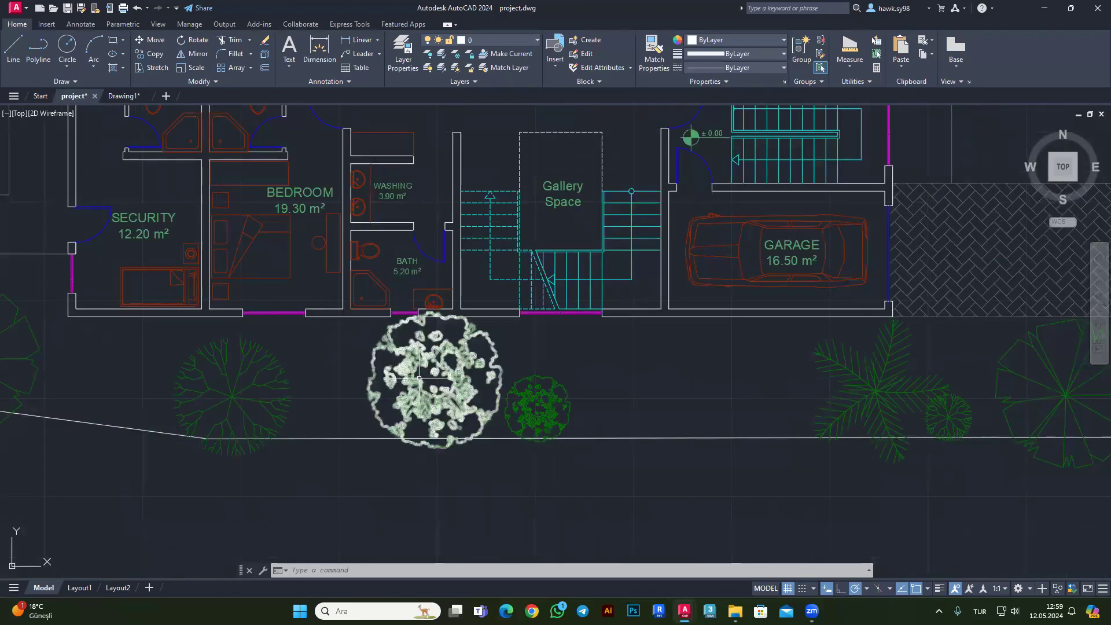
{"action": "scroll", "coordinate": [434, 380], "scroll_direction": "down", "scroll_amount": 2}
{"action": "scroll", "coordinate": [611, 360], "scroll_direction": "down", "scroll_amount": 2}
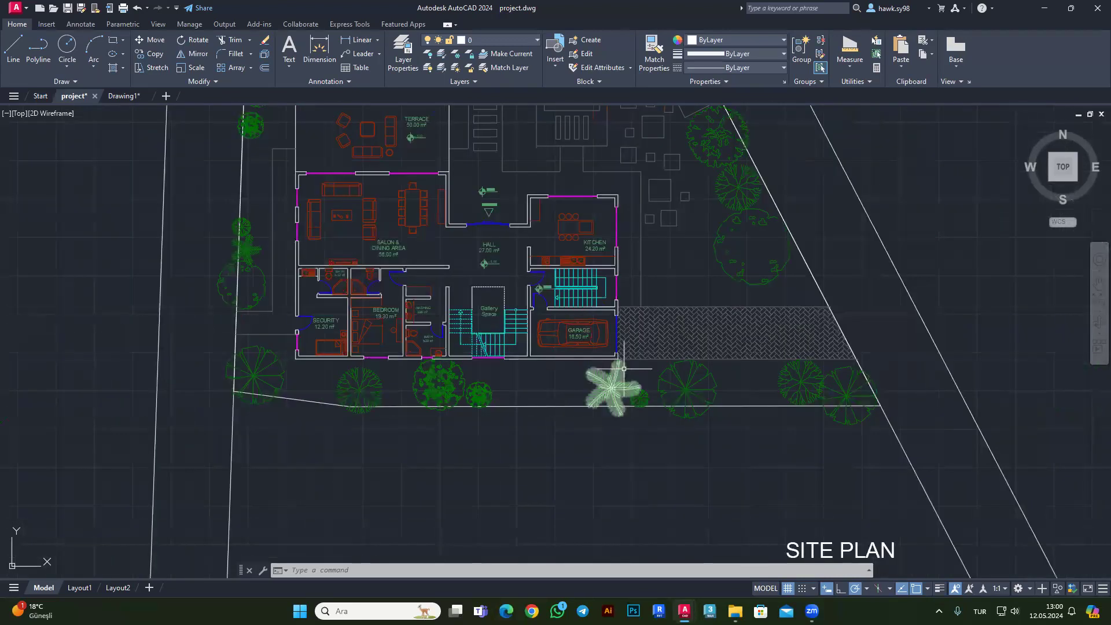
{"action": "mouse_move", "coordinate": [613, 387]}
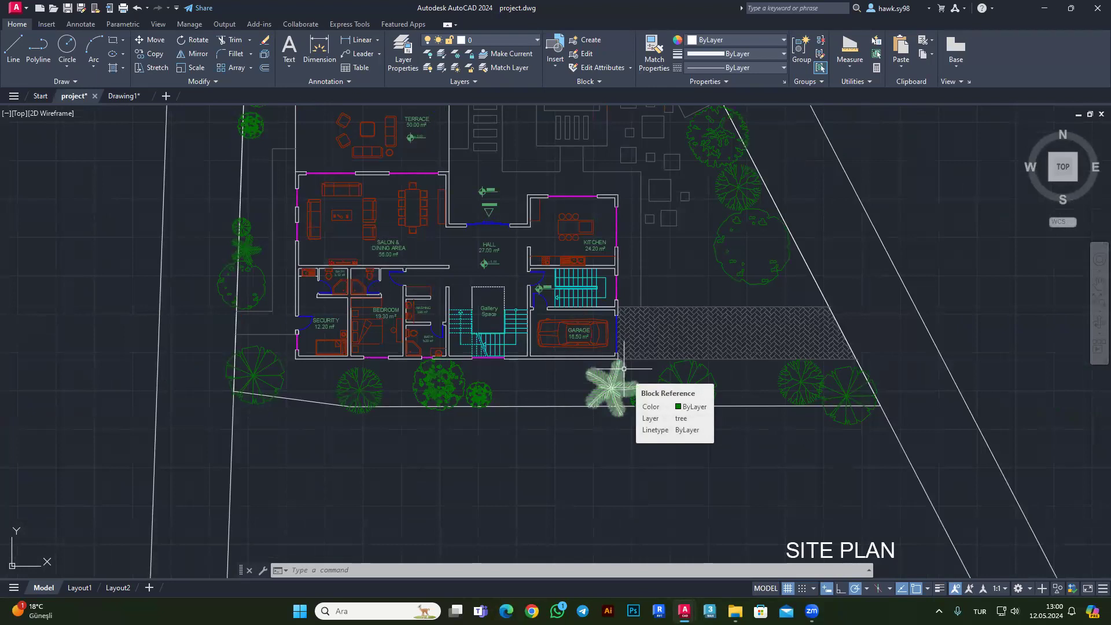
{"action": "scroll", "coordinate": [495, 235], "scroll_direction": "up", "scroll_amount": 2}
{"action": "scroll", "coordinate": [495, 235], "scroll_direction": "up", "scroll_amount": 2}
{"action": "scroll", "coordinate": [474, 278], "scroll_direction": "down", "scroll_amount": 4}
{"action": "scroll", "coordinate": [413, 235], "scroll_direction": "up", "scroll_amount": 3}
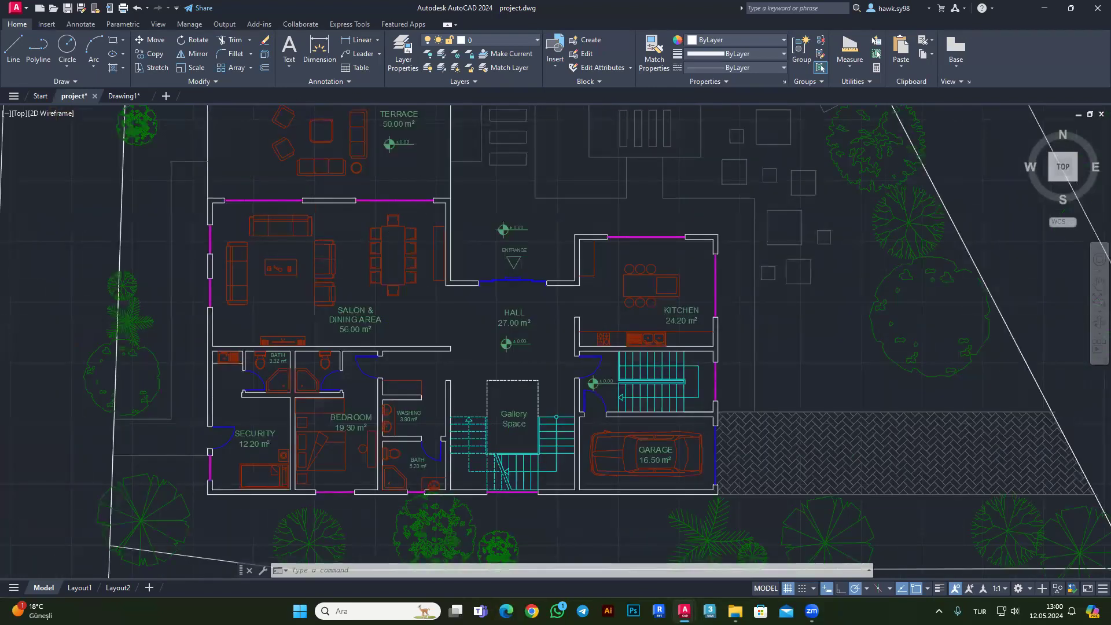
{"action": "scroll", "coordinate": [412, 162], "scroll_direction": "up", "scroll_amount": 2}
{"action": "scroll", "coordinate": [695, 388], "scroll_direction": "down", "scroll_amount": 1}
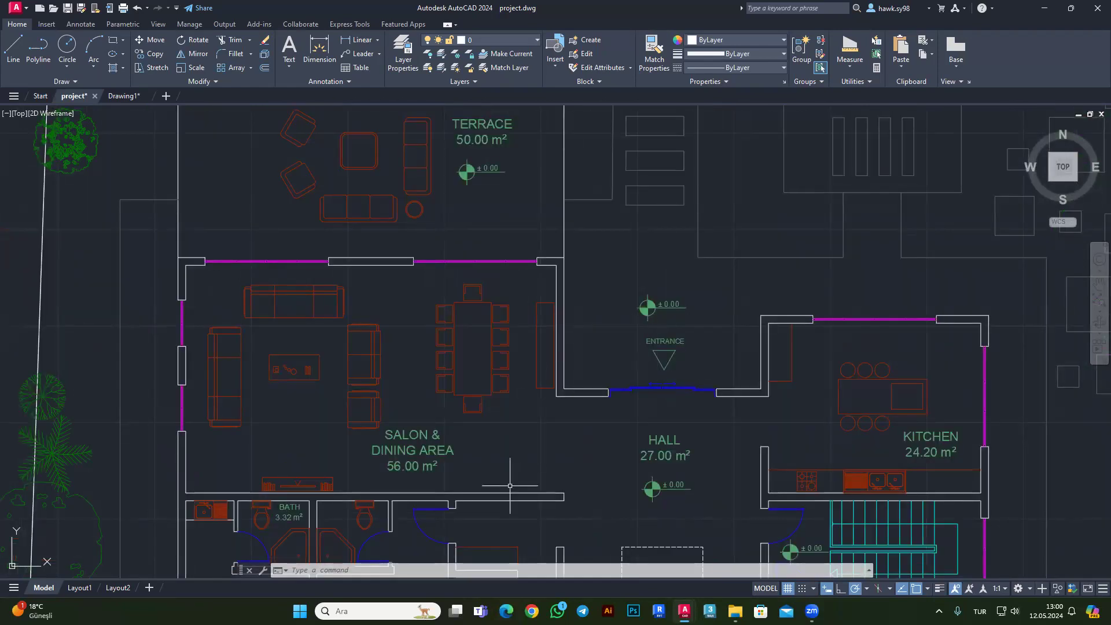
{"action": "scroll", "coordinate": [510, 485], "scroll_direction": "down", "scroll_amount": 3}
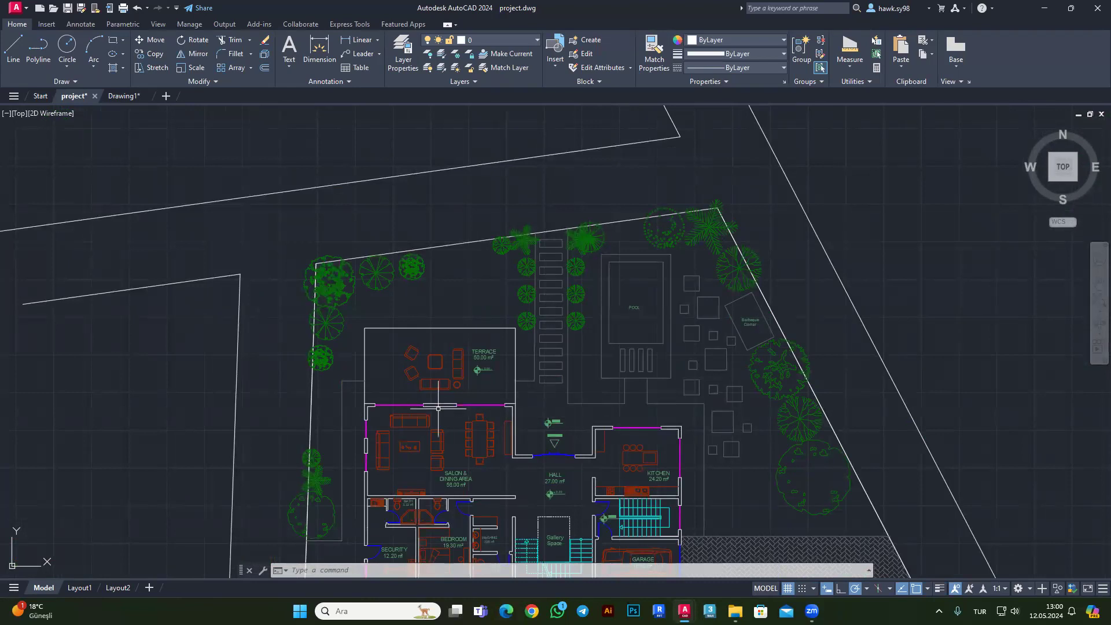
{"action": "mouse_move", "coordinate": [515, 454]}
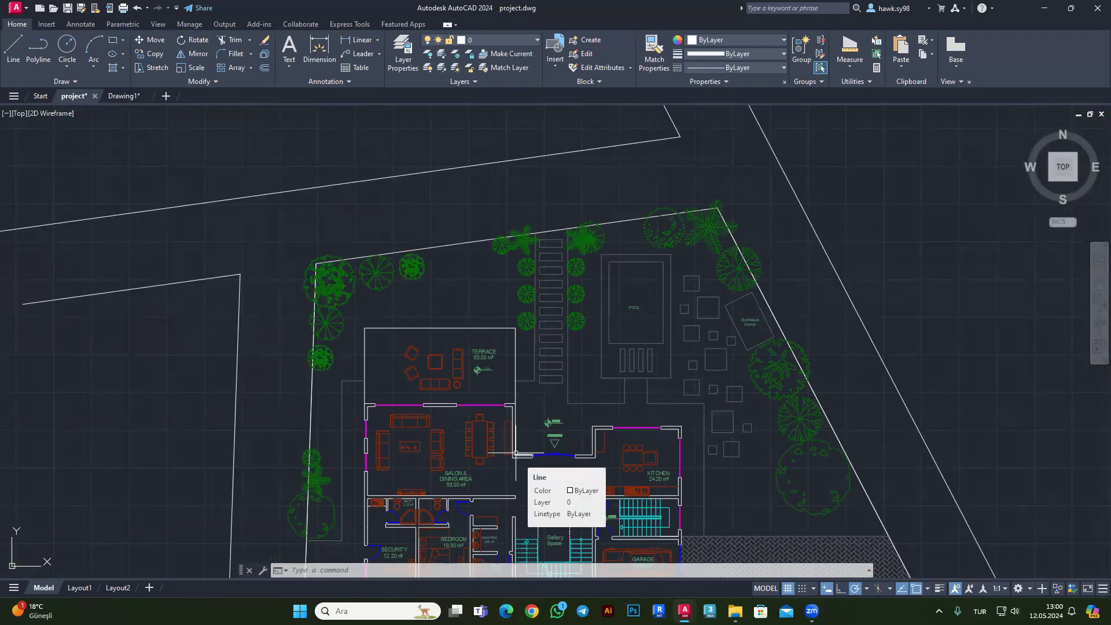
{"action": "scroll", "coordinate": [488, 495], "scroll_direction": "up", "scroll_amount": 2}
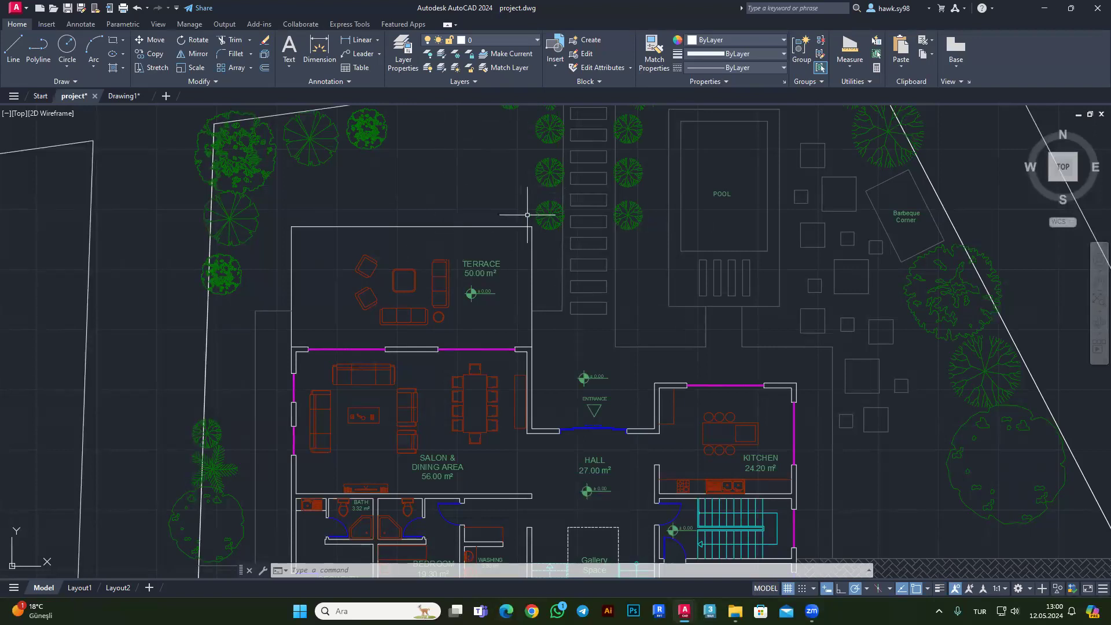
Browse project.dwg's layer list without changing layers, then switch to the Drawing1 drawing.
{"action": "left_click", "coordinate": [529, 41]}
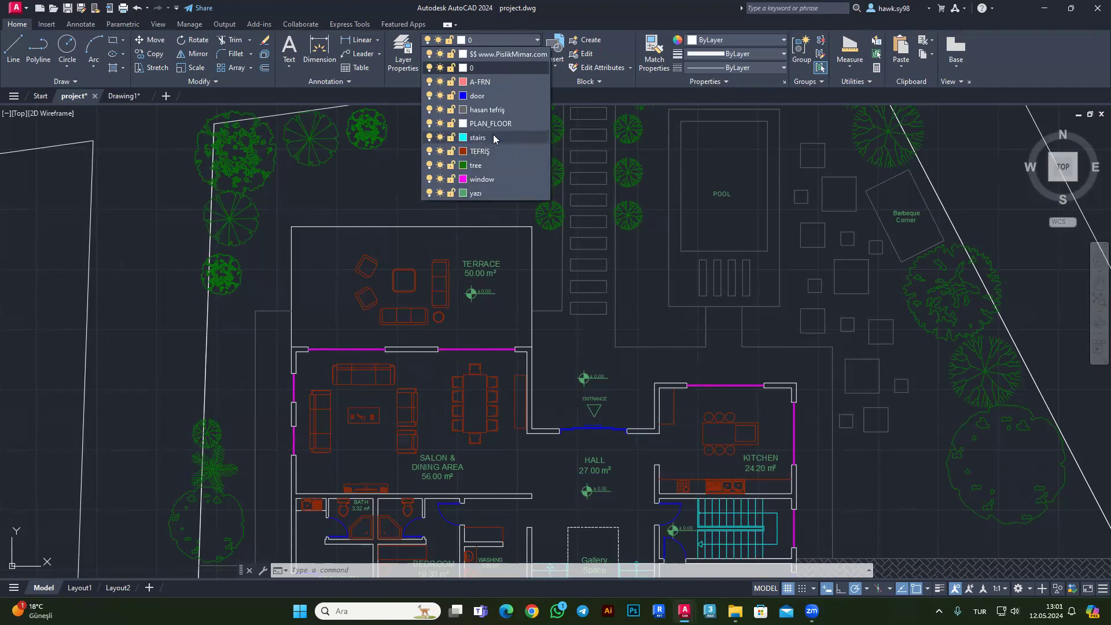
{"action": "left_click", "coordinate": [643, 408]}
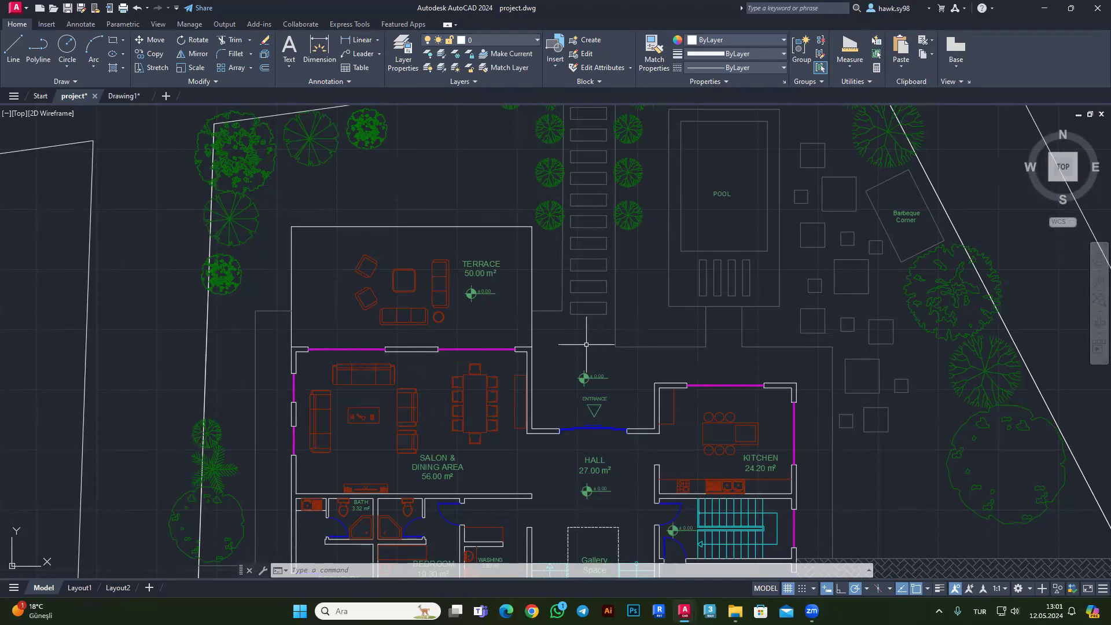
{"action": "scroll", "coordinate": [568, 362], "scroll_direction": "down", "scroll_amount": 2}
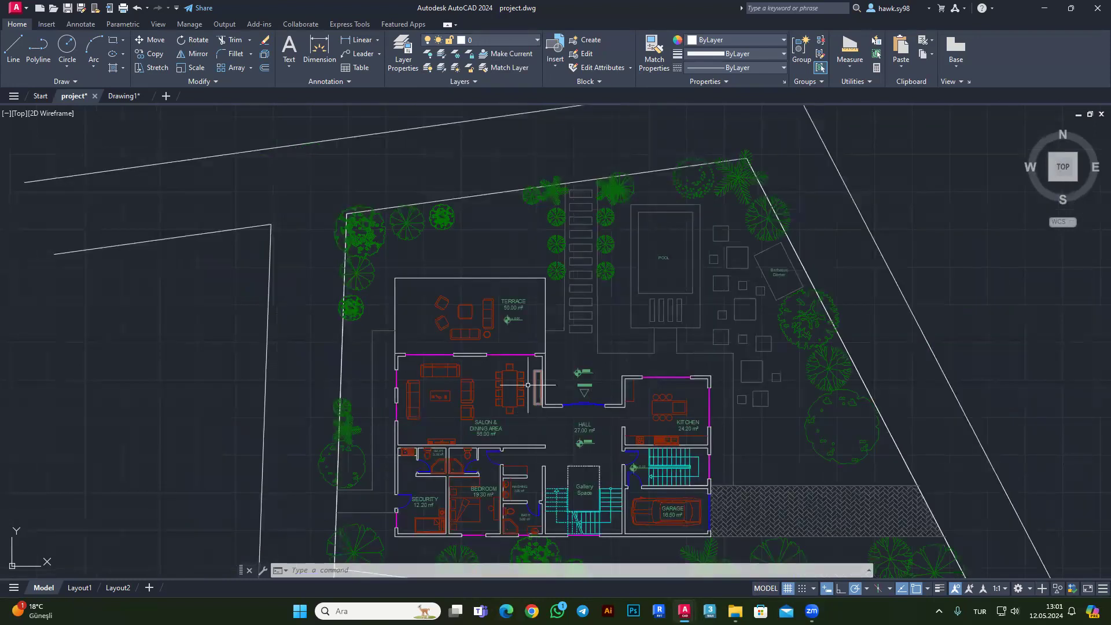
{"action": "left_click", "coordinate": [502, 40]}
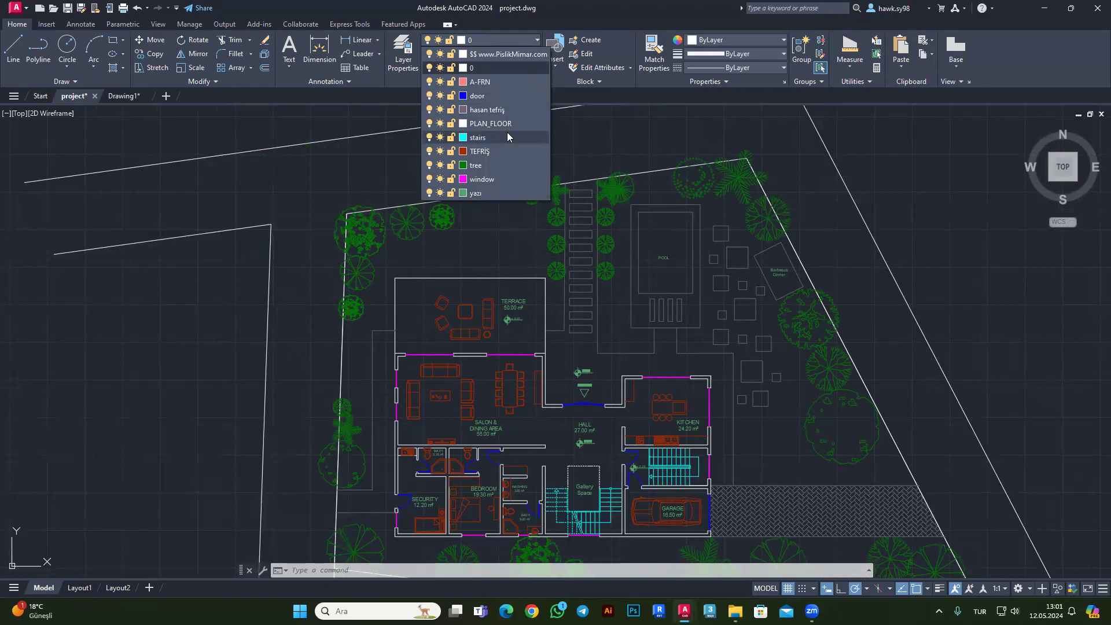
{"action": "key", "text": "Escape"}
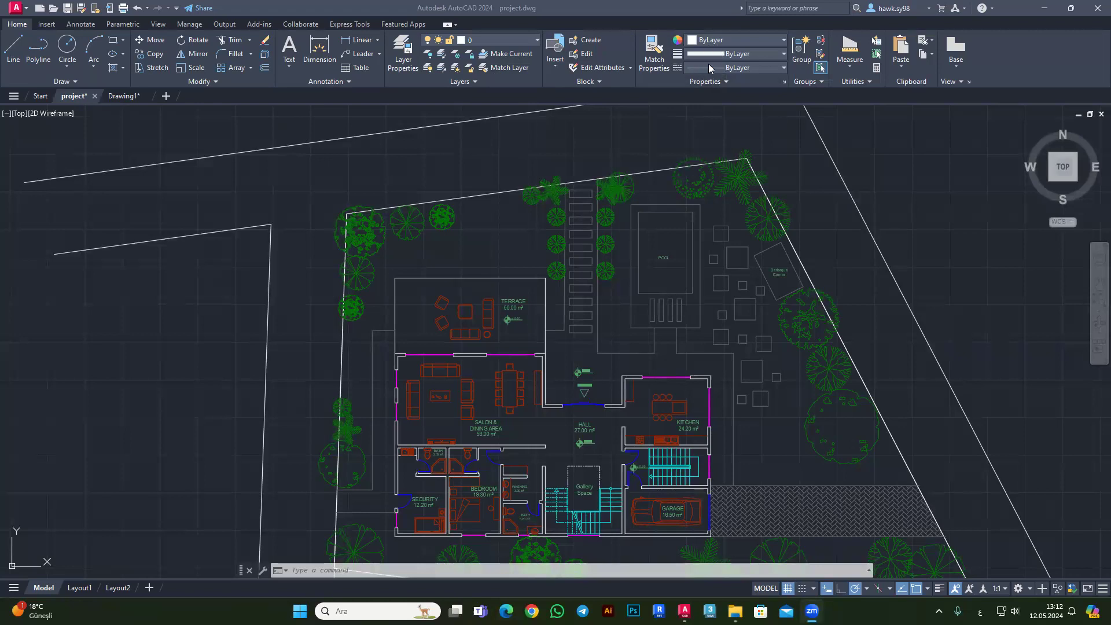
{"action": "left_click", "coordinate": [124, 97]}
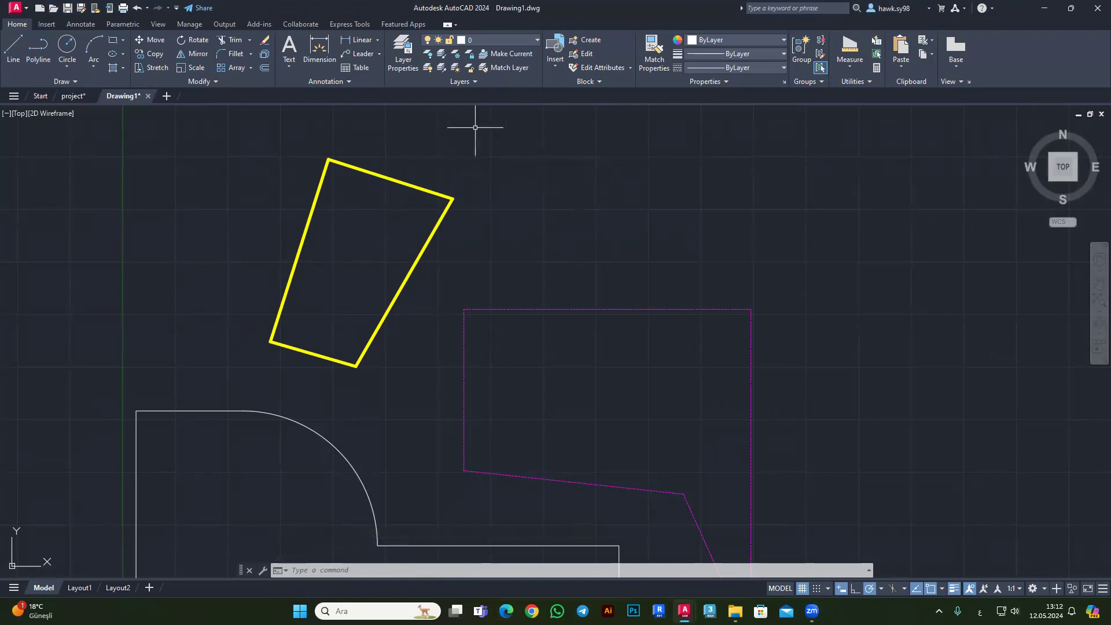
In Layer Properties Manager, add a new layer named Layer1.
{"action": "left_click", "coordinate": [405, 67]}
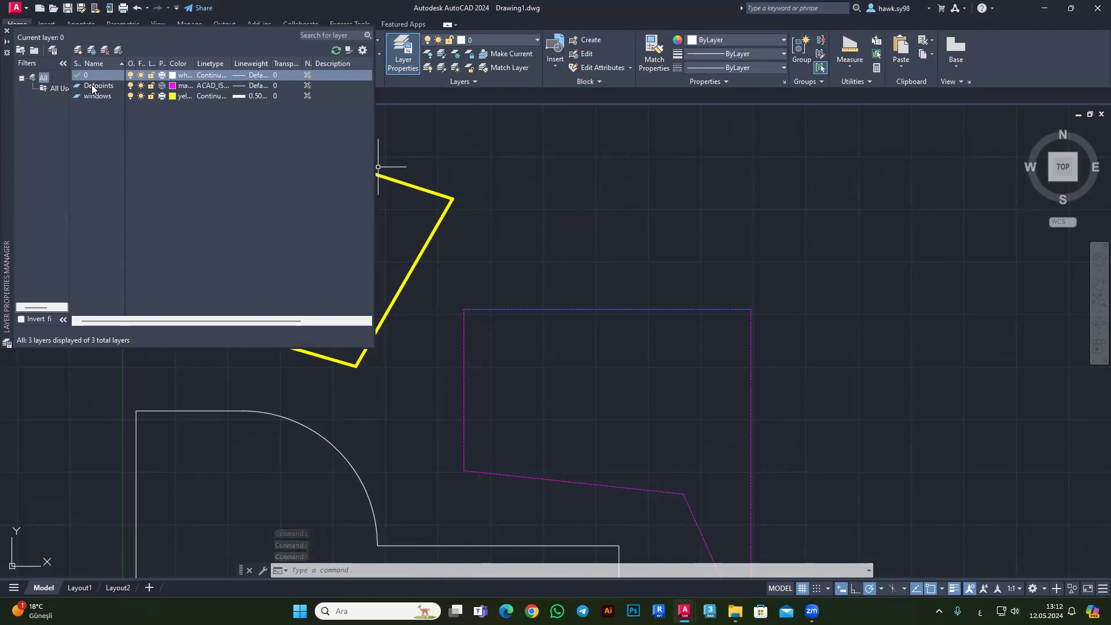
{"action": "right_click", "coordinate": [104, 135]}
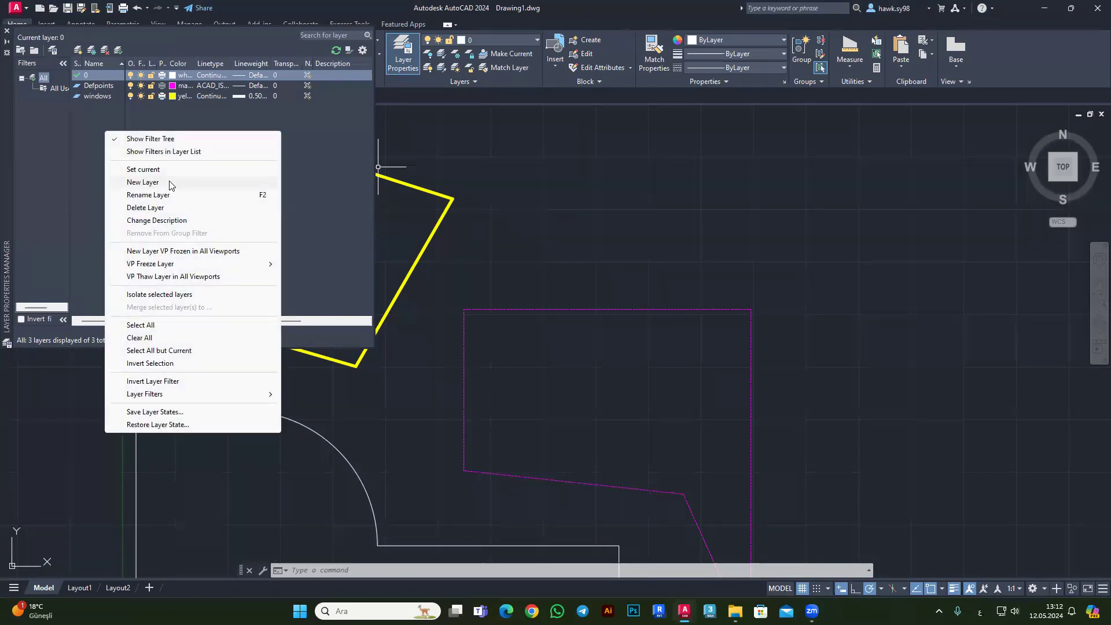
{"action": "left_click", "coordinate": [309, 149]}
{"action": "left_click", "coordinate": [142, 96]}
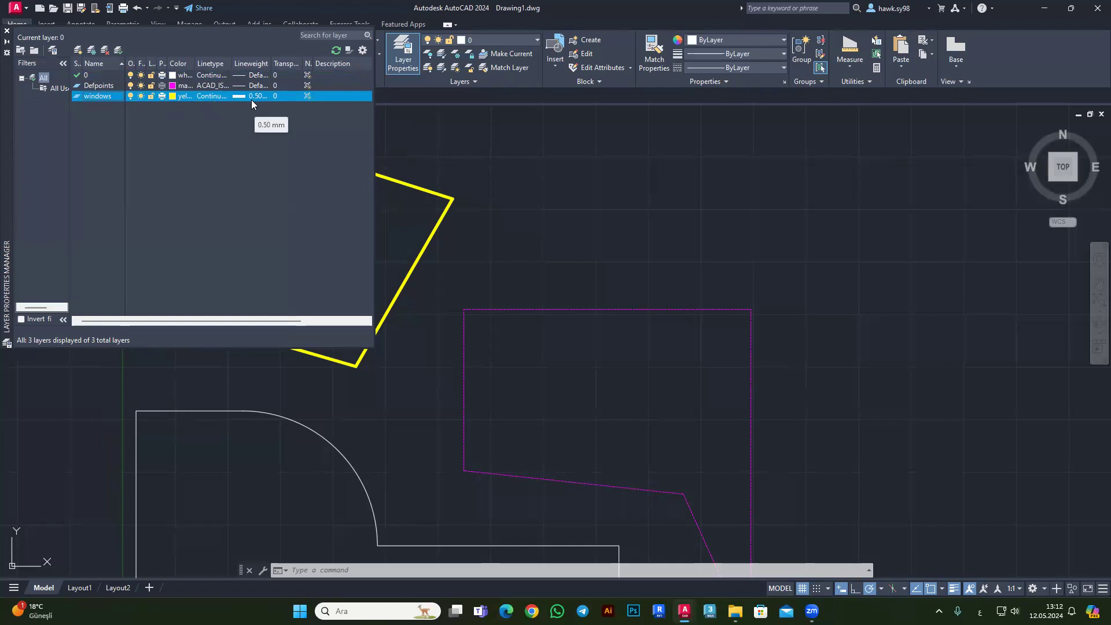
{"action": "right_click", "coordinate": [201, 100]}
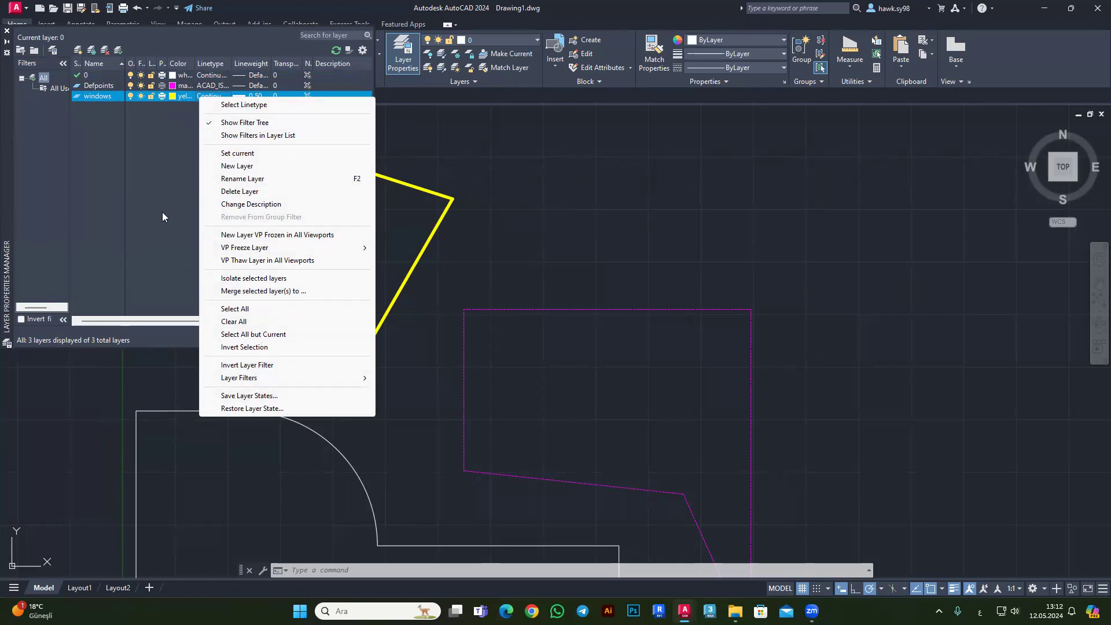
{"action": "left_click", "coordinate": [171, 162]}
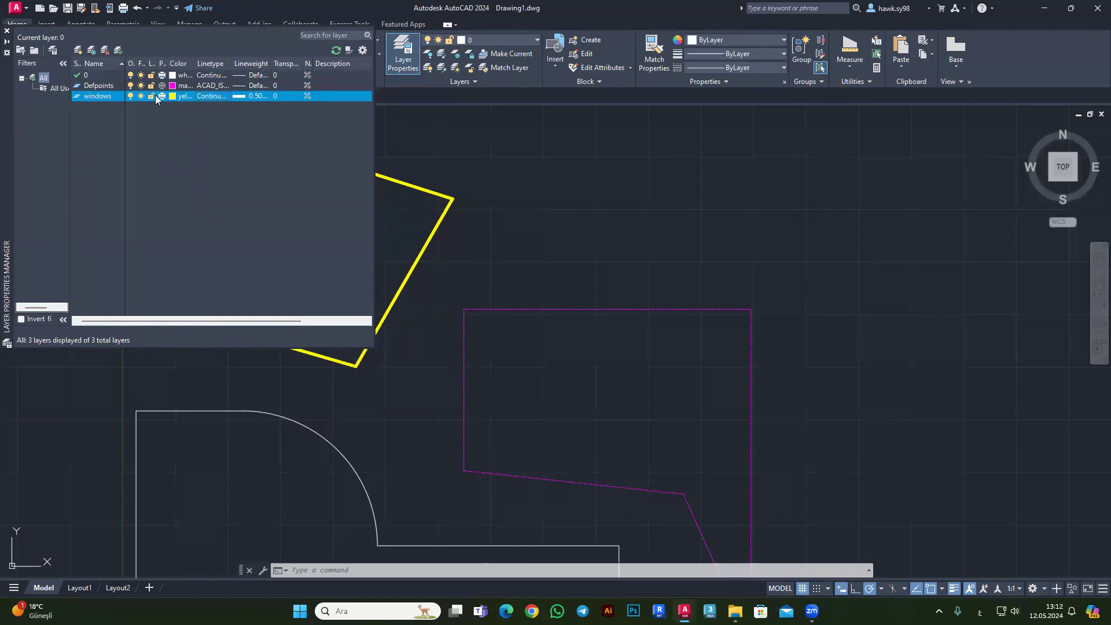
{"action": "right_click", "coordinate": [178, 130]}
{"action": "left_click", "coordinate": [215, 182]}
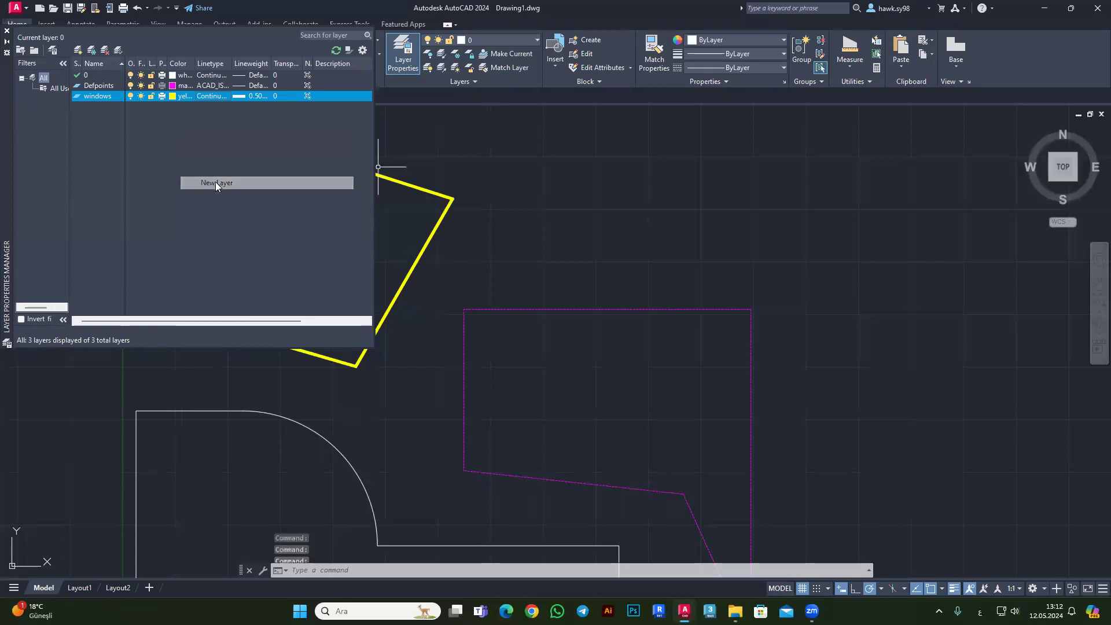
{"action": "key", "text": "Return"}
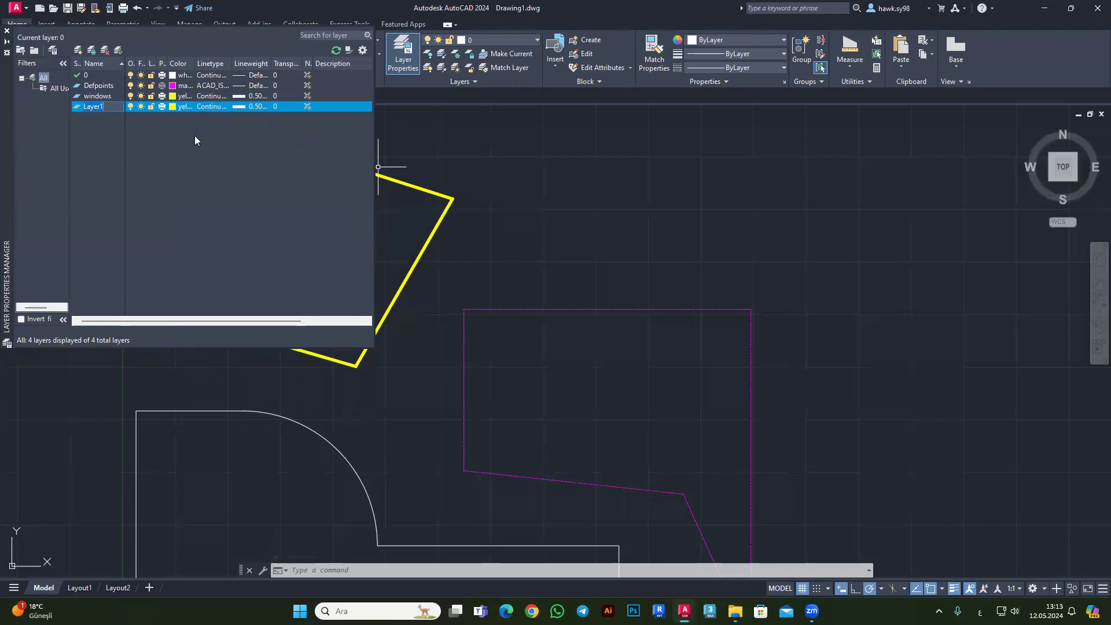
Add a second new layer named Layer2.
{"action": "left_click", "coordinate": [219, 87]}
{"action": "left_click", "coordinate": [669, 224]}
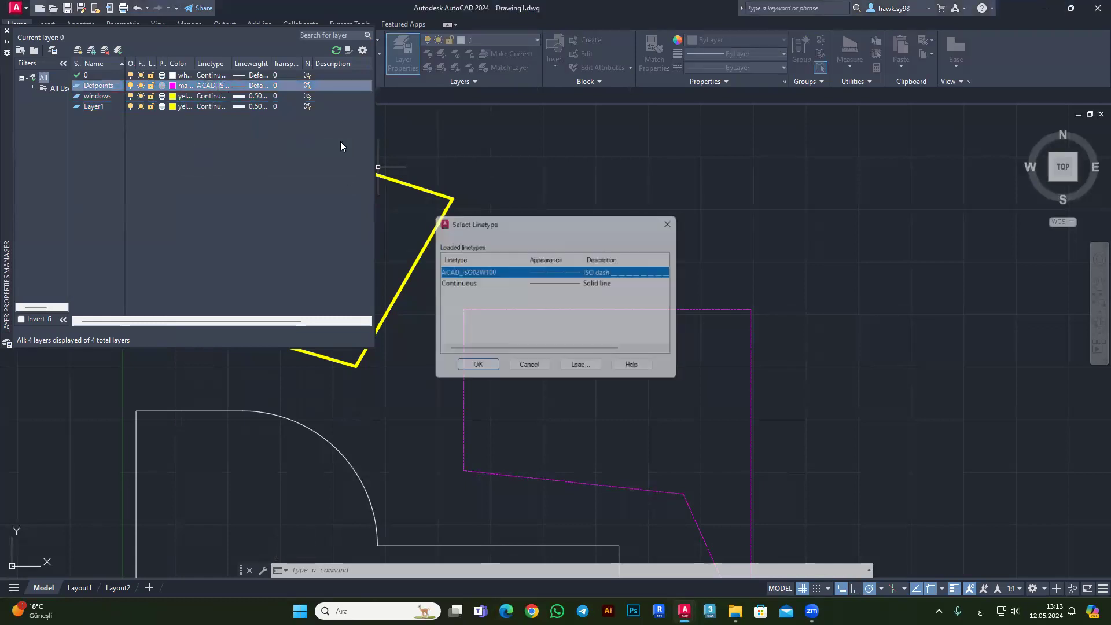
{"action": "right_click", "coordinate": [226, 138]}
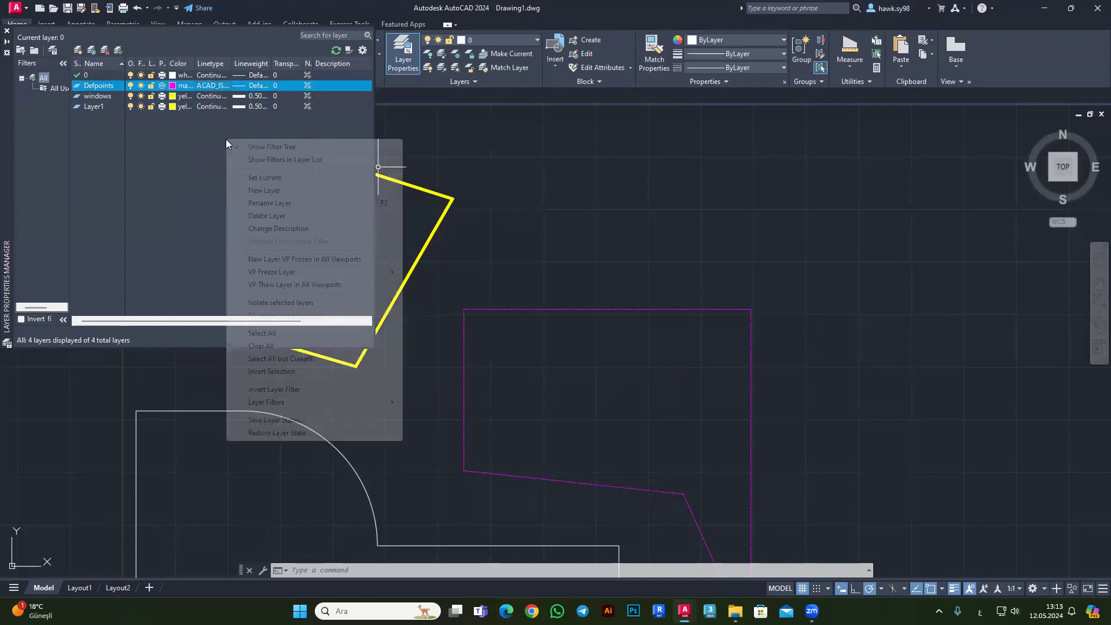
{"action": "left_click", "coordinate": [266, 190]}
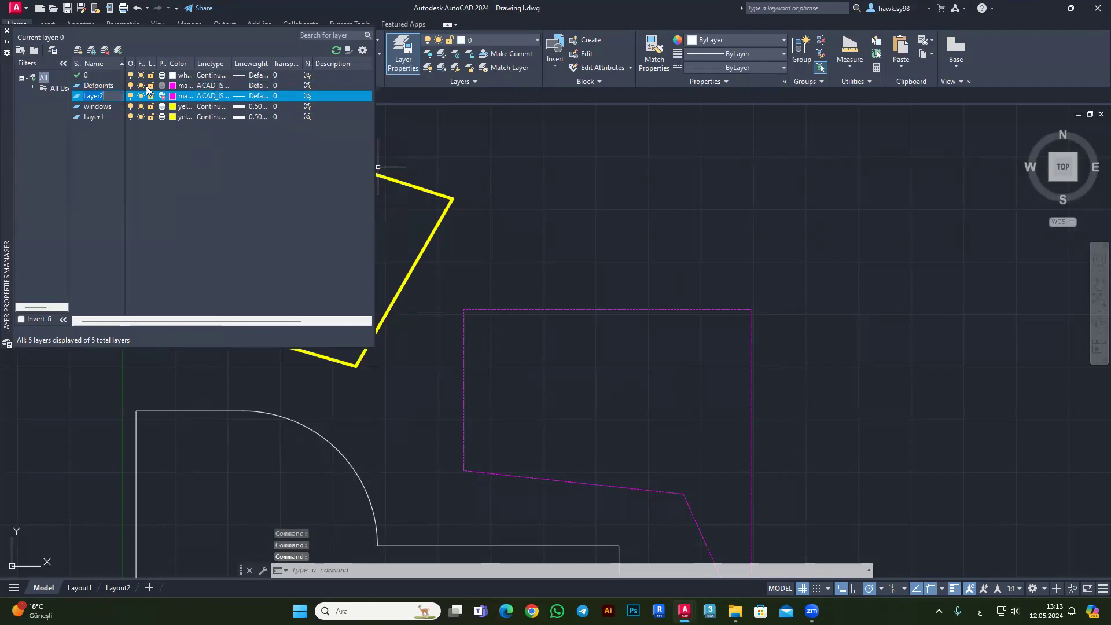
{"action": "key", "text": "Return"}
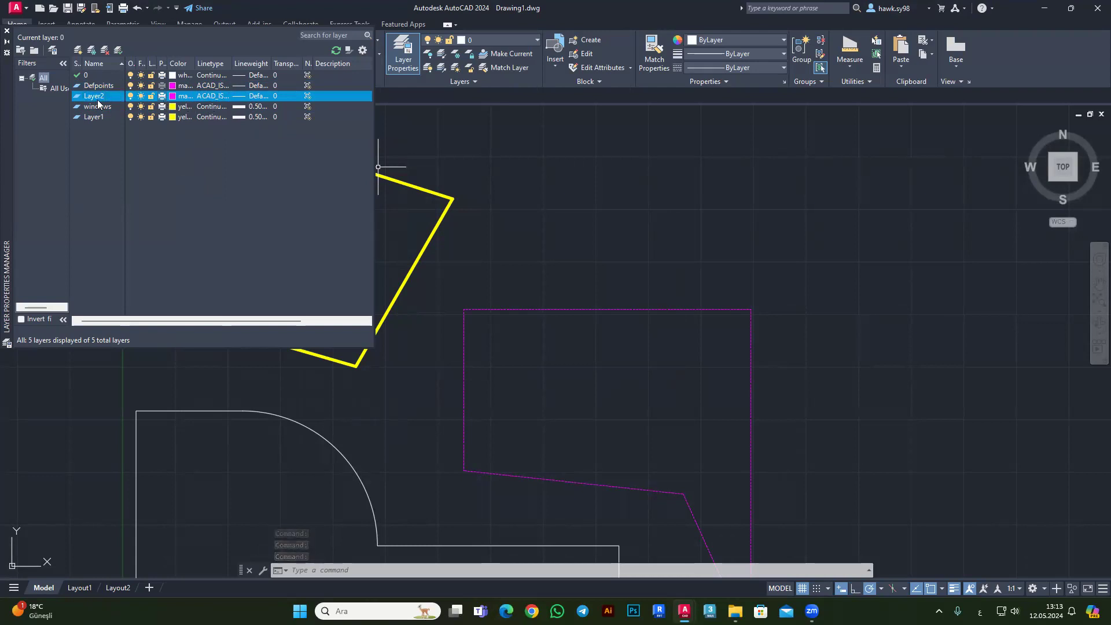
Give Layer2 colour 66 and Layer1 the colour blue.
{"action": "left_click", "coordinate": [171, 96]}
{"action": "left_click", "coordinate": [504, 244]}
{"action": "left_click", "coordinate": [540, 394]}
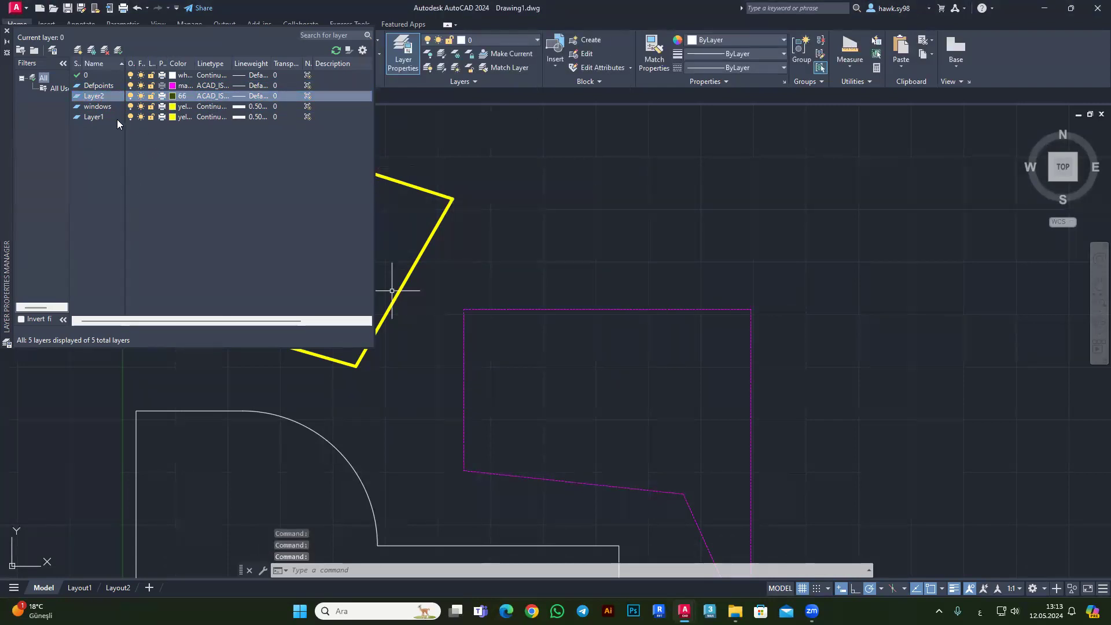
{"action": "left_click", "coordinate": [174, 118]}
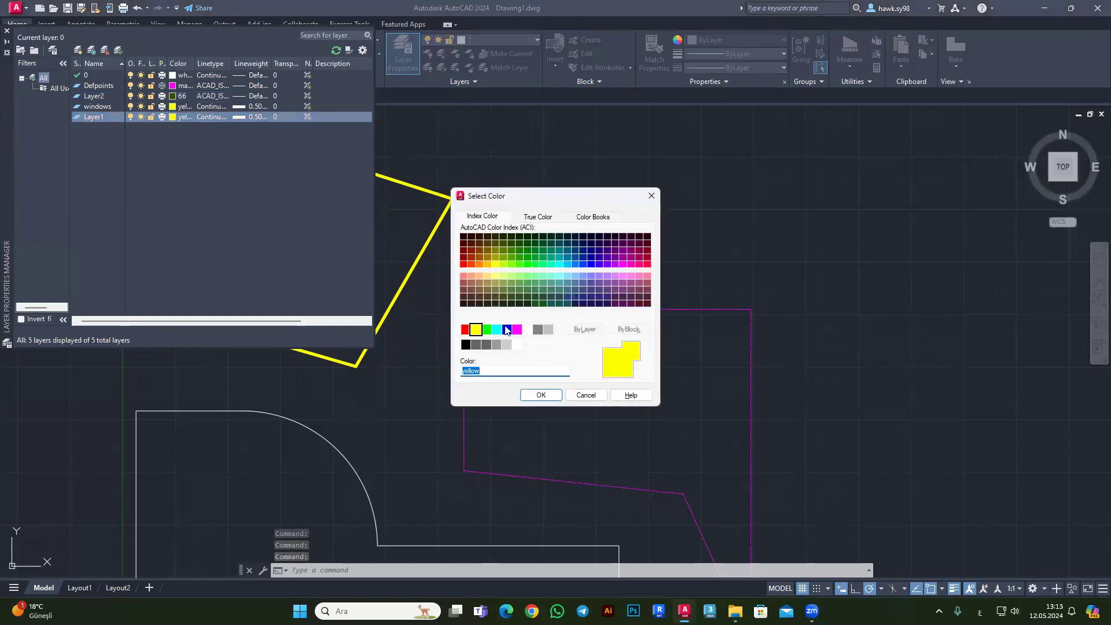
{"action": "left_click", "coordinate": [506, 329]}
{"action": "left_click", "coordinate": [544, 395]}
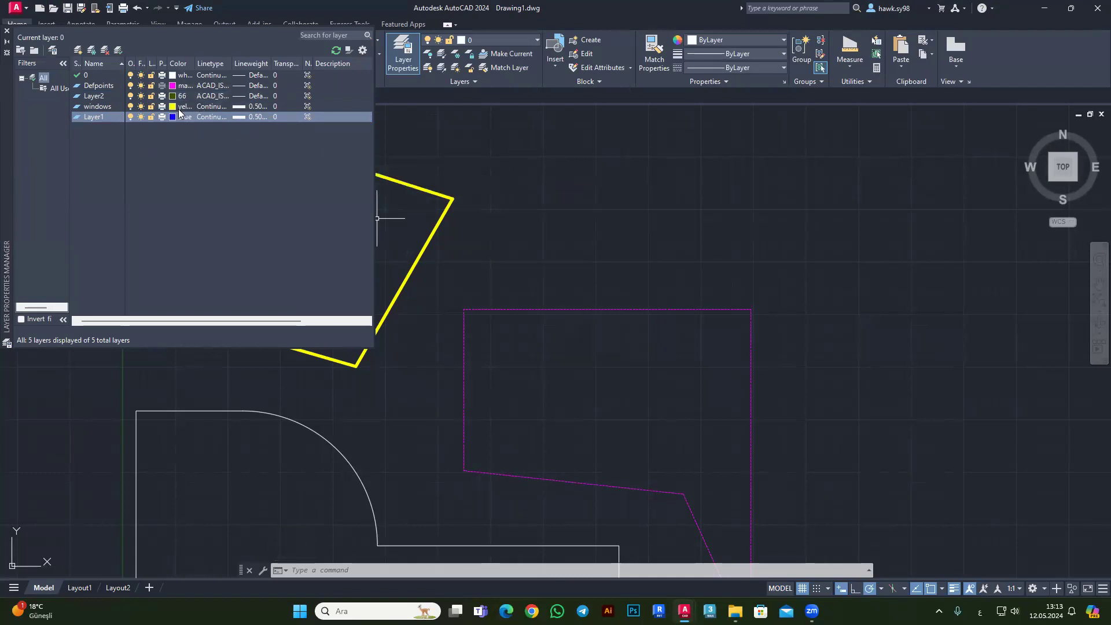
Select layer 0 and check its lineweight setting.
{"action": "left_click", "coordinate": [176, 145]}
{"action": "right_click", "coordinate": [232, 161]}
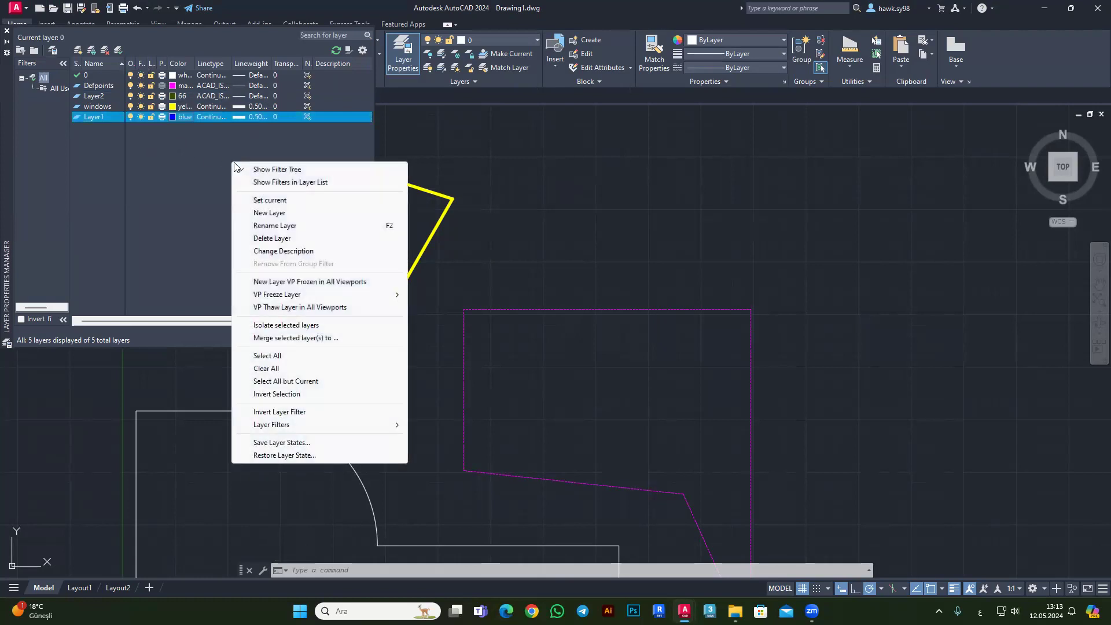
{"action": "left_click", "coordinate": [187, 93]}
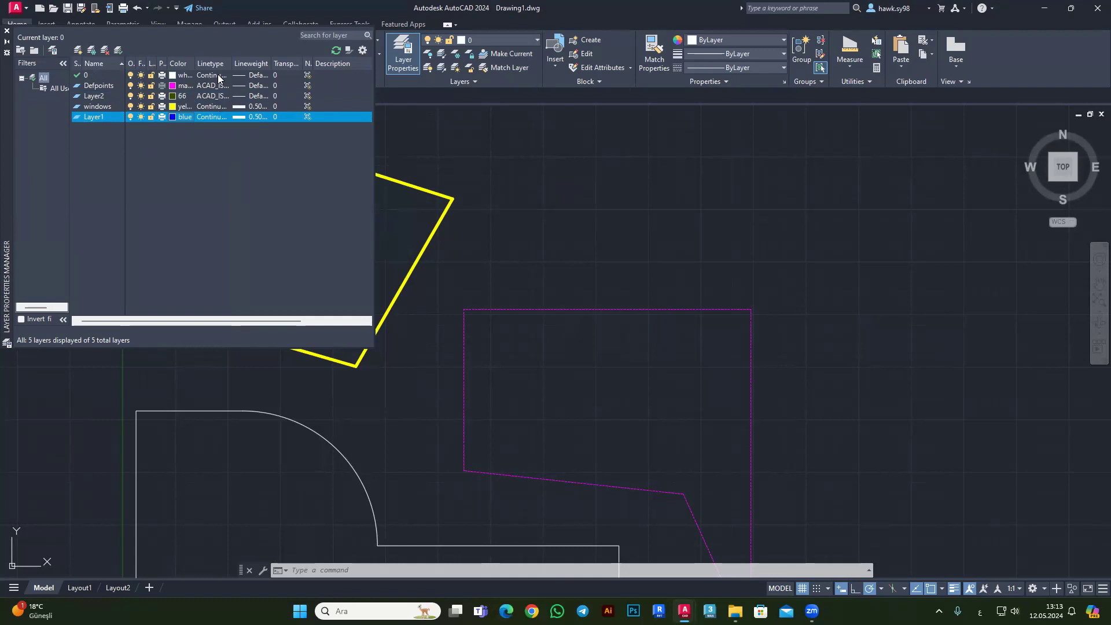
{"action": "left_click", "coordinate": [248, 76]}
{"action": "left_click", "coordinate": [627, 205]}
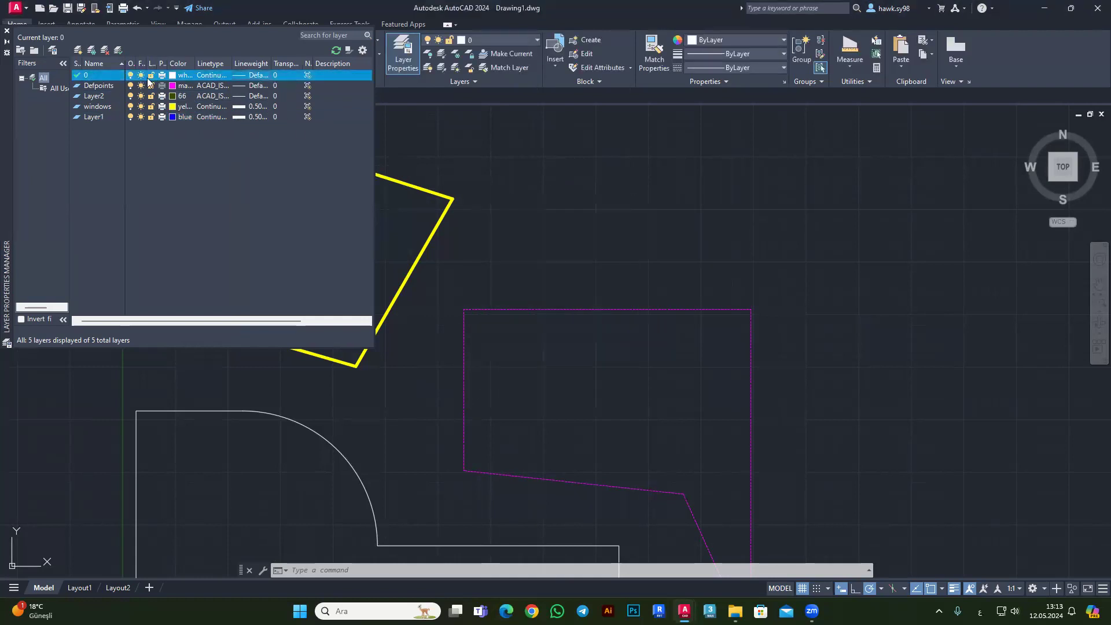
{"action": "right_click", "coordinate": [292, 195]}
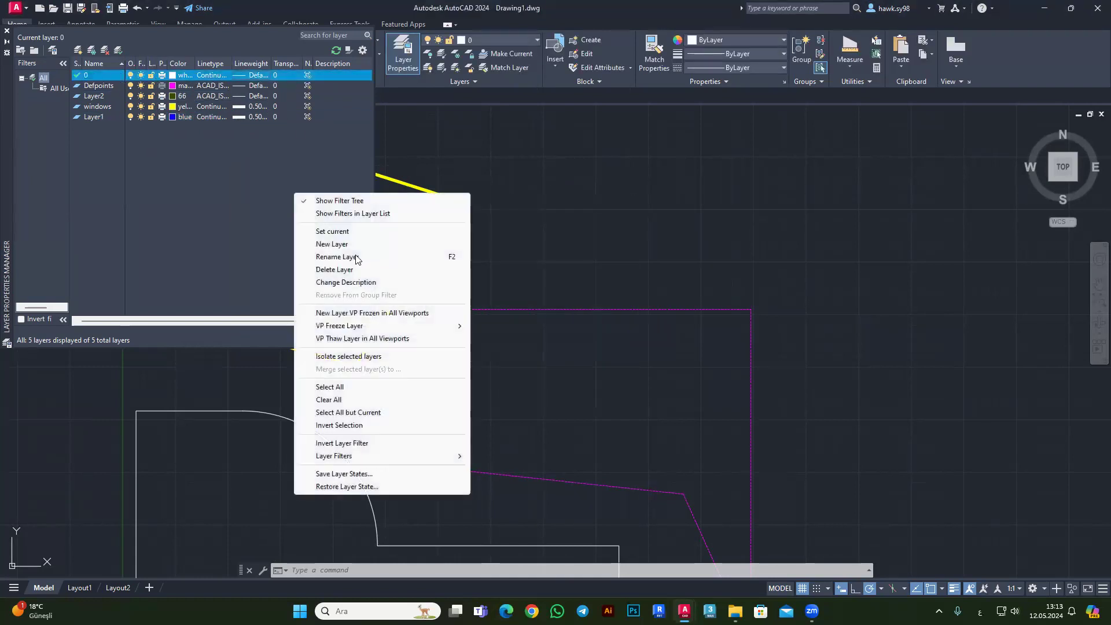
{"action": "left_click", "coordinate": [115, 119]}
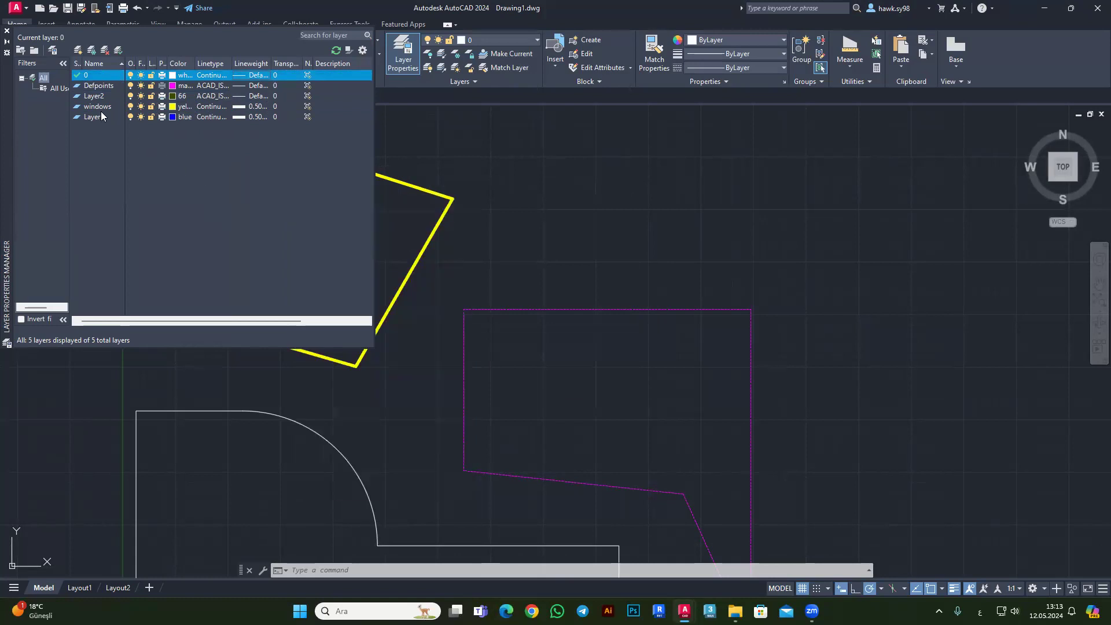
Delete Layer1 and Layer2 from the layer list.
{"action": "left_click", "coordinate": [114, 119]}
{"action": "right_click", "coordinate": [103, 116]}
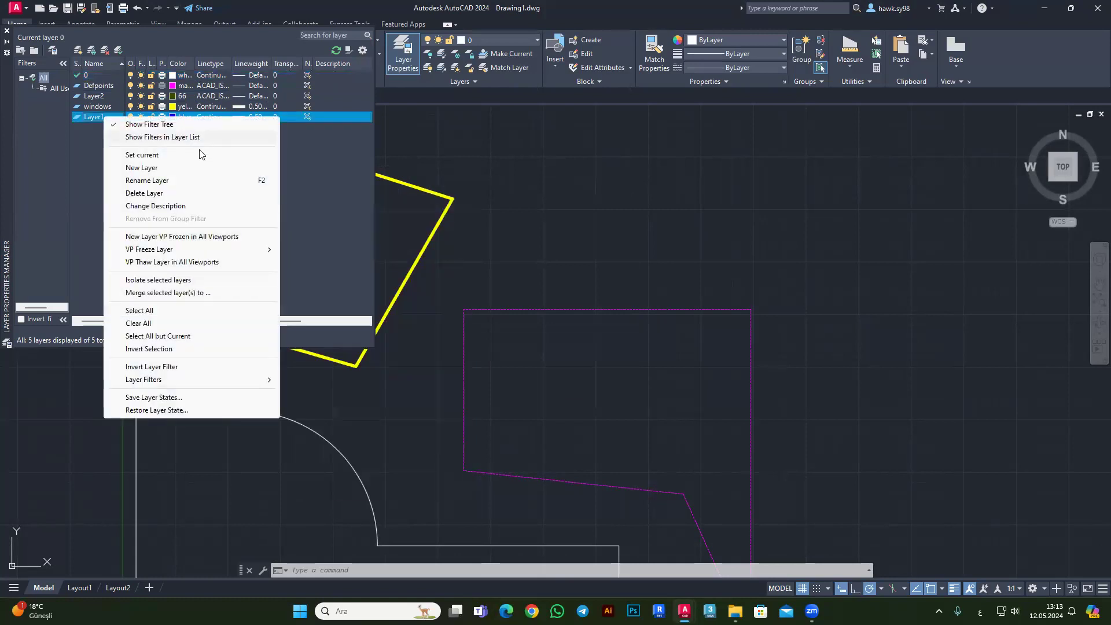
{"action": "left_click", "coordinate": [134, 195]}
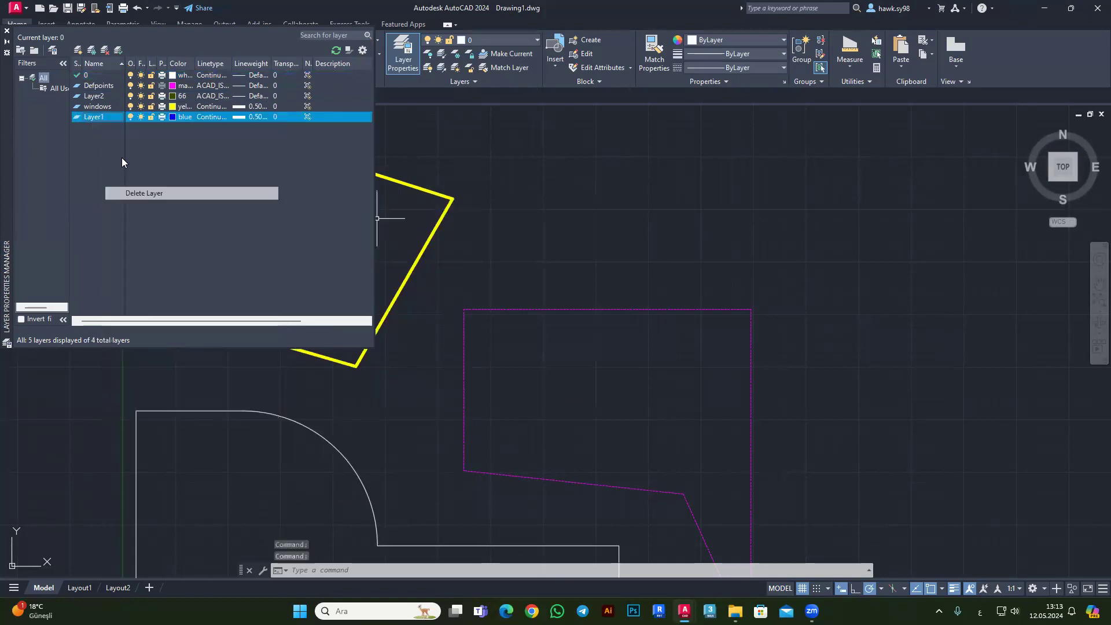
{"action": "right_click", "coordinate": [99, 108]}
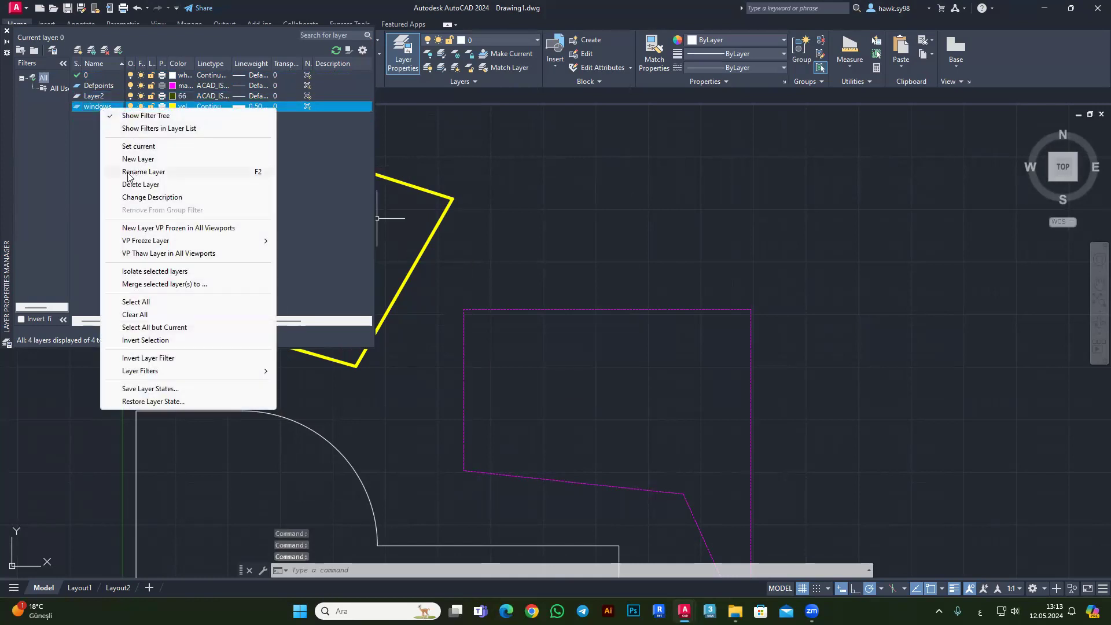
{"action": "left_click", "coordinate": [95, 96]}
{"action": "right_click", "coordinate": [94, 96]}
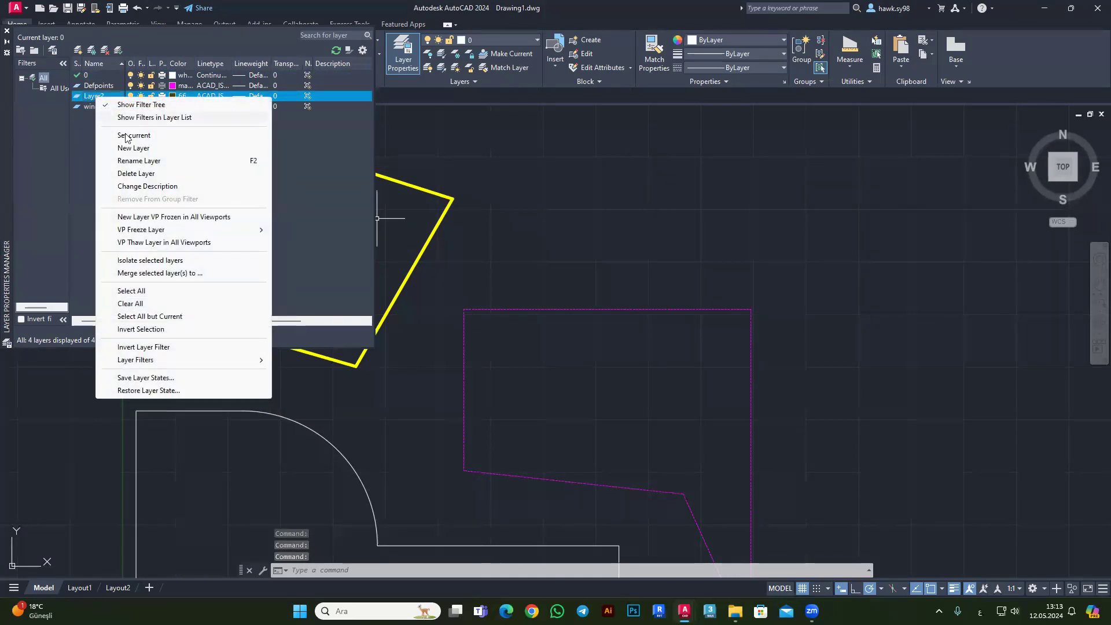
{"action": "left_click", "coordinate": [134, 173]}
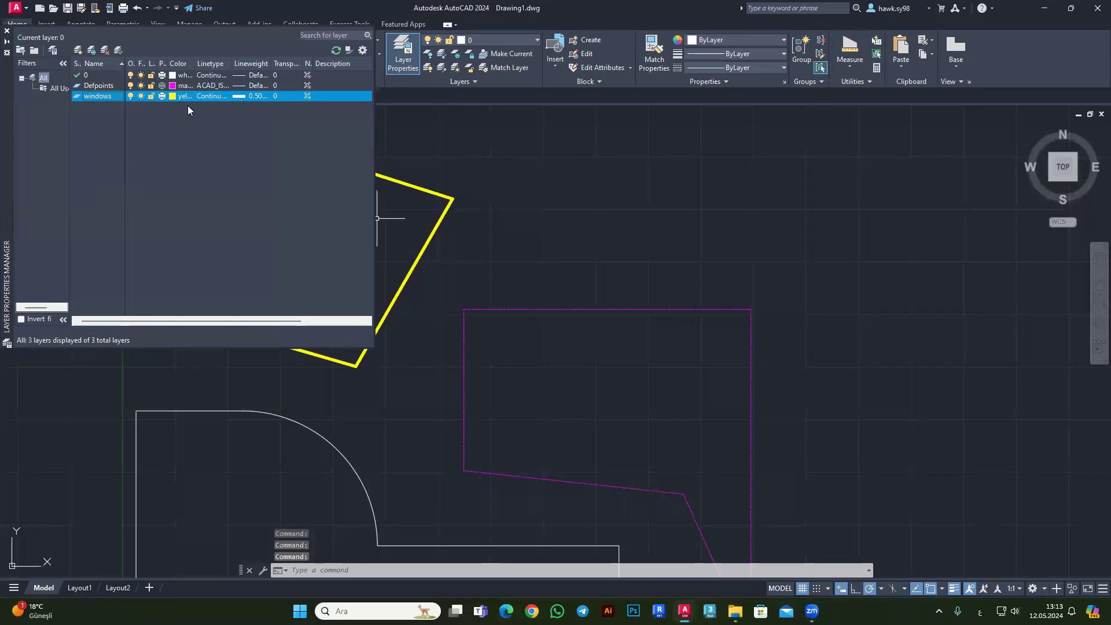
Double-click the windows layer to make it the current layer.
{"action": "right_click", "coordinate": [110, 97]}
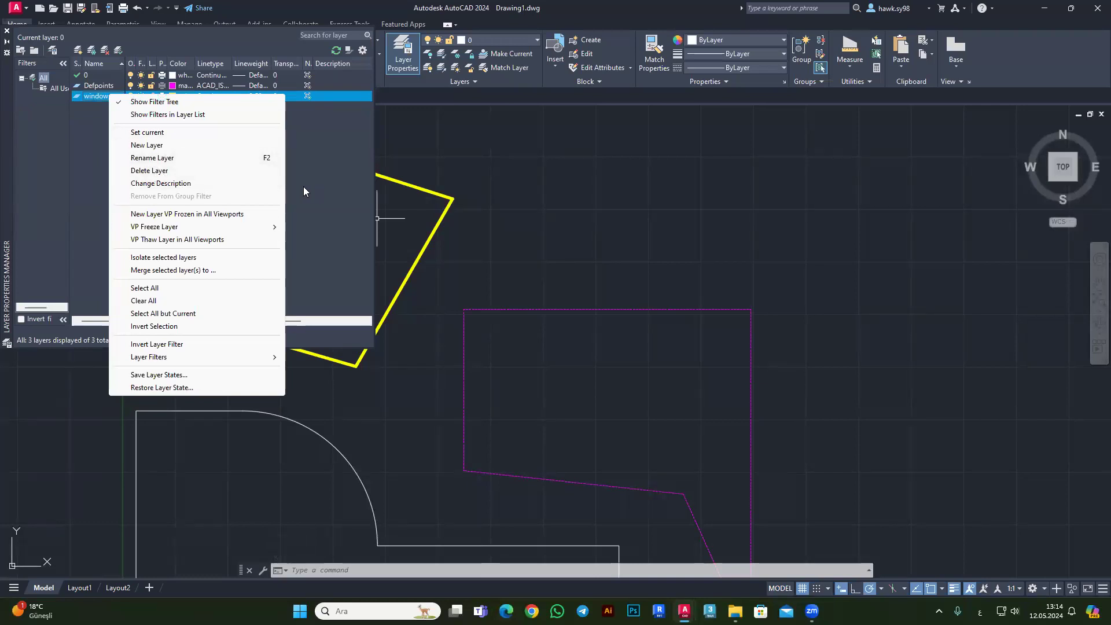
{"action": "left_click", "coordinate": [162, 159]}
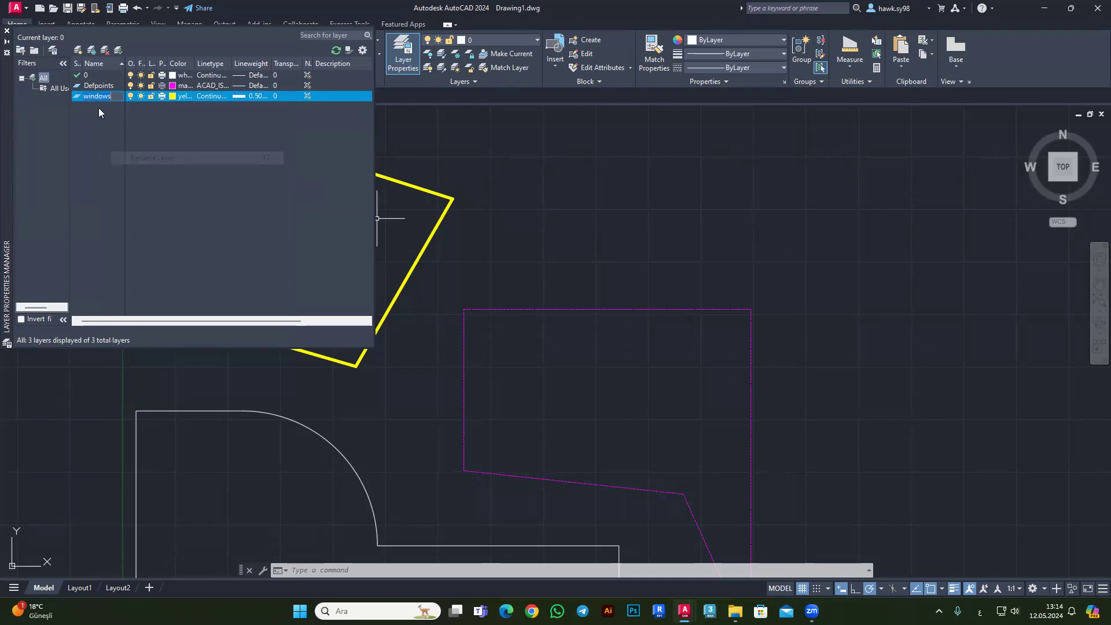
{"action": "double_click", "coordinate": [111, 97]}
{"action": "right_click", "coordinate": [104, 97]}
{"action": "left_click", "coordinate": [104, 98]}
{"action": "double_click", "coordinate": [106, 87]}
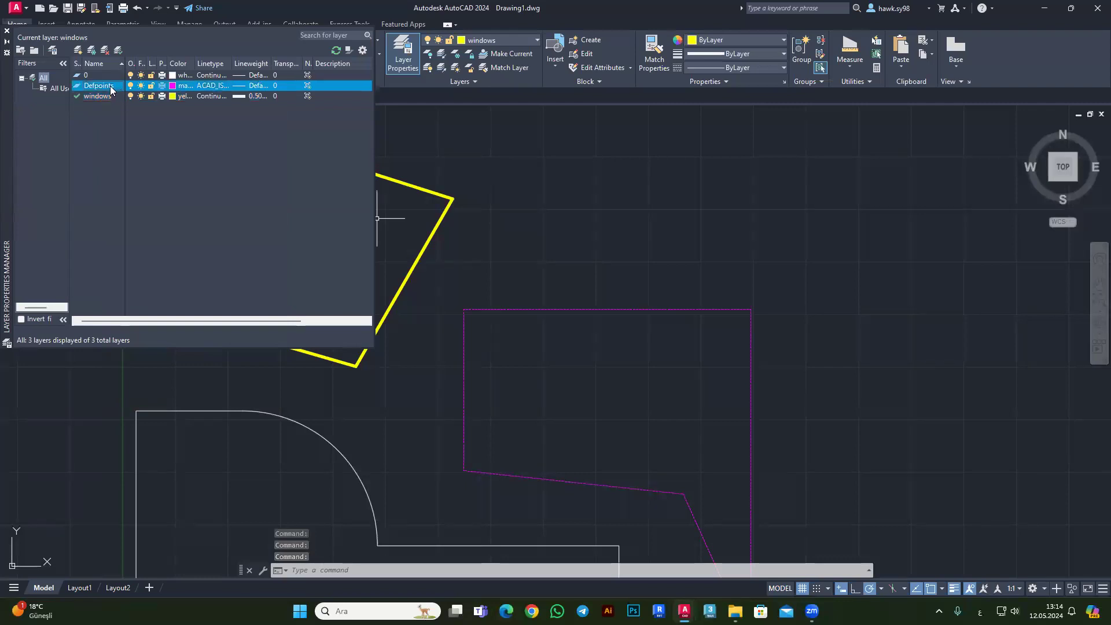
{"action": "left_click", "coordinate": [104, 97]}
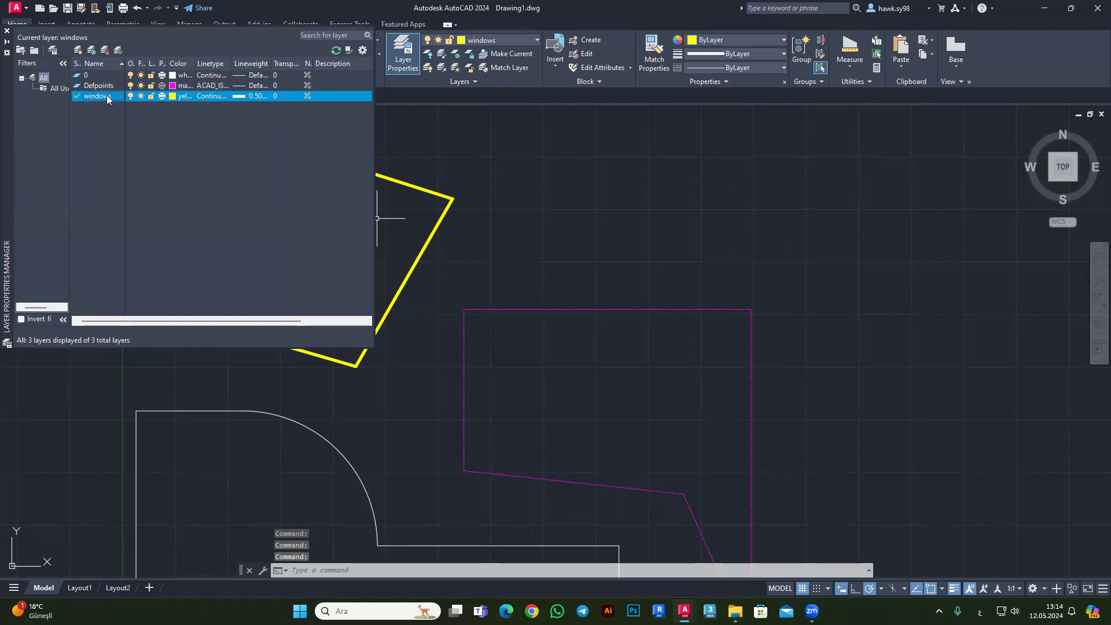
{"action": "left_click", "coordinate": [110, 97]}
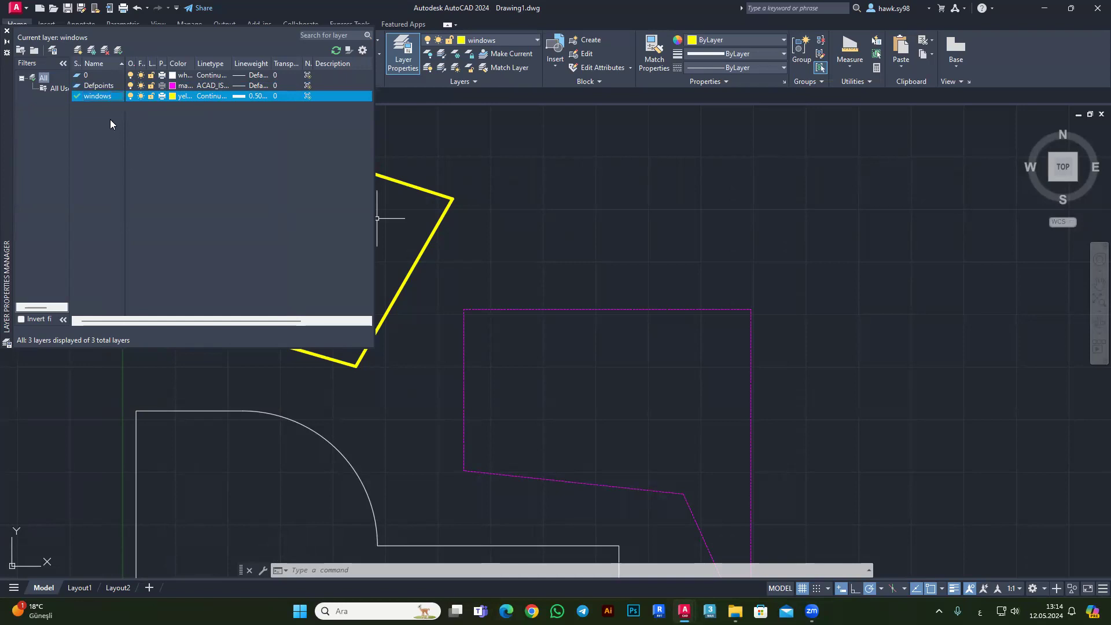
{"action": "right_click", "coordinate": [107, 99]}
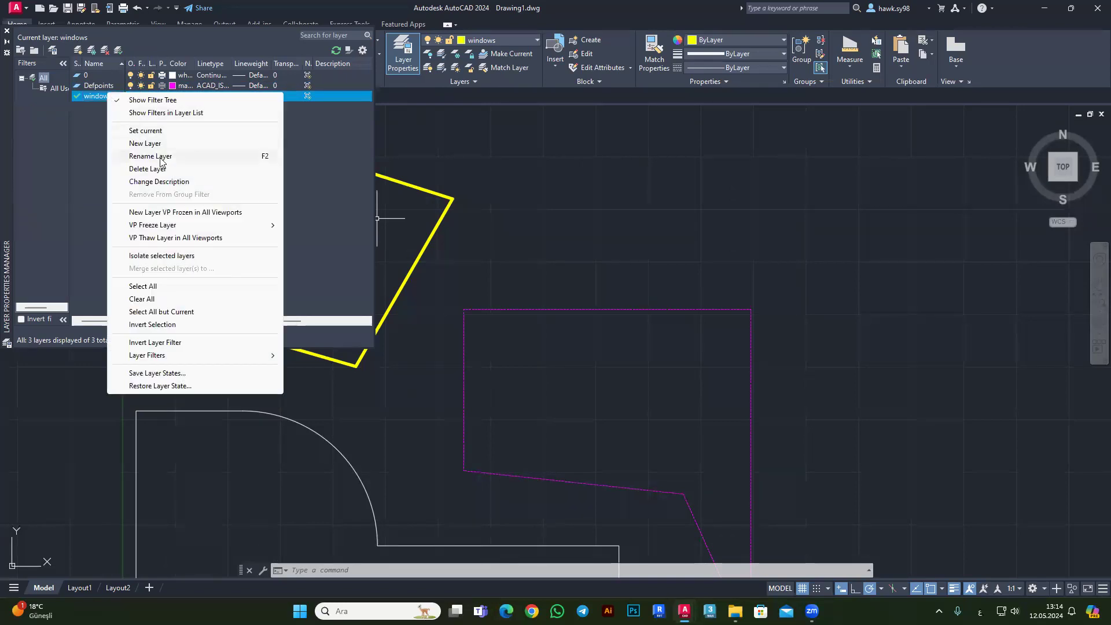
{"action": "left_click", "coordinate": [80, 135]}
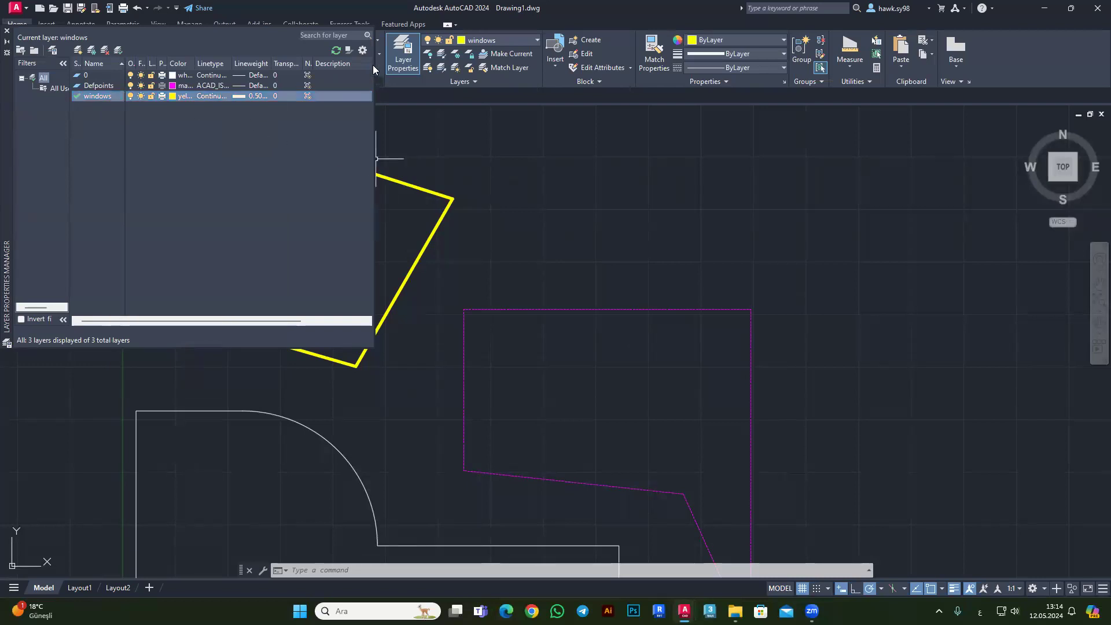
Close Layer Properties and switch back to project.dwg.
{"action": "left_click", "coordinate": [4, 33]}
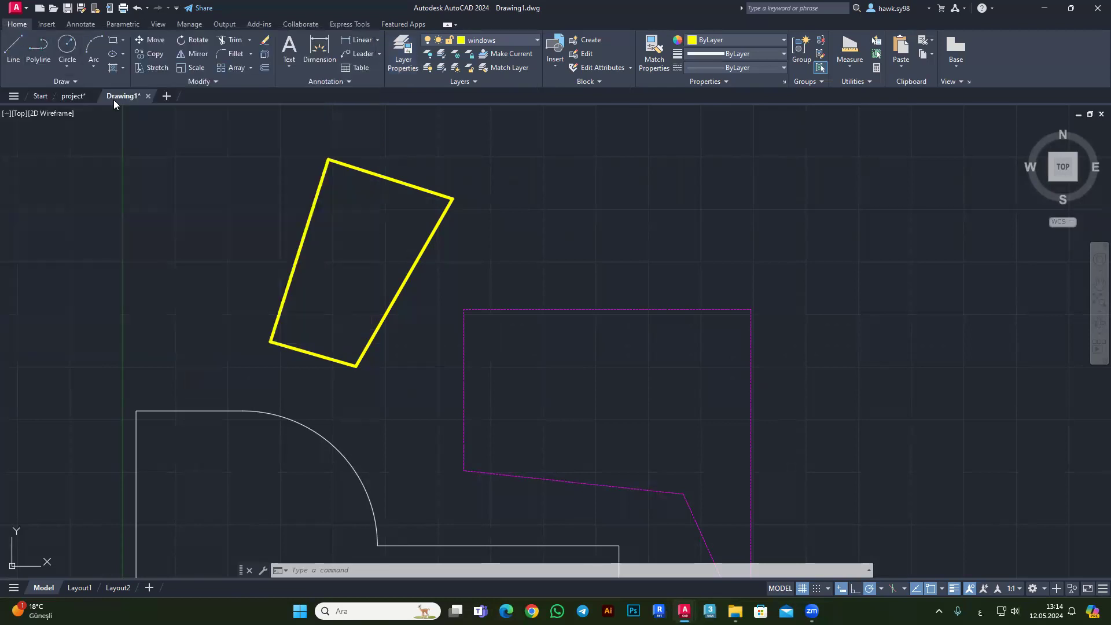
{"action": "left_click", "coordinate": [73, 96]}
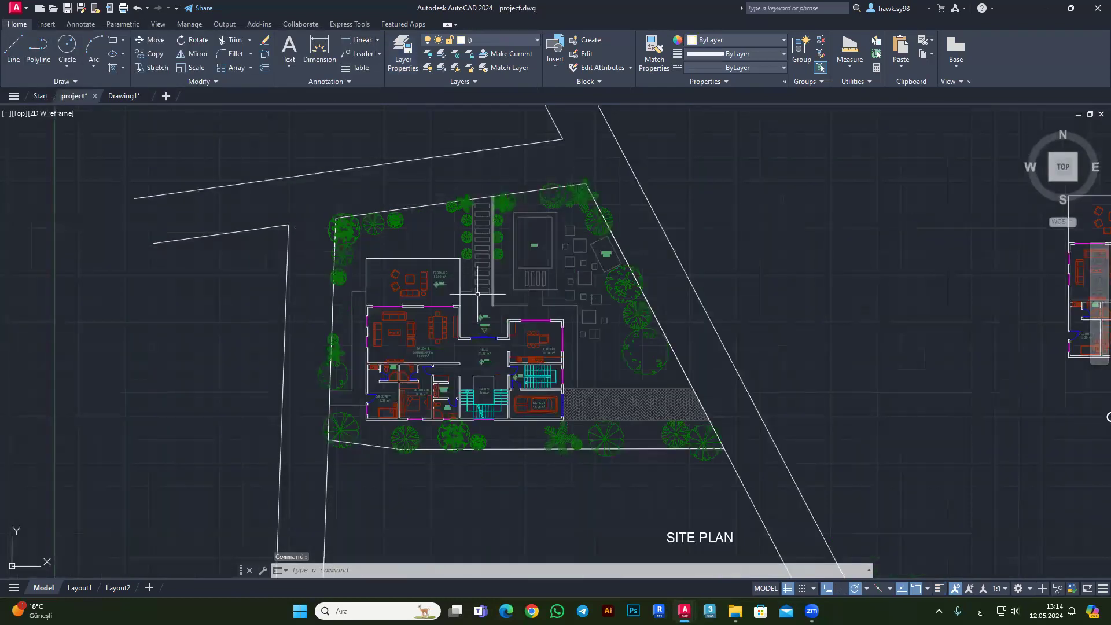
{"action": "scroll", "coordinate": [467, 335], "scroll_direction": "up", "scroll_amount": 5}
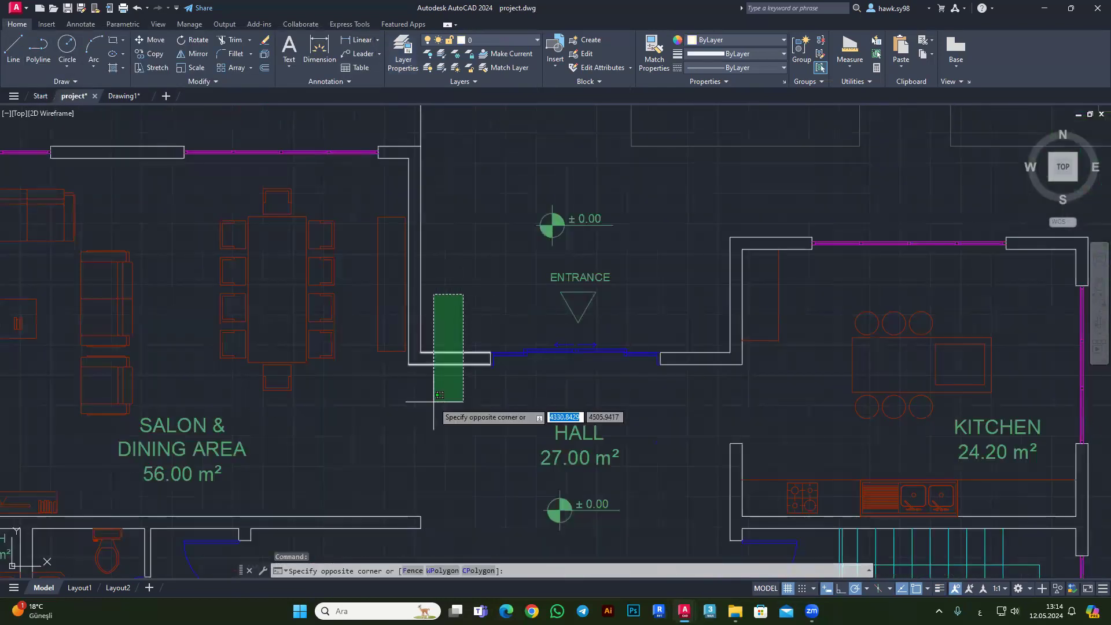
{"action": "left_click_drag", "start_coordinate": [462, 293], "coordinate": [434, 405]}
{"action": "key", "text": "Escape"}
{"action": "key", "text": "Escape"}
{"action": "key", "text": "Escape"}
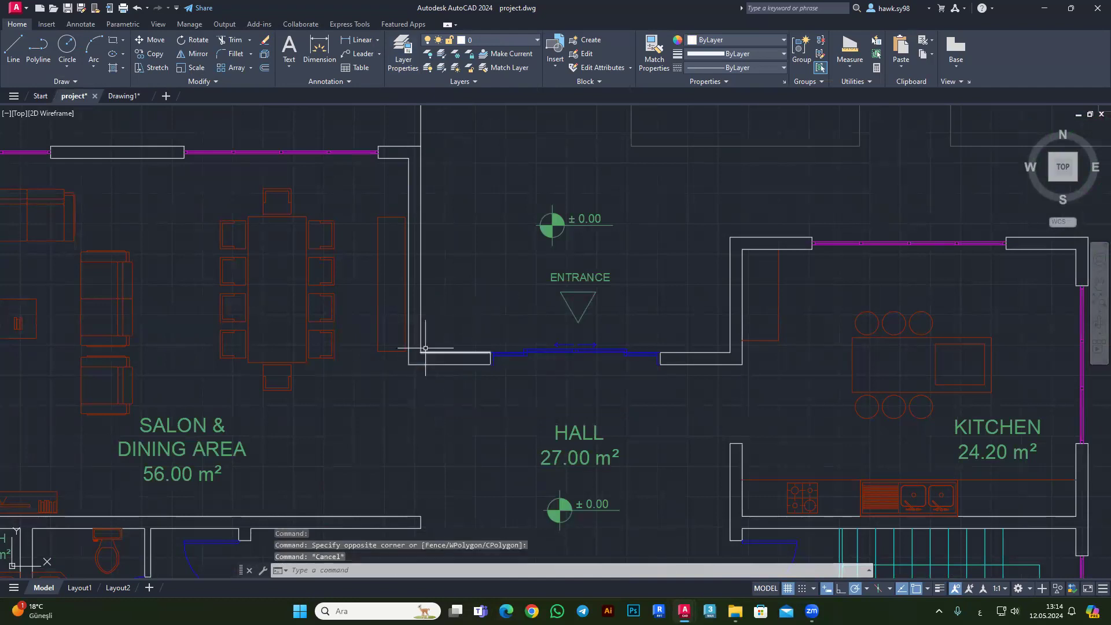
{"action": "scroll", "coordinate": [434, 313], "scroll_direction": "down", "scroll_amount": 1}
{"action": "scroll", "coordinate": [434, 312], "scroll_direction": "down", "scroll_amount": 3}
{"action": "scroll", "coordinate": [525, 241], "scroll_direction": "down", "scroll_amount": 2}
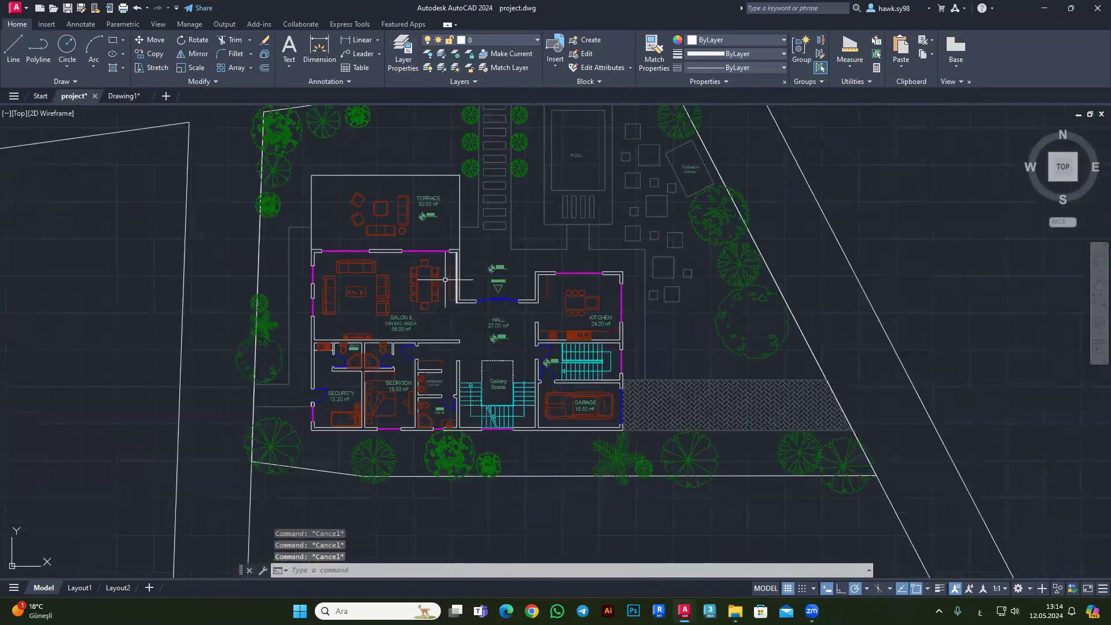
{"action": "scroll", "coordinate": [475, 265], "scroll_direction": "up", "scroll_amount": 2}
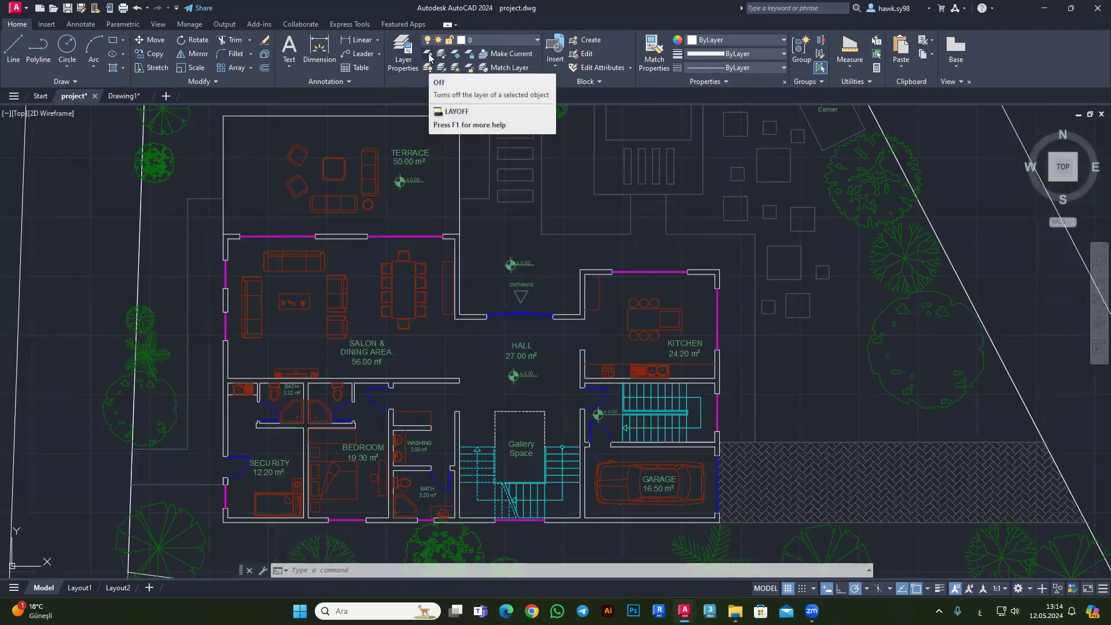
Use LAYOFF to hide the furniture, window, label, tree, hasan tefriş and stairs layers.
{"action": "left_click", "coordinate": [429, 56]}
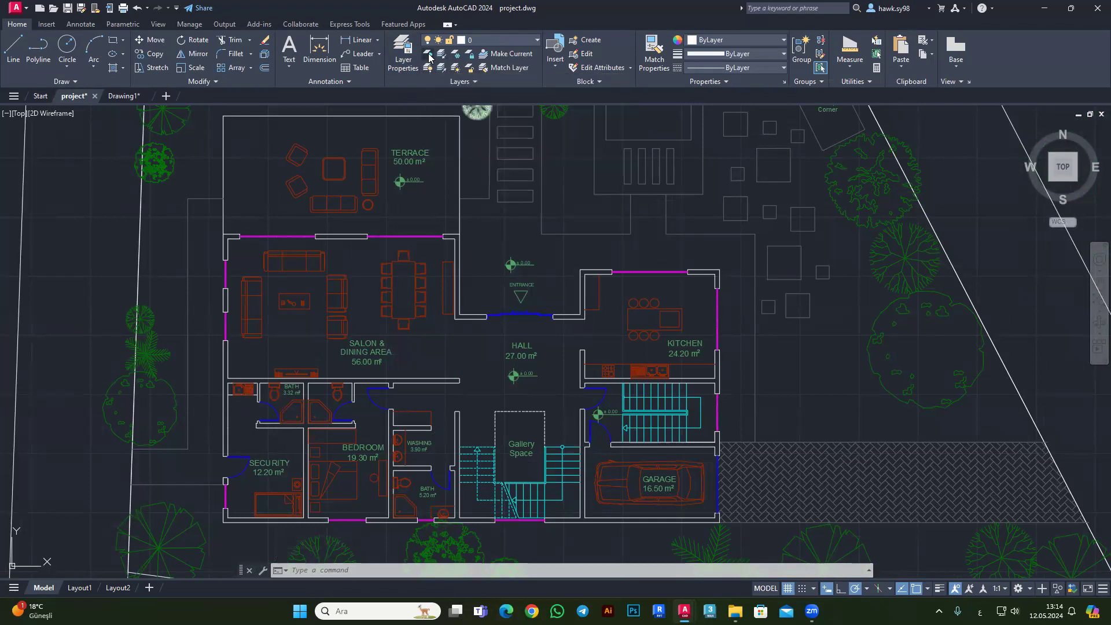
{"action": "left_click", "coordinate": [420, 263]}
{"action": "left_click", "coordinate": [413, 236]}
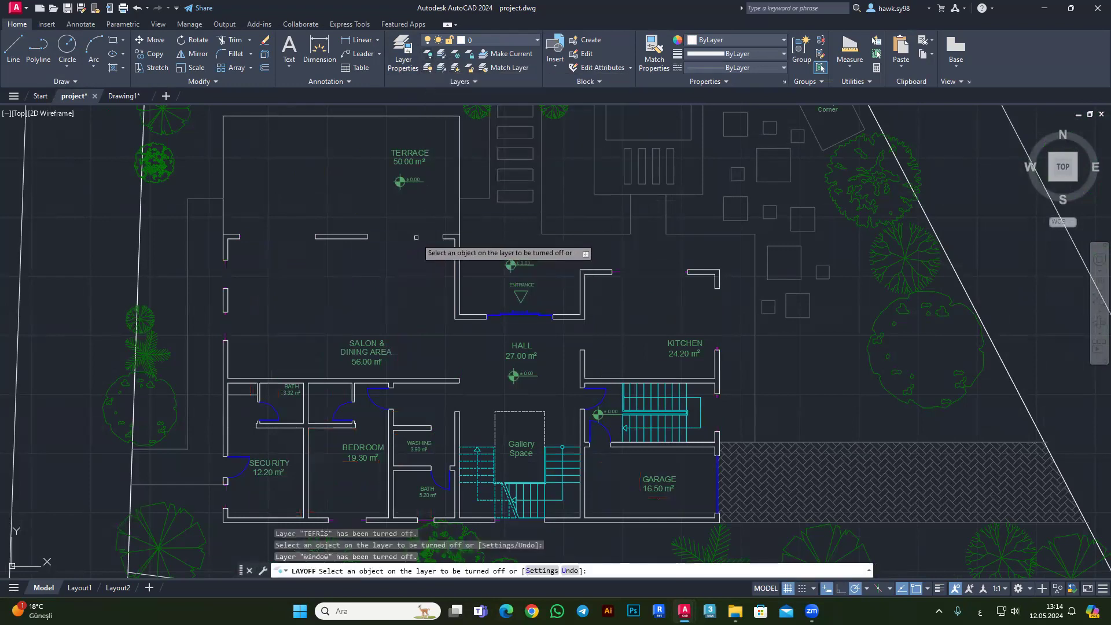
{"action": "left_click", "coordinate": [412, 181]}
{"action": "left_click", "coordinate": [480, 116]}
{"action": "left_click", "coordinate": [491, 139]}
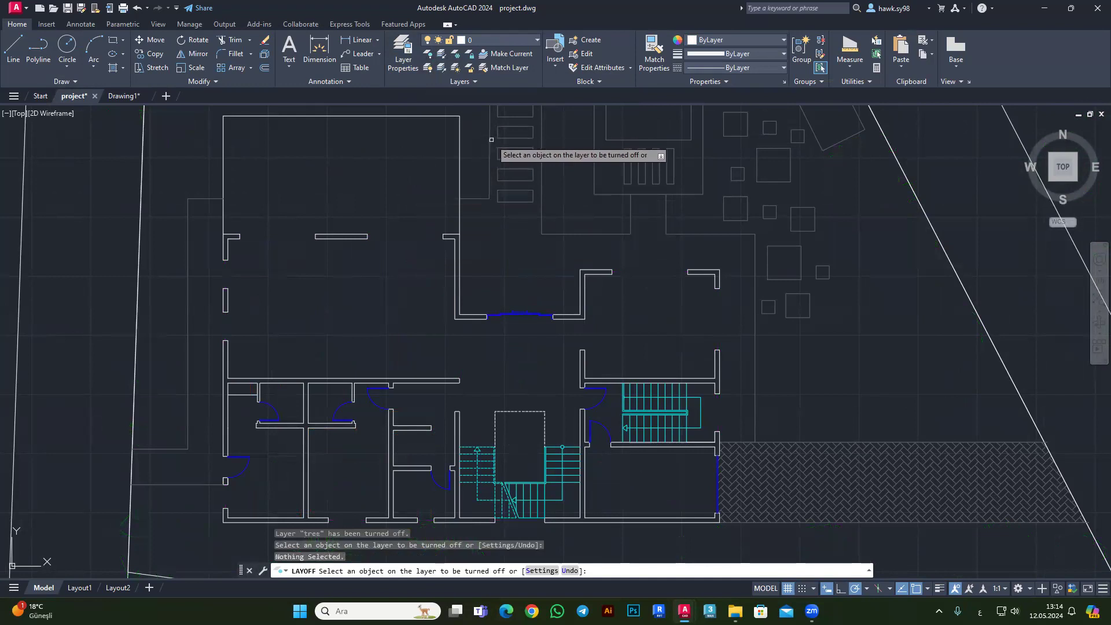
{"action": "left_click", "coordinate": [490, 143]}
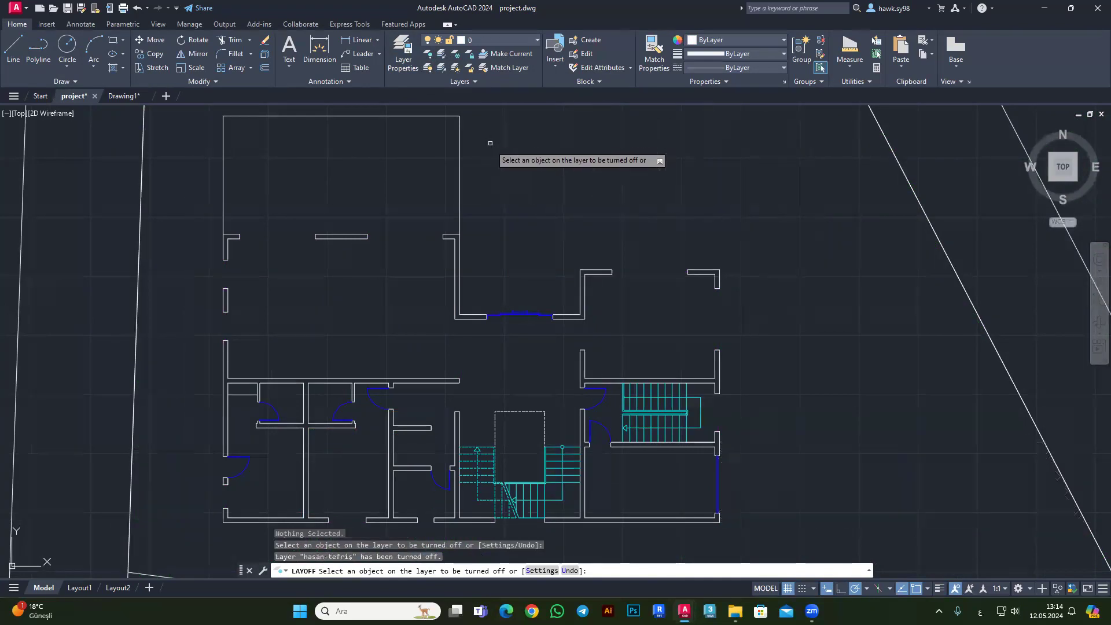
{"action": "left_click", "coordinate": [487, 448]}
End LAYOFF and undo it, restoring all hidden layers.
{"action": "scroll", "coordinate": [471, 376], "scroll_direction": "down", "scroll_amount": 5}
{"action": "key", "text": "Escape"}
{"action": "key", "text": "Escape"}
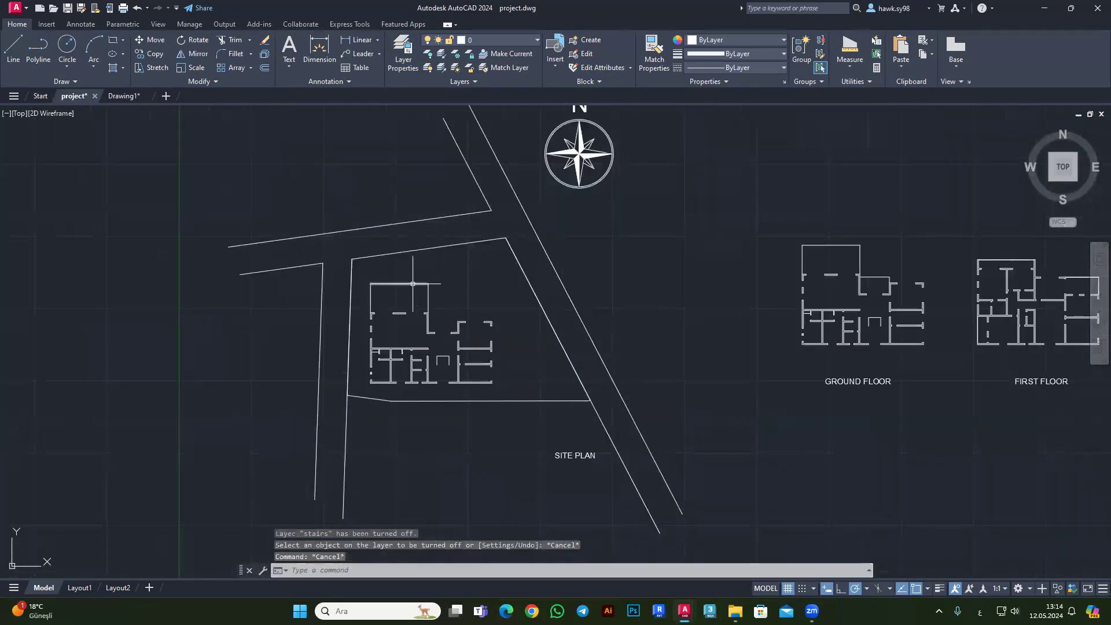
{"action": "key", "text": "ctrl+z"}
Isolate layer 0 so only bare walls show, then turn all layers back on.
{"action": "key", "text": "Escape"}
{"action": "scroll", "coordinate": [418, 316], "scroll_direction": "down", "scroll_amount": 2}
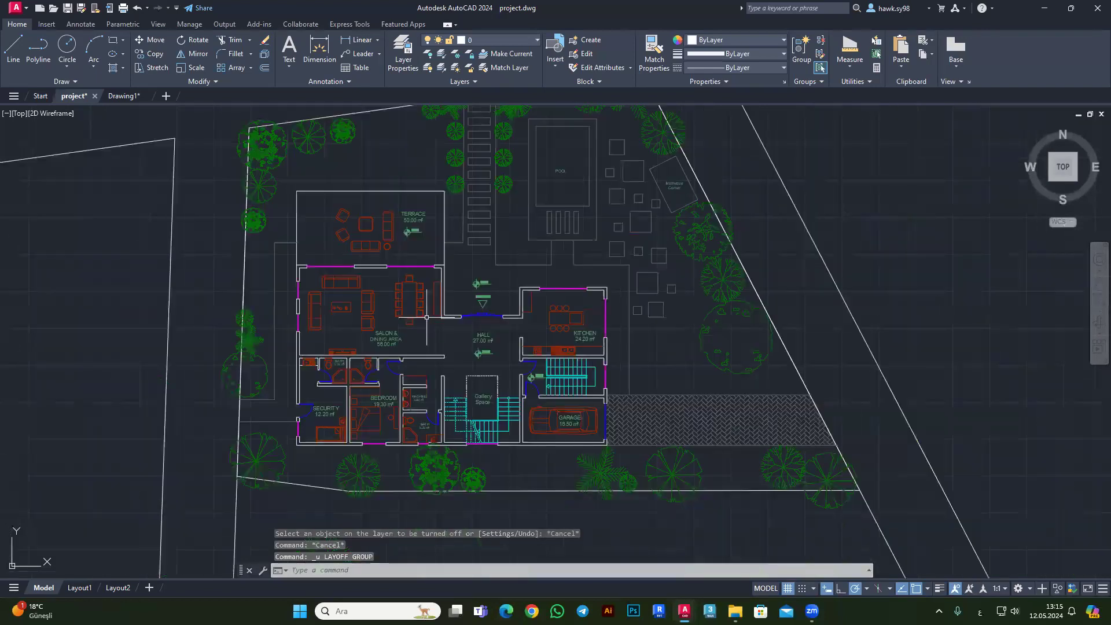
{"action": "key", "text": "Escape"}
{"action": "left_click", "coordinate": [403, 63]}
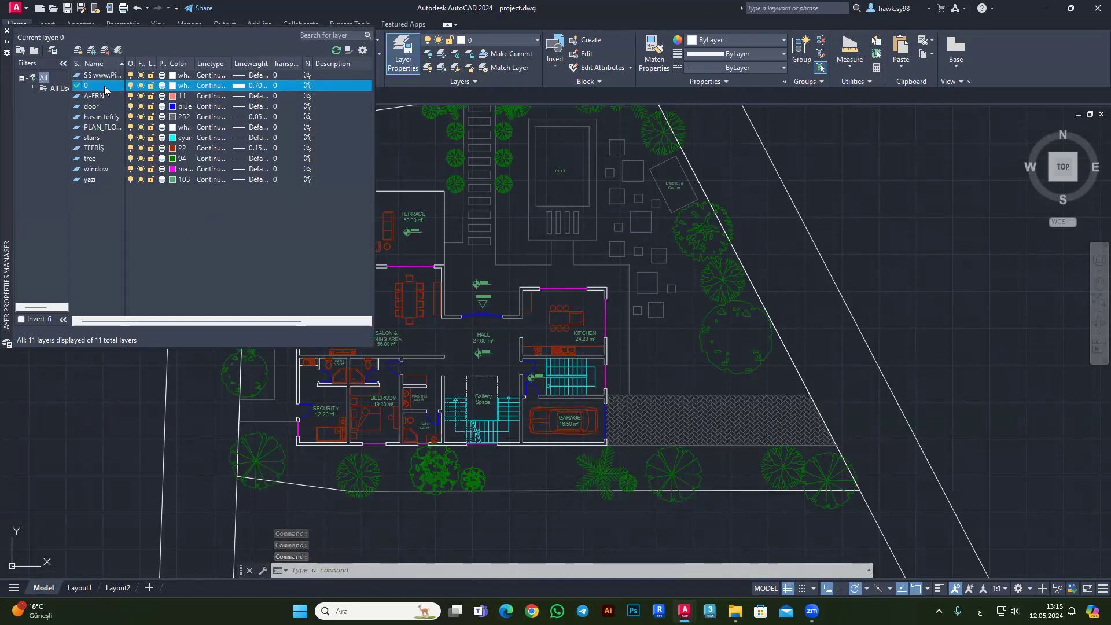
{"action": "right_click", "coordinate": [206, 85]}
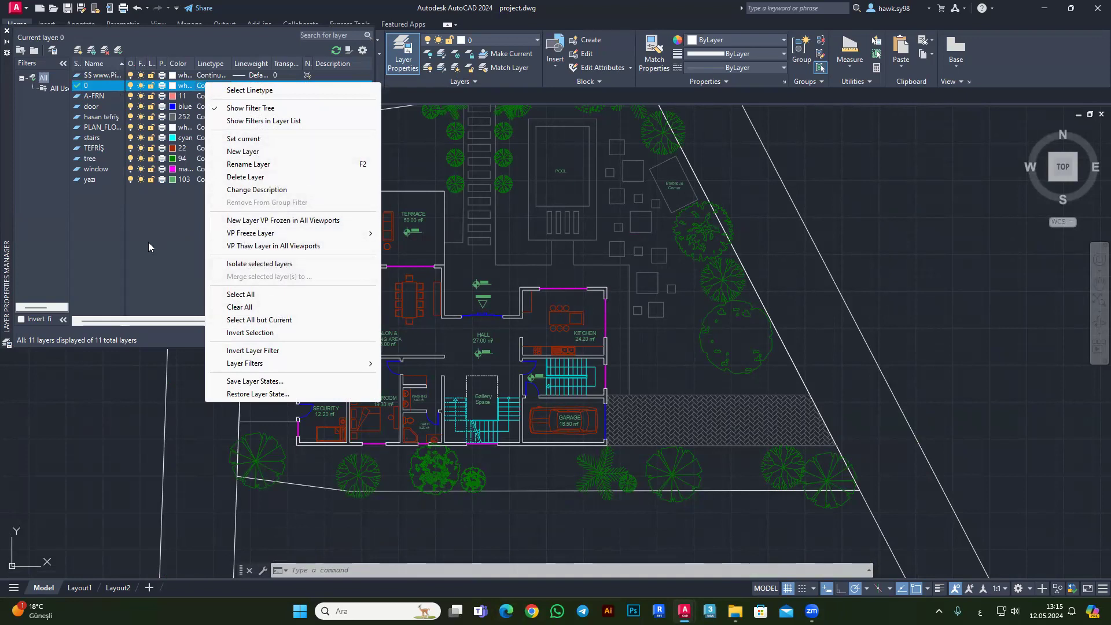
{"action": "left_click", "coordinate": [256, 266]}
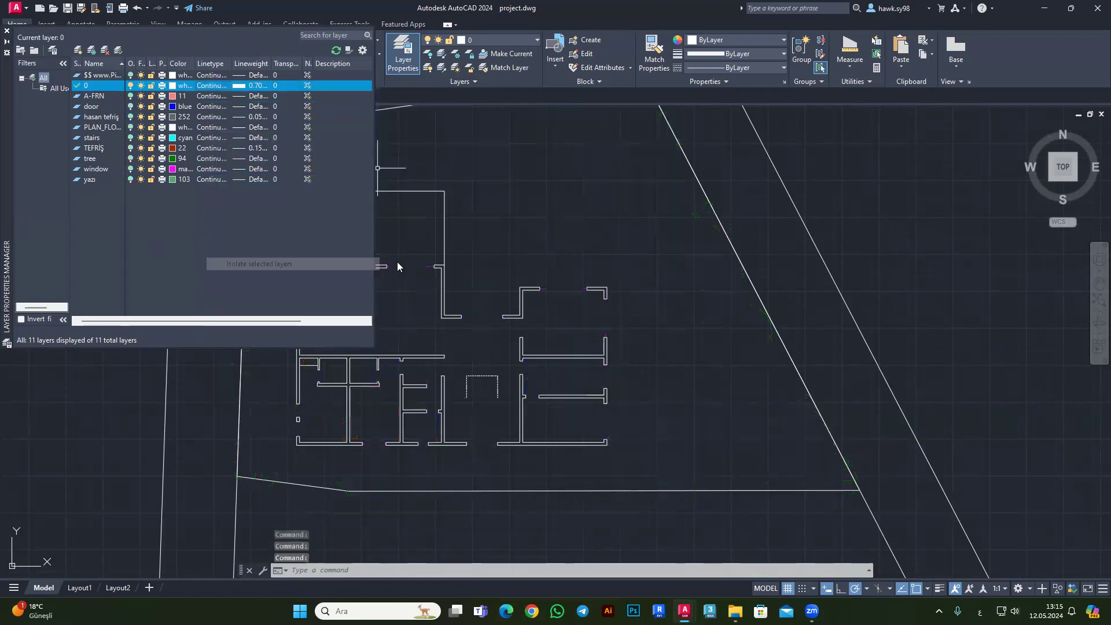
{"action": "scroll", "coordinate": [397, 261], "scroll_direction": "down", "scroll_amount": 2}
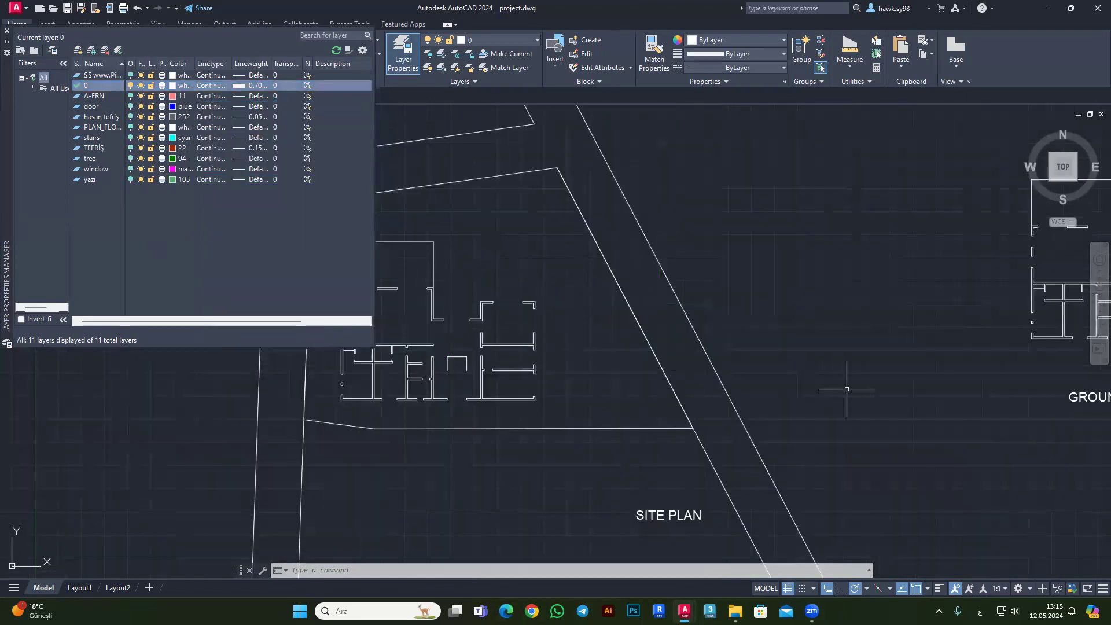
{"action": "scroll", "coordinate": [577, 393], "scroll_direction": "down", "scroll_amount": 3}
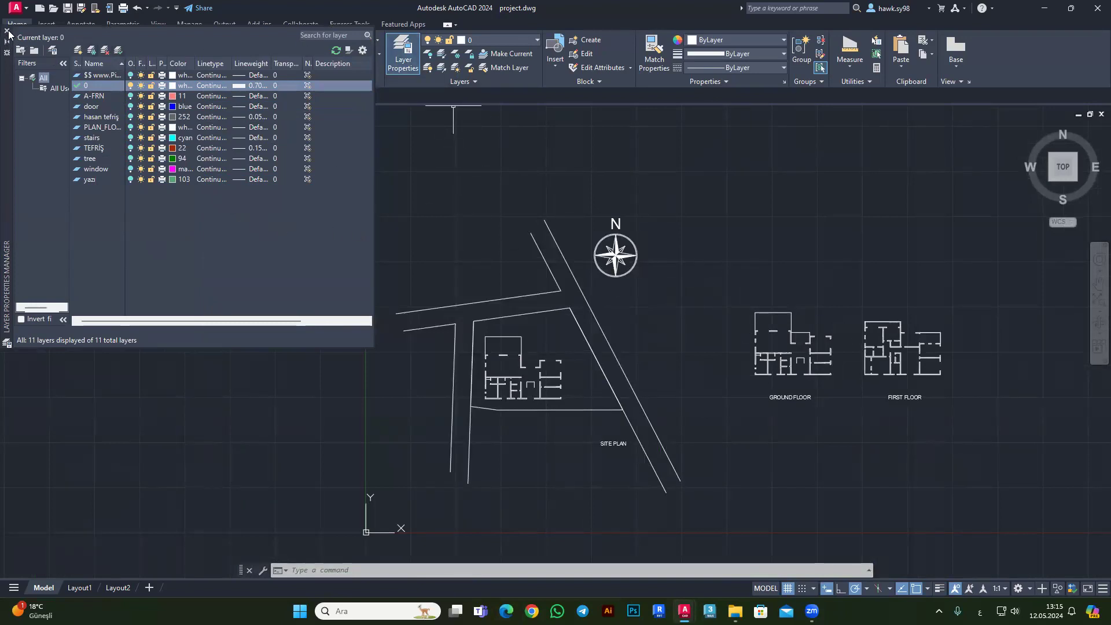
{"action": "left_click", "coordinate": [7, 31]}
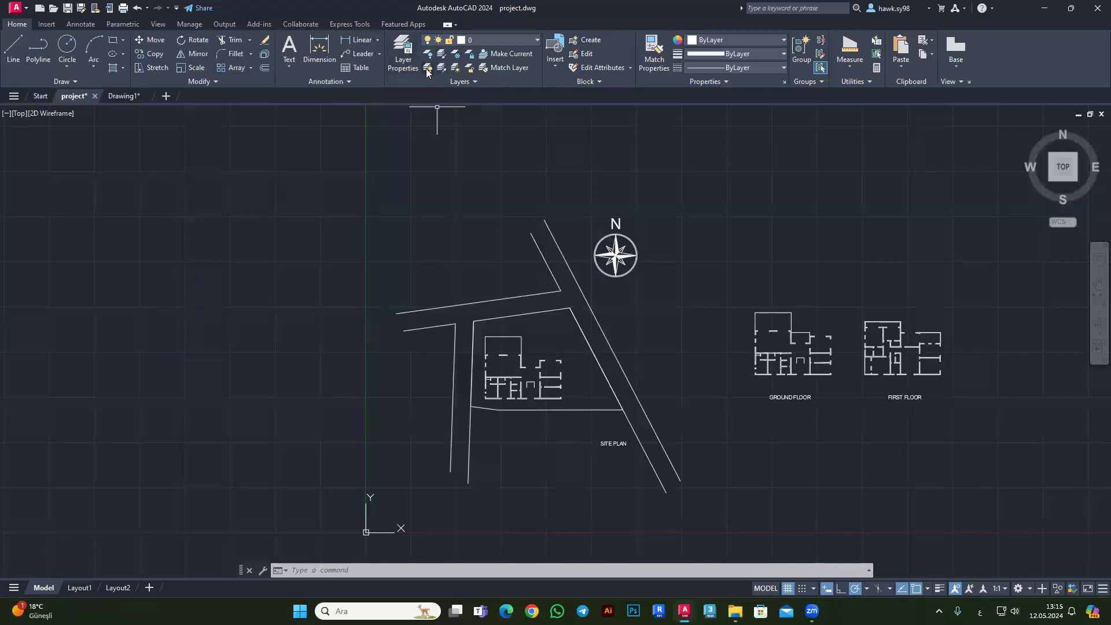
{"action": "left_click", "coordinate": [427, 68]}
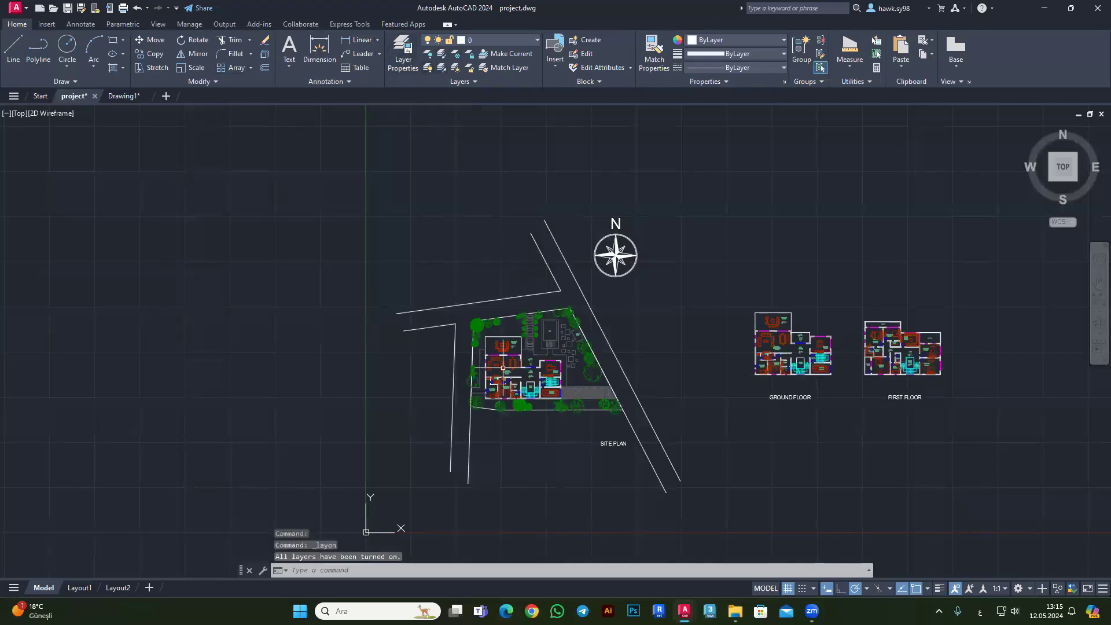
Isolate the yazı, tree and 0 layers together.
{"action": "left_click", "coordinate": [398, 63]}
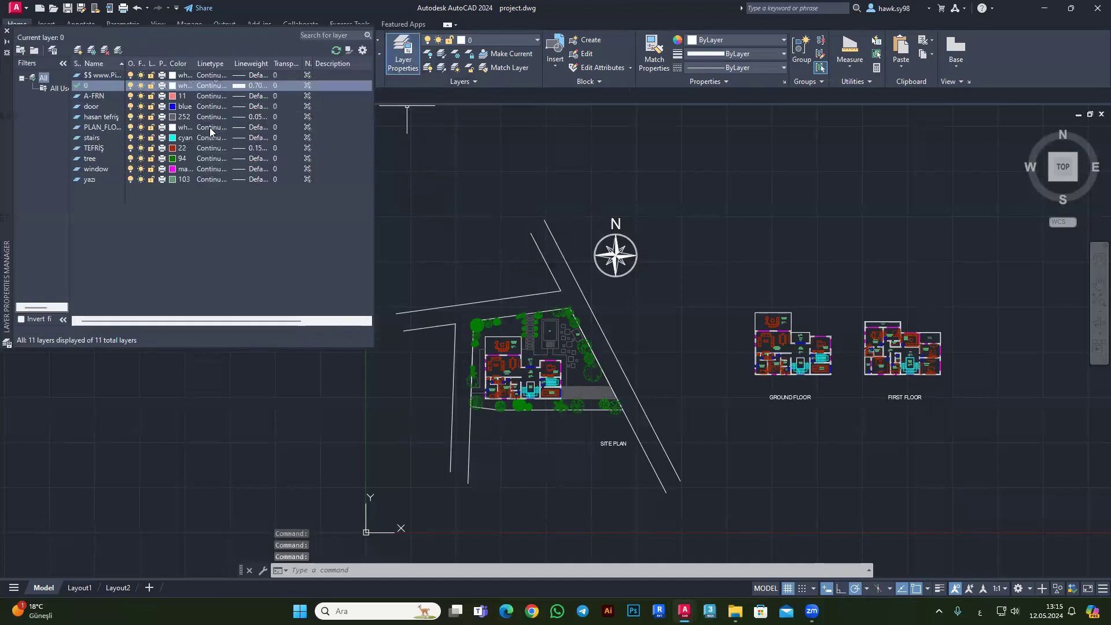
{"action": "left_click", "coordinate": [96, 180]}
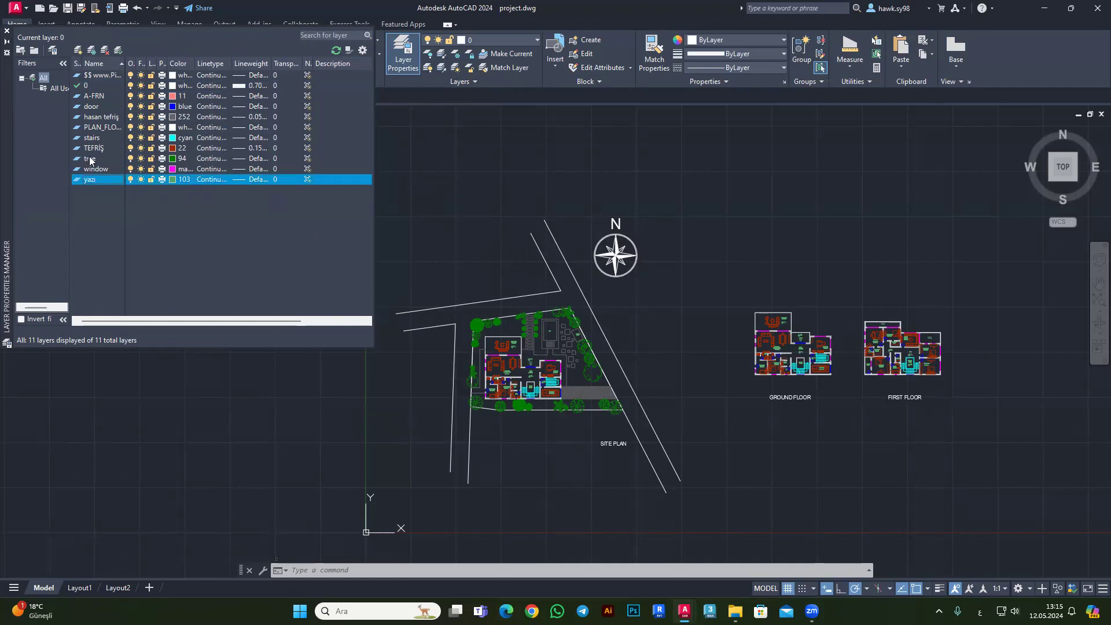
{"action": "left_click", "coordinate": [106, 160], "text": "ctrl"}
{"action": "left_click", "coordinate": [97, 86], "text": "ctrl"}
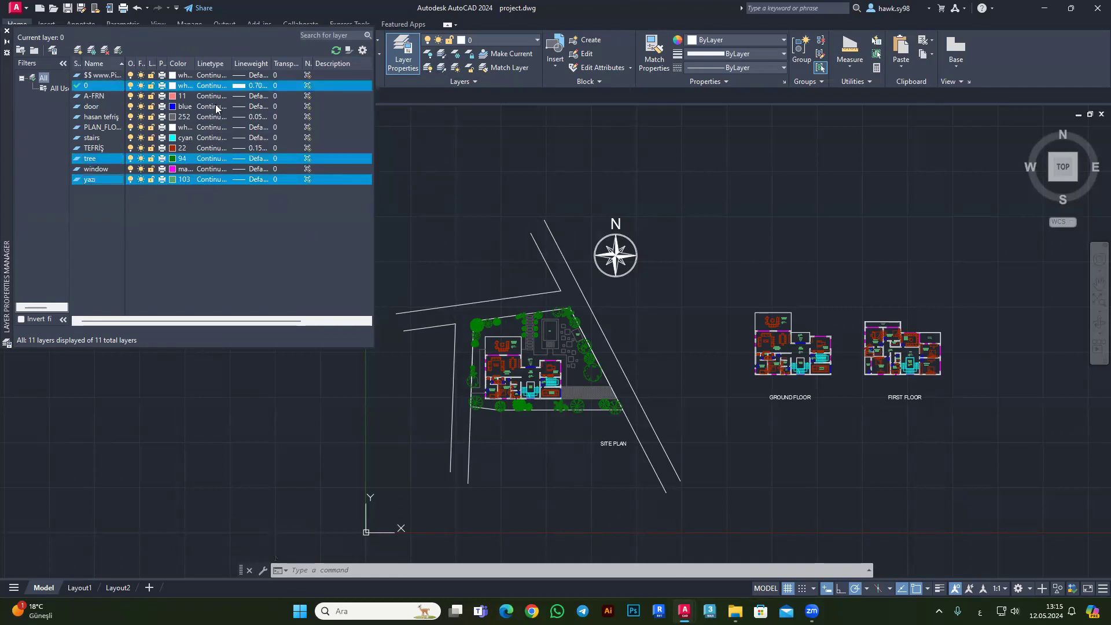
{"action": "right_click", "coordinate": [98, 87]}
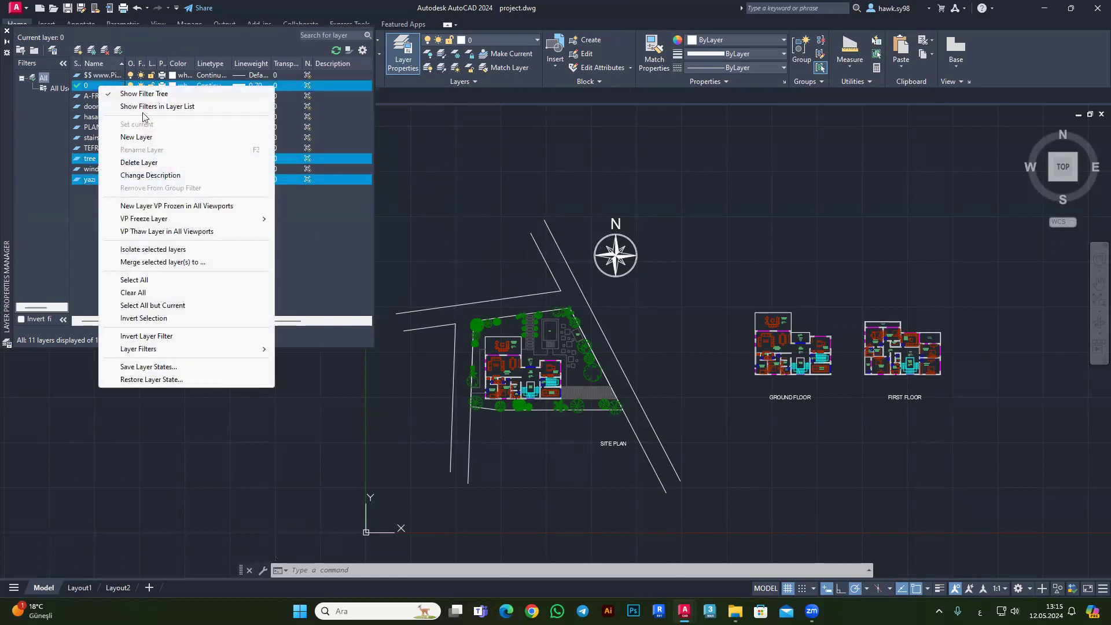
{"action": "left_click", "coordinate": [160, 252]}
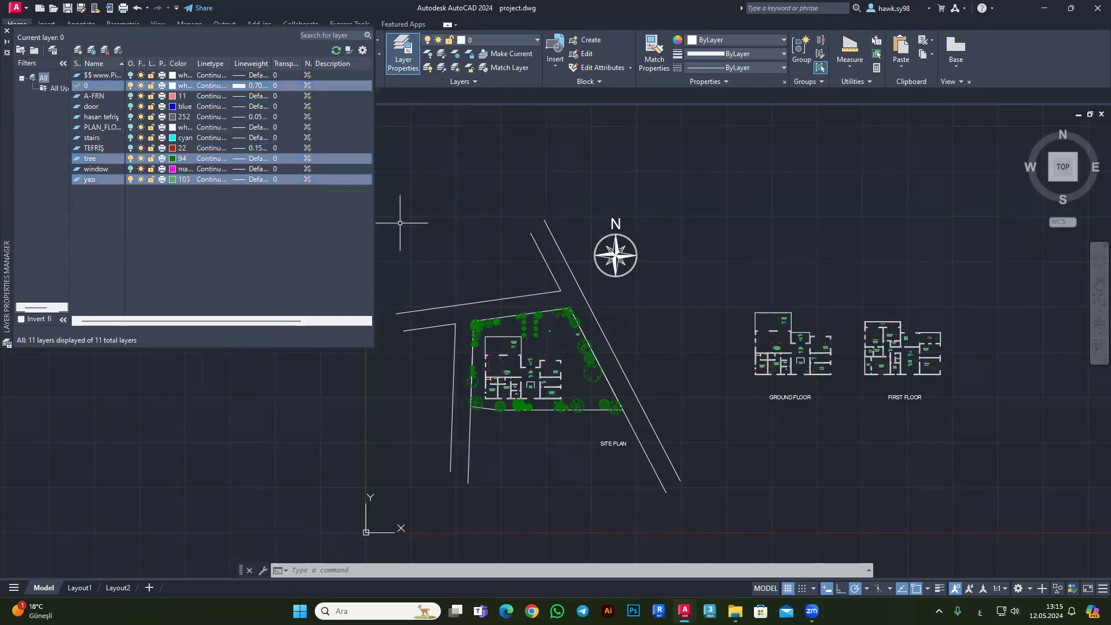
{"action": "scroll", "coordinate": [555, 405], "scroll_direction": "up", "scroll_amount": 2}
{"action": "scroll", "coordinate": [556, 405], "scroll_direction": "up", "scroll_amount": 2}
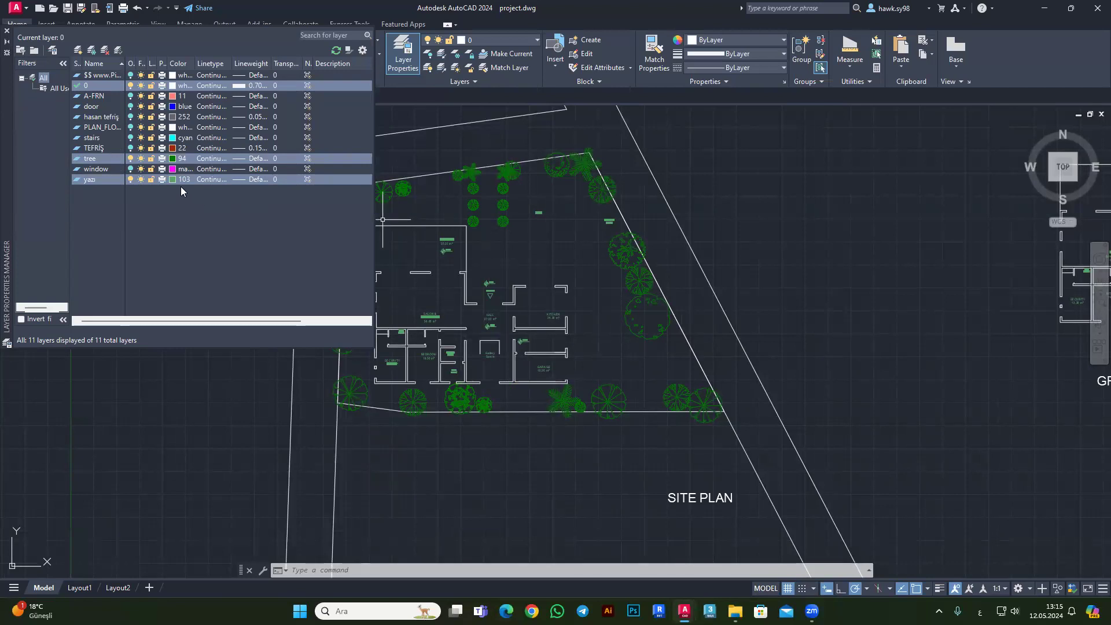
Add a new layer named Layer1, then turn all layers back on.
{"action": "left_click", "coordinate": [79, 51]}
{"action": "key", "text": "Return"}
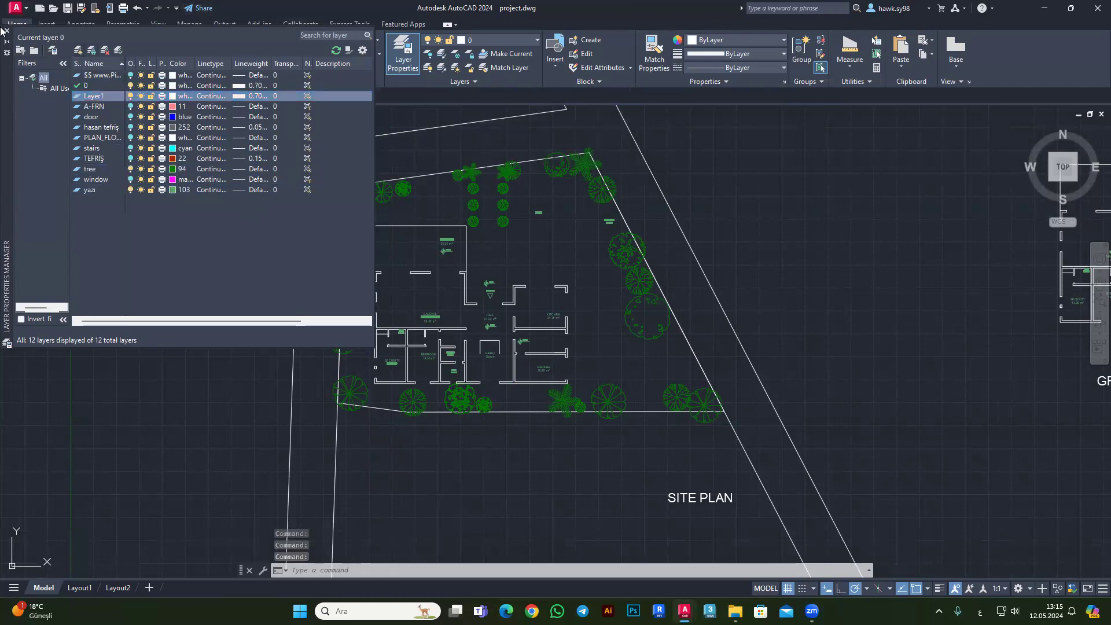
{"action": "left_click", "coordinate": [7, 30]}
{"action": "left_click", "coordinate": [428, 67]}
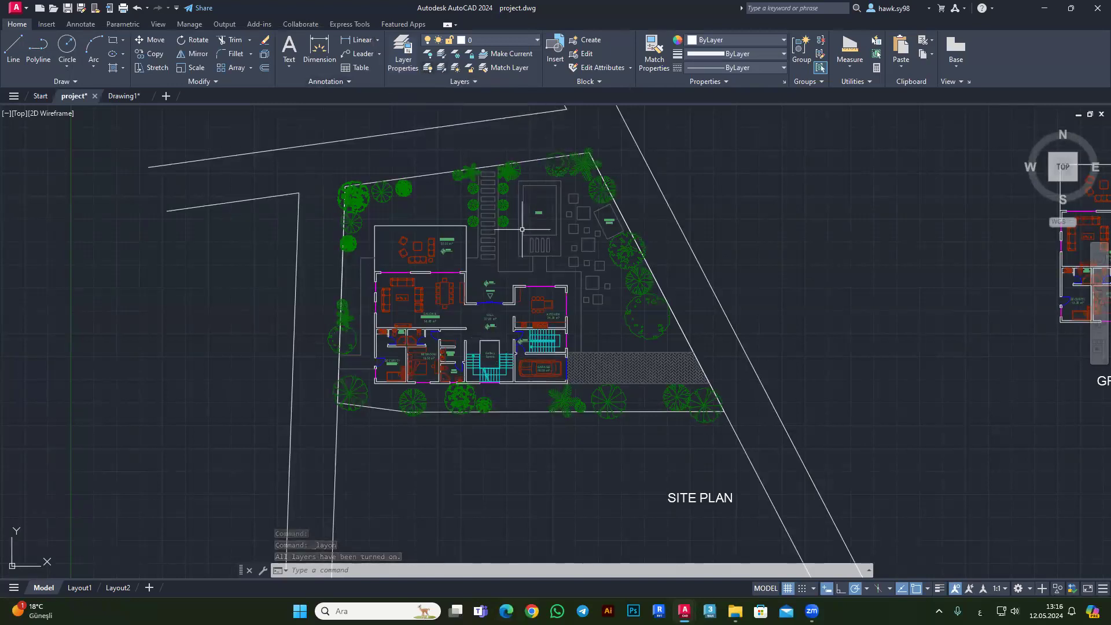
{"action": "key", "text": "Escape"}
{"action": "key", "text": "Escape"}
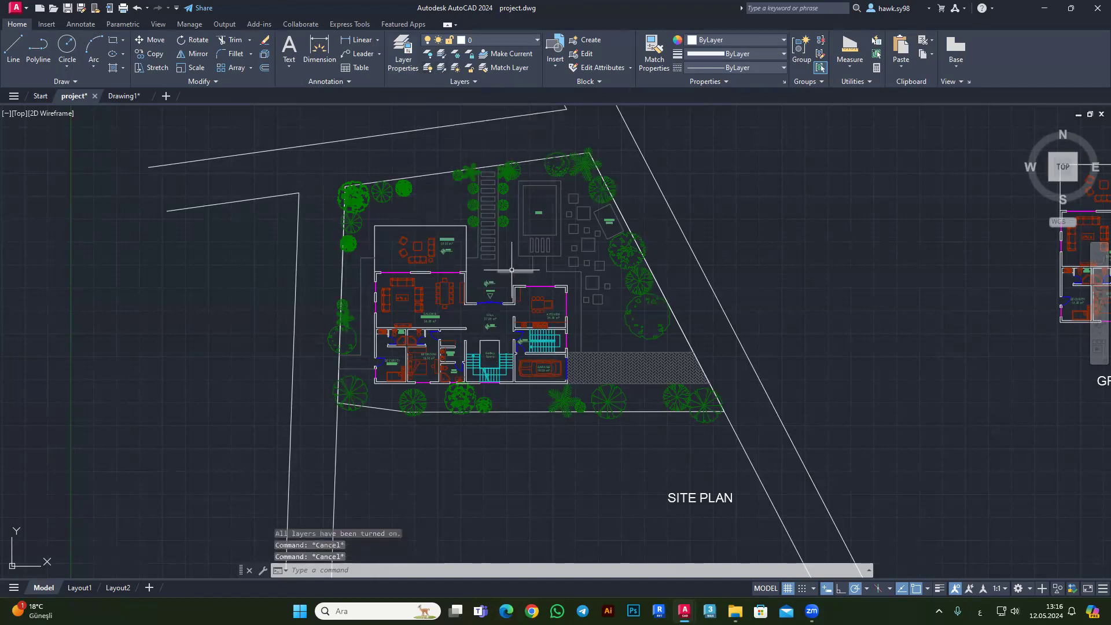
Check the layer list and start, then cancel, a layer reassignment.
{"action": "left_click", "coordinate": [518, 39]}
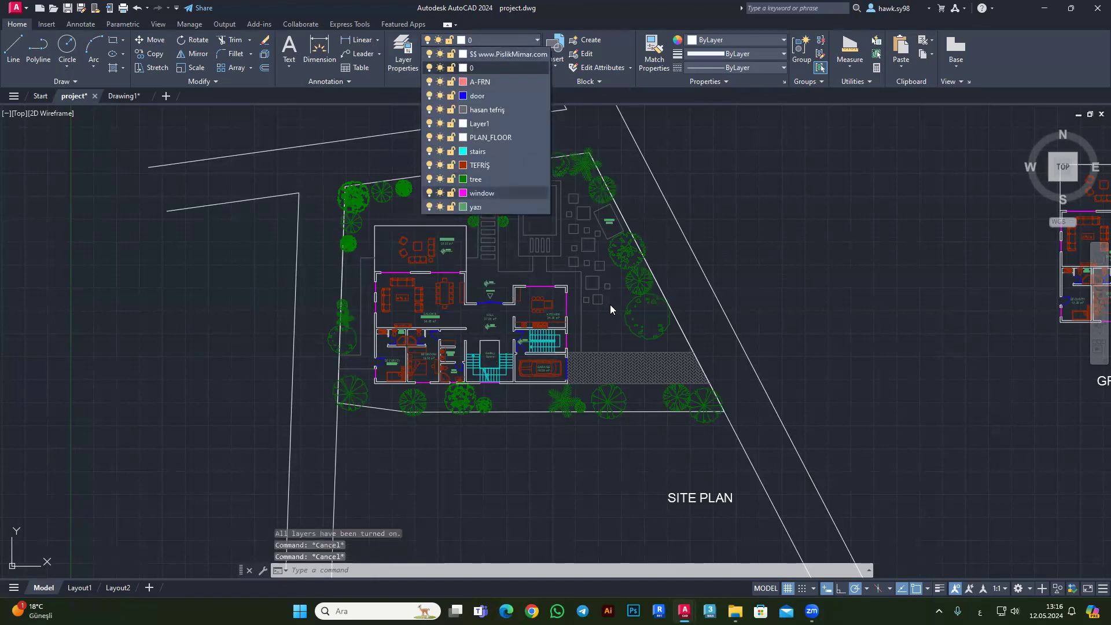
{"action": "key", "text": "Escape"}
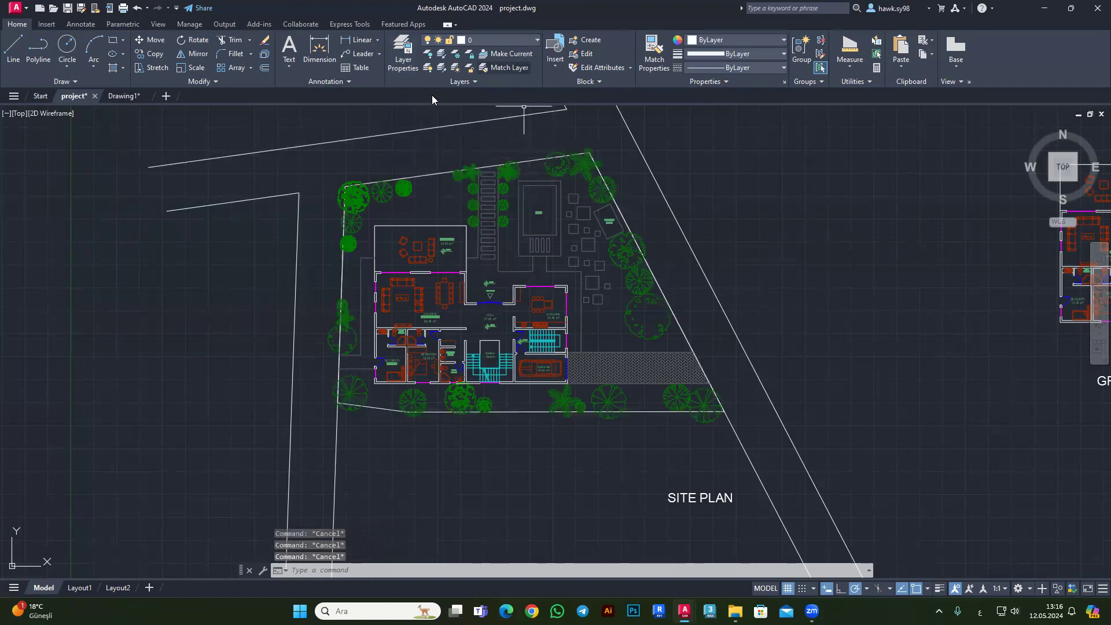
{"action": "left_click", "coordinate": [520, 71]}
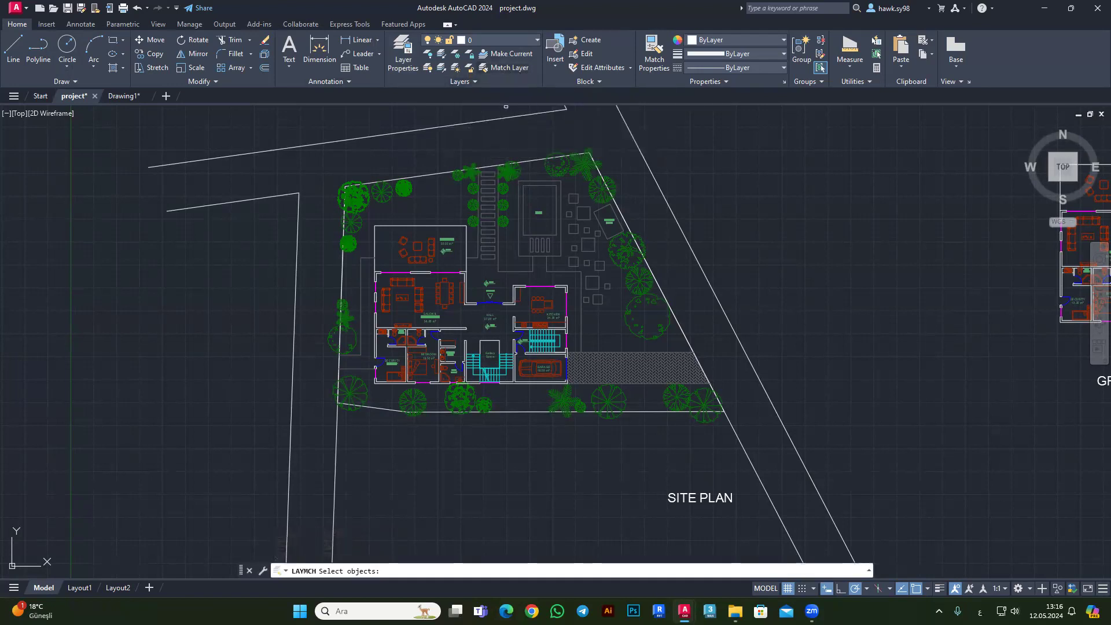
{"action": "key", "text": "Escape"}
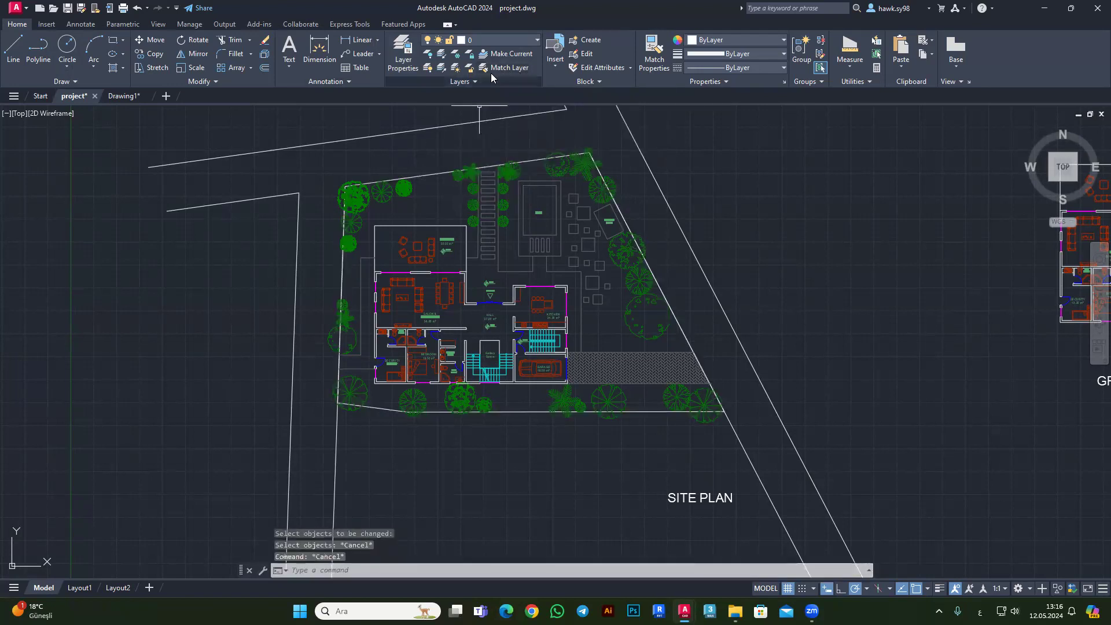
Use Match Layer to put the palm tree and pool outline onto the hasan tefriş layer.
{"action": "left_click", "coordinate": [496, 68]}
{"action": "scroll", "coordinate": [356, 254], "scroll_direction": "down", "scroll_amount": 2}
{"action": "scroll", "coordinate": [388, 229], "scroll_direction": "up", "scroll_amount": 3}
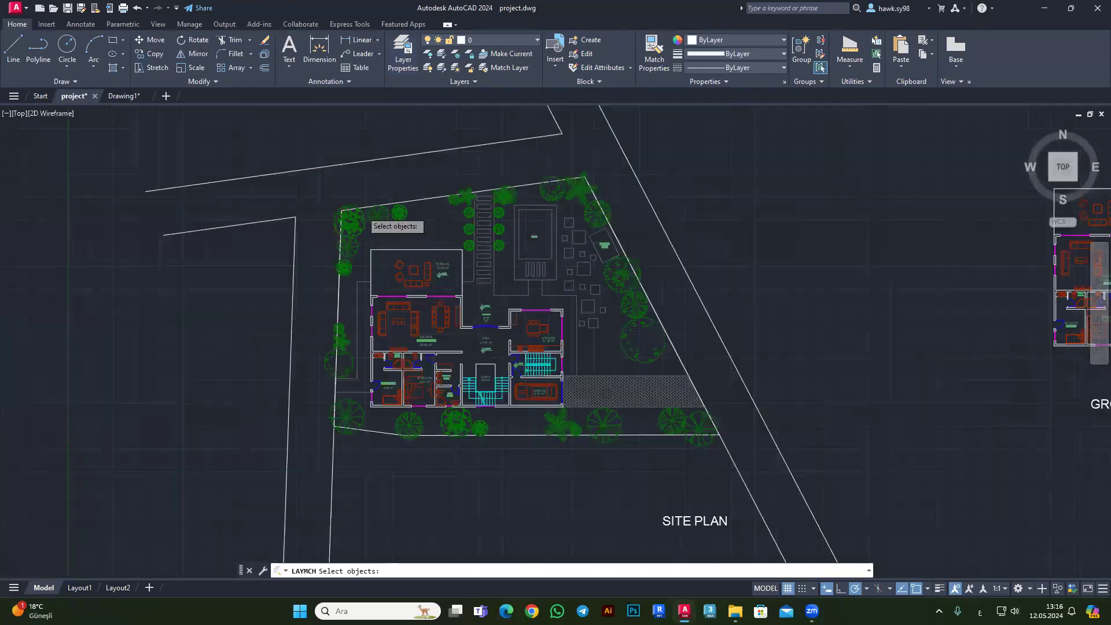
{"action": "scroll", "coordinate": [376, 234], "scroll_direction": "up", "scroll_amount": 1}
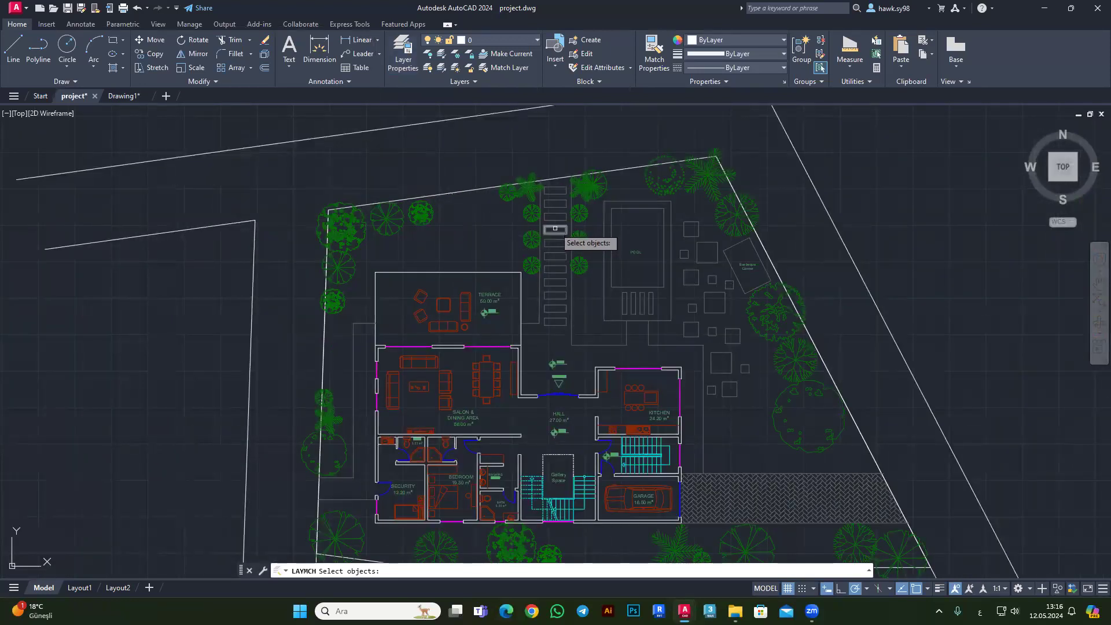
{"action": "scroll", "coordinate": [715, 259], "scroll_direction": "up", "scroll_amount": 2}
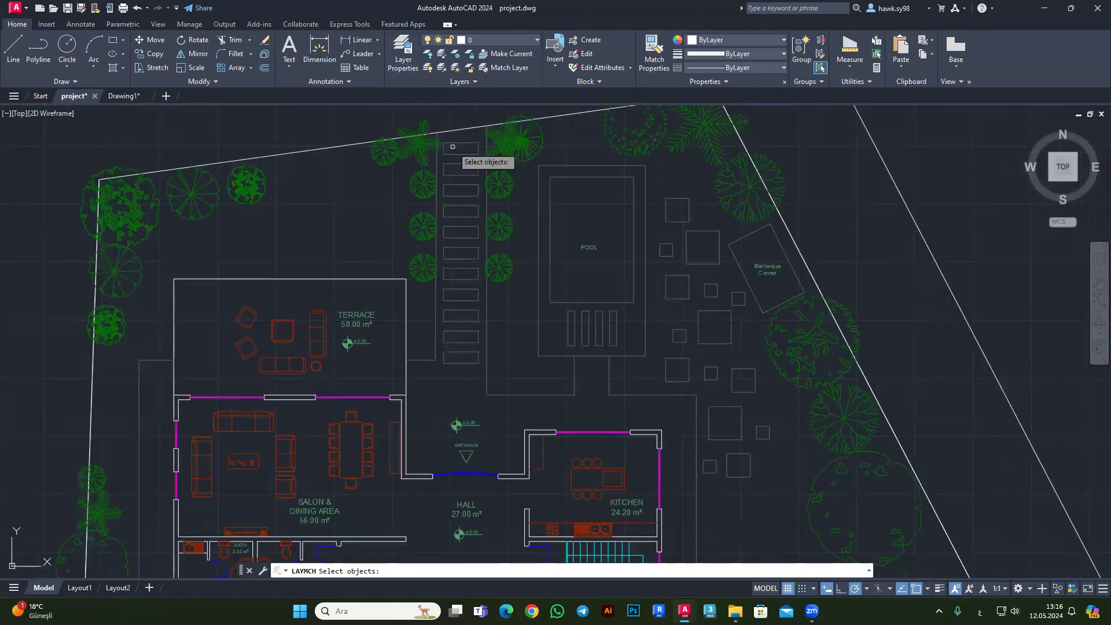
{"action": "left_click", "coordinate": [429, 143]}
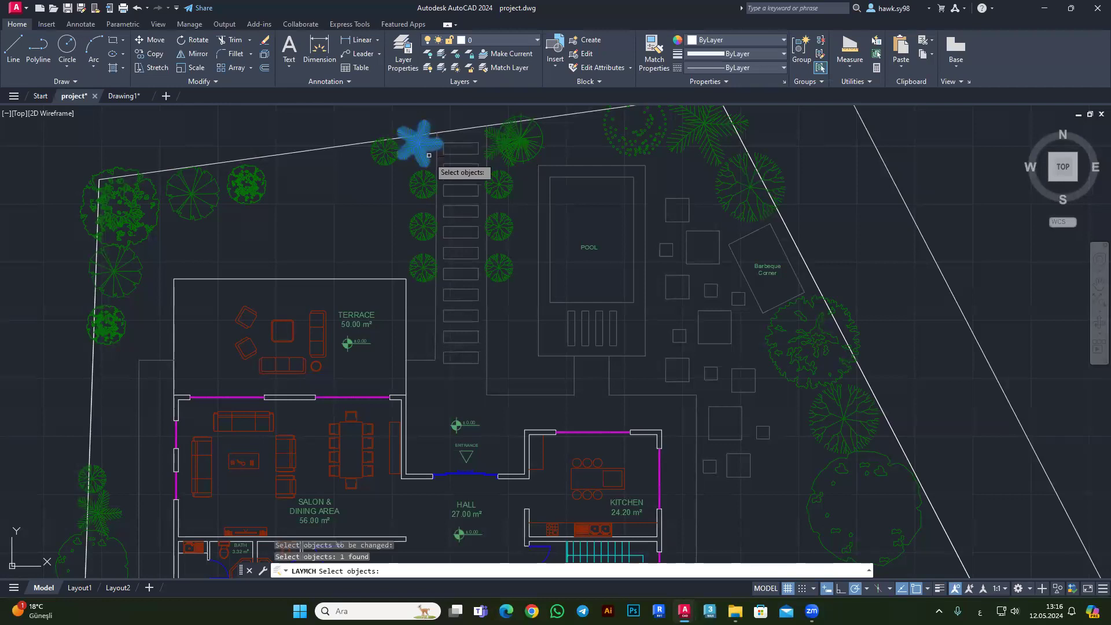
{"action": "left_click", "coordinate": [549, 186]}
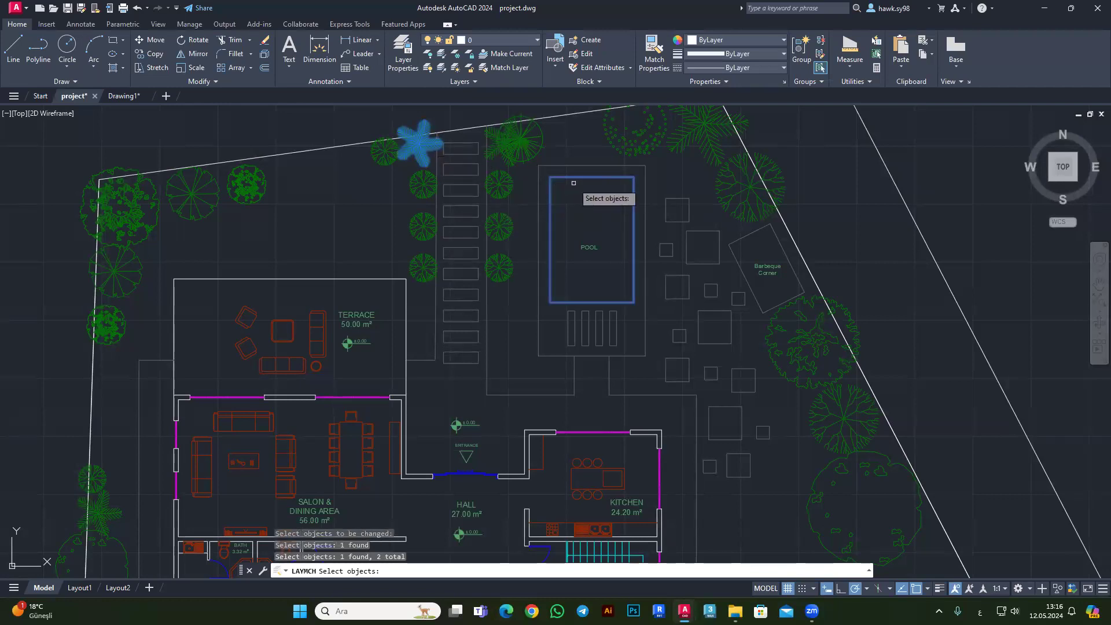
{"action": "key", "text": "Return"}
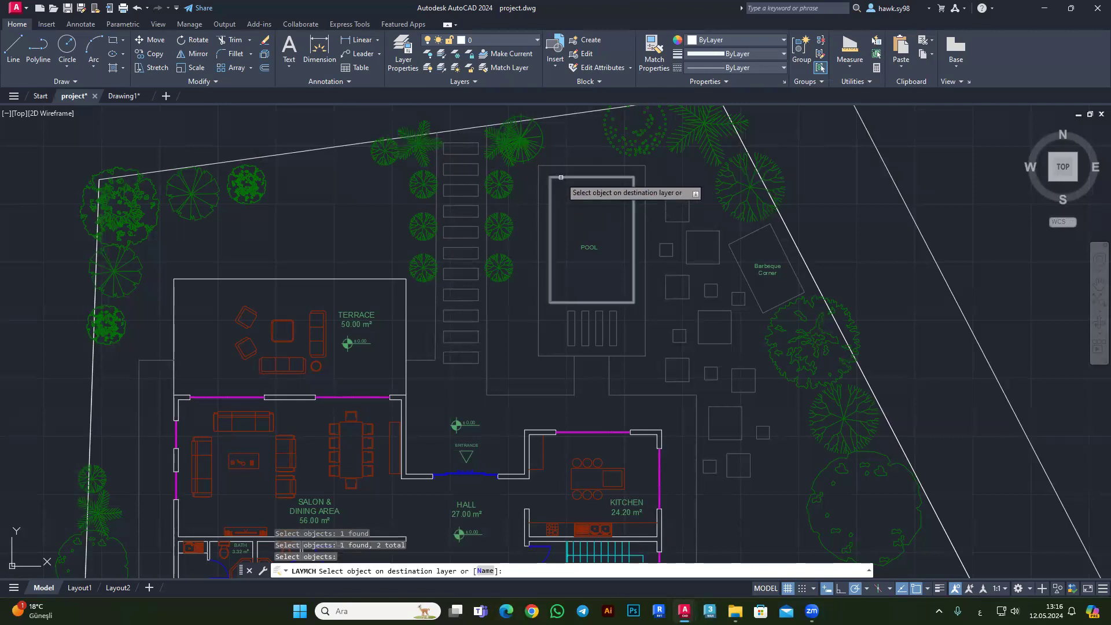
{"action": "left_click", "coordinate": [554, 176]}
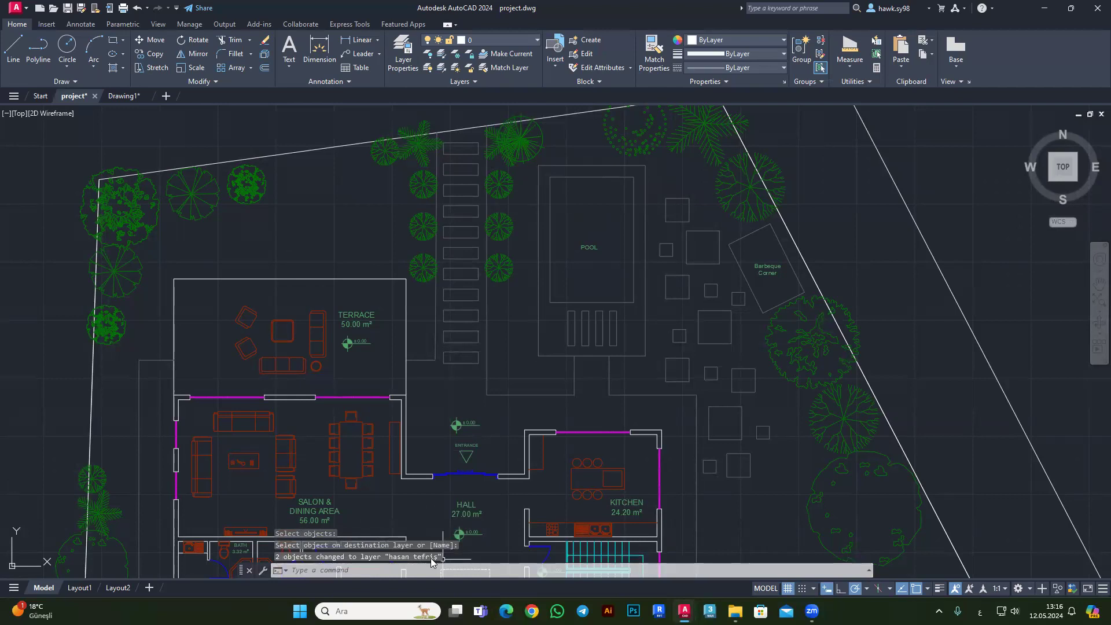
{"action": "key", "text": "Escape"}
{"action": "key", "text": "Escape"}
{"action": "left_click", "coordinate": [520, 37]}
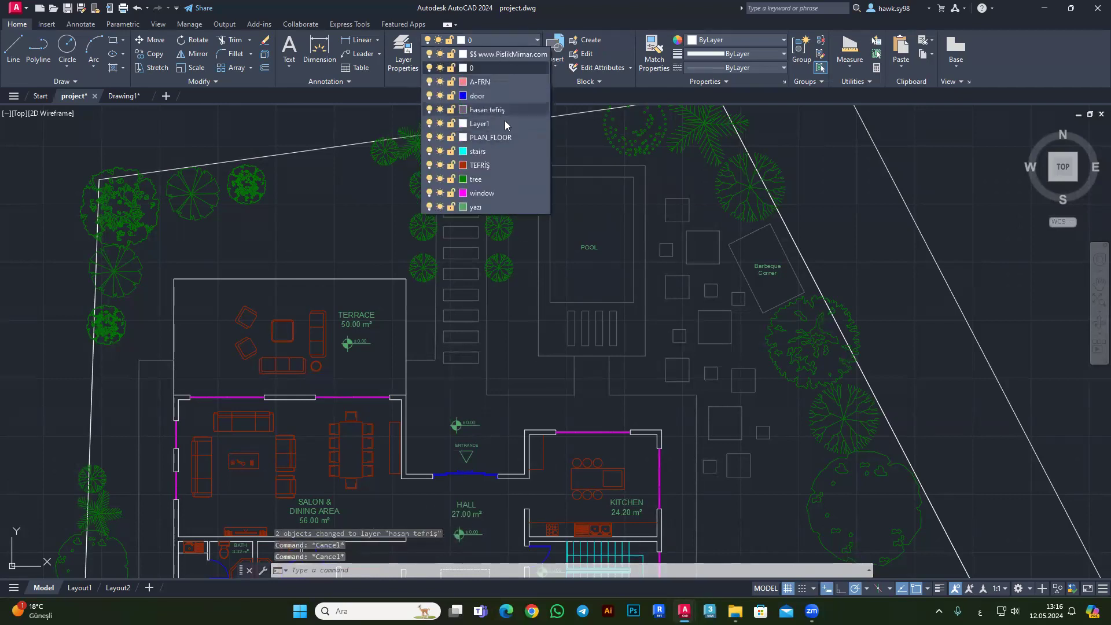
Select a tree to check its layer, then try selecting the pool rectangle.
{"action": "left_click", "coordinate": [518, 136]}
{"action": "key", "text": "Escape"}
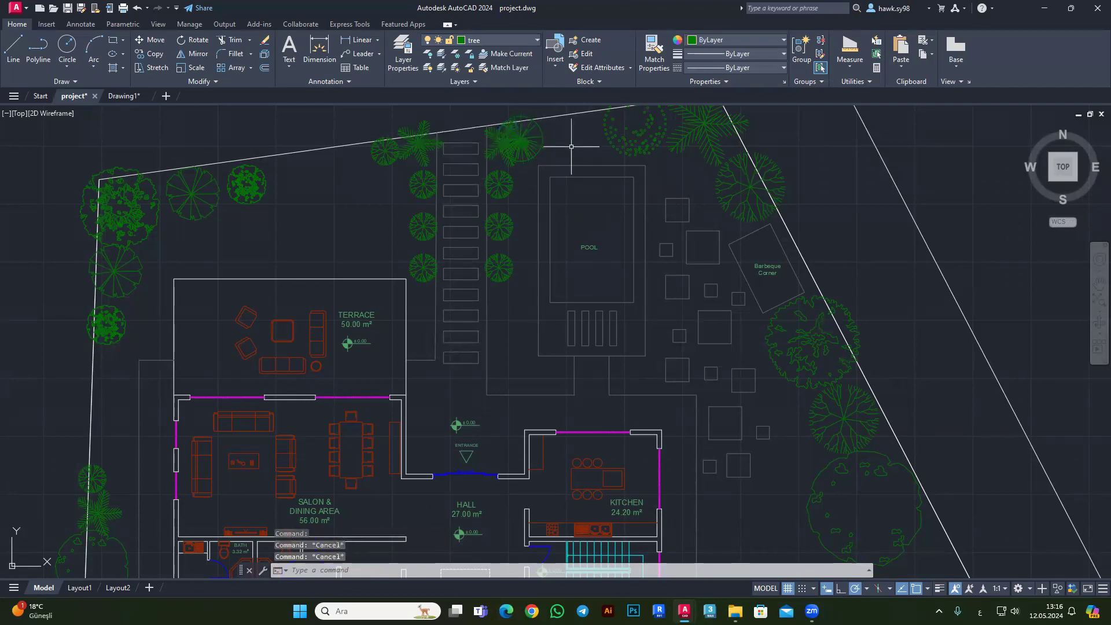
{"action": "left_click_drag", "start_coordinate": [575, 149], "coordinate": [575, 154]}
{"action": "scroll", "coordinate": [578, 158], "scroll_direction": "up", "scroll_amount": 4}
{"action": "key", "text": "Escape"}
{"action": "key", "text": "Escape"}
{"action": "scroll", "coordinate": [471, 110], "scroll_direction": "up", "scroll_amount": 2}
{"action": "scroll", "coordinate": [405, 180], "scroll_direction": "down", "scroll_amount": 2}
{"action": "scroll", "coordinate": [414, 191], "scroll_direction": "down", "scroll_amount": 2}
{"action": "scroll", "coordinate": [419, 123], "scroll_direction": "up", "scroll_amount": 2}
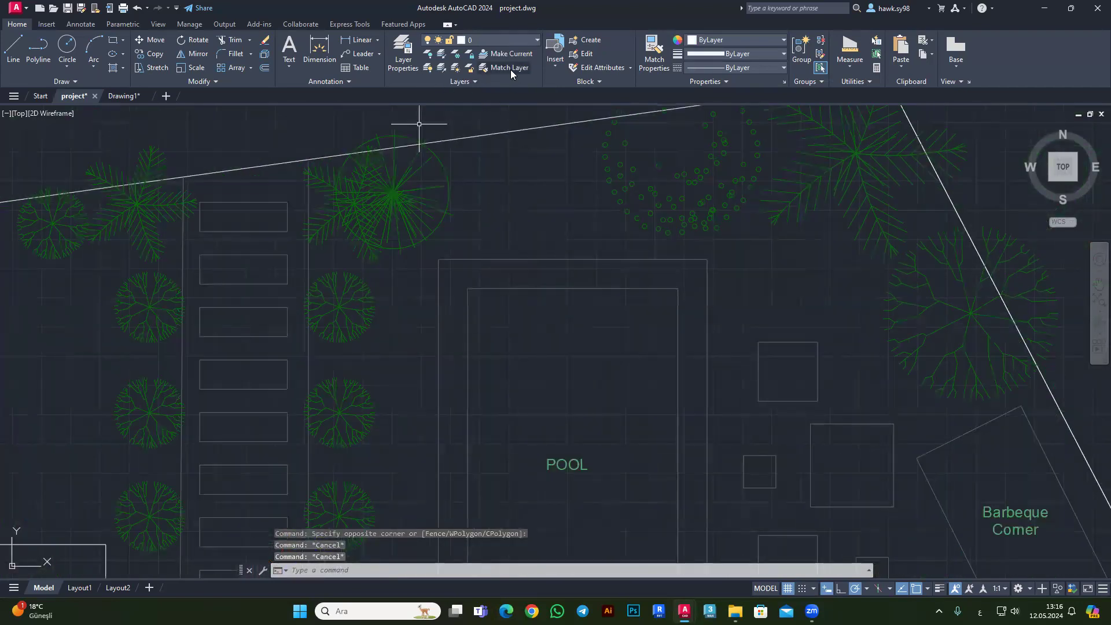
Use Match Layer to move the pool's outer outline onto the green tree layer.
{"action": "left_click", "coordinate": [510, 68]}
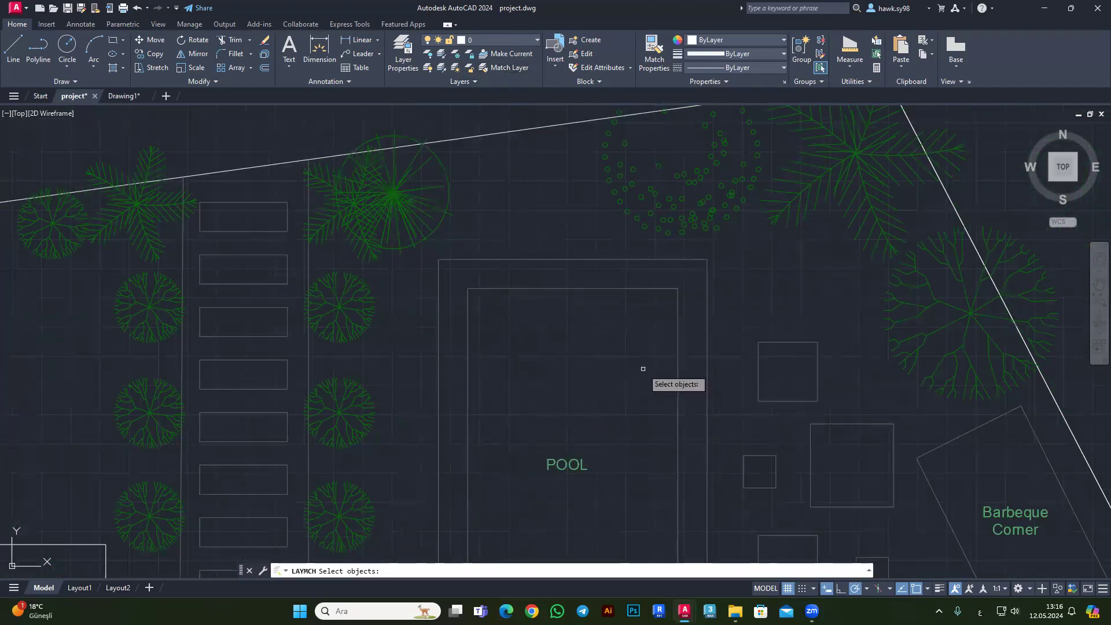
{"action": "left_click", "coordinate": [596, 259]}
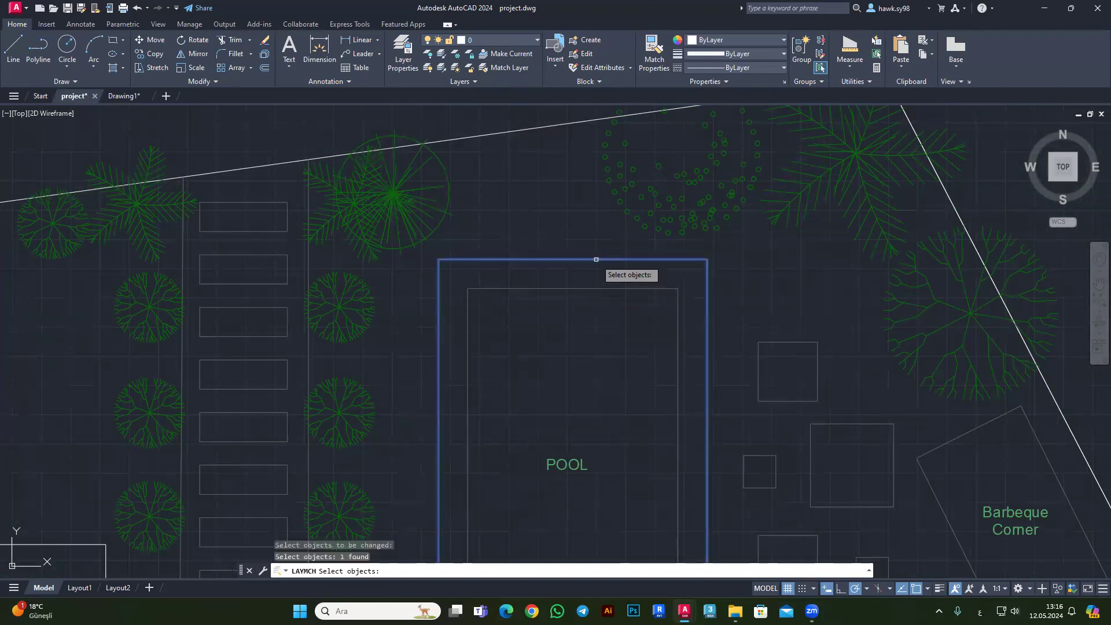
{"action": "key", "text": "Return"}
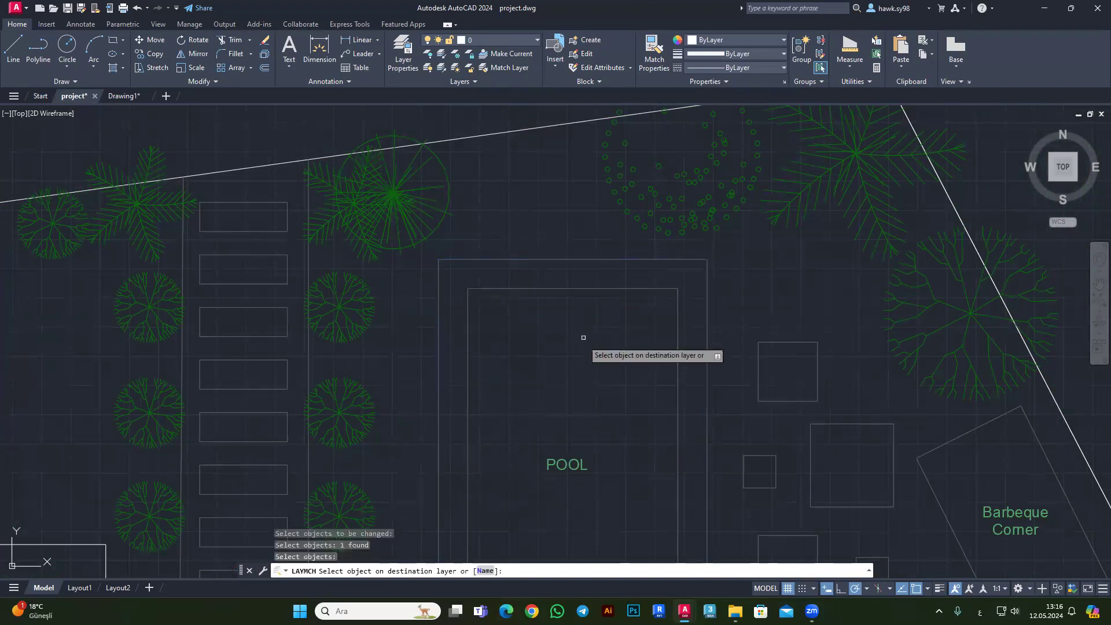
{"action": "left_click", "coordinate": [665, 235]}
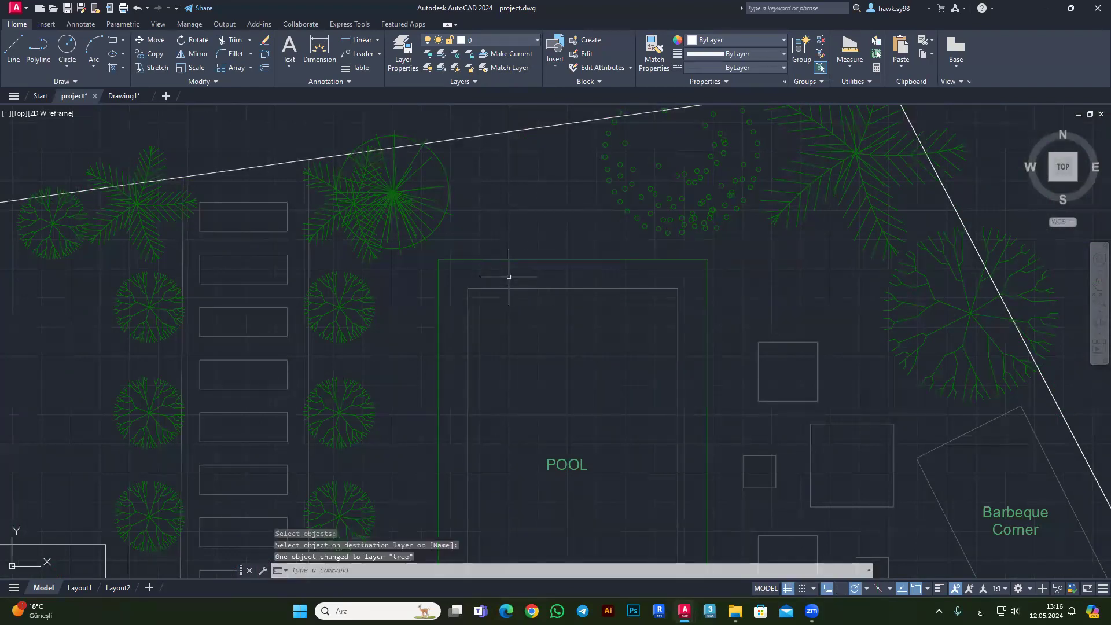
{"action": "key", "text": "Escape"}
{"action": "key", "text": "Escape"}
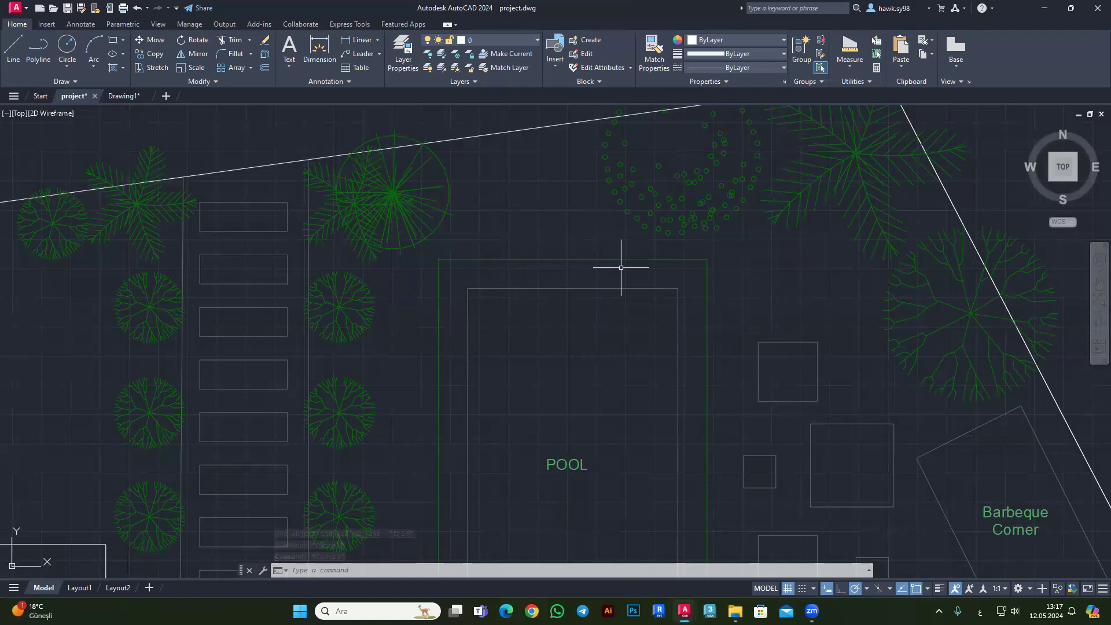
Select both pool outlines to inspect them, then deselect them.
{"action": "key", "text": "Escape"}
{"action": "key", "text": "Escape"}
{"action": "key", "text": "Escape"}
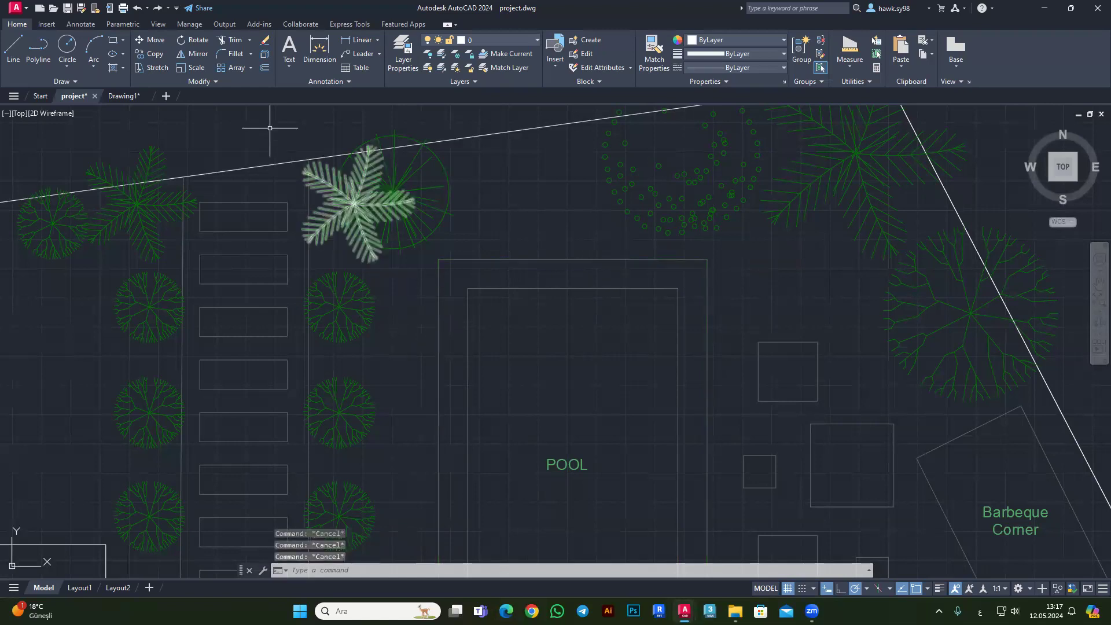
{"action": "mouse_move", "coordinate": [550, 223]}
{"action": "left_mouse_down"}
{"action": "mouse_move", "coordinate": [491, 317]}
{"action": "mouse_move", "coordinate": [526, 322]}
{"action": "left_mouse_up"}
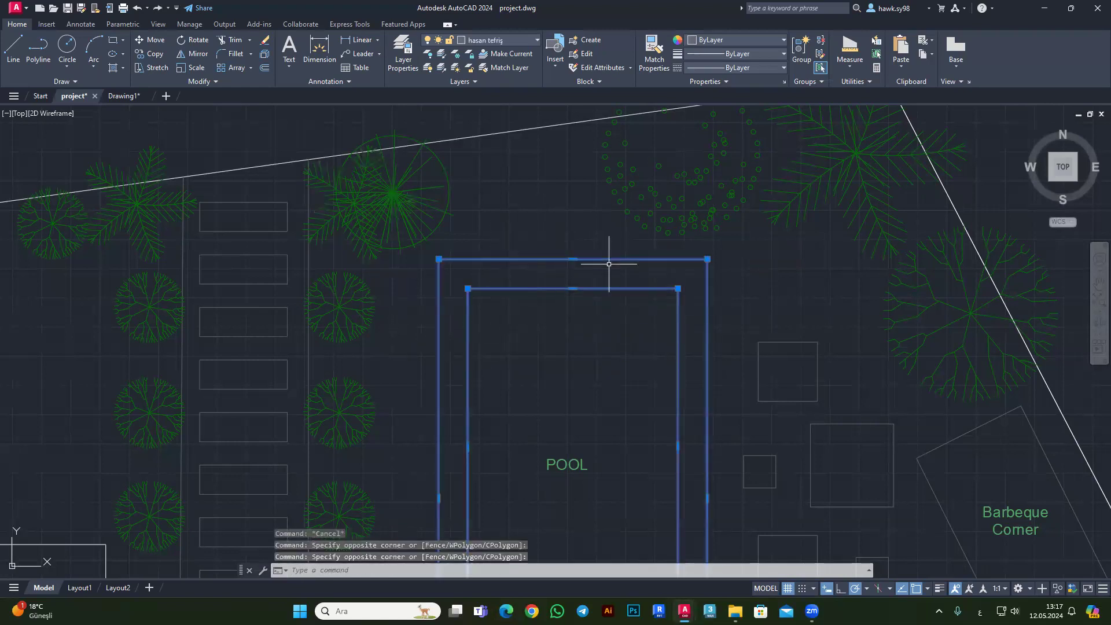
{"action": "key", "text": "Escape"}
{"action": "key", "text": "Escape"}
{"action": "scroll", "coordinate": [605, 266], "scroll_direction": "down", "scroll_amount": 2}
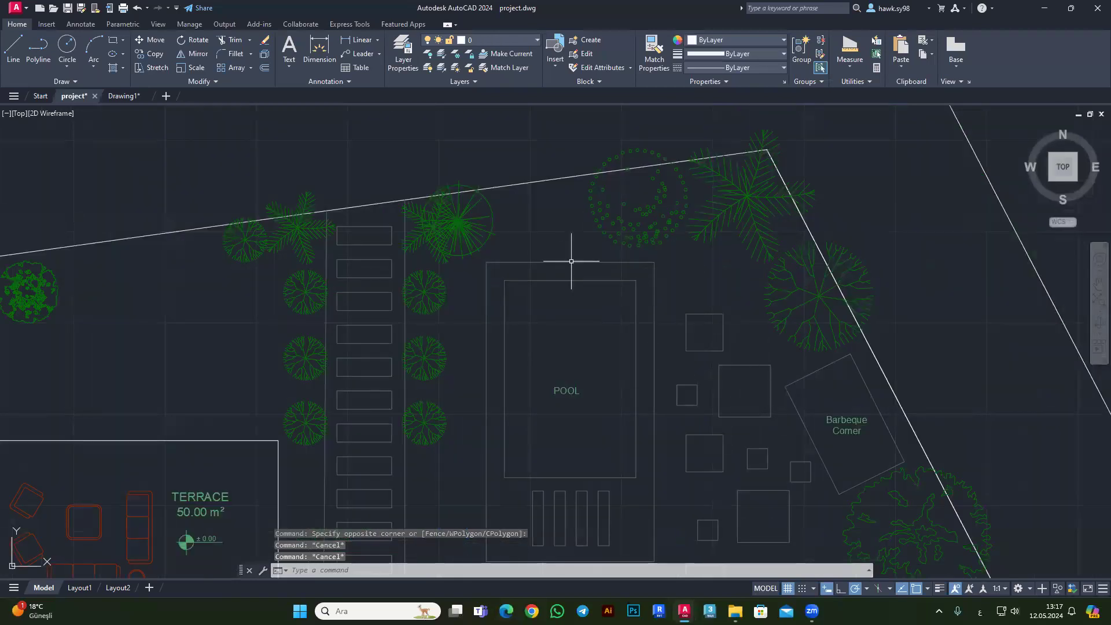
{"action": "scroll", "coordinate": [571, 261], "scroll_direction": "up", "scroll_amount": 4}
{"action": "scroll", "coordinate": [492, 299], "scroll_direction": "down", "scroll_amount": 3}
{"action": "scroll", "coordinate": [459, 310], "scroll_direction": "up", "scroll_amount": 4}
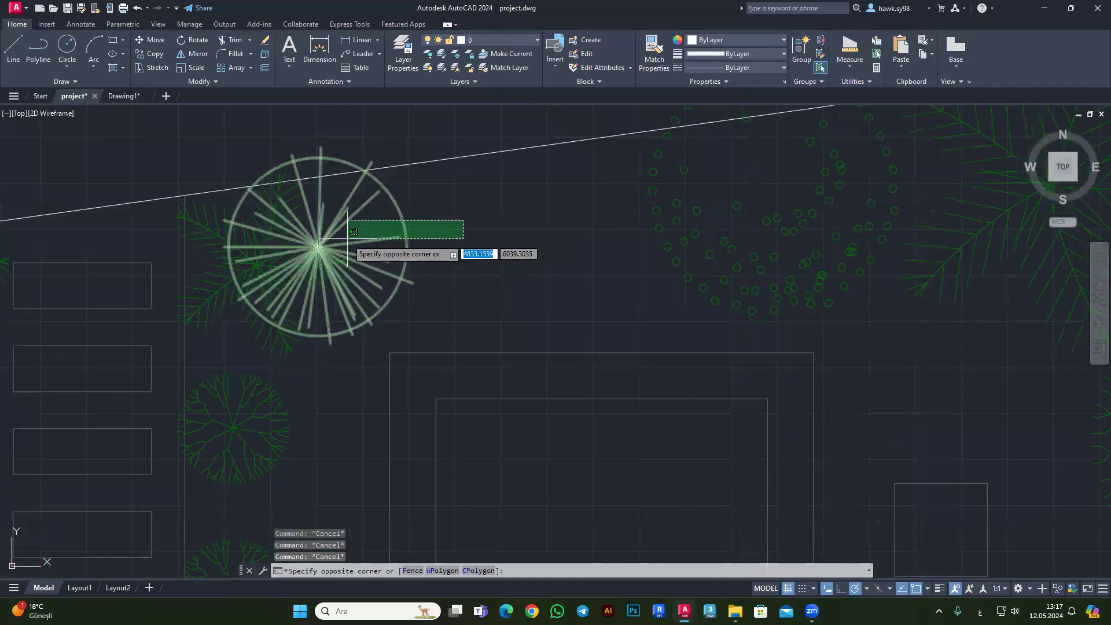
Move the round tree up and right, clear of the palm.
{"action": "left_click_drag", "start_coordinate": [322, 249], "coordinate": [268, 112]}
{"action": "left_click", "coordinate": [159, 43]}
{"action": "left_click", "coordinate": [319, 246]}
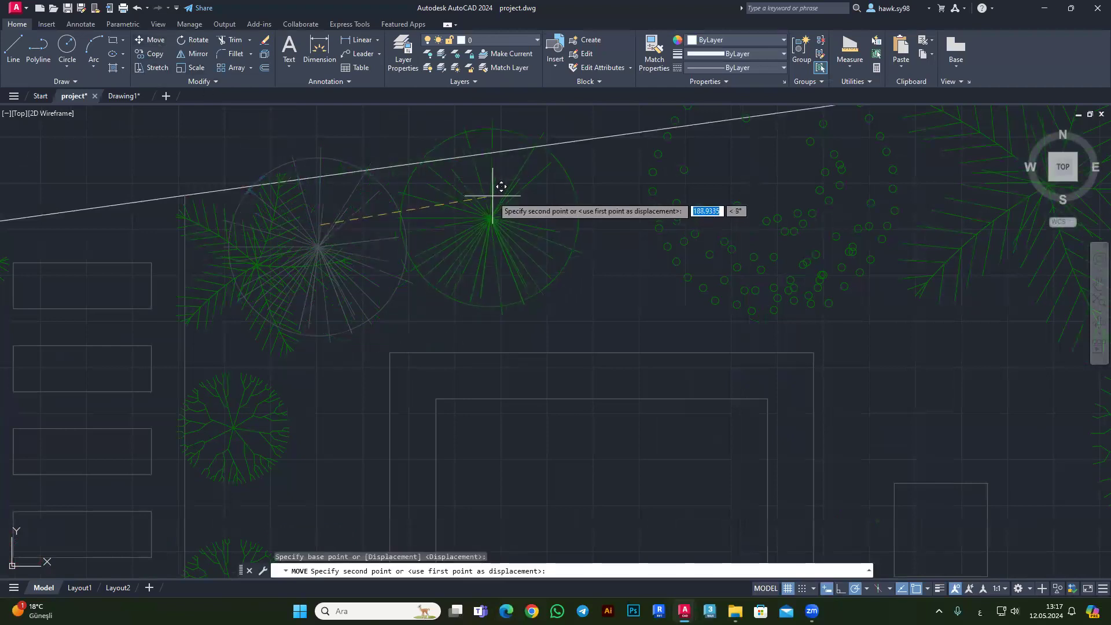
{"action": "left_click", "coordinate": [472, 203]}
{"action": "key", "text": "Escape"}
{"action": "key", "text": "Escape"}
{"action": "scroll", "coordinate": [323, 250], "scroll_direction": "down", "scroll_amount": 2}
{"action": "key", "text": "Escape"}
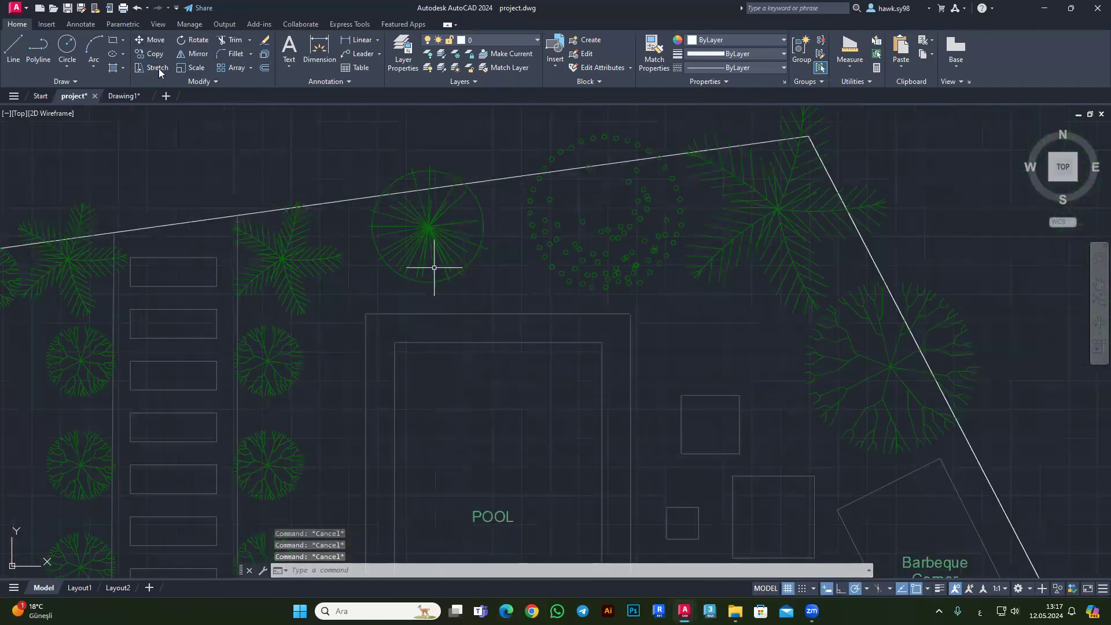
Use Layer Match to move the pool's outer and inner outlines onto the tree layer.
{"action": "left_click", "coordinate": [507, 69]}
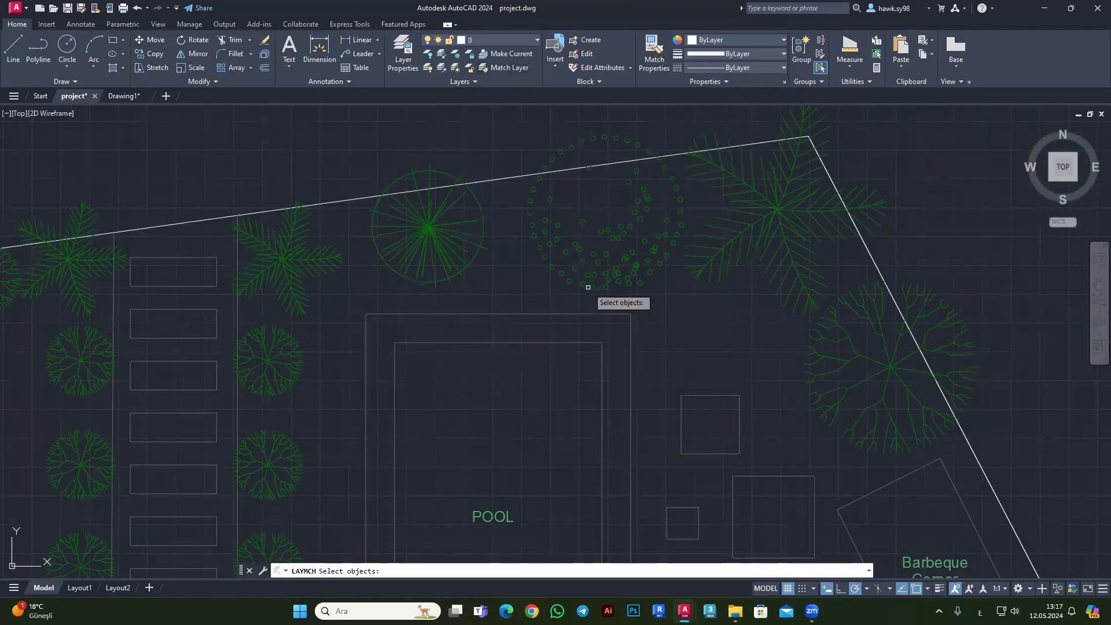
{"action": "left_click", "coordinate": [523, 315]}
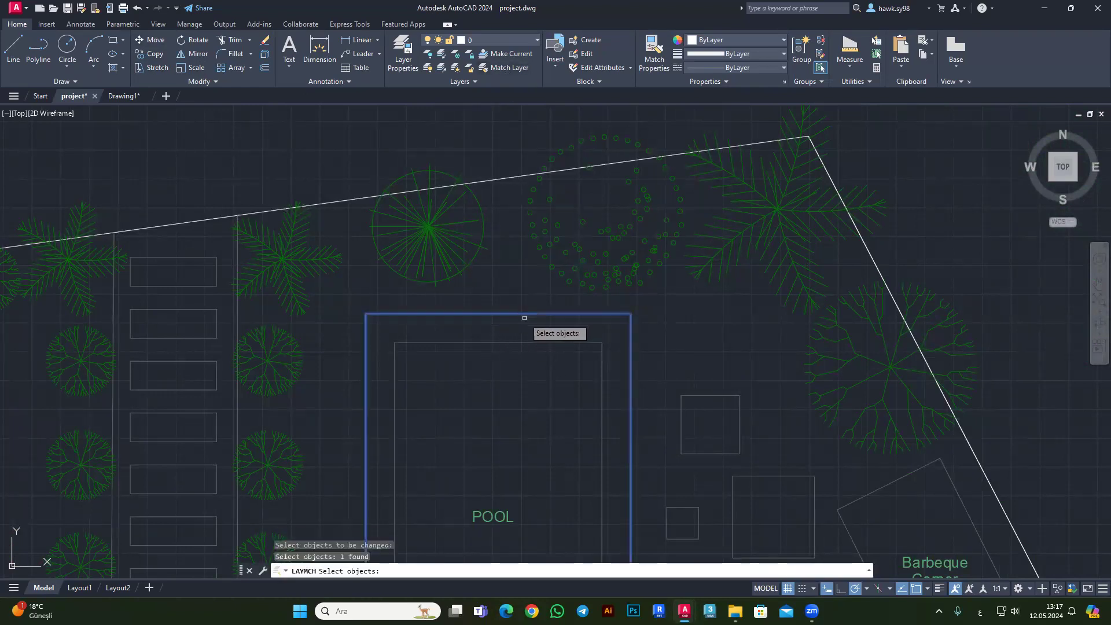
{"action": "left_click", "coordinate": [530, 343]}
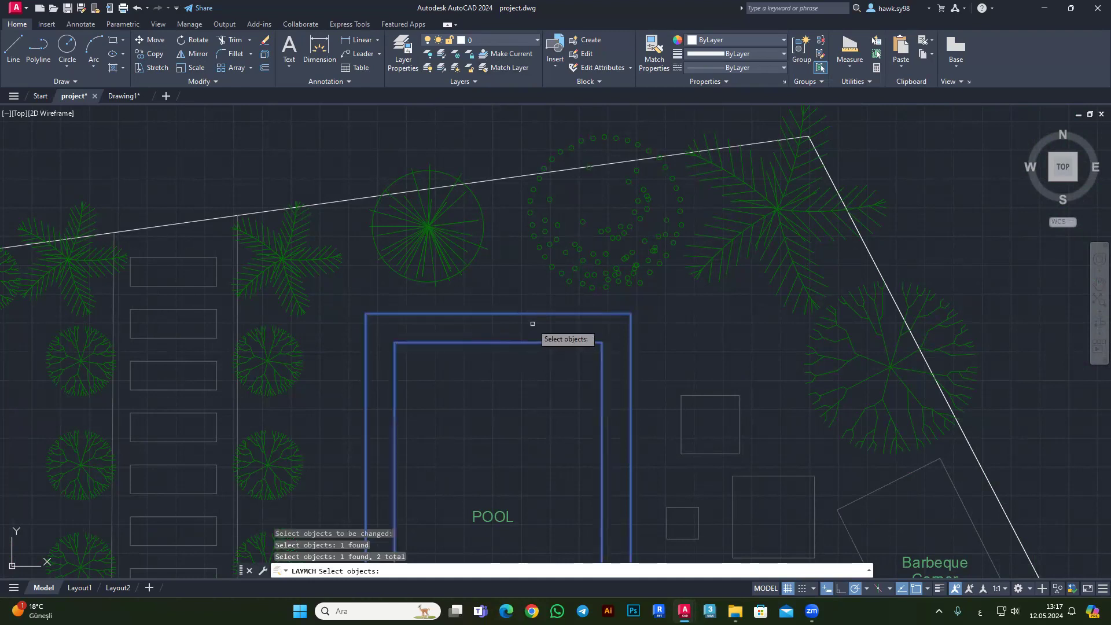
{"action": "key", "text": "Return"}
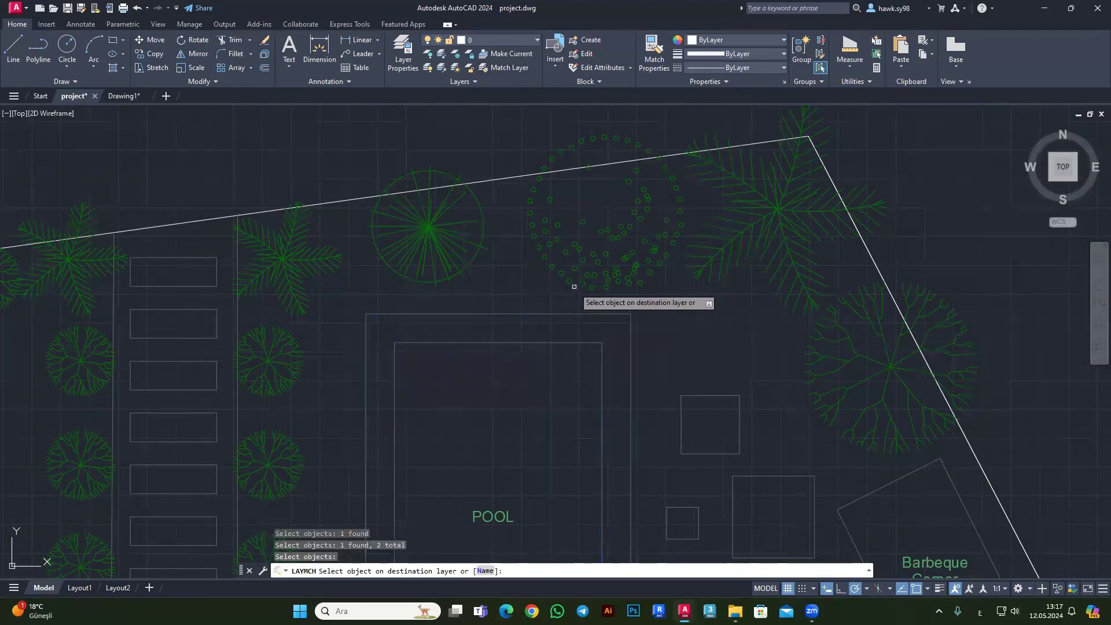
{"action": "left_click", "coordinate": [571, 281]}
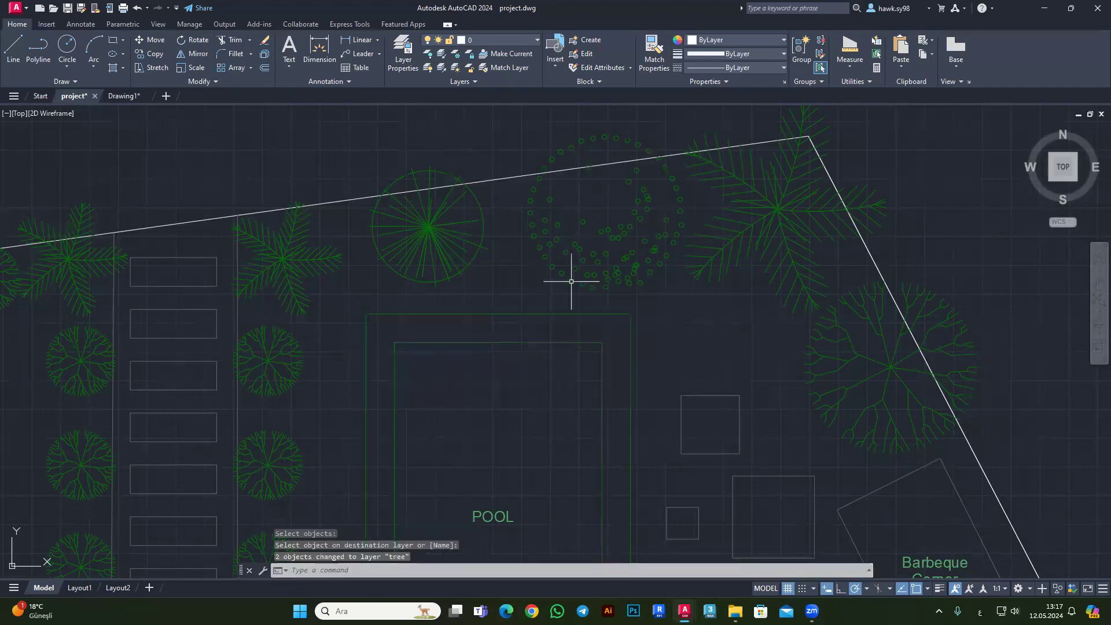
{"action": "scroll", "coordinate": [521, 292], "scroll_direction": "down", "scroll_amount": 2}
{"action": "scroll", "coordinate": [511, 290], "scroll_direction": "down", "scroll_amount": 3}
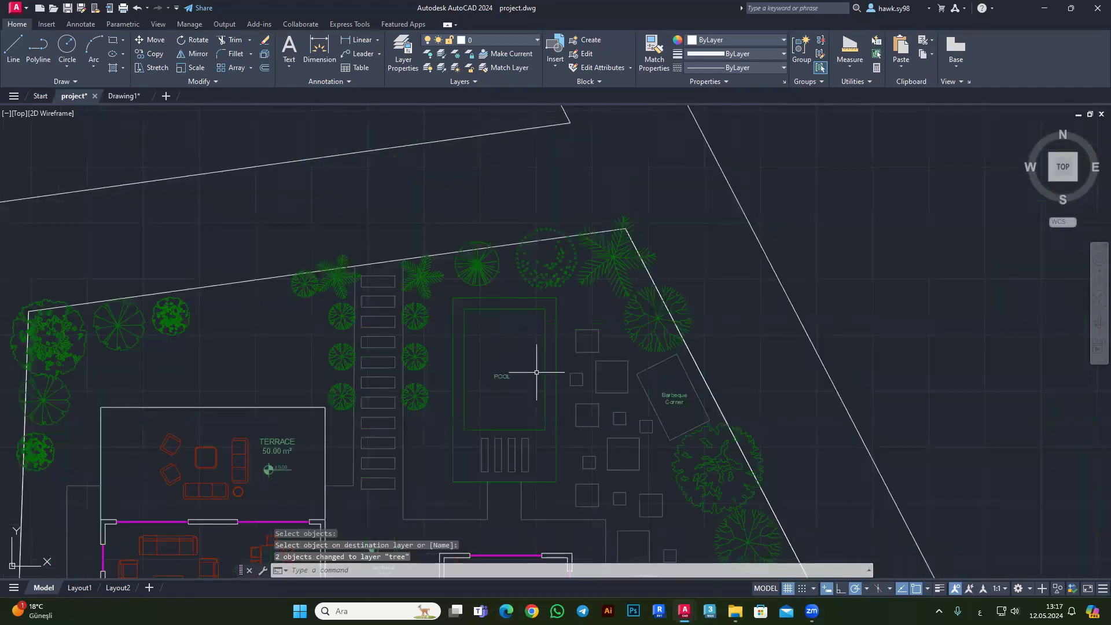
{"action": "scroll", "coordinate": [489, 352], "scroll_direction": "up", "scroll_amount": 4}
{"action": "key", "text": "Escape"}
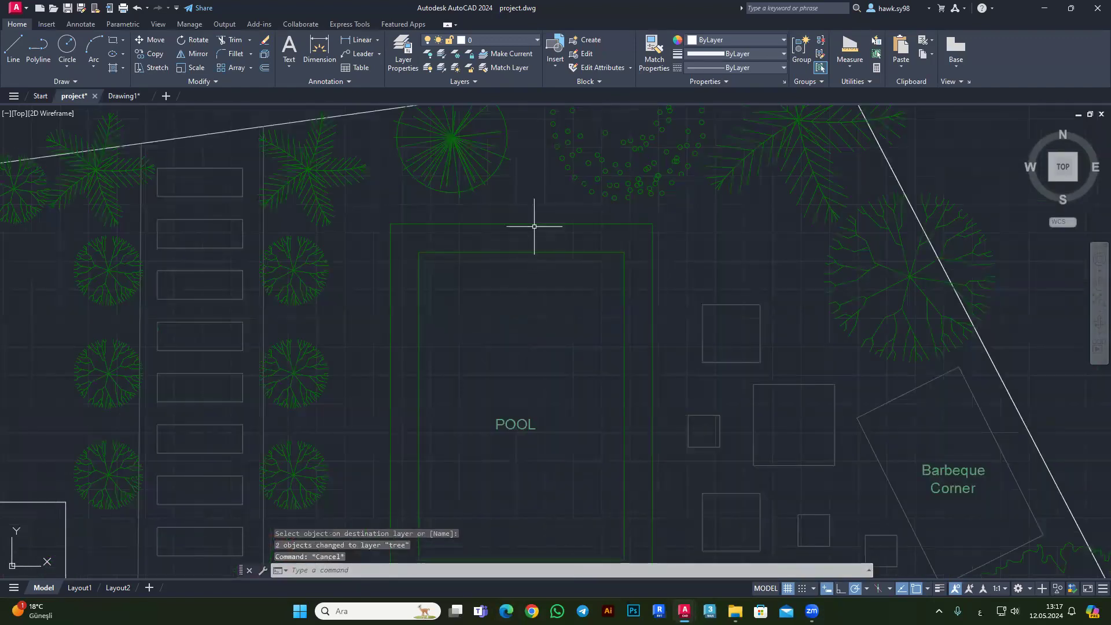
Select both pool rectangles to check them, then zoom toward the terrace wall.
{"action": "left_click_drag", "start_coordinate": [534, 226], "coordinate": [516, 255]}
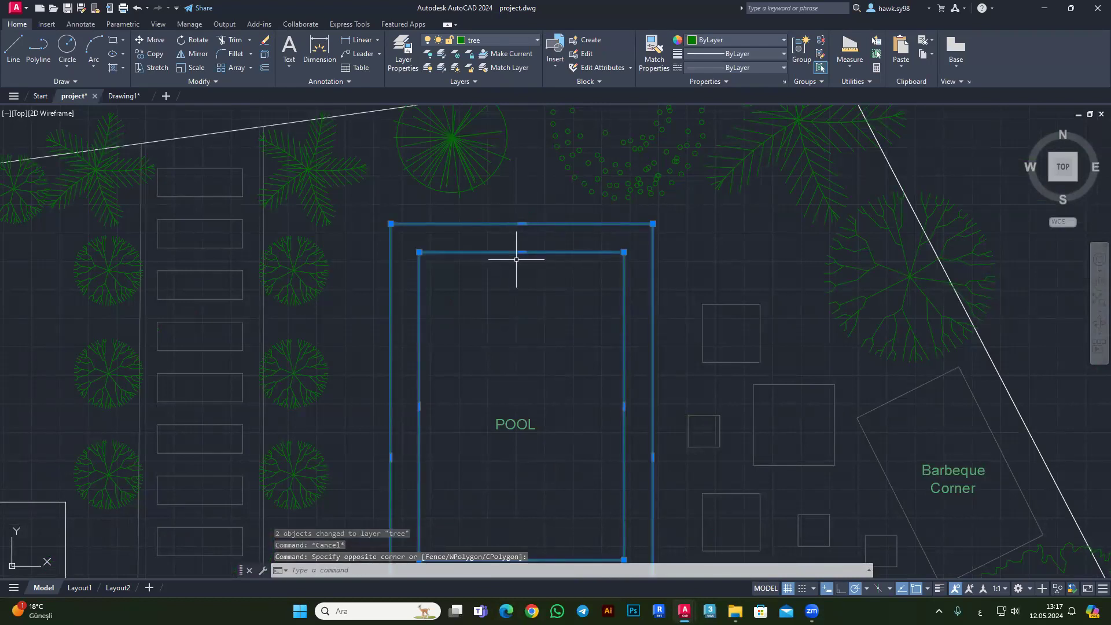
{"action": "scroll", "coordinate": [516, 259], "scroll_direction": "down", "scroll_amount": 3}
{"action": "scroll", "coordinate": [509, 318], "scroll_direction": "down", "scroll_amount": 1}
{"action": "scroll", "coordinate": [359, 399], "scroll_direction": "up", "scroll_amount": 4}
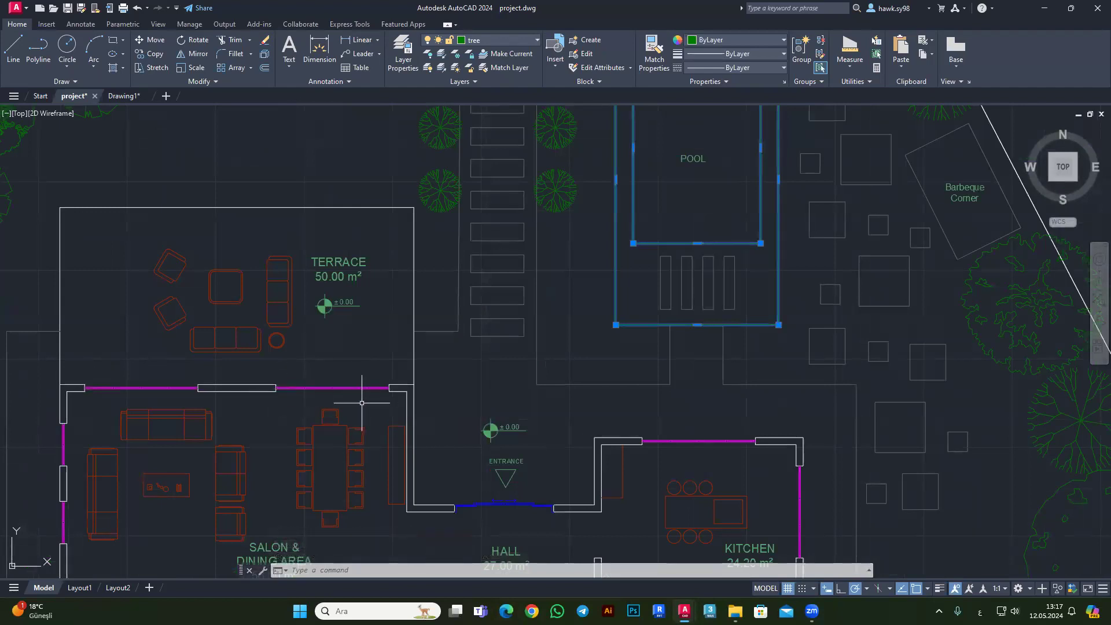
{"action": "scroll", "coordinate": [375, 402], "scroll_direction": "up", "scroll_amount": 2}
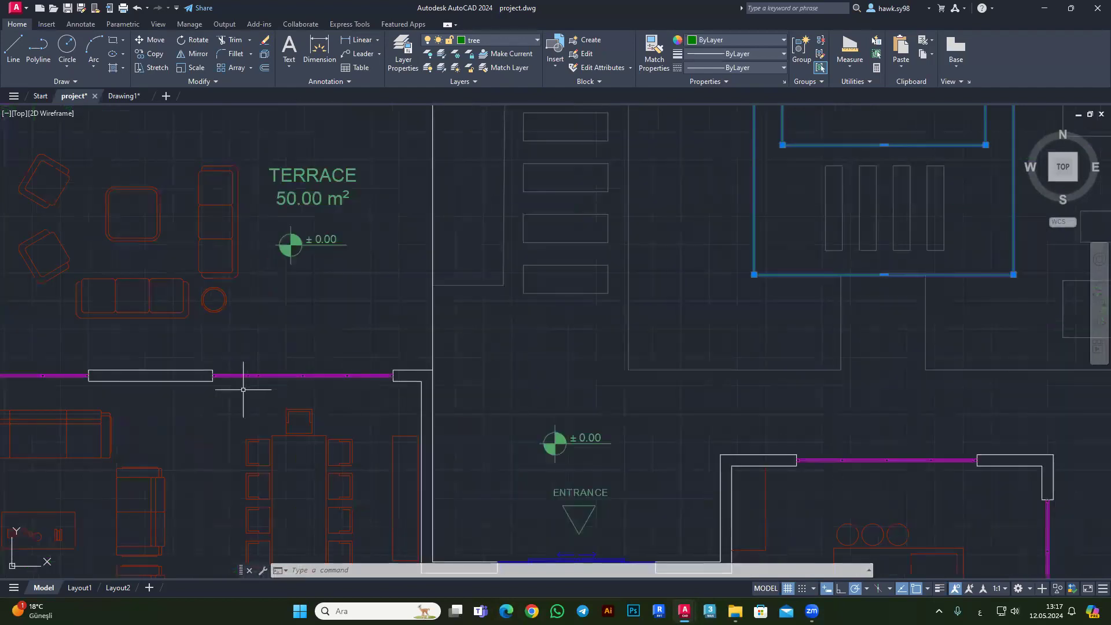
{"action": "scroll", "coordinate": [243, 389], "scroll_direction": "up", "scroll_amount": 2}
{"action": "scroll", "coordinate": [488, 376], "scroll_direction": "up", "scroll_amount": 2}
{"action": "scroll", "coordinate": [503, 367], "scroll_direction": "up", "scroll_amount": 2}
{"action": "scroll", "coordinate": [544, 362], "scroll_direction": "down", "scroll_amount": 3}
Start Match Layer and window-select the right-hand terrace–salon wall segment.
{"action": "scroll", "coordinate": [471, 380], "scroll_direction": "up", "scroll_amount": 5}
{"action": "left_click", "coordinate": [501, 382]}
{"action": "key", "text": "Escape"}
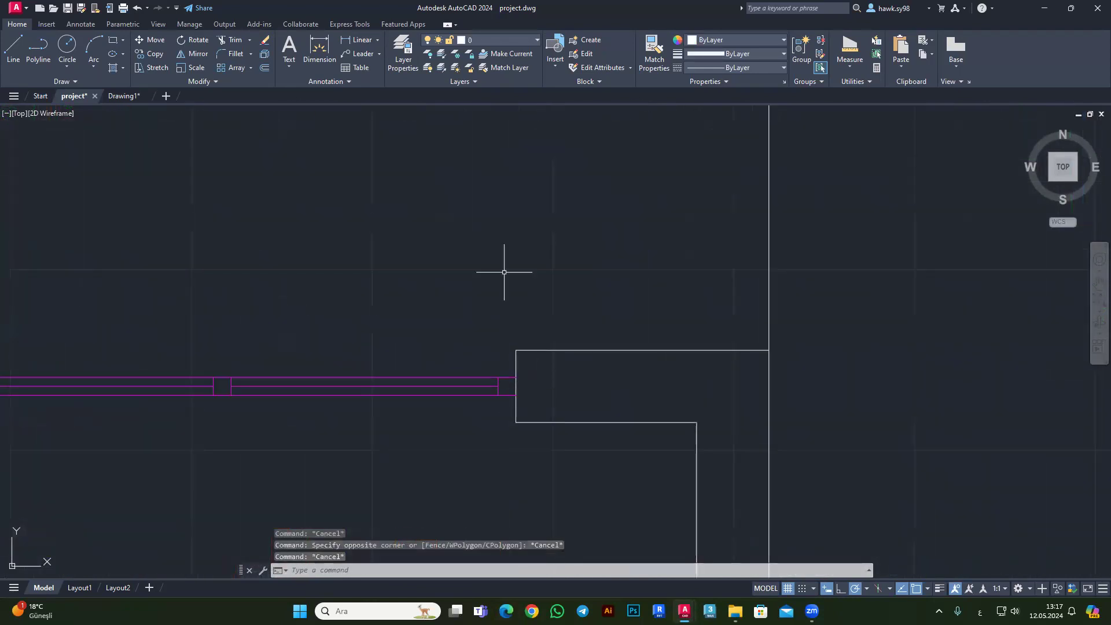
{"action": "left_click", "coordinate": [504, 68]}
{"action": "left_click", "coordinate": [515, 363]}
{"action": "scroll", "coordinate": [451, 364], "scroll_direction": "down", "scroll_amount": 3}
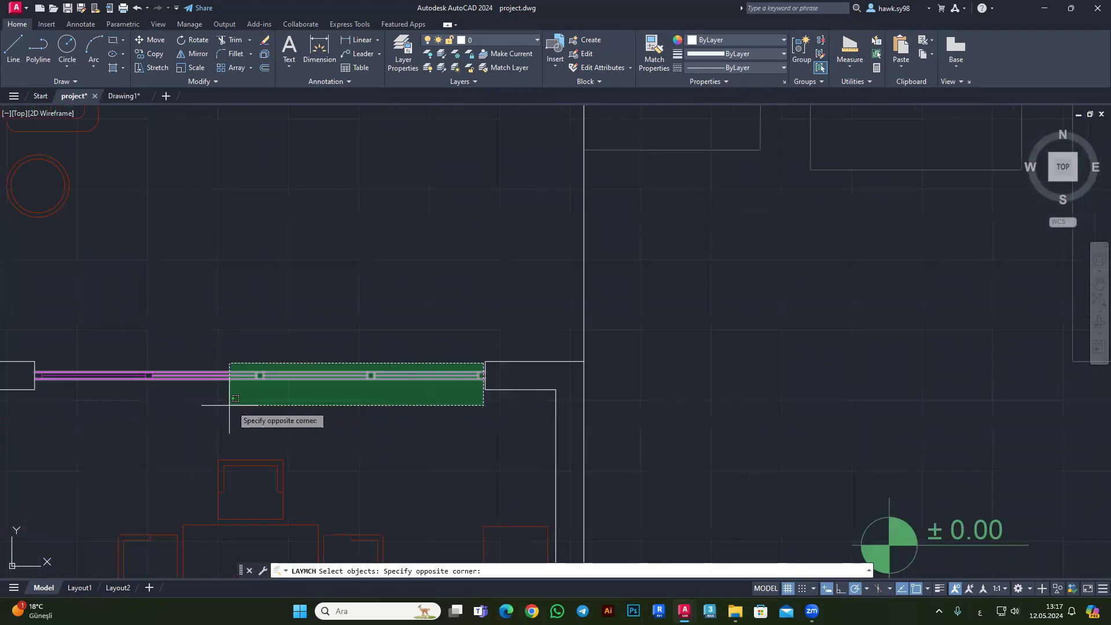
{"action": "left_click", "coordinate": [40, 413]}
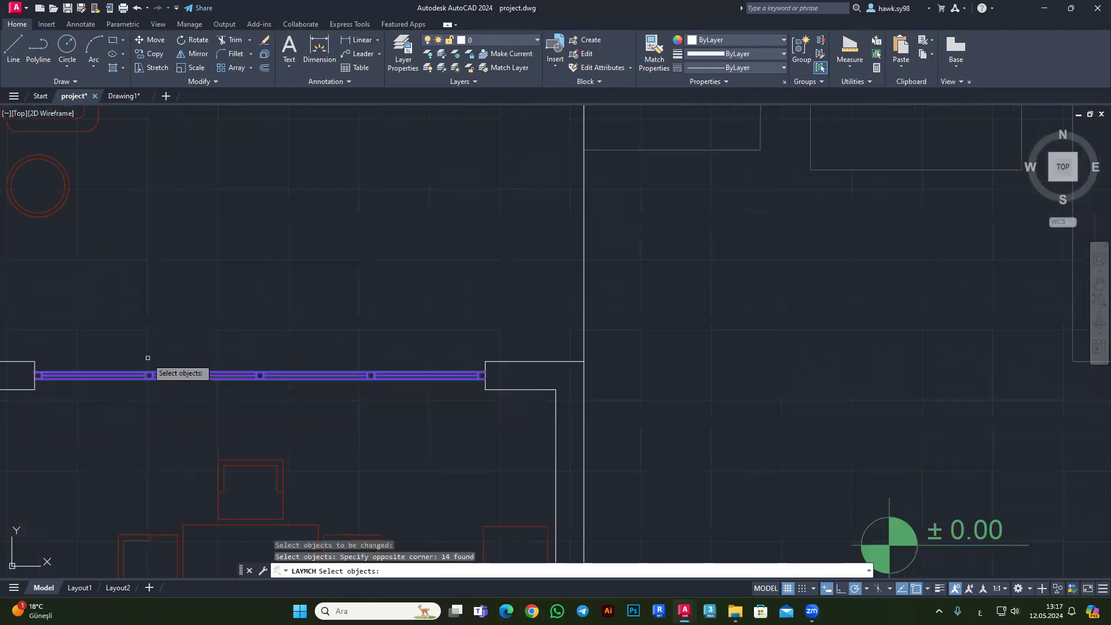
{"action": "key", "text": "Return"}
Match the wall segment to the blue door-layer wall near the entrance, showing the full site.
{"action": "scroll", "coordinate": [473, 359], "scroll_direction": "down", "scroll_amount": 4}
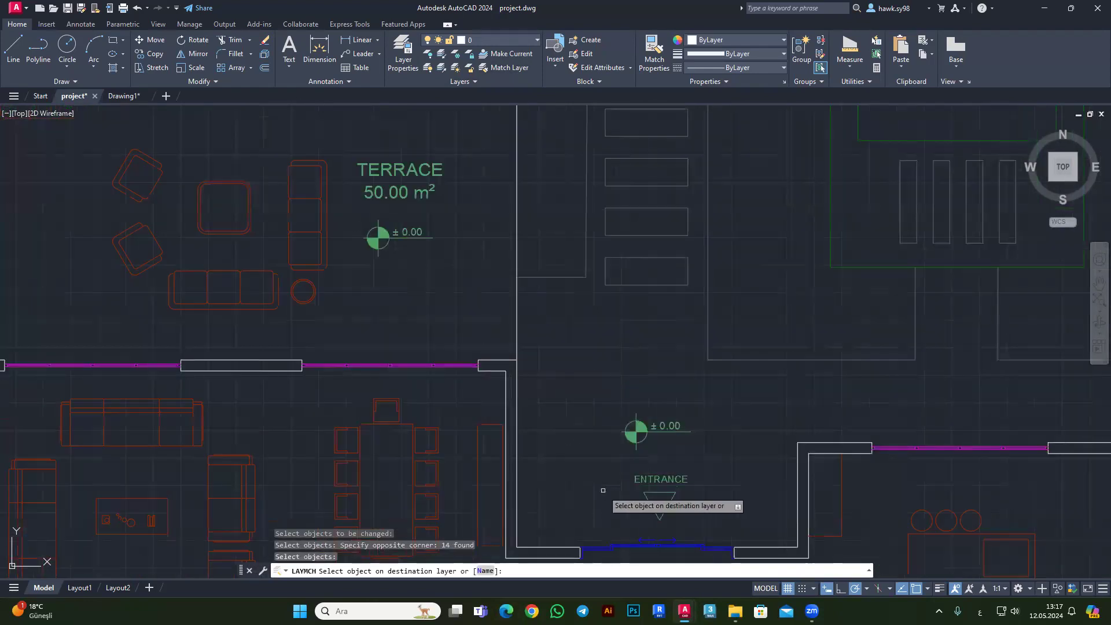
{"action": "left_click", "coordinate": [614, 545]}
{"action": "scroll", "coordinate": [454, 312], "scroll_direction": "up", "scroll_amount": 3}
{"action": "scroll", "coordinate": [454, 310], "scroll_direction": "down", "scroll_amount": 5}
{"action": "scroll", "coordinate": [401, 316], "scroll_direction": "down", "scroll_amount": 2}
{"action": "key", "text": "Escape"}
{"action": "scroll", "coordinate": [400, 315], "scroll_direction": "up", "scroll_amount": 2}
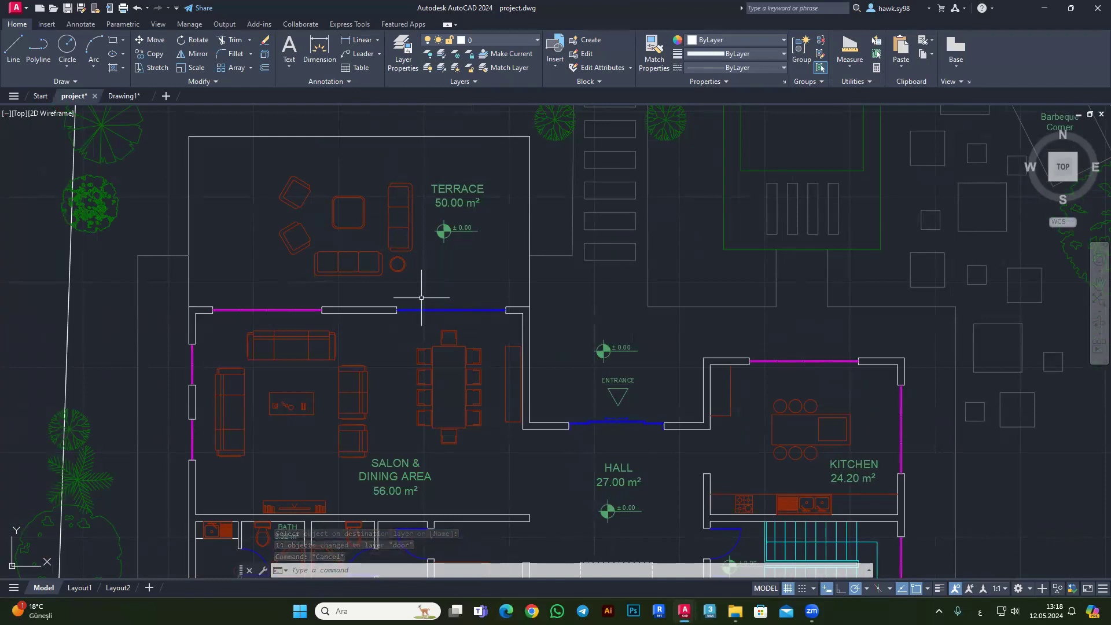
{"action": "scroll", "coordinate": [353, 332], "scroll_direction": "down", "scroll_amount": 4}
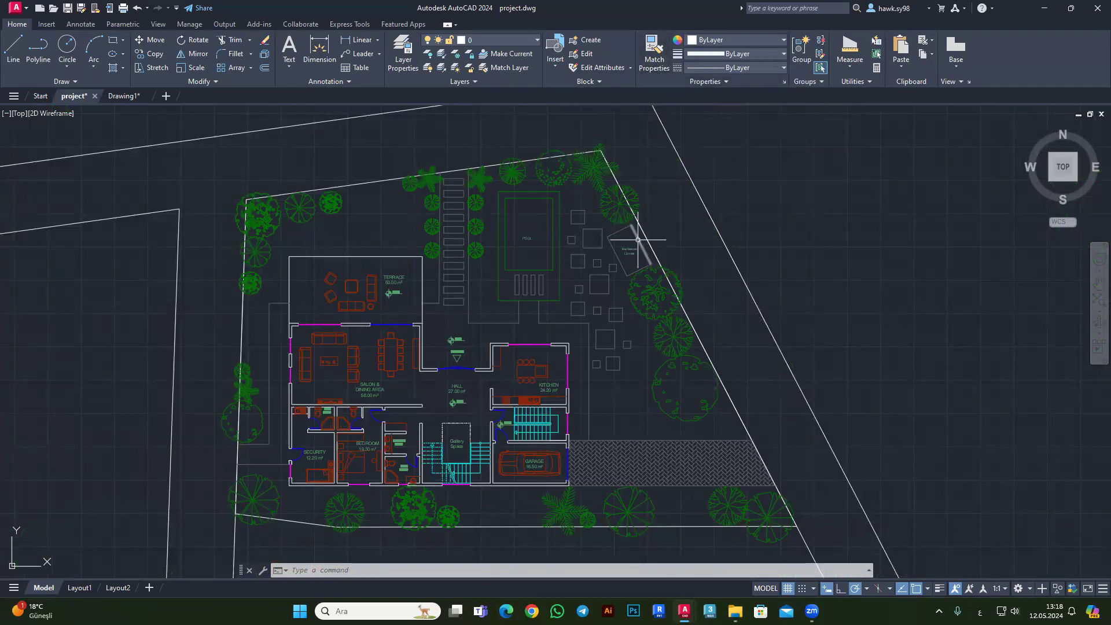
{"action": "scroll", "coordinate": [559, 251], "scroll_direction": "up", "scroll_amount": 2}
{"action": "scroll", "coordinate": [541, 249], "scroll_direction": "up", "scroll_amount": 2}
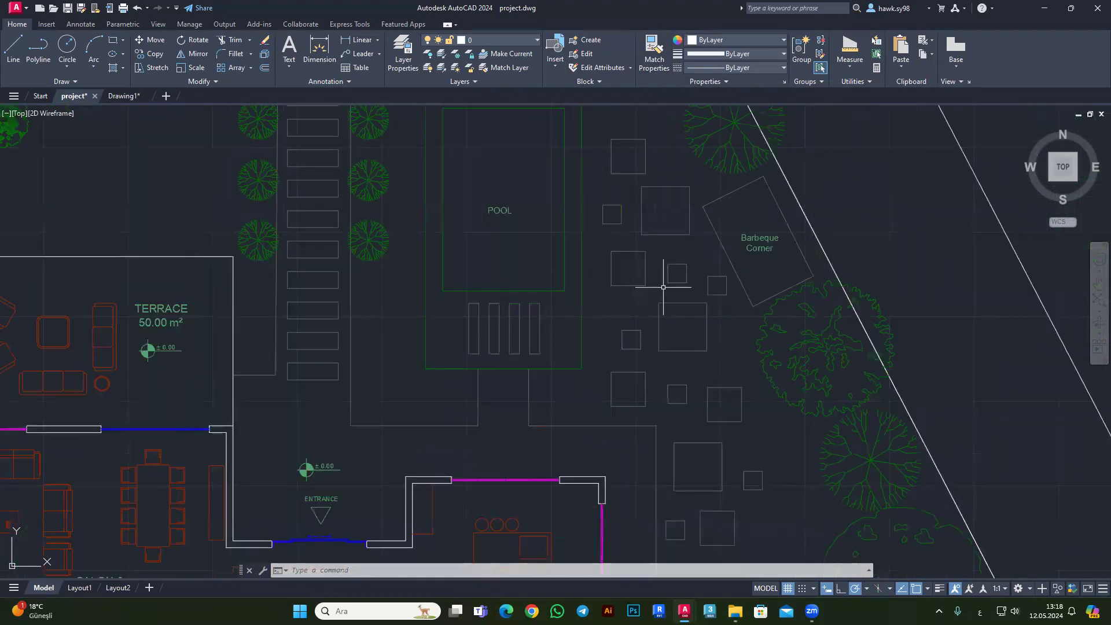
{"action": "key", "text": "Escape"}
{"action": "key", "text": "Escape"}
{"action": "key", "text": "Escape"}
{"action": "scroll", "coordinate": [664, 285], "scroll_direction": "down", "scroll_amount": 2}
{"action": "scroll", "coordinate": [694, 203], "scroll_direction": "up", "scroll_amount": 2}
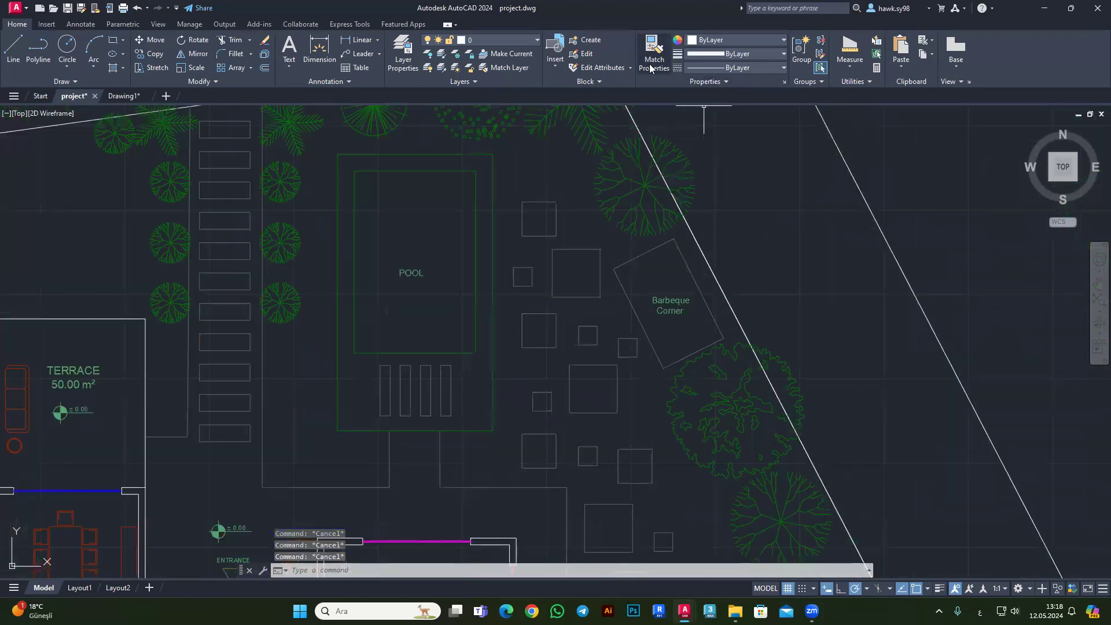
{"action": "left_click", "coordinate": [654, 50]}
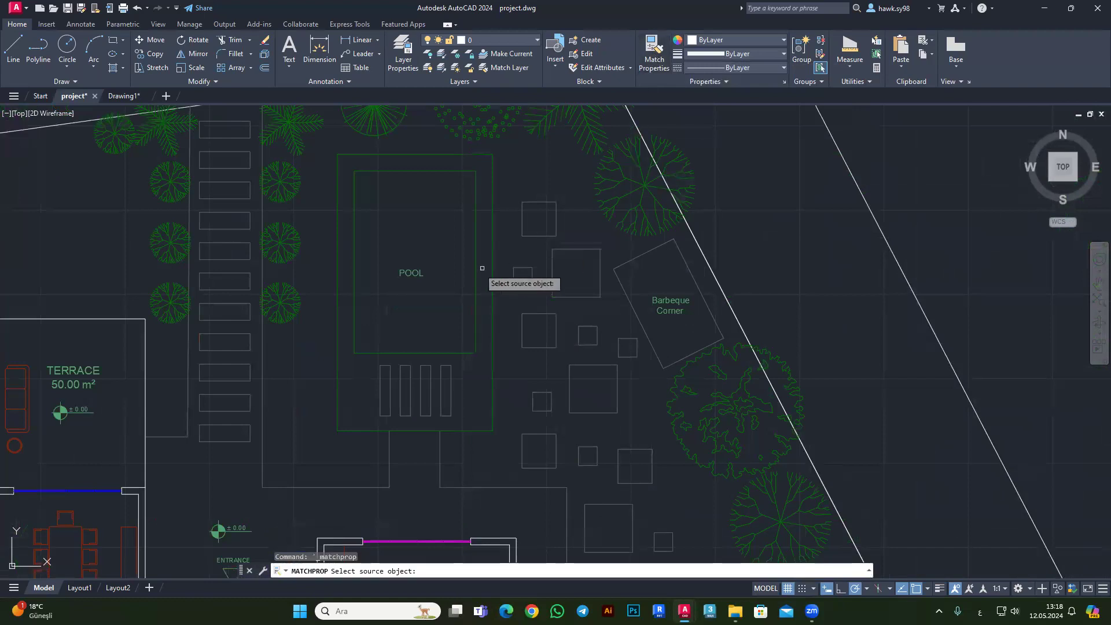
{"action": "scroll", "coordinate": [496, 270], "scroll_direction": "down", "scroll_amount": 3}
{"action": "scroll", "coordinate": [268, 329], "scroll_direction": "up", "scroll_amount": 3}
{"action": "scroll", "coordinate": [260, 322], "scroll_direction": "up", "scroll_amount": 3}
{"action": "scroll", "coordinate": [280, 292], "scroll_direction": "up", "scroll_amount": 3}
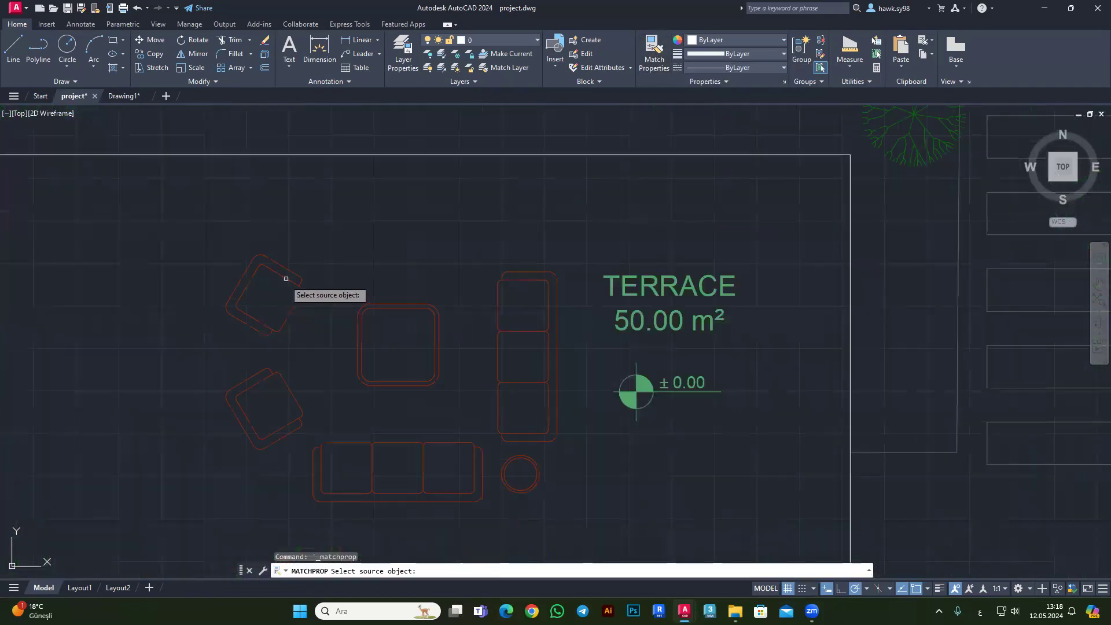
{"action": "left_click", "coordinate": [282, 274]}
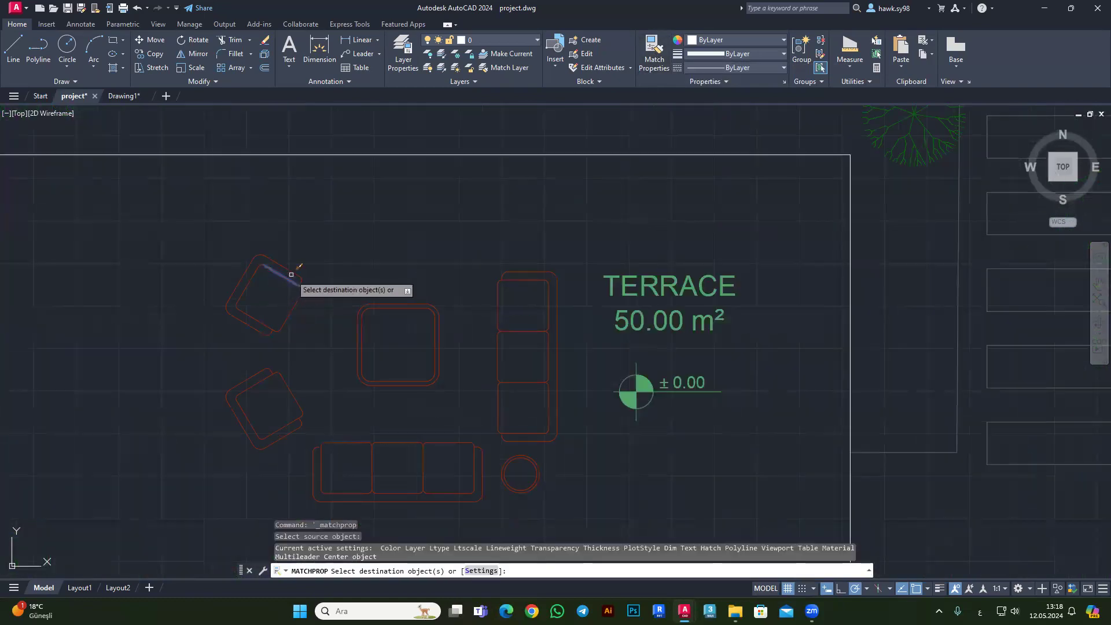
{"action": "scroll", "coordinate": [293, 268], "scroll_direction": "down", "scroll_amount": 4}
{"action": "scroll", "coordinate": [434, 273], "scroll_direction": "down", "scroll_amount": 2}
{"action": "scroll", "coordinate": [348, 278], "scroll_direction": "up", "scroll_amount": 2}
{"action": "scroll", "coordinate": [402, 200], "scroll_direction": "up", "scroll_amount": 4}
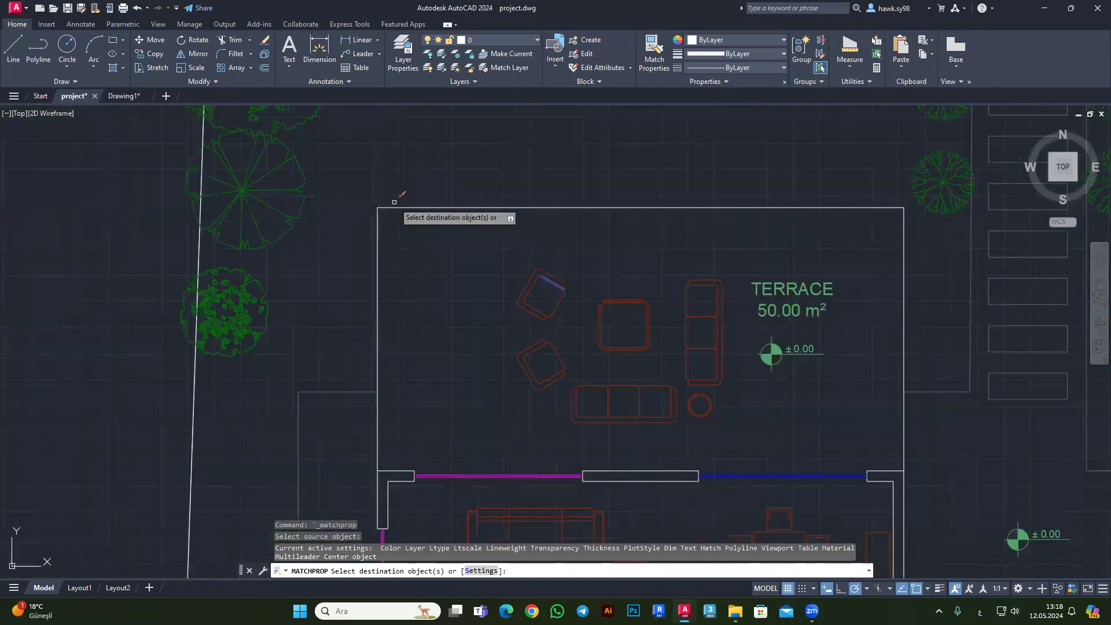
{"action": "key", "text": "Escape"}
{"action": "left_click", "coordinate": [407, 188]}
{"action": "left_click", "coordinate": [403, 232]}
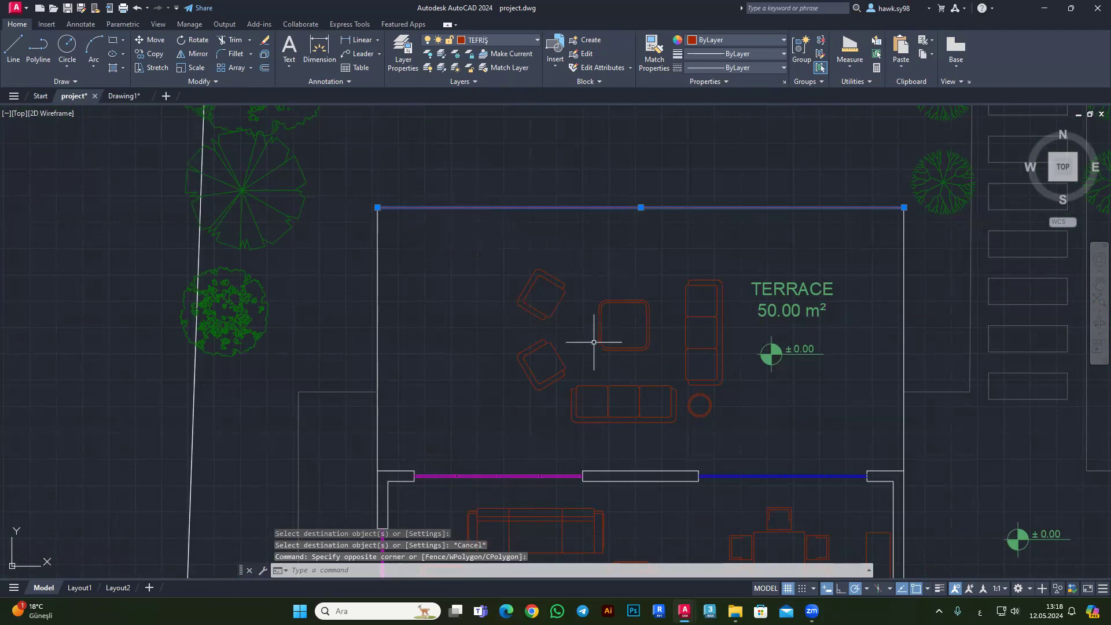
{"action": "key", "text": "Escape"}
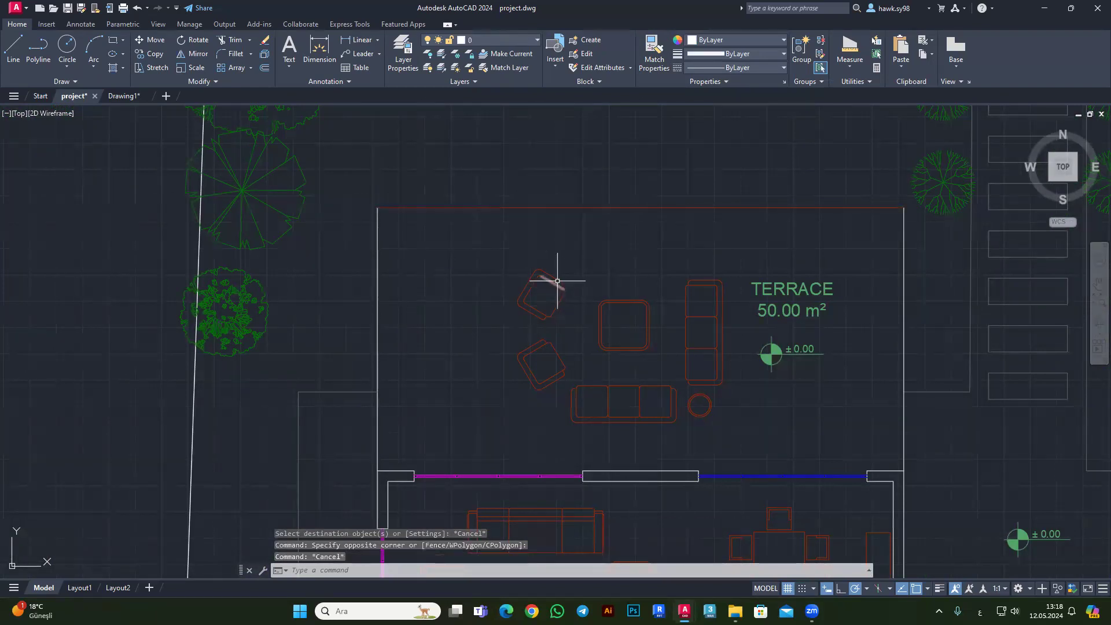
{"action": "left_click", "coordinate": [456, 178]}
{"action": "left_click", "coordinate": [439, 238]}
{"action": "key", "text": "Escape"}
{"action": "left_click", "coordinate": [524, 293]}
{"action": "key", "text": "Escape"}
{"action": "left_click", "coordinate": [550, 270]}
{"action": "left_click", "coordinate": [512, 310]}
{"action": "key", "text": "Escape"}
{"action": "left_click", "coordinate": [497, 193]}
{"action": "left_click", "coordinate": [447, 249]}
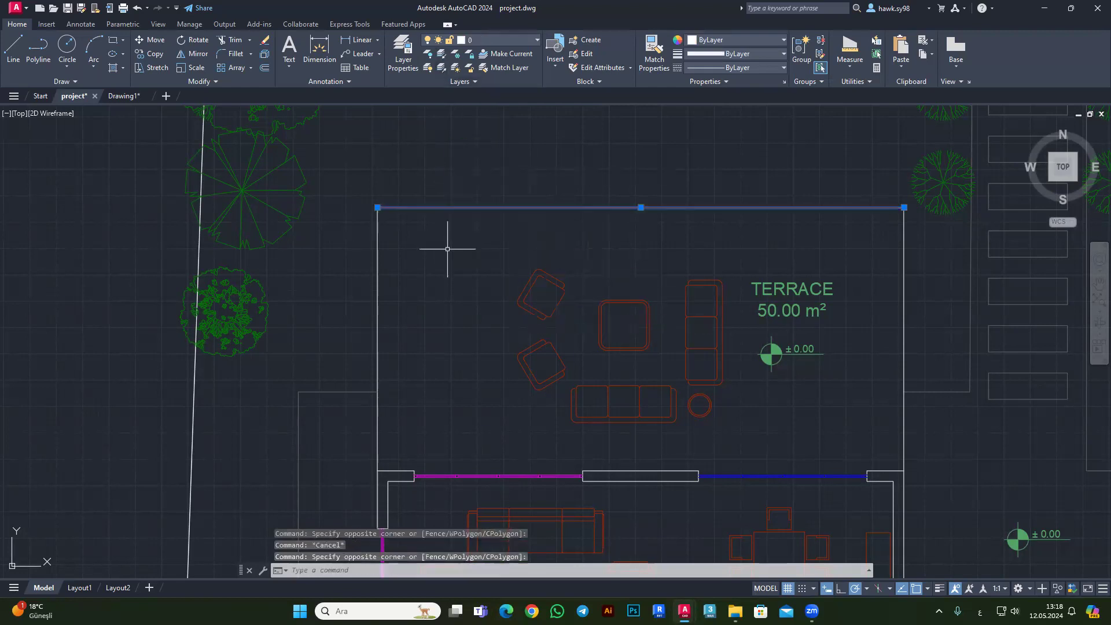
{"action": "key", "text": "Escape"}
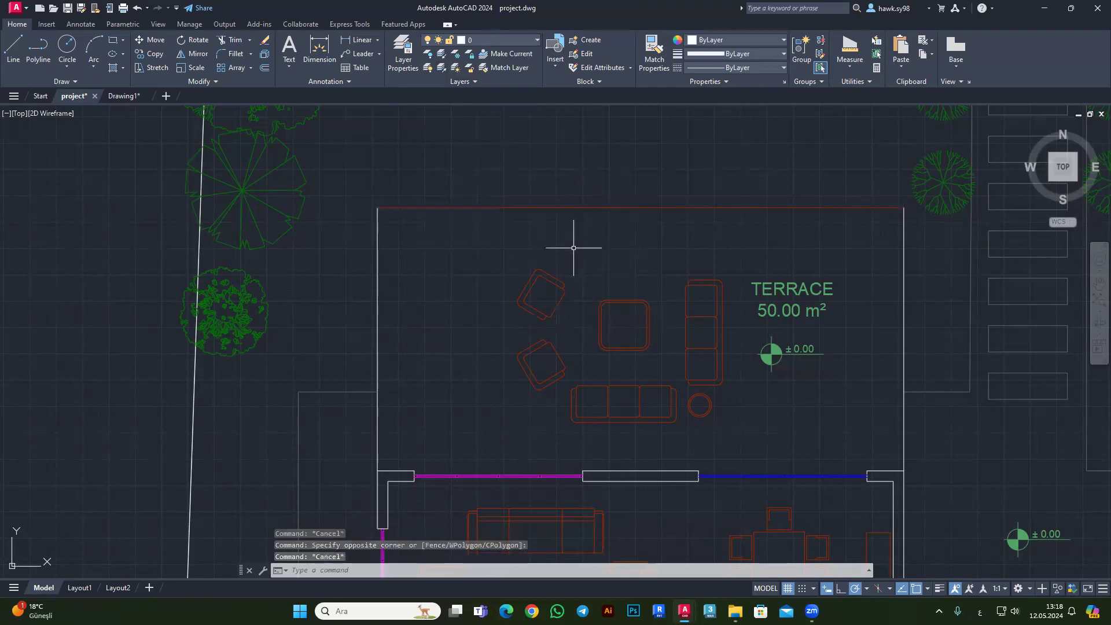
{"action": "key", "text": "Escape"}
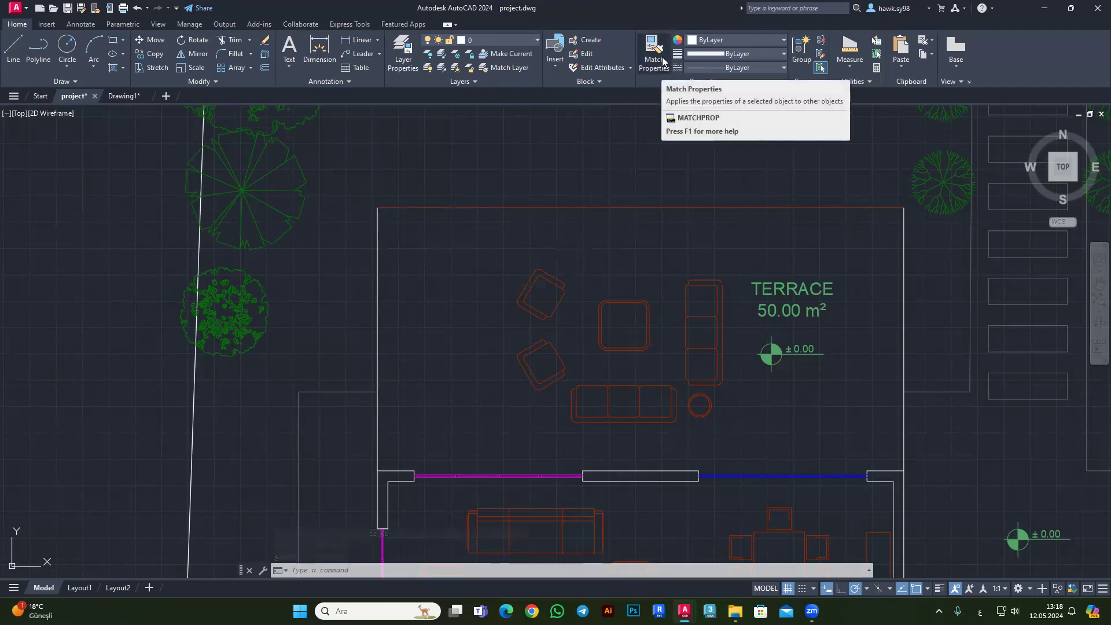
{"action": "left_click", "coordinate": [654, 52]}
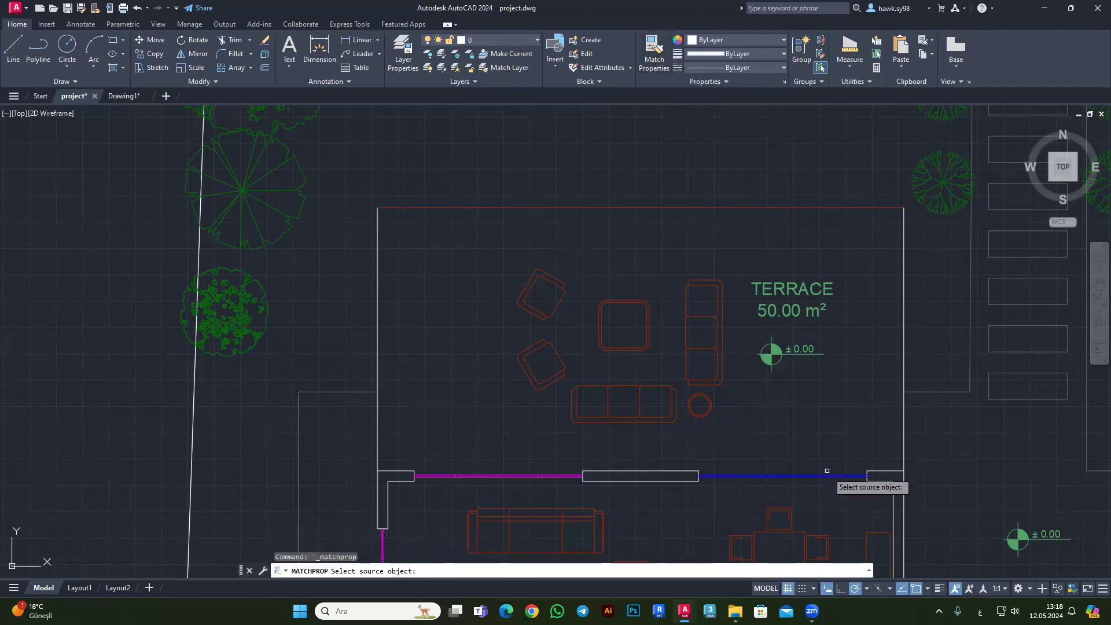
{"action": "scroll", "coordinate": [423, 377], "scroll_direction": "down", "scroll_amount": 4}
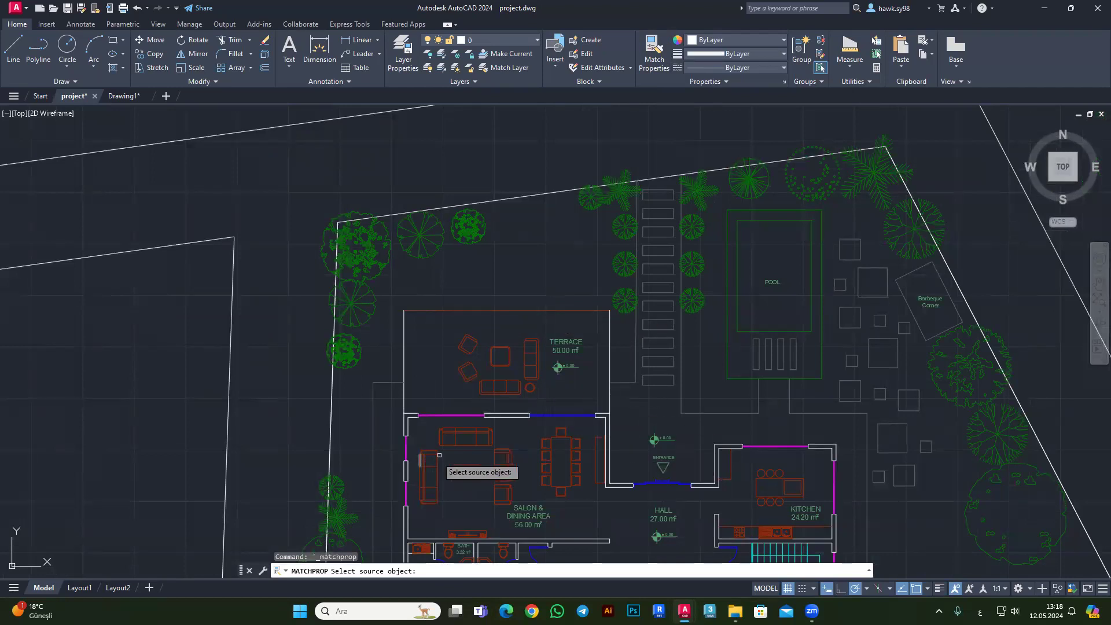
{"action": "scroll", "coordinate": [402, 375], "scroll_direction": "down", "scroll_amount": 4}
{"action": "scroll", "coordinate": [402, 374], "scroll_direction": "up", "scroll_amount": 8}
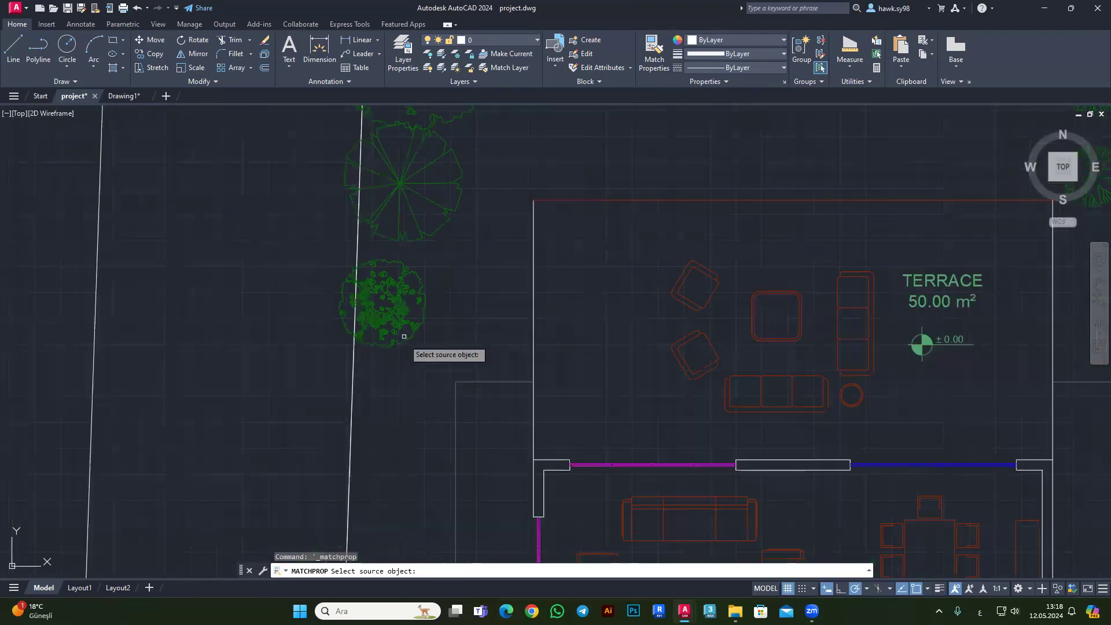
{"action": "left_click", "coordinate": [675, 343]}
{"action": "left_click", "coordinate": [421, 322]}
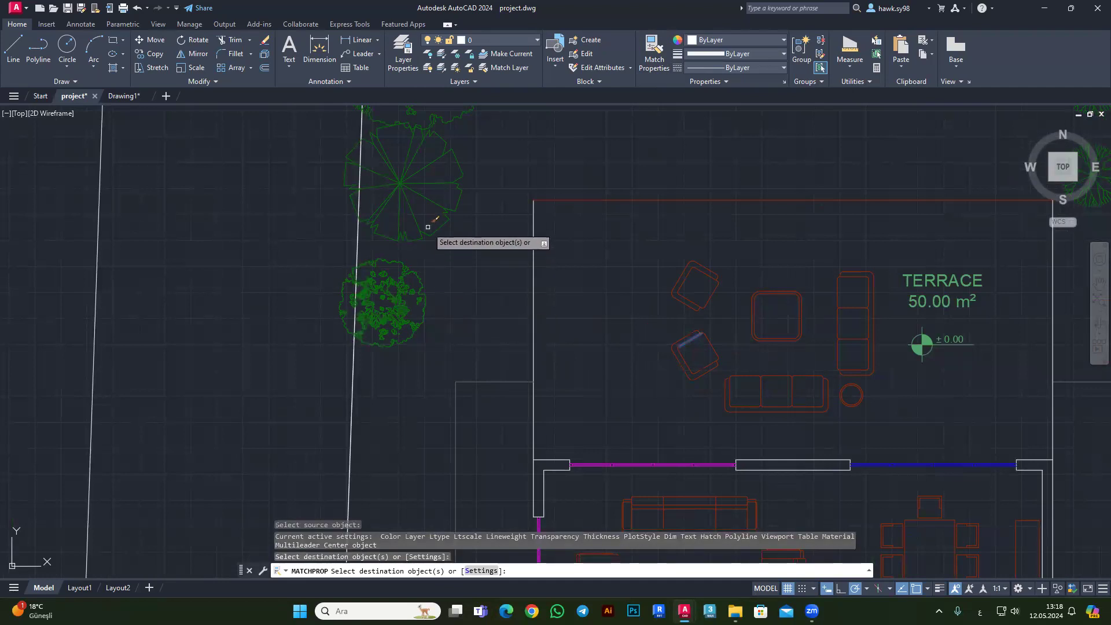
{"action": "key", "text": "Escape"}
{"action": "key", "text": "Escape"}
{"action": "left_click", "coordinate": [404, 282]}
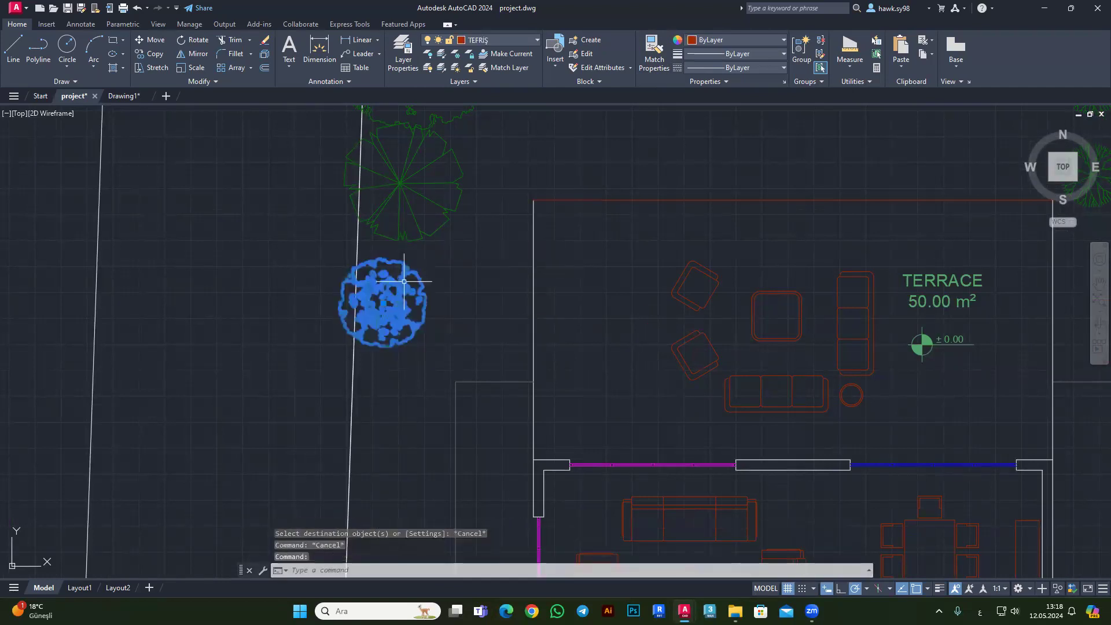
{"action": "key", "text": "ctrl+z"}
{"action": "key", "text": "ctrl+z"}
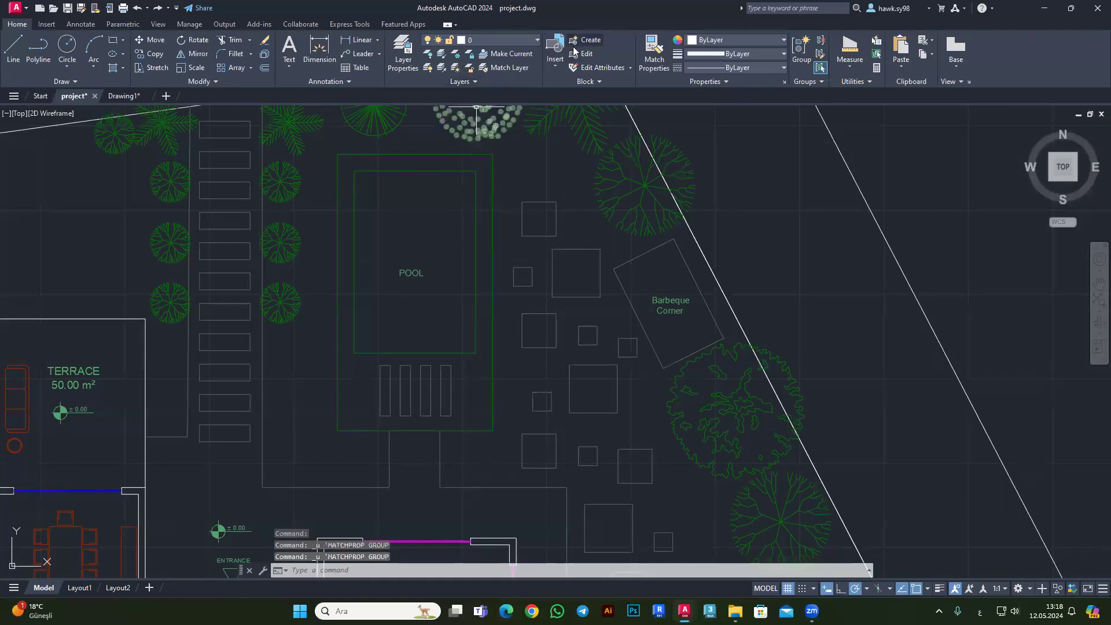
Run MATCHPROP with the blue wall line as source and apply it to the sofa.
{"action": "scroll", "coordinate": [573, 192], "scroll_direction": "down", "scroll_amount": 2}
{"action": "scroll", "coordinate": [189, 231], "scroll_direction": "up", "scroll_amount": 2}
{"action": "scroll", "coordinate": [293, 248], "scroll_direction": "up", "scroll_amount": 1}
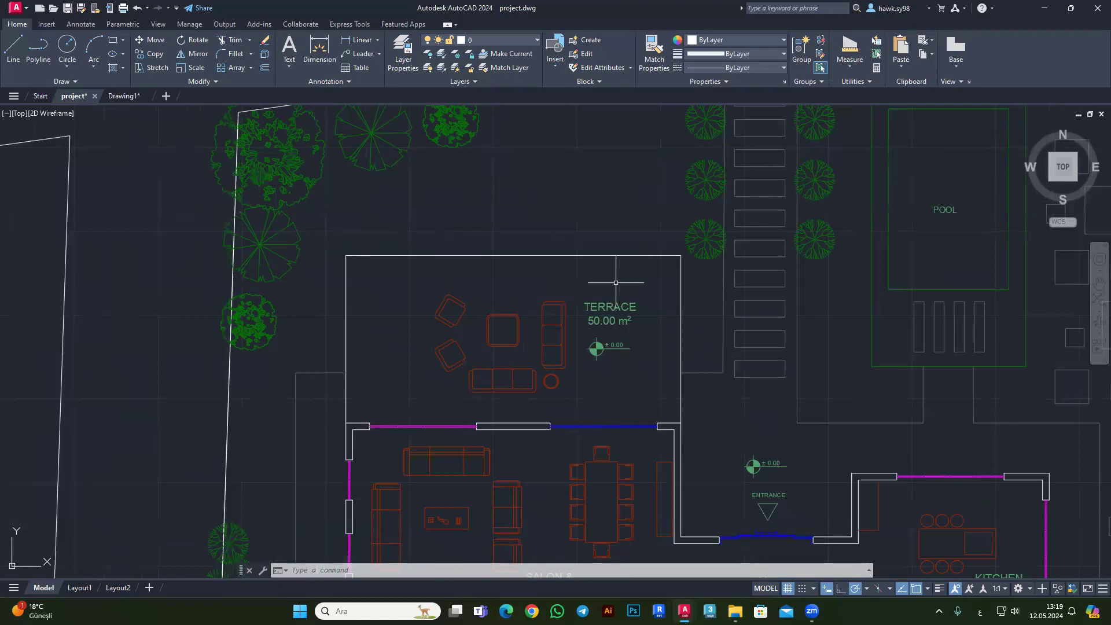
{"action": "scroll", "coordinate": [564, 453], "scroll_direction": "up", "scroll_amount": 2}
{"action": "scroll", "coordinate": [443, 360], "scroll_direction": "down", "scroll_amount": 2}
{"action": "scroll", "coordinate": [439, 359], "scroll_direction": "down", "scroll_amount": 4}
{"action": "scroll", "coordinate": [602, 248], "scroll_direction": "up", "scroll_amount": 5}
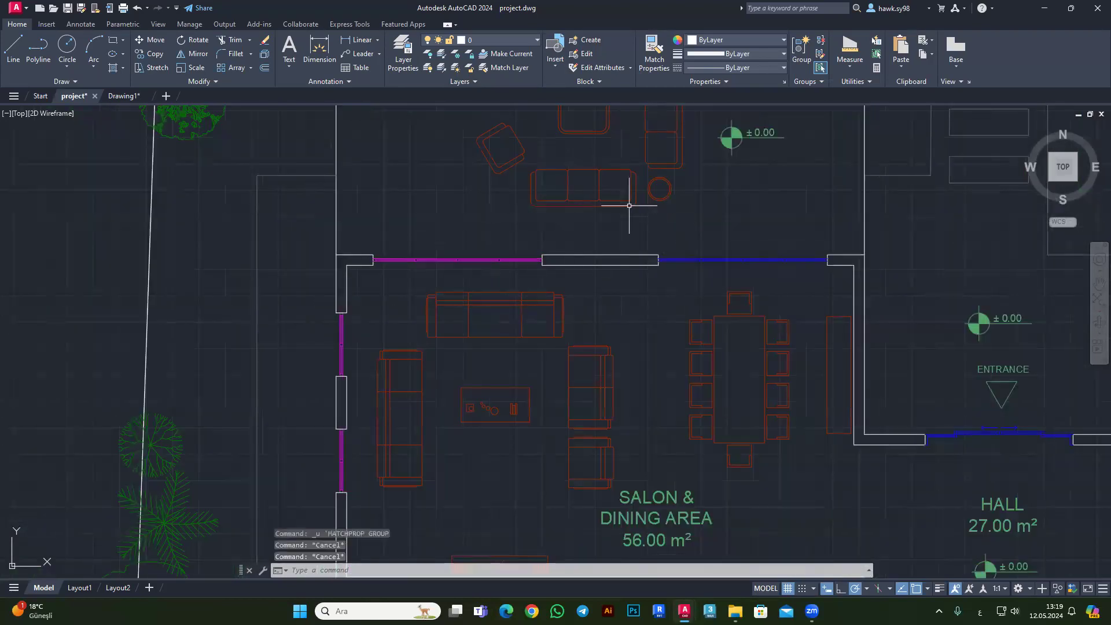
{"action": "left_click", "coordinate": [655, 52]}
{"action": "left_click", "coordinate": [680, 260]}
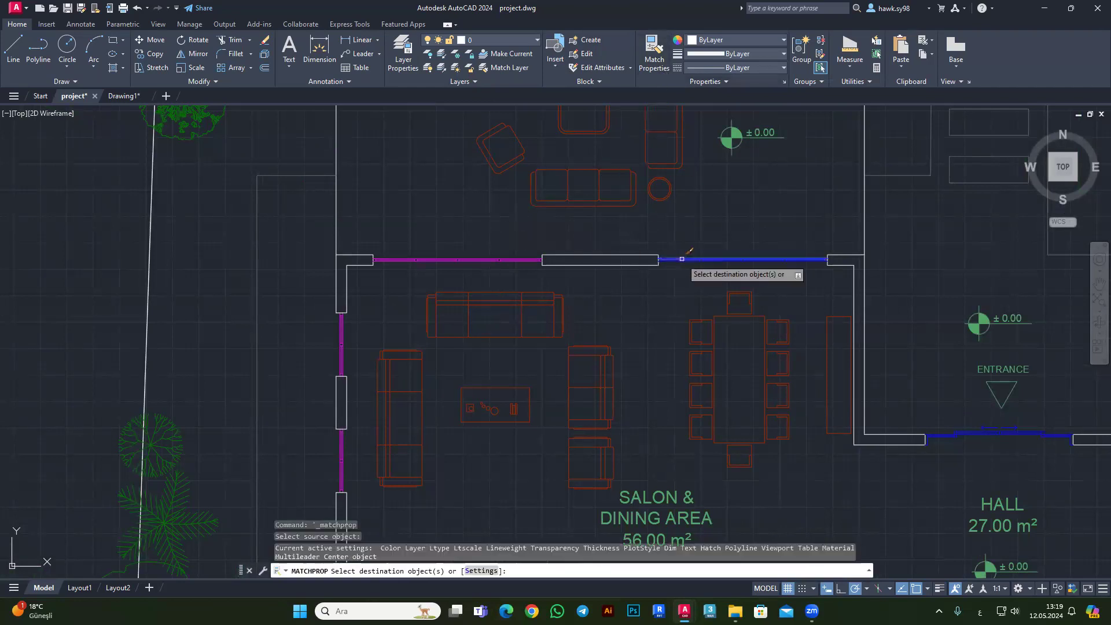
{"action": "scroll", "coordinate": [564, 298], "scroll_direction": "up", "scroll_amount": 2}
{"action": "left_click", "coordinate": [583, 273]}
{"action": "left_click", "coordinate": [322, 359]}
Apply the blue properties to the armchair and the dining table and chairs.
{"action": "scroll", "coordinate": [665, 291], "scroll_direction": "down", "scroll_amount": 2}
{"action": "scroll", "coordinate": [666, 301], "scroll_direction": "down", "scroll_amount": 1}
{"action": "left_click", "coordinate": [650, 333]}
{"action": "left_click", "coordinate": [585, 408]}
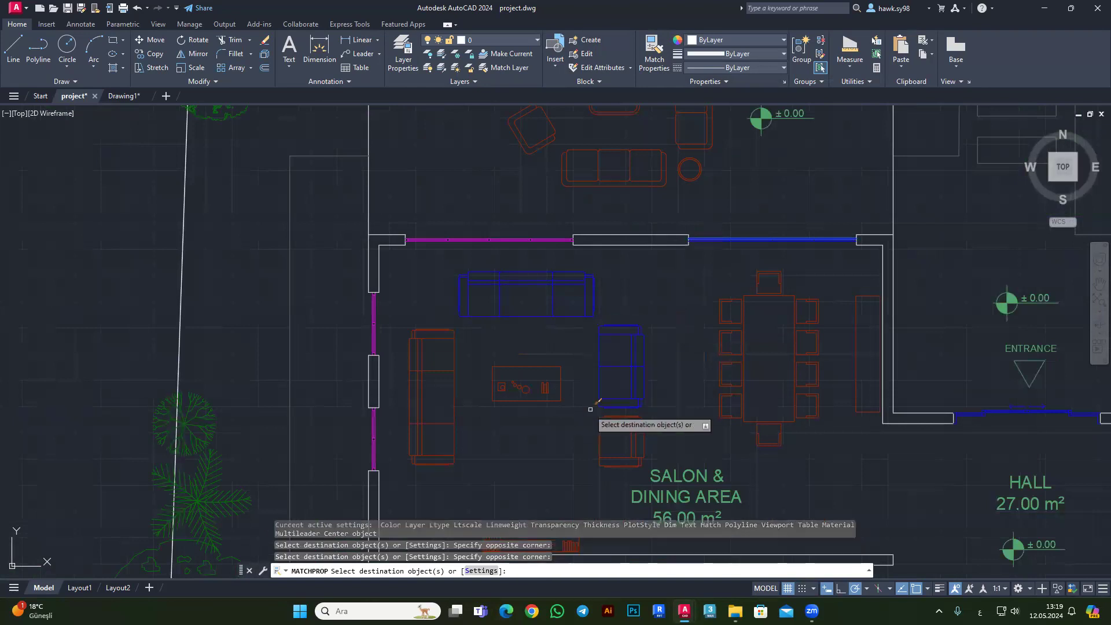
{"action": "left_click", "coordinate": [828, 270]}
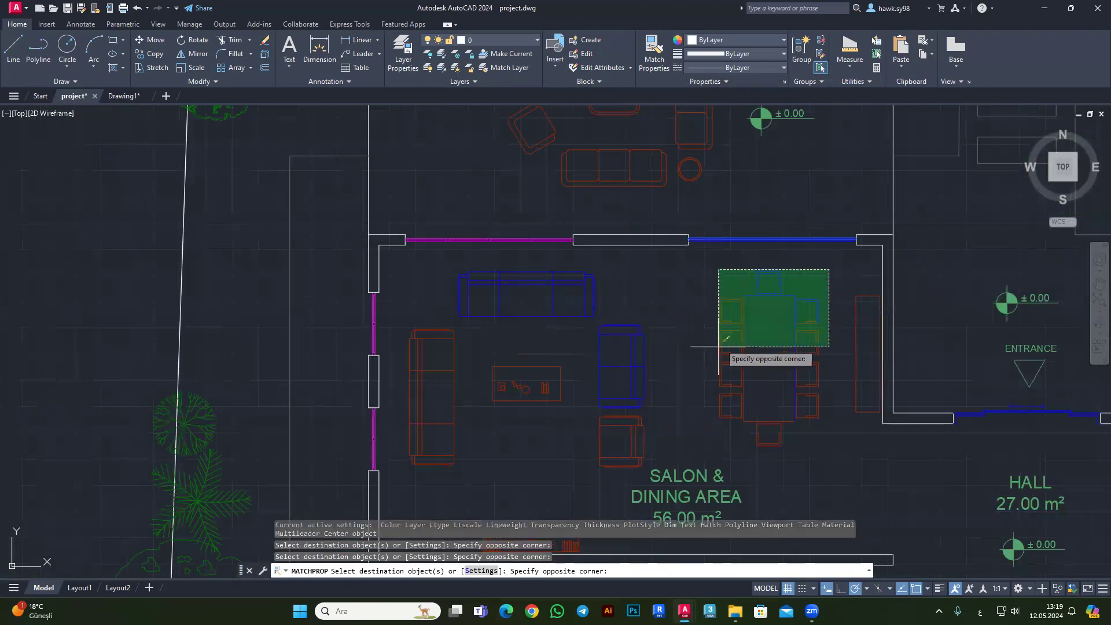
{"action": "left_click", "coordinate": [719, 450]}
Give the left sofa the magenta wall's properties.
{"action": "key", "text": "Return"}
{"action": "key", "text": "Return"}
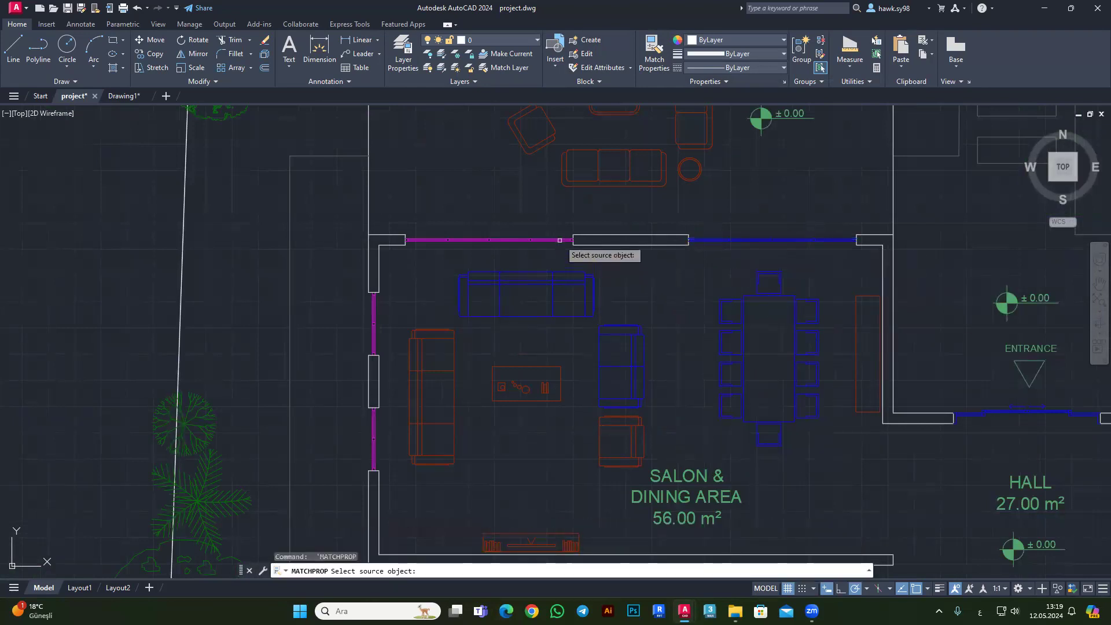
{"action": "left_click", "coordinate": [560, 239]}
{"action": "left_click", "coordinate": [462, 325]}
{"action": "left_click", "coordinate": [379, 504]}
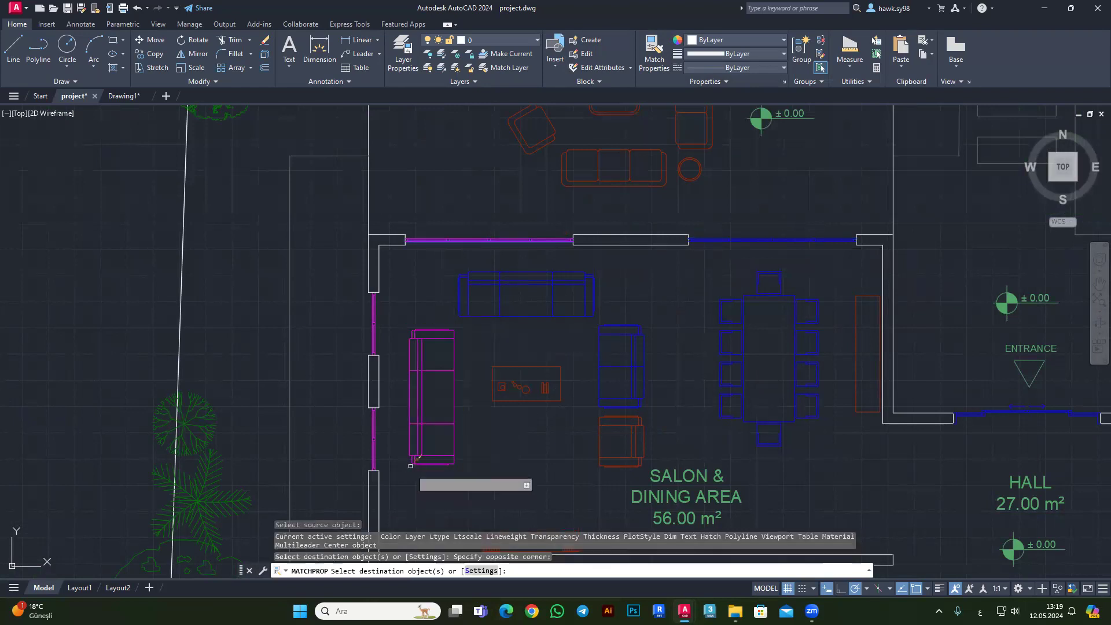
{"action": "key", "text": "Escape"}
{"action": "scroll", "coordinate": [592, 294], "scroll_direction": "down", "scroll_amount": 5}
{"action": "scroll", "coordinate": [591, 294], "scroll_direction": "down", "scroll_amount": 3}
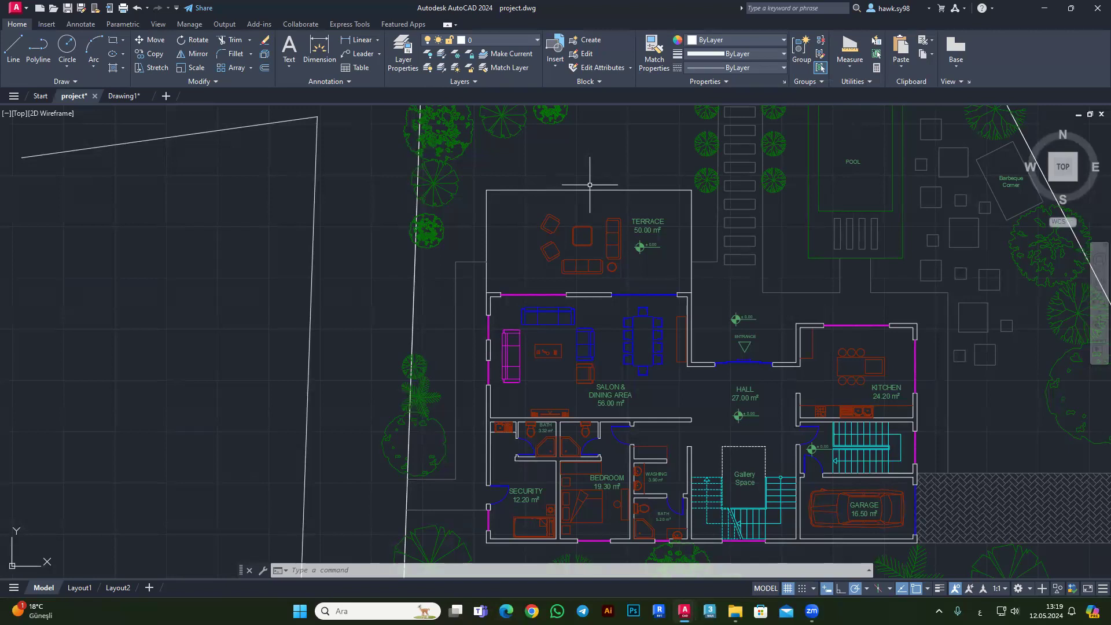
Crossing-select the ground-floor plan's 1217 objects and copy them with Ctrl+C.
{"action": "scroll", "coordinate": [427, 220], "scroll_direction": "down", "scroll_amount": 4}
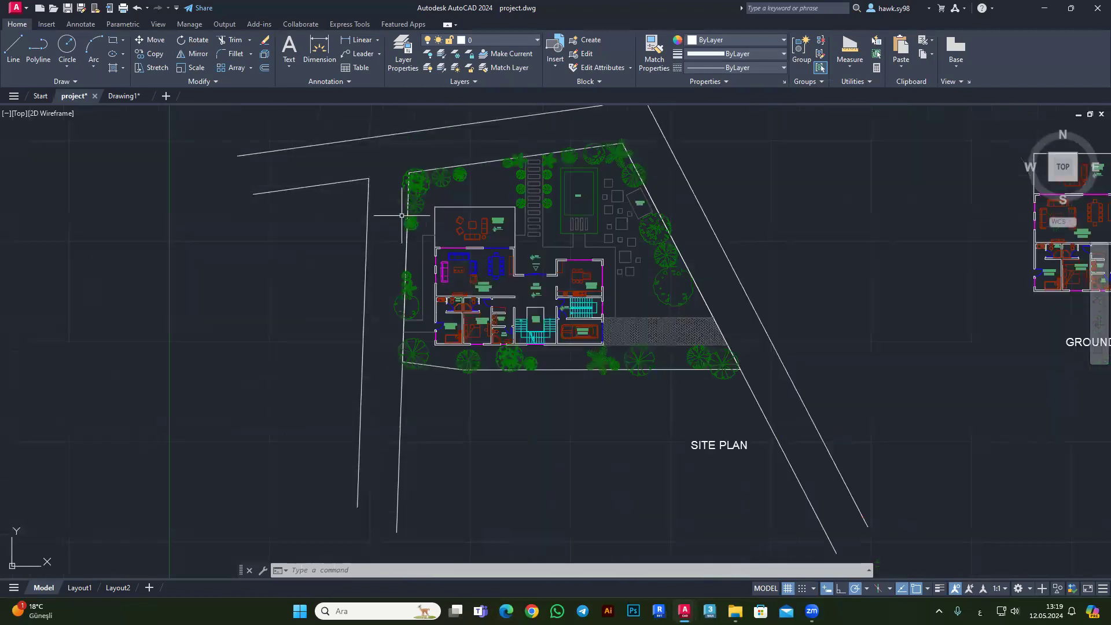
{"action": "scroll", "coordinate": [451, 277], "scroll_direction": "down", "scroll_amount": 4}
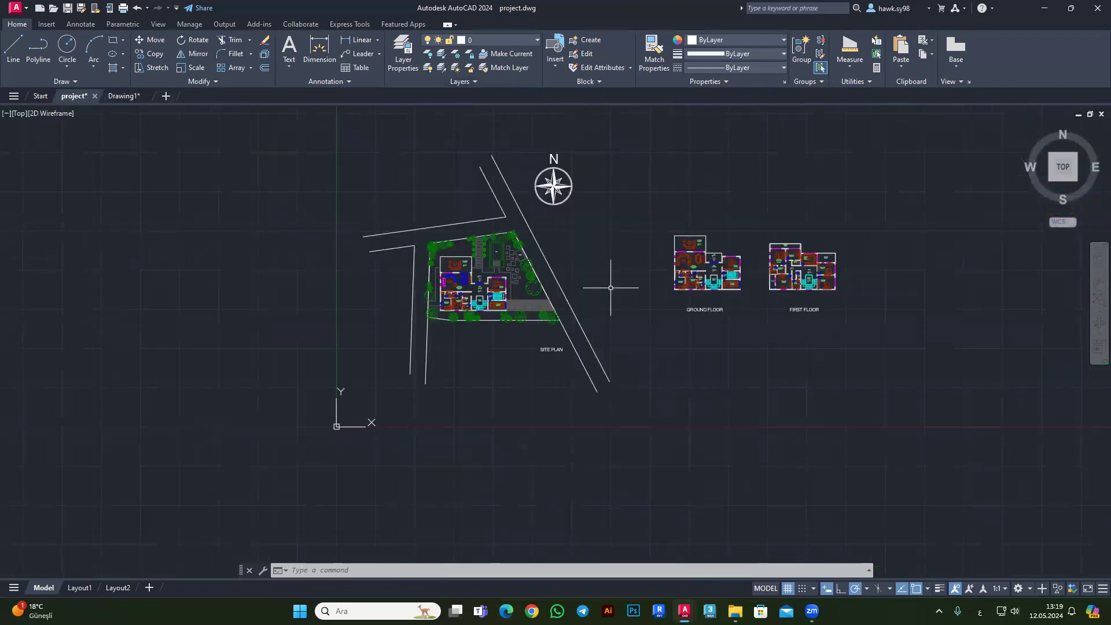
{"action": "scroll", "coordinate": [821, 273], "scroll_direction": "up", "scroll_amount": 4}
{"action": "left_click", "coordinate": [629, 132]}
{"action": "left_click", "coordinate": [377, 334]}
{"action": "scroll", "coordinate": [522, 296], "scroll_direction": "up", "scroll_amount": 4}
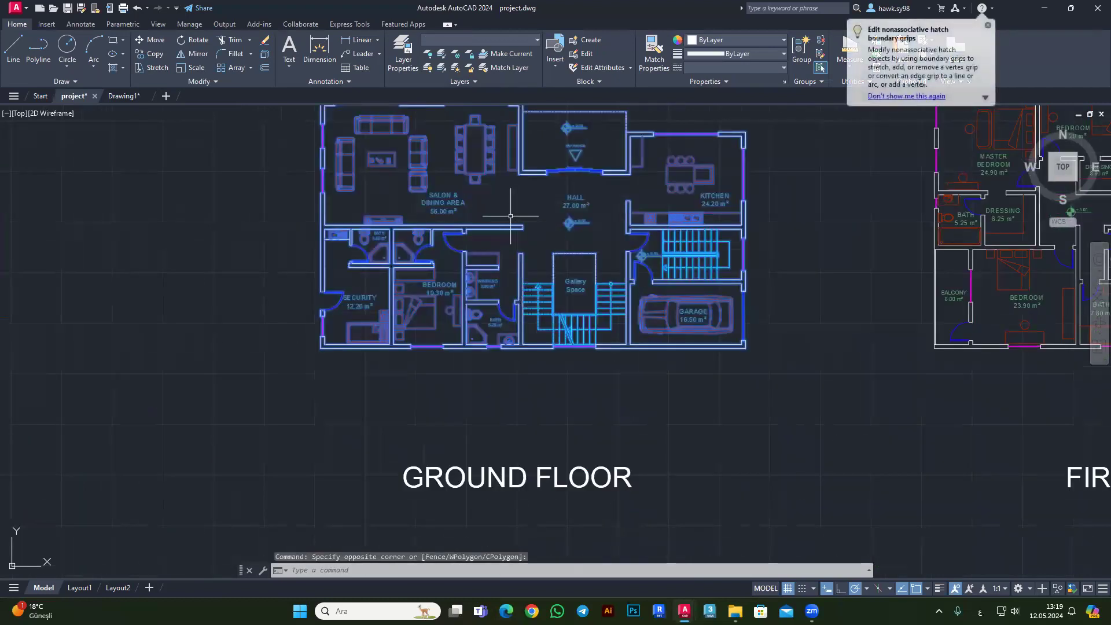
{"action": "key", "text": "ctrl+c"}
Erase all shapes in Drawing1 and close it without saving.
{"action": "left_click", "coordinate": [123, 97]}
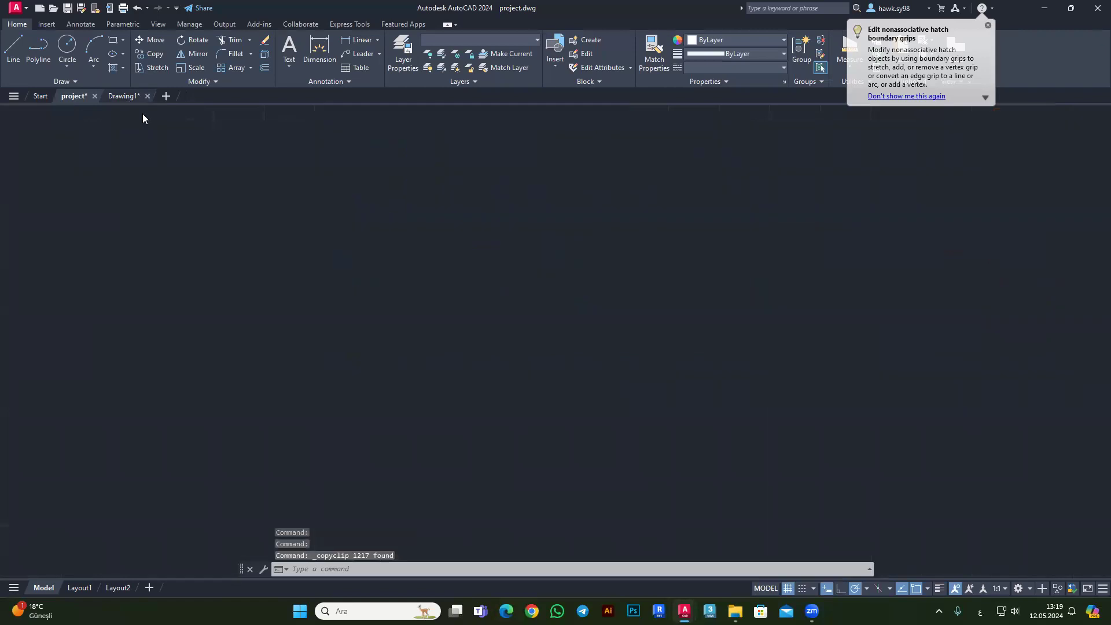
{"action": "scroll", "coordinate": [447, 206], "scroll_direction": "down", "scroll_amount": 3}
{"action": "left_click", "coordinate": [452, 185]}
{"action": "left_click", "coordinate": [245, 374]}
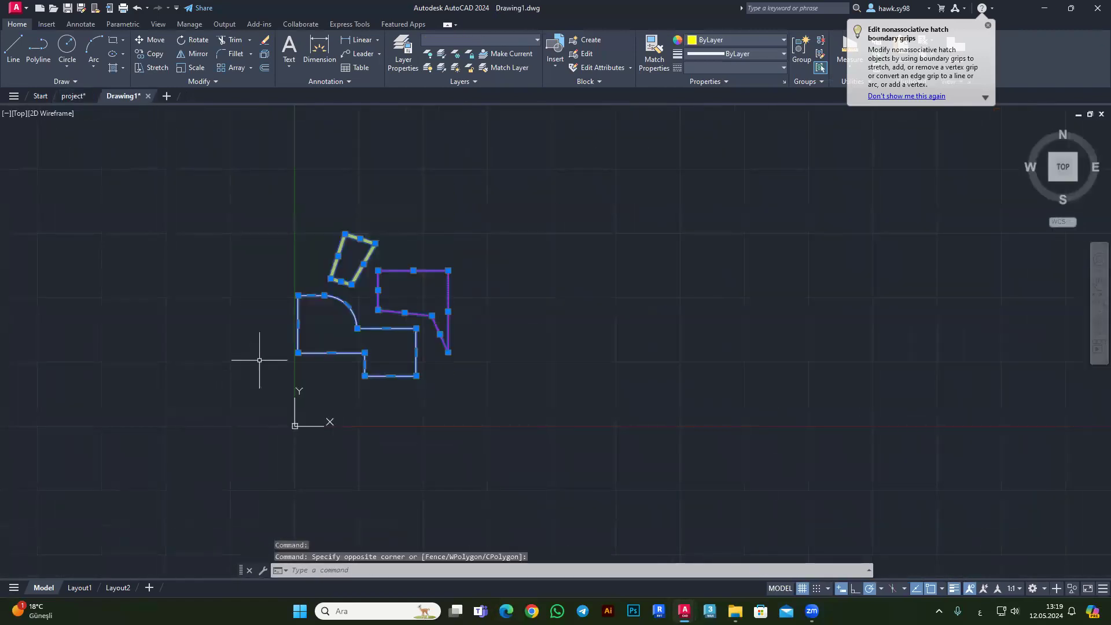
{"action": "key", "text": "Delete"}
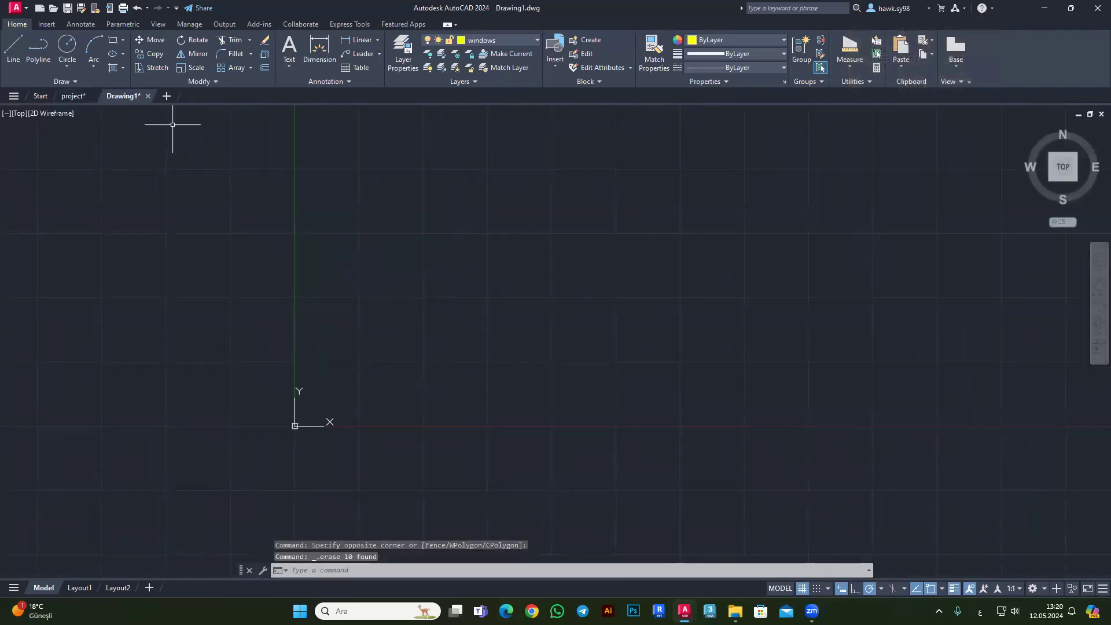
{"action": "key", "text": "Escape"}
{"action": "key", "text": "Escape"}
{"action": "left_click", "coordinate": [148, 96]}
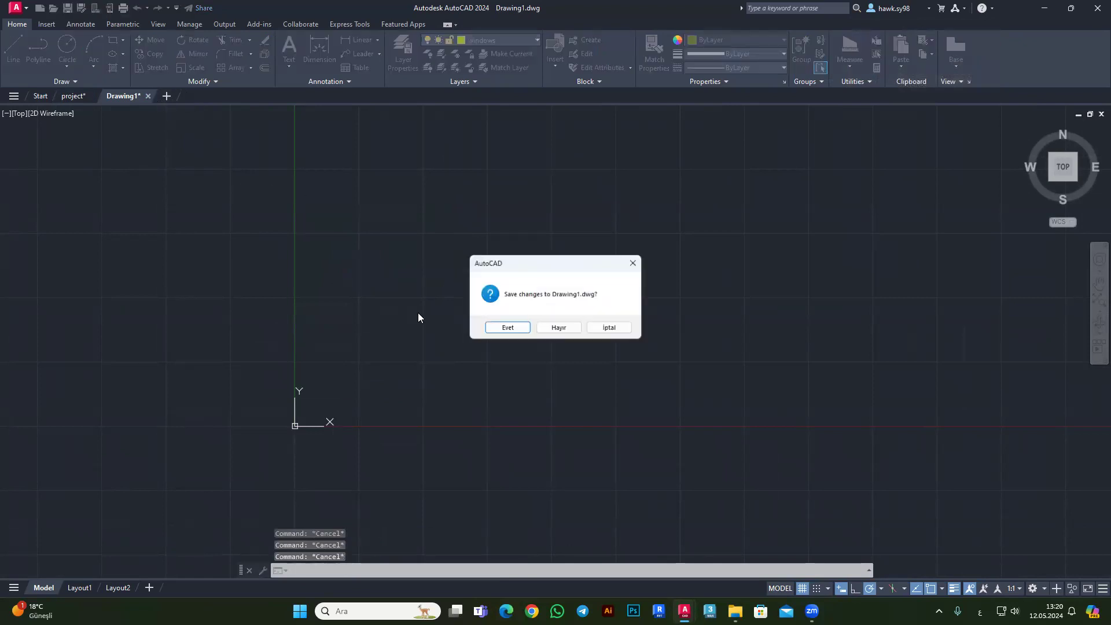
{"action": "left_click", "coordinate": [554, 326]}
Create Drawing2, reselect the ground-floor plan, and check Drawing2's layer list.
{"action": "left_click", "coordinate": [117, 96]}
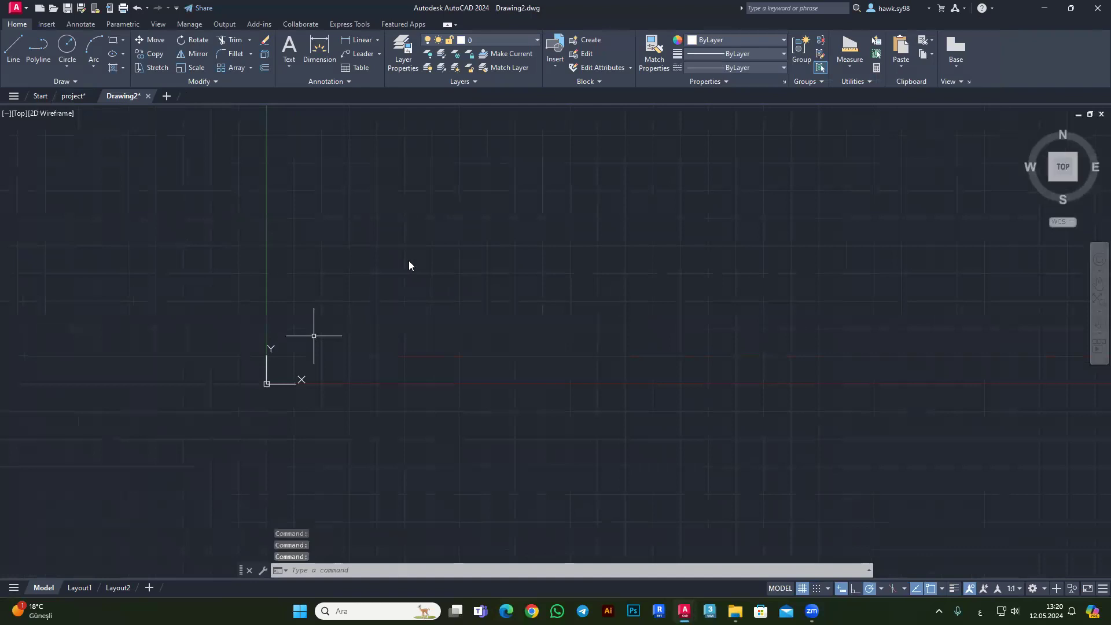
{"action": "left_click", "coordinate": [73, 96]}
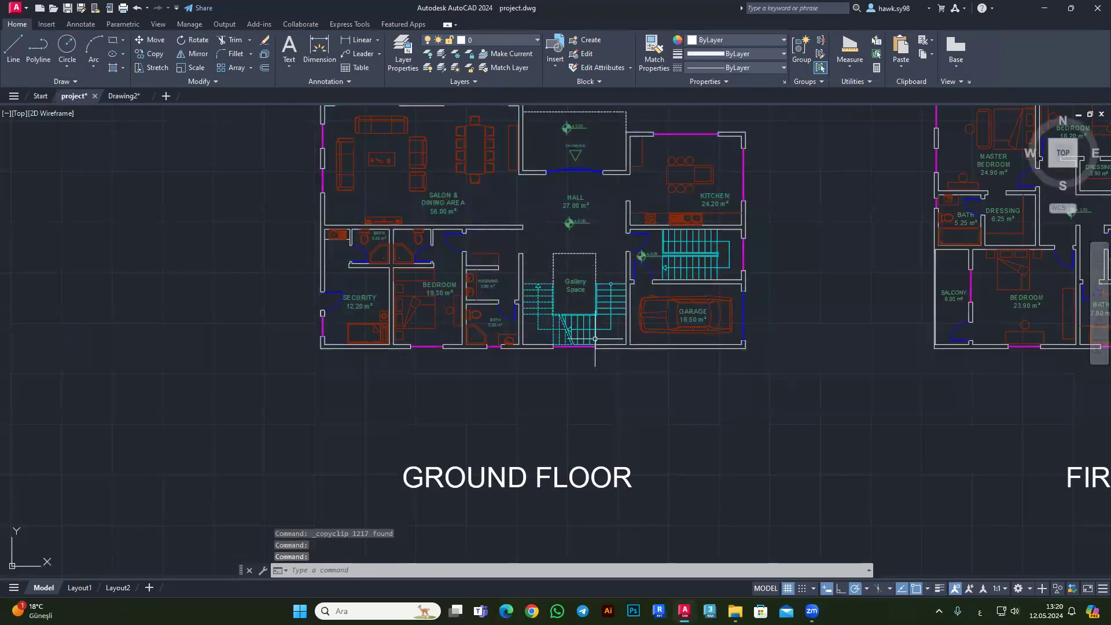
{"action": "scroll", "coordinate": [519, 236], "scroll_direction": "down", "scroll_amount": 4}
{"action": "left_click", "coordinate": [618, 184]}
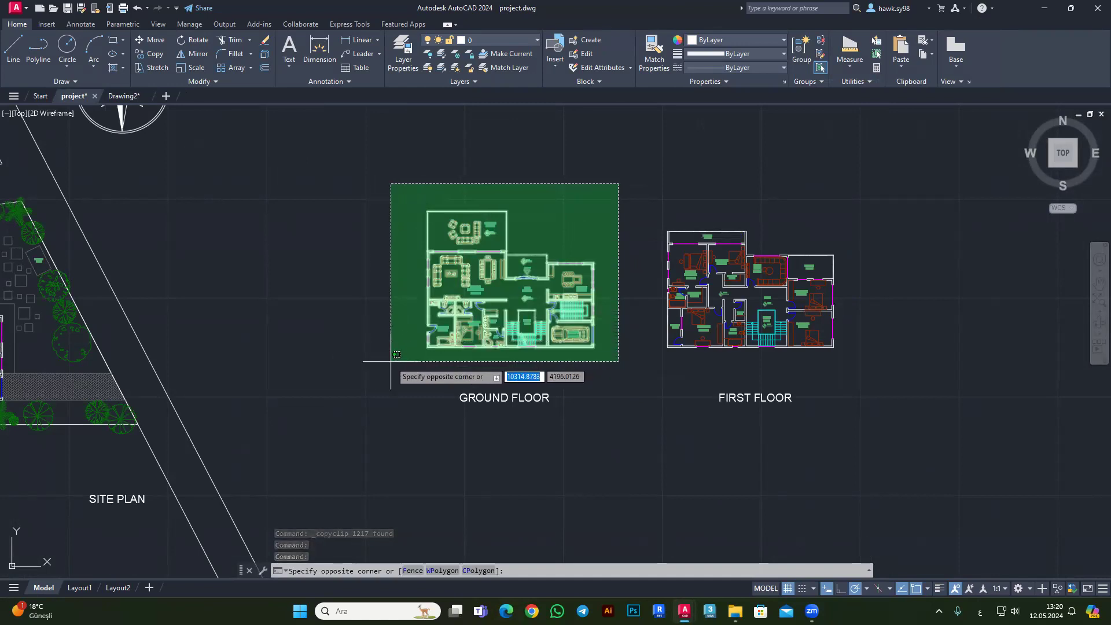
{"action": "left_click", "coordinate": [393, 343]}
{"action": "left_click", "coordinate": [123, 96]}
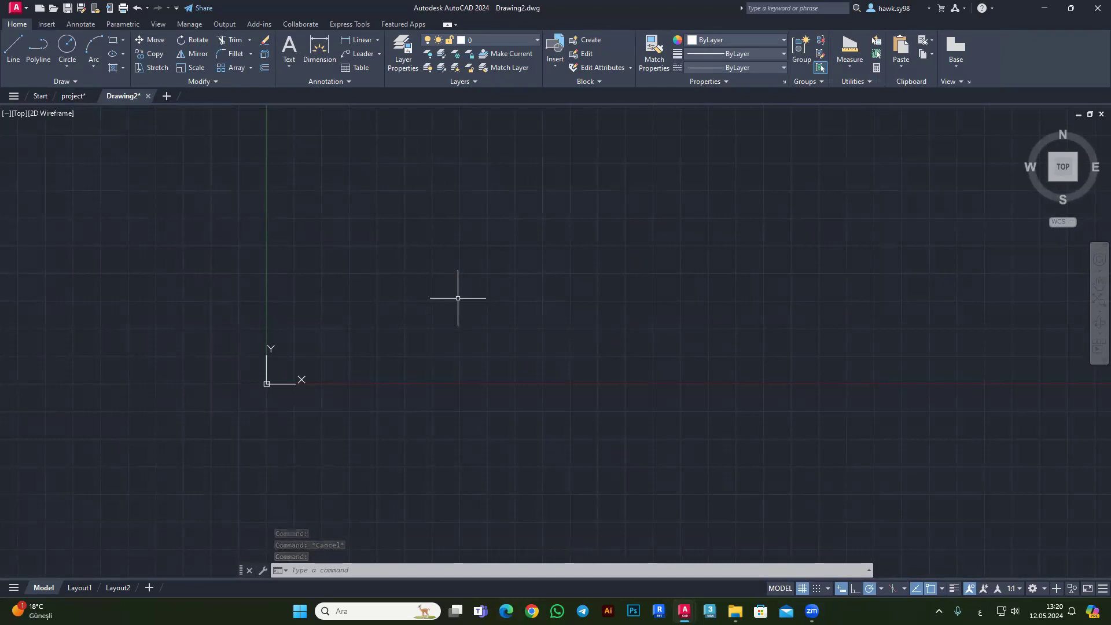
{"action": "left_click", "coordinate": [517, 41]}
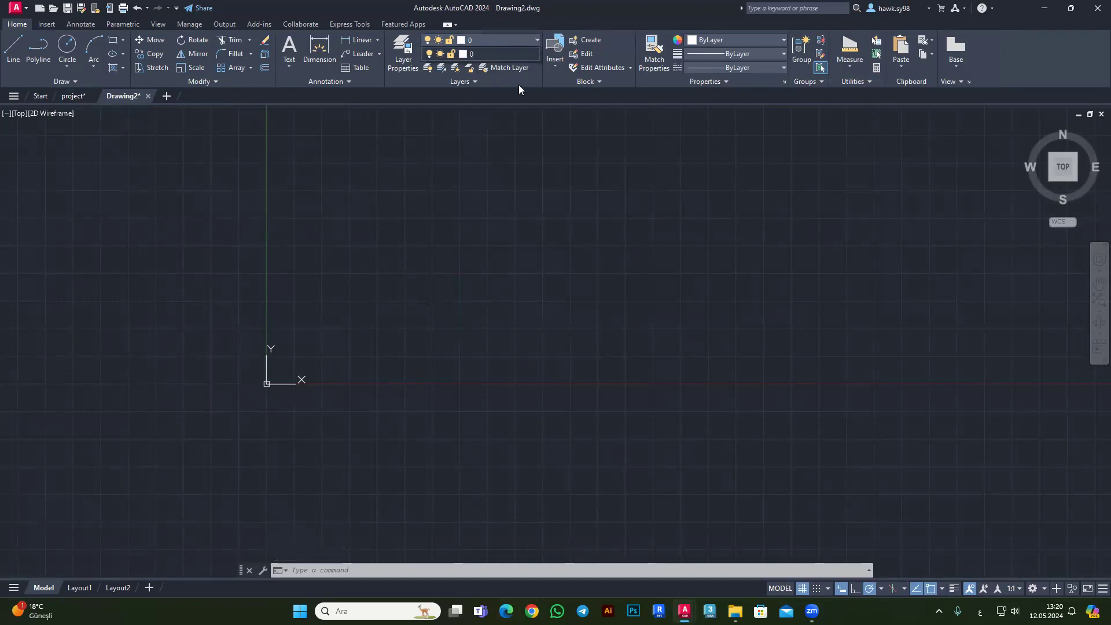
{"action": "left_click", "coordinate": [61, 95]}
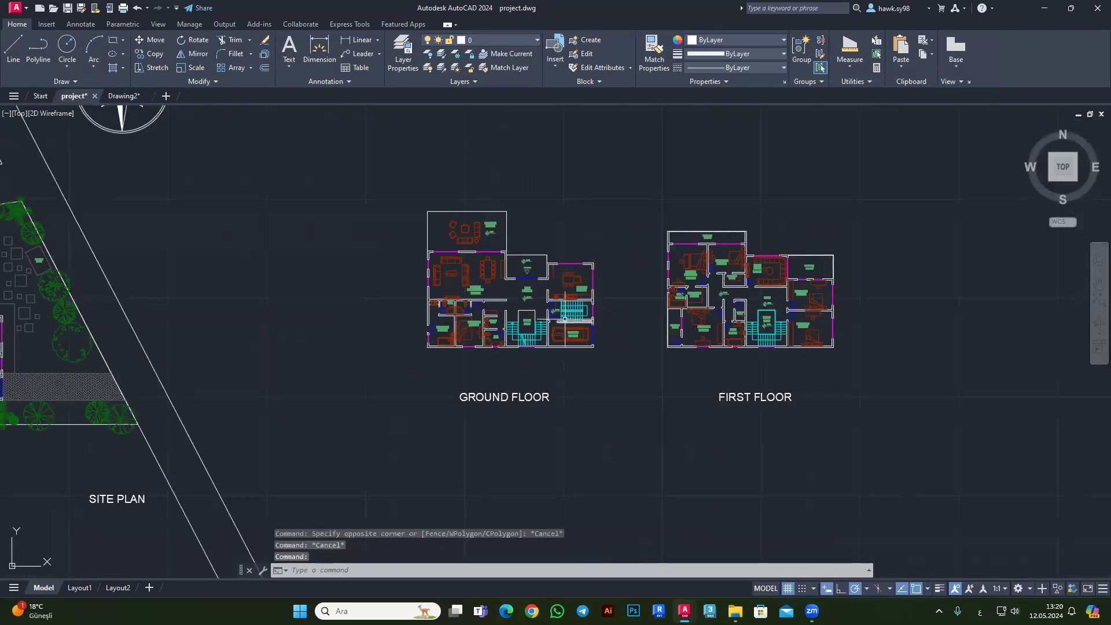
Activate the empty Drawing2, turn on object snap with F3, and start typing UN.
{"action": "left_click", "coordinate": [137, 96]}
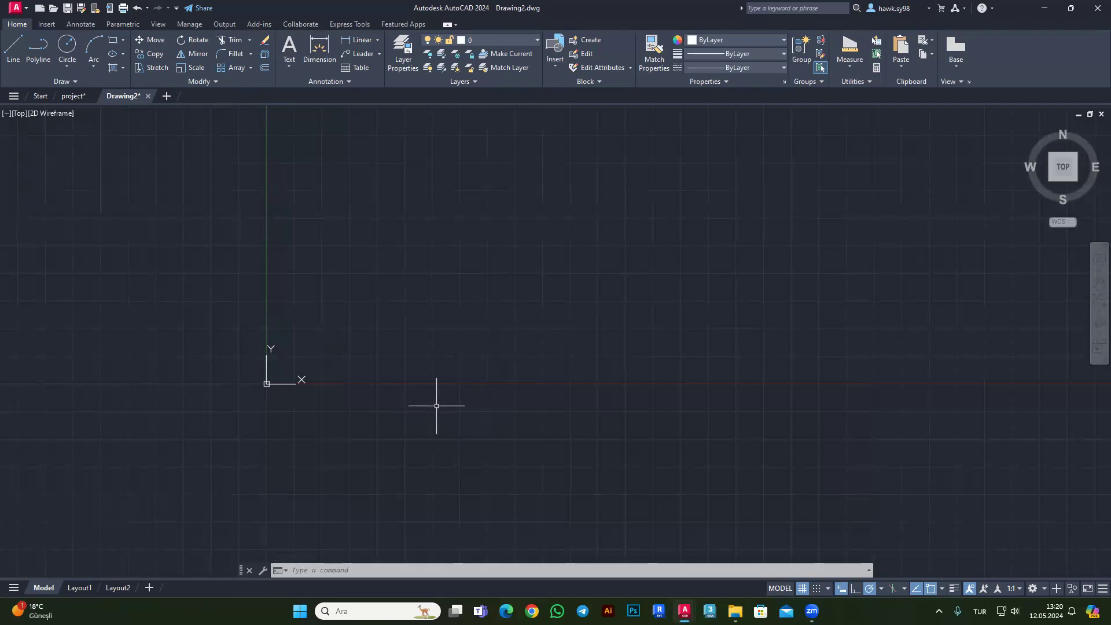
{"action": "key", "text": "super+space"}
{"action": "left_click", "coordinate": [801, 469]}
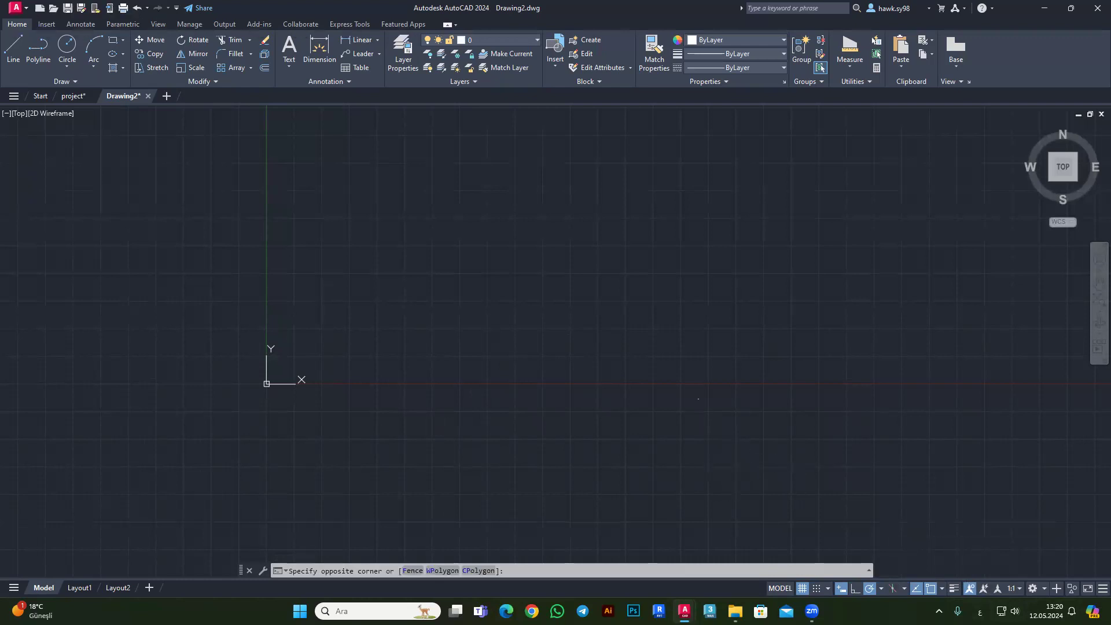
{"action": "key", "text": "Escape"}
{"action": "key", "text": "super+space"}
{"action": "key", "text": "Escape"}
{"action": "key", "text": "Escape"}
{"action": "type", "text": "df"}
{"action": "key", "text": "BackSpace"}
{"action": "key", "text": "BackSpace"}
{"action": "key", "text": "BackSpace"}
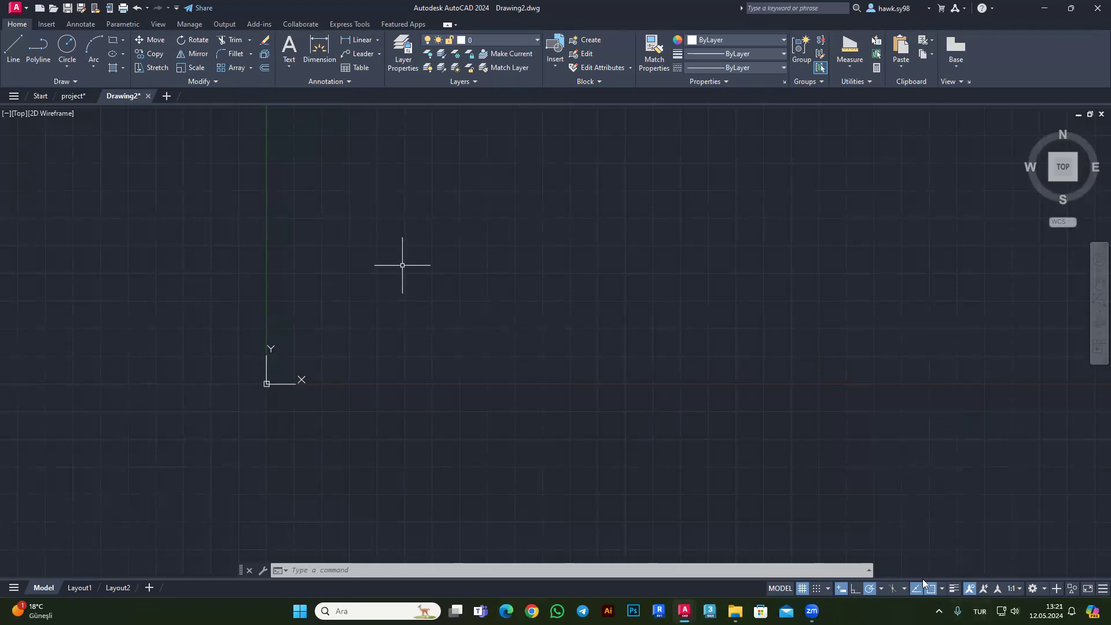
{"action": "key", "text": "F3"}
{"action": "type", "text": "U"}
{"action": "type", "text": "N"}
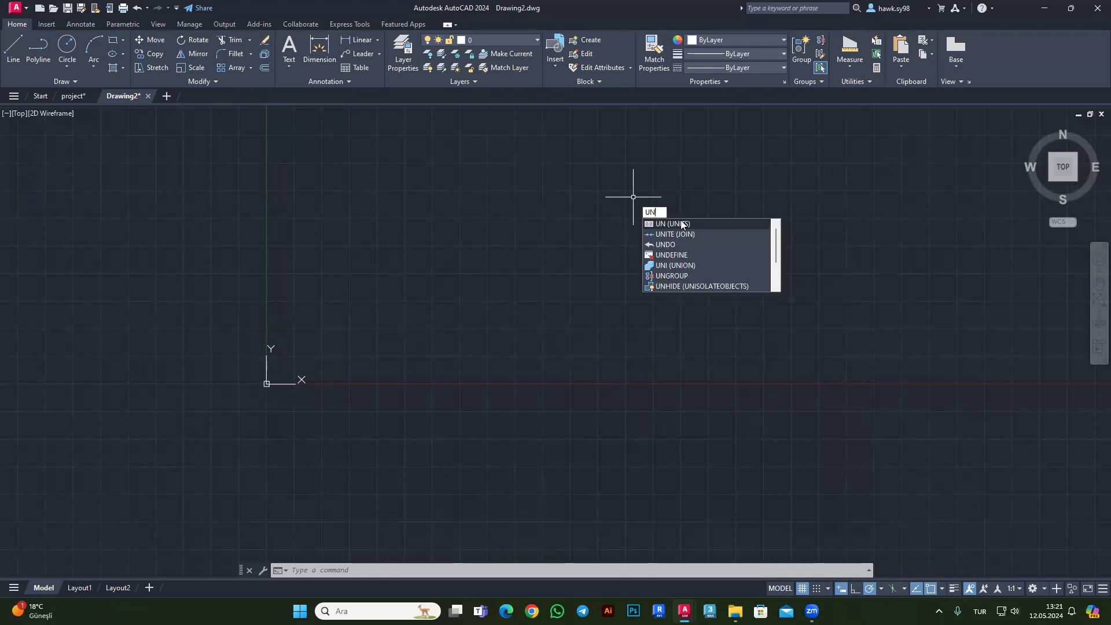
Set Drawing2's units to Decimal, 0.00 length precision, and Centimeters insertion scale.
{"action": "left_click", "coordinate": [673, 225]}
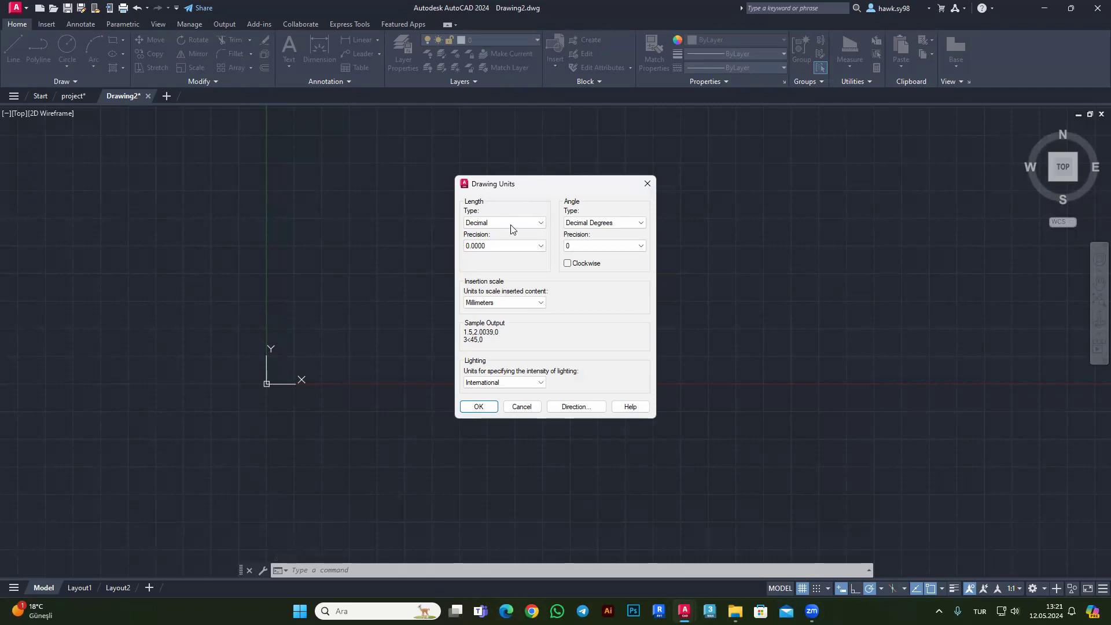
{"action": "left_click", "coordinate": [491, 223]}
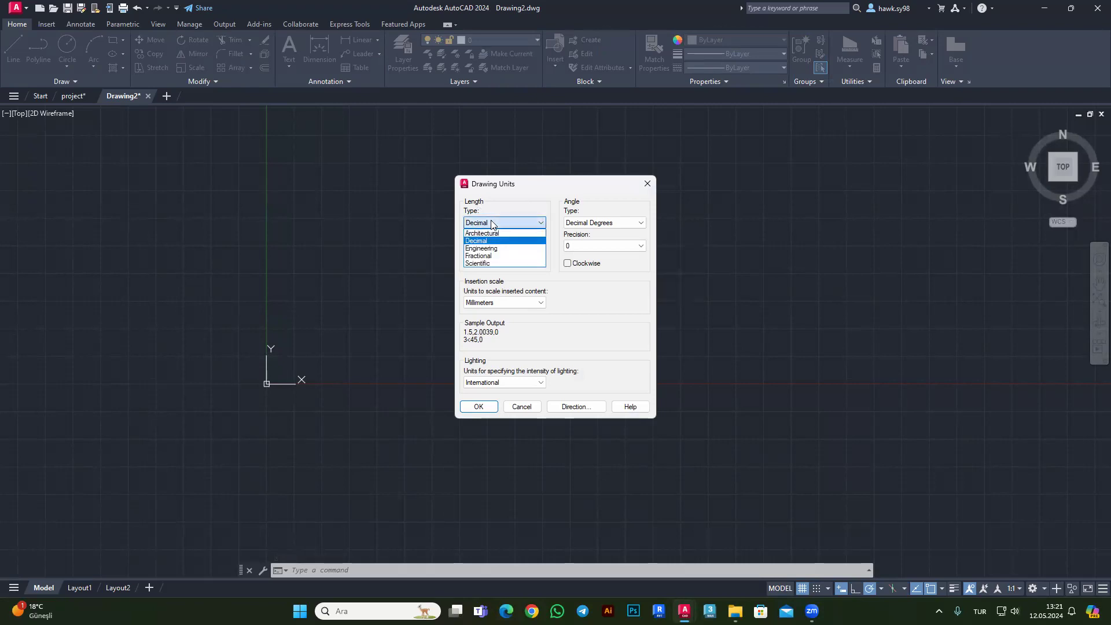
{"action": "left_click", "coordinate": [490, 221]}
{"action": "left_click", "coordinate": [467, 240]}
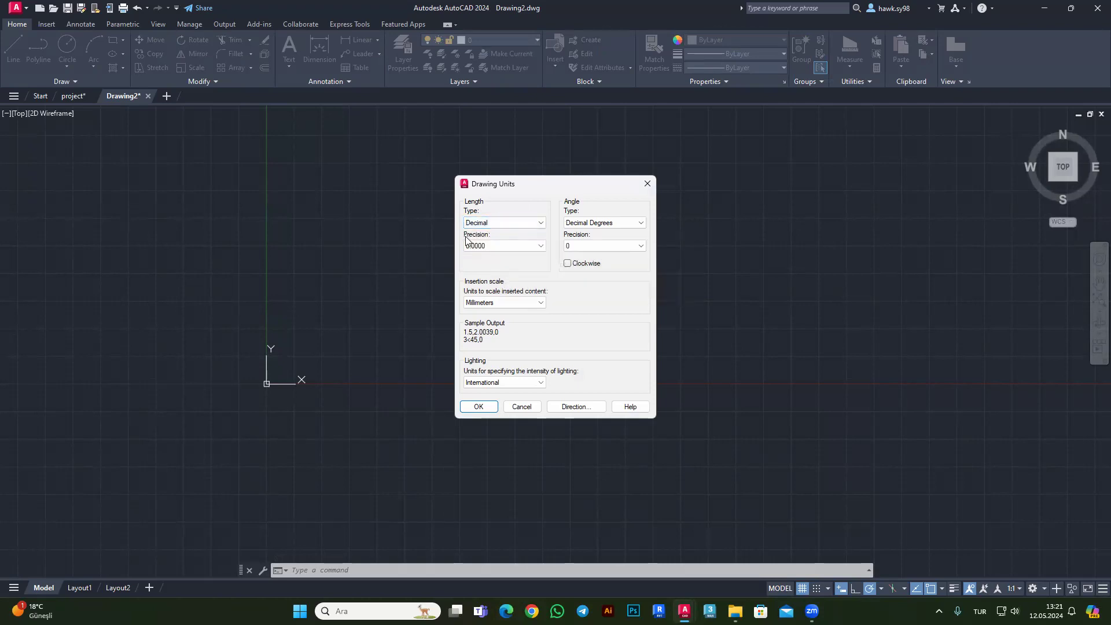
{"action": "left_click", "coordinate": [525, 249]}
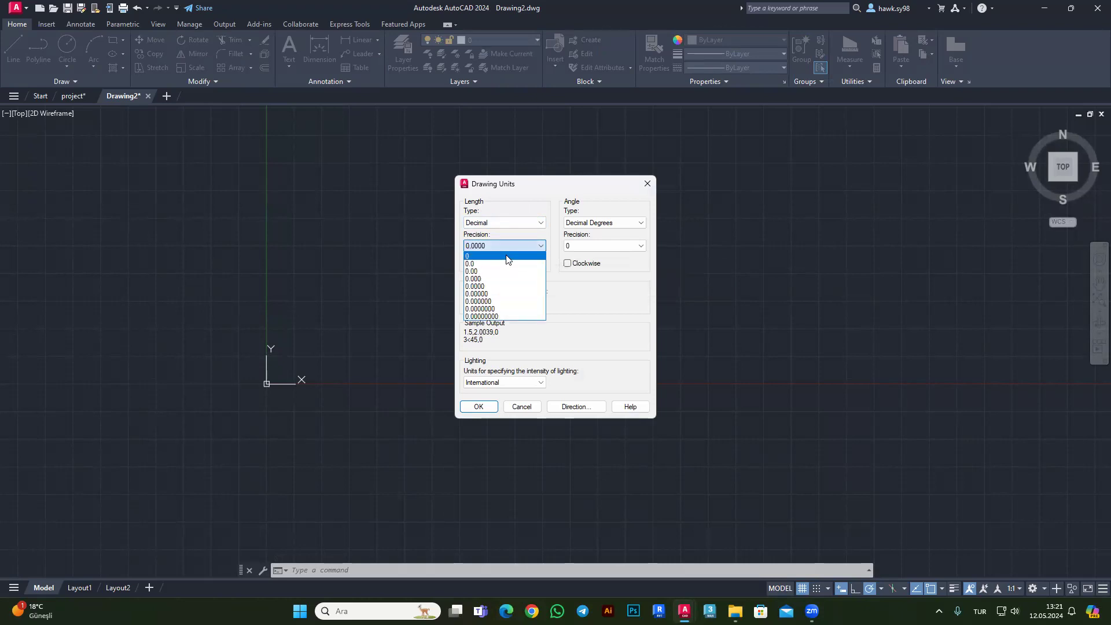
{"action": "left_click", "coordinate": [469, 272]}
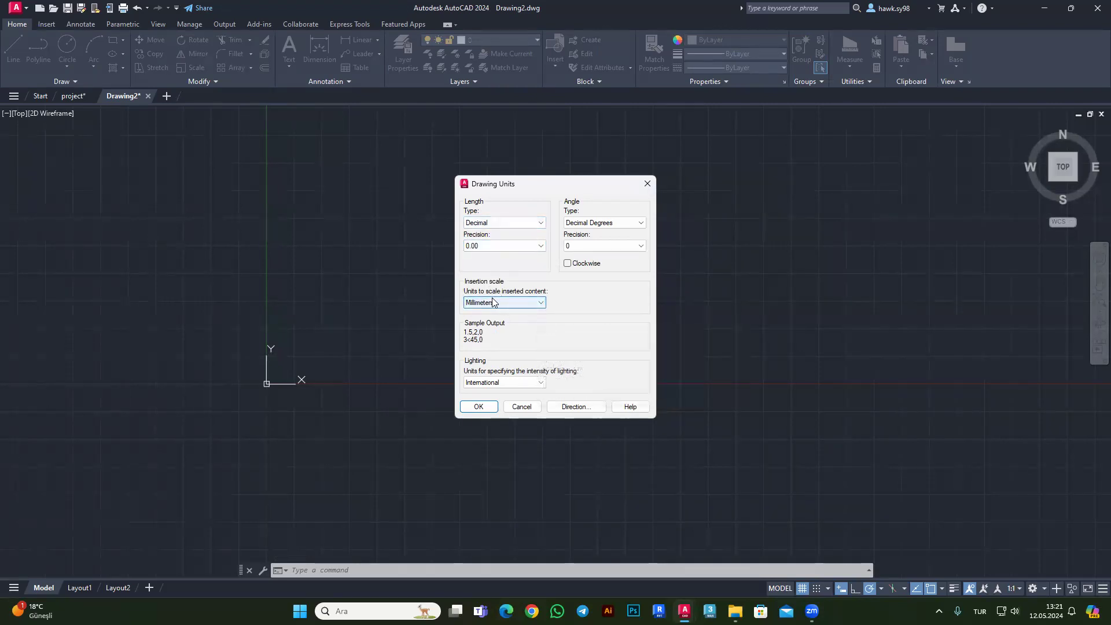
{"action": "left_click", "coordinate": [525, 304]}
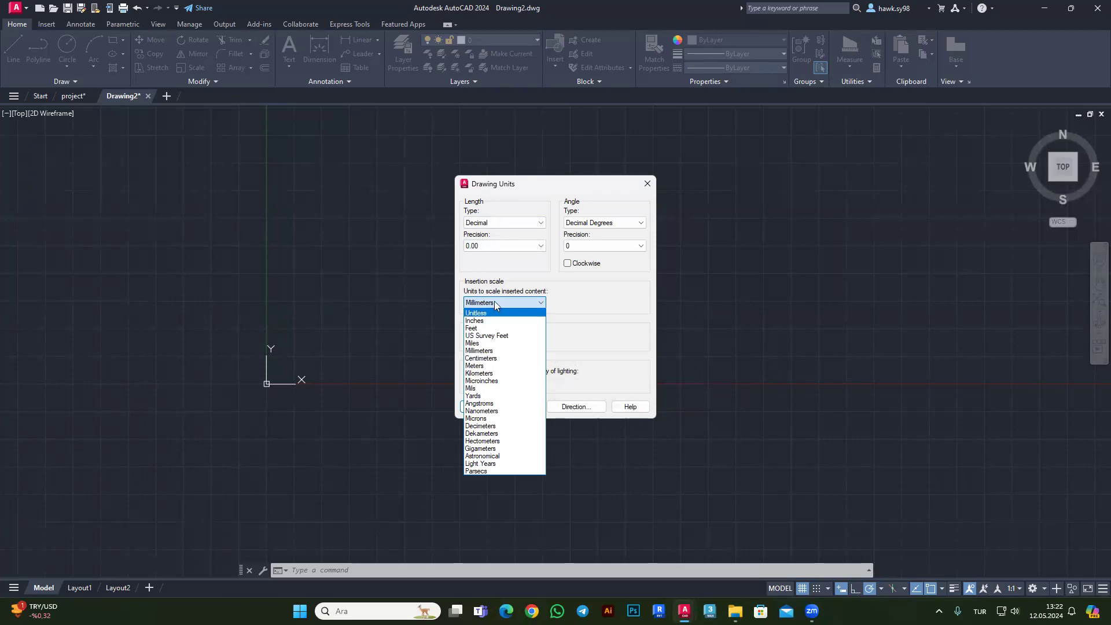
{"action": "left_click", "coordinate": [487, 359]}
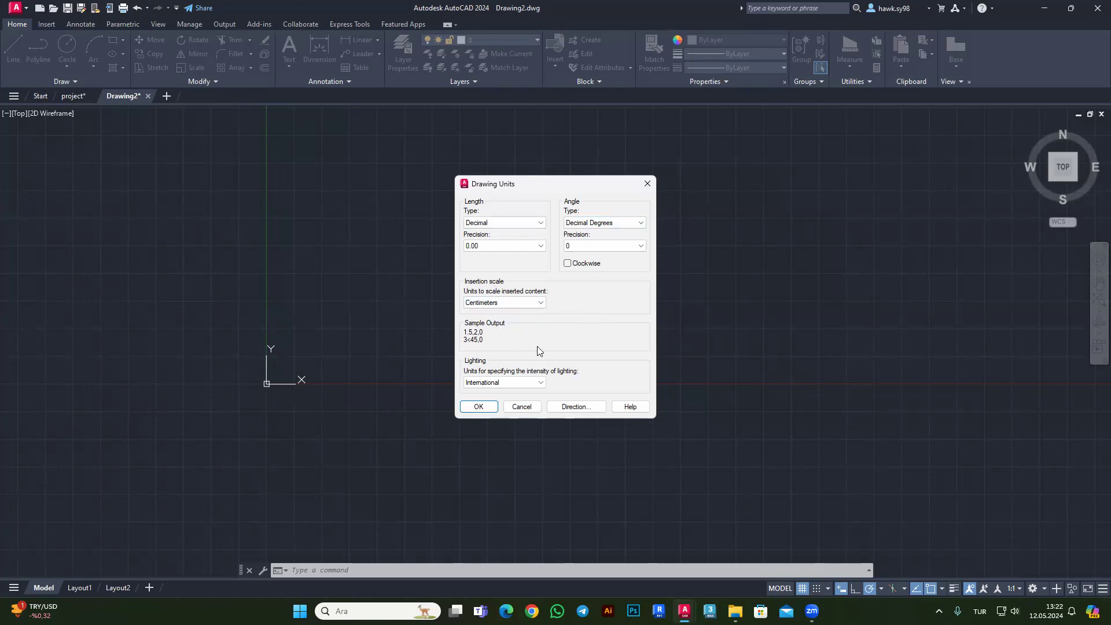
{"action": "left_click", "coordinate": [463, 408]}
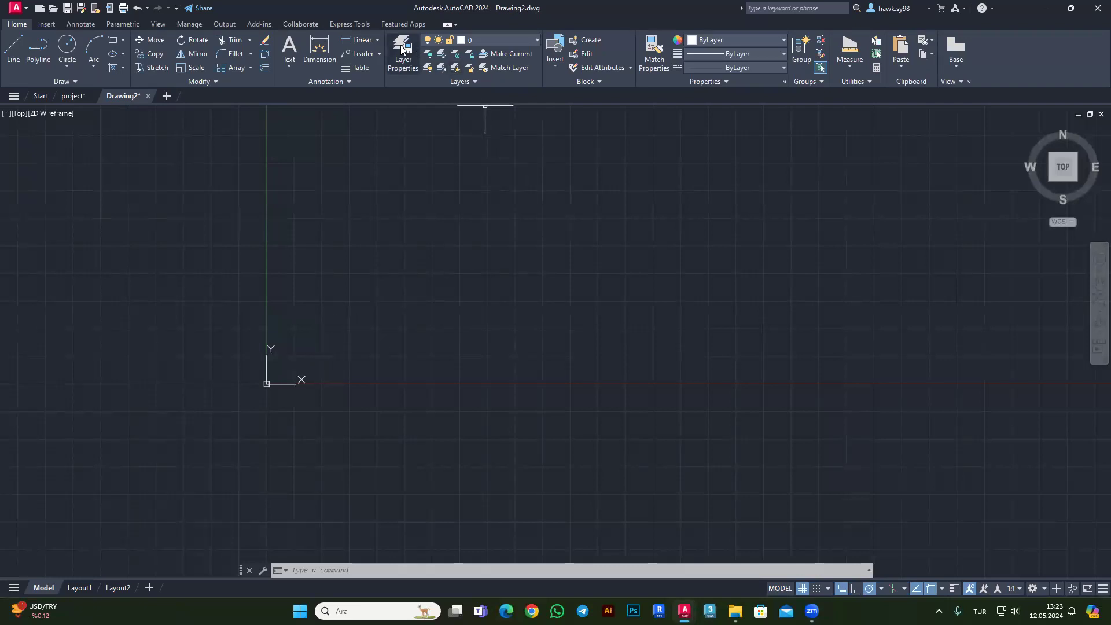
In Layer Properties Manager, create a new layer named 'wall'.
{"action": "left_click", "coordinate": [414, 63]}
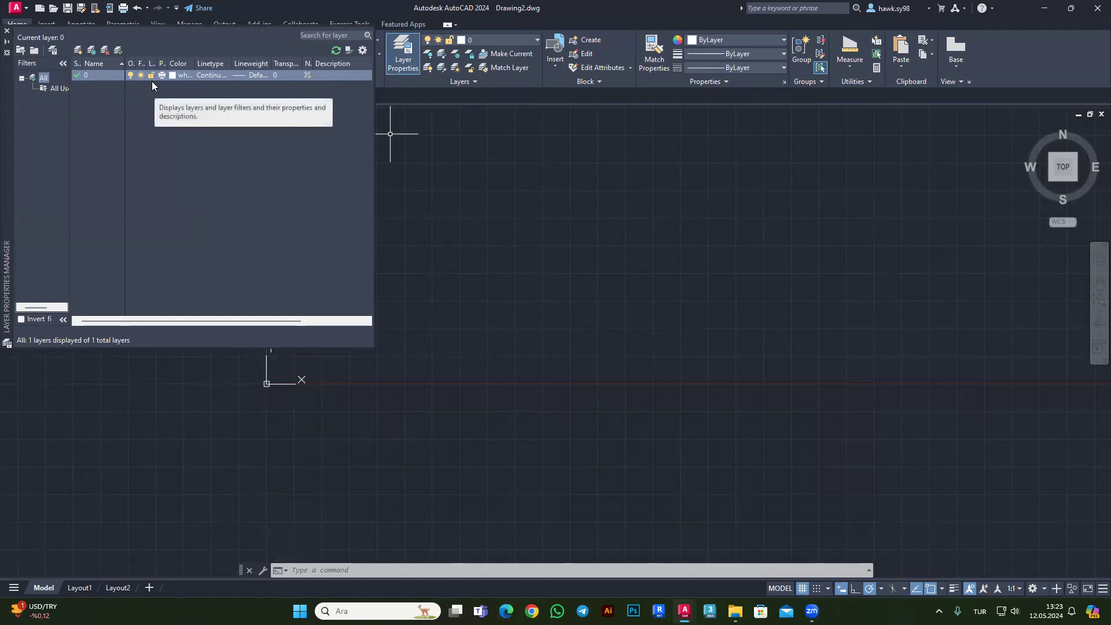
{"action": "right_click", "coordinate": [115, 98]}
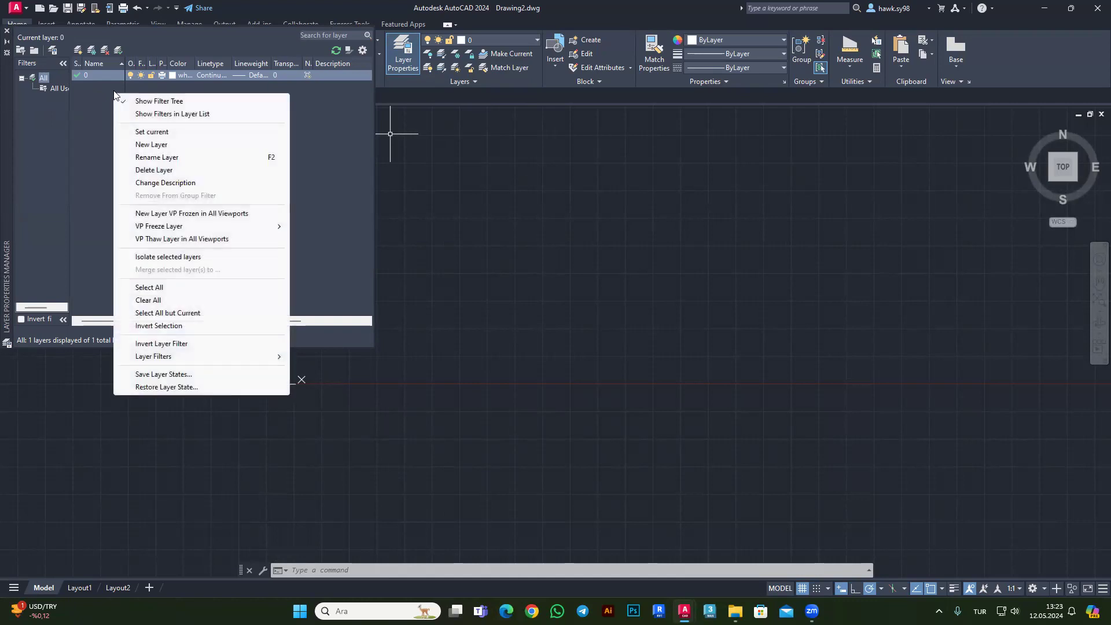
{"action": "left_click", "coordinate": [159, 145]}
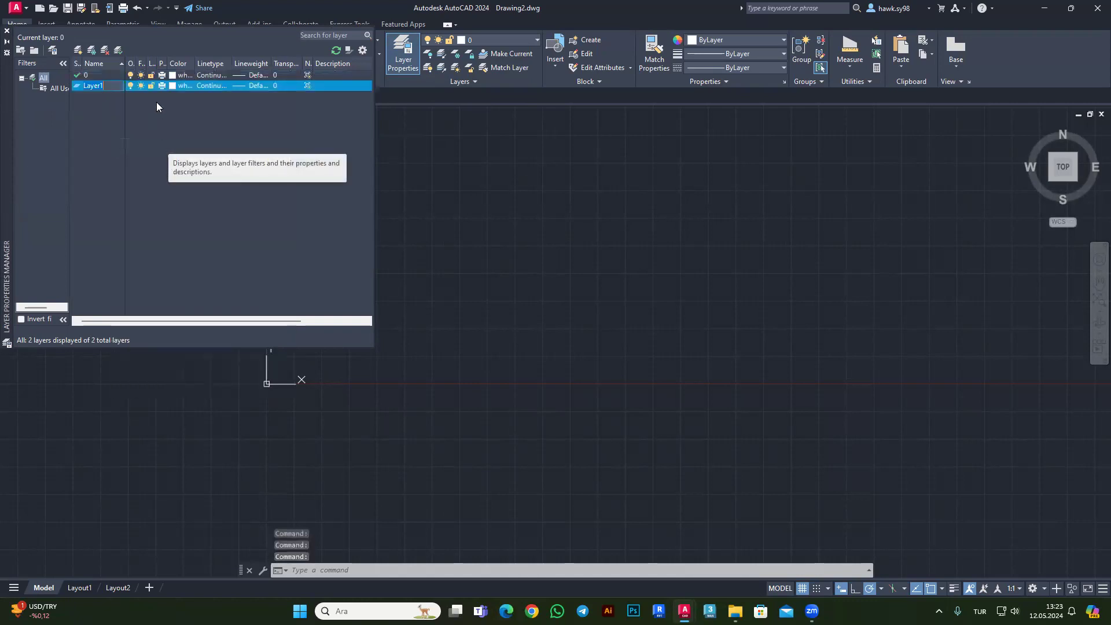
{"action": "type", "text": "wall"}
{"action": "type", "text": "s"}
{"action": "key", "text": "Return"}
{"action": "key", "text": "BackSpace"}
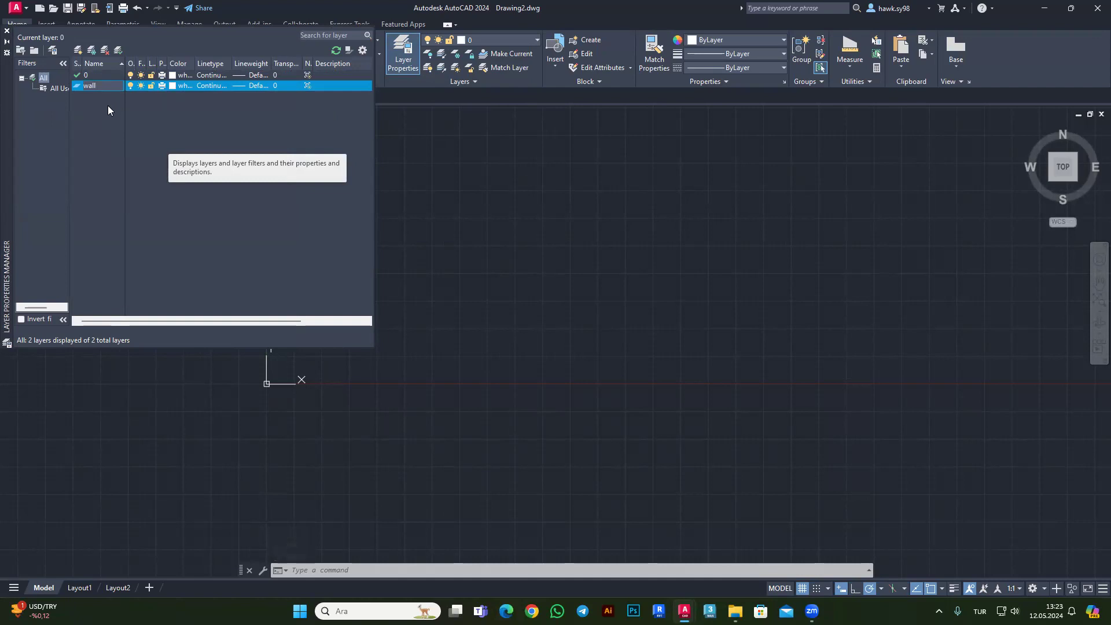
{"action": "key", "text": "Return"}
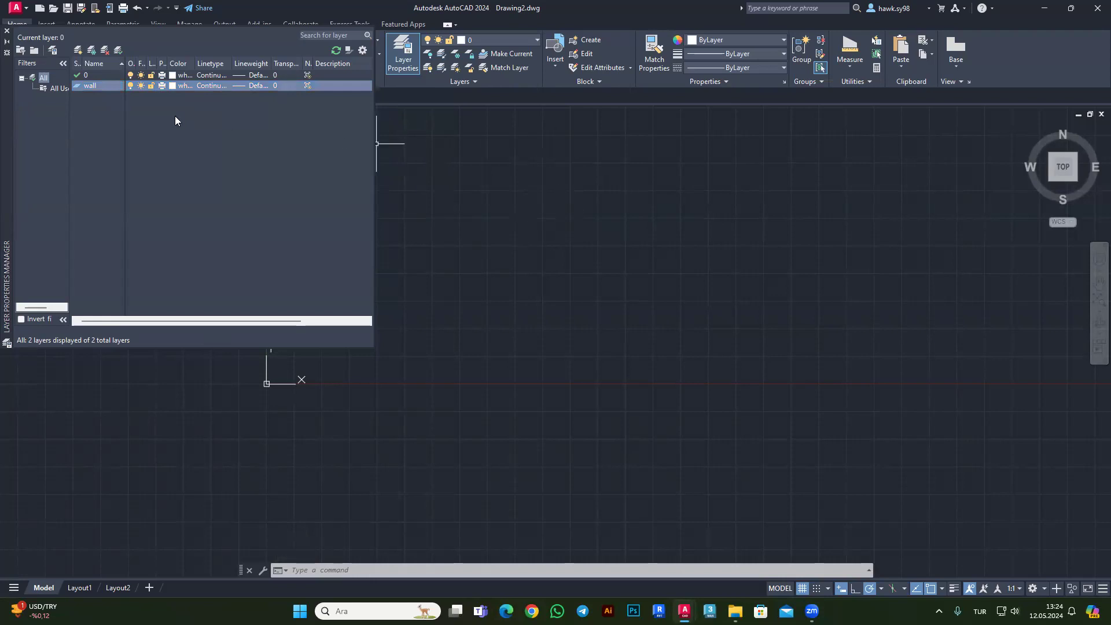
Add three new layers named doors, windows and stairs.
{"action": "right_click", "coordinate": [96, 98]}
{"action": "left_click", "coordinate": [146, 150]}
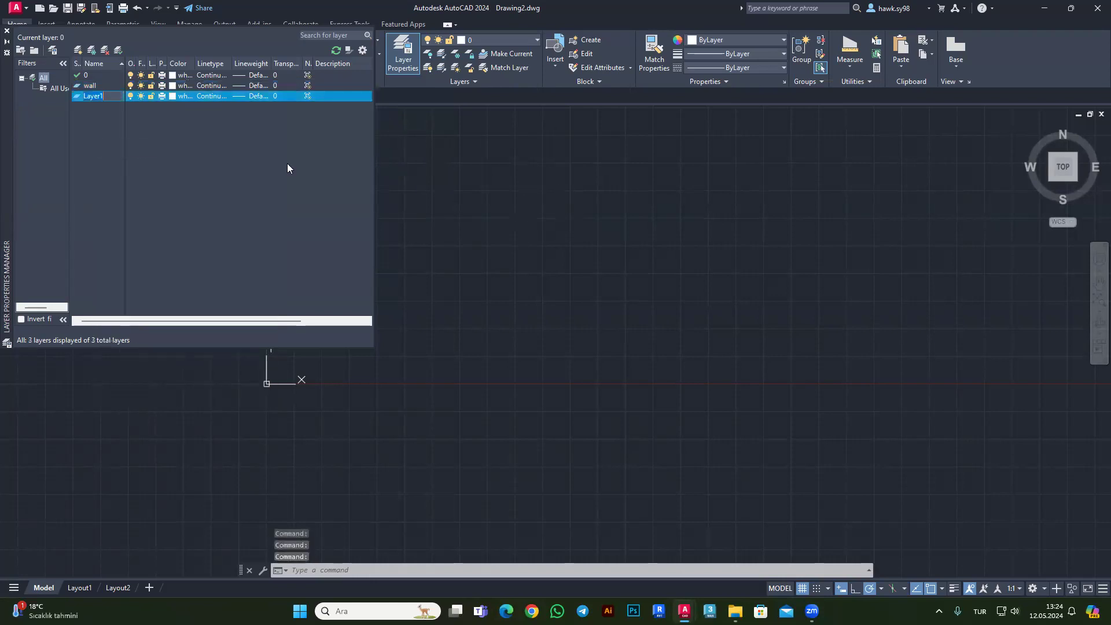
{"action": "type", "text": "doors"}
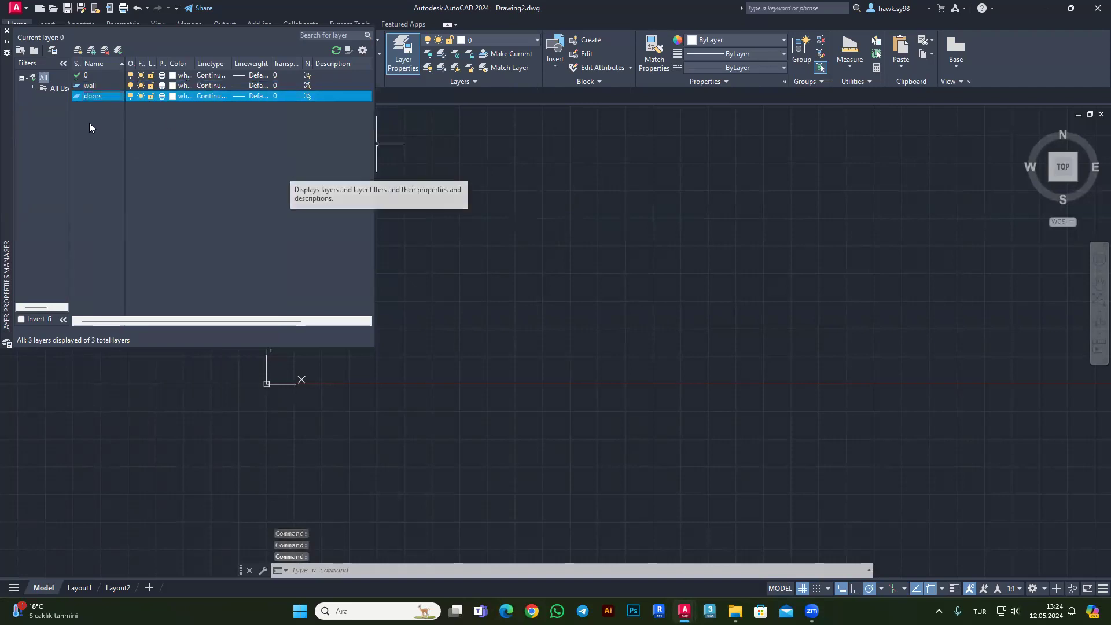
{"action": "right_click", "coordinate": [89, 123]}
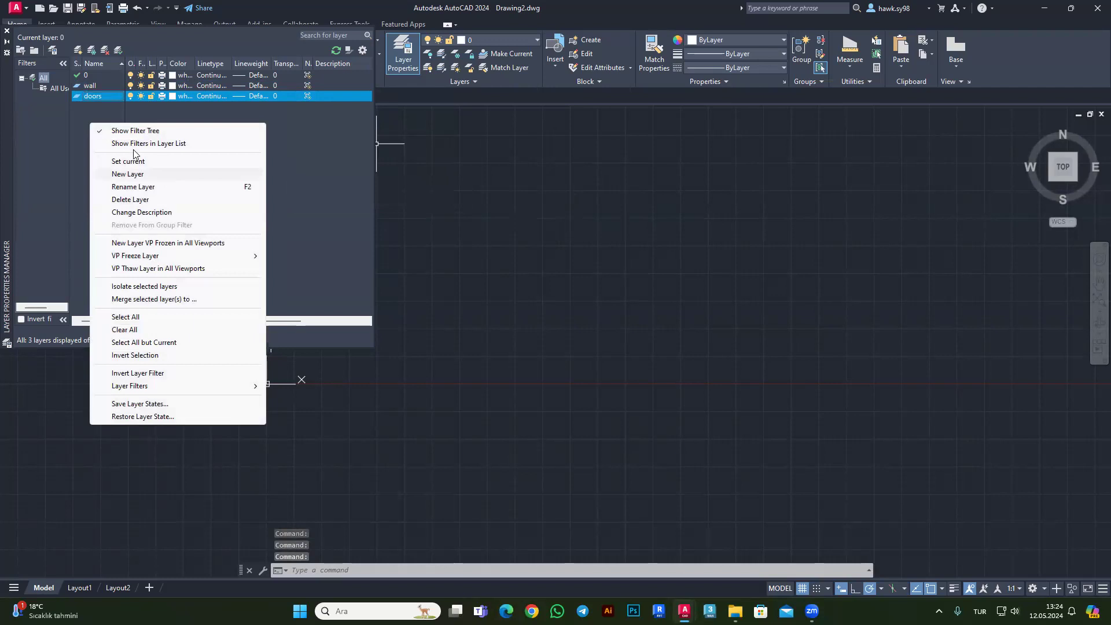
{"action": "left_click", "coordinate": [145, 174]}
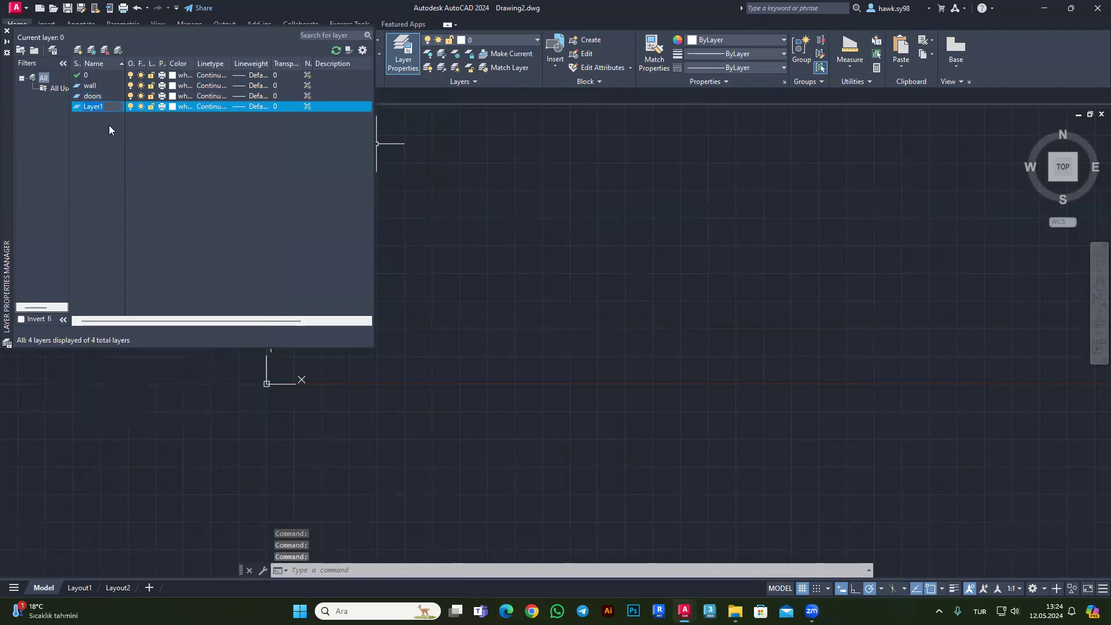
{"action": "type", "text": "wi"}
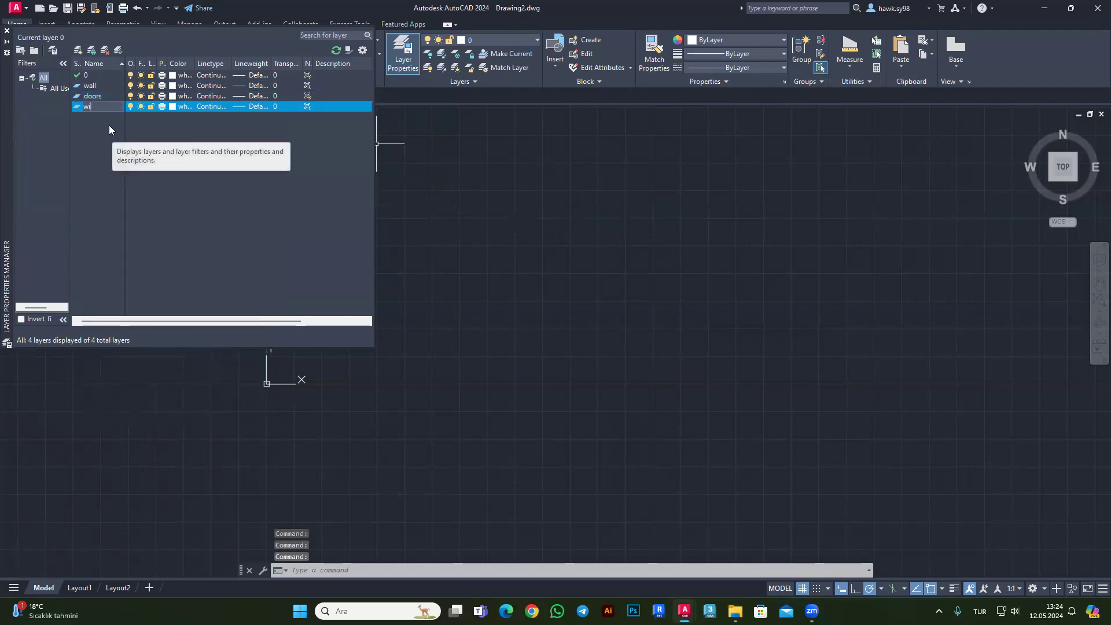
{"action": "type", "text": "ndows"}
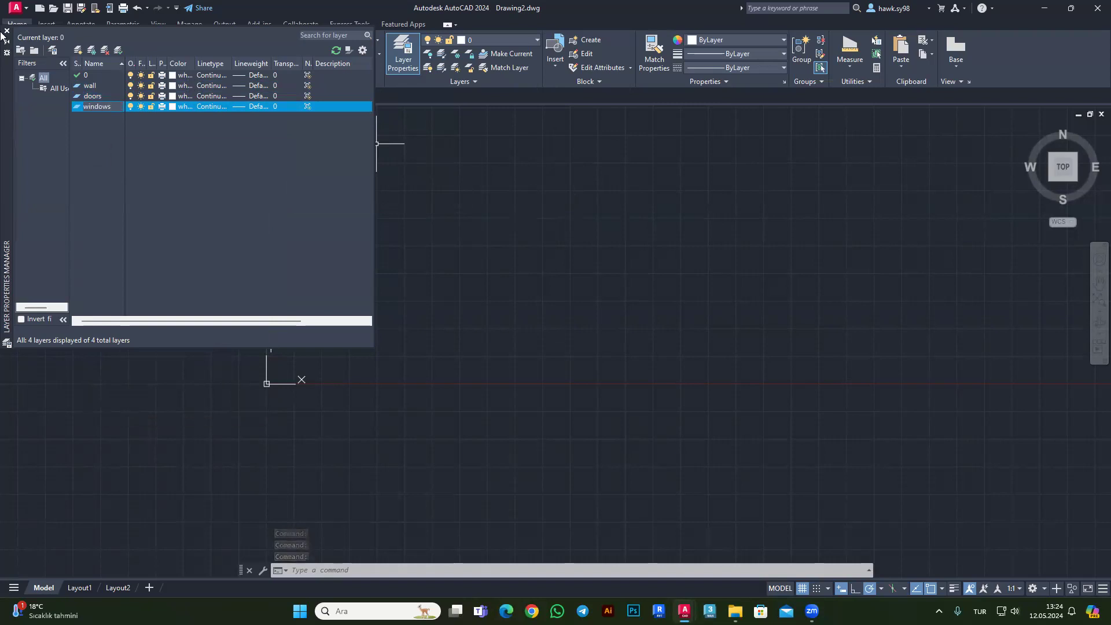
{"action": "right_click", "coordinate": [88, 129]}
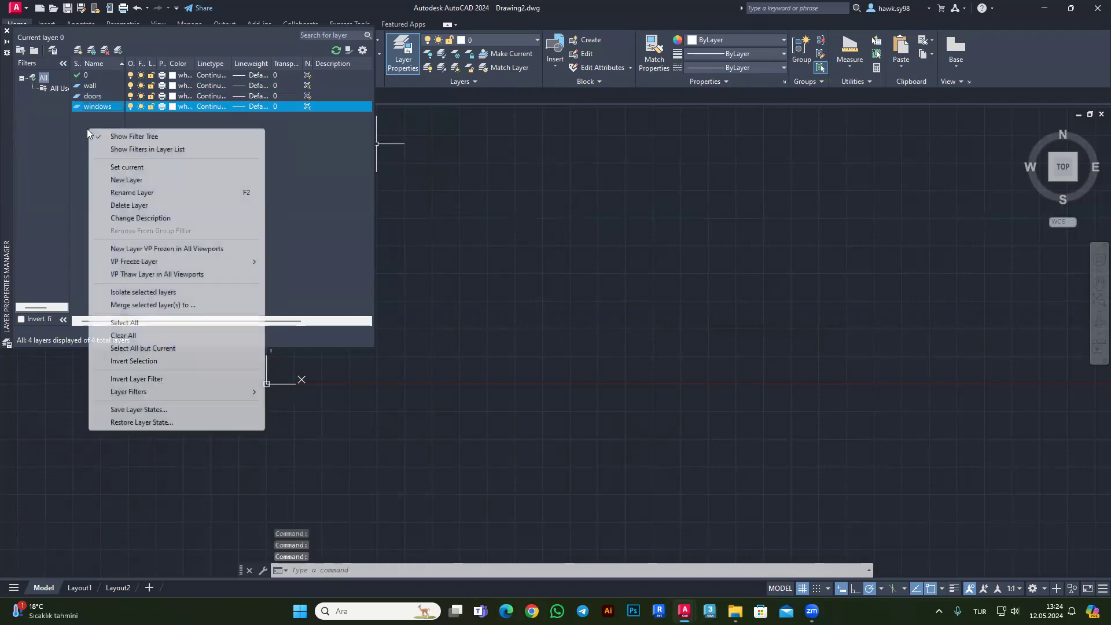
{"action": "left_click", "coordinate": [136, 181]}
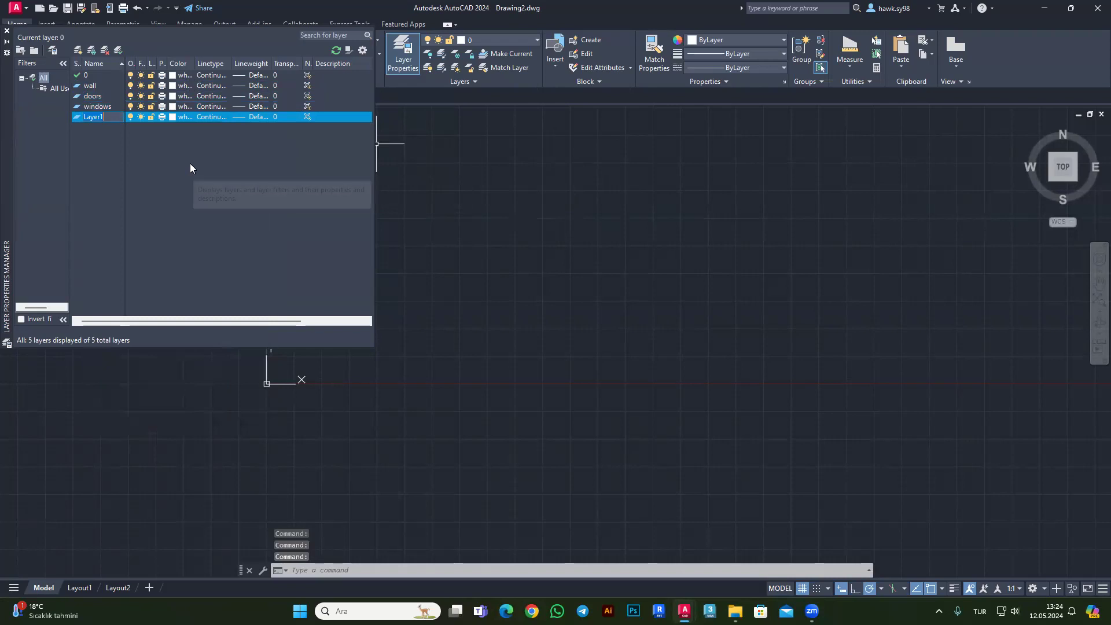
{"action": "type", "text": "st"}
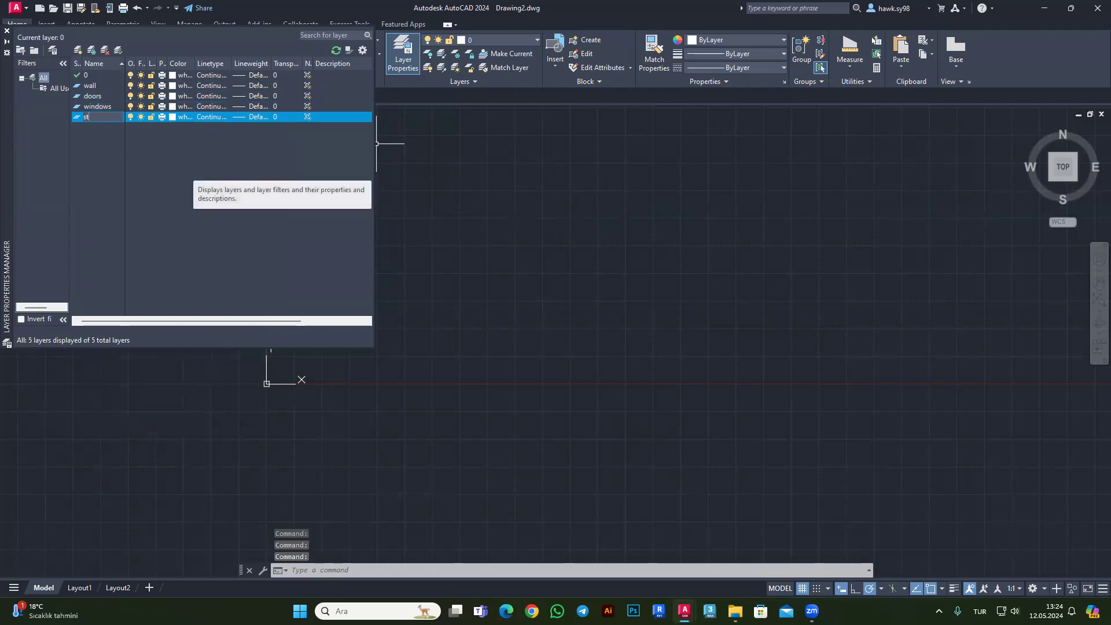
{"action": "type", "text": "air"}
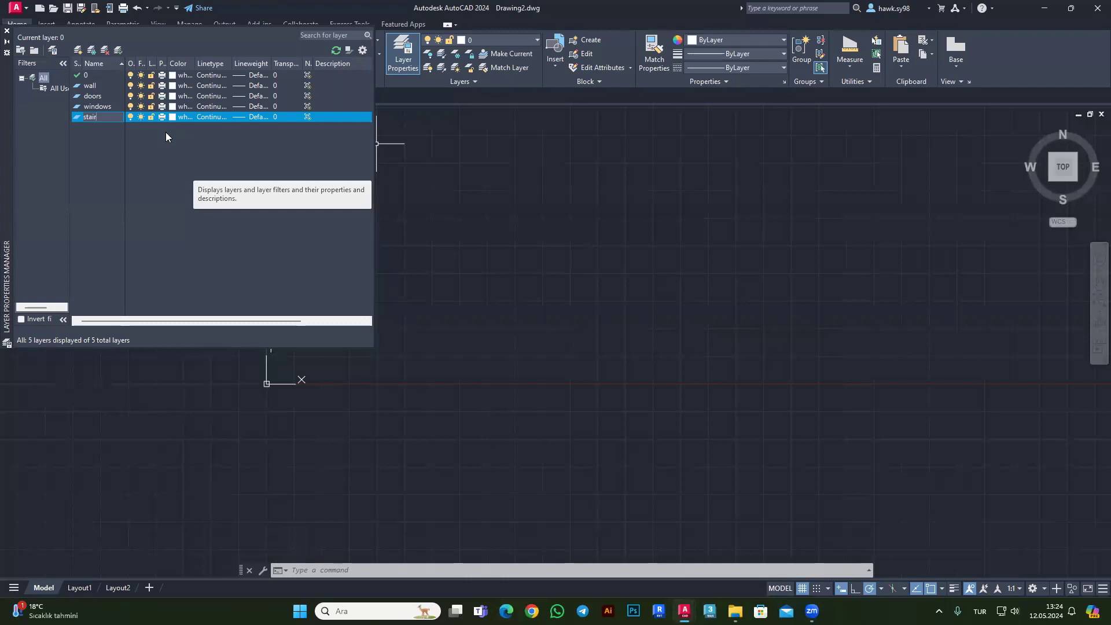
{"action": "key", "text": "Return"}
Add new layers named dim and mobilya.
{"action": "right_click", "coordinate": [93, 133]}
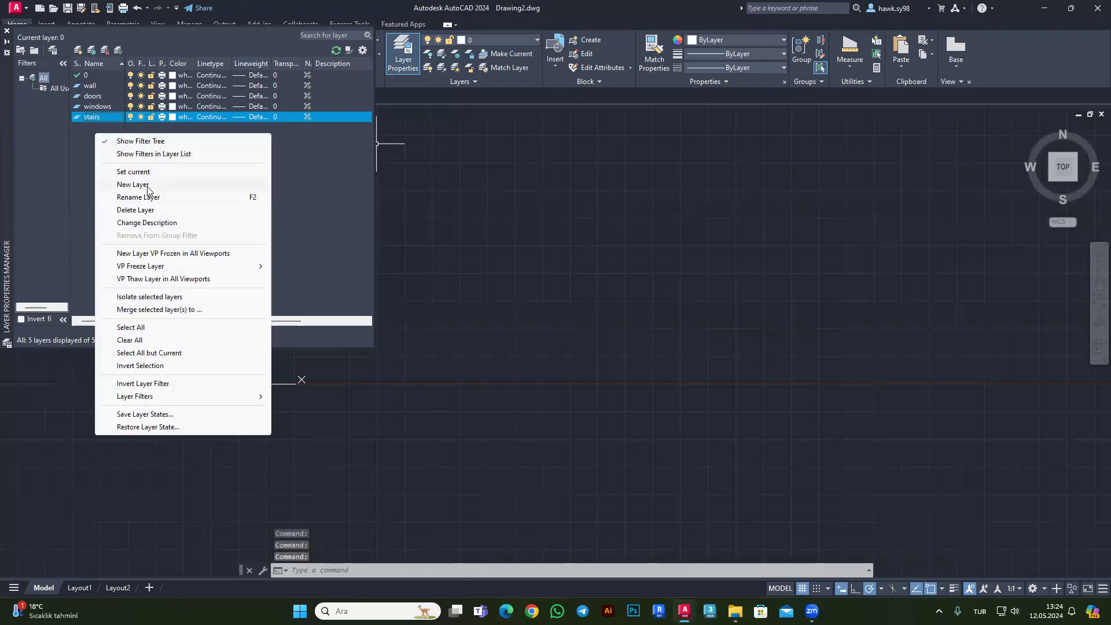
{"action": "left_click", "coordinate": [147, 186]}
{"action": "type", "text": "dim"}
{"action": "key", "text": "Return"}
{"action": "right_click", "coordinate": [104, 151]}
{"action": "left_click", "coordinate": [150, 204]}
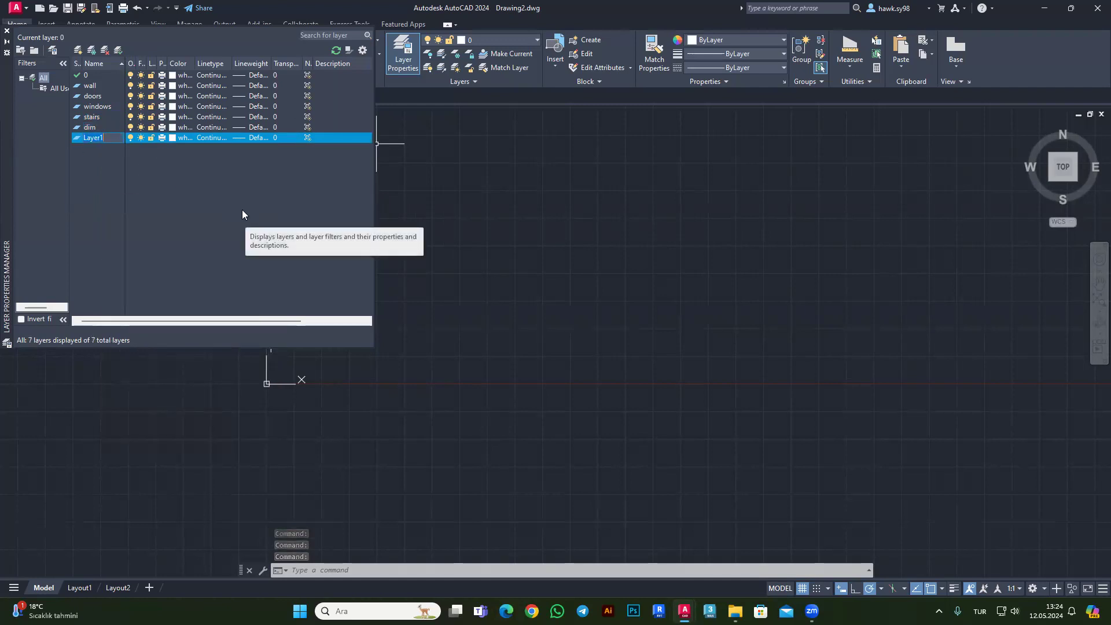
{"action": "type", "text": "mobi"}
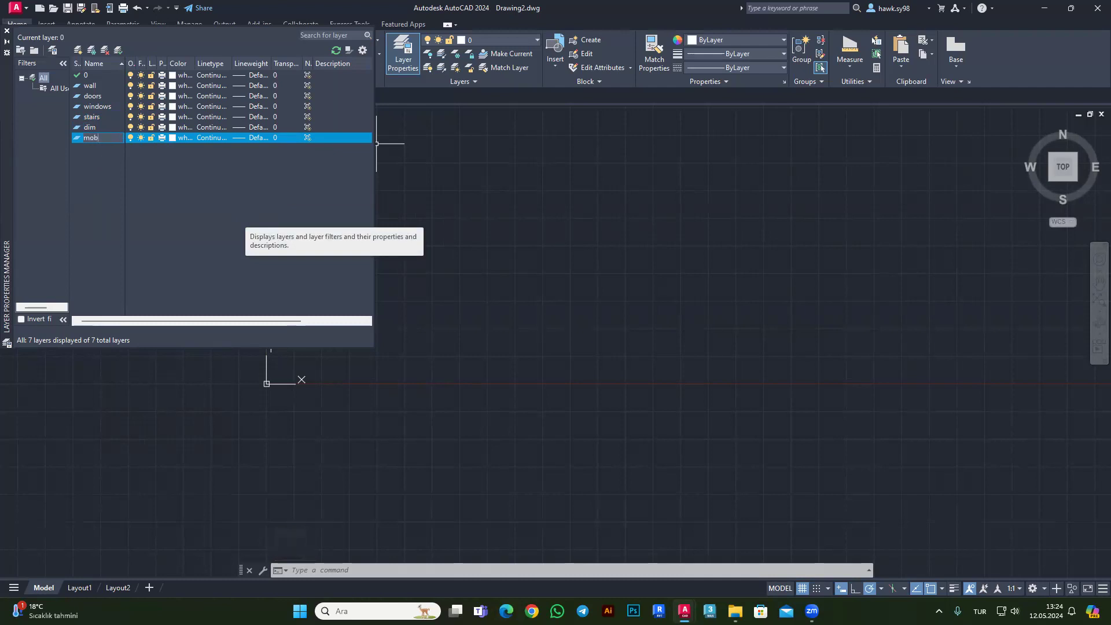
{"action": "type", "text": "lya"}
Add the discr layer, then select the wall layer in the list.
{"action": "right_click", "coordinate": [101, 156]}
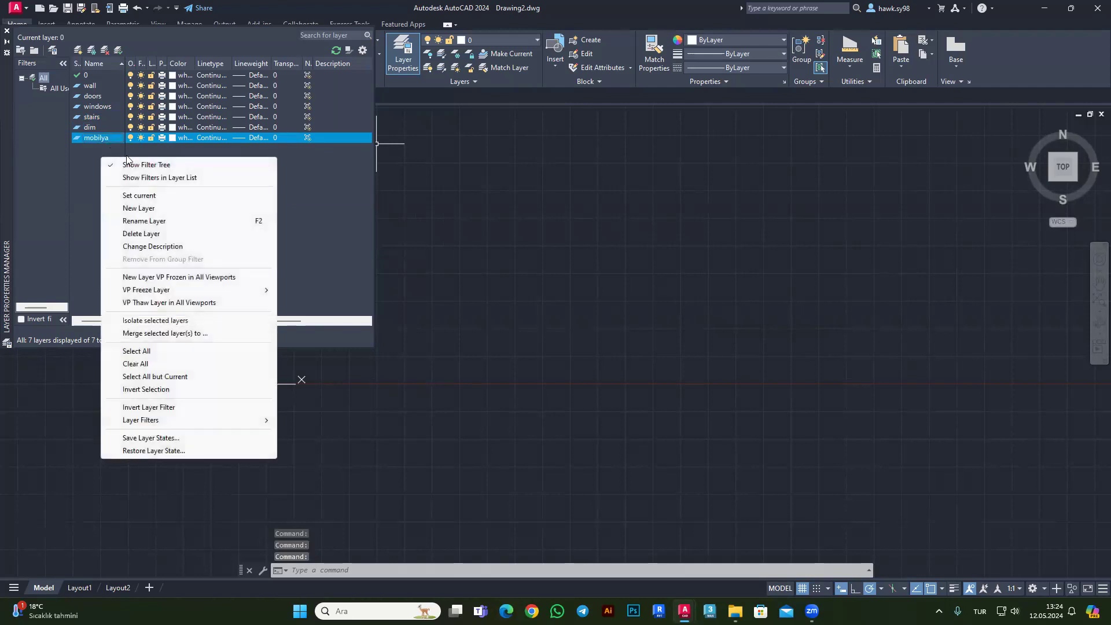
{"action": "left_click", "coordinate": [155, 213]}
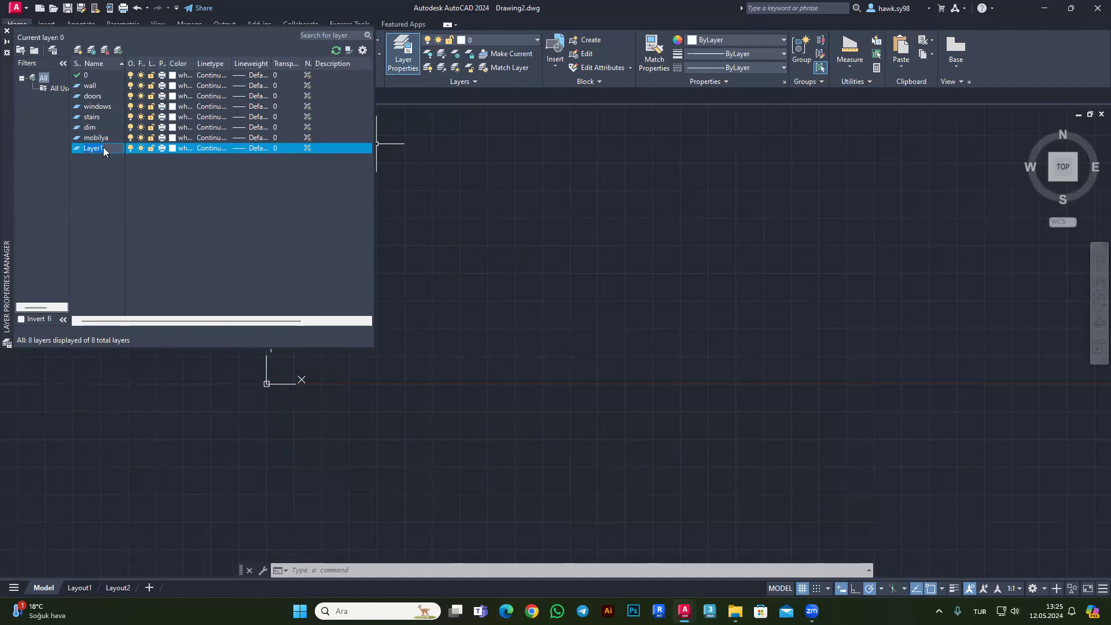
{"action": "type", "text": "discr"}
{"action": "right_click", "coordinate": [102, 180]}
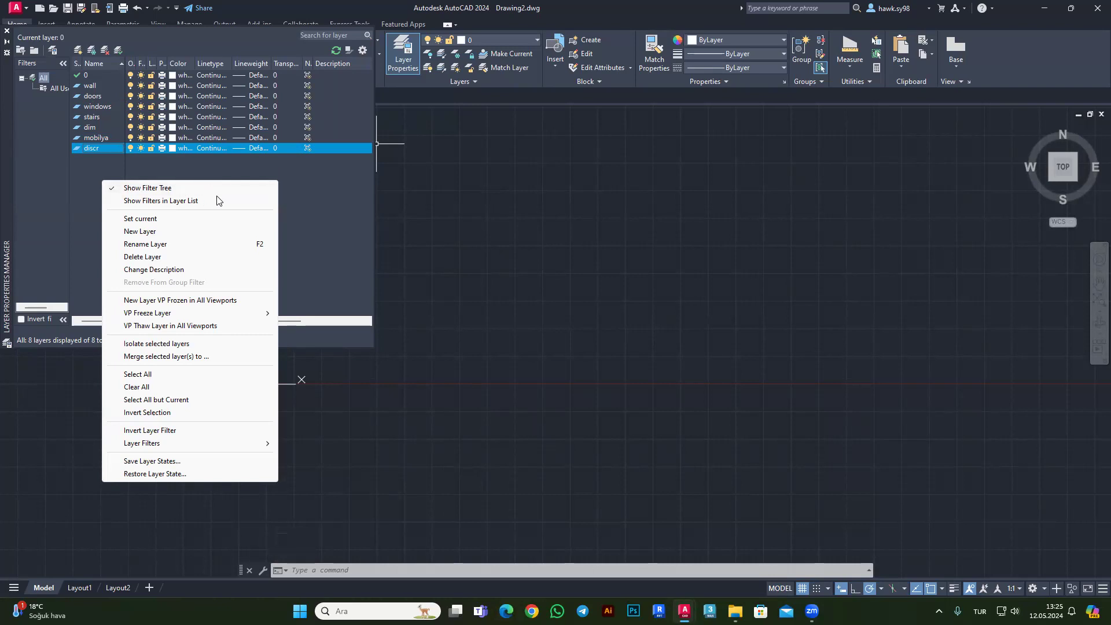
{"action": "left_click", "coordinate": [325, 185]}
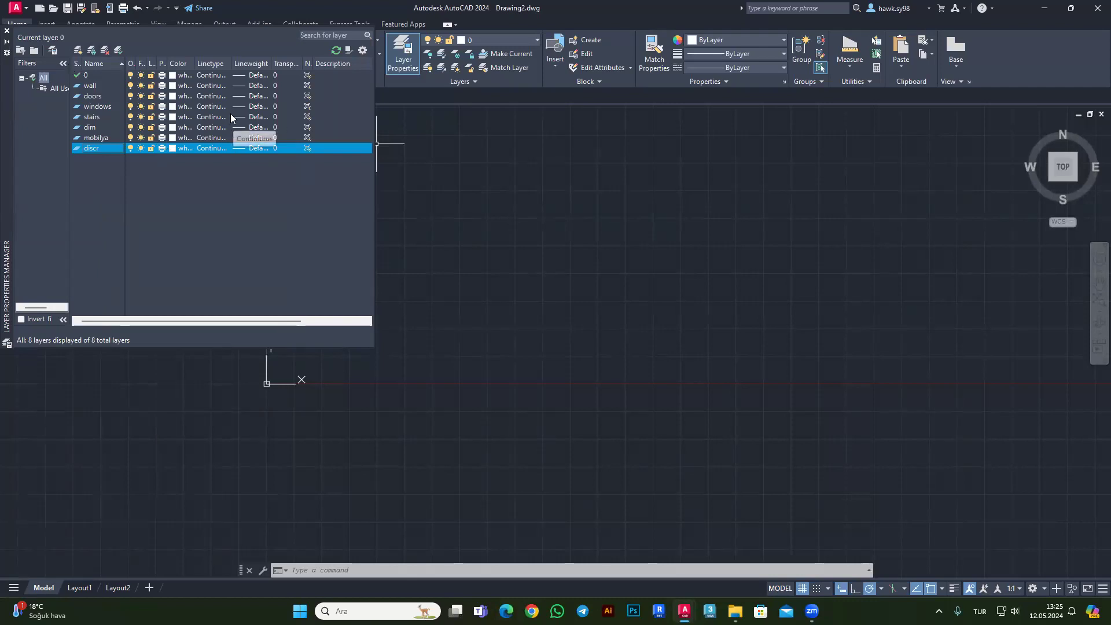
{"action": "left_click", "coordinate": [97, 87]}
Colour the doors layer blue, windows magenta and stairs cyan.
{"action": "left_click", "coordinate": [98, 98]}
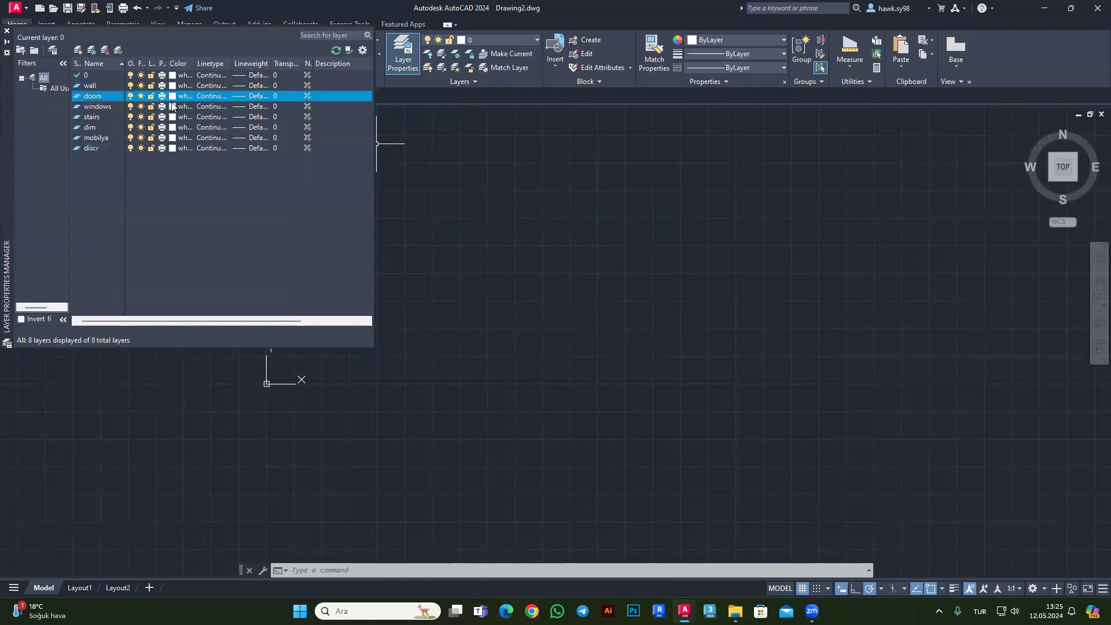
{"action": "left_click", "coordinate": [174, 96]}
{"action": "left_click", "coordinate": [507, 329]}
{"action": "left_click", "coordinate": [541, 394]}
{"action": "left_click", "coordinate": [173, 106]}
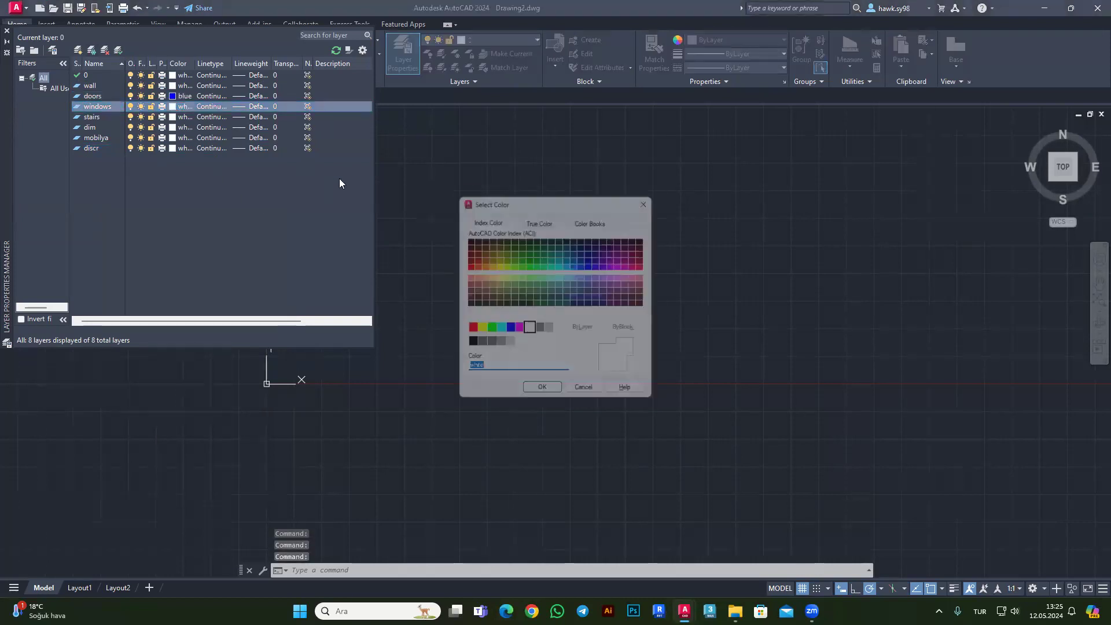
{"action": "left_click", "coordinate": [516, 330]}
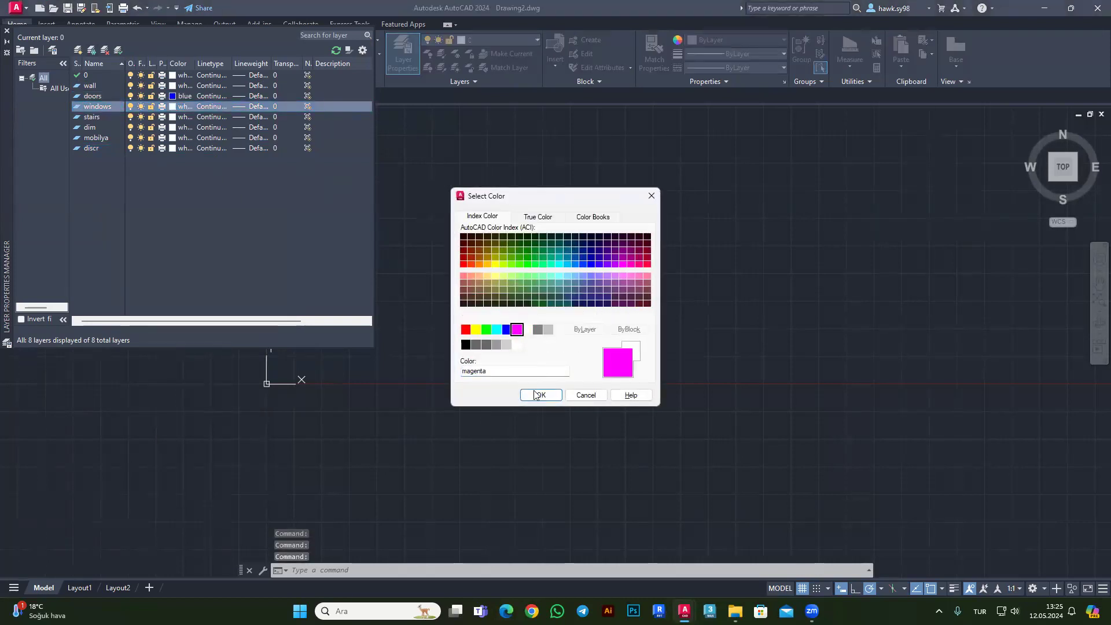
{"action": "left_click", "coordinate": [541, 395]}
{"action": "left_click", "coordinate": [83, 120]}
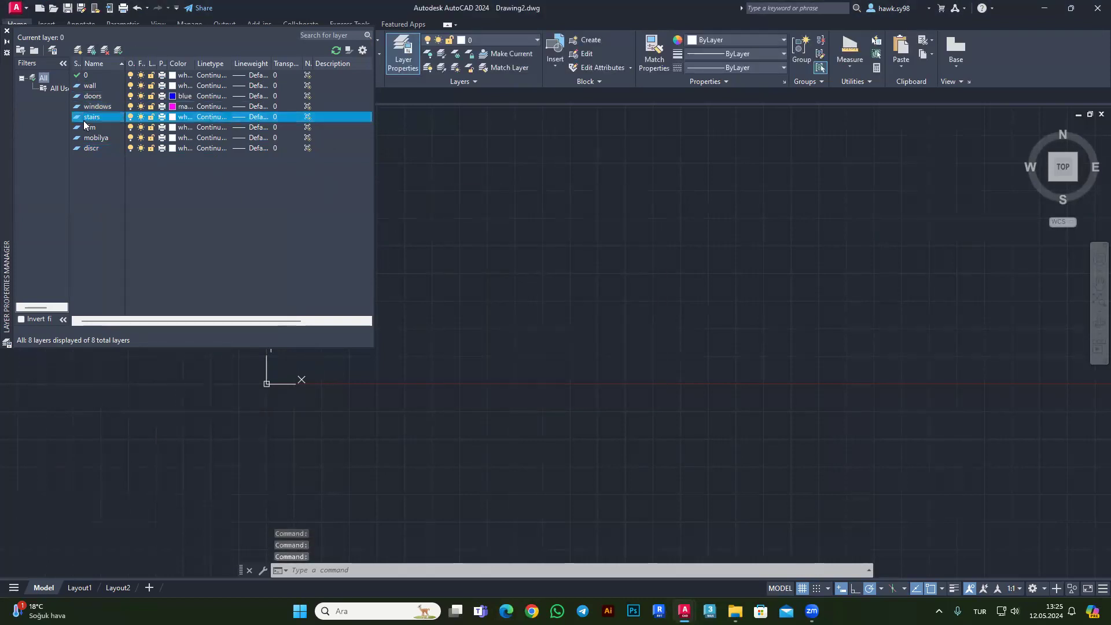
{"action": "left_click", "coordinate": [173, 117]}
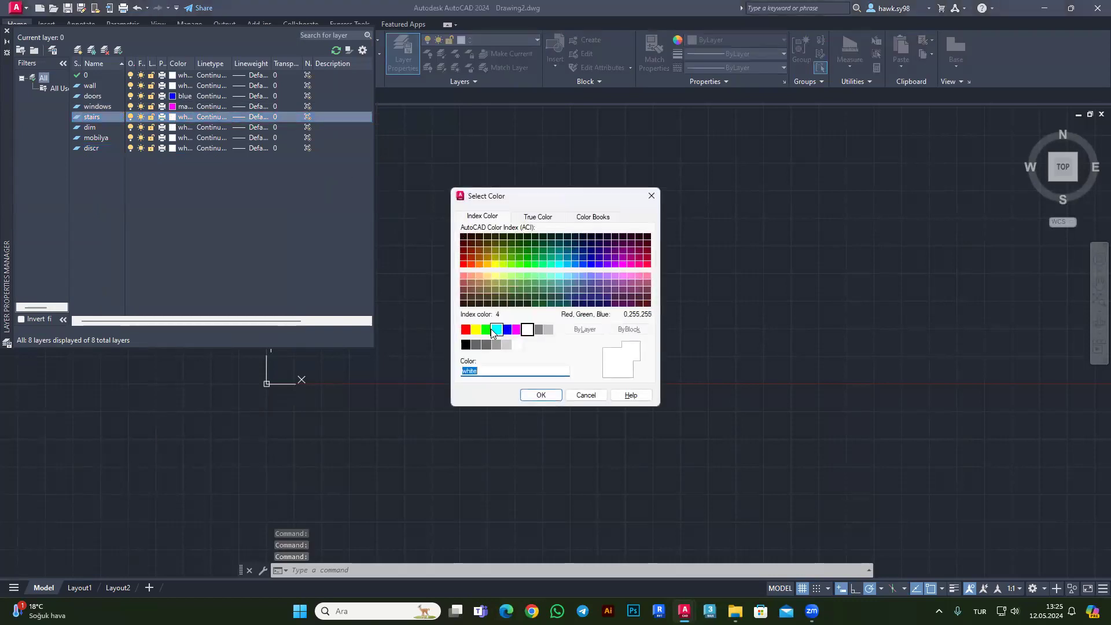
{"action": "left_click", "coordinate": [496, 329]}
{"action": "key", "text": "Return"}
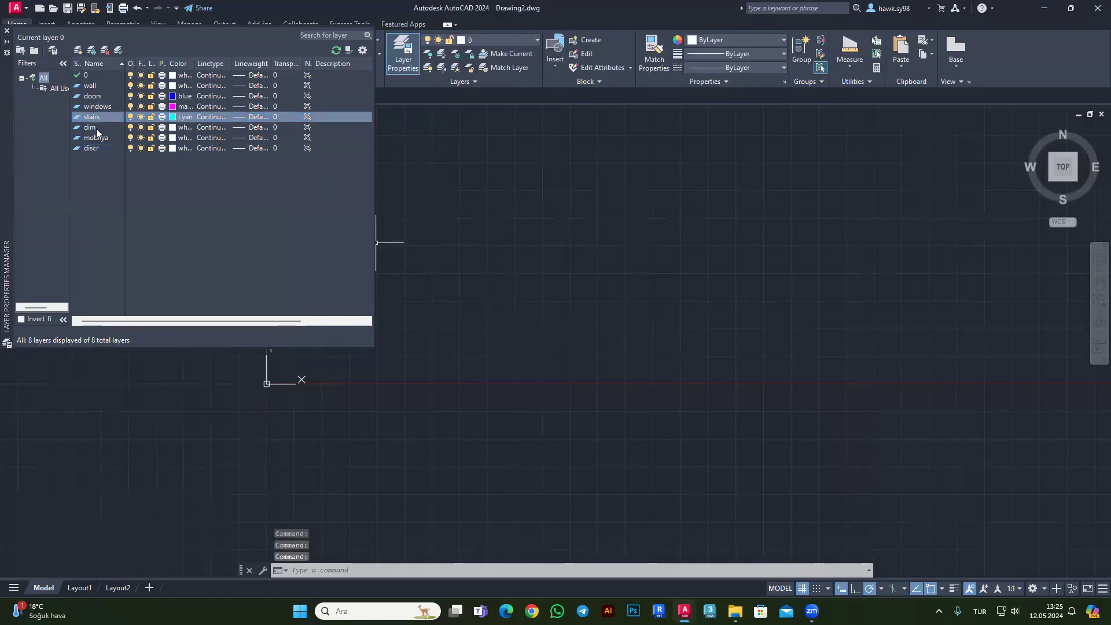
Colour the dim layer yellow, mobilya index 63 and discr index 173.
{"action": "left_click", "coordinate": [95, 128]}
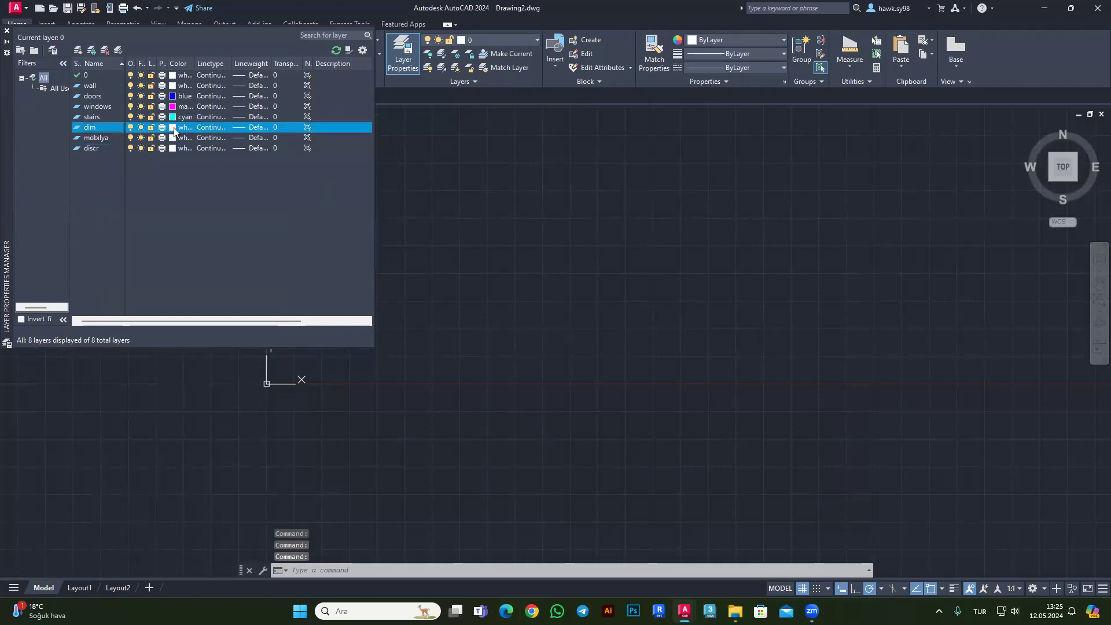
{"action": "left_click", "coordinate": [174, 130]}
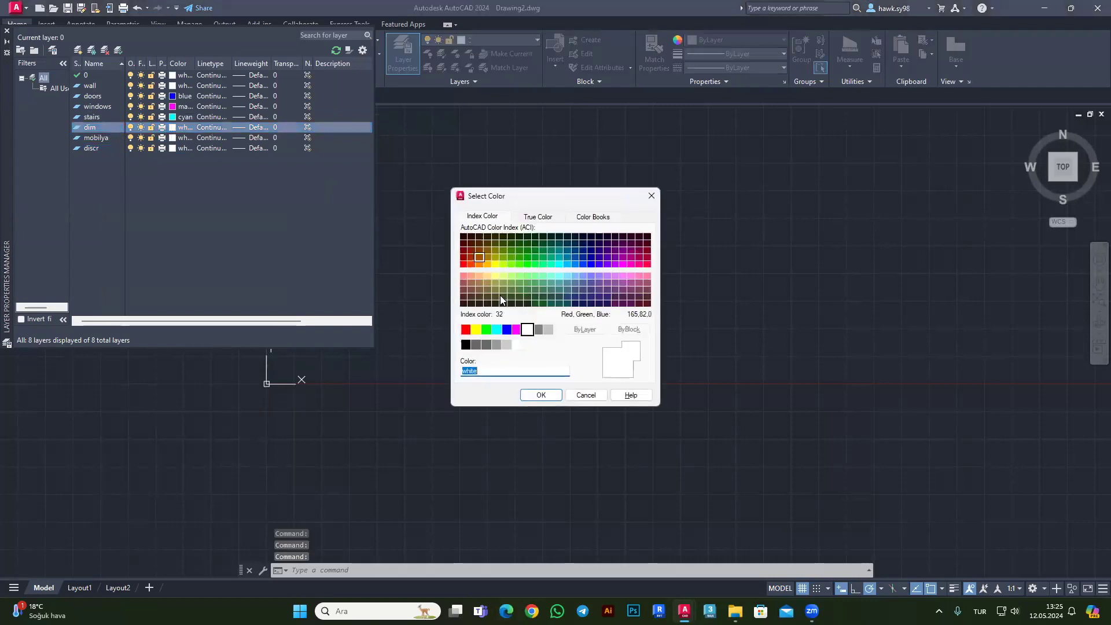
{"action": "left_click", "coordinate": [476, 329]}
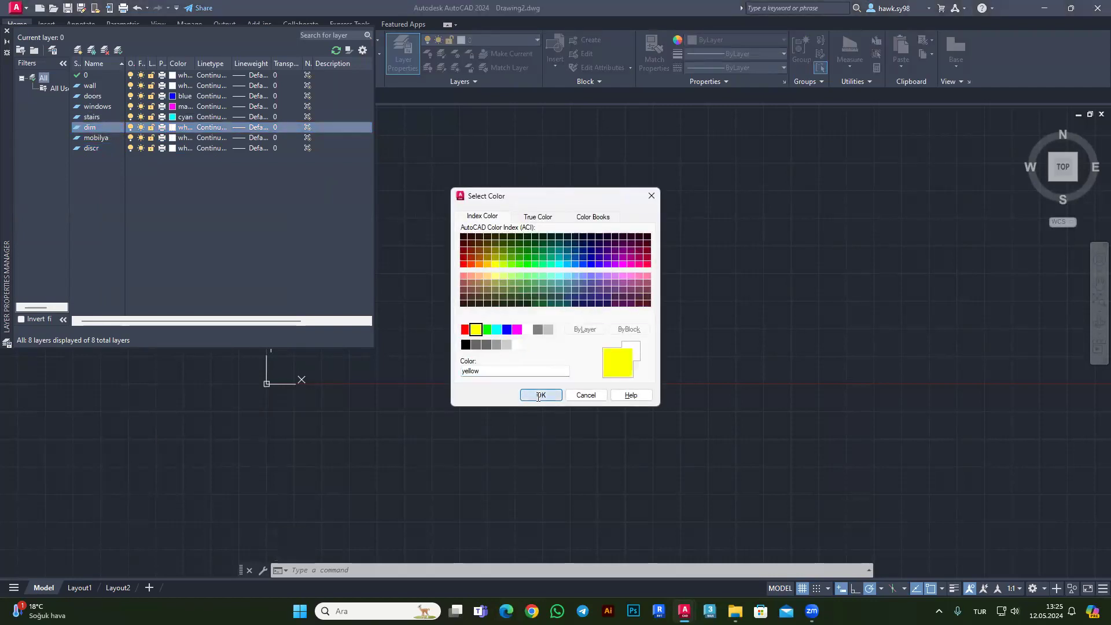
{"action": "left_click", "coordinate": [539, 395]}
{"action": "left_click", "coordinate": [175, 139]}
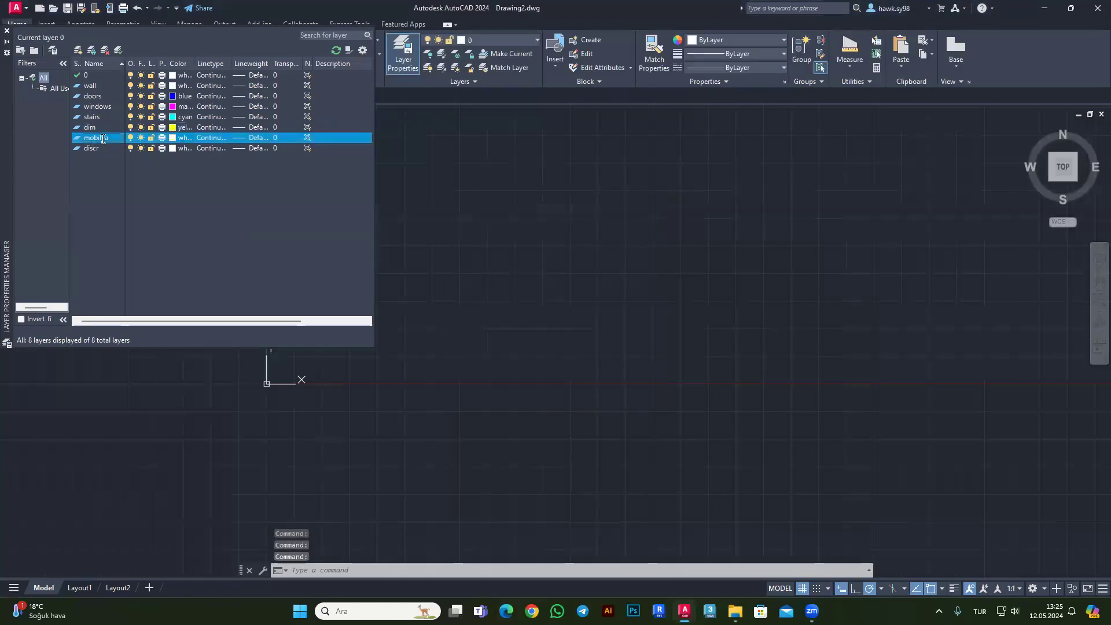
{"action": "left_click", "coordinate": [175, 139]}
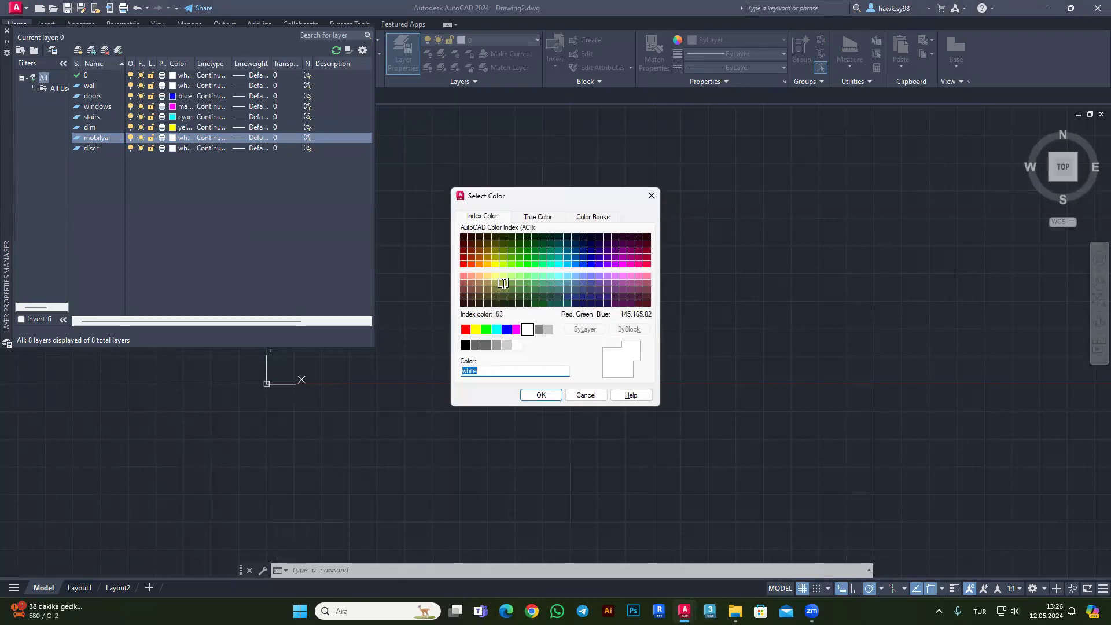
{"action": "left_click", "coordinate": [503, 283]}
{"action": "key", "text": "Return"}
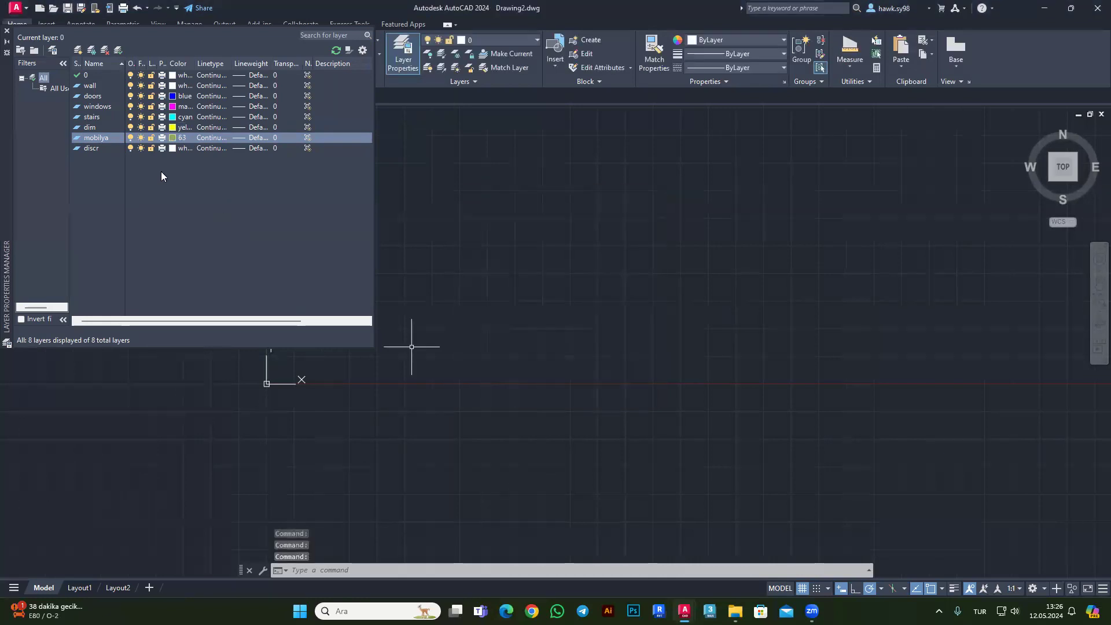
{"action": "left_click", "coordinate": [174, 148]}
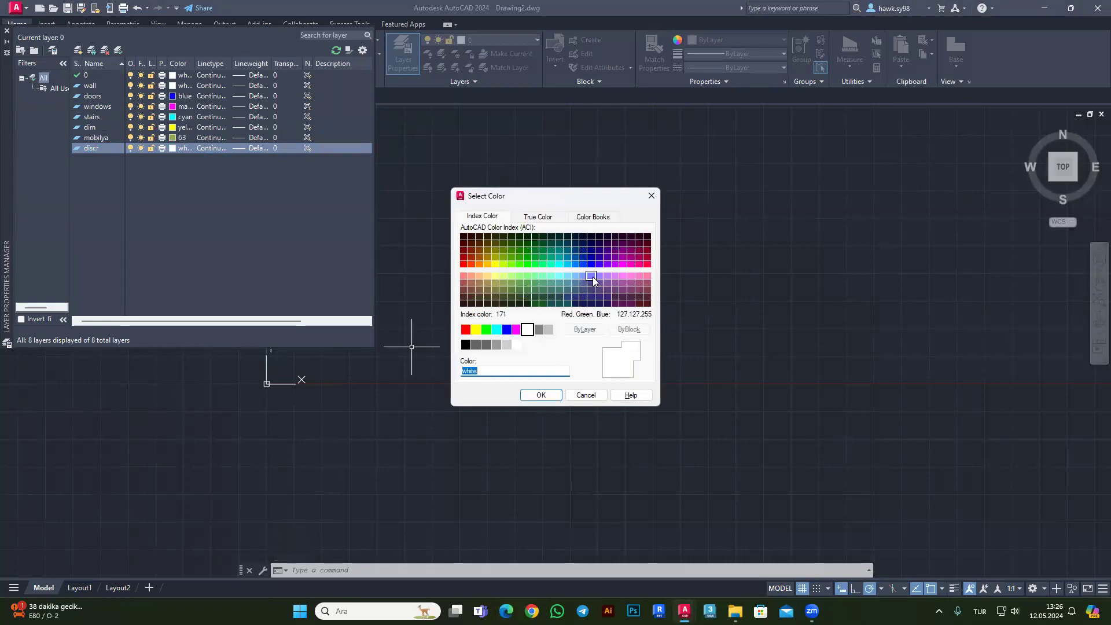
{"action": "left_click", "coordinate": [592, 281]}
{"action": "left_click", "coordinate": [541, 395]}
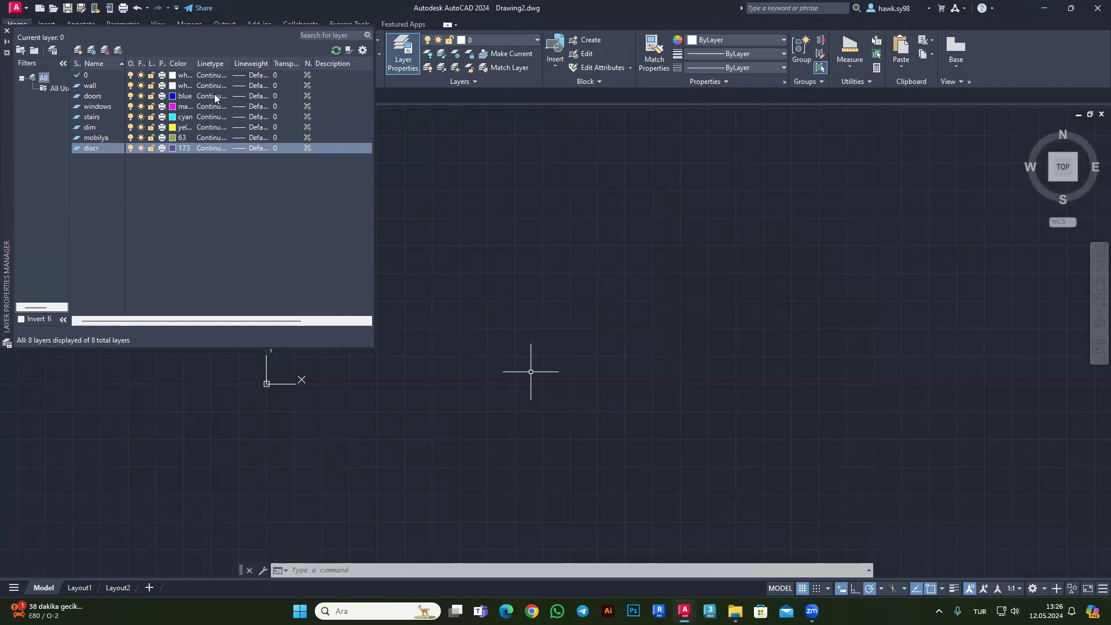
Set the wall layer lineweight to 0.70 mm and doors to 0.25 mm.
{"action": "left_click", "coordinate": [237, 86]}
{"action": "scroll", "coordinate": [546, 277], "scroll_direction": "down", "scroll_amount": 1}
{"action": "scroll", "coordinate": [545, 276], "scroll_direction": "down", "scroll_amount": 1}
{"action": "left_click", "coordinate": [520, 319]}
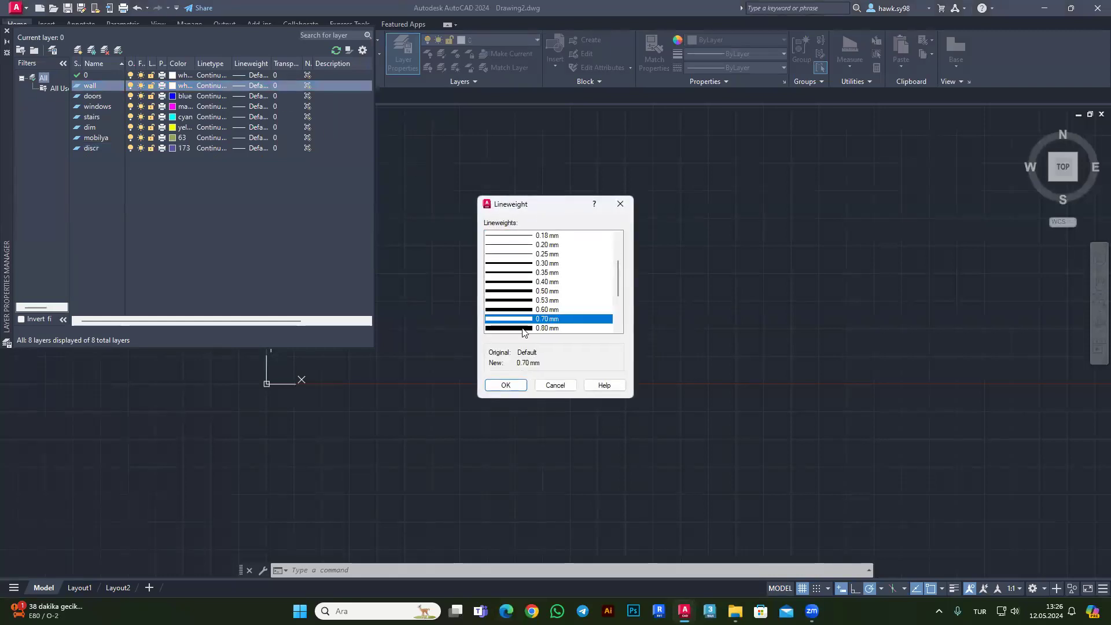
{"action": "left_click", "coordinate": [508, 383]}
{"action": "left_click", "coordinate": [247, 95]}
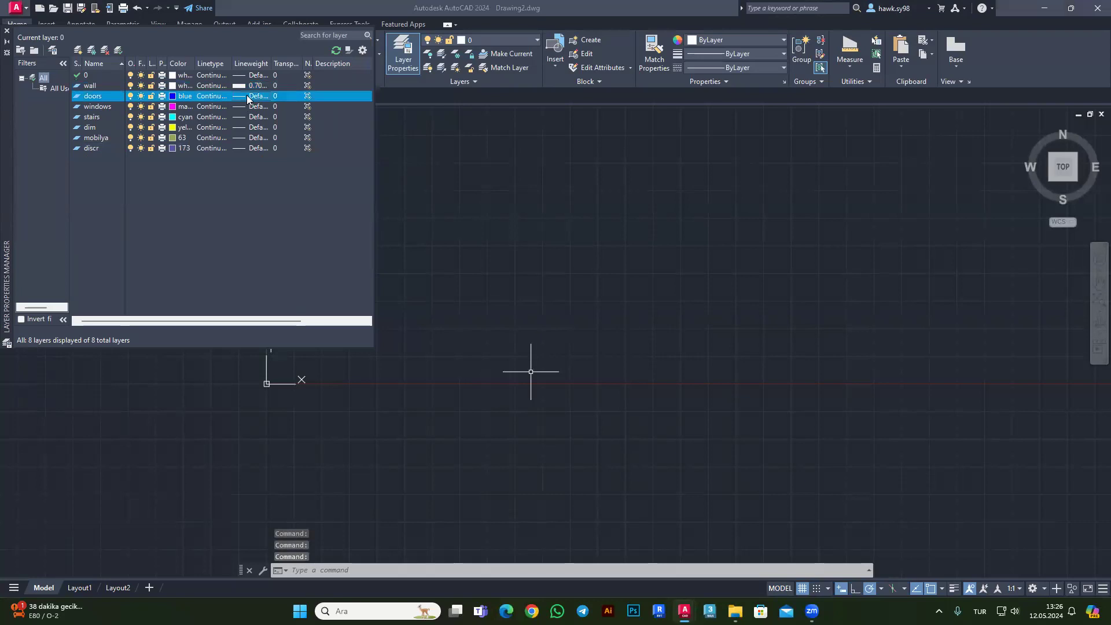
{"action": "scroll", "coordinate": [575, 281], "scroll_direction": "down", "scroll_amount": 1}
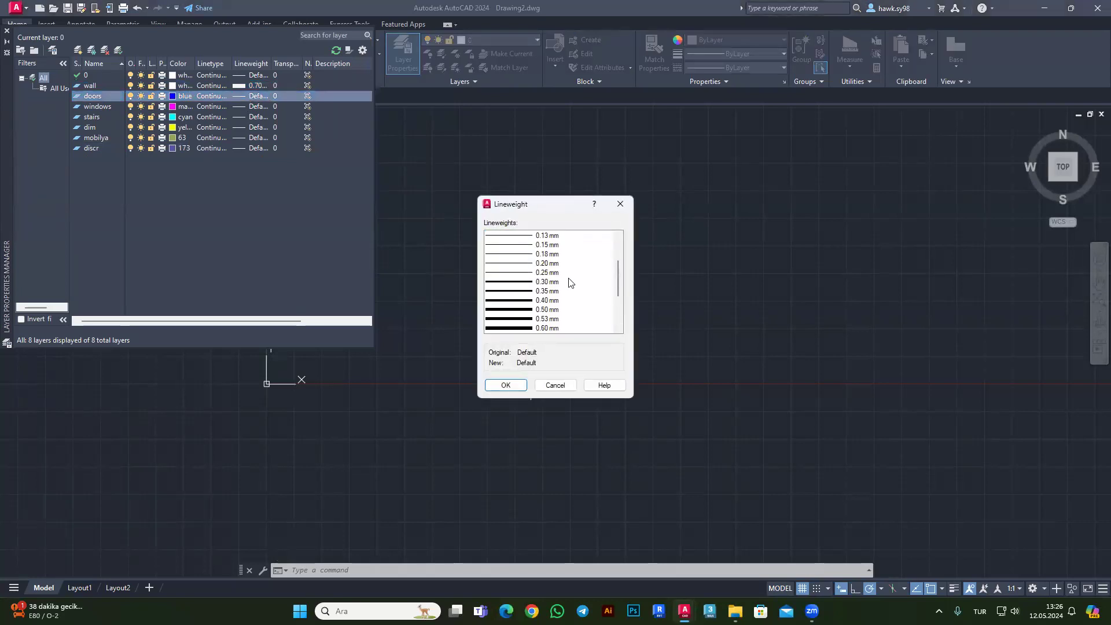
{"action": "left_click", "coordinate": [555, 255]}
{"action": "left_click", "coordinate": [506, 385]}
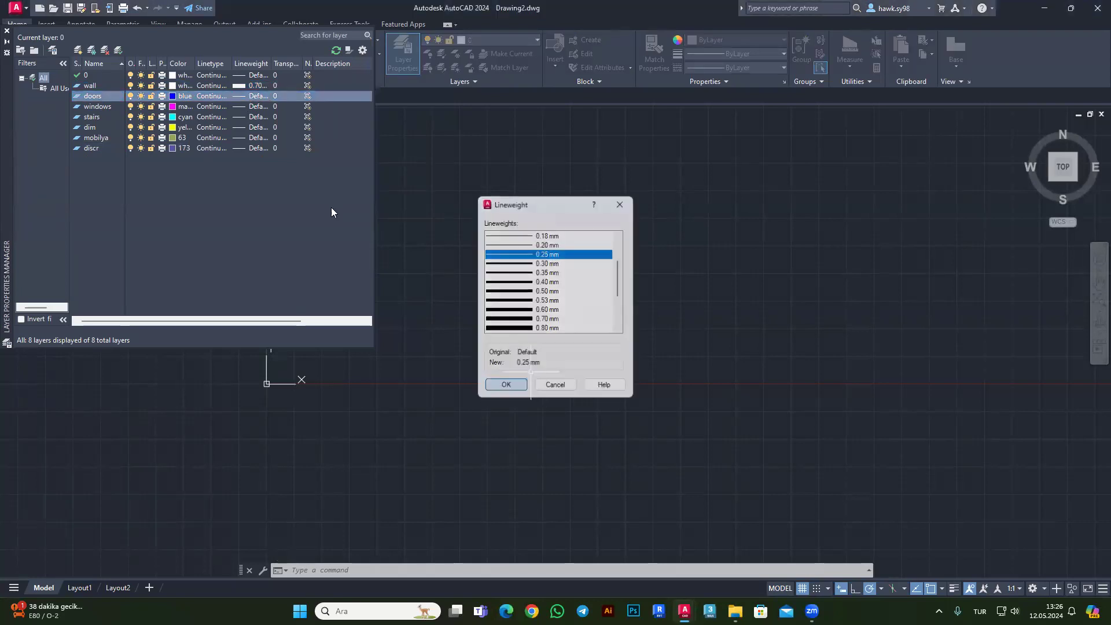
Set lineweights of 0.25 mm for windows, 0.30 mm for stairs, 0.20 mm for mobilya.
{"action": "left_click", "coordinate": [246, 108]}
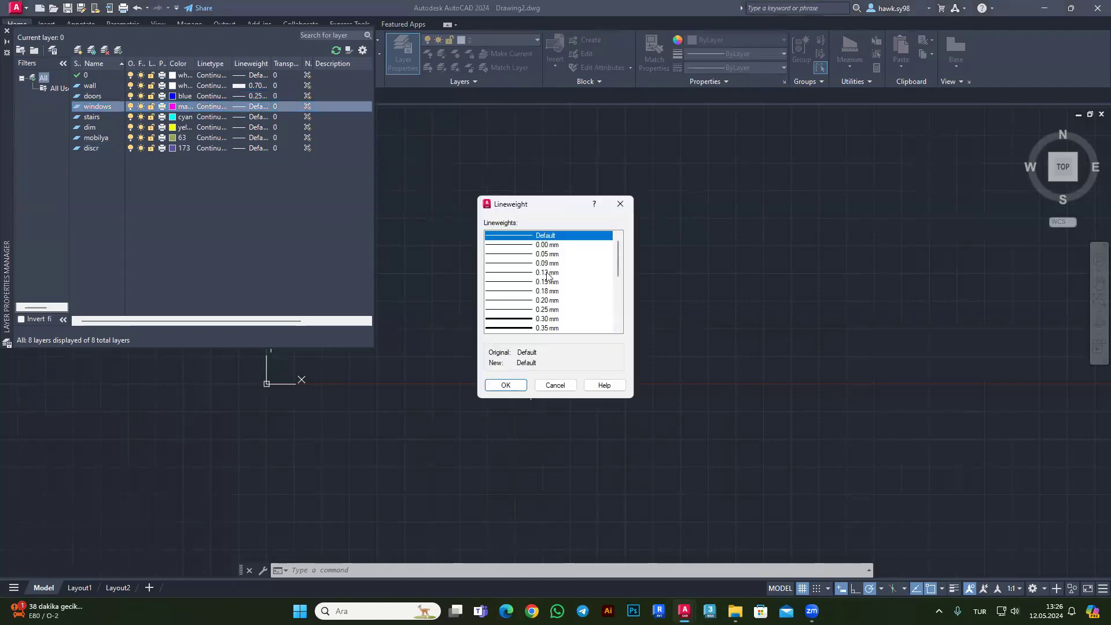
{"action": "left_click", "coordinate": [550, 310]}
{"action": "left_click", "coordinate": [512, 382]}
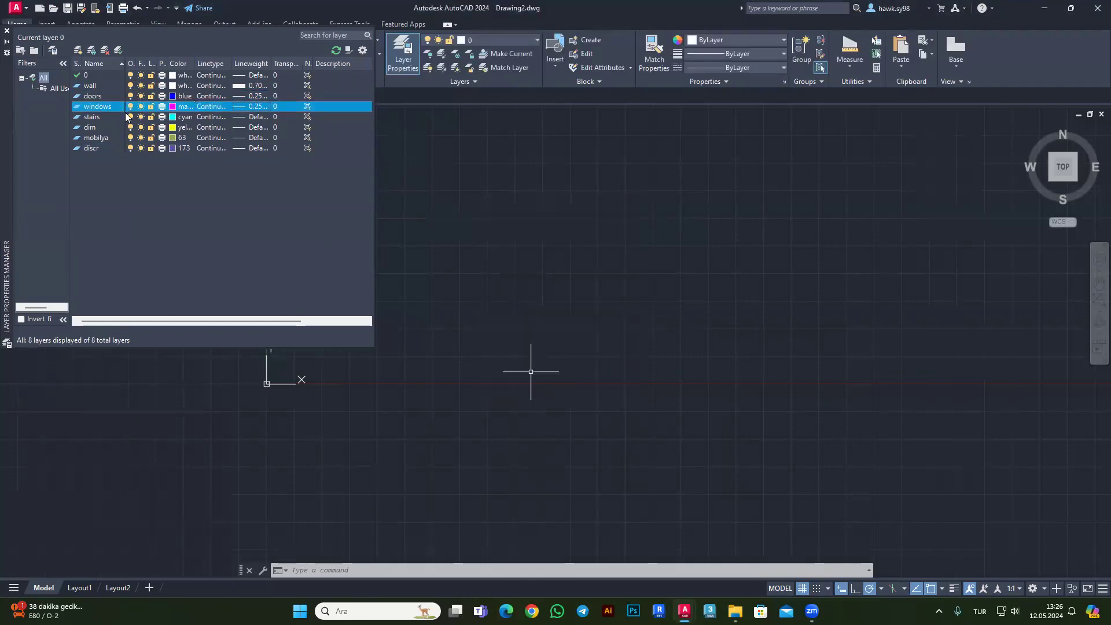
{"action": "left_click", "coordinate": [254, 117]}
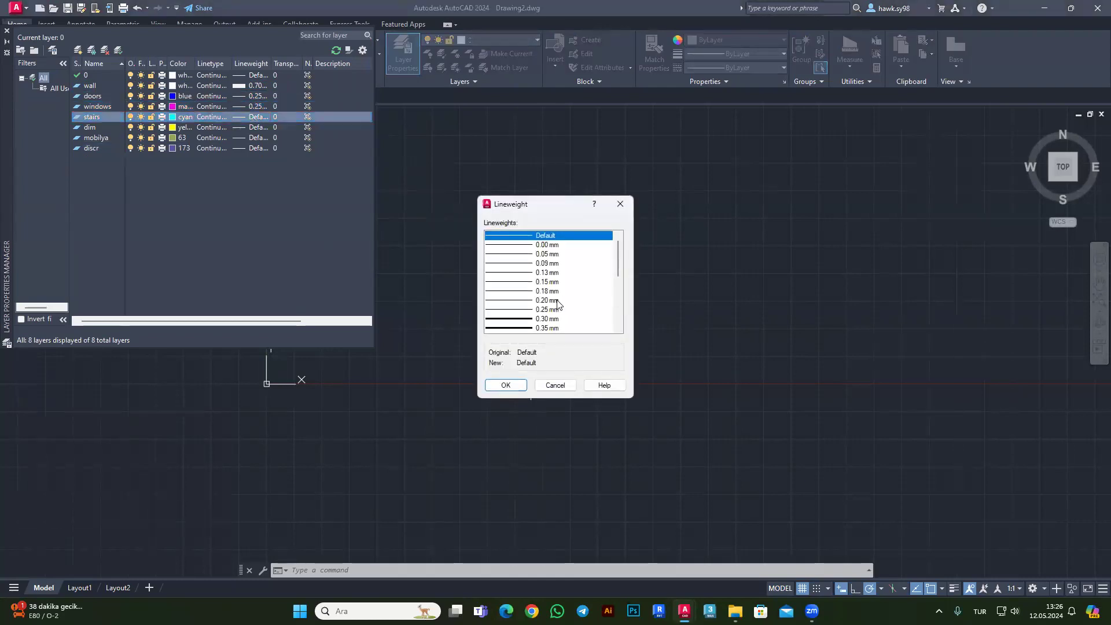
{"action": "left_click", "coordinate": [544, 319]}
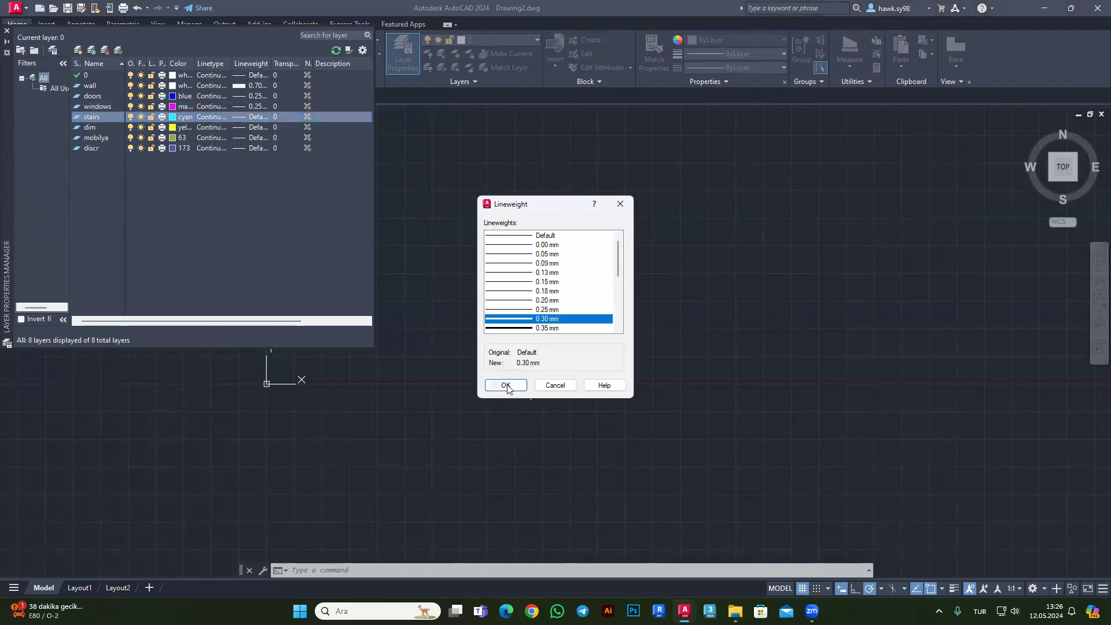
{"action": "left_click", "coordinate": [506, 385]}
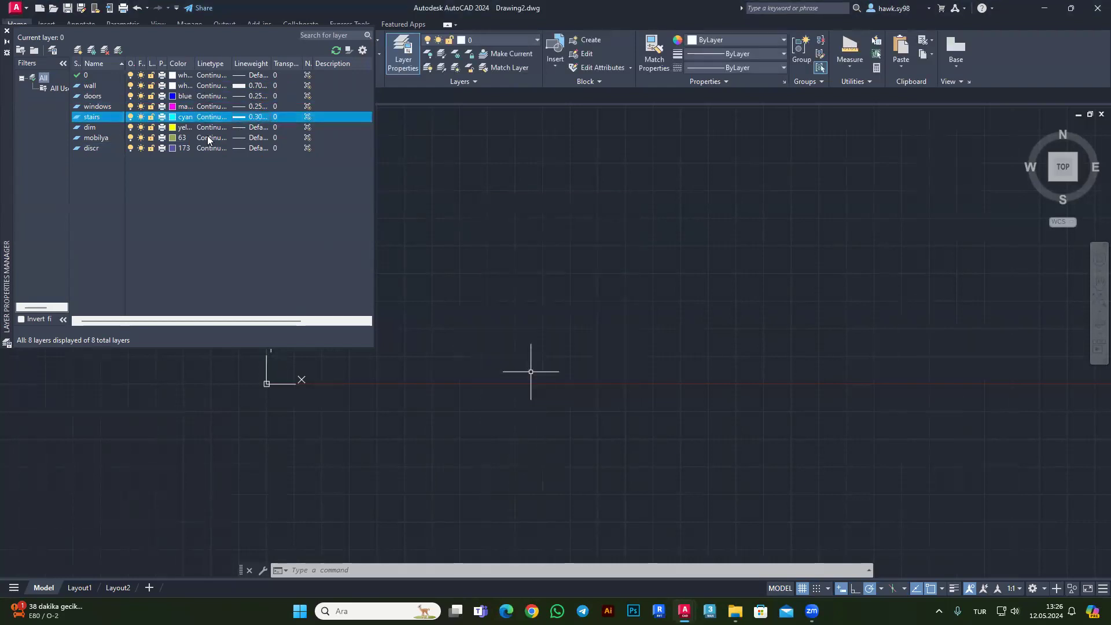
{"action": "left_click", "coordinate": [249, 138]}
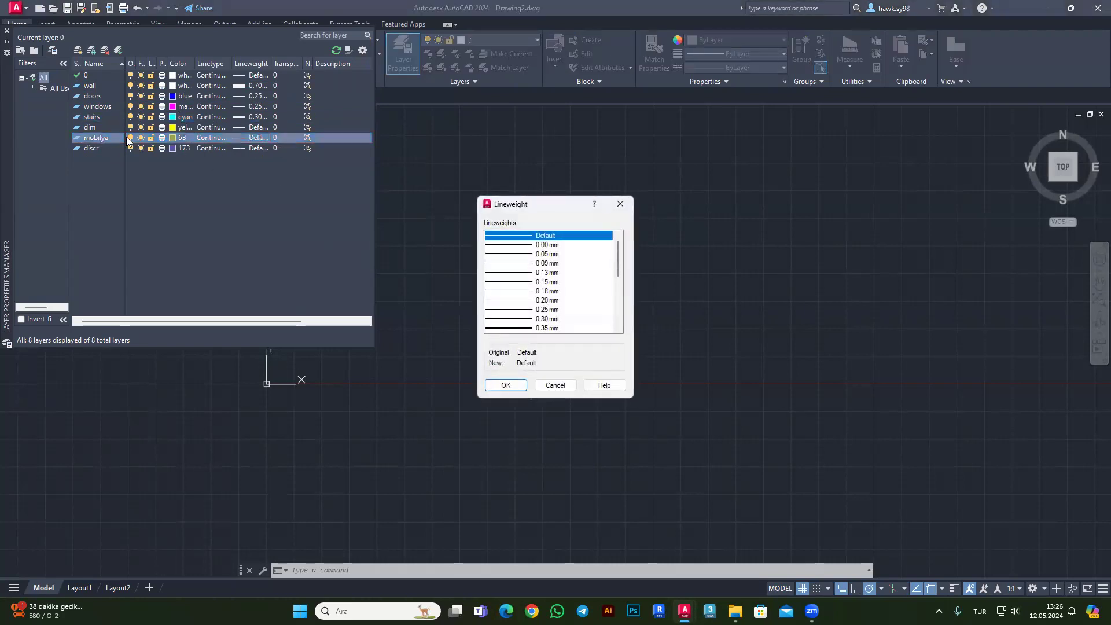
{"action": "left_click", "coordinate": [541, 300]}
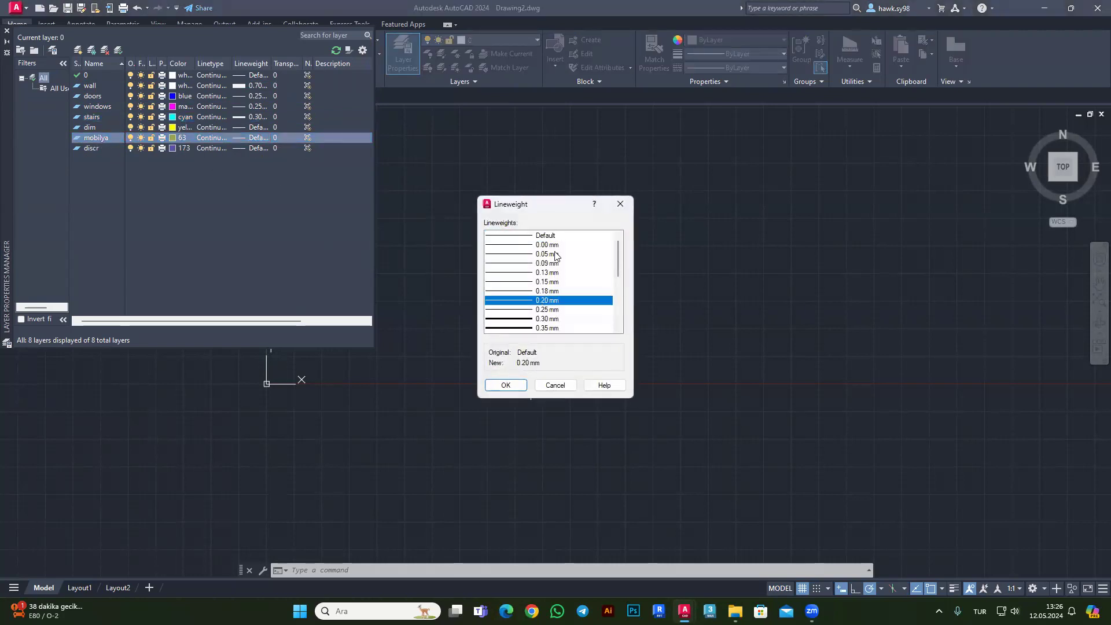
{"action": "left_click", "coordinate": [505, 385]}
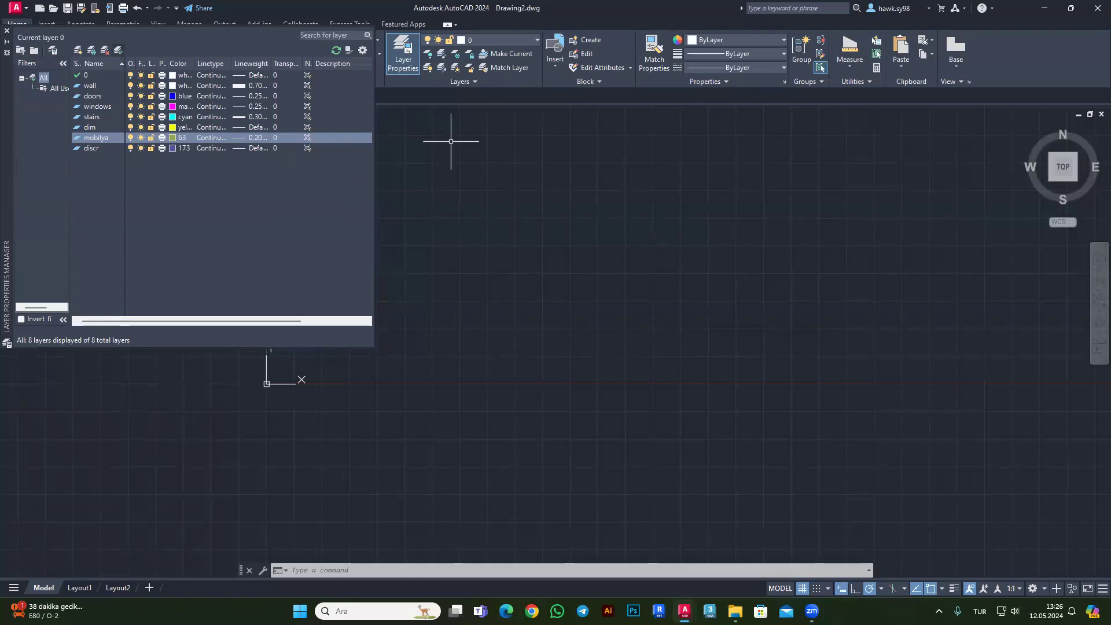
Close the layer list, switch to project.dwg and centre the ground and first floor plans.
{"action": "left_click", "coordinate": [6, 31]}
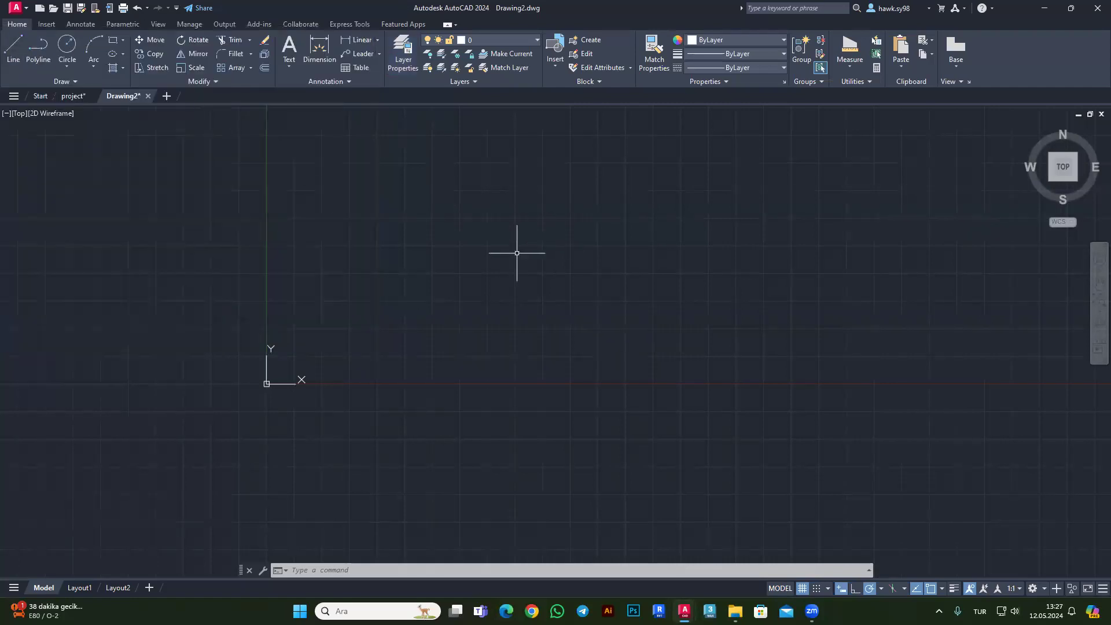
{"action": "scroll", "coordinate": [505, 235], "scroll_direction": "down", "scroll_amount": 4}
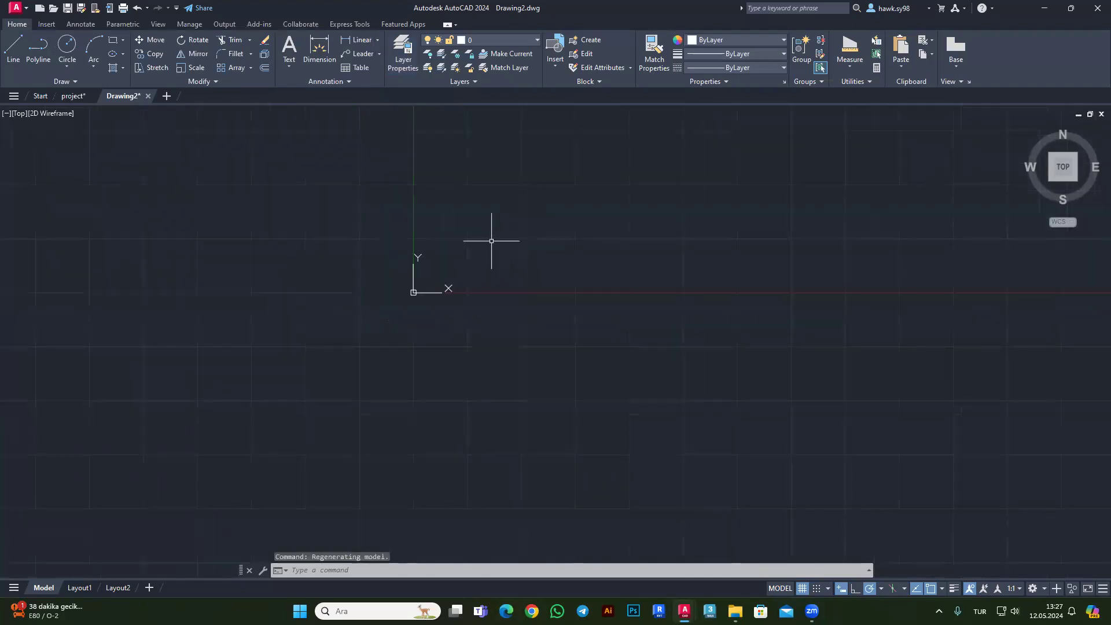
{"action": "left_click", "coordinate": [73, 95]}
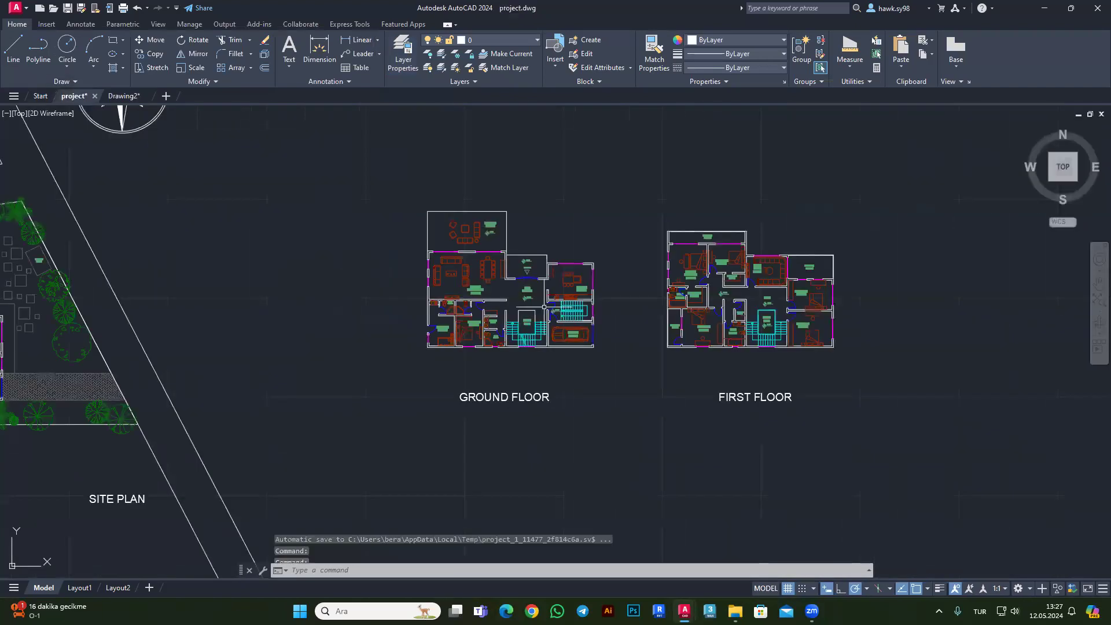
{"action": "left_click", "coordinate": [626, 166]}
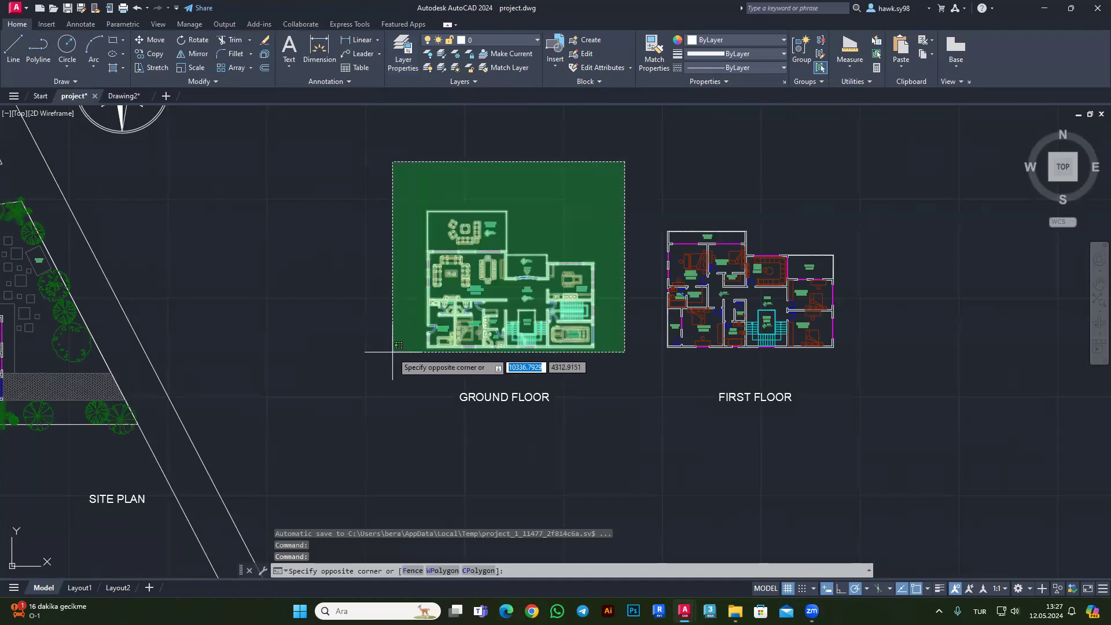
{"action": "scroll", "coordinate": [620, 289], "scroll_direction": "up", "scroll_amount": 2}
{"action": "middle_click_drag", "start_coordinate": [620, 289], "coordinate": [495, 308]}
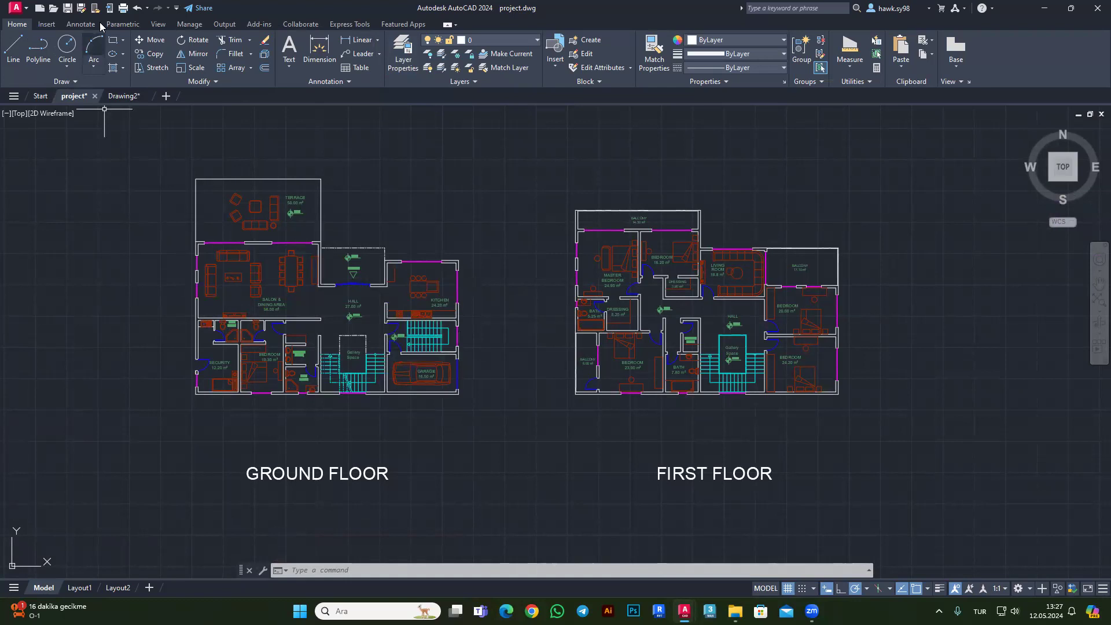
Plot with no page setup to AutoCAD PDF (High Quality Print) on ISO A4 (297.00 x 210.00 MM) paper.
{"action": "left_click", "coordinate": [123, 8]}
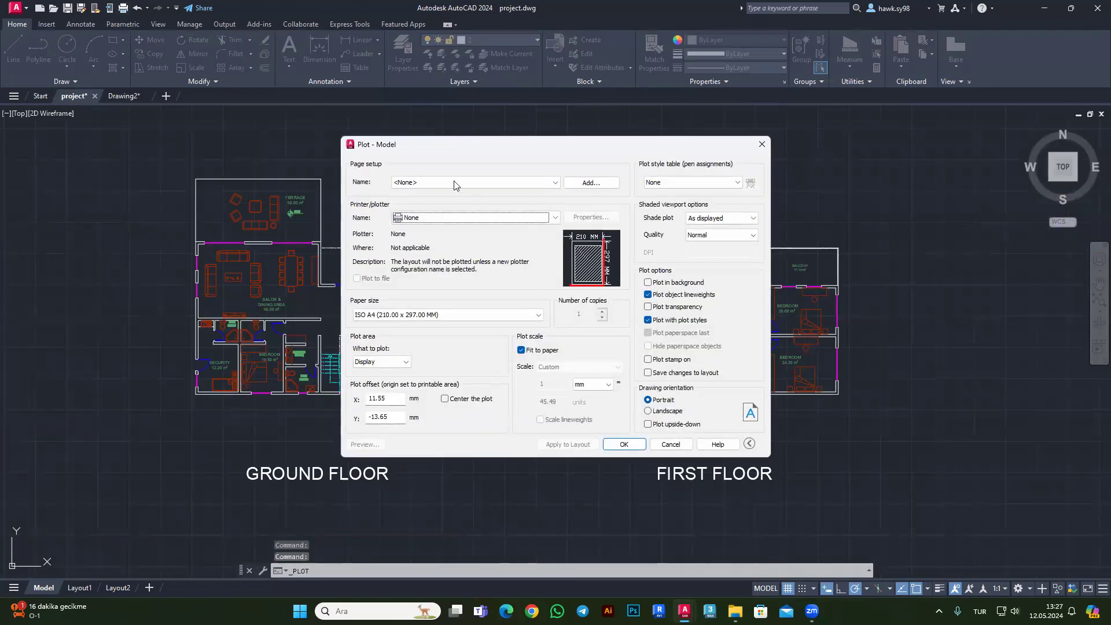
{"action": "left_click", "coordinate": [463, 183]}
{"action": "left_click", "coordinate": [415, 193]}
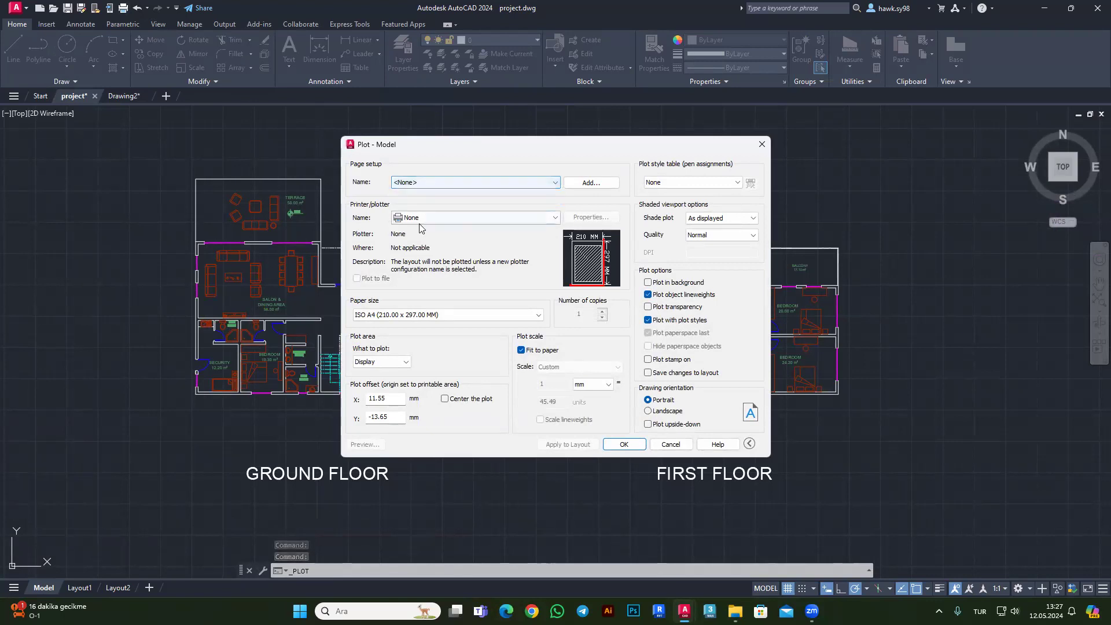
{"action": "left_click", "coordinate": [472, 219]}
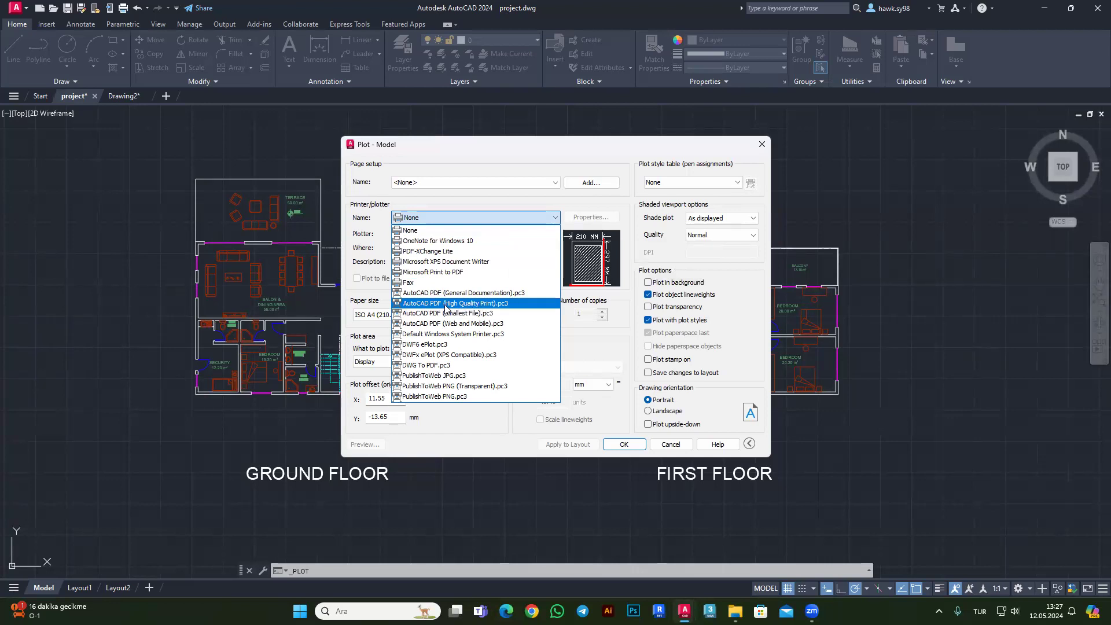
{"action": "left_click", "coordinate": [501, 305]}
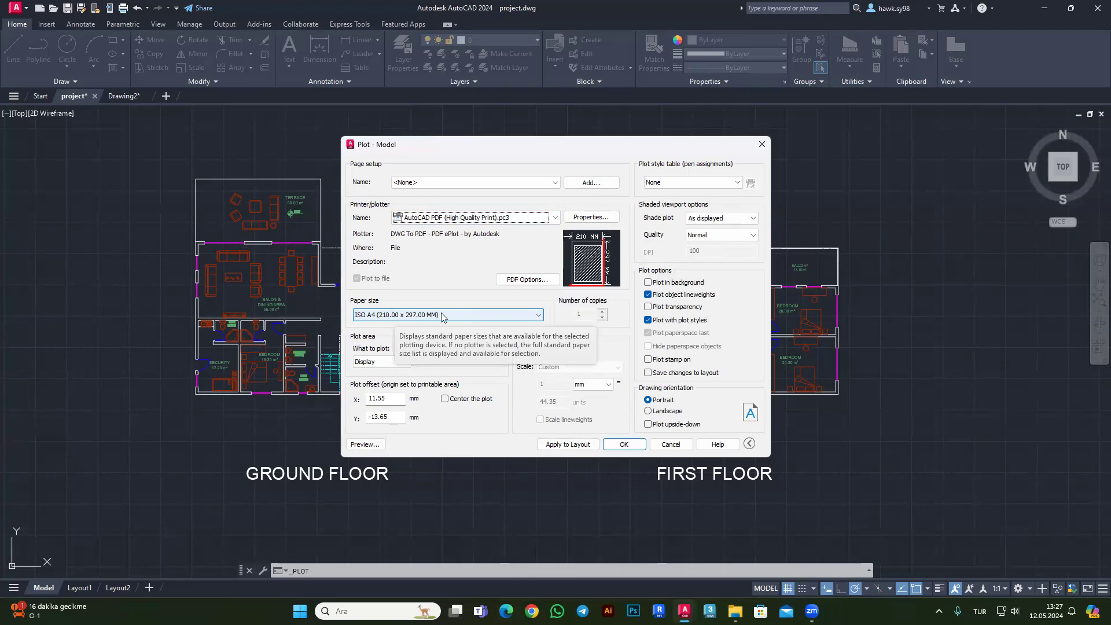
{"action": "left_click", "coordinate": [471, 314]}
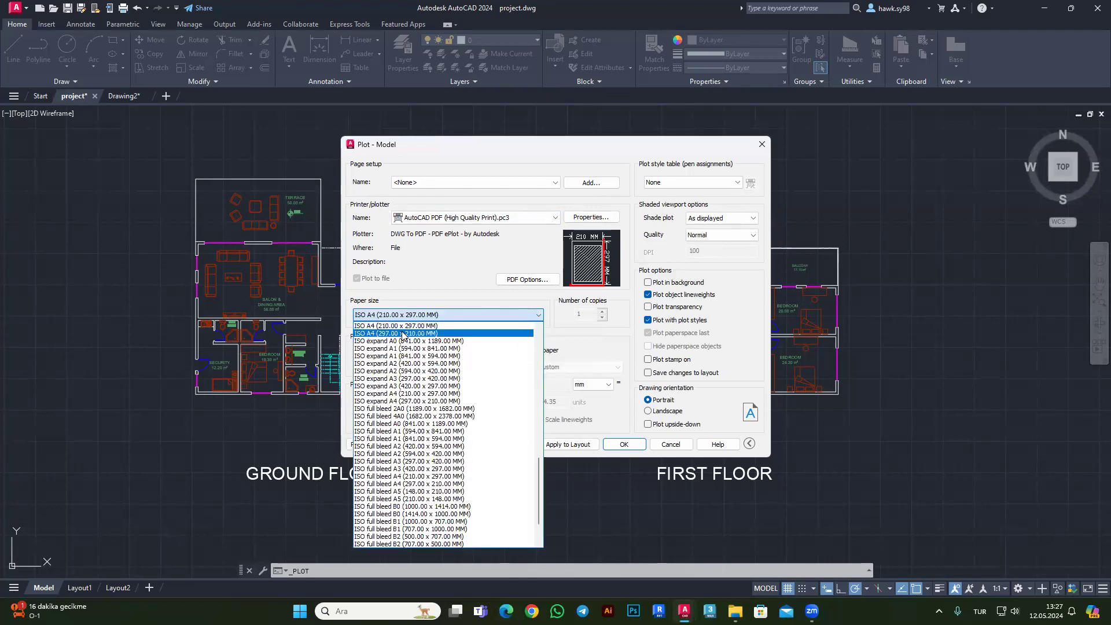
{"action": "scroll", "coordinate": [403, 336], "scroll_direction": "up", "scroll_amount": 1}
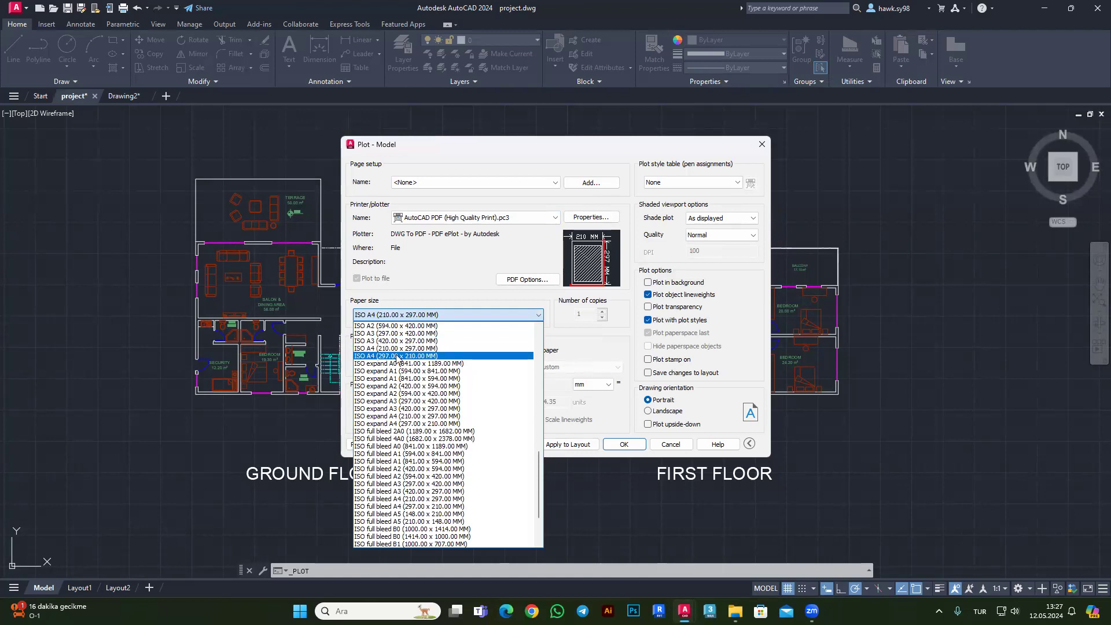
{"action": "left_click", "coordinate": [397, 357]}
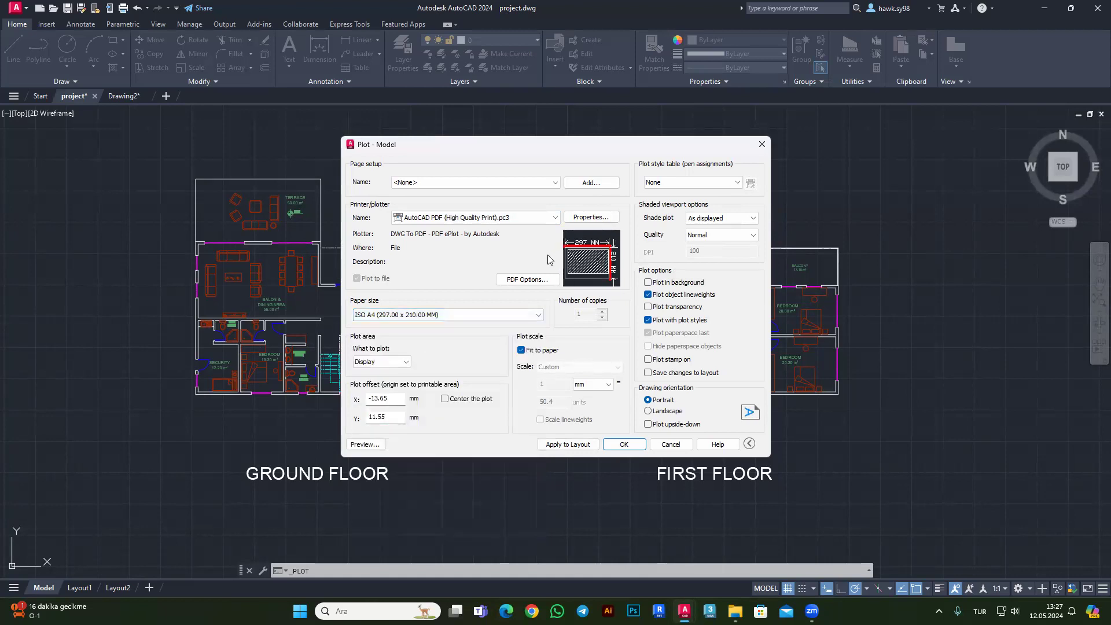
{"action": "left_click", "coordinate": [384, 359]}
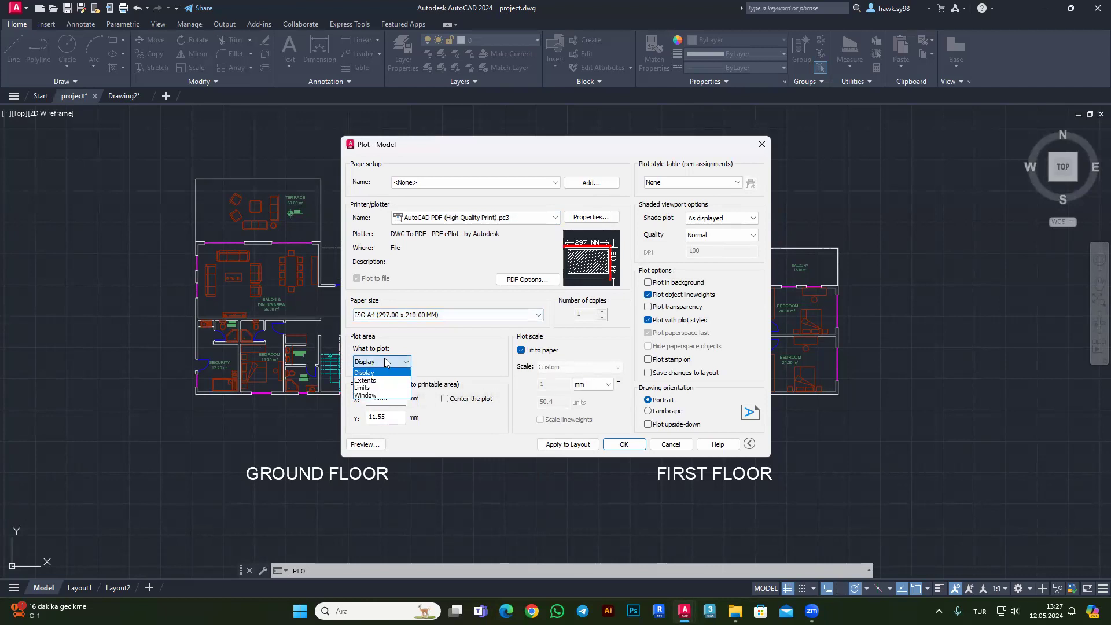
Set the plot area to a window around the GROUND FLOOR plan and centre the plot.
{"action": "left_click", "coordinate": [371, 396]}
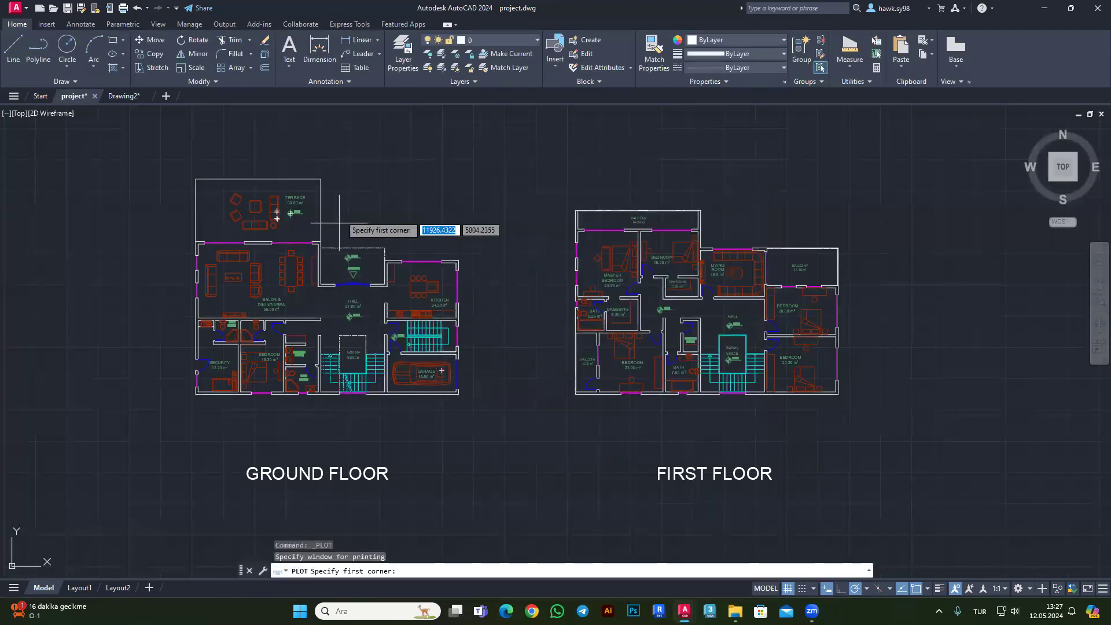
{"action": "scroll", "coordinate": [417, 238], "scroll_direction": "down", "scroll_amount": 2}
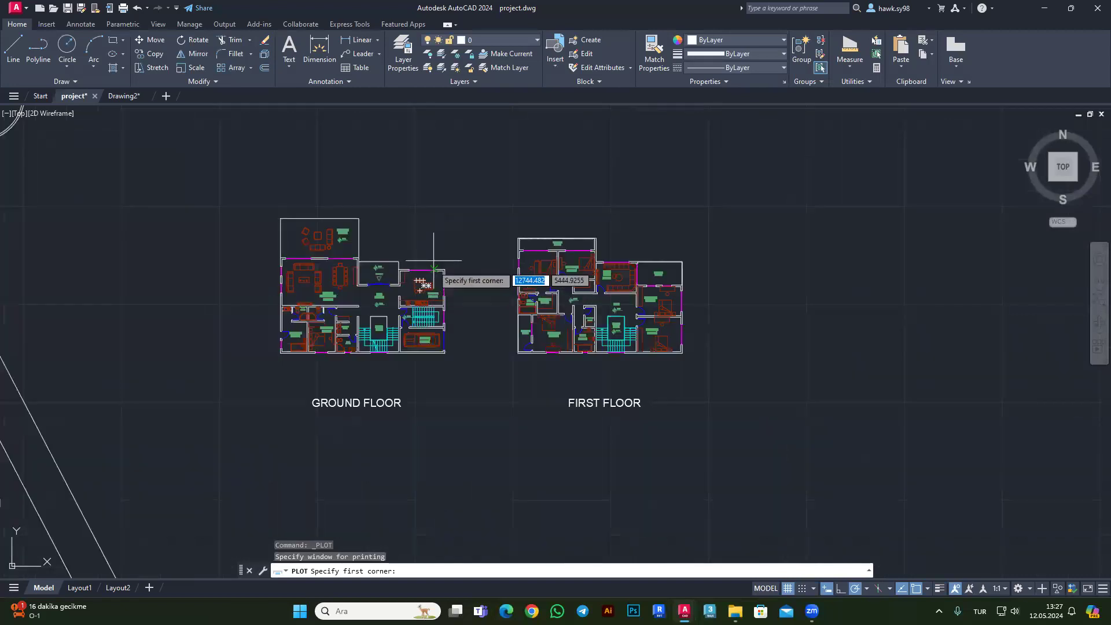
{"action": "left_click", "coordinate": [467, 195]}
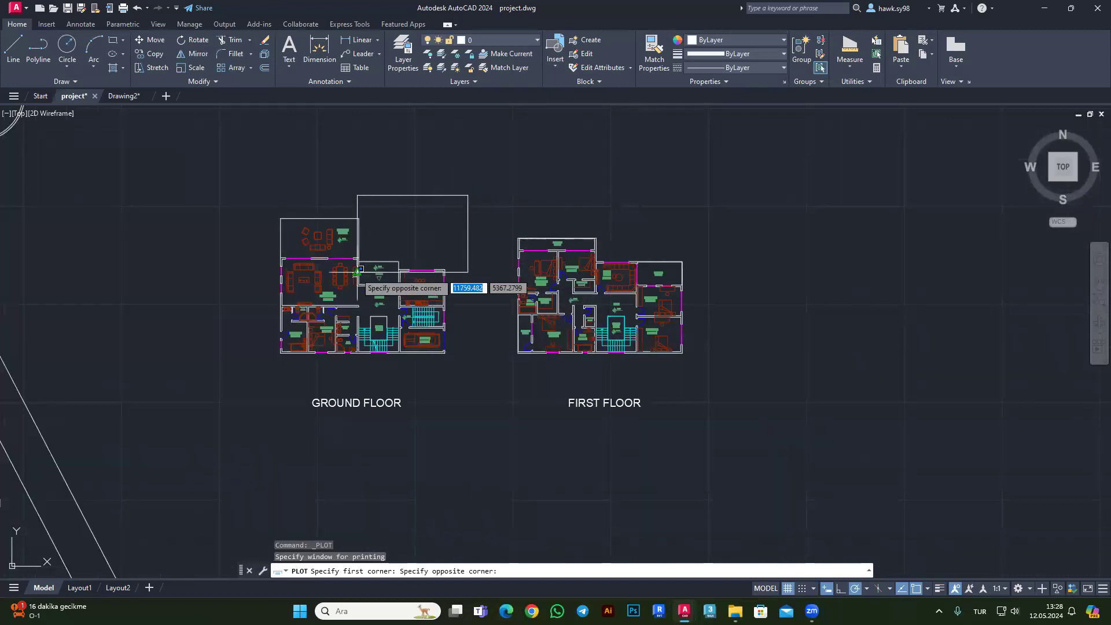
{"action": "left_click", "coordinate": [246, 369]}
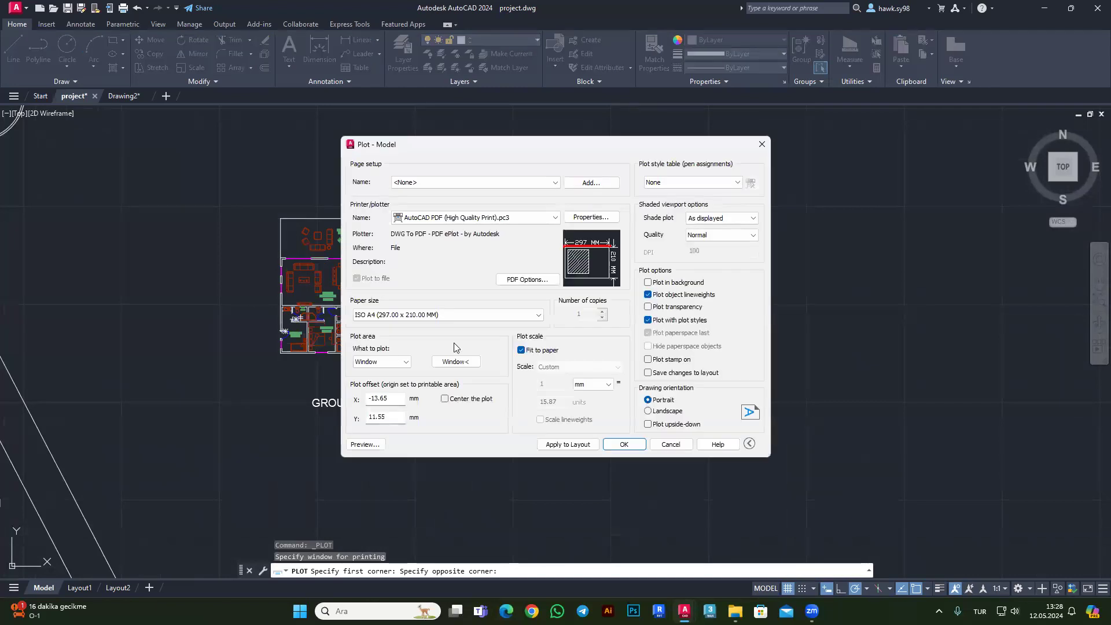
{"action": "left_click", "coordinate": [444, 399]}
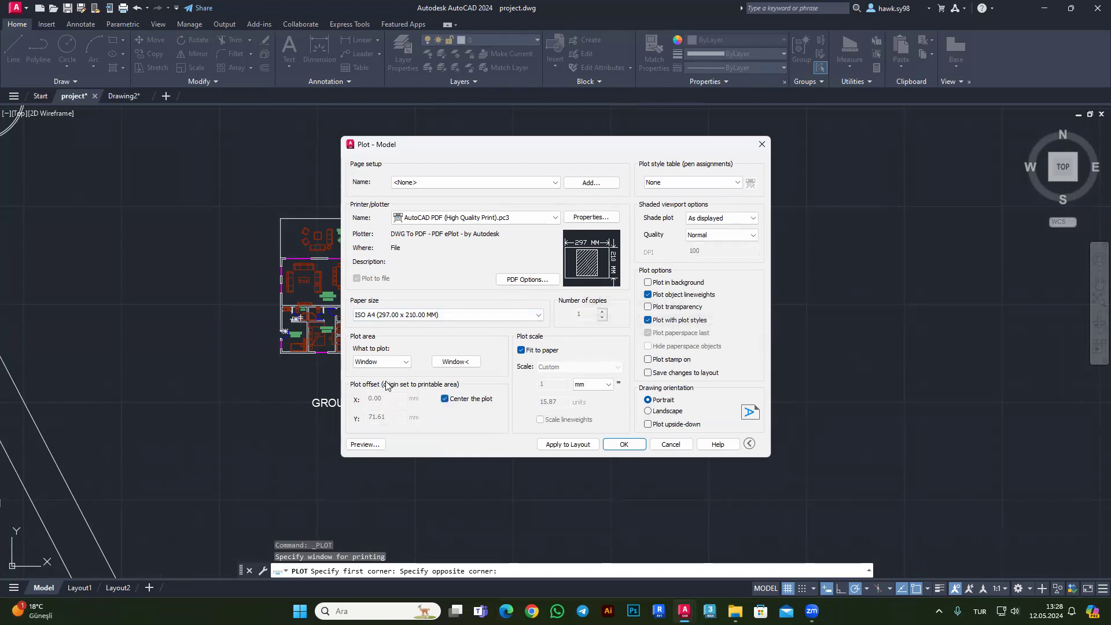
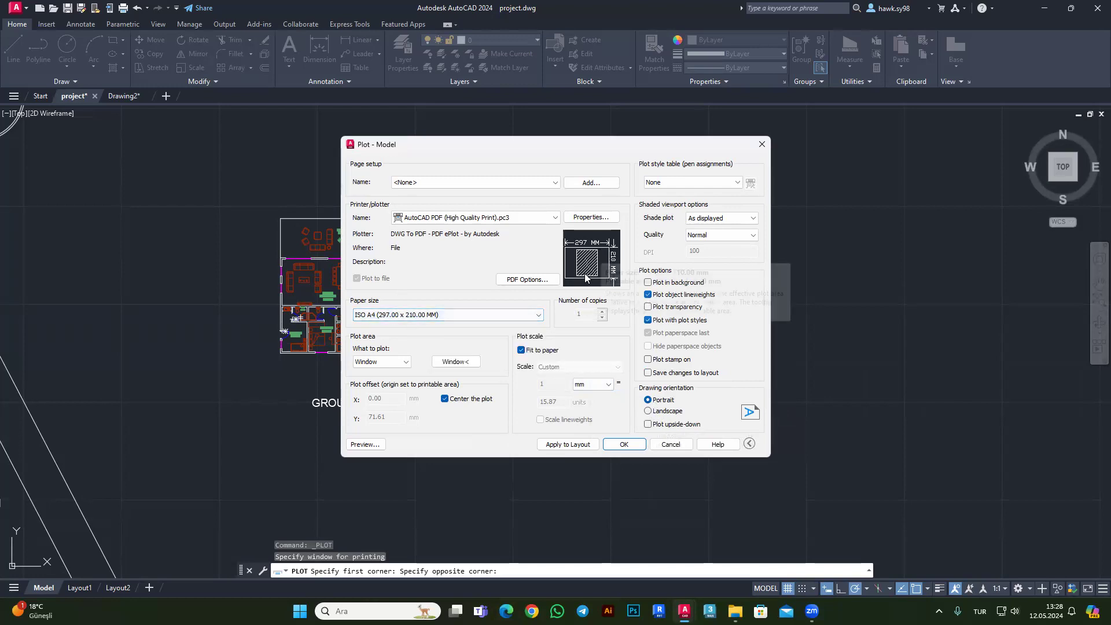
Plot in landscape orientation and save the output as project-Model.pdf on the Desktop.
{"action": "left_click", "coordinate": [663, 412]}
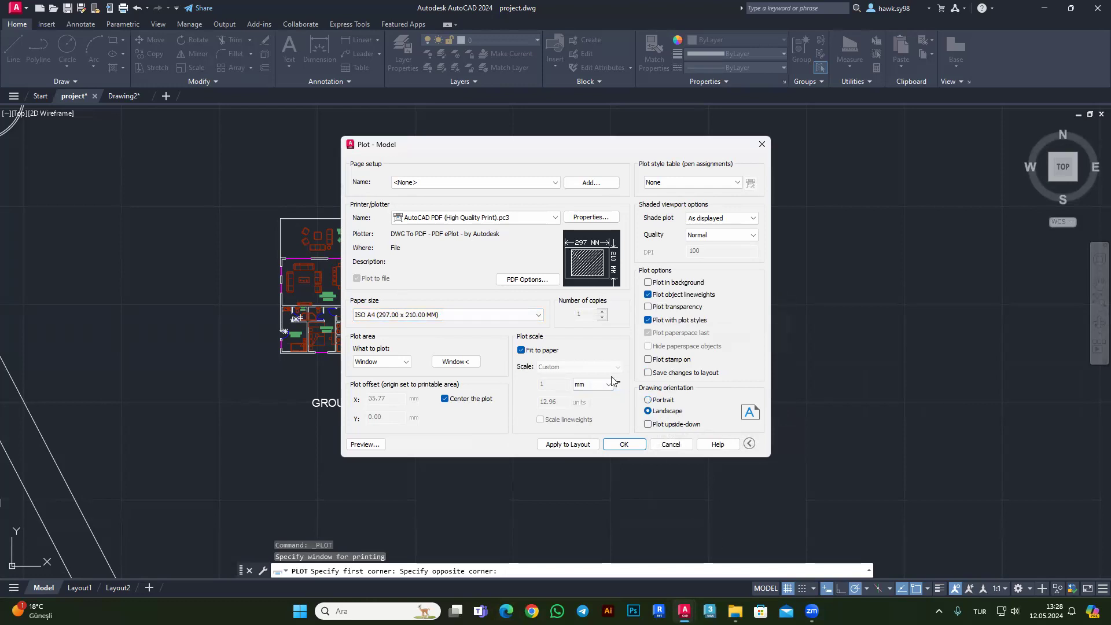
{"action": "left_click", "coordinate": [624, 443]}
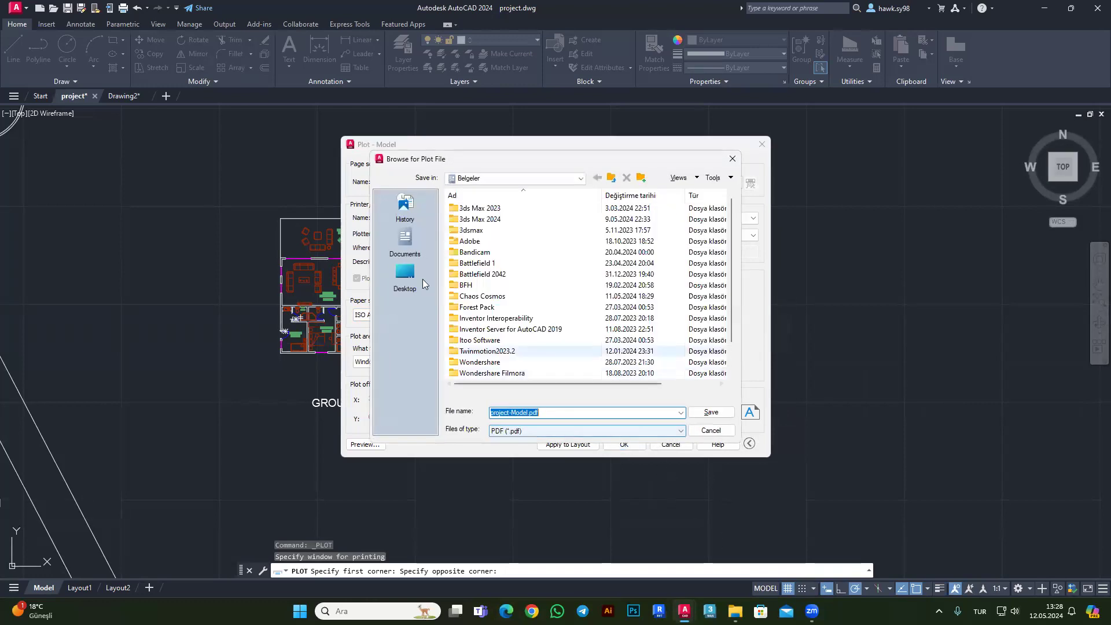
{"action": "left_click", "coordinate": [418, 267]}
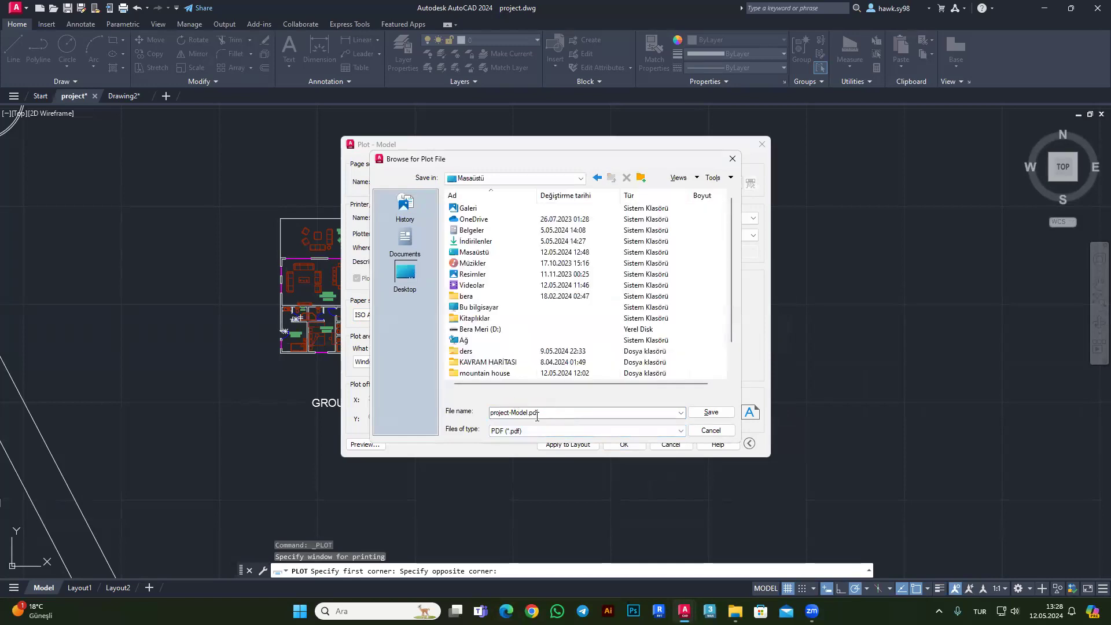
{"action": "left_click", "coordinate": [710, 412]}
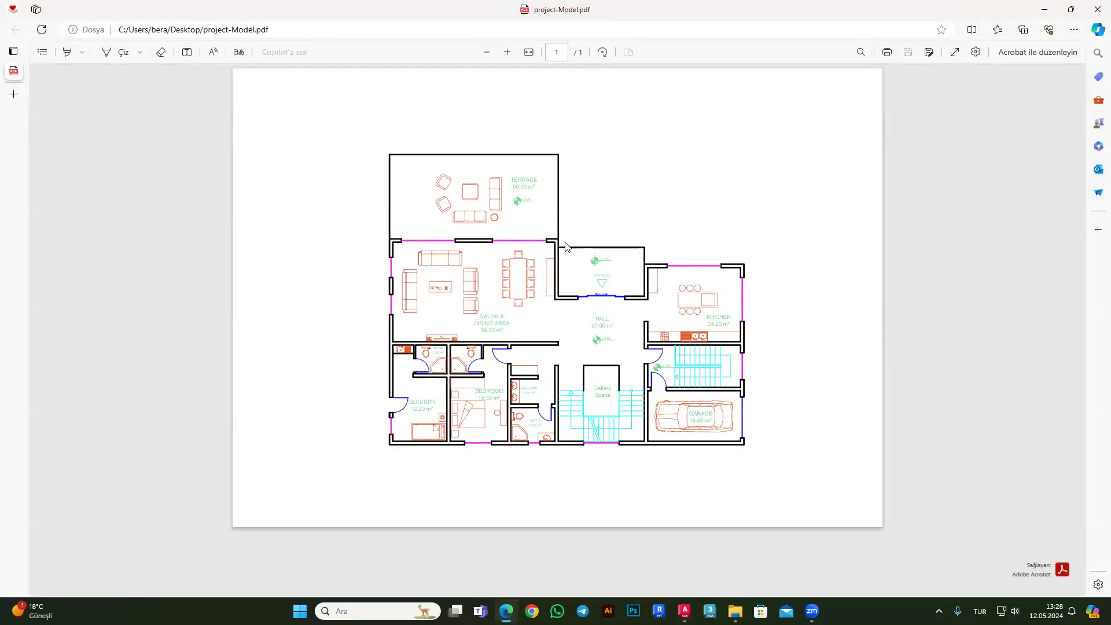
Zoom into project-Model.pdf to inspect the entrance, hall and dining area detail.
{"action": "scroll", "coordinate": [567, 247], "scroll_direction": "up", "scroll_amount": 2, "text": "ctrl"}
{"action": "scroll", "coordinate": [544, 240], "scroll_direction": "up", "scroll_amount": 5, "text": "ctrl"}
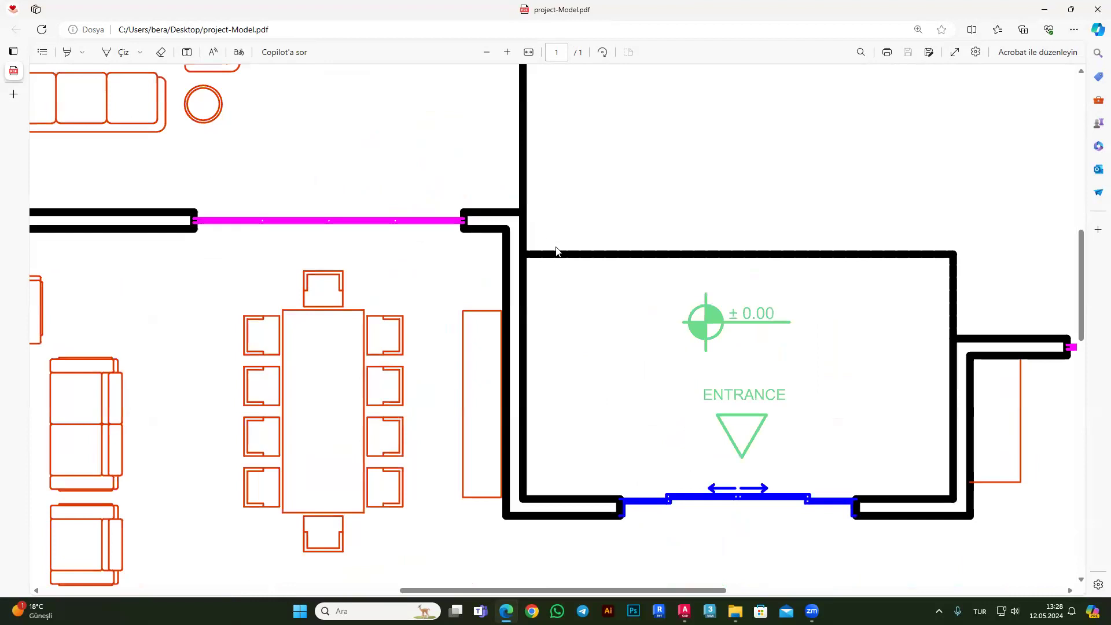
{"action": "scroll", "coordinate": [457, 221], "scroll_direction": "down", "scroll_amount": 3}
{"action": "scroll", "coordinate": [451, 261], "scroll_direction": "down", "scroll_amount": 3, "text": "ctrl"}
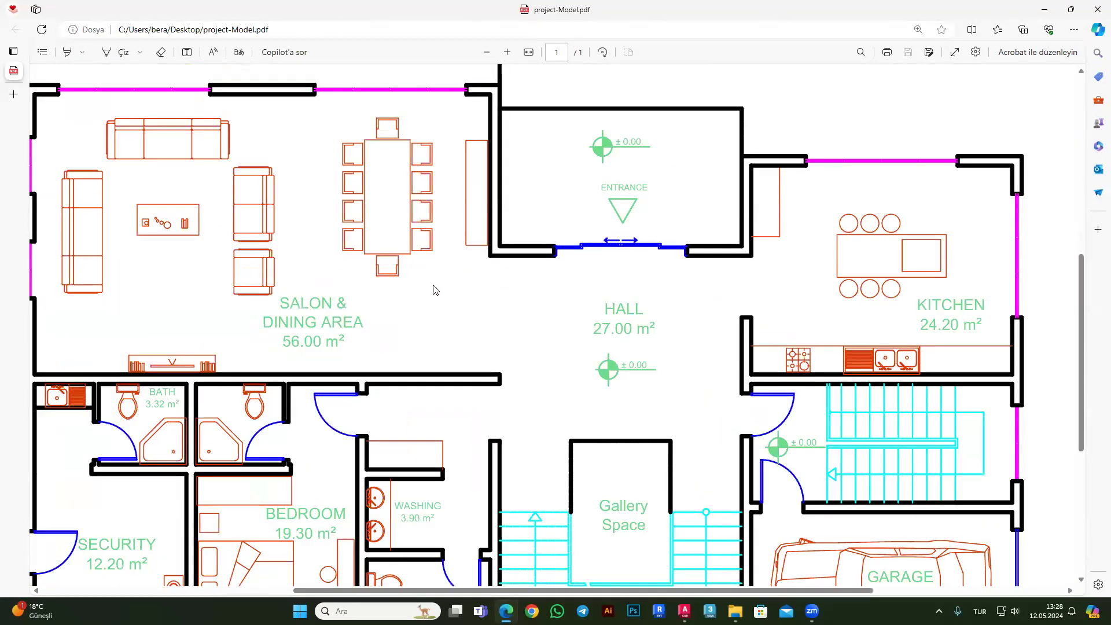
{"action": "scroll", "coordinate": [457, 275], "scroll_direction": "up", "scroll_amount": 2, "text": "ctrl"}
{"action": "scroll", "coordinate": [570, 261], "scroll_direction": "up", "scroll_amount": 1, "text": "ctrl"}
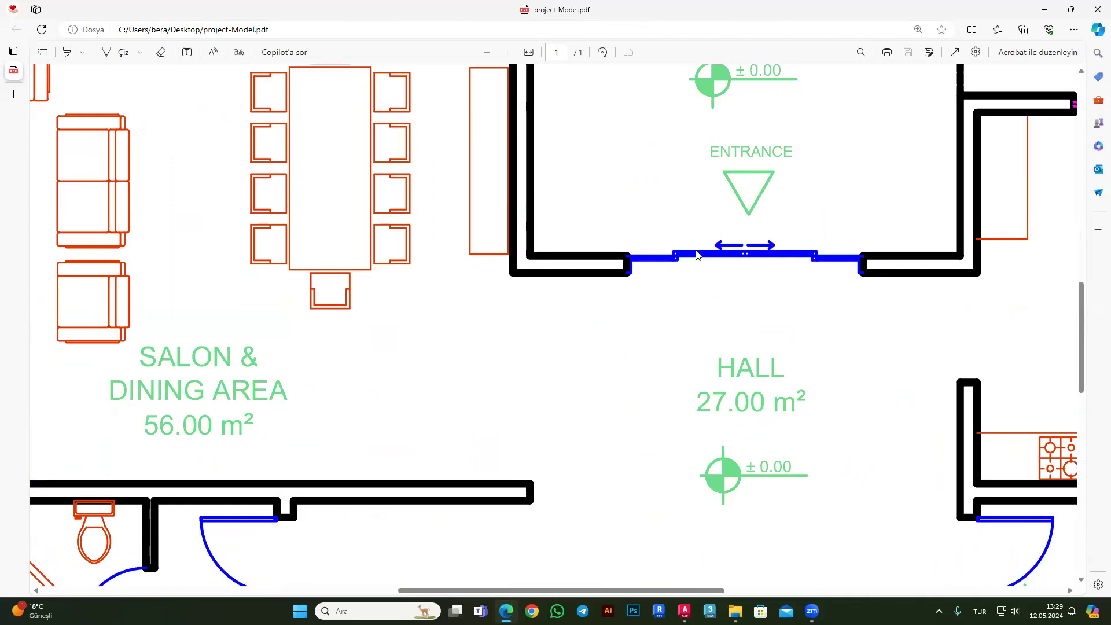
{"action": "scroll", "coordinate": [667, 241], "scroll_direction": "up", "scroll_amount": 1}
{"action": "scroll", "coordinate": [652, 337], "scroll_direction": "up", "scroll_amount": 2}
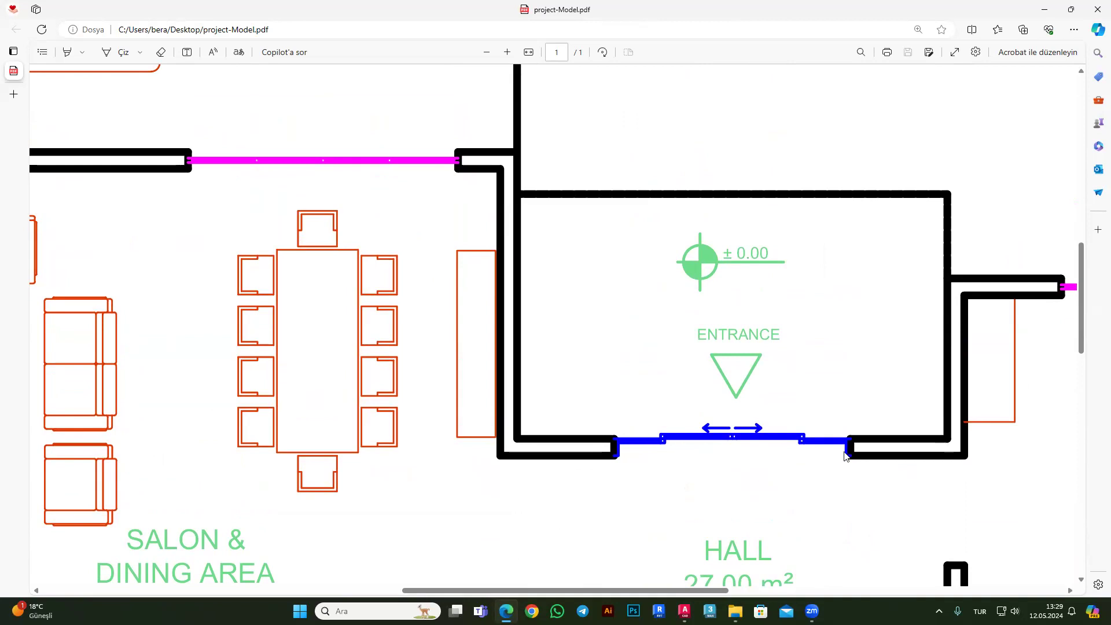
{"action": "scroll", "coordinate": [840, 448], "scroll_direction": "up", "scroll_amount": 1}
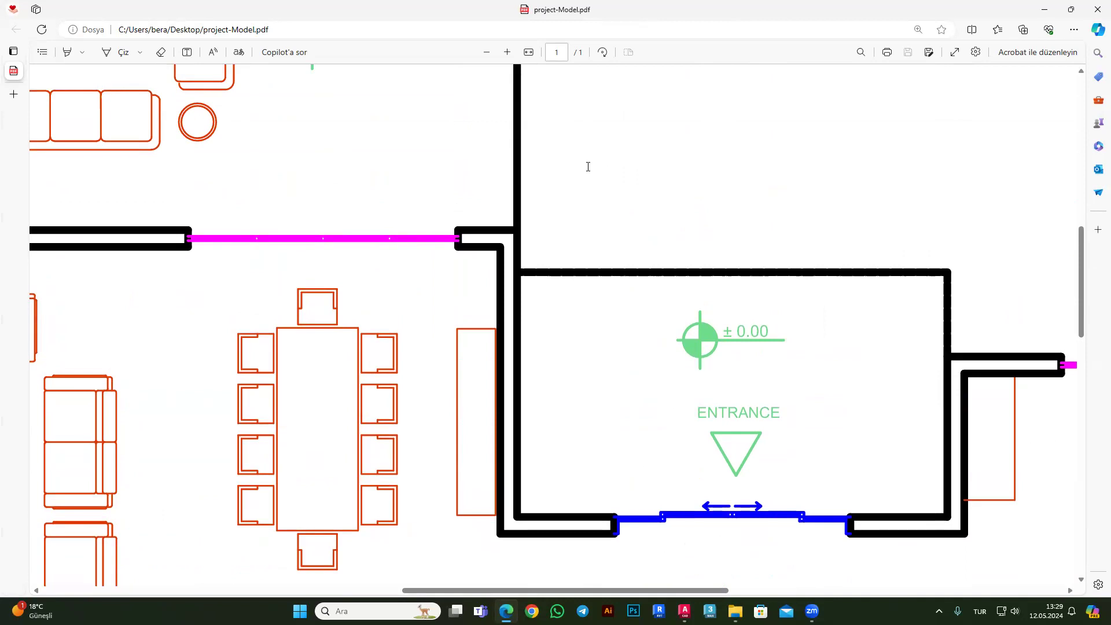
Close the PDF viewer, switch to Drawing2, and minimize AutoCAD to reach the desktop.
{"action": "left_click", "coordinate": [1097, 9]}
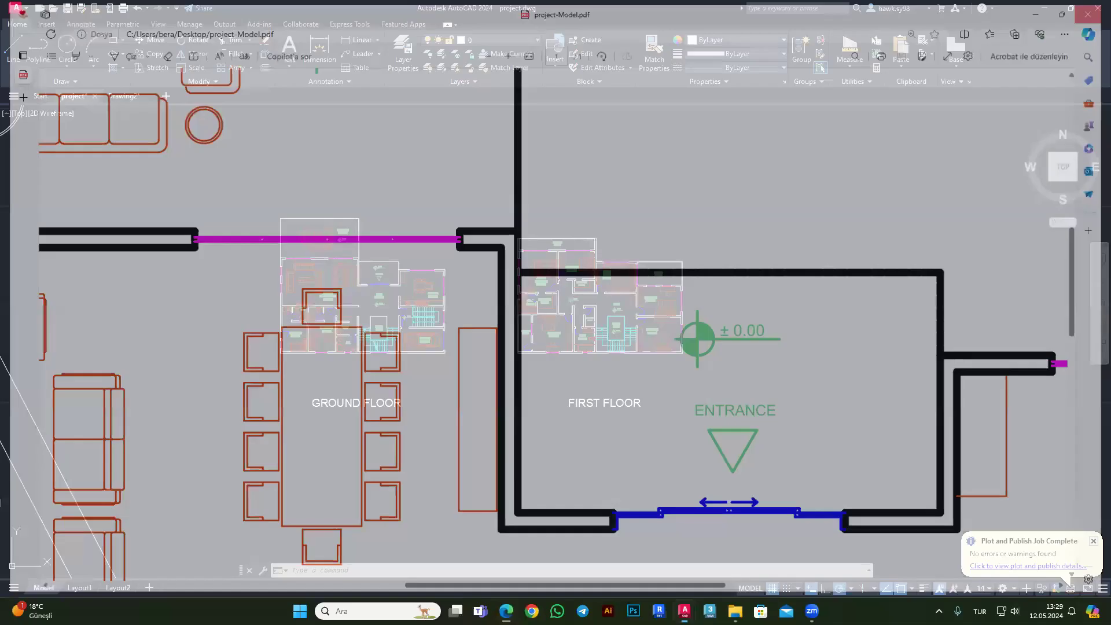
{"action": "left_click", "coordinate": [123, 96]}
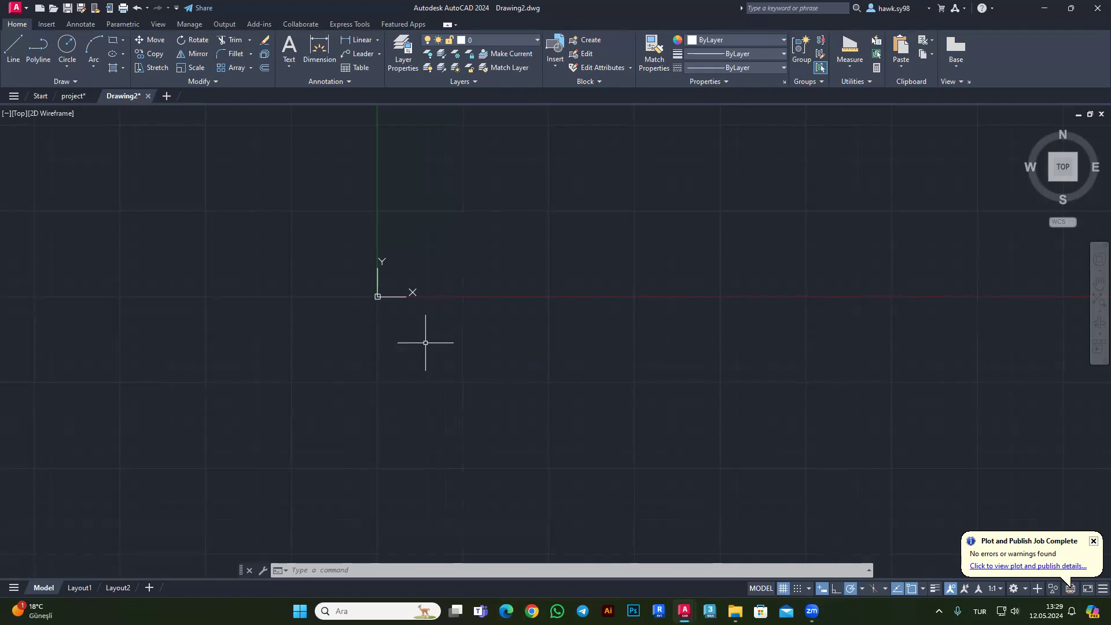
{"action": "left_click", "coordinate": [1070, 8]}
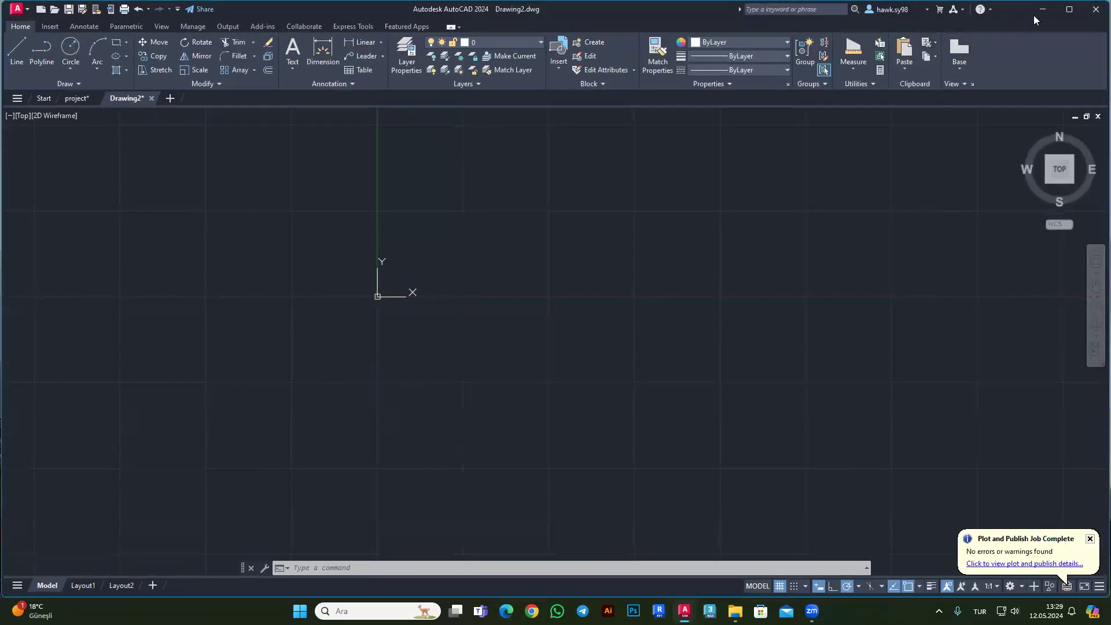
{"action": "left_click", "coordinate": [1070, 9]}
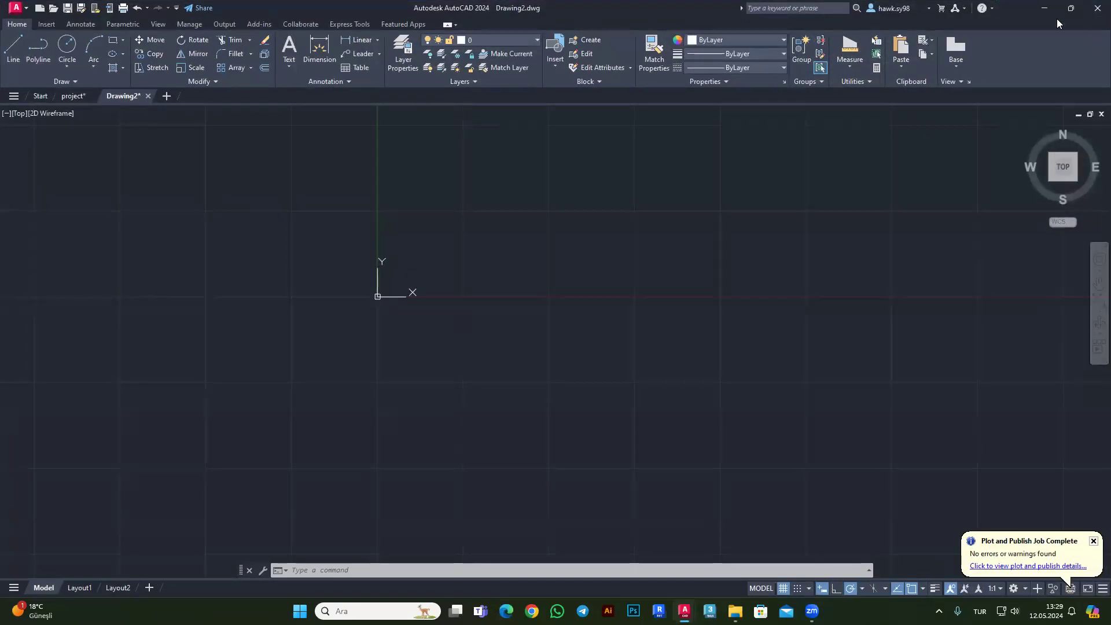
{"action": "left_click", "coordinate": [1044, 8]}
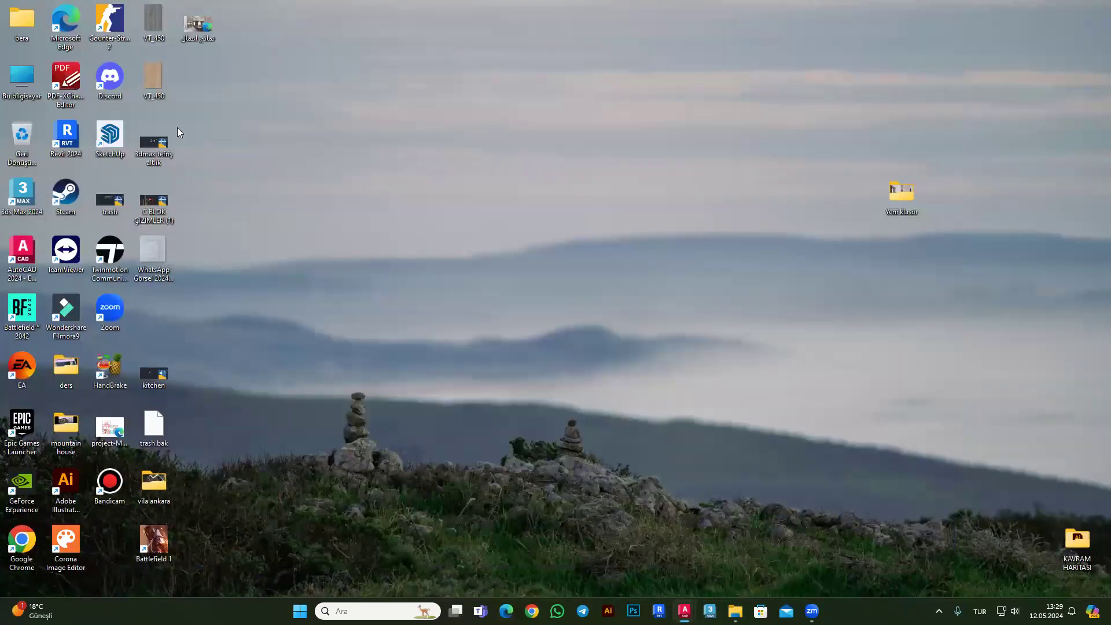
Drag project-Model.pdf from the desktop into Drawing2 to attach it.
{"action": "mouse_move", "coordinate": [104, 433]}
{"action": "left_mouse_down"}
{"action": "mouse_move", "coordinate": [507, 163]}
{"action": "mouse_move", "coordinate": [687, 606]}
{"action": "left_mouse_up"}
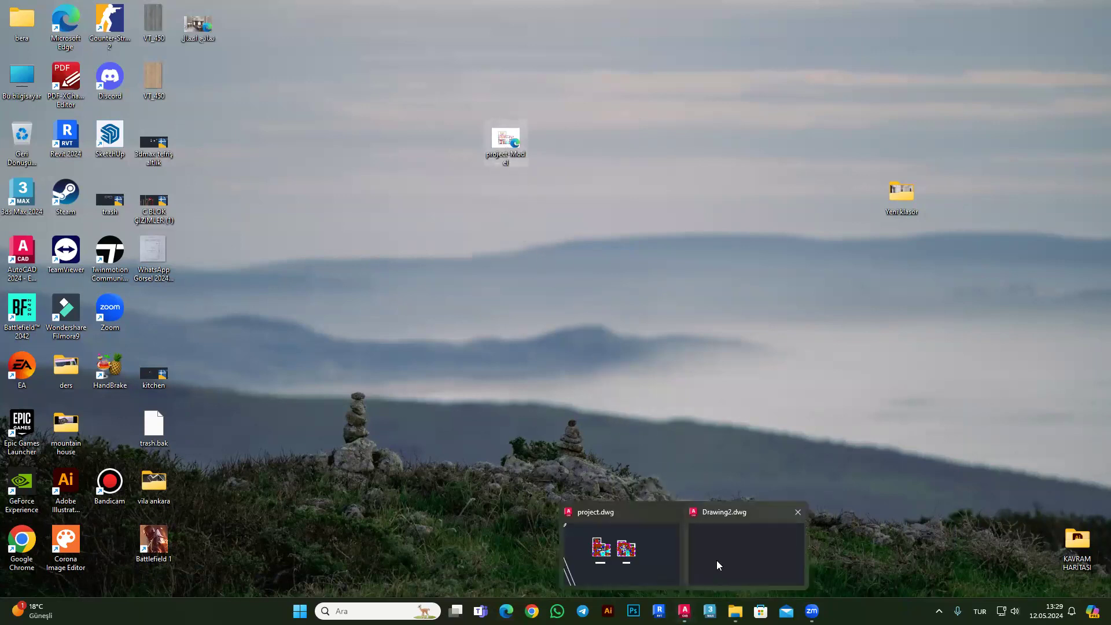
{"action": "left_click_drag", "start_coordinate": [686, 606], "coordinate": [716, 560]}
{"action": "left_click_drag", "start_coordinate": [388, 289], "coordinate": [386, 288]}
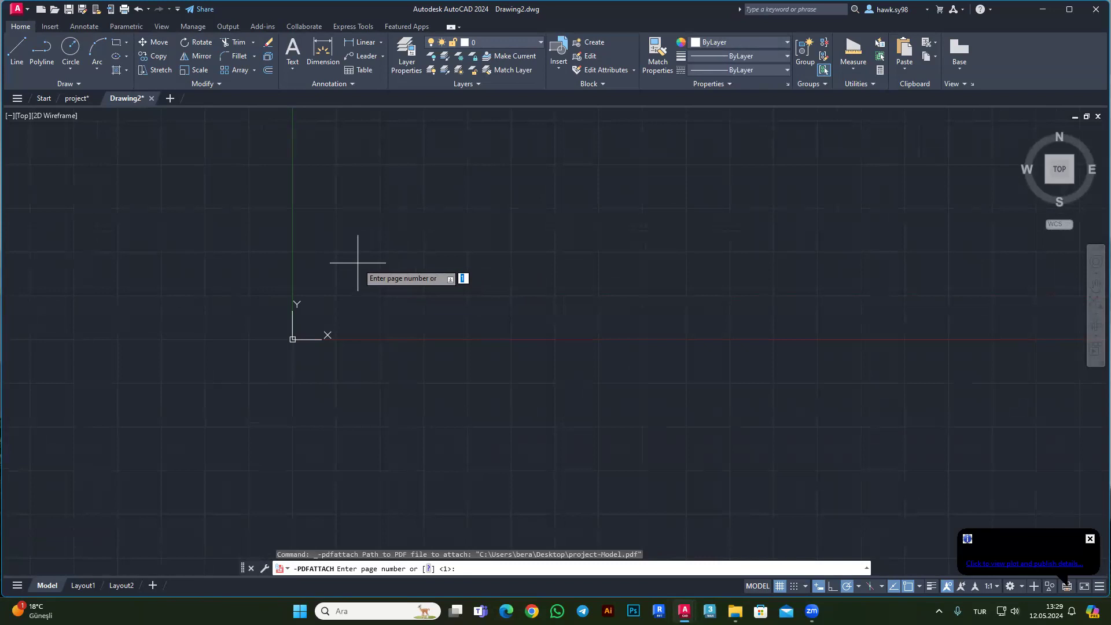
Attach page 1 of the PDF at a picked insertion point with scale 1 and rotation 0.
{"action": "key", "text": "Return"}
{"action": "left_click", "coordinate": [319, 313]}
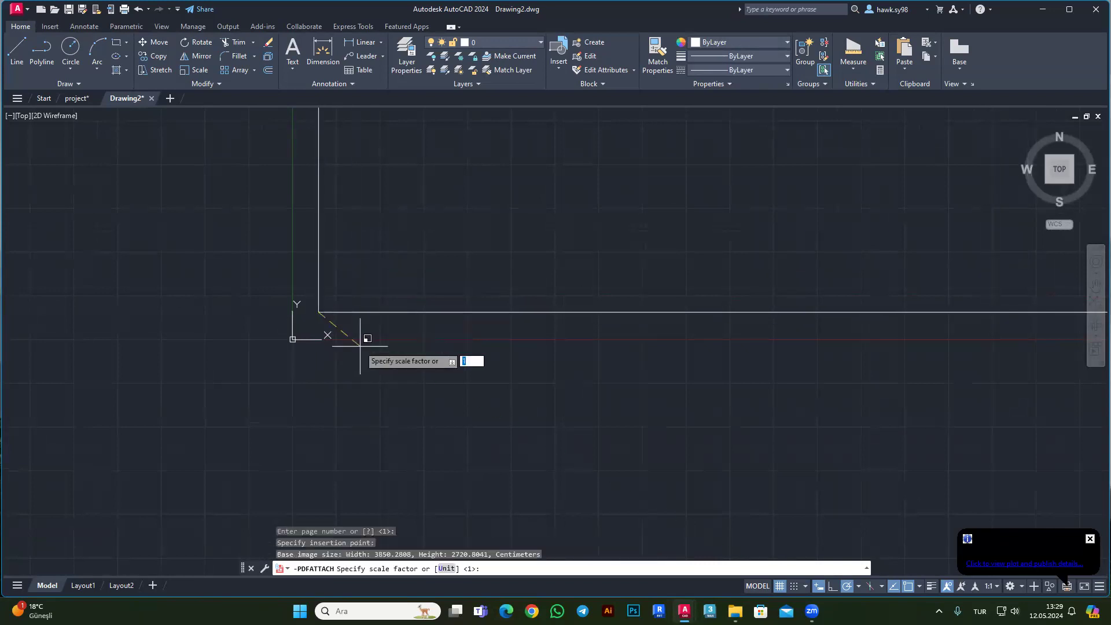
{"action": "scroll", "coordinate": [324, 359], "scroll_direction": "down", "scroll_amount": 2}
{"action": "scroll", "coordinate": [341, 352], "scroll_direction": "down", "scroll_amount": 2}
{"action": "left_click", "coordinate": [218, 223]}
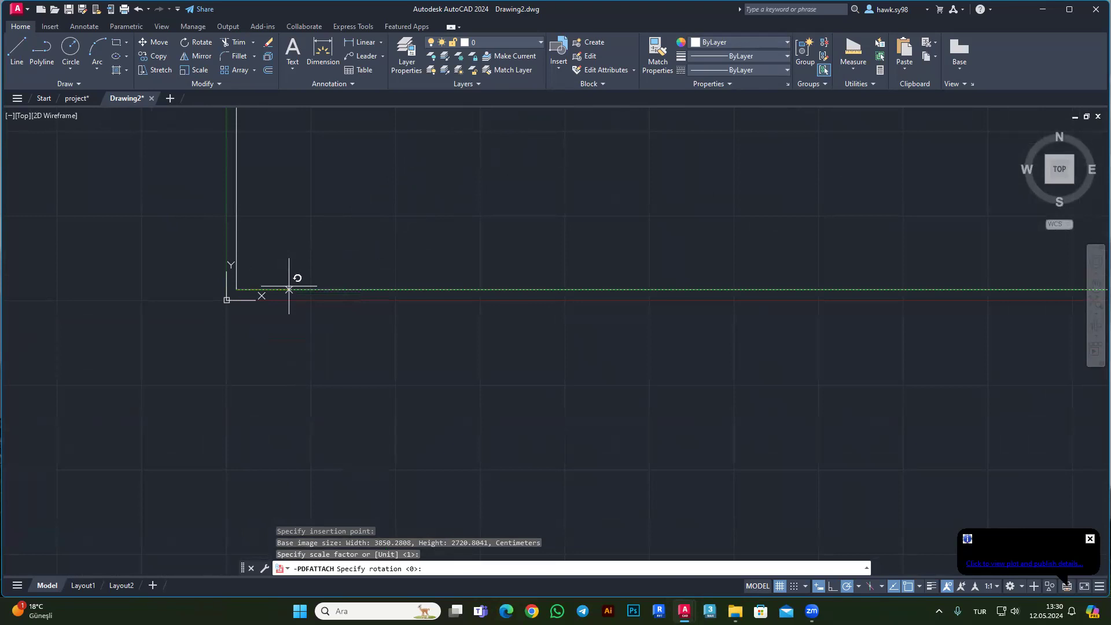
{"action": "left_click", "coordinate": [288, 289]}
Zoom around the placed underlay and dismiss the plot-complete notification.
{"action": "scroll", "coordinate": [234, 372], "scroll_direction": "down", "scroll_amount": 5}
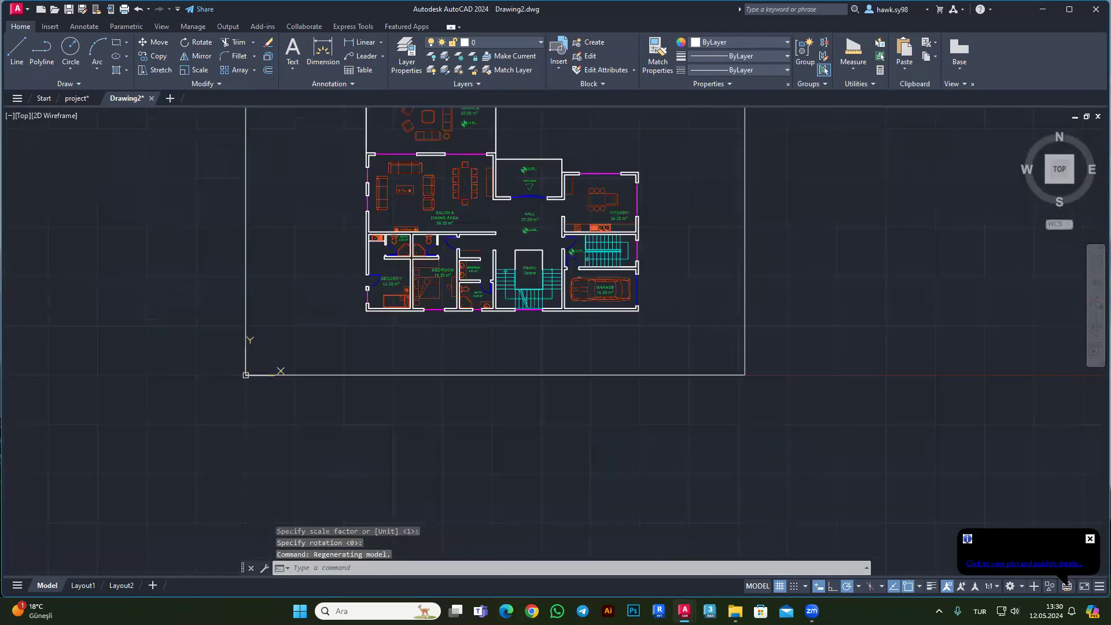
{"action": "scroll", "coordinate": [360, 291], "scroll_direction": "up", "scroll_amount": 4}
{"action": "scroll", "coordinate": [348, 301], "scroll_direction": "up", "scroll_amount": 2}
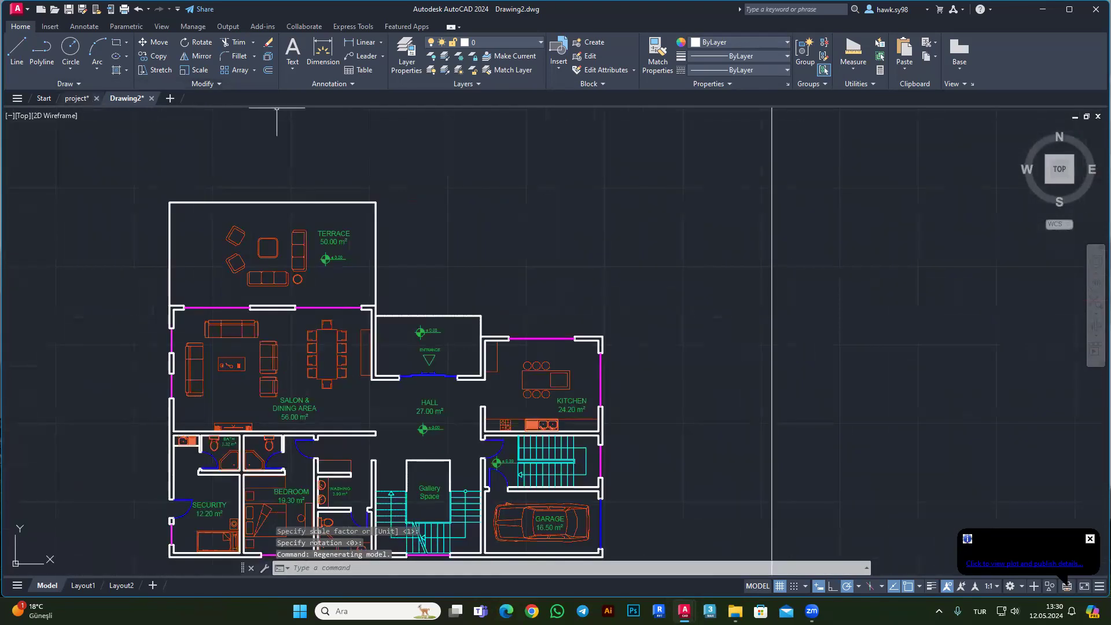
{"action": "scroll", "coordinate": [349, 320], "scroll_direction": "up", "scroll_amount": 2}
{"action": "scroll", "coordinate": [350, 320], "scroll_direction": "up", "scroll_amount": 2}
{"action": "scroll", "coordinate": [399, 276], "scroll_direction": "up", "scroll_amount": 4}
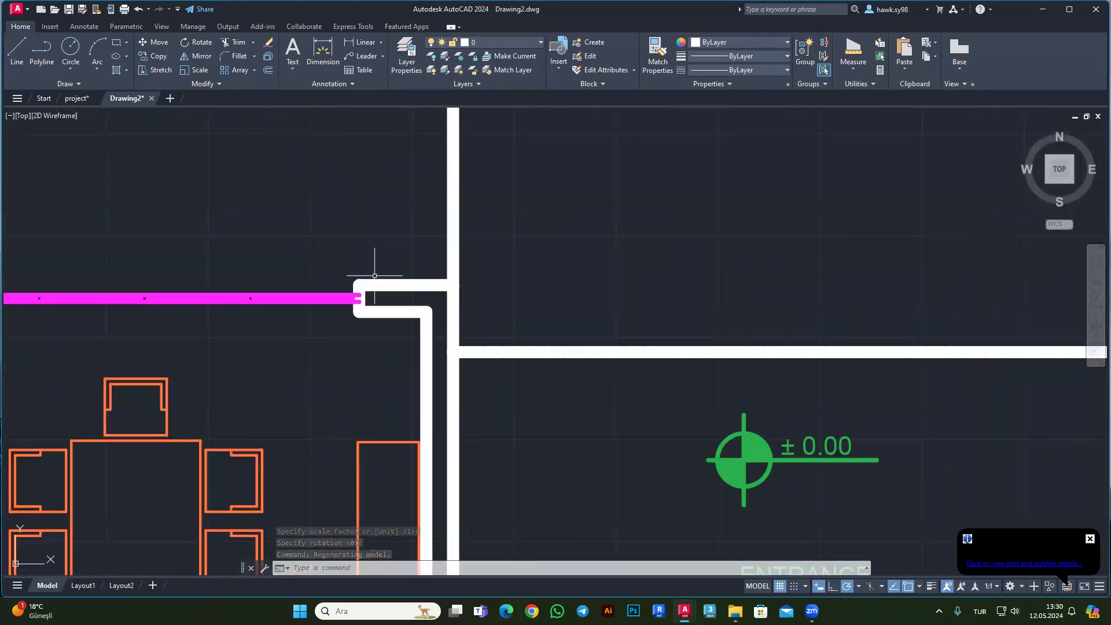
{"action": "scroll", "coordinate": [379, 250], "scroll_direction": "down", "scroll_amount": 7}
{"action": "scroll", "coordinate": [379, 250], "scroll_direction": "down", "scroll_amount": 4}
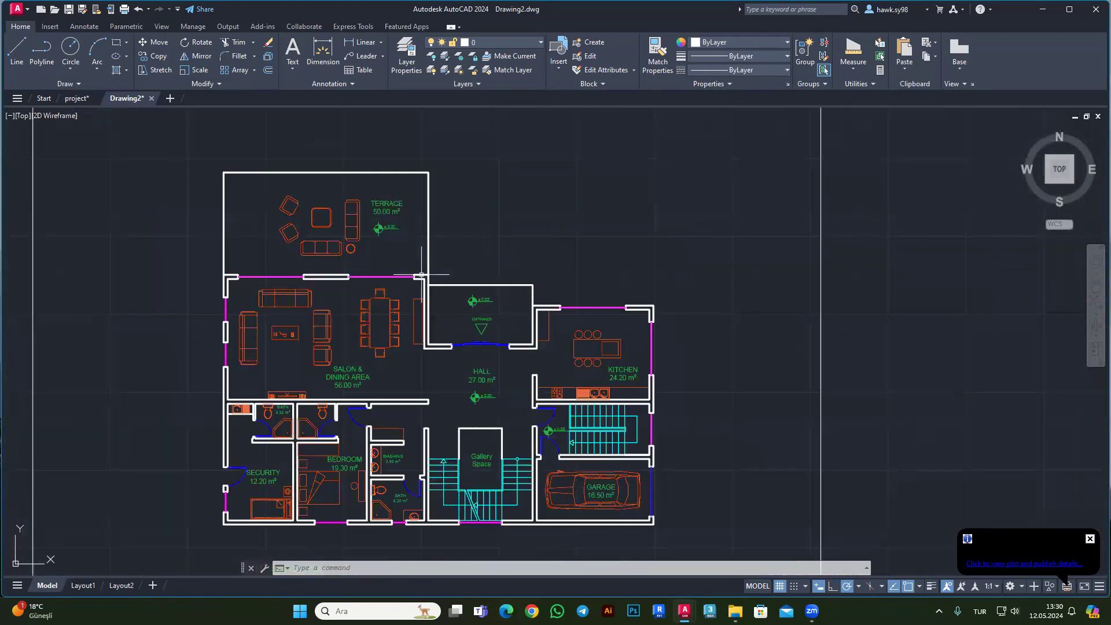
{"action": "scroll", "coordinate": [421, 273], "scroll_direction": "down", "scroll_amount": 4}
{"action": "left_click", "coordinate": [1089, 541]}
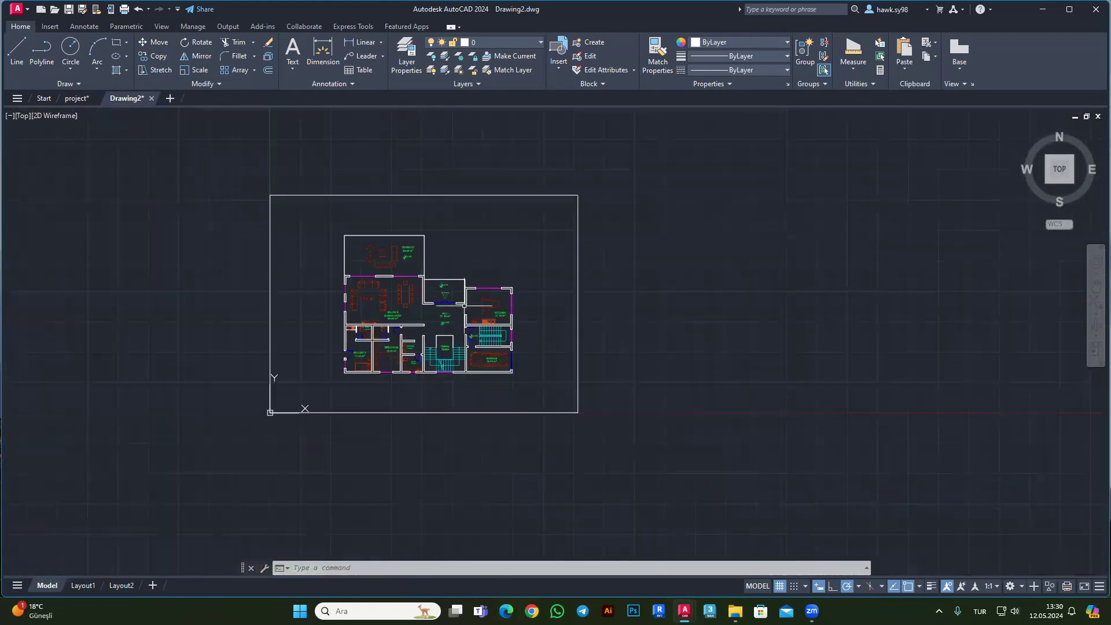
{"action": "scroll", "coordinate": [457, 278], "scroll_direction": "up", "scroll_amount": 4}
{"action": "scroll", "coordinate": [451, 255], "scroll_direction": "down", "scroll_amount": 4}
{"action": "scroll", "coordinate": [409, 264], "scroll_direction": "up", "scroll_amount": 4}
Try a line from an inner wall corner, cancel it, and select the PDF underlay.
{"action": "left_click", "coordinate": [16, 51]}
{"action": "scroll", "coordinate": [528, 314], "scroll_direction": "up", "scroll_amount": 4}
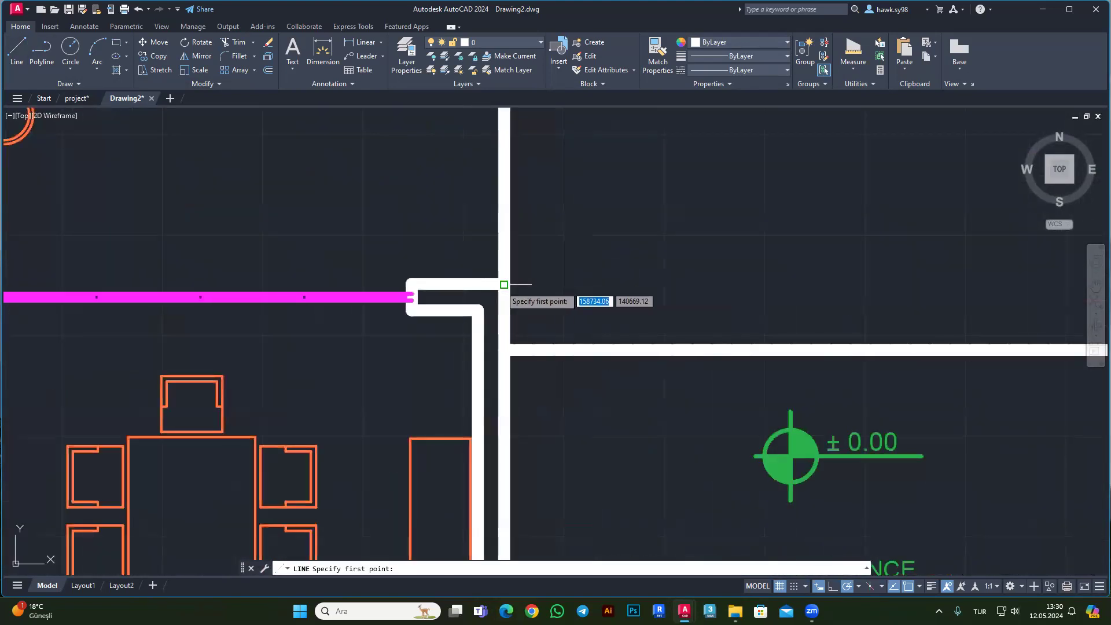
{"action": "left_click", "coordinate": [478, 310]}
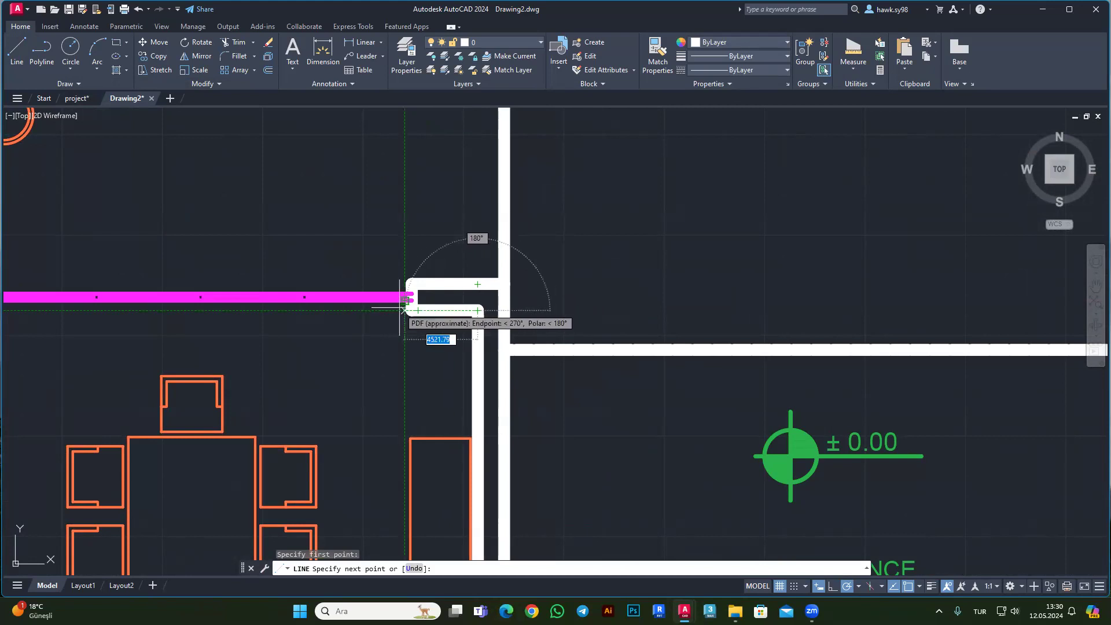
{"action": "scroll", "coordinate": [478, 310], "scroll_direction": "up", "scroll_amount": 4}
{"action": "left_click", "coordinate": [477, 310]}
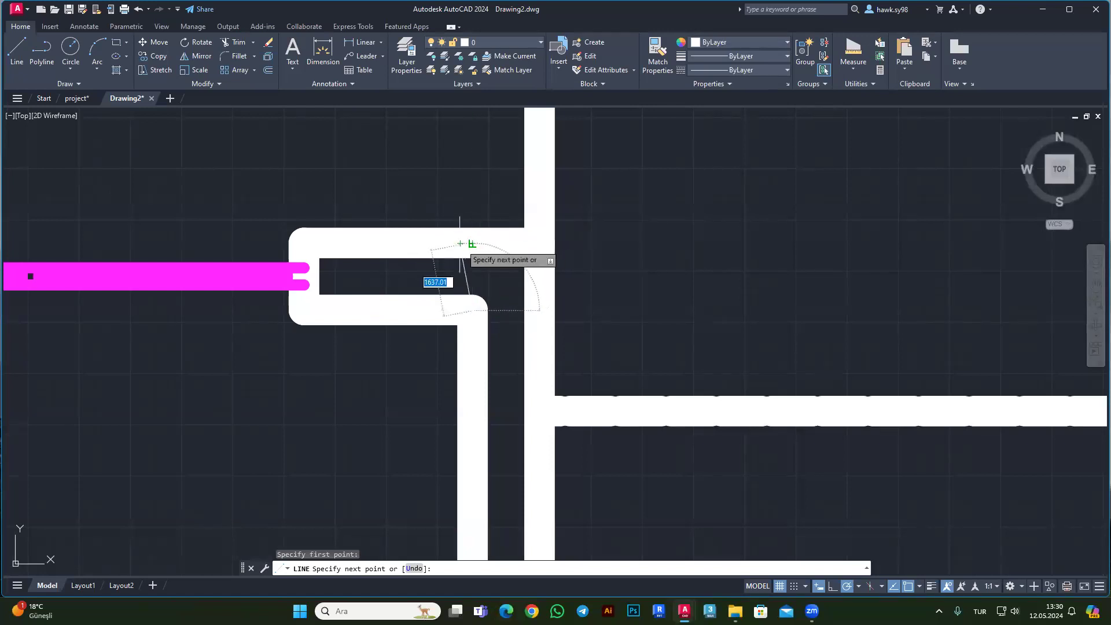
{"action": "key", "text": "Escape"}
{"action": "scroll", "coordinate": [472, 243], "scroll_direction": "down", "scroll_amount": 5}
{"action": "scroll", "coordinate": [496, 281], "scroll_direction": "down", "scroll_amount": 4}
{"action": "left_click", "coordinate": [444, 301]}
Scale the frame and underlay plan down about the frame corner.
{"action": "scroll", "coordinate": [460, 273], "scroll_direction": "up", "scroll_amount": 4}
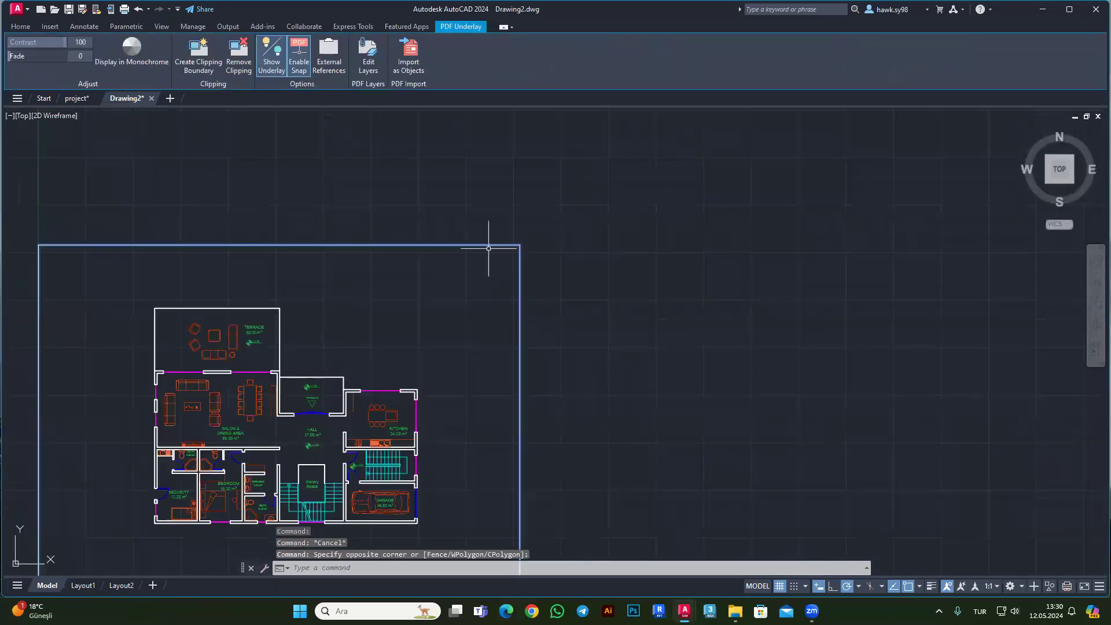
{"action": "scroll", "coordinate": [464, 168], "scroll_direction": "down", "scroll_amount": 4}
{"action": "key", "text": "Escape"}
{"action": "key", "text": "Escape"}
{"action": "scroll", "coordinate": [333, 237], "scroll_direction": "up", "scroll_amount": 4}
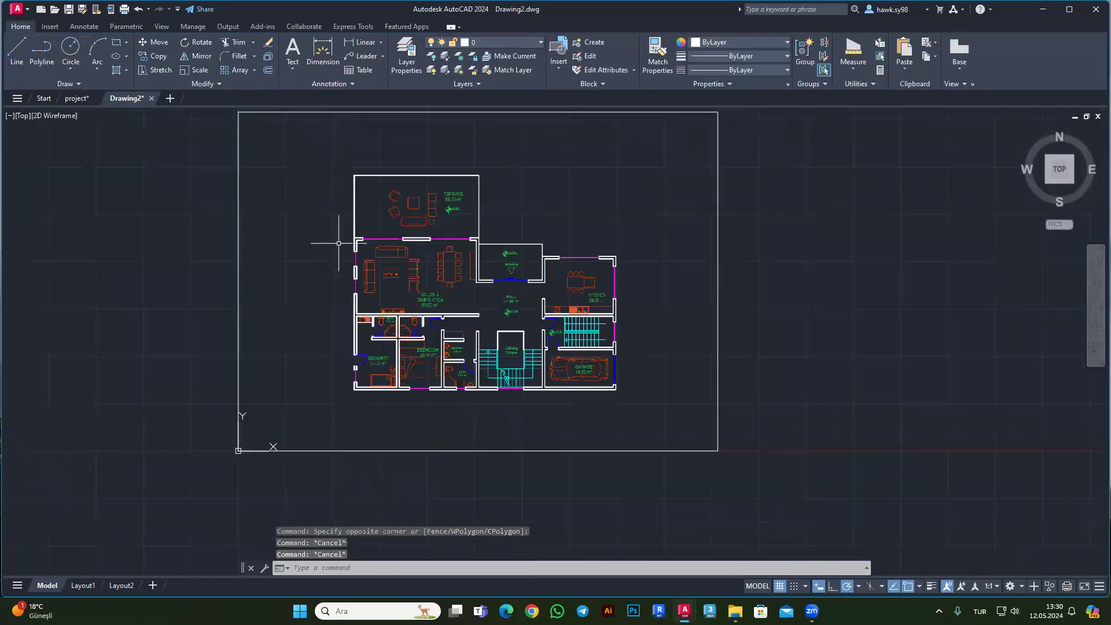
{"action": "scroll", "coordinate": [332, 237], "scroll_direction": "up", "scroll_amount": 1}
{"action": "left_click", "coordinate": [199, 70]}
{"action": "scroll", "coordinate": [258, 359], "scroll_direction": "down", "scroll_amount": 3}
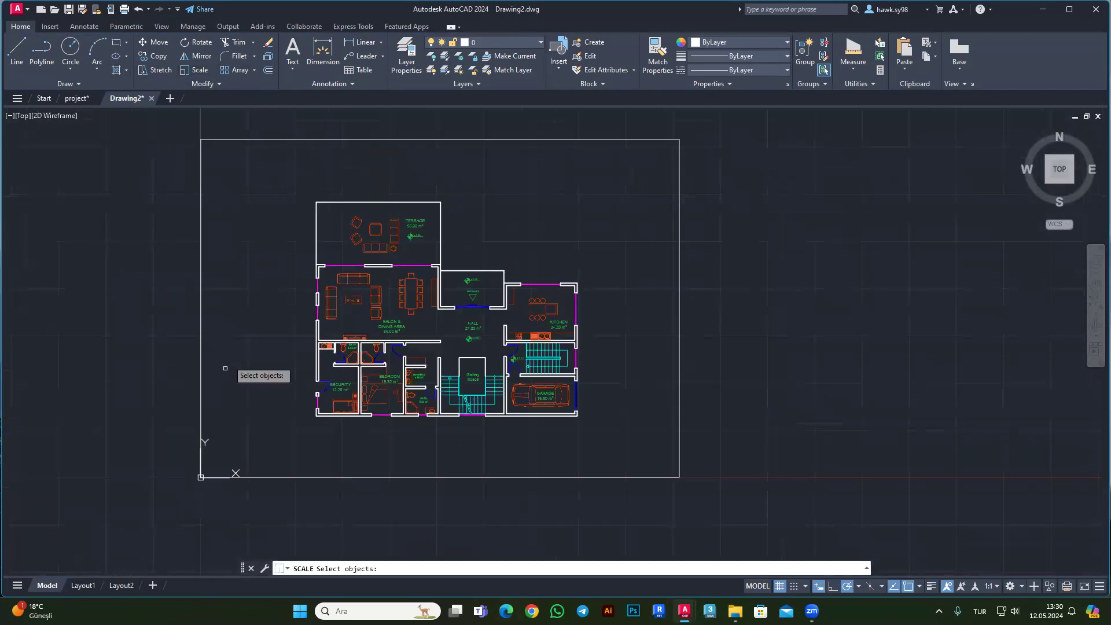
{"action": "left_click_drag", "start_coordinate": [211, 437], "coordinate": [168, 463]}
{"action": "scroll", "coordinate": [192, 484], "scroll_direction": "up", "scroll_amount": 4}
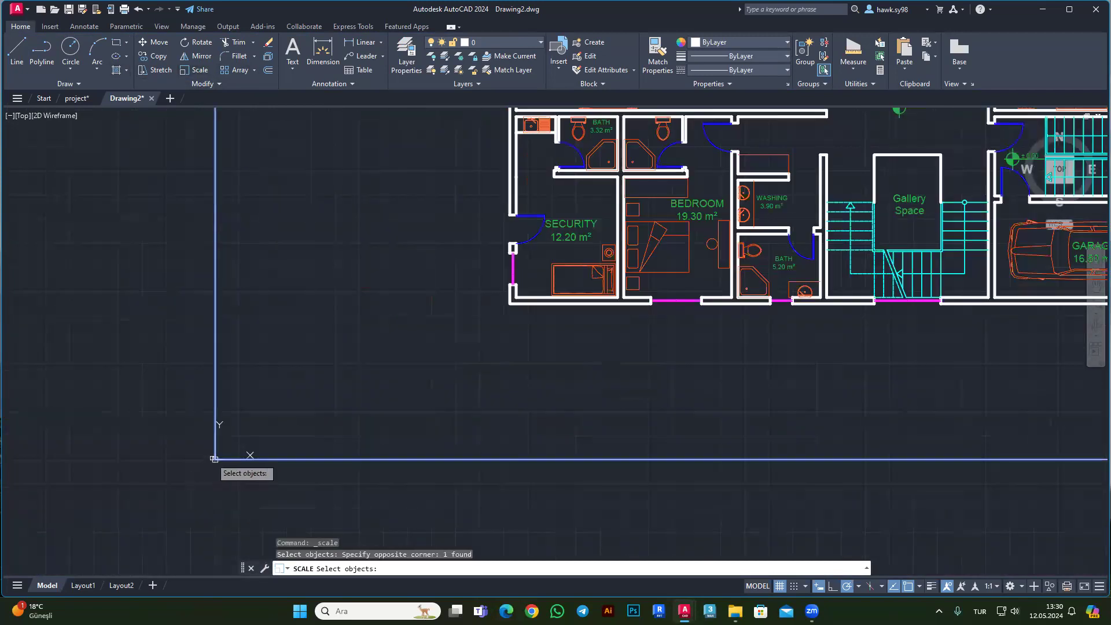
{"action": "key", "text": "Return"}
{"action": "left_click", "coordinate": [216, 458]}
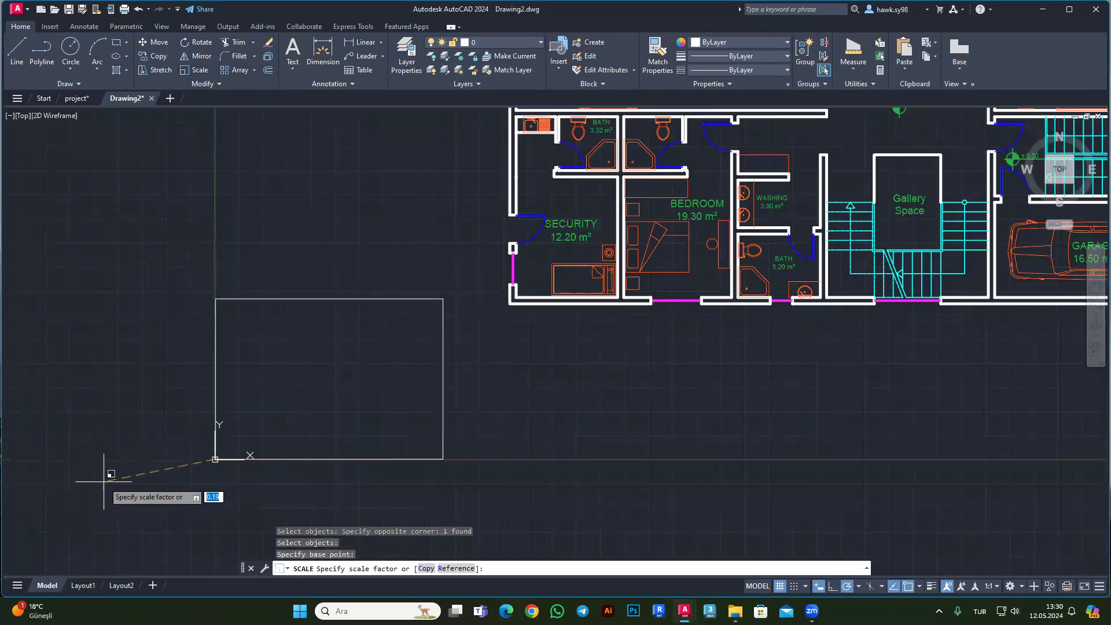
{"action": "left_click", "coordinate": [150, 471]}
Try a line from a wall corner with the L command, then cancel it.
{"action": "scroll", "coordinate": [239, 434], "scroll_direction": "up", "scroll_amount": 4}
{"action": "scroll", "coordinate": [405, 260], "scroll_direction": "up", "scroll_amount": 4}
{"action": "scroll", "coordinate": [558, 220], "scroll_direction": "up", "scroll_amount": 5}
{"action": "type", "text": "l"}
{"action": "key", "text": "Return"}
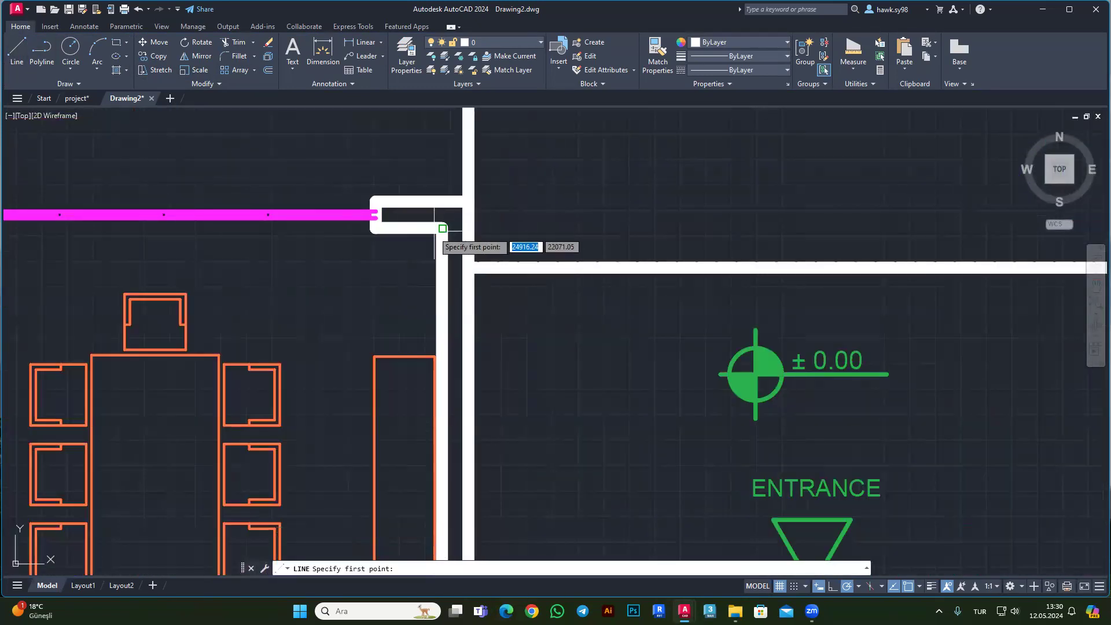
{"action": "left_click", "coordinate": [443, 226]}
{"action": "key", "text": "Escape"}
Reselect the underlay and scale it by 0.1 from the frame's lower-left corner.
{"action": "scroll", "coordinate": [370, 278], "scroll_direction": "down", "scroll_amount": 10}
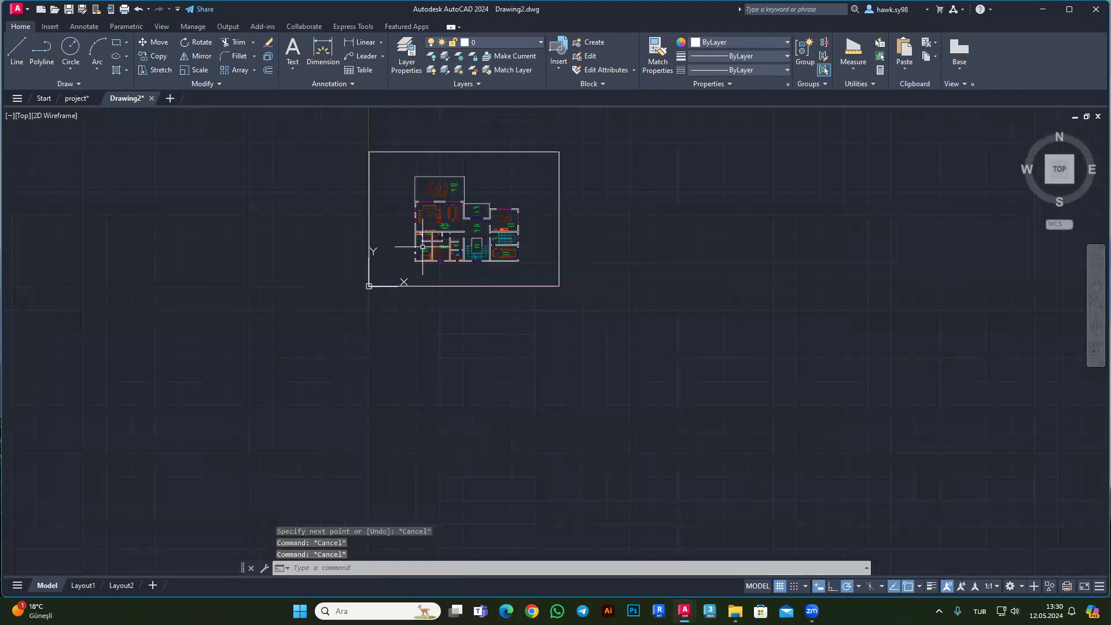
{"action": "scroll", "coordinate": [324, 280], "scroll_direction": "up", "scroll_amount": 5}
{"action": "left_click", "coordinate": [372, 292]}
{"action": "left_click", "coordinate": [315, 350]}
{"action": "key", "text": "Escape"}
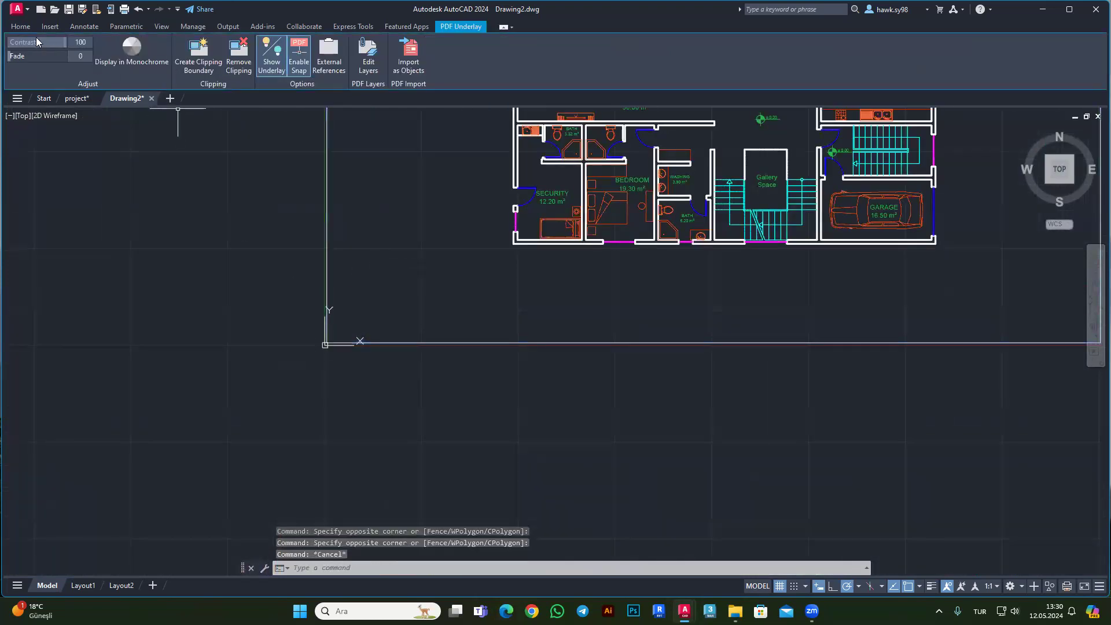
{"action": "left_click", "coordinate": [409, 285]}
{"action": "left_click", "coordinate": [174, 116]}
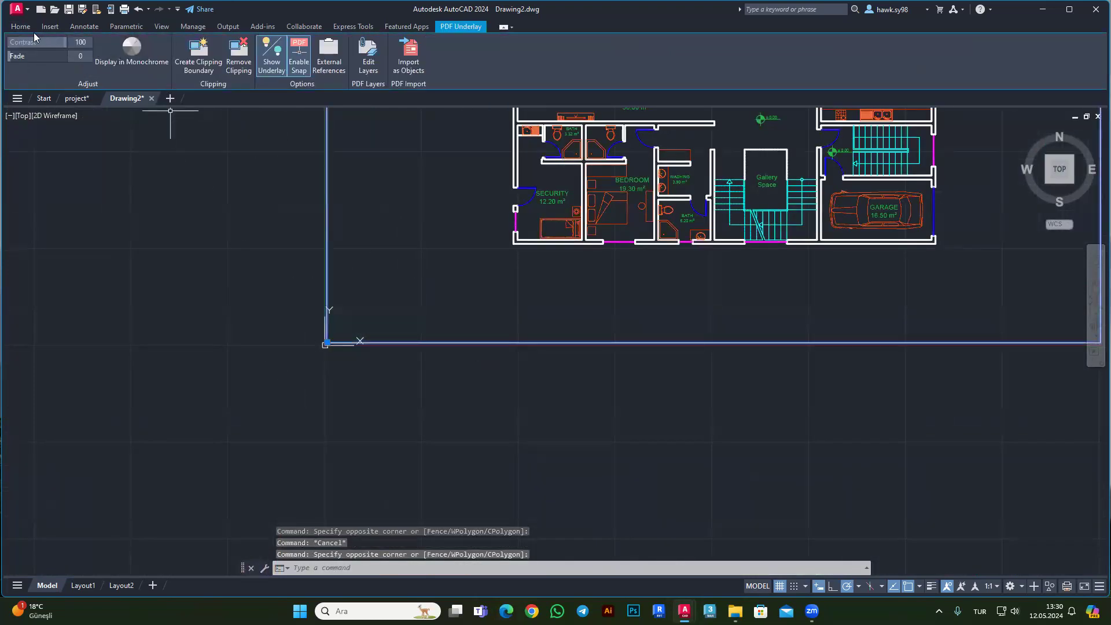
{"action": "left_click", "coordinate": [26, 26]}
{"action": "left_click", "coordinate": [193, 72]}
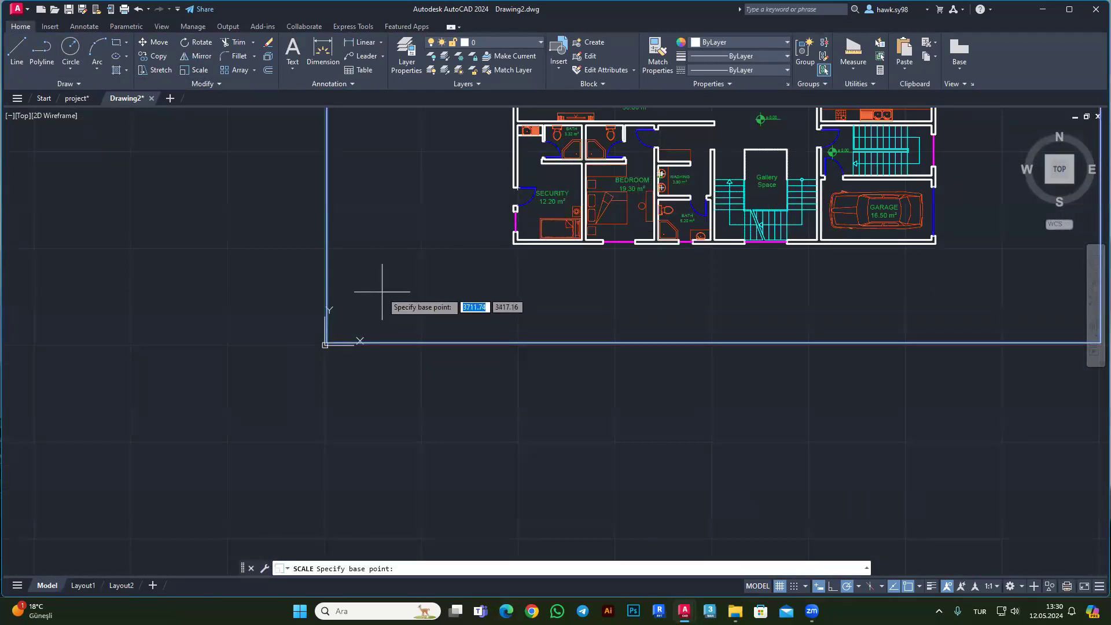
{"action": "scroll", "coordinate": [324, 341], "scroll_direction": "up", "scroll_amount": 5}
{"action": "left_click", "coordinate": [326, 336]}
{"action": "type", "text": "0.1"}
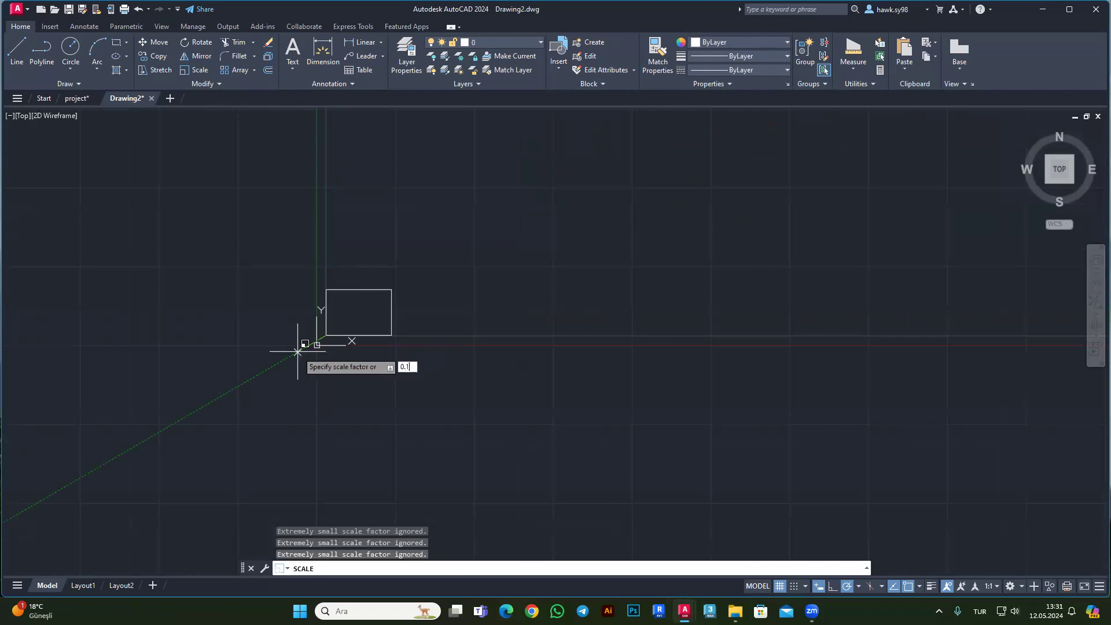
{"action": "key", "text": "Return"}
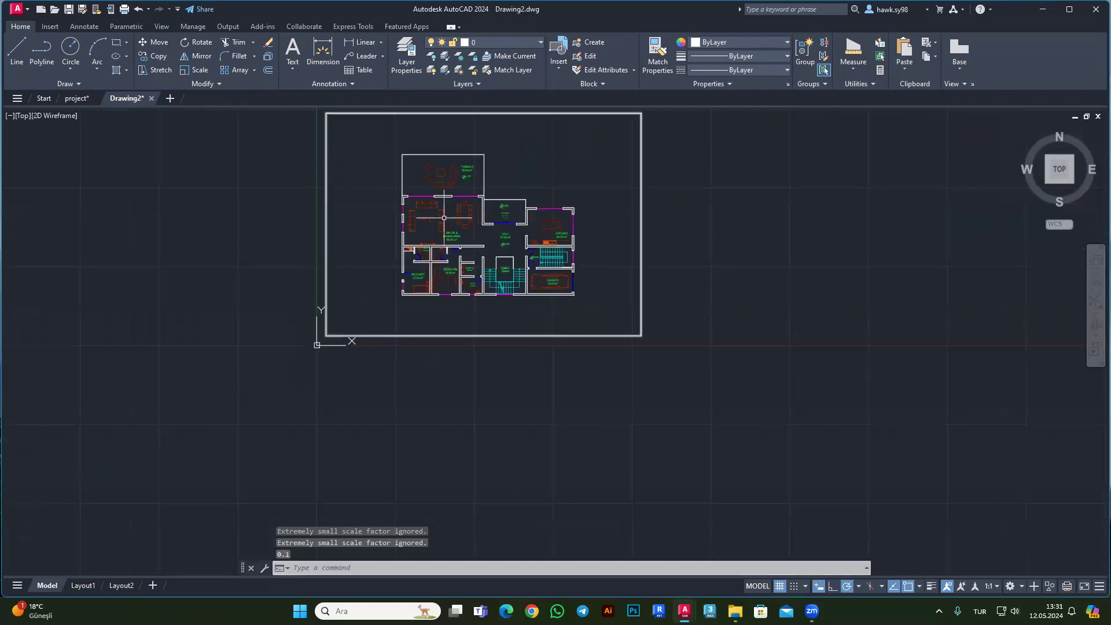
Start a wall line at a corner of the shrunken plan, then cancel it.
{"action": "left_click", "coordinate": [17, 51]}
{"action": "scroll", "coordinate": [463, 197], "scroll_direction": "up", "scroll_amount": 2}
{"action": "scroll", "coordinate": [645, 240], "scroll_direction": "up", "scroll_amount": 4}
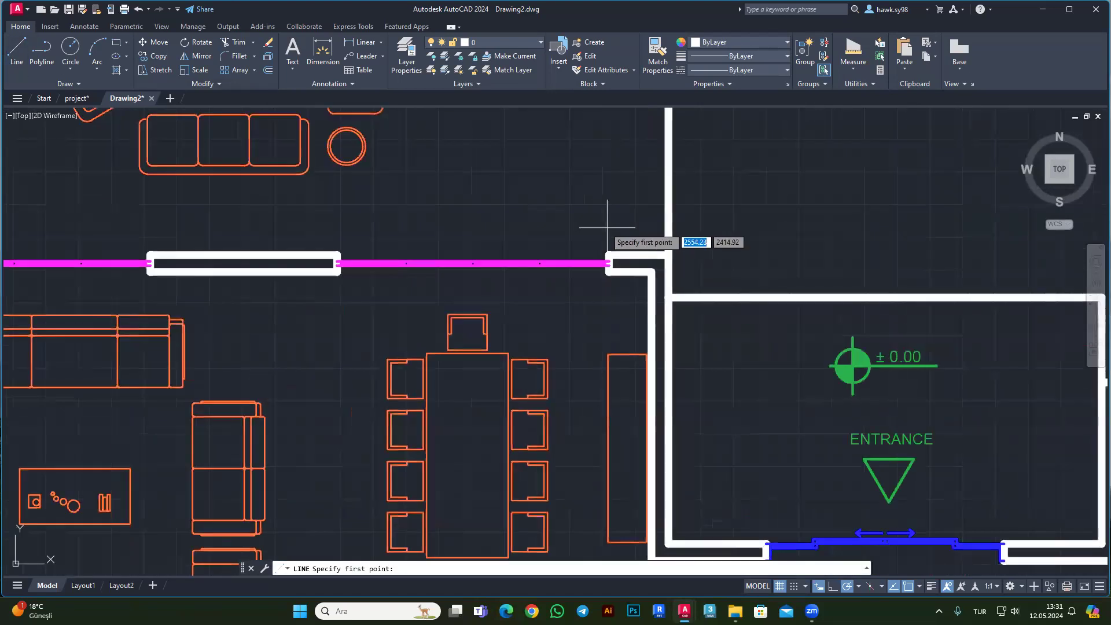
{"action": "scroll", "coordinate": [646, 306], "scroll_direction": "up", "scroll_amount": 3}
{"action": "left_click", "coordinate": [648, 306]}
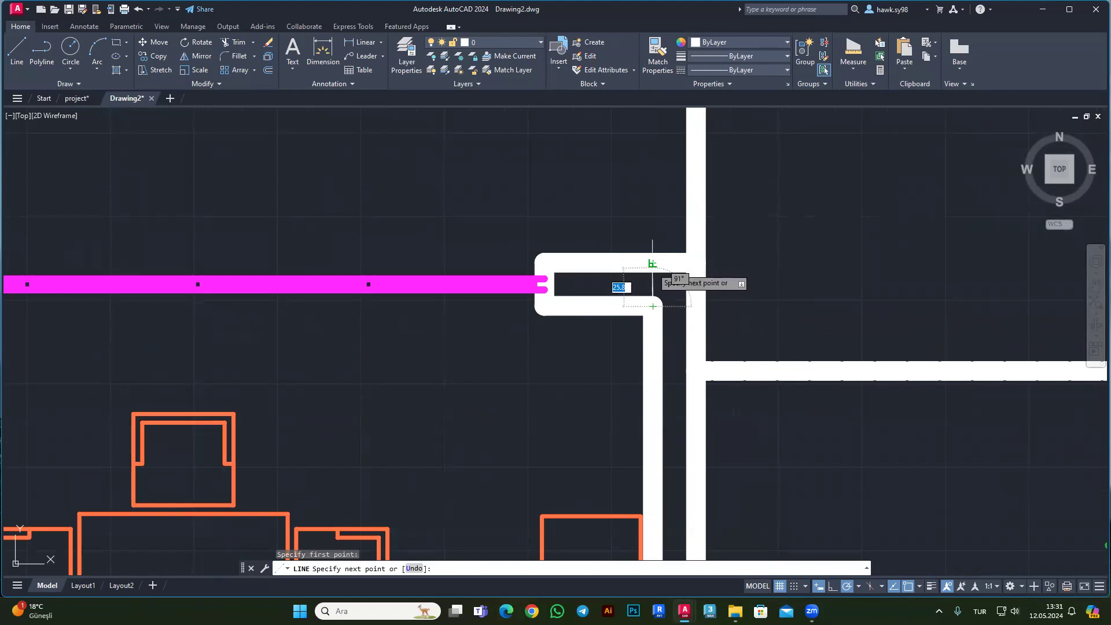
{"action": "scroll", "coordinate": [642, 261], "scroll_direction": "down", "scroll_amount": 2}
{"action": "scroll", "coordinate": [632, 260], "scroll_direction": "up", "scroll_amount": 4}
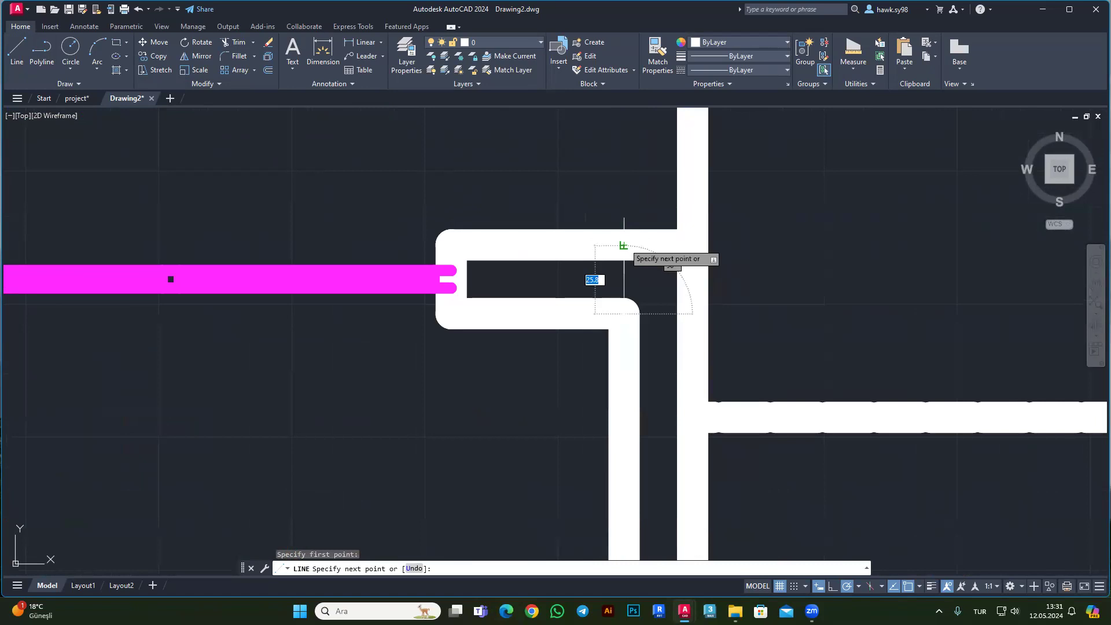
{"action": "key", "text": "Escape"}
{"action": "scroll", "coordinate": [622, 249], "scroll_direction": "down", "scroll_amount": 4}
{"action": "scroll", "coordinate": [622, 249], "scroll_direction": "down", "scroll_amount": 4}
{"action": "scroll", "coordinate": [578, 264], "scroll_direction": "down", "scroll_amount": 3}
Move the underlay and frame upward, leaving empty space below.
{"action": "left_click", "coordinate": [578, 263]}
{"action": "scroll", "coordinate": [579, 263], "scroll_direction": "down", "scroll_amount": 2}
{"action": "left_click", "coordinate": [265, 110]}
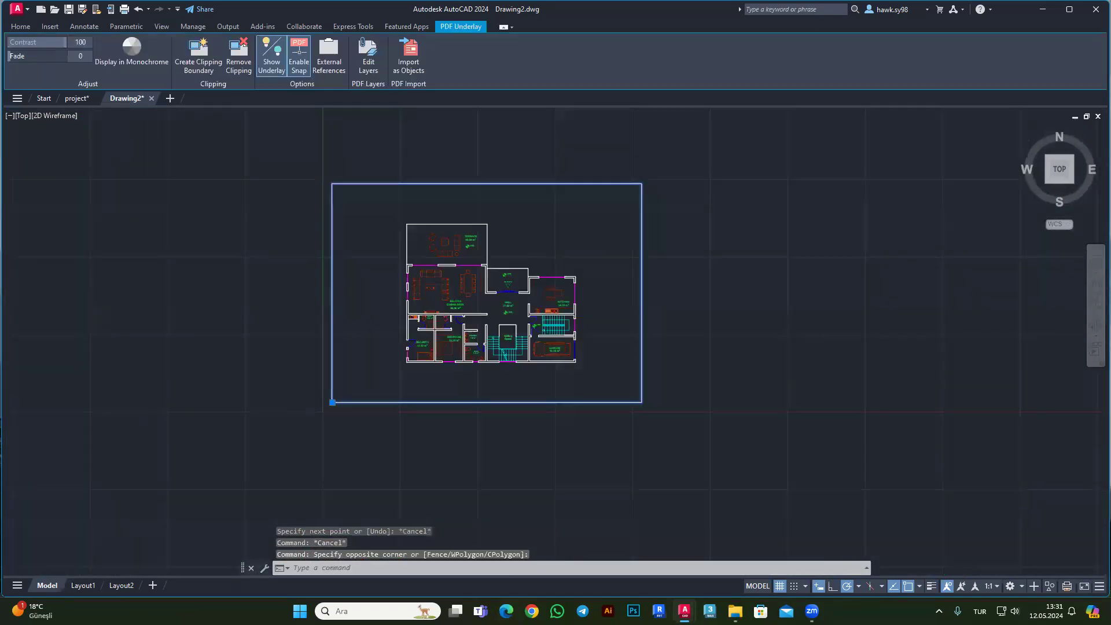
{"action": "left_click", "coordinate": [20, 26]}
{"action": "left_click", "coordinate": [396, 234]}
{"action": "left_click", "coordinate": [153, 42]}
{"action": "scroll", "coordinate": [513, 301], "scroll_direction": "up", "scroll_amount": 2}
{"action": "left_click", "coordinate": [483, 290]}
{"action": "left_click", "coordinate": [470, 204]}
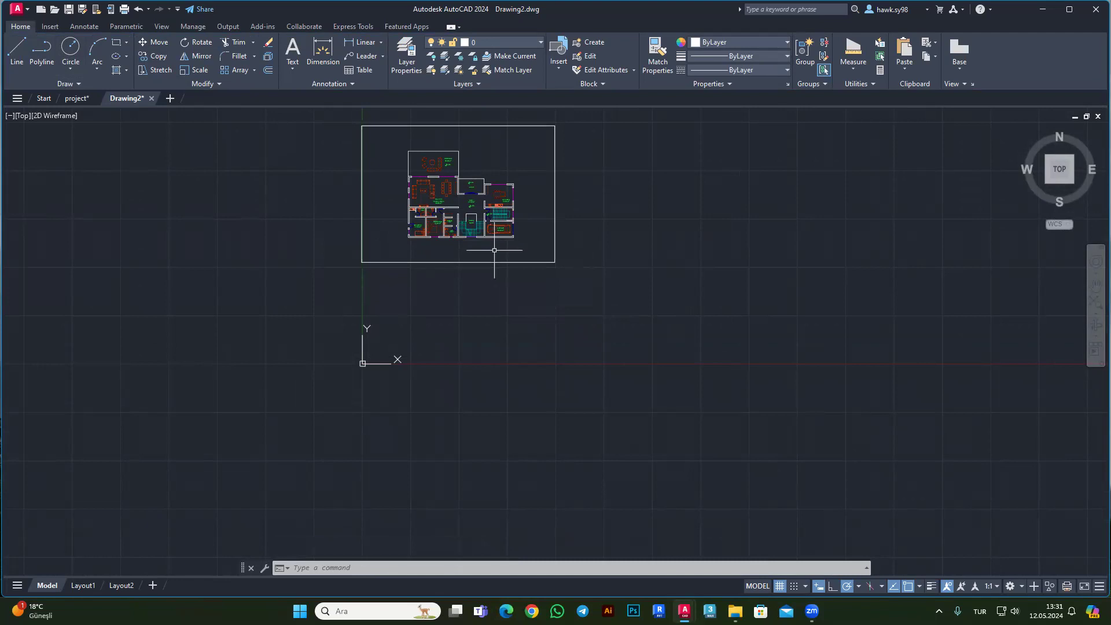
{"action": "scroll", "coordinate": [483, 190], "scroll_direction": "up", "scroll_amount": 2}
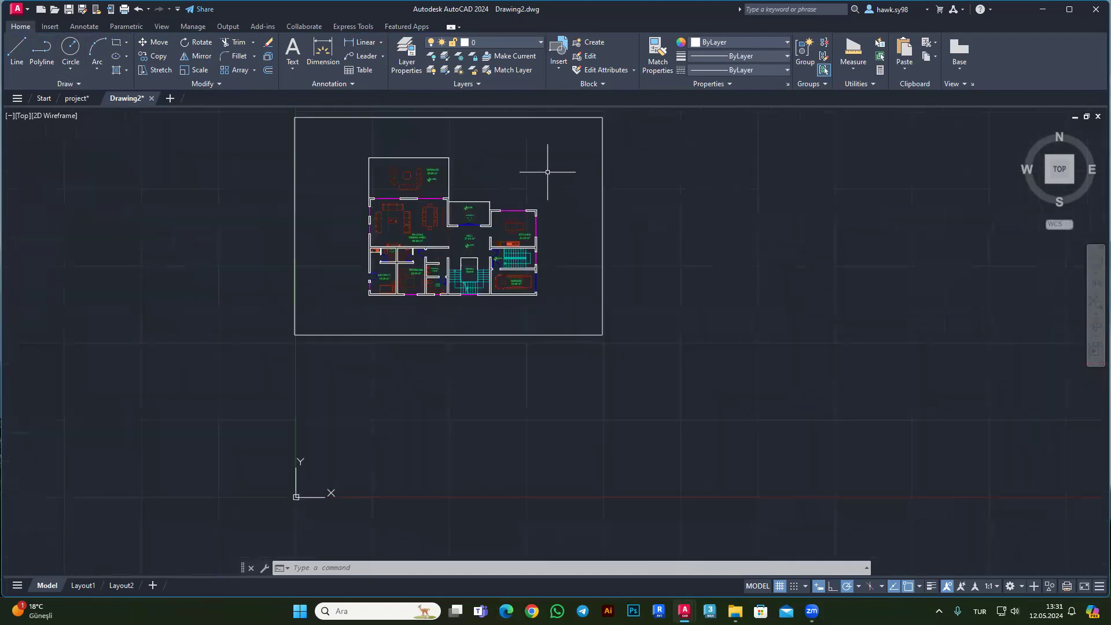
{"action": "left_click", "coordinate": [1069, 9]}
{"action": "scroll", "coordinate": [503, 272], "scroll_direction": "up", "scroll_amount": 2}
{"action": "scroll", "coordinate": [509, 283], "scroll_direction": "up", "scroll_amount": 2}
{"action": "scroll", "coordinate": [515, 295], "scroll_direction": "up", "scroll_amount": 2}
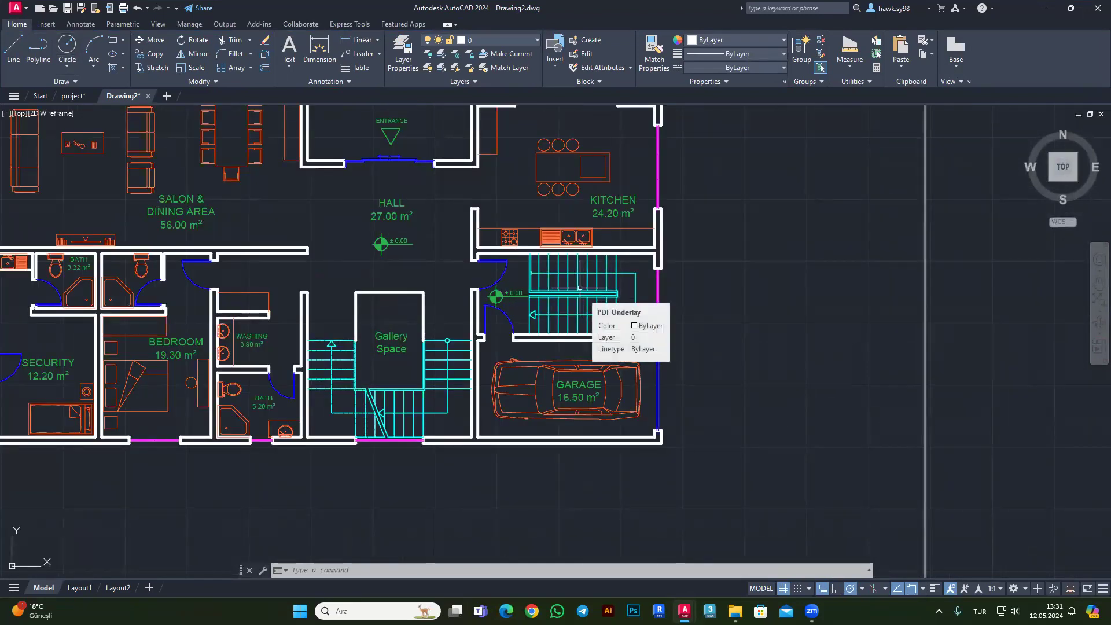
{"action": "scroll", "coordinate": [579, 288], "scroll_direction": "down", "scroll_amount": 2}
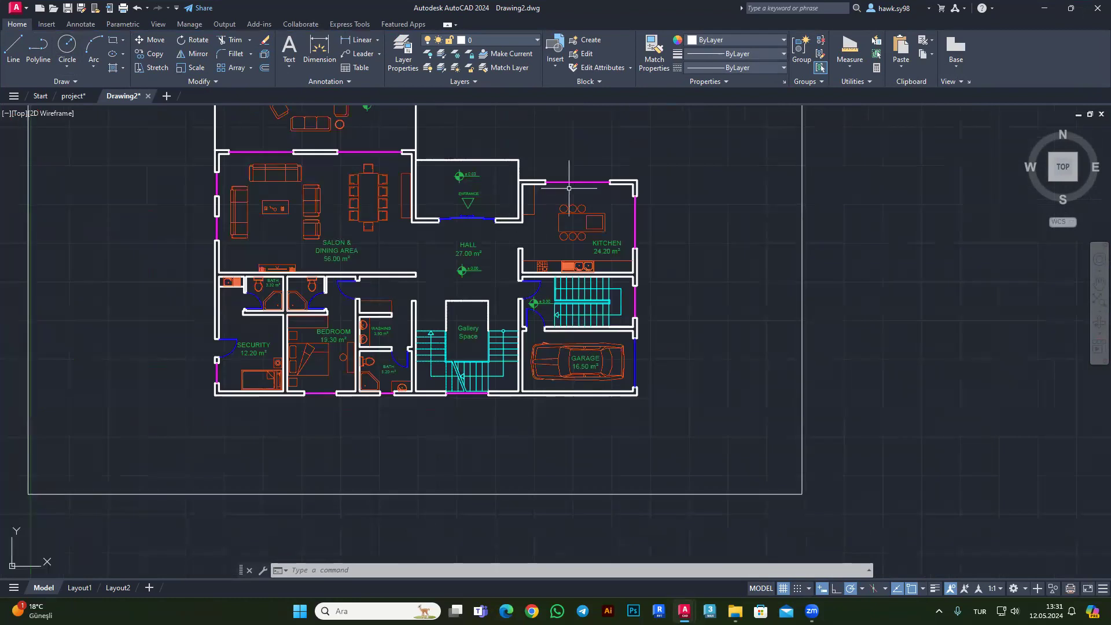
{"action": "scroll", "coordinate": [457, 237], "scroll_direction": "down", "scroll_amount": 4}
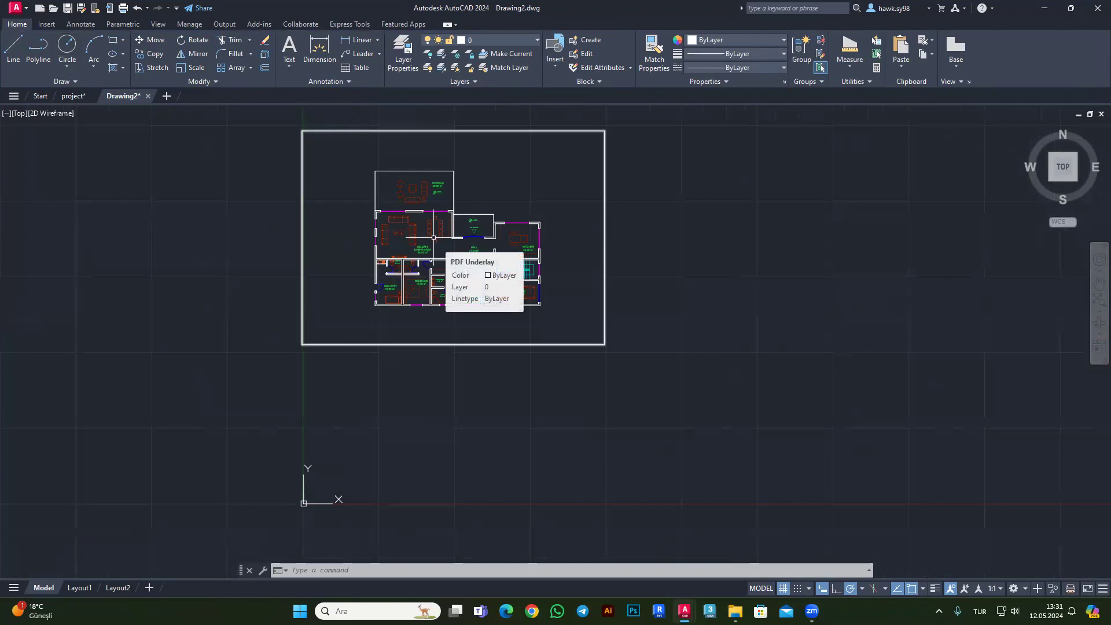
{"action": "scroll", "coordinate": [439, 237], "scroll_direction": "up", "scroll_amount": 3}
{"action": "scroll", "coordinate": [497, 237], "scroll_direction": "up", "scroll_amount": 2}
{"action": "scroll", "coordinate": [565, 238], "scroll_direction": "up", "scroll_amount": 2}
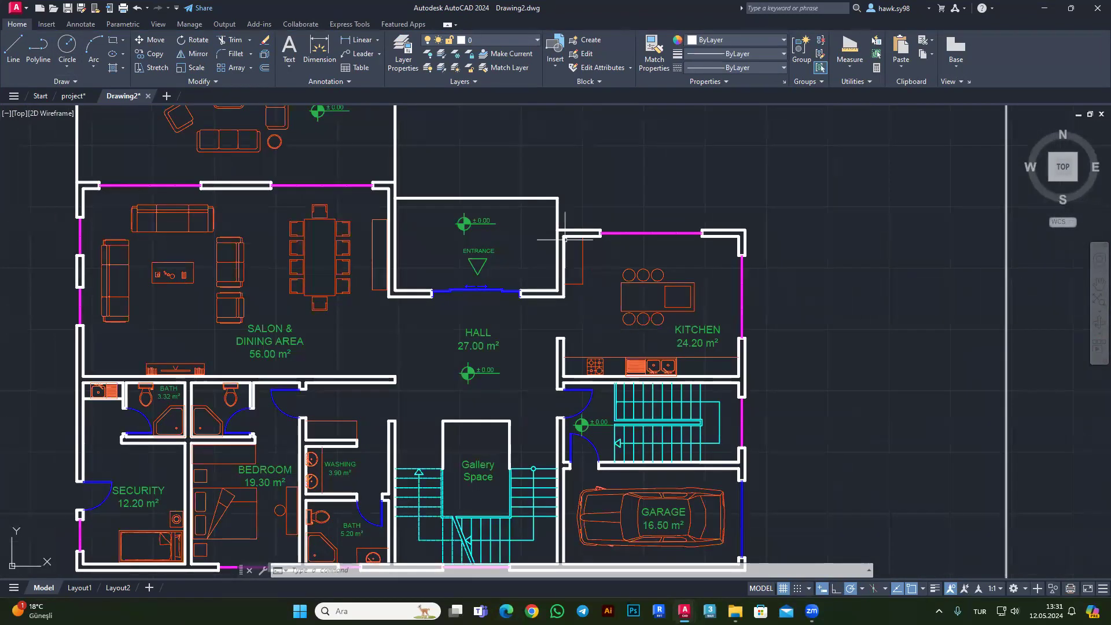
{"action": "scroll", "coordinate": [576, 223], "scroll_direction": "up", "scroll_amount": 2}
{"action": "scroll", "coordinate": [376, 168], "scroll_direction": "down", "scroll_amount": 2}
{"action": "scroll", "coordinate": [397, 178], "scroll_direction": "up", "scroll_amount": 2}
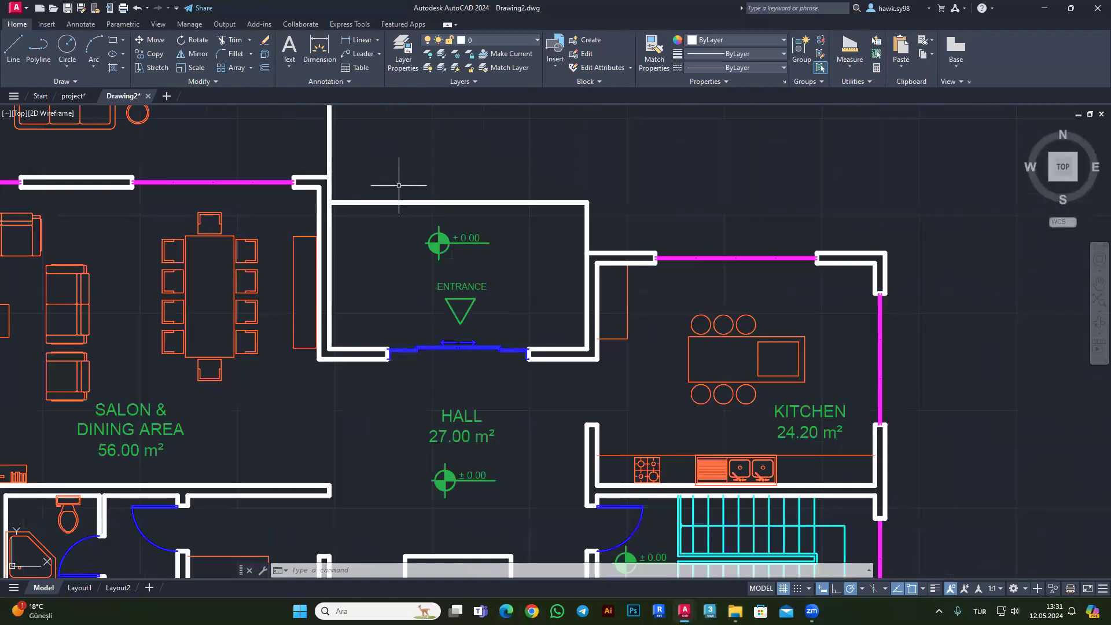
{"action": "scroll", "coordinate": [398, 187], "scroll_direction": "down", "scroll_amount": 2}
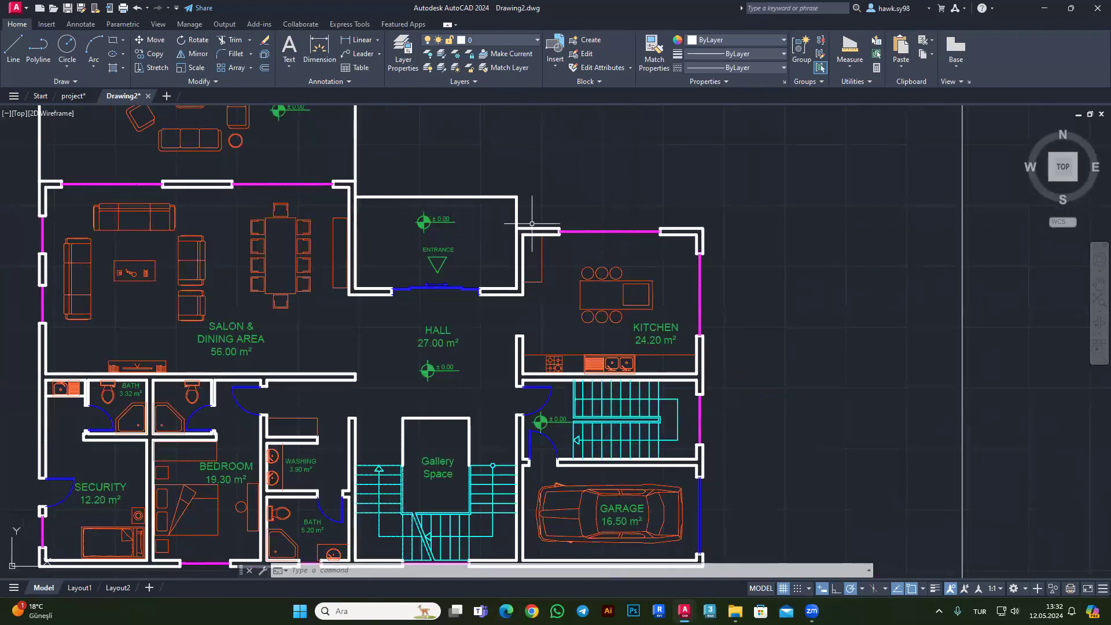
{"action": "scroll", "coordinate": [534, 232], "scroll_direction": "up", "scroll_amount": 4}
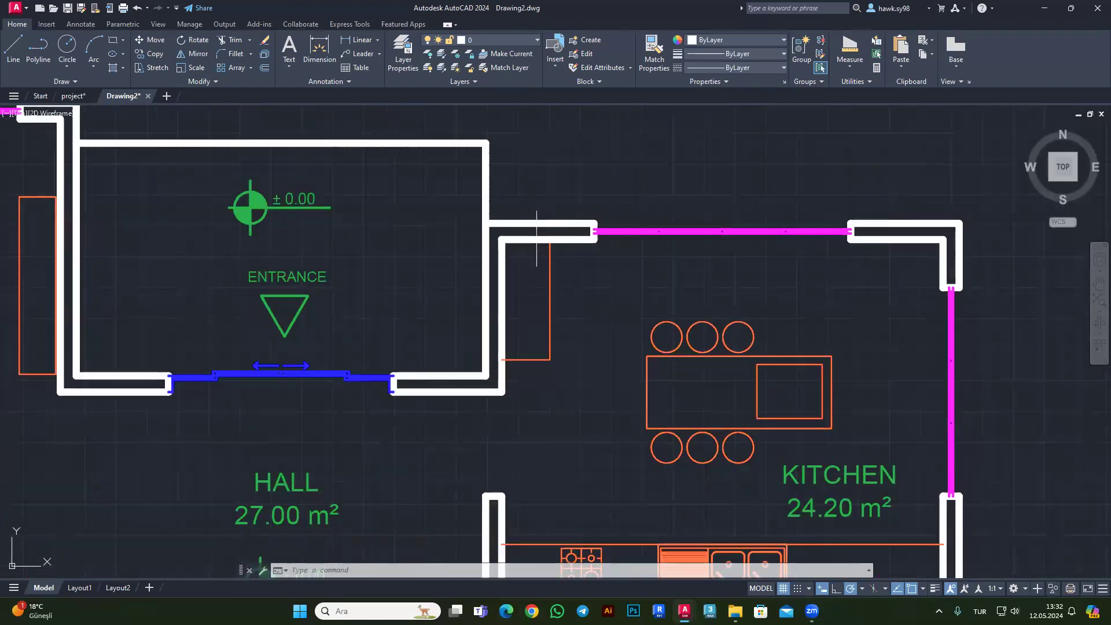
{"action": "scroll", "coordinate": [538, 234], "scroll_direction": "down", "scroll_amount": 4}
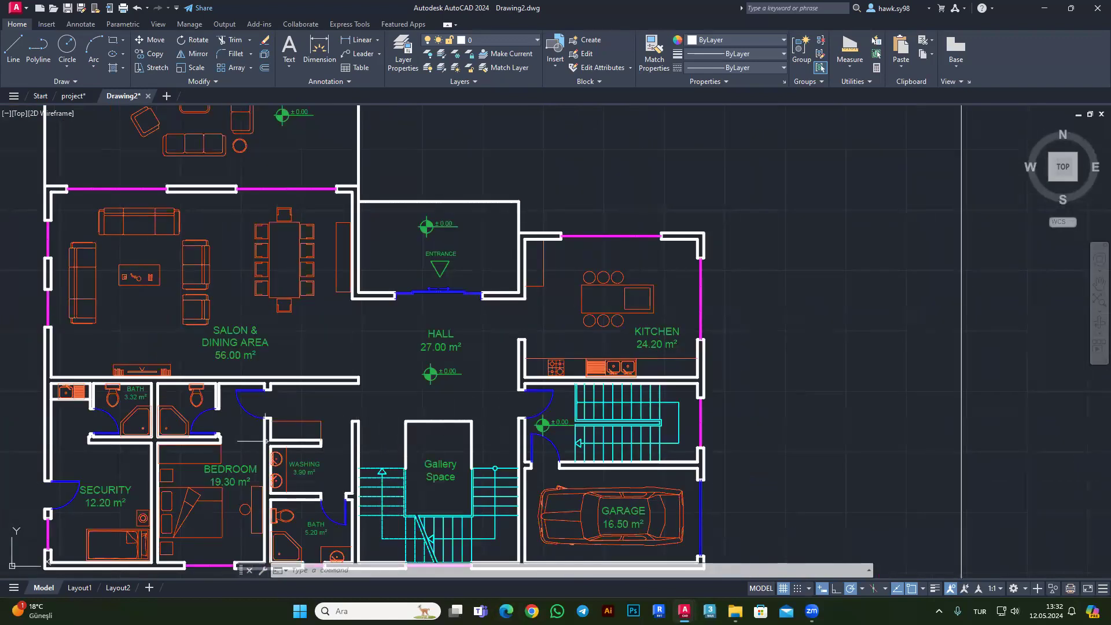
{"action": "scroll", "coordinate": [272, 405], "scroll_direction": "up", "scroll_amount": 3}
{"action": "scroll", "coordinate": [295, 492], "scroll_direction": "up", "scroll_amount": 2}
{"action": "scroll", "coordinate": [408, 332], "scroll_direction": "down", "scroll_amount": 6}
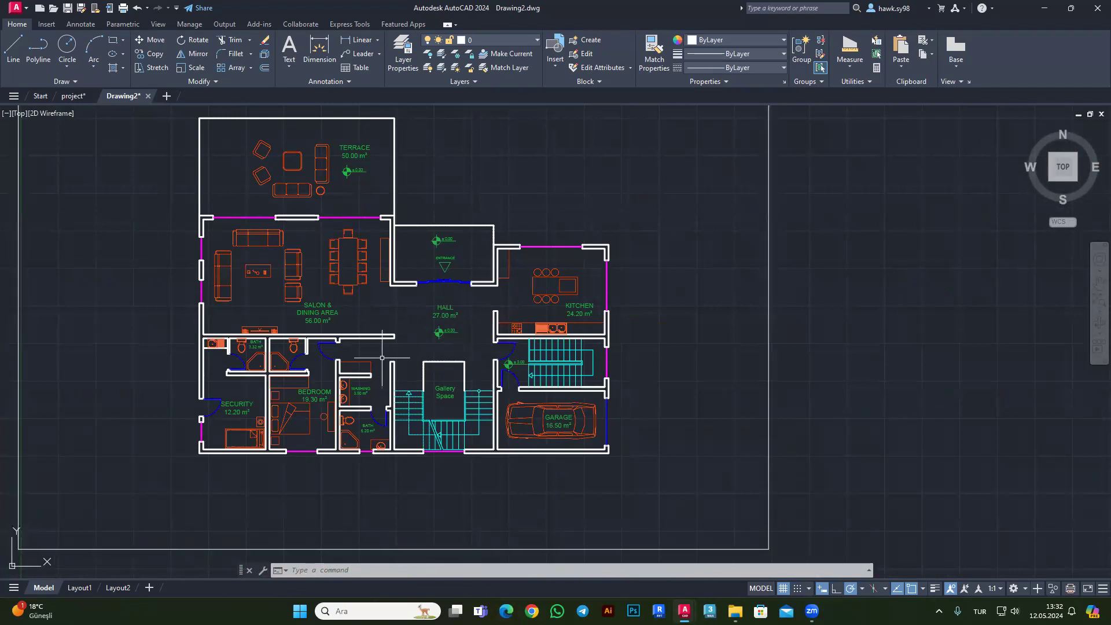
{"action": "scroll", "coordinate": [301, 356], "scroll_direction": "up", "scroll_amount": 7}
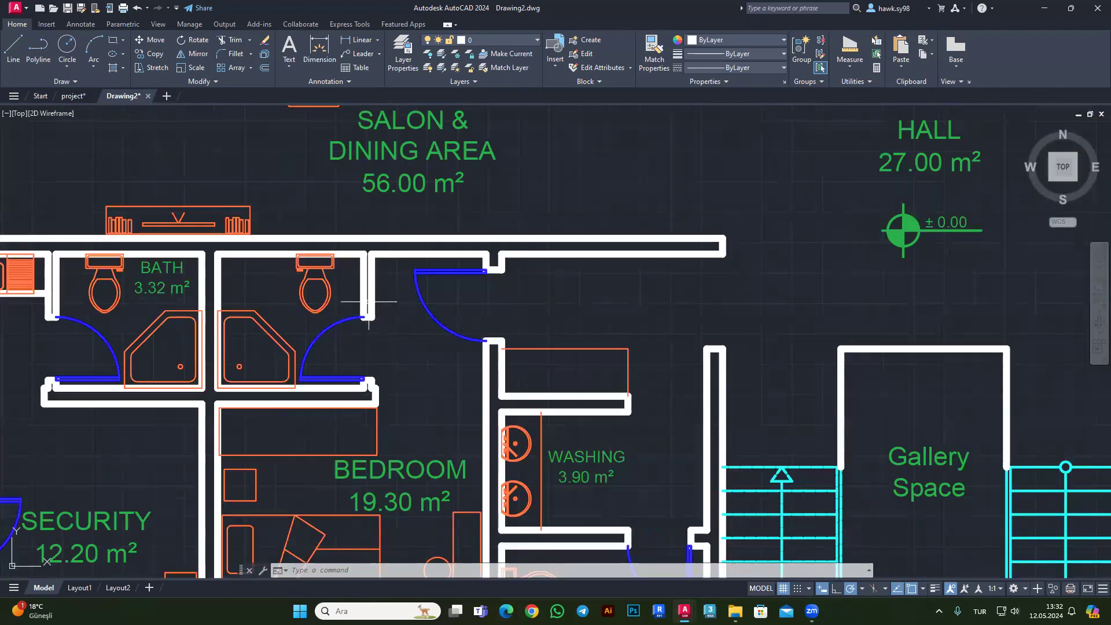
{"action": "scroll", "coordinate": [388, 324], "scroll_direction": "up", "scroll_amount": 4}
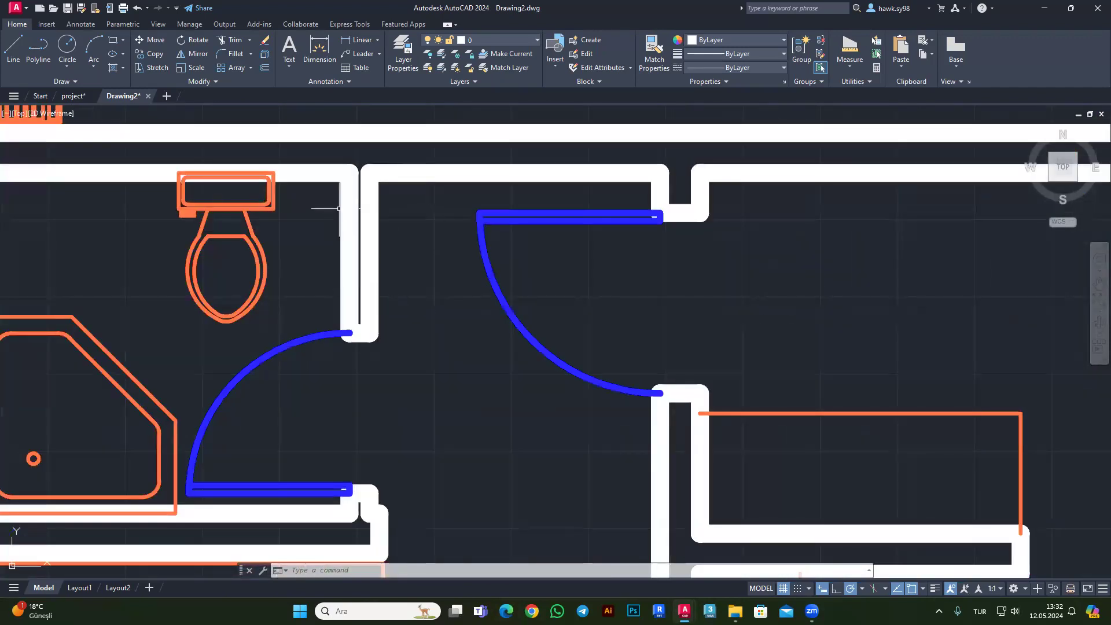
{"action": "scroll", "coordinate": [340, 209], "scroll_direction": "down", "scroll_amount": 5}
{"action": "scroll", "coordinate": [290, 256], "scroll_direction": "down", "scroll_amount": 5}
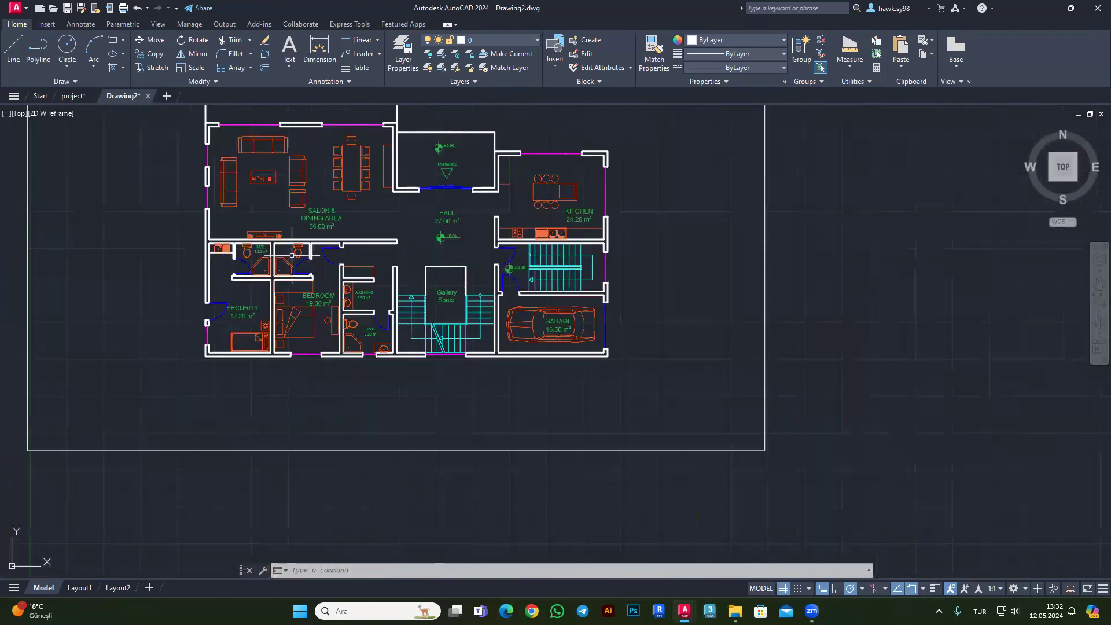
{"action": "scroll", "coordinate": [292, 256], "scroll_direction": "down", "scroll_amount": 4}
{"action": "scroll", "coordinate": [339, 215], "scroll_direction": "up", "scroll_amount": 2}
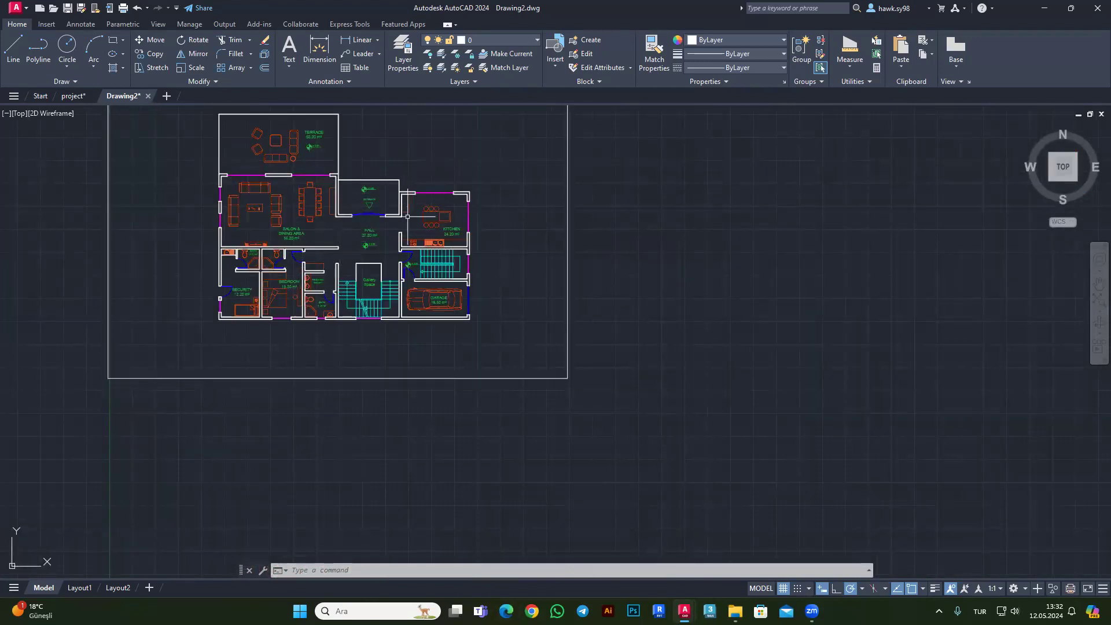
{"action": "scroll", "coordinate": [264, 188], "scroll_direction": "up", "scroll_amount": 4}
{"action": "key", "text": "Escape"}
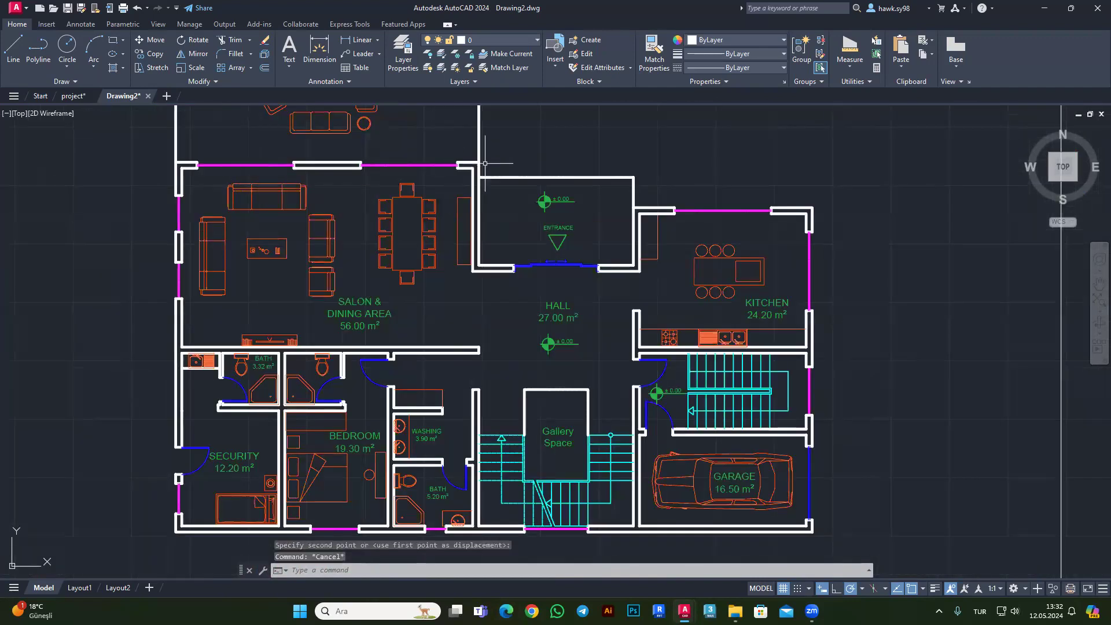
{"action": "scroll", "coordinate": [467, 156], "scroll_direction": "up", "scroll_amount": 2}
{"action": "scroll", "coordinate": [493, 170], "scroll_direction": "down", "scroll_amount": 2}
Clear the active command and zoom out to show the whole plan, terrace and border.
{"action": "scroll", "coordinate": [205, 179], "scroll_direction": "down", "scroll_amount": 2}
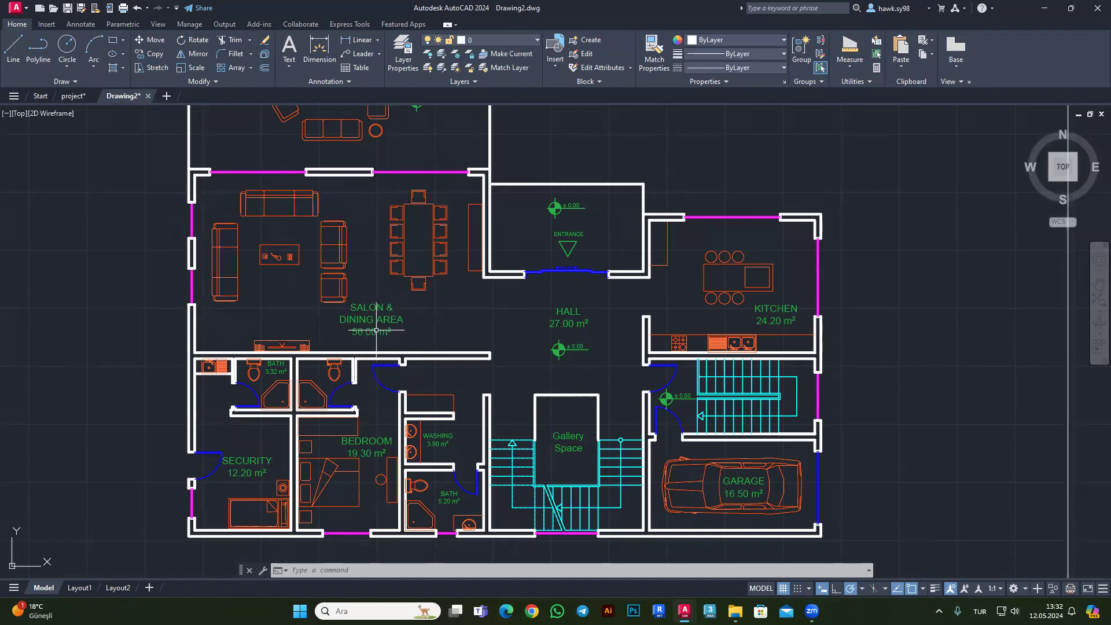
{"action": "scroll", "coordinate": [383, 274], "scroll_direction": "down", "scroll_amount": 2}
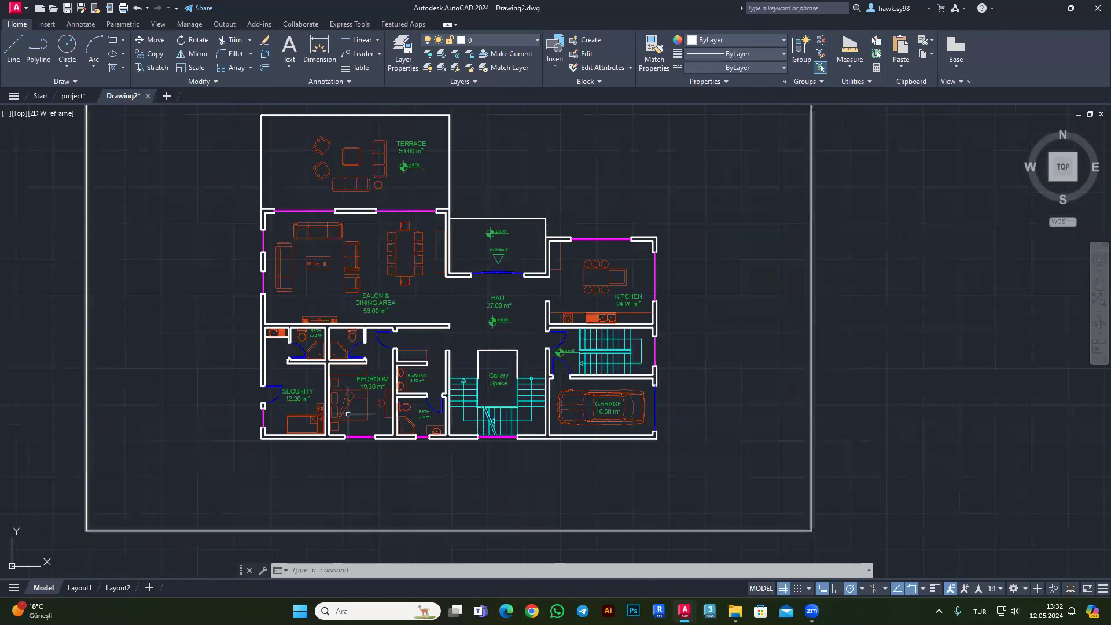
{"action": "scroll", "coordinate": [405, 347], "scroll_direction": "down", "scroll_amount": 2}
{"action": "scroll", "coordinate": [466, 285], "scroll_direction": "down", "scroll_amount": 2}
{"action": "key", "text": "Escape"}
{"action": "key", "text": "Escape"}
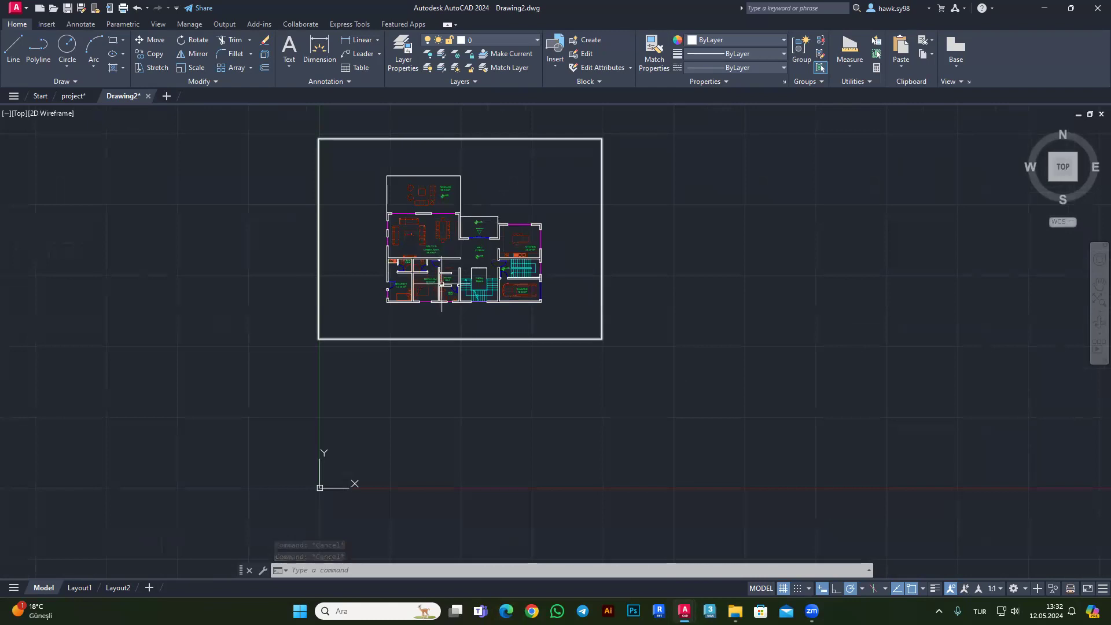
{"action": "scroll", "coordinate": [459, 243], "scroll_direction": "up", "scroll_amount": 2}
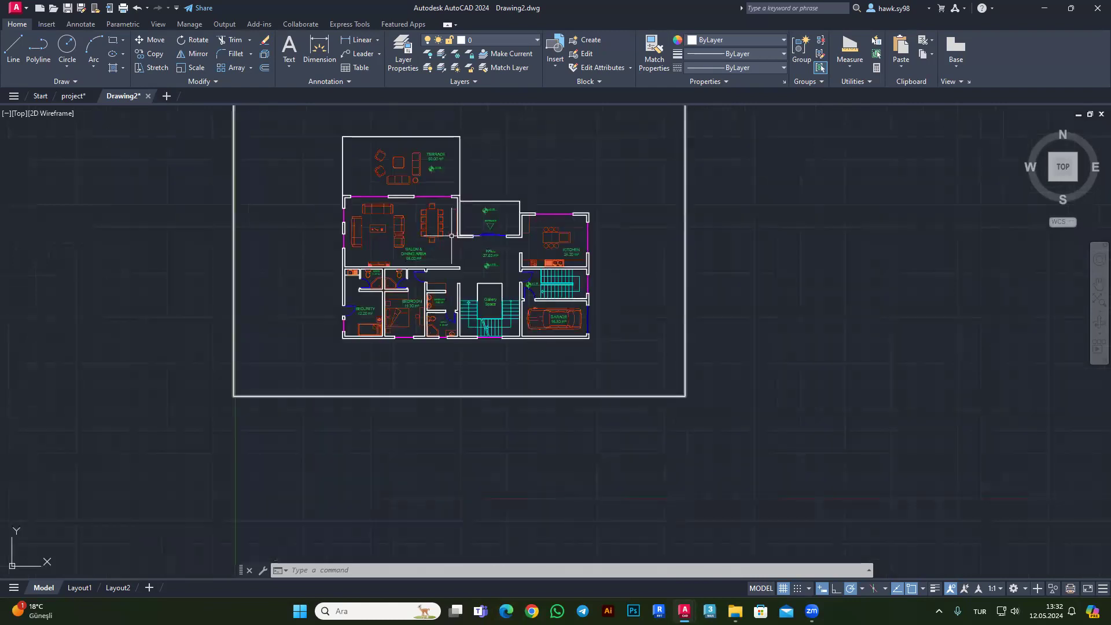
{"action": "scroll", "coordinate": [451, 235], "scroll_direction": "down", "scroll_amount": 2}
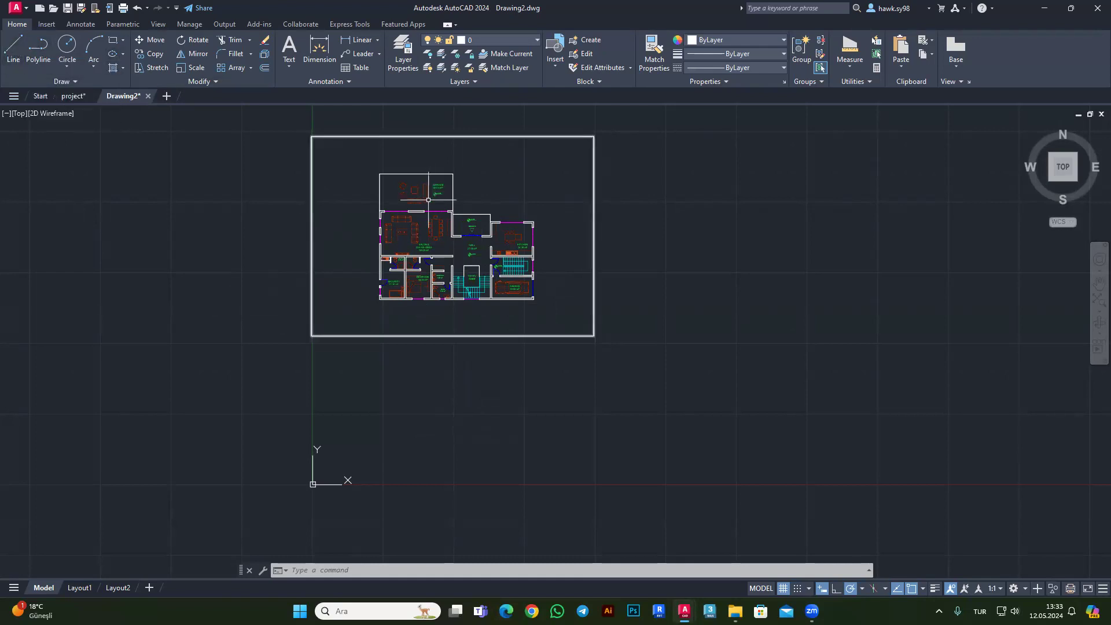
{"action": "scroll", "coordinate": [394, 208], "scroll_direction": "up", "scroll_amount": 4}
{"action": "scroll", "coordinate": [363, 213], "scroll_direction": "down", "scroll_amount": 4}
Pan and zoom to the empty area below the plan, abandoning a misplaced line start.
{"action": "left_click", "coordinate": [13, 47]}
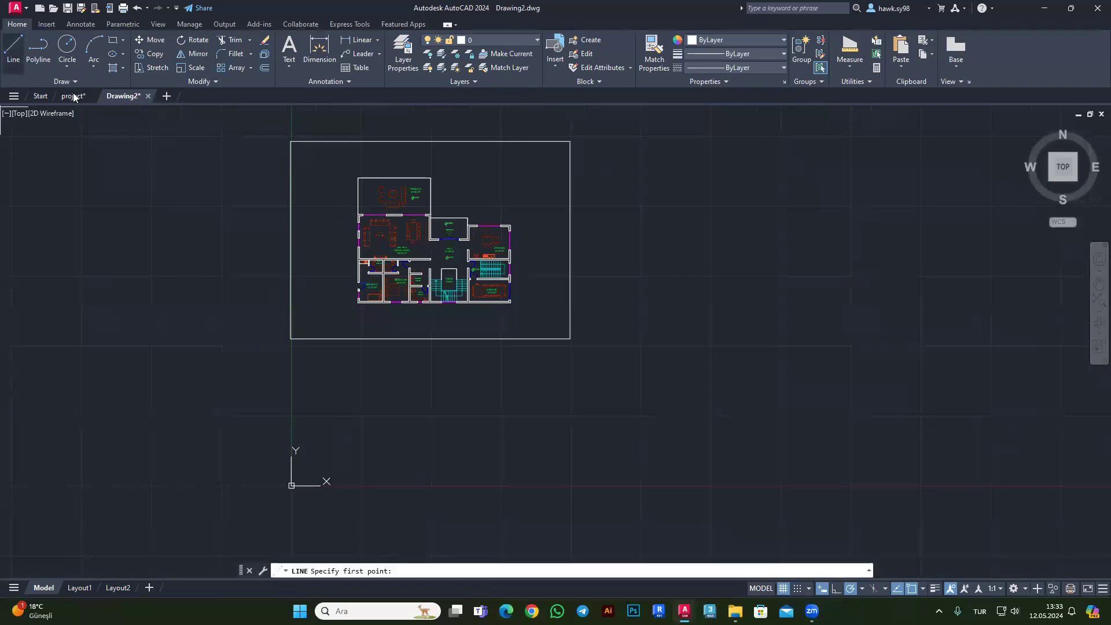
{"action": "scroll", "coordinate": [358, 215], "scroll_direction": "up", "scroll_amount": 2}
{"action": "scroll", "coordinate": [358, 184], "scroll_direction": "up", "scroll_amount": 4}
{"action": "scroll", "coordinate": [333, 215], "scroll_direction": "down", "scroll_amount": 6}
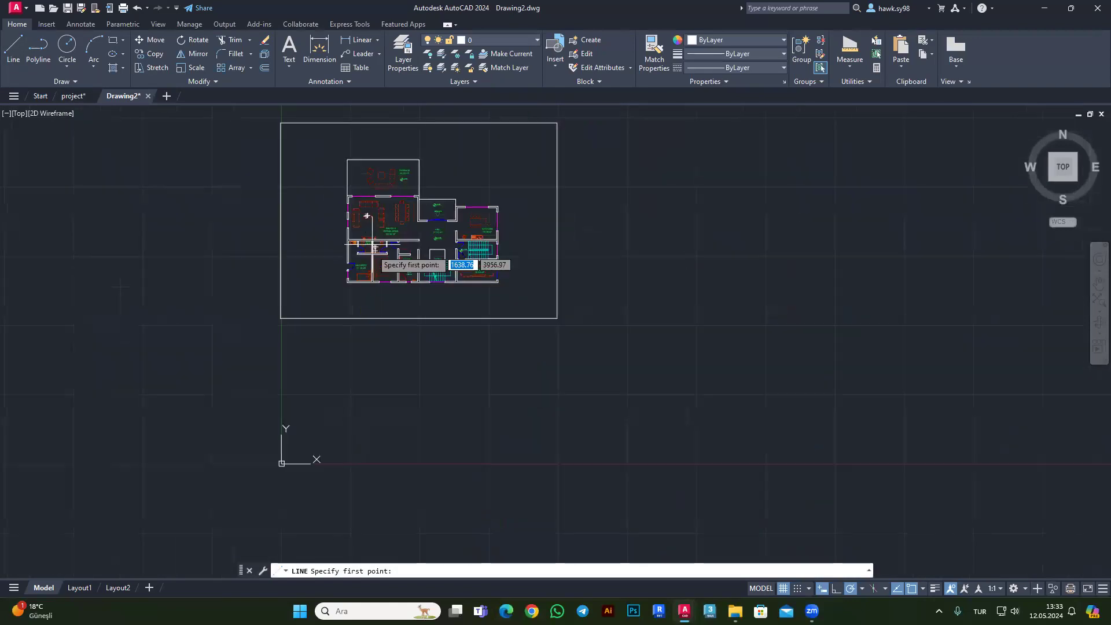
{"action": "scroll", "coordinate": [350, 331], "scroll_direction": "up", "scroll_amount": 2}
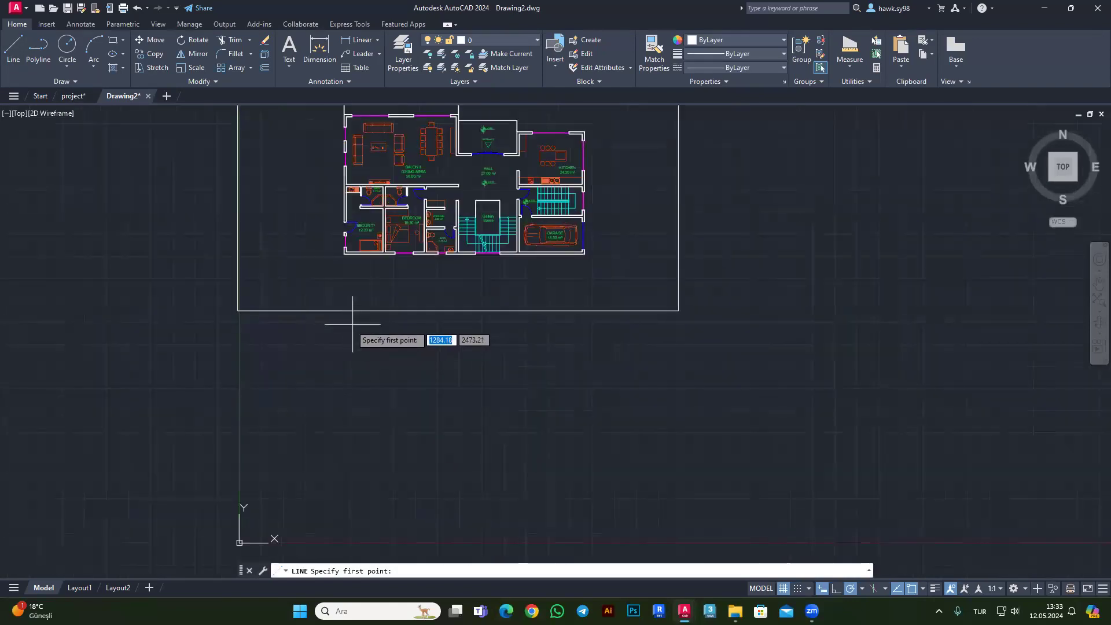
{"action": "middle_click_drag", "start_coordinate": [352, 324], "coordinate": [309, 396]}
{"action": "scroll", "coordinate": [318, 397], "scroll_direction": "up", "scroll_amount": 2}
{"action": "scroll", "coordinate": [322, 409], "scroll_direction": "down", "scroll_amount": 4}
{"action": "scroll", "coordinate": [347, 405], "scroll_direction": "up", "scroll_amount": 2}
{"action": "scroll", "coordinate": [295, 231], "scroll_direction": "up", "scroll_amount": 2}
{"action": "scroll", "coordinate": [201, 272], "scroll_direction": "down", "scroll_amount": 4}
{"action": "scroll", "coordinate": [258, 282], "scroll_direction": "up", "scroll_amount": 4}
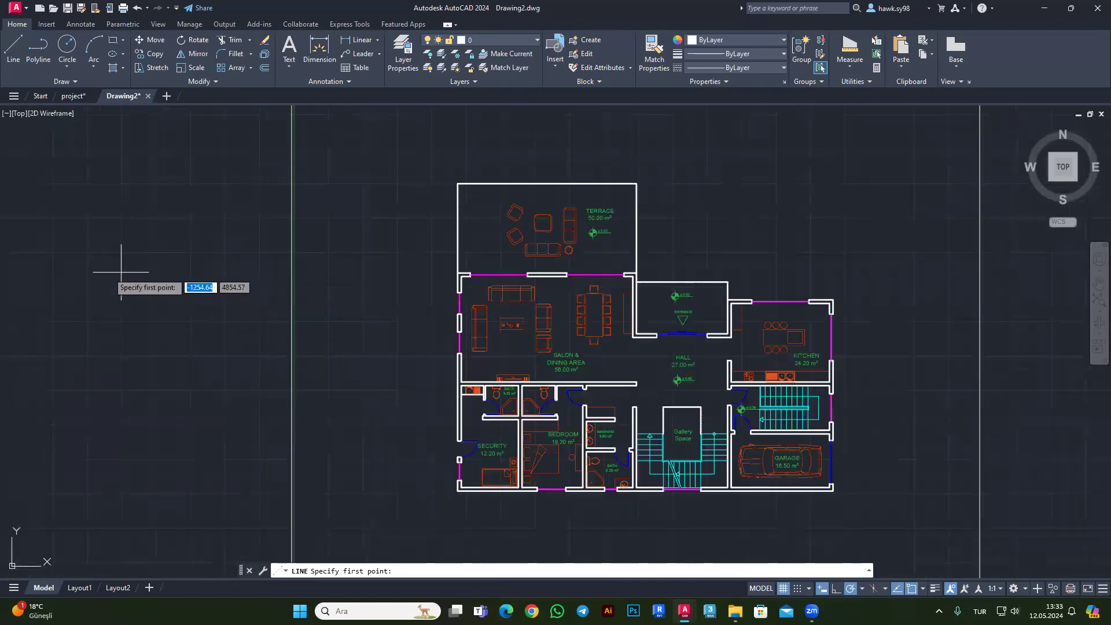
{"action": "scroll", "coordinate": [261, 310], "scroll_direction": "down", "scroll_amount": 4}
{"action": "scroll", "coordinate": [318, 397], "scroll_direction": "up", "scroll_amount": 2}
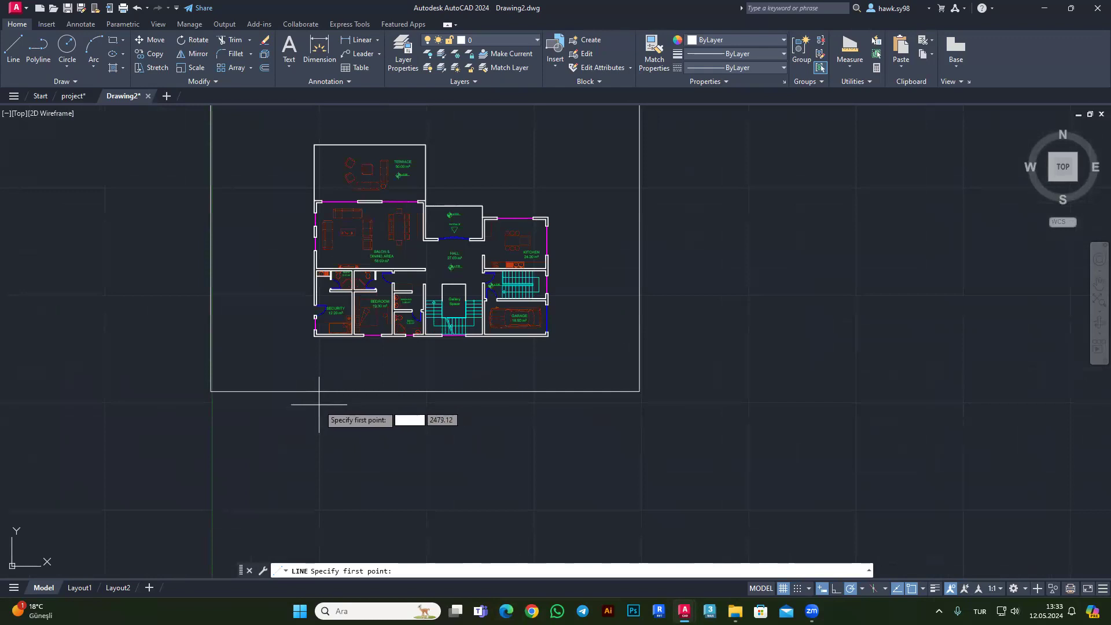
{"action": "left_click", "coordinate": [318, 413]}
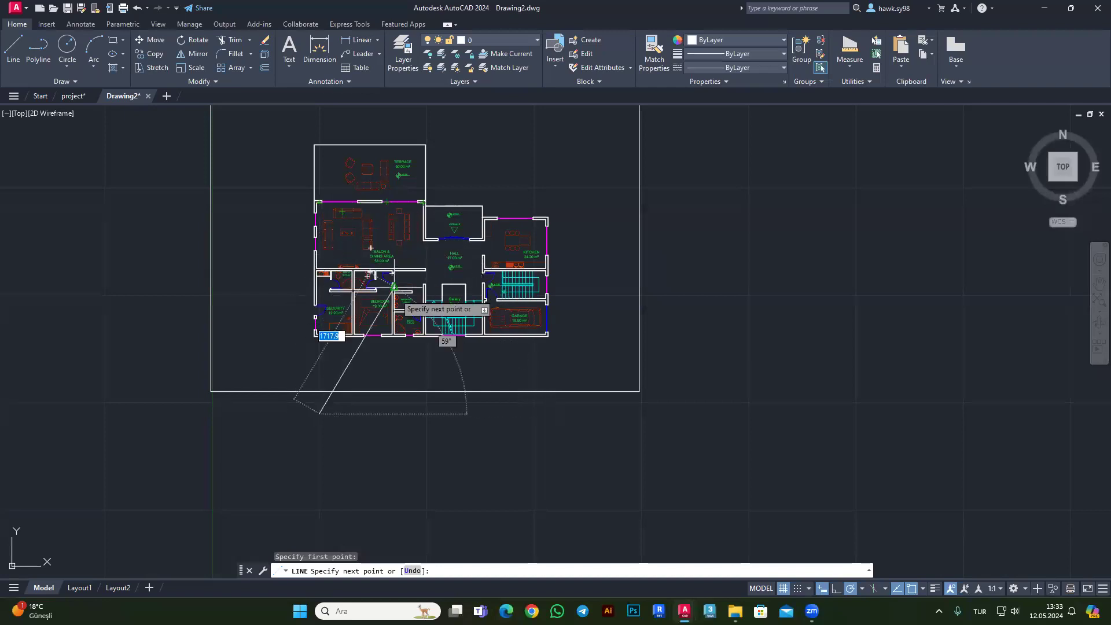
{"action": "key", "text": "Escape"}
{"action": "key", "text": "Return"}
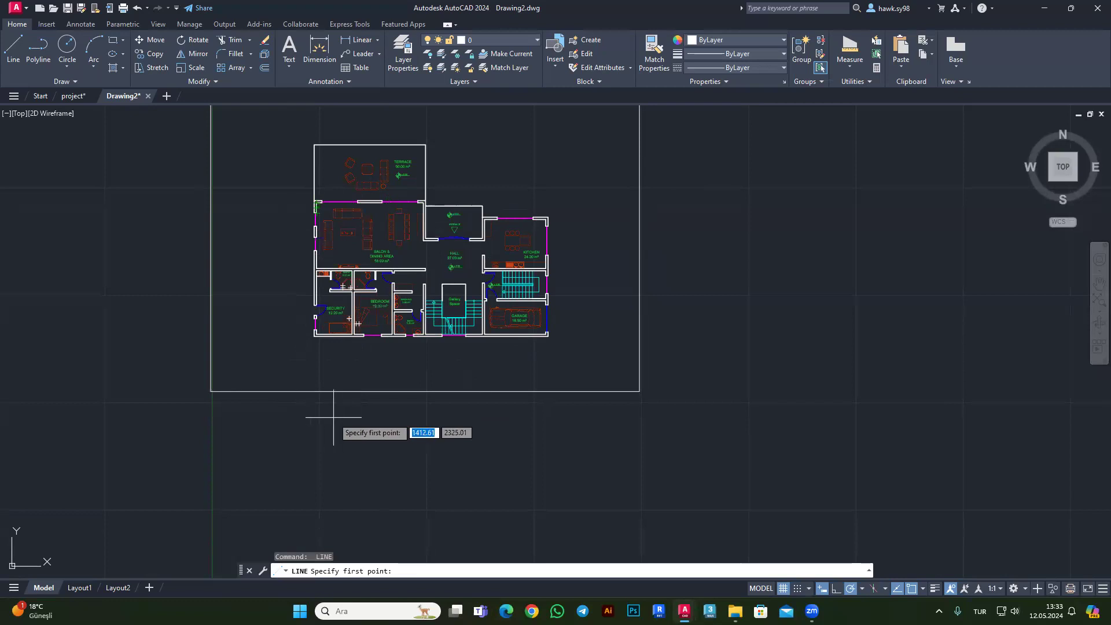
Draw a 1000-unit horizontal line and a 560-unit vertical line below the border.
{"action": "left_click", "coordinate": [332, 417]}
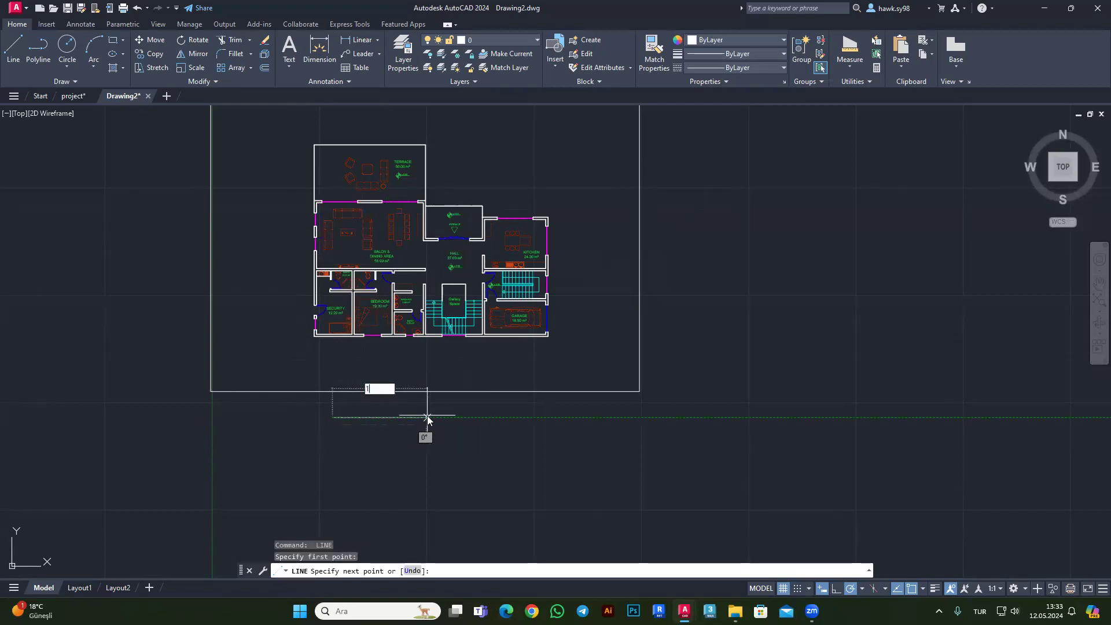
{"action": "type", "text": "1000"}
{"action": "key", "text": "Return"}
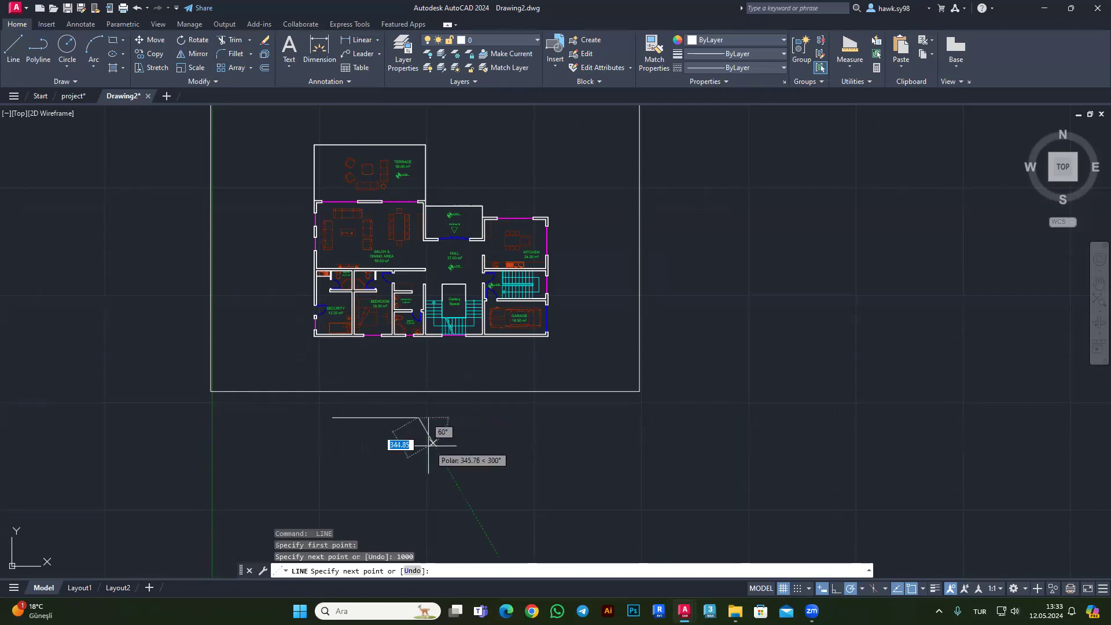
{"action": "key", "text": "Escape"}
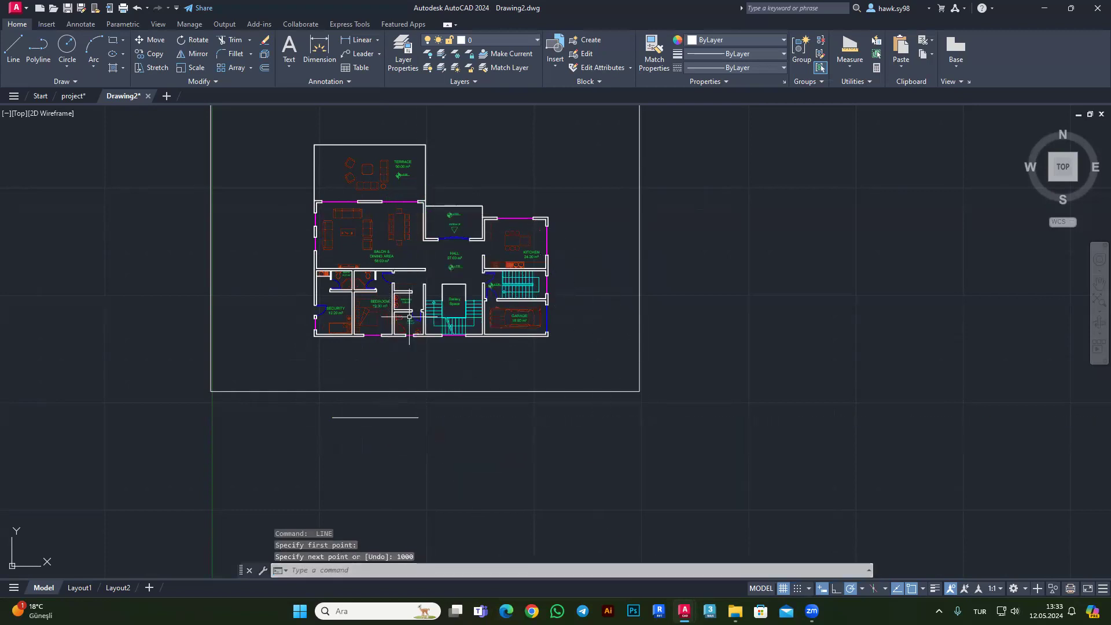
{"action": "key", "text": "Return"}
{"action": "left_click", "coordinate": [332, 417]}
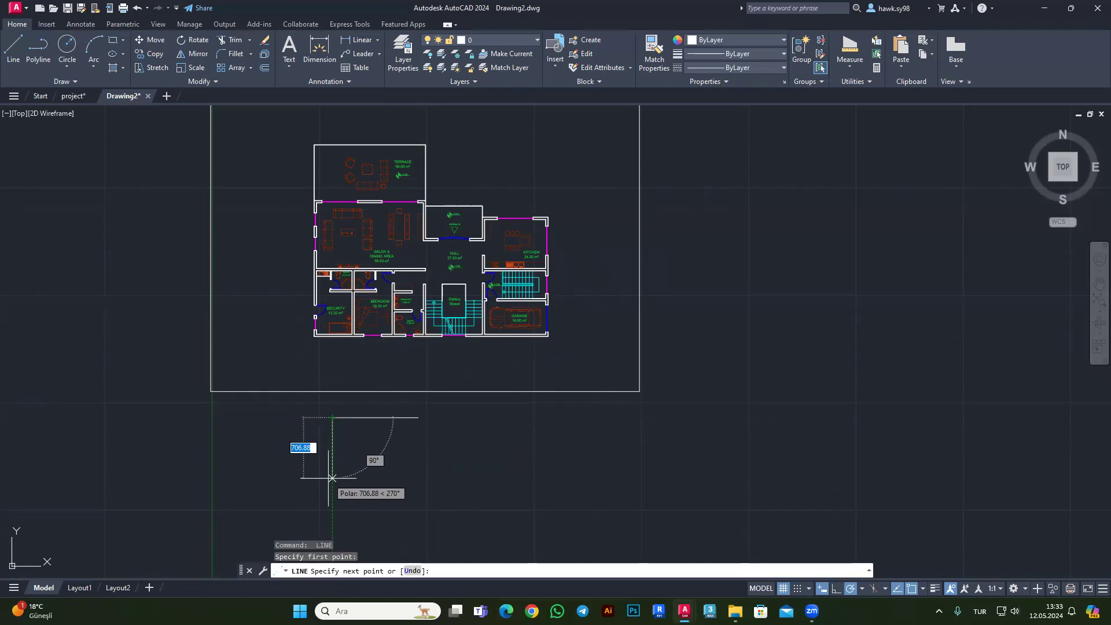
{"action": "key", "text": "Return"}
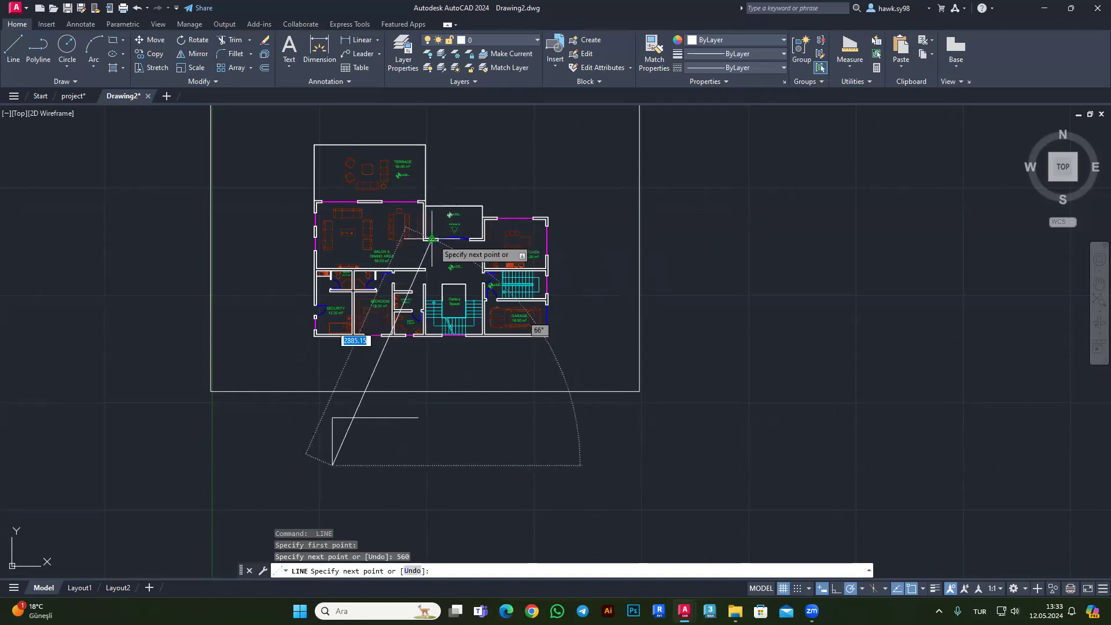
{"action": "scroll", "coordinate": [428, 211], "scroll_direction": "up", "scroll_amount": 5}
{"action": "scroll", "coordinate": [428, 207], "scroll_direction": "down", "scroll_amount": 6}
{"action": "scroll", "coordinate": [399, 232], "scroll_direction": "up", "scroll_amount": 4}
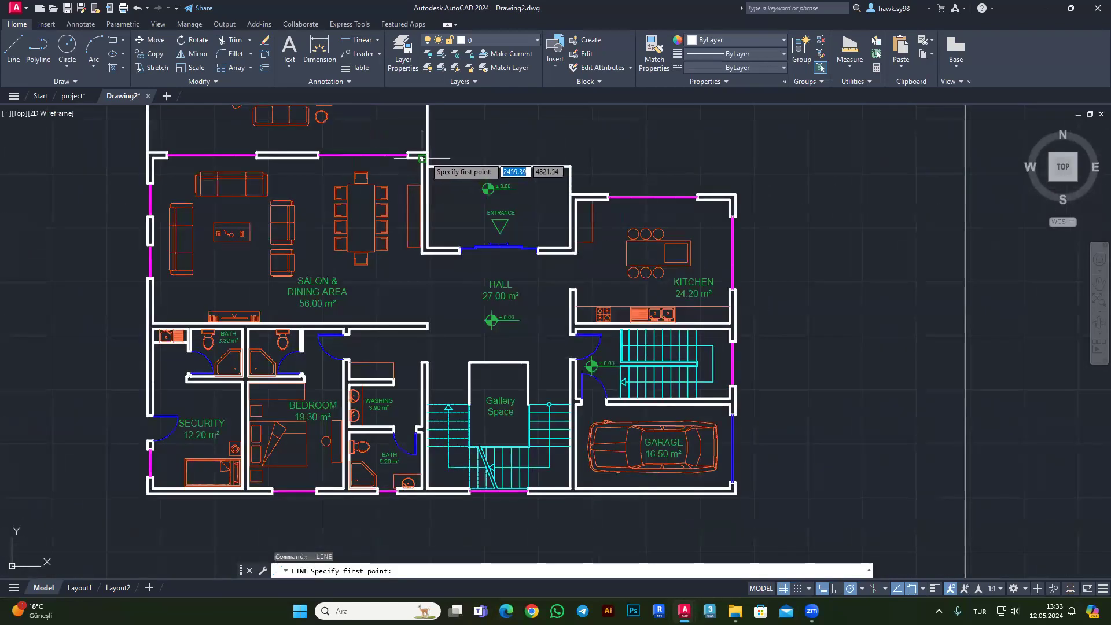
{"action": "scroll", "coordinate": [422, 324], "scroll_direction": "down", "scroll_amount": 3}
Close the rectangle with its right edge and bottom edge.
{"action": "key", "text": "Return"}
{"action": "key", "text": "Return"}
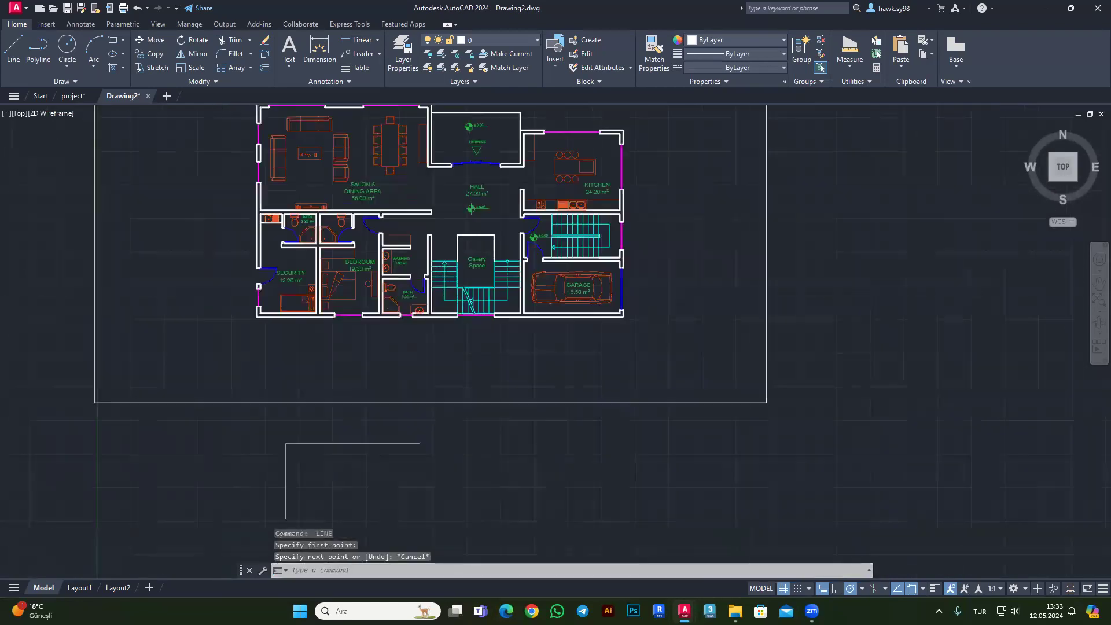
{"action": "scroll", "coordinate": [428, 360], "scroll_direction": "up", "scroll_amount": 2}
{"action": "left_click", "coordinate": [426, 352]}
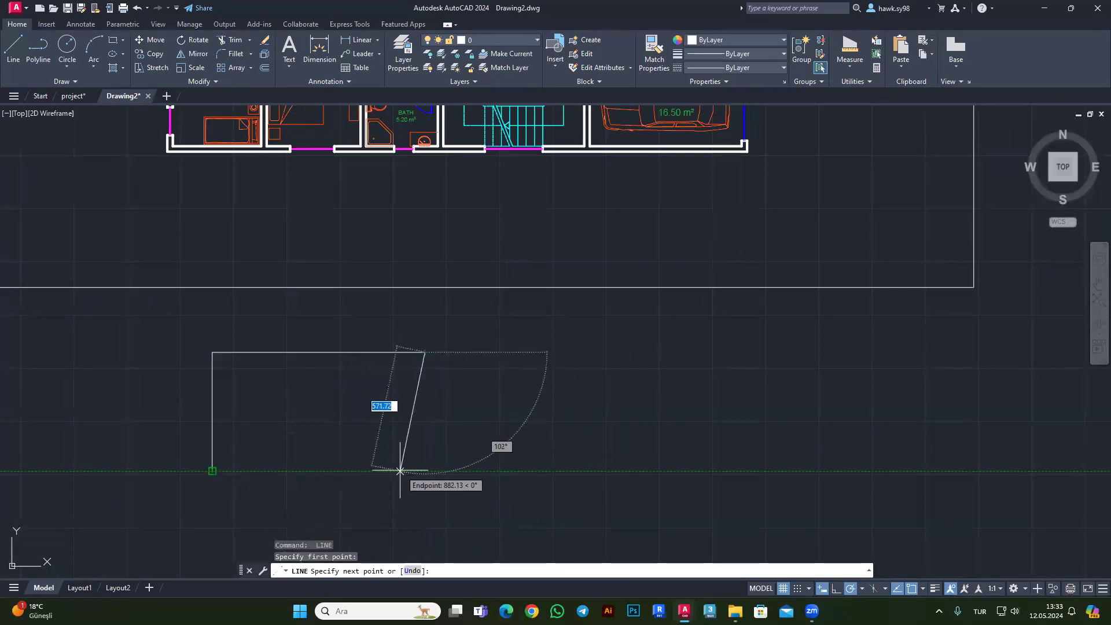
{"action": "left_click", "coordinate": [425, 471]}
{"action": "left_click", "coordinate": [215, 470]}
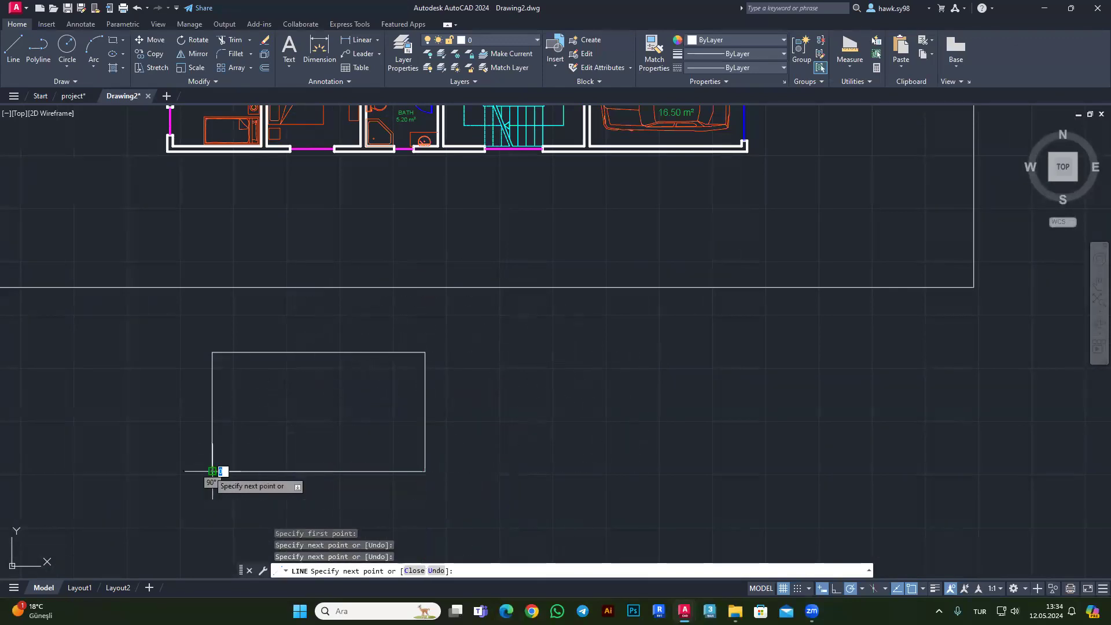
{"action": "key", "text": "Escape"}
{"action": "scroll", "coordinate": [330, 386], "scroll_direction": "down", "scroll_amount": 4}
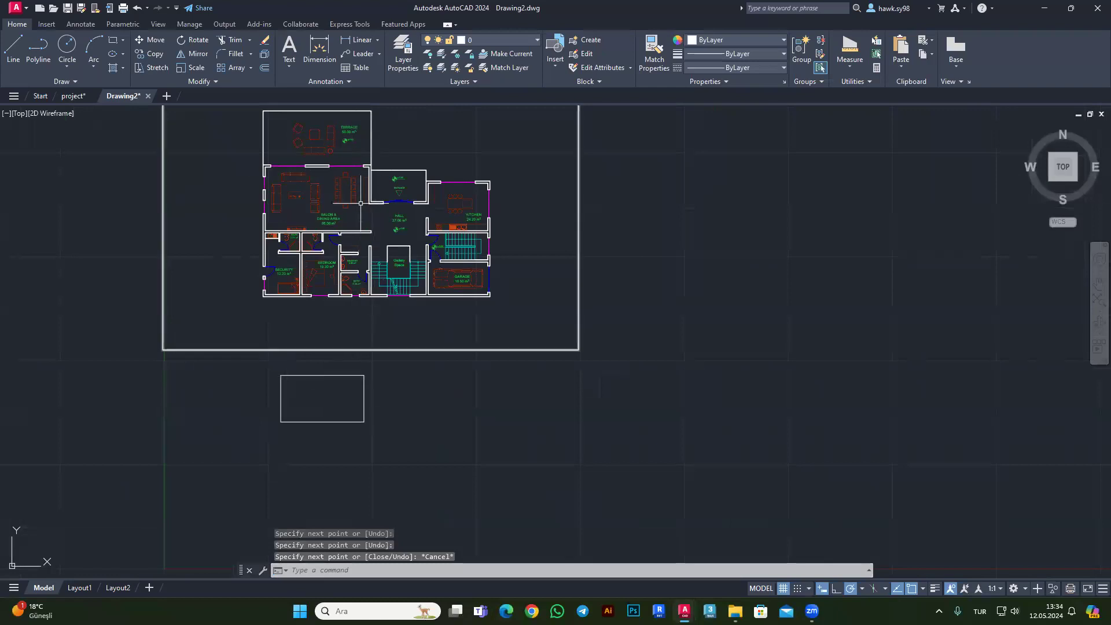
Draw a 350-unit segment from the rectangle's top-right corner and delete its right edge.
{"action": "left_click", "coordinate": [9, 59]}
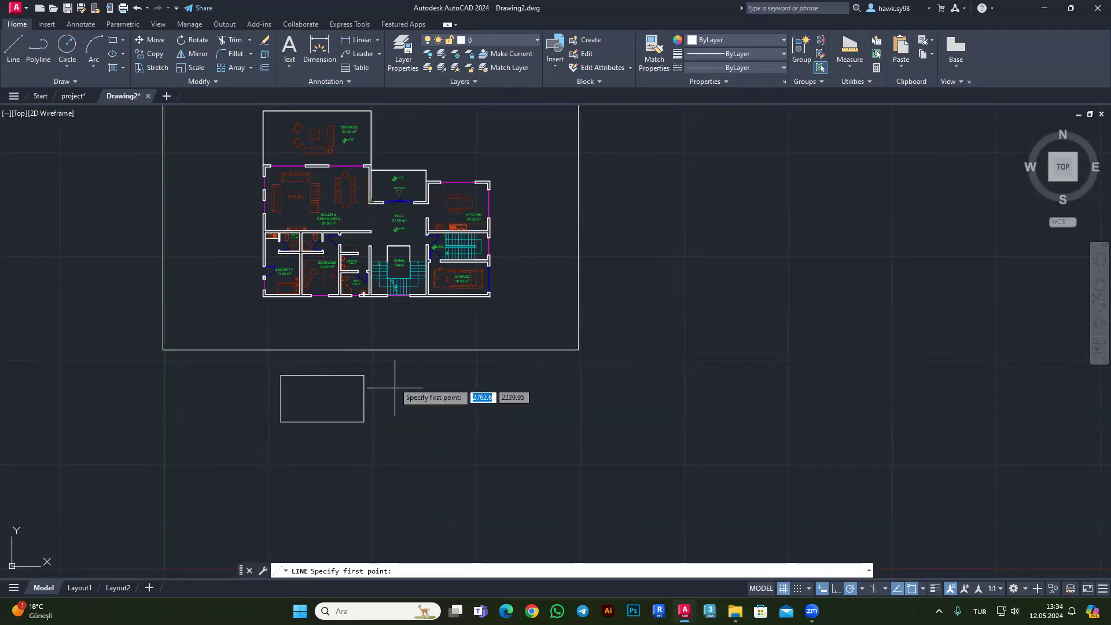
{"action": "scroll", "coordinate": [391, 405], "scroll_direction": "up", "scroll_amount": 1}
{"action": "left_click", "coordinate": [350, 347]}
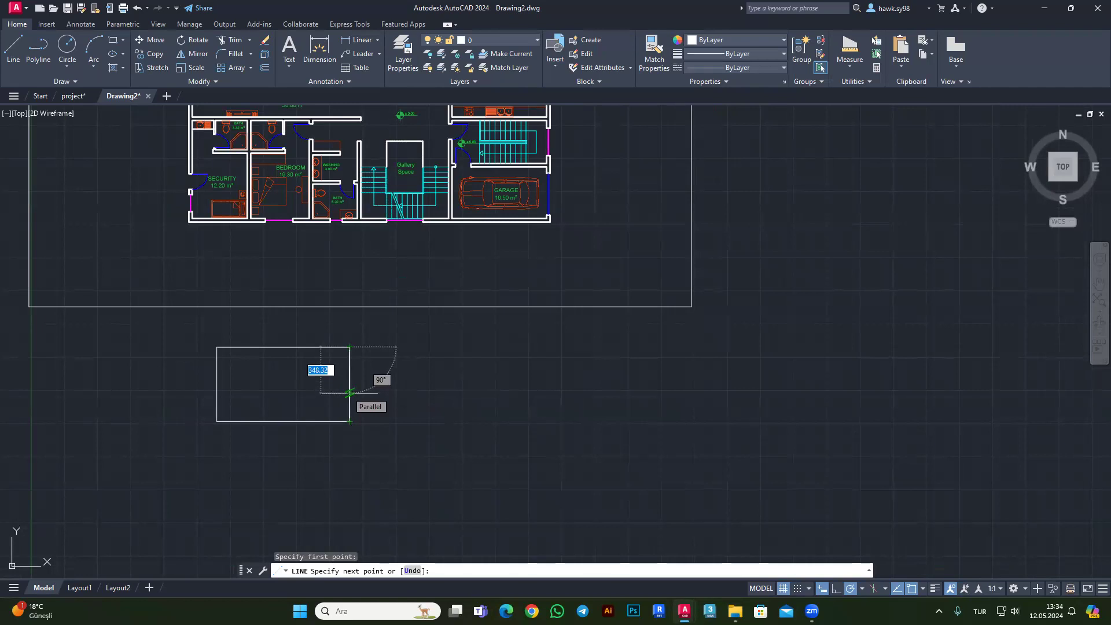
{"action": "type", "text": "350"}
{"action": "key", "text": "Return"}
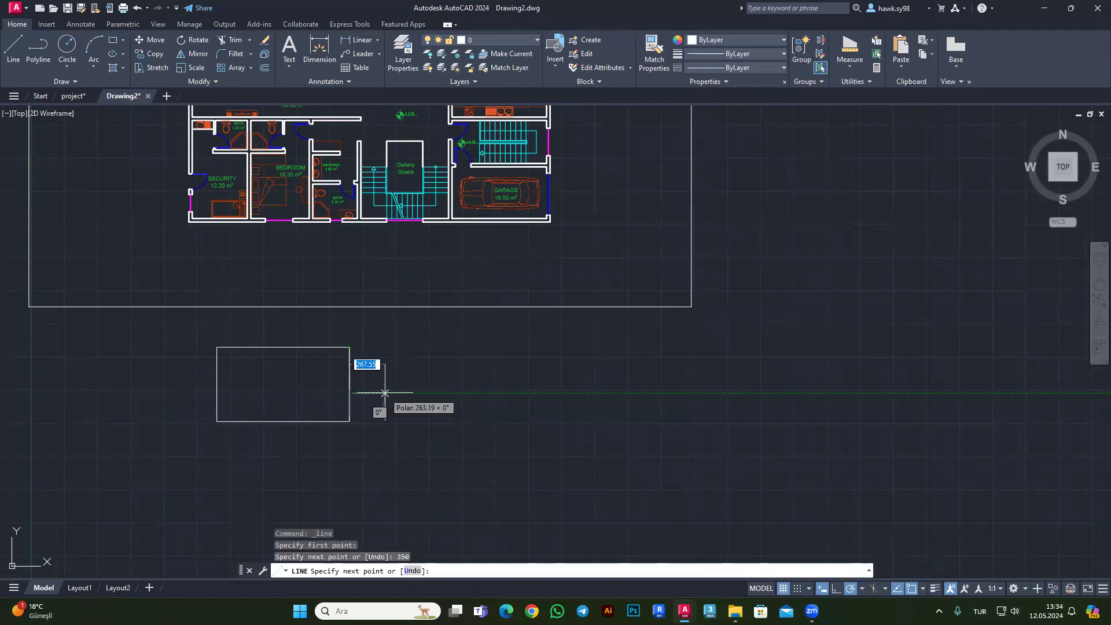
{"action": "key", "text": "Escape"}
{"action": "scroll", "coordinate": [372, 397], "scroll_direction": "up", "scroll_amount": 1}
{"action": "left_click_drag", "start_coordinate": [372, 397], "coordinate": [315, 404]}
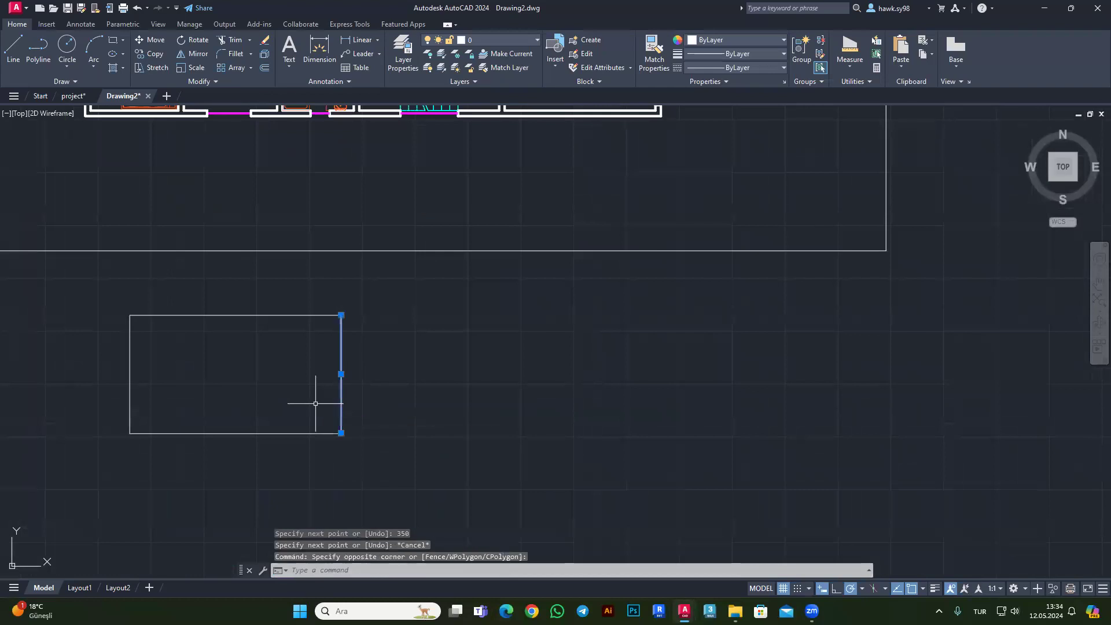
{"action": "key", "text": "Delete"}
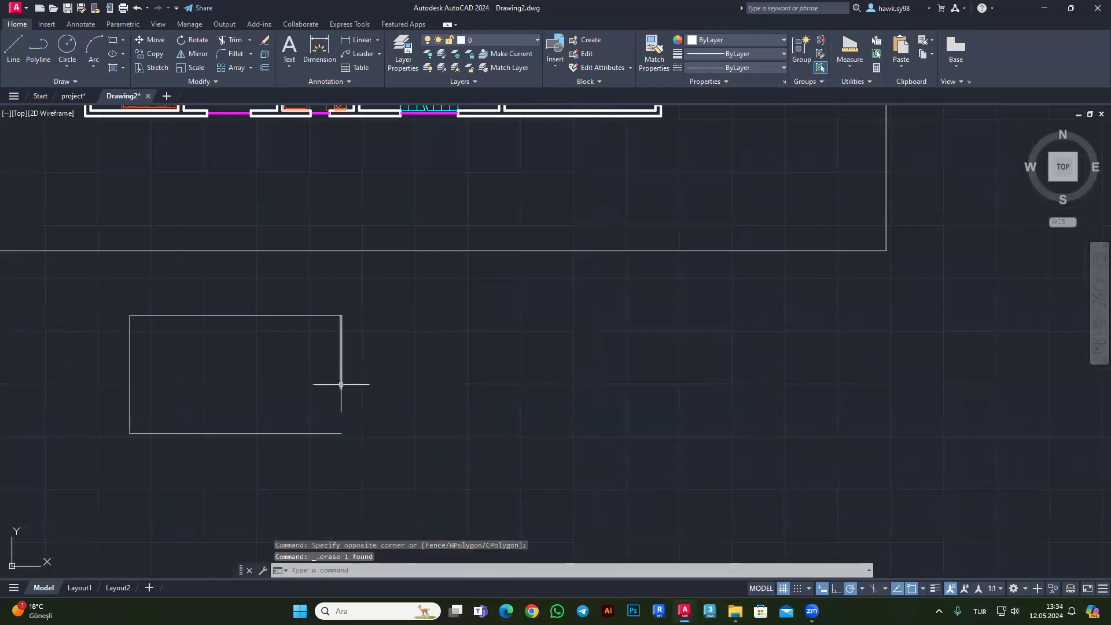
{"action": "scroll", "coordinate": [341, 384], "scroll_direction": "down", "scroll_amount": 3}
Draw the stepped wall segments of 400, 200 and 700 units.
{"action": "left_click", "coordinate": [16, 60]}
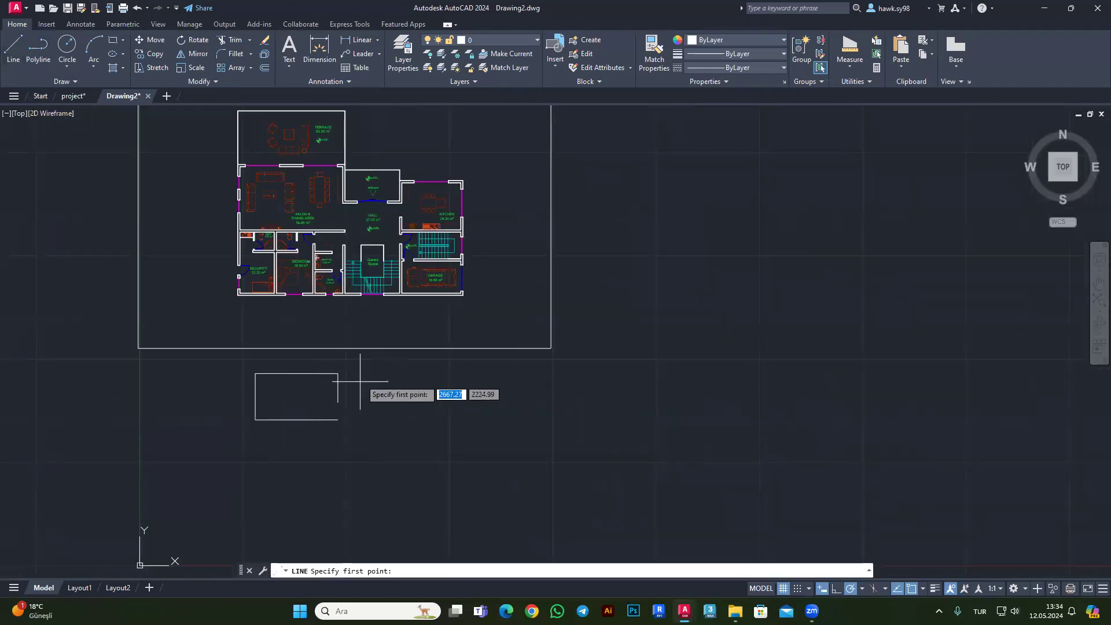
{"action": "left_click", "coordinate": [338, 401]}
{"action": "type", "text": "400"}
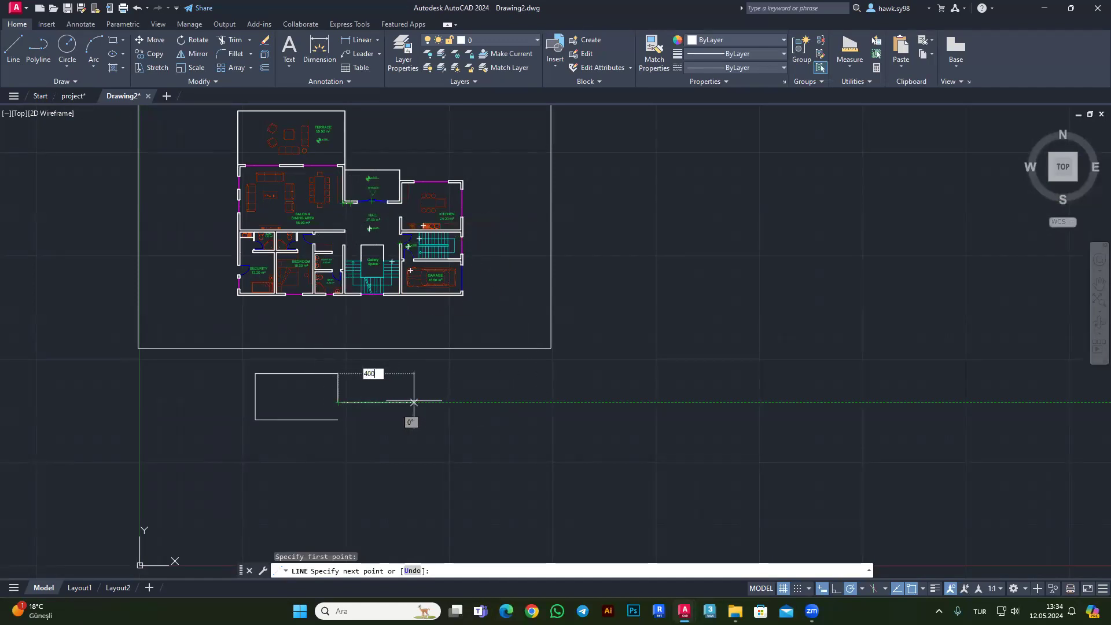
{"action": "key", "text": "Return"}
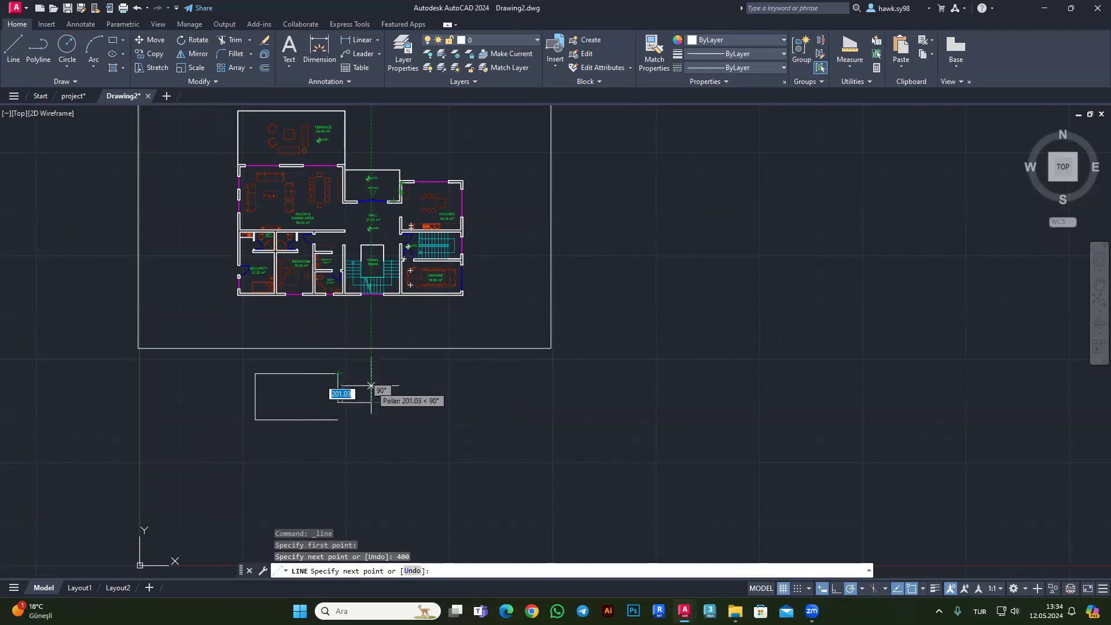
{"action": "type", "text": "0"}
{"action": "key", "text": "Return"}
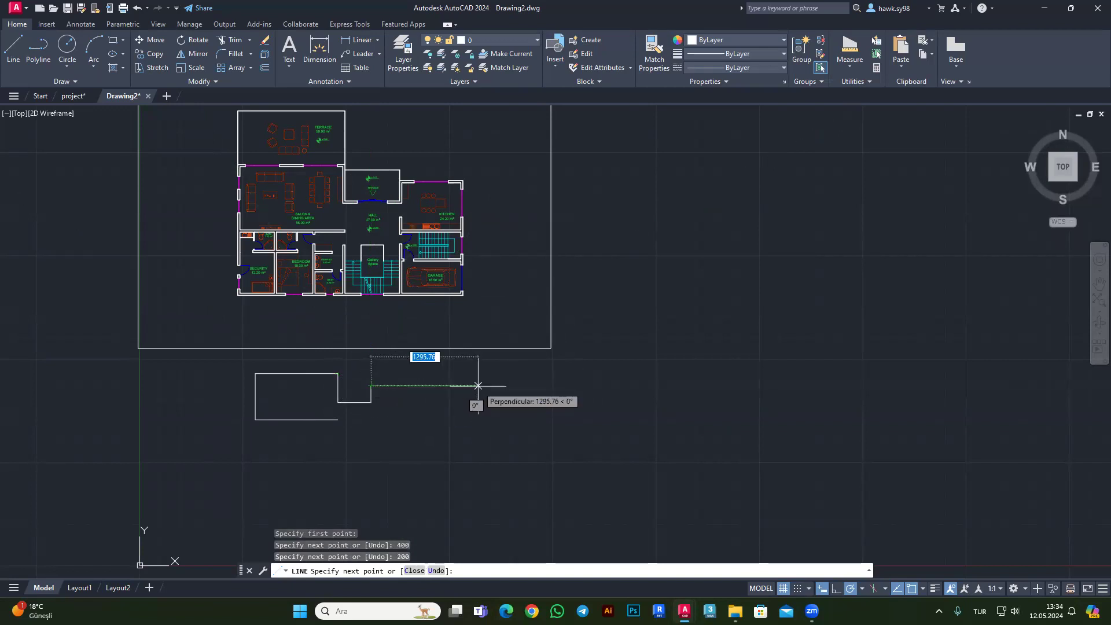
{"action": "scroll", "coordinate": [478, 385], "scroll_direction": "up", "scroll_amount": 2}
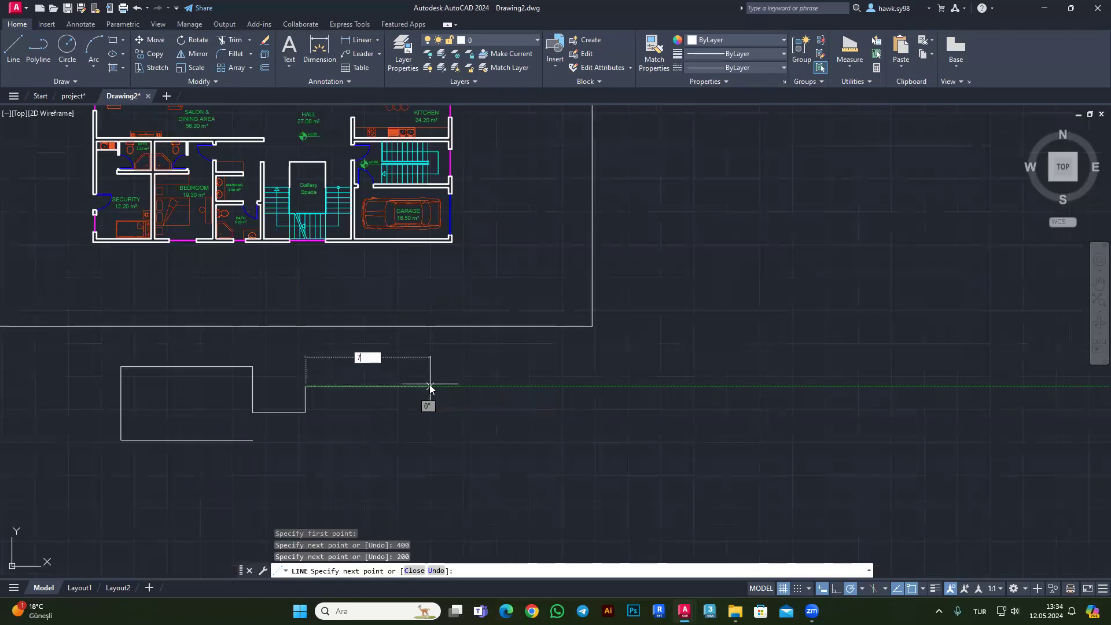
{"action": "type", "text": "00"}
{"action": "key", "text": "Return"}
{"action": "scroll", "coordinate": [393, 446], "scroll_direction": "down", "scroll_amount": 2}
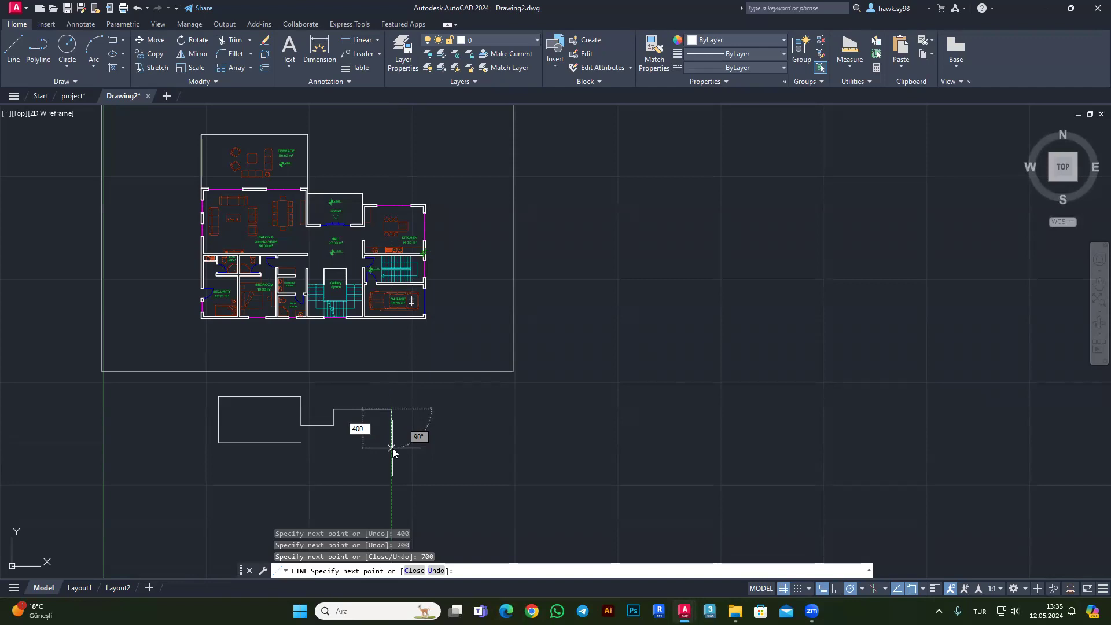
{"action": "scroll", "coordinate": [393, 449], "scroll_direction": "up", "scroll_amount": 4}
{"action": "key", "text": "Escape"}
Replace the wrong top wall segment with a 600-unit line from the step corner.
{"action": "left_click", "coordinate": [371, 372]}
{"action": "left_click", "coordinate": [327, 399]}
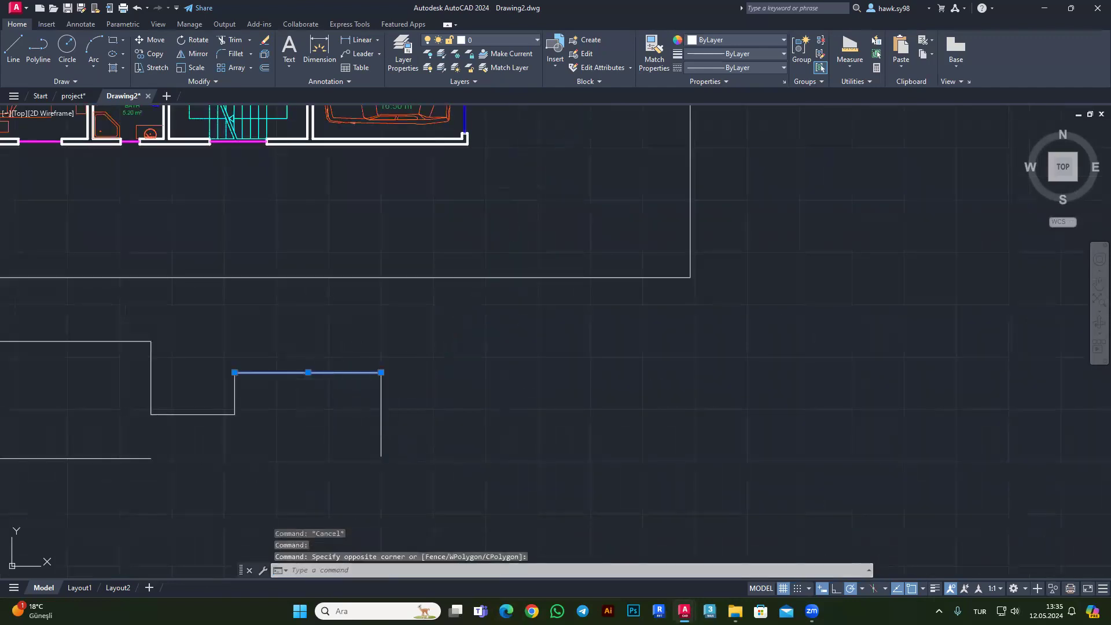
{"action": "key", "text": "Delete"}
{"action": "type", "text": "l"}
{"action": "key", "text": "Return"}
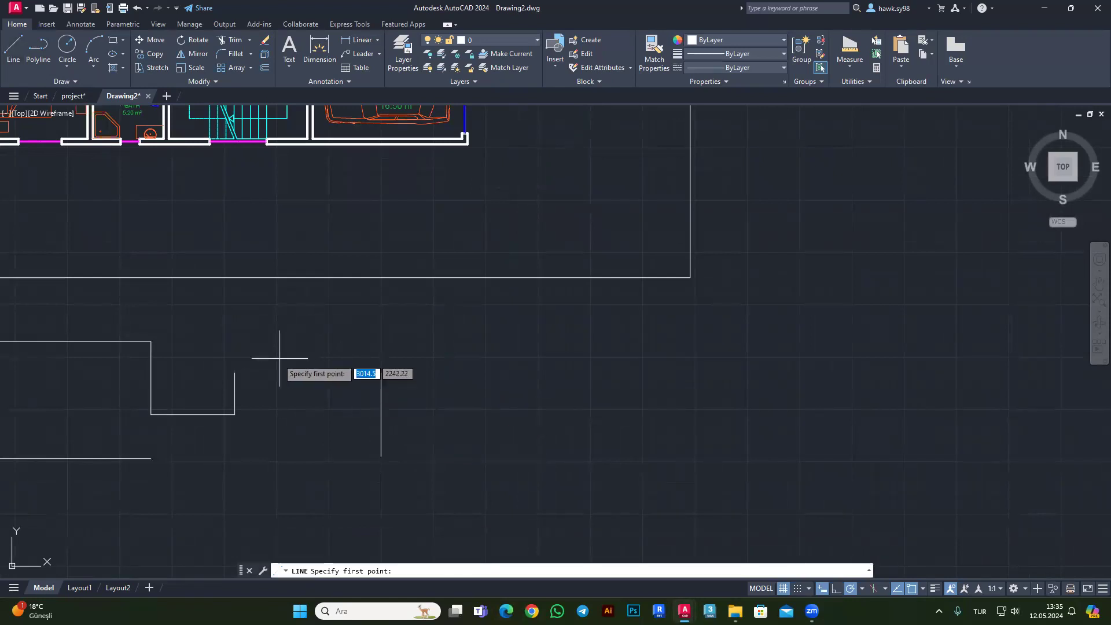
{"action": "scroll", "coordinate": [359, 214], "scroll_direction": "down", "scroll_amount": 4}
{"action": "scroll", "coordinate": [365, 206], "scroll_direction": "up", "scroll_amount": 2}
{"action": "scroll", "coordinate": [256, 437], "scroll_direction": "down", "scroll_amount": 2}
{"action": "left_click", "coordinate": [246, 438]}
{"action": "scroll", "coordinate": [256, 437], "scroll_direction": "up", "scroll_amount": 2}
{"action": "type", "text": "600"}
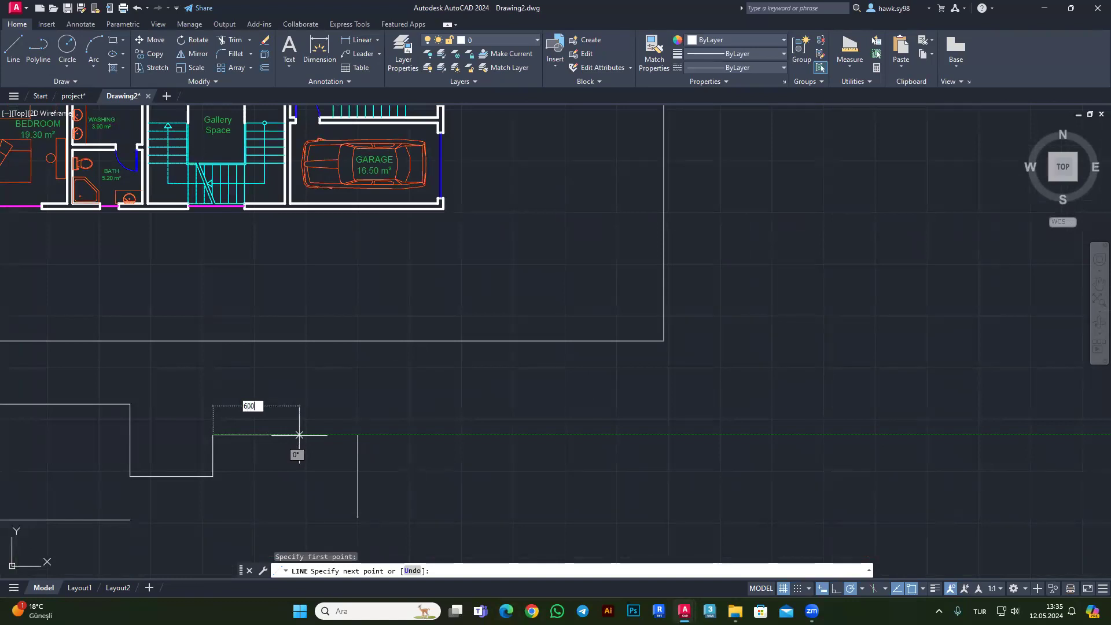
{"action": "key", "text": "Return"}
{"action": "key", "text": "Escape"}
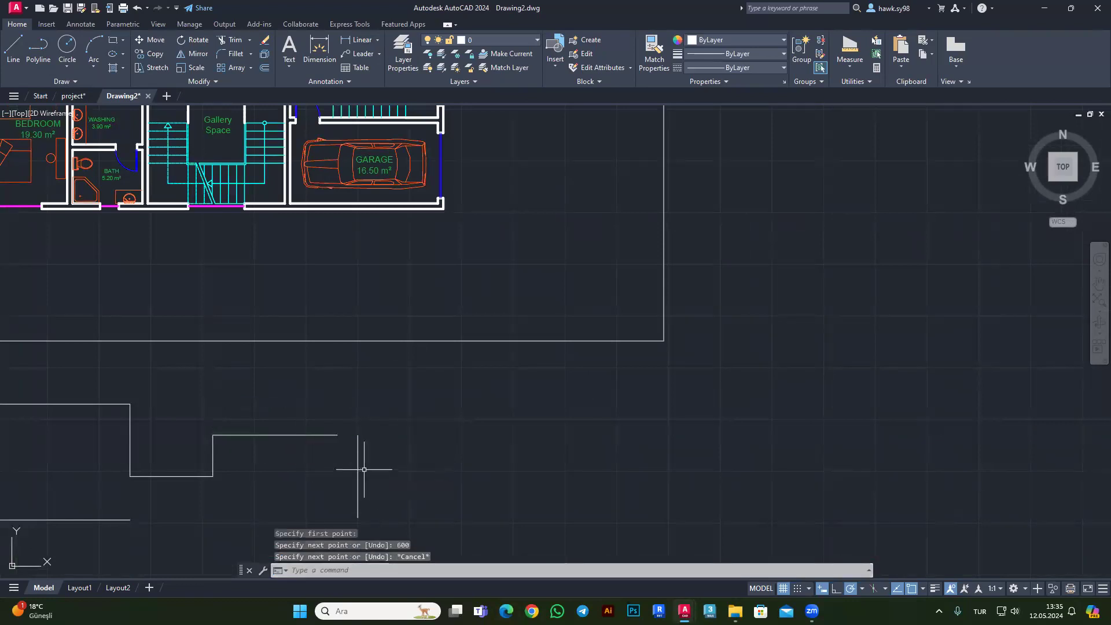
Move the right vertical line to the end of the step line.
{"action": "left_click", "coordinate": [358, 463]}
{"action": "left_click", "coordinate": [248, 280]}
{"action": "left_click", "coordinate": [156, 40]}
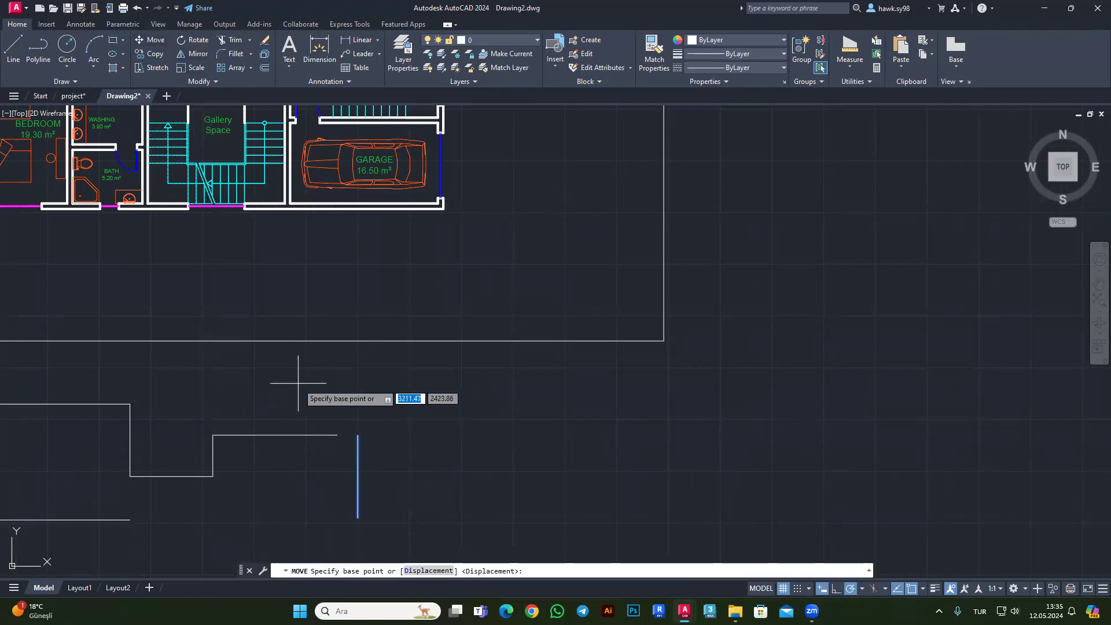
{"action": "left_click", "coordinate": [357, 435]}
Carry the right wall down 250 units, then continue with a 300-unit segment.
{"action": "scroll", "coordinate": [361, 423], "scroll_direction": "down", "scroll_amount": 4}
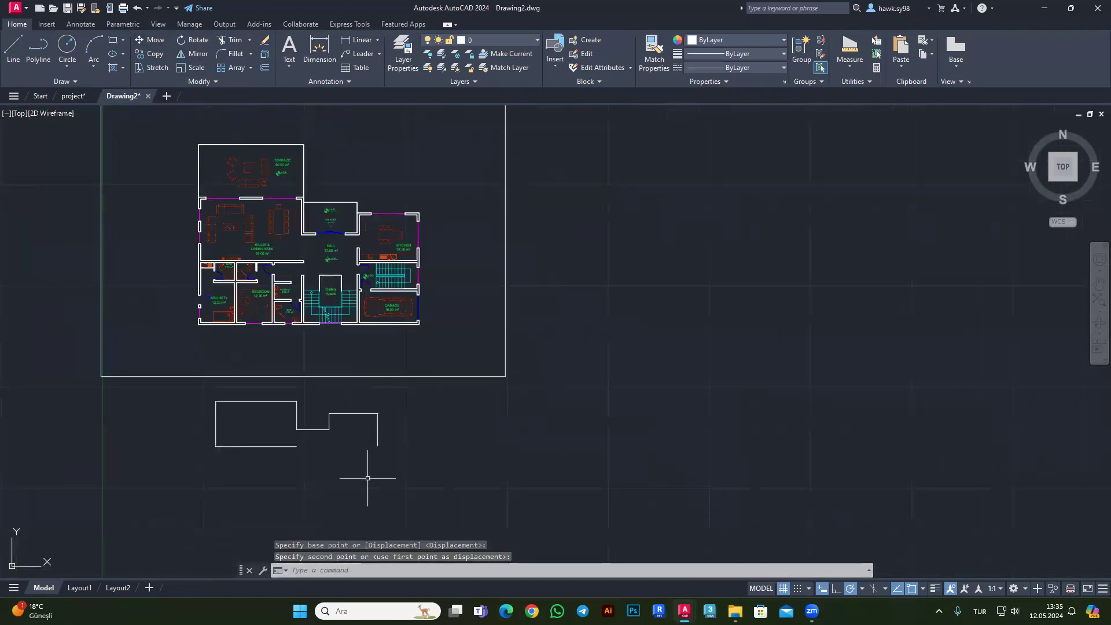
{"action": "scroll", "coordinate": [277, 405], "scroll_direction": "up", "scroll_amount": 2}
{"action": "key", "text": "Escape"}
{"action": "key", "text": "Escape"}
{"action": "left_click", "coordinate": [12, 60]}
{"action": "scroll", "coordinate": [426, 231], "scroll_direction": "up", "scroll_amount": 2}
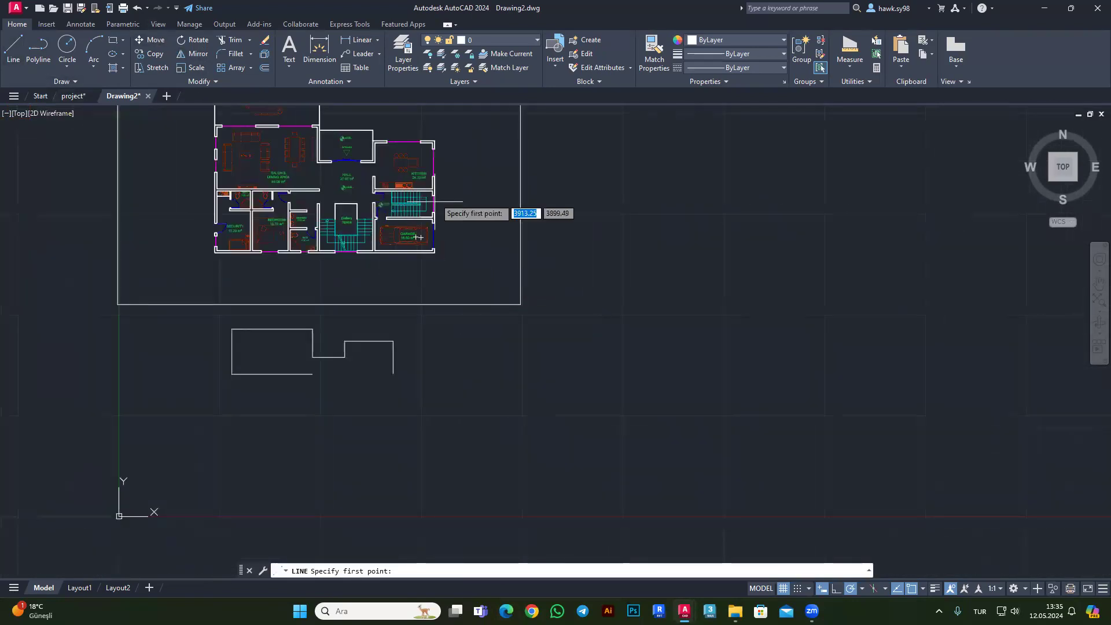
{"action": "scroll", "coordinate": [425, 208], "scroll_direction": "up", "scroll_amount": 2}
{"action": "scroll", "coordinate": [426, 204], "scroll_direction": "down", "scroll_amount": 3}
{"action": "scroll", "coordinate": [371, 388], "scroll_direction": "up", "scroll_amount": 3}
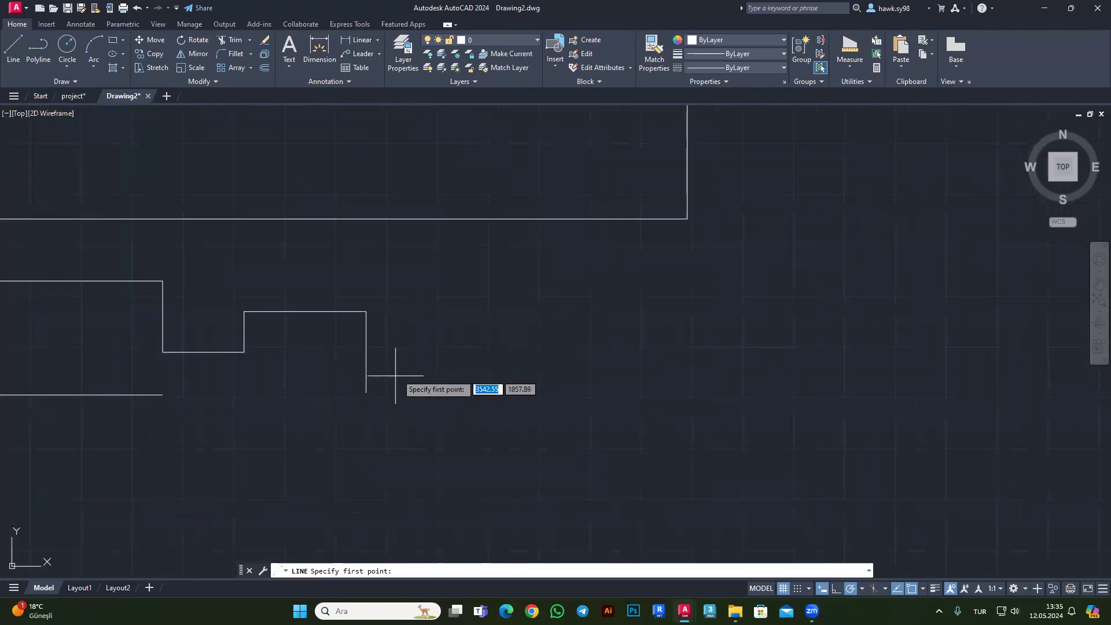
{"action": "left_click", "coordinate": [367, 393]}
{"action": "scroll", "coordinate": [400, 347], "scroll_direction": "down", "scroll_amount": 3}
{"action": "scroll", "coordinate": [440, 191], "scroll_direction": "up", "scroll_amount": 3}
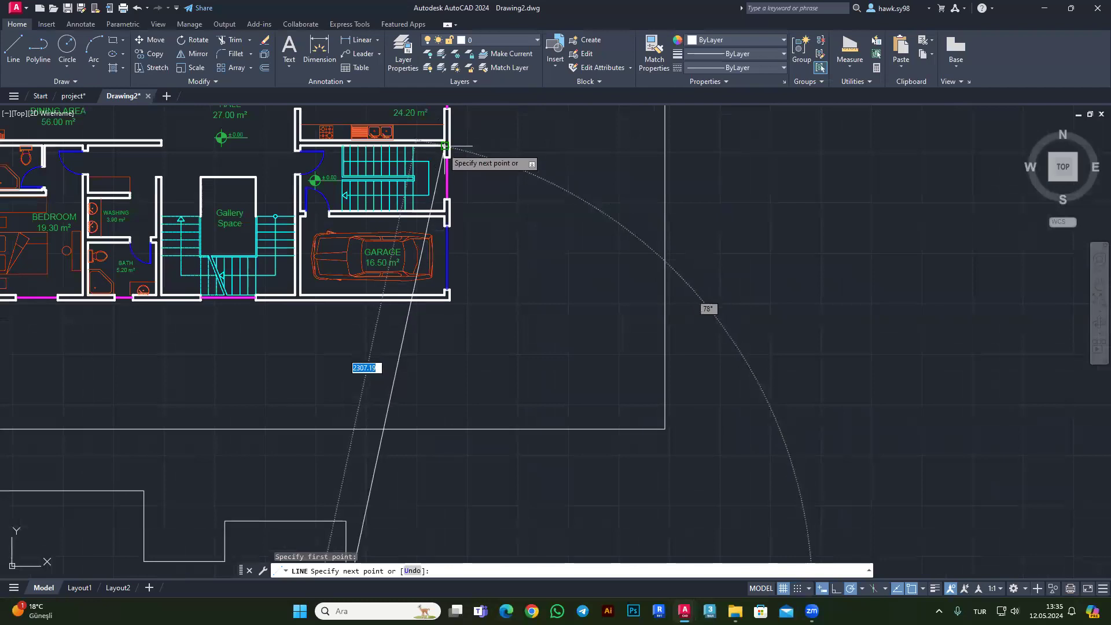
{"action": "scroll", "coordinate": [445, 152], "scroll_direction": "down", "scroll_amount": 2}
{"action": "scroll", "coordinate": [442, 147], "scroll_direction": "up", "scroll_amount": 4}
{"action": "scroll", "coordinate": [440, 140], "scroll_direction": "down", "scroll_amount": 2}
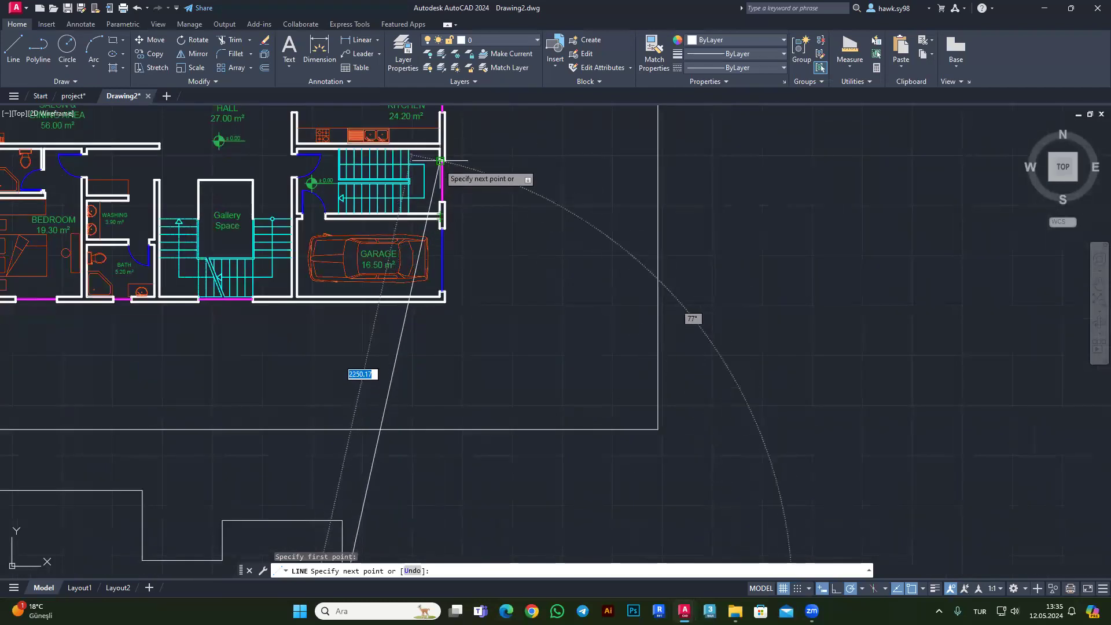
{"action": "scroll", "coordinate": [443, 185], "scroll_direction": "down", "scroll_amount": 2}
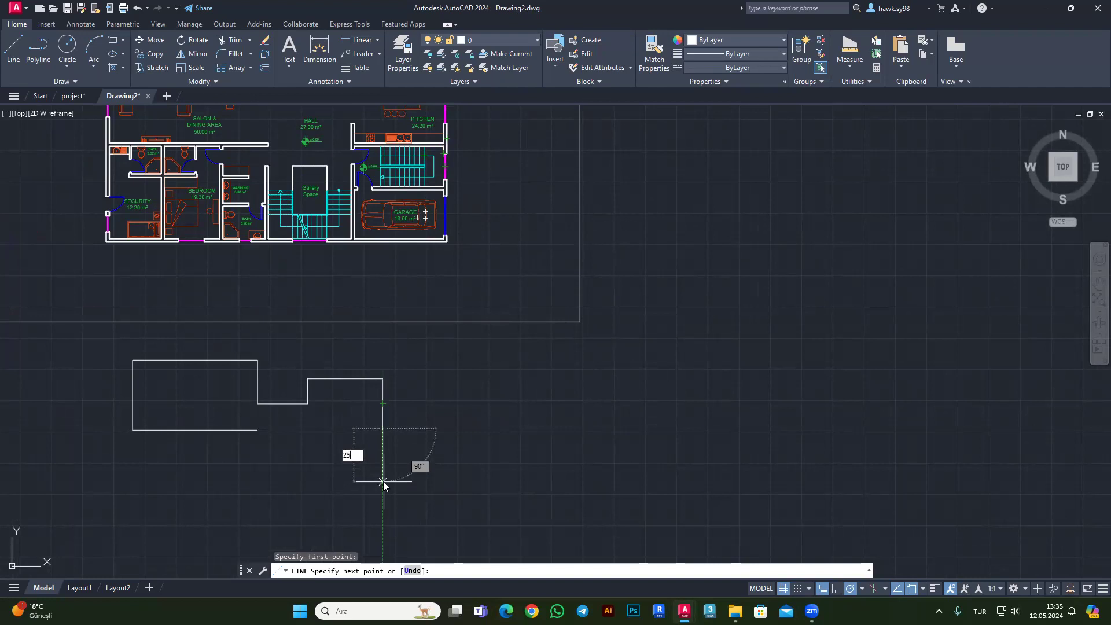
{"action": "type", "text": "0"}
{"action": "key", "text": "Return"}
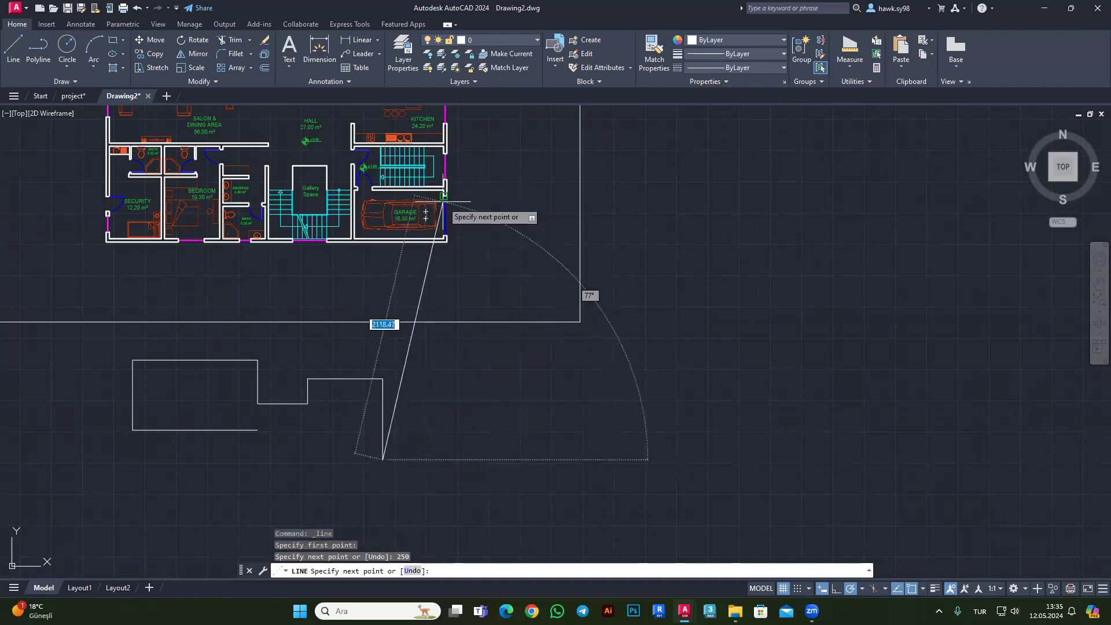
{"action": "scroll", "coordinate": [443, 207], "scroll_direction": "up", "scroll_amount": 4}
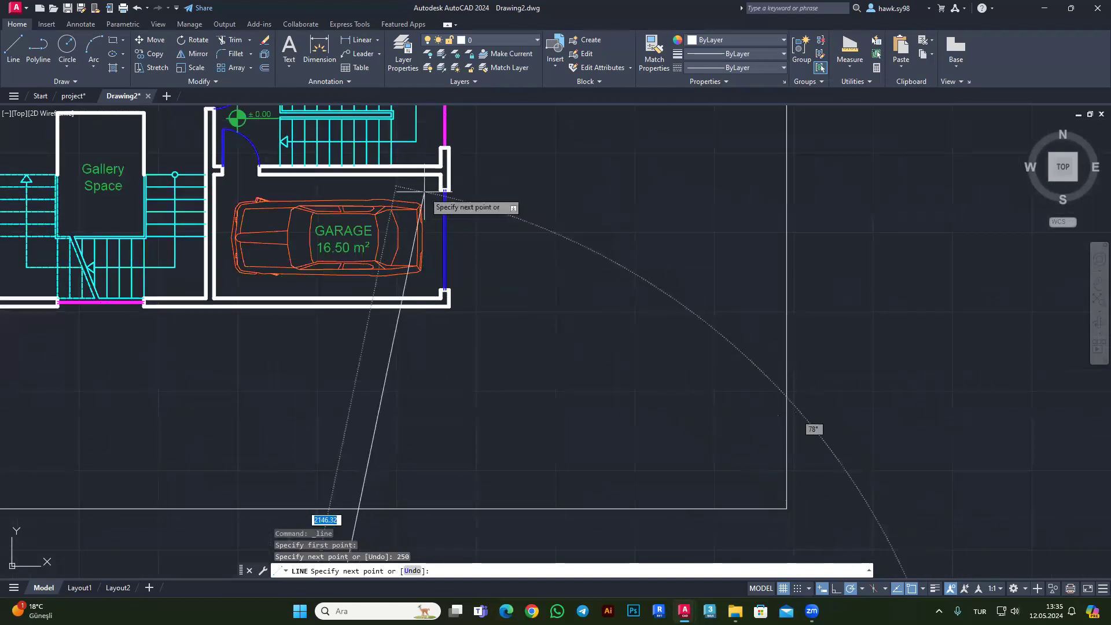
{"action": "scroll", "coordinate": [454, 243], "scroll_direction": "down", "scroll_amount": 3}
{"action": "scroll", "coordinate": [454, 268], "scroll_direction": "down", "scroll_amount": 3}
{"action": "scroll", "coordinate": [419, 428], "scroll_direction": "up", "scroll_amount": 1}
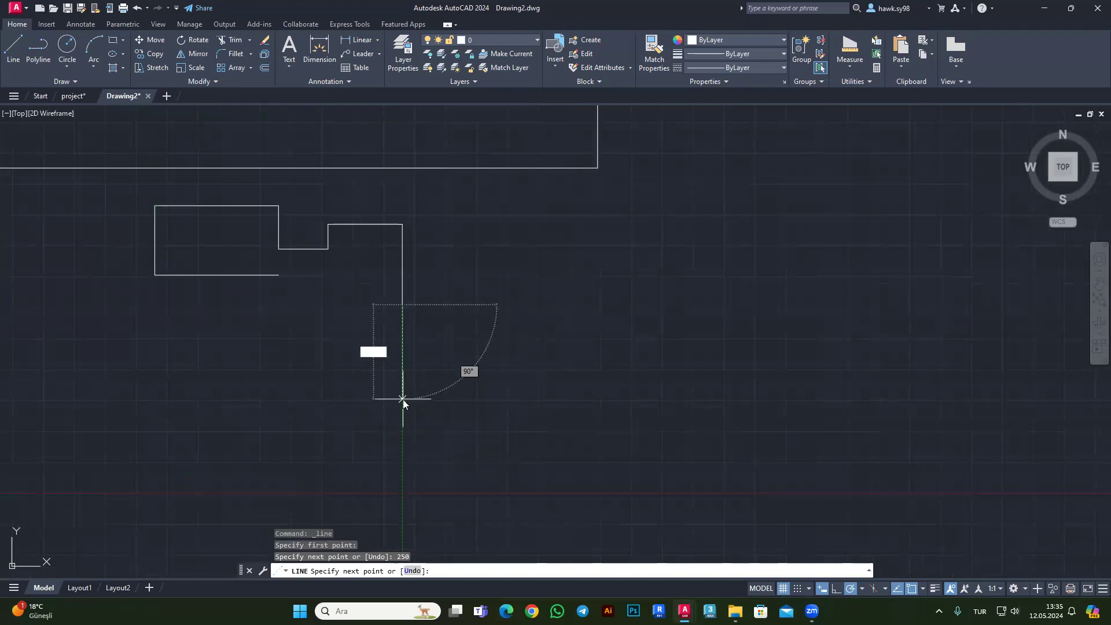
{"action": "type", "text": "300"}
{"action": "key", "text": "Return"}
{"action": "scroll", "coordinate": [376, 358], "scroll_direction": "down", "scroll_amount": 3}
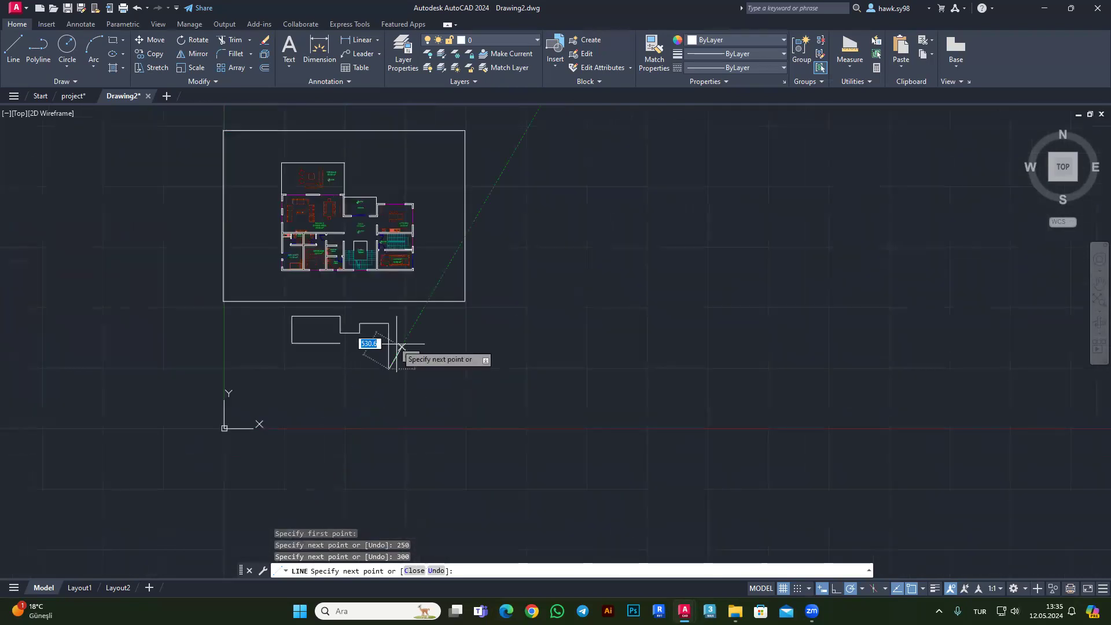
{"action": "scroll", "coordinate": [400, 324], "scroll_direction": "up", "scroll_amount": 1}
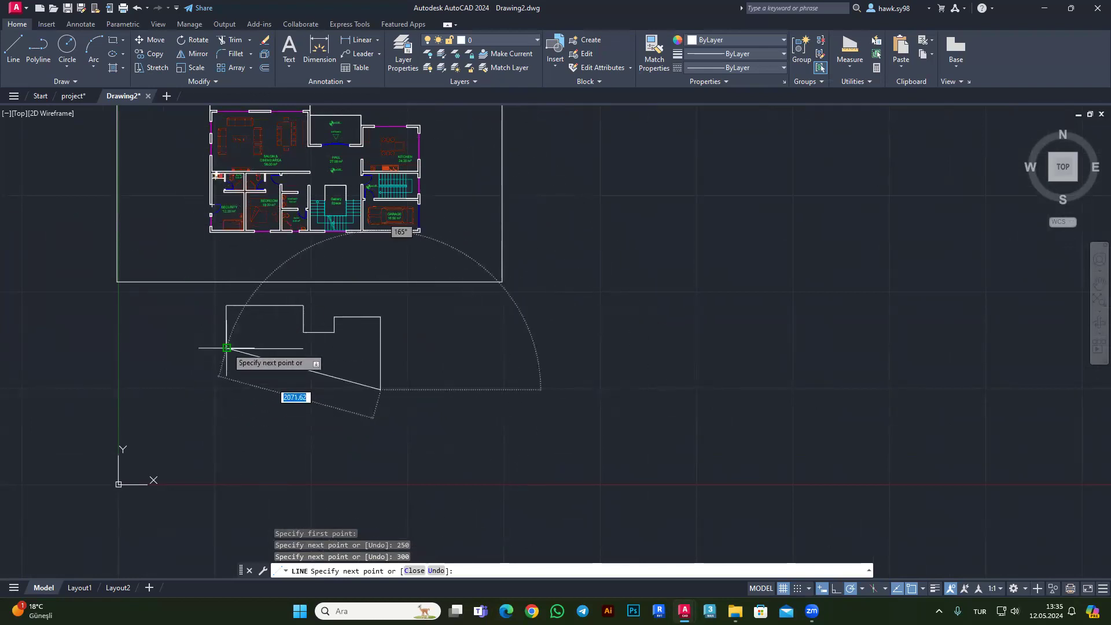
{"action": "scroll", "coordinate": [224, 374], "scroll_direction": "up", "scroll_amount": 4}
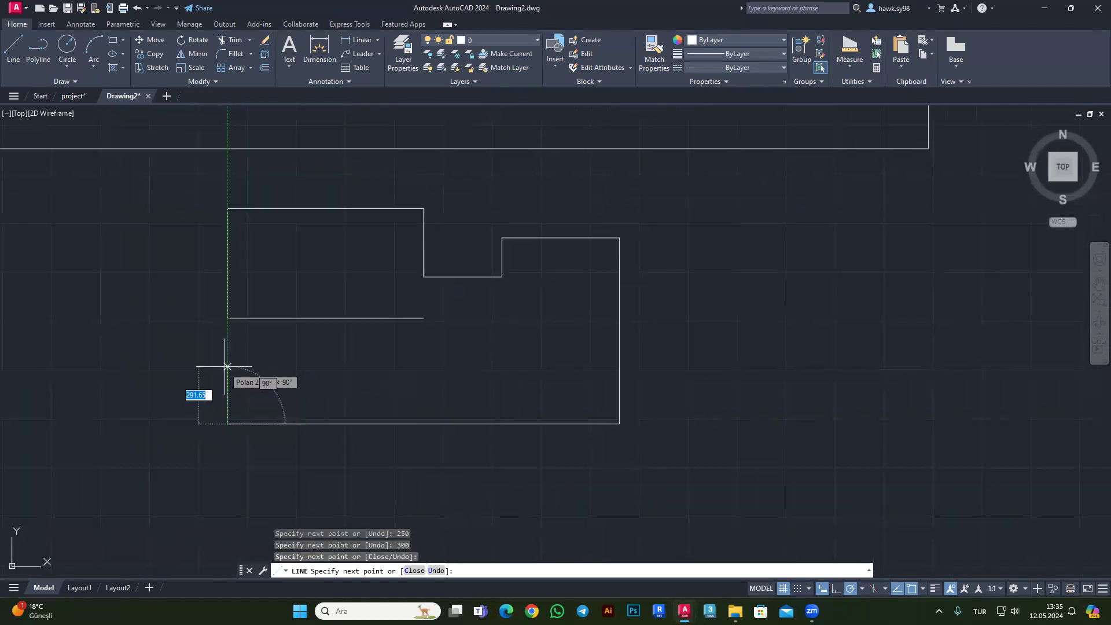
{"action": "scroll", "coordinate": [267, 362], "scroll_direction": "down", "scroll_amount": 4}
{"action": "key", "text": "Escape"}
{"action": "key", "text": "Escape"}
{"action": "scroll", "coordinate": [313, 343], "scroll_direction": "up", "scroll_amount": 2}
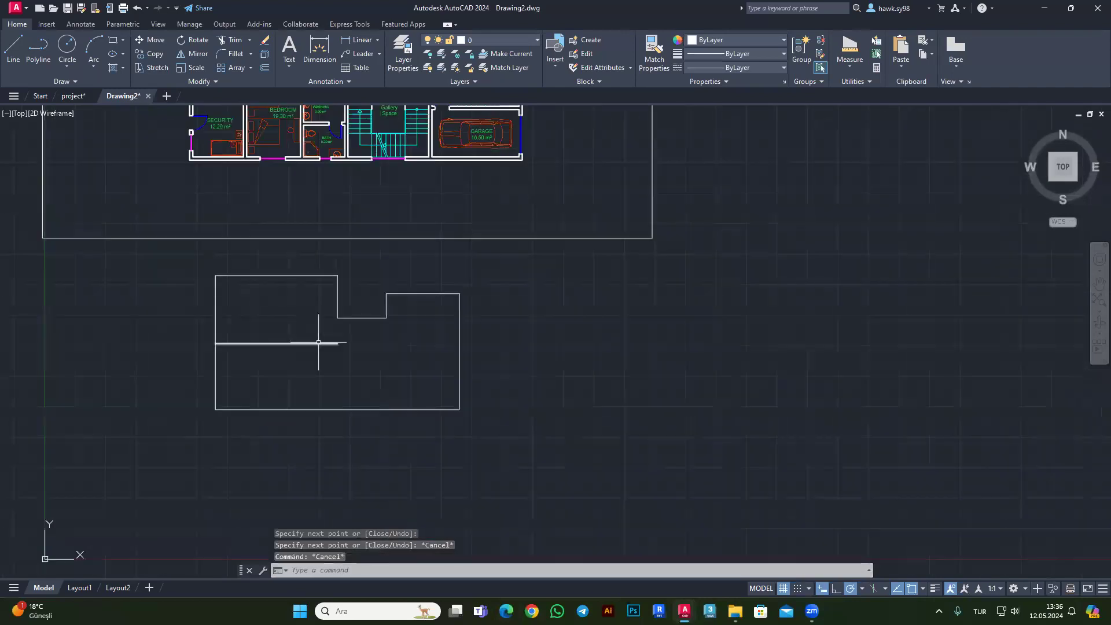
{"action": "scroll", "coordinate": [327, 359], "scroll_direction": "down", "scroll_amount": 2}
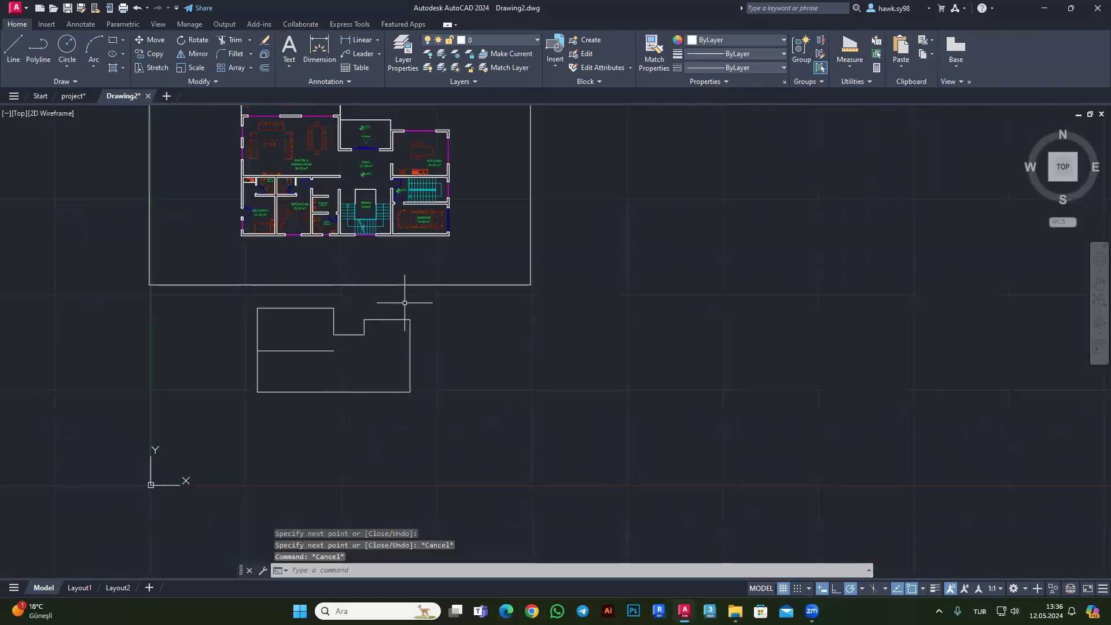
Erase the stray lower segment on the outline's right edge.
{"action": "scroll", "coordinate": [347, 318], "scroll_direction": "up", "scroll_amount": 2}
{"action": "scroll", "coordinate": [332, 347], "scroll_direction": "down", "scroll_amount": 2}
{"action": "scroll", "coordinate": [338, 364], "scroll_direction": "up", "scroll_amount": 2}
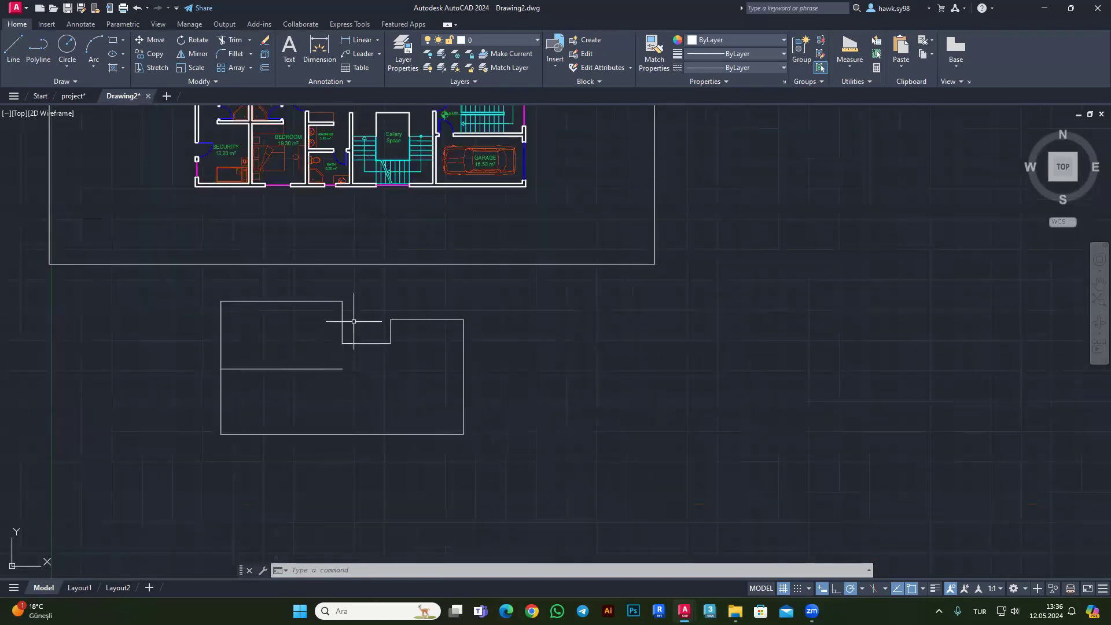
{"action": "left_click", "coordinate": [526, 277]}
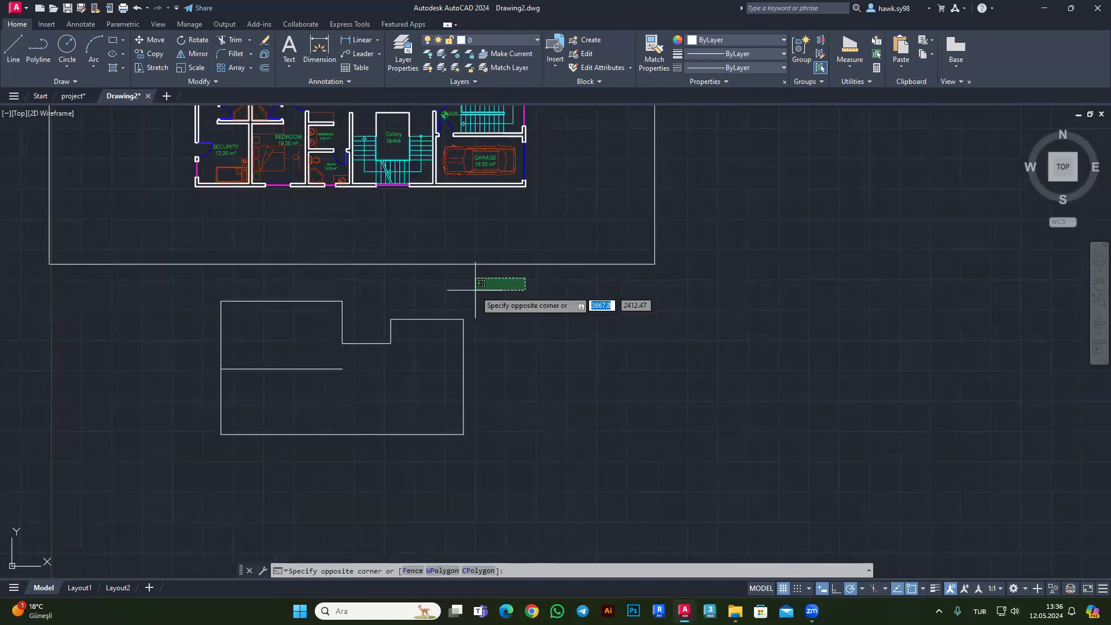
{"action": "left_click", "coordinate": [204, 346]}
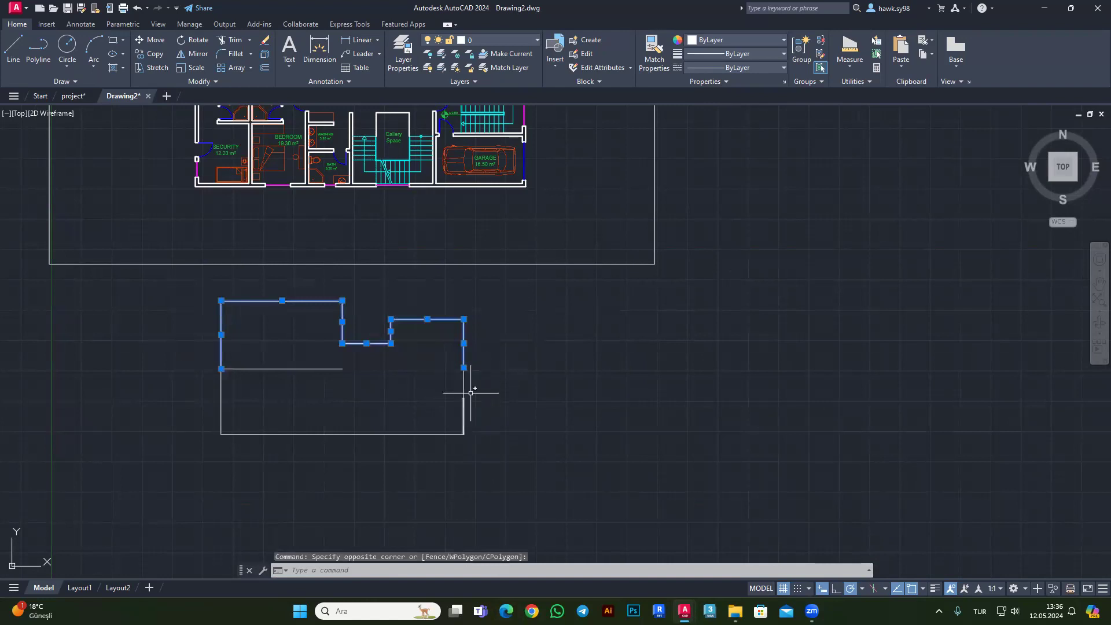
{"action": "scroll", "coordinate": [471, 393], "scroll_direction": "up", "scroll_amount": 4}
{"action": "key", "text": "Escape"}
{"action": "left_click", "coordinate": [464, 372]}
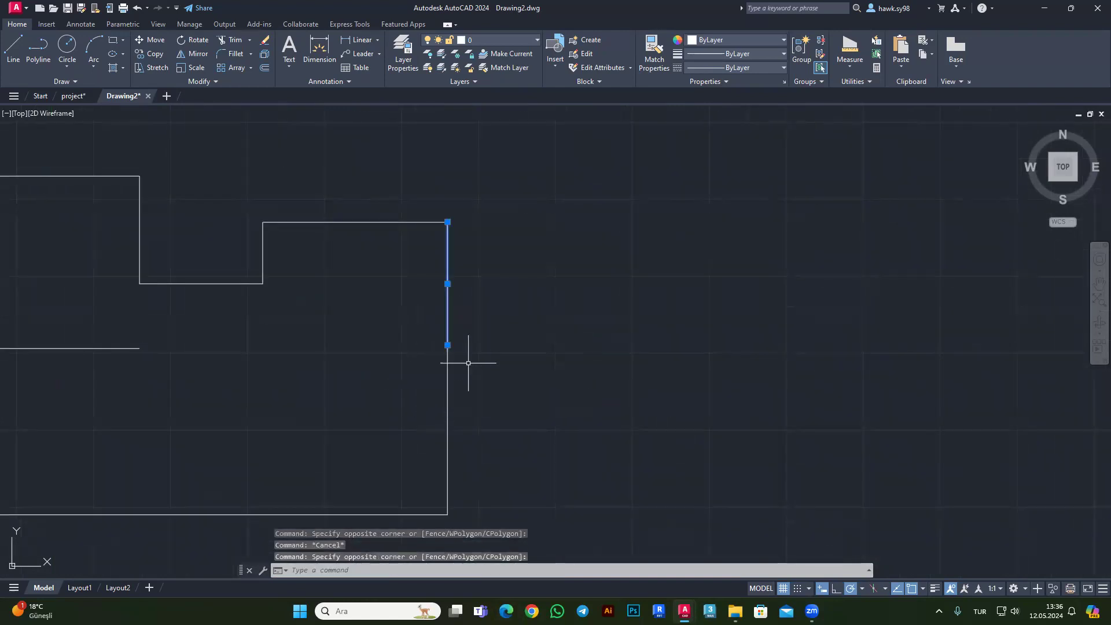
{"action": "key", "text": "Escape"}
{"action": "left_click", "coordinate": [488, 377]}
{"action": "left_click", "coordinate": [351, 405]}
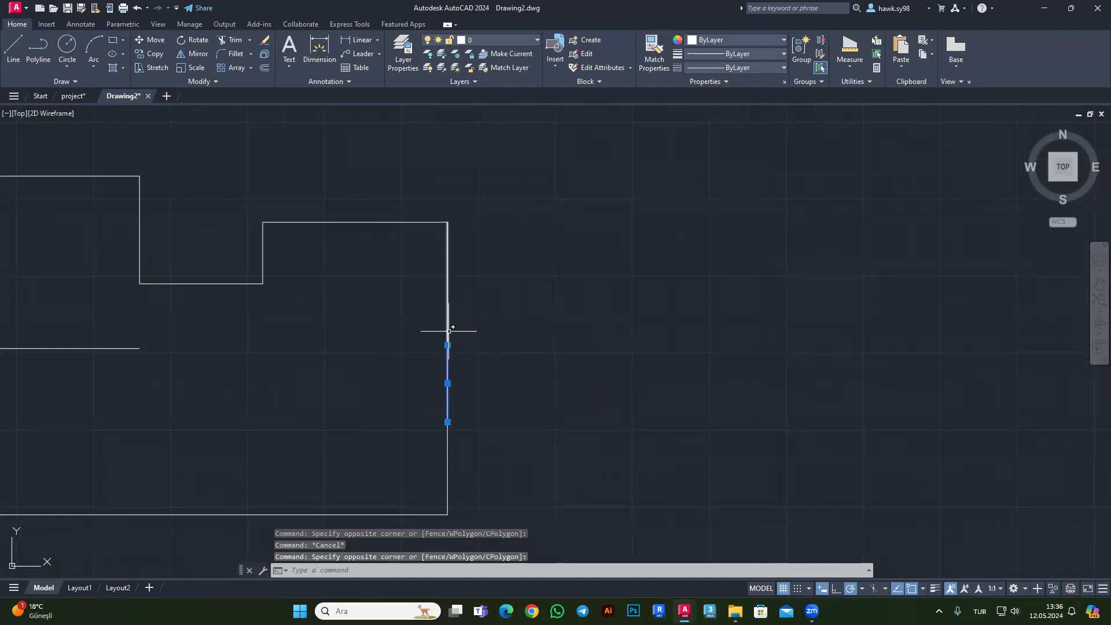
{"action": "left_click", "coordinate": [459, 401]}
{"action": "left_click", "coordinate": [409, 448]}
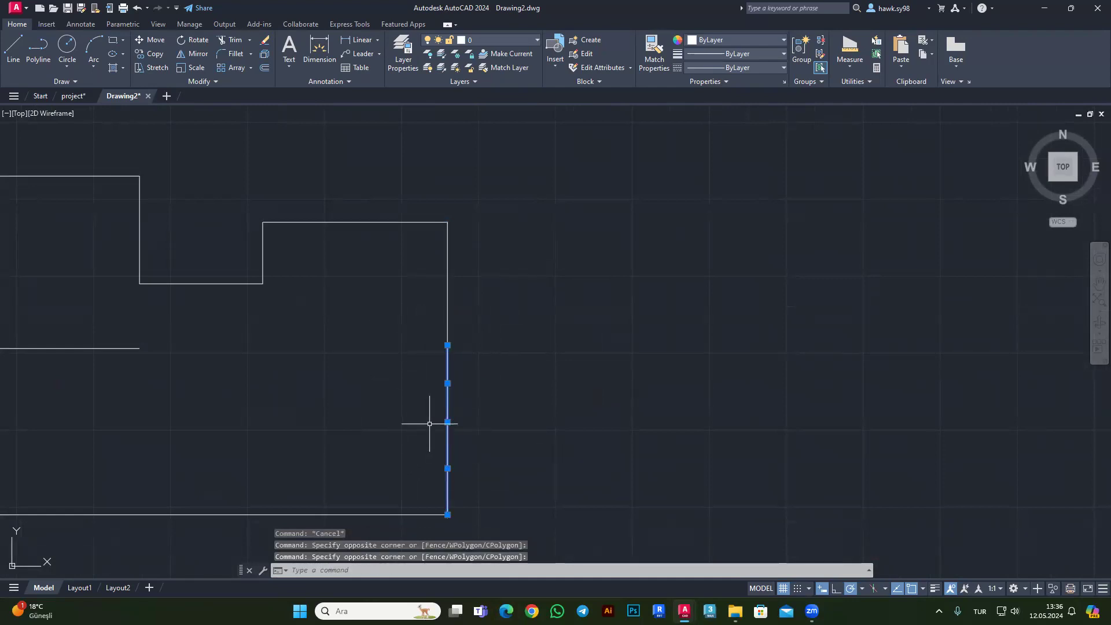
{"action": "key", "text": "Delete"}
Grip-stretch the right vertical edge down to the bottom corner.
{"action": "left_click", "coordinate": [496, 324]}
{"action": "left_click", "coordinate": [446, 344]}
{"action": "key", "text": "Escape"}
{"action": "key", "text": "Escape"}
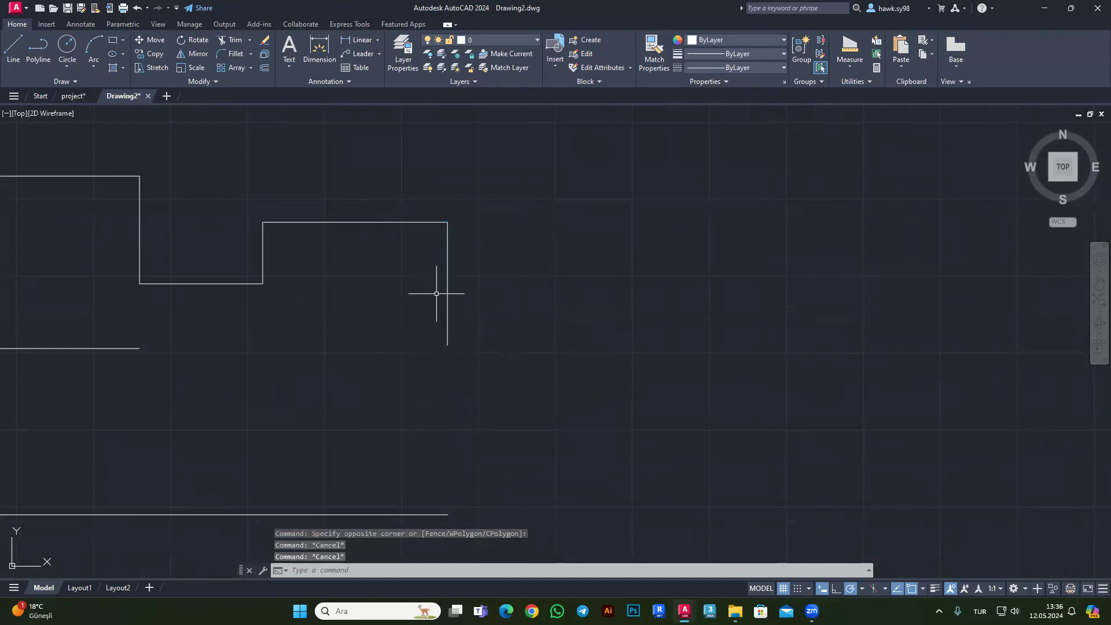
{"action": "scroll", "coordinate": [436, 294], "scroll_direction": "down", "scroll_amount": 4}
{"action": "left_click", "coordinate": [459, 312]}
{"action": "left_click", "coordinate": [412, 331]}
{"action": "scroll", "coordinate": [437, 325], "scroll_direction": "up", "scroll_amount": 2}
{"action": "left_click", "coordinate": [438, 432]}
{"action": "key", "text": "Escape"}
{"action": "key", "text": "Escape"}
Erase the short lower segment on the outline's left side.
{"action": "left_click", "coordinate": [184, 367]}
{"action": "left_click", "coordinate": [44, 380]}
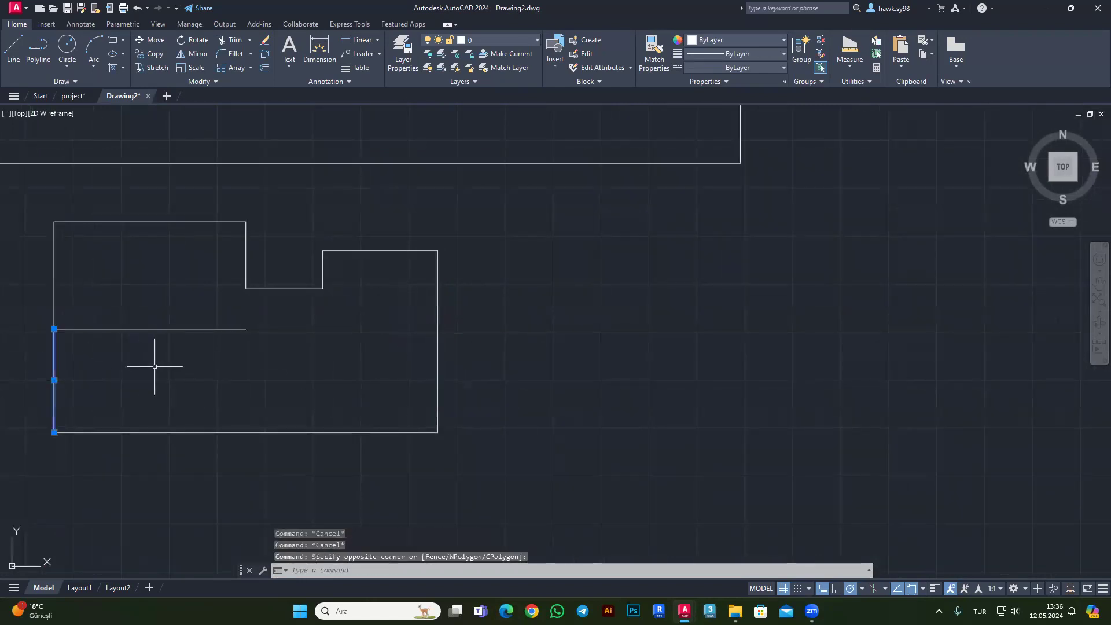
{"action": "key", "text": "Delete"}
{"action": "middle_click_drag", "start_coordinate": [15, 303], "coordinate": [95, 323]}
{"action": "key", "text": "Escape"}
{"action": "key", "text": "Escape"}
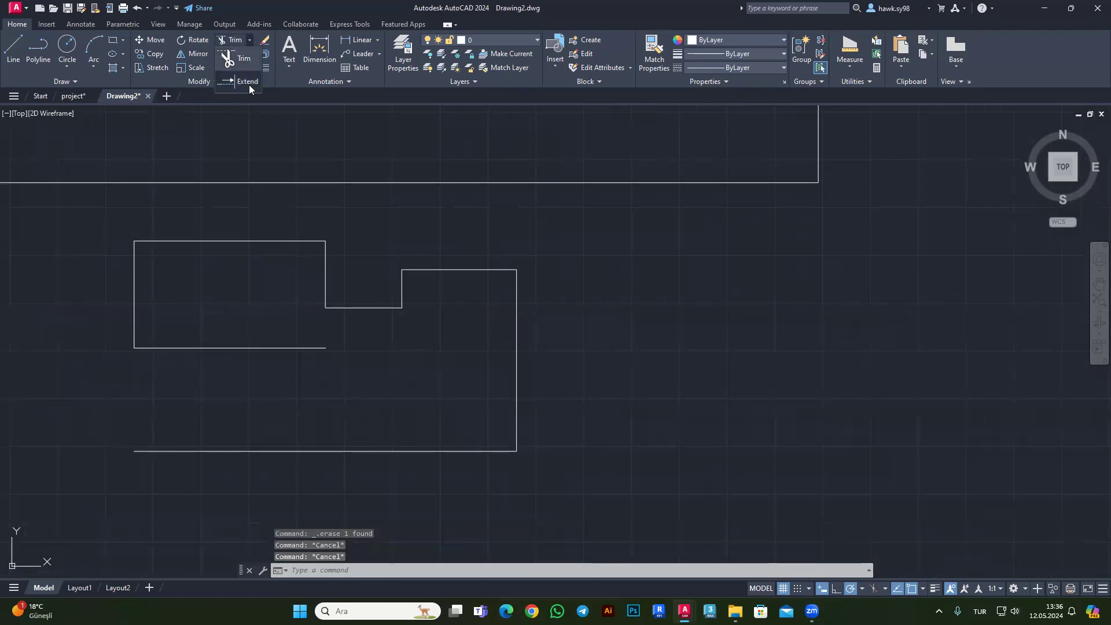
EXTEND the left edge down to the bottom boundary line.
{"action": "left_click", "coordinate": [247, 82]}
{"action": "left_click", "coordinate": [161, 317]}
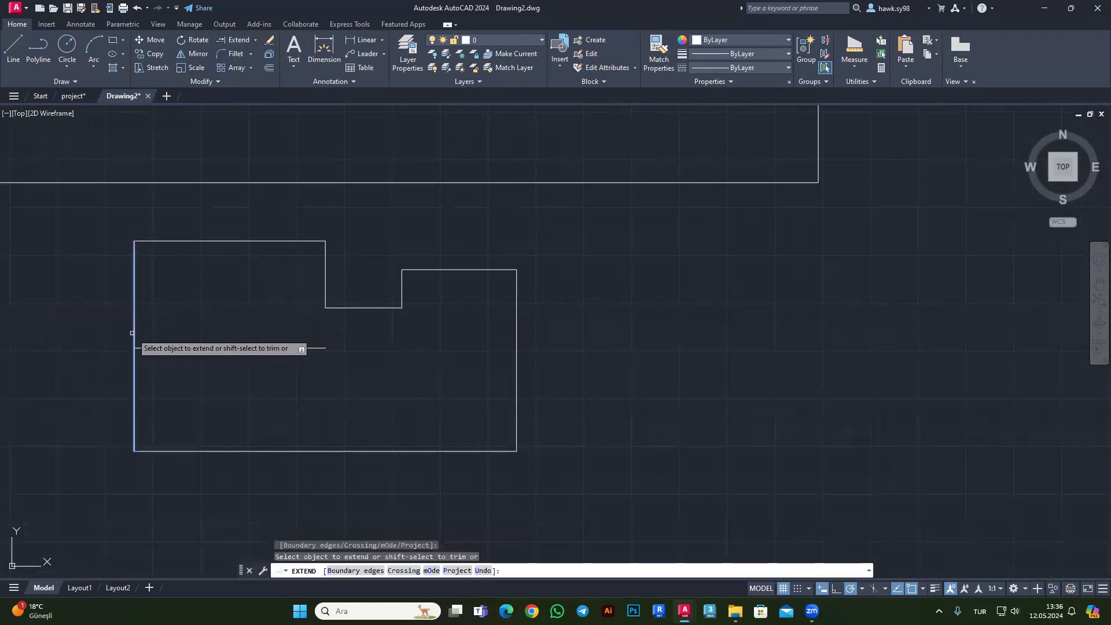
{"action": "left_click", "coordinate": [135, 332]}
{"action": "key", "text": "Return"}
{"action": "key", "text": "Escape"}
{"action": "scroll", "coordinate": [211, 374], "scroll_direction": "down", "scroll_amount": 2}
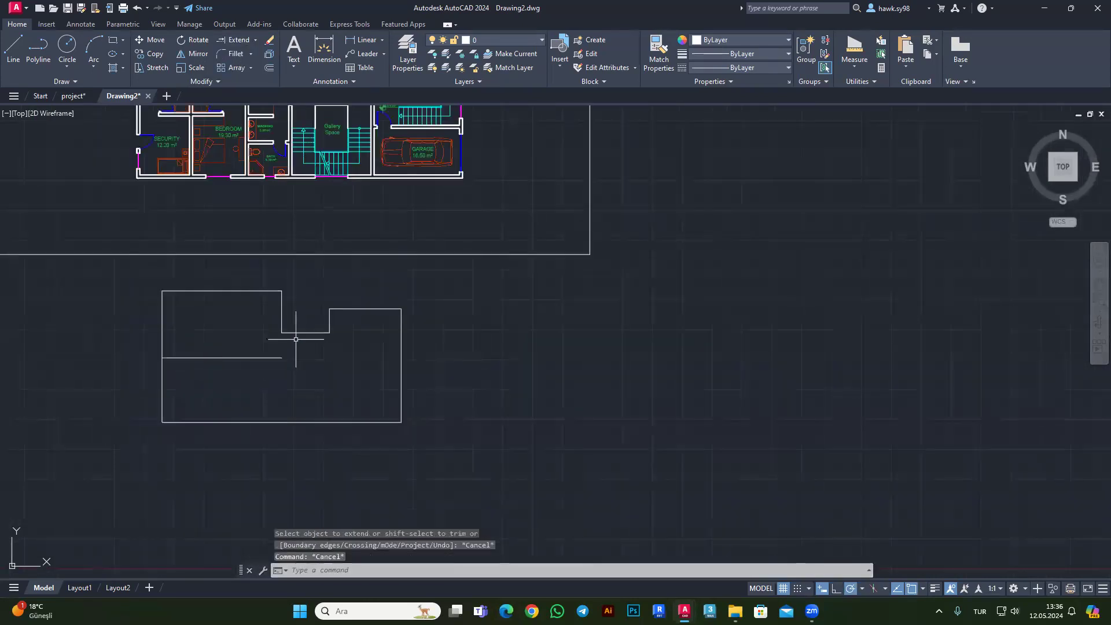
Select the right edge, notch lines, top and left edges of the outline.
{"action": "left_click_drag", "start_coordinate": [413, 372], "coordinate": [368, 370]}
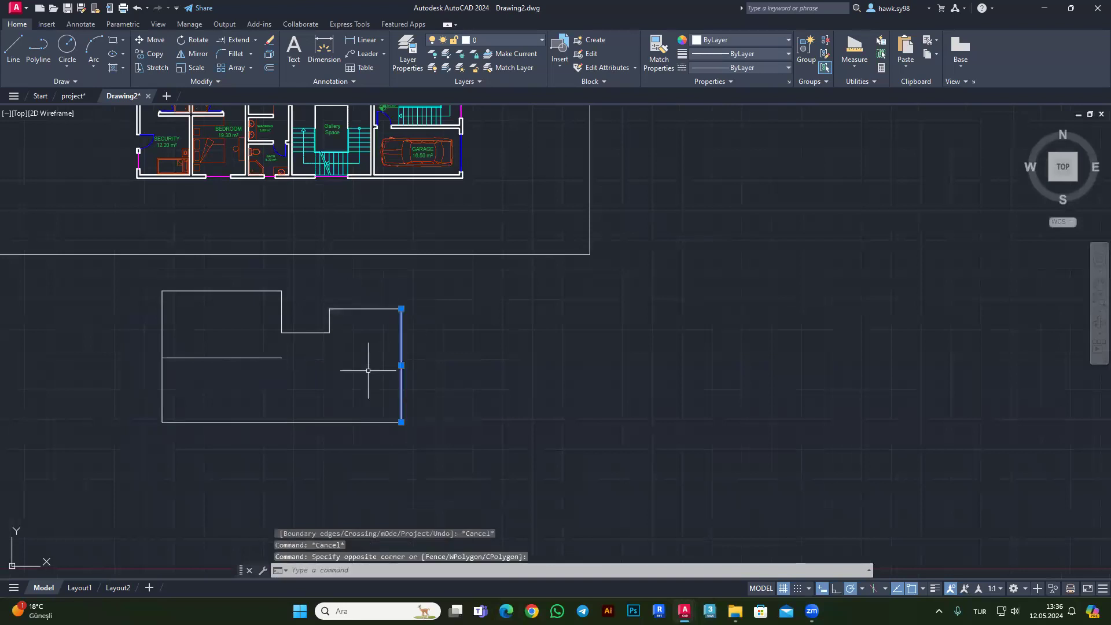
{"action": "left_click_drag", "start_coordinate": [389, 291], "coordinate": [364, 328]}
{"action": "left_click", "coordinate": [306, 332]}
{"action": "left_click", "coordinate": [281, 313]}
{"action": "left_click", "coordinate": [222, 291]}
{"action": "left_click", "coordinate": [162, 376]}
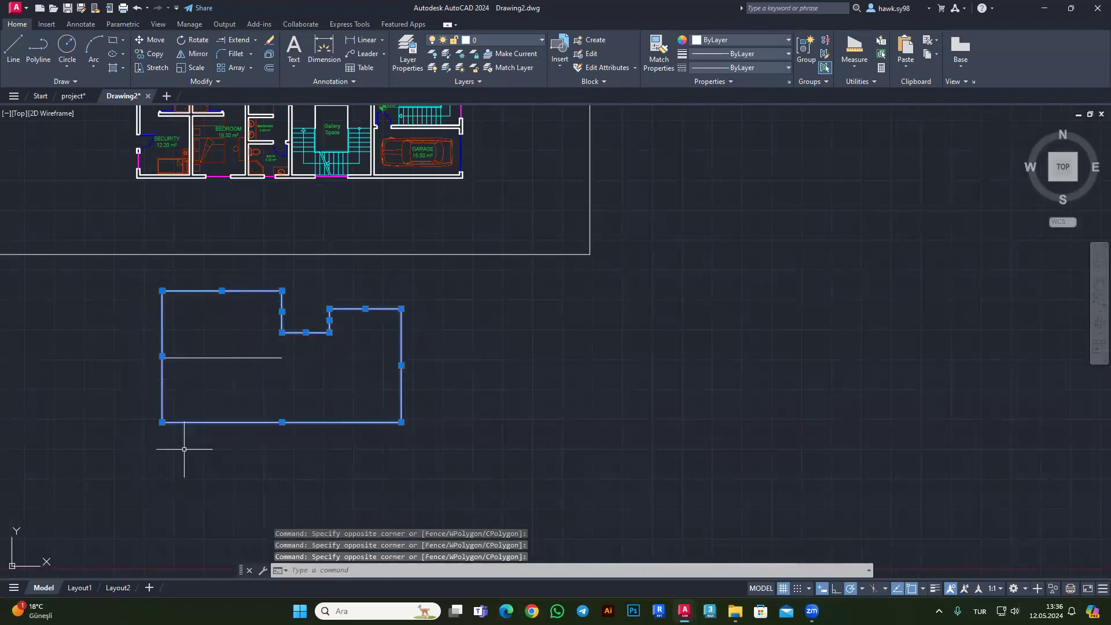
{"action": "key", "text": "Escape"}
{"action": "key", "text": "Escape"}
Window-select all eight outline lines including the bottom edge and run JOIN.
{"action": "left_click", "coordinate": [127, 435]}
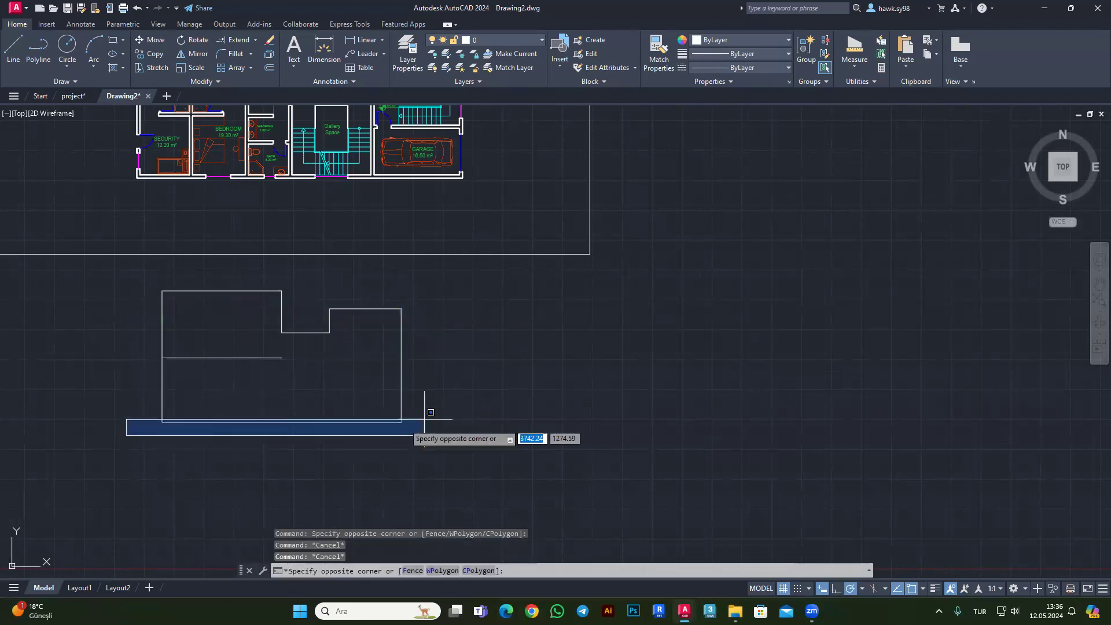
{"action": "left_click", "coordinate": [530, 373]}
{"action": "left_click", "coordinate": [479, 294]}
{"action": "left_click", "coordinate": [139, 340]}
{"action": "left_click", "coordinate": [285, 284]}
{"action": "left_click", "coordinate": [123, 308]}
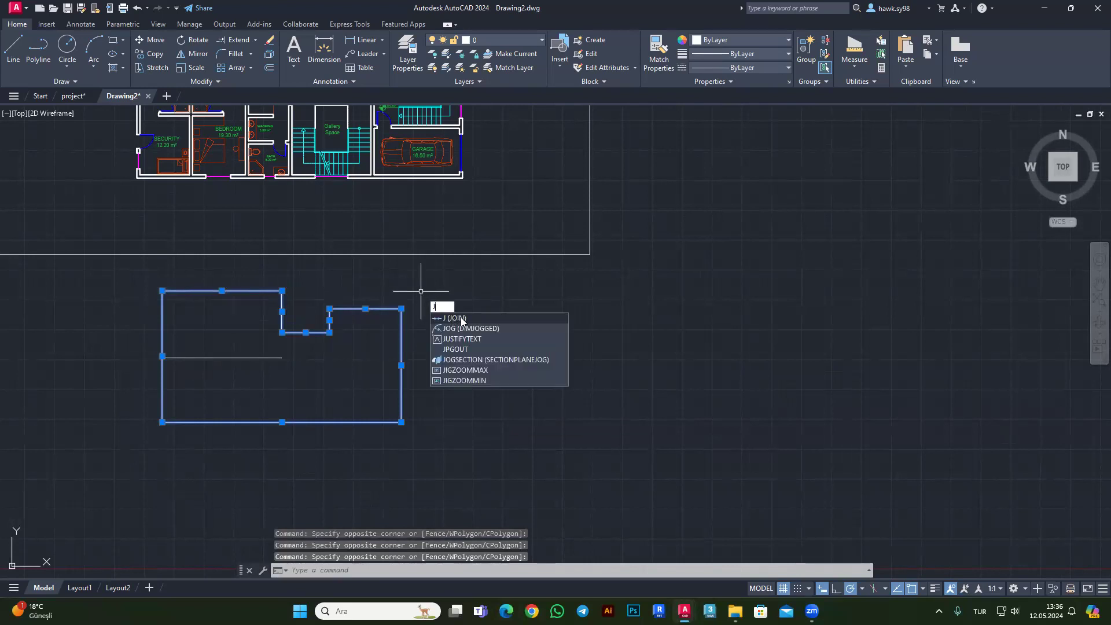
{"action": "left_click", "coordinate": [457, 318]}
OFFSET the outline polyline by 20 units to create the second wall line.
{"action": "key", "text": "Escape"}
{"action": "key", "text": "Escape"}
{"action": "key", "text": "Escape"}
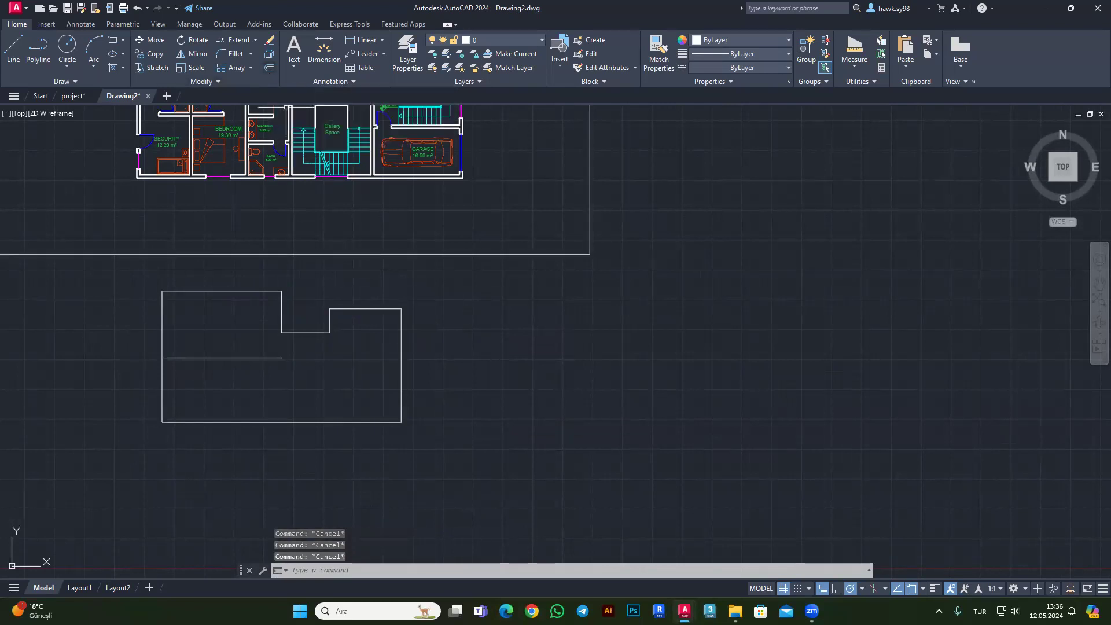
{"action": "scroll", "coordinate": [371, 179], "scroll_direction": "up", "scroll_amount": 2}
{"action": "scroll", "coordinate": [378, 171], "scroll_direction": "up", "scroll_amount": 2}
{"action": "scroll", "coordinate": [378, 171], "scroll_direction": "down", "scroll_amount": 4}
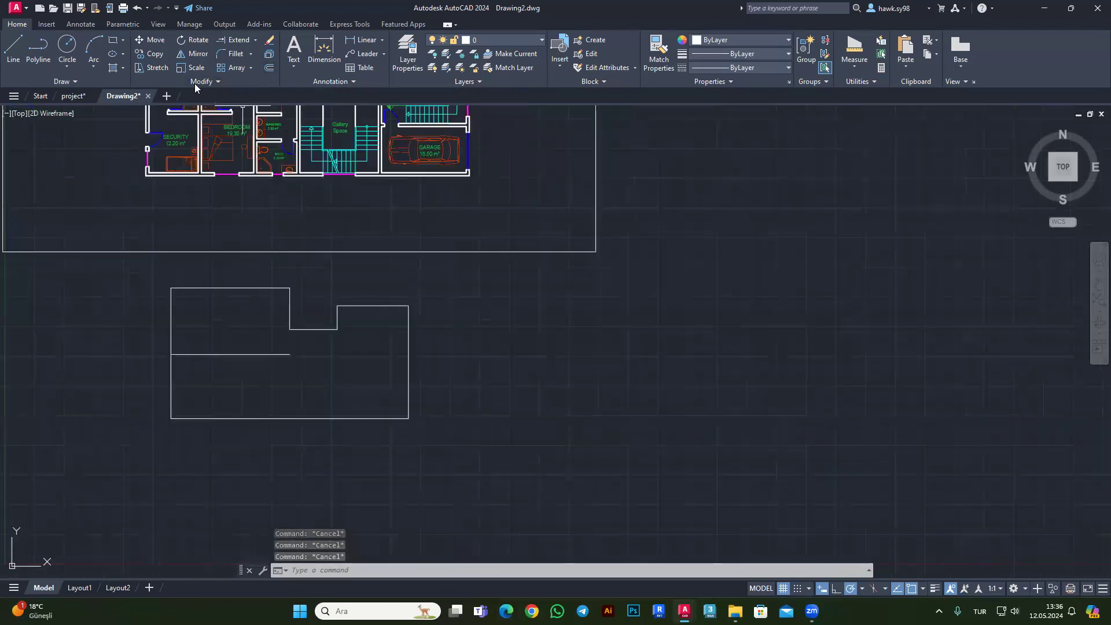
{"action": "left_click", "coordinate": [268, 68]}
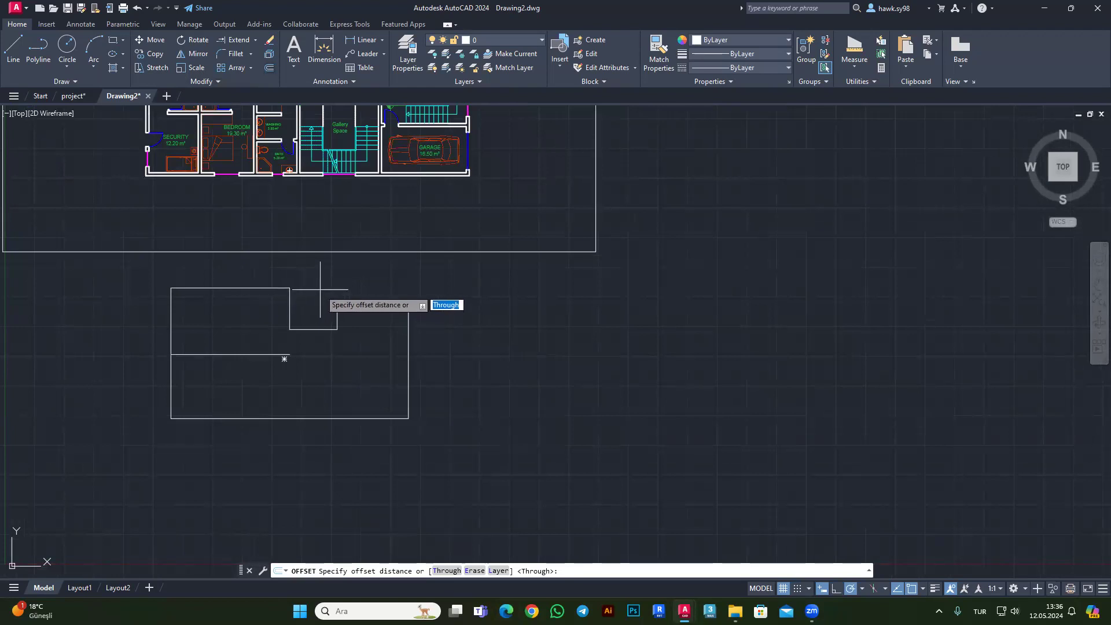
{"action": "type", "text": "20"}
{"action": "key", "text": "Return"}
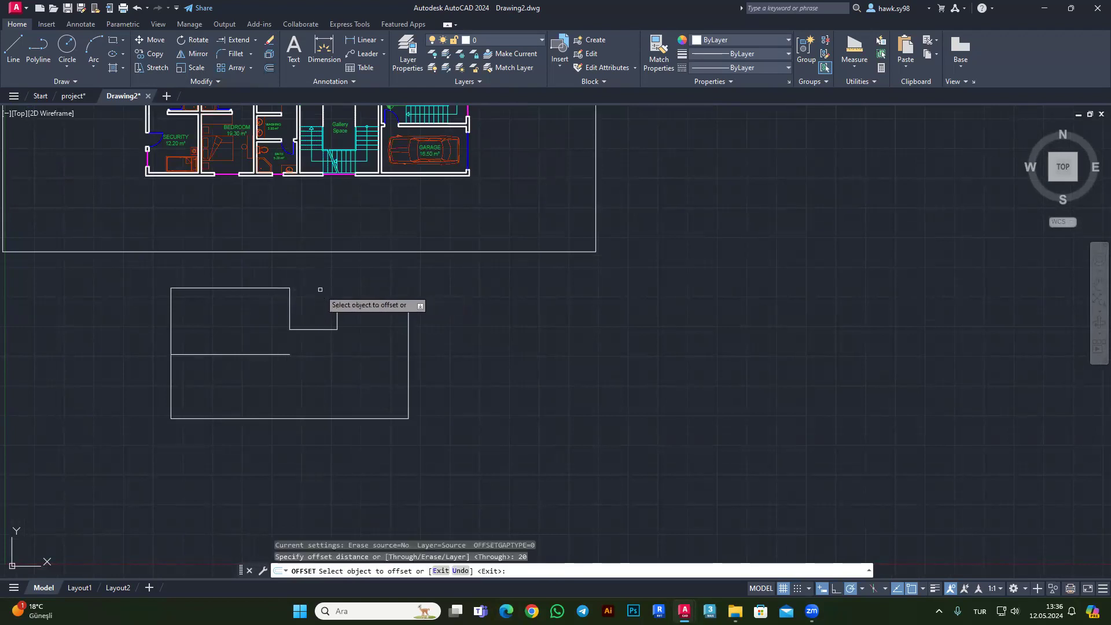
{"action": "left_click", "coordinate": [290, 295]}
{"action": "scroll", "coordinate": [285, 284], "scroll_direction": "up", "scroll_amount": 6}
{"action": "left_click", "coordinate": [313, 220]}
{"action": "scroll", "coordinate": [389, 273], "scroll_direction": "down", "scroll_amount": 5}
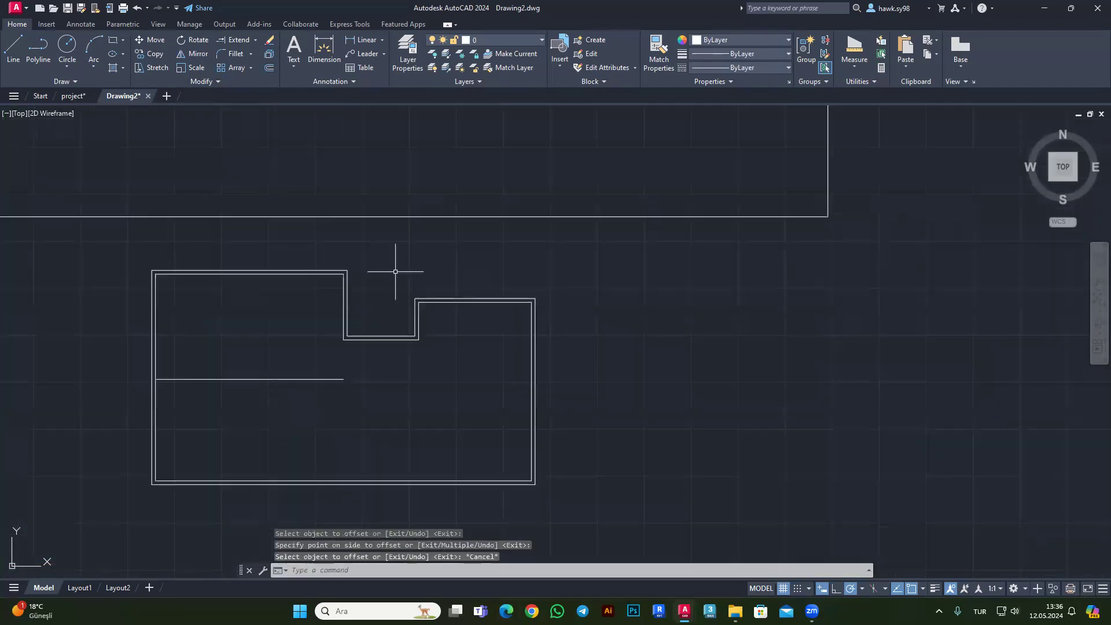
{"action": "key", "text": "Escape"}
{"action": "key", "text": "Escape"}
{"action": "scroll", "coordinate": [397, 383], "scroll_direction": "down", "scroll_amount": 2}
{"action": "scroll", "coordinate": [416, 338], "scroll_direction": "down", "scroll_amount": 2}
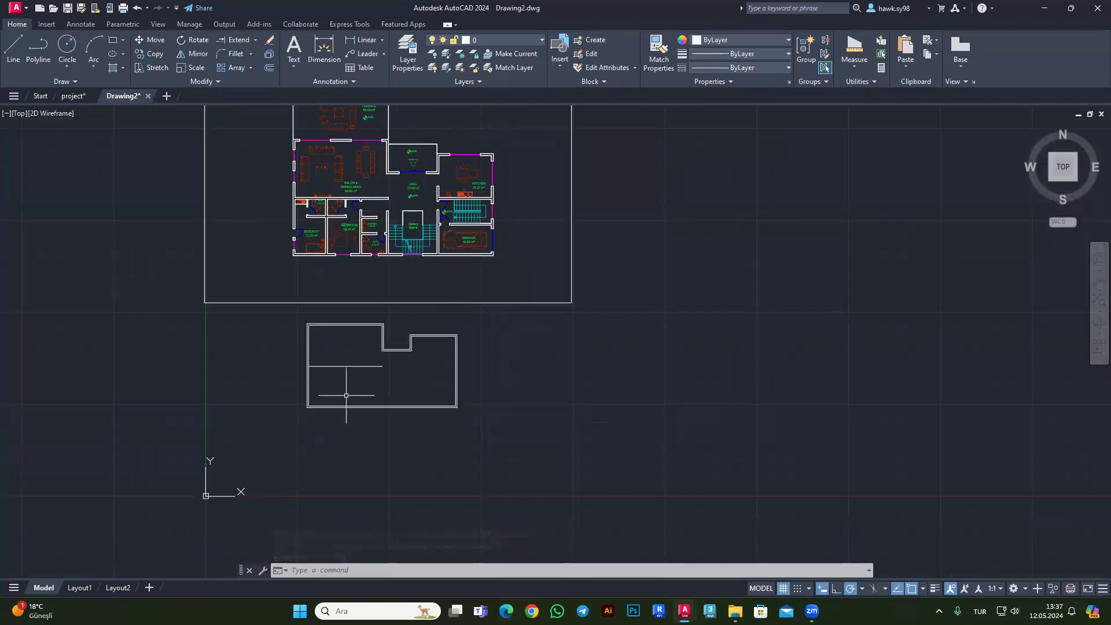
{"action": "scroll", "coordinate": [345, 357], "scroll_direction": "up", "scroll_amount": 6}
{"action": "scroll", "coordinate": [359, 364], "scroll_direction": "down", "scroll_amount": 4}
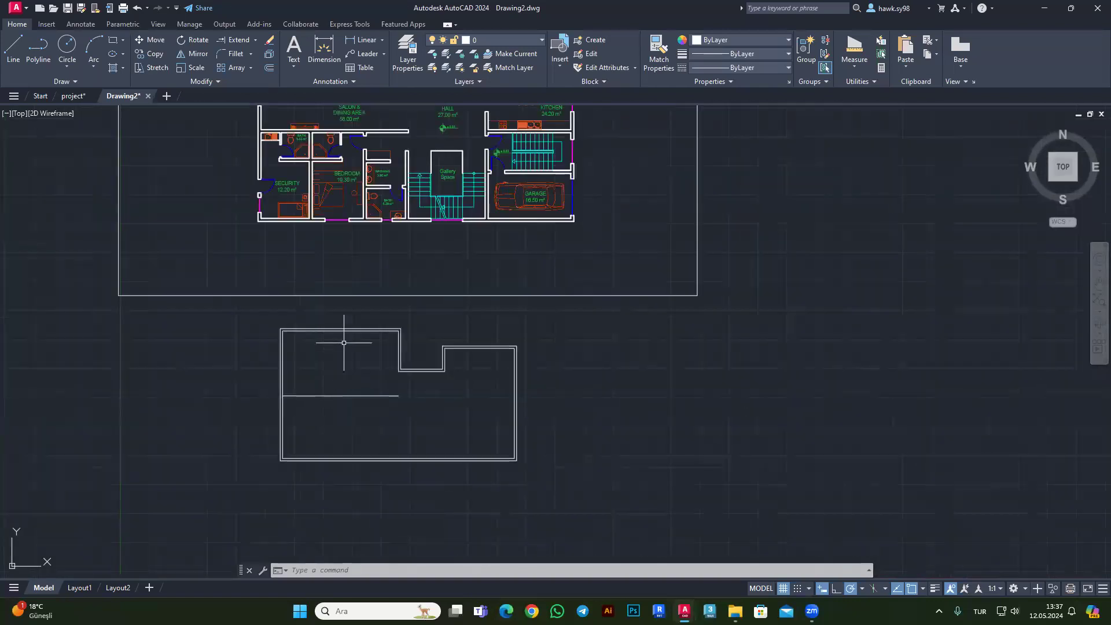
{"action": "scroll", "coordinate": [284, 182], "scroll_direction": "down", "scroll_amount": 2}
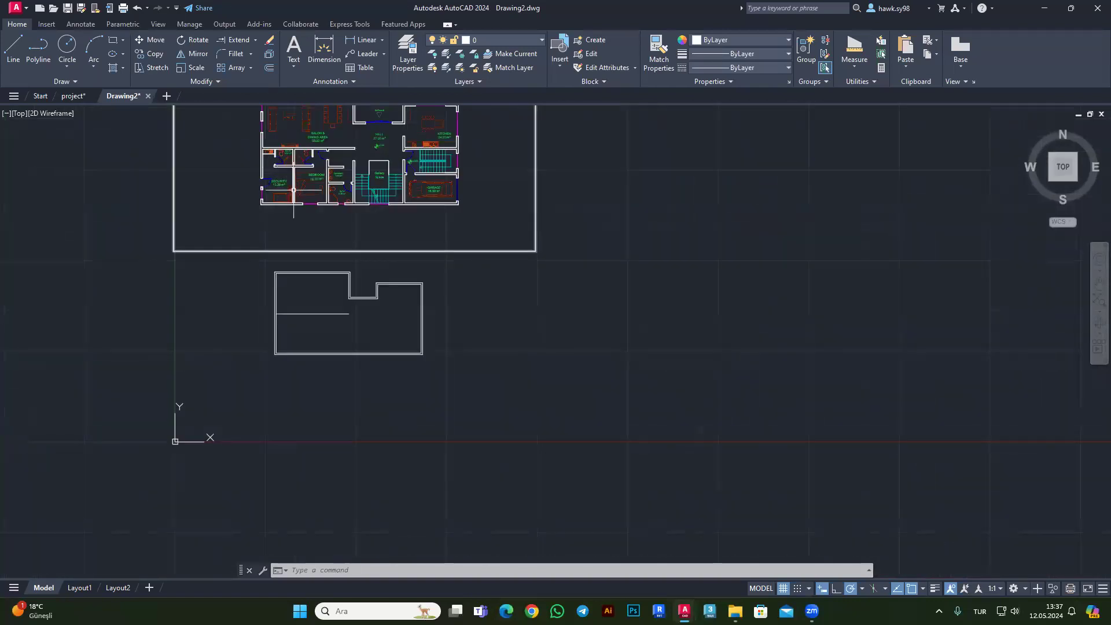
{"action": "scroll", "coordinate": [339, 169], "scroll_direction": "up", "scroll_amount": 2}
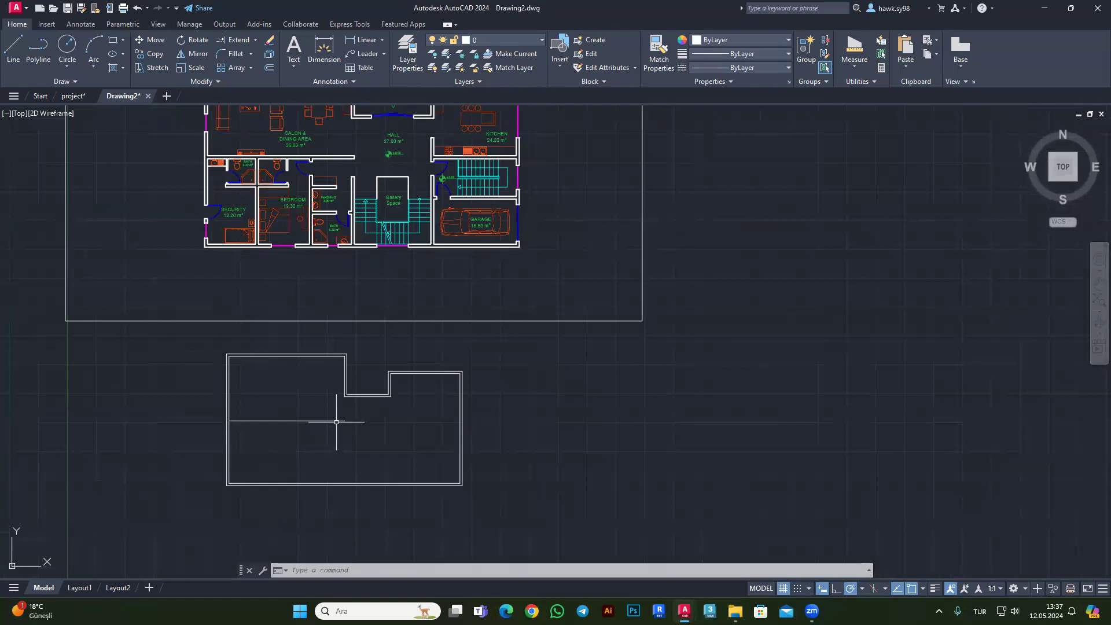
Offset the interior partition line by 20 to make it double-line.
{"action": "left_click", "coordinate": [269, 68]}
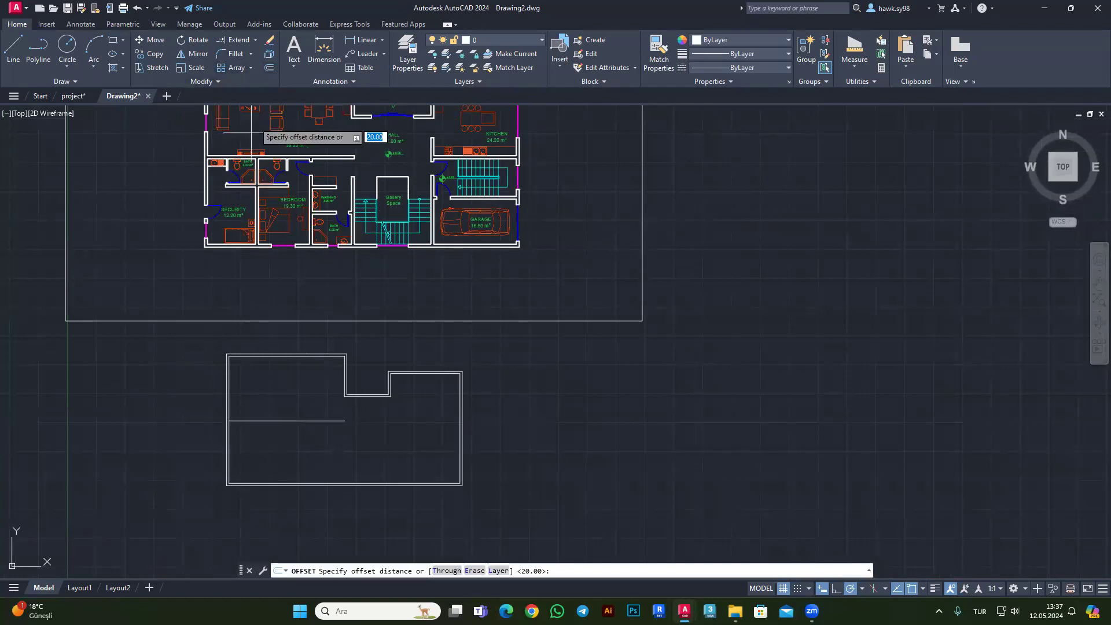
{"action": "scroll", "coordinate": [248, 428], "scroll_direction": "up", "scroll_amount": 4}
{"action": "key", "text": "Return"}
{"action": "left_click", "coordinate": [238, 400]}
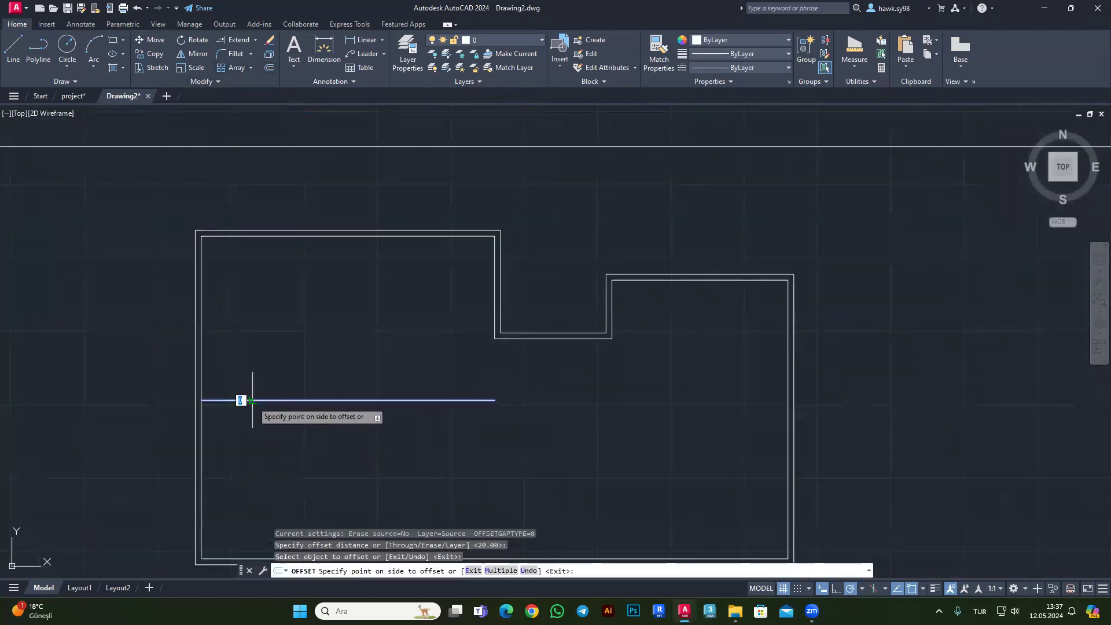
{"action": "scroll", "coordinate": [122, 399], "scroll_direction": "down", "scroll_amount": 2}
{"action": "scroll", "coordinate": [362, 386], "scroll_direction": "up", "scroll_amount": 2}
{"action": "key", "text": "Escape"}
{"action": "key", "text": "Escape"}
Lengthen the upper partition line by 20 units using its end grip.
{"action": "left_click", "coordinate": [12, 49]}
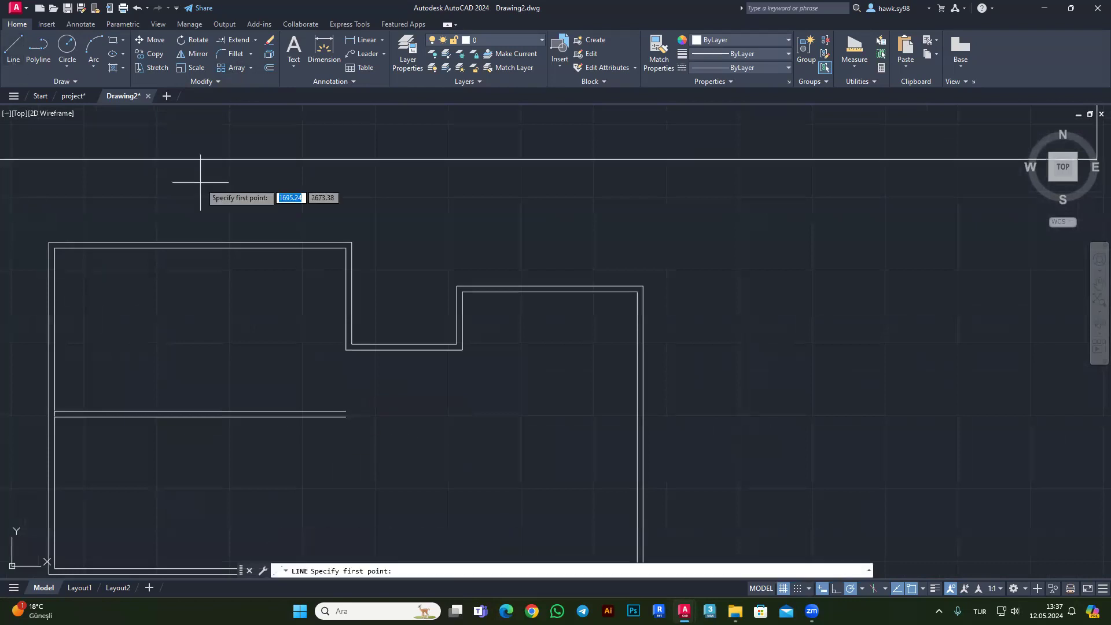
{"action": "left_click", "coordinate": [346, 414]}
{"action": "scroll", "coordinate": [355, 398], "scroll_direction": "up", "scroll_amount": 2}
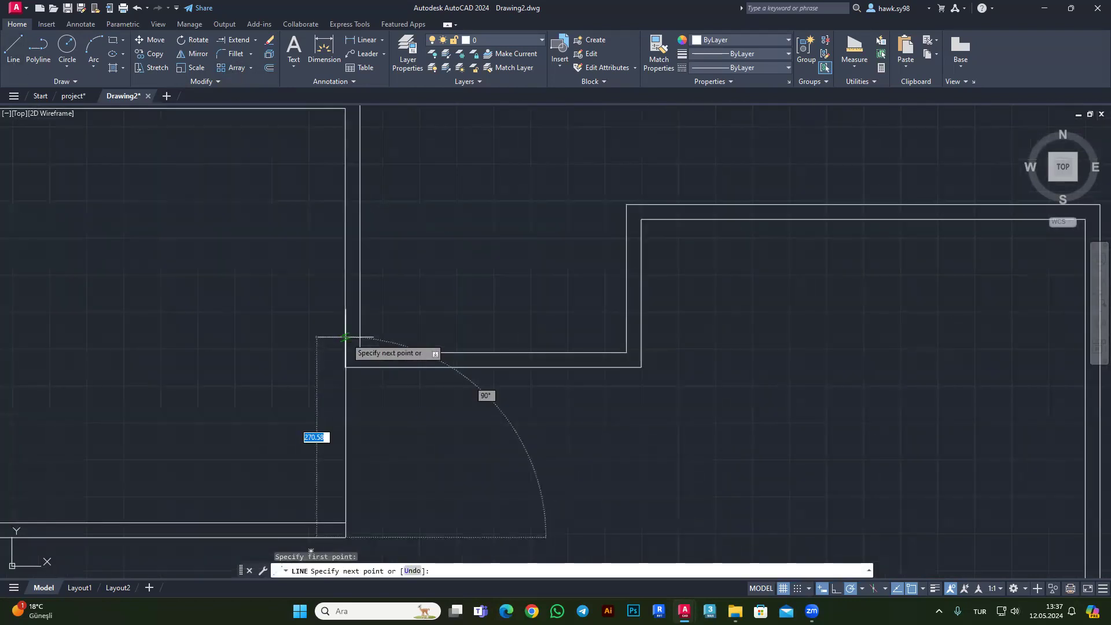
{"action": "scroll", "coordinate": [348, 410], "scroll_direction": "down", "scroll_amount": 2}
{"action": "scroll", "coordinate": [348, 410], "scroll_direction": "down", "scroll_amount": 2}
{"action": "key", "text": "Escape"}
{"action": "scroll", "coordinate": [381, 244], "scroll_direction": "up", "scroll_amount": 4}
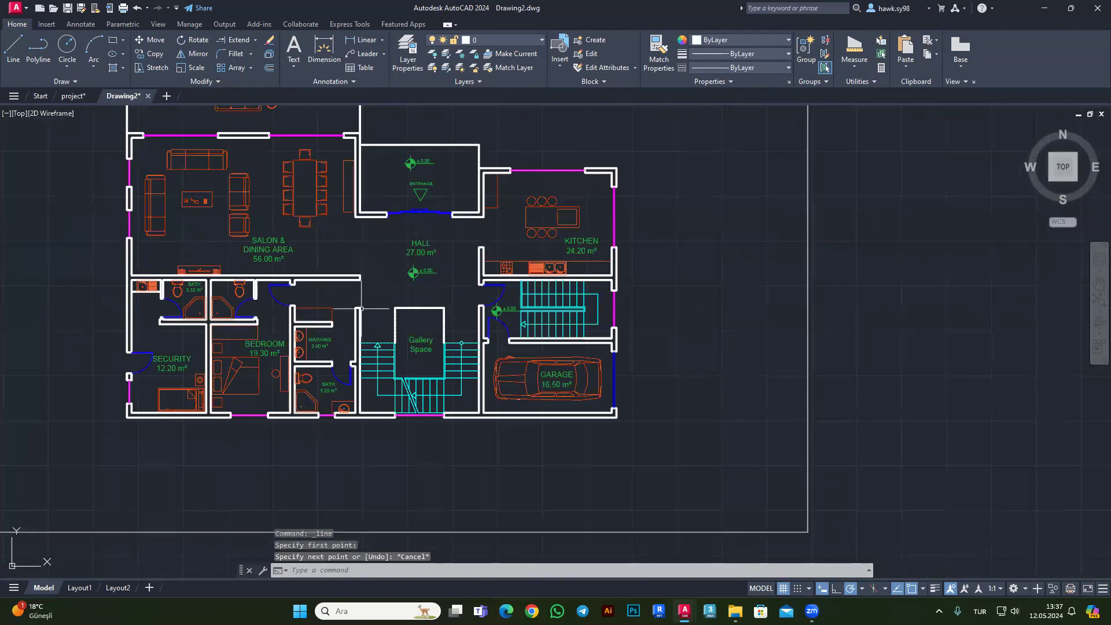
{"action": "scroll", "coordinate": [339, 396], "scroll_direction": "down", "scroll_amount": 3}
{"action": "scroll", "coordinate": [317, 342], "scroll_direction": "up", "scroll_amount": 5}
{"action": "key", "text": "Escape"}
{"action": "key", "text": "Escape"}
{"action": "left_click", "coordinate": [267, 365]}
{"action": "left_click", "coordinate": [266, 371]}
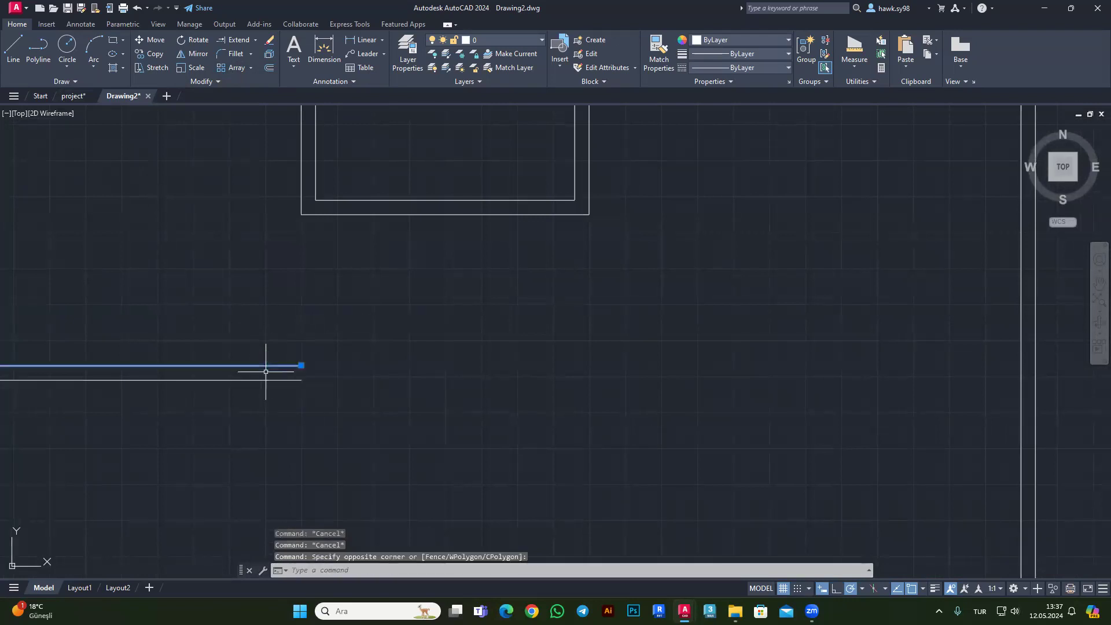
{"action": "left_click", "coordinate": [301, 365]}
{"action": "type", "text": "20"}
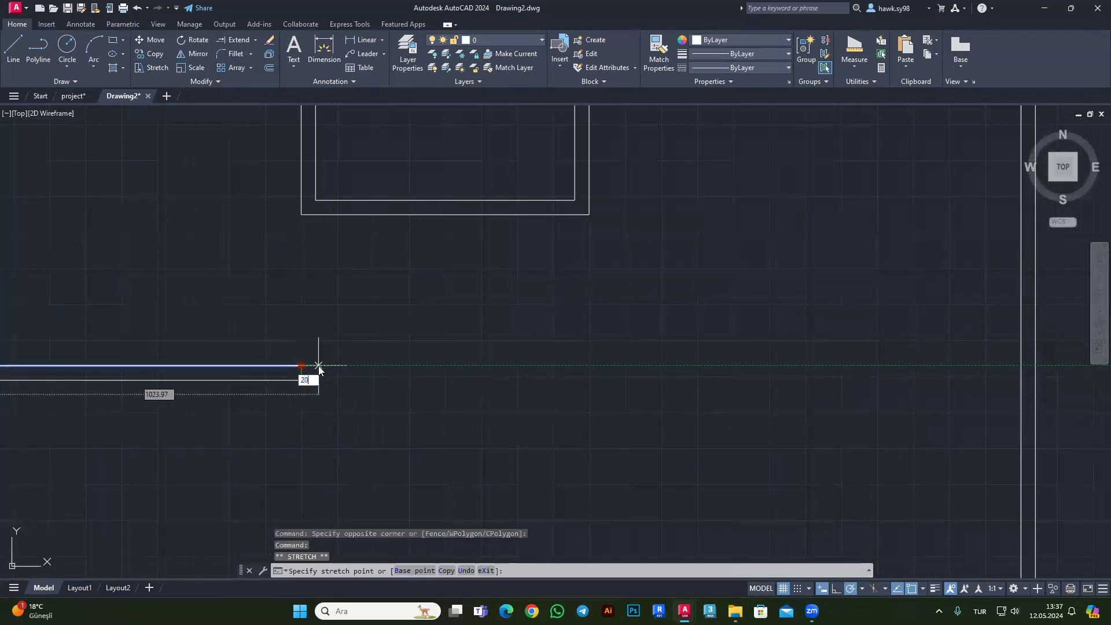
{"action": "key", "text": "Return"}
Stretch the lower partition line's end to match.
{"action": "scroll", "coordinate": [312, 402], "scroll_direction": "up", "scroll_amount": 2}
{"action": "key", "text": "Escape"}
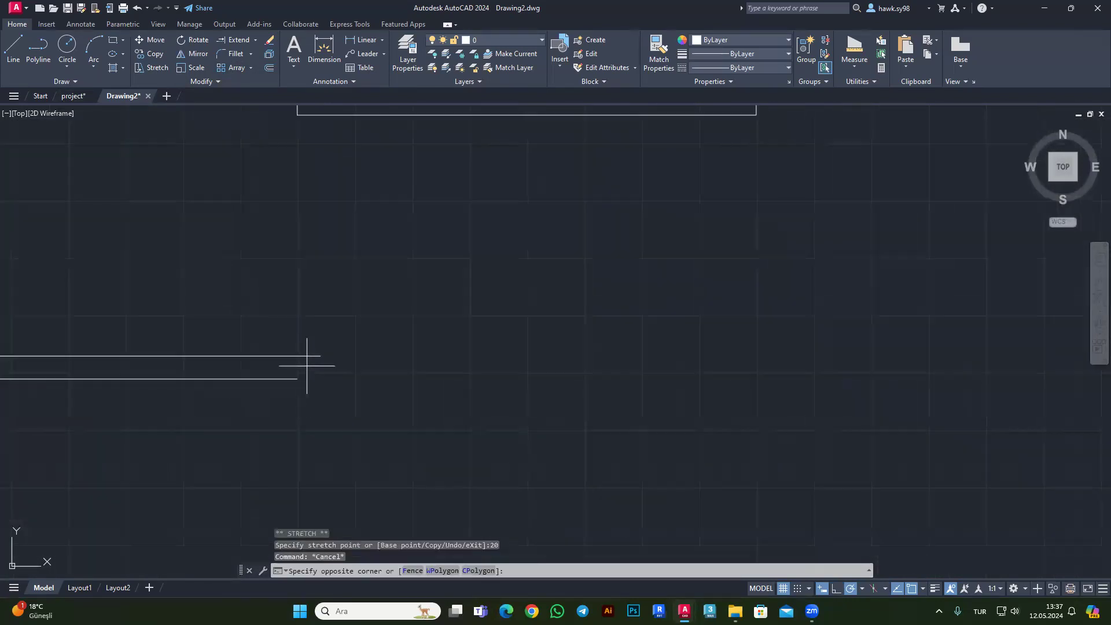
{"action": "left_click", "coordinate": [284, 379]}
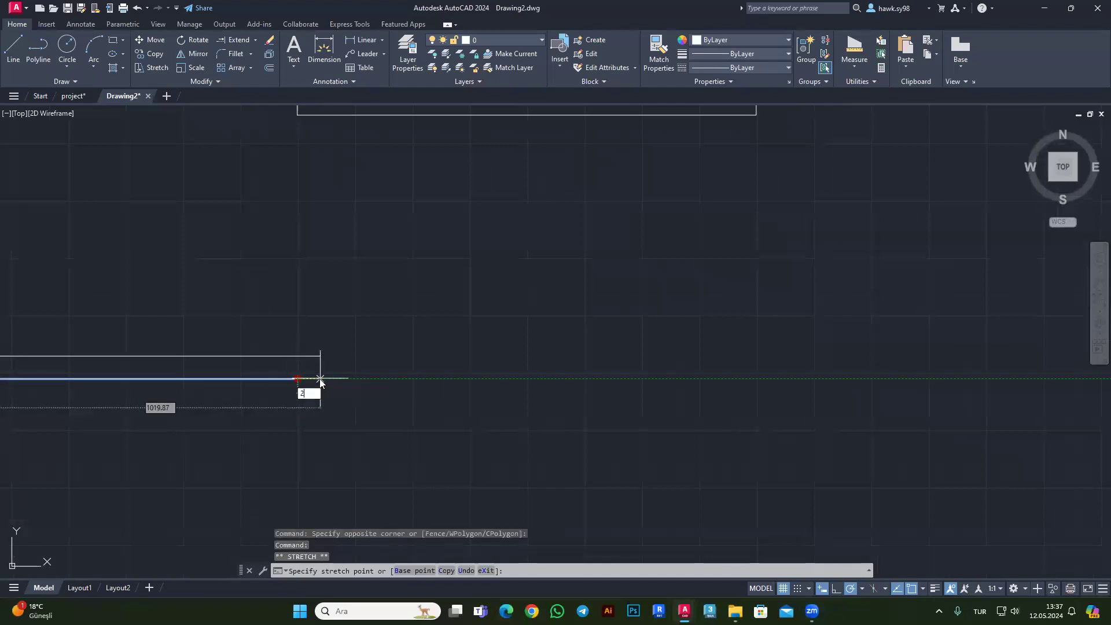
{"action": "type", "text": "0"}
{"action": "key", "text": "Return"}
{"action": "key", "text": "Escape"}
Draw a vertical line from the interior wall end down to the bottom wall.
{"action": "type", "text": "l"}
{"action": "key", "text": "Return"}
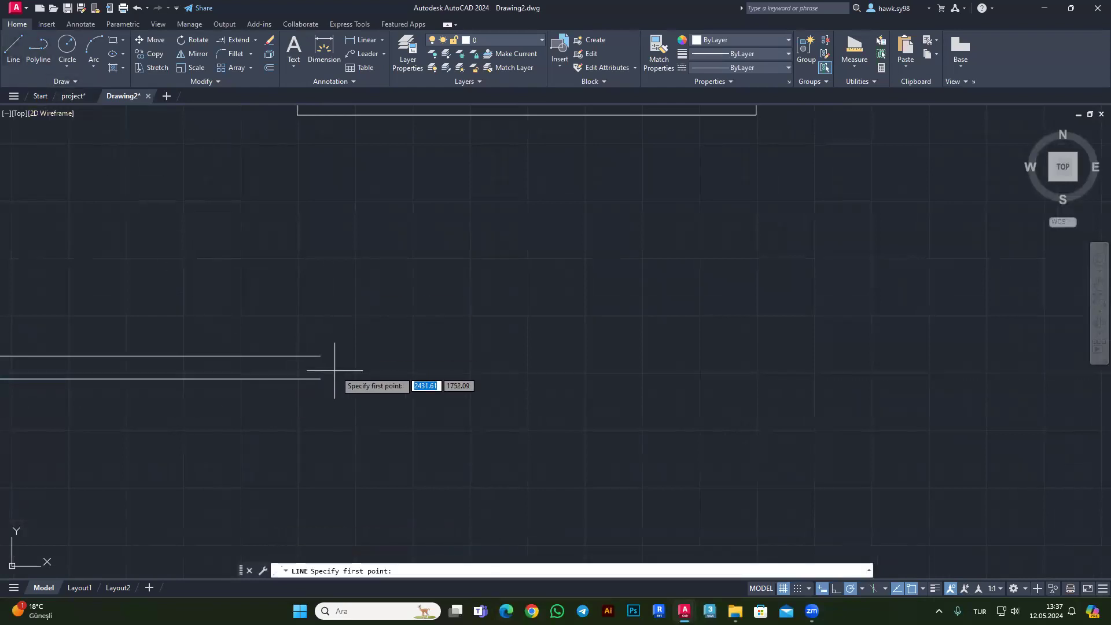
{"action": "scroll", "coordinate": [346, 280], "scroll_direction": "down", "scroll_amount": 3}
{"action": "left_click", "coordinate": [335, 204]}
{"action": "scroll", "coordinate": [336, 203], "scroll_direction": "down", "scroll_amount": 3}
{"action": "key", "text": "Escape"}
{"action": "scroll", "coordinate": [310, 205], "scroll_direction": "down", "scroll_amount": 2}
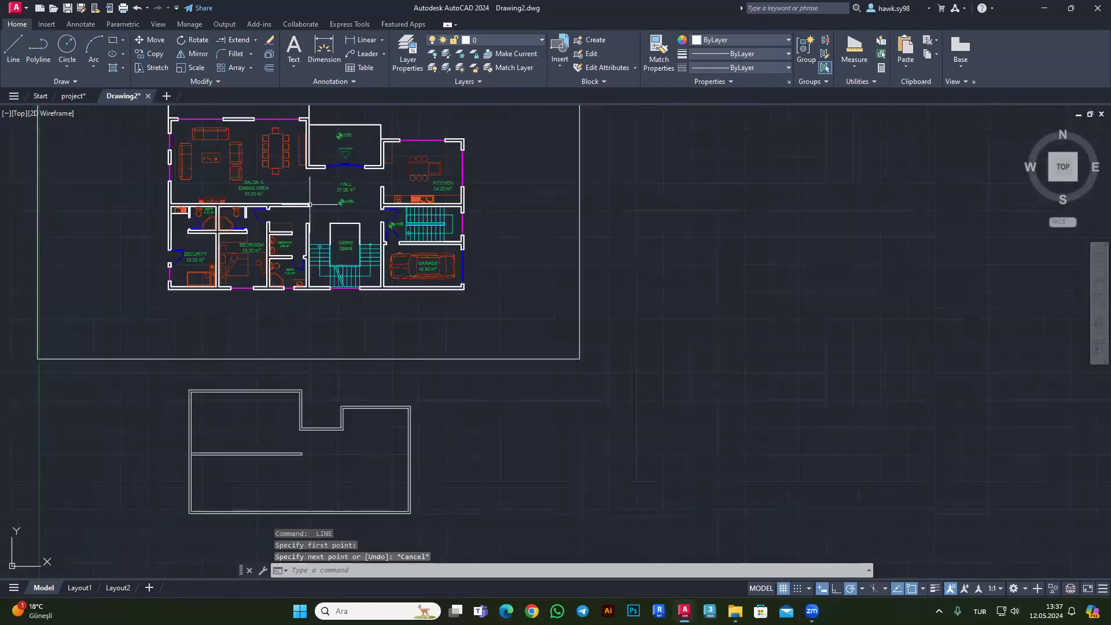
{"action": "scroll", "coordinate": [310, 205], "scroll_direction": "up", "scroll_amount": 4}
{"action": "scroll", "coordinate": [300, 203], "scroll_direction": "down", "scroll_amount": 2}
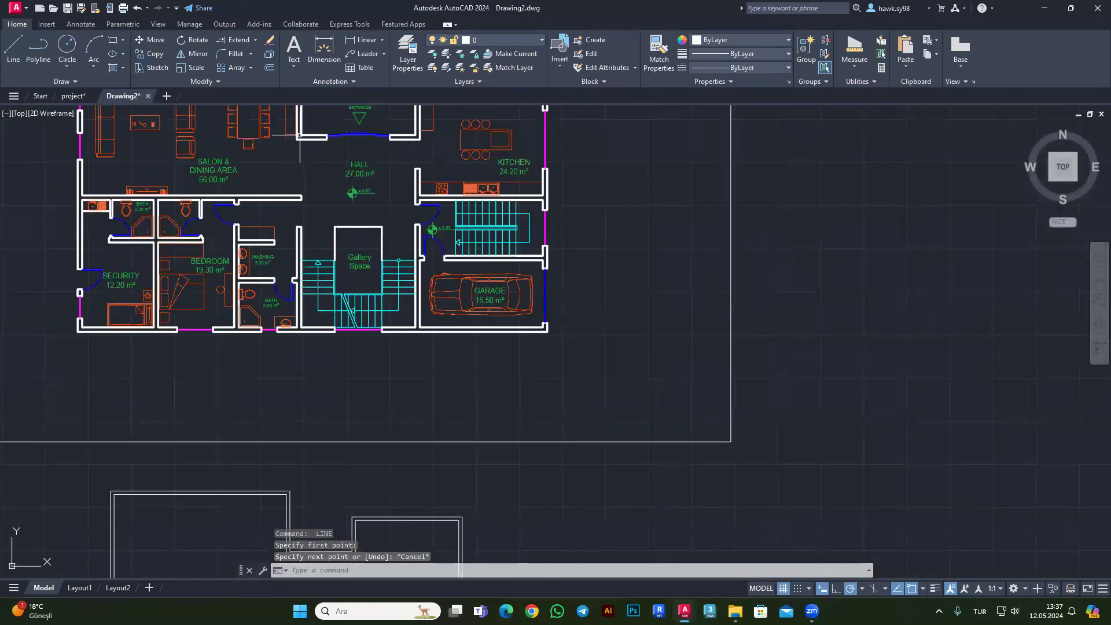
{"action": "scroll", "coordinate": [232, 397], "scroll_direction": "down", "scroll_amount": 5}
{"action": "key", "text": "space"}
{"action": "scroll", "coordinate": [311, 278], "scroll_direction": "up", "scroll_amount": 3}
{"action": "scroll", "coordinate": [315, 265], "scroll_direction": "up", "scroll_amount": 2}
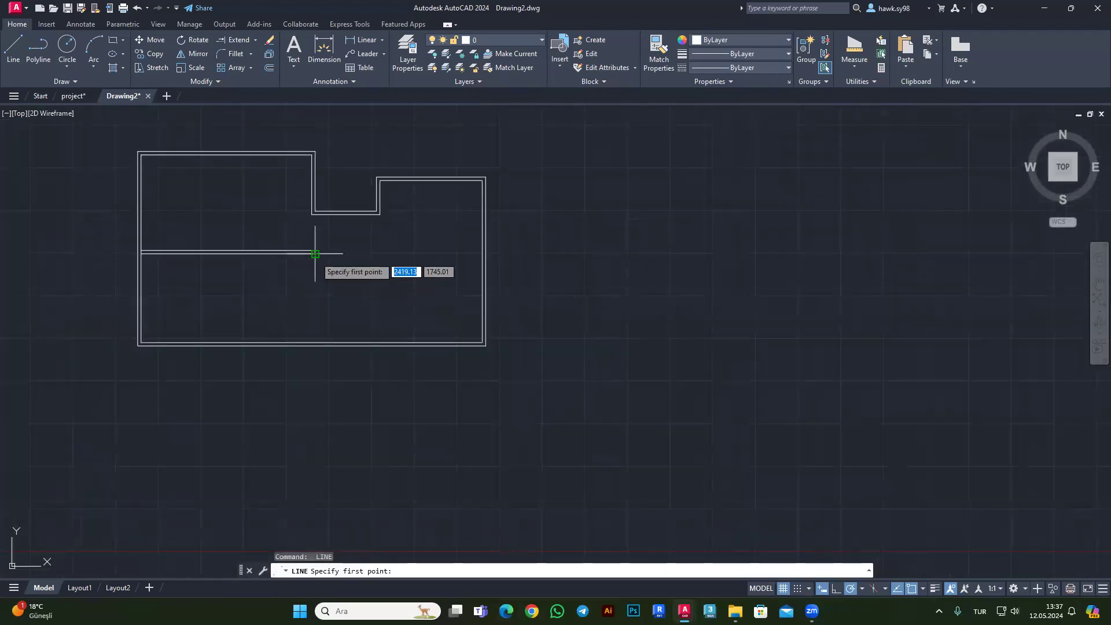
{"action": "left_click", "coordinate": [315, 253]}
{"action": "key", "text": "Escape"}
{"action": "key", "text": "Escape"}
{"action": "key", "text": "Escape"}
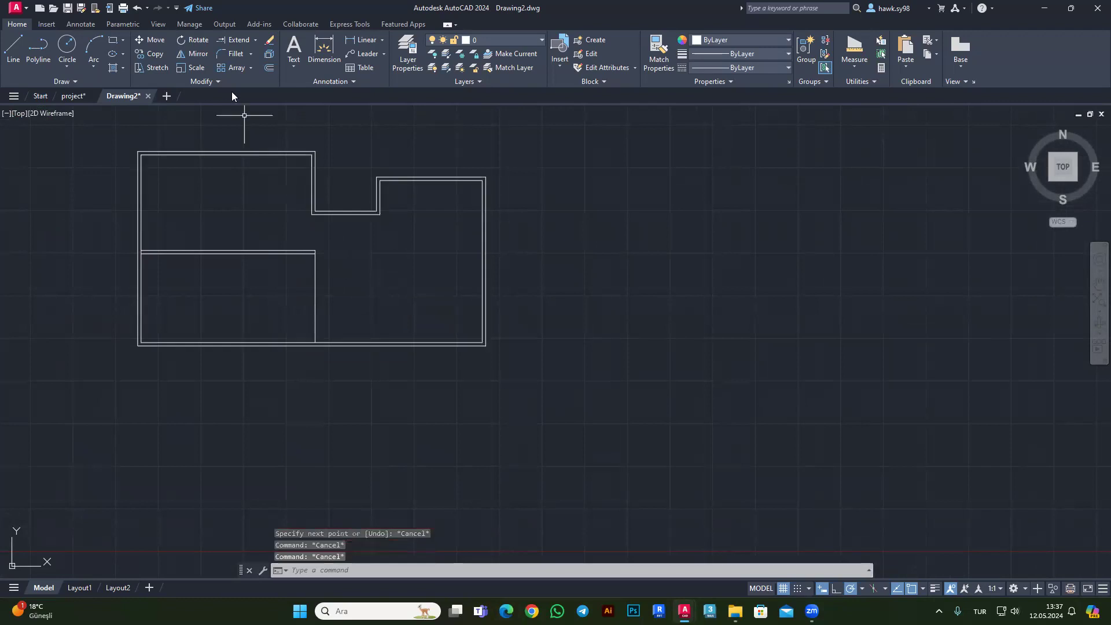
Offset the vertical line by 20 to form a double-line partition.
{"action": "left_click", "coordinate": [268, 69]}
{"action": "key", "text": "space"}
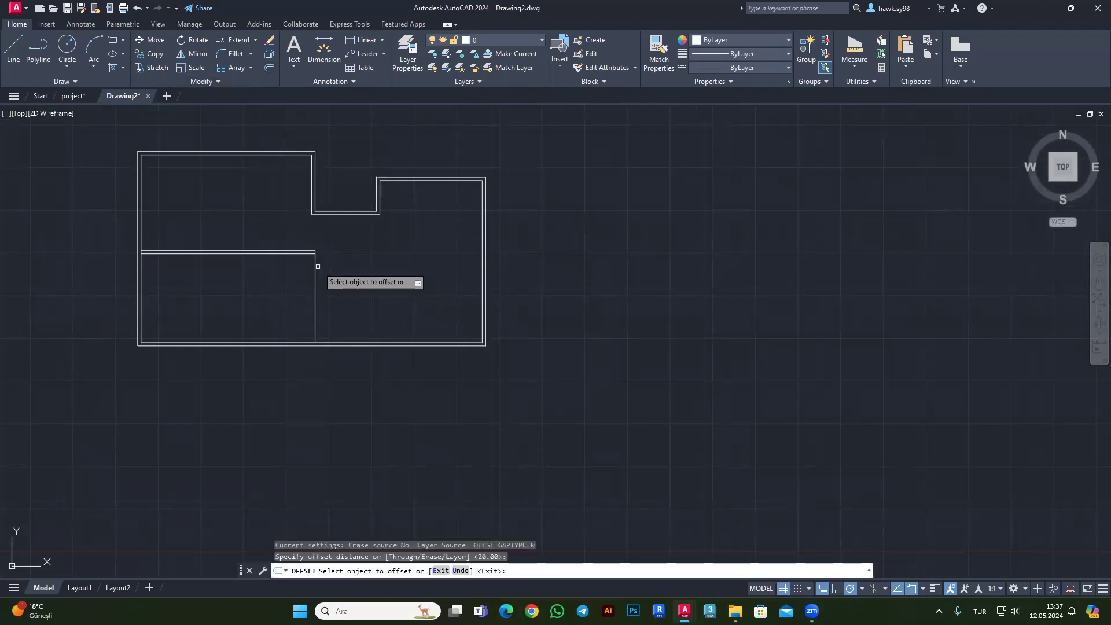
{"action": "left_click", "coordinate": [316, 266]}
{"action": "scroll", "coordinate": [318, 289], "scroll_direction": "down", "scroll_amount": 3}
{"action": "scroll", "coordinate": [320, 365], "scroll_direction": "up", "scroll_amount": 2}
{"action": "key", "text": "Escape"}
{"action": "scroll", "coordinate": [320, 365], "scroll_direction": "down", "scroll_amount": 1}
{"action": "scroll", "coordinate": [319, 118], "scroll_direction": "up", "scroll_amount": 2}
{"action": "scroll", "coordinate": [301, 118], "scroll_direction": "up", "scroll_amount": 2}
{"action": "scroll", "coordinate": [298, 117], "scroll_direction": "down", "scroll_amount": 2}
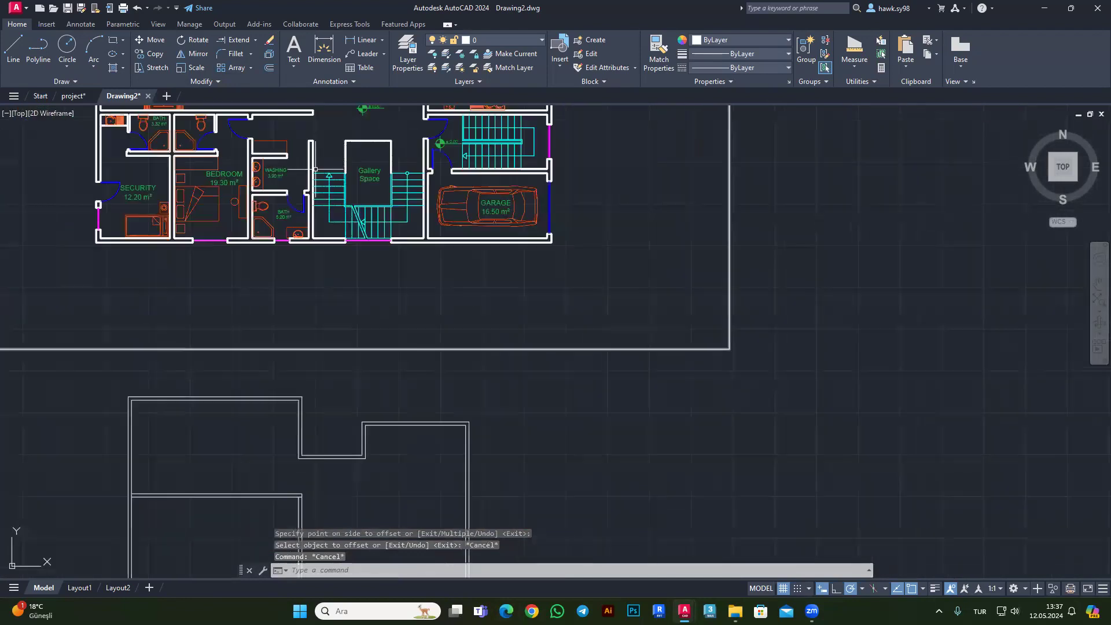
{"action": "scroll", "coordinate": [311, 123], "scroll_direction": "up", "scroll_amount": 2}
{"action": "scroll", "coordinate": [300, 158], "scroll_direction": "up", "scroll_amount": 2}
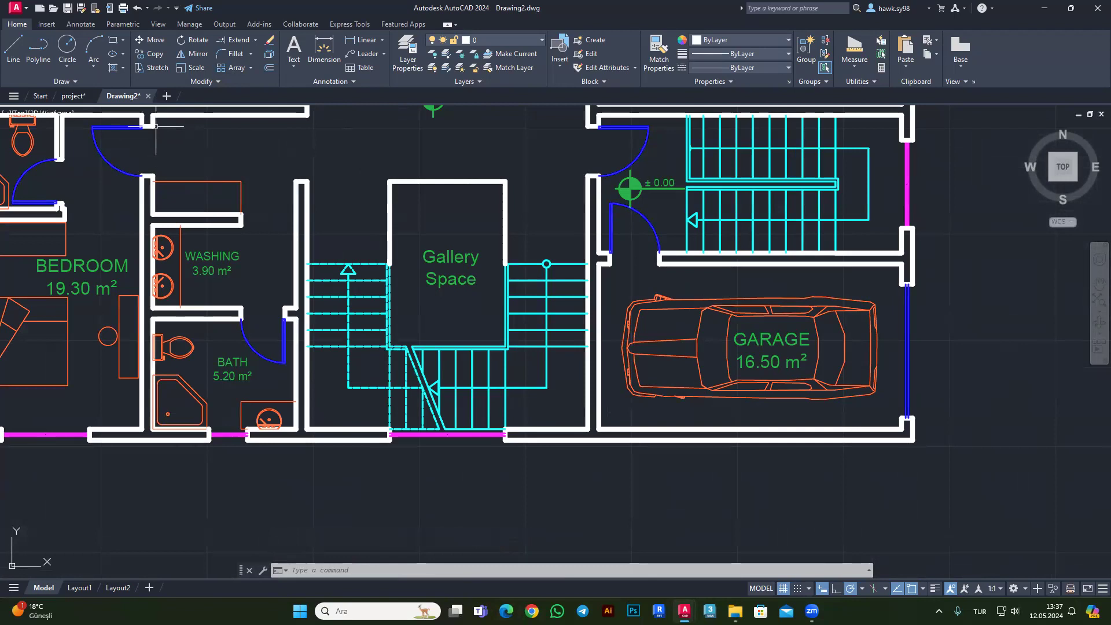
{"action": "scroll", "coordinate": [161, 165], "scroll_direction": "down", "scroll_amount": 2}
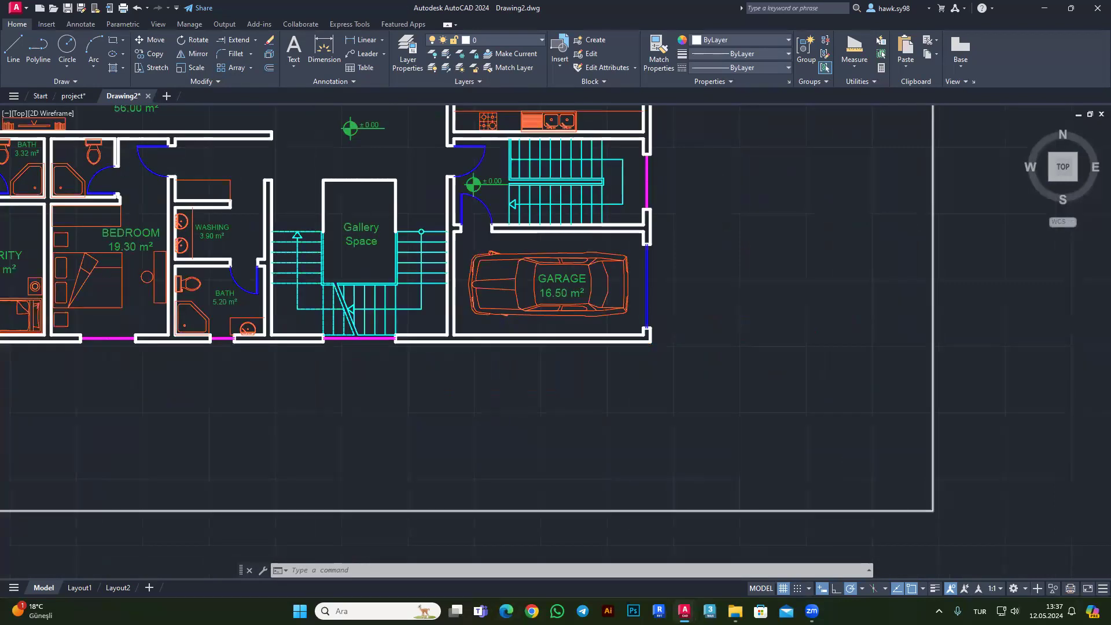
{"action": "scroll", "coordinate": [170, 147], "scroll_direction": "up", "scroll_amount": 2}
{"action": "scroll", "coordinate": [246, 168], "scroll_direction": "down", "scroll_amount": 2}
{"action": "scroll", "coordinate": [287, 196], "scroll_direction": "up", "scroll_amount": 2}
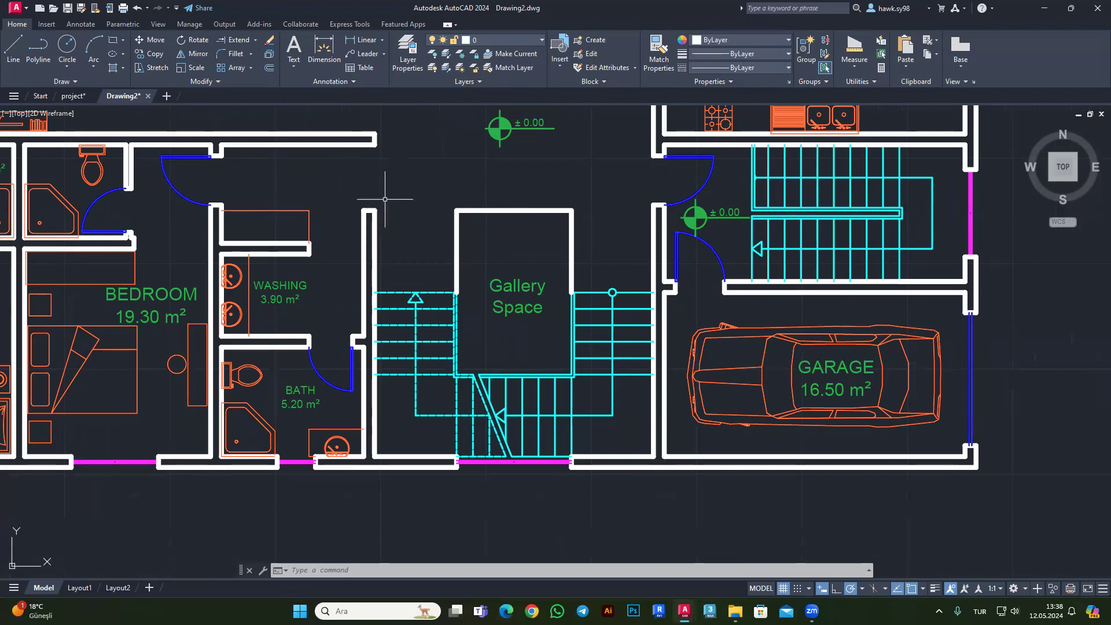
Draw a 120-long wall line from the inner wall corner to the outer wall.
{"action": "scroll", "coordinate": [379, 135], "scroll_direction": "down", "scroll_amount": 6}
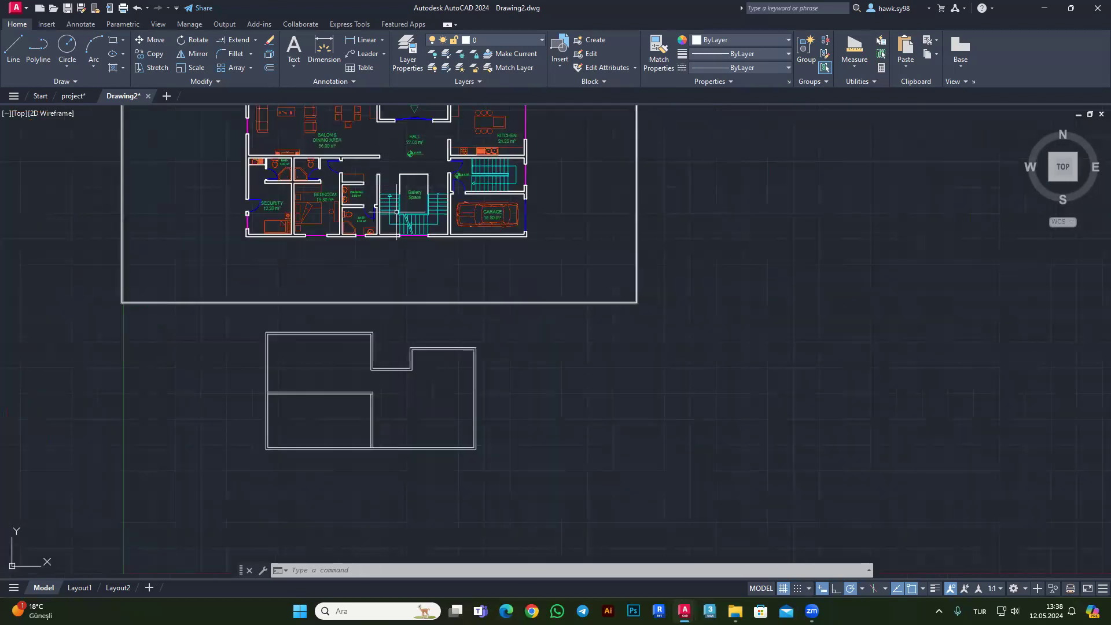
{"action": "scroll", "coordinate": [374, 408], "scroll_direction": "up", "scroll_amount": 4}
{"action": "left_click", "coordinate": [14, 47]}
{"action": "scroll", "coordinate": [330, 370], "scroll_direction": "up", "scroll_amount": 3}
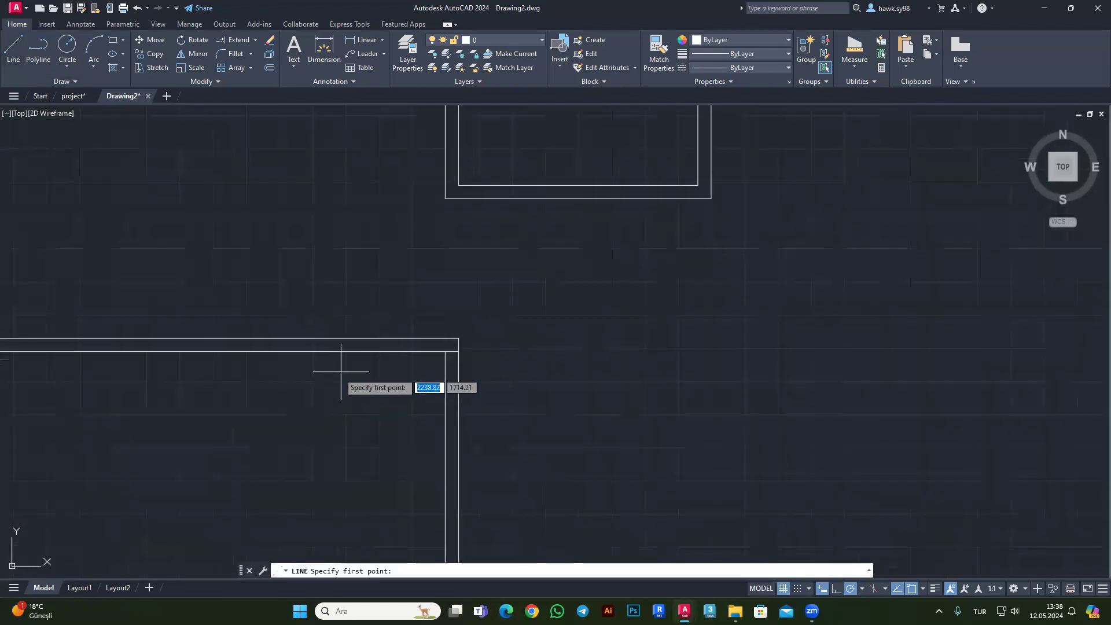
{"action": "left_click", "coordinate": [445, 350]}
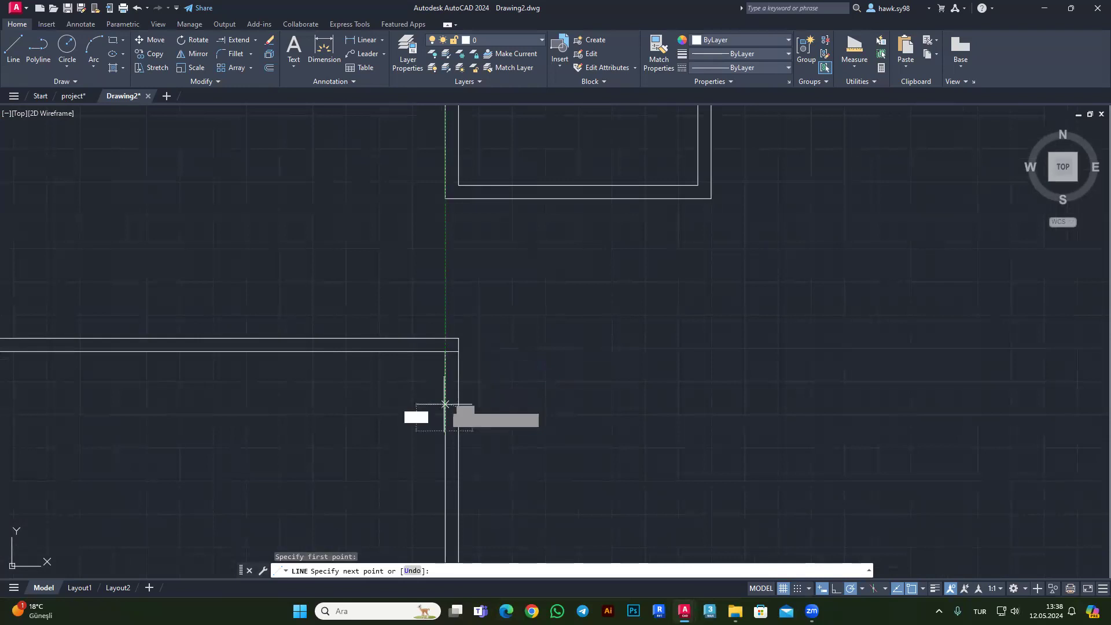
{"action": "key", "text": "Return"}
{"action": "scroll", "coordinate": [445, 401], "scroll_direction": "down", "scroll_amount": 3}
{"action": "scroll", "coordinate": [431, 388], "scroll_direction": "up", "scroll_amount": 3}
{"action": "left_click", "coordinate": [427, 383]}
{"action": "key", "text": "Escape"}
{"action": "key", "text": "Escape"}
Delete the vertical line and trim away the inner wall-corner segments.
{"action": "left_click", "coordinate": [388, 389]}
{"action": "left_click", "coordinate": [420, 300]}
{"action": "key", "text": "Delete"}
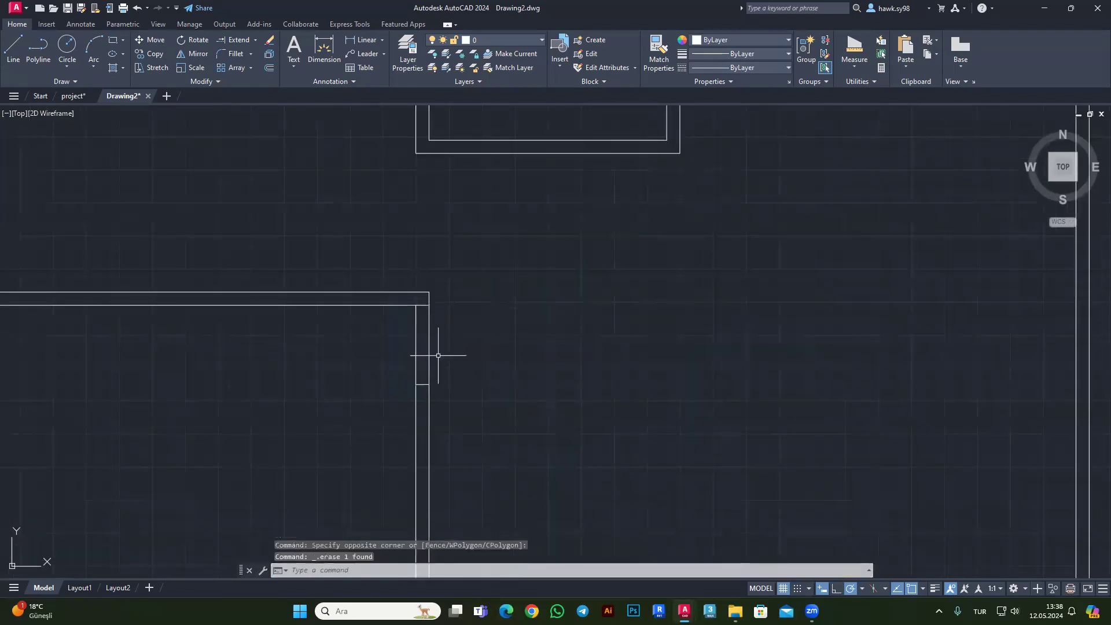
{"action": "scroll", "coordinate": [420, 386], "scroll_direction": "down", "scroll_amount": 2}
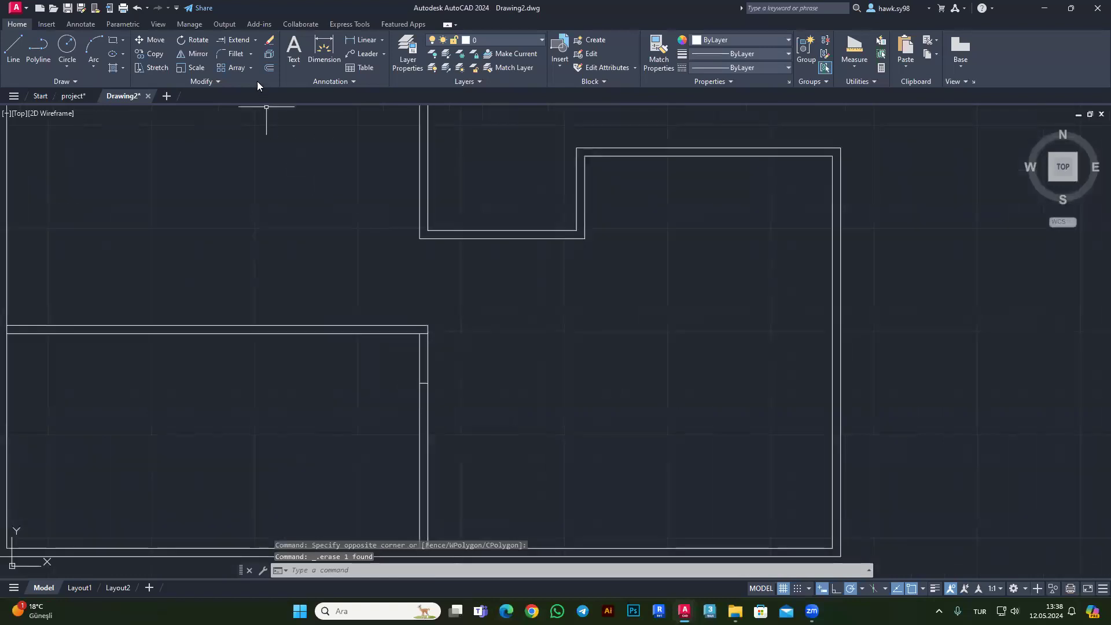
{"action": "left_click", "coordinate": [255, 39]}
{"action": "left_click", "coordinate": [234, 79]}
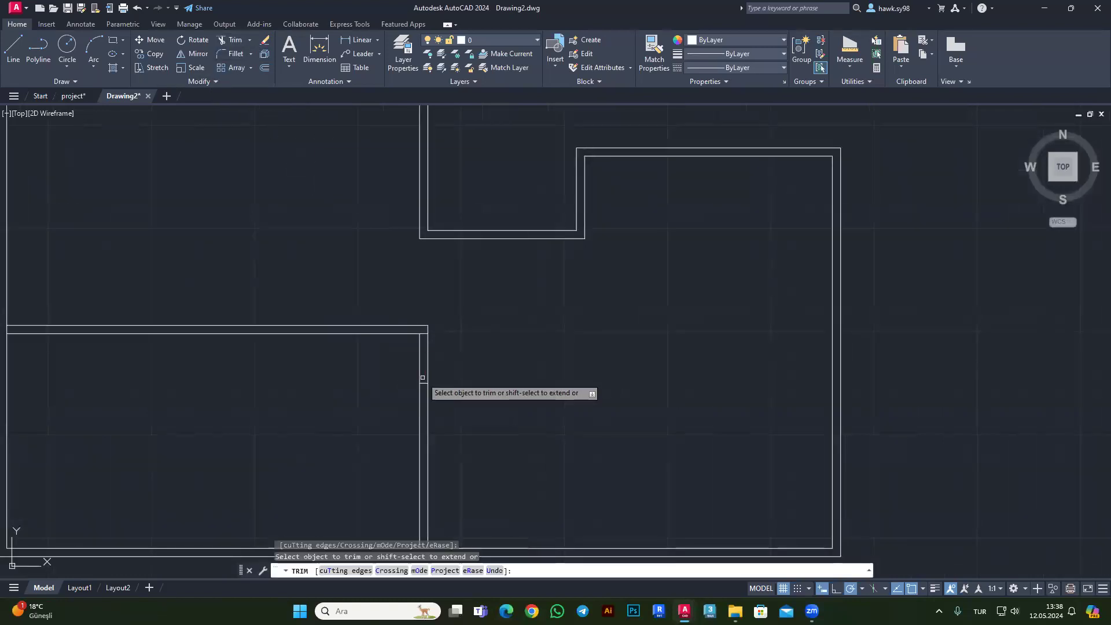
{"action": "left_click_drag", "start_coordinate": [446, 363], "coordinate": [397, 356]}
{"action": "key", "text": "Escape"}
Draw a vertical line from the notch corner to the bottom wall and offset it 20 leftward.
{"action": "scroll", "coordinate": [442, 372], "scroll_direction": "down", "scroll_amount": 3}
{"action": "scroll", "coordinate": [456, 371], "scroll_direction": "down", "scroll_amount": 2}
{"action": "left_click", "coordinate": [13, 47]}
{"action": "scroll", "coordinate": [418, 351], "scroll_direction": "down", "scroll_amount": 2}
{"action": "scroll", "coordinate": [450, 139], "scroll_direction": "up", "scroll_amount": 2}
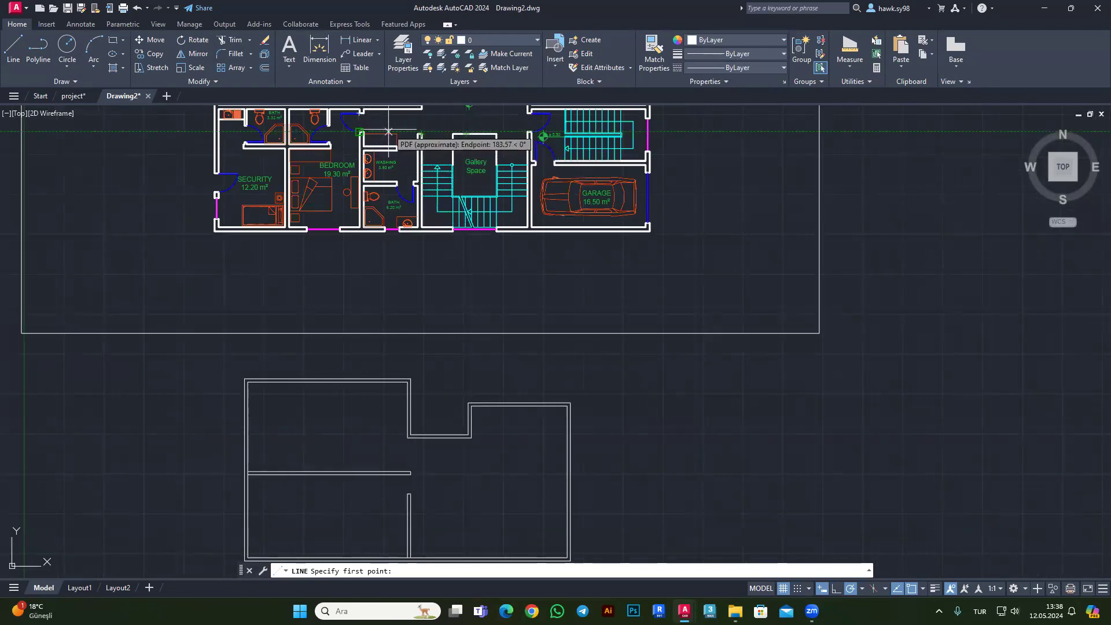
{"action": "scroll", "coordinate": [388, 132], "scroll_direction": "up", "scroll_amount": 4}
{"action": "scroll", "coordinate": [488, 149], "scroll_direction": "down", "scroll_amount": 2}
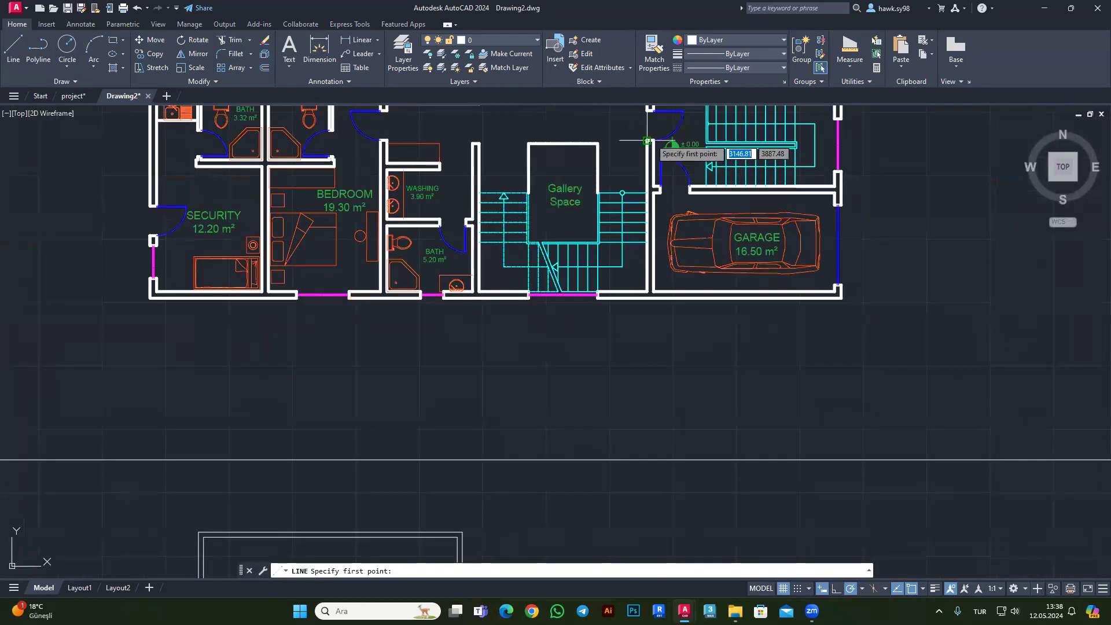
{"action": "scroll", "coordinate": [648, 145], "scroll_direction": "down", "scroll_amount": 3}
{"action": "scroll", "coordinate": [587, 371], "scroll_direction": "down", "scroll_amount": 1}
{"action": "scroll", "coordinate": [581, 304], "scroll_direction": "up", "scroll_amount": 1}
{"action": "key", "text": "Escape"}
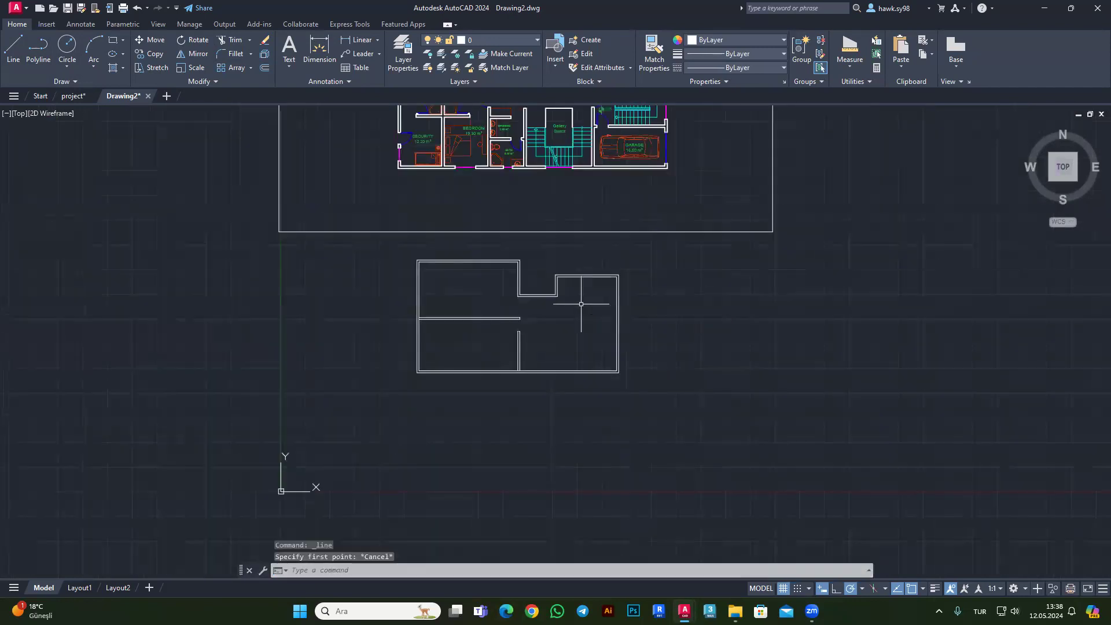
{"action": "key", "text": "Escape"}
{"action": "key", "text": "Escape"}
{"action": "left_click", "coordinate": [10, 59]}
{"action": "scroll", "coordinate": [550, 307], "scroll_direction": "up", "scroll_amount": 4}
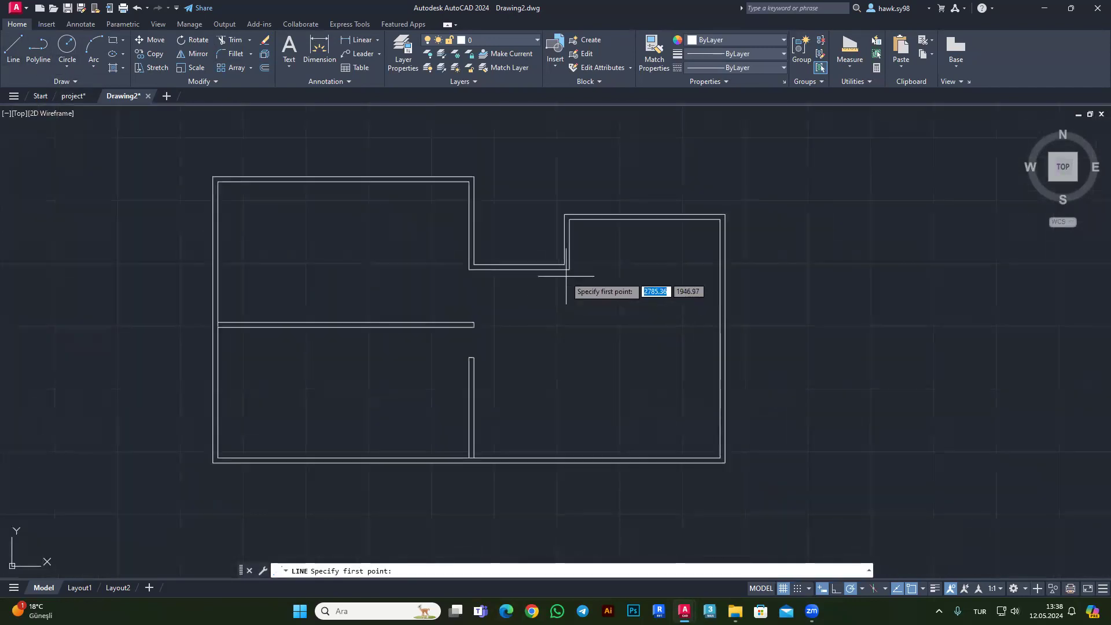
{"action": "left_click", "coordinate": [570, 269]}
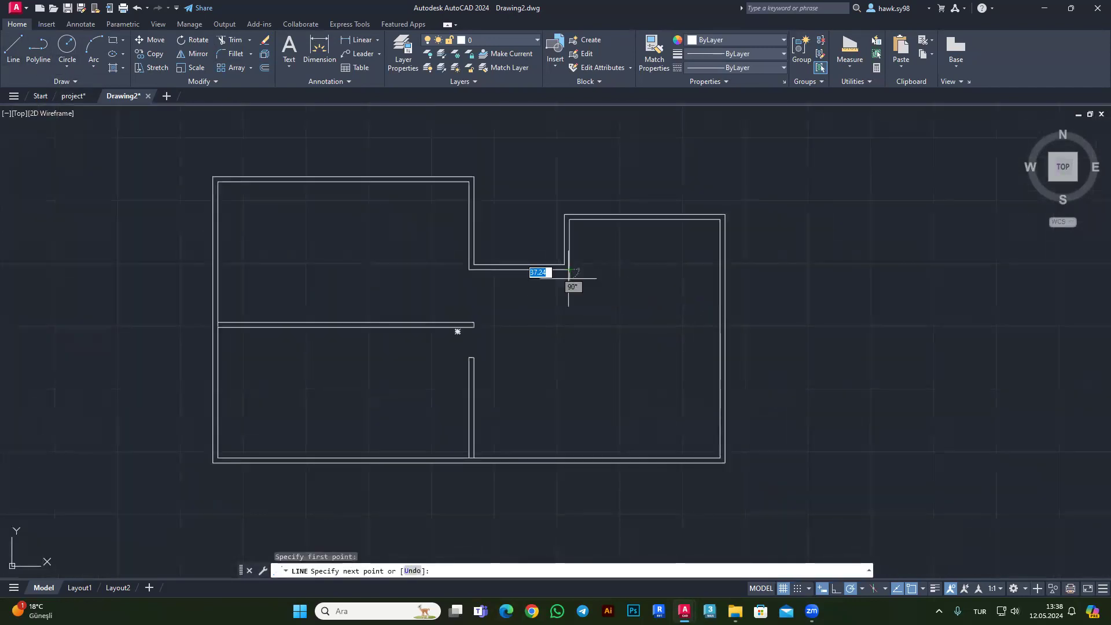
{"action": "left_click", "coordinate": [569, 457]}
{"action": "key", "text": "Escape"}
{"action": "key", "text": "Escape"}
{"action": "key", "text": "Escape"}
{"action": "left_click", "coordinate": [265, 68]}
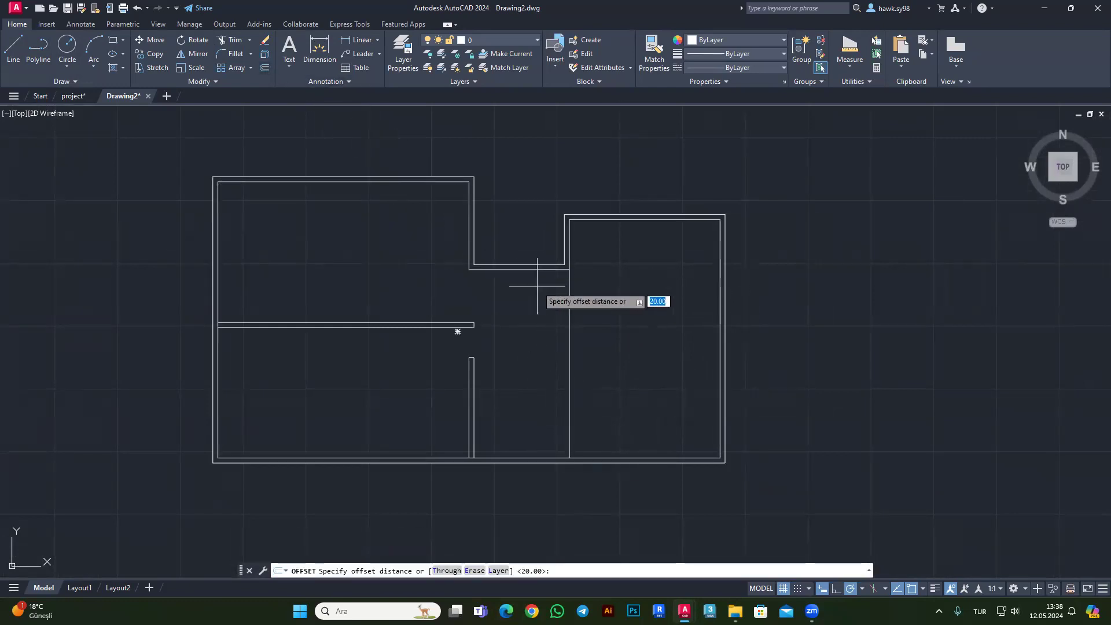
{"action": "key", "text": "Return"}
{"action": "left_click", "coordinate": [570, 292]}
{"action": "left_click", "coordinate": [547, 336]}
{"action": "key", "text": "Escape"}
{"action": "key", "text": "Escape"}
{"action": "key", "text": "Escape"}
Draw another 120-long wall line starting at the wall corner.
{"action": "scroll", "coordinate": [549, 330], "scroll_direction": "down", "scroll_amount": 6}
{"action": "scroll", "coordinate": [578, 145], "scroll_direction": "up", "scroll_amount": 6}
{"action": "scroll", "coordinate": [579, 144], "scroll_direction": "up", "scroll_amount": 2}
{"action": "scroll", "coordinate": [564, 142], "scroll_direction": "down", "scroll_amount": 4}
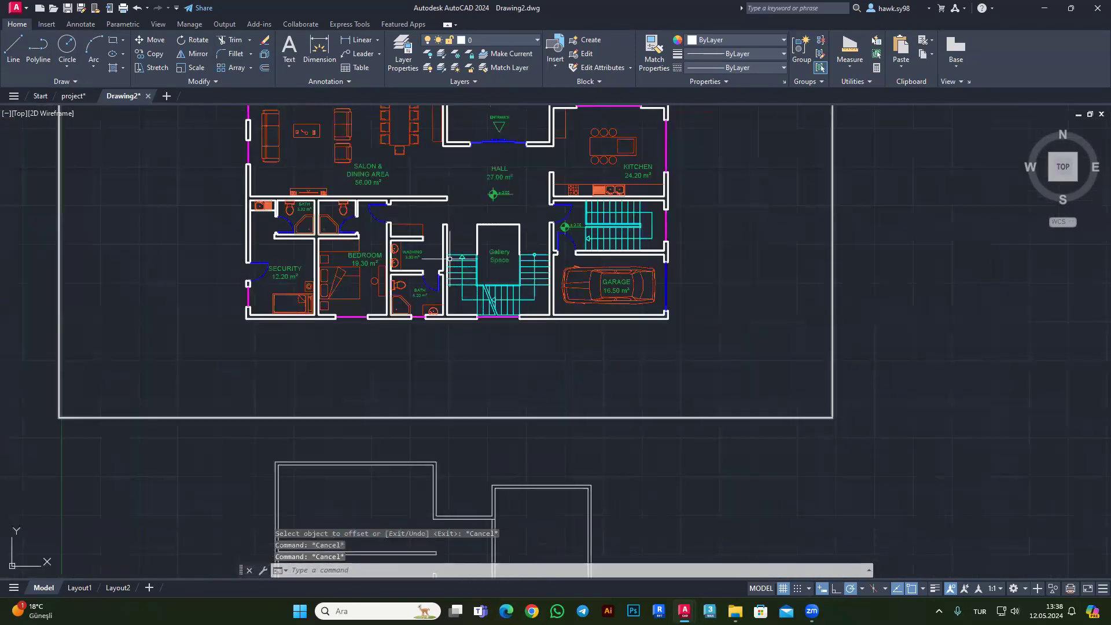
{"action": "left_click", "coordinate": [13, 46]}
{"action": "scroll", "coordinate": [463, 486], "scroll_direction": "up", "scroll_amount": 5}
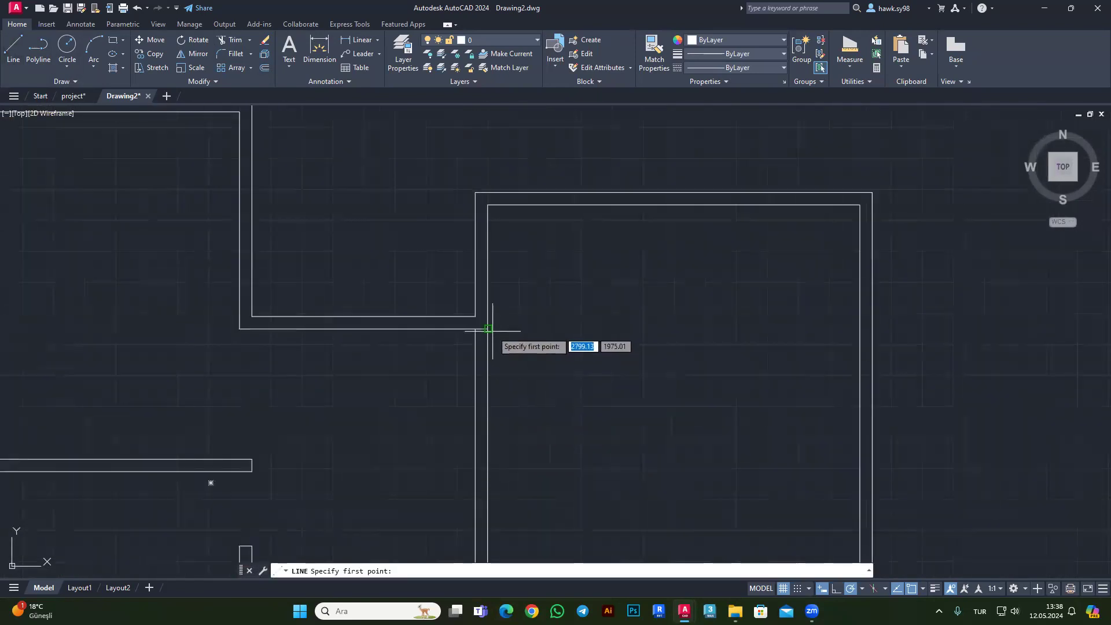
{"action": "left_click", "coordinate": [487, 327]}
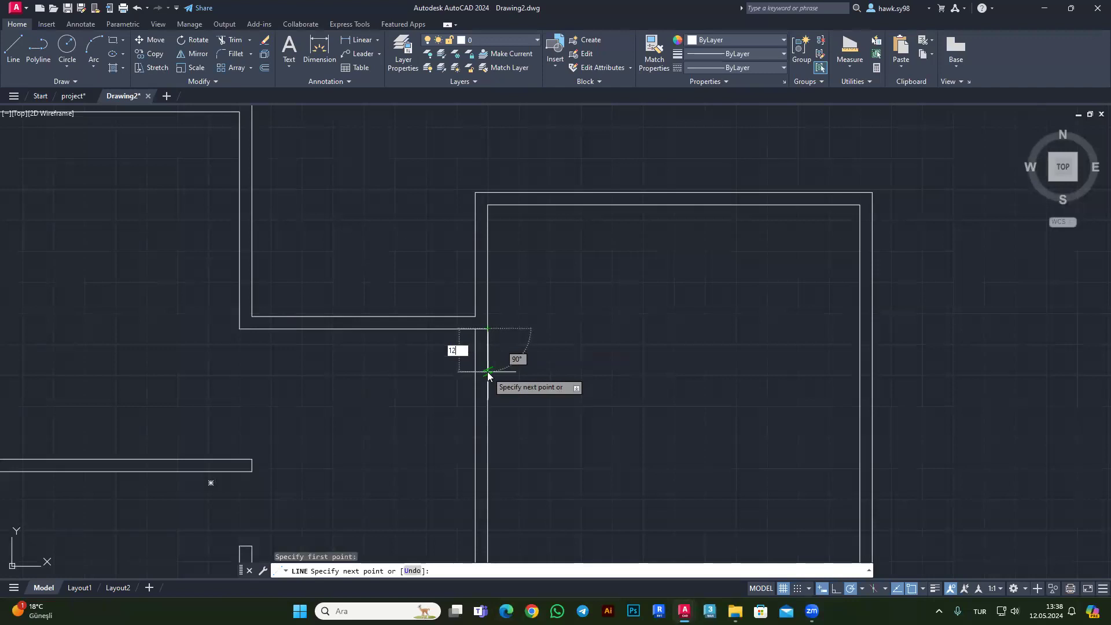
{"action": "type", "text": "0"}
{"action": "key", "text": "Return"}
{"action": "scroll", "coordinate": [500, 440], "scroll_direction": "up", "scroll_amount": 4}
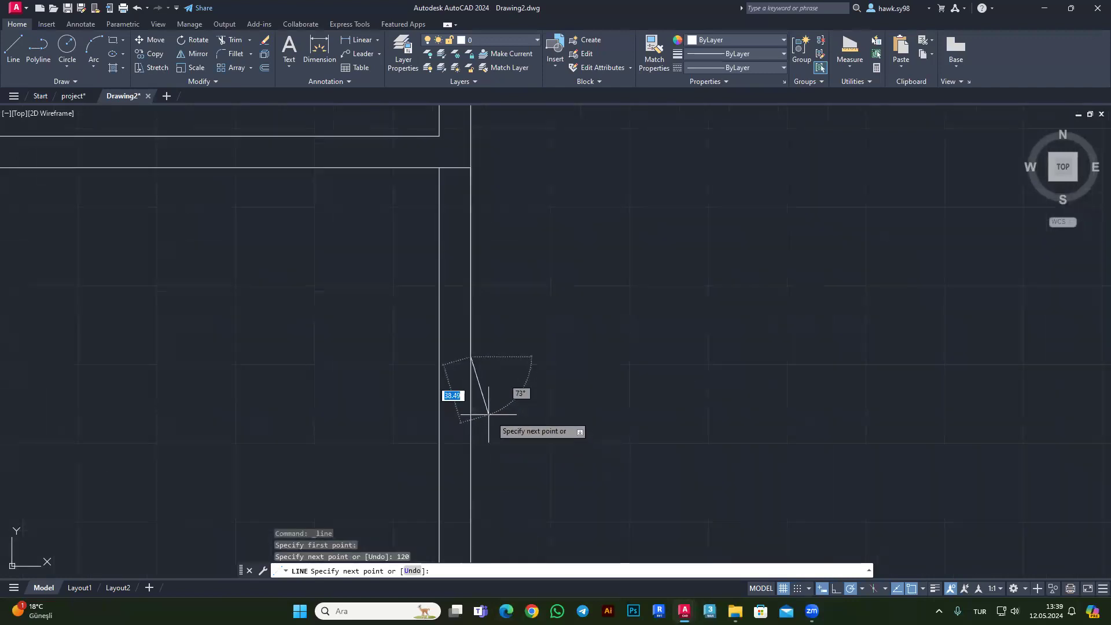
{"action": "key", "text": "Escape"}
{"action": "key", "text": "Escape"}
Delete the right wall line and trim the vertical lines between the horizontals.
{"action": "left_click", "coordinate": [453, 372]}
{"action": "left_click", "coordinate": [518, 154]}
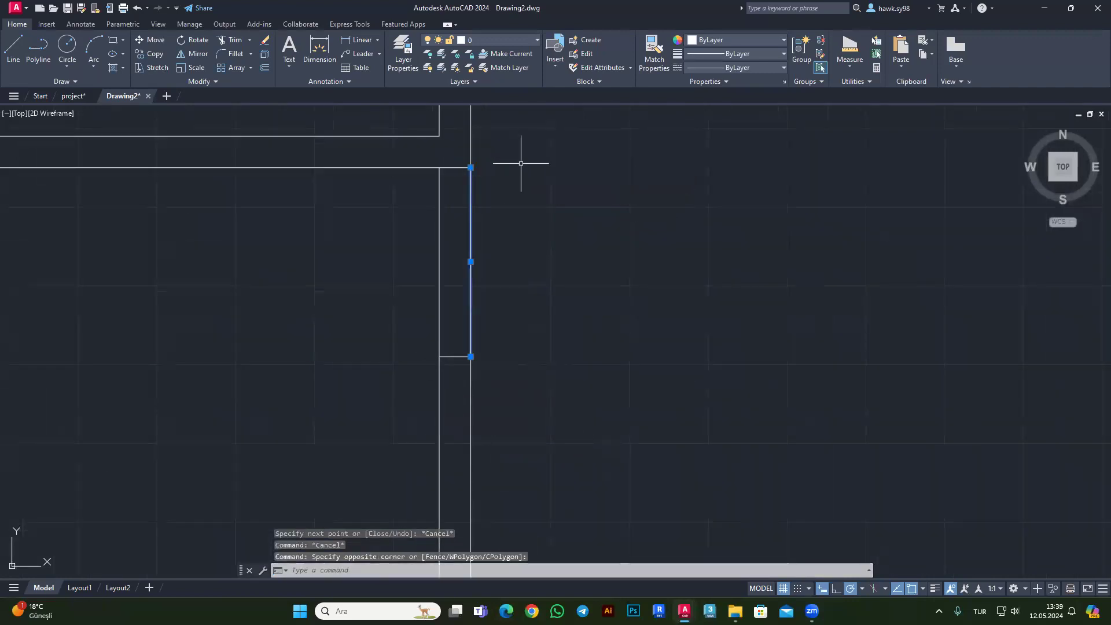
{"action": "key", "text": "Delete"}
{"action": "left_click", "coordinate": [239, 41]}
{"action": "left_click", "coordinate": [477, 230]}
{"action": "left_click", "coordinate": [362, 295]}
{"action": "key", "text": "Return"}
{"action": "key", "text": "Escape"}
Draw the horizontal partition line from the left wall to the right room wall.
{"action": "scroll", "coordinate": [466, 398], "scroll_direction": "down", "scroll_amount": 3}
{"action": "scroll", "coordinate": [466, 399], "scroll_direction": "down", "scroll_amount": 3}
{"action": "scroll", "coordinate": [461, 384], "scroll_direction": "down", "scroll_amount": 2}
{"action": "scroll", "coordinate": [451, 260], "scroll_direction": "up", "scroll_amount": 2}
{"action": "scroll", "coordinate": [487, 226], "scroll_direction": "up", "scroll_amount": 2}
{"action": "scroll", "coordinate": [508, 312], "scroll_direction": "down", "scroll_amount": 2}
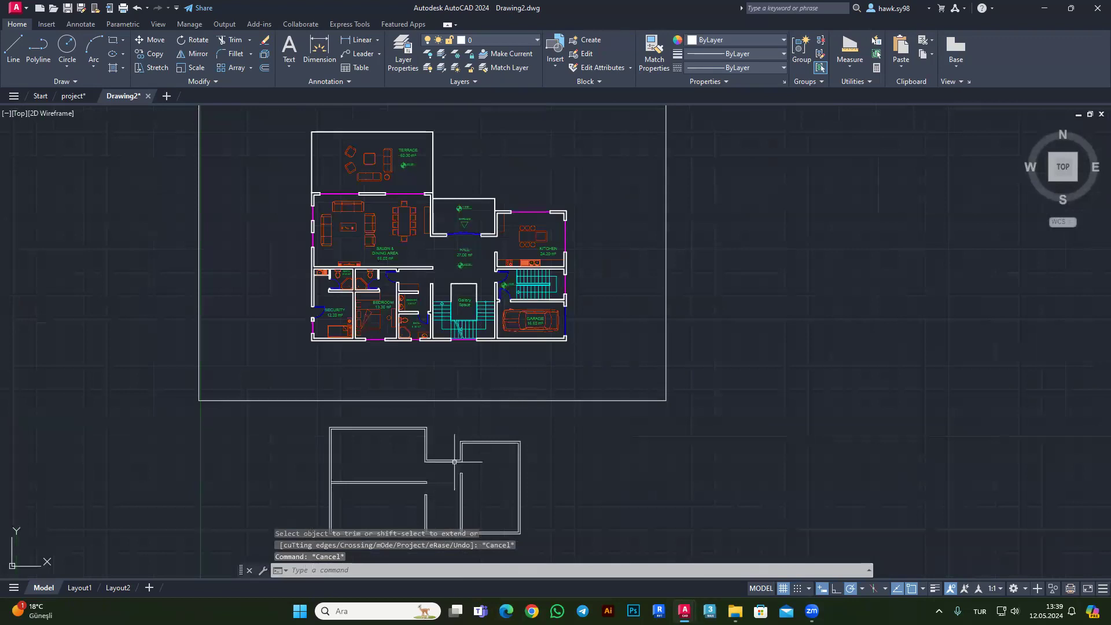
{"action": "scroll", "coordinate": [476, 323], "scroll_direction": "down", "scroll_amount": 2}
{"action": "scroll", "coordinate": [482, 379], "scroll_direction": "up", "scroll_amount": 4}
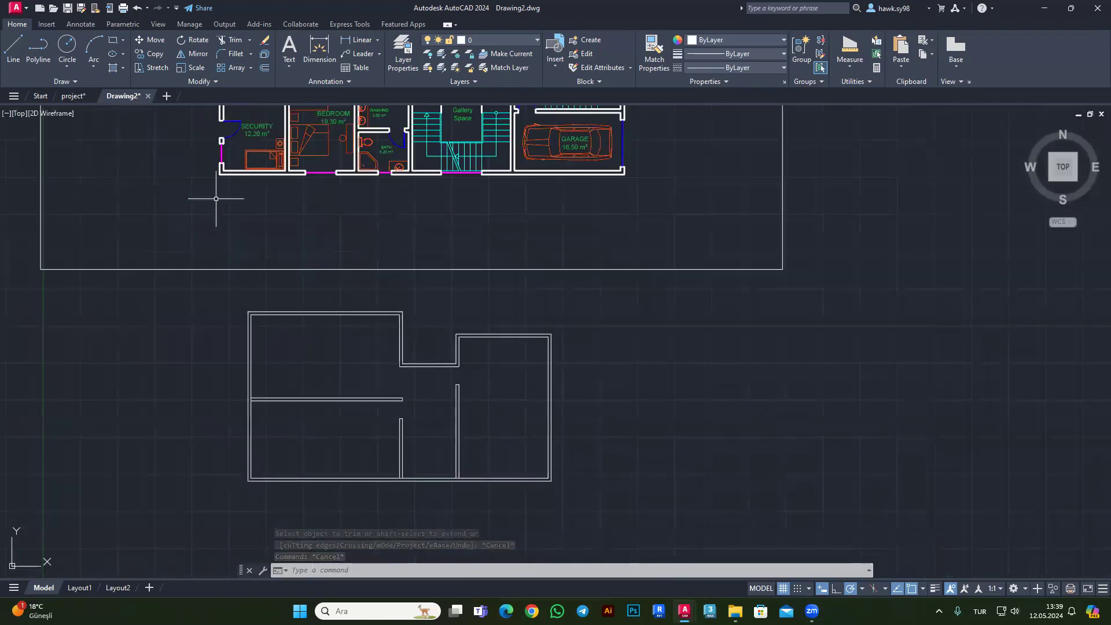
{"action": "type", "text": "l"}
{"action": "key", "text": "Return"}
{"action": "scroll", "coordinate": [367, 284], "scroll_direction": "down", "scroll_amount": 2}
{"action": "middle_click_drag", "start_coordinate": [512, 167], "coordinate": [500, 245]}
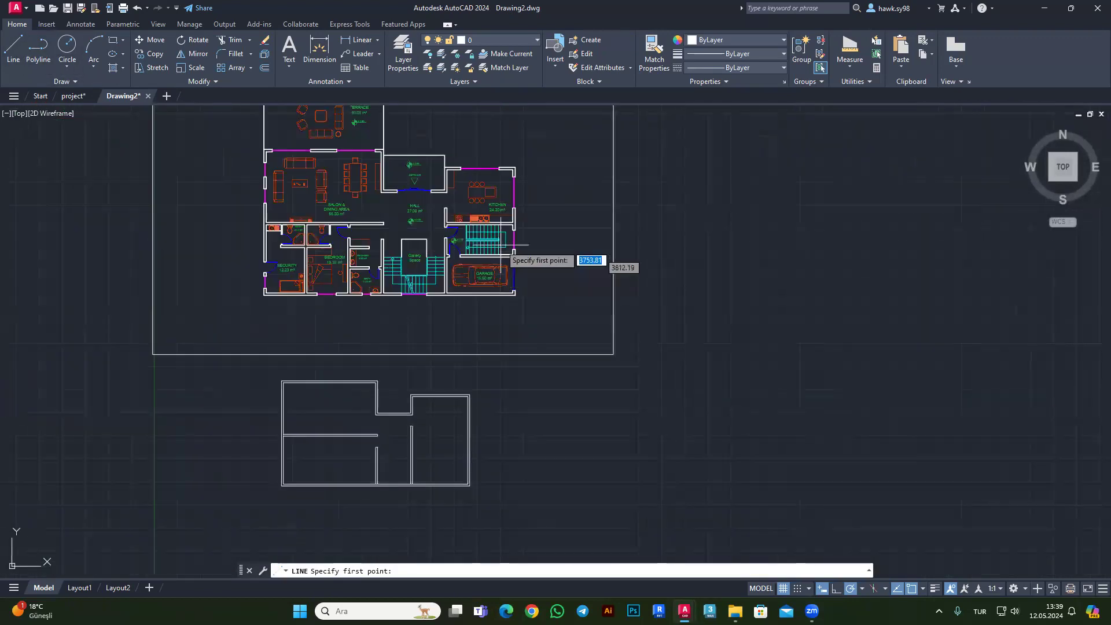
{"action": "scroll", "coordinate": [514, 194], "scroll_direction": "up", "scroll_amount": 4}
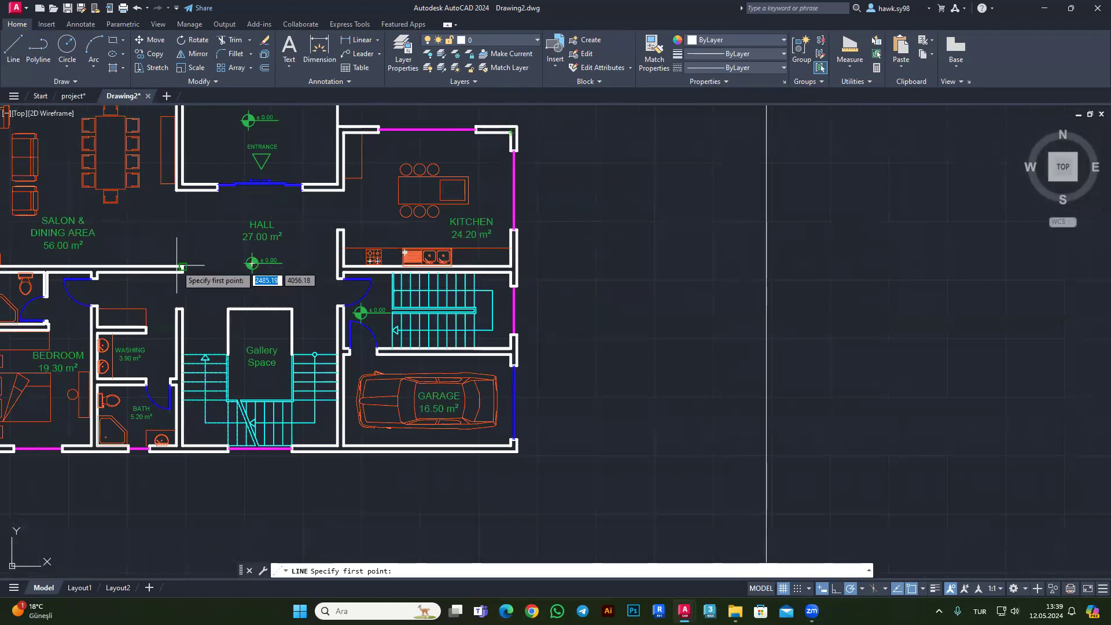
{"action": "scroll", "coordinate": [177, 267], "scroll_direction": "down", "scroll_amount": 3}
{"action": "scroll", "coordinate": [234, 272], "scroll_direction": "up", "scroll_amount": 3}
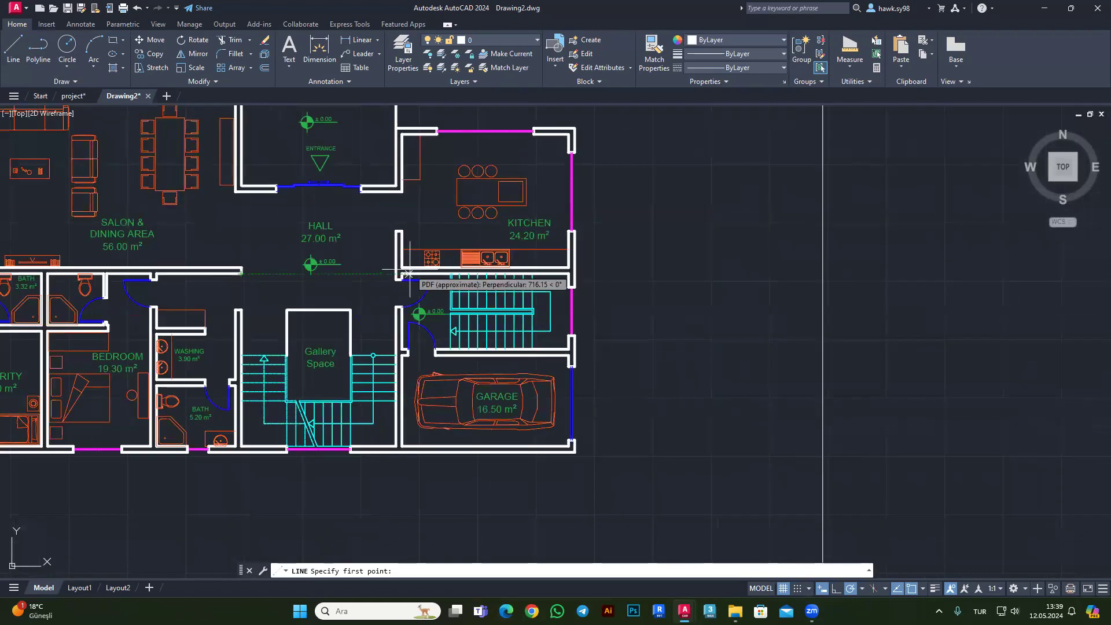
{"action": "left_click", "coordinate": [240, 272]}
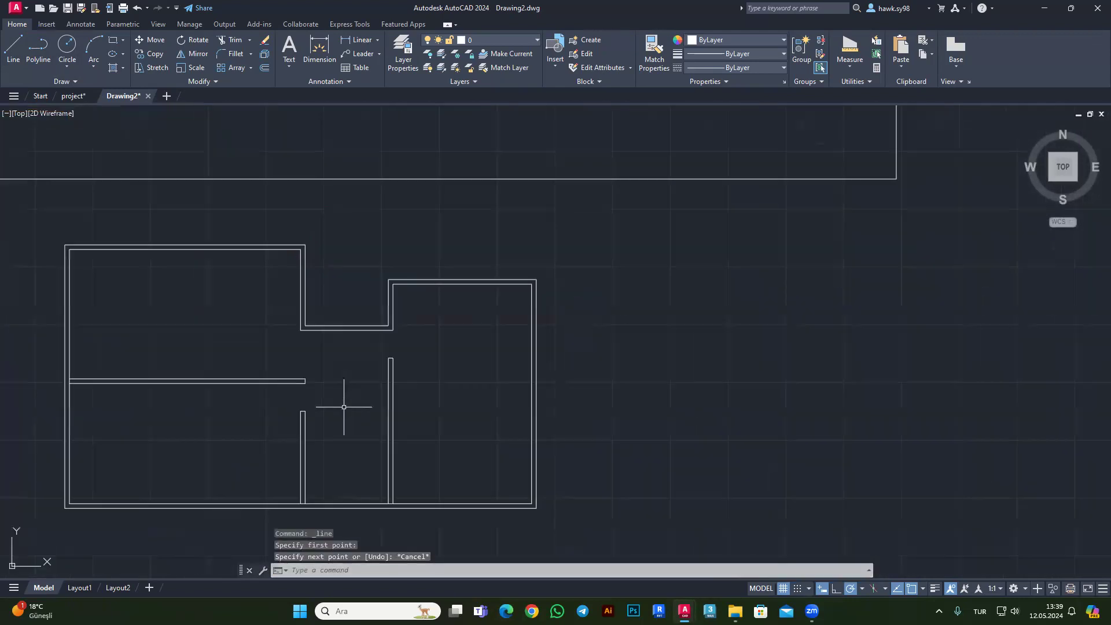
{"action": "key", "text": "Return"}
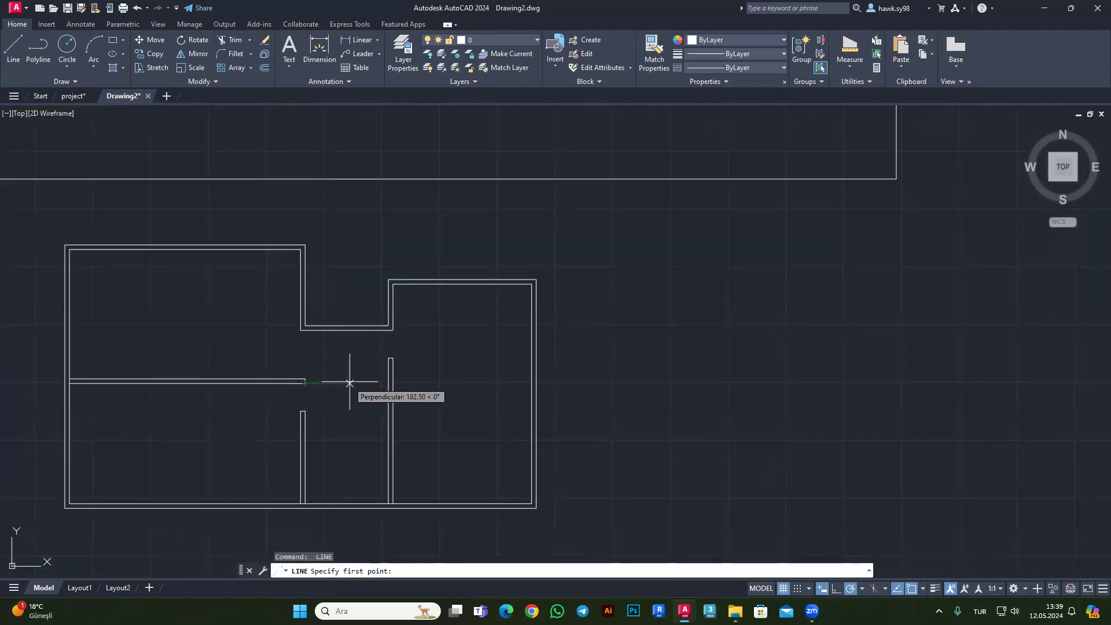
{"action": "left_click", "coordinate": [393, 383]}
{"action": "left_click", "coordinate": [531, 383]}
{"action": "key", "text": "Escape"}
{"action": "key", "text": "Escape"}
{"action": "key", "text": "Escape"}
Run OFFSET on the partition line with the default 20 distance.
{"action": "type", "text": "o"}
{"action": "key", "text": "Return"}
{"action": "scroll", "coordinate": [419, 371], "scroll_direction": "up", "scroll_amount": 3}
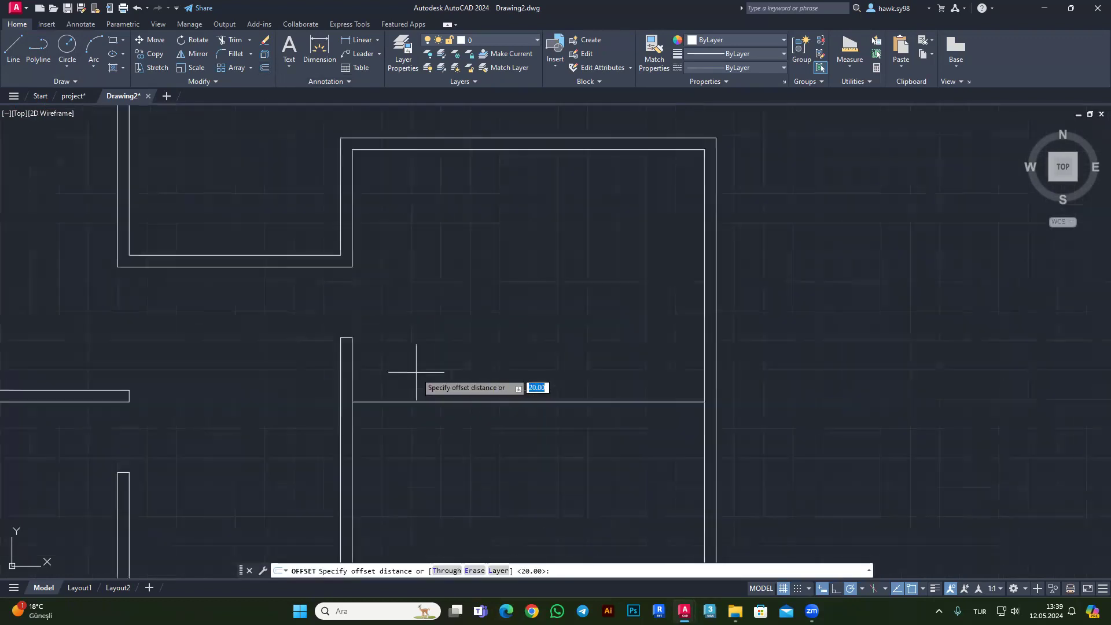
{"action": "key", "text": "Return"}
{"action": "key", "text": "Escape"}
{"action": "key", "text": "Escape"}
{"action": "key", "text": "Escape"}
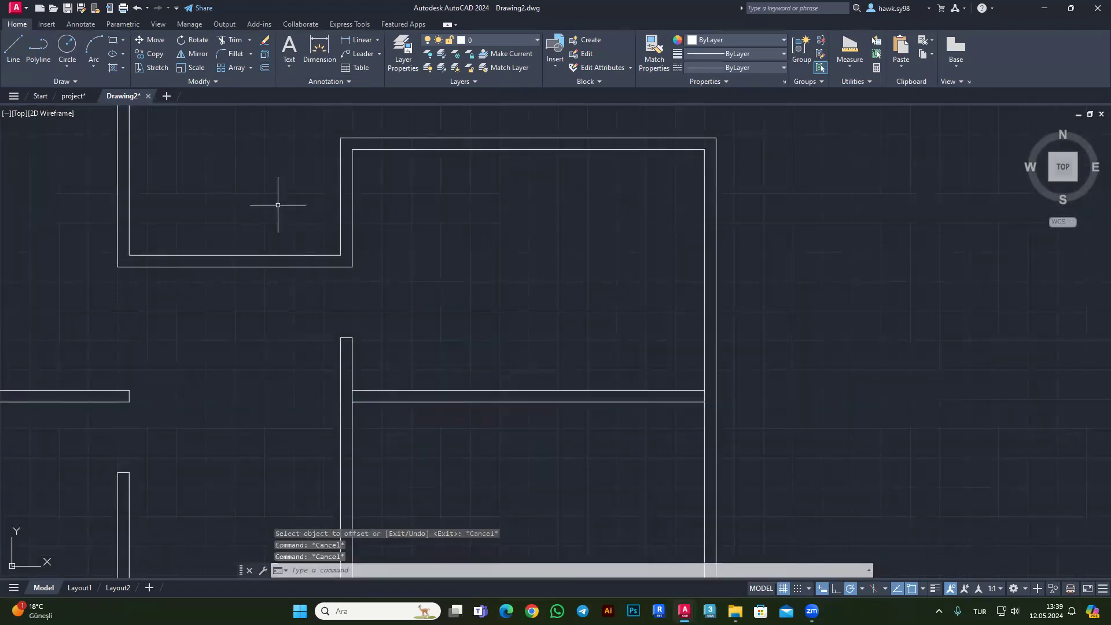
{"action": "scroll", "coordinate": [347, 249], "scroll_direction": "down", "scroll_amount": 4}
{"action": "scroll", "coordinate": [428, 347], "scroll_direction": "down", "scroll_amount": 4}
{"action": "scroll", "coordinate": [440, 347], "scroll_direction": "down", "scroll_amount": 2}
{"action": "scroll", "coordinate": [480, 227], "scroll_direction": "up", "scroll_amount": 4}
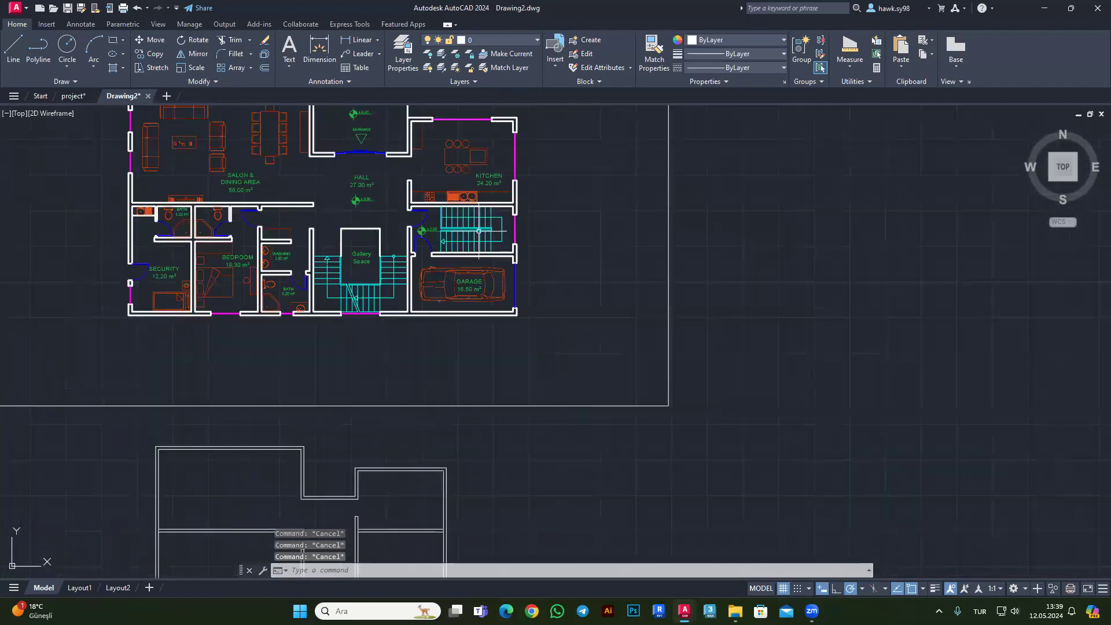
{"action": "scroll", "coordinate": [489, 255], "scroll_direction": "down", "scroll_amount": 2}
{"action": "scroll", "coordinate": [496, 220], "scroll_direction": "up", "scroll_amount": 2}
{"action": "scroll", "coordinate": [480, 185], "scroll_direction": "up", "scroll_amount": 3}
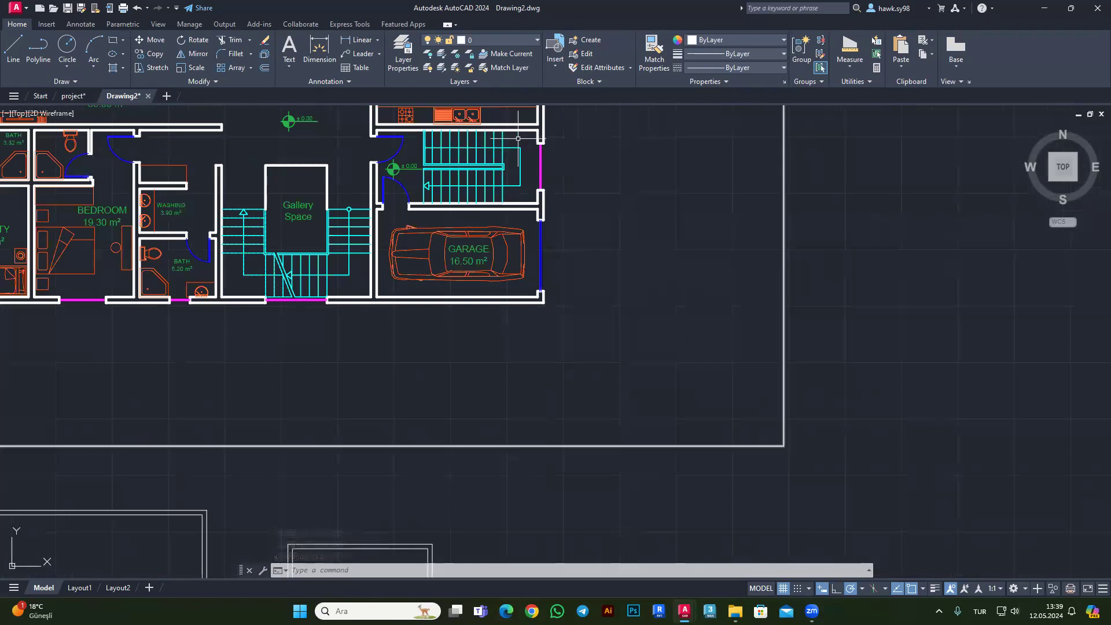
{"action": "scroll", "coordinate": [517, 138], "scroll_direction": "up", "scroll_amount": 4}
{"action": "scroll", "coordinate": [512, 156], "scroll_direction": "down", "scroll_amount": 2}
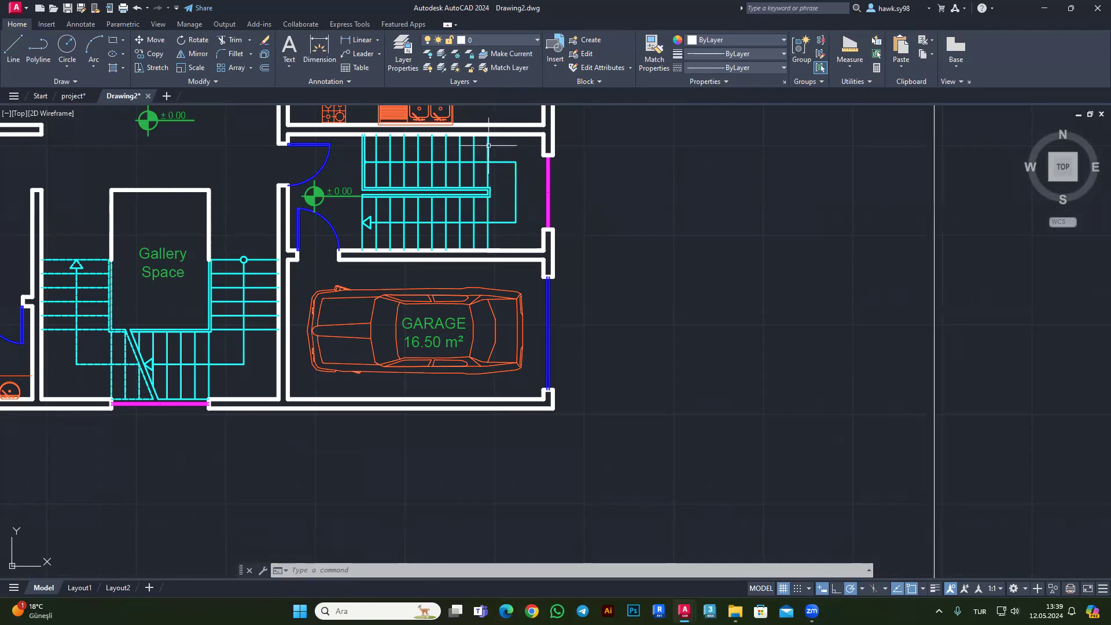
{"action": "left_click", "coordinate": [13, 49]}
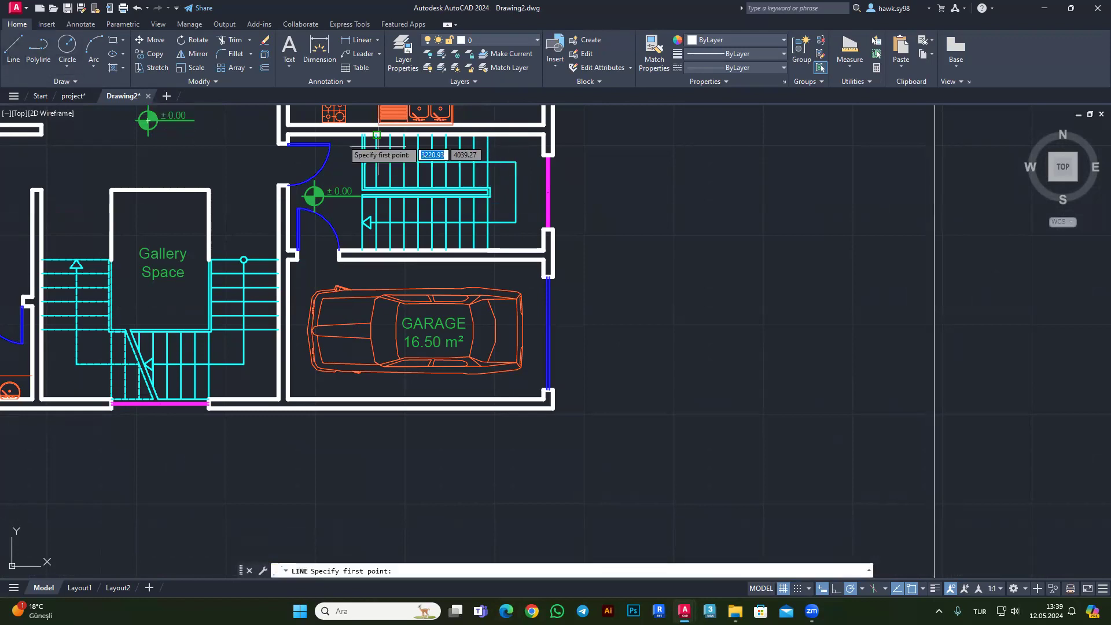
{"action": "left_click", "coordinate": [488, 135]}
{"action": "scroll", "coordinate": [488, 189], "scroll_direction": "up", "scroll_amount": 5}
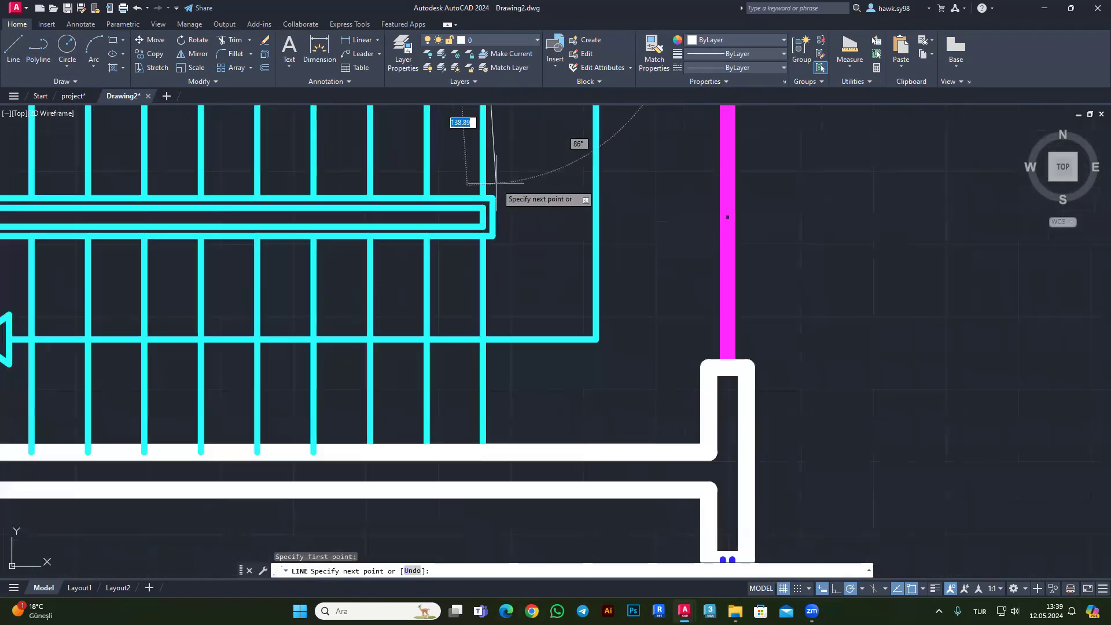
{"action": "scroll", "coordinate": [487, 189], "scroll_direction": "down", "scroll_amount": 5}
{"action": "key", "text": "Escape"}
{"action": "scroll", "coordinate": [190, 350], "scroll_direction": "up", "scroll_amount": 2}
{"action": "key", "text": "space"}
{"action": "left_click", "coordinate": [234, 426]}
{"action": "scroll", "coordinate": [405, 347], "scroll_direction": "up", "scroll_amount": 2}
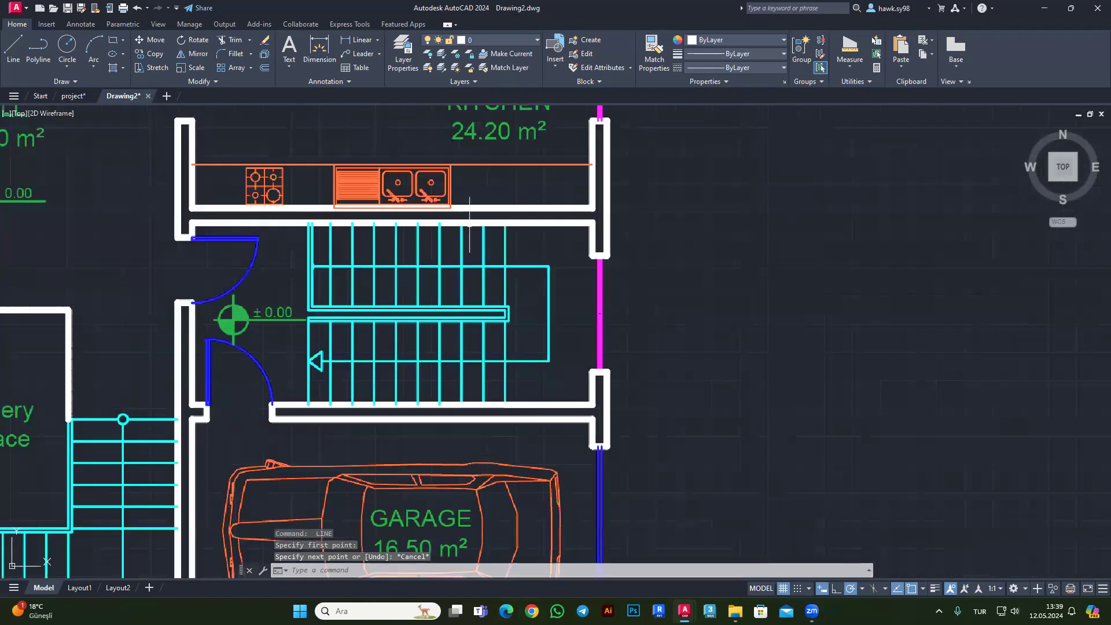
{"action": "scroll", "coordinate": [463, 324], "scroll_direction": "down", "scroll_amount": 5}
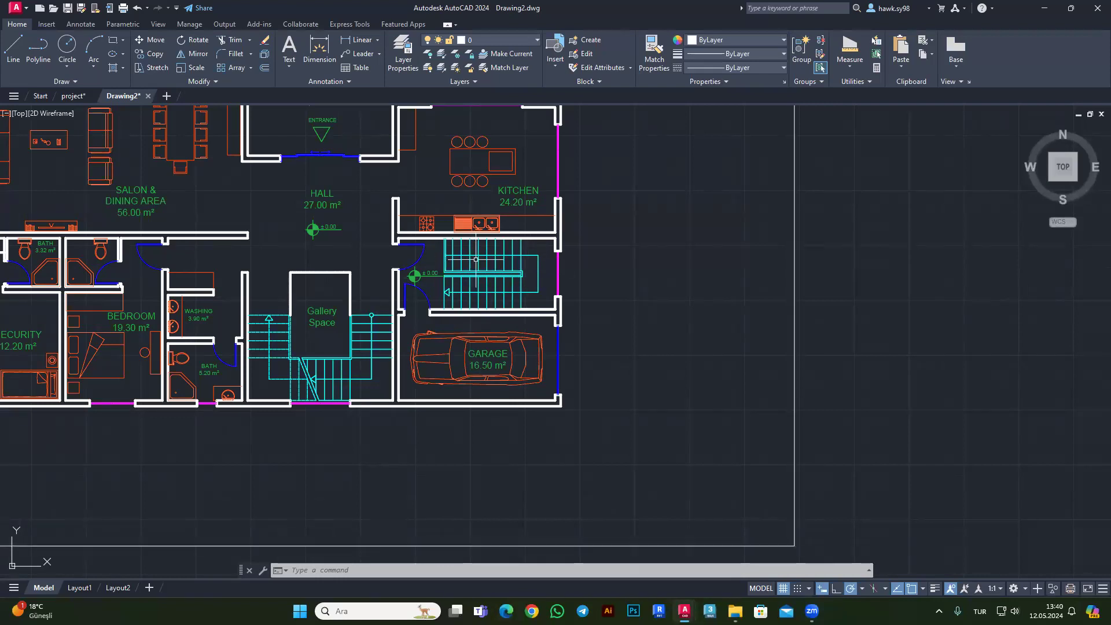
{"action": "scroll", "coordinate": [475, 260], "scroll_direction": "up", "scroll_amount": 2}
{"action": "scroll", "coordinate": [440, 328], "scroll_direction": "down", "scroll_amount": 1}
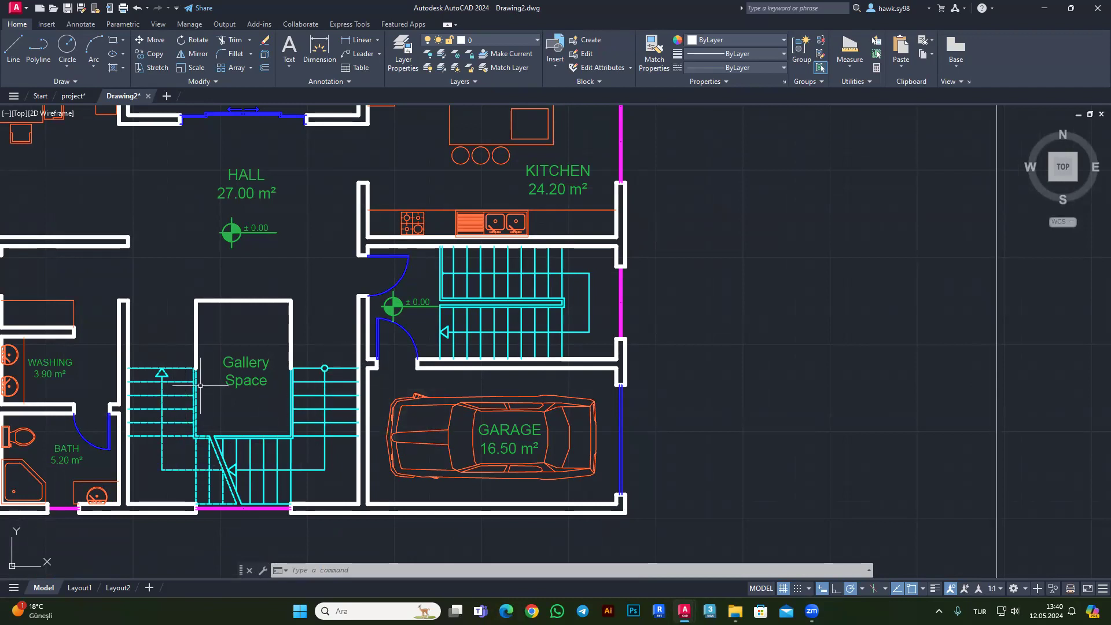
{"action": "scroll", "coordinate": [158, 381], "scroll_direction": "up", "scroll_amount": 4}
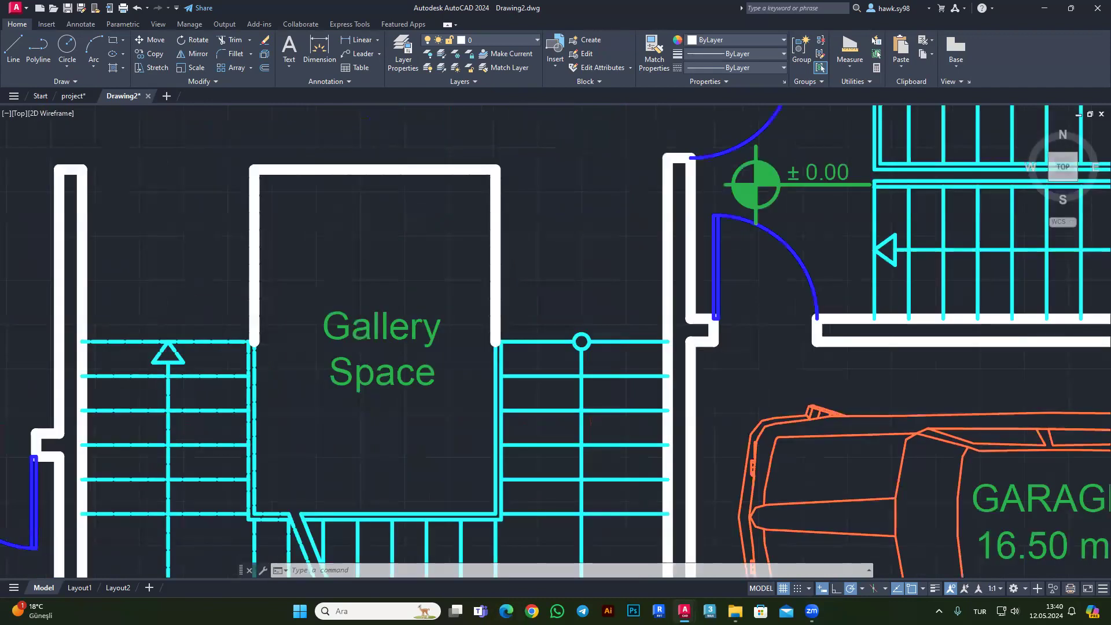
{"action": "scroll", "coordinate": [191, 386], "scroll_direction": "down", "scroll_amount": 2}
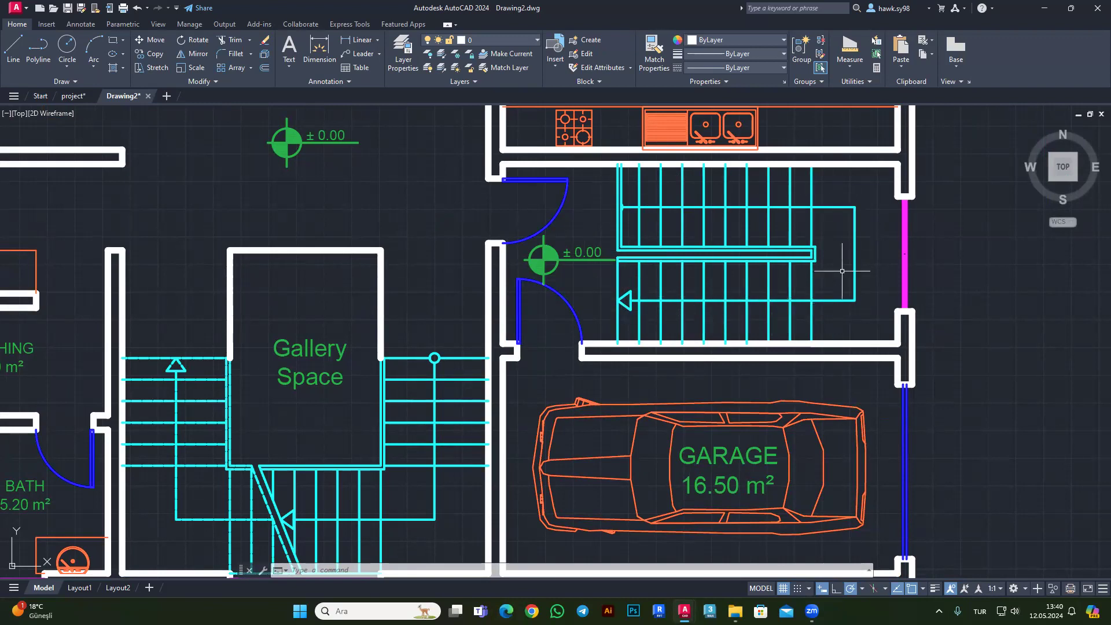
{"action": "scroll", "coordinate": [799, 189], "scroll_direction": "up", "scroll_amount": 3}
{"action": "scroll", "coordinate": [793, 259], "scroll_direction": "down", "scroll_amount": 5}
{"action": "scroll", "coordinate": [792, 260], "scroll_direction": "down", "scroll_amount": 1}
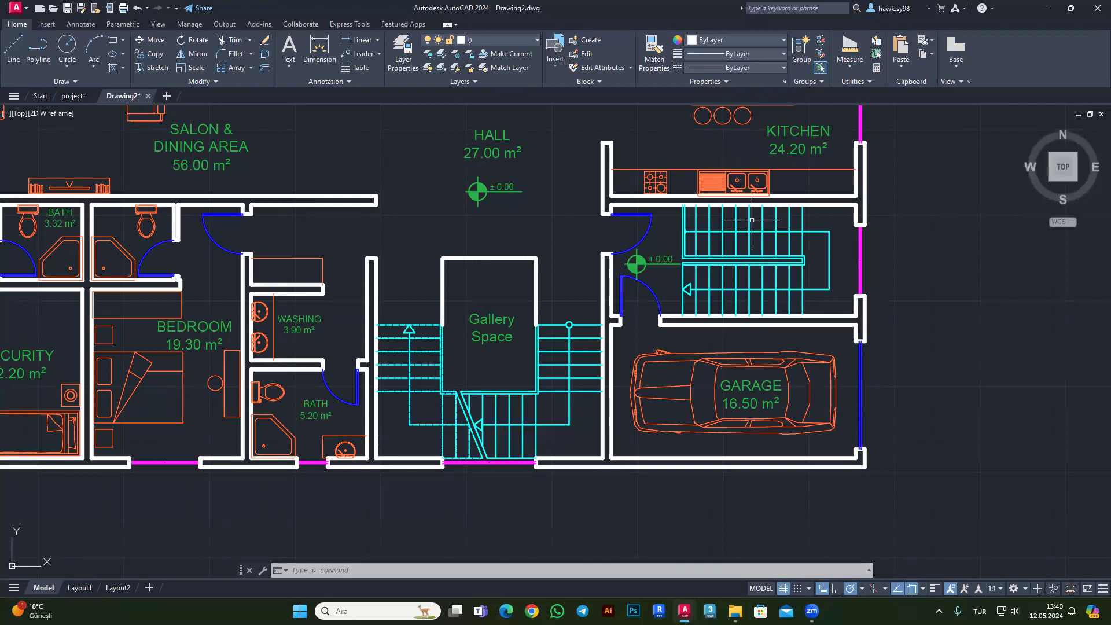
{"action": "scroll", "coordinate": [762, 235], "scroll_direction": "up", "scroll_amount": 2}
{"action": "scroll", "coordinate": [792, 225], "scroll_direction": "up", "scroll_amount": 2}
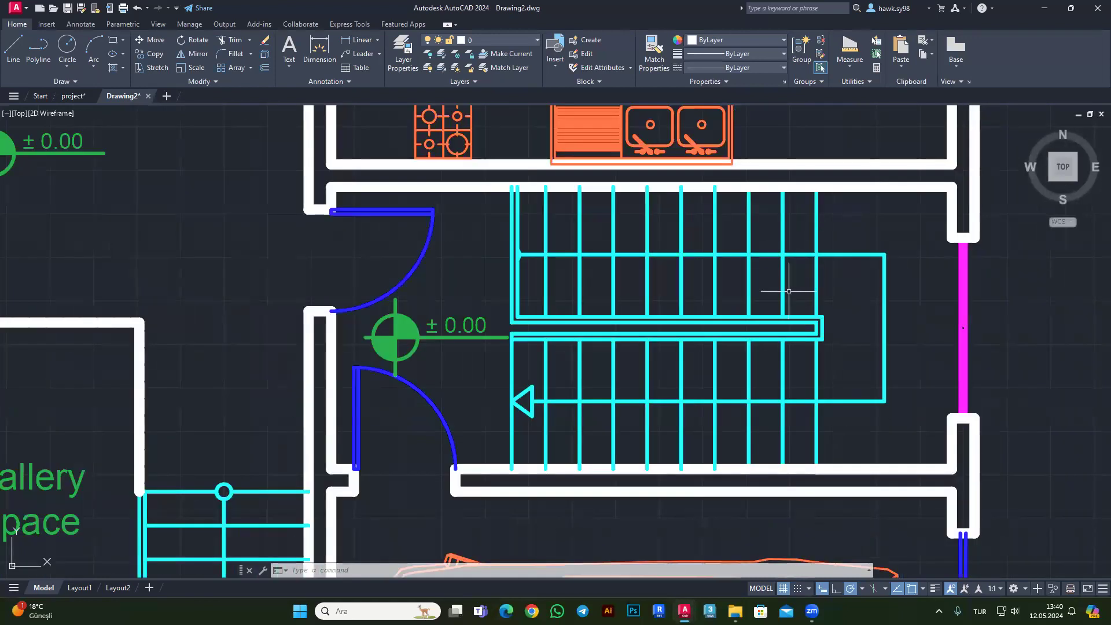
{"action": "scroll", "coordinate": [671, 355], "scroll_direction": "down", "scroll_amount": 3}
{"action": "scroll", "coordinate": [672, 347], "scroll_direction": "down", "scroll_amount": 3}
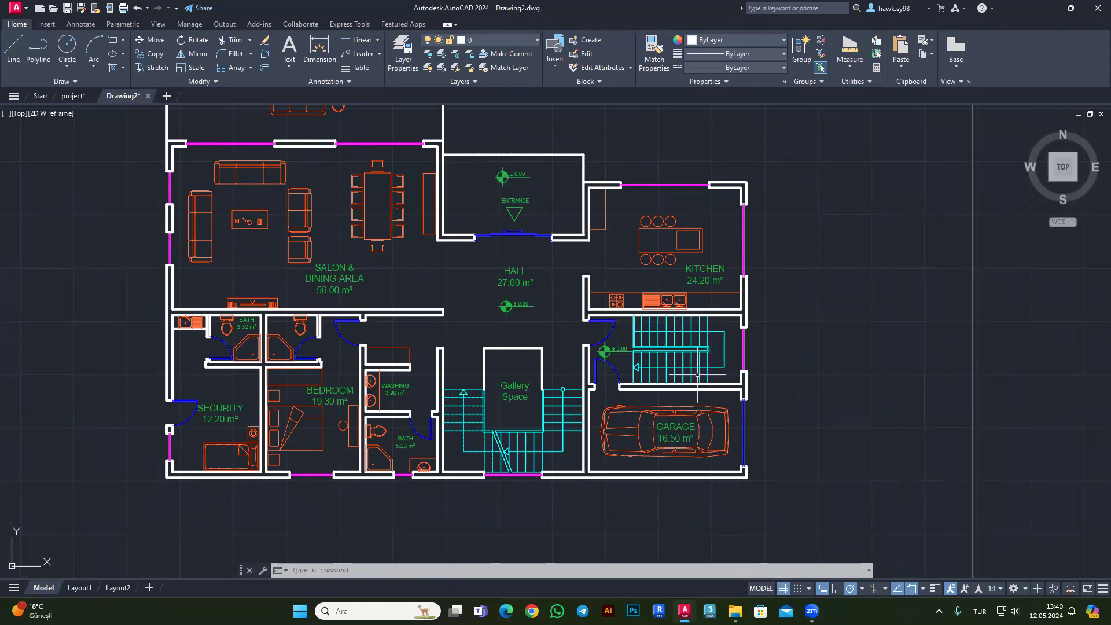
{"action": "scroll", "coordinate": [721, 345], "scroll_direction": "up", "scroll_amount": 4}
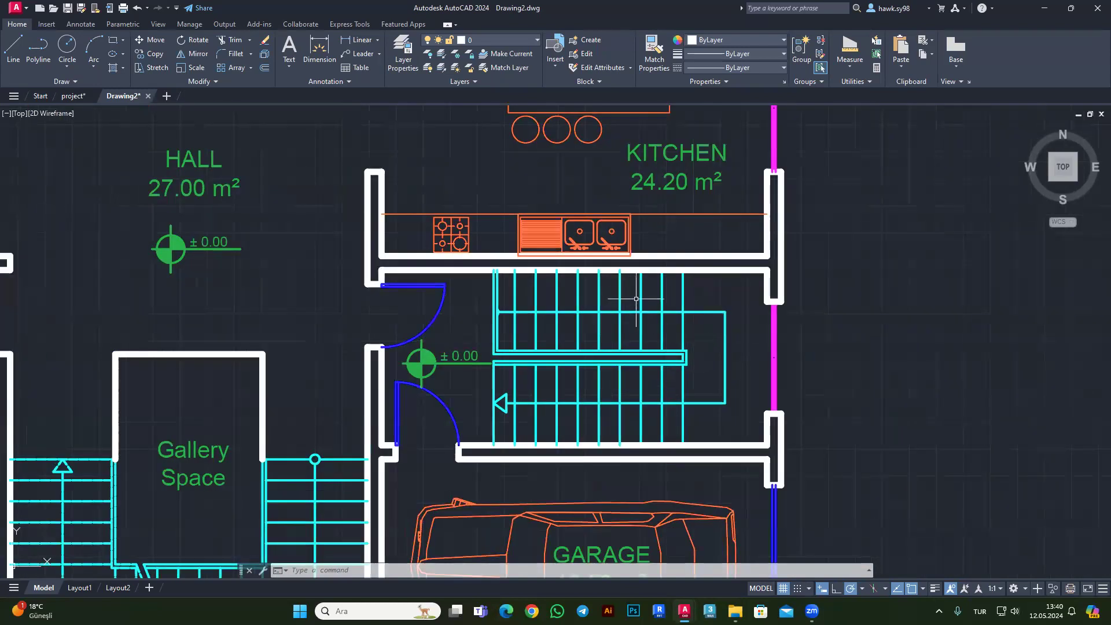
{"action": "key", "text": "Escape"}
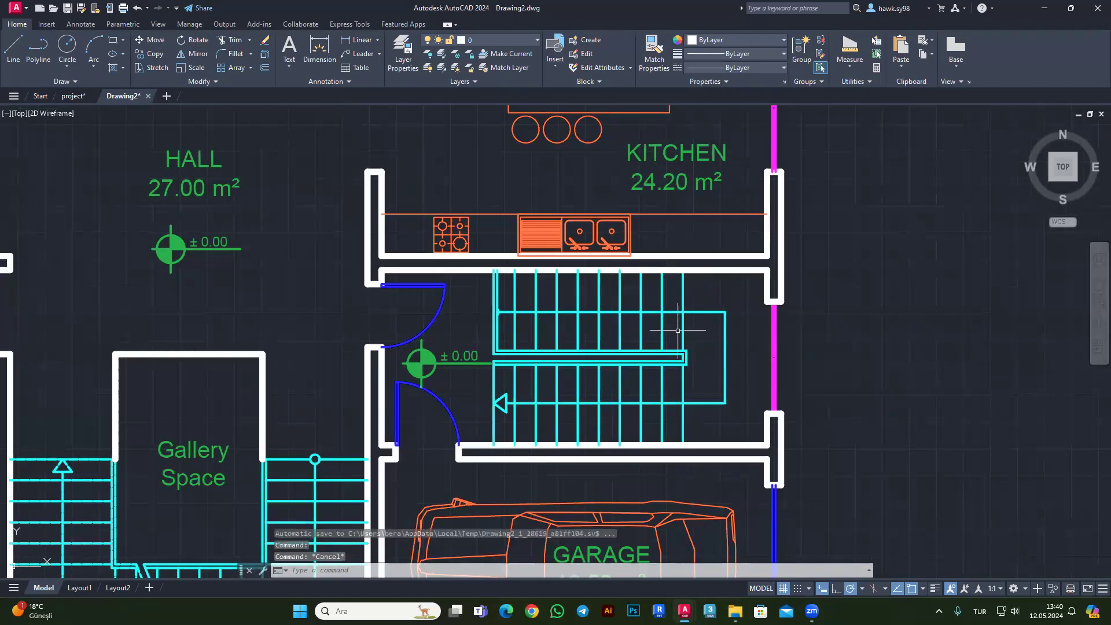
{"action": "scroll", "coordinate": [651, 279], "scroll_direction": "down", "scroll_amount": 4}
{"action": "scroll", "coordinate": [651, 280], "scroll_direction": "up", "scroll_amount": 4}
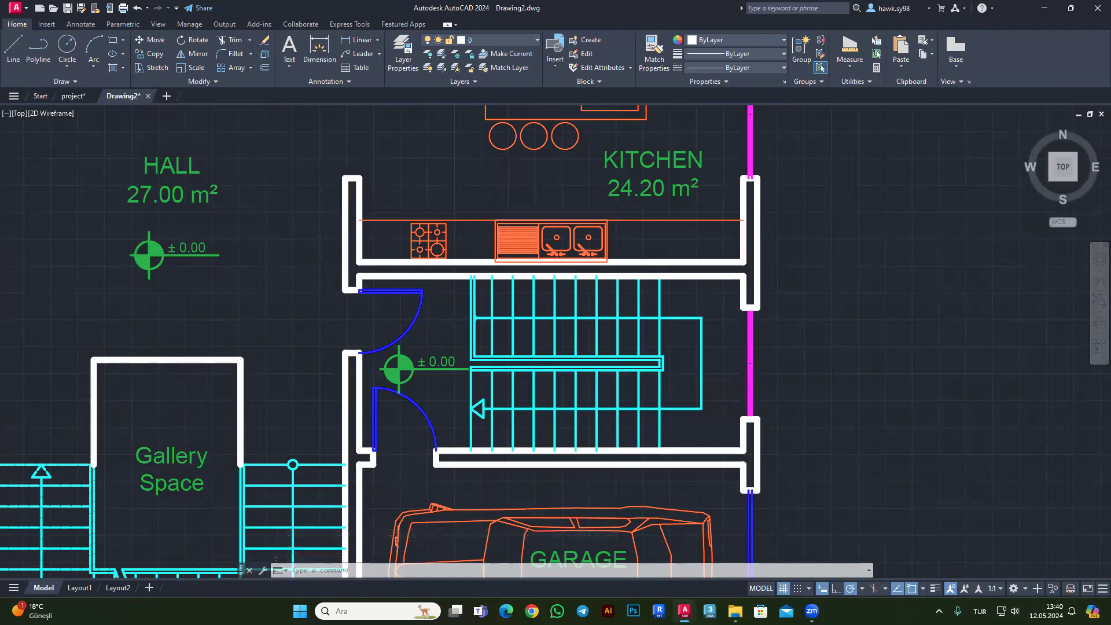
{"action": "scroll", "coordinate": [596, 405], "scroll_direction": "down", "scroll_amount": 6}
{"action": "scroll", "coordinate": [595, 437], "scroll_direction": "down", "scroll_amount": 5}
{"action": "scroll", "coordinate": [608, 440], "scroll_direction": "up", "scroll_amount": 4}
{"action": "key", "text": "Escape"}
{"action": "key", "text": "Escape"}
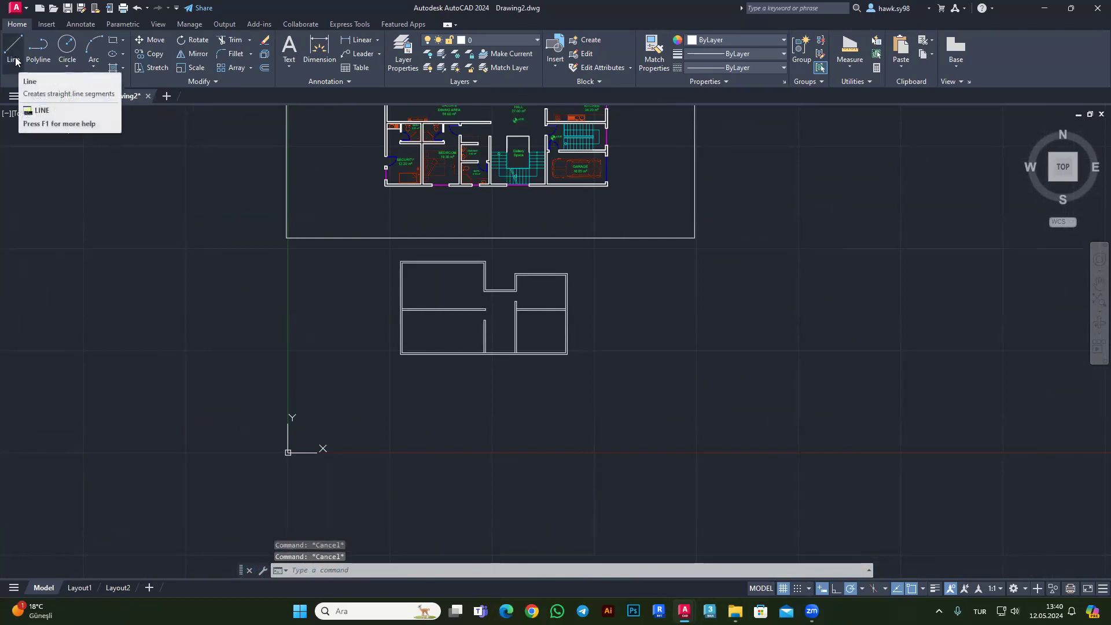
Draw a 260-long downward wall segment from the partition corner.
{"action": "left_click", "coordinate": [16, 61]}
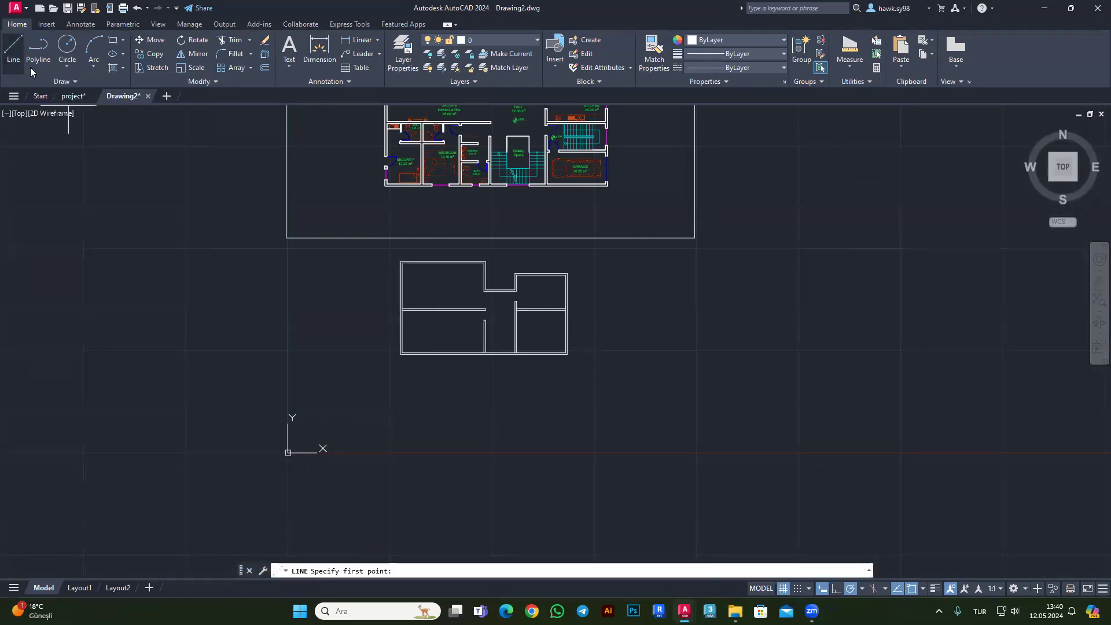
{"action": "scroll", "coordinate": [558, 321], "scroll_direction": "up", "scroll_amount": 4}
{"action": "scroll", "coordinate": [577, 290], "scroll_direction": "up", "scroll_amount": 4}
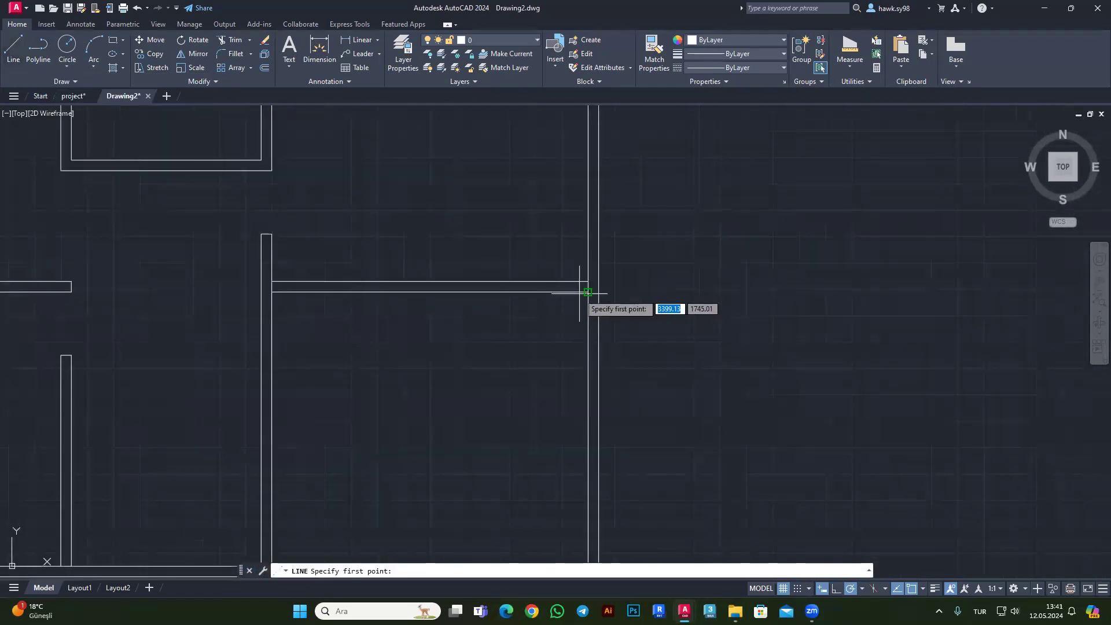
{"action": "left_click", "coordinate": [588, 292]}
{"action": "type", "text": "260"}
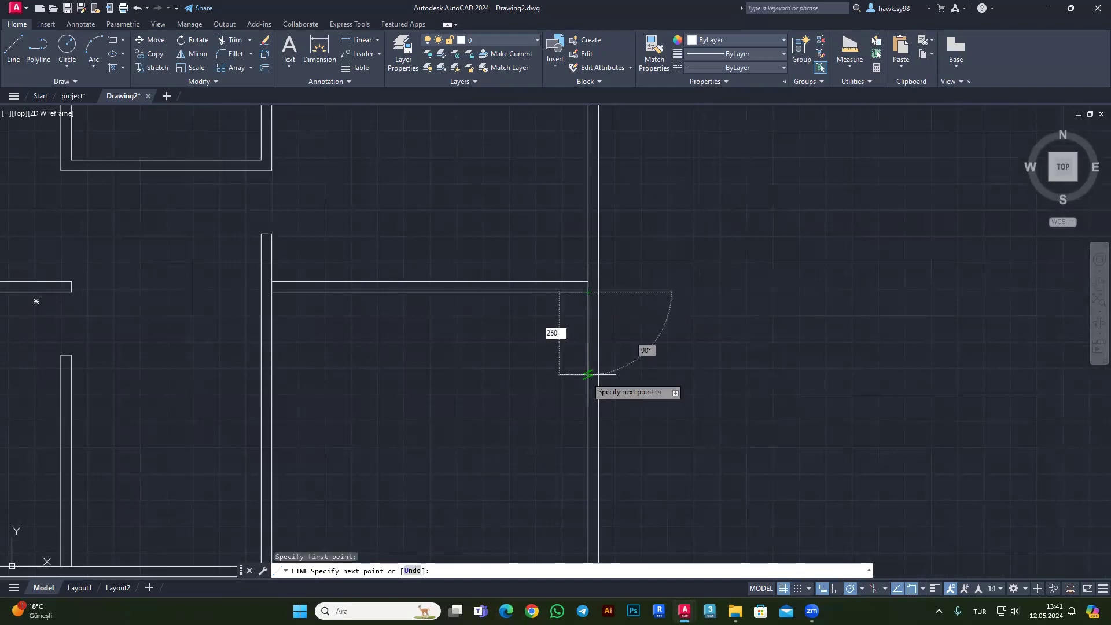
{"action": "key", "text": "Return"}
{"action": "scroll", "coordinate": [579, 394], "scroll_direction": "down", "scroll_amount": 3}
{"action": "scroll", "coordinate": [573, 405], "scroll_direction": "up", "scroll_amount": 3}
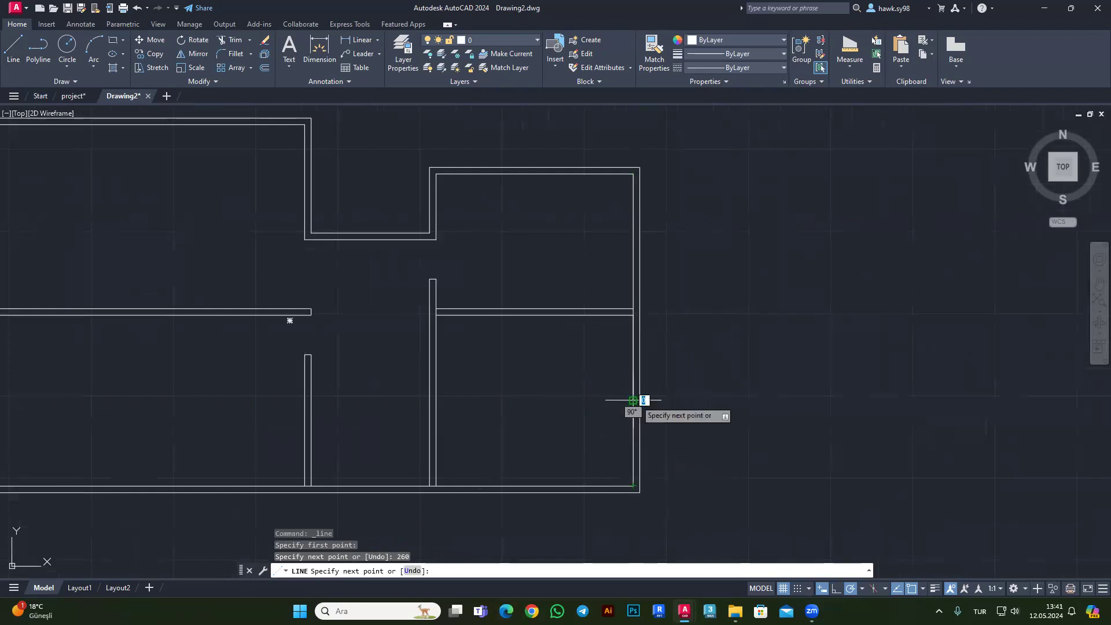
{"action": "scroll", "coordinate": [608, 389], "scroll_direction": "down", "scroll_amount": 6}
{"action": "scroll", "coordinate": [645, 255], "scroll_direction": "up", "scroll_amount": 4}
{"action": "scroll", "coordinate": [607, 220], "scroll_direction": "down", "scroll_amount": 2}
{"action": "scroll", "coordinate": [638, 210], "scroll_direction": "up", "scroll_amount": 5}
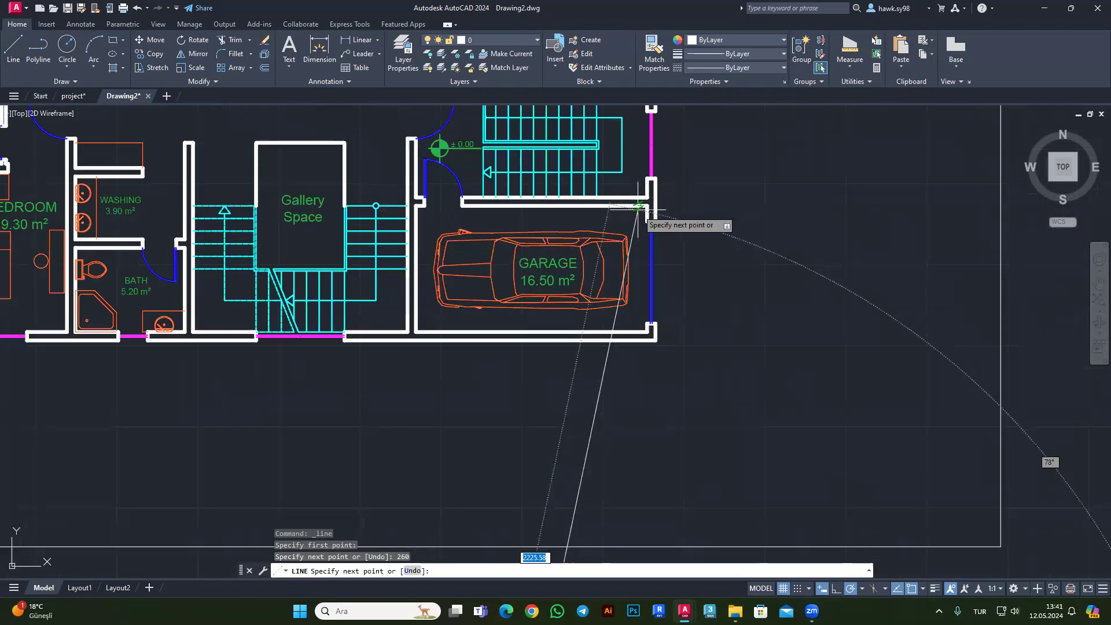
{"action": "scroll", "coordinate": [585, 239], "scroll_direction": "down", "scroll_amount": 5}
{"action": "scroll", "coordinate": [511, 313], "scroll_direction": "up", "scroll_amount": 2}
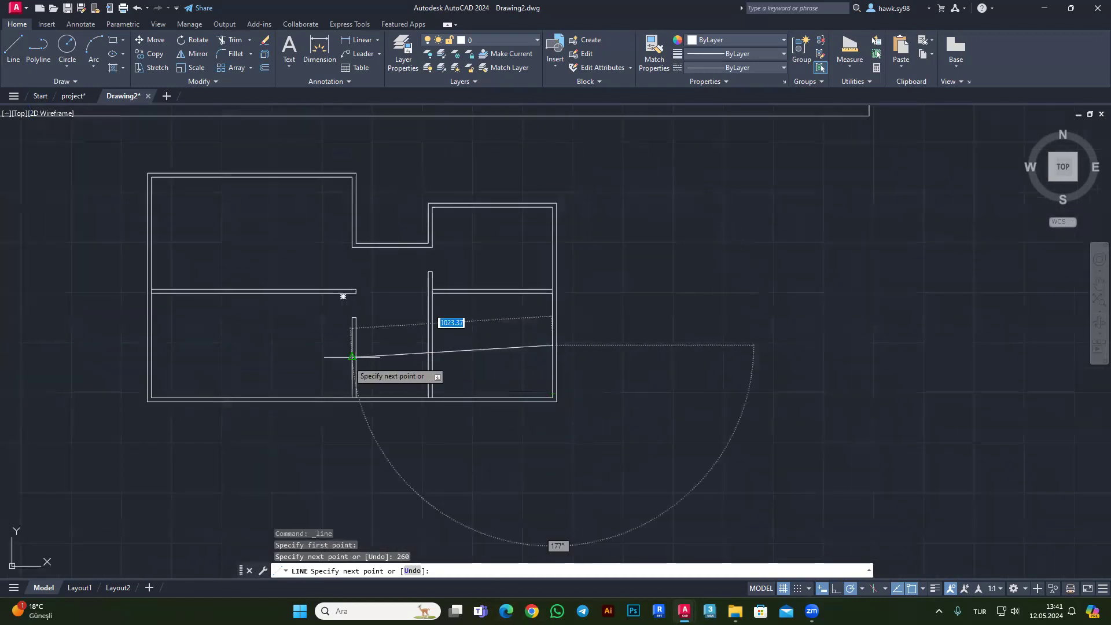
{"action": "scroll", "coordinate": [532, 370], "scroll_direction": "down", "scroll_amount": 2}
{"action": "scroll", "coordinate": [492, 344], "scroll_direction": "up", "scroll_amount": 2}
{"action": "scroll", "coordinate": [468, 342], "scroll_direction": "down", "scroll_amount": 4}
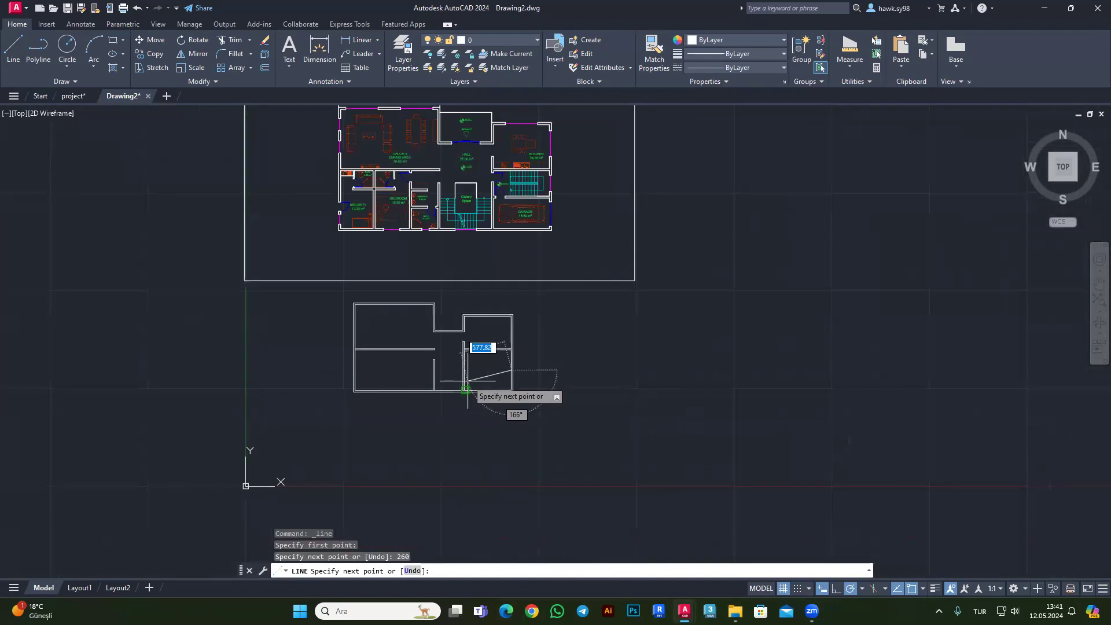
{"action": "scroll", "coordinate": [463, 382], "scroll_direction": "up", "scroll_amount": 4}
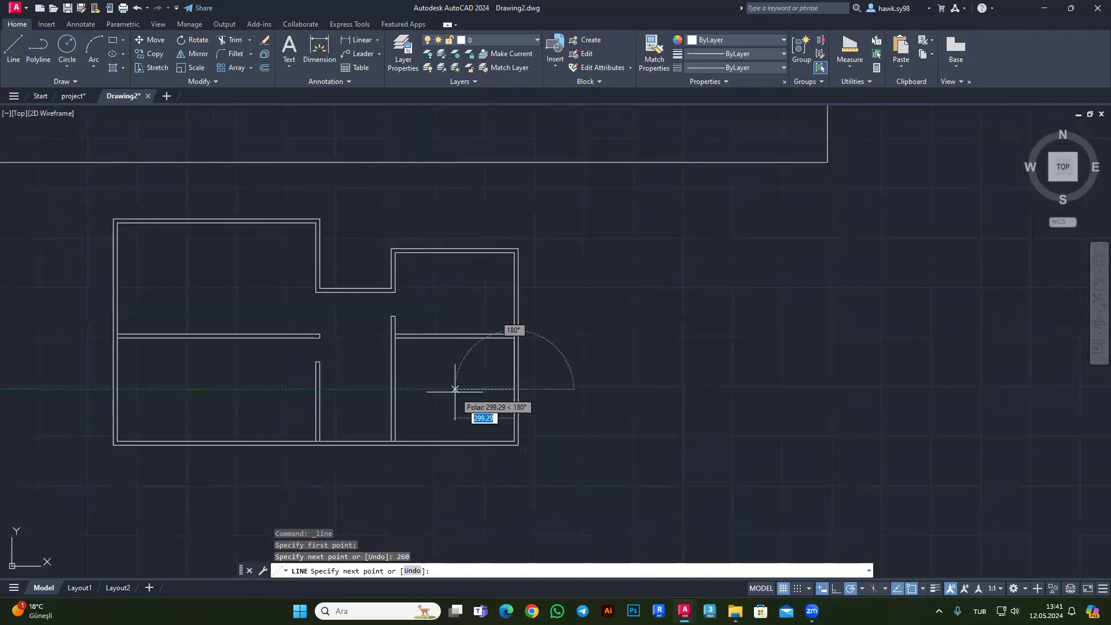
{"action": "scroll", "coordinate": [476, 391], "scroll_direction": "up", "scroll_amount": 2}
{"action": "key", "text": "Escape"}
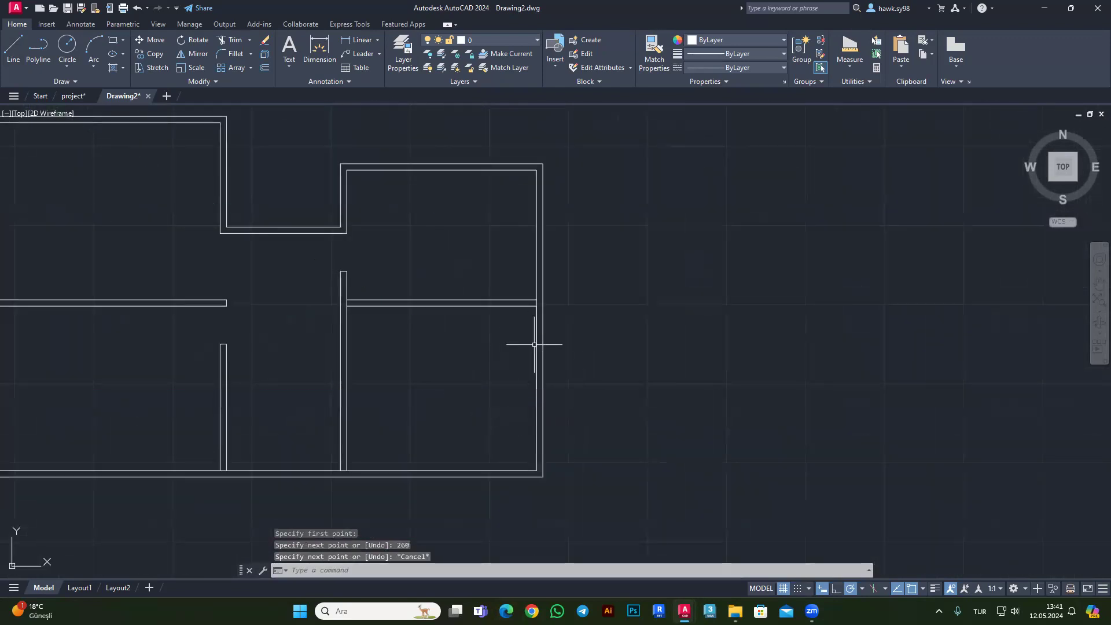
Attempt to stretch the short line beside the right wall, then cancel.
{"action": "left_click", "coordinate": [534, 344]}
{"action": "key", "text": "Escape"}
{"action": "key", "text": "Escape"}
{"action": "left_click", "coordinate": [536, 353]}
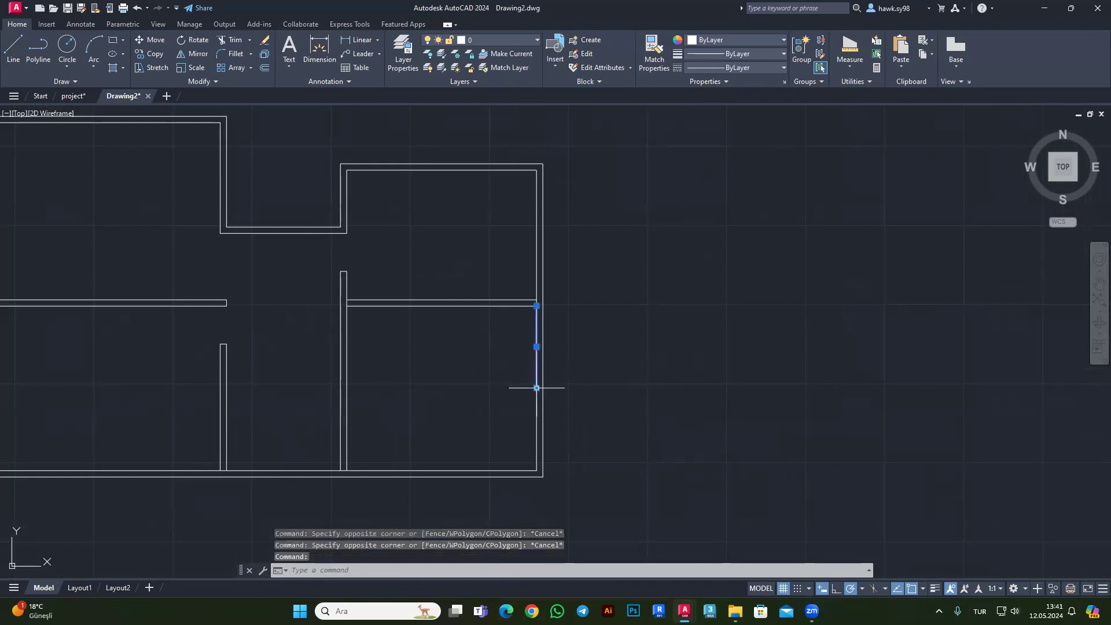
{"action": "type", "text": "10"}
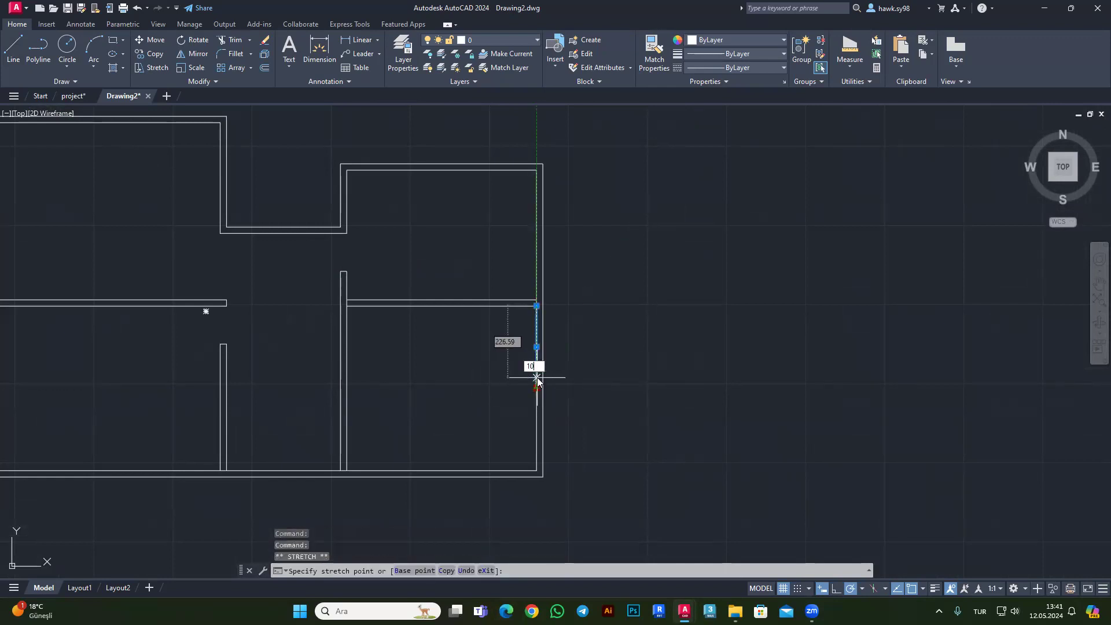
{"action": "key", "text": "Escape"}
{"action": "scroll", "coordinate": [536, 377], "scroll_direction": "up", "scroll_amount": 5}
{"action": "key", "text": "Escape"}
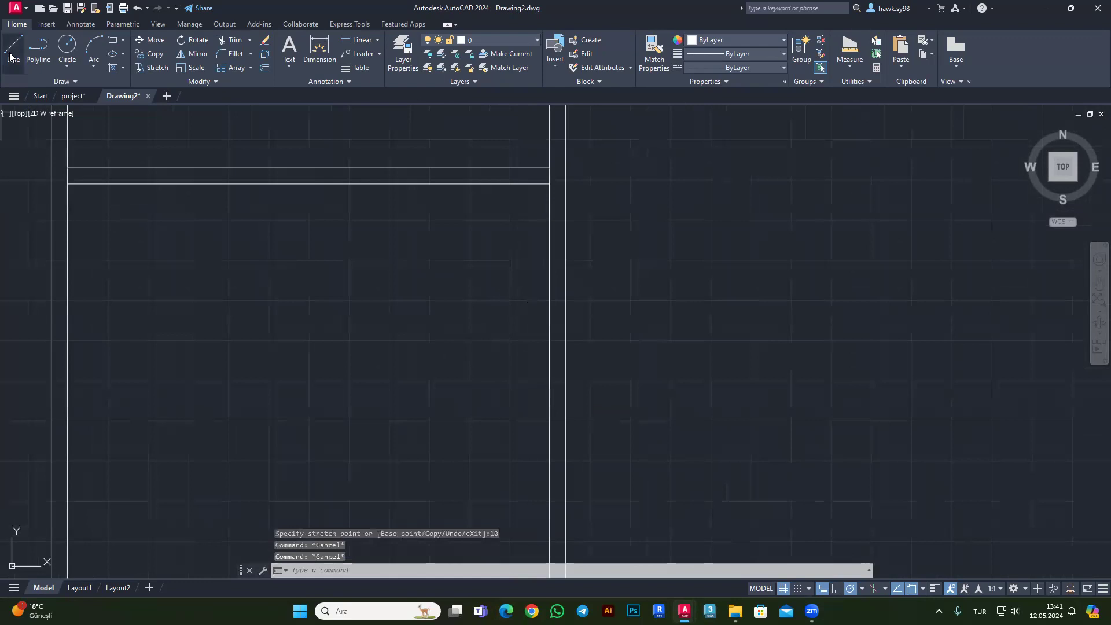
{"action": "left_click", "coordinate": [9, 56]}
{"action": "key", "text": "Escape"}
{"action": "key", "text": "Escape"}
Window-select both partition lines and copy them downward from the partition's right end.
{"action": "left_click", "coordinate": [422, 199]}
{"action": "left_click", "coordinate": [287, 158]}
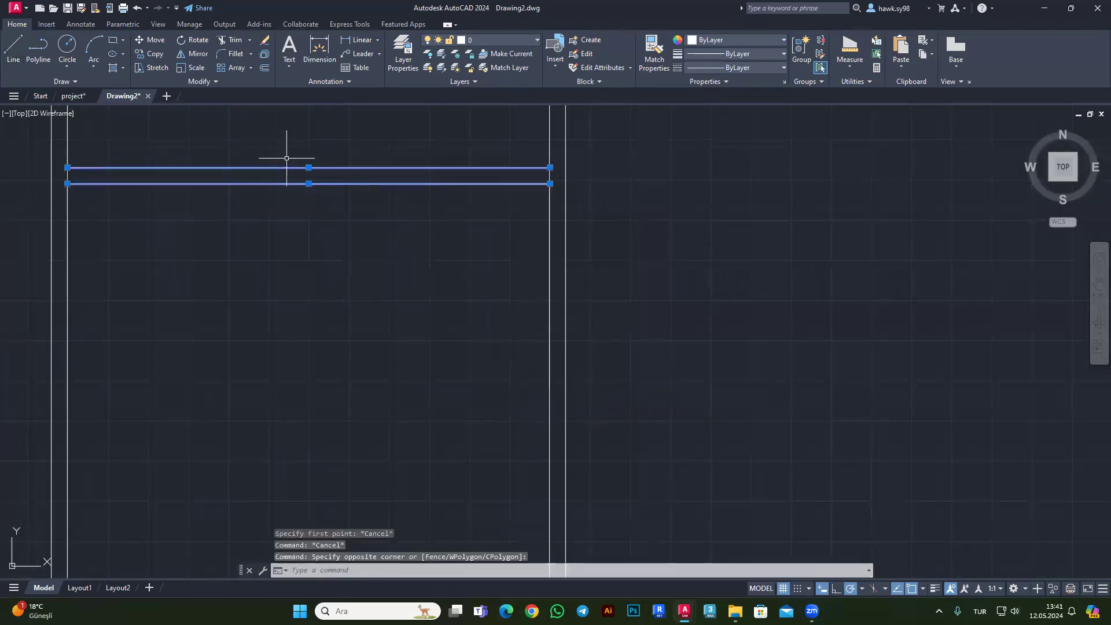
{"action": "left_click", "coordinate": [152, 53]}
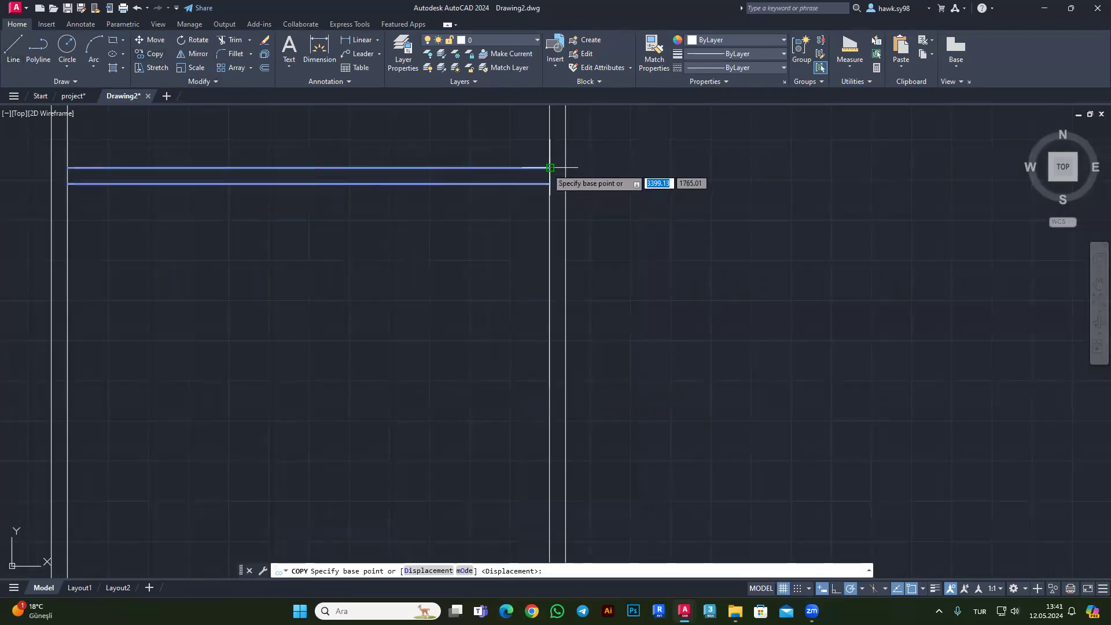
{"action": "left_click", "coordinate": [549, 168]}
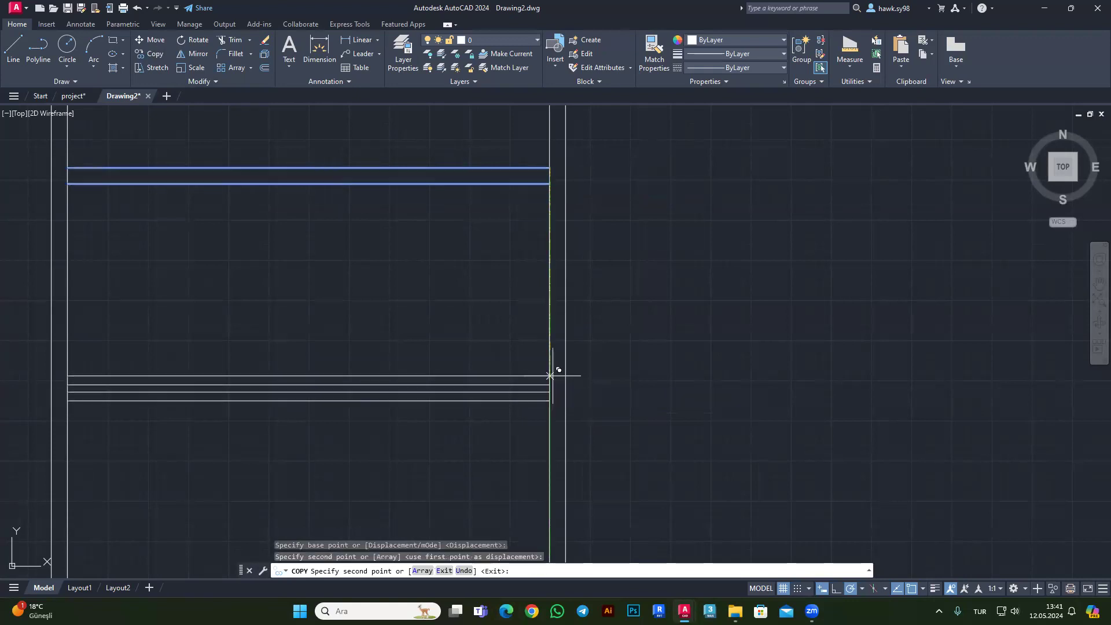
{"action": "key", "text": "Escape"}
Select and delete the stray vertical line by the right wall.
{"action": "left_click", "coordinate": [551, 347]}
{"action": "scroll", "coordinate": [579, 323], "scroll_direction": "down", "scroll_amount": 3}
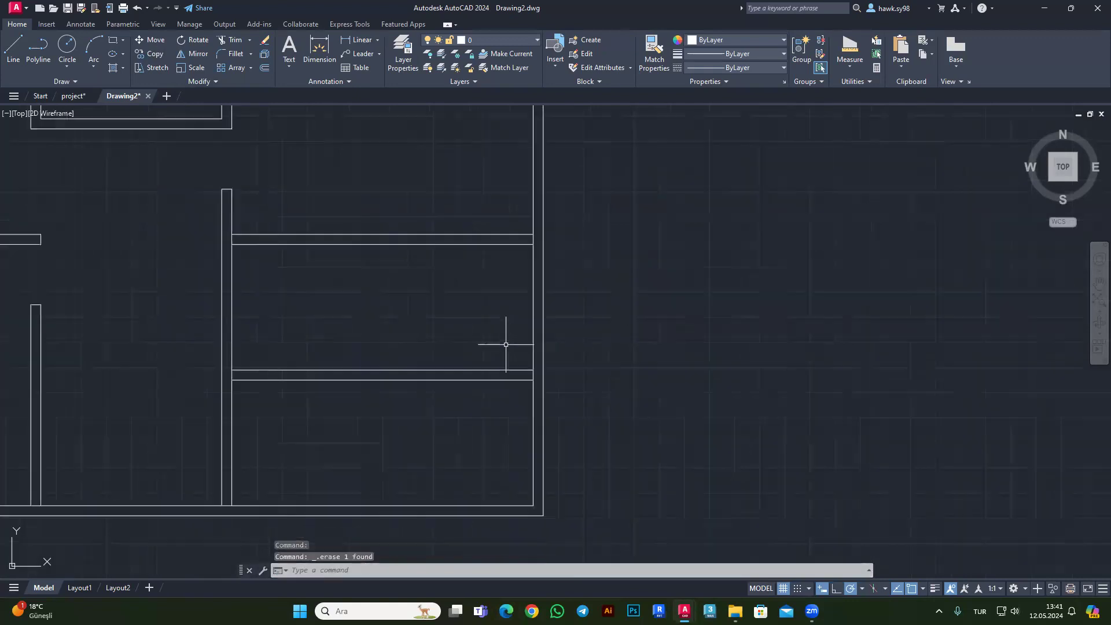
{"action": "scroll", "coordinate": [509, 347], "scroll_direction": "down", "scroll_amount": 2}
{"action": "key", "text": "Delete"}
{"action": "scroll", "coordinate": [598, 356], "scroll_direction": "down", "scroll_amount": 2}
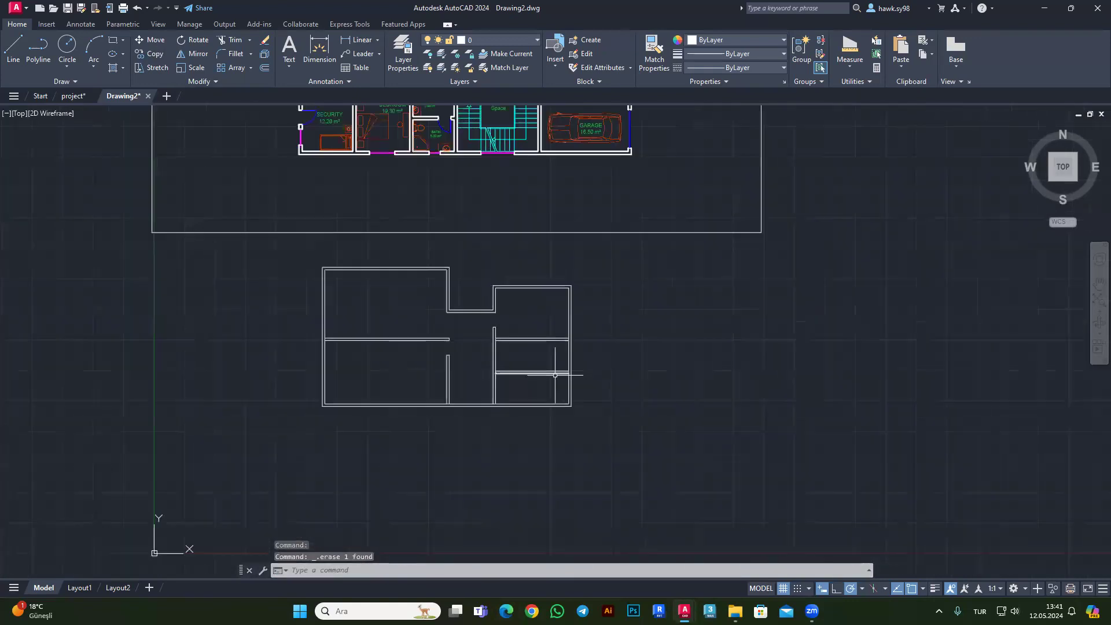
Start a line at the inner lower-right corner, cancel it, and check the outer wall outline.
{"action": "left_click", "coordinate": [12, 46]}
{"action": "scroll", "coordinate": [564, 399], "scroll_direction": "up", "scroll_amount": 4}
{"action": "left_click", "coordinate": [583, 429]}
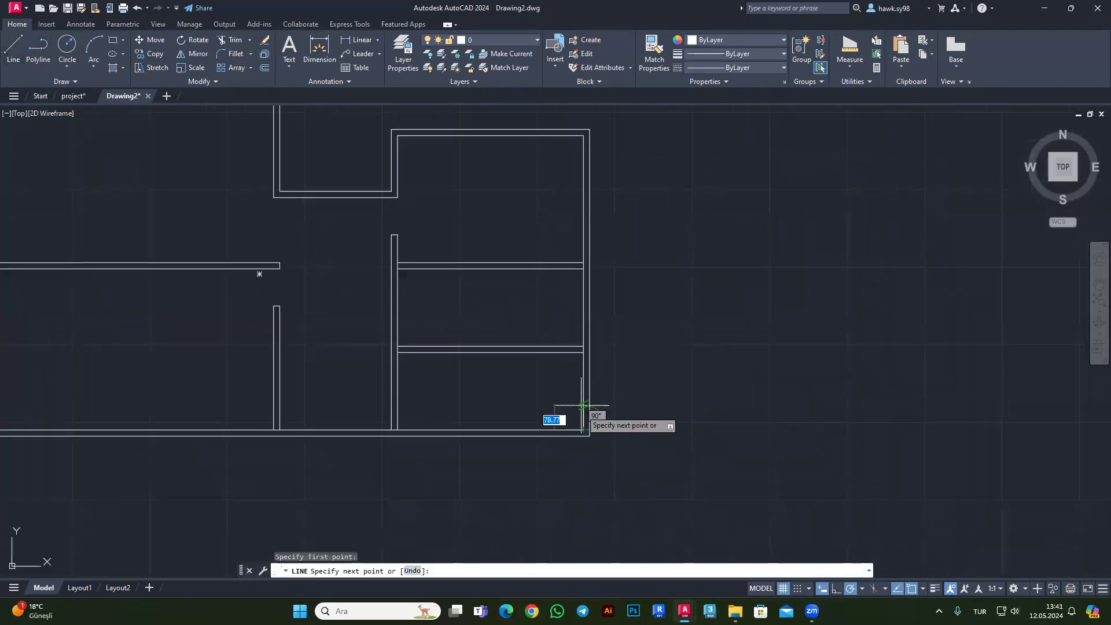
{"action": "key", "text": "Escape"}
{"action": "scroll", "coordinate": [561, 377], "scroll_direction": "down", "scroll_amount": 3}
{"action": "left_click", "coordinate": [517, 393]}
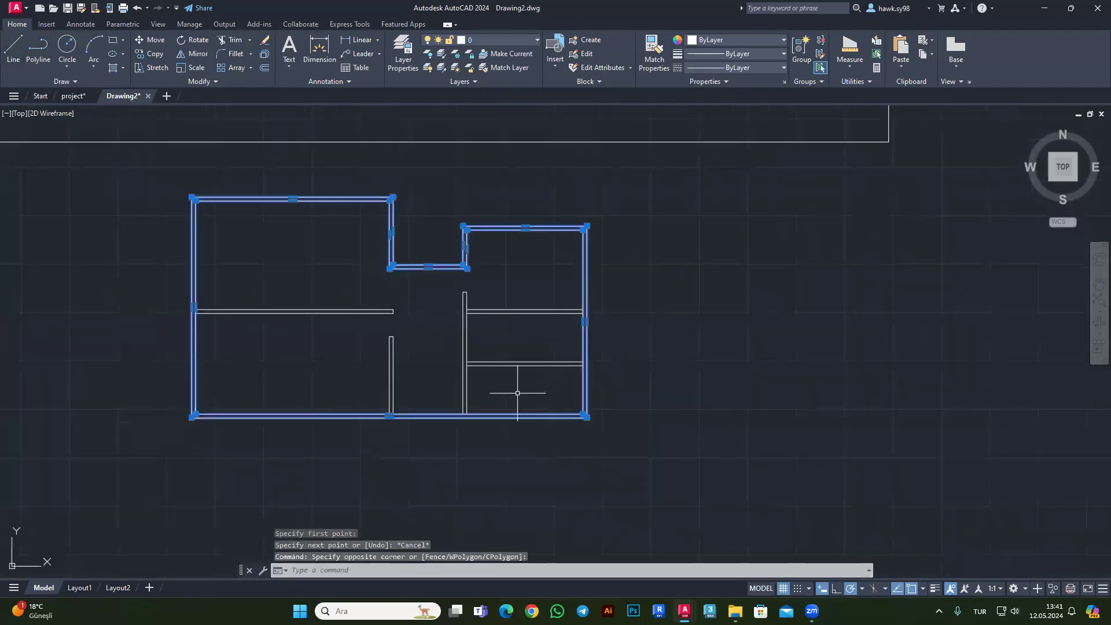
{"action": "scroll", "coordinate": [501, 395], "scroll_direction": "down", "scroll_amount": 4}
{"action": "scroll", "coordinate": [509, 440], "scroll_direction": "up", "scroll_amount": 4}
{"action": "key", "text": "Escape"}
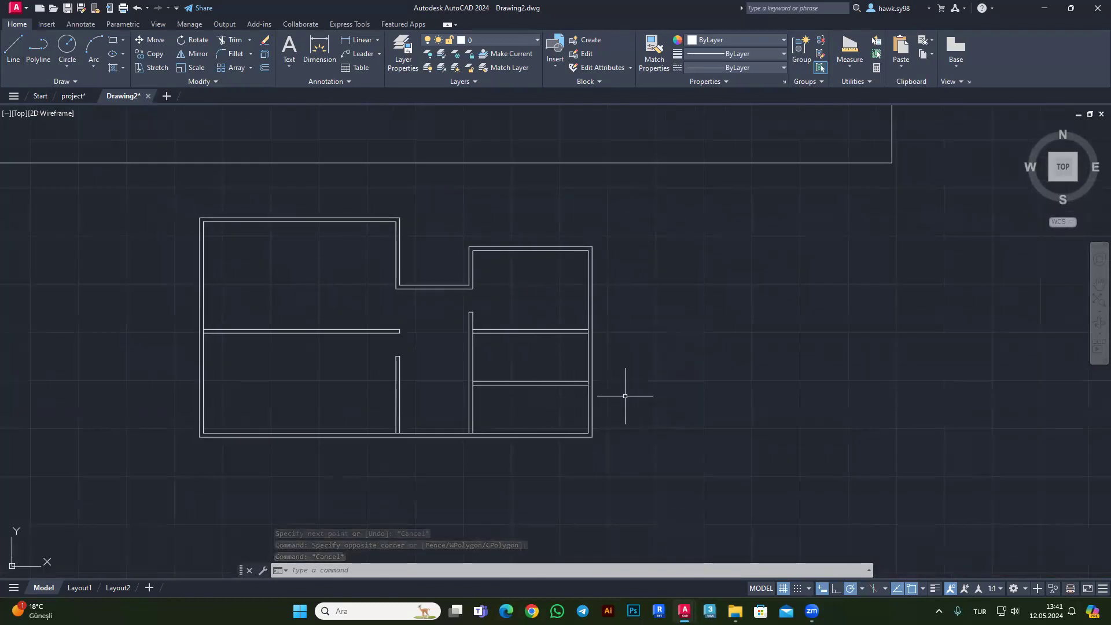
Draw a 300-unit vertical guide line down from the plan's lower-right wall corner.
{"action": "left_click", "coordinate": [12, 49]}
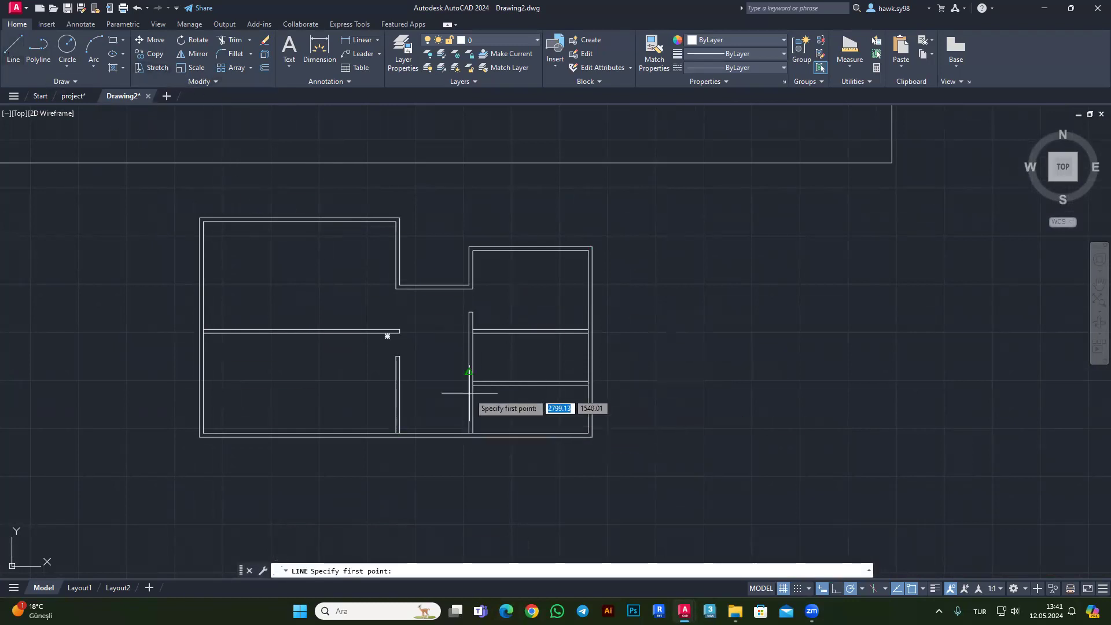
{"action": "scroll", "coordinate": [591, 442], "scroll_direction": "up", "scroll_amount": 4}
{"action": "left_click", "coordinate": [584, 296]}
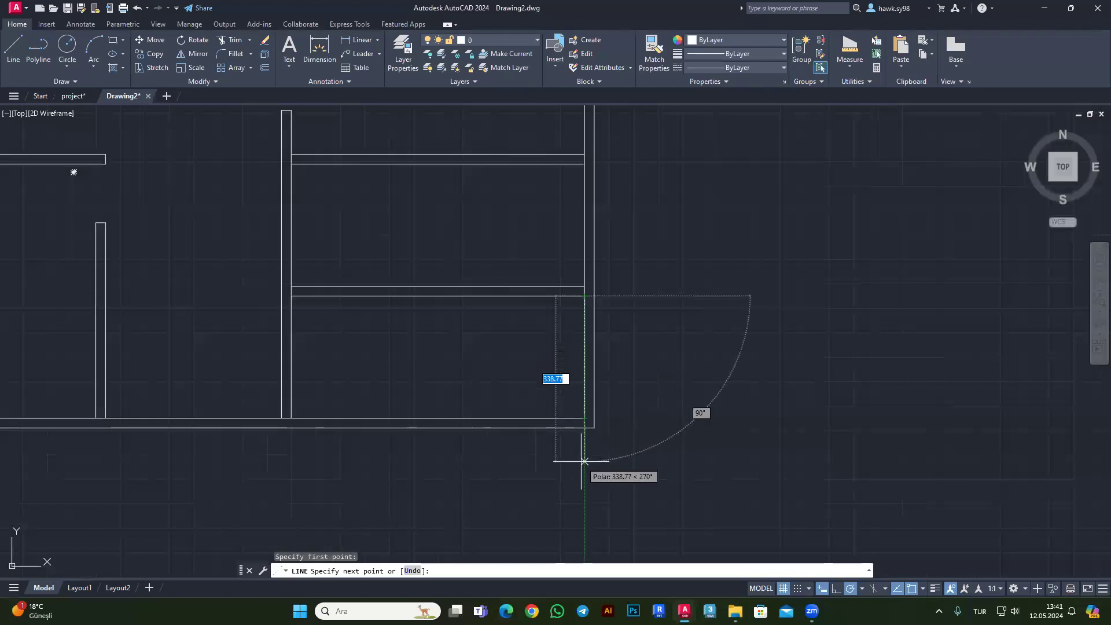
{"action": "type", "text": "3"}
{"action": "key", "text": "Return"}
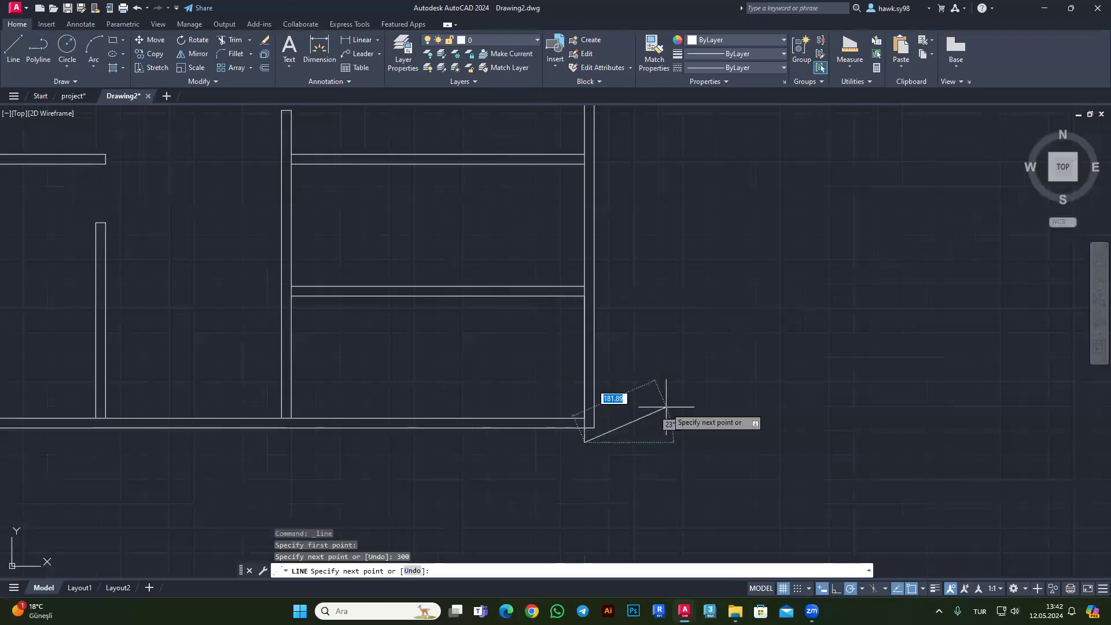
{"action": "key", "text": "Escape"}
Draw a long horizontal guide line leftward from the vertical guide's lower end.
{"action": "middle_click_drag", "start_coordinate": [606, 467], "coordinate": [640, 429]}
{"action": "scroll", "coordinate": [612, 402], "scroll_direction": "down", "scroll_amount": 4}
{"action": "scroll", "coordinate": [659, 397], "scroll_direction": "up", "scroll_amount": 2}
{"action": "scroll", "coordinate": [645, 404], "scroll_direction": "up", "scroll_amount": 2}
{"action": "left_click", "coordinate": [13, 46]}
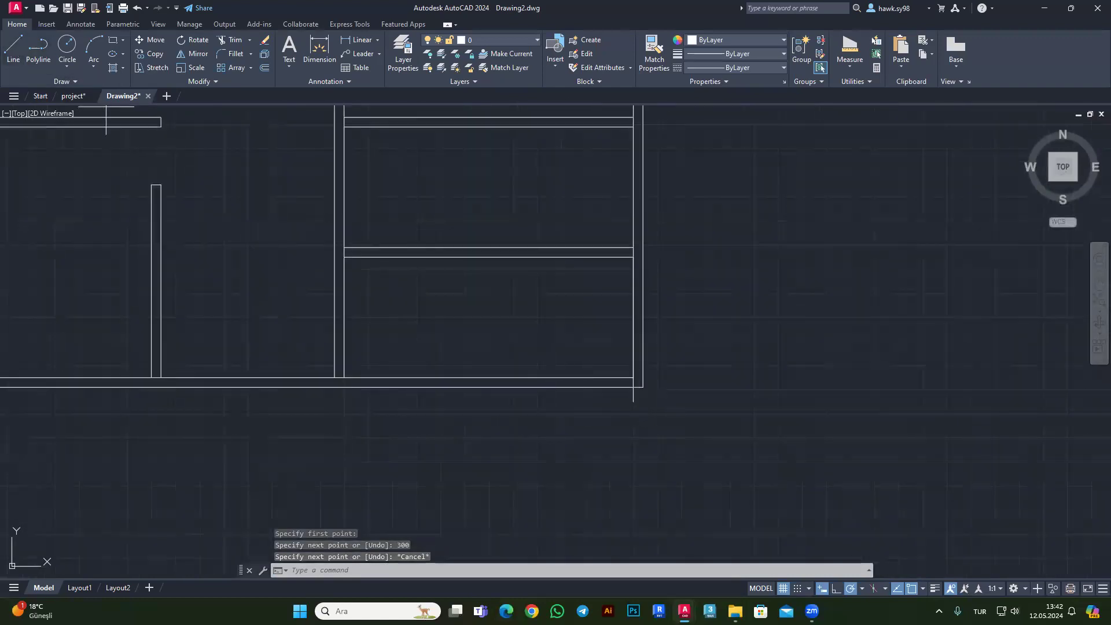
{"action": "left_click", "coordinate": [633, 400]}
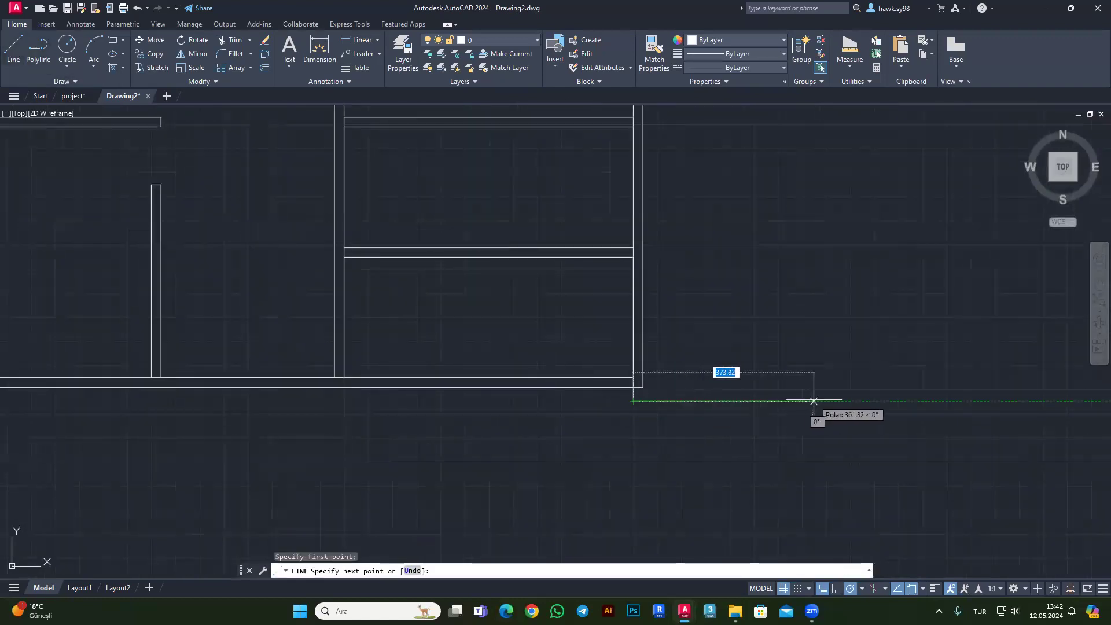
{"action": "scroll", "coordinate": [810, 401], "scroll_direction": "down", "scroll_amount": 4}
{"action": "left_click", "coordinate": [327, 399]}
{"action": "key", "text": "Escape"}
Delete the vertical guide line.
{"action": "scroll", "coordinate": [718, 405], "scroll_direction": "up", "scroll_amount": 4}
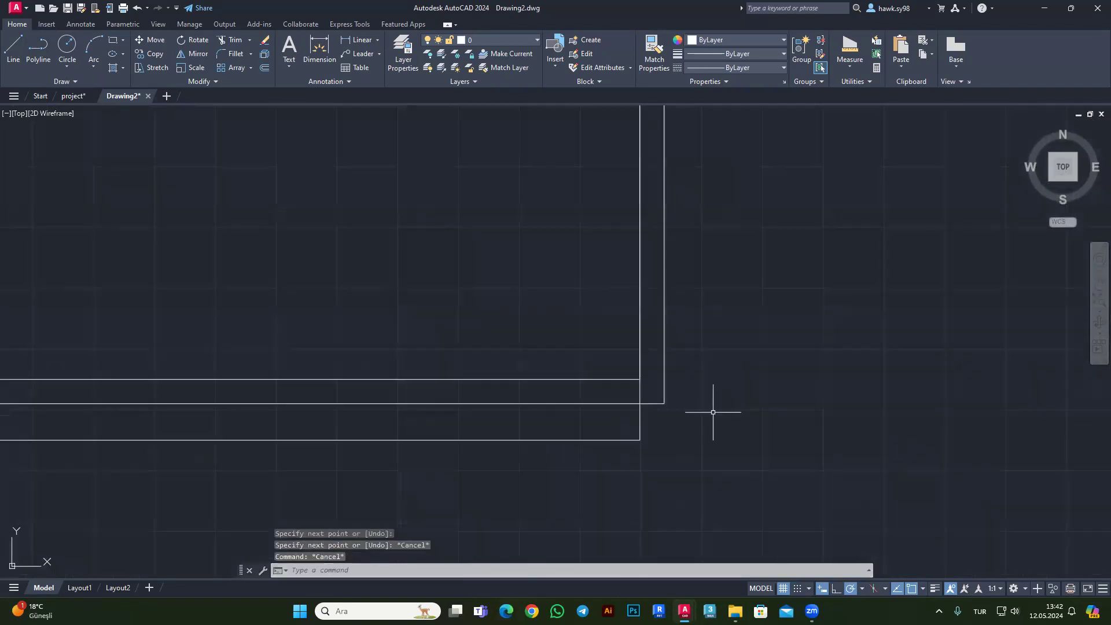
{"action": "left_click_drag", "start_coordinate": [714, 409], "coordinate": [620, 422]}
{"action": "key", "text": "Delete"}
{"action": "scroll", "coordinate": [679, 406], "scroll_direction": "down", "scroll_amount": 3}
{"action": "scroll", "coordinate": [723, 417], "scroll_direction": "down", "scroll_amount": 2}
{"action": "scroll", "coordinate": [725, 422], "scroll_direction": "up", "scroll_amount": 2}
Crossing-select the bottom walls and stretch them 50 units downward at 270°.
{"action": "left_click", "coordinate": [751, 392]}
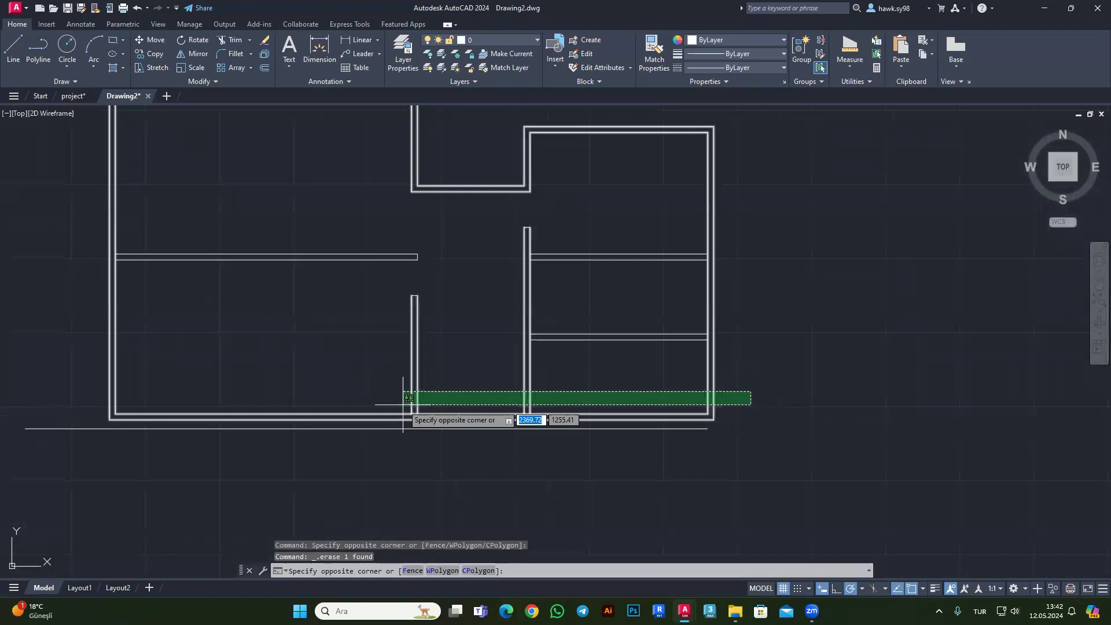
{"action": "left_click", "coordinate": [76, 424]}
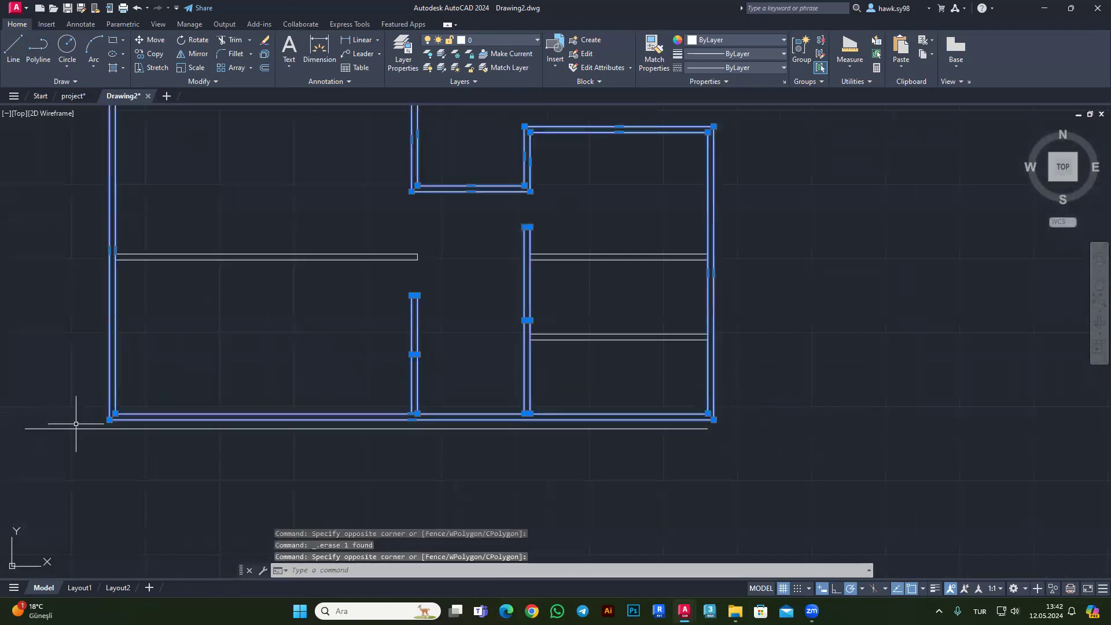
{"action": "left_click", "coordinate": [161, 76]}
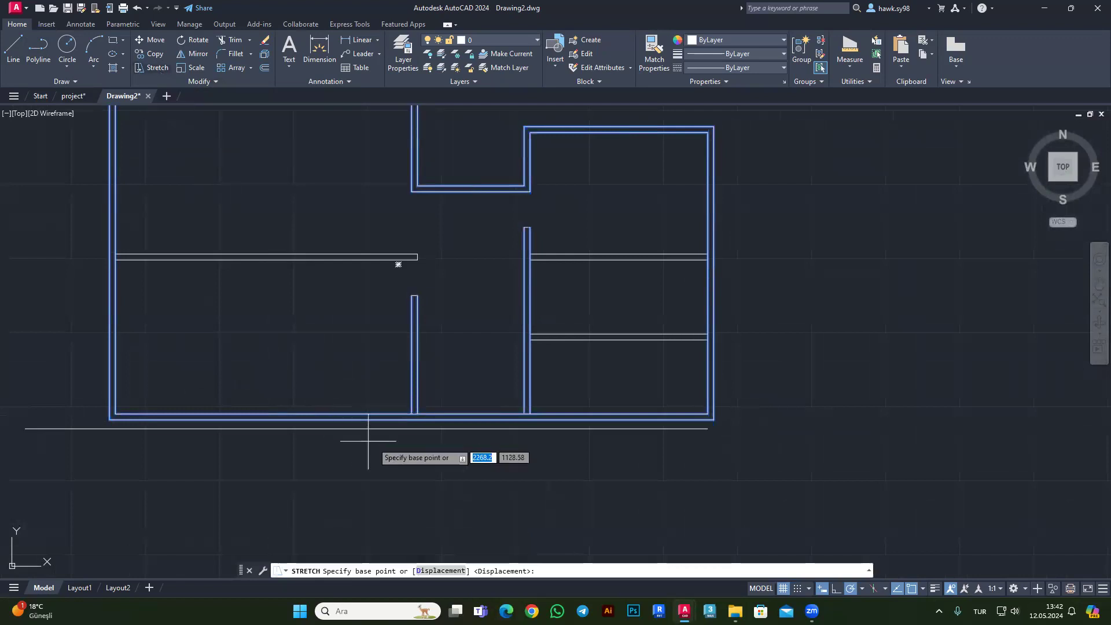
{"action": "scroll", "coordinate": [405, 416], "scroll_direction": "up", "scroll_amount": 4}
{"action": "scroll", "coordinate": [393, 376], "scroll_direction": "up", "scroll_amount": 4}
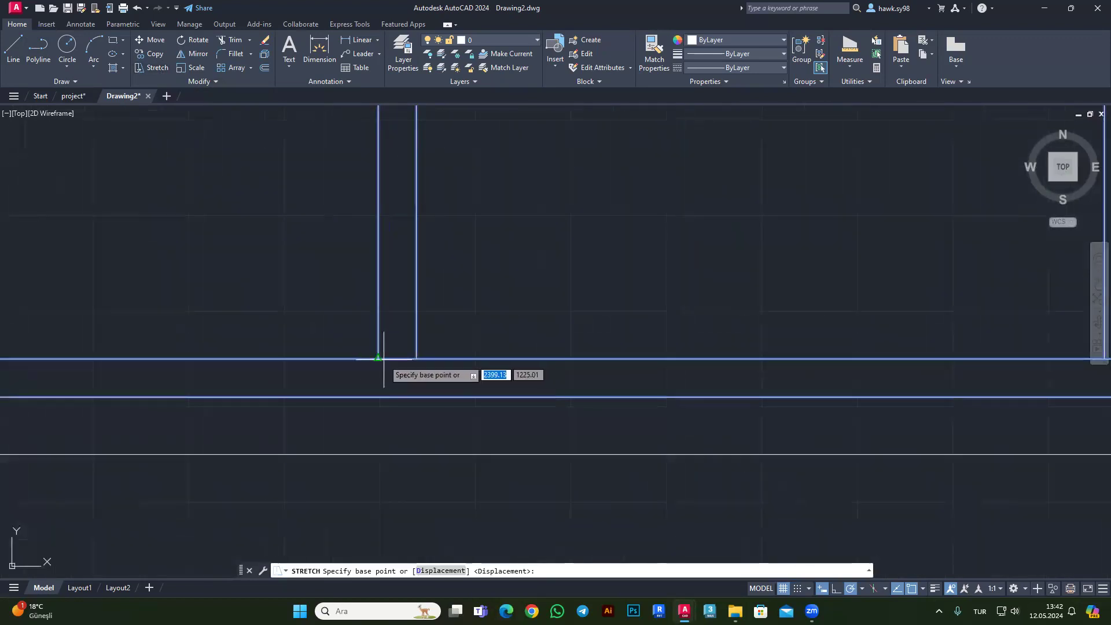
{"action": "left_click", "coordinate": [378, 358]}
{"action": "scroll", "coordinate": [378, 362], "scroll_direction": "down", "scroll_amount": 2}
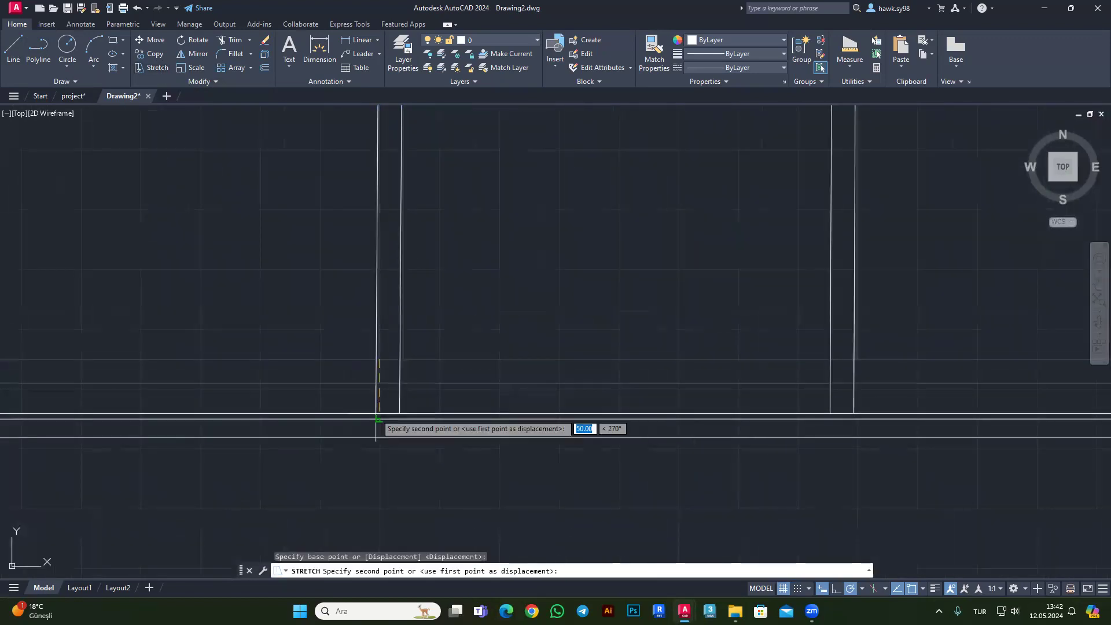
{"action": "key", "text": "Escape"}
{"action": "key", "text": "Escape"}
Erase the long horizontal guide line beneath the plan.
{"action": "scroll", "coordinate": [428, 457], "scroll_direction": "down", "scroll_amount": 3}
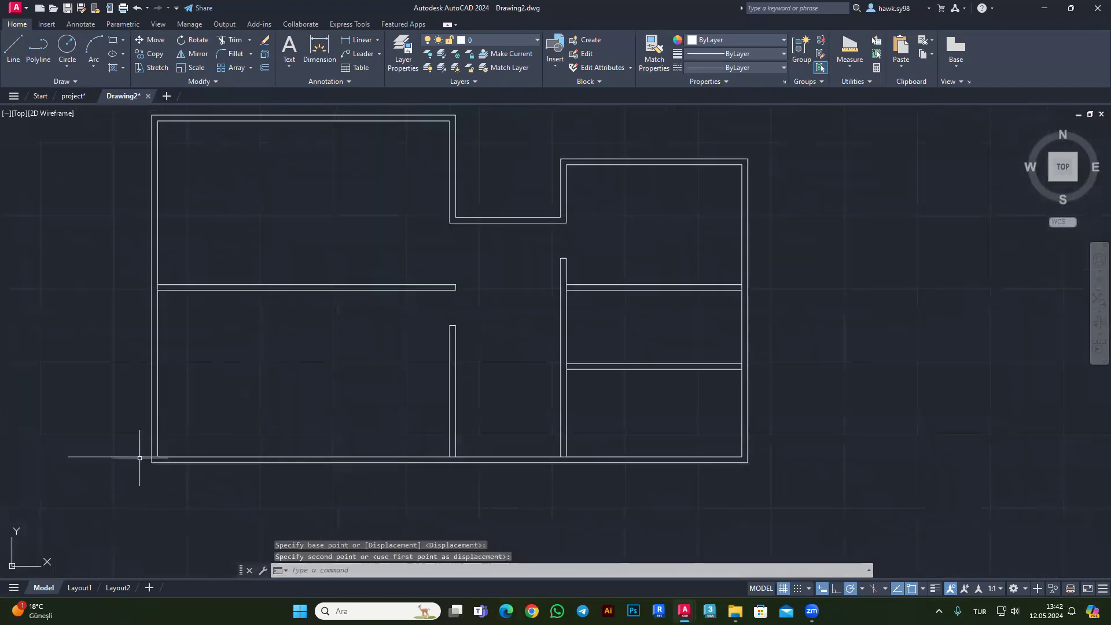
{"action": "left_click", "coordinate": [138, 437]}
{"action": "left_click", "coordinate": [107, 472]}
{"action": "key", "text": "Delete"}
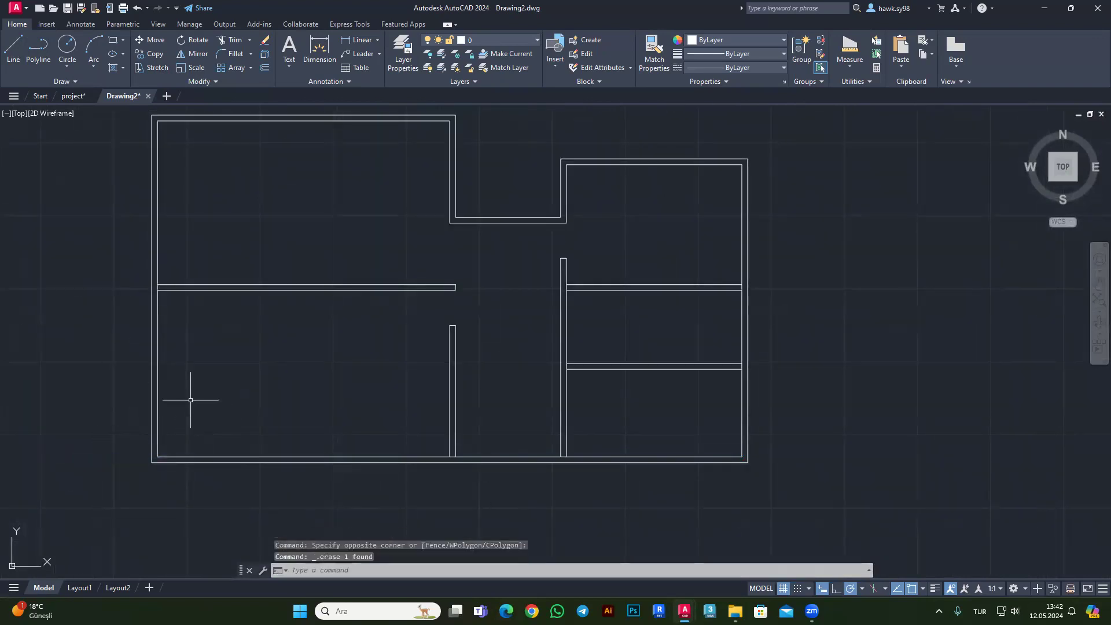
{"action": "left_click", "coordinate": [6, 58]}
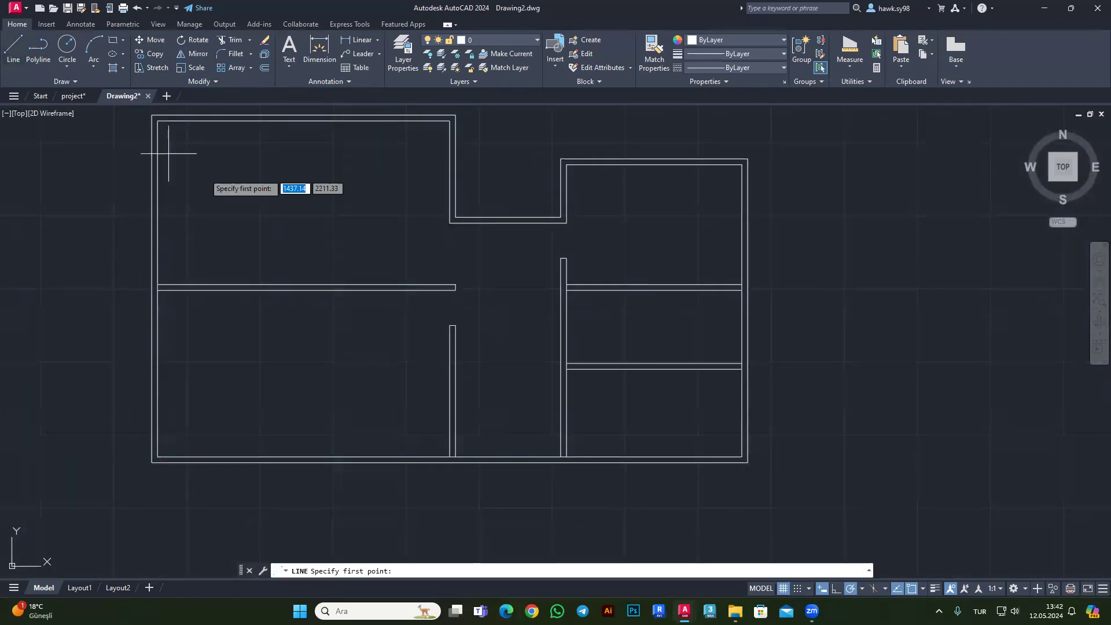
{"action": "left_click", "coordinate": [743, 457]}
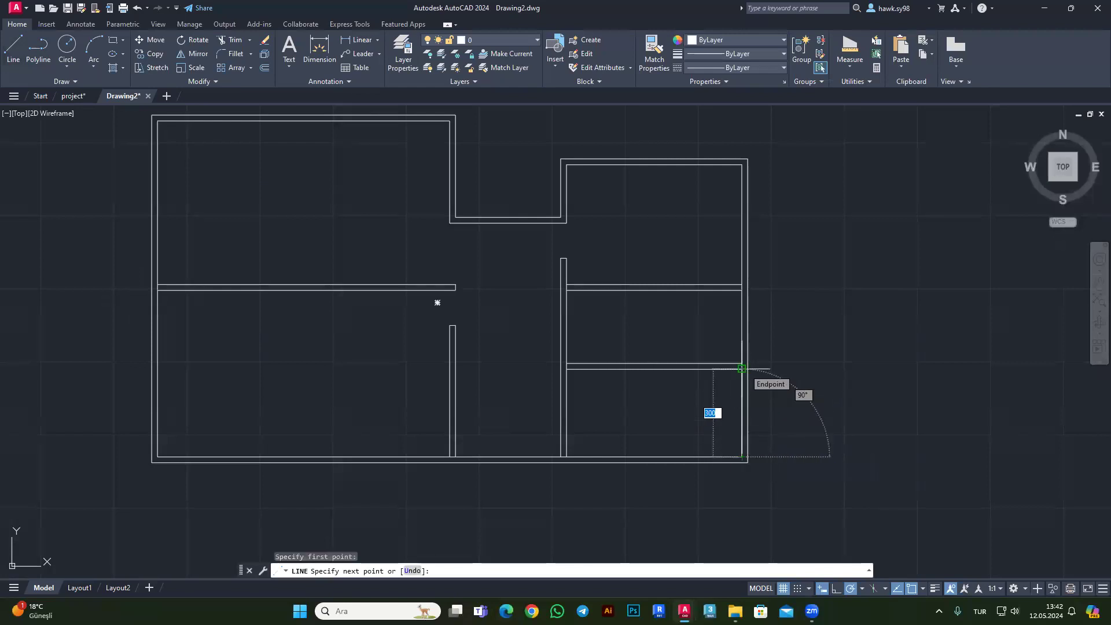
{"action": "key", "text": "Escape"}
{"action": "scroll", "coordinate": [641, 387], "scroll_direction": "down", "scroll_amount": 2}
{"action": "key", "text": "Escape"}
{"action": "scroll", "coordinate": [660, 405], "scroll_direction": "down", "scroll_amount": 3}
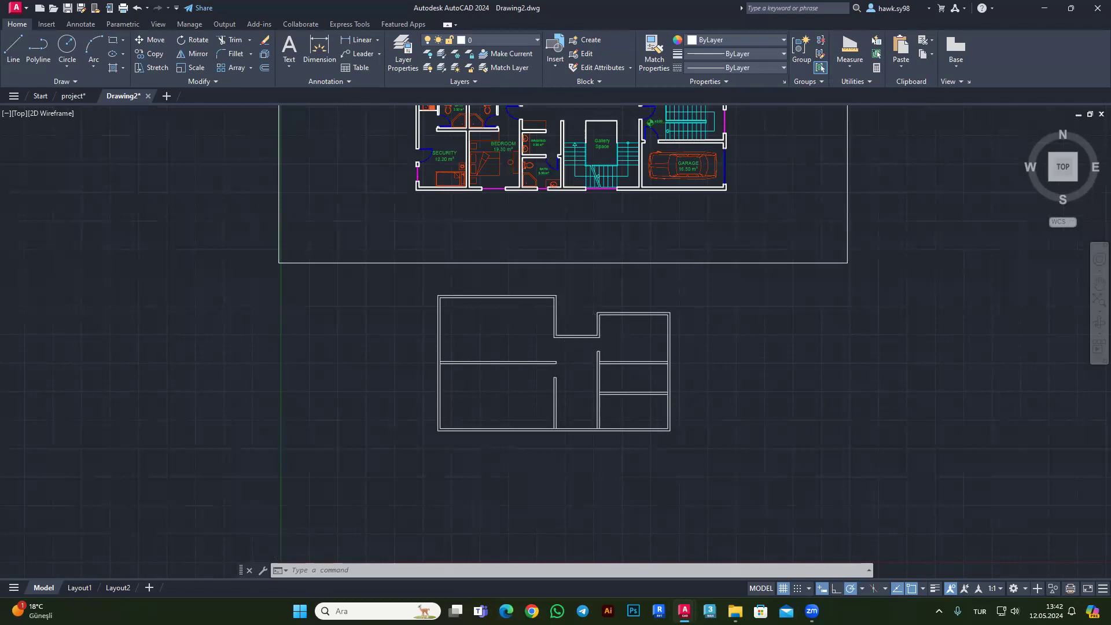
{"action": "scroll", "coordinate": [630, 376], "scroll_direction": "up", "scroll_amount": 4}
{"action": "scroll", "coordinate": [650, 388], "scroll_direction": "down", "scroll_amount": 4}
{"action": "scroll", "coordinate": [459, 365], "scroll_direction": "up", "scroll_amount": 2}
{"action": "scroll", "coordinate": [645, 347], "scroll_direction": "up", "scroll_amount": 2}
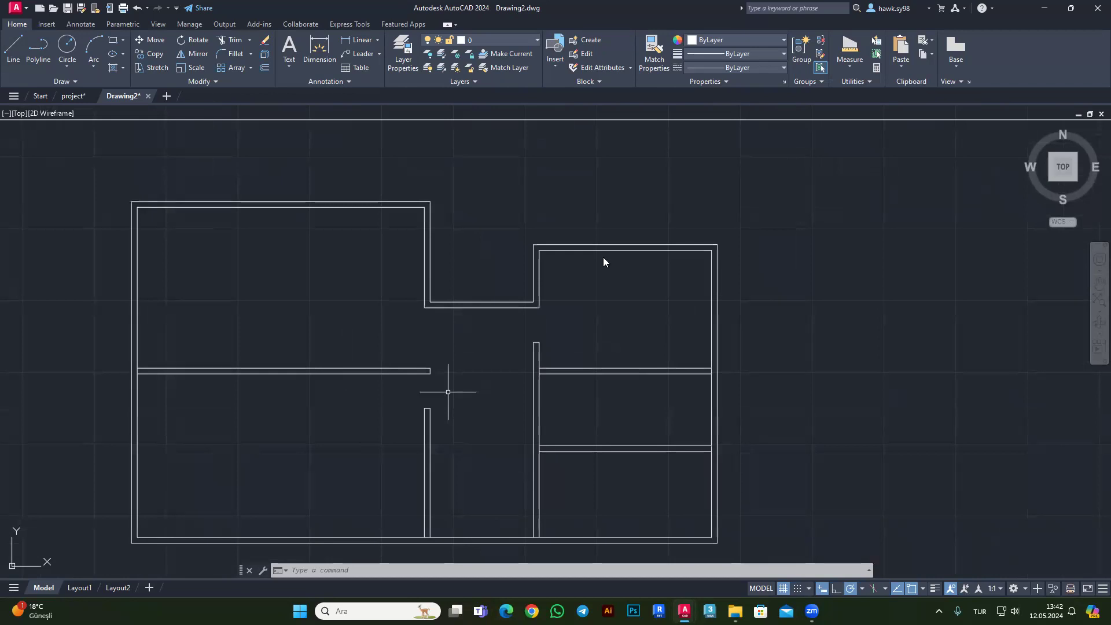
{"action": "scroll", "coordinate": [578, 371], "scroll_direction": "down", "scroll_amount": 2}
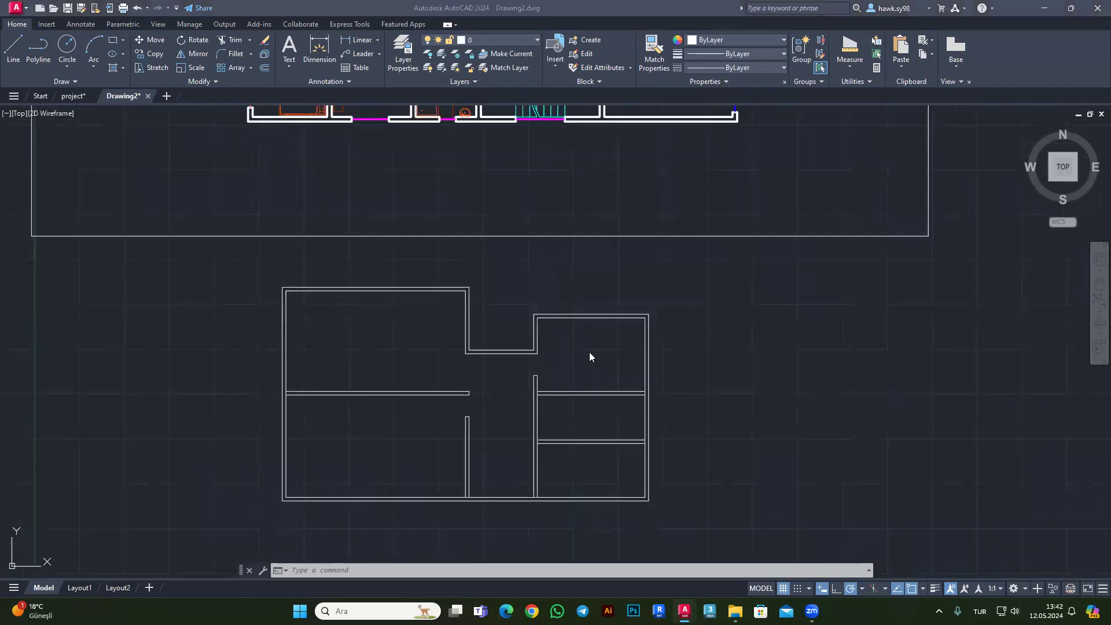
{"action": "left_click", "coordinate": [586, 359]}
{"action": "left_click", "coordinate": [679, 366]}
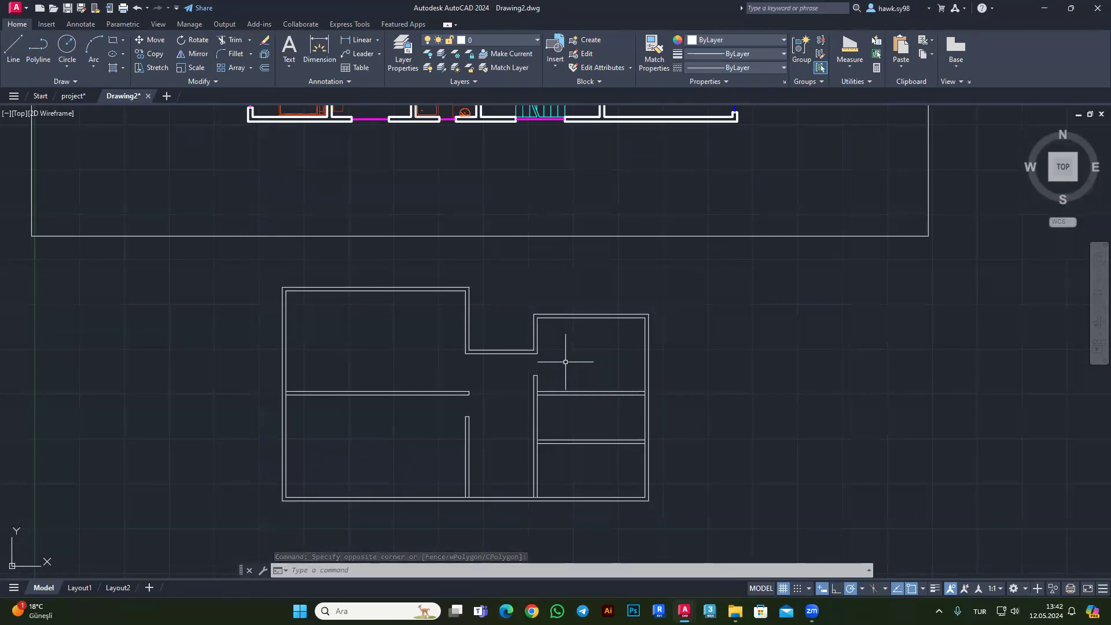
{"action": "scroll", "coordinate": [550, 382], "scroll_direction": "down", "scroll_amount": 4}
{"action": "scroll", "coordinate": [625, 296], "scroll_direction": "up", "scroll_amount": 4}
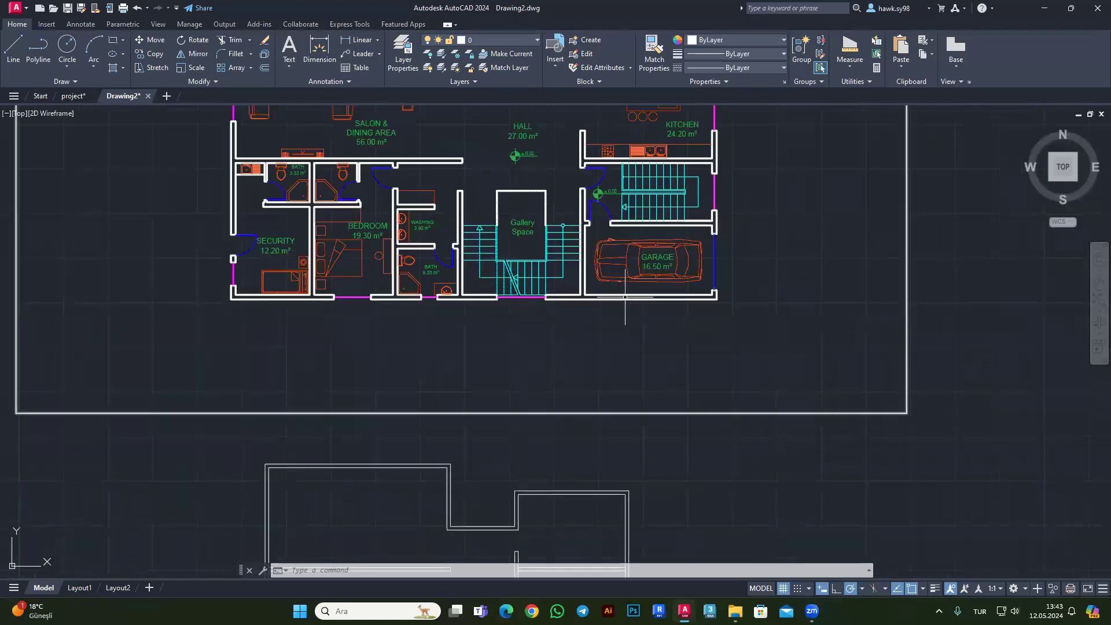
{"action": "scroll", "coordinate": [625, 297], "scroll_direction": "down", "scroll_amount": 2}
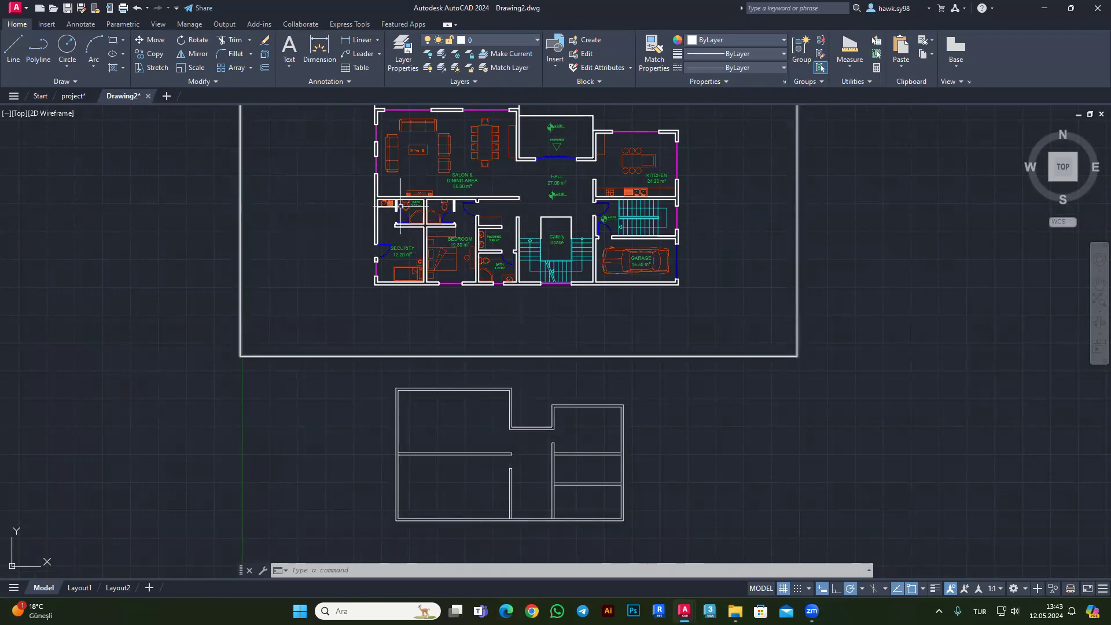
Draw a 60-unit line segment from the existing partition wall's end.
{"action": "left_click", "coordinate": [13, 58]}
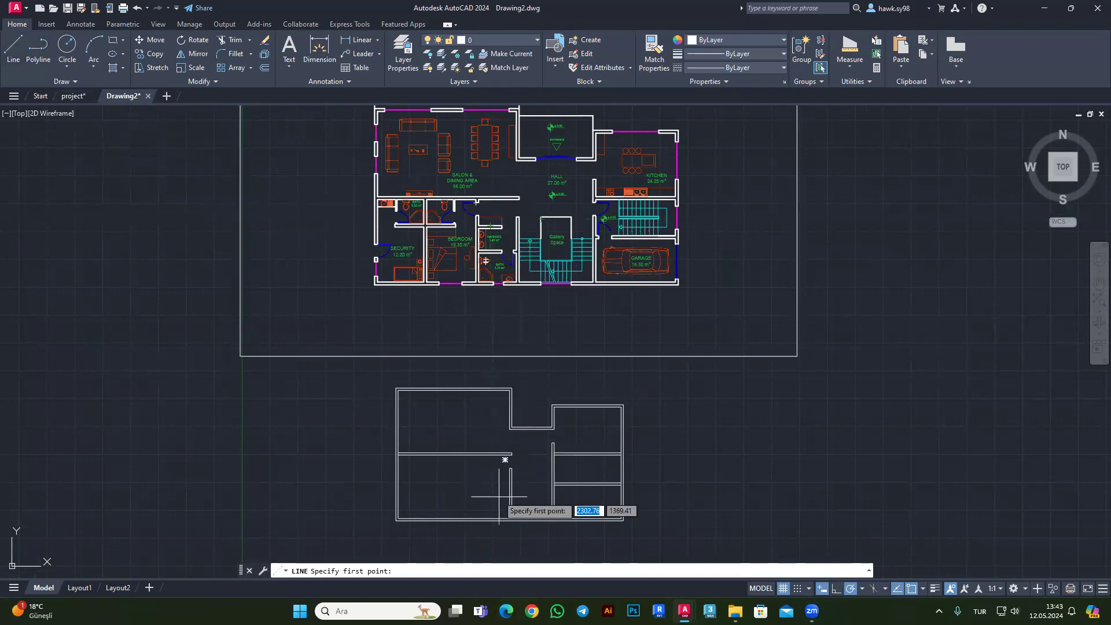
{"action": "scroll", "coordinate": [497, 498], "scroll_direction": "up", "scroll_amount": 2}
{"action": "scroll", "coordinate": [504, 463], "scroll_direction": "down", "scroll_amount": 2}
{"action": "scroll", "coordinate": [486, 240], "scroll_direction": "up", "scroll_amount": 4}
{"action": "scroll", "coordinate": [472, 170], "scroll_direction": "up", "scroll_amount": 4}
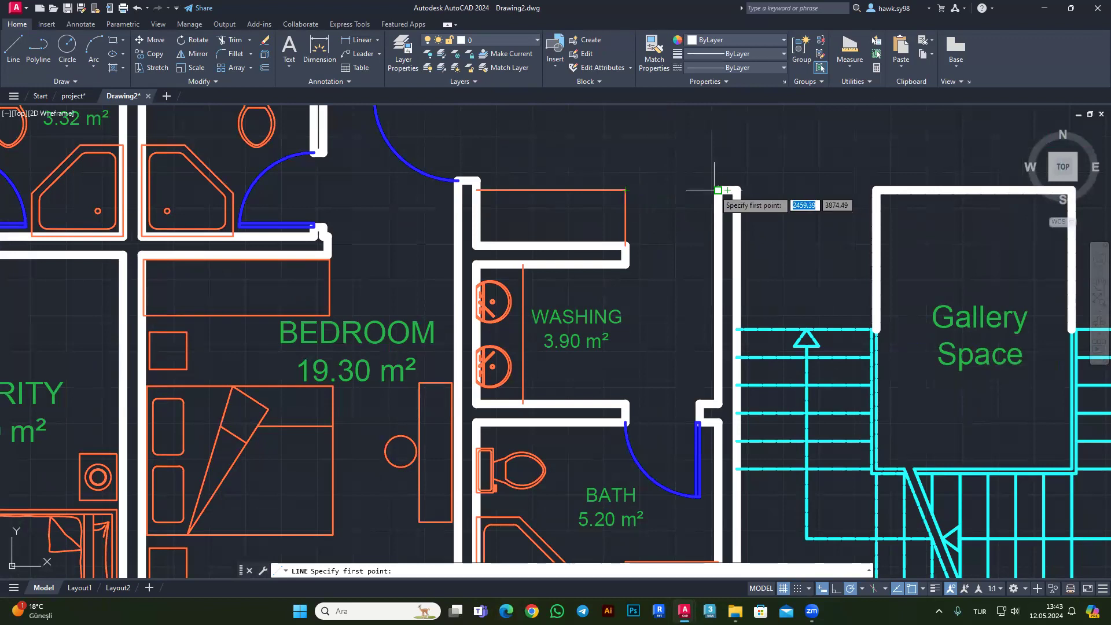
{"action": "scroll", "coordinate": [636, 261], "scroll_direction": "down", "scroll_amount": 5}
{"action": "scroll", "coordinate": [608, 445], "scroll_direction": "down", "scroll_amount": 3}
{"action": "scroll", "coordinate": [558, 377], "scroll_direction": "up", "scroll_amount": 10}
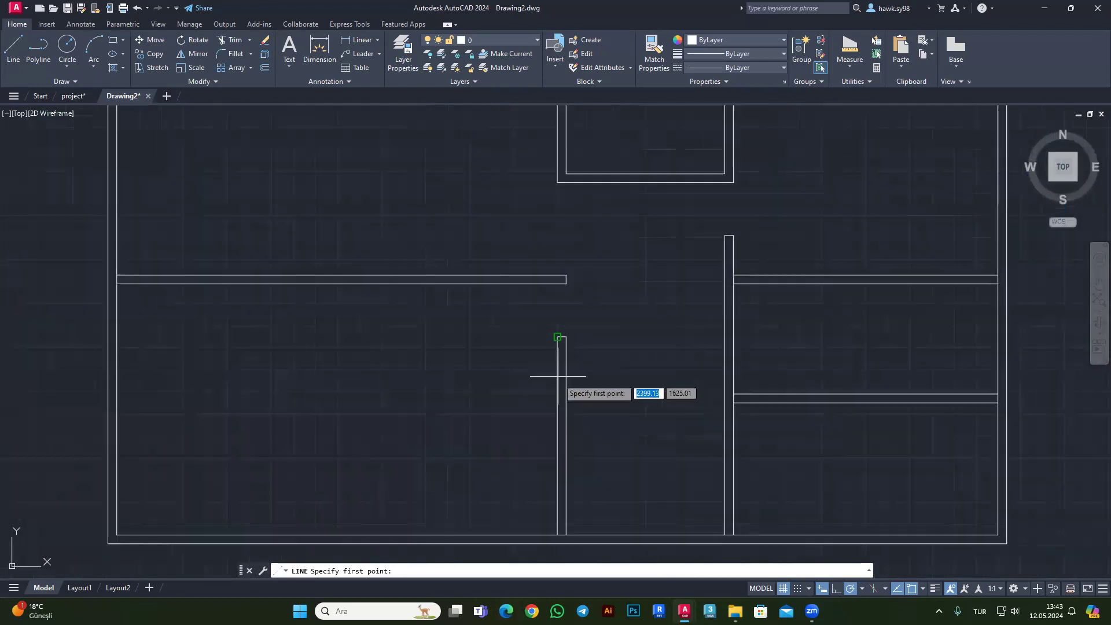
{"action": "left_click", "coordinate": [558, 377]}
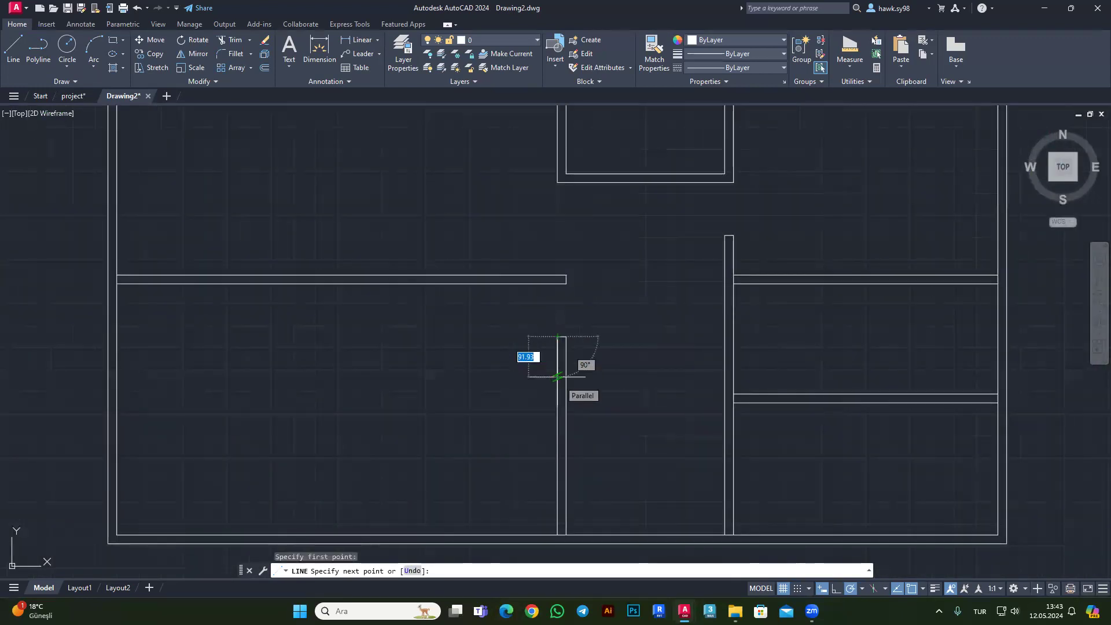
{"action": "type", "text": "60"}
{"action": "key", "text": "Return"}
Continue the line with a 250-unit vertical segment down to the bottom wall.
{"action": "scroll", "coordinate": [437, 370], "scroll_direction": "down", "scroll_amount": 4}
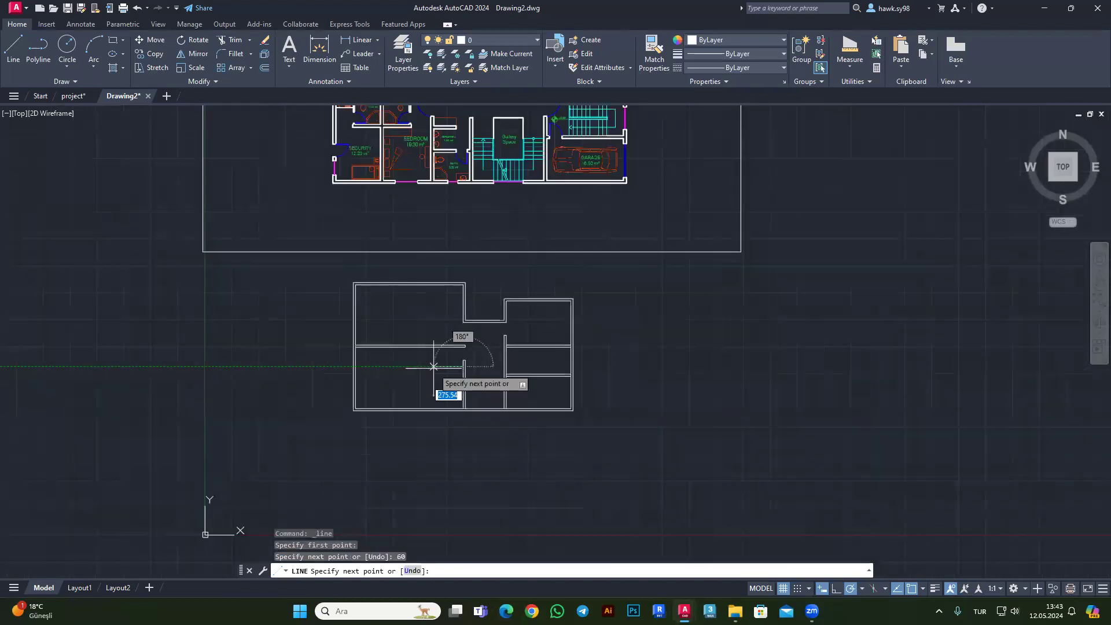
{"action": "scroll", "coordinate": [434, 368], "scroll_direction": "down", "scroll_amount": 2}
{"action": "scroll", "coordinate": [449, 213], "scroll_direction": "up", "scroll_amount": 5}
{"action": "scroll", "coordinate": [448, 213], "scroll_direction": "up", "scroll_amount": 3}
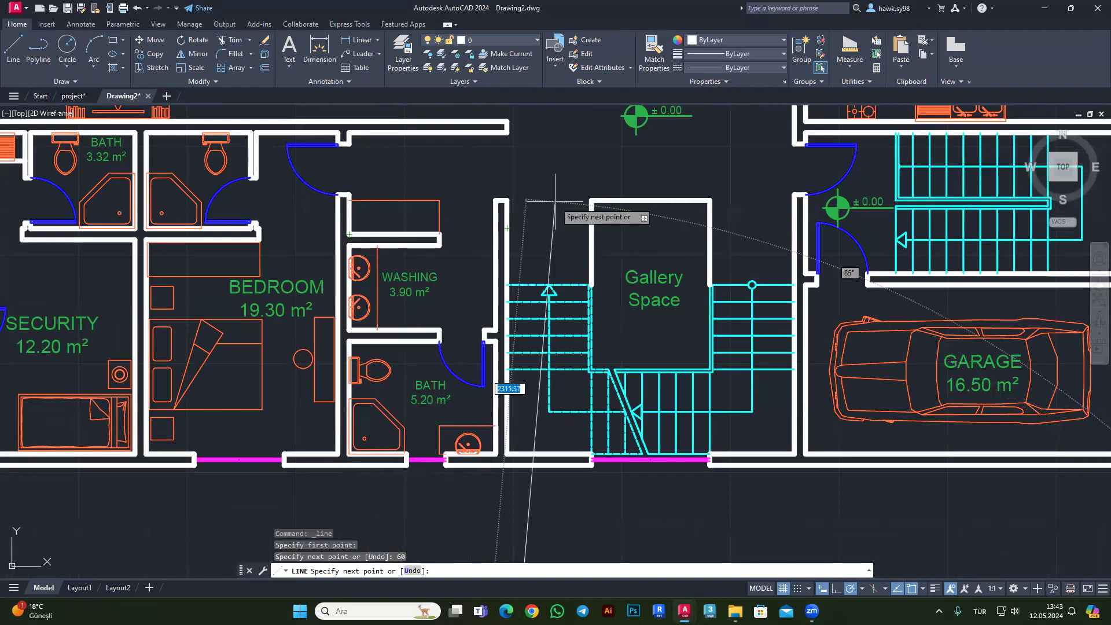
{"action": "scroll", "coordinate": [472, 186], "scroll_direction": "down", "scroll_amount": 2}
{"action": "scroll", "coordinate": [472, 186], "scroll_direction": "down", "scroll_amount": 5}
{"action": "scroll", "coordinate": [446, 290], "scroll_direction": "up", "scroll_amount": 4}
{"action": "scroll", "coordinate": [445, 312], "scroll_direction": "up", "scroll_amount": 3}
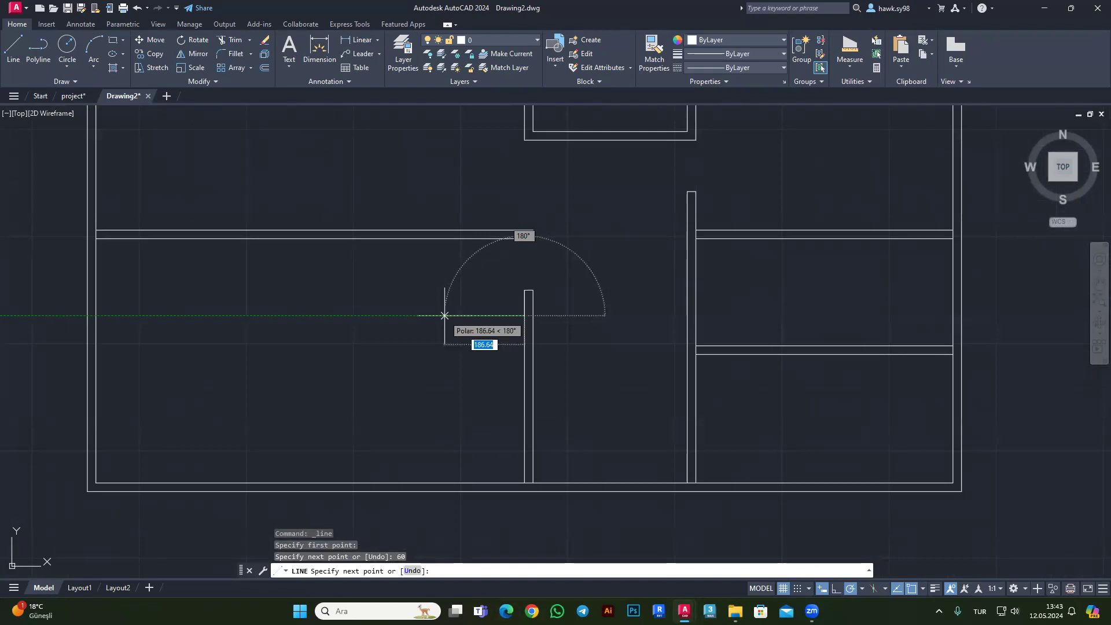
{"action": "type", "text": "0"}
{"action": "key", "text": "Return"}
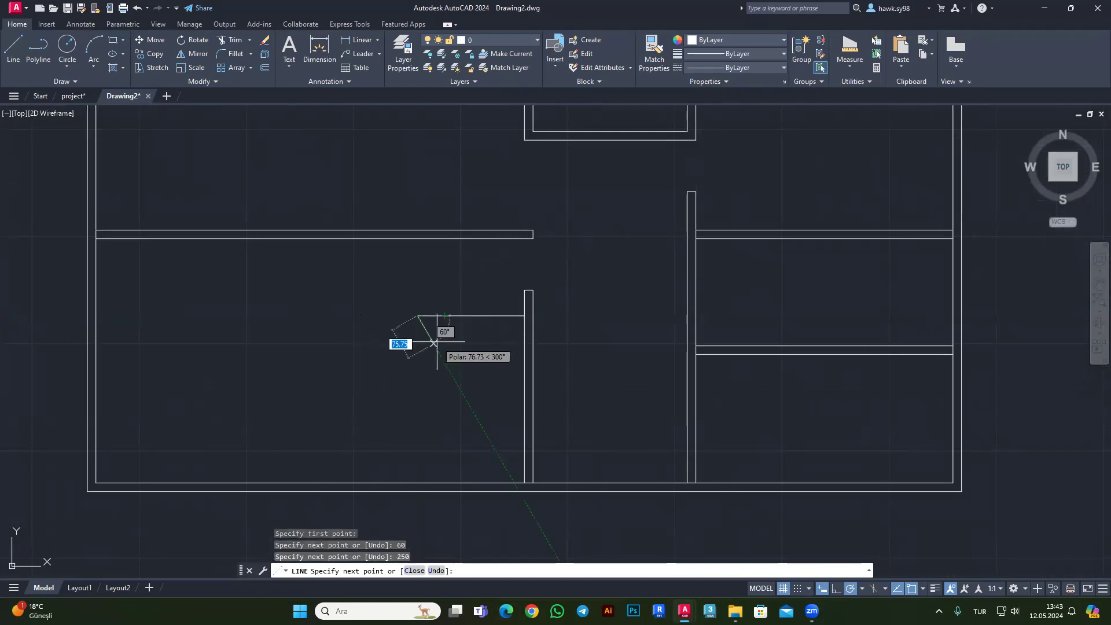
{"action": "scroll", "coordinate": [429, 362], "scroll_direction": "down", "scroll_amount": 5}
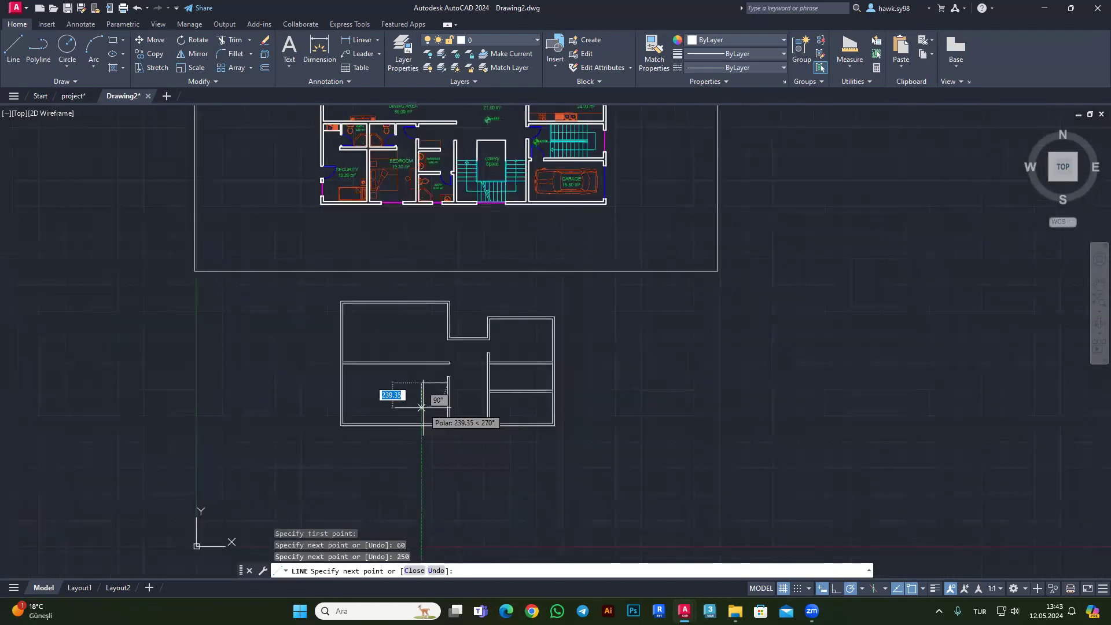
{"action": "scroll", "coordinate": [428, 406], "scroll_direction": "up", "scroll_amount": 3}
{"action": "key", "text": "Escape"}
{"action": "key", "text": "Escape"}
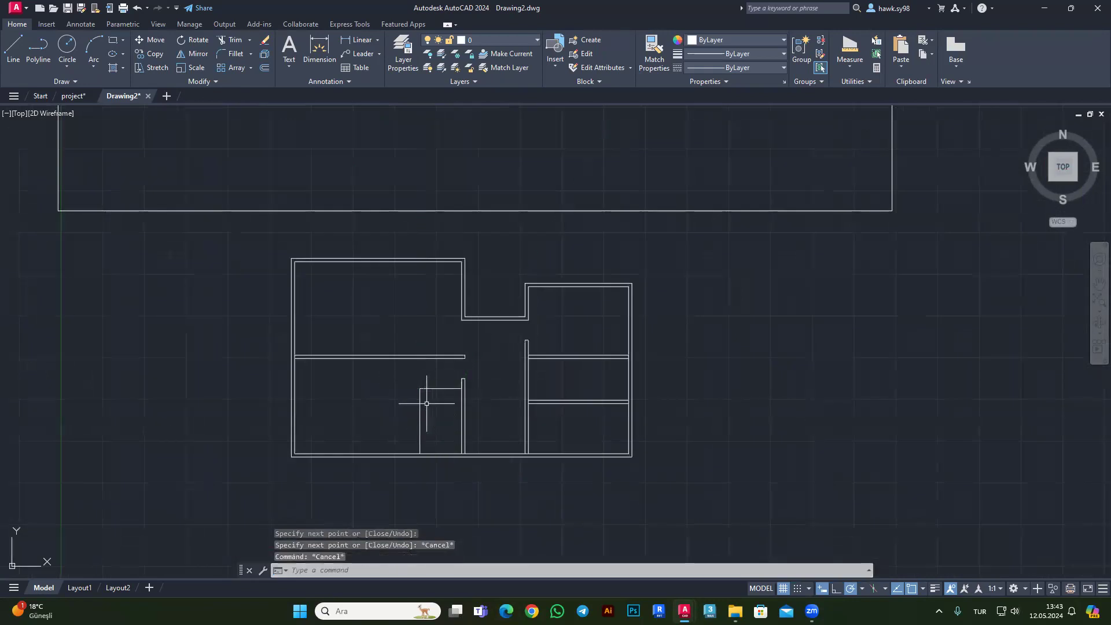
Delete the short horizontal stub line, leaving the new vertical line.
{"action": "scroll", "coordinate": [447, 388], "scroll_direction": "up", "scroll_amount": 4}
{"action": "left_click", "coordinate": [447, 361]}
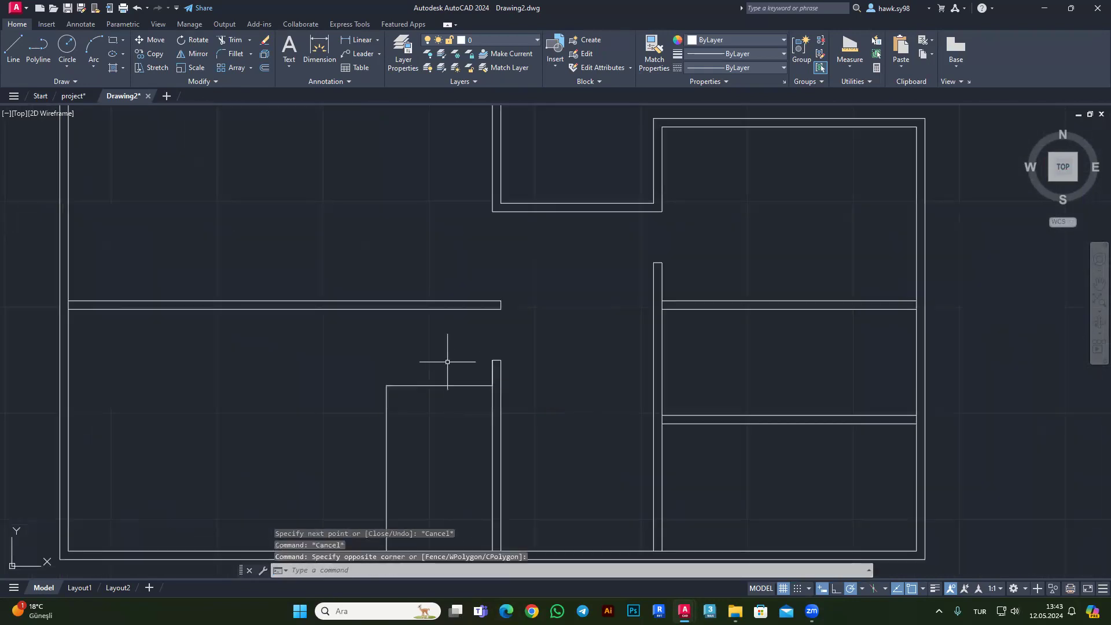
{"action": "scroll", "coordinate": [430, 411], "scroll_direction": "down", "scroll_amount": 4}
{"action": "left_click", "coordinate": [421, 417]}
{"action": "left_click", "coordinate": [412, 372]}
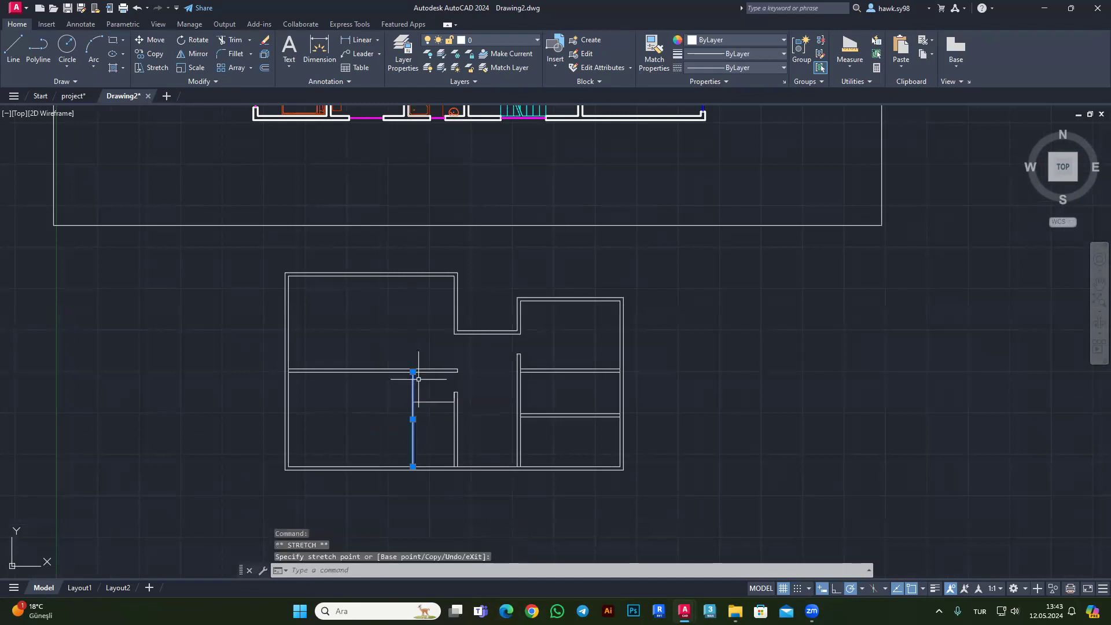
{"action": "key", "text": "Escape"}
{"action": "left_click", "coordinate": [426, 396]}
{"action": "left_click", "coordinate": [432, 419]}
{"action": "key", "text": "Delete"}
{"action": "middle_click_drag", "start_coordinate": [427, 384], "coordinate": [417, 373]}
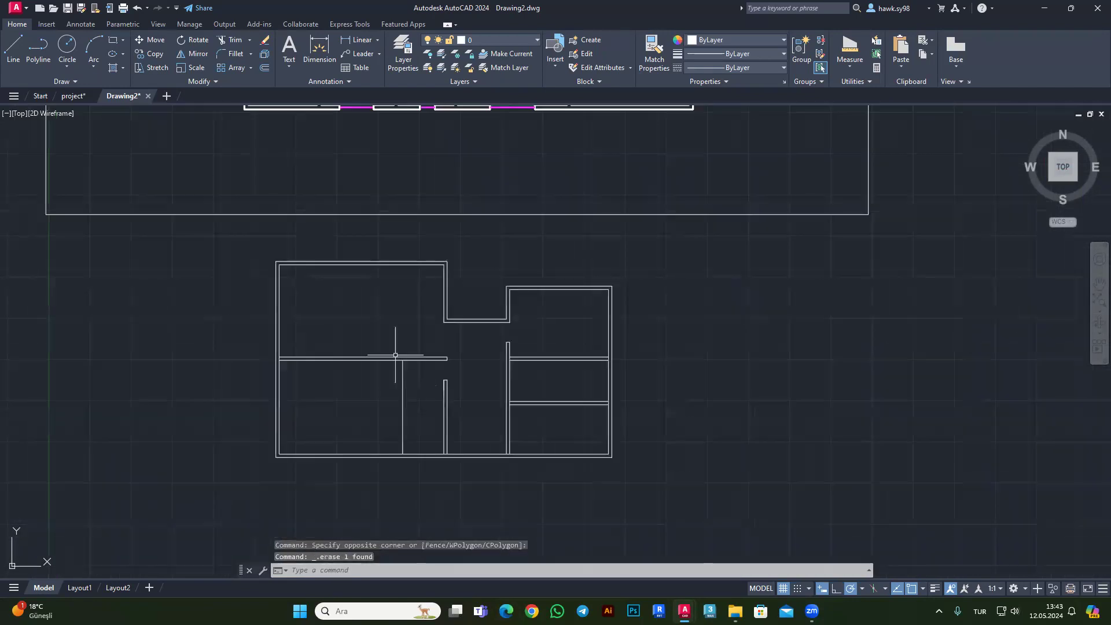
Offset the new vertical line 20 units to its left to form the double wall.
{"action": "left_click", "coordinate": [264, 68]}
{"action": "key", "text": "Return"}
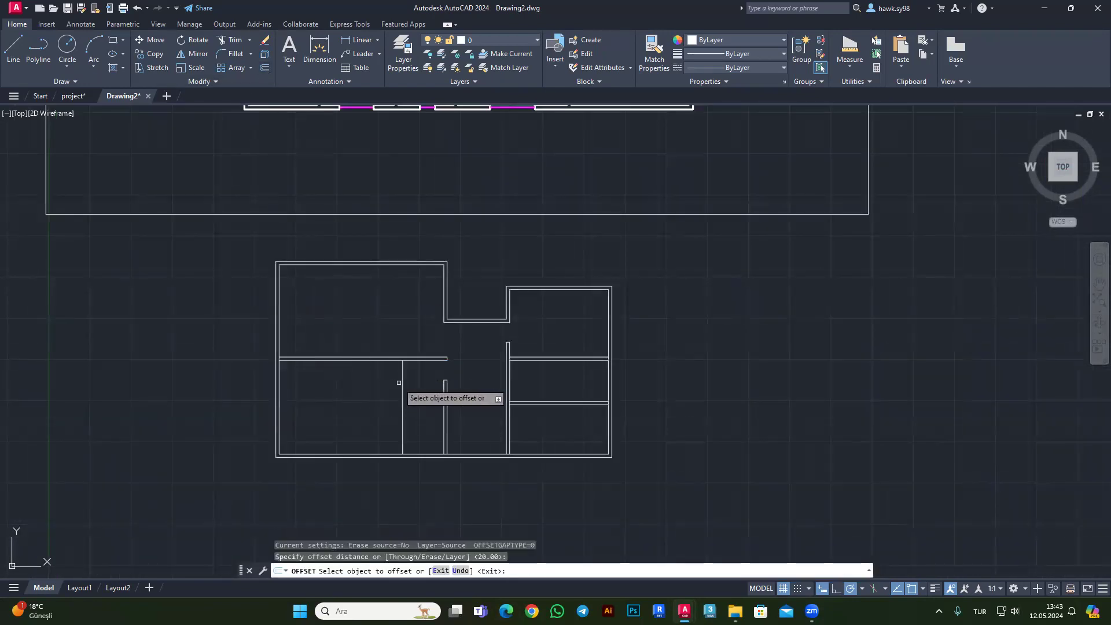
{"action": "left_click", "coordinate": [402, 401]}
{"action": "left_click", "coordinate": [387, 383]}
{"action": "key", "text": "Escape"}
{"action": "scroll", "coordinate": [387, 384], "scroll_direction": "down", "scroll_amount": 3}
Copy both lines of the new partition wall 320 units to the left.
{"action": "scroll", "coordinate": [392, 377], "scroll_direction": "up", "scroll_amount": 3}
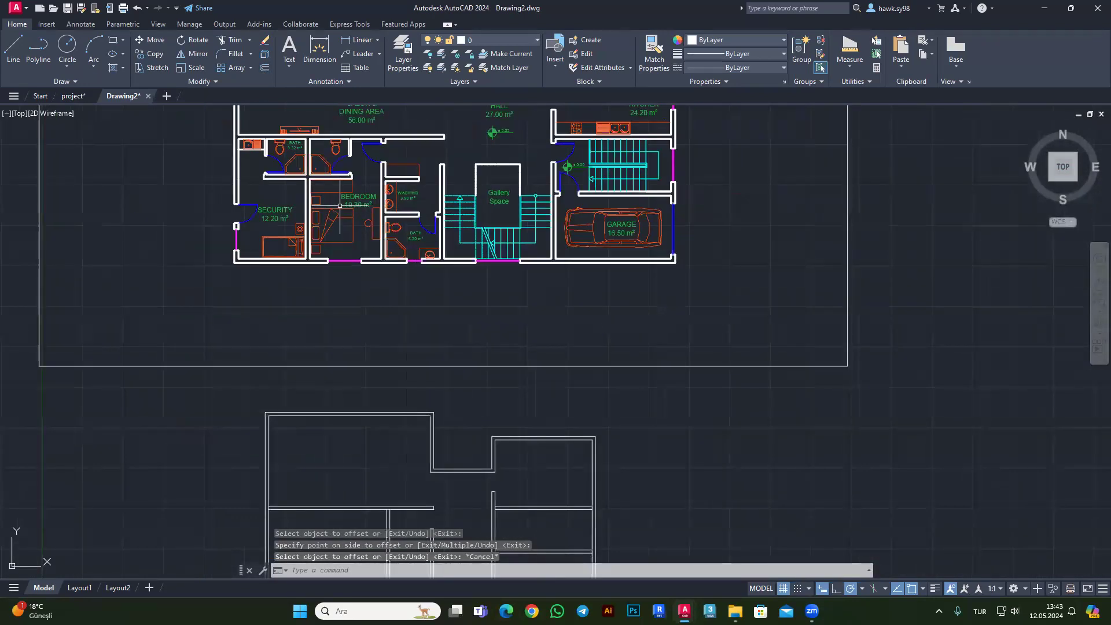
{"action": "scroll", "coordinate": [322, 219], "scroll_direction": "down", "scroll_amount": 3}
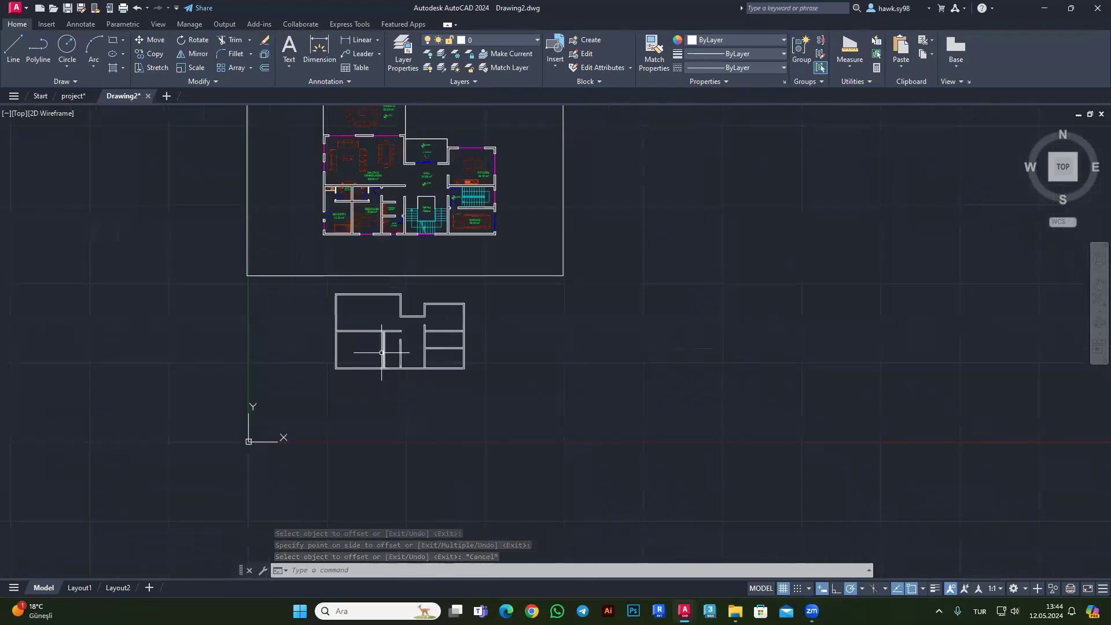
{"action": "scroll", "coordinate": [325, 358], "scroll_direction": "up", "scroll_amount": 3}
{"action": "left_click", "coordinate": [384, 344]}
{"action": "left_click", "coordinate": [323, 292]}
{"action": "left_click", "coordinate": [156, 54]}
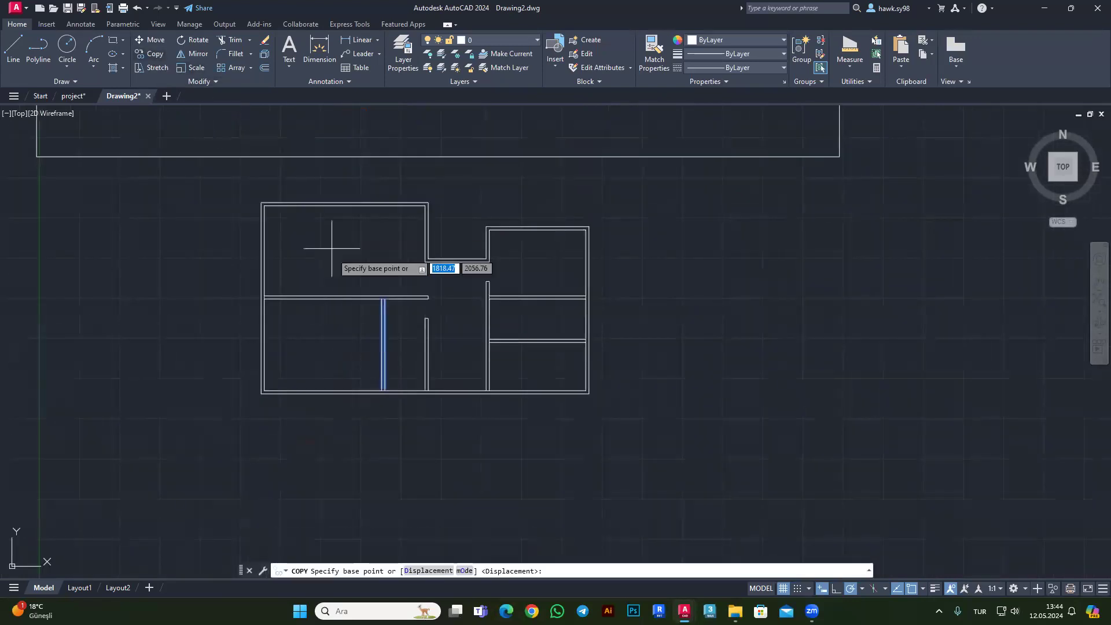
{"action": "scroll", "coordinate": [333, 263], "scroll_direction": "up", "scroll_amount": 3}
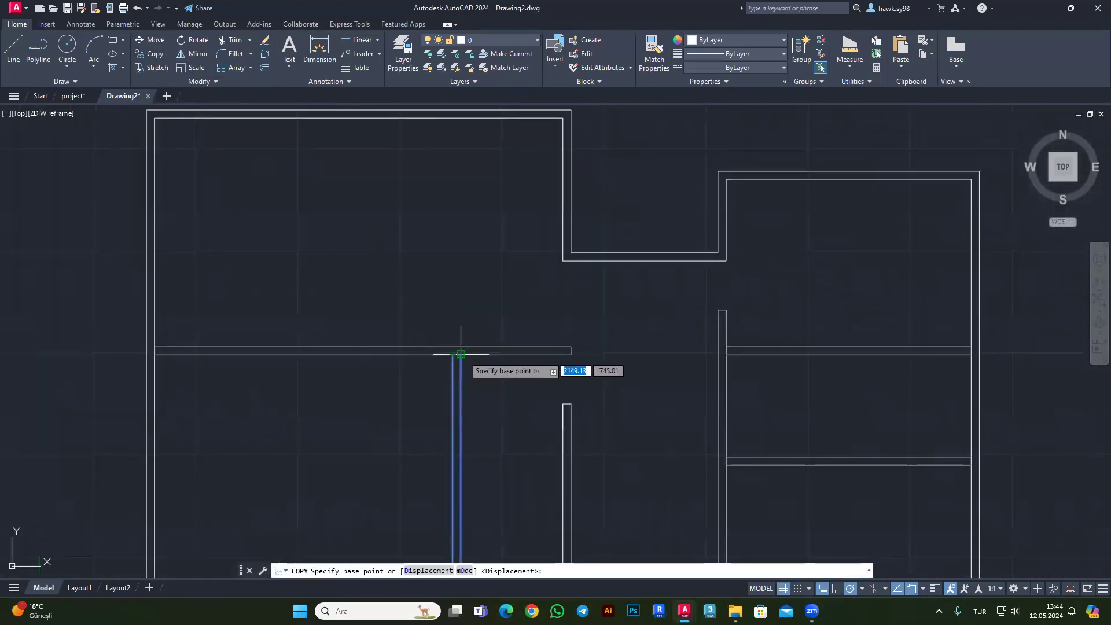
{"action": "left_click", "coordinate": [460, 353]}
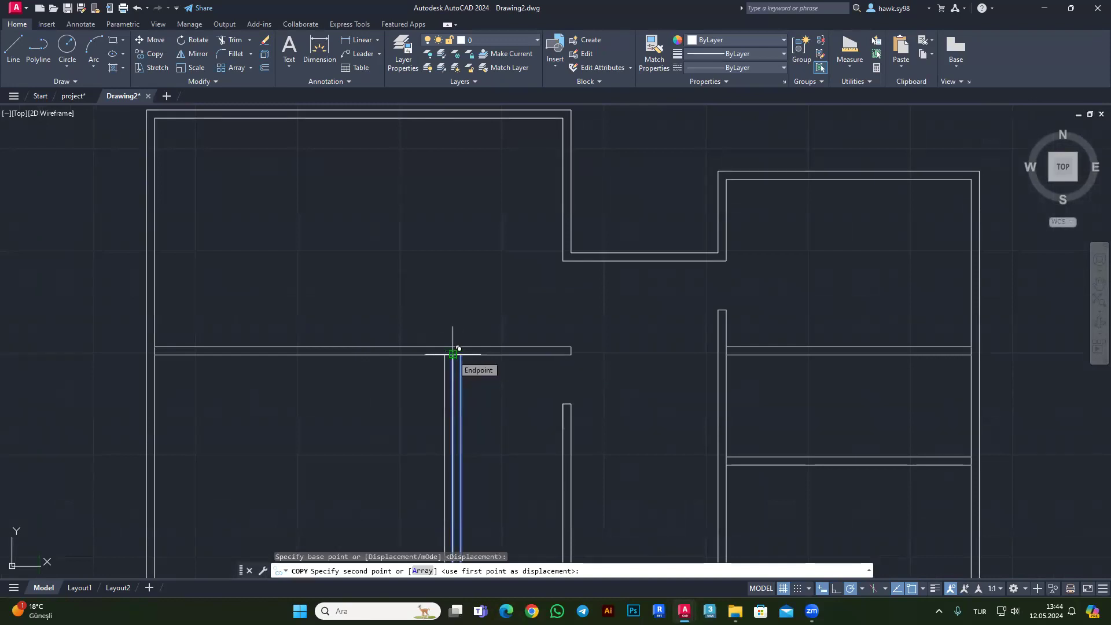
{"action": "scroll", "coordinate": [454, 352], "scroll_direction": "up", "scroll_amount": 2}
{"action": "scroll", "coordinate": [457, 356], "scroll_direction": "up", "scroll_amount": 1}
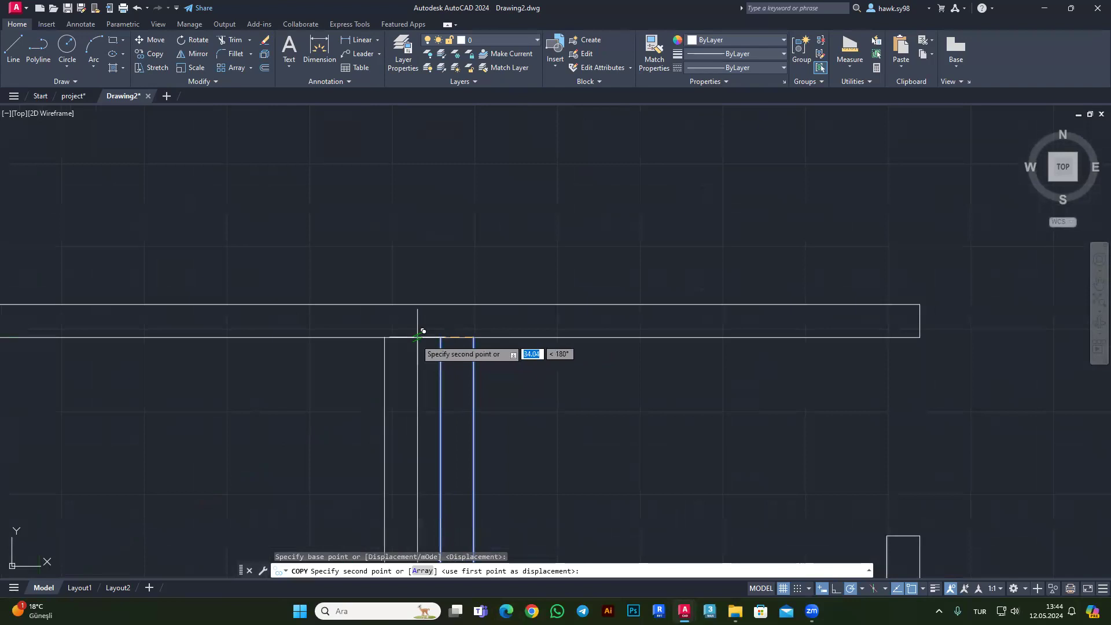
{"action": "key", "text": "Return"}
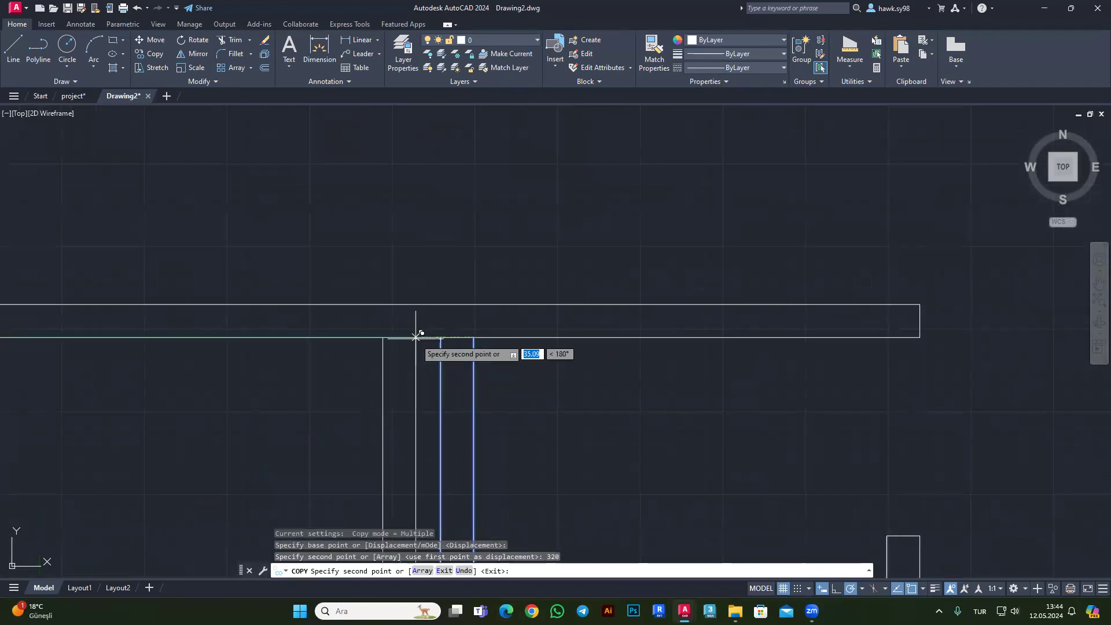
{"action": "scroll", "coordinate": [417, 330], "scroll_direction": "down", "scroll_amount": 3}
{"action": "key", "text": "Escape"}
{"action": "key", "text": "Escape"}
{"action": "key", "text": "Escape"}
Begin a line at the wall corner, then cancel it.
{"action": "left_click", "coordinate": [8, 53]}
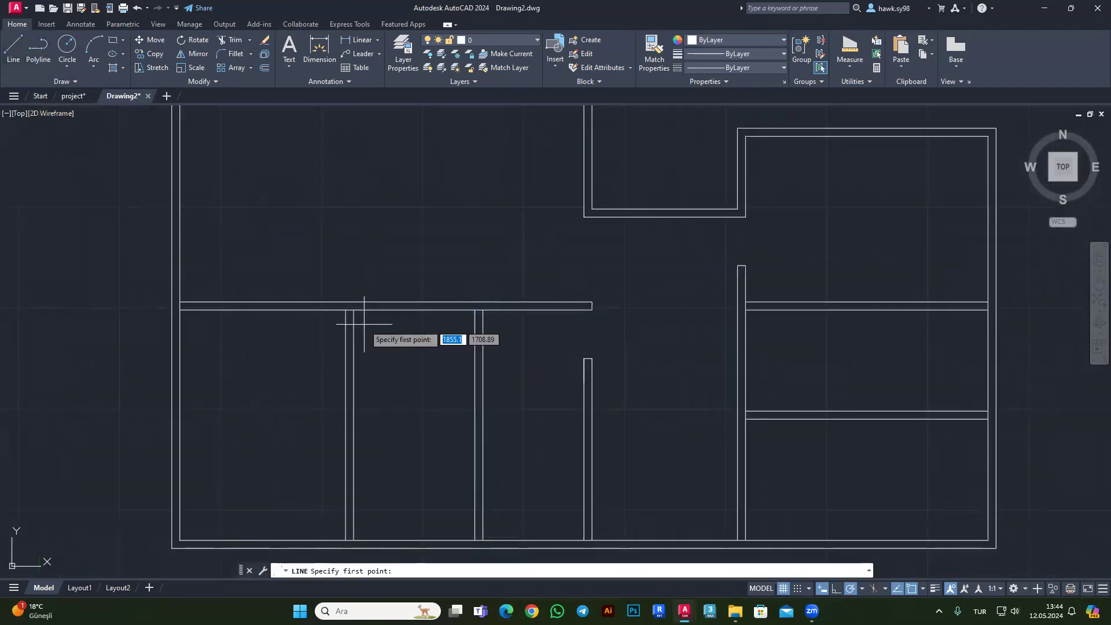
{"action": "left_click", "coordinate": [354, 310]}
{"action": "scroll", "coordinate": [475, 310], "scroll_direction": "down", "scroll_amount": 5}
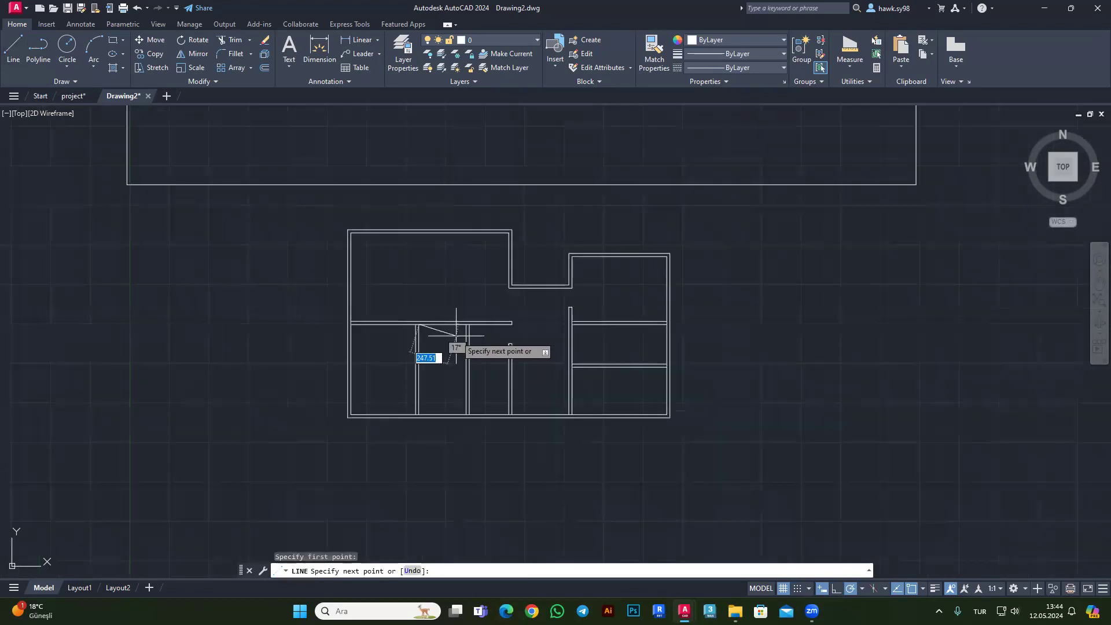
{"action": "key", "text": "Escape"}
{"action": "scroll", "coordinate": [400, 393], "scroll_direction": "up", "scroll_amount": 4}
{"action": "scroll", "coordinate": [369, 376], "scroll_direction": "down", "scroll_amount": 3}
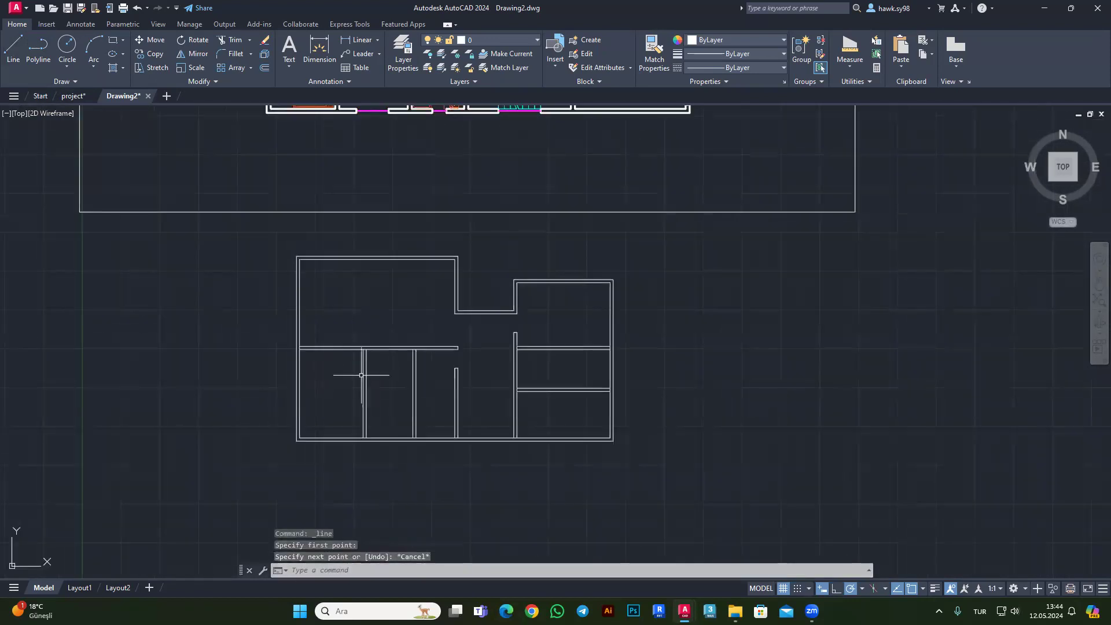
{"action": "scroll", "coordinate": [385, 390], "scroll_direction": "down", "scroll_amount": 3}
{"action": "scroll", "coordinate": [387, 284], "scroll_direction": "up", "scroll_amount": 3}
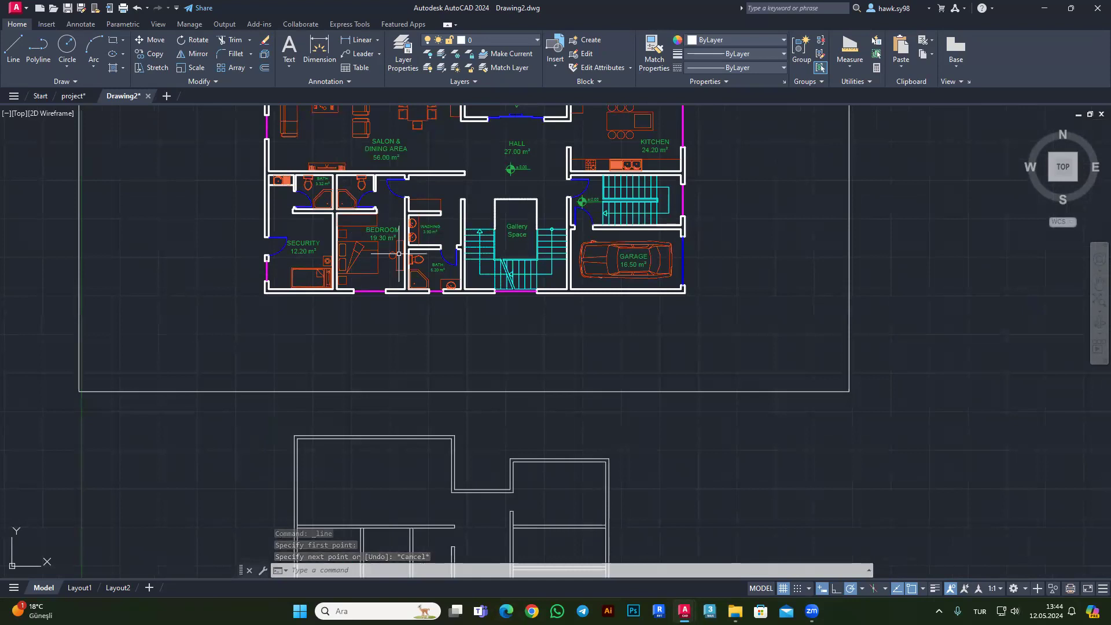
{"action": "scroll", "coordinate": [306, 250], "scroll_direction": "down", "scroll_amount": 3}
{"action": "scroll", "coordinate": [387, 416], "scroll_direction": "up", "scroll_amount": 3}
Move the lower-left interior partition wall 40 units to the left.
{"action": "left_click", "coordinate": [343, 380]}
{"action": "left_click", "coordinate": [149, 39]}
{"action": "left_click", "coordinate": [396, 262]}
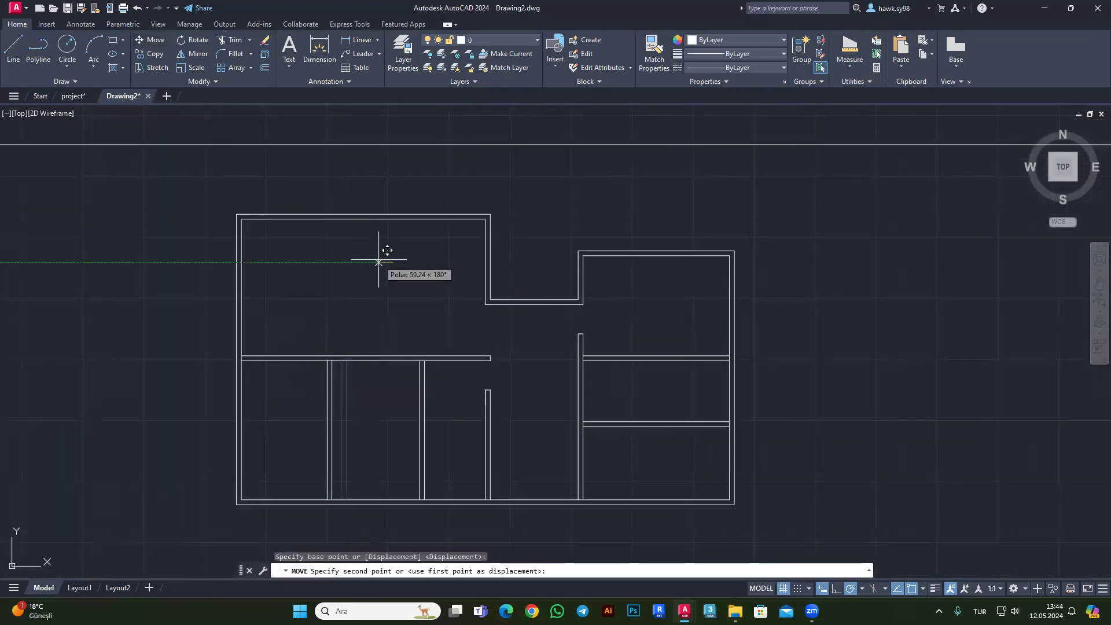
{"action": "type", "text": "40"}
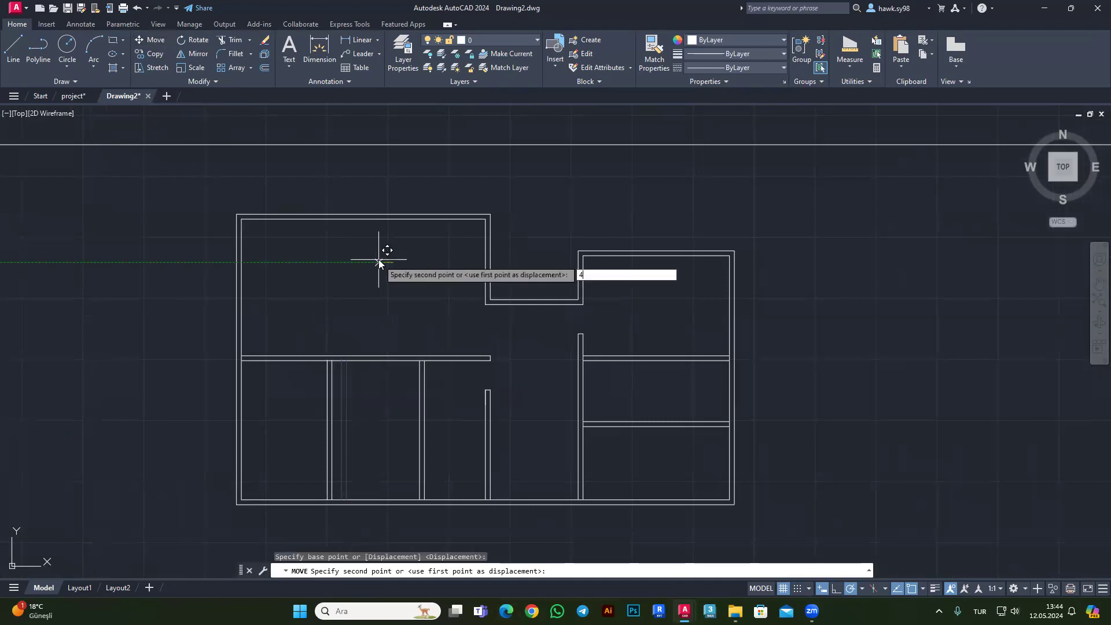
{"action": "key", "text": "Return"}
Begin moving another vertical partition wall, then cancel the move.
{"action": "left_click", "coordinate": [334, 384]}
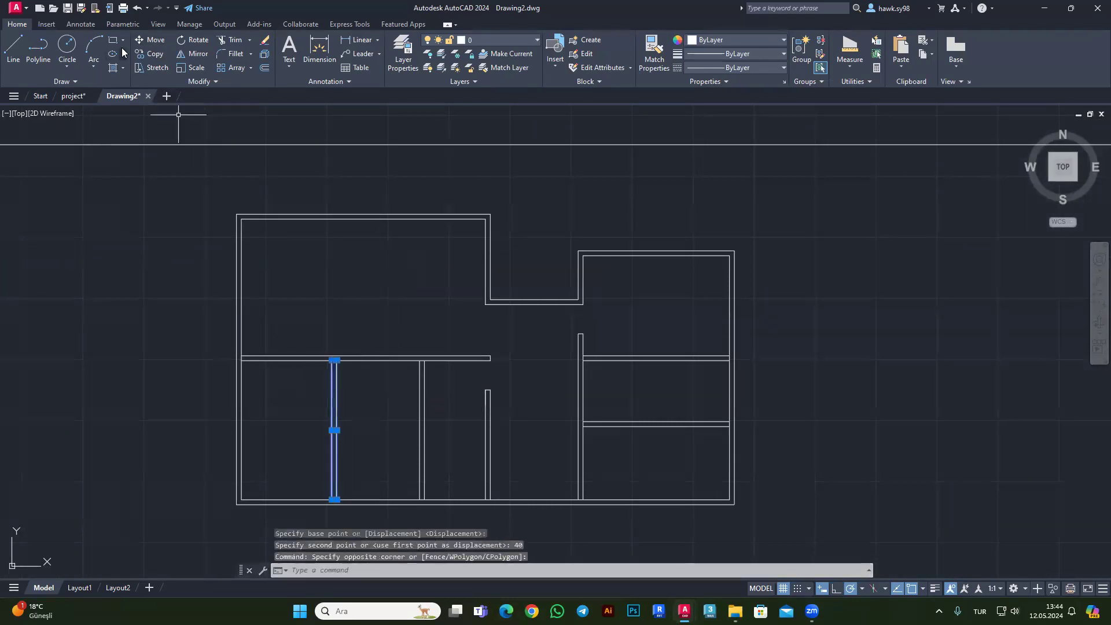
{"action": "left_click", "coordinate": [150, 40]}
{"action": "left_click", "coordinate": [377, 255]}
{"action": "type", "text": "2"}
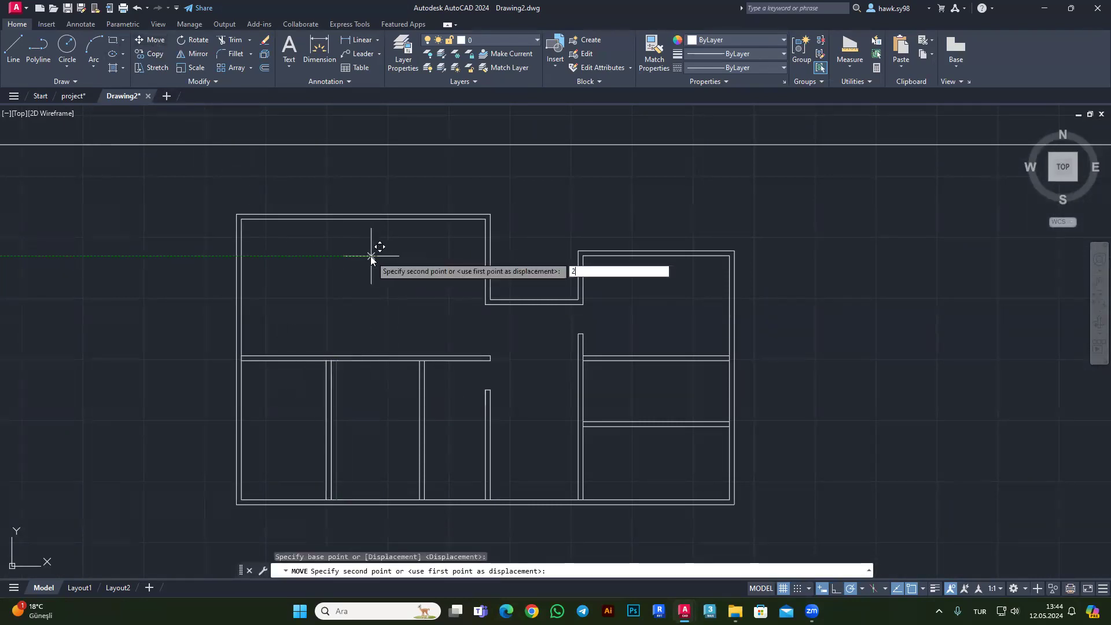
{"action": "key", "text": "Escape"}
{"action": "key", "text": "Escape"}
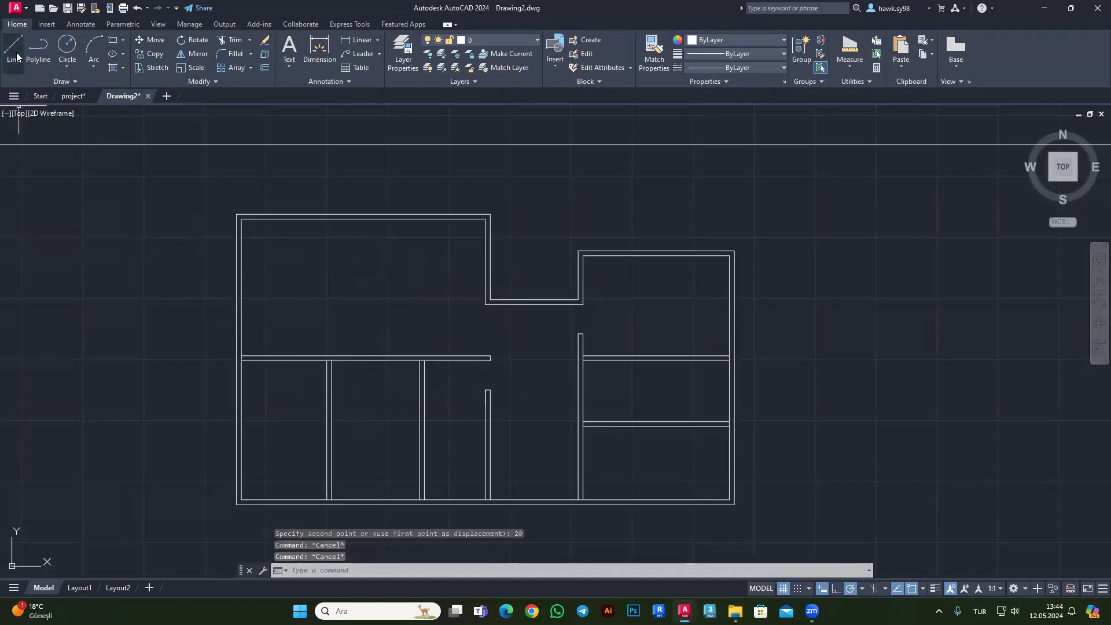
Start a new line, placing its first point on the wall.
{"action": "left_click", "coordinate": [17, 57]}
{"action": "scroll", "coordinate": [377, 447], "scroll_direction": "up", "scroll_amount": 4}
{"action": "left_click", "coordinate": [386, 447]}
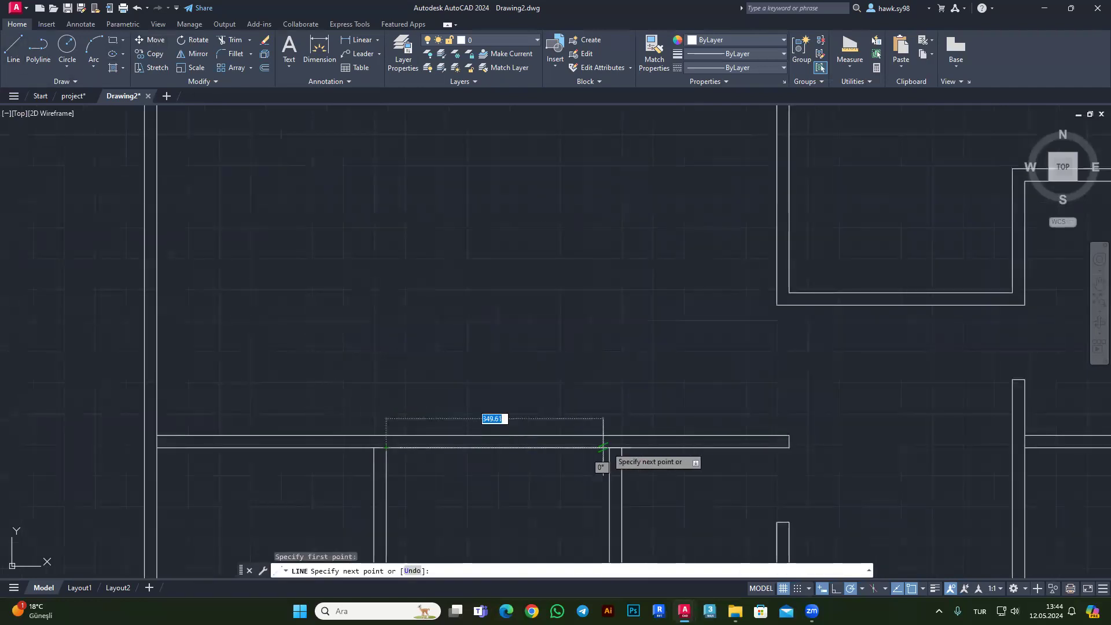
{"action": "key", "text": "Escape"}
{"action": "key", "text": "space"}
{"action": "left_click", "coordinate": [374, 448]}
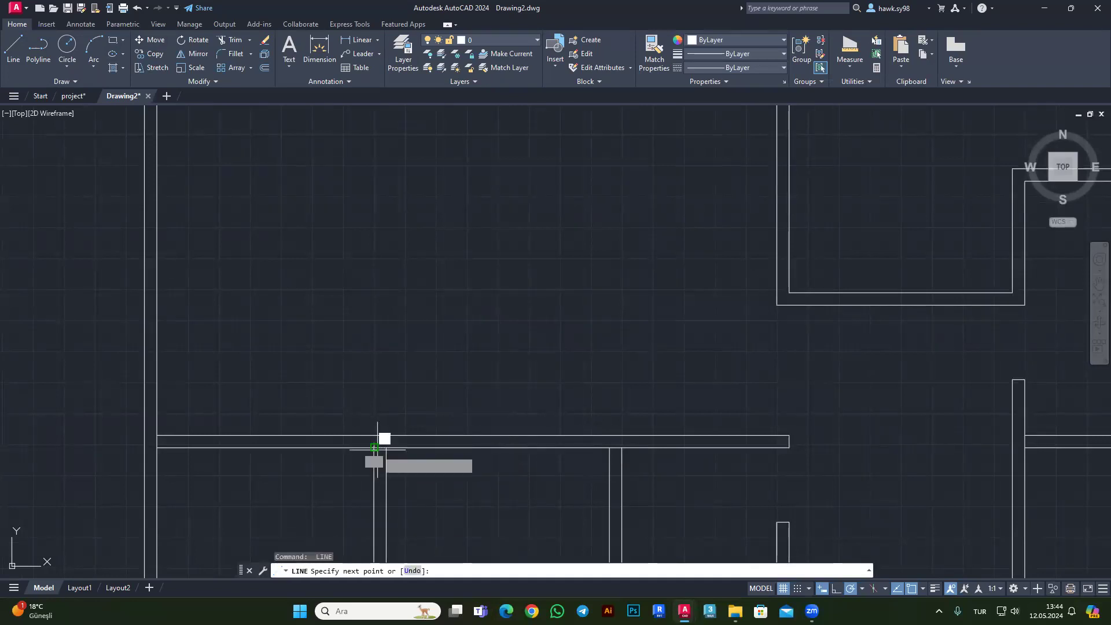
Cancel the pending line and pan up to compare the new plan with the furnished underlay.
{"action": "key", "text": "Escape"}
{"action": "key", "text": "Escape"}
{"action": "scroll", "coordinate": [272, 311], "scroll_direction": "down", "scroll_amount": 5}
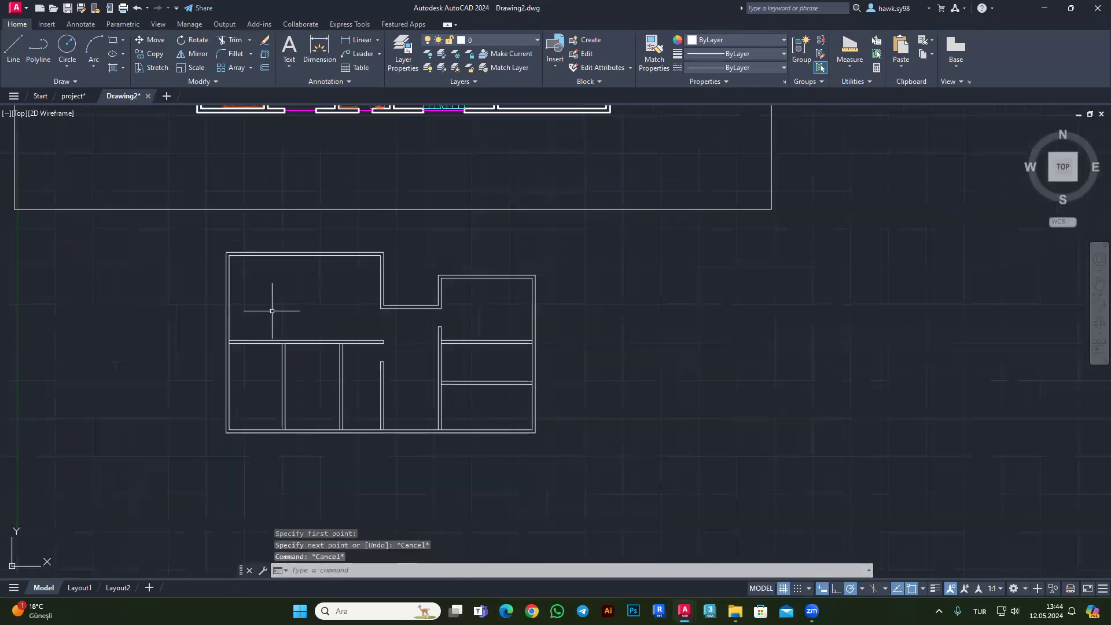
{"action": "scroll", "coordinate": [341, 413], "scroll_direction": "down", "scroll_amount": 4}
{"action": "scroll", "coordinate": [337, 299], "scroll_direction": "up", "scroll_amount": 4}
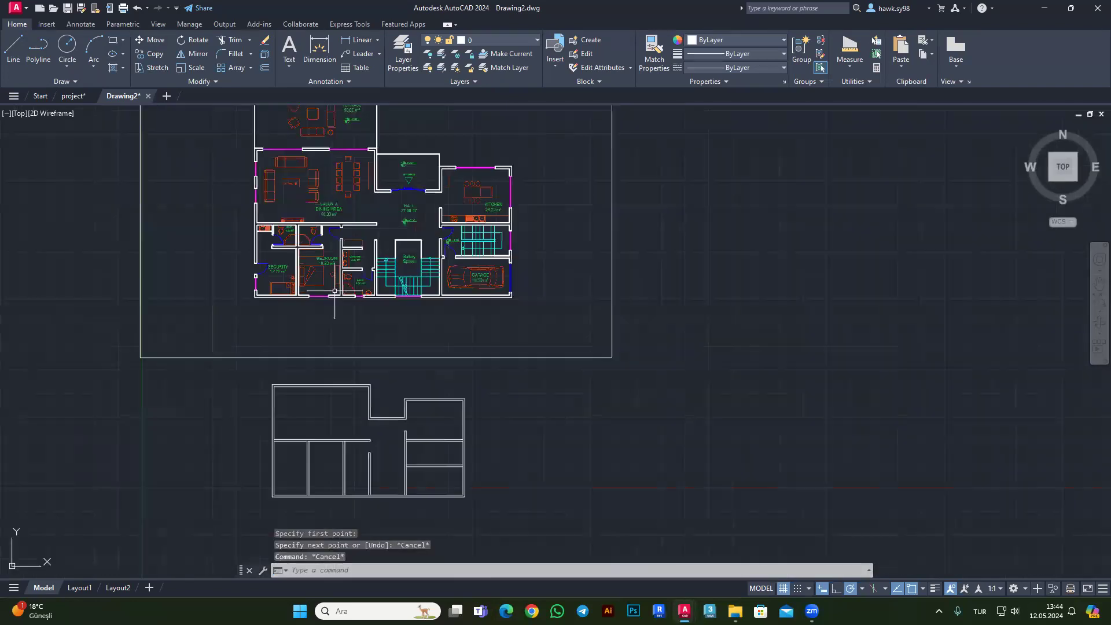
{"action": "scroll", "coordinate": [337, 299], "scroll_direction": "up", "scroll_amount": 1}
{"action": "scroll", "coordinate": [320, 247], "scroll_direction": "up", "scroll_amount": 2}
{"action": "scroll", "coordinate": [334, 168], "scroll_direction": "down", "scroll_amount": 3}
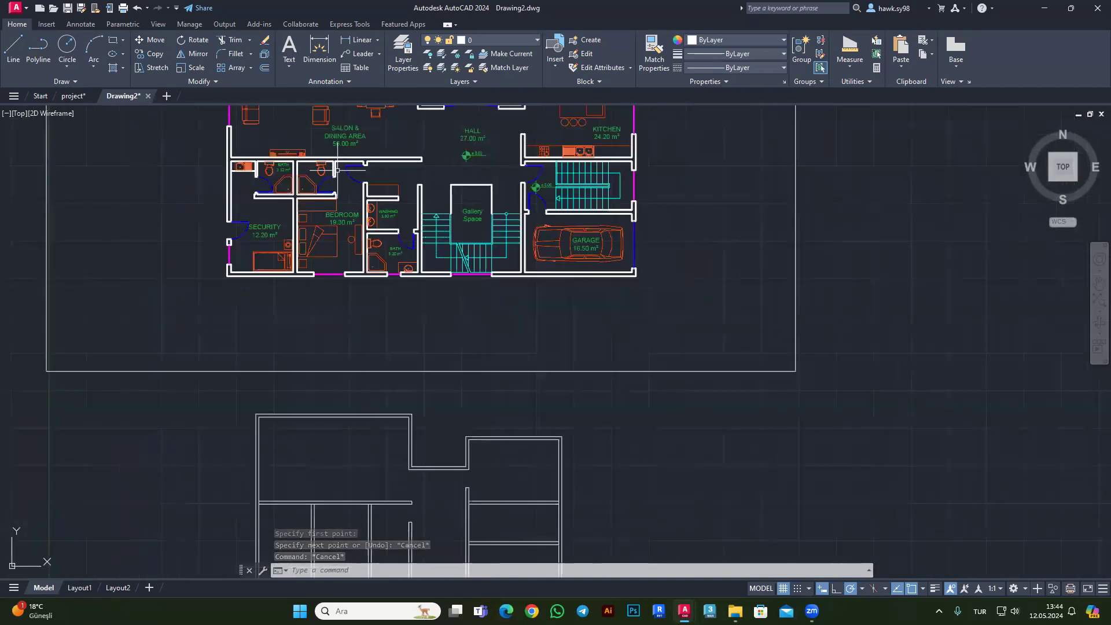
{"action": "scroll", "coordinate": [365, 188], "scroll_direction": "down", "scroll_amount": 1}
{"action": "scroll", "coordinate": [398, 400], "scroll_direction": "up", "scroll_amount": 2}
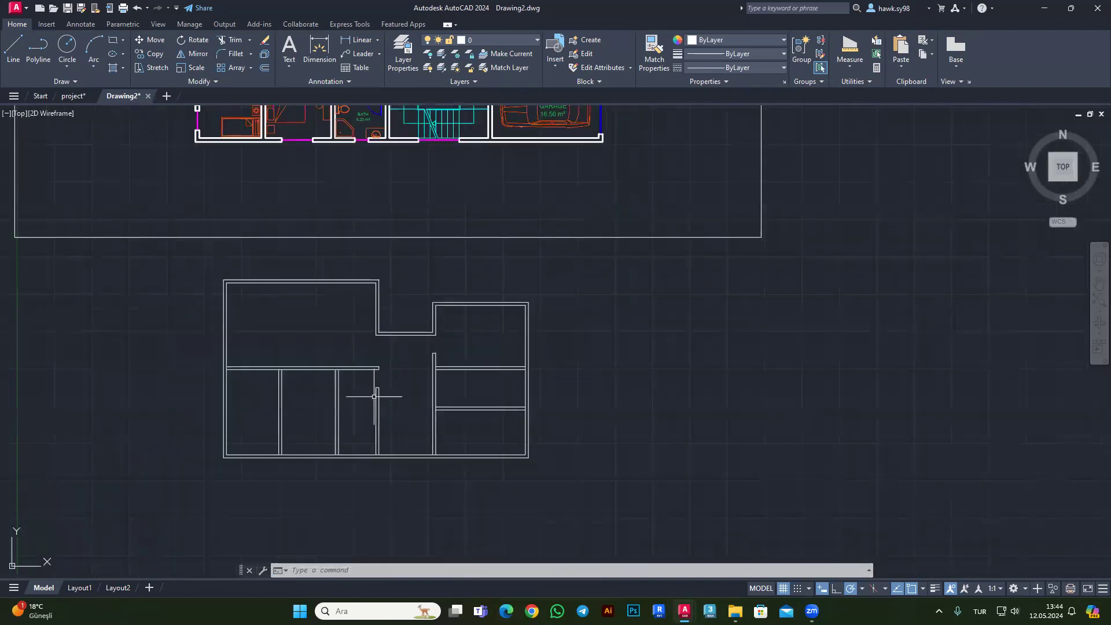
{"action": "middle_click_drag", "start_coordinate": [347, 133], "coordinate": [342, 260]}
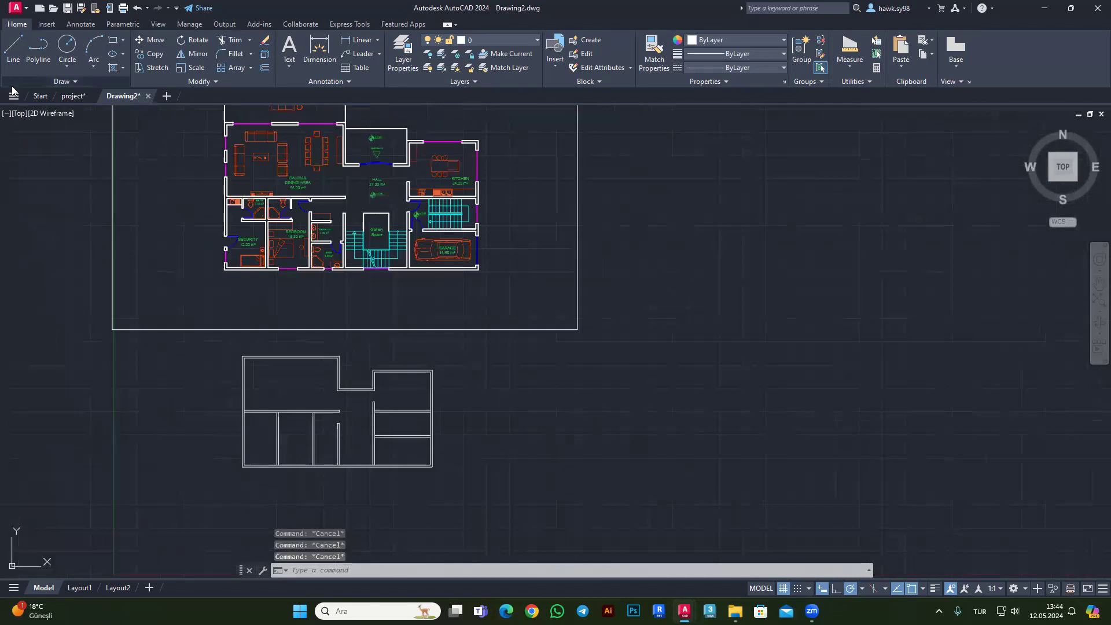
Draw a horizontal line 60 below the partition wall's end to the left wall, erasing the vertical helper.
{"action": "left_click", "coordinate": [13, 49]}
{"action": "middle_click_drag", "start_coordinate": [371, 194], "coordinate": [333, 222]}
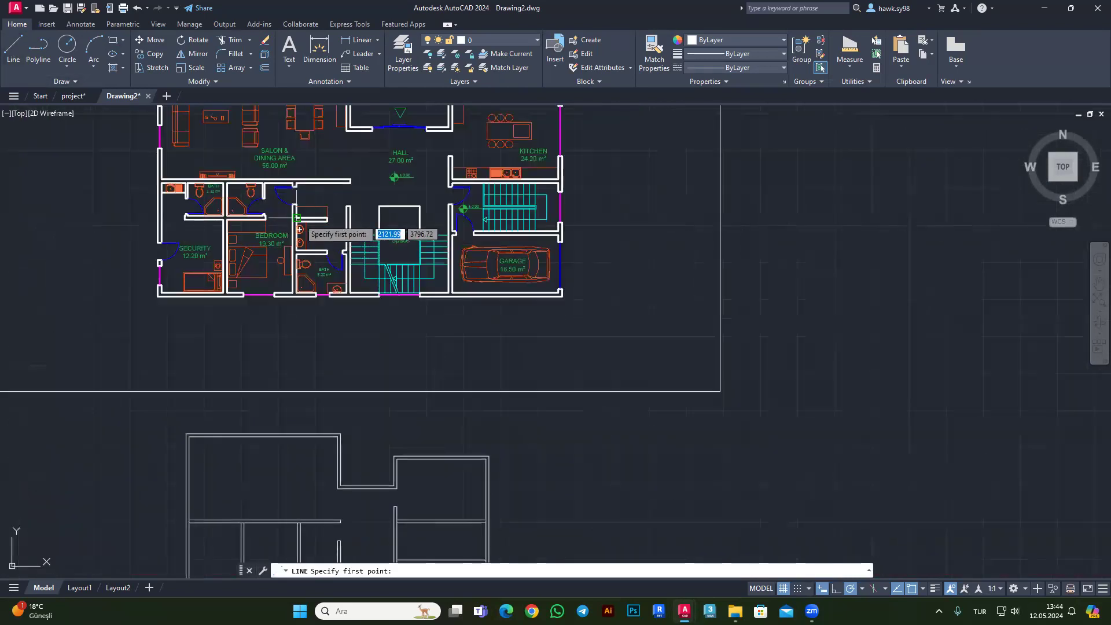
{"action": "scroll", "coordinate": [306, 219], "scroll_direction": "up", "scroll_amount": 3}
{"action": "scroll", "coordinate": [289, 208], "scroll_direction": "up", "scroll_amount": 1}
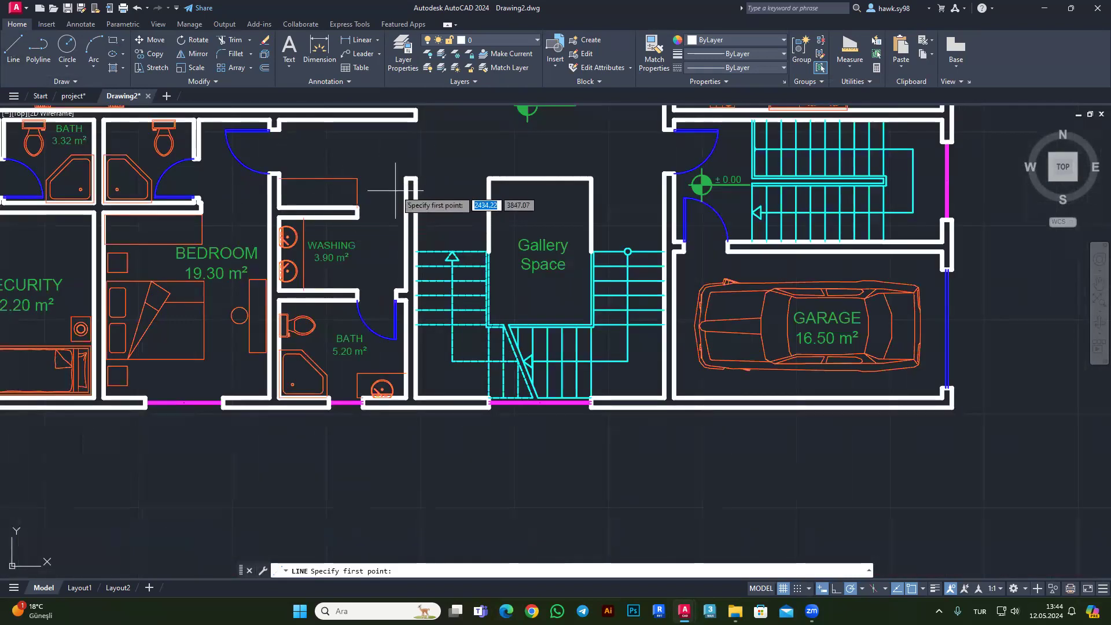
{"action": "scroll", "coordinate": [399, 405], "scroll_direction": "down", "scroll_amount": 5}
{"action": "scroll", "coordinate": [385, 451], "scroll_direction": "down", "scroll_amount": 2}
{"action": "scroll", "coordinate": [399, 405], "scroll_direction": "up", "scroll_amount": 5}
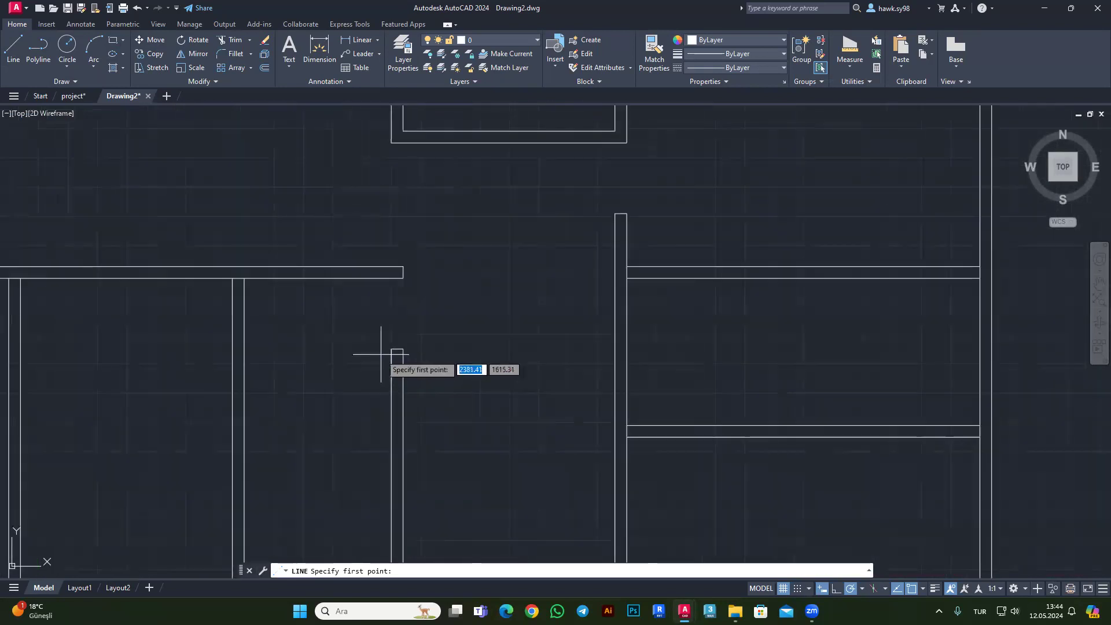
{"action": "left_click", "coordinate": [392, 349]}
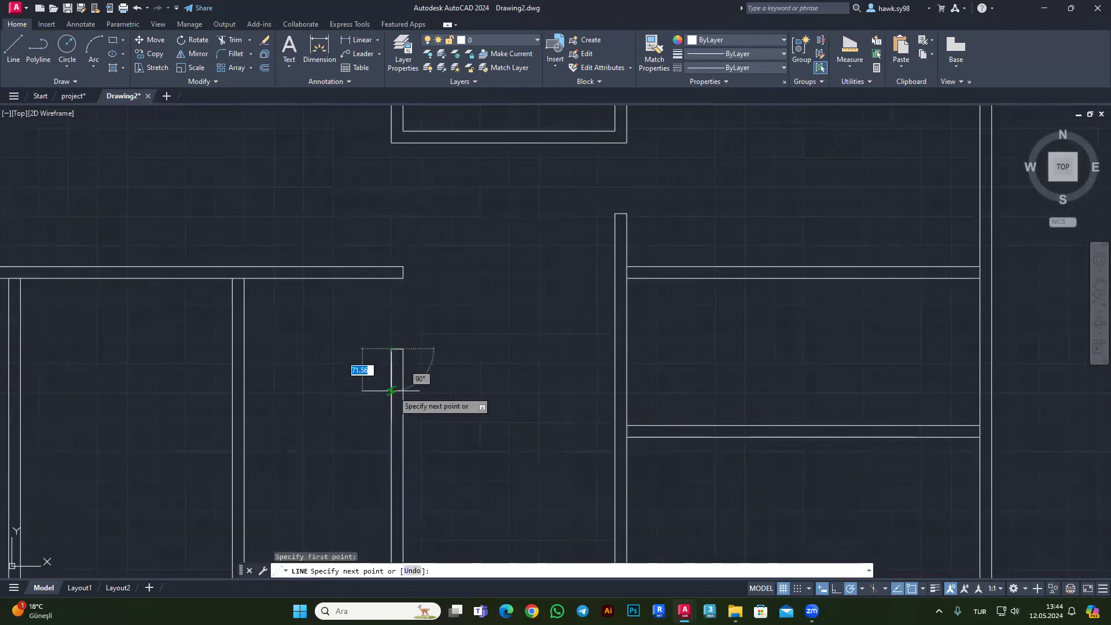
{"action": "key", "text": "Return"}
{"action": "left_click", "coordinate": [244, 384]}
{"action": "key", "text": "Escape"}
{"action": "key", "text": "Escape"}
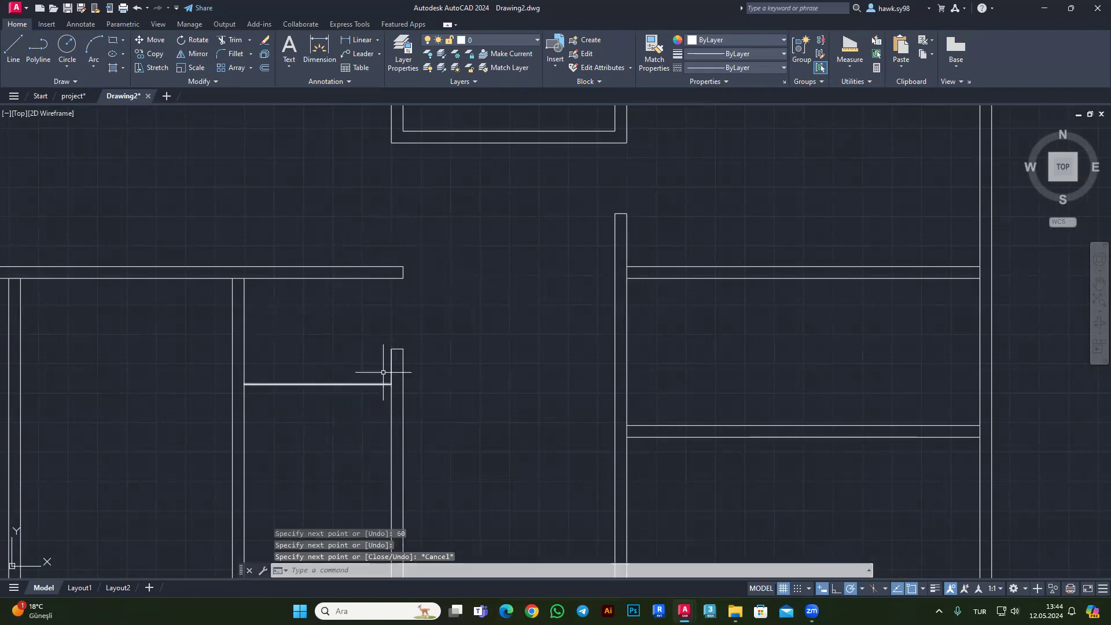
{"action": "left_click", "coordinate": [391, 367]}
{"action": "key", "text": "Delete"}
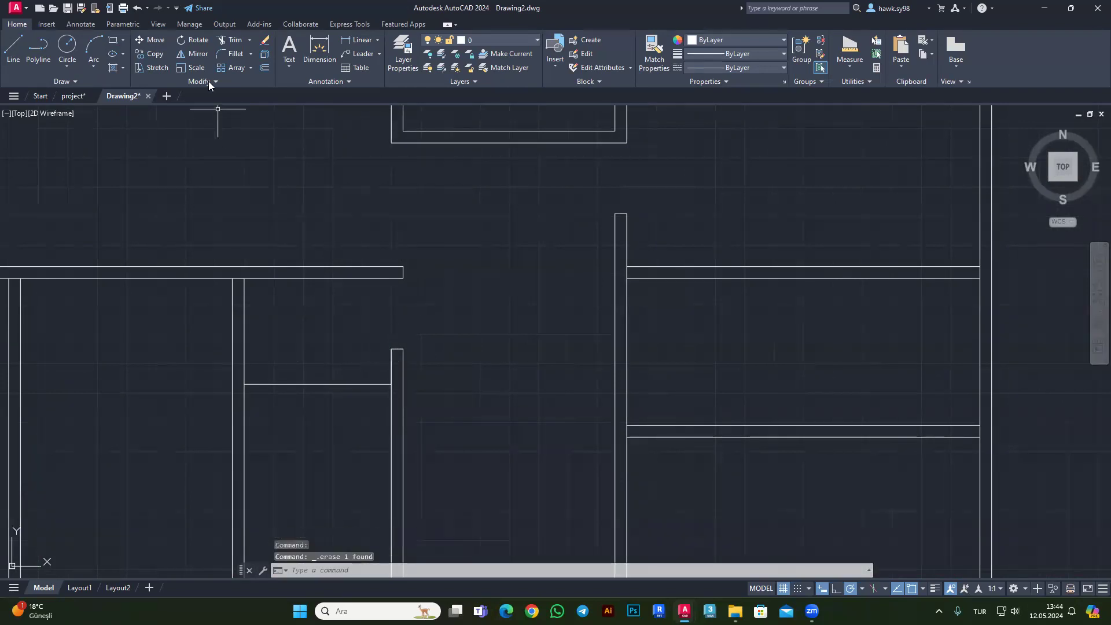
Offset that horizontal line by 20 downward to make a double-line partition.
{"action": "left_click", "coordinate": [264, 69]}
{"action": "key", "text": "Return"}
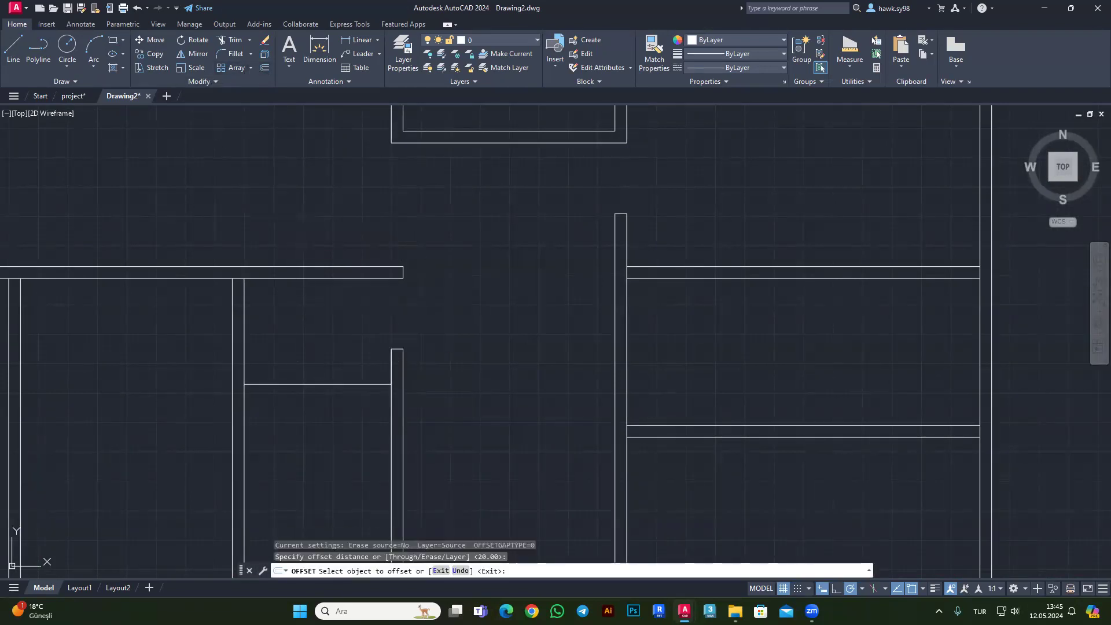
{"action": "left_click", "coordinate": [313, 383]}
{"action": "left_click", "coordinate": [314, 409]}
{"action": "scroll", "coordinate": [353, 371], "scroll_direction": "down", "scroll_amount": 5}
{"action": "scroll", "coordinate": [394, 301], "scroll_direction": "down", "scroll_amount": 2}
{"action": "scroll", "coordinate": [374, 177], "scroll_direction": "up", "scroll_amount": 8}
{"action": "scroll", "coordinate": [379, 182], "scroll_direction": "down", "scroll_amount": 3}
{"action": "scroll", "coordinate": [371, 185], "scroll_direction": "up", "scroll_amount": 3}
{"action": "key", "text": "Escape"}
{"action": "key", "text": "Escape"}
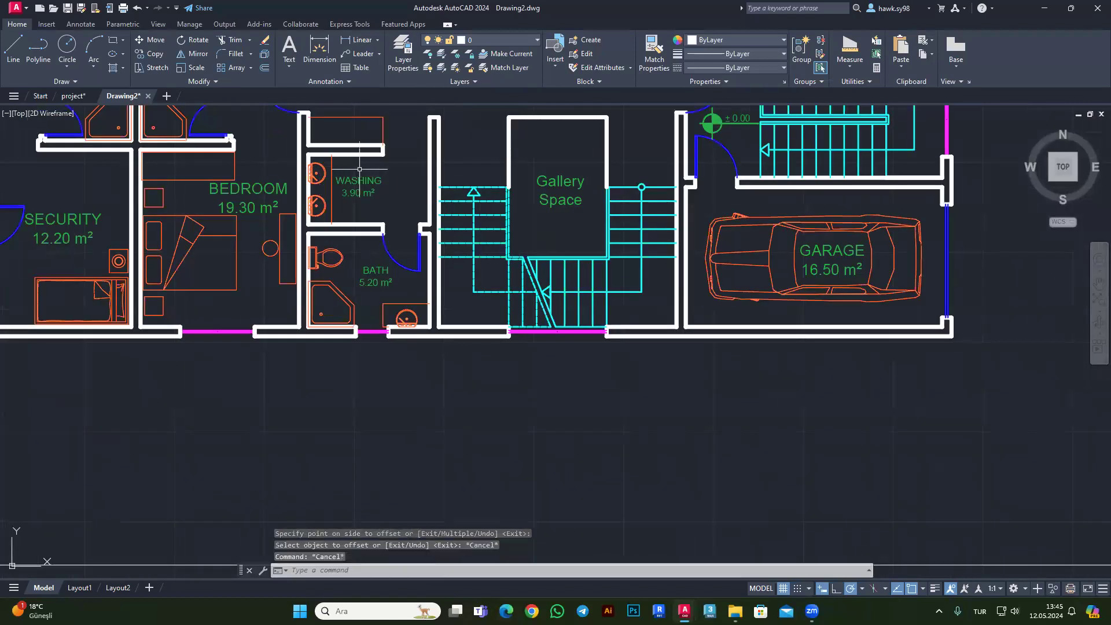
{"action": "scroll", "coordinate": [359, 169], "scroll_direction": "down", "scroll_amount": 6}
{"action": "scroll", "coordinate": [353, 299], "scroll_direction": "up", "scroll_amount": 6}
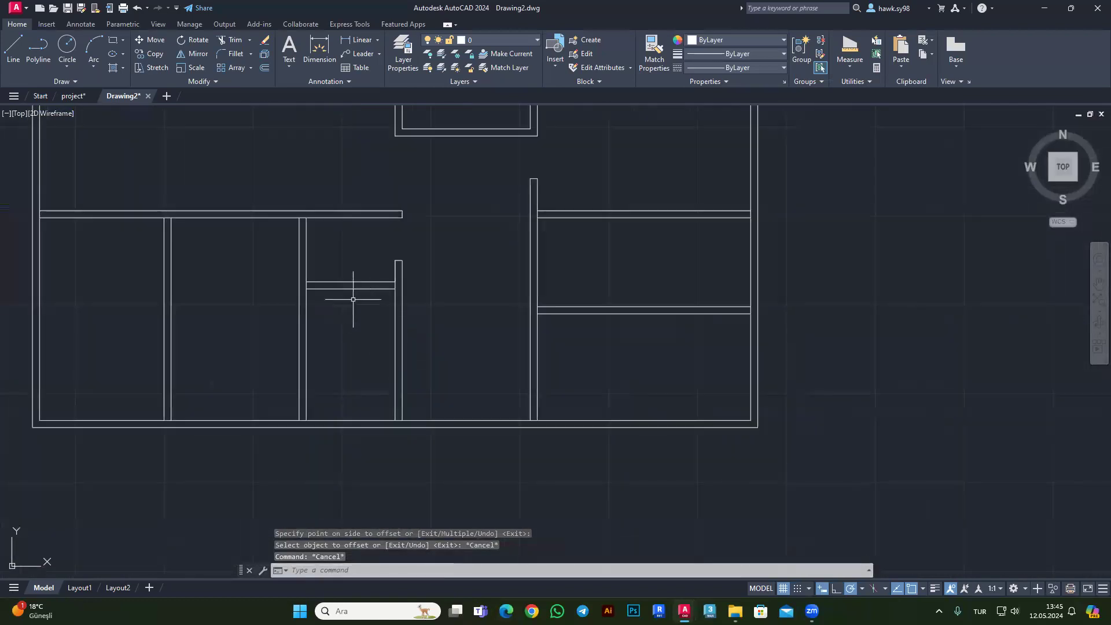
Draw a second horizontal partition line across the room from the right wall to the left wall.
{"action": "left_click", "coordinate": [13, 46]}
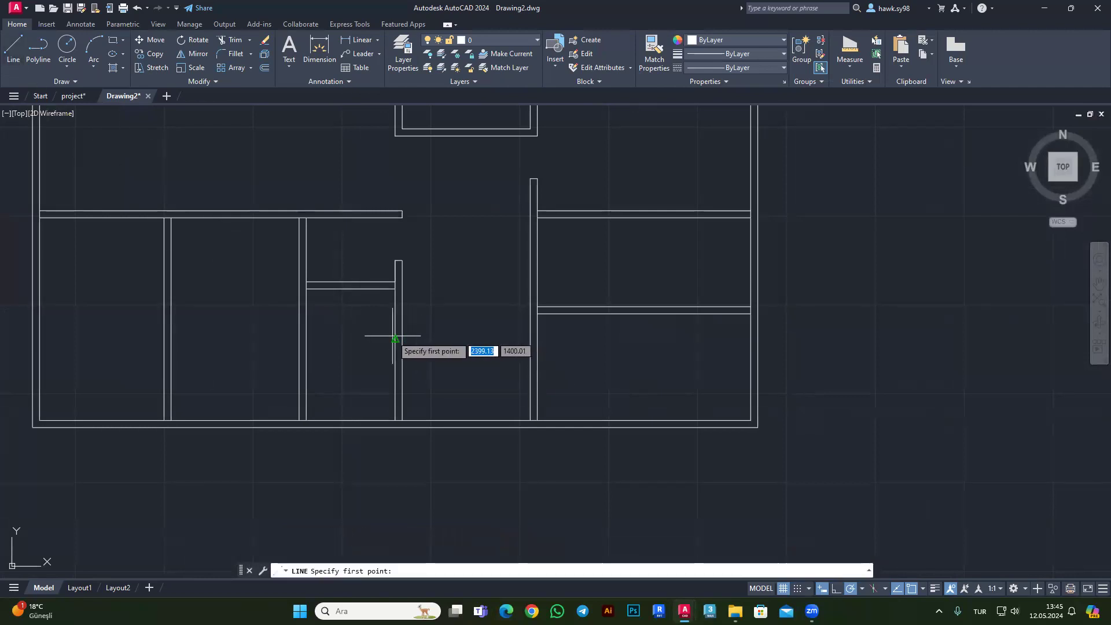
{"action": "left_click", "coordinate": [395, 341]}
{"action": "left_click", "coordinate": [306, 341]}
{"action": "key", "text": "Escape"}
{"action": "key", "text": "Escape"}
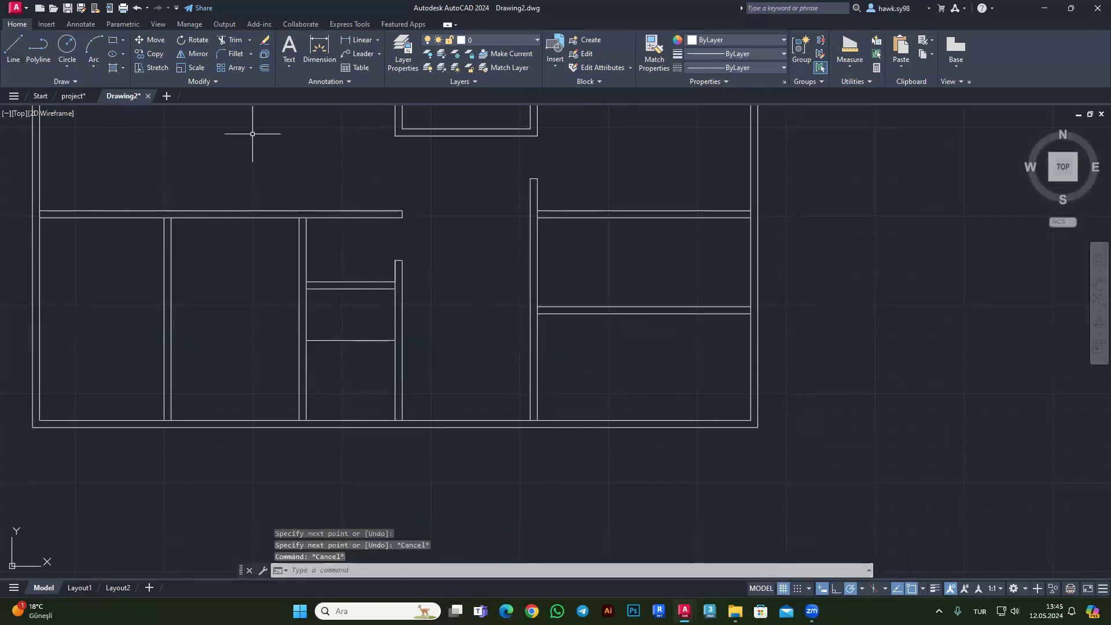
Offset the second partition line 20 below to double it.
{"action": "left_click", "coordinate": [268, 69]}
{"action": "key", "text": "Return"}
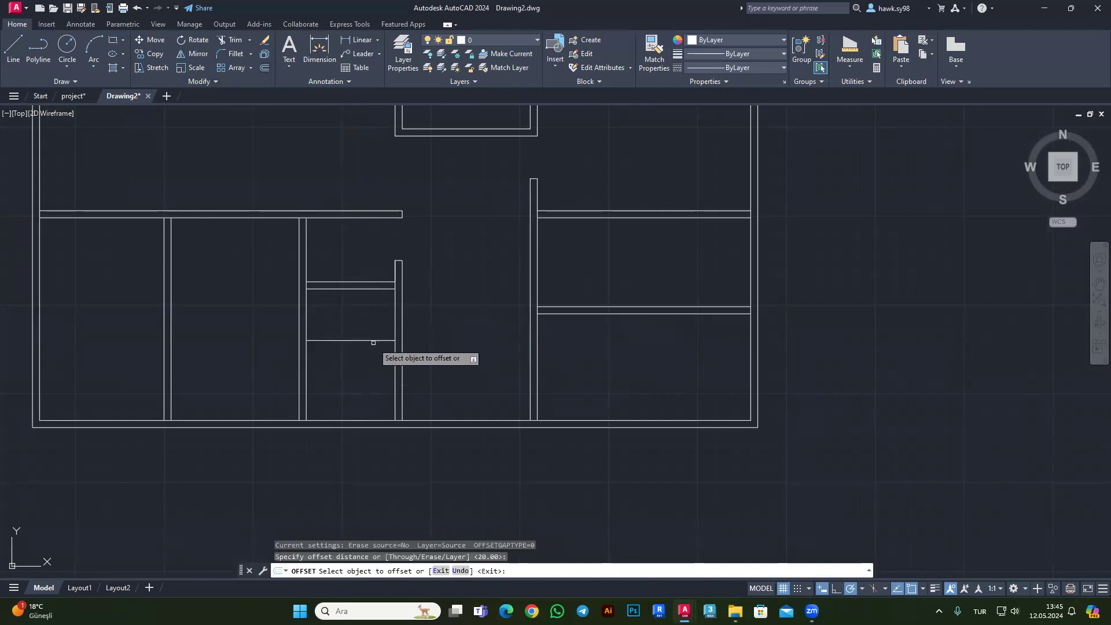
{"action": "left_click", "coordinate": [371, 340]}
{"action": "left_click", "coordinate": [367, 354]}
{"action": "key", "text": "Escape"}
{"action": "key", "text": "Escape"}
{"action": "scroll", "coordinate": [367, 355], "scroll_direction": "down", "scroll_amount": 4}
{"action": "scroll", "coordinate": [425, 434], "scroll_direction": "down", "scroll_amount": 2}
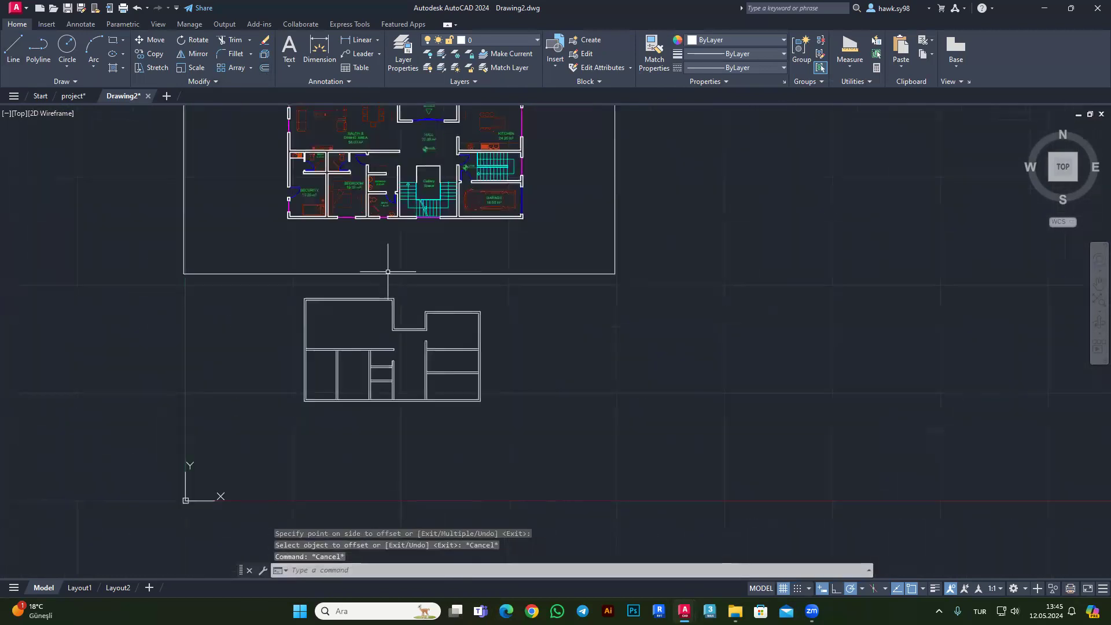
{"action": "scroll", "coordinate": [390, 184], "scroll_direction": "up", "scroll_amount": 4}
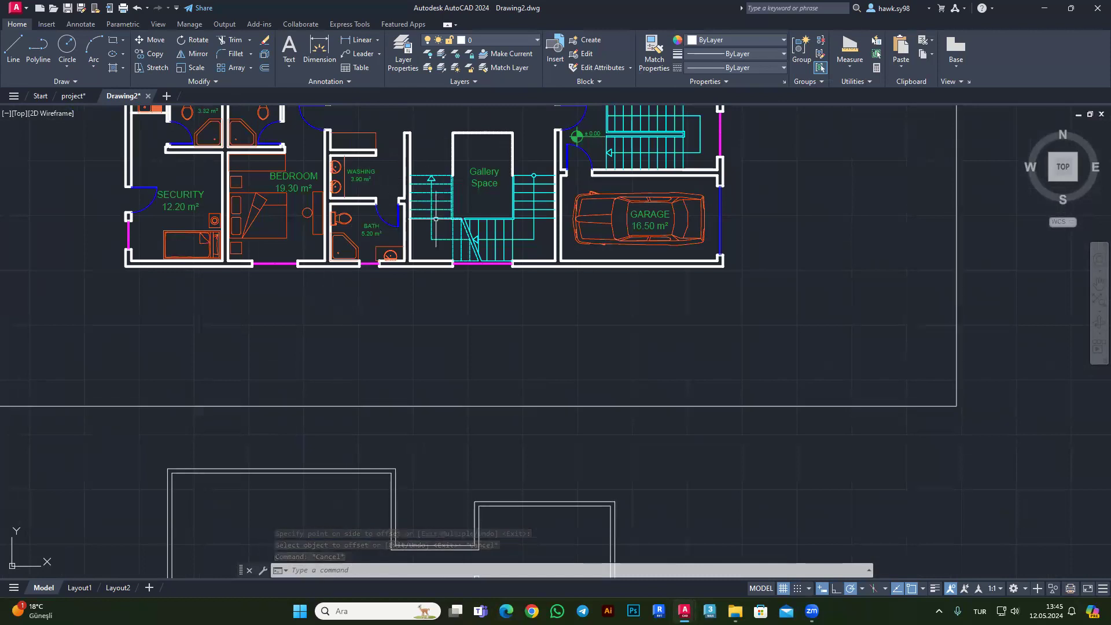
{"action": "scroll", "coordinate": [417, 196], "scroll_direction": "down", "scroll_amount": 2}
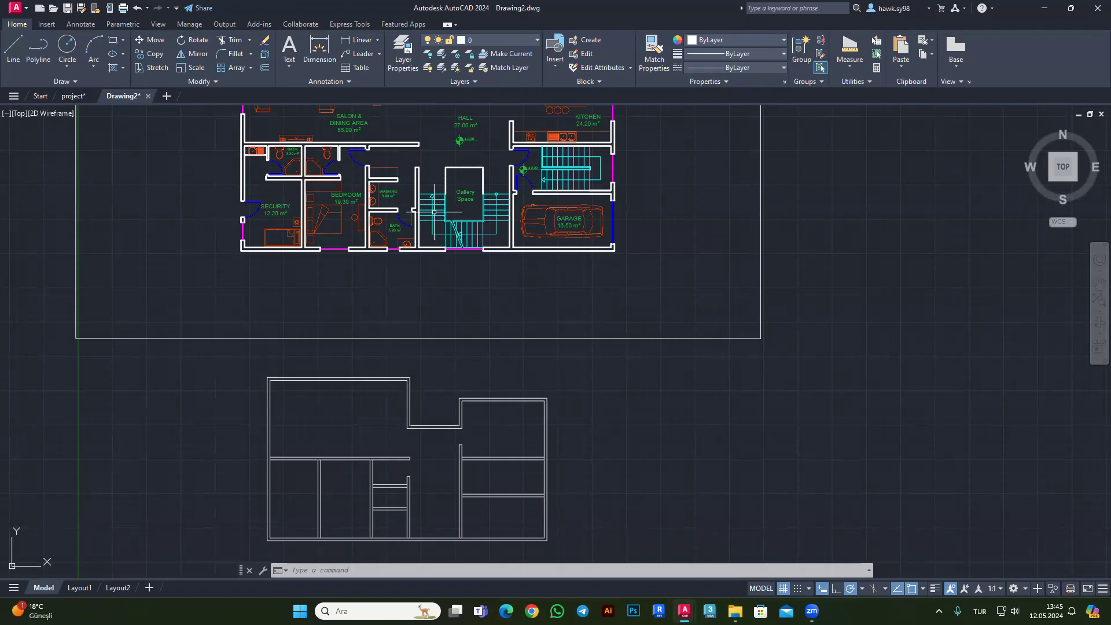
Draw a 100-unit line from the wall end, then erase the unwanted short segment.
{"action": "scroll", "coordinate": [363, 545], "scroll_direction": "up", "scroll_amount": 2}
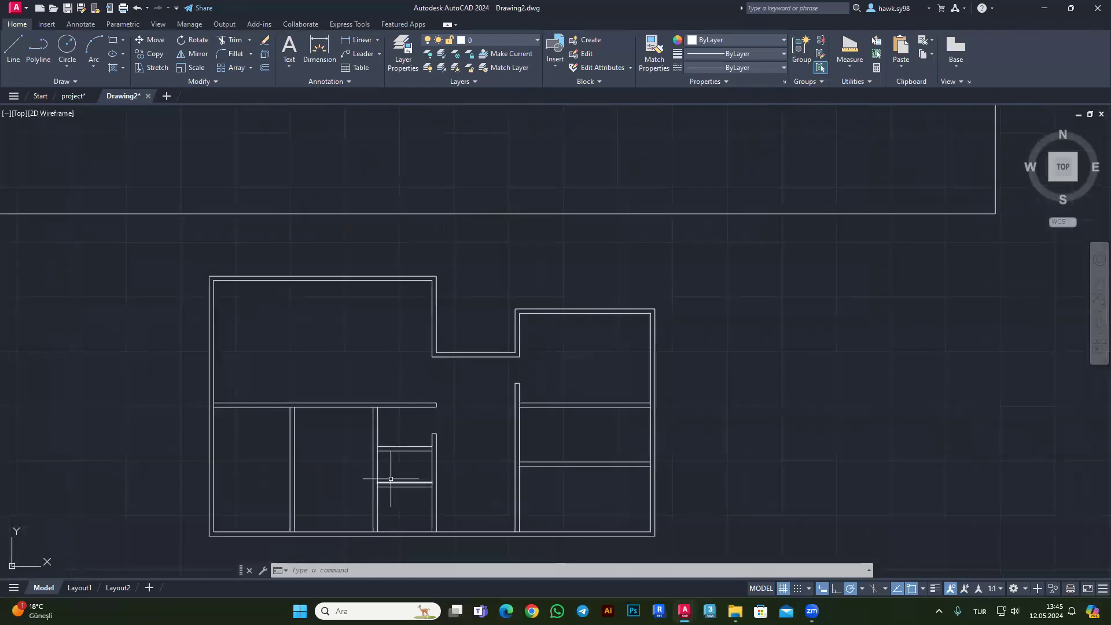
{"action": "left_click", "coordinate": [13, 49]}
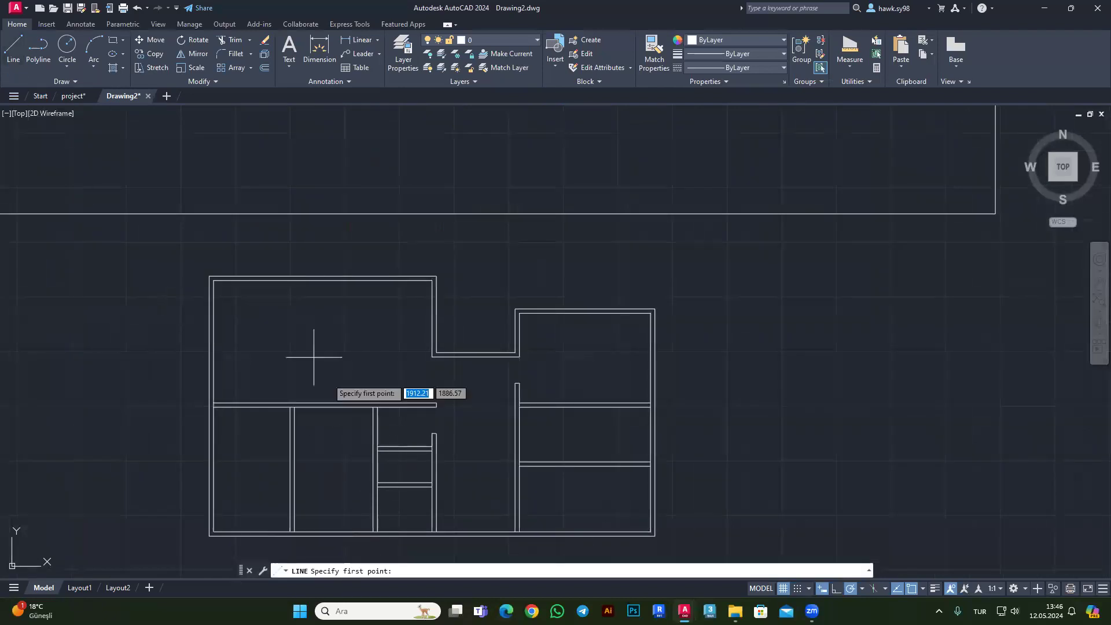
{"action": "scroll", "coordinate": [328, 378], "scroll_direction": "down", "scroll_amount": 4}
{"action": "scroll", "coordinate": [359, 347], "scroll_direction": "up", "scroll_amount": 1}
{"action": "scroll", "coordinate": [378, 357], "scroll_direction": "up", "scroll_amount": 2}
{"action": "scroll", "coordinate": [360, 359], "scroll_direction": "up", "scroll_amount": 3}
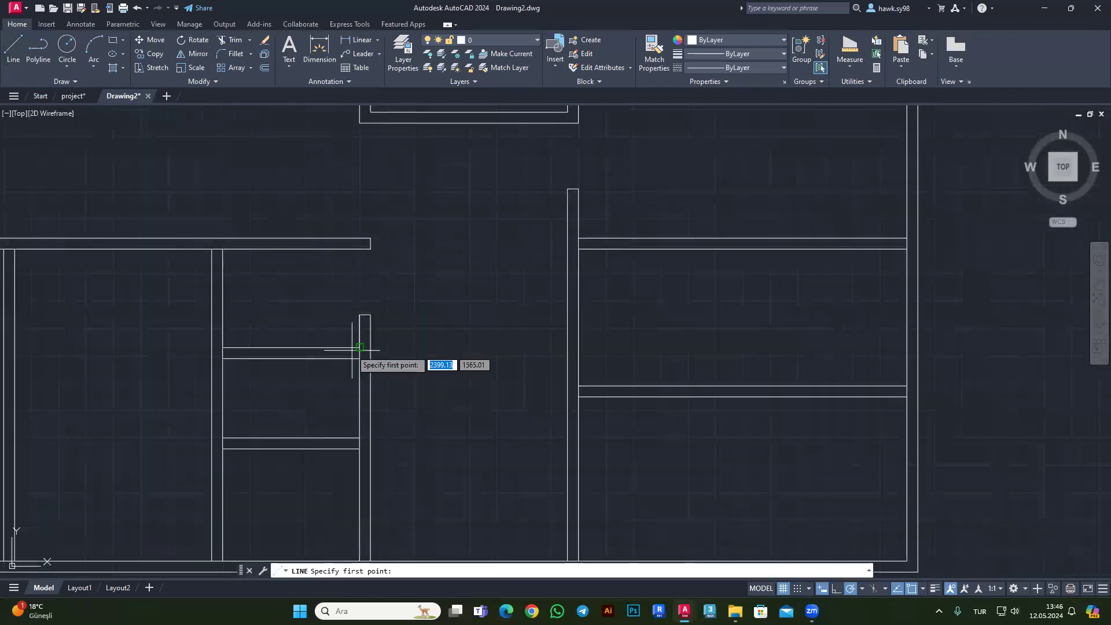
{"action": "left_click", "coordinate": [359, 358]}
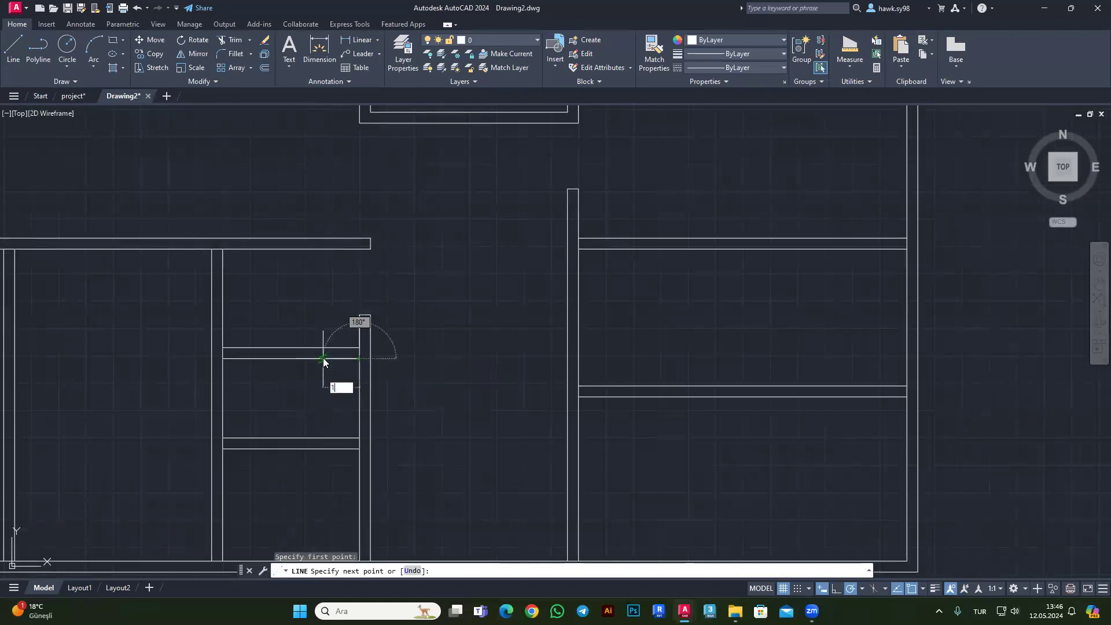
{"action": "type", "text": "100"}
{"action": "key", "text": "Return"}
{"action": "scroll", "coordinate": [323, 358], "scroll_direction": "up", "scroll_amount": 2}
{"action": "left_click", "coordinate": [302, 342]}
{"action": "key", "text": "Escape"}
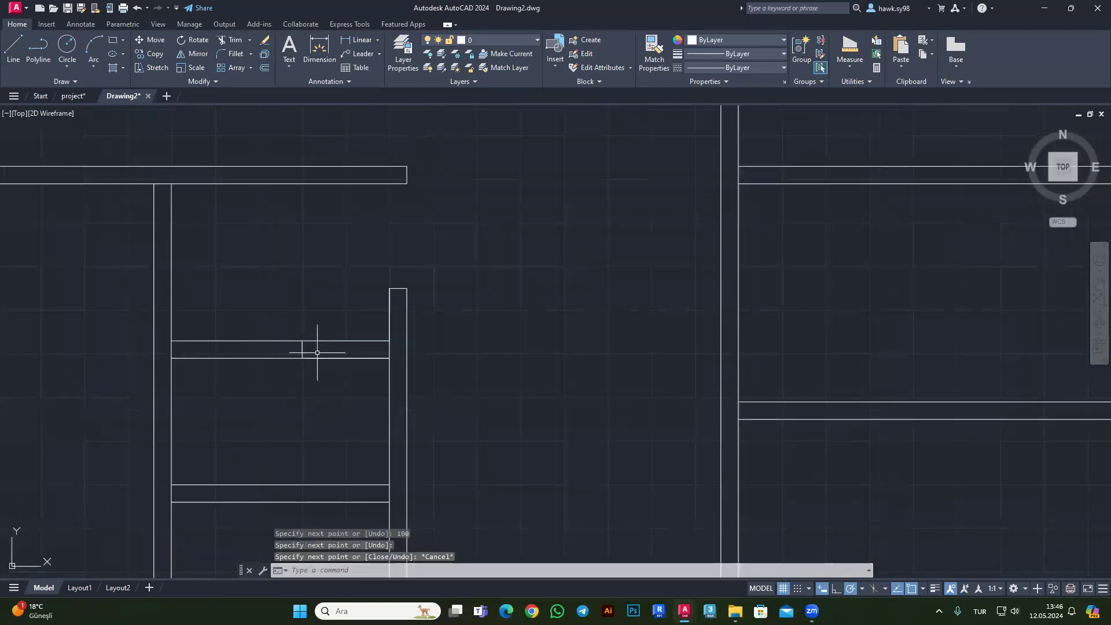
{"action": "left_click", "coordinate": [317, 356]}
{"action": "left_click", "coordinate": [334, 358]}
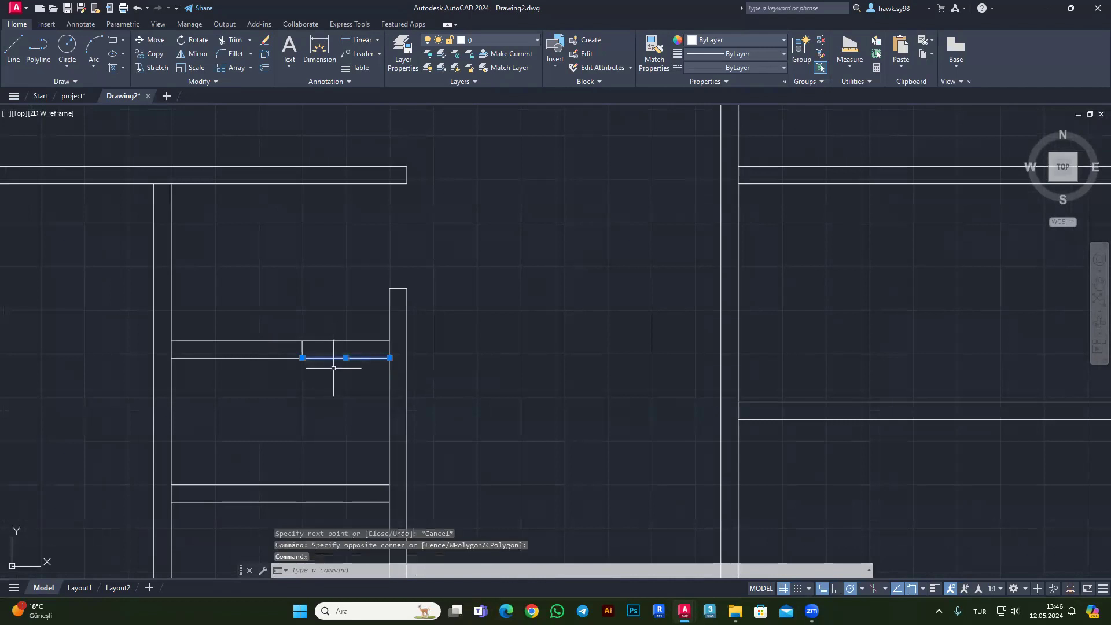
{"action": "key", "text": "Delete"}
Fence-trim the small box's upper line so it stops short of the right wall.
{"action": "left_click", "coordinate": [234, 39]}
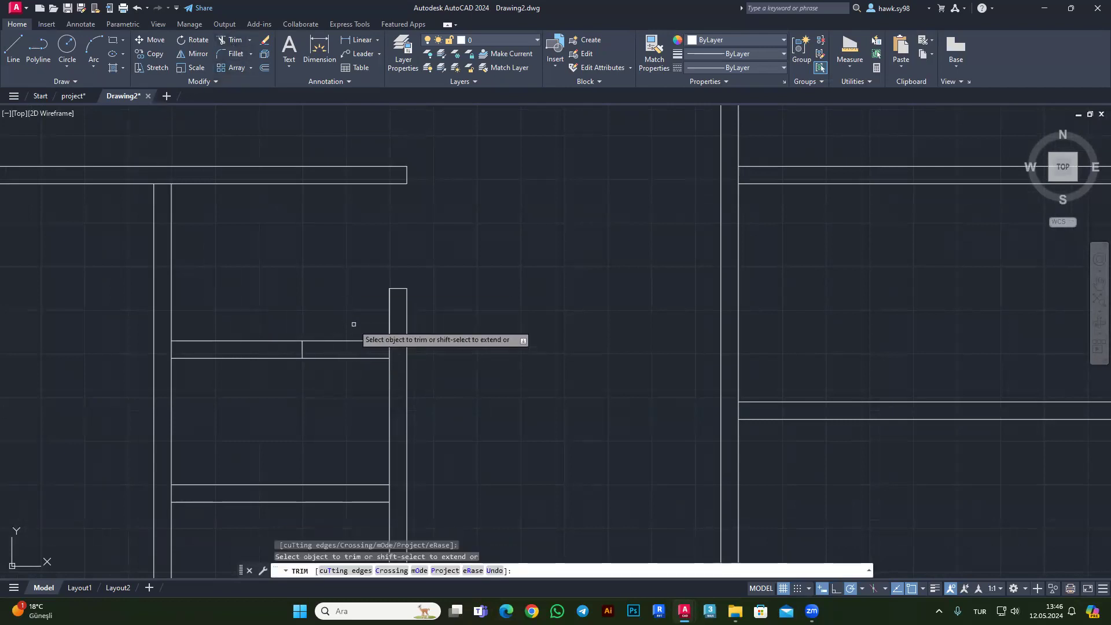
{"action": "left_click_drag", "start_coordinate": [347, 340], "coordinate": [347, 387]}
{"action": "key", "text": "Escape"}
{"action": "scroll", "coordinate": [404, 379], "scroll_direction": "down", "scroll_amount": 2}
{"action": "key", "text": "Escape"}
{"action": "scroll", "coordinate": [403, 379], "scroll_direction": "down", "scroll_amount": 3}
{"action": "scroll", "coordinate": [400, 440], "scroll_direction": "down", "scroll_amount": 1}
{"action": "scroll", "coordinate": [206, 305], "scroll_direction": "up", "scroll_amount": 2}
Zoom around the lower plan to locate the next wall corner.
{"action": "left_click", "coordinate": [18, 55]}
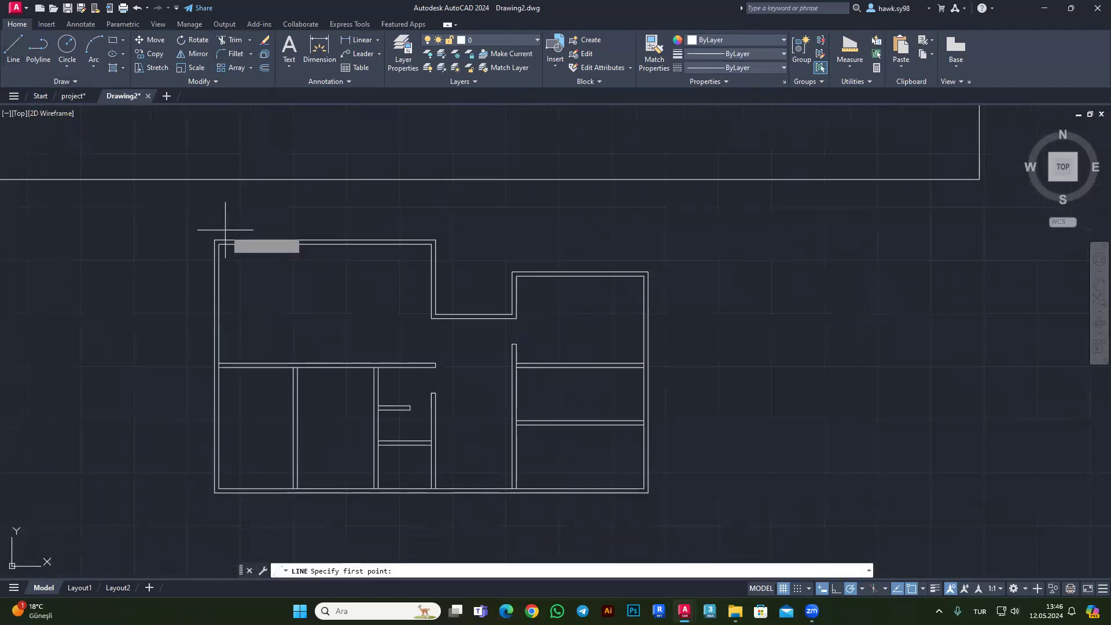
{"action": "scroll", "coordinate": [324, 301], "scroll_direction": "down", "scroll_amount": 3}
{"action": "scroll", "coordinate": [188, 153], "scroll_direction": "up", "scroll_amount": 5}
{"action": "scroll", "coordinate": [188, 154], "scroll_direction": "up", "scroll_amount": 4}
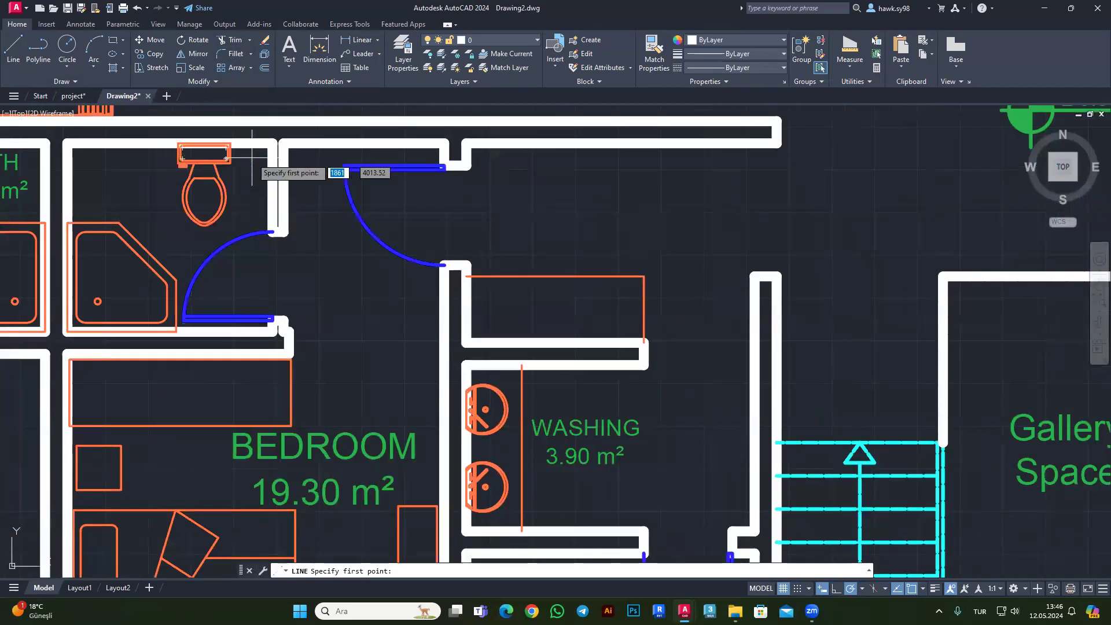
{"action": "scroll", "coordinate": [228, 323], "scroll_direction": "down", "scroll_amount": 2}
{"action": "scroll", "coordinate": [204, 329], "scroll_direction": "down", "scroll_amount": 6}
{"action": "scroll", "coordinate": [204, 329], "scroll_direction": "down", "scroll_amount": 2}
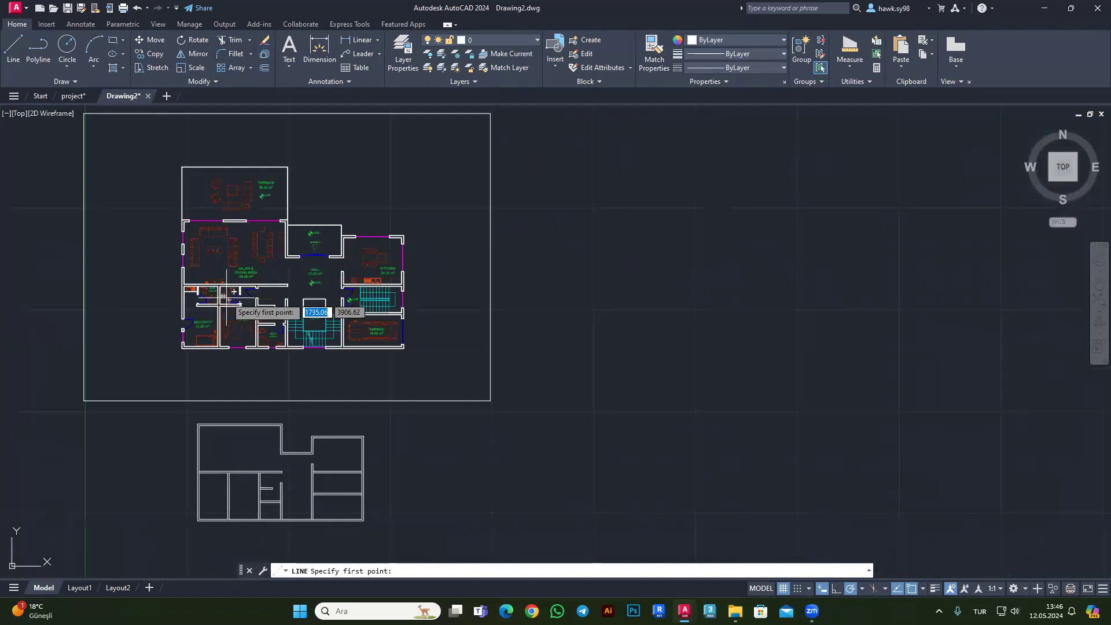
{"action": "scroll", "coordinate": [231, 295], "scroll_direction": "up", "scroll_amount": 6}
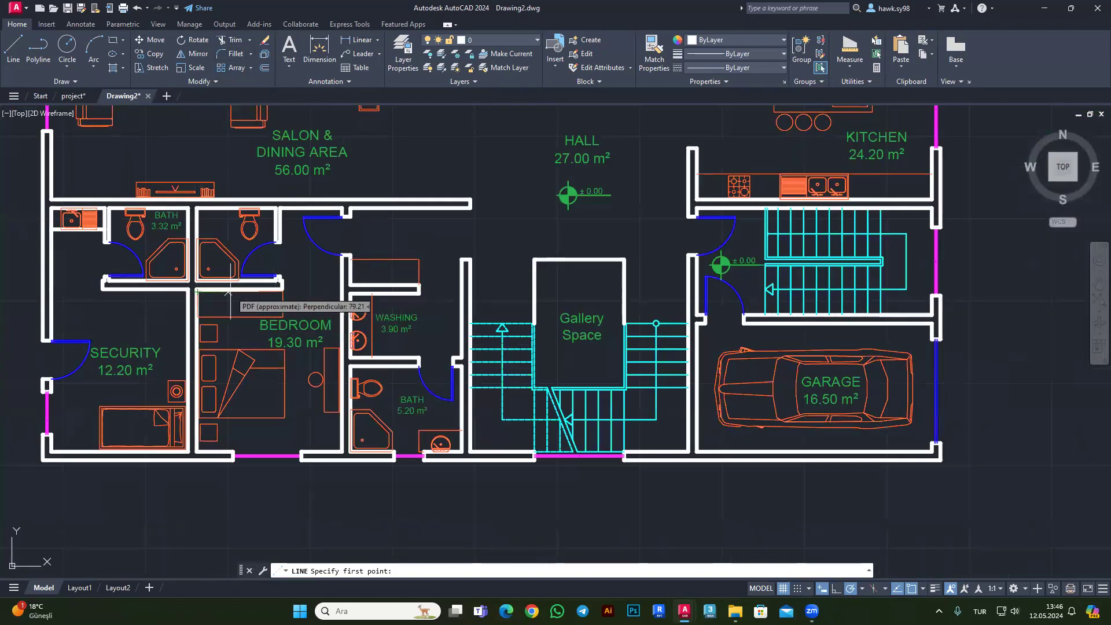
{"action": "scroll", "coordinate": [334, 312], "scroll_direction": "down", "scroll_amount": 6}
{"action": "scroll", "coordinate": [307, 469], "scroll_direction": "up", "scroll_amount": 4}
{"action": "scroll", "coordinate": [341, 382], "scroll_direction": "down", "scroll_amount": 4}
{"action": "scroll", "coordinate": [359, 249], "scroll_direction": "up", "scroll_amount": 3}
{"action": "scroll", "coordinate": [324, 225], "scroll_direction": "up", "scroll_amount": 2}
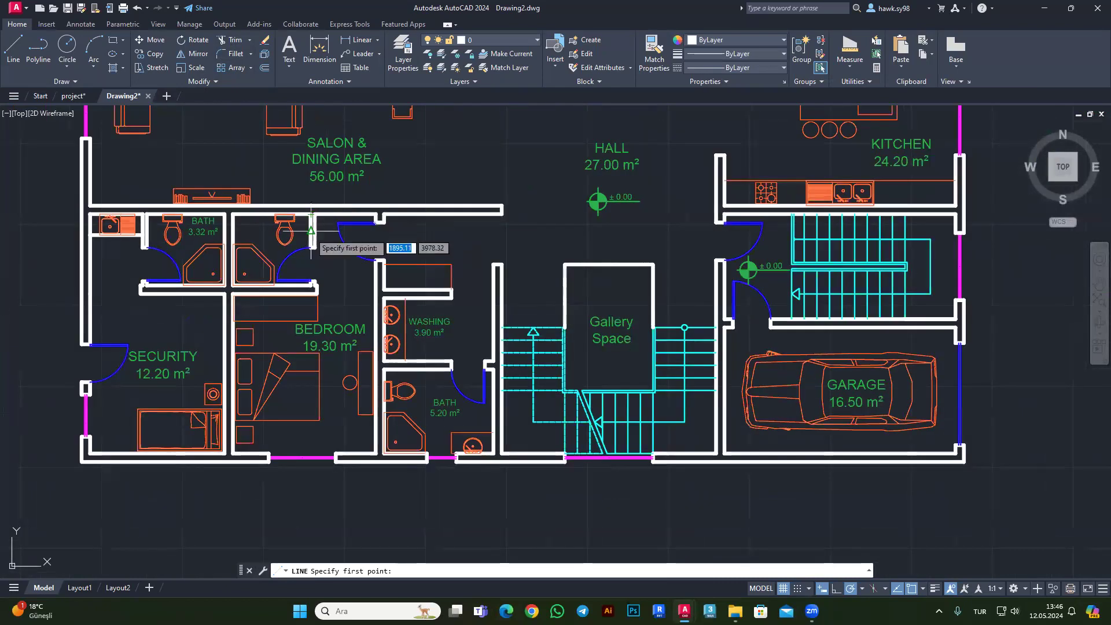
{"action": "scroll", "coordinate": [376, 232], "scroll_direction": "down", "scroll_amount": 3}
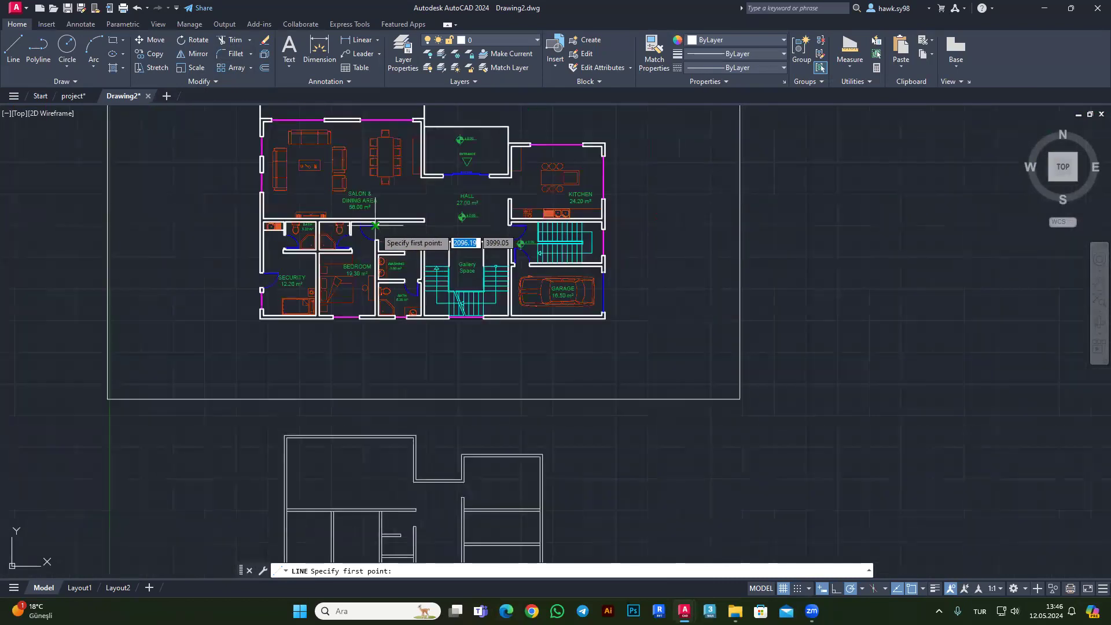
{"action": "scroll", "coordinate": [376, 243], "scroll_direction": "down", "scroll_amount": 2}
{"action": "scroll", "coordinate": [342, 439], "scroll_direction": "up", "scroll_amount": 5}
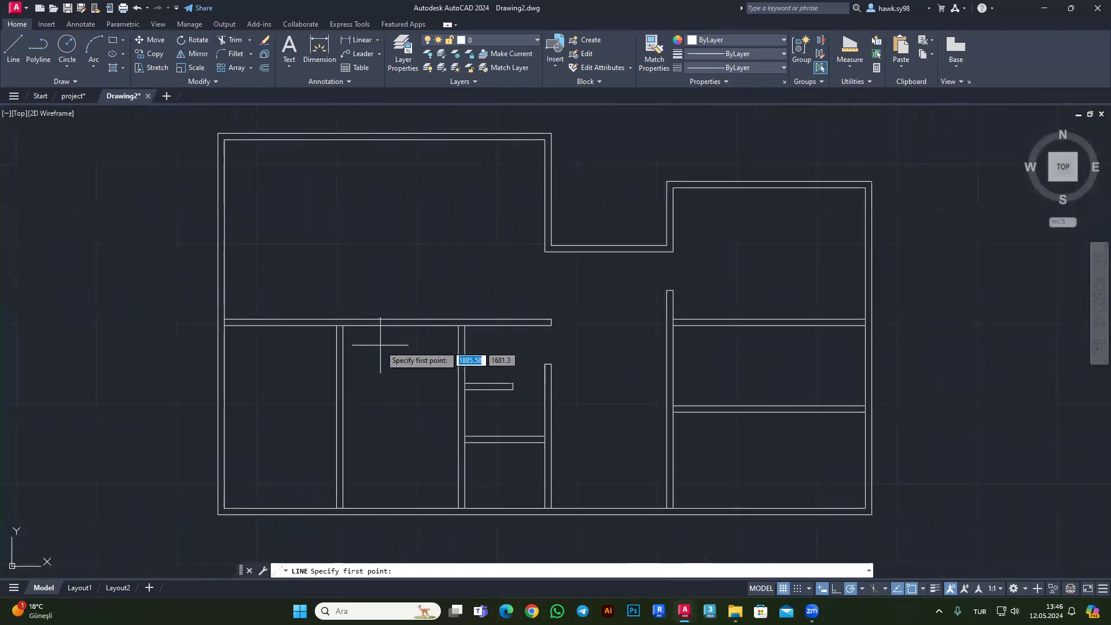
Draw 200-unit lines right and down from the wall corner, closing the square back onto the wall.
{"action": "left_click", "coordinate": [343, 325]}
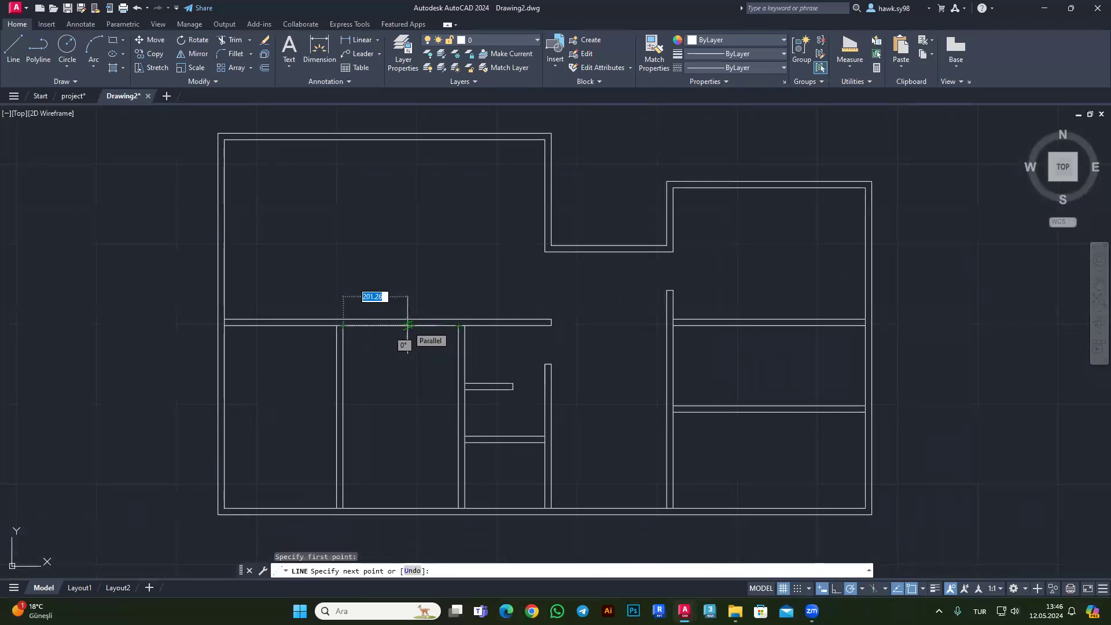
{"action": "type", "text": "200"}
{"action": "key", "text": "Return"}
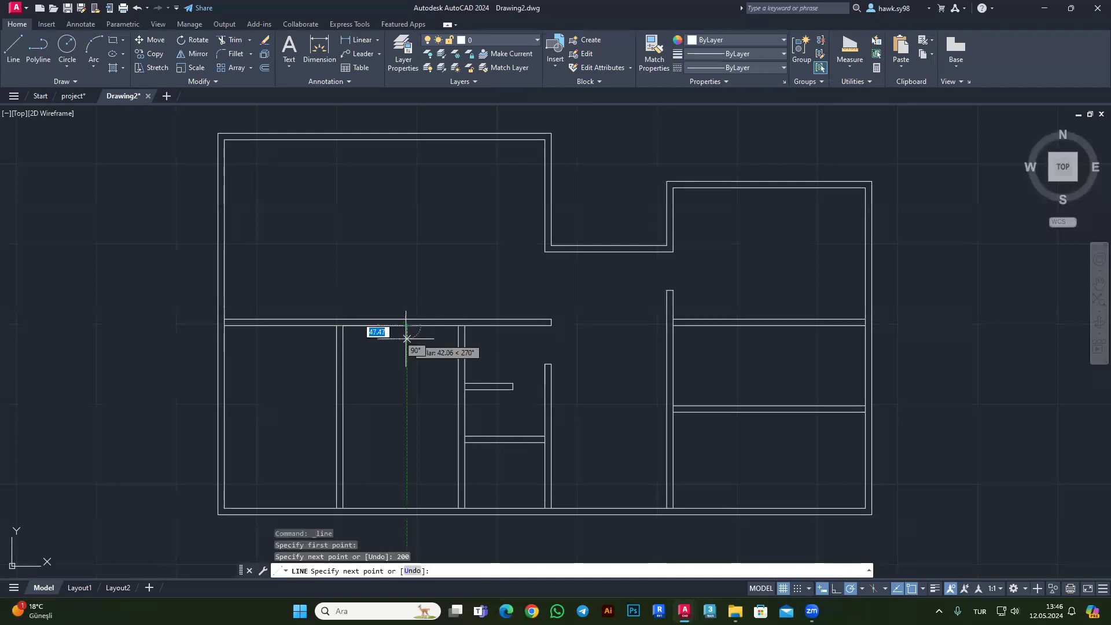
{"action": "type", "text": "200"}
{"action": "key", "text": "Return"}
{"action": "scroll", "coordinate": [418, 411], "scroll_direction": "down", "scroll_amount": 4}
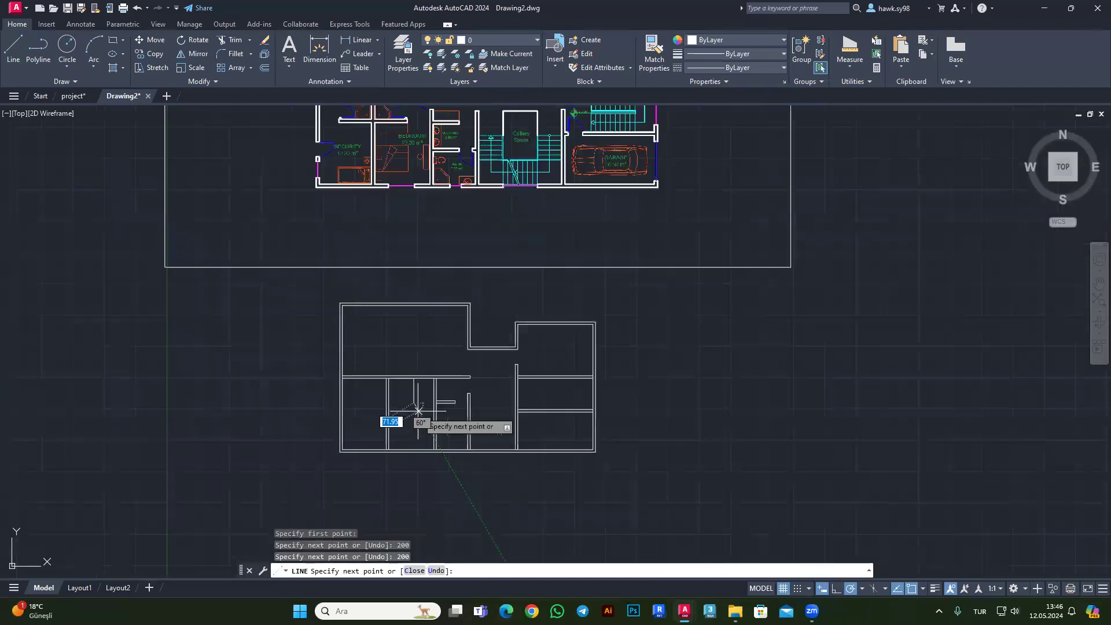
{"action": "scroll", "coordinate": [418, 405], "scroll_direction": "up", "scroll_amount": 4}
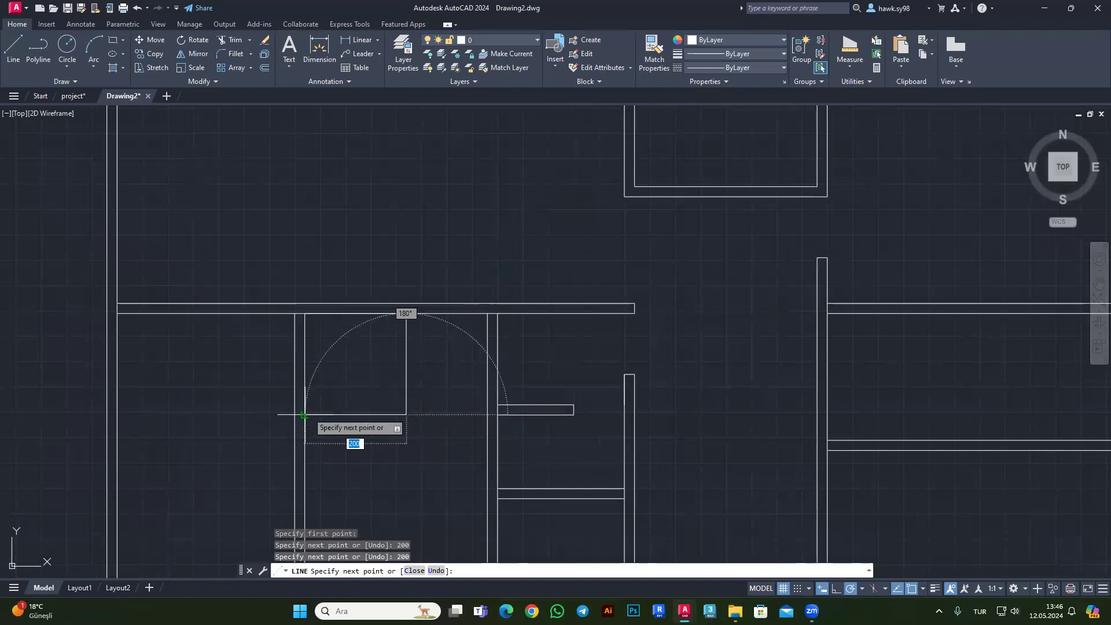
{"action": "left_click", "coordinate": [303, 415]}
{"action": "key", "text": "Escape"}
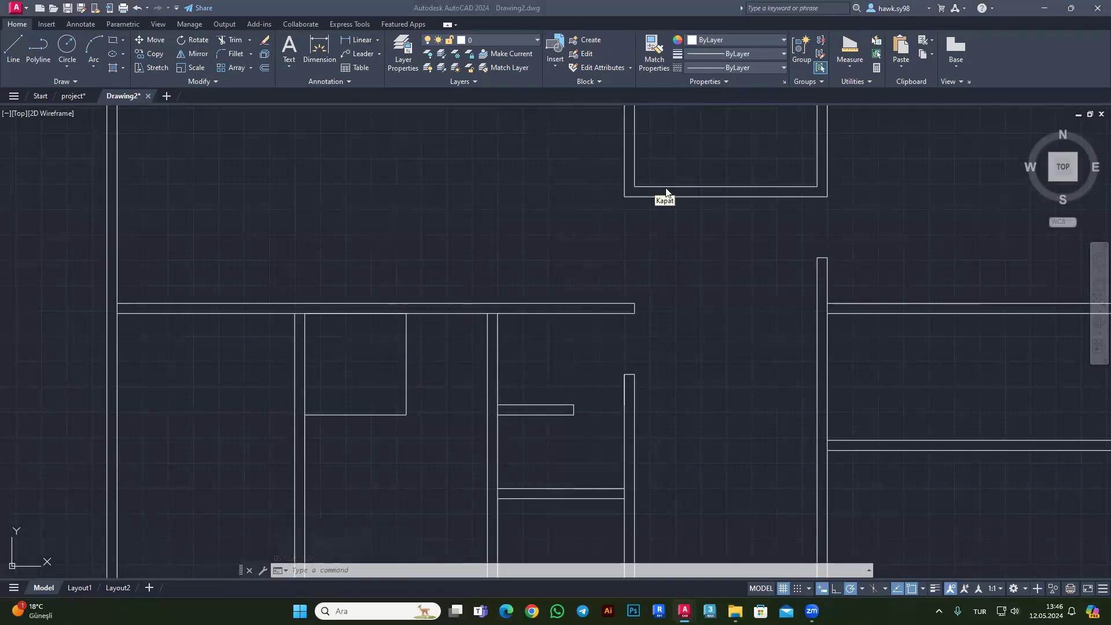
{"action": "scroll", "coordinate": [666, 188], "scroll_direction": "down", "scroll_amount": 4}
{"action": "scroll", "coordinate": [441, 372], "scroll_direction": "up", "scroll_amount": 4}
{"action": "left_click", "coordinate": [431, 426]}
{"action": "key", "text": "Escape"}
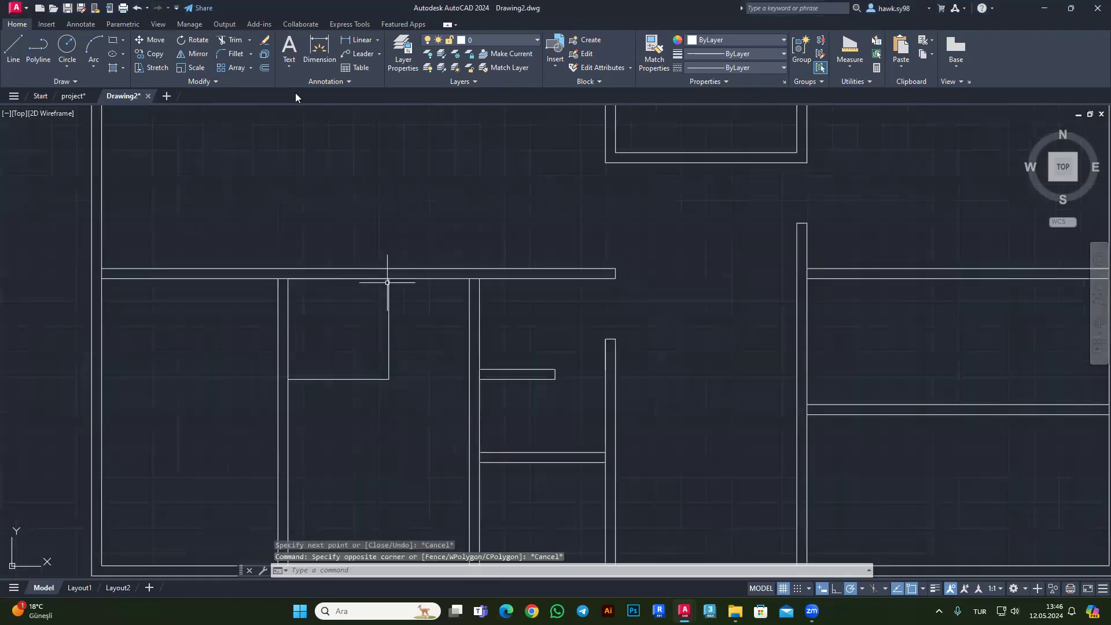
Offset the square's new wall lines by 10 units to make them double walls.
{"action": "left_click", "coordinate": [265, 68]}
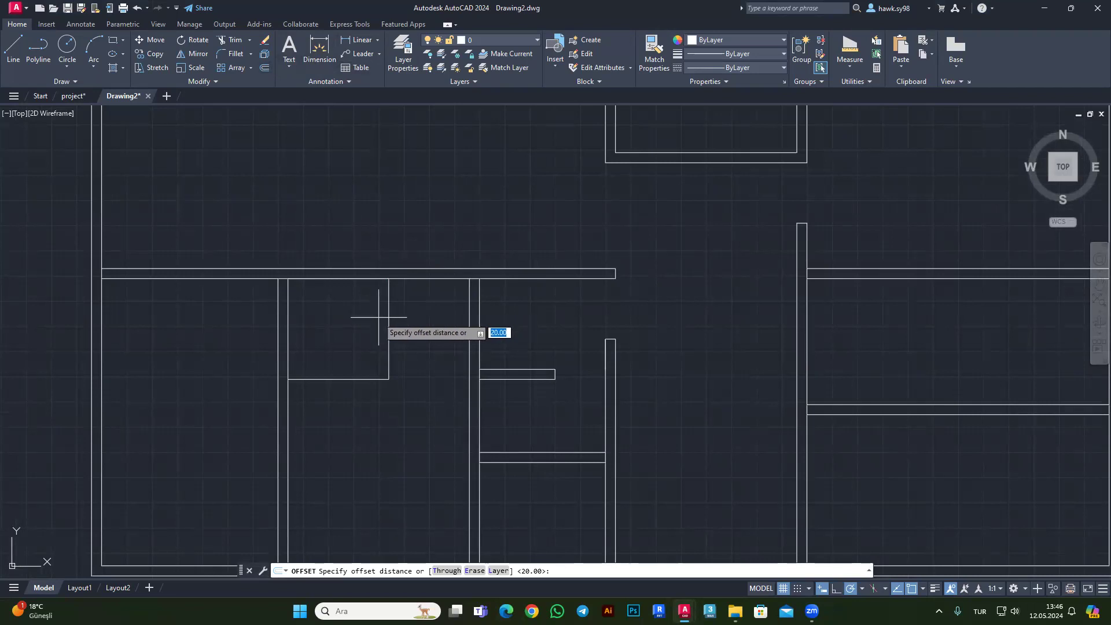
{"action": "scroll", "coordinate": [393, 364], "scroll_direction": "down", "scroll_amount": 3}
{"action": "scroll", "coordinate": [385, 451], "scroll_direction": "down", "scroll_amount": 2}
{"action": "scroll", "coordinate": [405, 232], "scroll_direction": "up", "scroll_amount": 4}
{"action": "scroll", "coordinate": [405, 197], "scroll_direction": "down", "scroll_amount": 2}
{"action": "scroll", "coordinate": [407, 189], "scroll_direction": "down", "scroll_amount": 2}
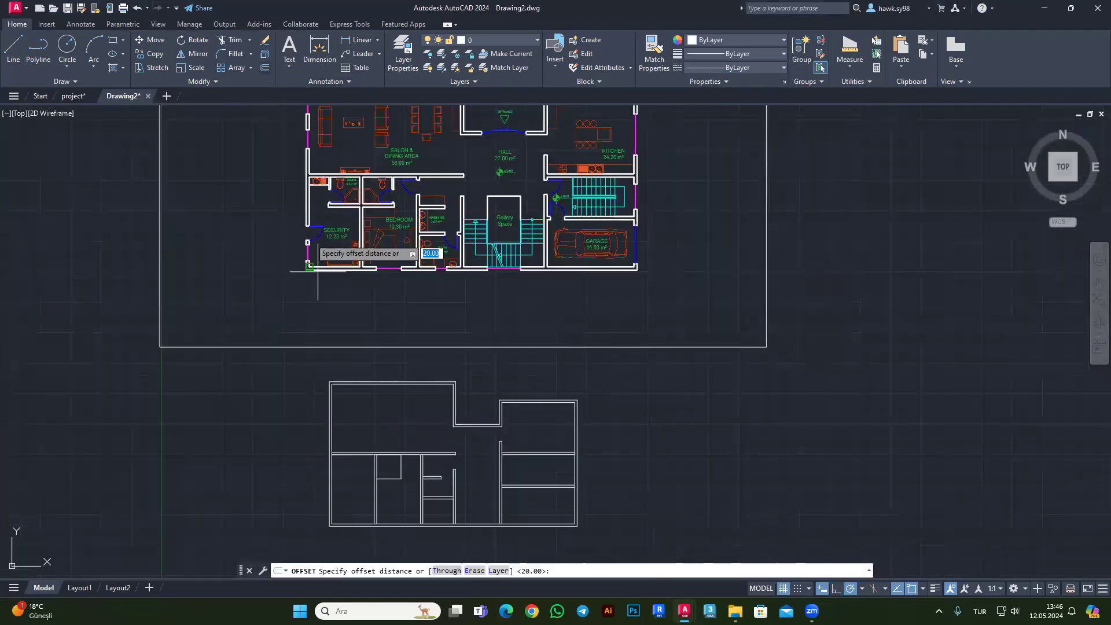
{"action": "type", "text": "0"}
{"action": "key", "text": "Return"}
{"action": "scroll", "coordinate": [393, 457], "scroll_direction": "up", "scroll_amount": 4}
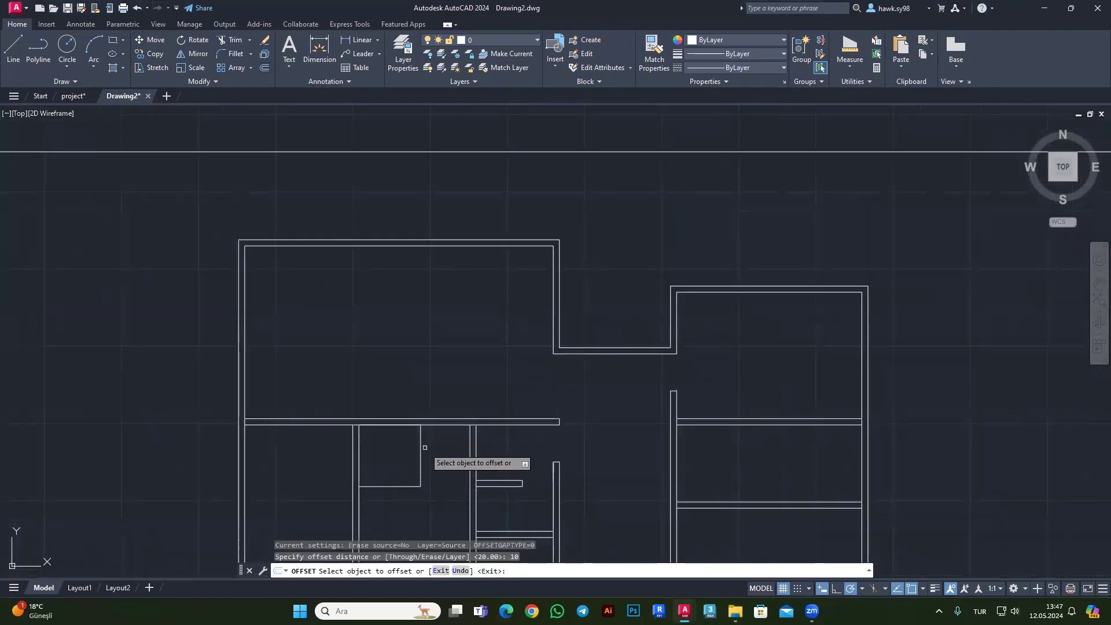
{"action": "left_click", "coordinate": [424, 447]}
{"action": "left_click", "coordinate": [434, 449]}
{"action": "scroll", "coordinate": [434, 449], "scroll_direction": "up", "scroll_amount": 3}
{"action": "left_click", "coordinate": [405, 461]}
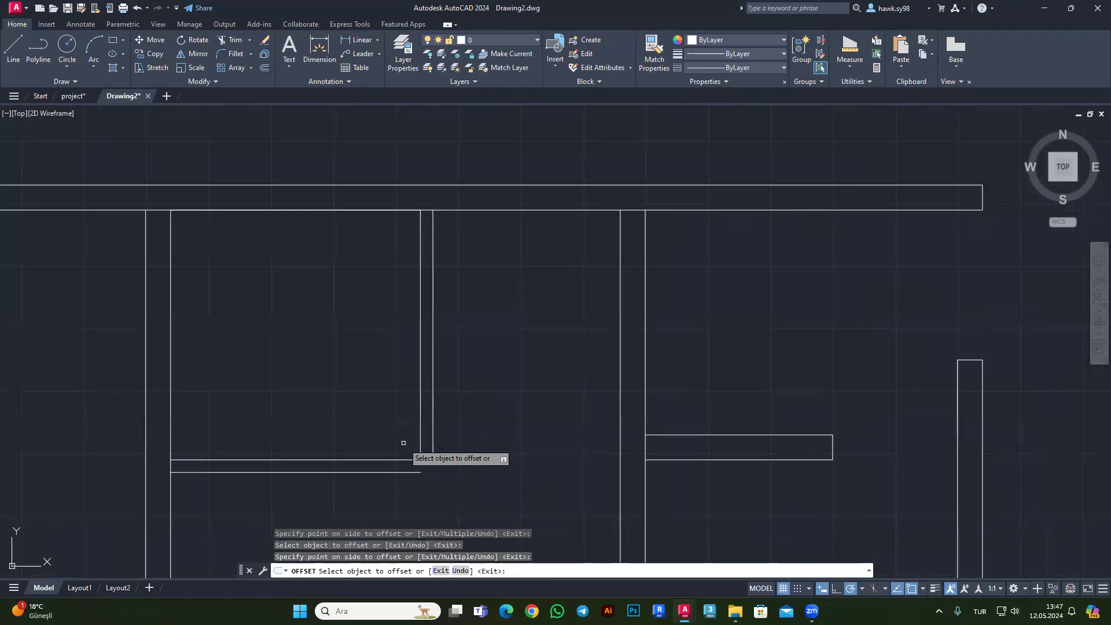
{"action": "key", "text": "Escape"}
{"action": "scroll", "coordinate": [463, 438], "scroll_direction": "down", "scroll_amount": 2}
{"action": "scroll", "coordinate": [397, 428], "scroll_direction": "up", "scroll_amount": 4}
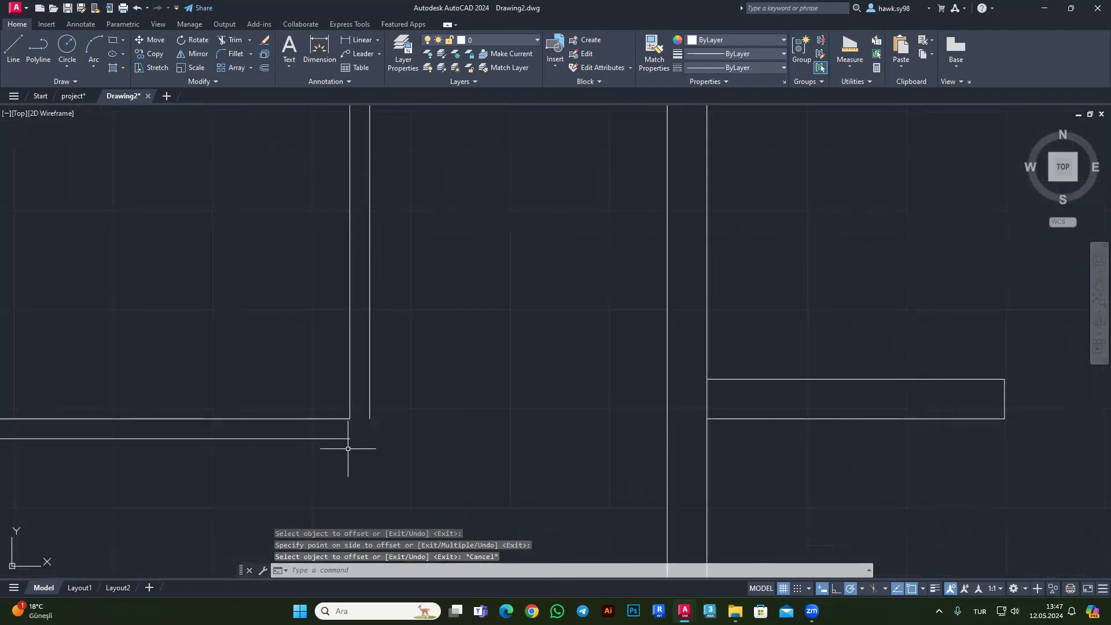
Fillet the outer corner with radius 0 and delete the redundant top line.
{"action": "left_click", "coordinate": [234, 53]}
{"action": "left_click", "coordinate": [490, 571]}
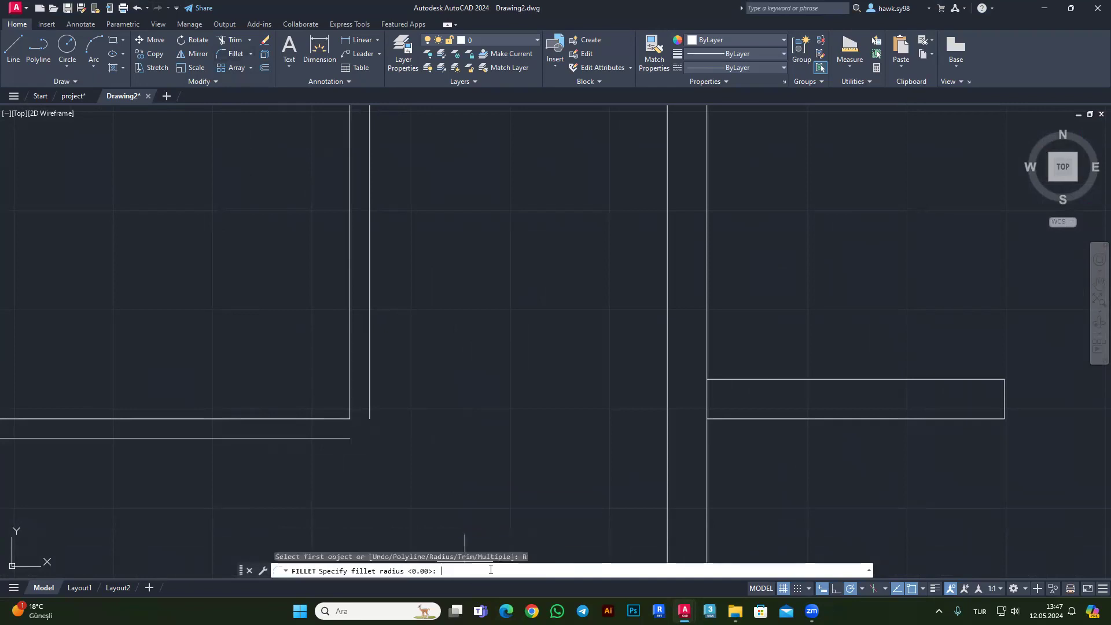
{"action": "key", "text": "Return"}
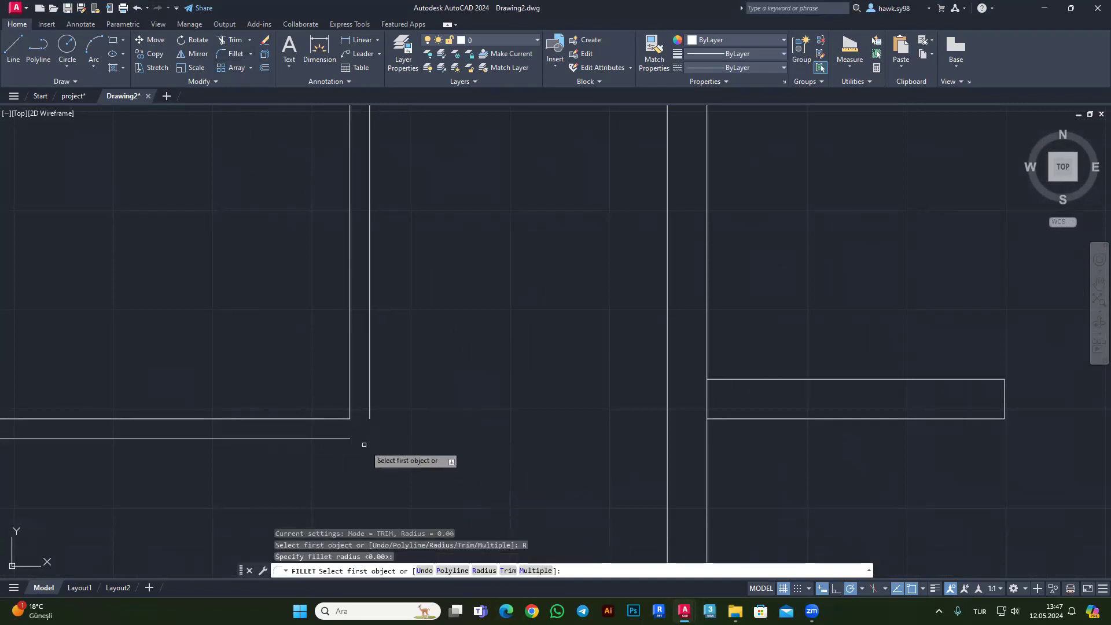
{"action": "left_click", "coordinate": [345, 440]}
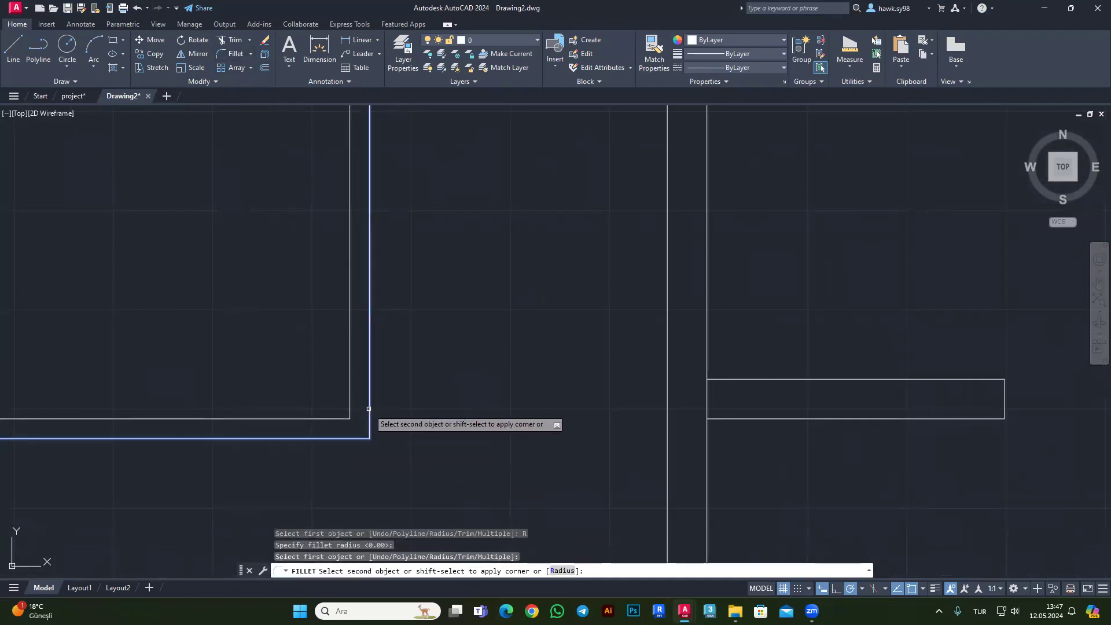
{"action": "left_click", "coordinate": [369, 423]}
{"action": "scroll", "coordinate": [416, 405], "scroll_direction": "down", "scroll_amount": 5}
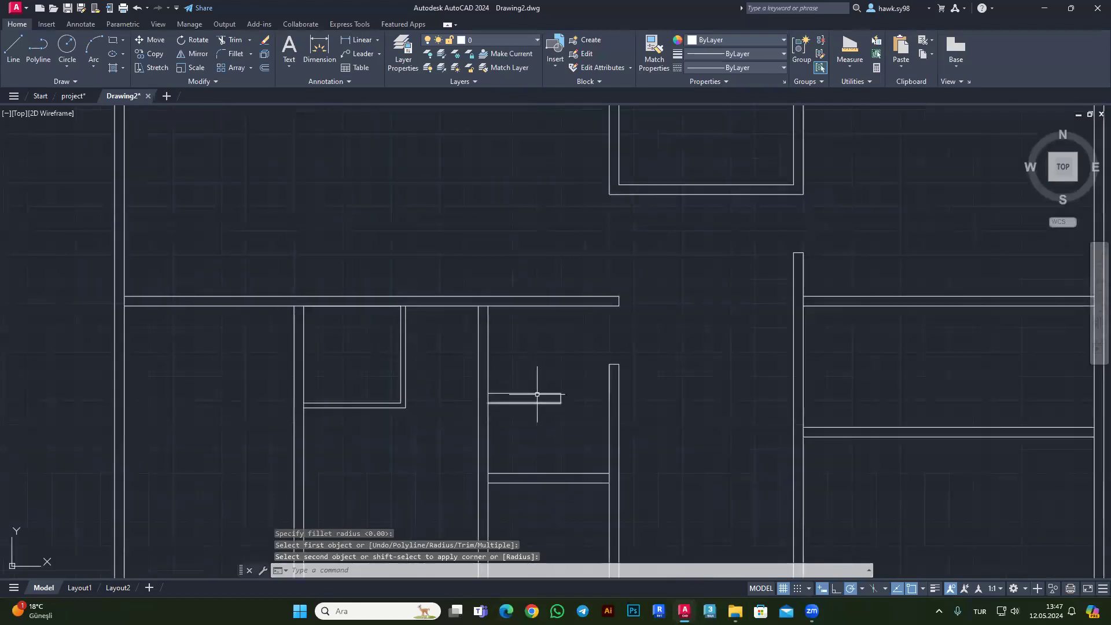
{"action": "key", "text": "Escape"}
{"action": "key", "text": "Escape"}
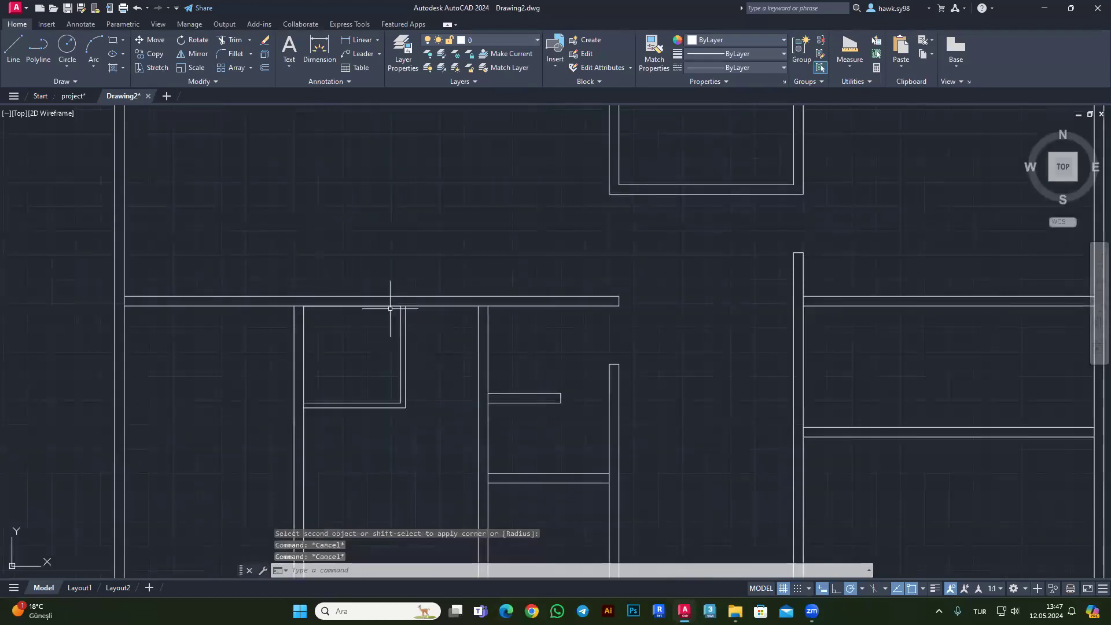
{"action": "key", "text": "Escape"}
{"action": "left_click", "coordinate": [389, 306]}
{"action": "key", "text": "Delete"}
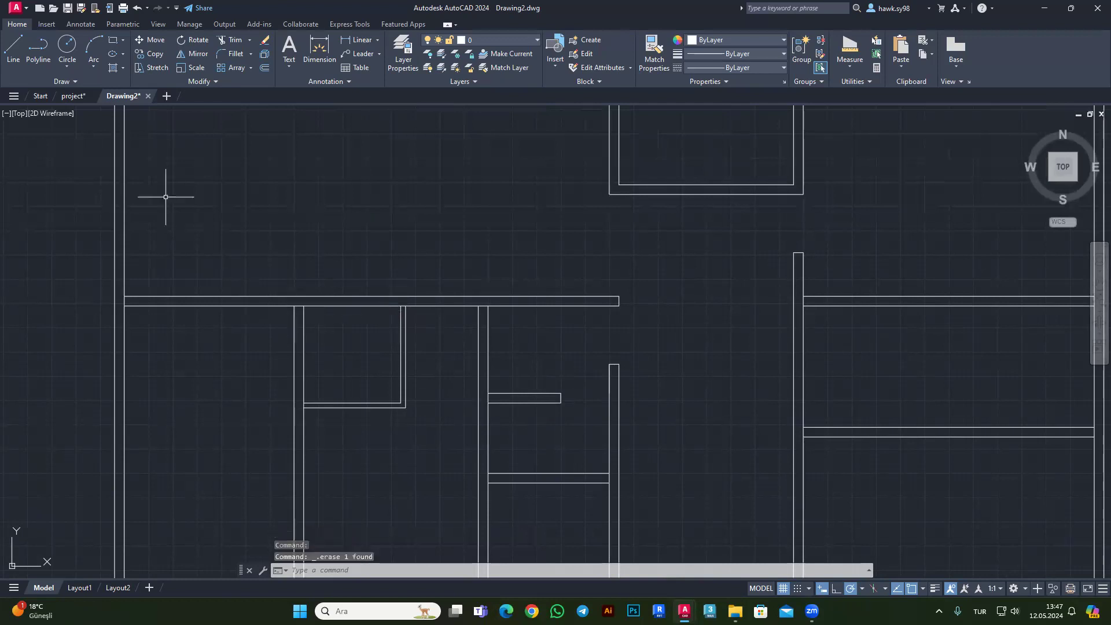
{"action": "left_click", "coordinate": [13, 49]}
{"action": "scroll", "coordinate": [419, 341], "scroll_direction": "up", "scroll_amount": 4}
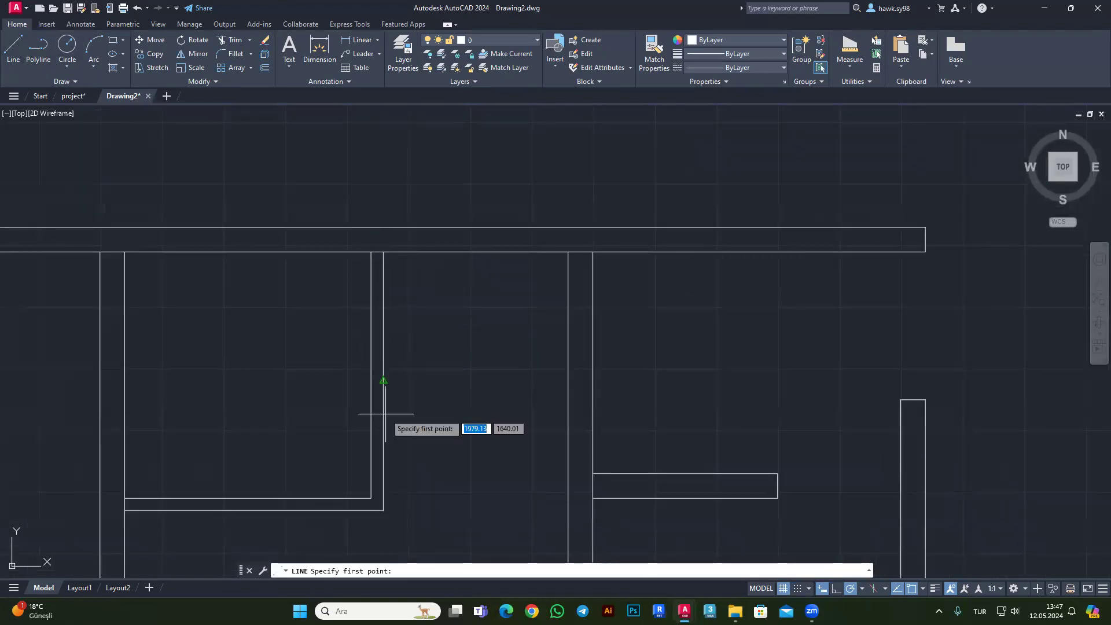
Draw a cross line through the left wall 10 units below the corner, erasing the helper segment.
{"action": "left_click", "coordinate": [383, 252]}
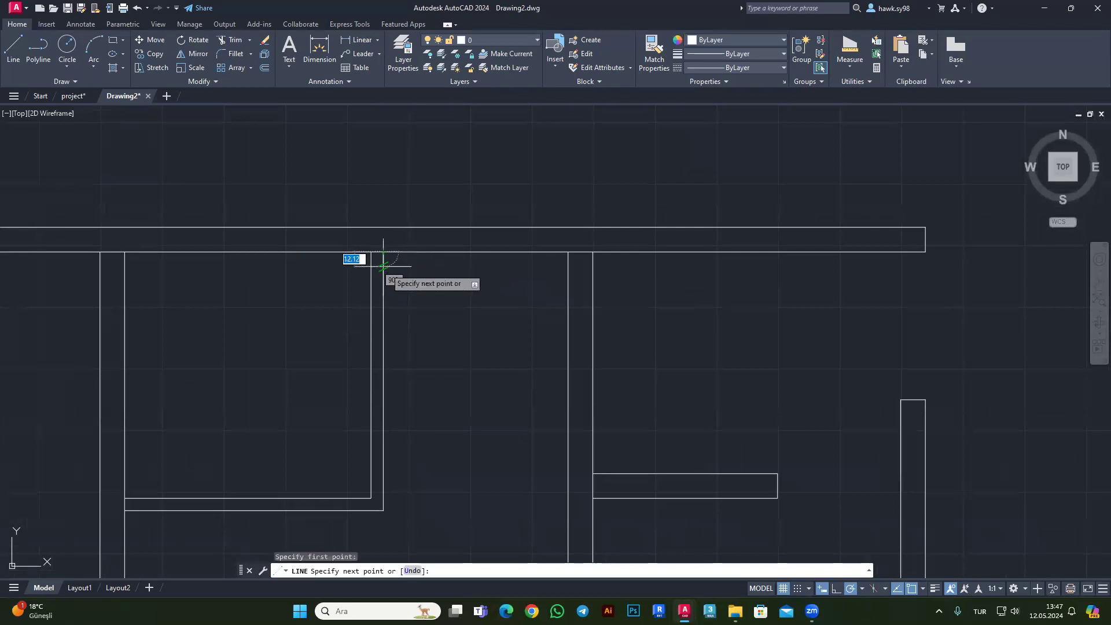
{"action": "type", "text": "10"}
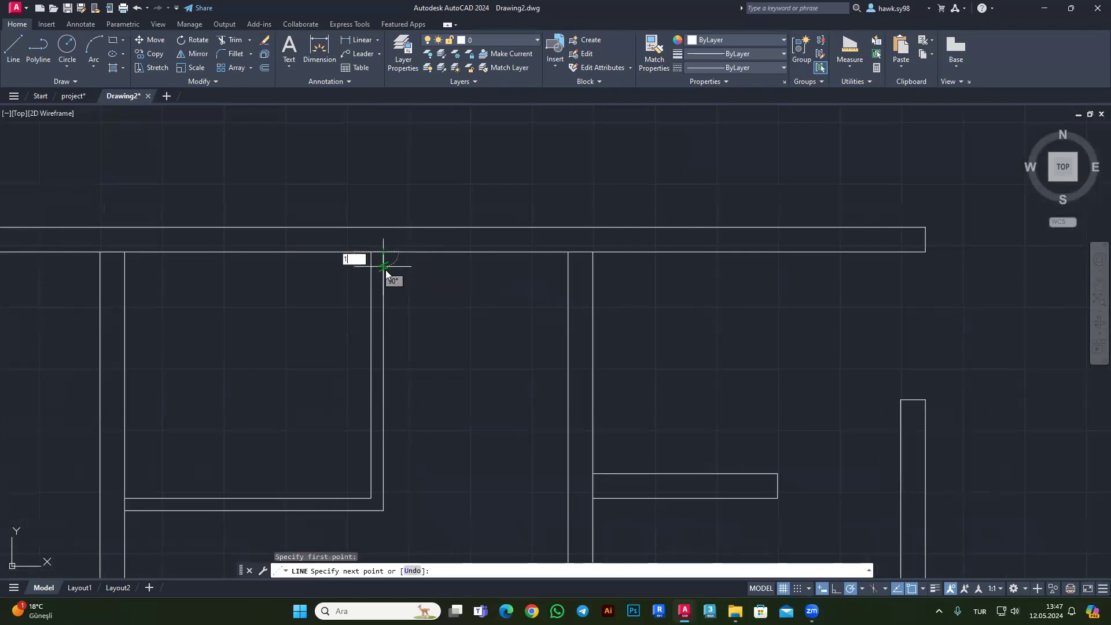
{"action": "key", "text": "Return"}
{"action": "scroll", "coordinate": [385, 270], "scroll_direction": "up", "scroll_amount": 5}
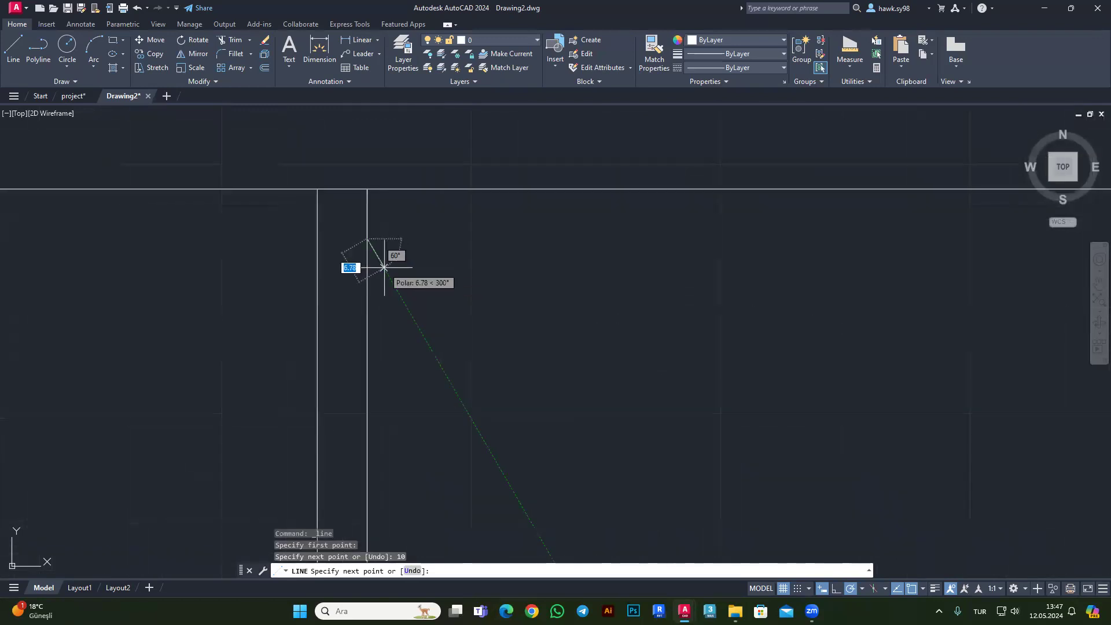
{"action": "left_click", "coordinate": [317, 238]}
{"action": "key", "text": "Escape"}
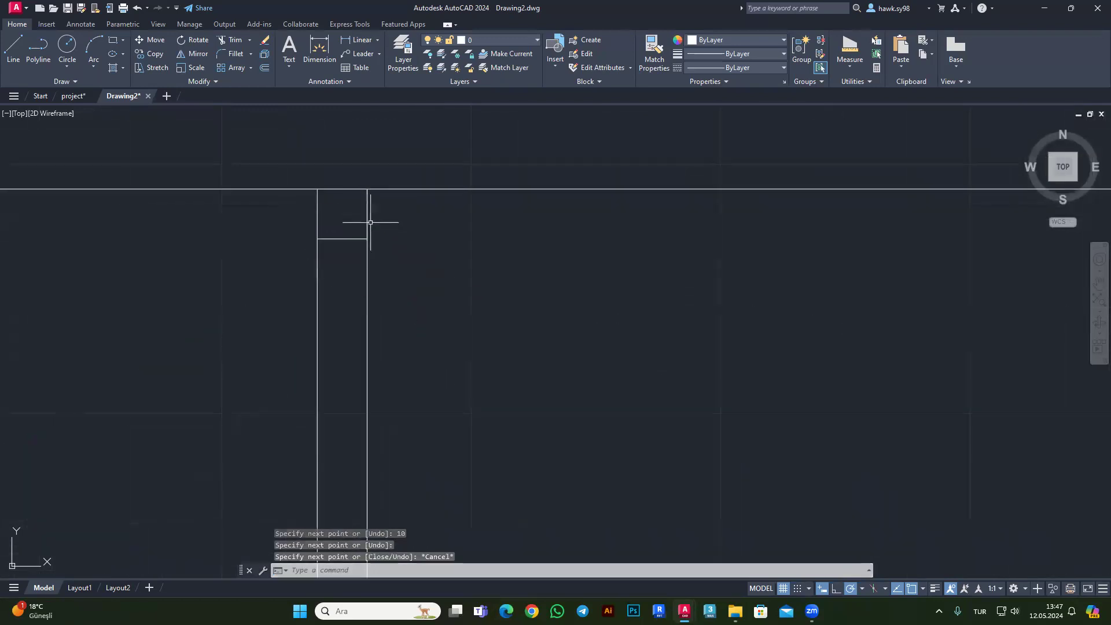
{"action": "left_click", "coordinate": [367, 222]}
{"action": "key", "text": "Delete"}
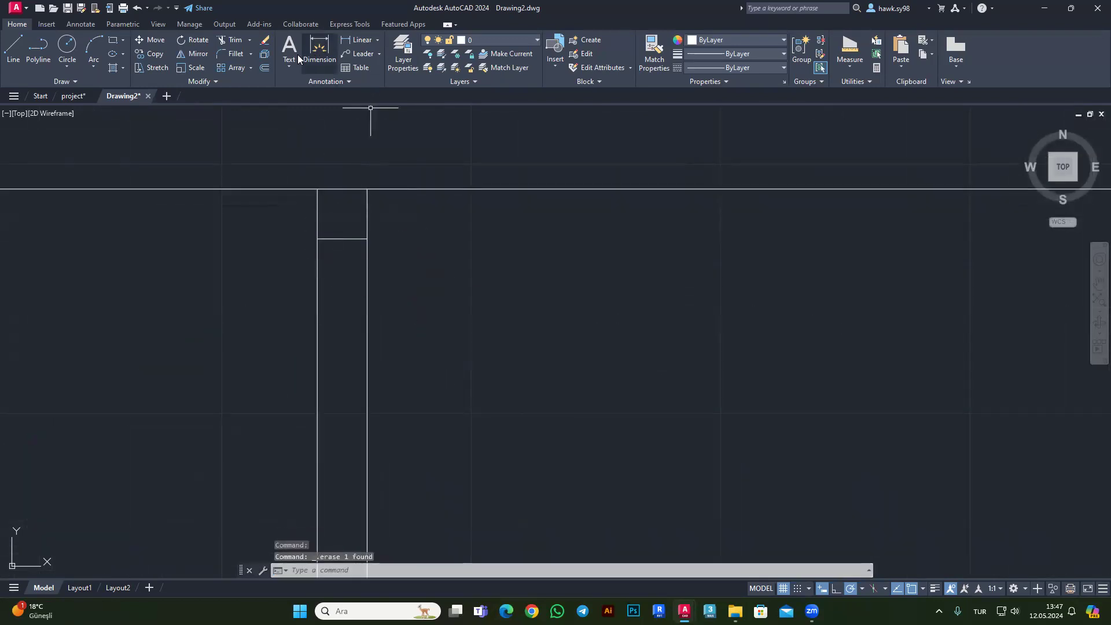
Copy the cross line 80 units down the wall.
{"action": "left_click", "coordinate": [265, 70]}
{"action": "scroll", "coordinate": [376, 223], "scroll_direction": "down", "scroll_amount": 4}
{"action": "scroll", "coordinate": [367, 242], "scroll_direction": "up", "scroll_amount": 2}
{"action": "key", "text": "Escape"}
{"action": "left_click", "coordinate": [366, 225]}
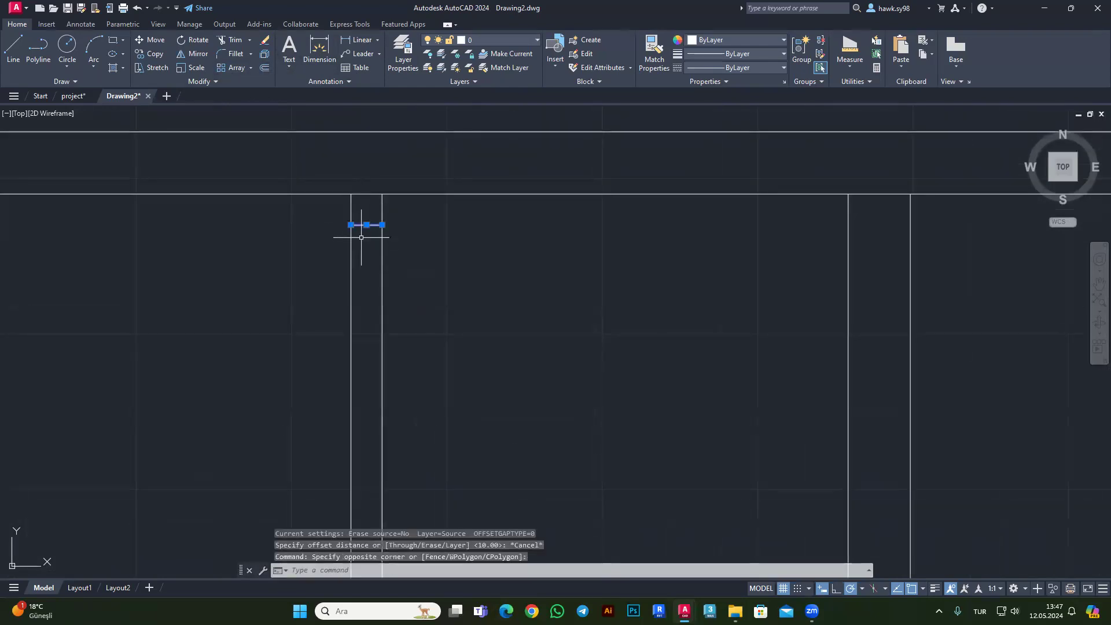
{"action": "left_click", "coordinate": [151, 54]}
{"action": "left_click", "coordinate": [382, 226]}
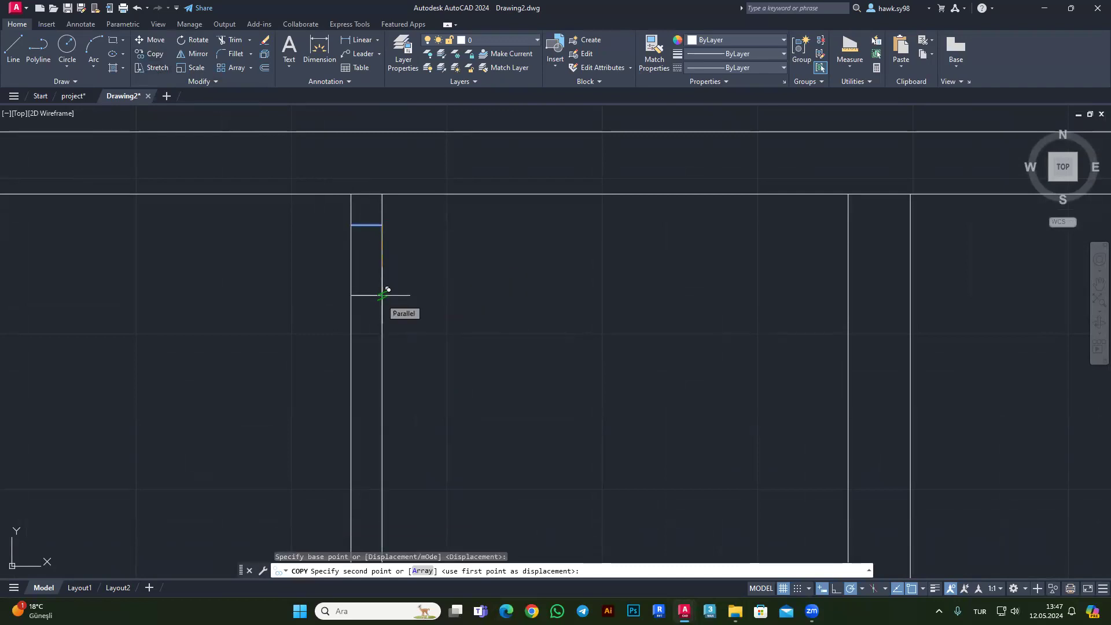
{"action": "type", "text": "80"}
{"action": "key", "text": "Return"}
{"action": "scroll", "coordinate": [409, 287], "scroll_direction": "up", "scroll_amount": 3}
{"action": "key", "text": "Escape"}
{"action": "key", "text": "Escape"}
{"action": "scroll", "coordinate": [393, 260], "scroll_direction": "up", "scroll_amount": 2}
Offset the top cross line by 80 to place the second door line.
{"action": "left_click_drag", "start_coordinate": [347, 428], "coordinate": [448, 385]}
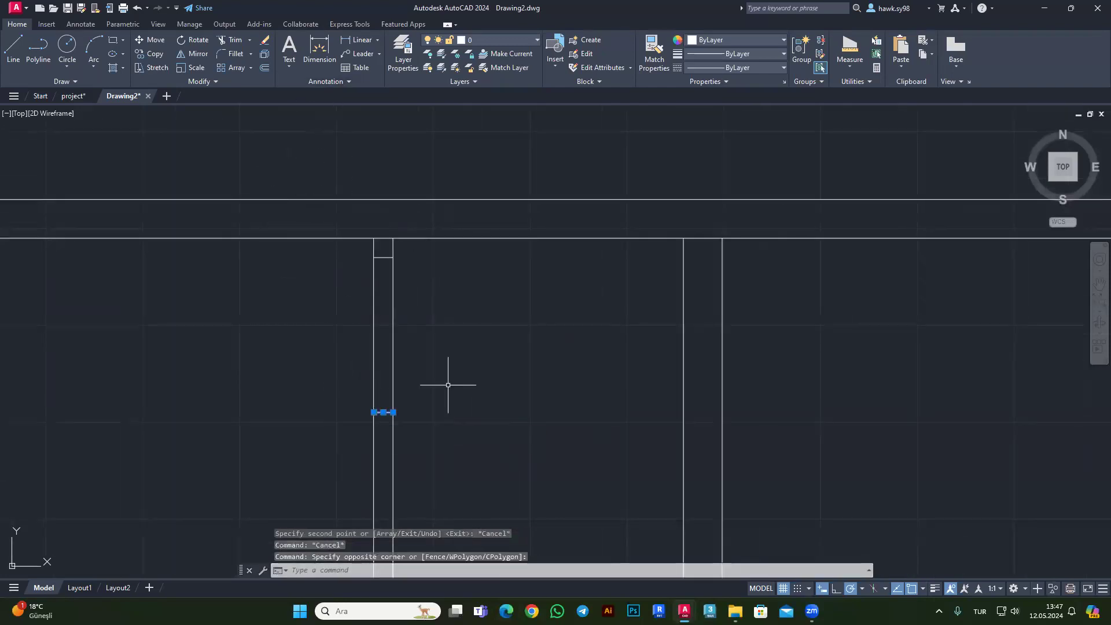
{"action": "left_click", "coordinate": [265, 67]}
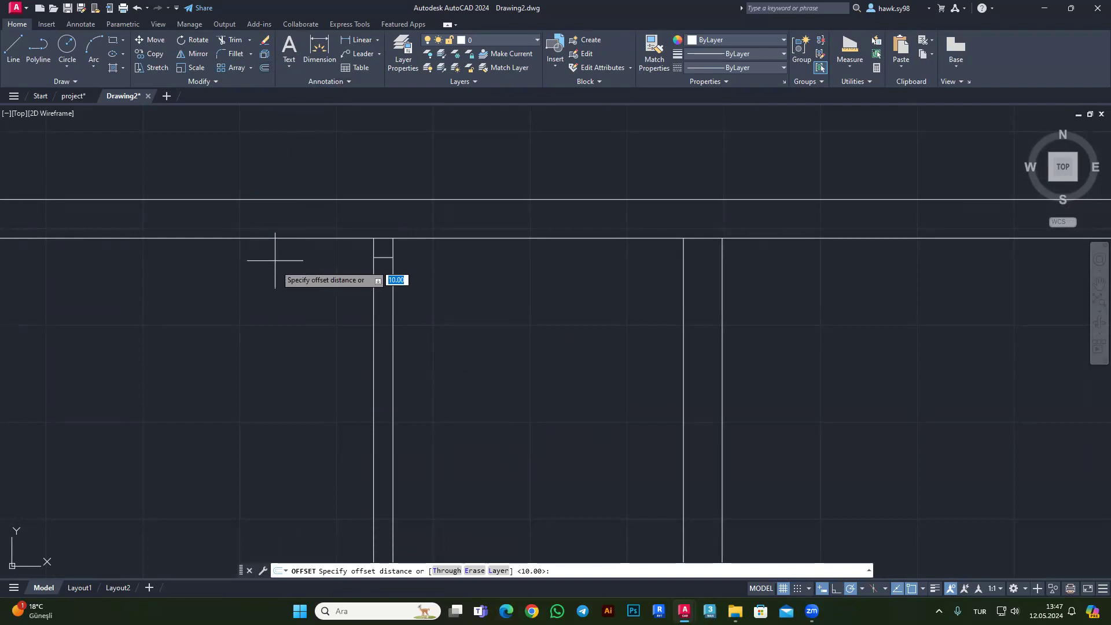
{"action": "type", "text": "0"}
{"action": "key", "text": "Return"}
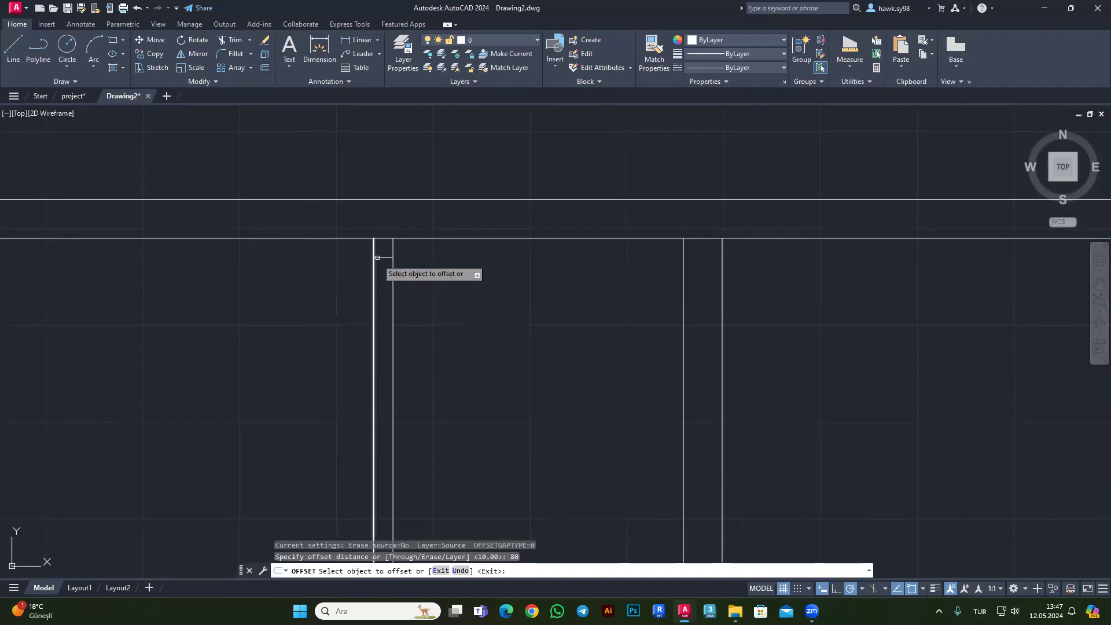
{"action": "left_click", "coordinate": [382, 257]}
{"action": "left_click", "coordinate": [463, 316]}
{"action": "key", "text": "Escape"}
{"action": "key", "text": "Escape"}
{"action": "key", "text": "Escape"}
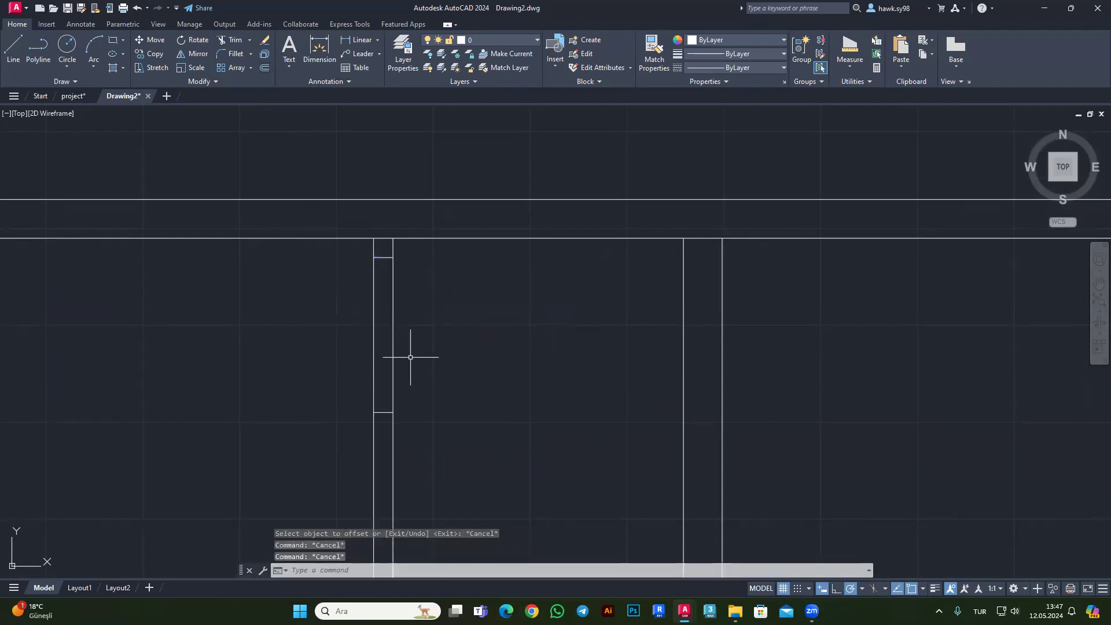
Trim the left wall lines between the two cross lines to open the door gap.
{"action": "left_click", "coordinate": [234, 40]}
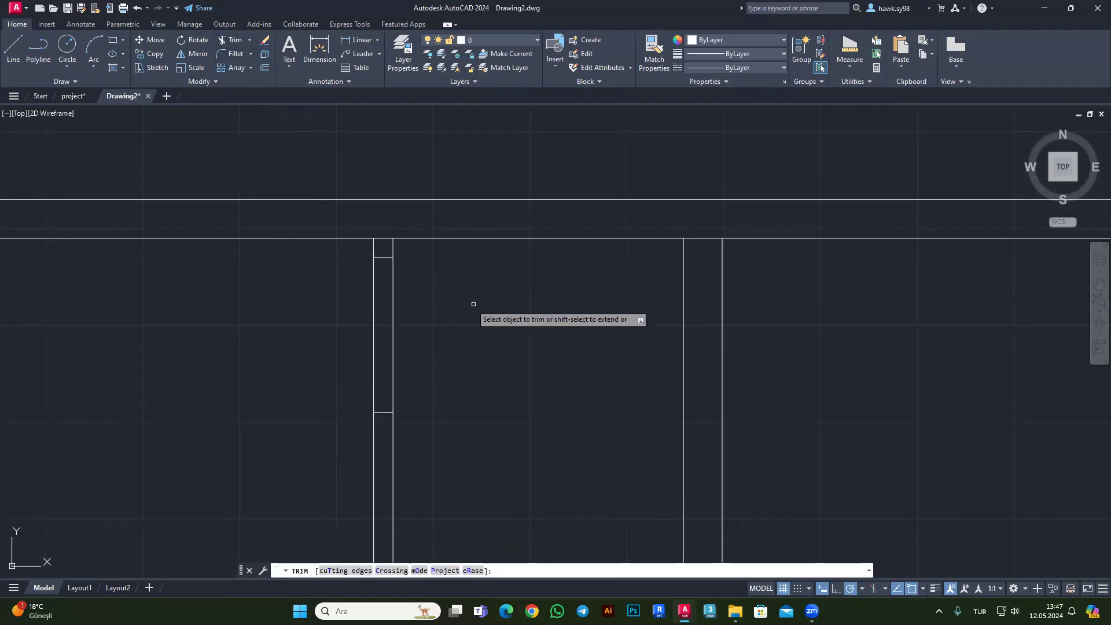
{"action": "left_click", "coordinate": [293, 312]}
{"action": "left_click", "coordinate": [451, 314]}
{"action": "key", "text": "Escape"}
{"action": "key", "text": "Escape"}
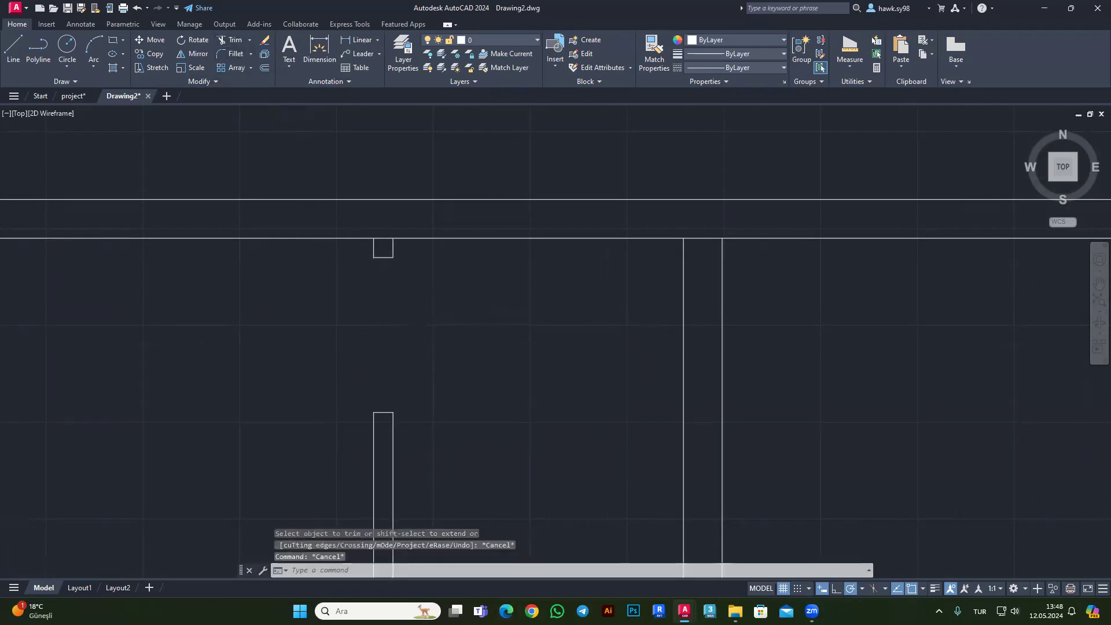
{"action": "scroll", "coordinate": [457, 440], "scroll_direction": "down", "scroll_amount": 6}
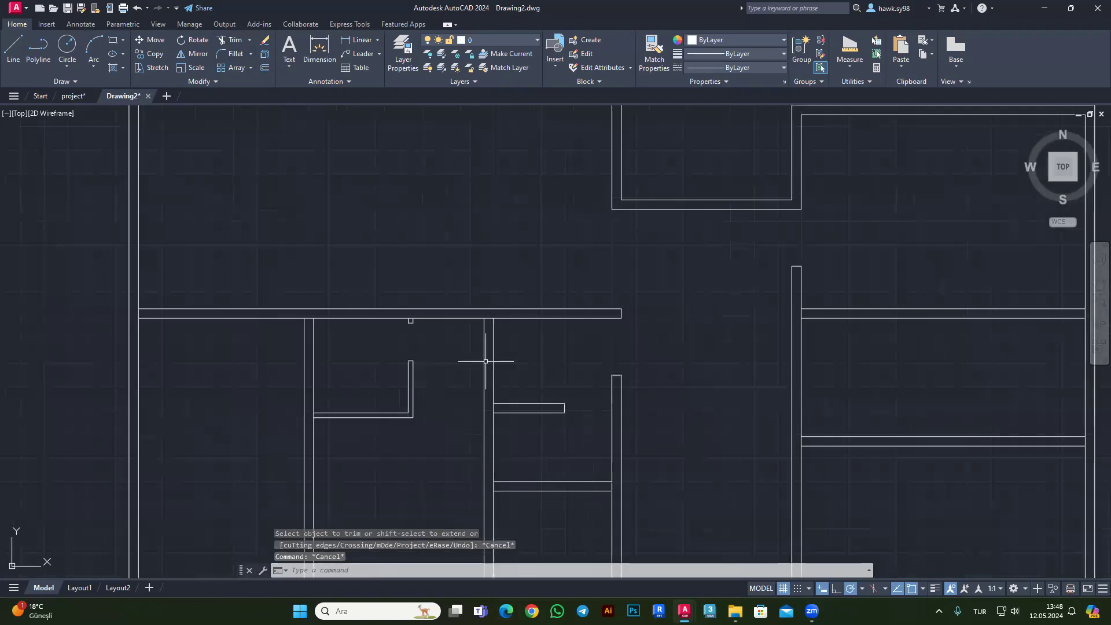
{"action": "scroll", "coordinate": [472, 352], "scroll_direction": "up", "scroll_amount": 2}
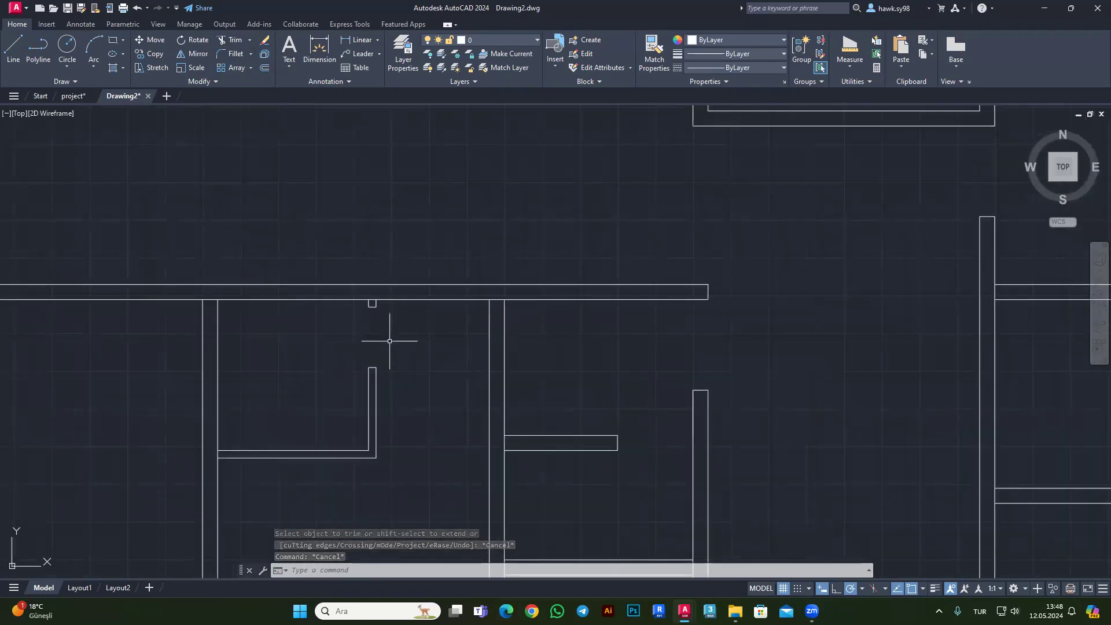
{"action": "scroll", "coordinate": [376, 306], "scroll_direction": "down", "scroll_amount": 5}
{"action": "scroll", "coordinate": [371, 185], "scroll_direction": "up", "scroll_amount": 2}
{"action": "scroll", "coordinate": [365, 173], "scroll_direction": "up", "scroll_amount": 2}
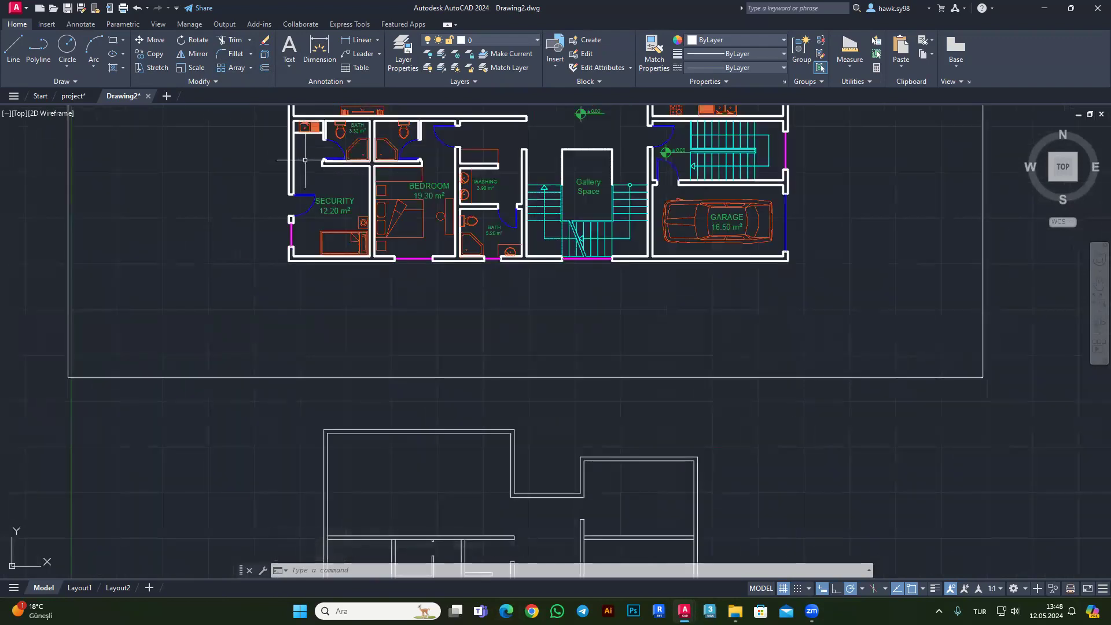
{"action": "scroll", "coordinate": [408, 243], "scroll_direction": "down", "scroll_amount": 2}
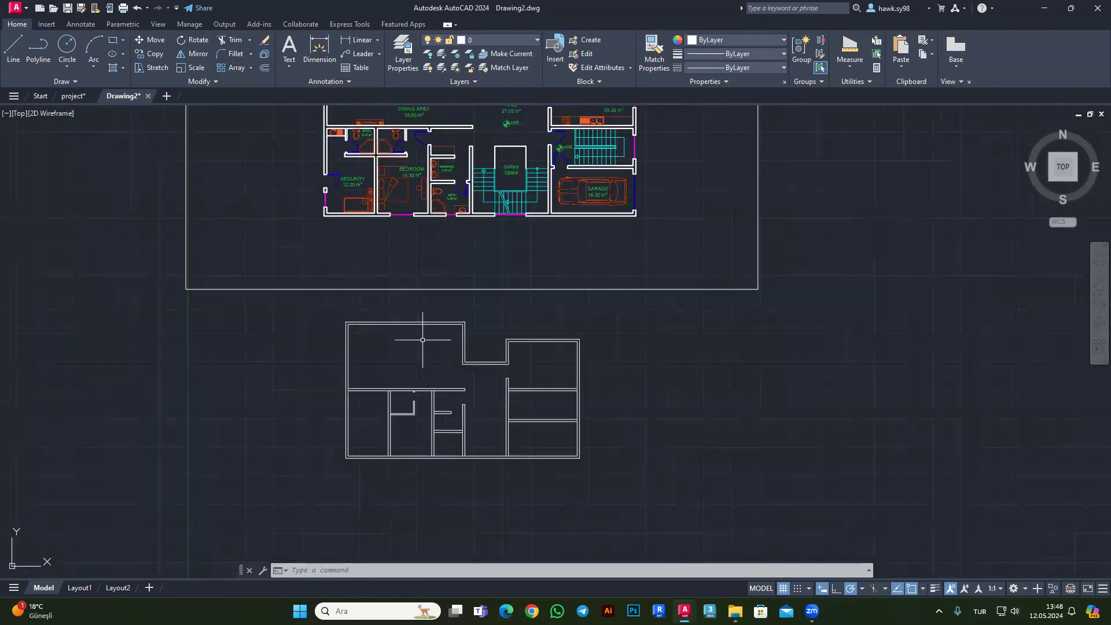
{"action": "scroll", "coordinate": [367, 347], "scroll_direction": "up", "scroll_amount": 2}
{"action": "scroll", "coordinate": [335, 402], "scroll_direction": "up", "scroll_amount": 1}
{"action": "scroll", "coordinate": [392, 404], "scroll_direction": "up", "scroll_amount": 3}
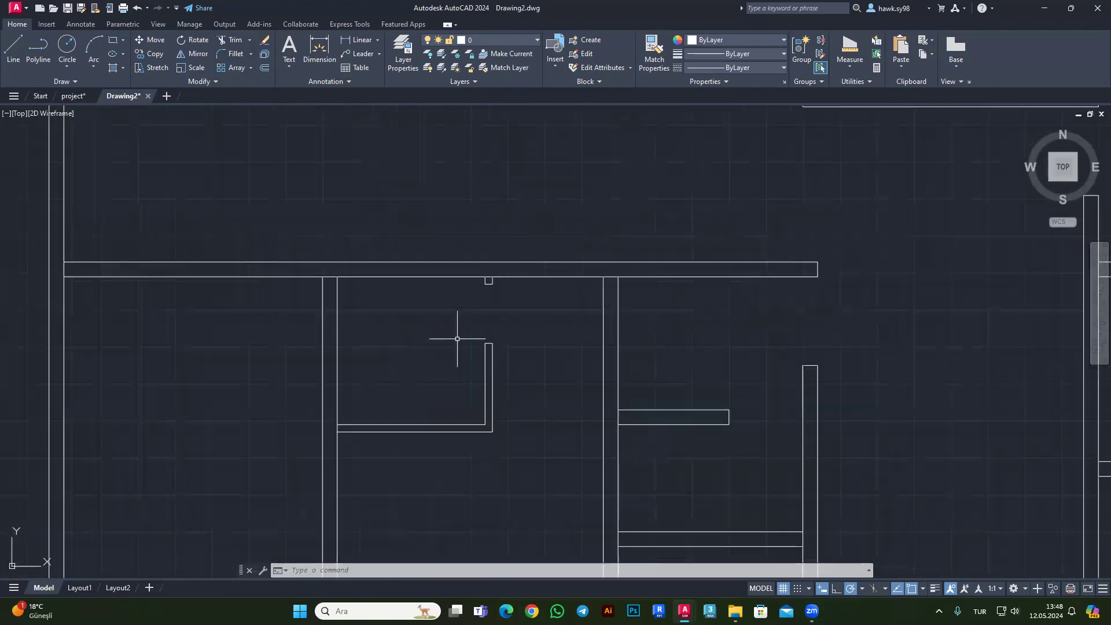
Select, then clear, the two vertical wall lines near the L-shaped partition.
{"action": "left_click", "coordinate": [506, 282]}
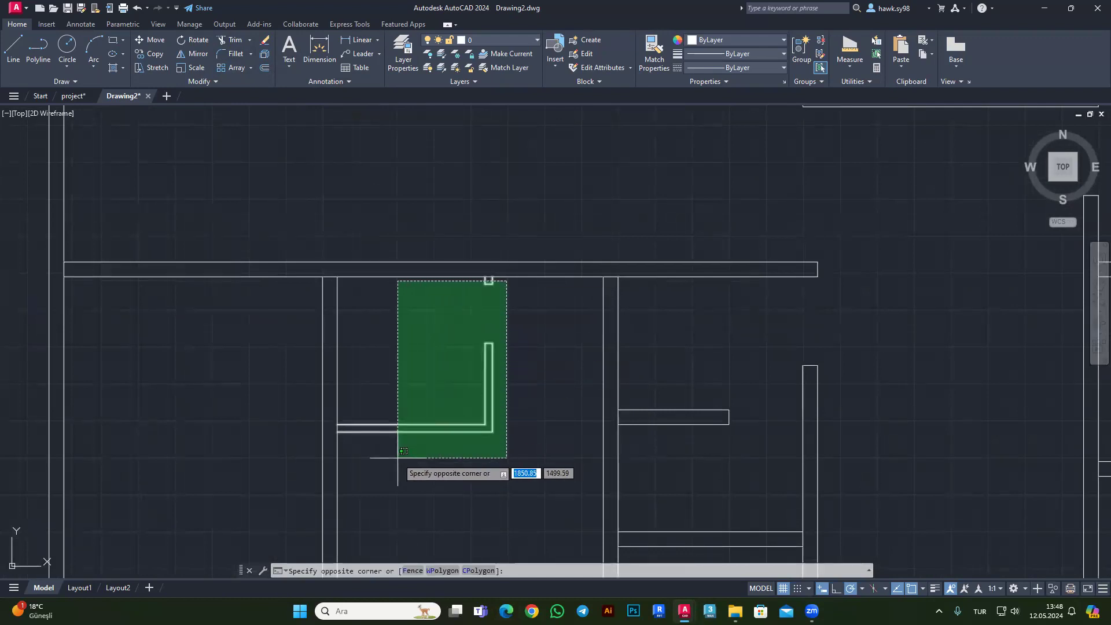
{"action": "key", "text": "Escape"}
{"action": "key", "text": "Escape"}
{"action": "key", "text": "Escape"}
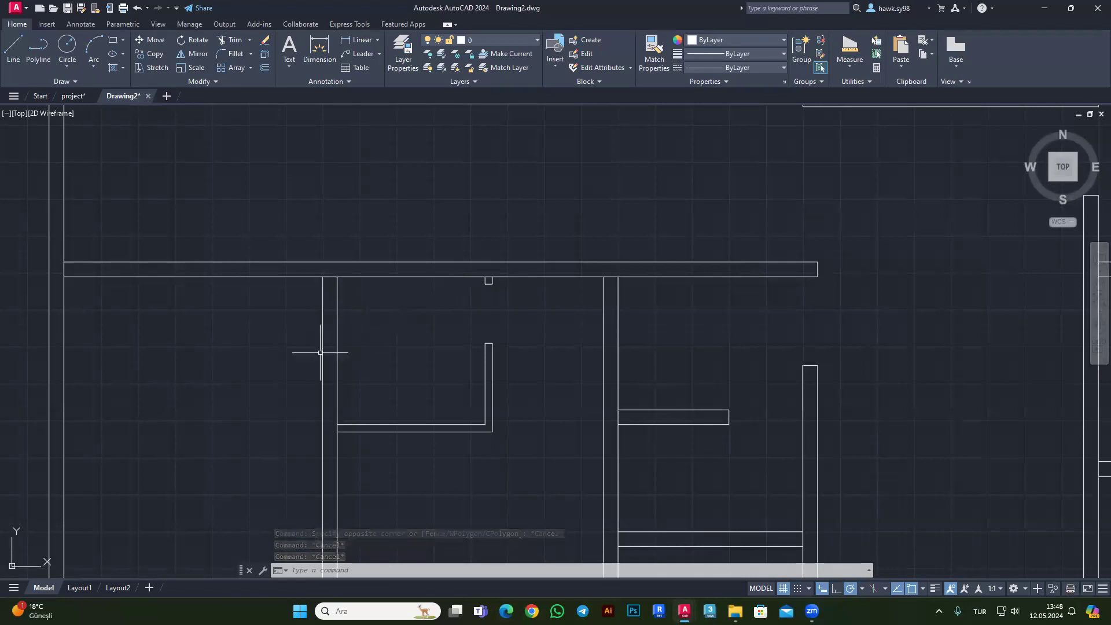
{"action": "scroll", "coordinate": [338, 366], "scroll_direction": "up", "scroll_amount": 2}
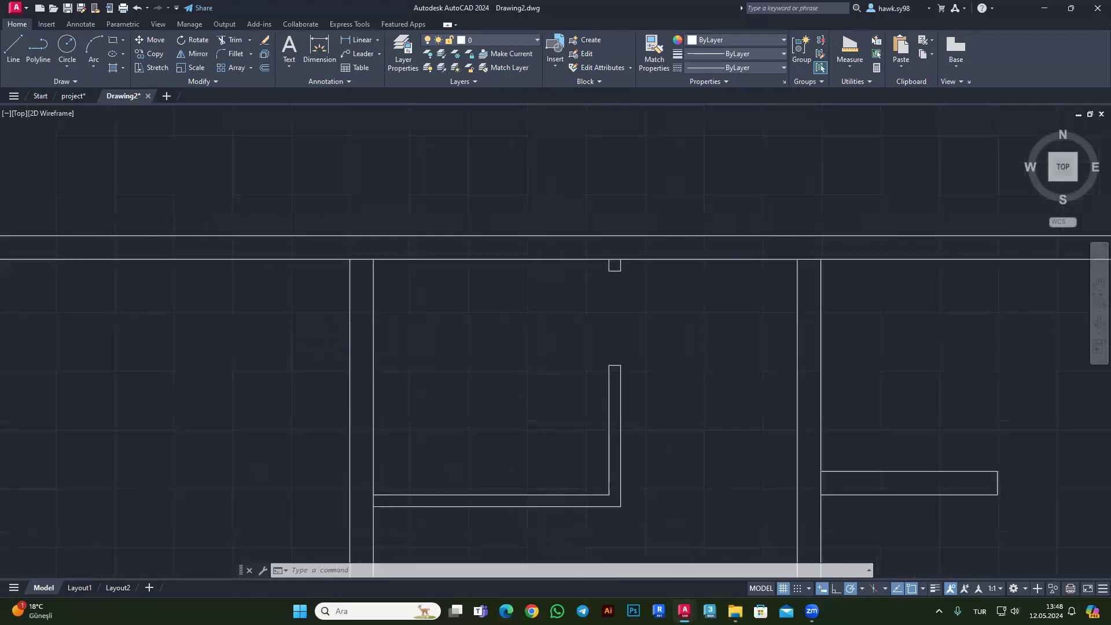
{"action": "left_click", "coordinate": [330, 325]}
{"action": "left_click", "coordinate": [514, 329]}
{"action": "left_click", "coordinate": [334, 355]}
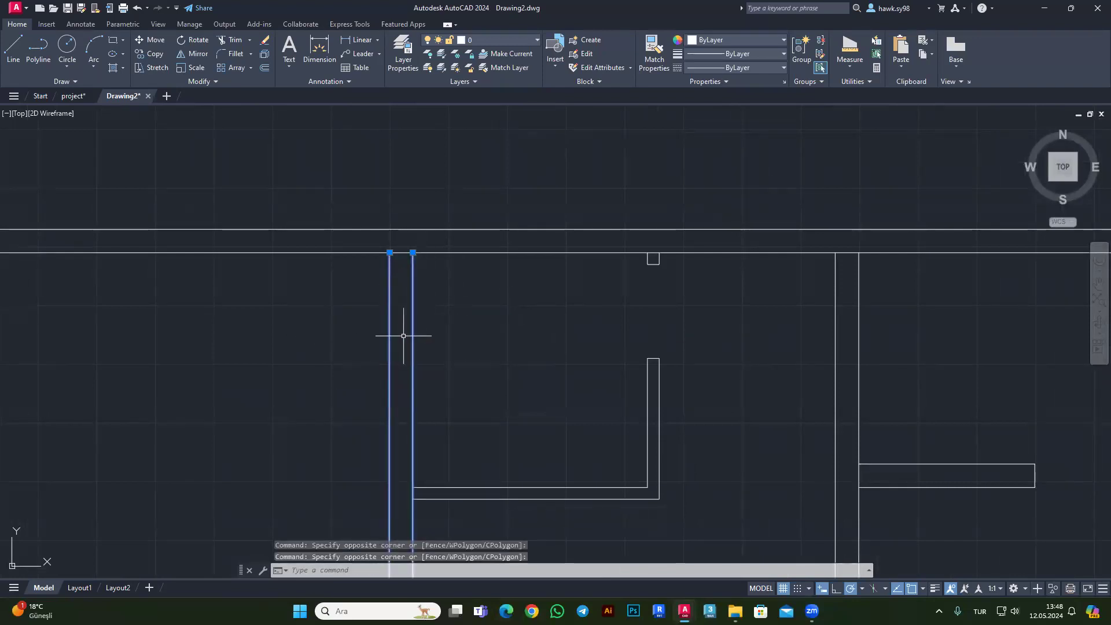
{"action": "key", "text": "Escape"}
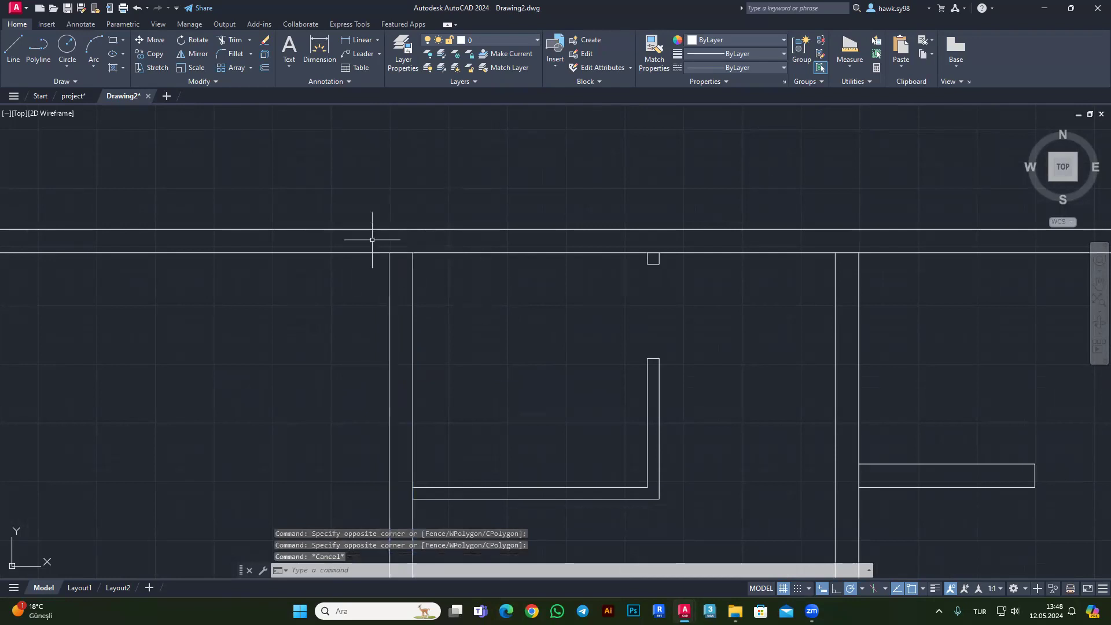
Cap the top end of the narrow double wall with a short line.
{"action": "left_click", "coordinate": [13, 47]}
{"action": "scroll", "coordinate": [378, 260], "scroll_direction": "up", "scroll_amount": 4}
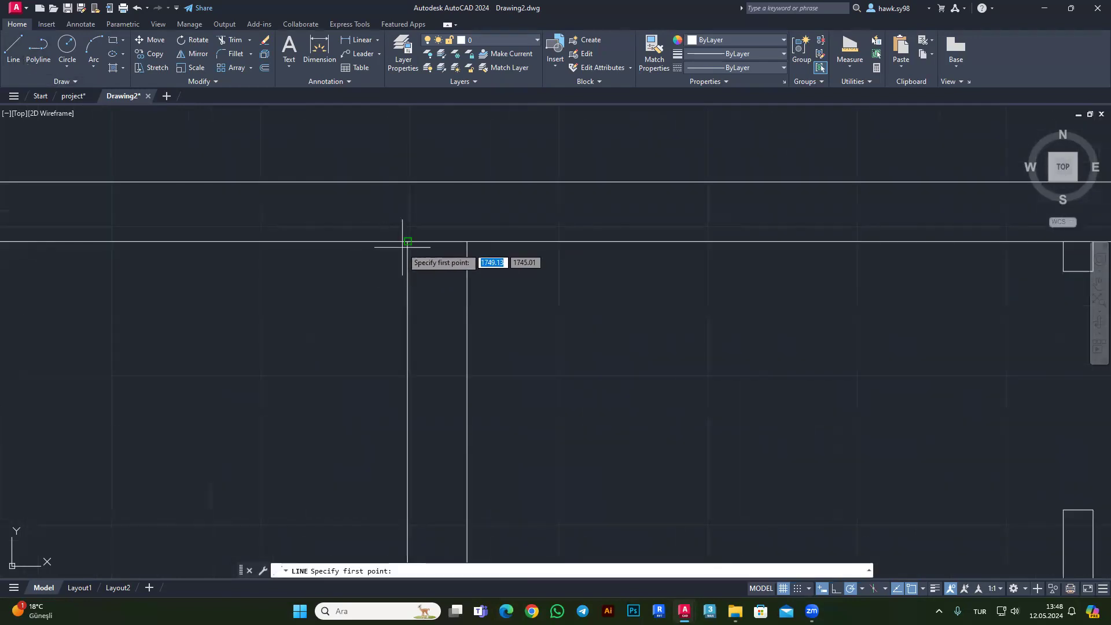
{"action": "left_click", "coordinate": [408, 241]}
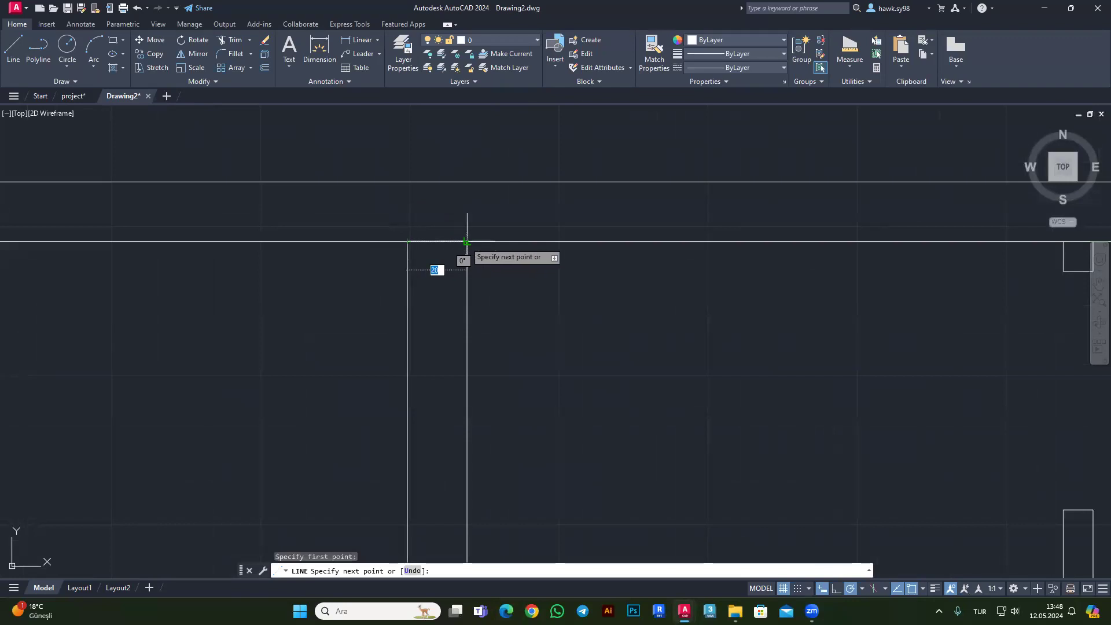
{"action": "left_click", "coordinate": [467, 241]}
{"action": "key", "text": "Escape"}
{"action": "left_click", "coordinate": [447, 243]}
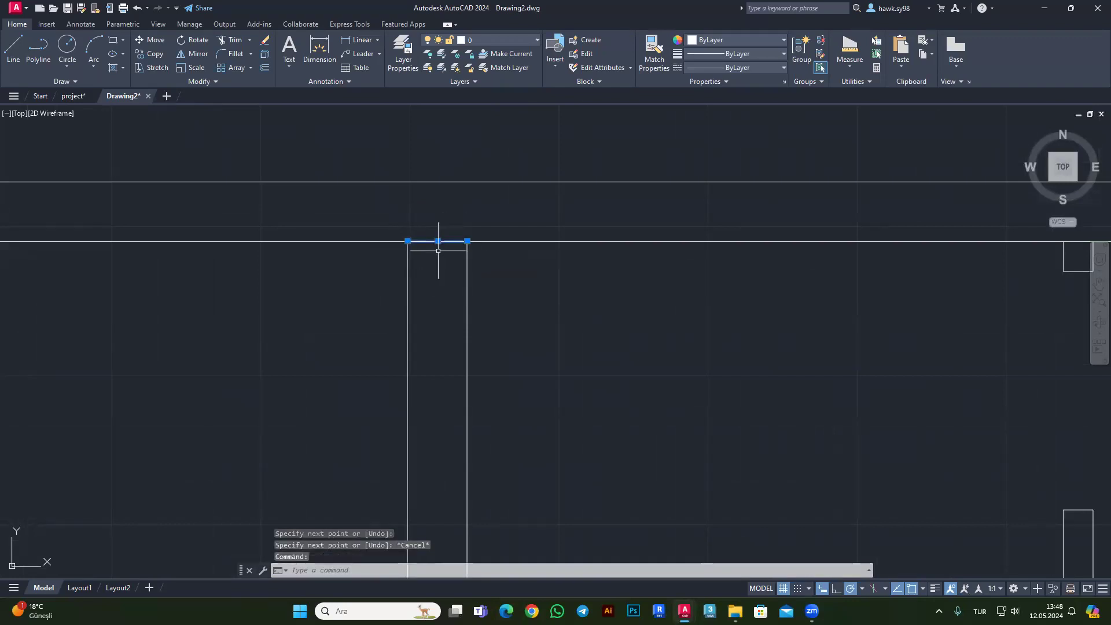
{"action": "key", "text": "Escape"}
{"action": "key", "text": "Escape"}
Pan to the L-shaped wall and select it with the small top block.
{"action": "scroll", "coordinate": [448, 350], "scroll_direction": "down", "scroll_amount": 4}
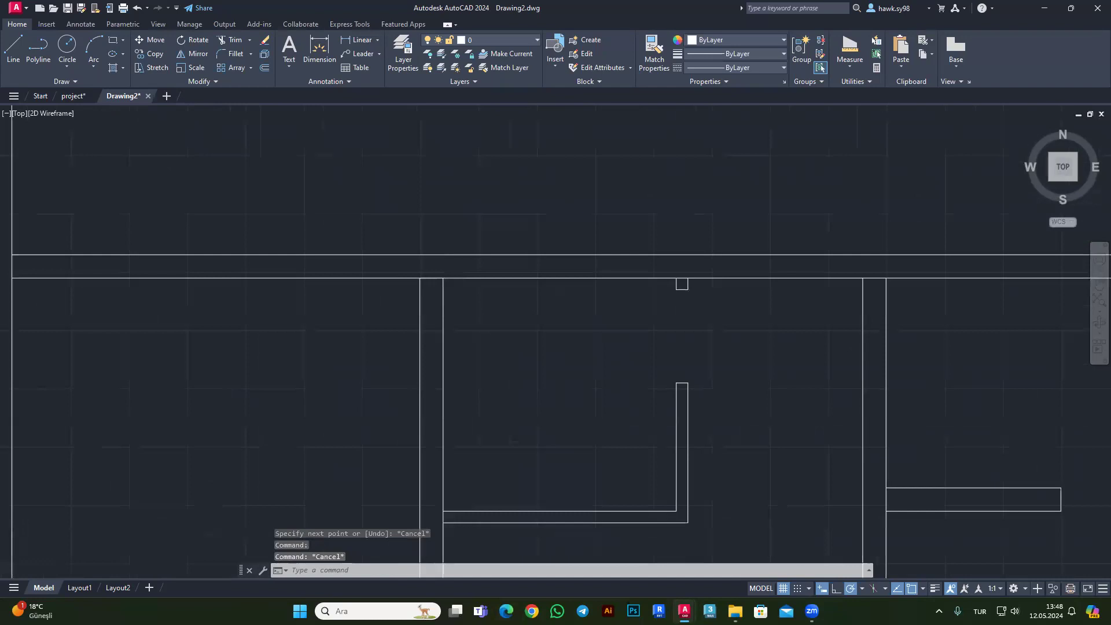
{"action": "middle_click_drag", "start_coordinate": [666, 352], "coordinate": [535, 288]}
{"action": "left_click_drag", "start_coordinate": [577, 222], "coordinate": [384, 463]}
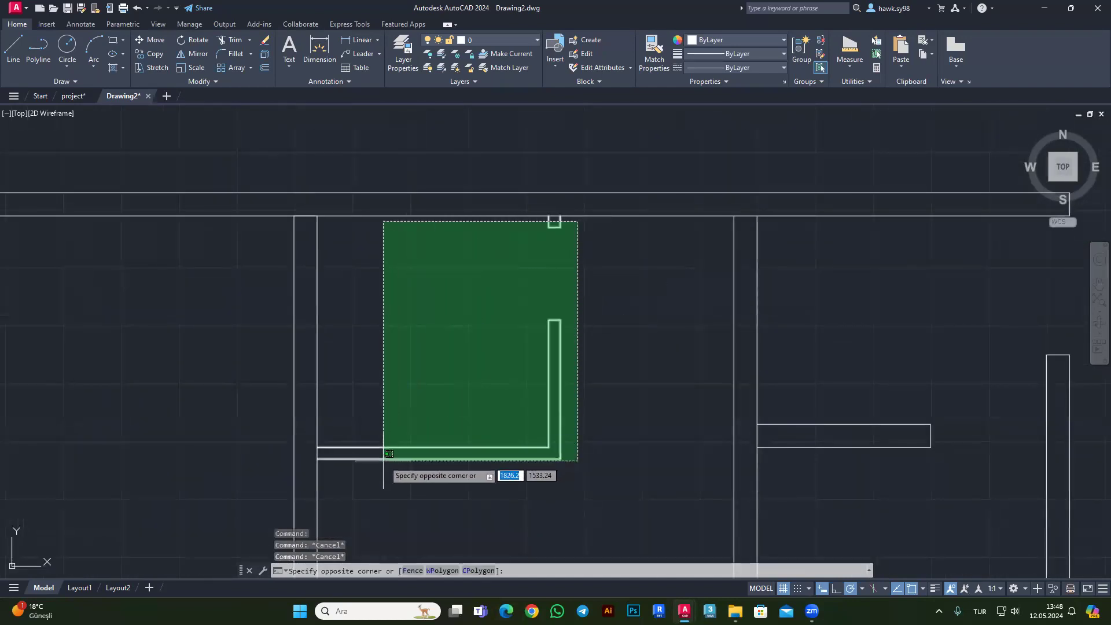
Mirror the selected L-shaped partition walls about a vertical axis, keeping the originals.
{"action": "left_click", "coordinate": [196, 54]}
{"action": "scroll", "coordinate": [298, 222], "scroll_direction": "up", "scroll_amount": 4}
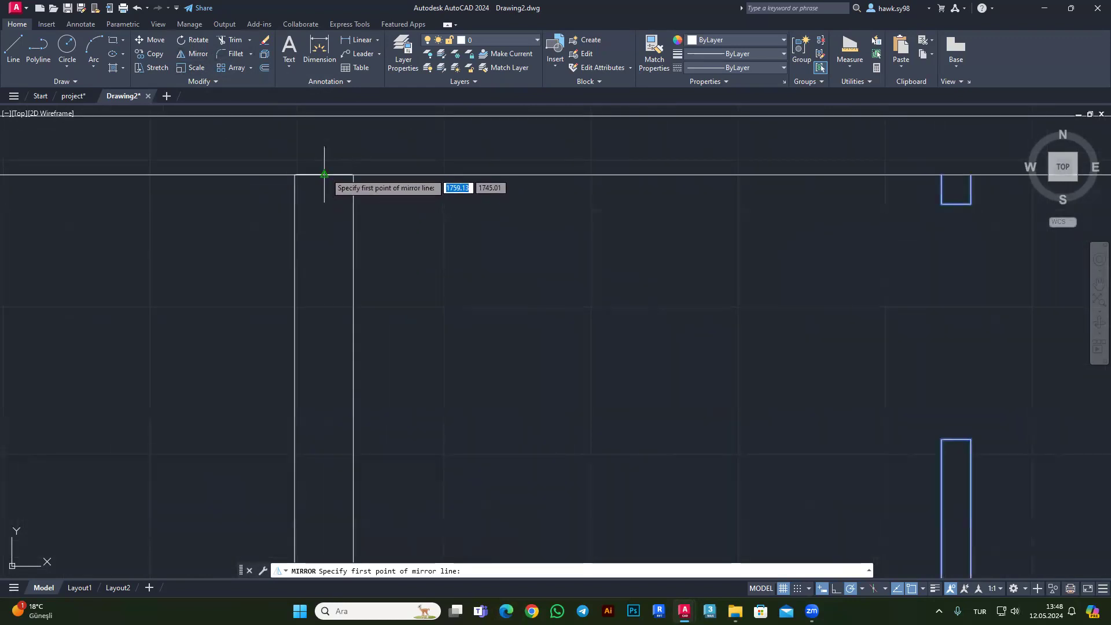
{"action": "left_click", "coordinate": [324, 173]}
{"action": "scroll", "coordinate": [323, 236], "scroll_direction": "down", "scroll_amount": 2}
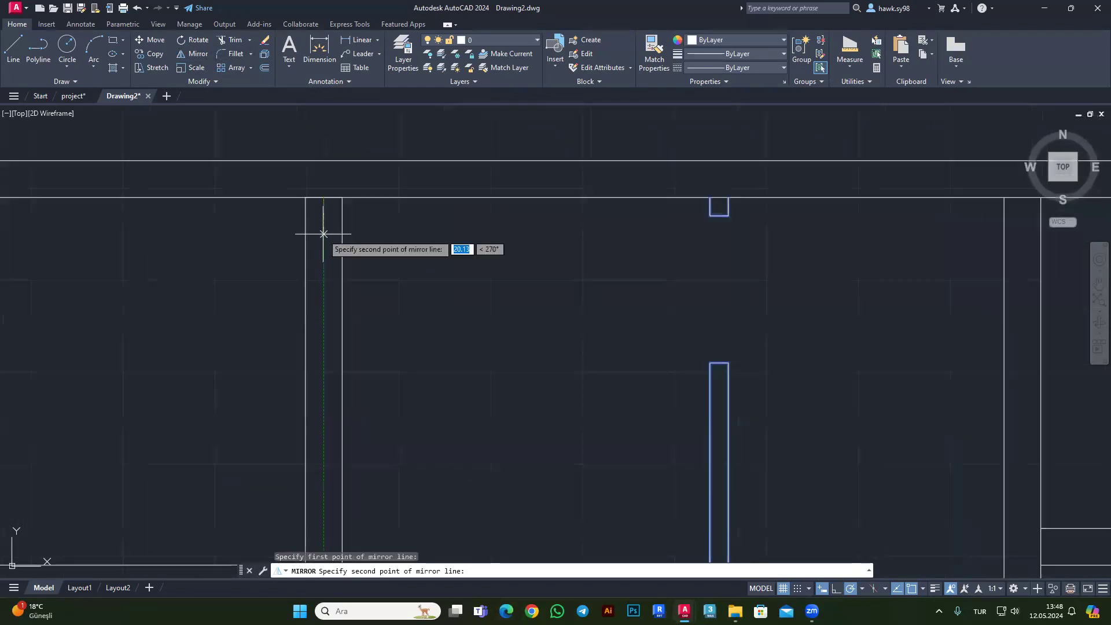
{"action": "left_click", "coordinate": [324, 242]}
{"action": "scroll", "coordinate": [396, 238], "scroll_direction": "down", "scroll_amount": 3}
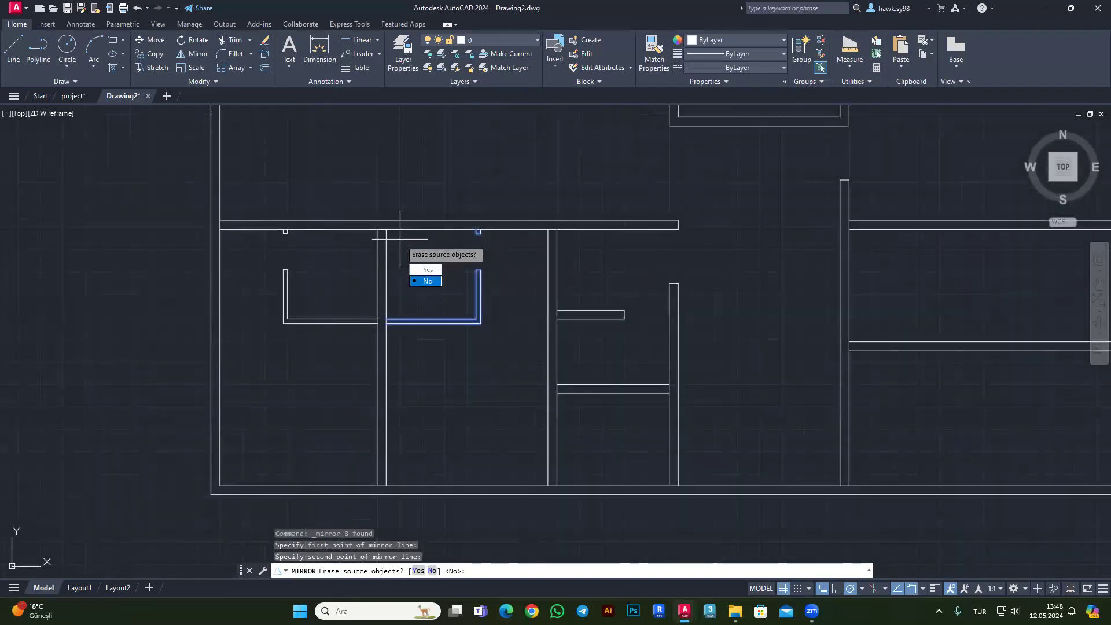
{"action": "type", "text": "N"}
{"action": "key", "text": "Return"}
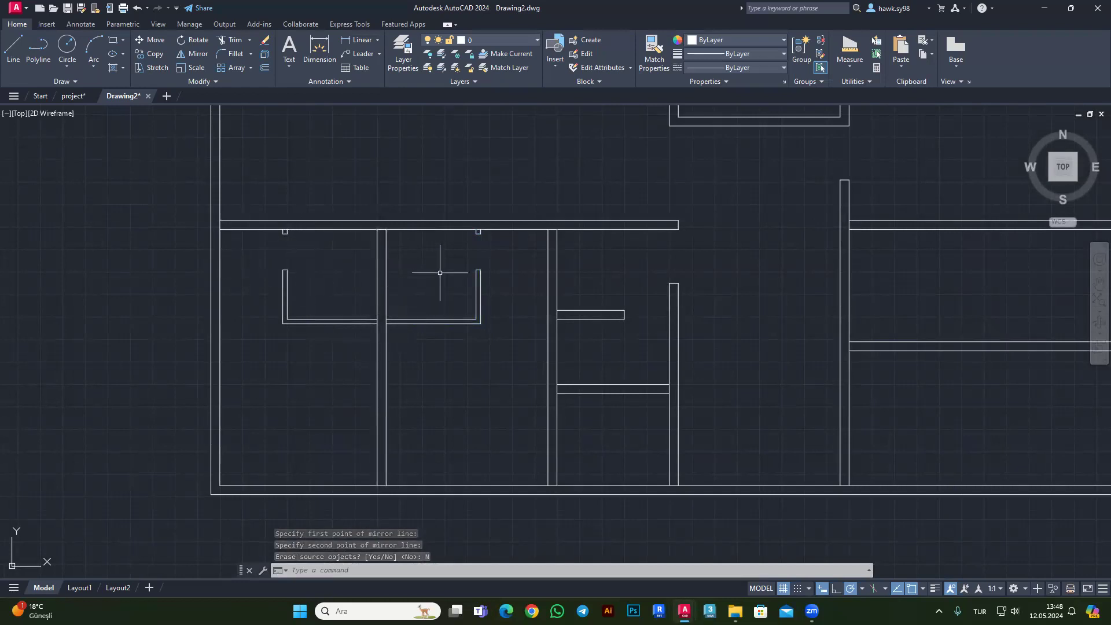
Delete the short cap line at the interior-to-top wall junction, then zoom out.
{"action": "scroll", "coordinate": [428, 260], "scroll_direction": "up", "scroll_amount": 3}
{"action": "left_click_drag", "start_coordinate": [384, 230], "coordinate": [501, 169]}
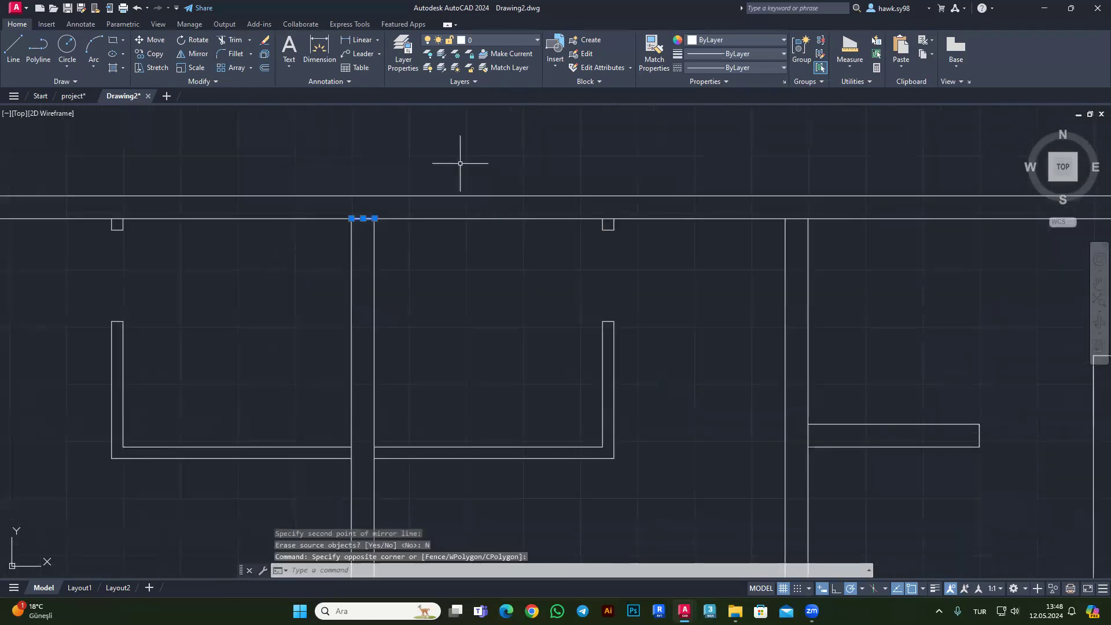
{"action": "key", "text": "Delete"}
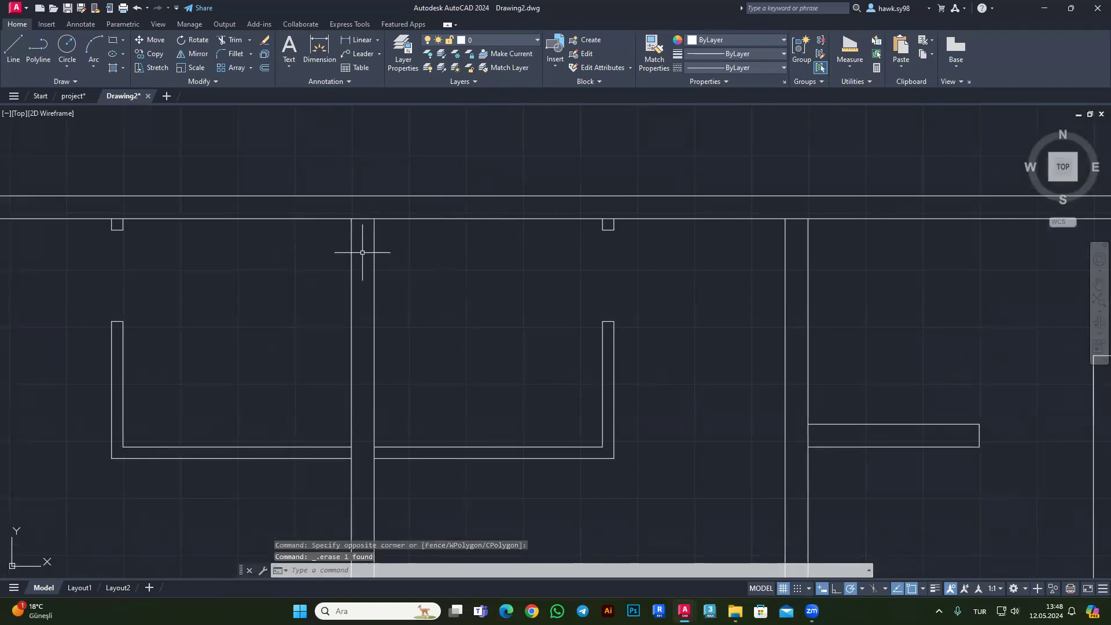
{"action": "scroll", "coordinate": [329, 290], "scroll_direction": "down", "scroll_amount": 2}
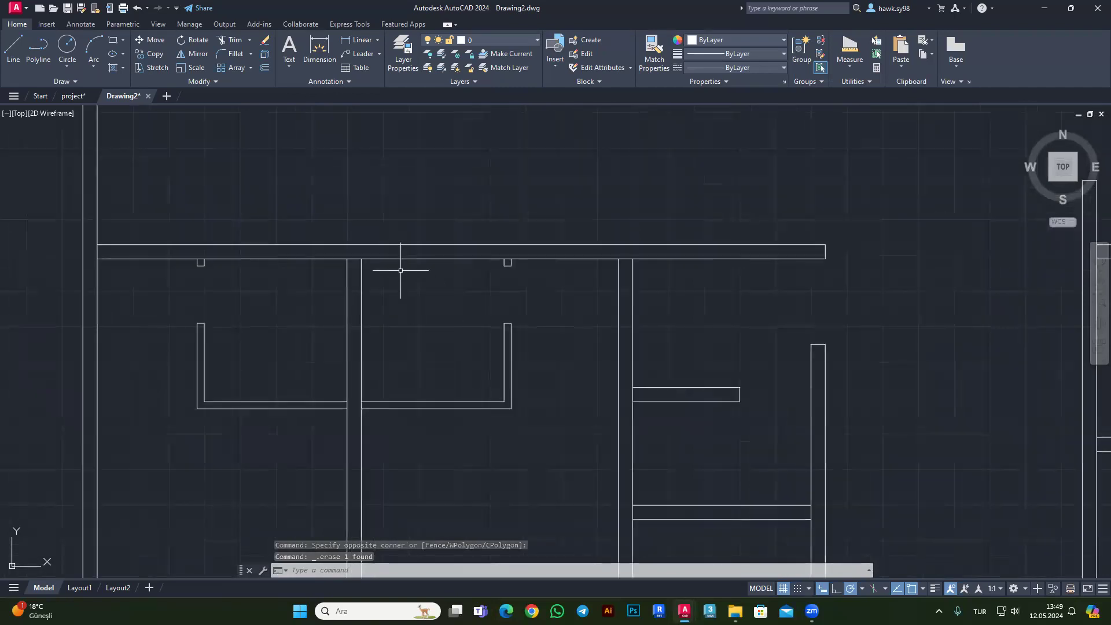
{"action": "scroll", "coordinate": [405, 266], "scroll_direction": "down", "scroll_amount": 3}
{"action": "scroll", "coordinate": [457, 307], "scroll_direction": "down", "scroll_amount": 3}
{"action": "scroll", "coordinate": [492, 206], "scroll_direction": "up", "scroll_amount": 4}
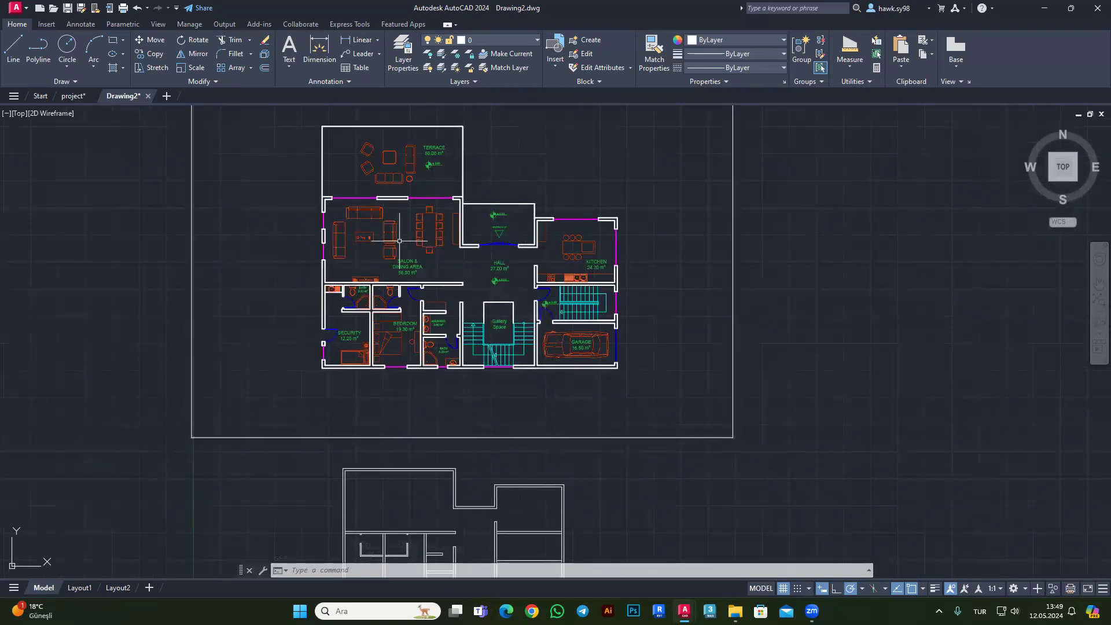
{"action": "scroll", "coordinate": [411, 288], "scroll_direction": "down", "scroll_amount": 2}
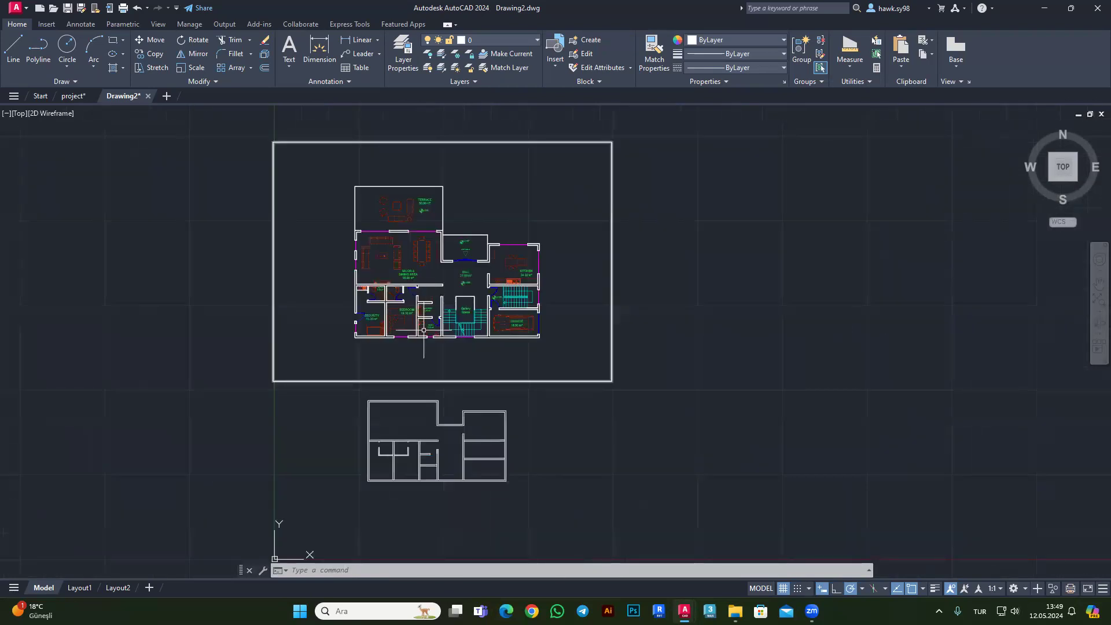
{"action": "scroll", "coordinate": [454, 503], "scroll_direction": "up", "scroll_amount": 2}
{"action": "scroll", "coordinate": [460, 492], "scroll_direction": "up", "scroll_amount": 2}
{"action": "scroll", "coordinate": [437, 392], "scroll_direction": "down", "scroll_amount": 2}
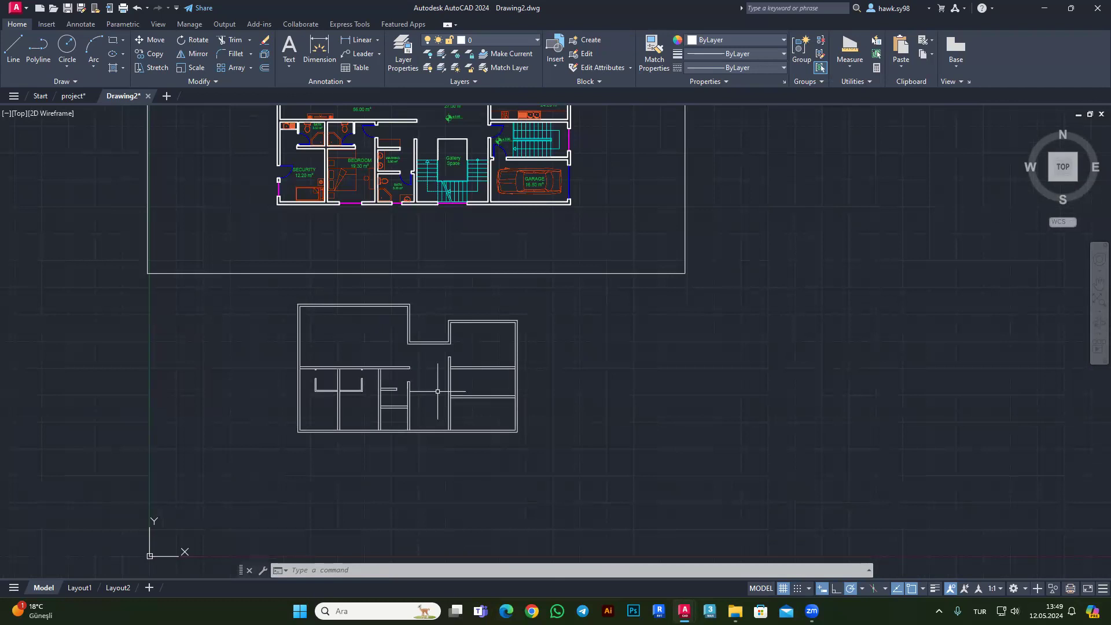
{"action": "scroll", "coordinate": [316, 393], "scroll_direction": "up", "scroll_amount": 4}
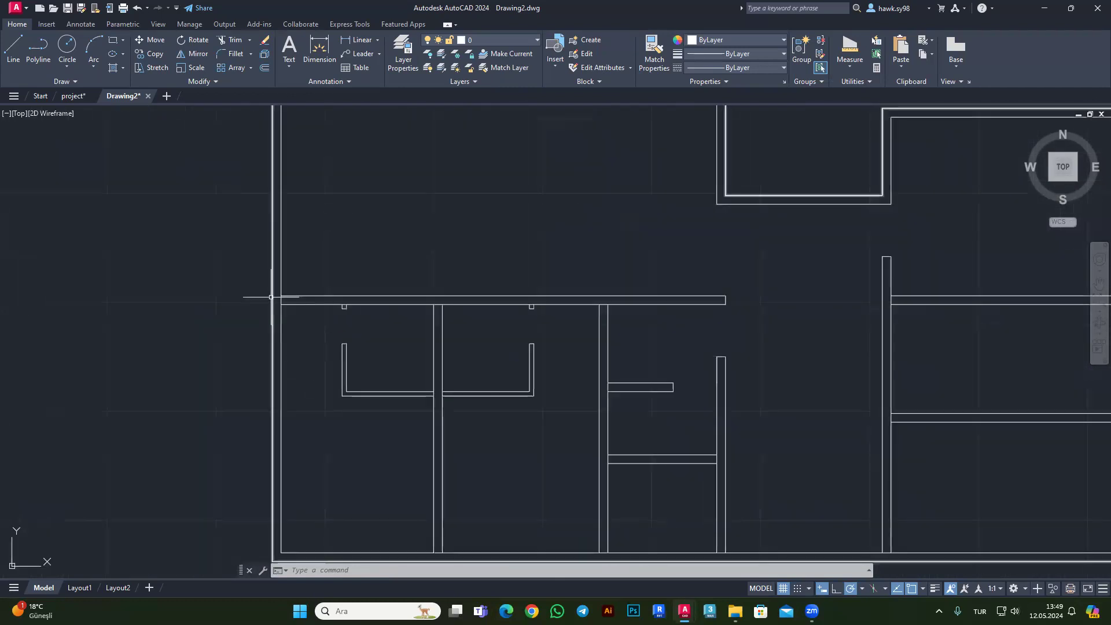
{"action": "scroll", "coordinate": [278, 310], "scroll_direction": "up", "scroll_amount": 3}
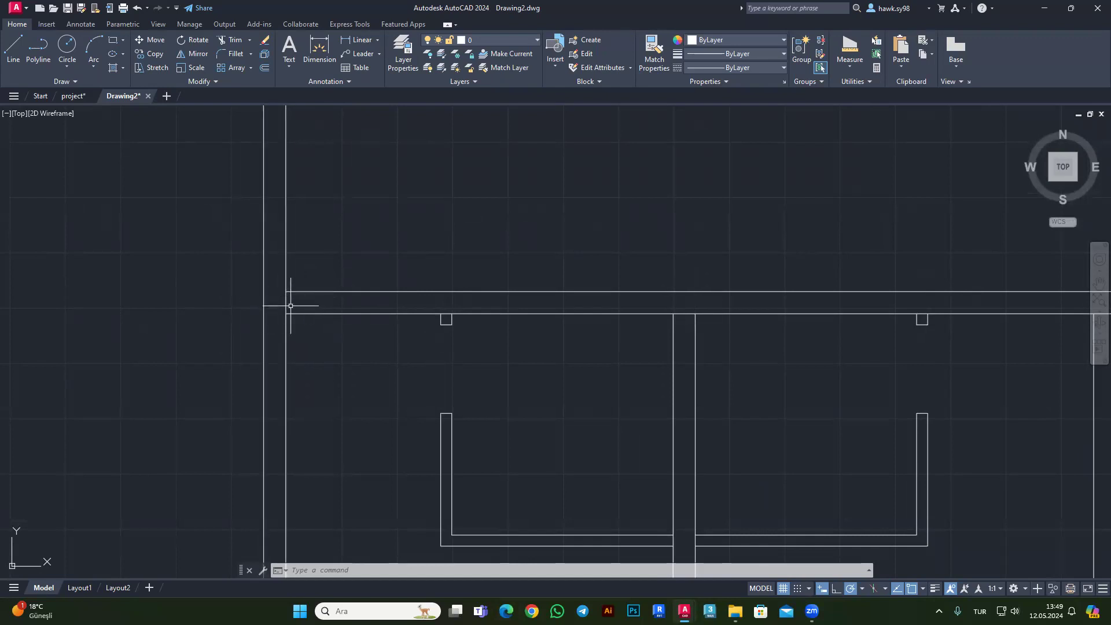
{"action": "scroll", "coordinate": [290, 306], "scroll_direction": "down", "scroll_amount": 6}
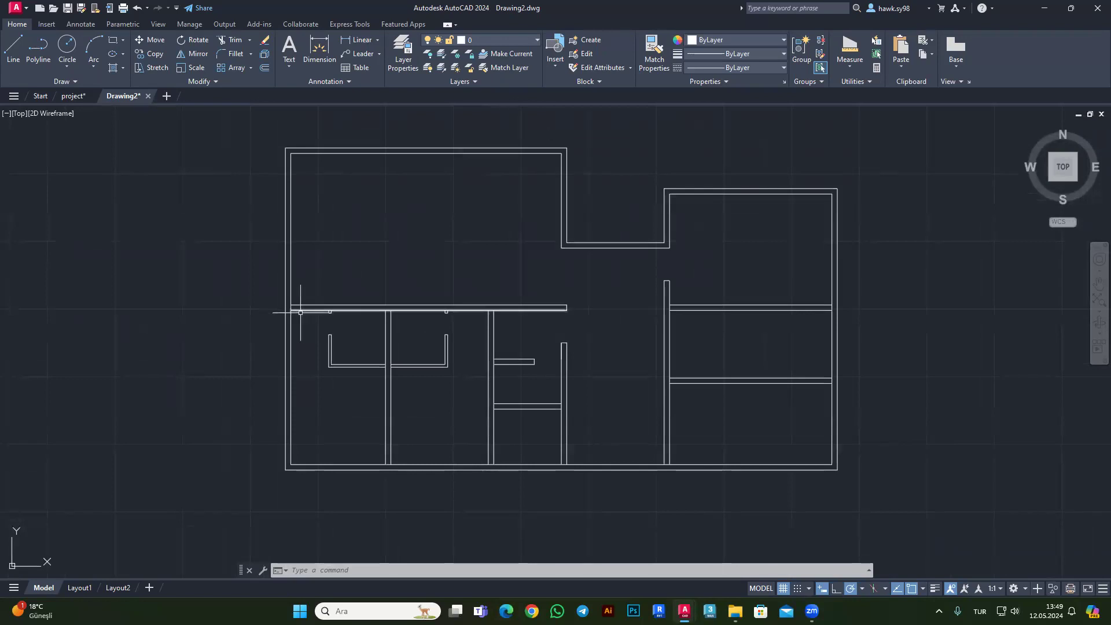
{"action": "scroll", "coordinate": [301, 299], "scroll_direction": "up", "scroll_amount": 7}
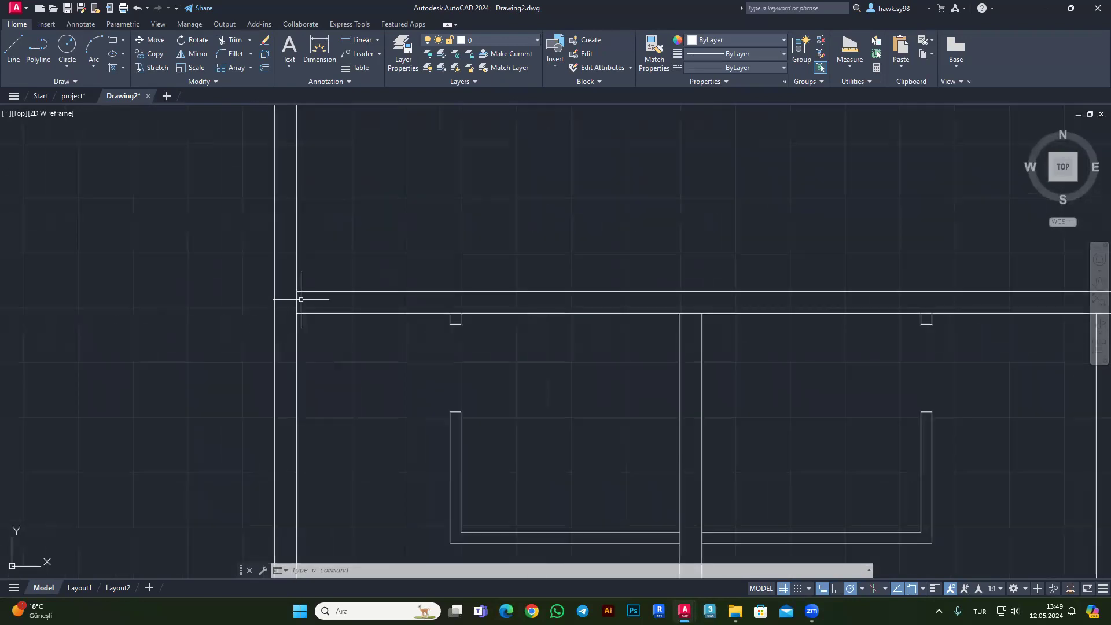
{"action": "scroll", "coordinate": [458, 313], "scroll_direction": "up", "scroll_amount": 2}
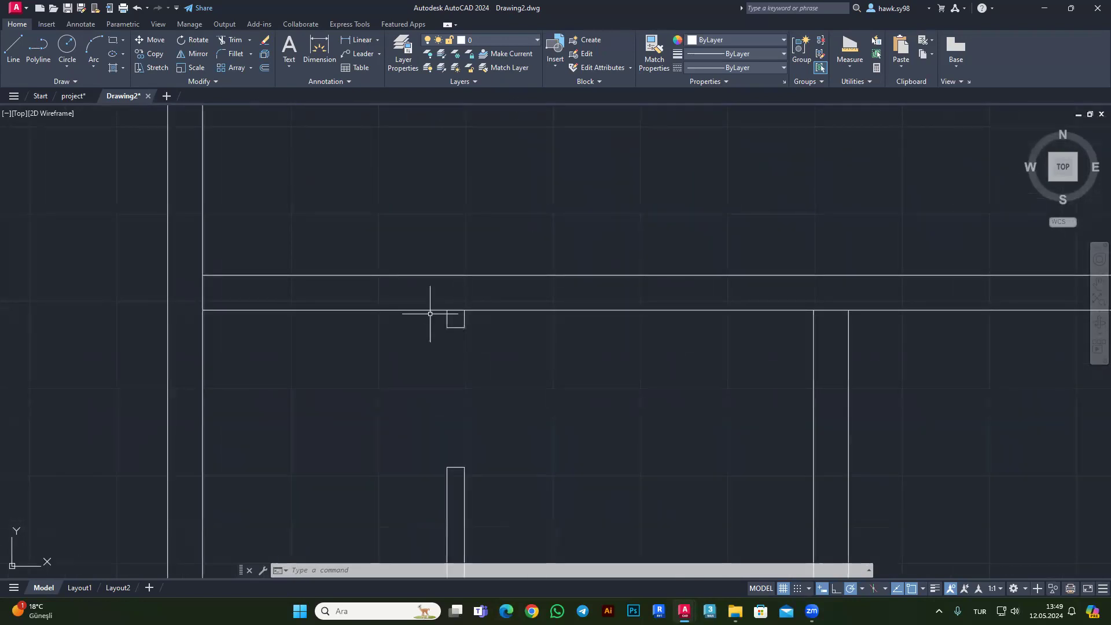
{"action": "left_click", "coordinate": [472, 321]}
{"action": "left_click", "coordinate": [418, 351]}
{"action": "left_click", "coordinate": [550, 243]}
{"action": "left_click", "coordinate": [505, 380]}
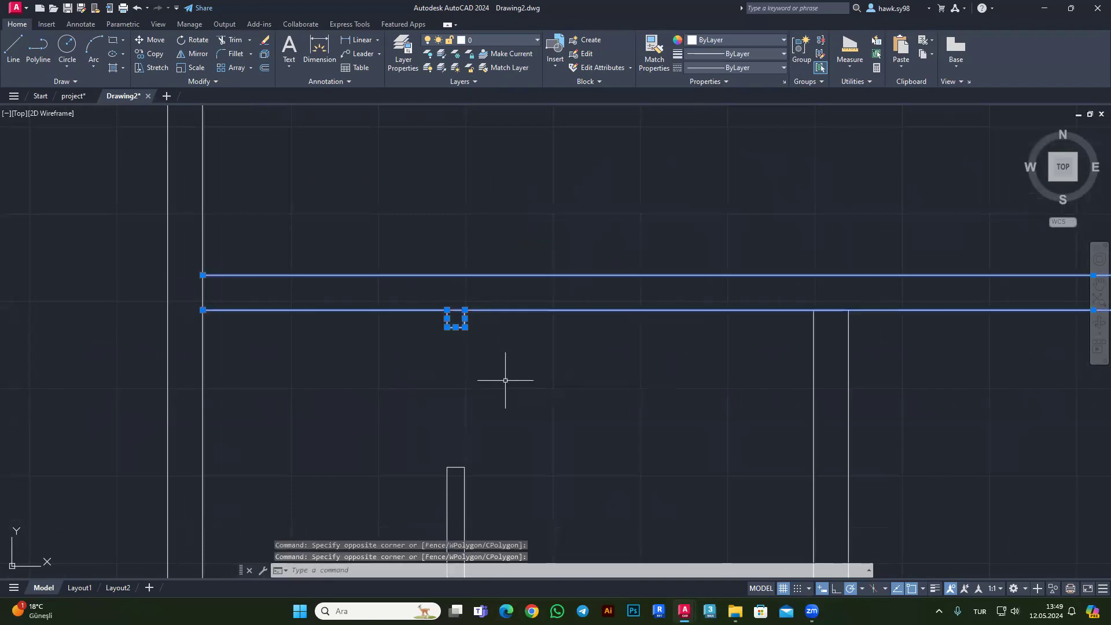
{"action": "key", "text": "Escape"}
{"action": "left_click", "coordinate": [558, 248]}
{"action": "left_click", "coordinate": [524, 350]}
{"action": "key", "text": "Escape"}
{"action": "left_click", "coordinate": [478, 315]}
{"action": "left_click", "coordinate": [409, 342]}
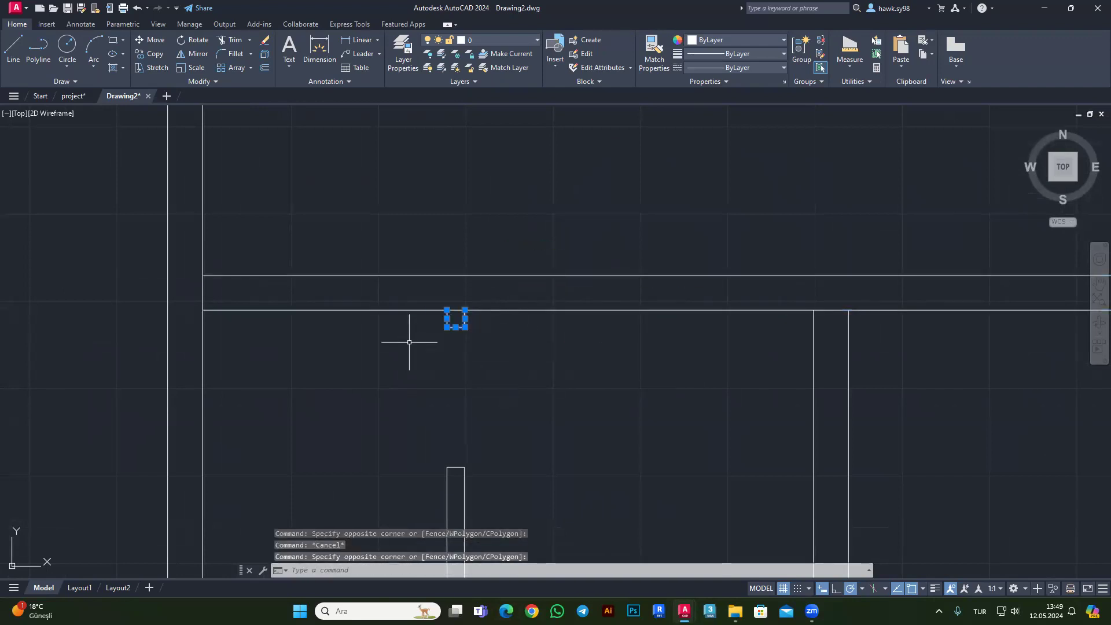
{"action": "key", "text": "Escape"}
{"action": "scroll", "coordinate": [482, 322], "scroll_direction": "down", "scroll_amount": 2}
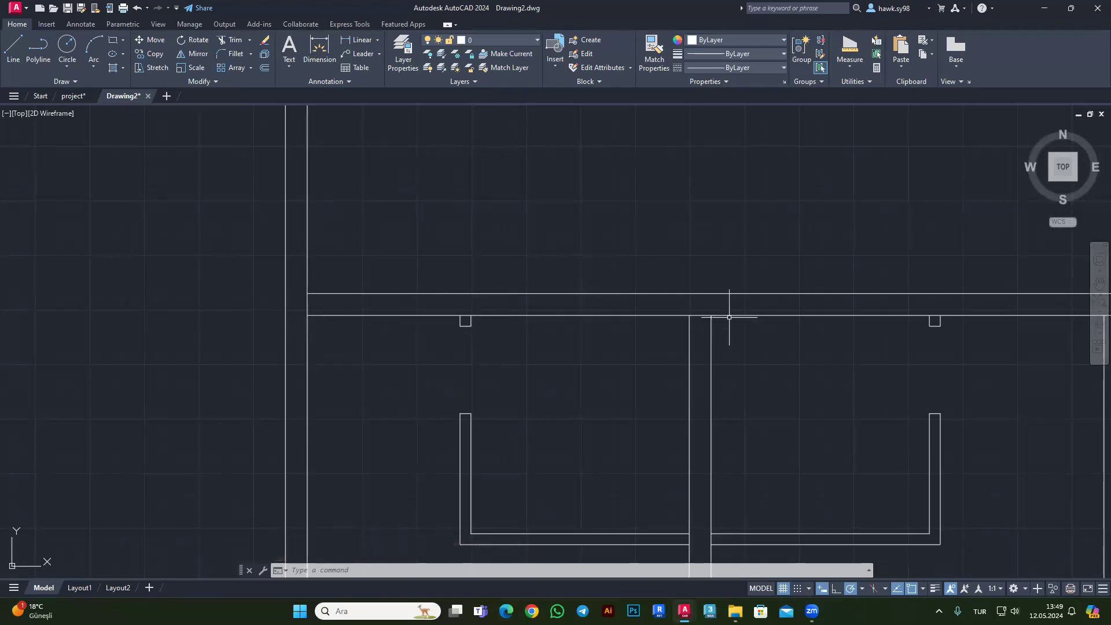
Trim away the short line closing the left interior wall junction.
{"action": "key", "text": "Escape"}
{"action": "key", "text": "Escape"}
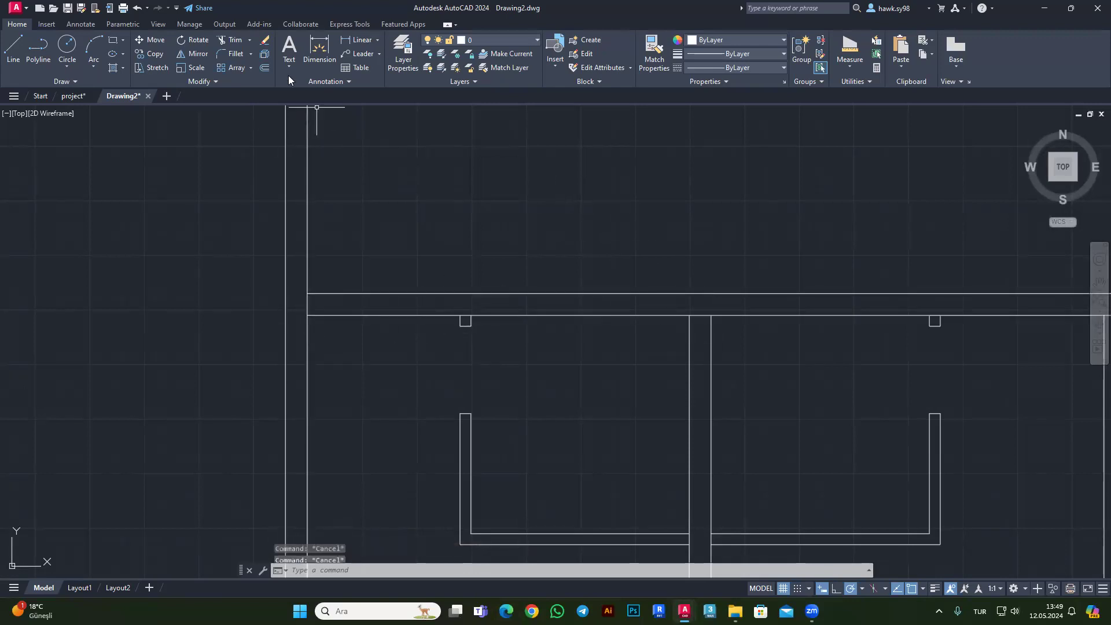
{"action": "key", "text": "Escape"}
{"action": "left_click", "coordinate": [235, 40]}
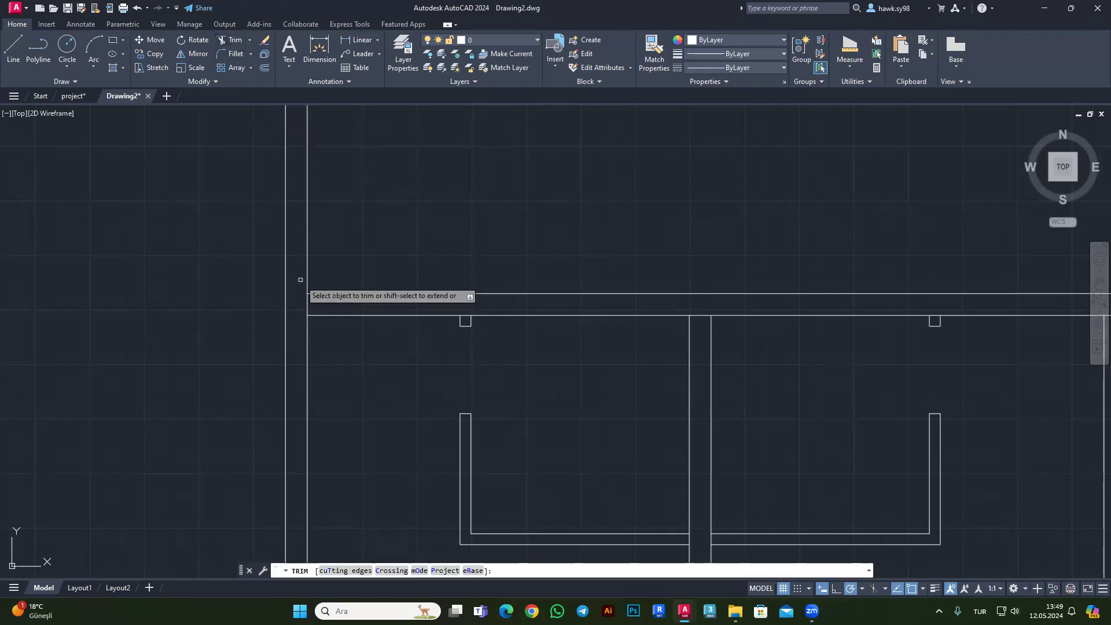
{"action": "left_click", "coordinate": [465, 315]}
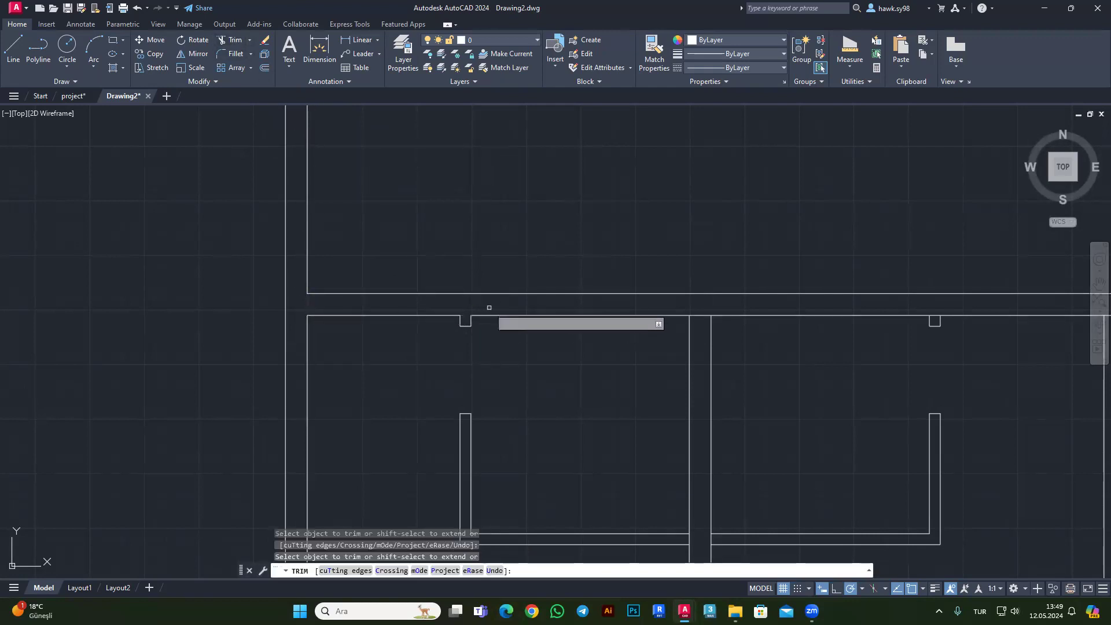
{"action": "mouse_move", "coordinate": [534, 291]}
{"action": "middle_mouse_down"}
{"action": "mouse_move", "coordinate": [649, 295]}
{"action": "mouse_move", "coordinate": [495, 422]}
{"action": "middle_mouse_up"}
{"action": "scroll", "coordinate": [495, 422], "scroll_direction": "up", "scroll_amount": 2}
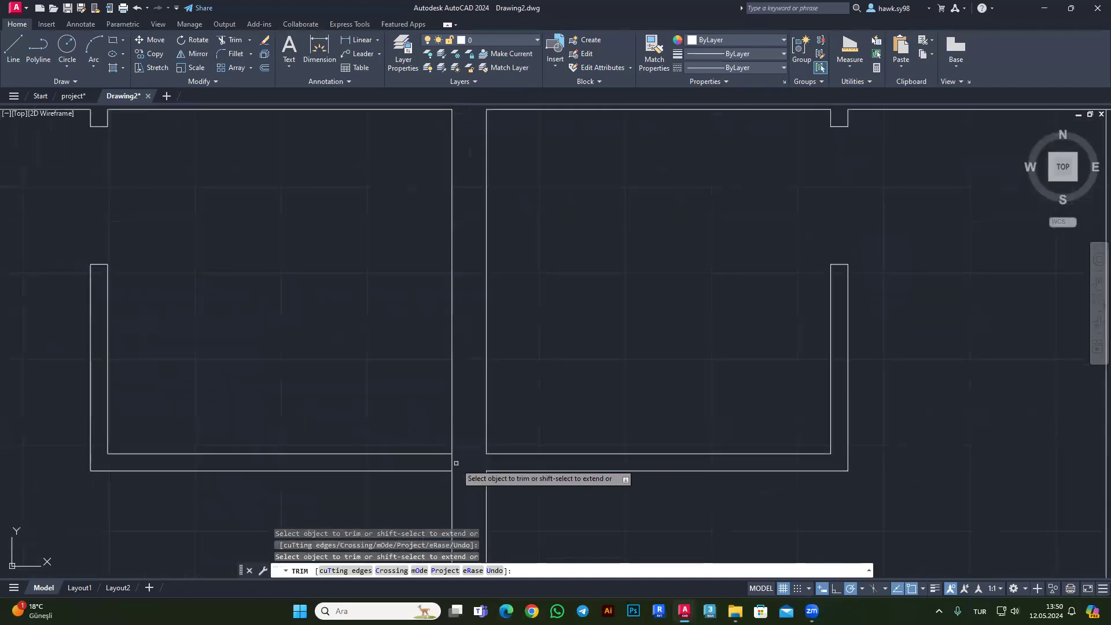
{"action": "scroll", "coordinate": [473, 376], "scroll_direction": "down", "scroll_amount": 5}
{"action": "scroll", "coordinate": [473, 375], "scroll_direction": "up", "scroll_amount": 5}
{"action": "scroll", "coordinate": [563, 342], "scroll_direction": "down", "scroll_amount": 5}
{"action": "scroll", "coordinate": [575, 397], "scroll_direction": "up", "scroll_amount": 4}
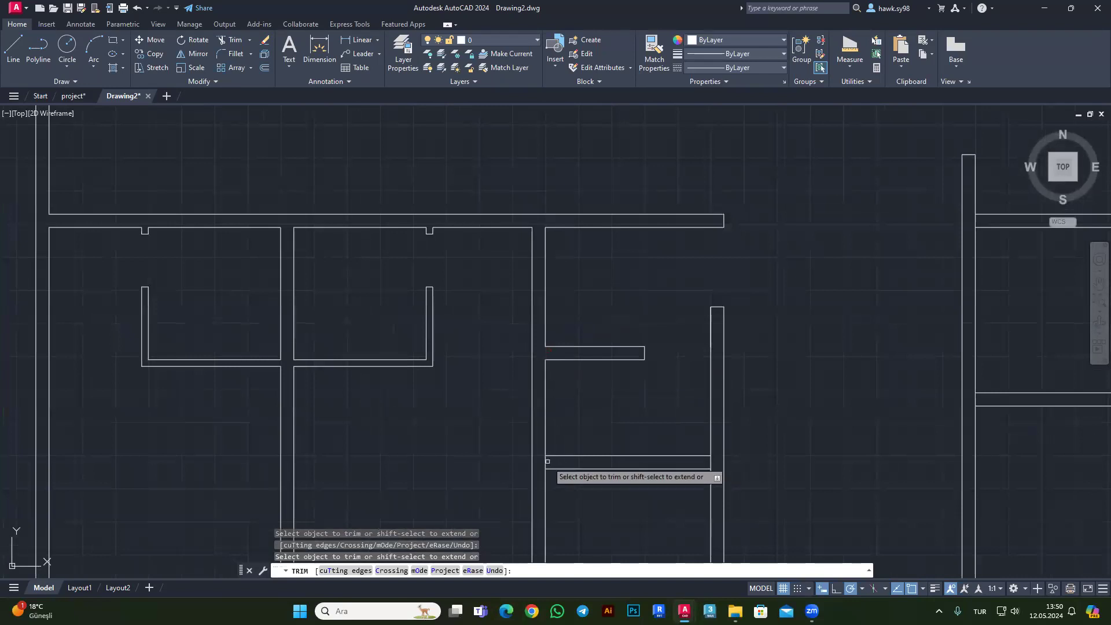
{"action": "scroll", "coordinate": [629, 443], "scroll_direction": "down", "scroll_amount": 2}
{"action": "scroll", "coordinate": [630, 443], "scroll_direction": "up", "scroll_amount": 4}
{"action": "scroll", "coordinate": [675, 454], "scroll_direction": "down", "scroll_amount": 2}
{"action": "scroll", "coordinate": [602, 325], "scroll_direction": "down", "scroll_amount": 6}
{"action": "scroll", "coordinate": [541, 289], "scroll_direction": "up", "scroll_amount": 4}
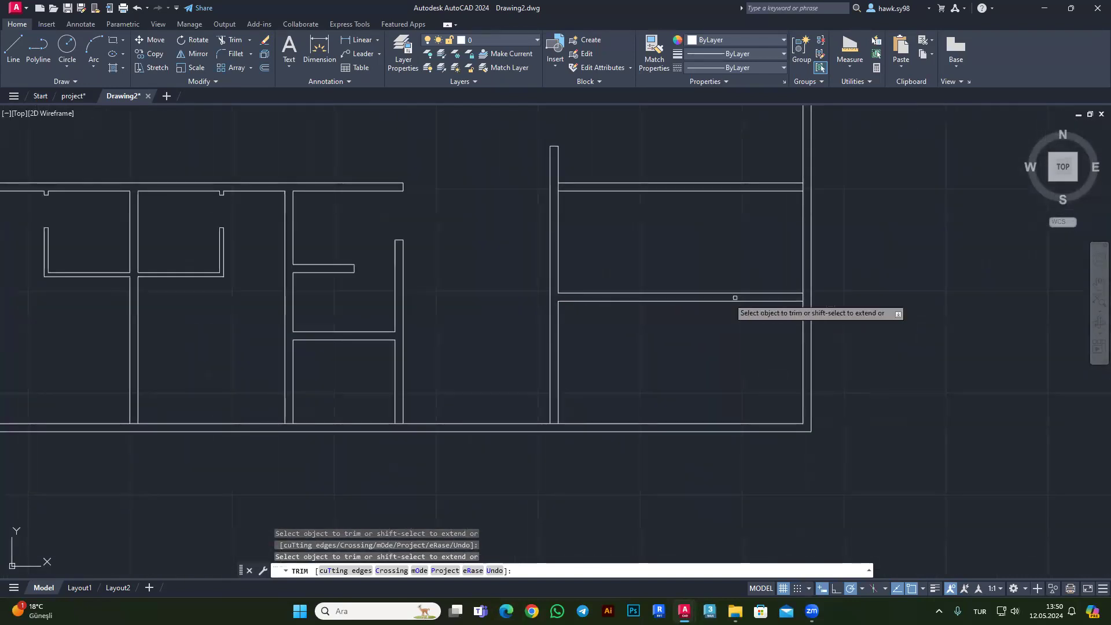
Trim two short overlapping pieces off the right exterior wall and end trimming.
{"action": "left_click", "coordinate": [802, 296]}
{"action": "left_click", "coordinate": [803, 187]}
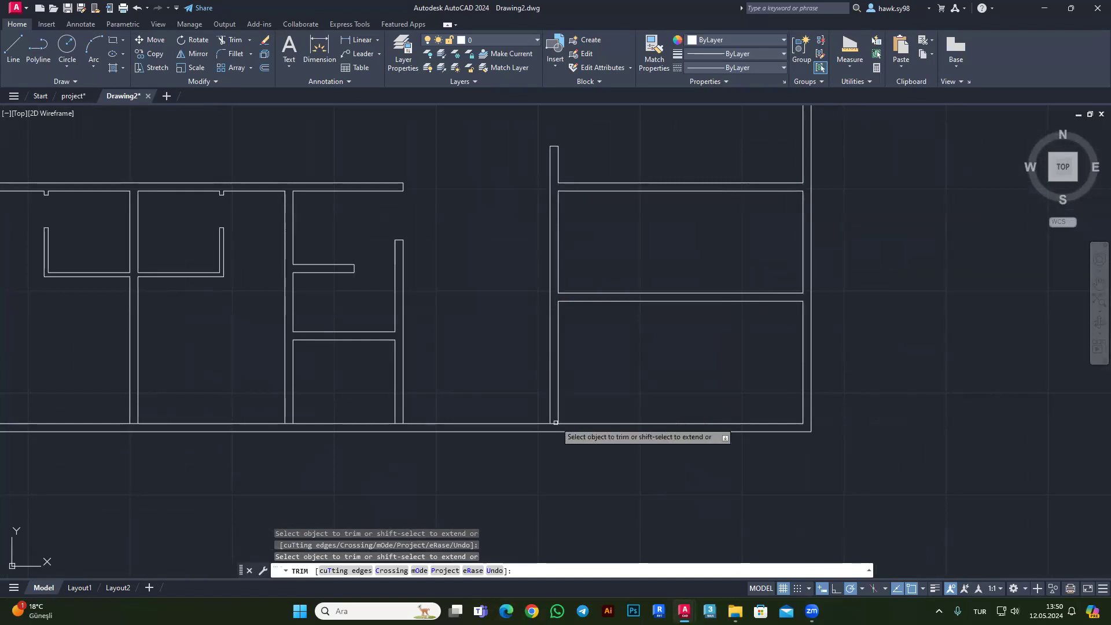
{"action": "scroll", "coordinate": [439, 441], "scroll_direction": "up", "scroll_amount": 4}
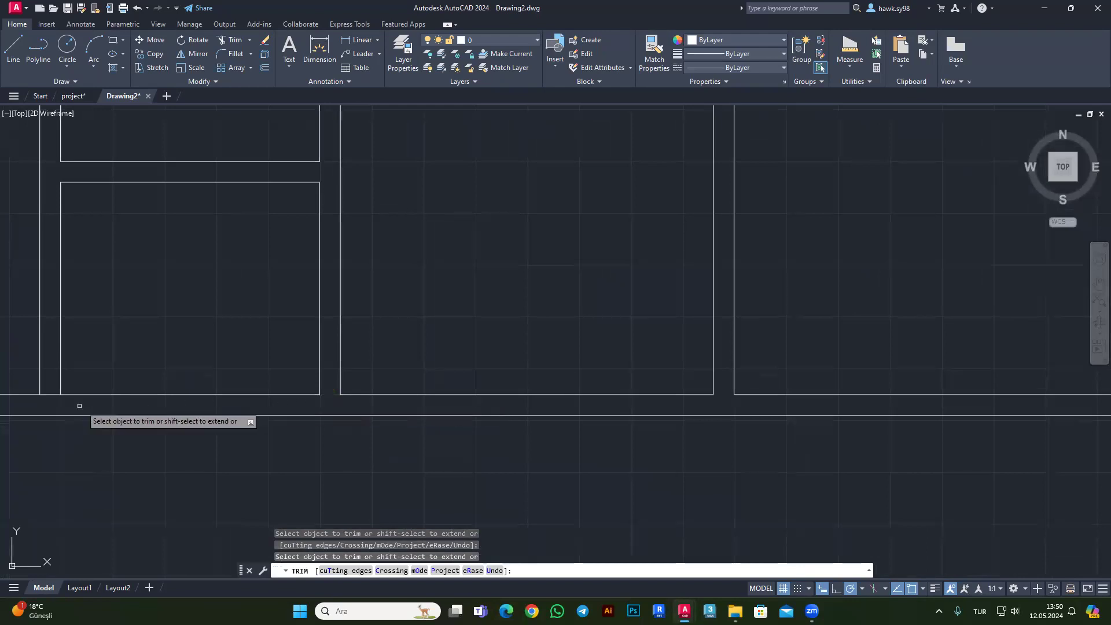
{"action": "scroll", "coordinate": [548, 398], "scroll_direction": "down", "scroll_amount": 5}
{"action": "scroll", "coordinate": [529, 279], "scroll_direction": "up", "scroll_amount": 2}
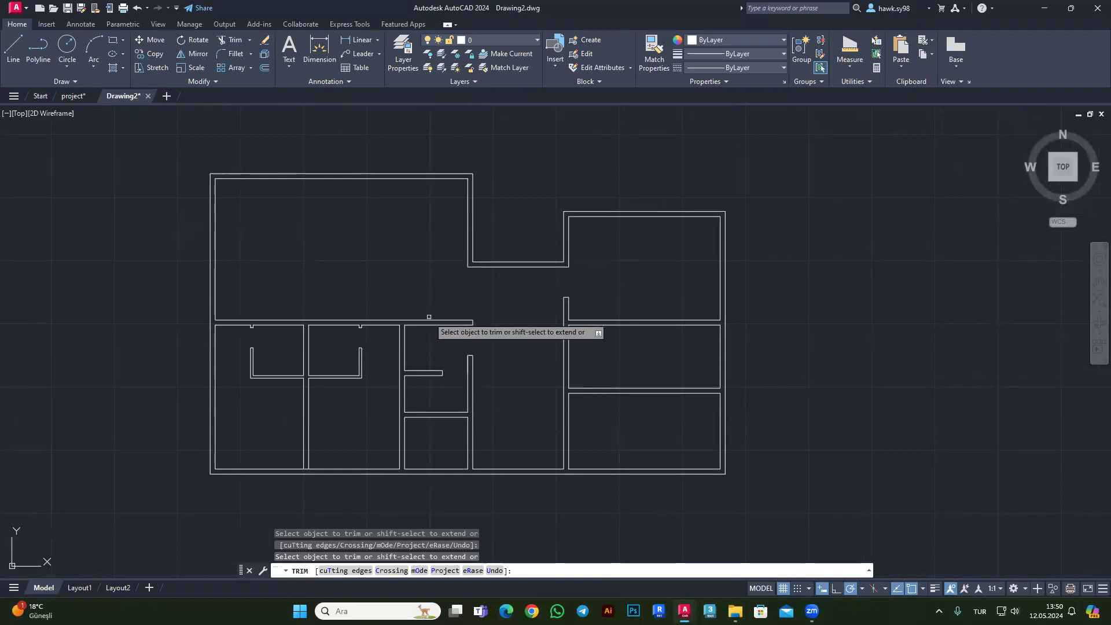
{"action": "key", "text": "Escape"}
{"action": "key", "text": "Escape"}
{"action": "key", "text": "Escape"}
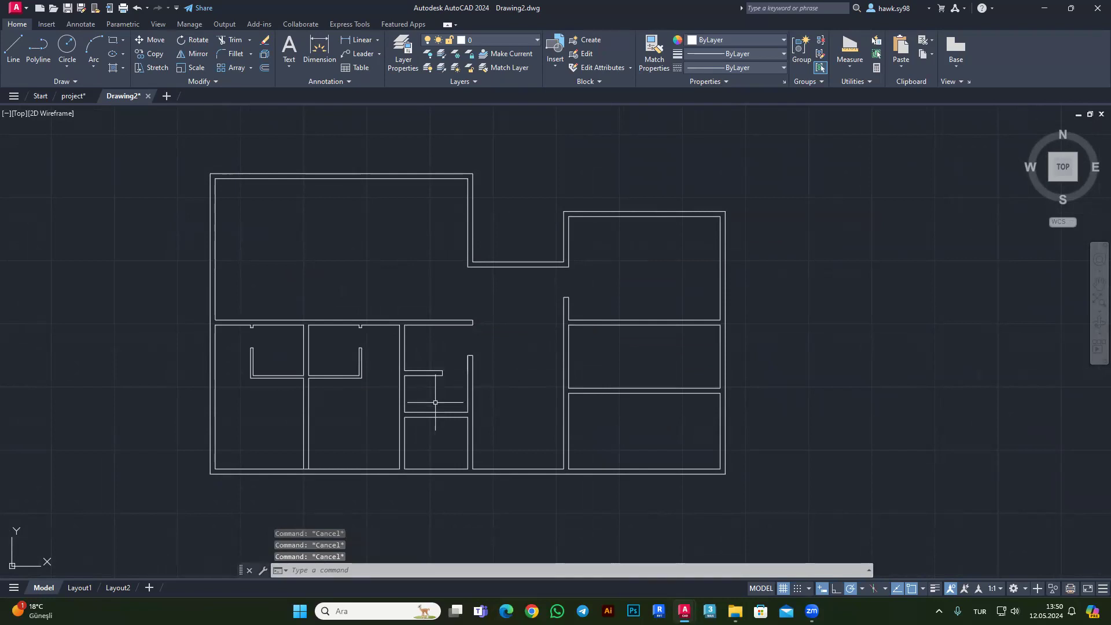
Start a line at a wall corner, then cancel it so no command runs.
{"action": "middle_click_drag", "start_coordinate": [436, 402], "coordinate": [466, 419]}
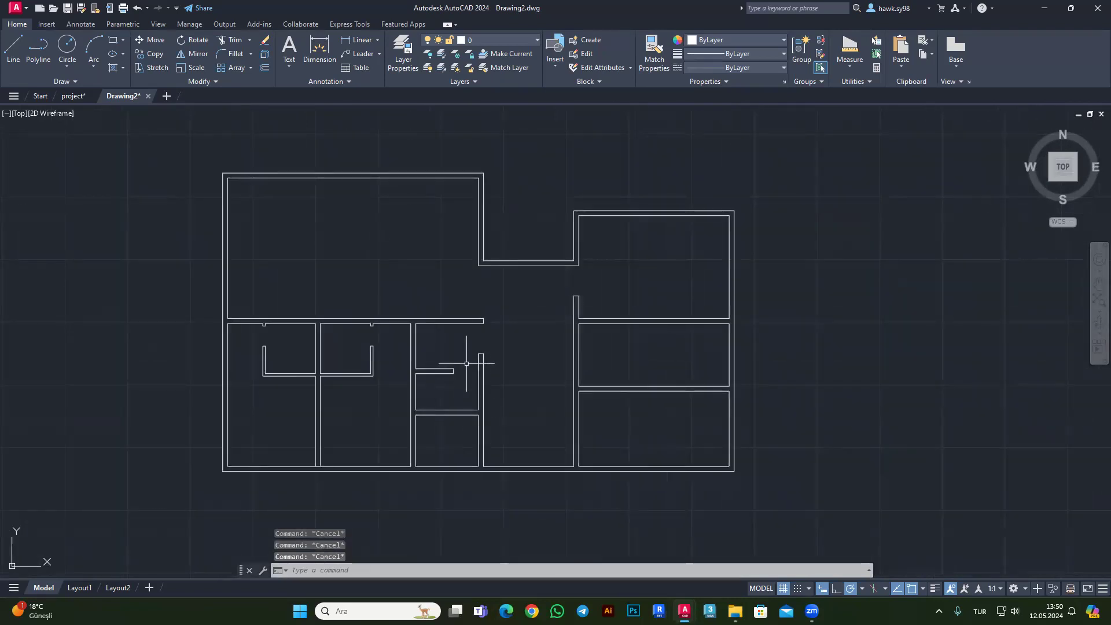
{"action": "scroll", "coordinate": [432, 370], "scroll_direction": "up", "scroll_amount": 5}
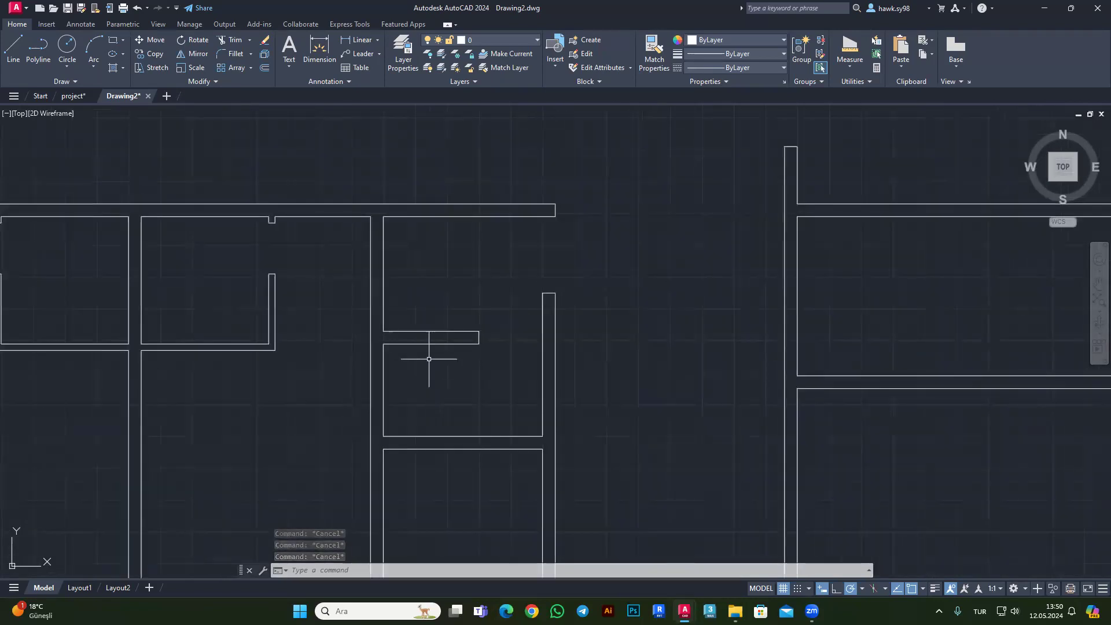
{"action": "scroll", "coordinate": [372, 240], "scroll_direction": "up", "scroll_amount": 4}
{"action": "scroll", "coordinate": [583, 241], "scroll_direction": "down", "scroll_amount": 2}
{"action": "left_click", "coordinate": [13, 46]}
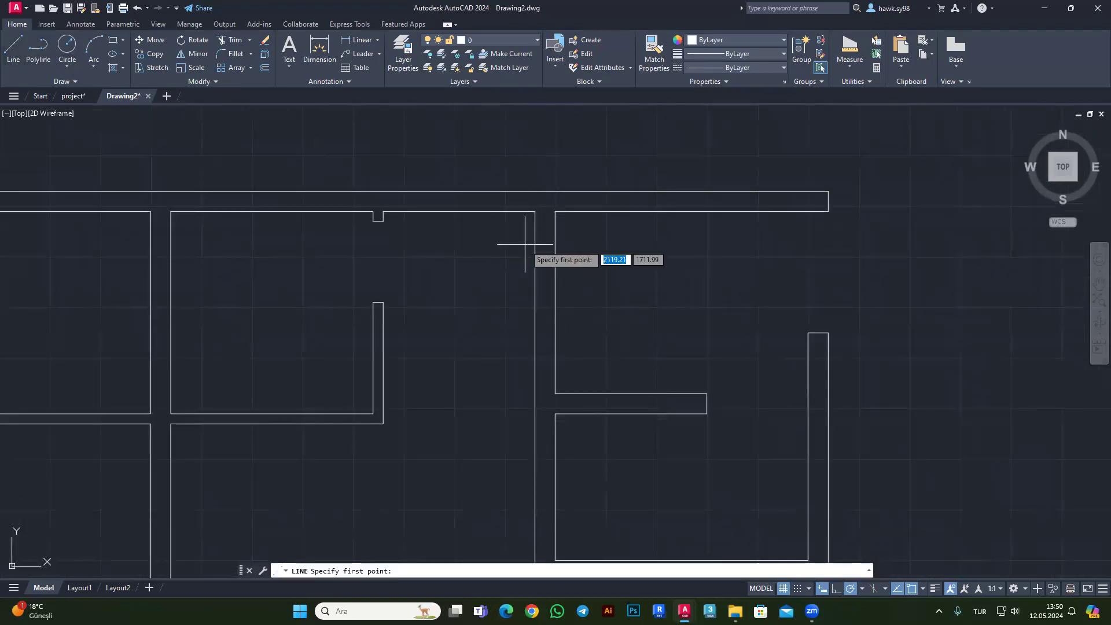
{"action": "left_click", "coordinate": [534, 211]}
{"action": "key", "text": "Escape"}
{"action": "key", "text": "Escape"}
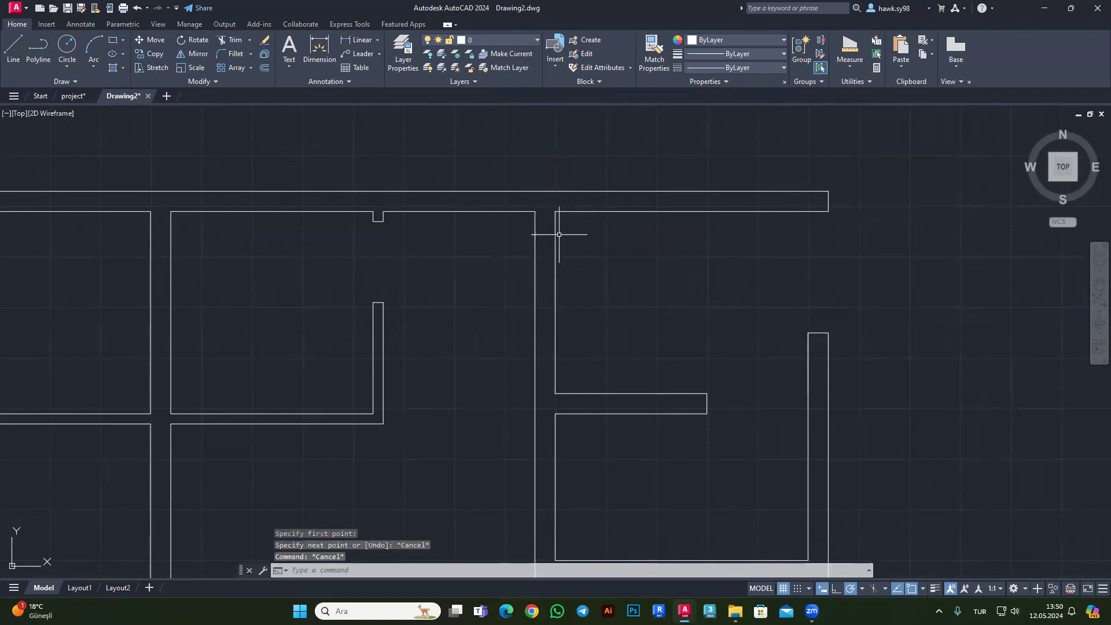
{"action": "key", "text": "Escape"}
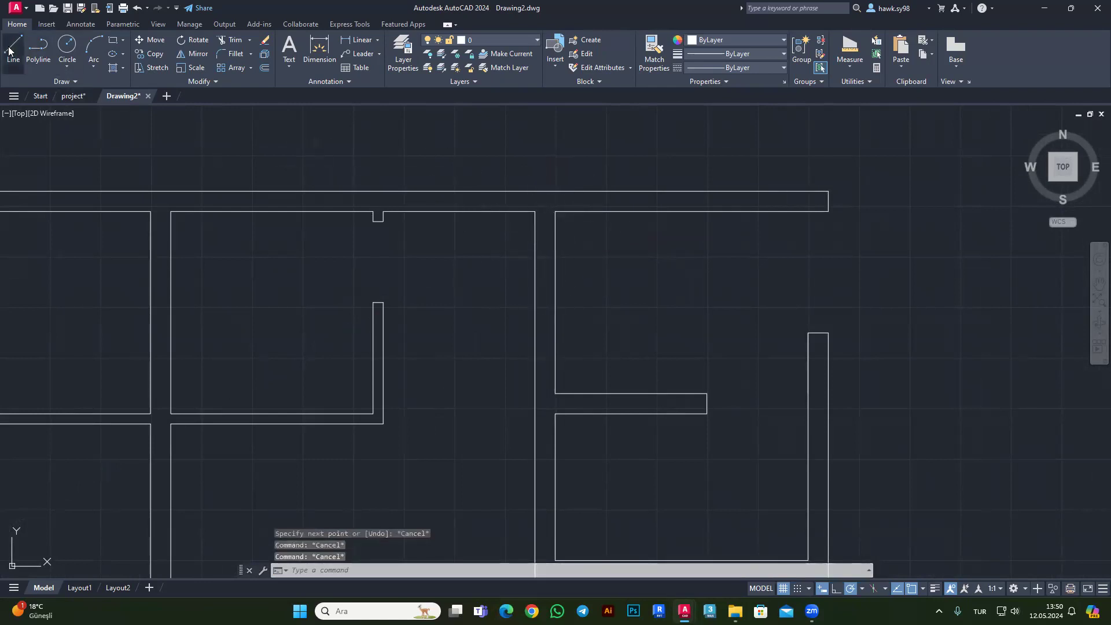
{"action": "left_click", "coordinate": [9, 51]}
{"action": "scroll", "coordinate": [504, 217], "scroll_direction": "up", "scroll_amount": 4}
{"action": "key", "text": "Escape"}
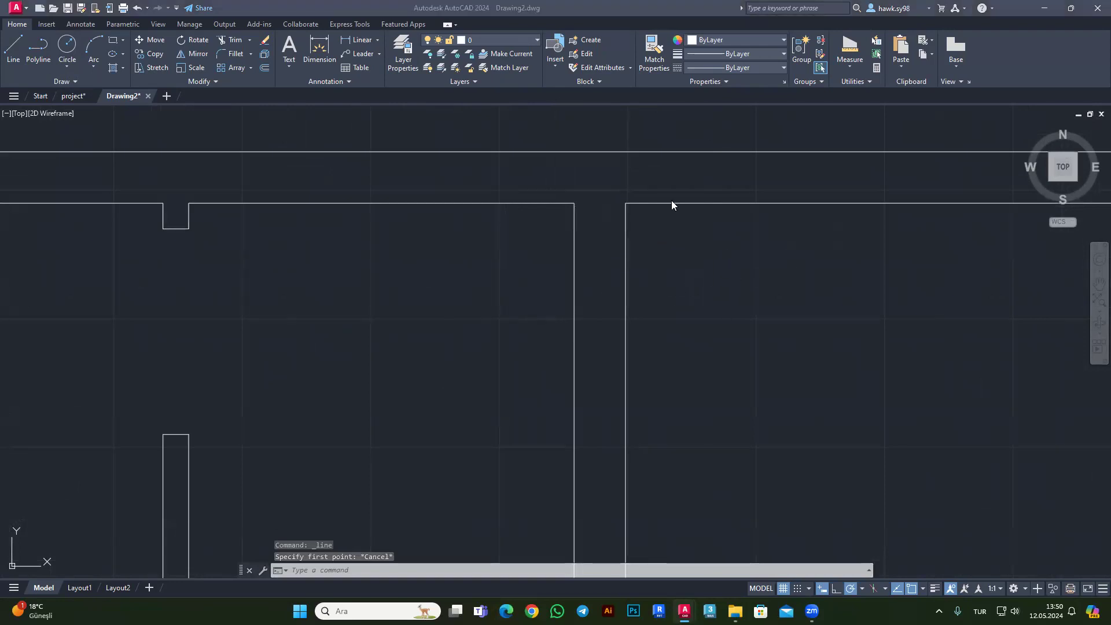
{"action": "scroll", "coordinate": [667, 232], "scroll_direction": "down", "scroll_amount": 4}
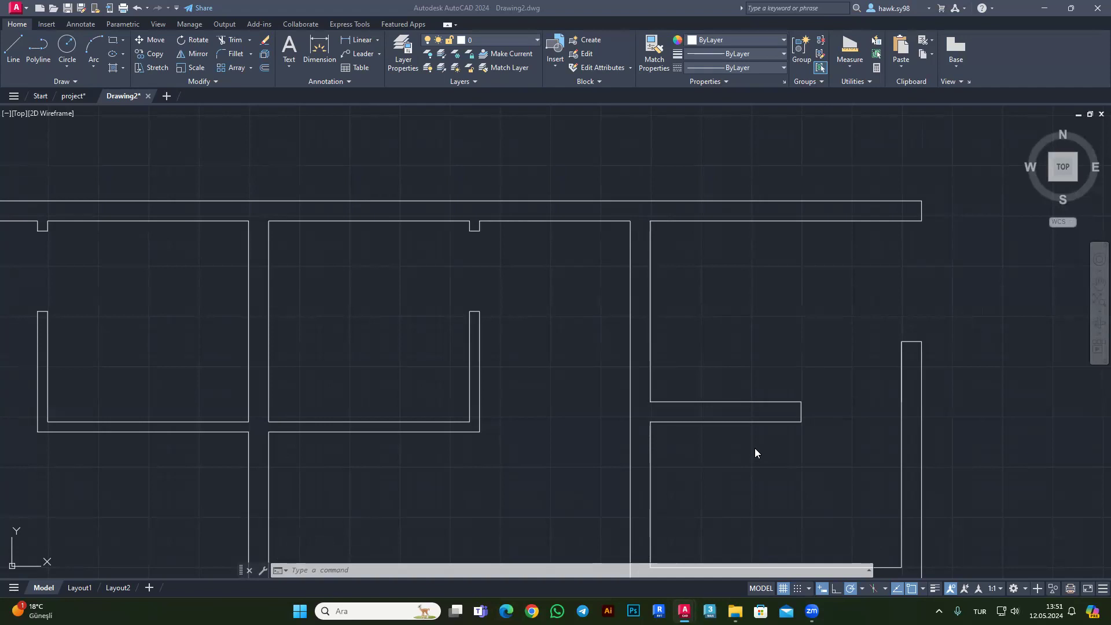
{"action": "scroll", "coordinate": [515, 348], "scroll_direction": "down", "scroll_amount": 3}
Crossing-select the whole floor plan and assign it to the 'wall' layer.
{"action": "scroll", "coordinate": [515, 348], "scroll_direction": "down", "scroll_amount": 4}
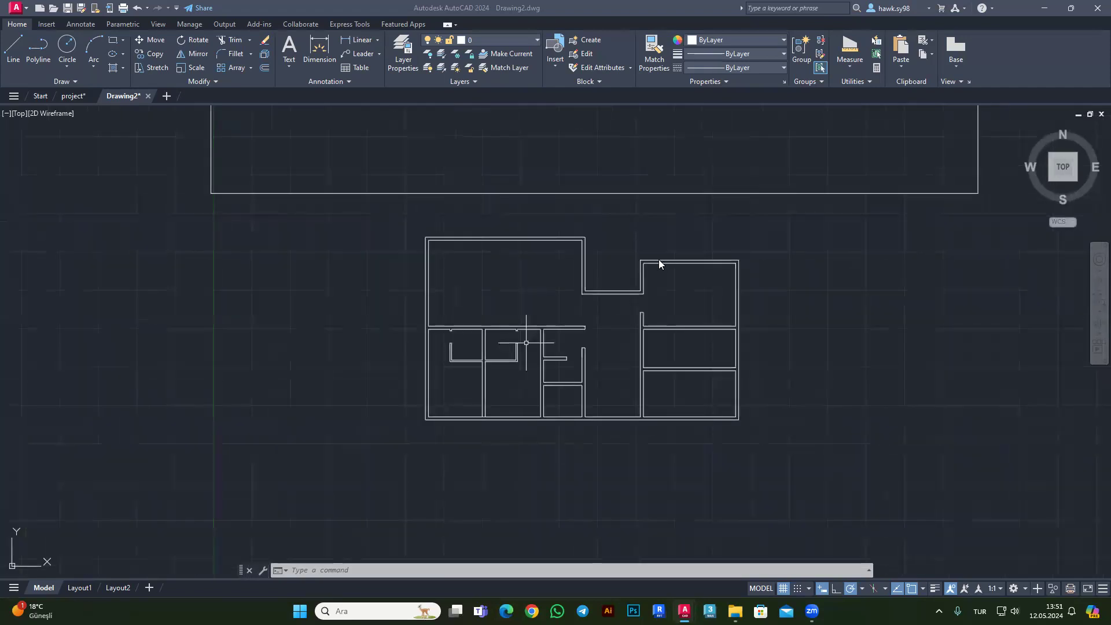
{"action": "left_click", "coordinate": [806, 226]}
{"action": "left_click", "coordinate": [387, 464]}
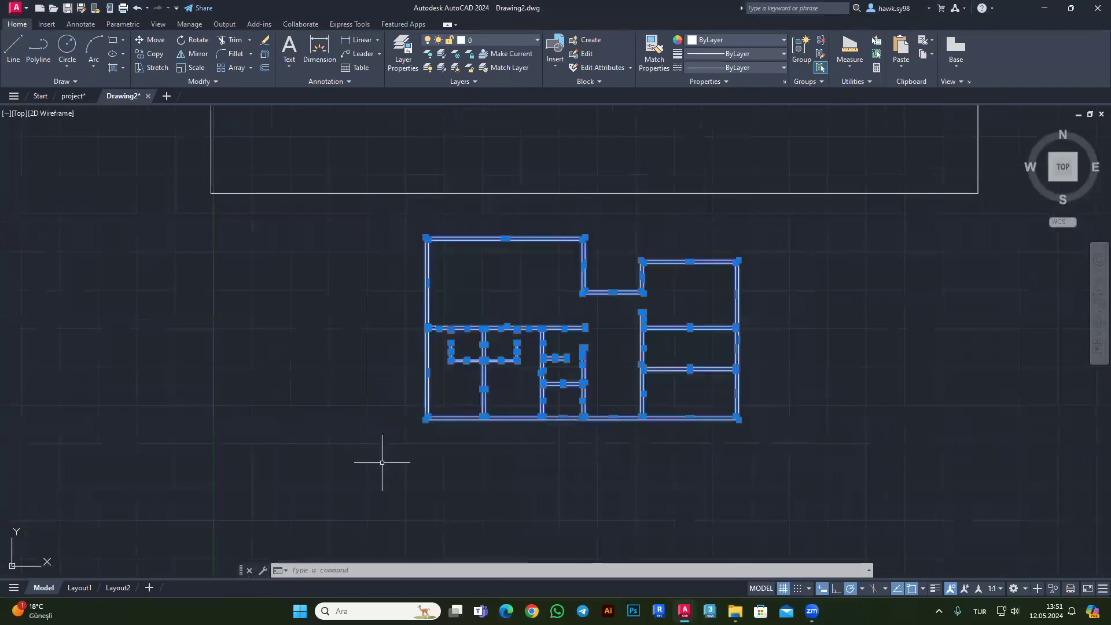
{"action": "left_click", "coordinate": [503, 38]}
{"action": "left_click", "coordinate": [480, 137]}
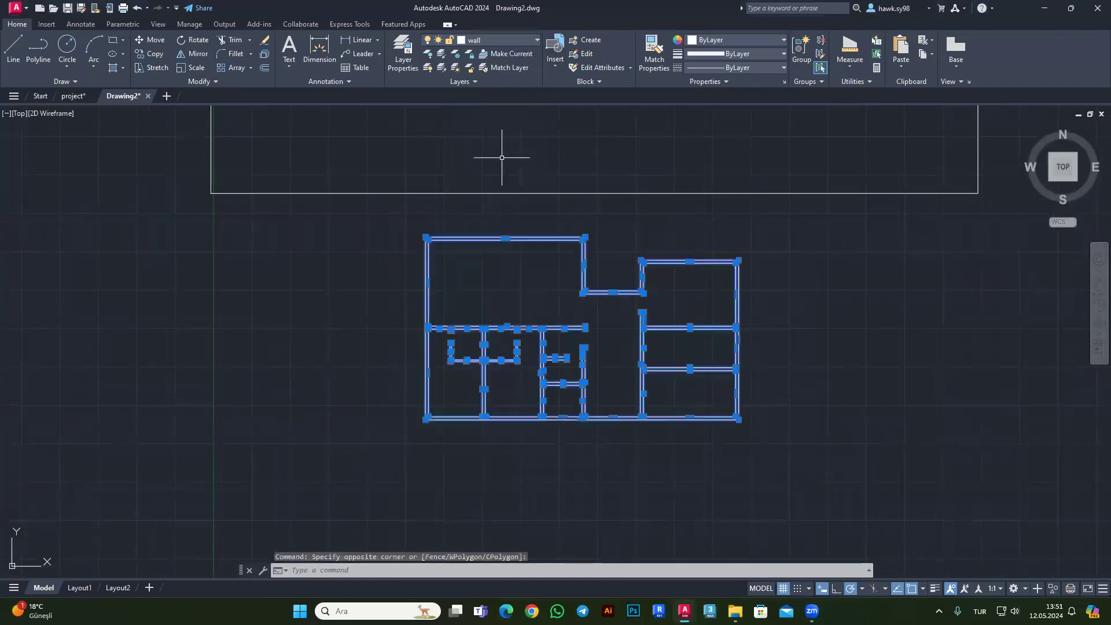
{"action": "key", "text": "Escape"}
{"action": "key", "text": "Escape"}
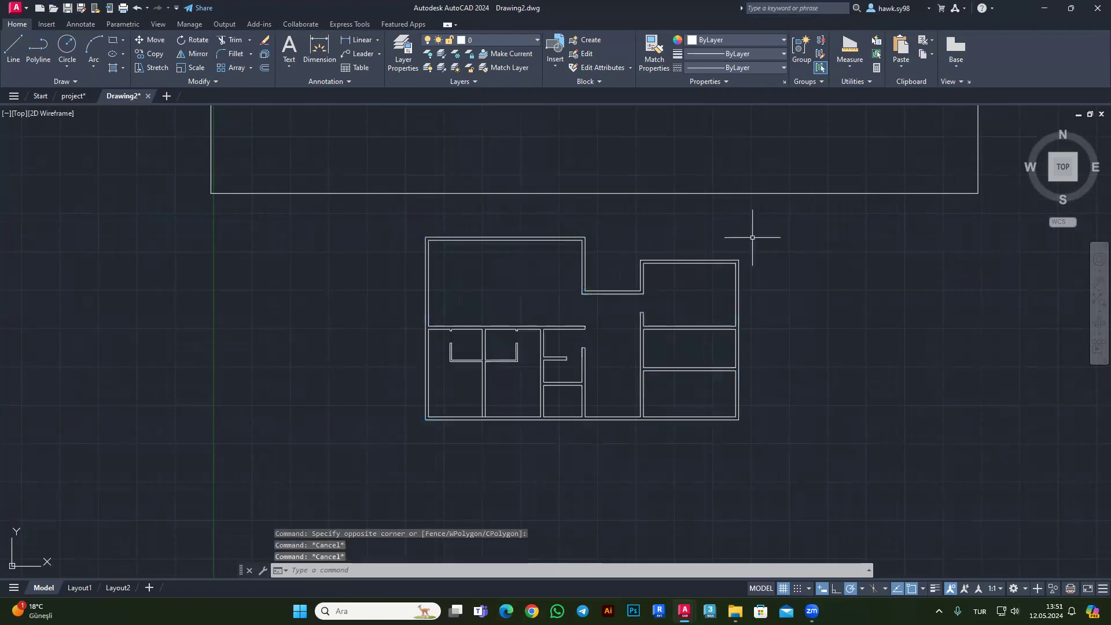
{"action": "left_click", "coordinate": [730, 261]}
{"action": "key", "text": "Escape"}
Reselect the whole plan to confirm 'wall' layer, then check a long interior wall line.
{"action": "left_click", "coordinate": [794, 209]}
{"action": "left_click", "coordinate": [322, 436]}
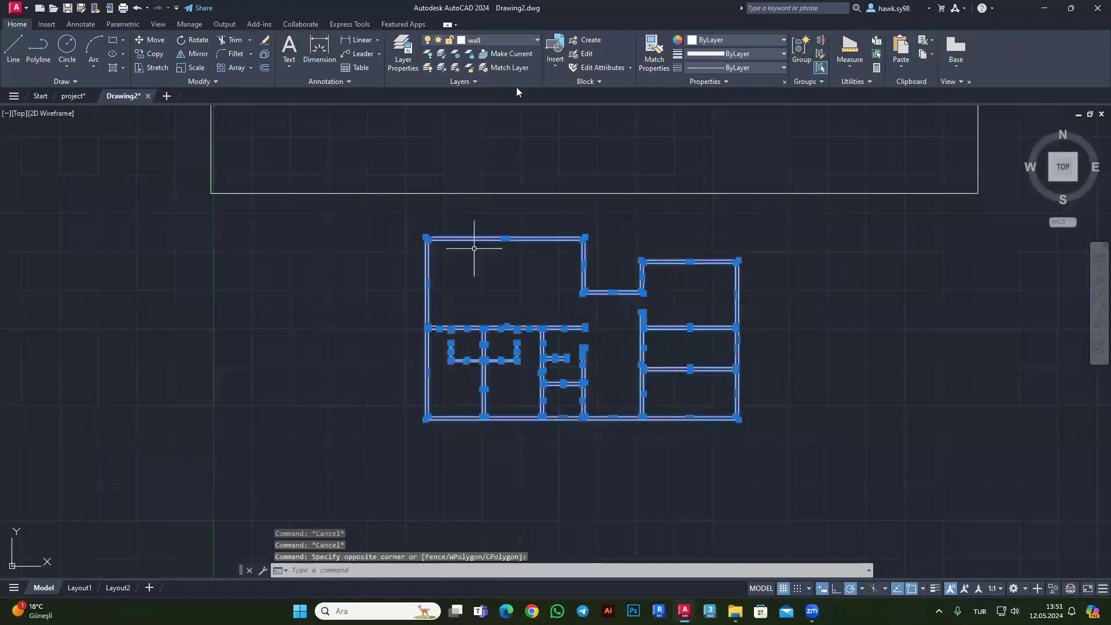
{"action": "left_click", "coordinate": [520, 43]}
{"action": "left_click", "coordinate": [492, 140]}
{"action": "left_click", "coordinate": [490, 136]}
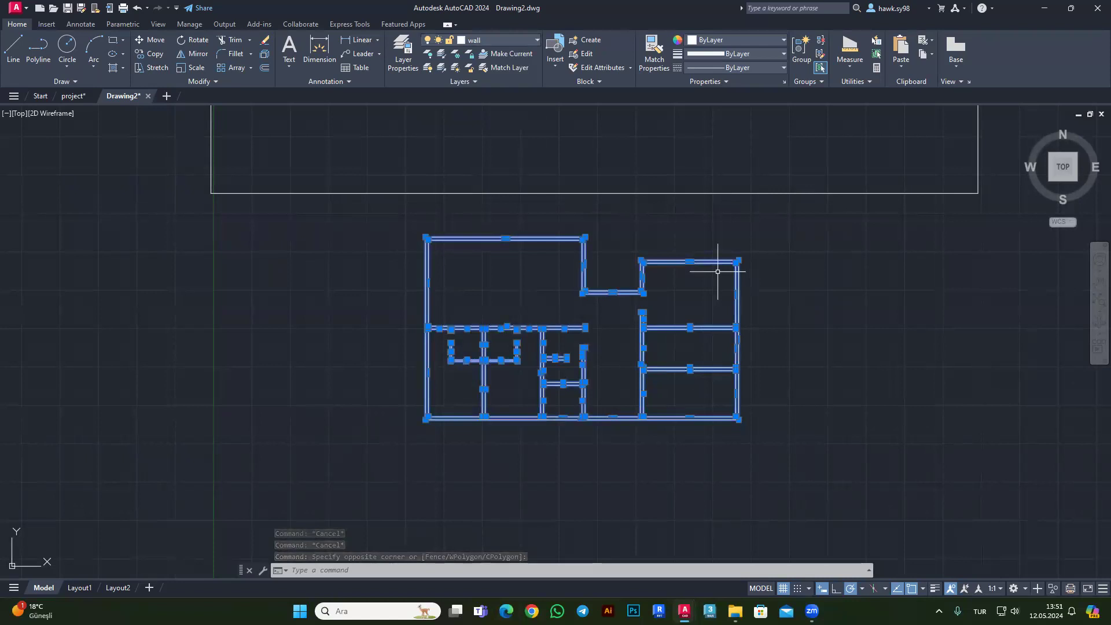
{"action": "key", "text": "Escape"}
{"action": "key", "text": "Escape"}
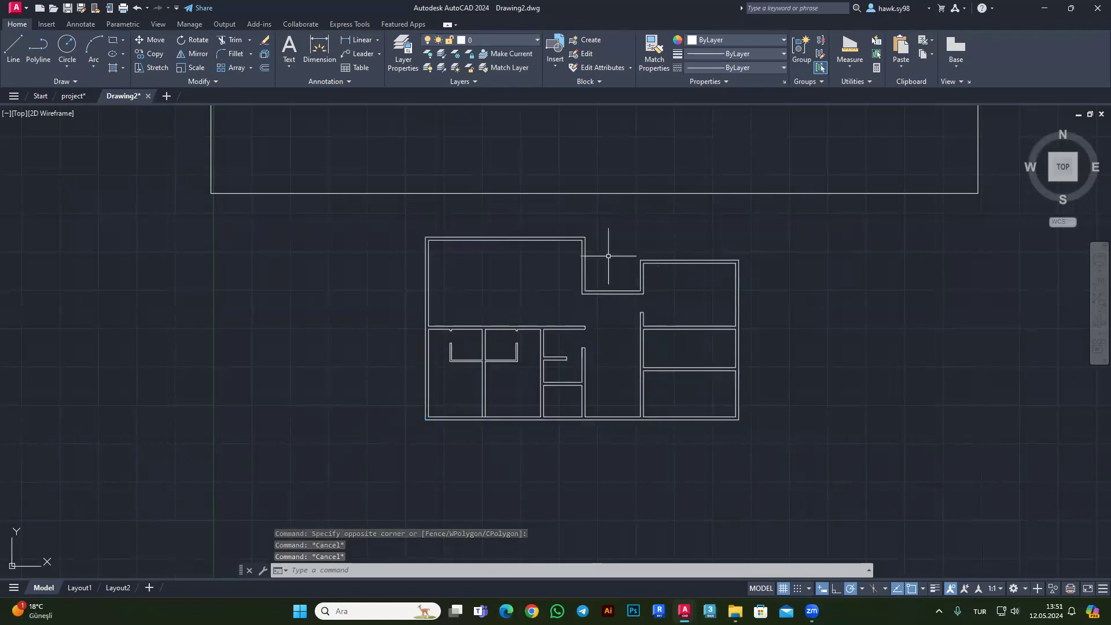
{"action": "scroll", "coordinate": [532, 344], "scroll_direction": "up", "scroll_amount": 2}
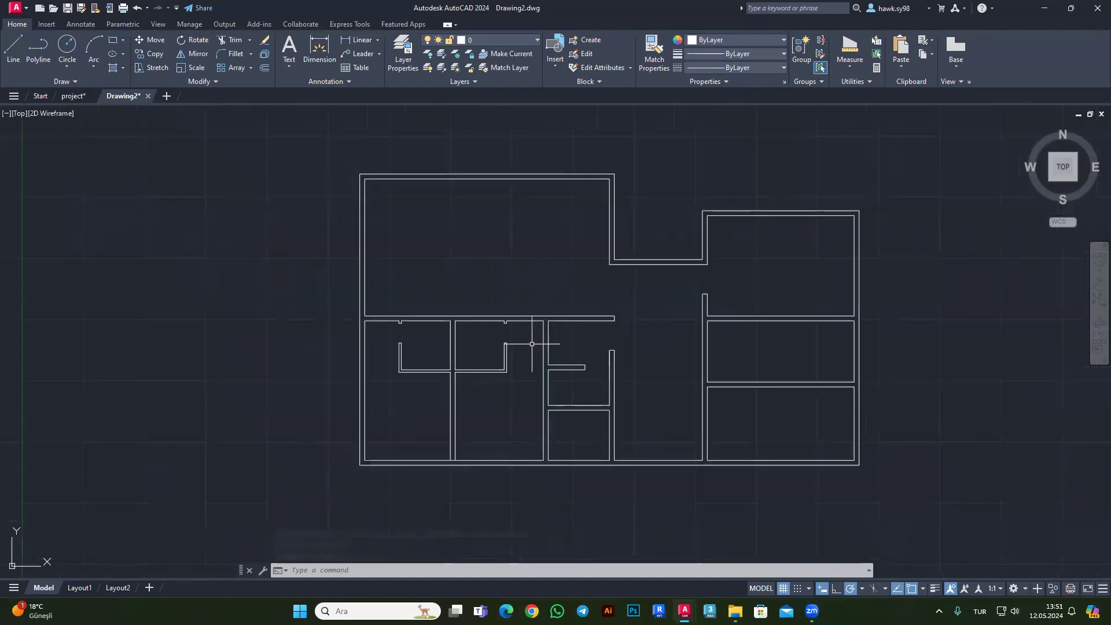
{"action": "scroll", "coordinate": [532, 344], "scroll_direction": "up", "scroll_amount": 2}
{"action": "left_click", "coordinate": [517, 275]}
{"action": "left_click", "coordinate": [509, 354]}
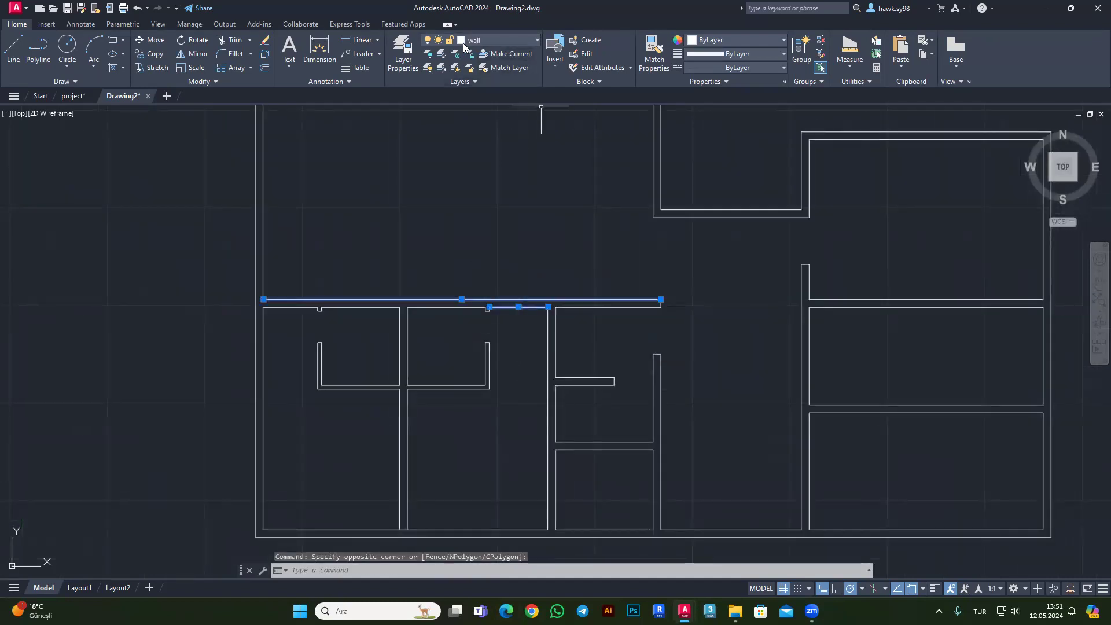
{"action": "key", "text": "Escape"}
{"action": "key", "text": "Escape"}
Draw a few stray line segments to the left of the plan.
{"action": "scroll", "coordinate": [538, 324], "scroll_direction": "down", "scroll_amount": 6}
{"action": "key", "text": "l"}
{"action": "key", "text": "Return"}
{"action": "left_click", "coordinate": [230, 320]}
{"action": "left_click", "coordinate": [295, 320]}
{"action": "left_click", "coordinate": [305, 303]}
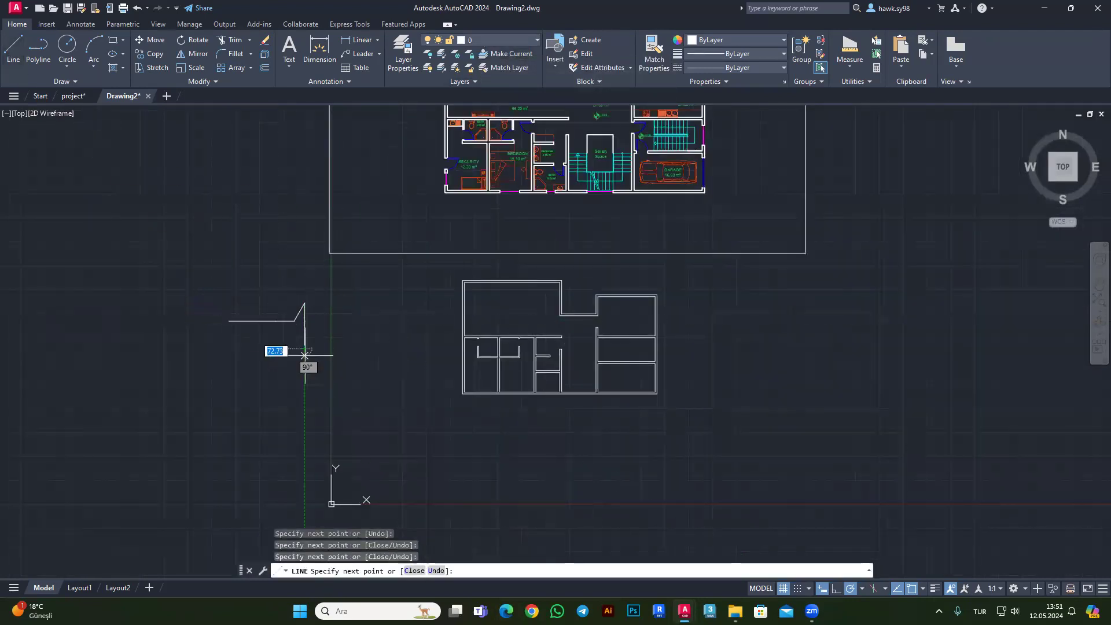
{"action": "left_click", "coordinate": [304, 348]}
{"action": "key", "text": "Escape"}
Window-select and delete the four stray line segments left of the plan.
{"action": "left_click_drag", "start_coordinate": [272, 278], "coordinate": [336, 353]}
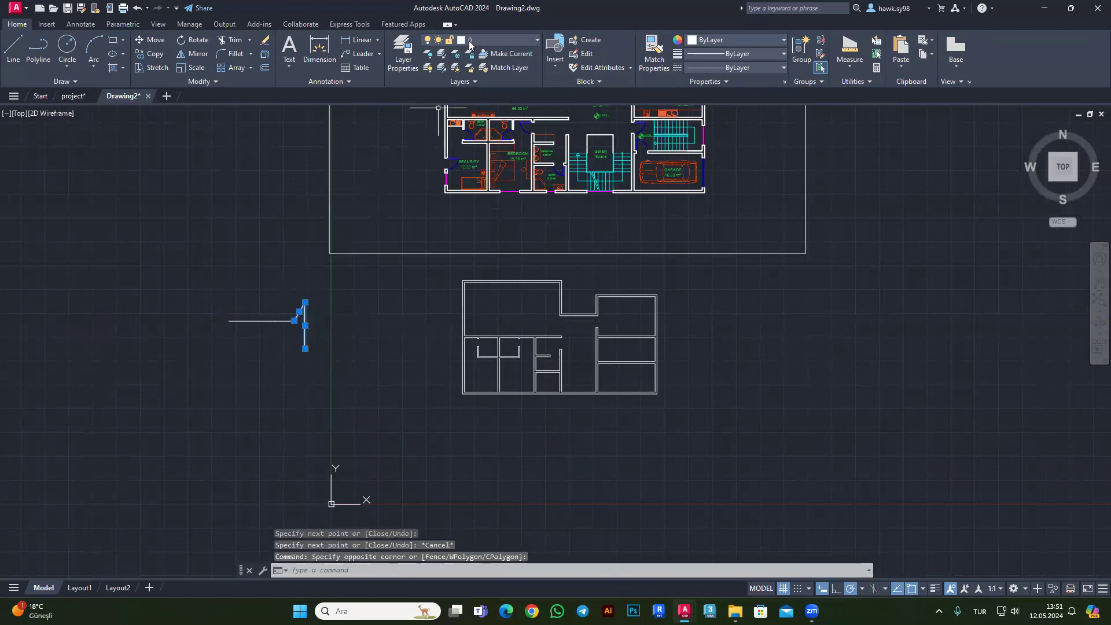
{"action": "key", "text": "Escape"}
{"action": "left_click_drag", "start_coordinate": [355, 290], "coordinate": [67, 404]}
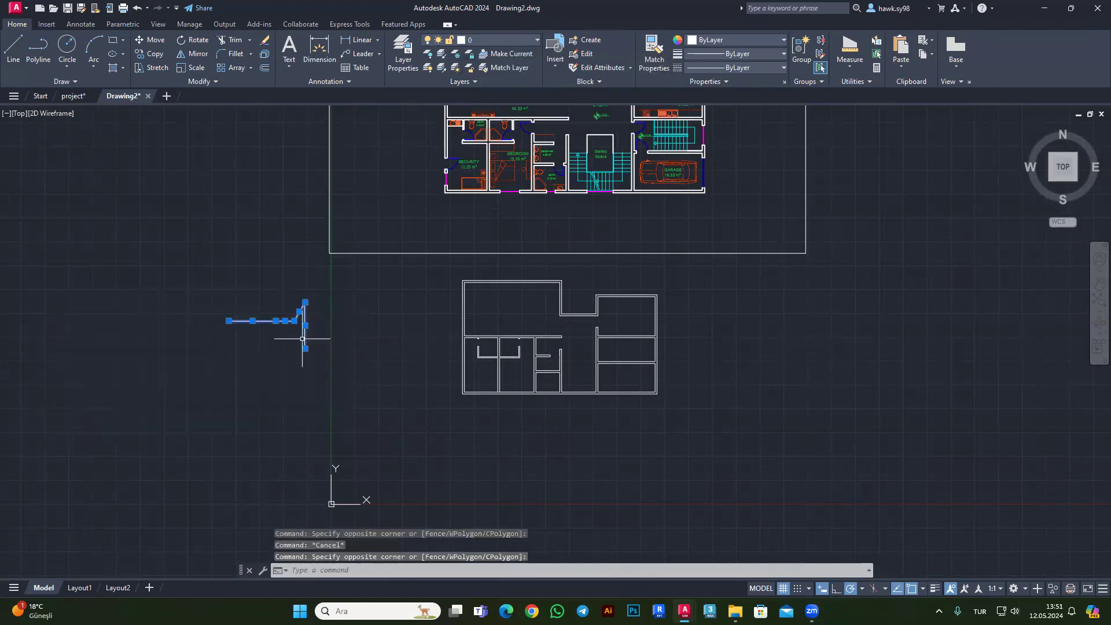
{"action": "key", "text": "Delete"}
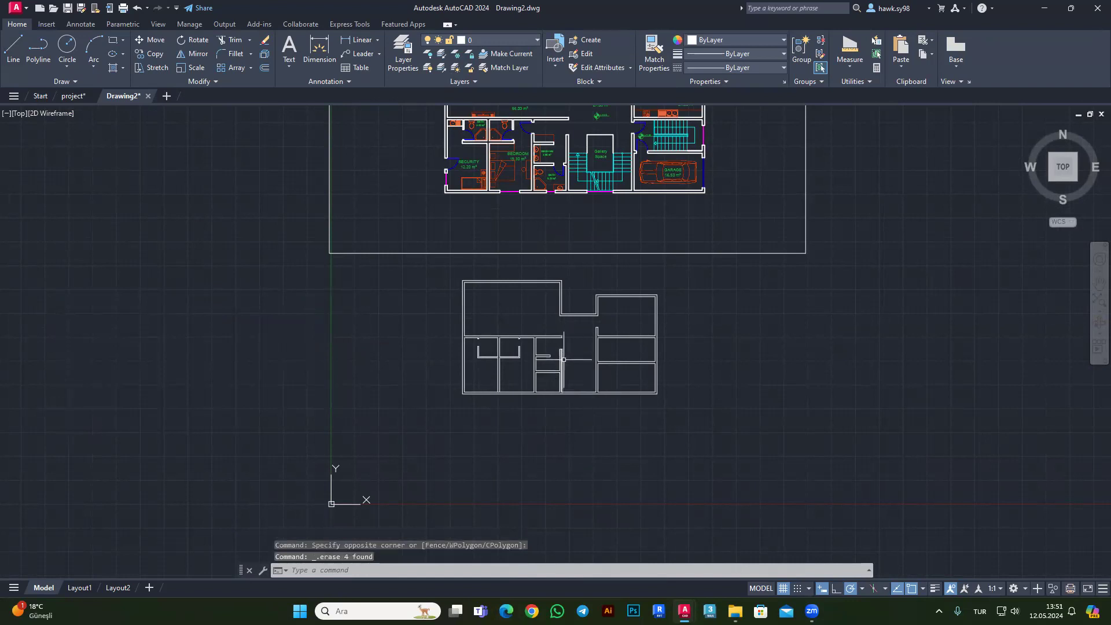
{"action": "scroll", "coordinate": [564, 359], "scroll_direction": "up", "scroll_amount": 5}
{"action": "scroll", "coordinate": [556, 370], "scroll_direction": "up", "scroll_amount": 4}
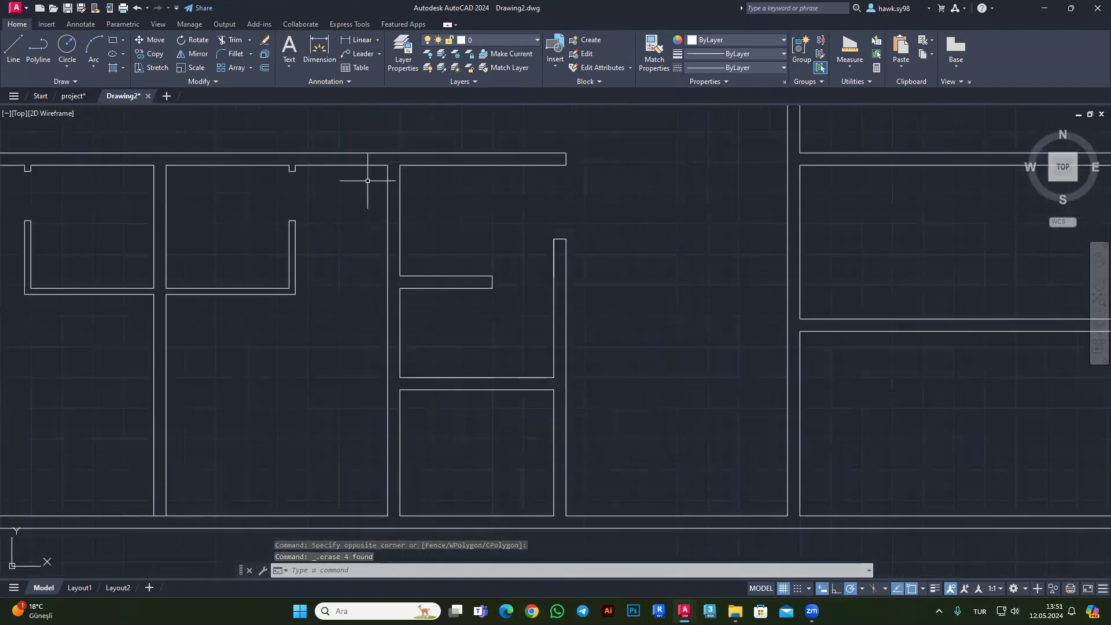
Delete a stray object next to the interior wall.
{"action": "scroll", "coordinate": [379, 174], "scroll_direction": "up", "scroll_amount": 3}
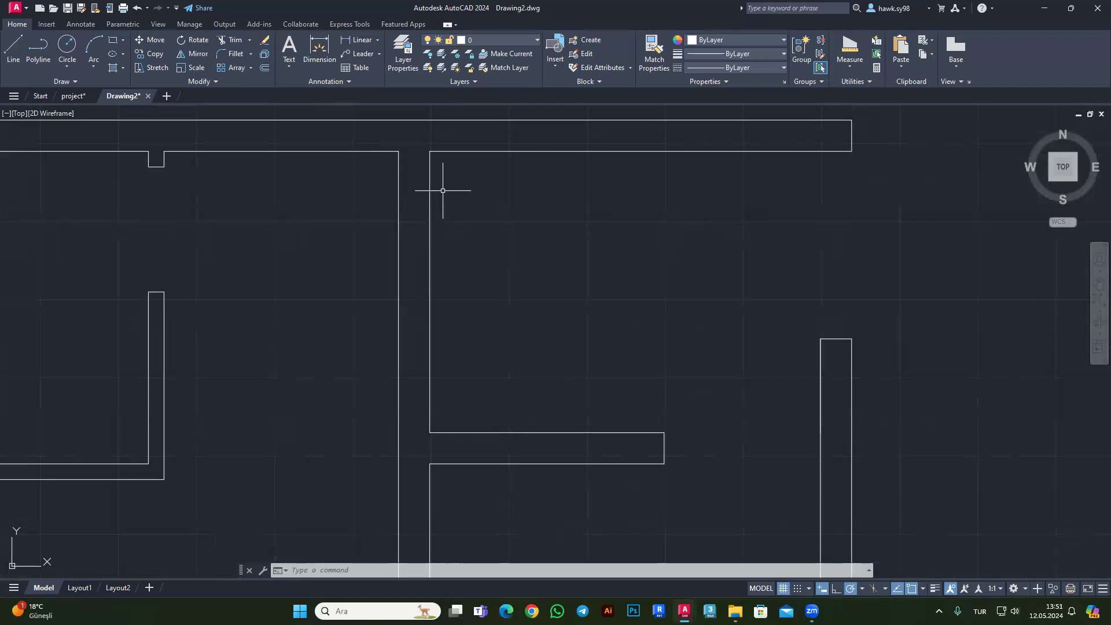
{"action": "left_click", "coordinate": [398, 289]}
{"action": "key", "text": "Delete"}
{"action": "key", "text": "Escape"}
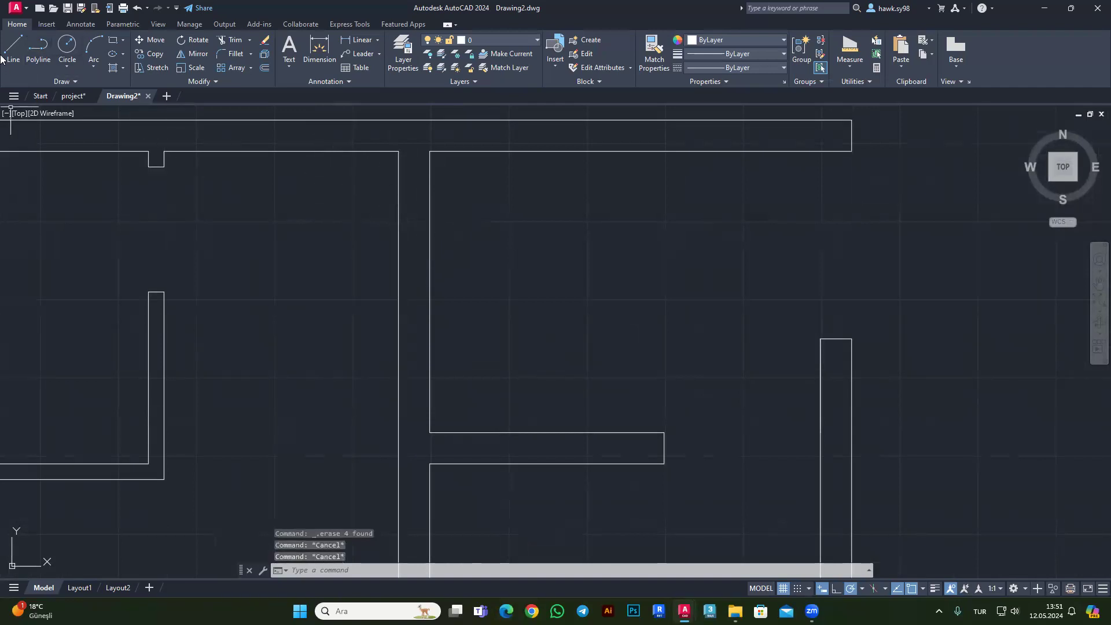
Draw a short closed wall stub off the interior wall.
{"action": "left_click", "coordinate": [13, 47]}
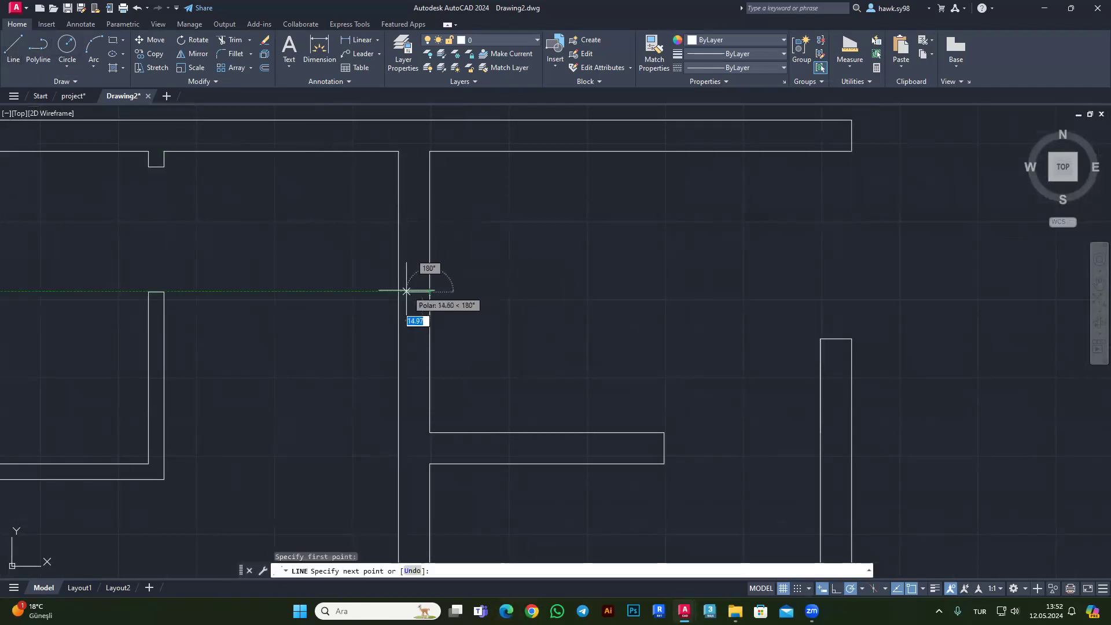
{"action": "left_click", "coordinate": [428, 290]}
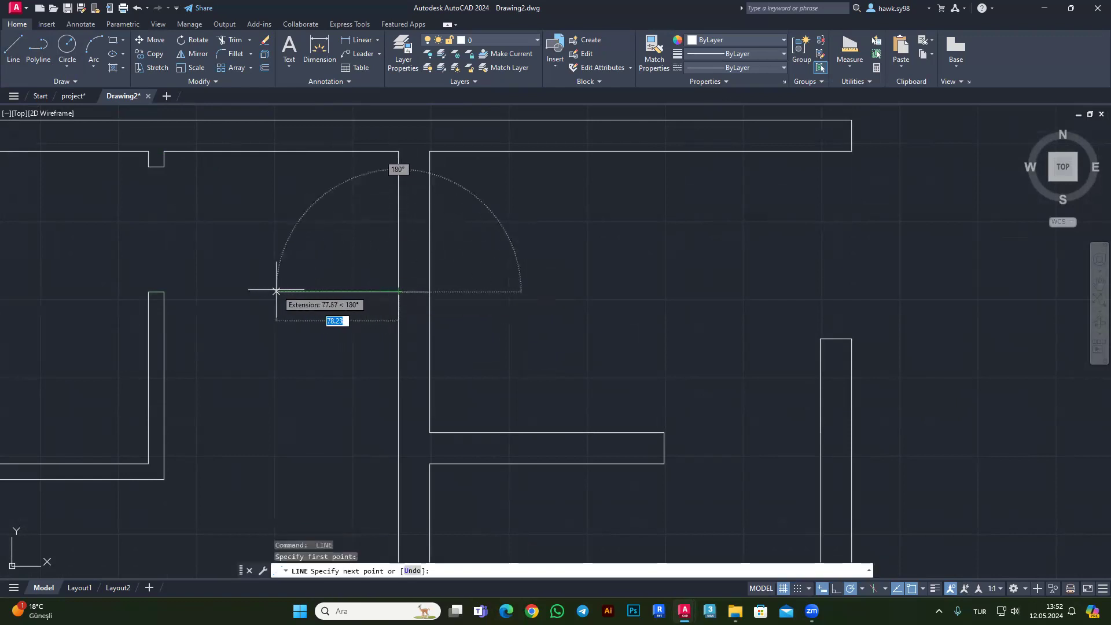
{"action": "left_click", "coordinate": [270, 292]}
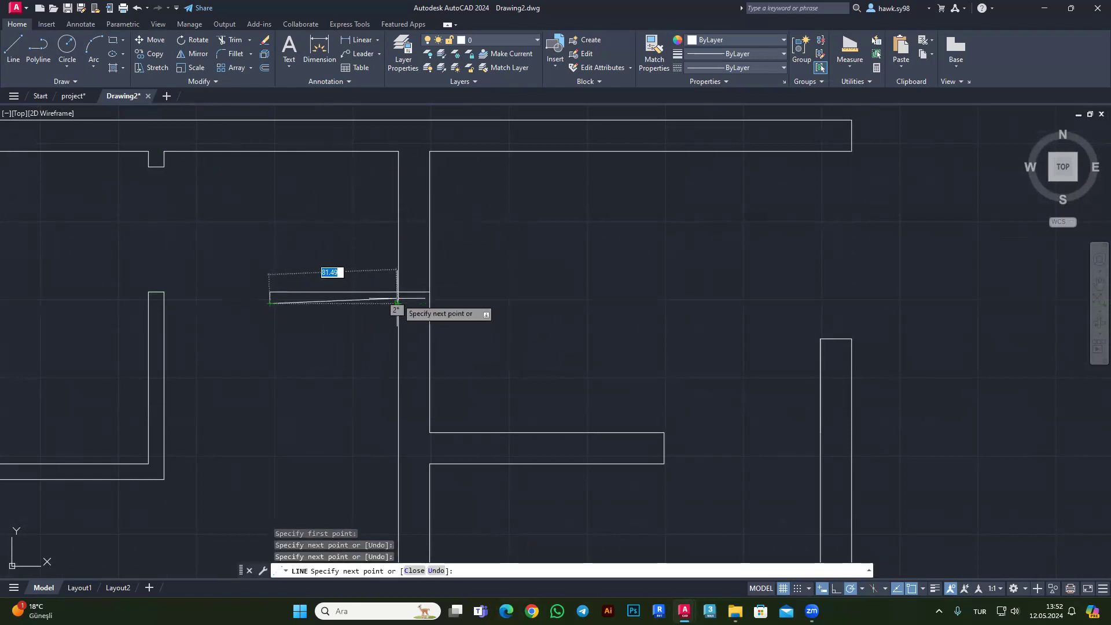
{"action": "left_click", "coordinate": [398, 303]}
{"action": "key", "text": "Escape"}
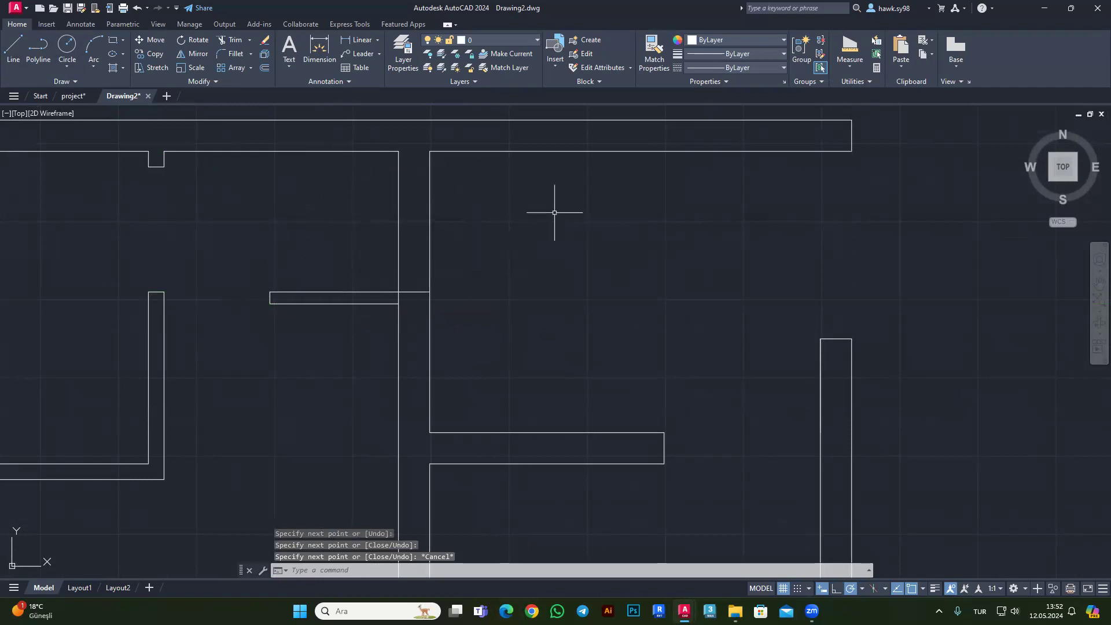
{"action": "scroll", "coordinate": [635, 202], "scroll_direction": "down", "scroll_amount": 3}
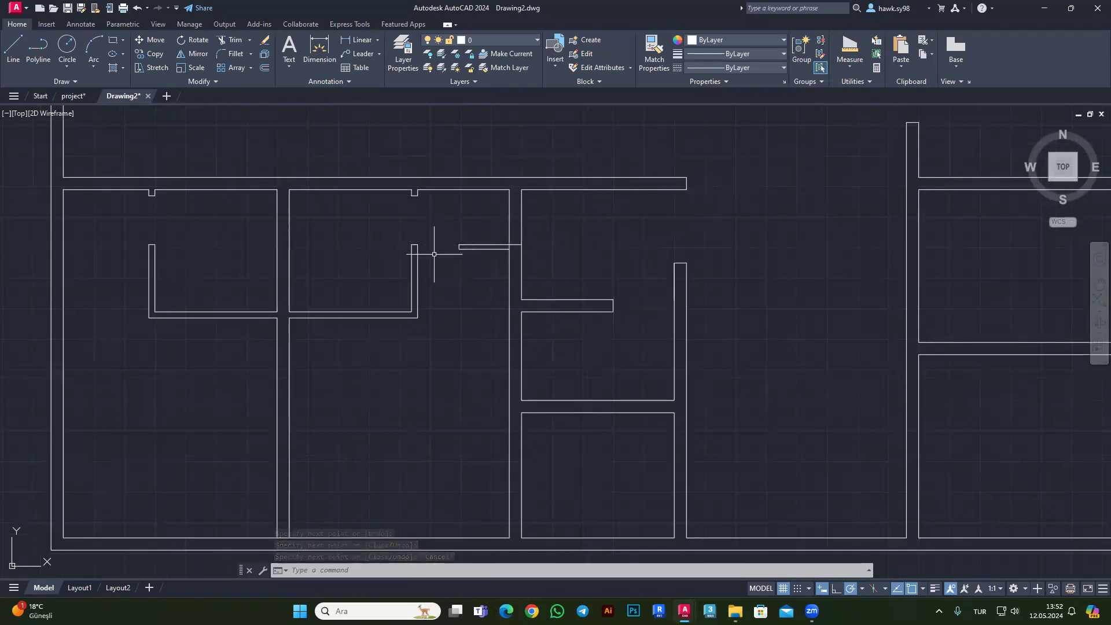
{"action": "scroll", "coordinate": [498, 232], "scroll_direction": "up", "scroll_amount": 3}
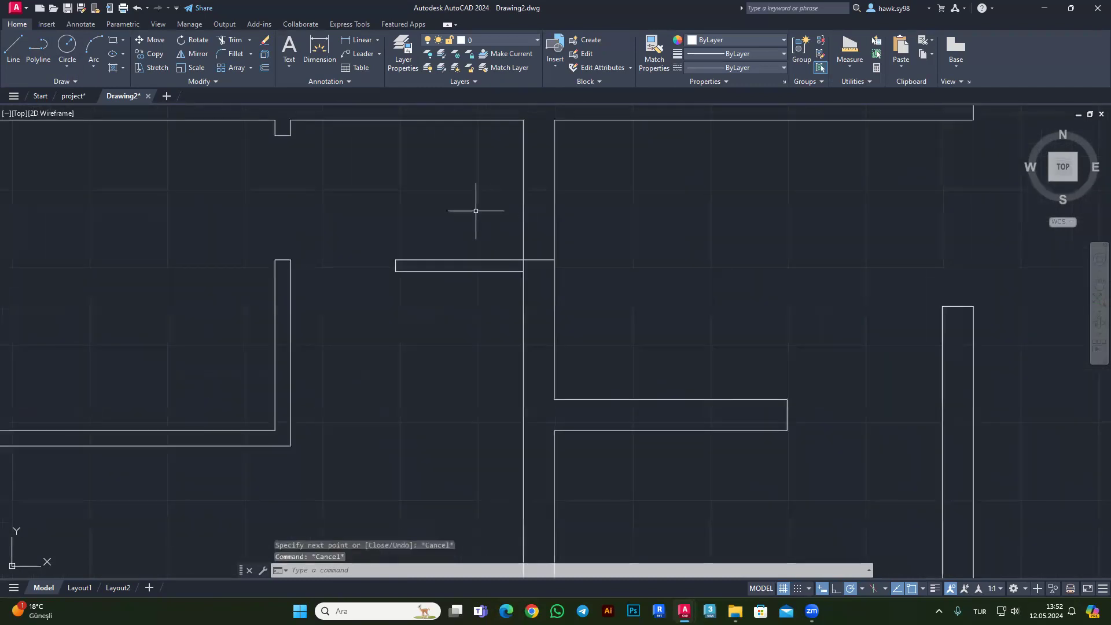
Move the wall stub straight up against the top wall.
{"action": "left_click", "coordinate": [505, 184]}
{"action": "left_click", "coordinate": [342, 334]}
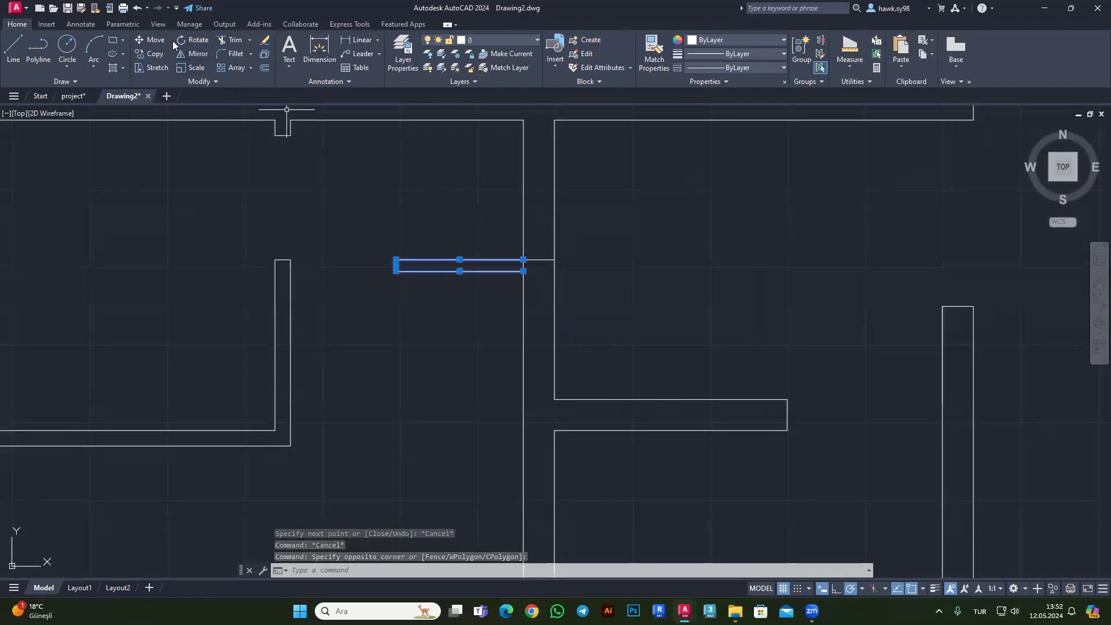
{"action": "left_click", "coordinate": [151, 41]}
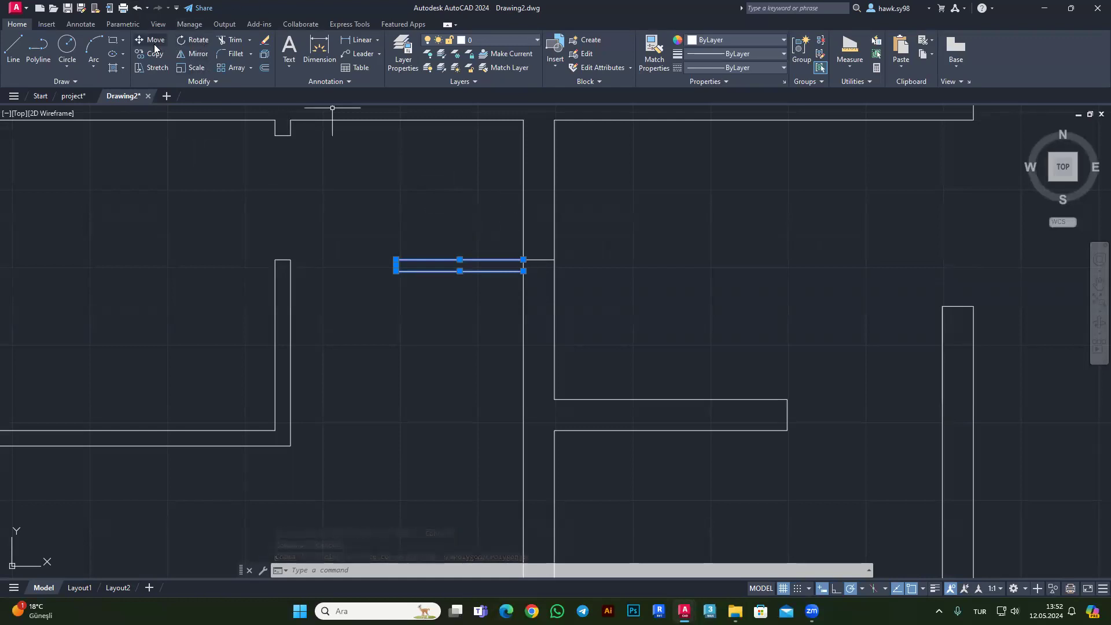
{"action": "left_click", "coordinate": [523, 271]}
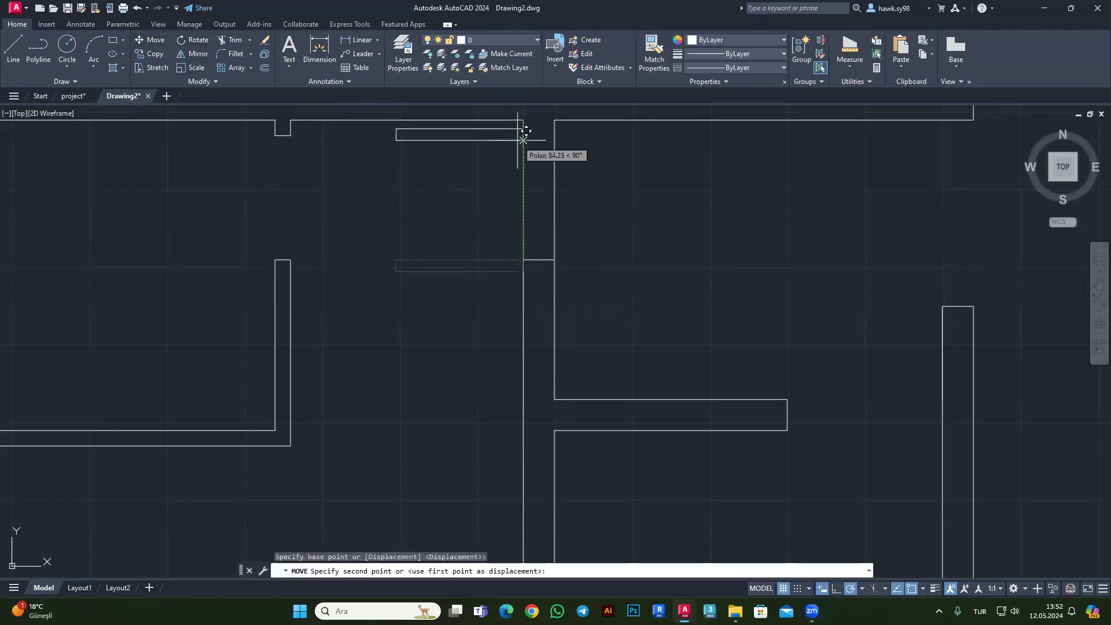
{"action": "left_click", "coordinate": [523, 141]}
{"action": "scroll", "coordinate": [334, 174], "scroll_direction": "up", "scroll_amount": 2}
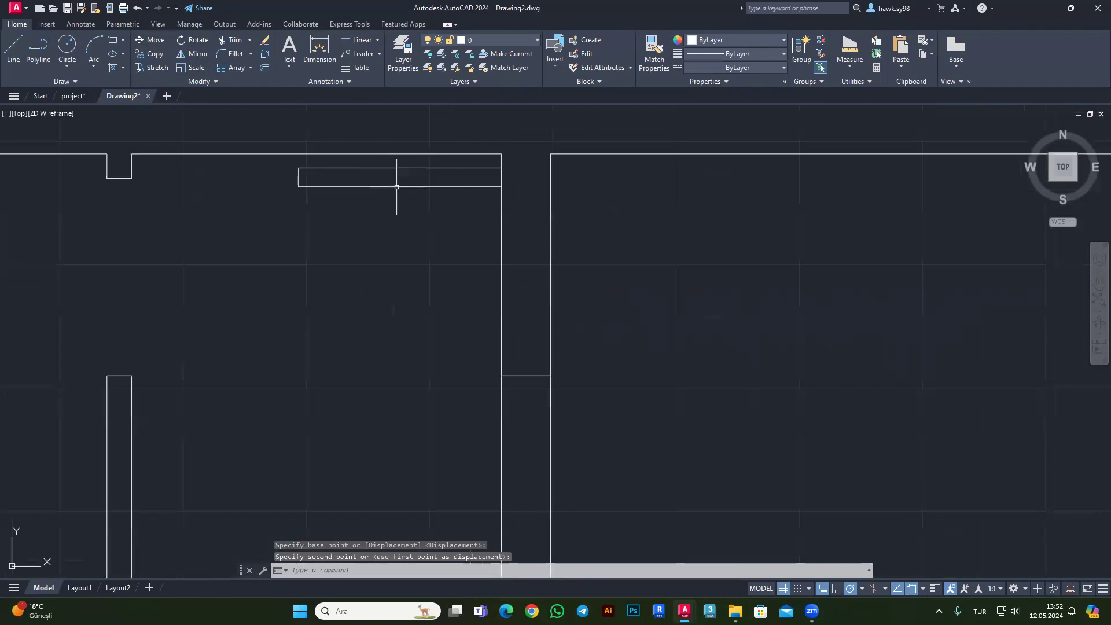
{"action": "scroll", "coordinate": [504, 261], "scroll_direction": "down", "scroll_amount": 3}
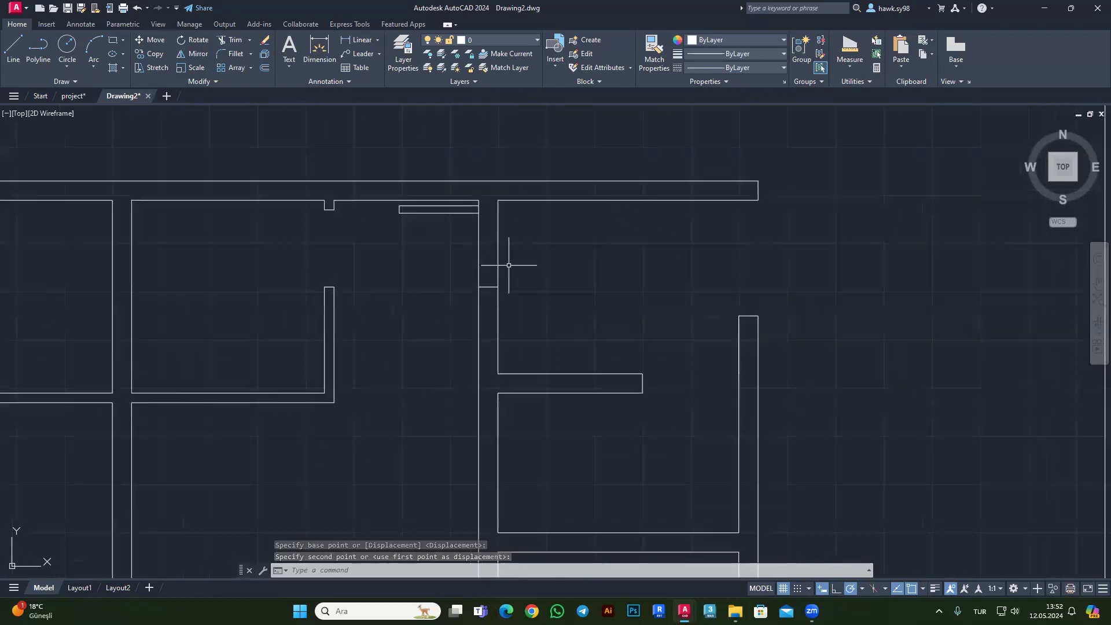
{"action": "scroll", "coordinate": [436, 231], "scroll_direction": "up", "scroll_amount": 3}
Delete the small rectangle and zoom out to show both reference and traced plans.
{"action": "left_click", "coordinate": [430, 193]}
{"action": "left_click", "coordinate": [286, 252]}
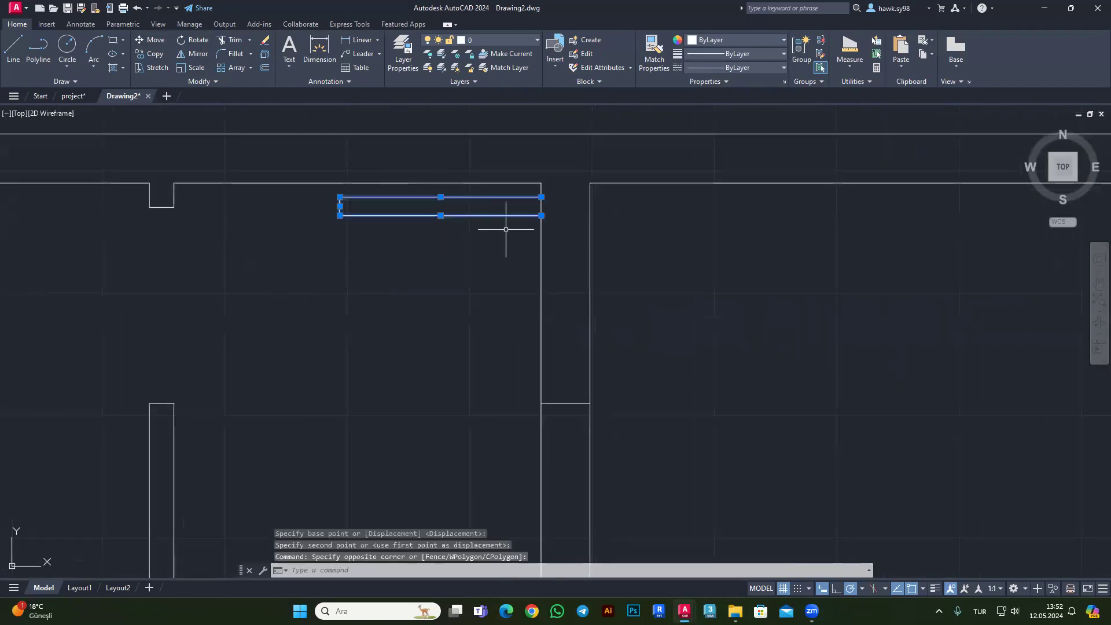
{"action": "key", "text": "Delete"}
{"action": "scroll", "coordinate": [164, 217], "scroll_direction": "down", "scroll_amount": 2}
{"action": "scroll", "coordinate": [162, 218], "scroll_direction": "down", "scroll_amount": 1}
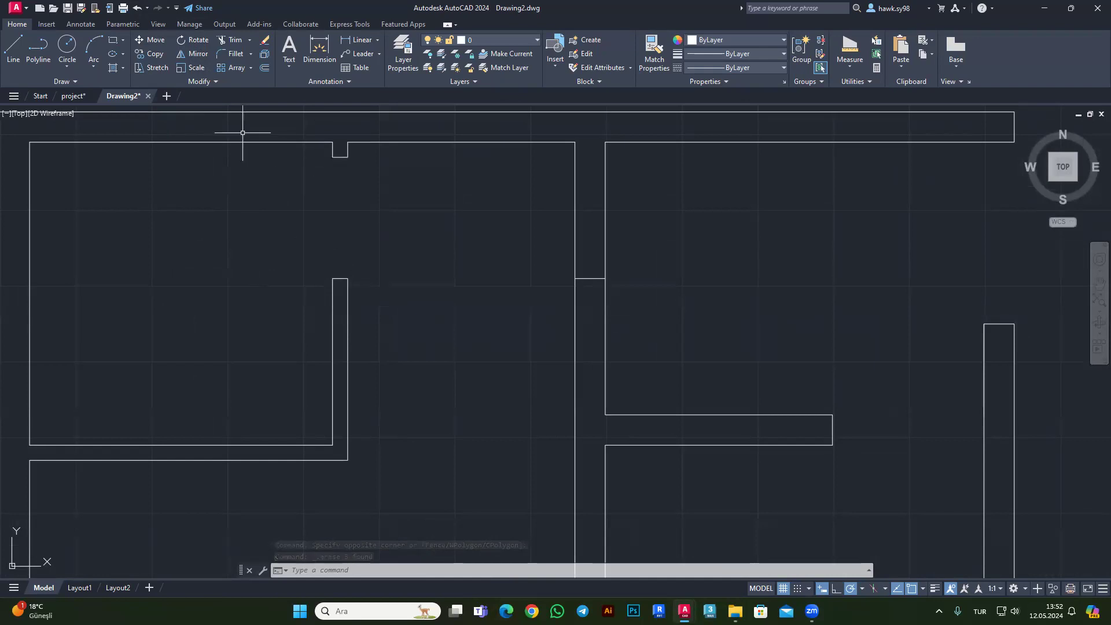
{"action": "scroll", "coordinate": [405, 275], "scroll_direction": "down", "scroll_amount": 4}
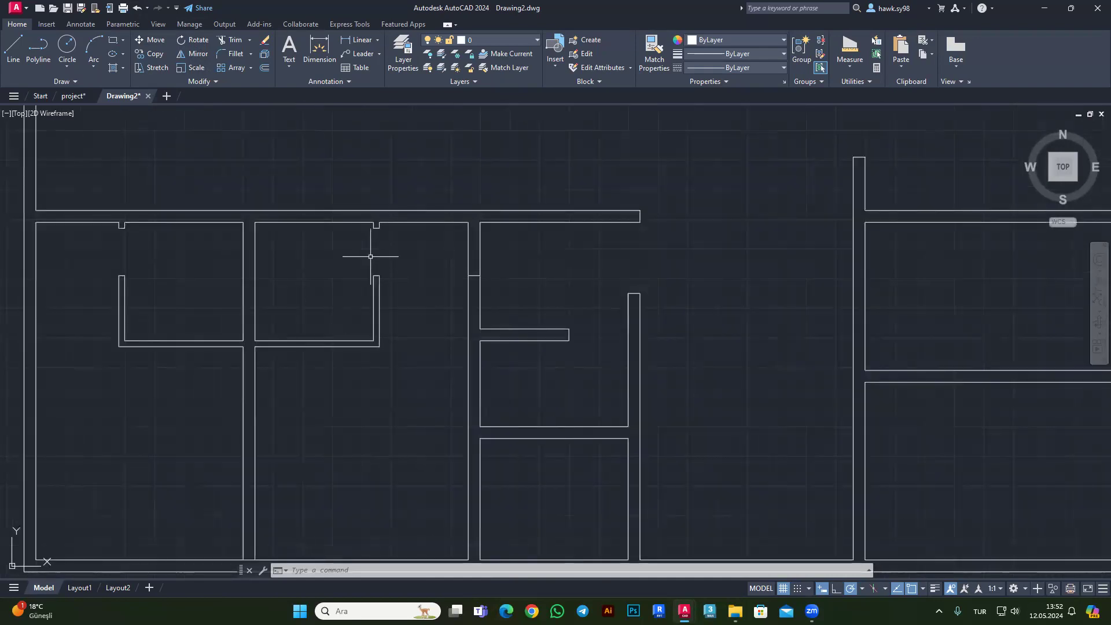
{"action": "scroll", "coordinate": [440, 333], "scroll_direction": "down", "scroll_amount": 4}
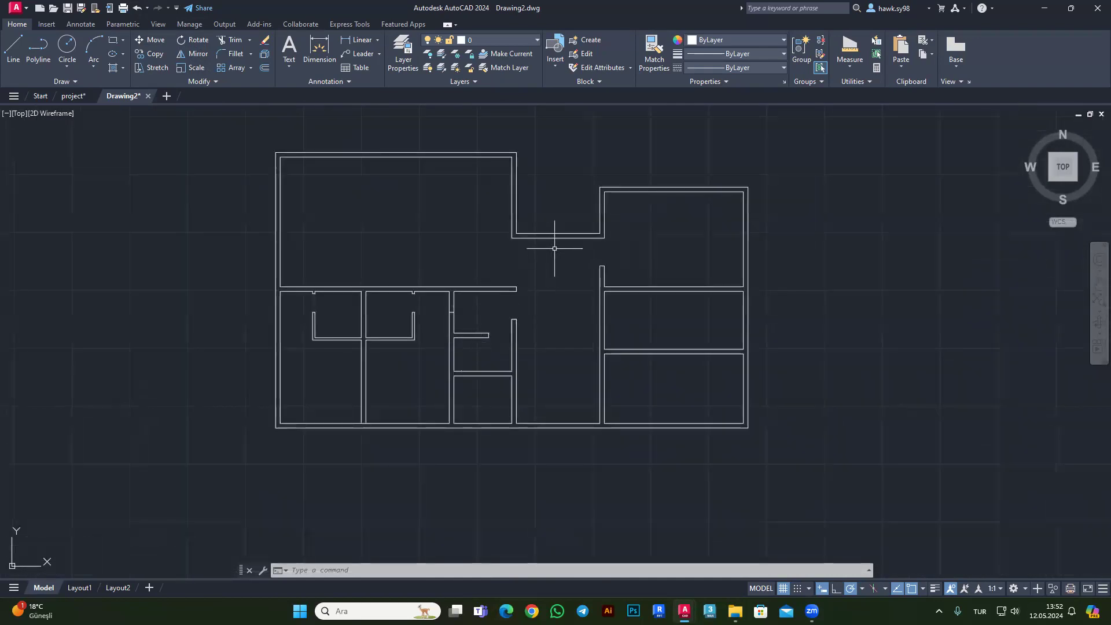
{"action": "scroll", "coordinate": [612, 290], "scroll_direction": "up", "scroll_amount": 4}
{"action": "scroll", "coordinate": [603, 292], "scroll_direction": "down", "scroll_amount": 6}
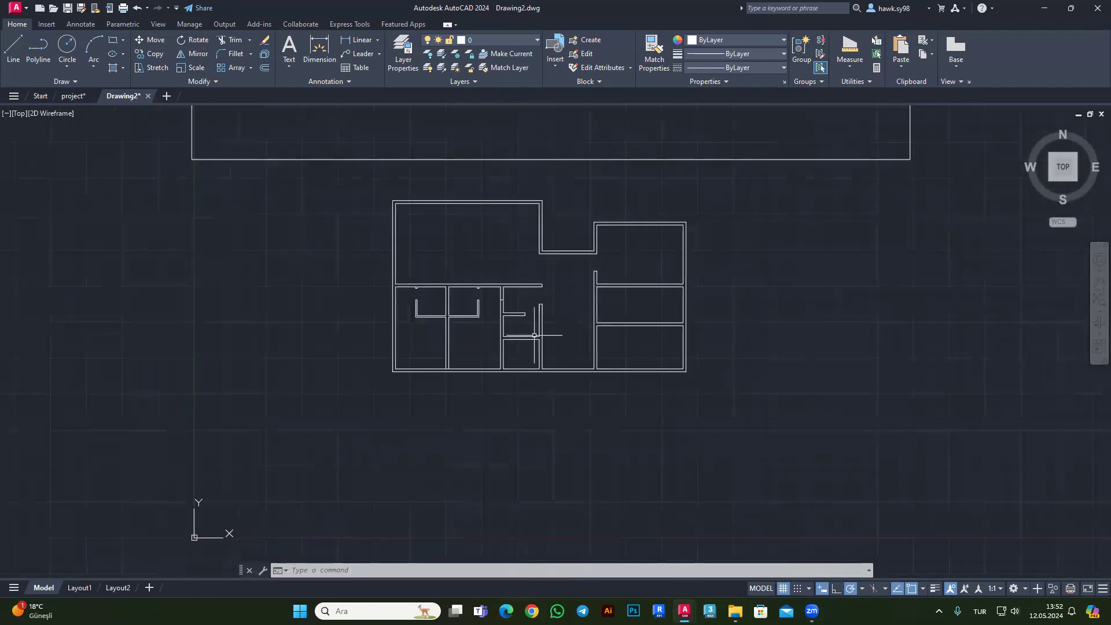
{"action": "scroll", "coordinate": [534, 335], "scroll_direction": "up", "scroll_amount": 4}
{"action": "scroll", "coordinate": [498, 324], "scroll_direction": "down", "scroll_amount": 4}
{"action": "scroll", "coordinate": [509, 330], "scroll_direction": "down", "scroll_amount": 1}
{"action": "scroll", "coordinate": [459, 348], "scroll_direction": "up", "scroll_amount": 3}
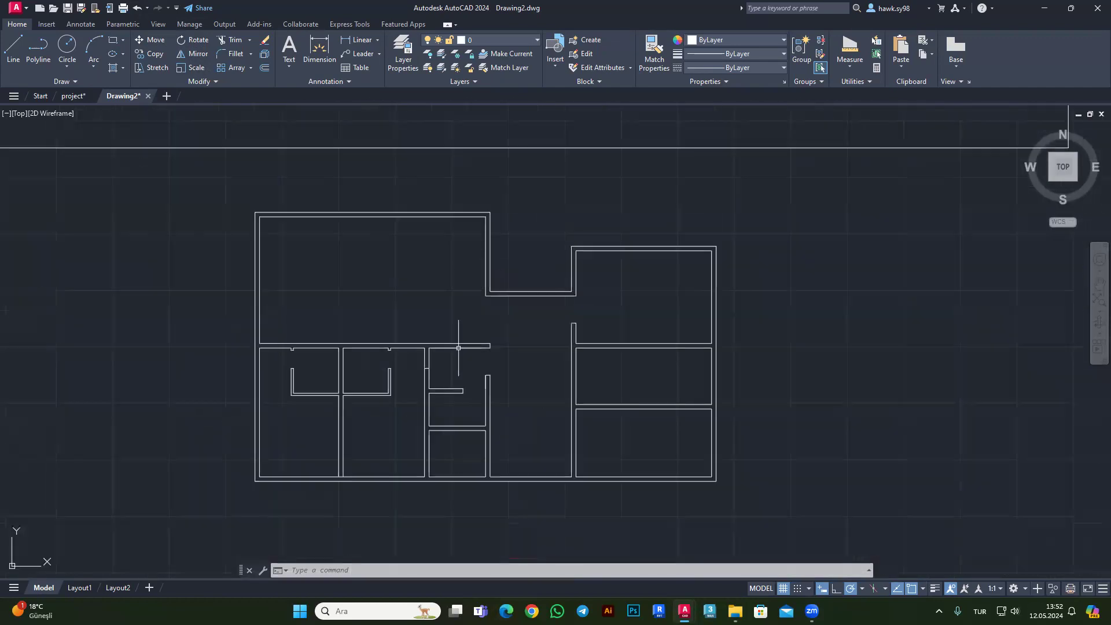
{"action": "scroll", "coordinate": [527, 399], "scroll_direction": "down", "scroll_amount": 4}
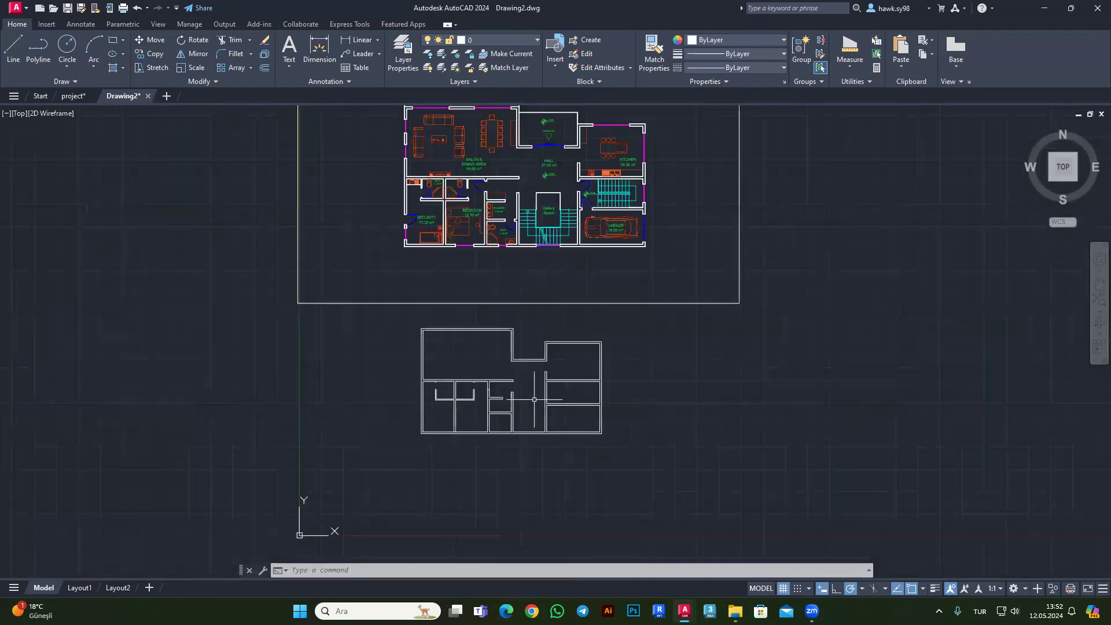
Switch to the project drawing and zoom into the first-floor living room door and hall.
{"action": "left_click", "coordinate": [62, 100]}
{"action": "scroll", "coordinate": [486, 315], "scroll_direction": "up", "scroll_amount": 2}
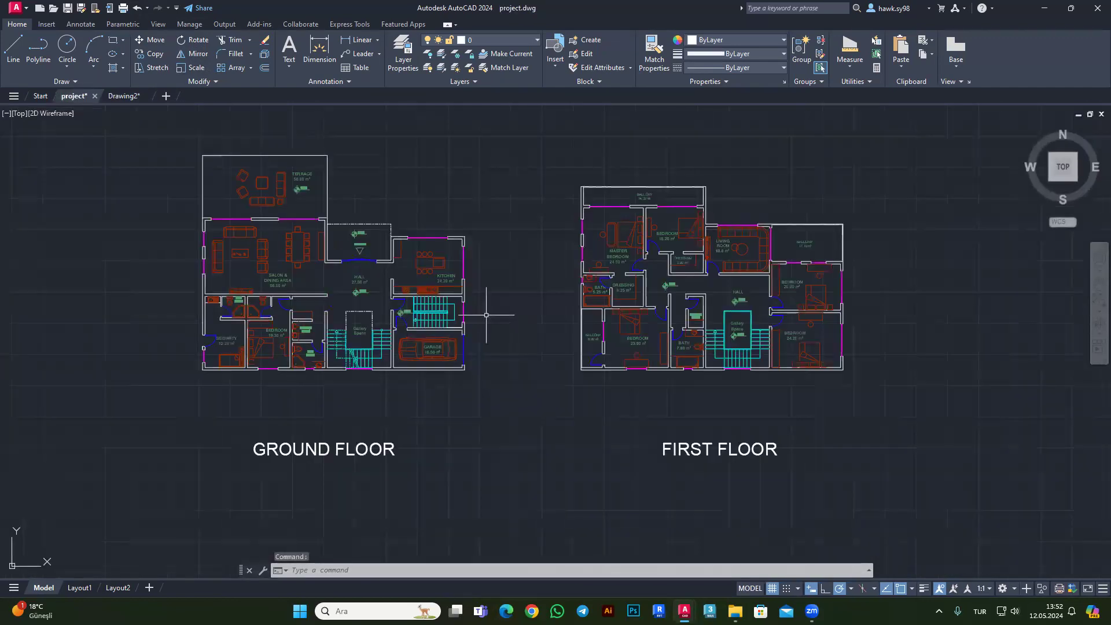
{"action": "scroll", "coordinate": [846, 275], "scroll_direction": "up", "scroll_amount": 1}
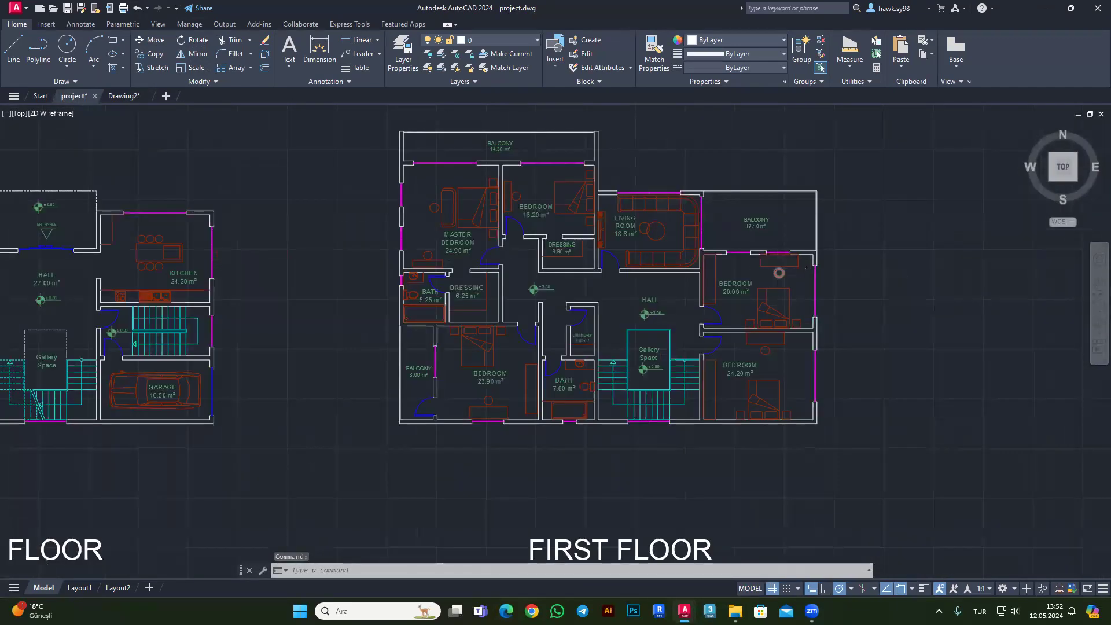
{"action": "scroll", "coordinate": [846, 275], "scroll_direction": "up", "scroll_amount": 1}
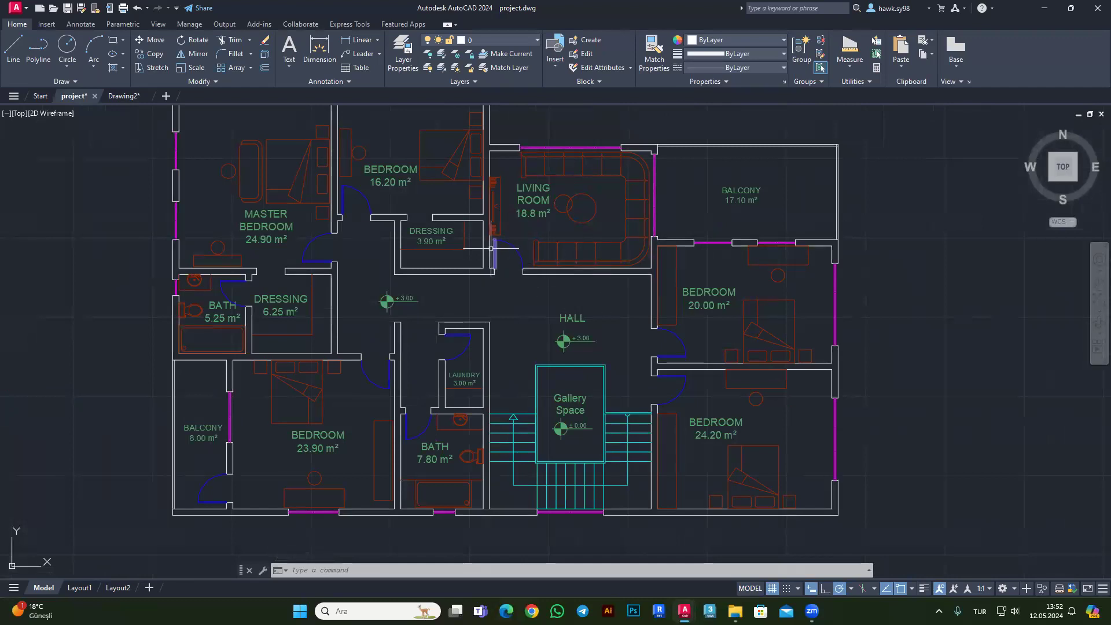
{"action": "scroll", "coordinate": [501, 249], "scroll_direction": "up", "scroll_amount": 1}
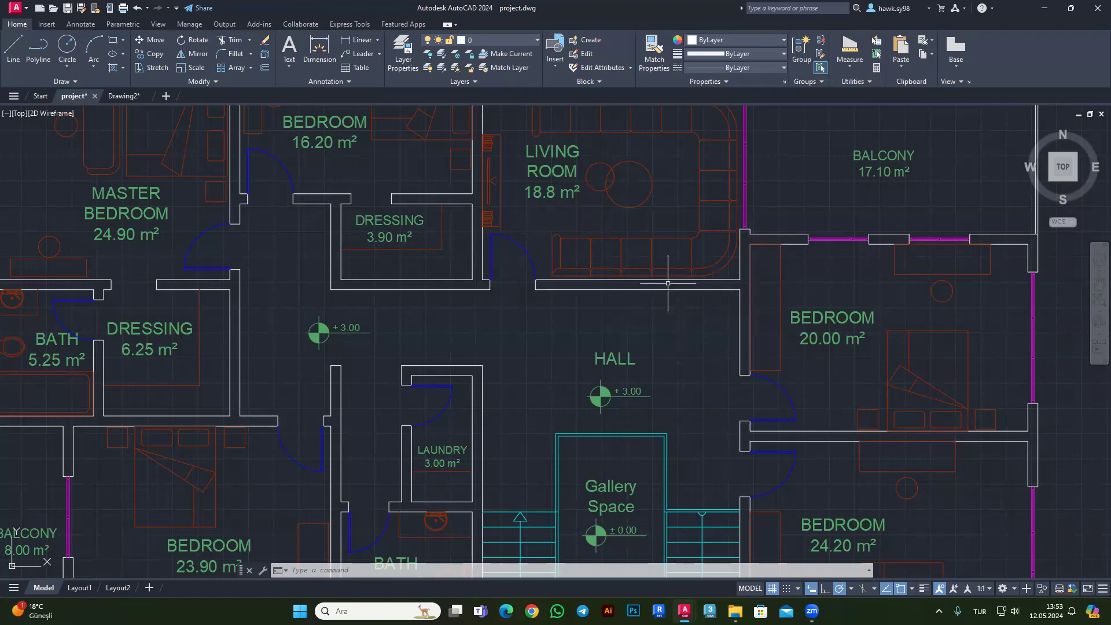
{"action": "scroll", "coordinate": [513, 297], "scroll_direction": "down", "scroll_amount": 2}
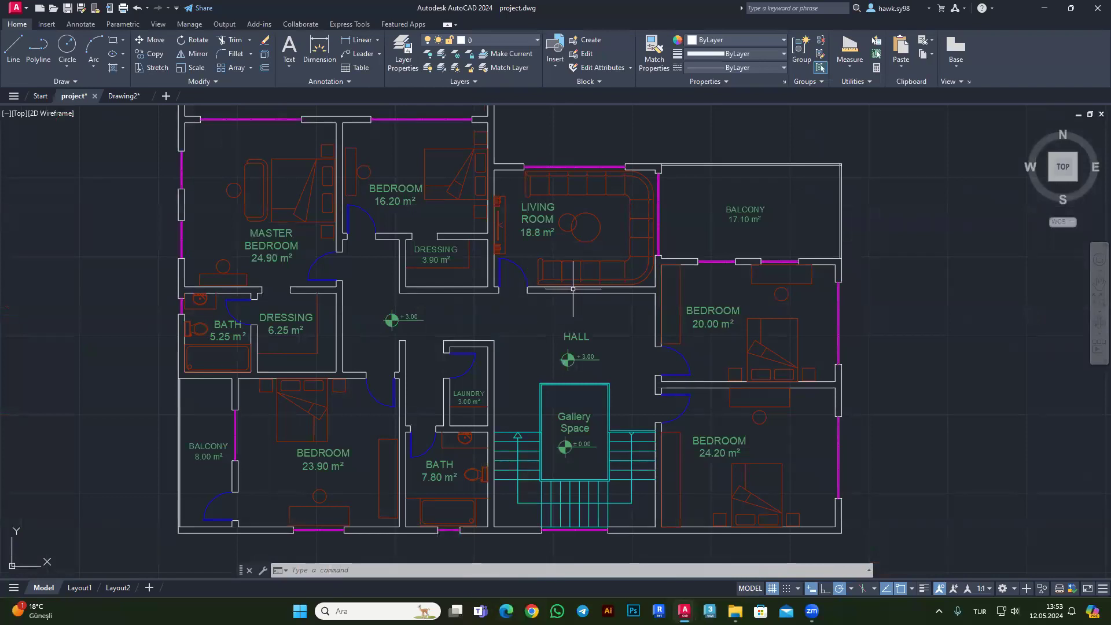
{"action": "scroll", "coordinate": [496, 291], "scroll_direction": "up", "scroll_amount": 2}
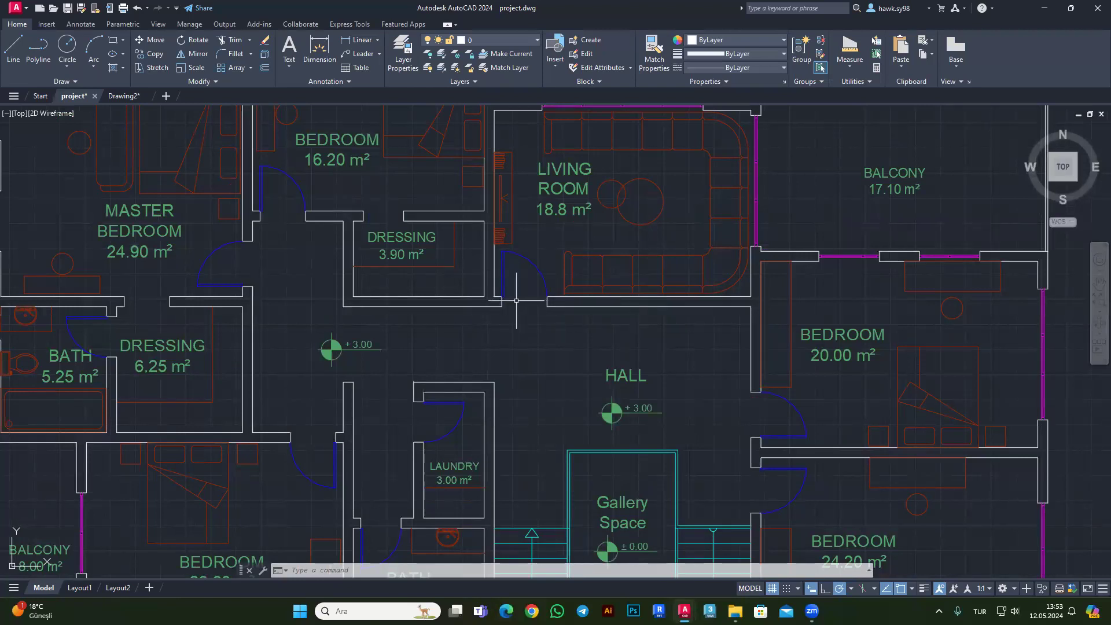
{"action": "scroll", "coordinate": [516, 300], "scroll_direction": "up", "scroll_amount": 4}
Mirror the living-room door across a vertical line, erasing the original.
{"action": "left_click", "coordinate": [558, 236]}
{"action": "left_click", "coordinate": [423, 161]}
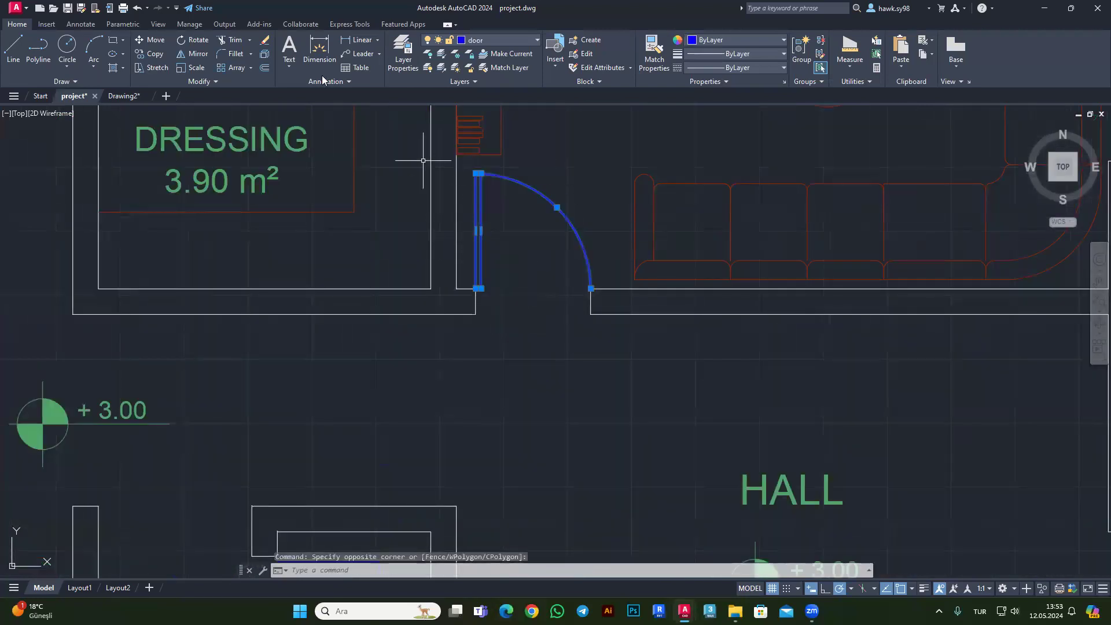
{"action": "left_click", "coordinate": [194, 53]}
{"action": "left_click", "coordinate": [526, 301]}
{"action": "left_click", "coordinate": [528, 263]}
{"action": "type", "text": "y"}
{"action": "key", "text": "Return"}
Abandon moving the flipped door, undo the flip, and return to Drawing2.
{"action": "left_click", "coordinate": [660, 228]}
{"action": "left_click", "coordinate": [337, 110]}
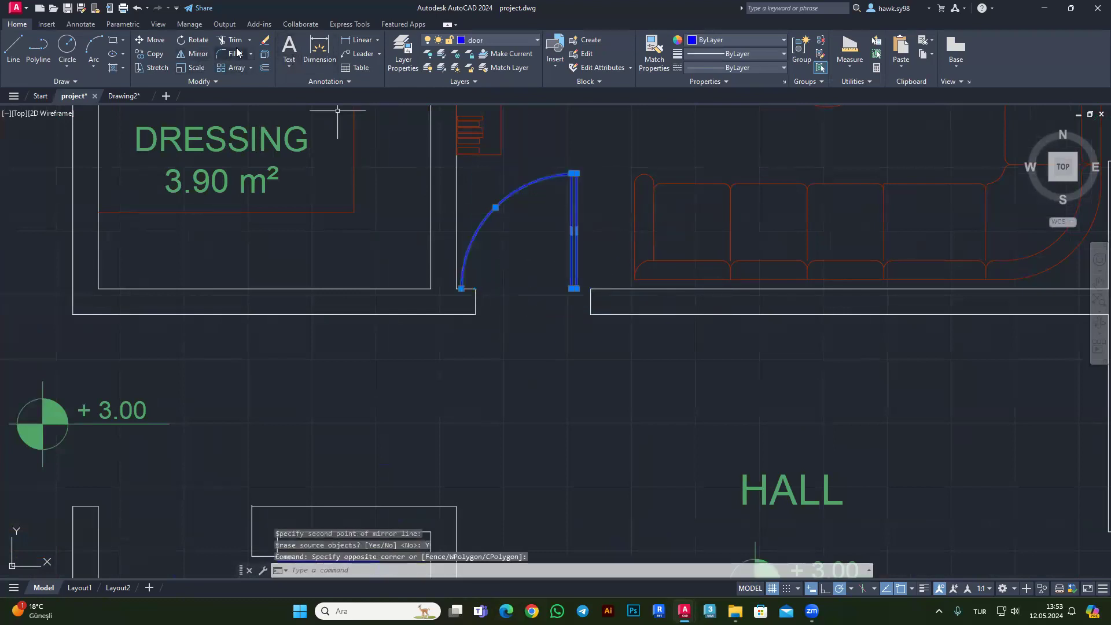
{"action": "left_click", "coordinate": [152, 39]}
{"action": "scroll", "coordinate": [579, 287], "scroll_direction": "up", "scroll_amount": 3}
{"action": "left_click", "coordinate": [561, 273]}
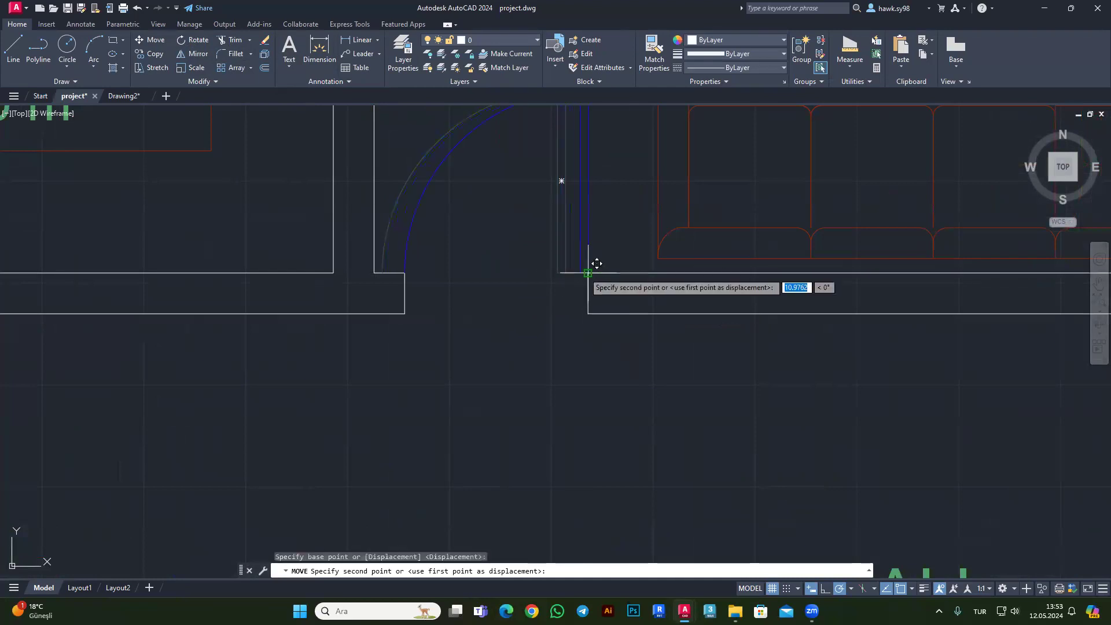
{"action": "key", "text": "Escape"}
{"action": "scroll", "coordinate": [597, 263], "scroll_direction": "down", "scroll_amount": 3}
{"action": "scroll", "coordinate": [577, 246], "scroll_direction": "down", "scroll_amount": 2}
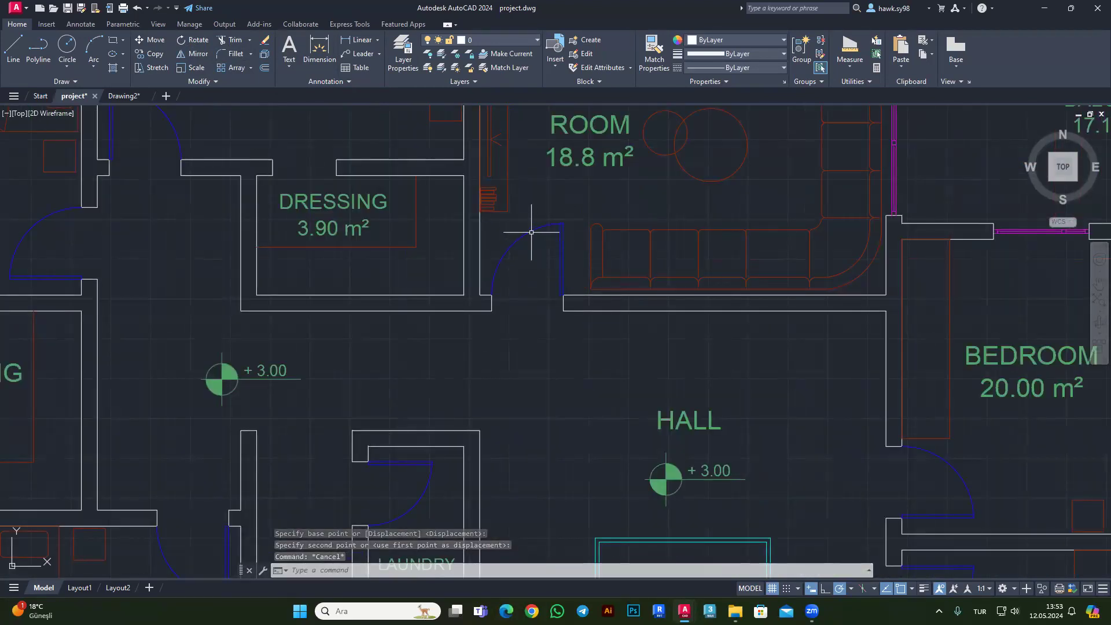
{"action": "scroll", "coordinate": [552, 265], "scroll_direction": "up", "scroll_amount": 3}
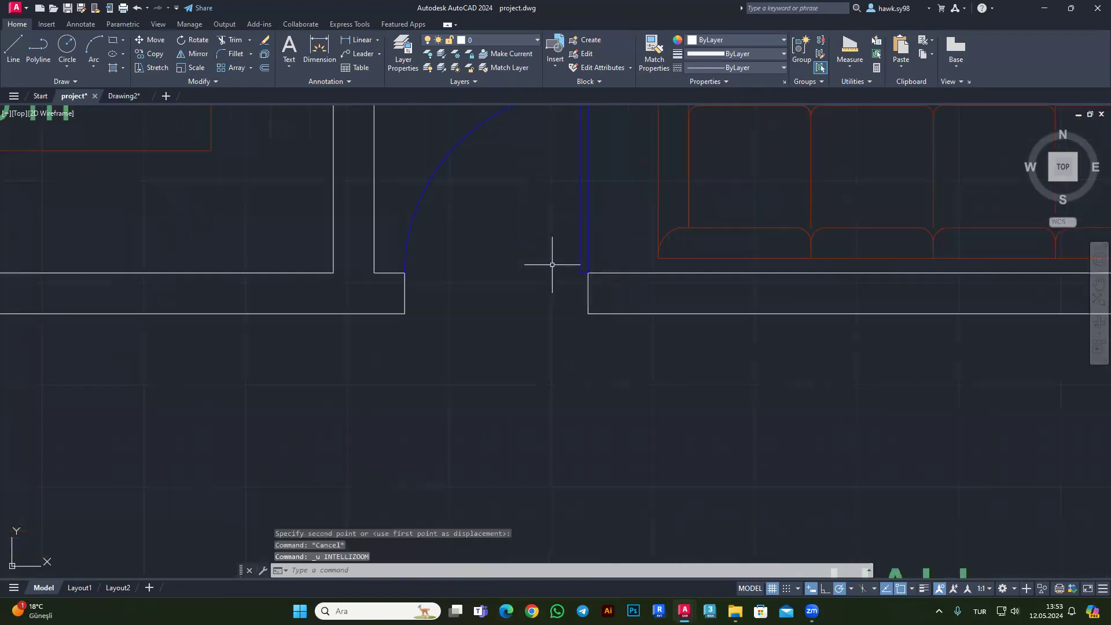
{"action": "key", "text": "ctrl+z"}
{"action": "key", "text": "ctrl+z"}
{"action": "left_click", "coordinate": [127, 107]}
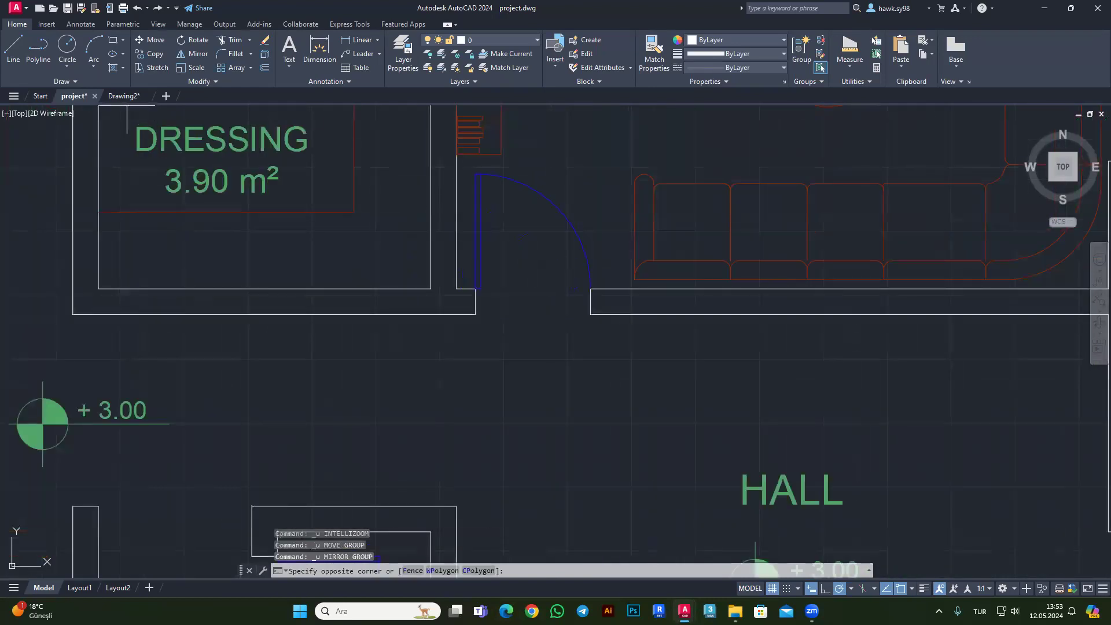
{"action": "scroll", "coordinate": [472, 253], "scroll_direction": "up", "scroll_amount": 2}
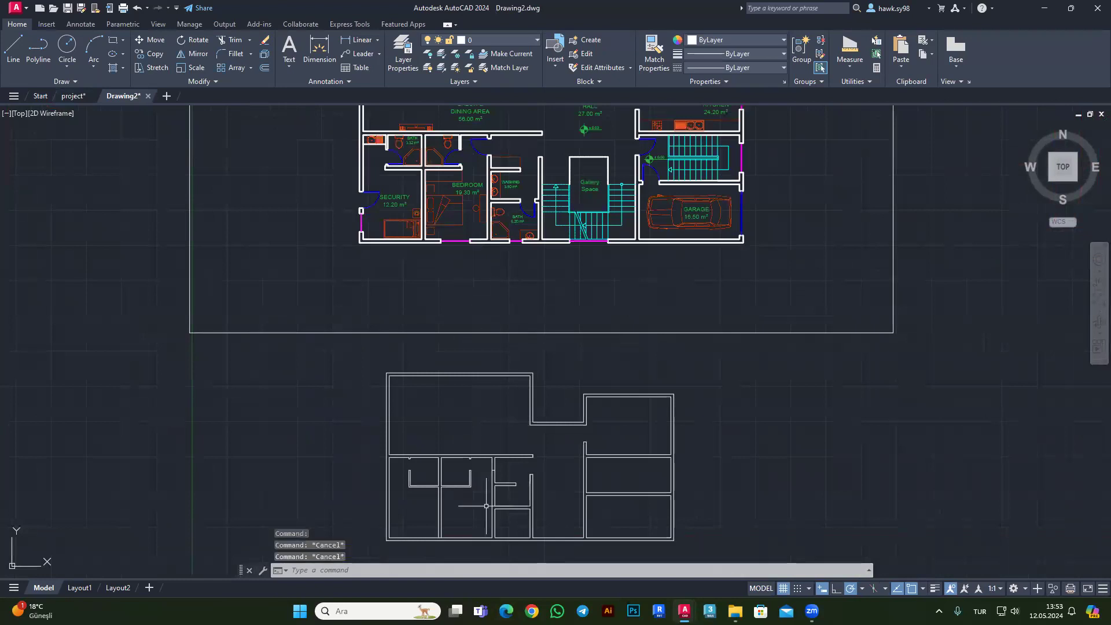
Erase the short end line of the interior wall stub.
{"action": "scroll", "coordinate": [486, 506], "scroll_direction": "up", "scroll_amount": 4}
{"action": "scroll", "coordinate": [521, 392], "scroll_direction": "up", "scroll_amount": 2}
{"action": "left_click_drag", "start_coordinate": [373, 493], "coordinate": [473, 439]}
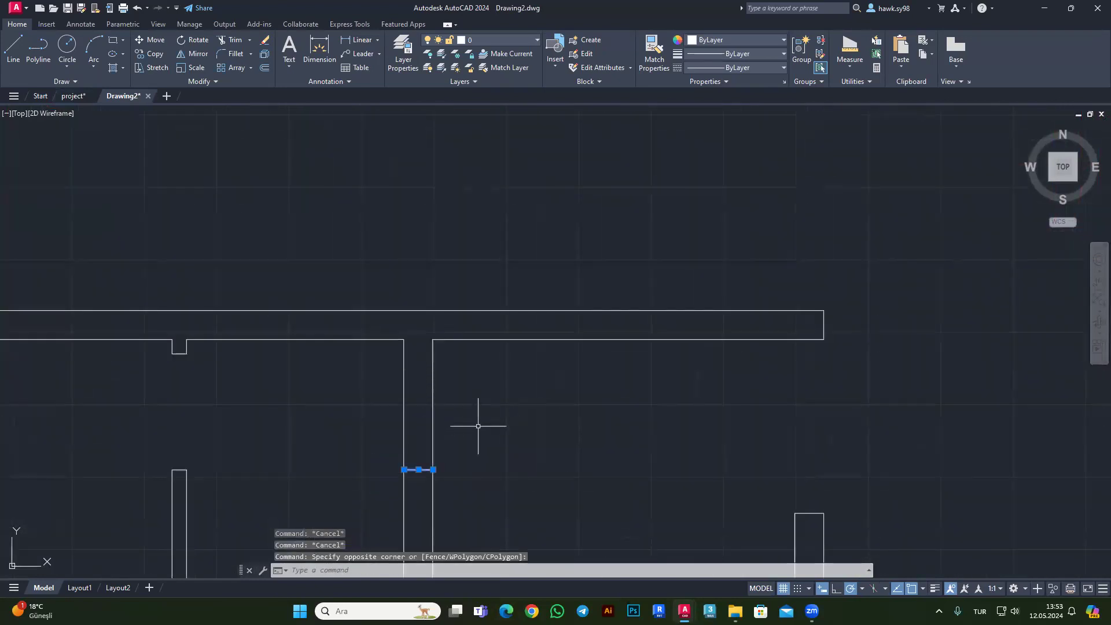
{"action": "key", "text": "Delete"}
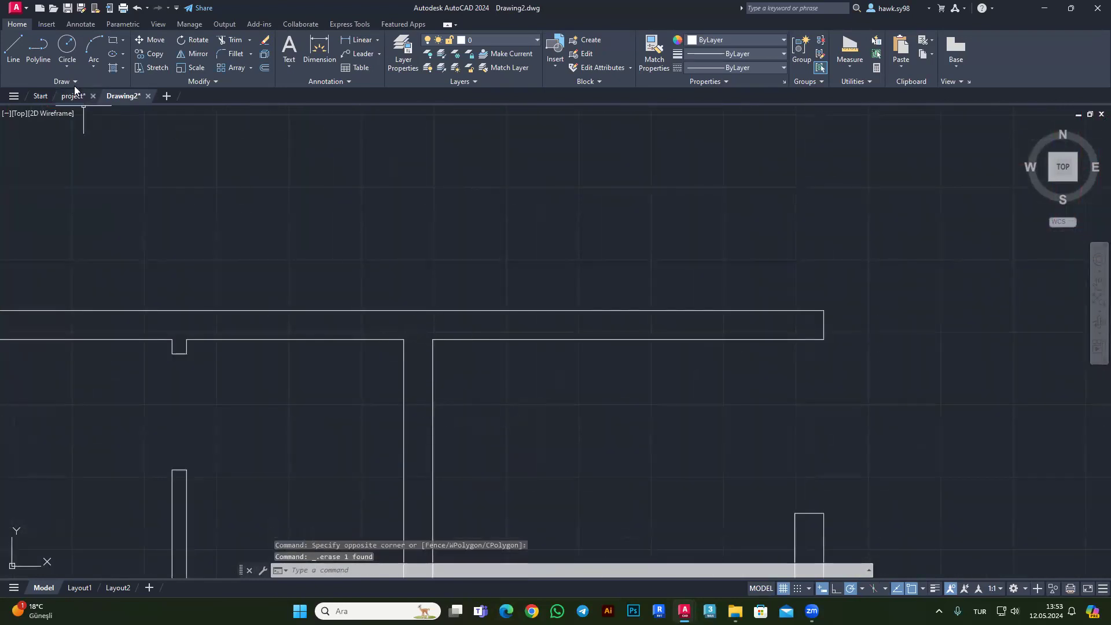
Draw a new closing line across the wall stub and delete the extra vertical segment.
{"action": "left_click", "coordinate": [7, 55]}
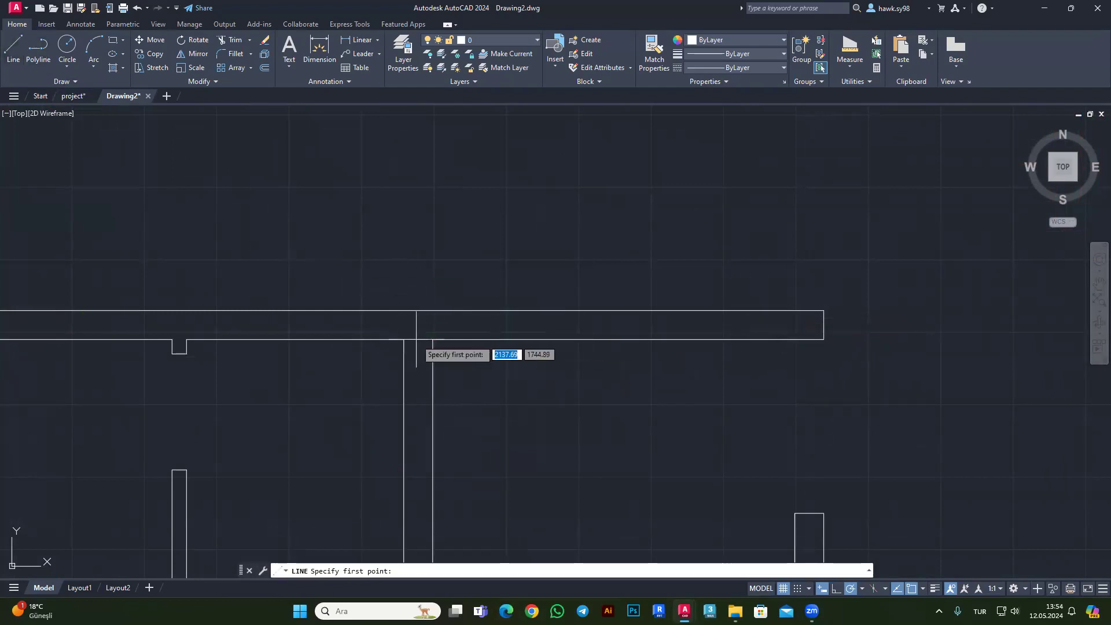
{"action": "left_click", "coordinate": [399, 340]}
{"action": "scroll", "coordinate": [403, 359], "scroll_direction": "up", "scroll_amount": 2}
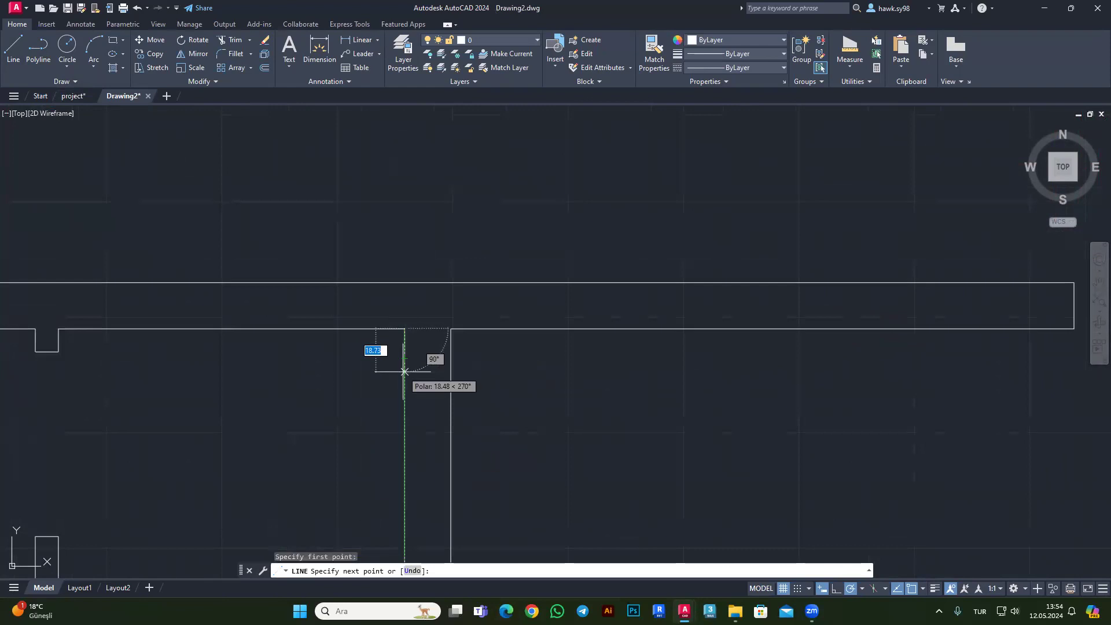
{"action": "type", "text": "2"}
{"action": "key", "text": "Return"}
{"action": "left_click", "coordinate": [451, 375]}
{"action": "key", "text": "Escape"}
{"action": "key", "text": "Escape"}
{"action": "left_click", "coordinate": [372, 389]}
{"action": "left_click", "coordinate": [417, 321]}
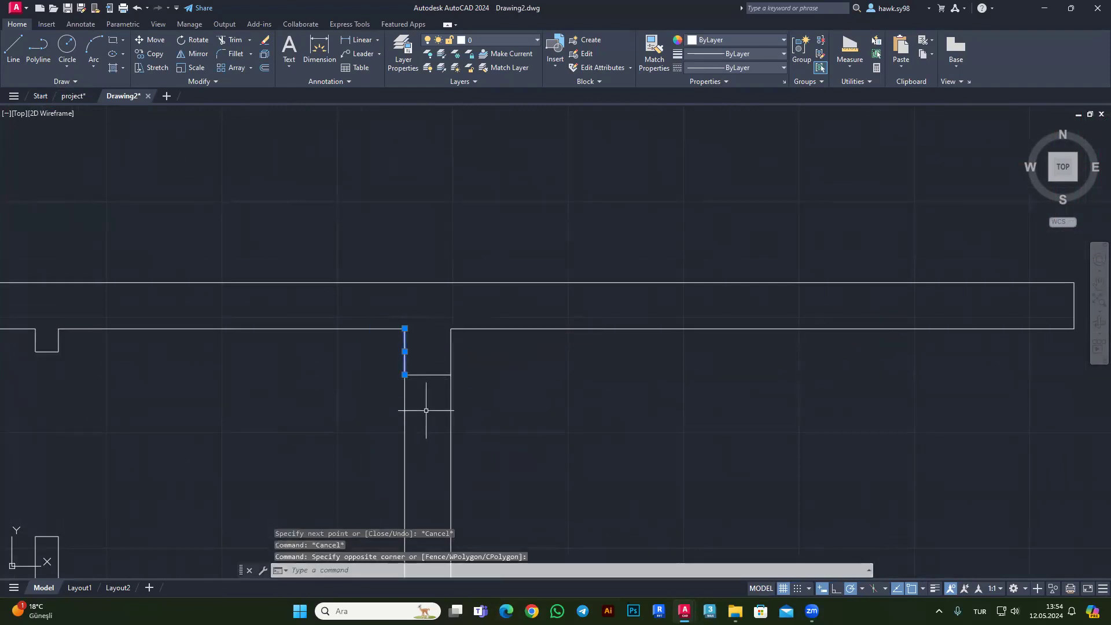
{"action": "key", "text": "Delete"}
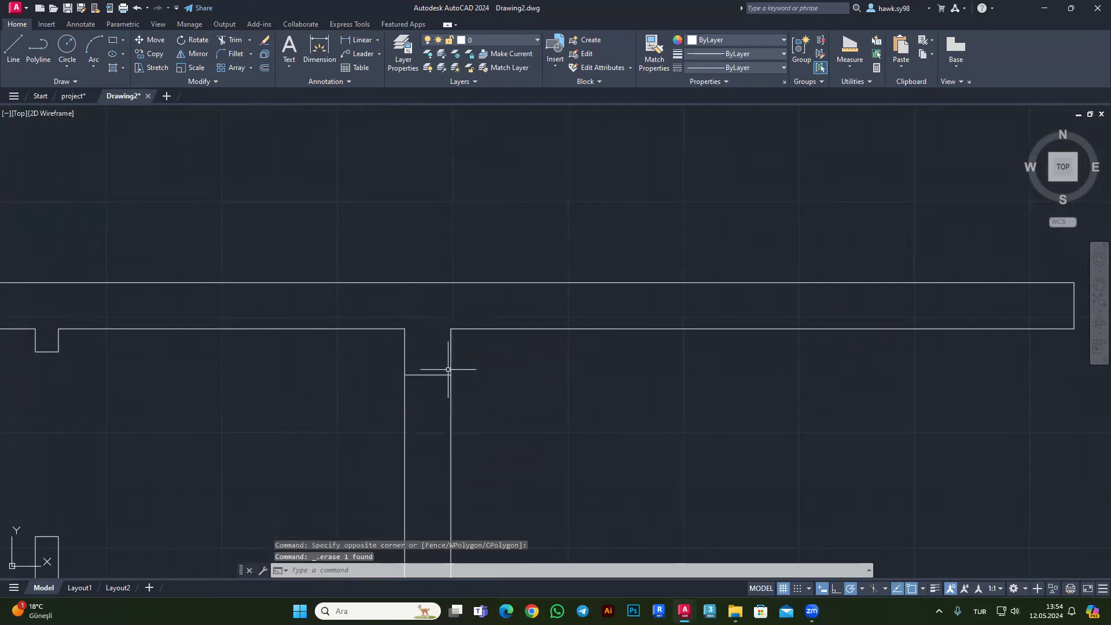
Offset the short wall line 90 units to one side.
{"action": "scroll", "coordinate": [436, 358], "scroll_direction": "down", "scroll_amount": 2}
{"action": "scroll", "coordinate": [201, 358], "scroll_direction": "up", "scroll_amount": 2}
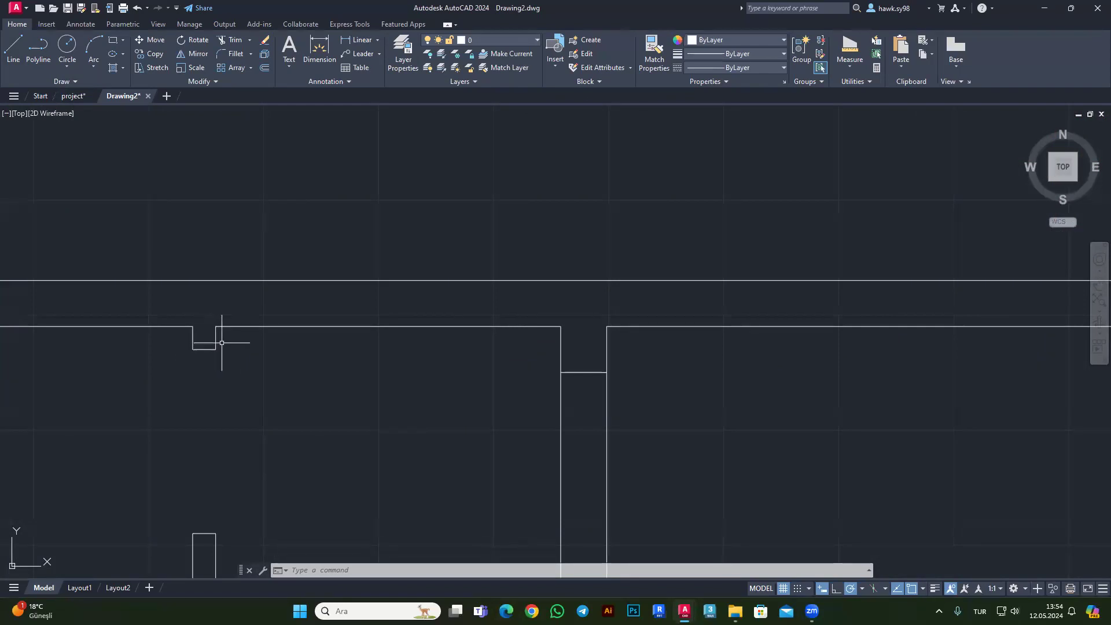
{"action": "scroll", "coordinate": [475, 394], "scroll_direction": "up", "scroll_amount": 4}
{"action": "scroll", "coordinate": [389, 369], "scroll_direction": "down", "scroll_amount": 4}
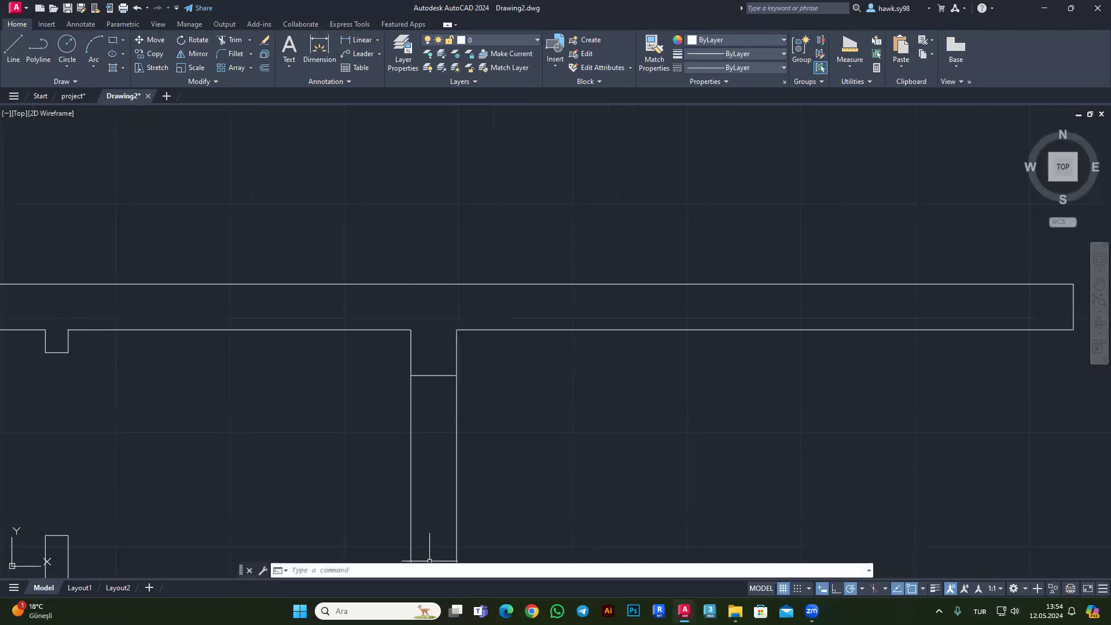
{"action": "scroll", "coordinate": [449, 340], "scroll_direction": "down", "scroll_amount": 1}
{"action": "scroll", "coordinate": [443, 367], "scroll_direction": "up", "scroll_amount": 1}
{"action": "key", "text": "Escape"}
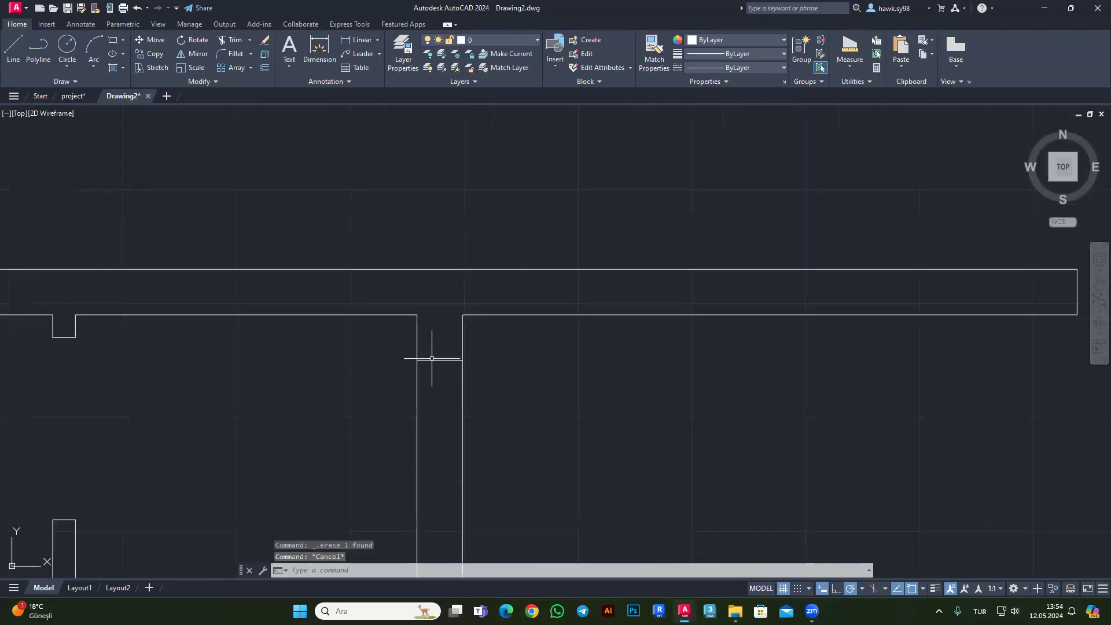
{"action": "scroll", "coordinate": [438, 346], "scroll_direction": "down", "scroll_amount": 2}
{"action": "key", "text": "Escape"}
{"action": "key", "text": "Escape"}
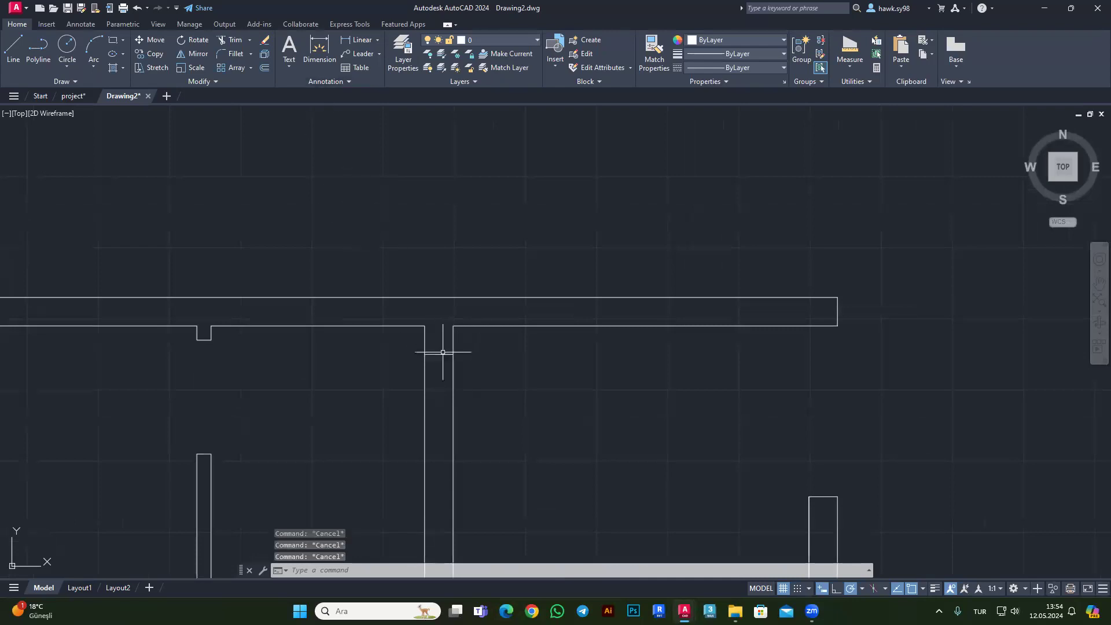
{"action": "left_click", "coordinate": [264, 54]}
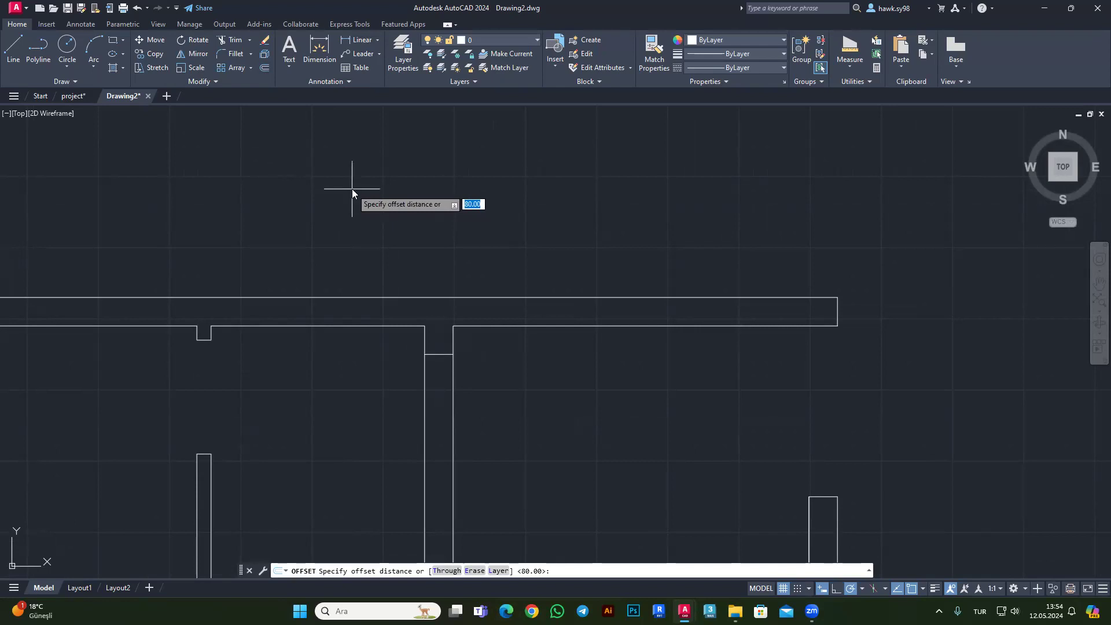
{"action": "type", "text": "90"}
{"action": "key", "text": "Return"}
{"action": "key", "text": "Escape"}
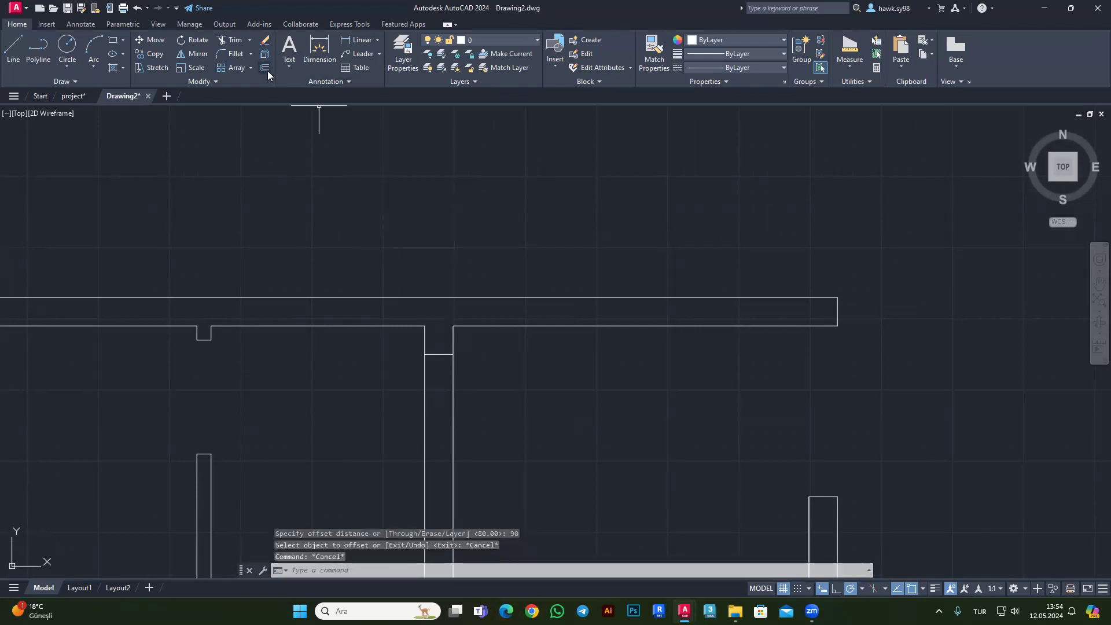
{"action": "left_click", "coordinate": [267, 70]}
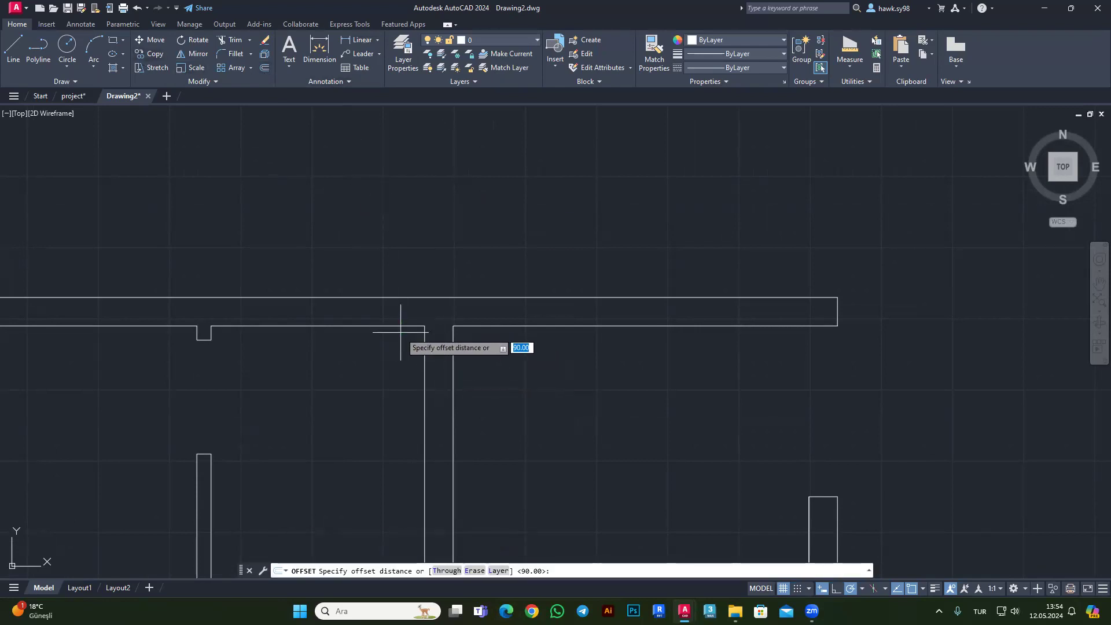
{"action": "key", "text": "Return"}
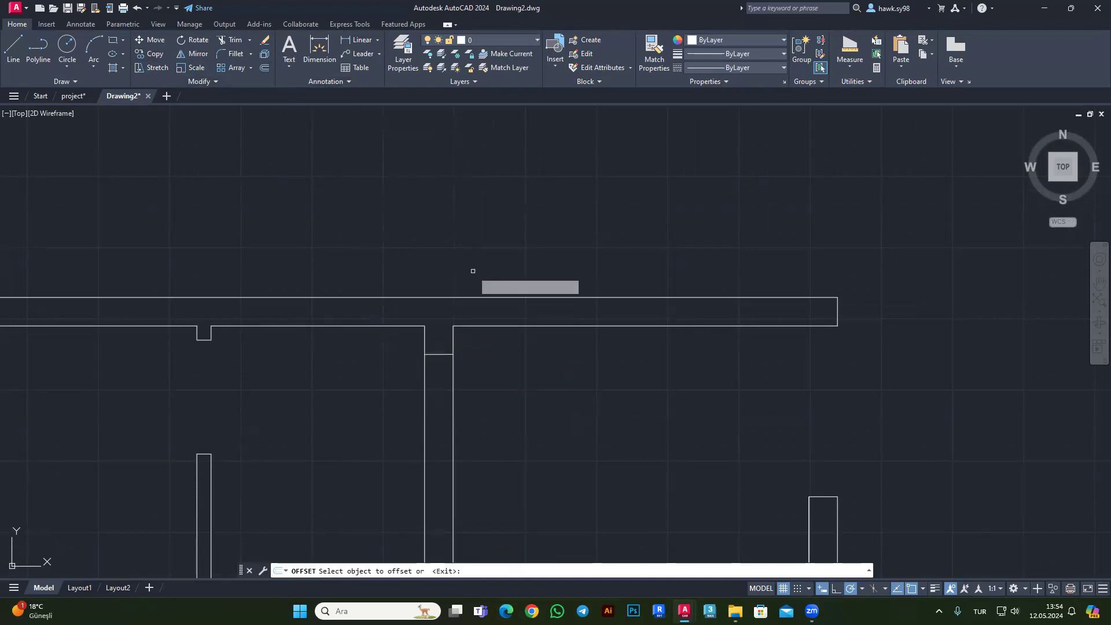
{"action": "left_click", "coordinate": [445, 353]}
{"action": "left_click", "coordinate": [454, 414]}
{"action": "scroll", "coordinate": [509, 376], "scroll_direction": "down", "scroll_amount": 3}
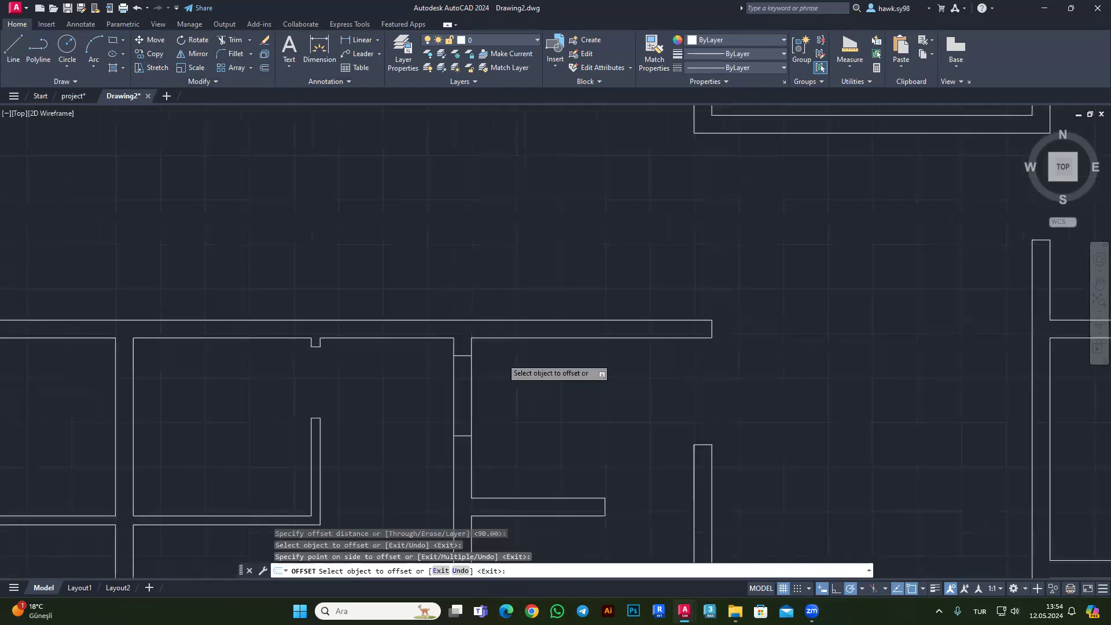
{"action": "scroll", "coordinate": [532, 419], "scroll_direction": "down", "scroll_amount": 3}
{"action": "key", "text": "Escape"}
{"action": "key", "text": "Escape"}
{"action": "scroll", "coordinate": [502, 342], "scroll_direction": "down", "scroll_amount": 4}
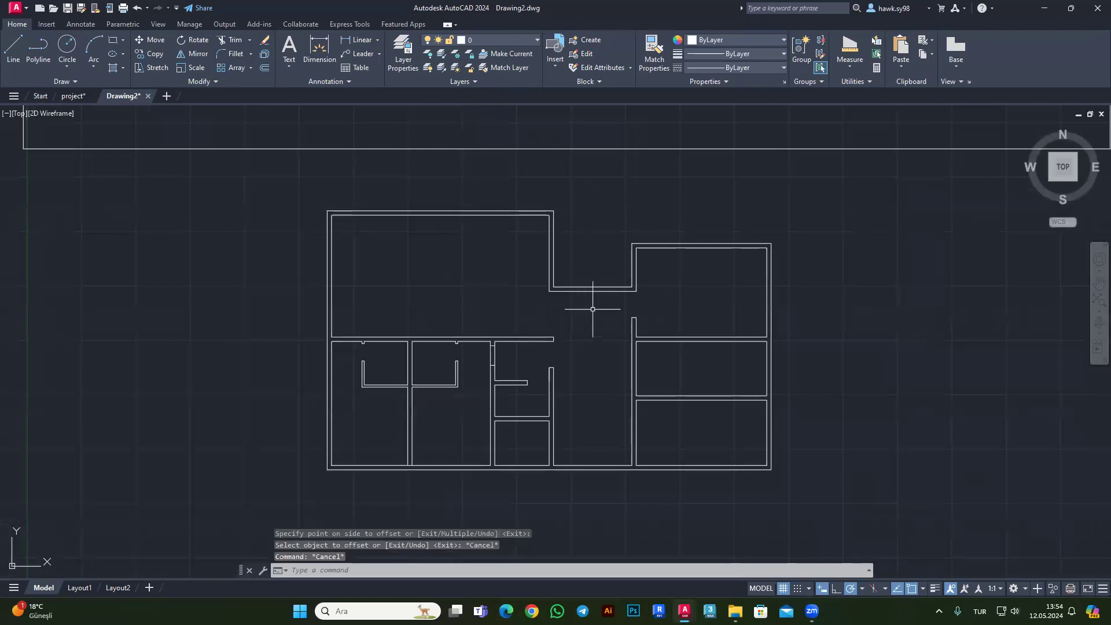
Make 'wall' the current layer from the Home tab layer list.
{"action": "left_click", "coordinate": [453, 388]}
{"action": "left_click", "coordinate": [535, 339]}
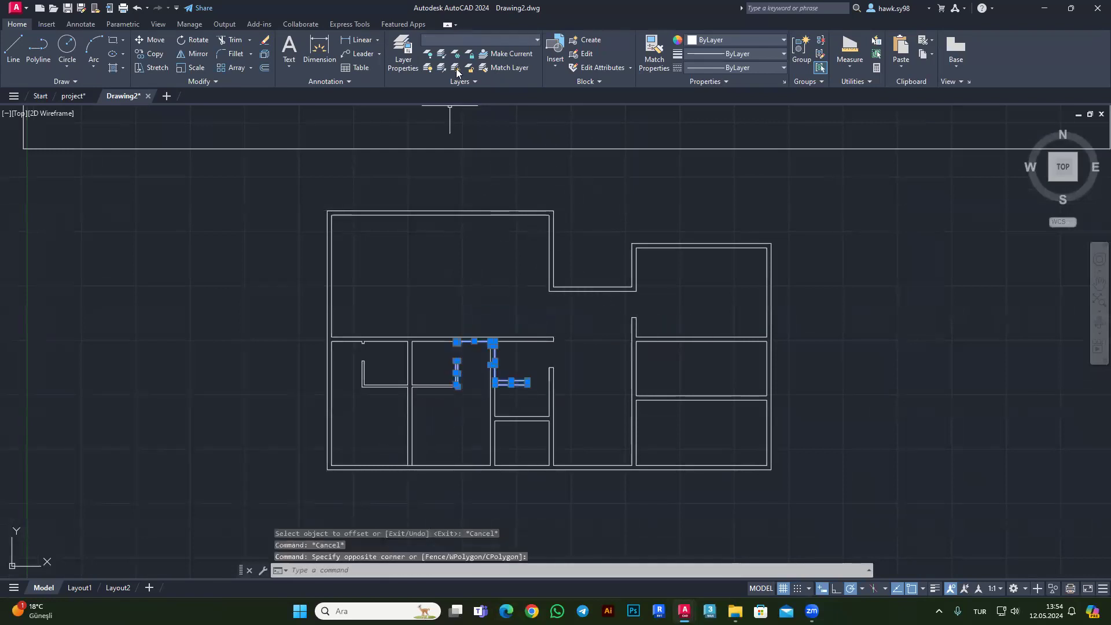
{"action": "left_click", "coordinate": [486, 39]}
{"action": "key", "text": "Escape"}
{"action": "key", "text": "Escape"}
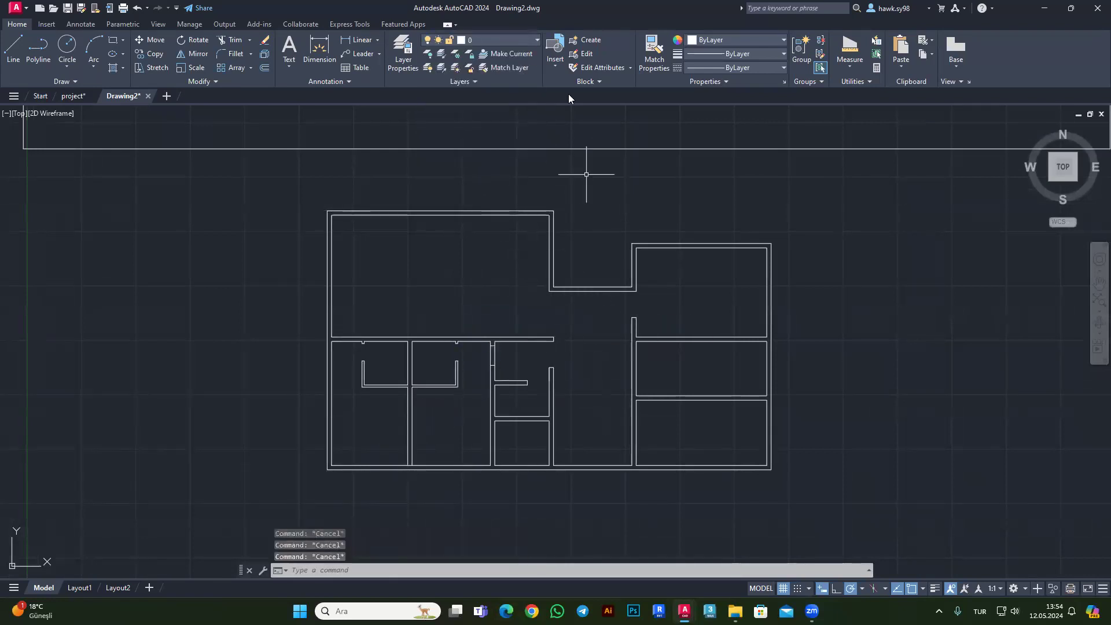
{"action": "left_click", "coordinate": [508, 39]}
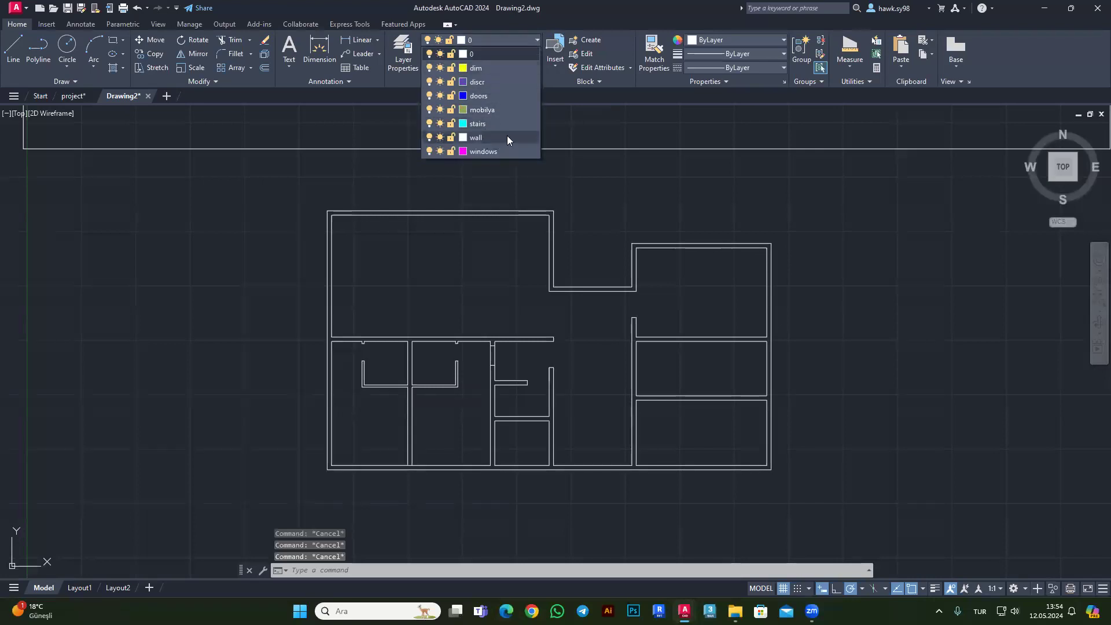
{"action": "scroll", "coordinate": [439, 243], "scroll_direction": "down", "scroll_amount": 10}
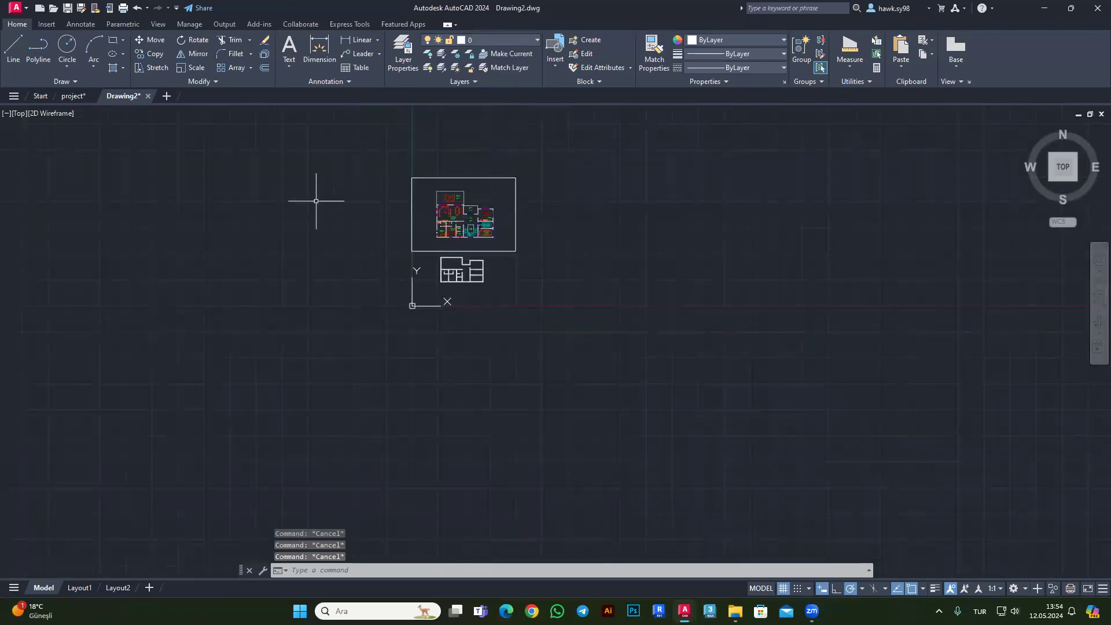
{"action": "left_click", "coordinate": [501, 39]}
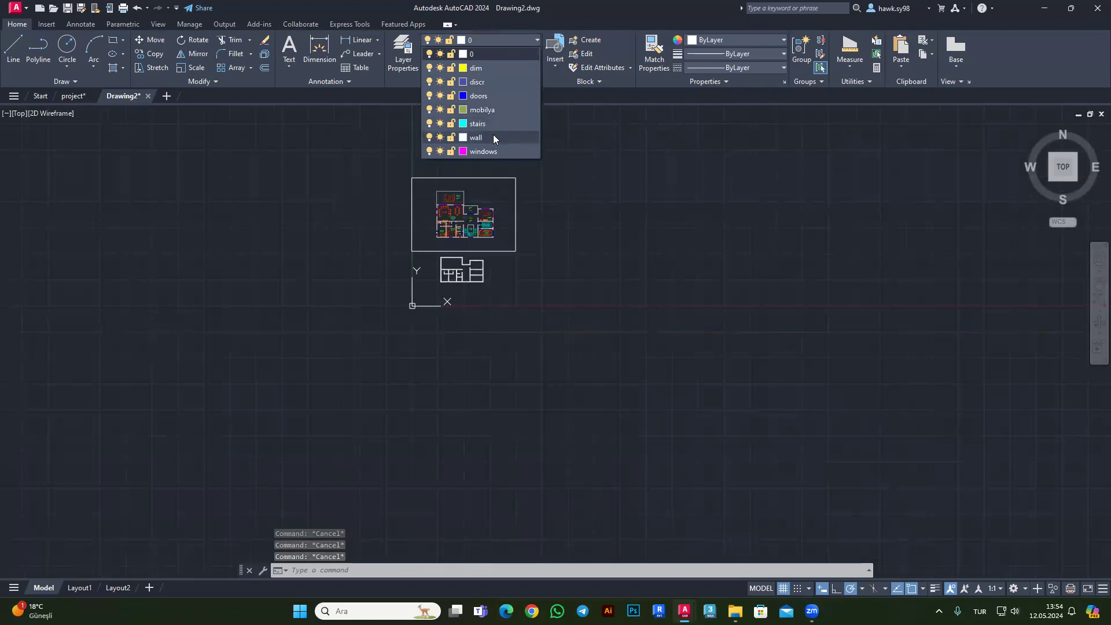
{"action": "left_click", "coordinate": [491, 138]}
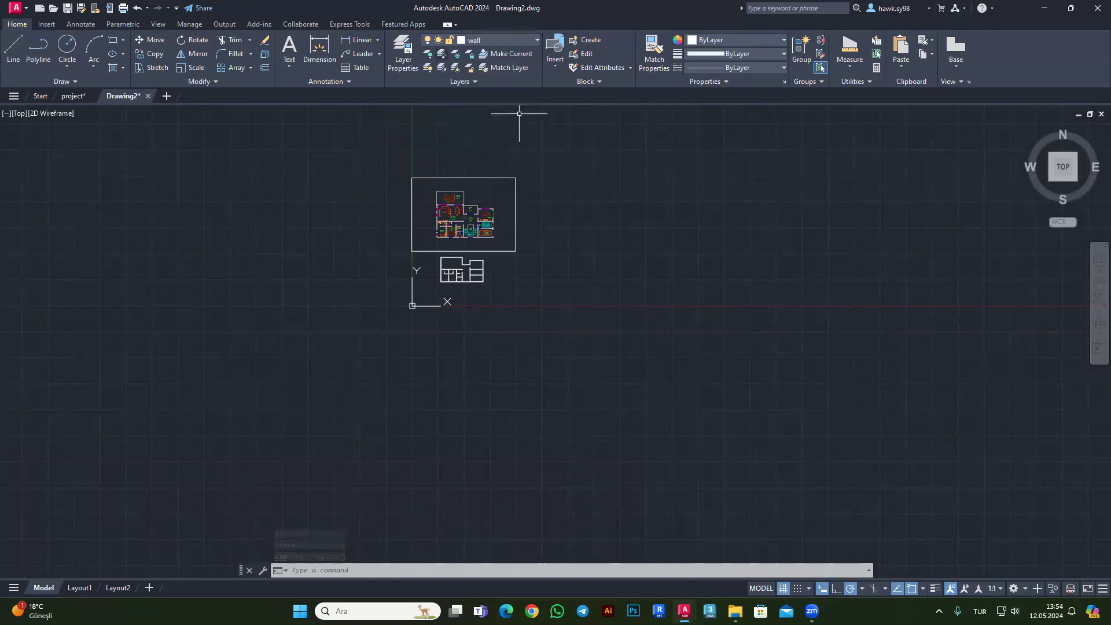
{"action": "scroll", "coordinate": [474, 205], "scroll_direction": "up", "scroll_amount": 2}
Draw a trial polyline in empty space, then erase it with a crossing window.
{"action": "left_click", "coordinate": [13, 46]}
{"action": "left_click", "coordinate": [259, 253]}
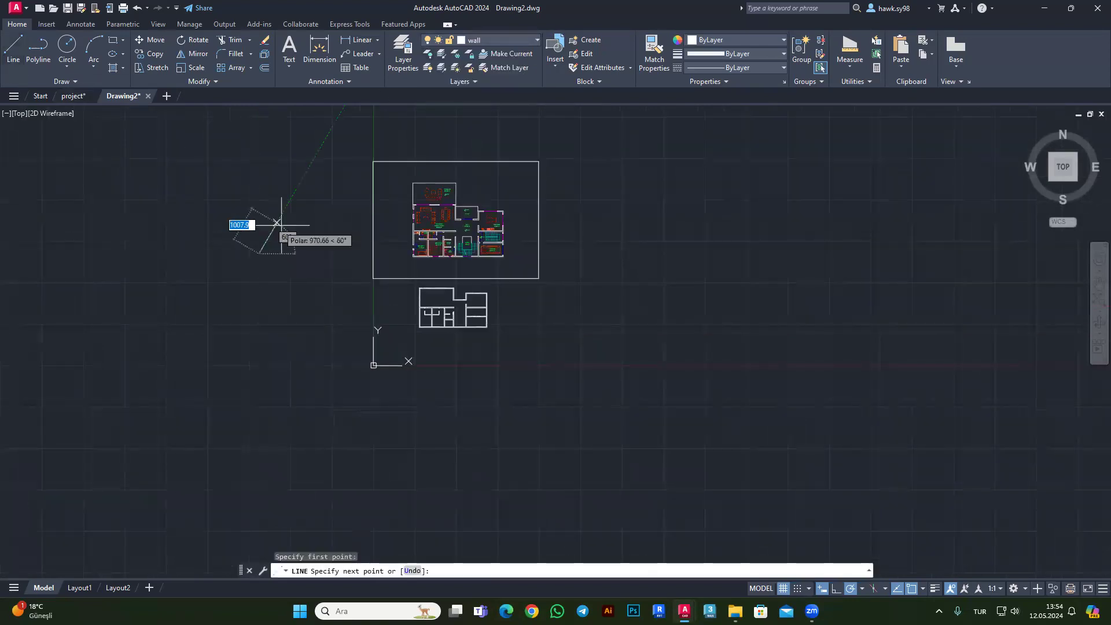
{"action": "left_click", "coordinate": [288, 228]}
{"action": "left_click", "coordinate": [313, 229]}
{"action": "left_click", "coordinate": [331, 205]}
{"action": "left_click", "coordinate": [338, 237]}
{"action": "key", "text": "Escape"}
{"action": "scroll", "coordinate": [324, 210], "scroll_direction": "up", "scroll_amount": 2}
{"action": "left_click", "coordinate": [372, 175]}
{"action": "left_click", "coordinate": [290, 234]}
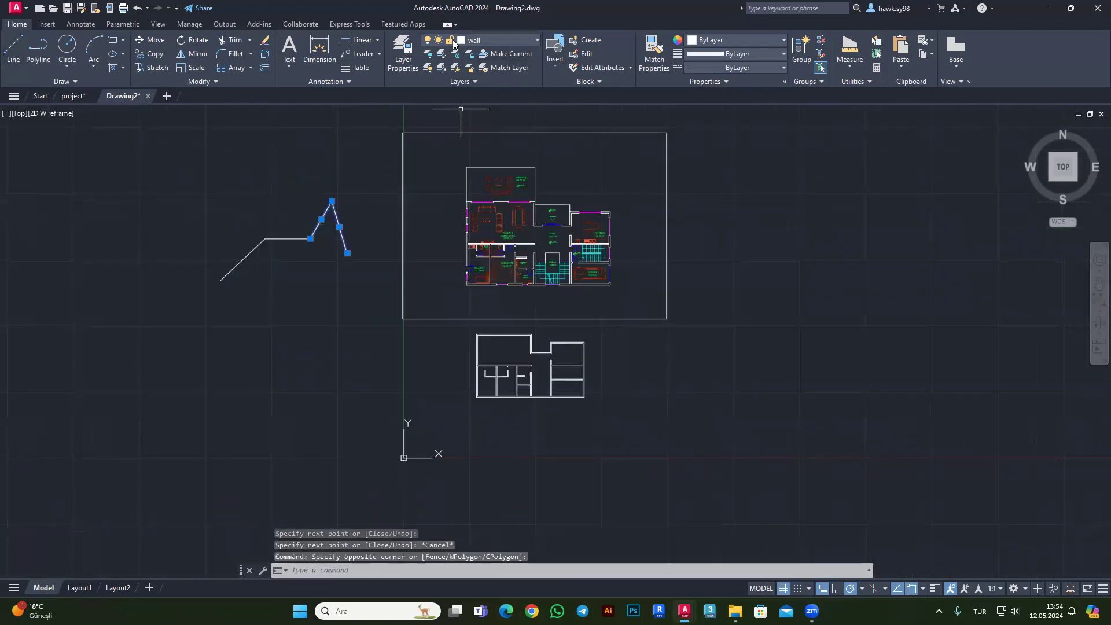
{"action": "key", "text": "Escape"}
{"action": "left_click_drag", "start_coordinate": [372, 179], "coordinate": [193, 304]}
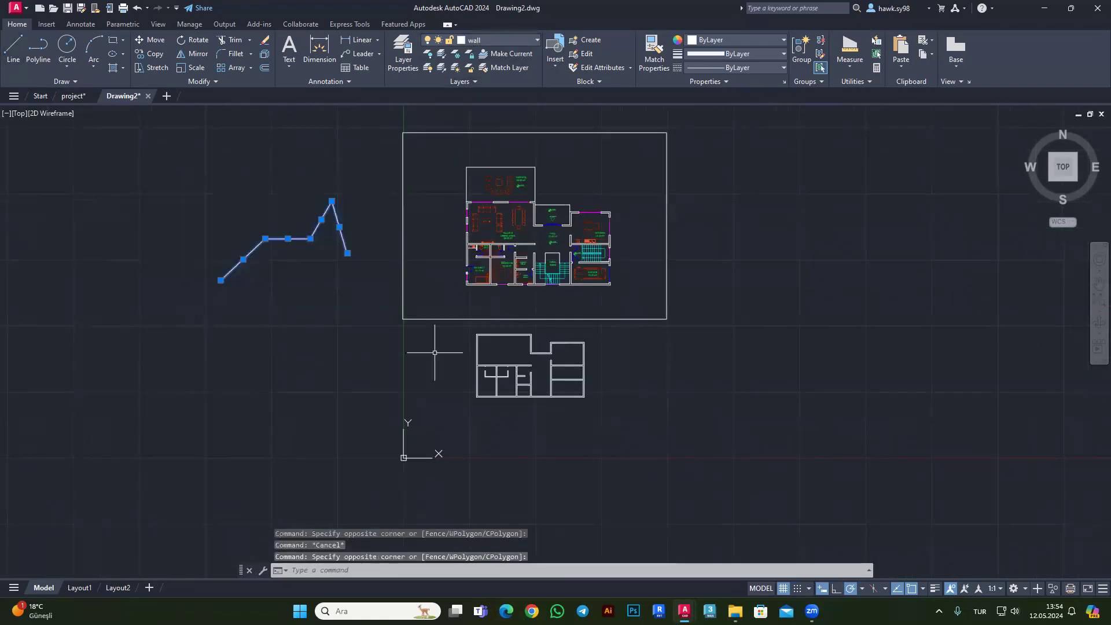
{"action": "key", "text": "Delete"}
{"action": "scroll", "coordinate": [579, 405], "scroll_direction": "up", "scroll_amount": 3}
{"action": "scroll", "coordinate": [382, 258], "scroll_direction": "up", "scroll_amount": 2}
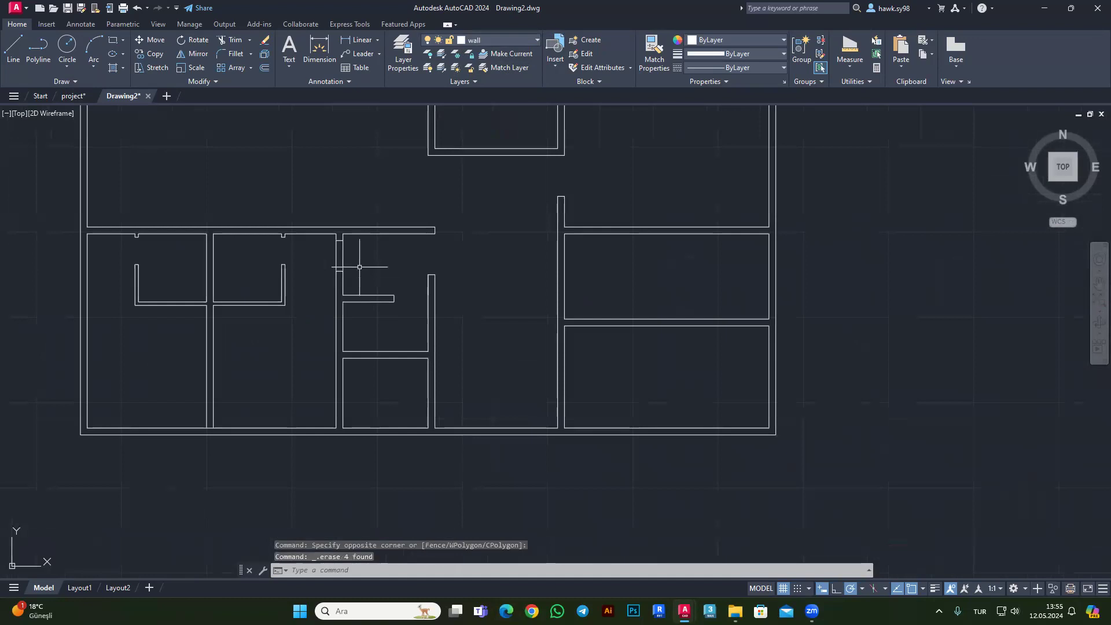
Confirm 'wall' remains the current layer and review the traced plan.
{"action": "left_click_drag", "start_coordinate": [347, 289], "coordinate": [332, 249]}
{"action": "key", "text": "Escape"}
{"action": "scroll", "coordinate": [448, 383], "scroll_direction": "down", "scroll_amount": 2}
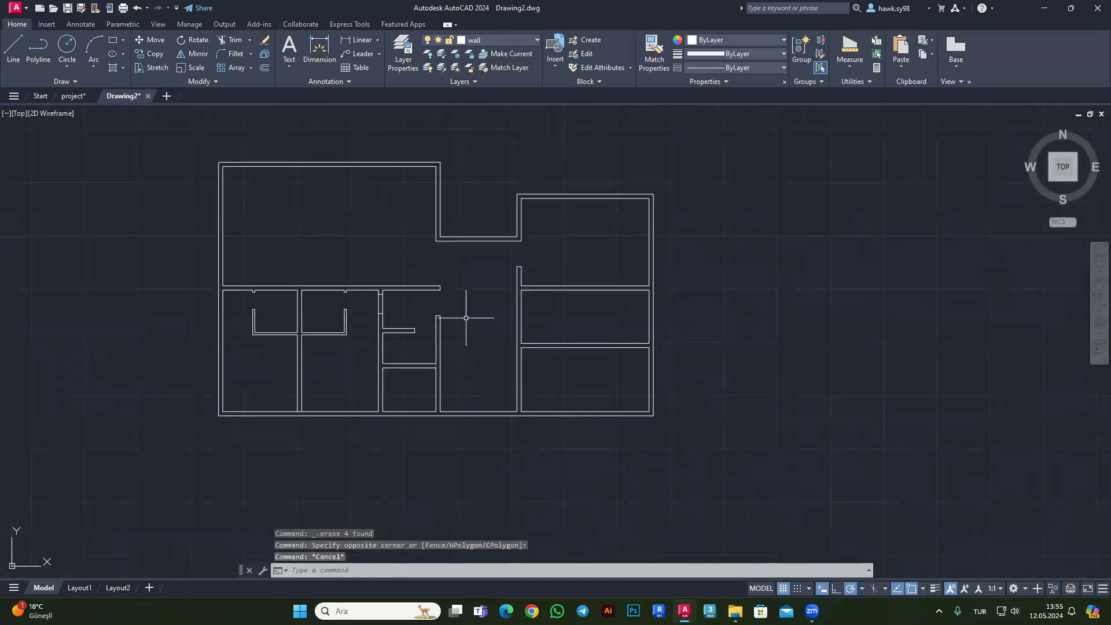
{"action": "left_click", "coordinate": [519, 41]}
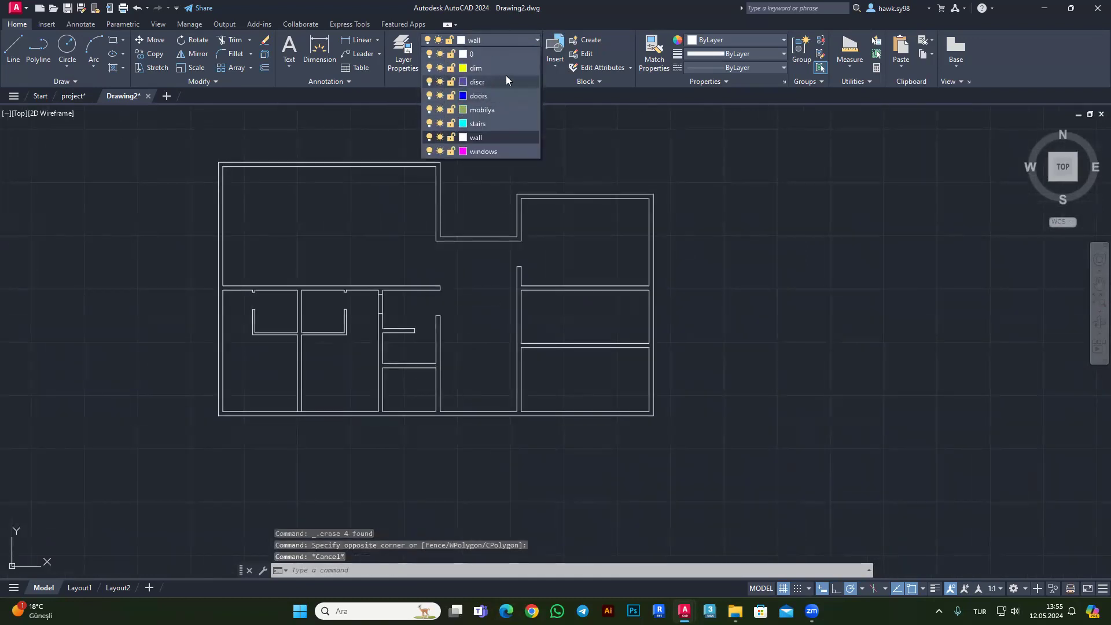
{"action": "key", "text": "Escape"}
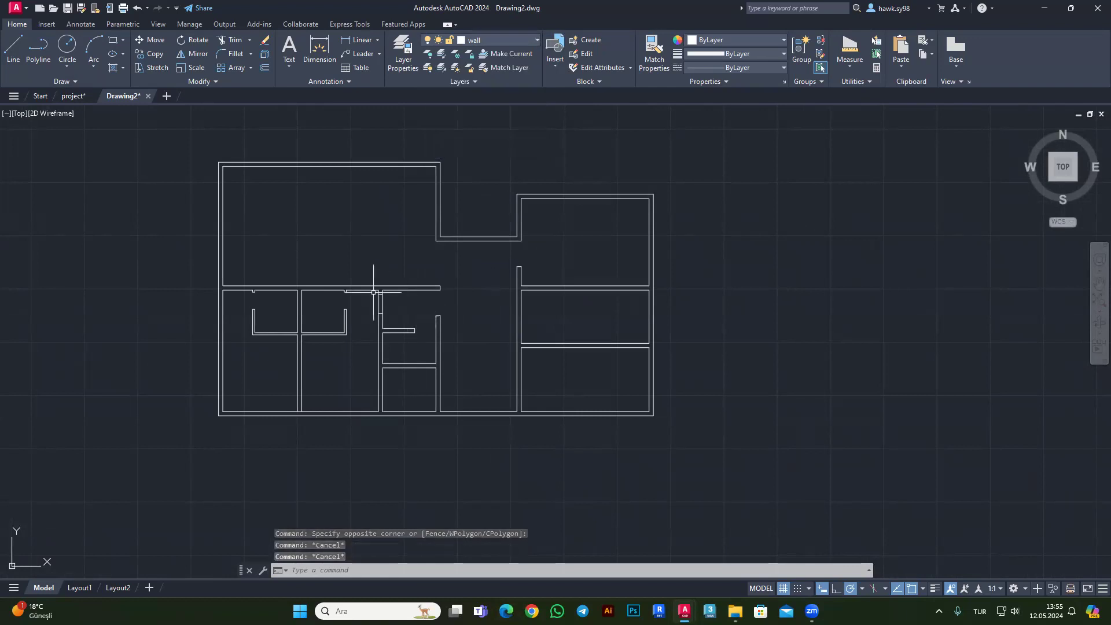
{"action": "scroll", "coordinate": [374, 292], "scroll_direction": "up", "scroll_amount": 2}
{"action": "scroll", "coordinate": [373, 276], "scroll_direction": "up", "scroll_amount": 4}
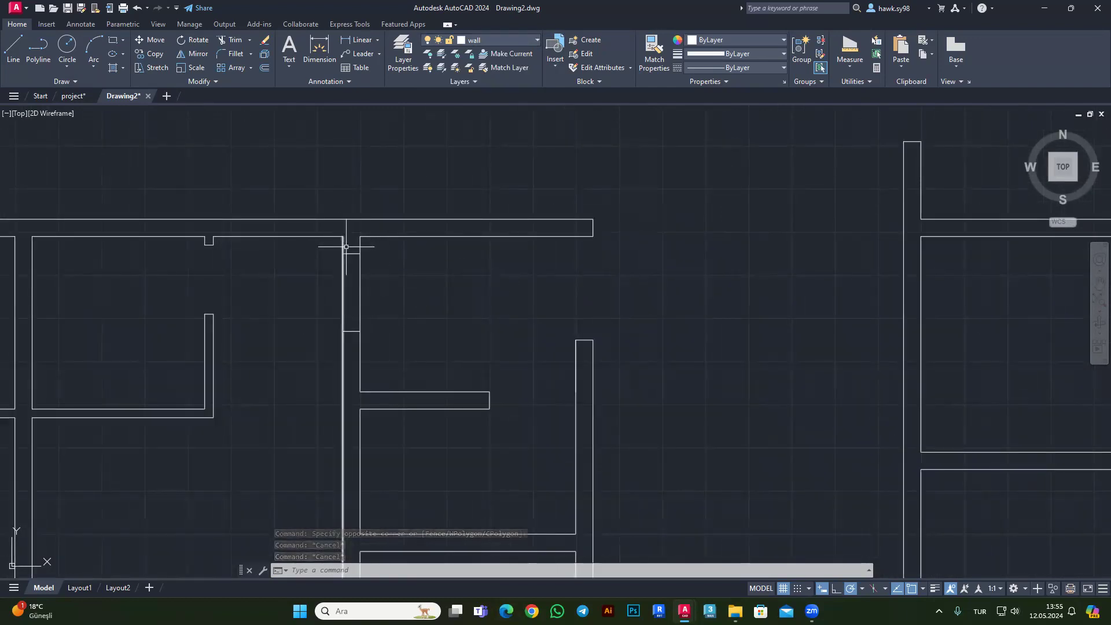
{"action": "scroll", "coordinate": [342, 322], "scroll_direction": "down", "scroll_amount": 2}
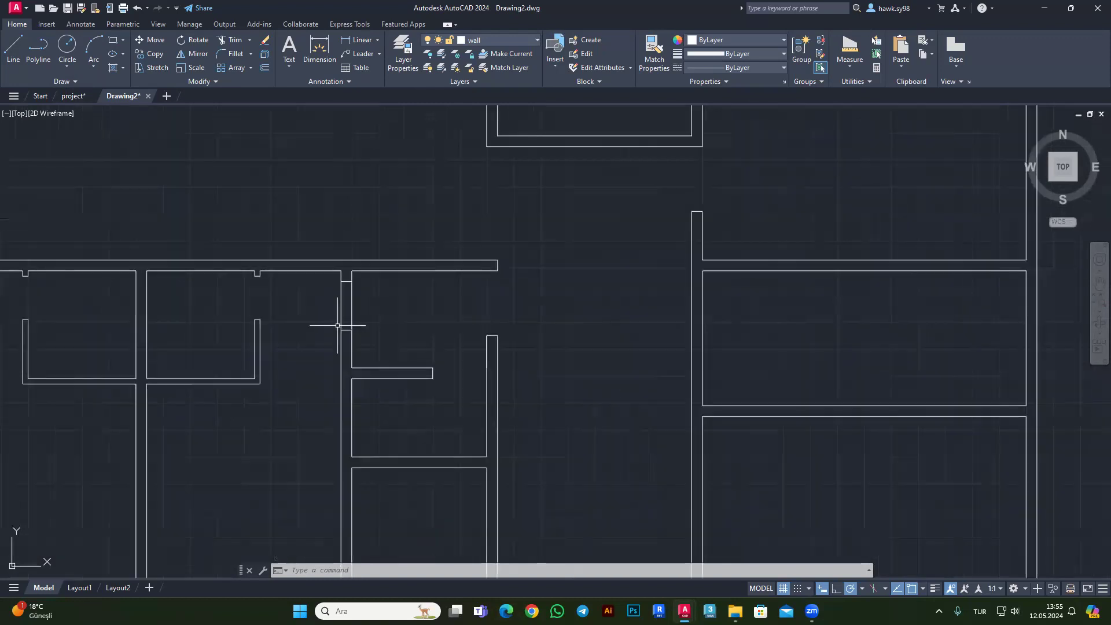
{"action": "mouse_move", "coordinate": [341, 318]}
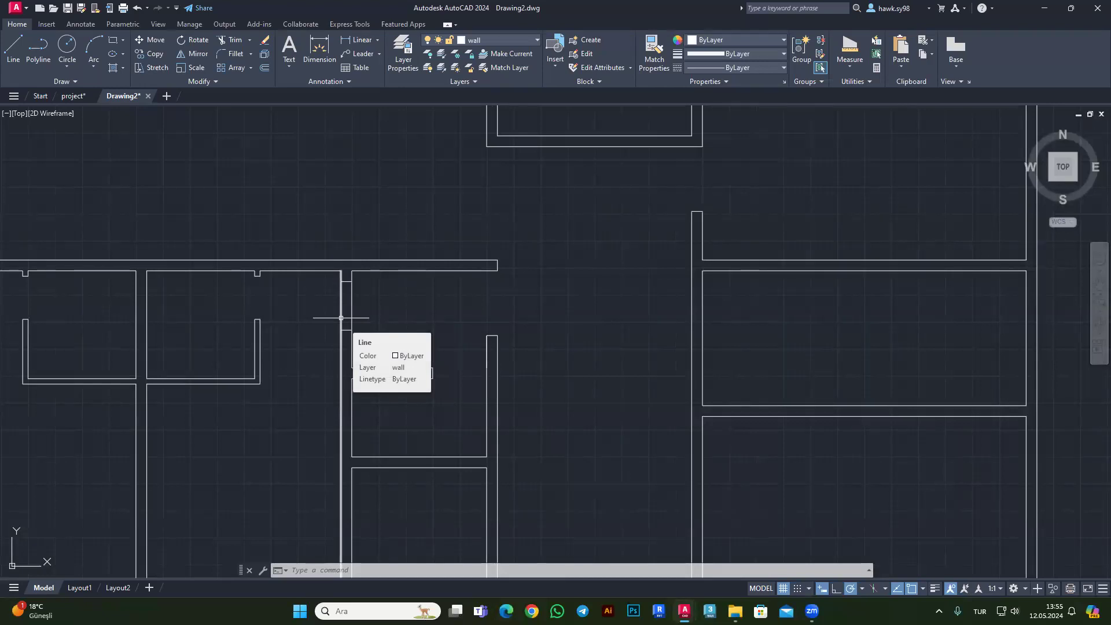
{"action": "scroll", "coordinate": [498, 265], "scroll_direction": "up", "scroll_amount": 7}
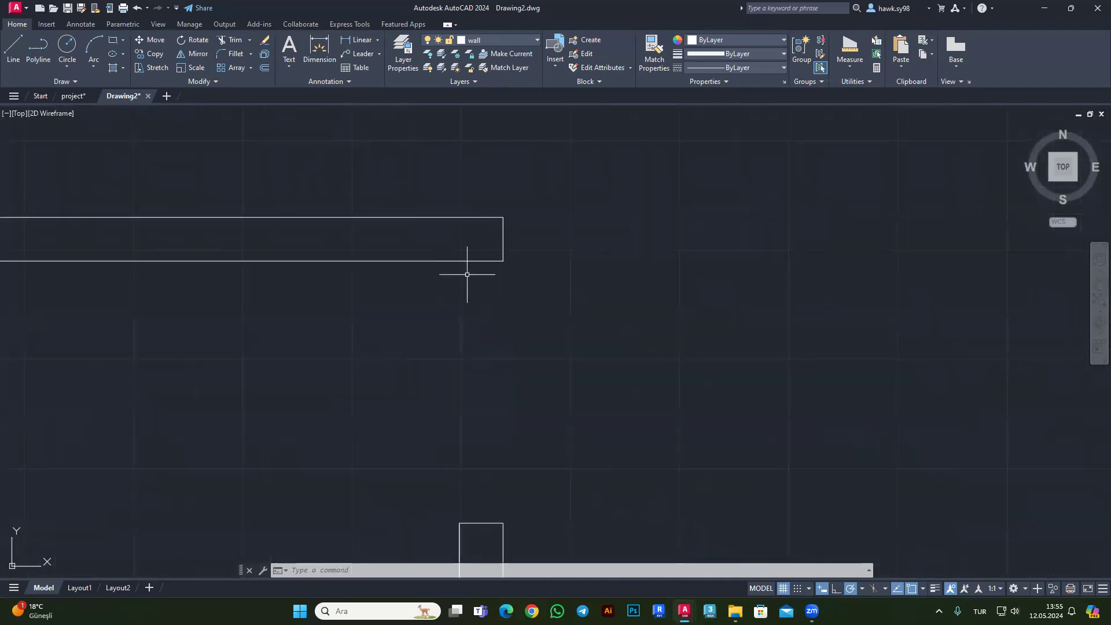
{"action": "scroll", "coordinate": [339, 262], "scroll_direction": "down", "scroll_amount": 4}
{"action": "scroll", "coordinate": [342, 262], "scroll_direction": "up", "scroll_amount": 2}
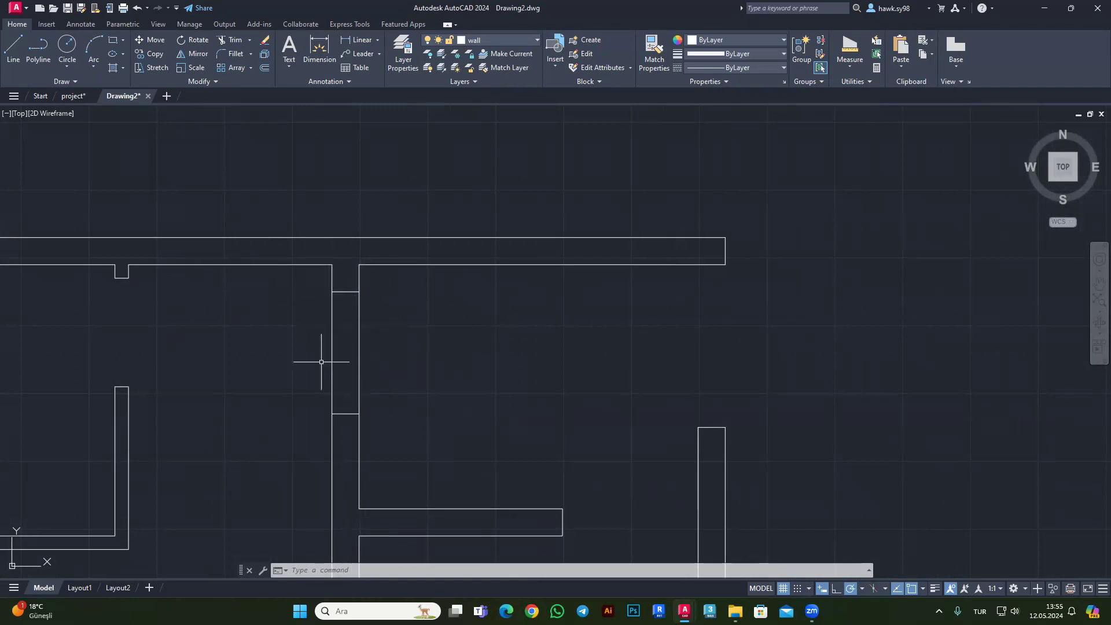
{"action": "scroll", "coordinate": [506, 425], "scroll_direction": "down", "scroll_amount": 2}
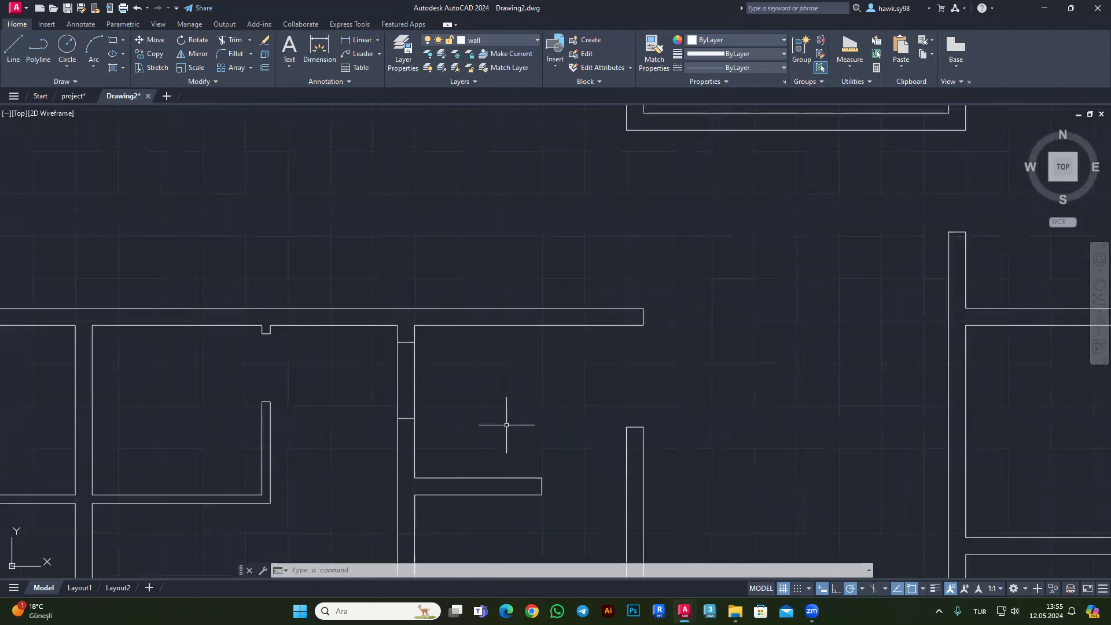
{"action": "key", "text": "Escape"}
{"action": "key", "text": "Escape"}
{"action": "key", "text": "Escape"}
{"action": "scroll", "coordinate": [466, 404], "scroll_direction": "down", "scroll_amount": 1}
{"action": "scroll", "coordinate": [472, 377], "scroll_direction": "down", "scroll_amount": 1}
{"action": "scroll", "coordinate": [468, 380], "scroll_direction": "down", "scroll_amount": 1}
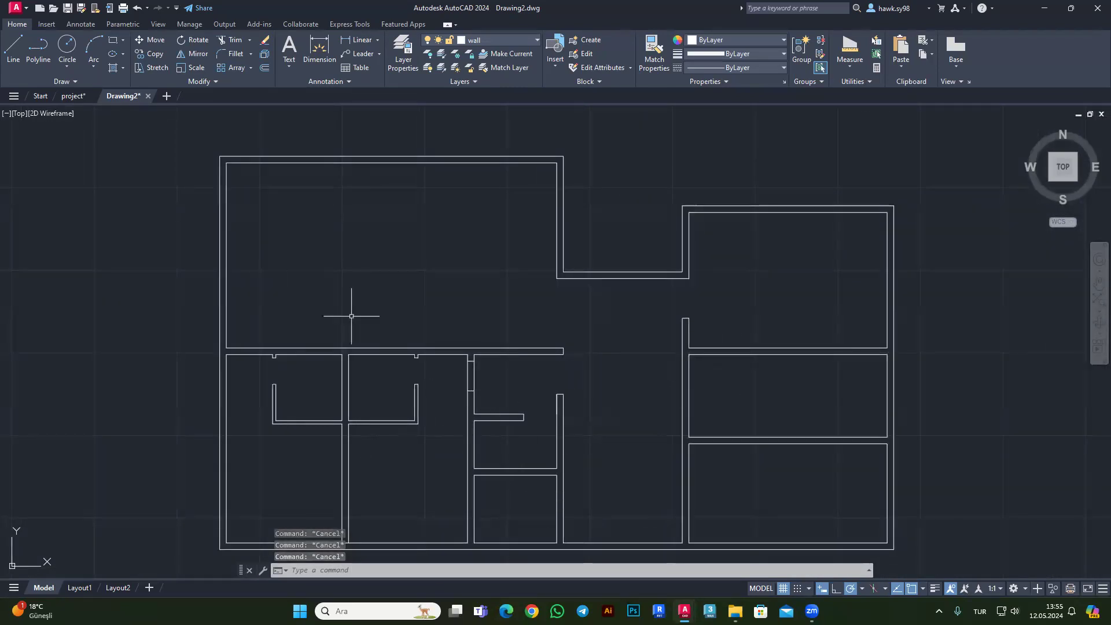
Draw a short 20-unit line from the right-side wall.
{"action": "scroll", "coordinate": [691, 368], "scroll_direction": "up", "scroll_amount": 2}
{"action": "left_click", "coordinate": [14, 47]}
{"action": "scroll", "coordinate": [692, 368], "scroll_direction": "up", "scroll_amount": 2}
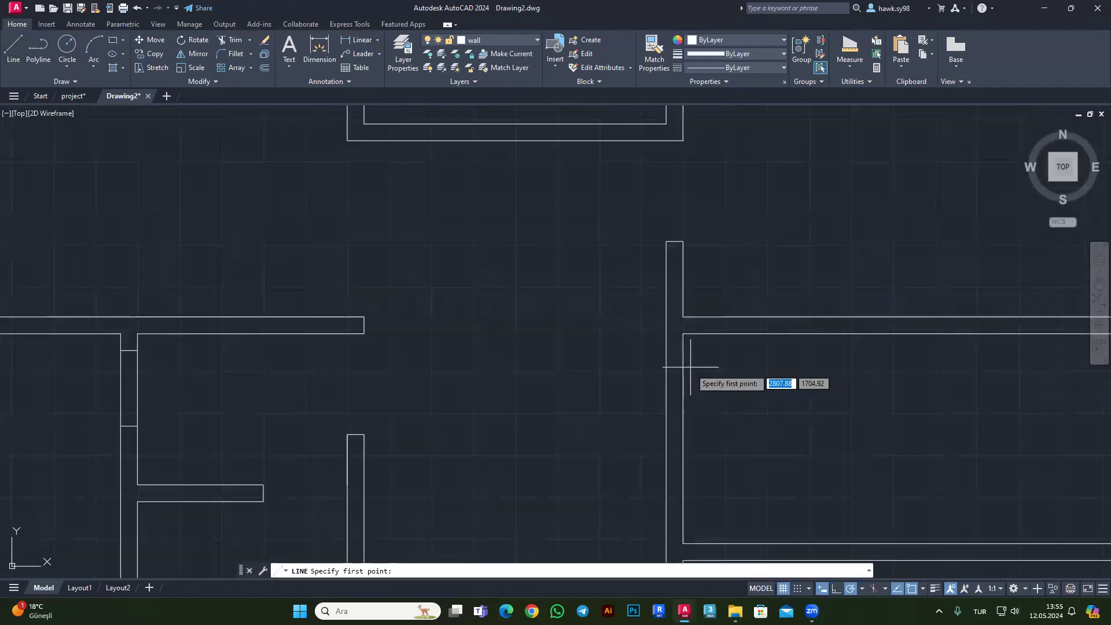
{"action": "left_click", "coordinate": [682, 346]}
{"action": "type", "text": "20"}
{"action": "key", "text": "Return"}
{"action": "left_click", "coordinate": [666, 350]}
{"action": "key", "text": "Escape"}
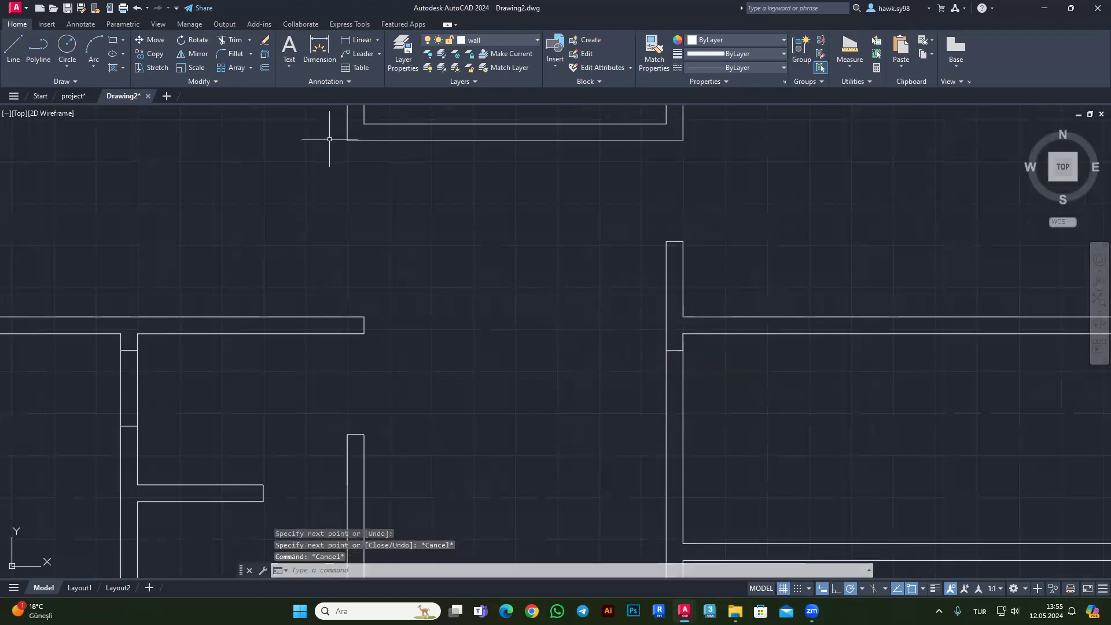
Offset the short wall line 90 units downward.
{"action": "left_click", "coordinate": [264, 68]}
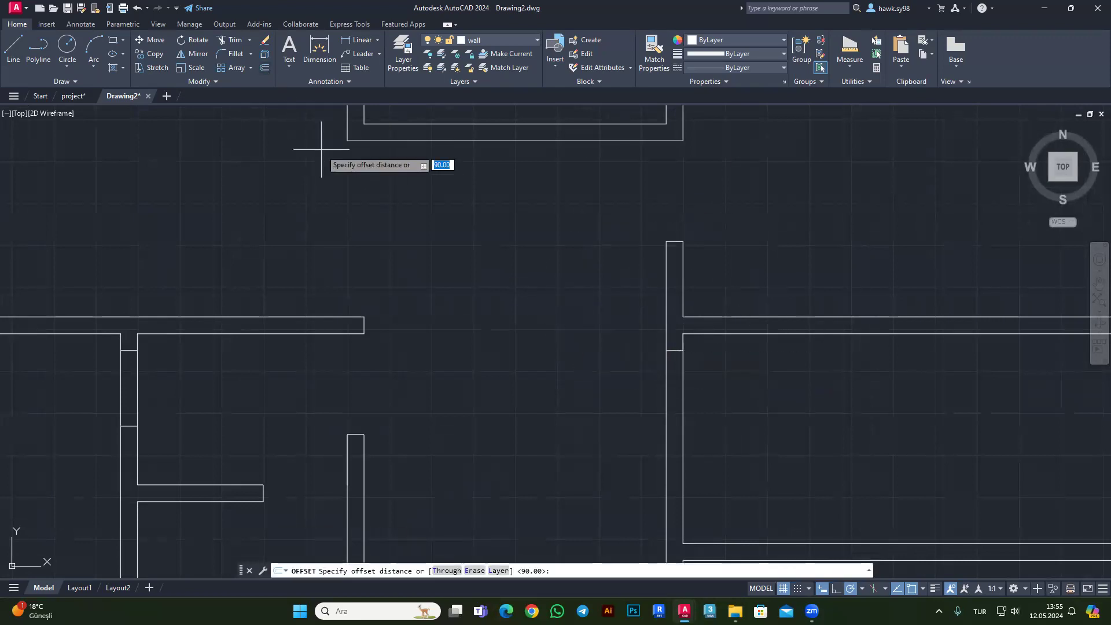
{"action": "key", "text": "Return"}
{"action": "scroll", "coordinate": [712, 393], "scroll_direction": "up", "scroll_amount": 2}
{"action": "left_click", "coordinate": [655, 325]}
{"action": "left_click", "coordinate": [650, 375]}
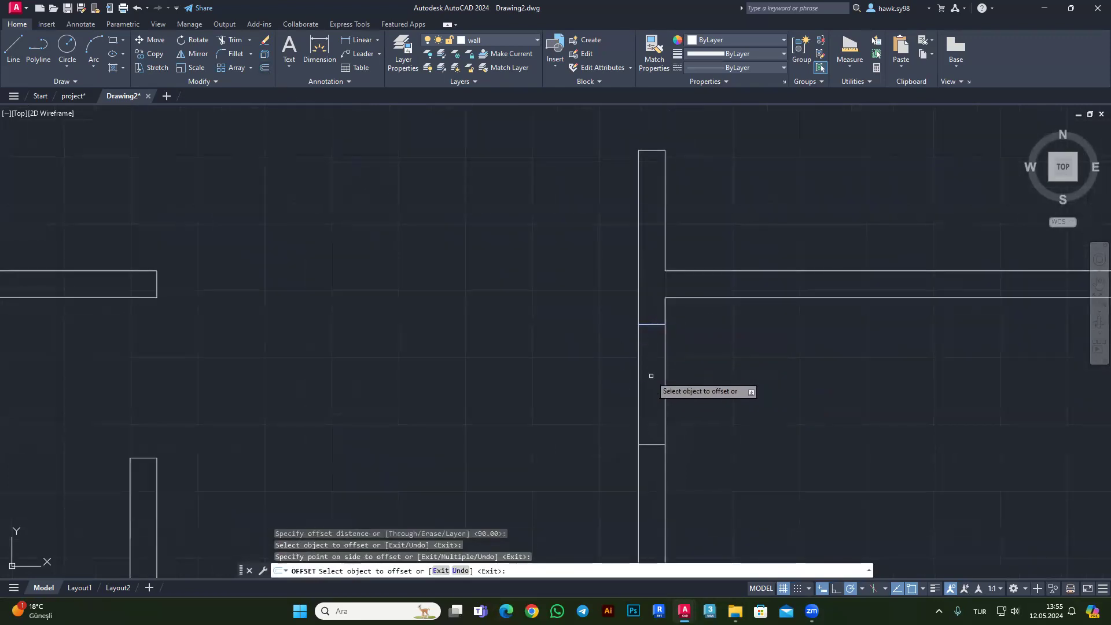
{"action": "key", "text": "Escape"}
Erase the leftover short vertical line at the junction and review the plan.
{"action": "scroll", "coordinate": [685, 337], "scroll_direction": "up", "scroll_amount": 2}
{"action": "left_click", "coordinate": [653, 349]}
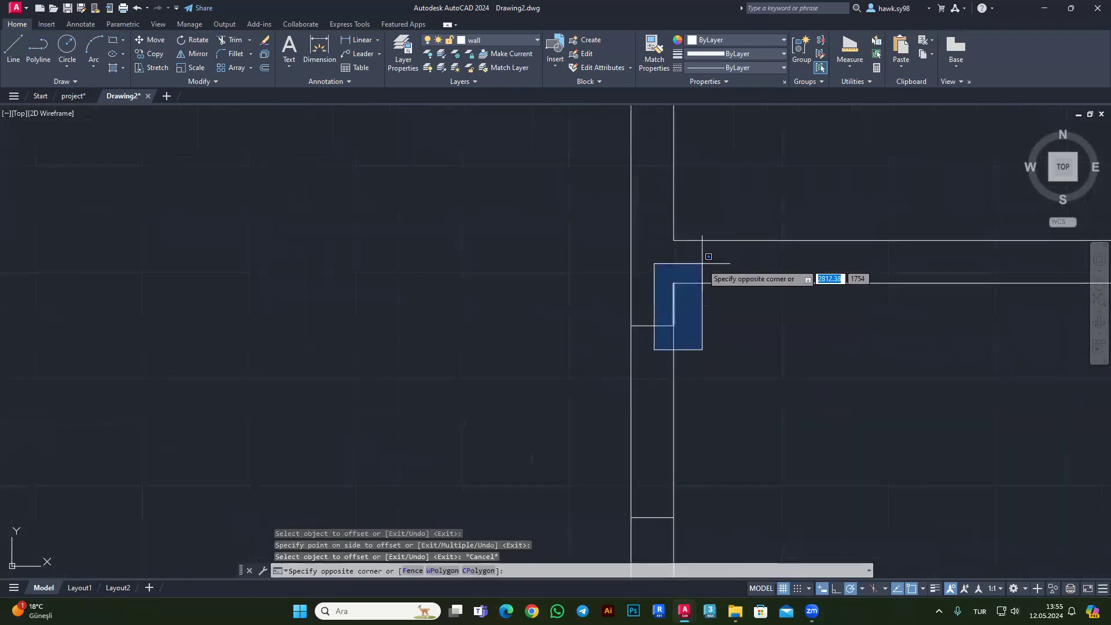
{"action": "left_click", "coordinate": [713, 260]}
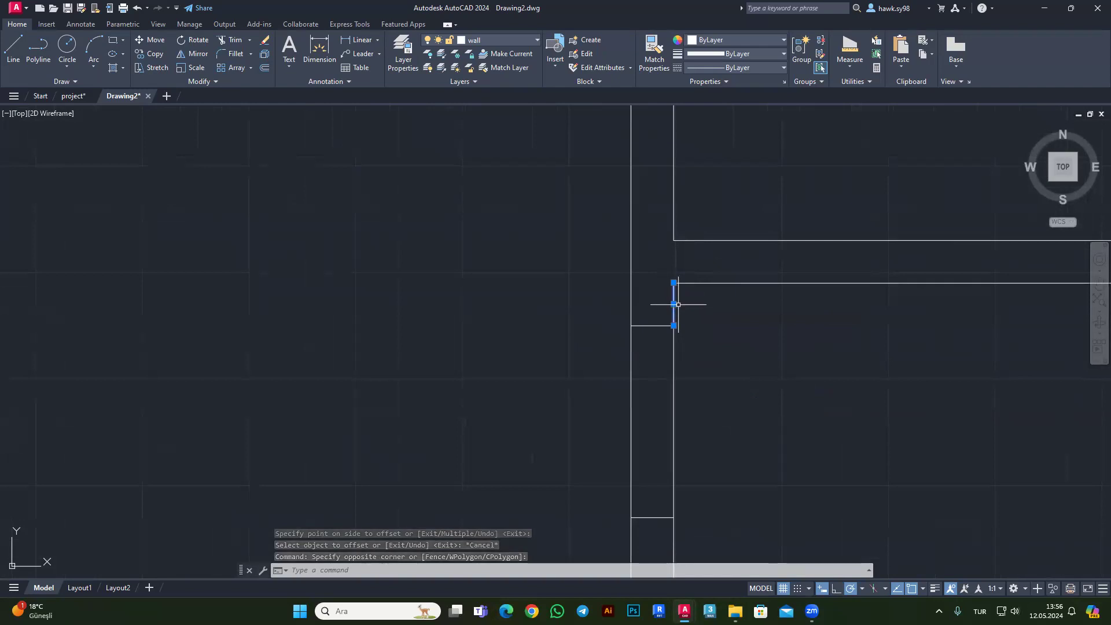
{"action": "key", "text": "Delete"}
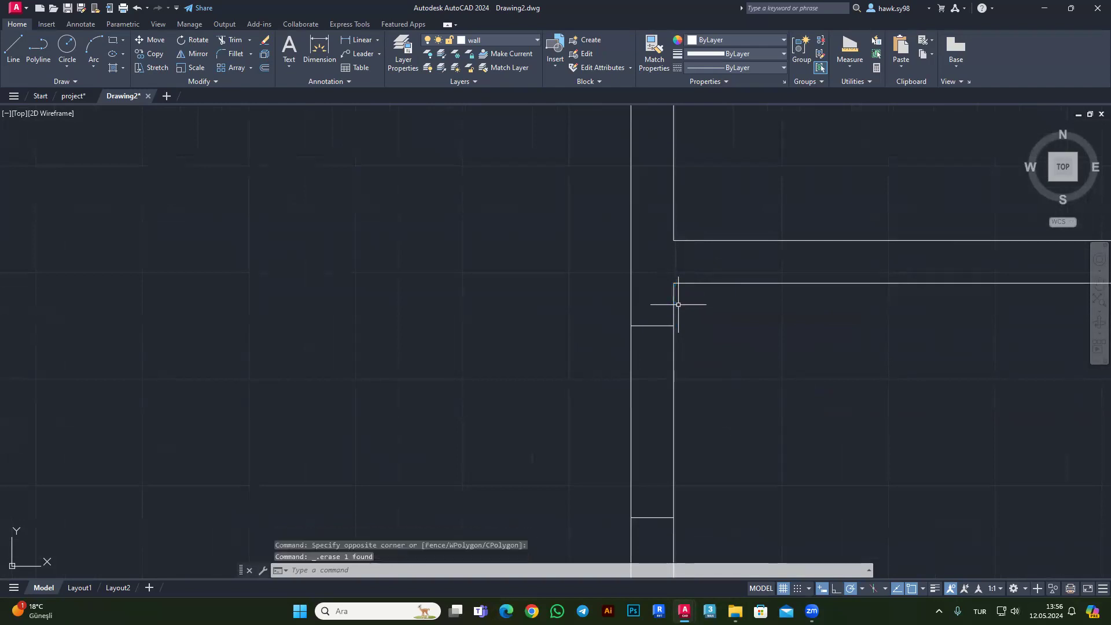
{"action": "scroll", "coordinate": [697, 360], "scroll_direction": "down", "scroll_amount": 1}
{"action": "scroll", "coordinate": [714, 364], "scroll_direction": "down", "scroll_amount": 1}
{"action": "scroll", "coordinate": [674, 367], "scroll_direction": "up", "scroll_amount": 1}
{"action": "scroll", "coordinate": [710, 320], "scroll_direction": "down", "scroll_amount": 2}
{"action": "scroll", "coordinate": [744, 367], "scroll_direction": "down", "scroll_amount": 2}
{"action": "scroll", "coordinate": [727, 459], "scroll_direction": "down", "scroll_amount": 2}
{"action": "scroll", "coordinate": [712, 437], "scroll_direction": "up", "scroll_amount": 4}
{"action": "scroll", "coordinate": [579, 350], "scroll_direction": "down", "scroll_amount": 1}
{"action": "scroll", "coordinate": [528, 367], "scroll_direction": "down", "scroll_amount": 3}
{"action": "scroll", "coordinate": [533, 359], "scroll_direction": "down", "scroll_amount": 2}
{"action": "scroll", "coordinate": [576, 264], "scroll_direction": "down", "scroll_amount": 2}
{"action": "scroll", "coordinate": [577, 264], "scroll_direction": "up", "scroll_amount": 4}
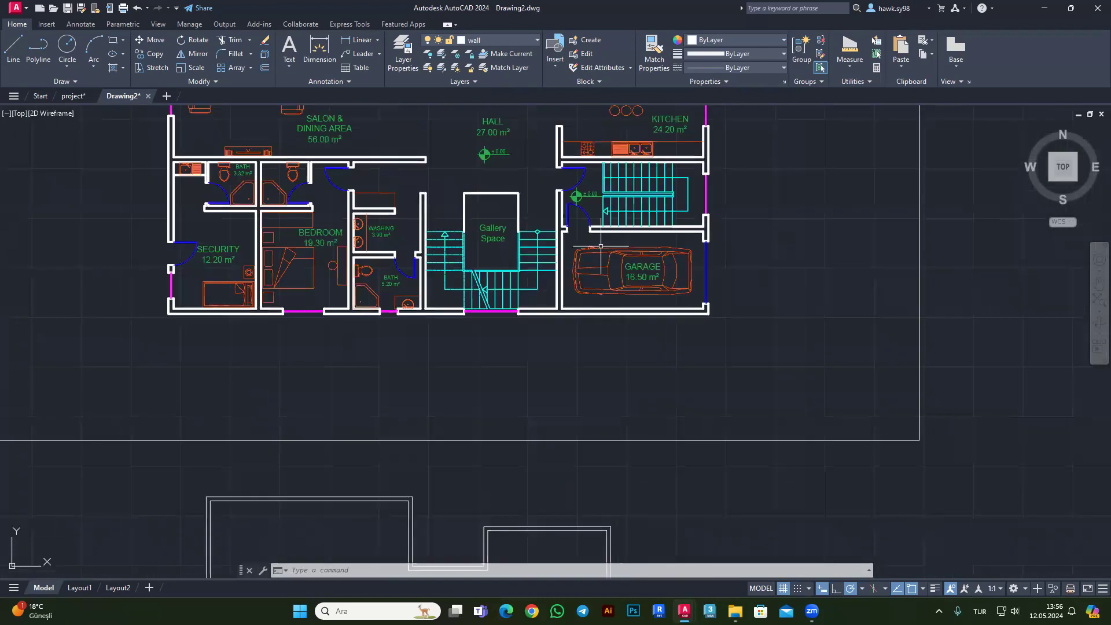
{"action": "scroll", "coordinate": [570, 243], "scroll_direction": "up", "scroll_amount": 1}
{"action": "scroll", "coordinate": [550, 258], "scroll_direction": "down", "scroll_amount": 2}
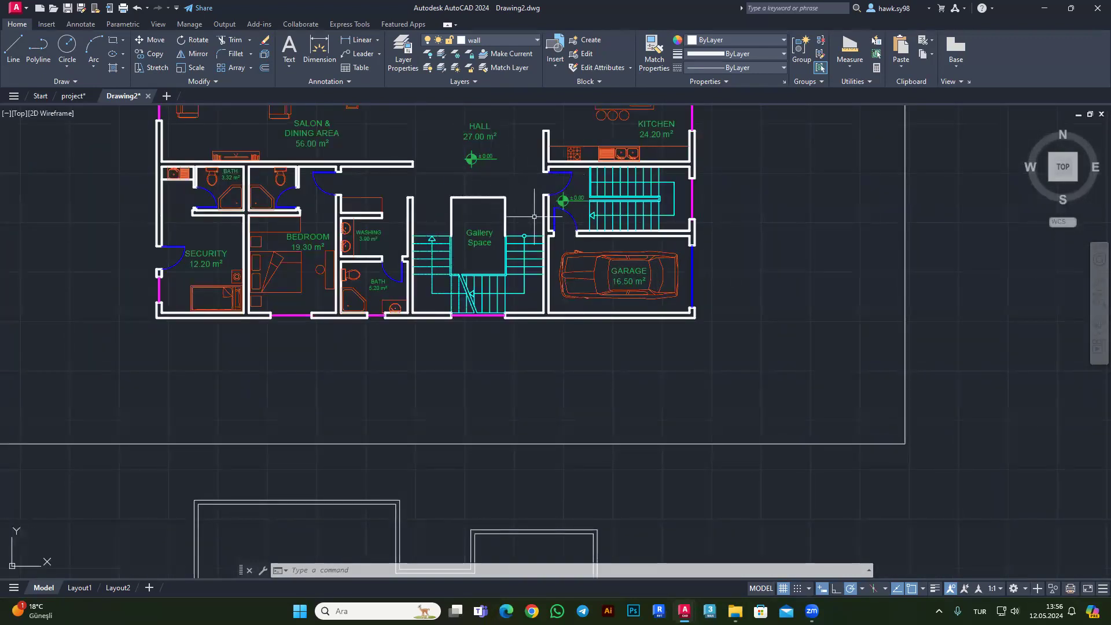
{"action": "scroll", "coordinate": [556, 321], "scroll_direction": "down", "scroll_amount": 3}
{"action": "scroll", "coordinate": [532, 440], "scroll_direction": "up", "scroll_amount": 3}
Draw a 20-unit line from the wall corner and erase a stray short line.
{"action": "type", "text": "l"}
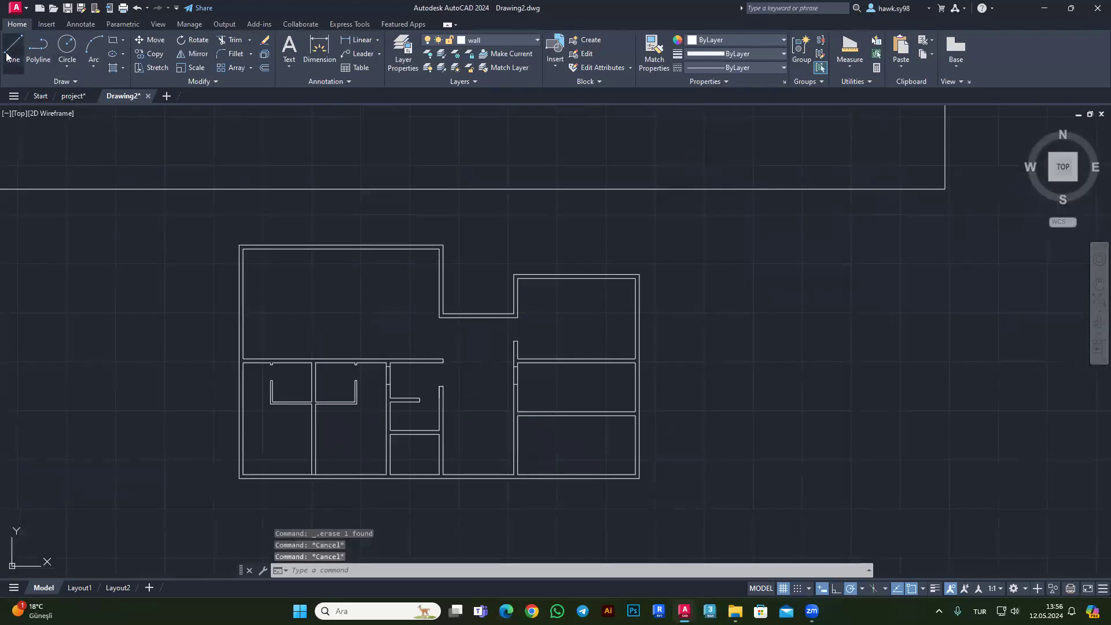
{"action": "key", "text": "Return"}
{"action": "scroll", "coordinate": [515, 456], "scroll_direction": "up", "scroll_amount": 2}
{"action": "scroll", "coordinate": [514, 456], "scroll_direction": "up", "scroll_amount": 2}
{"action": "scroll", "coordinate": [555, 249], "scroll_direction": "down", "scroll_amount": 1}
{"action": "left_click", "coordinate": [577, 197]}
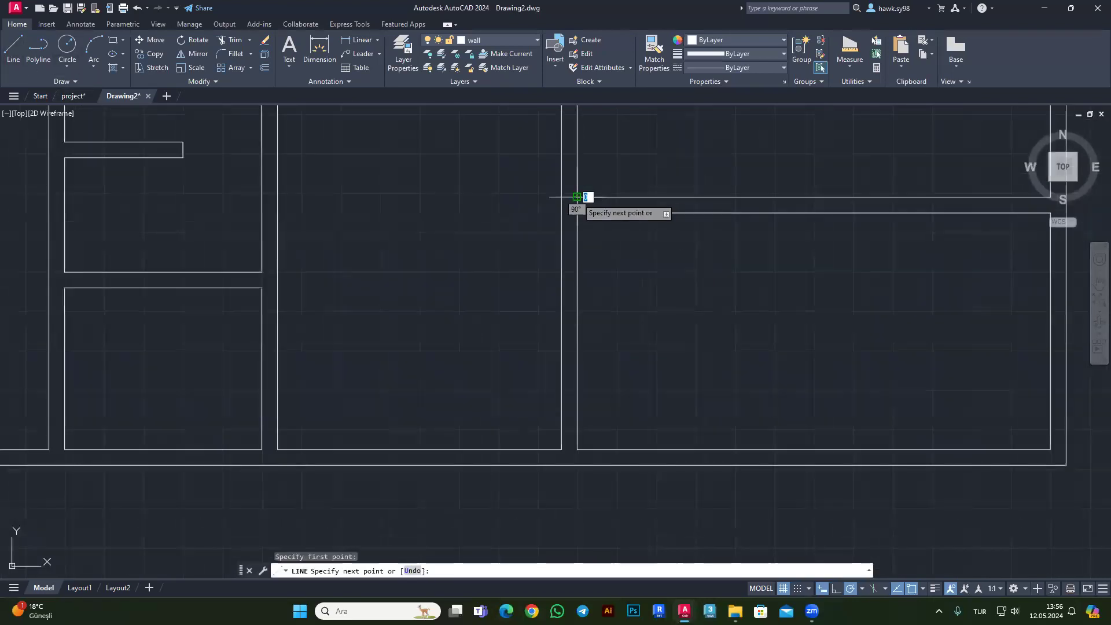
{"action": "type", "text": "20"}
{"action": "key", "text": "Return"}
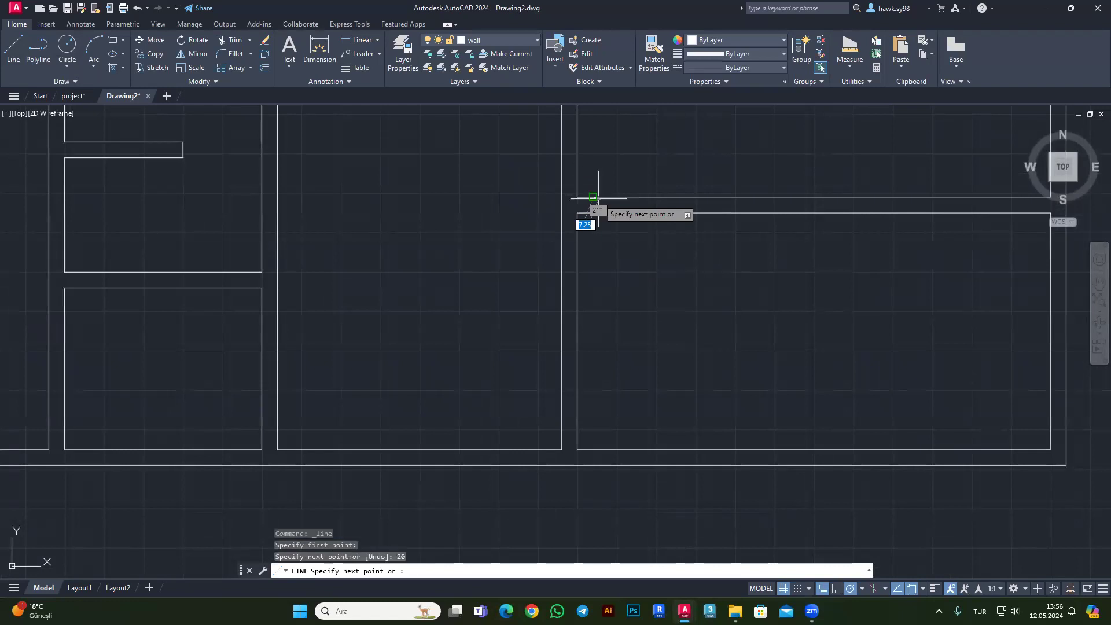
{"action": "key", "text": "Escape"}
{"action": "left_click", "coordinate": [587, 203]}
{"action": "left_click", "coordinate": [632, 173]}
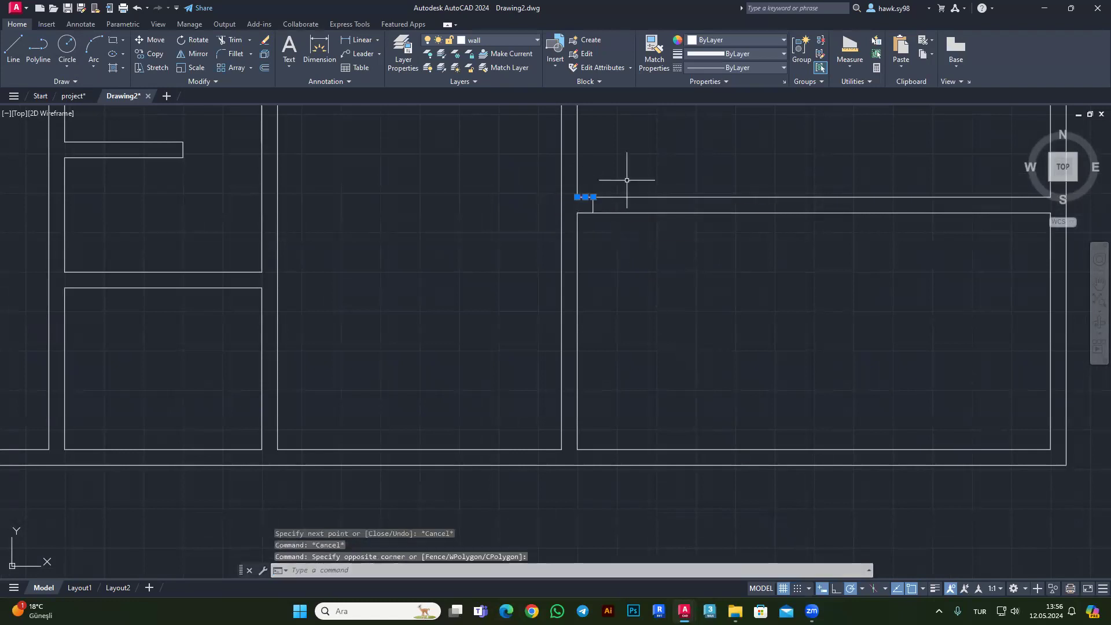
{"action": "key", "text": "Delete"}
Offset the short wall line 90 units to the right.
{"action": "left_click", "coordinate": [265, 68]}
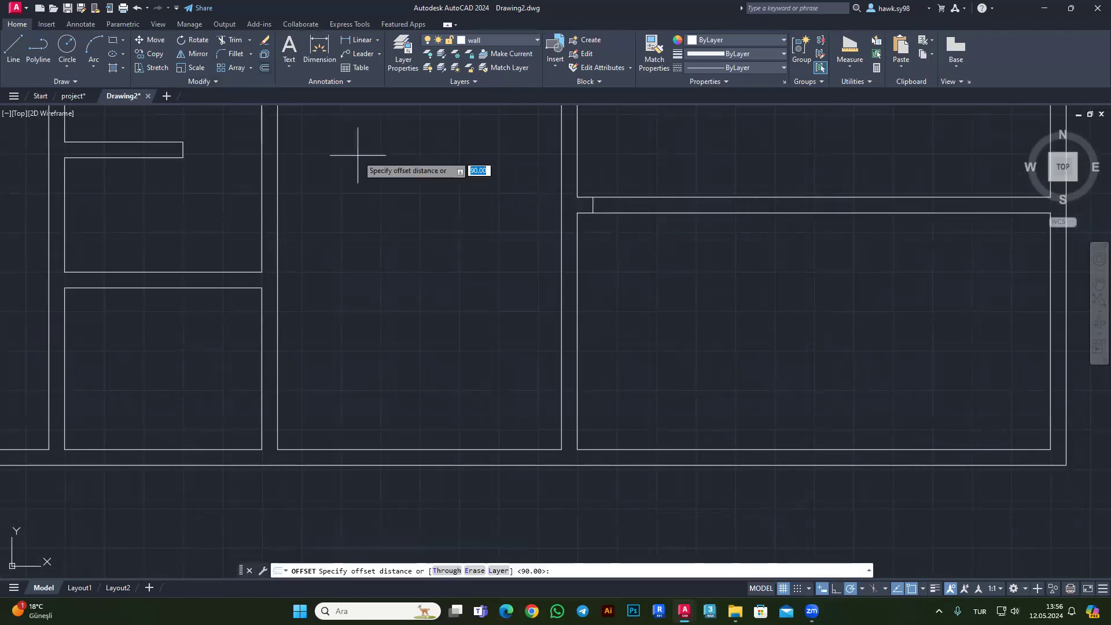
{"action": "key", "text": "Return"}
{"action": "left_click", "coordinate": [592, 206]}
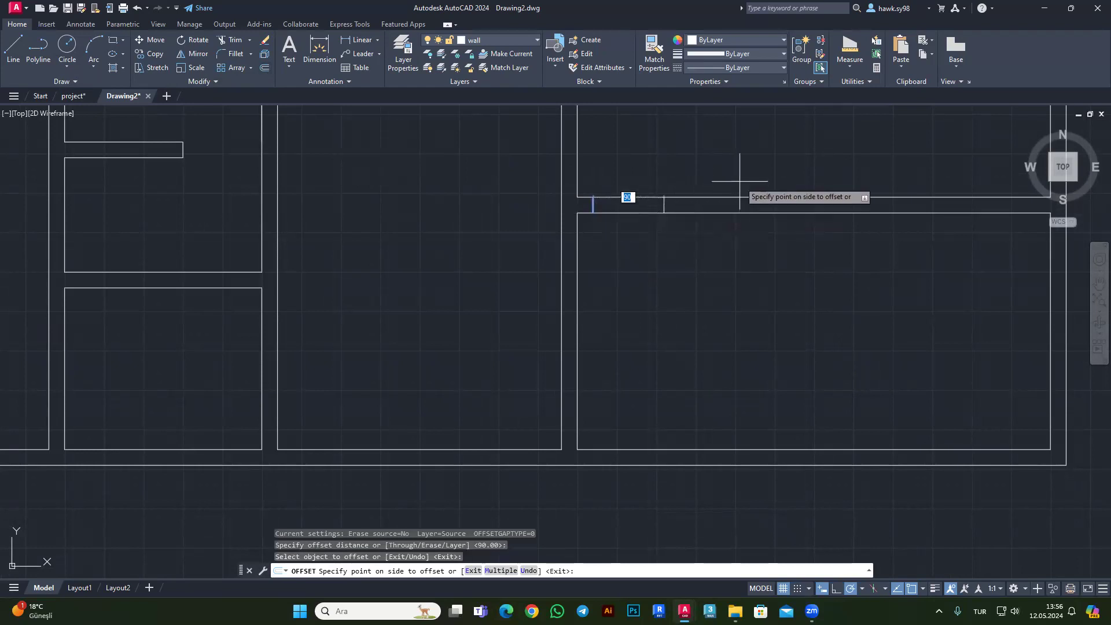
{"action": "left_click", "coordinate": [706, 191]}
{"action": "key", "text": "Escape"}
{"action": "key", "text": "Escape"}
{"action": "scroll", "coordinate": [640, 209], "scroll_direction": "up", "scroll_amount": 4}
{"action": "scroll", "coordinate": [640, 209], "scroll_direction": "down", "scroll_amount": 6}
{"action": "scroll", "coordinate": [585, 241], "scroll_direction": "down", "scroll_amount": 3}
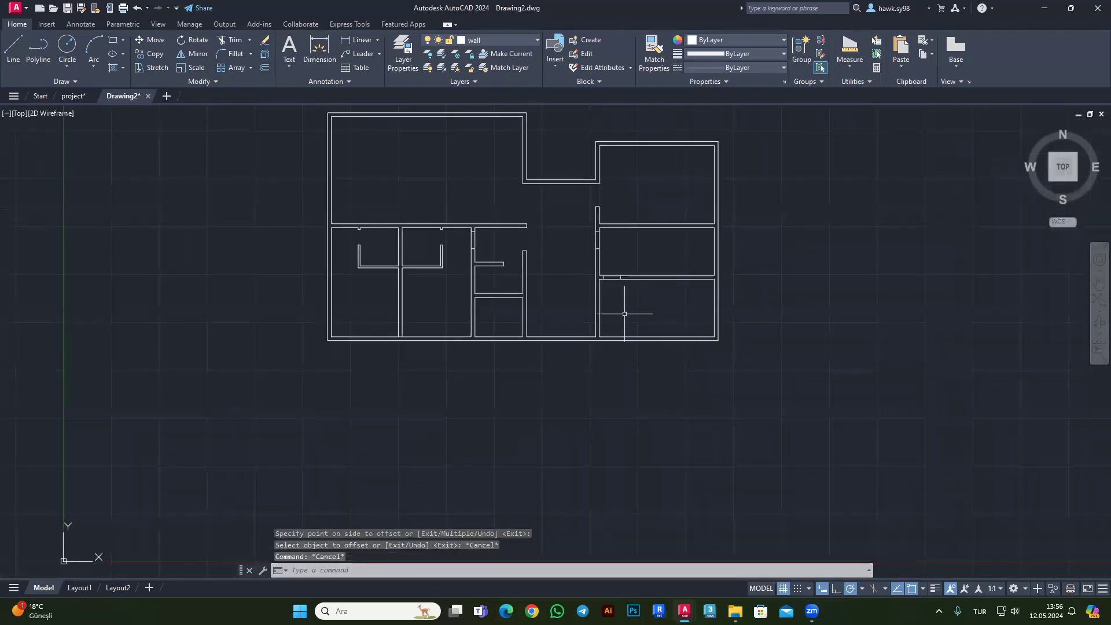
{"action": "scroll", "coordinate": [515, 301], "scroll_direction": "up", "scroll_amount": 2}
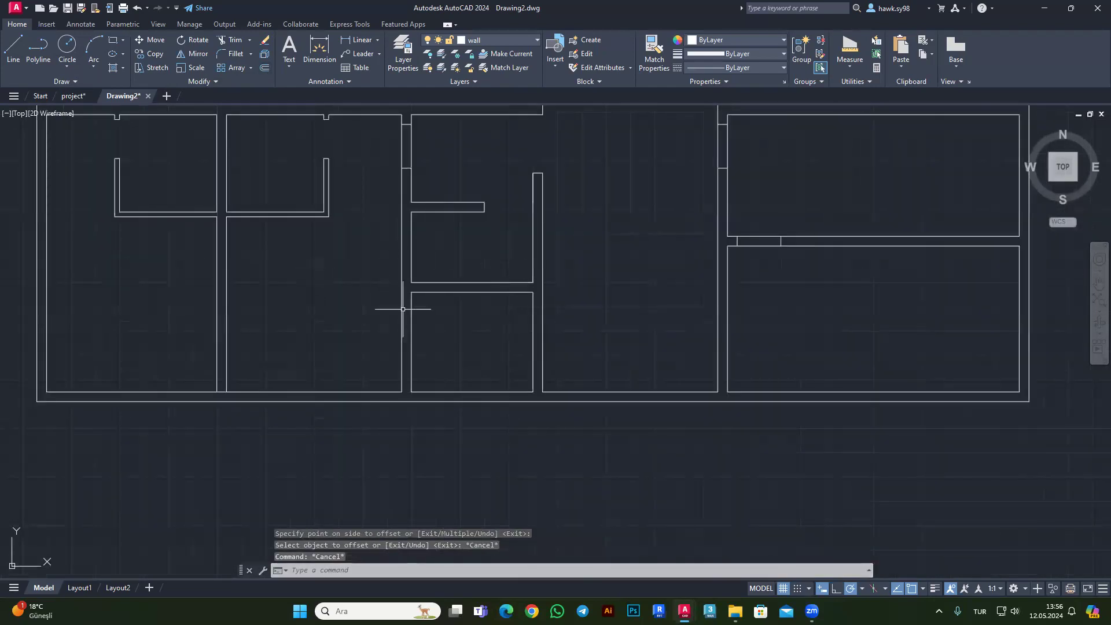
{"action": "scroll", "coordinate": [486, 243], "scroll_direction": "up", "scroll_amount": 3}
Draw a short cross line from the wall corner to the opposite wall line.
{"action": "left_click", "coordinate": [13, 47]}
{"action": "scroll", "coordinate": [573, 299], "scroll_direction": "up", "scroll_amount": 3}
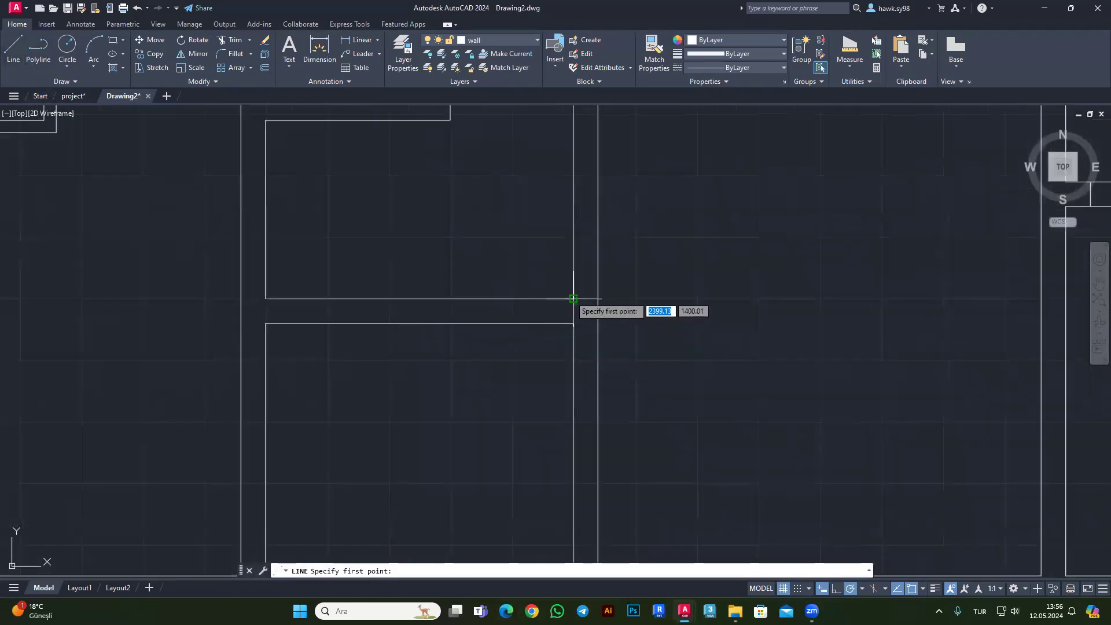
{"action": "left_click", "coordinate": [573, 299]}
{"action": "type", "text": "10"}
{"action": "key", "text": "Return"}
{"action": "scroll", "coordinate": [555, 320], "scroll_direction": "up", "scroll_amount": 2}
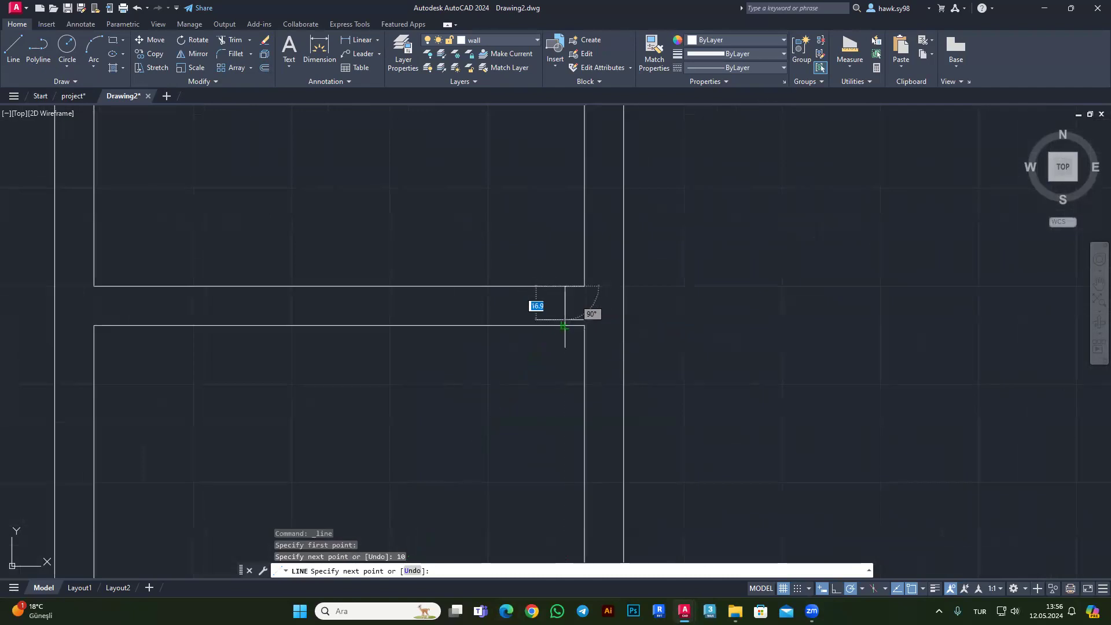
{"action": "left_click", "coordinate": [565, 325]}
{"action": "key", "text": "Escape"}
{"action": "key", "text": "Escape"}
{"action": "key", "text": "Escape"}
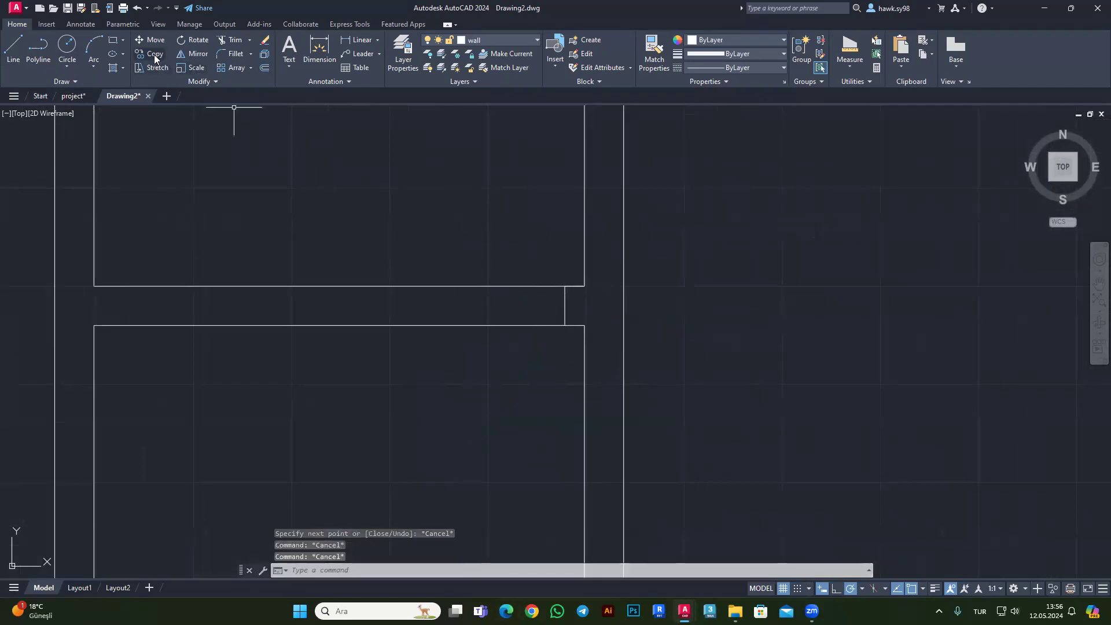
Copy the new end line 80 units to the left.
{"action": "left_click", "coordinate": [155, 58]}
{"action": "left_click", "coordinate": [568, 307]}
{"action": "key", "text": "Return"}
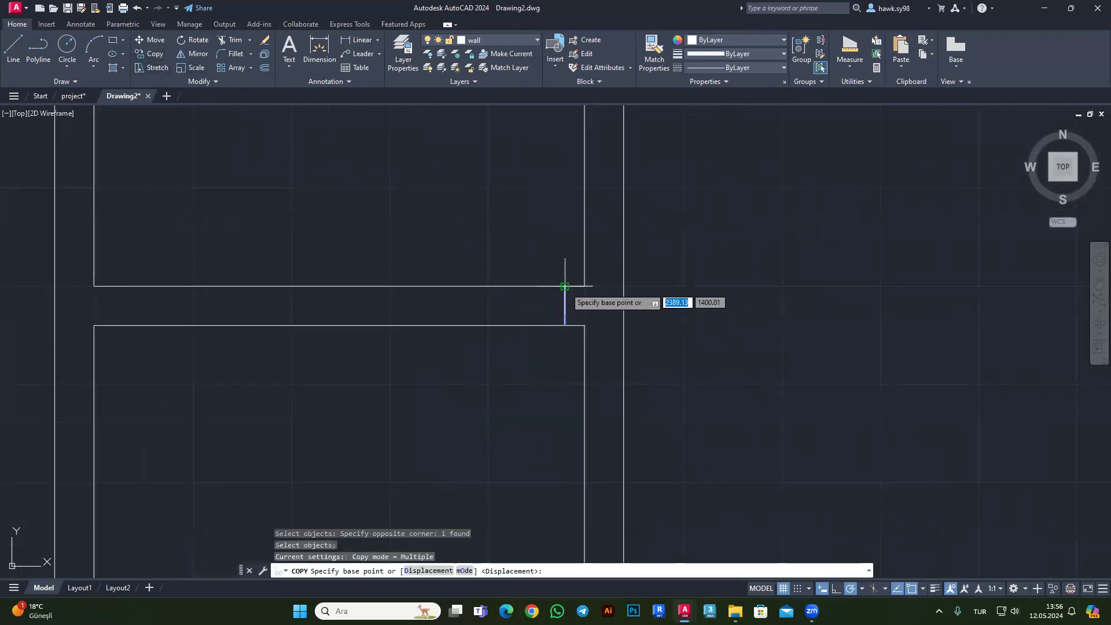
{"action": "left_click", "coordinate": [565, 287]}
{"action": "type", "text": "80"}
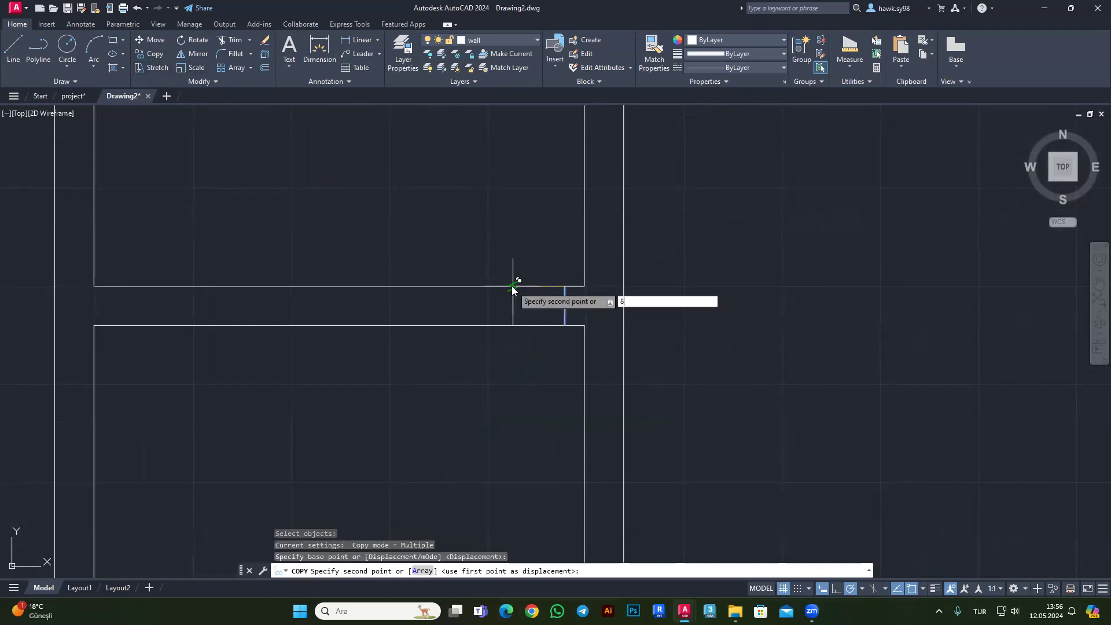
{"action": "key", "text": "Return"}
{"action": "key", "text": "Escape"}
{"action": "key", "text": "Escape"}
Delete the short leftover wall segment.
{"action": "left_click", "coordinate": [587, 276]}
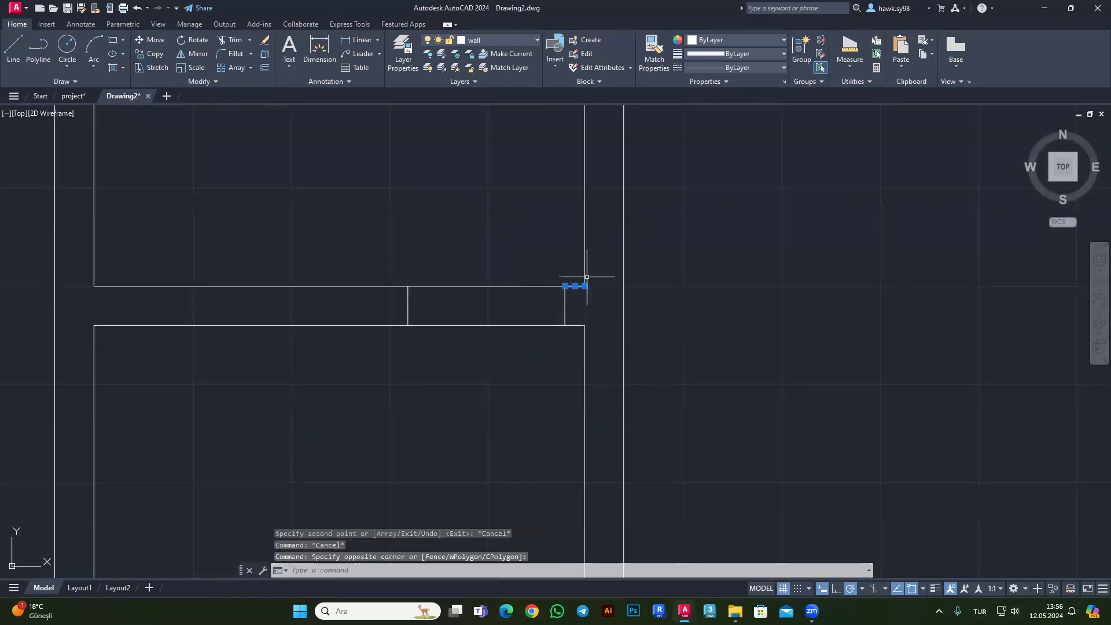
{"action": "key", "text": "Delete"}
{"action": "scroll", "coordinate": [526, 377], "scroll_direction": "down", "scroll_amount": 6}
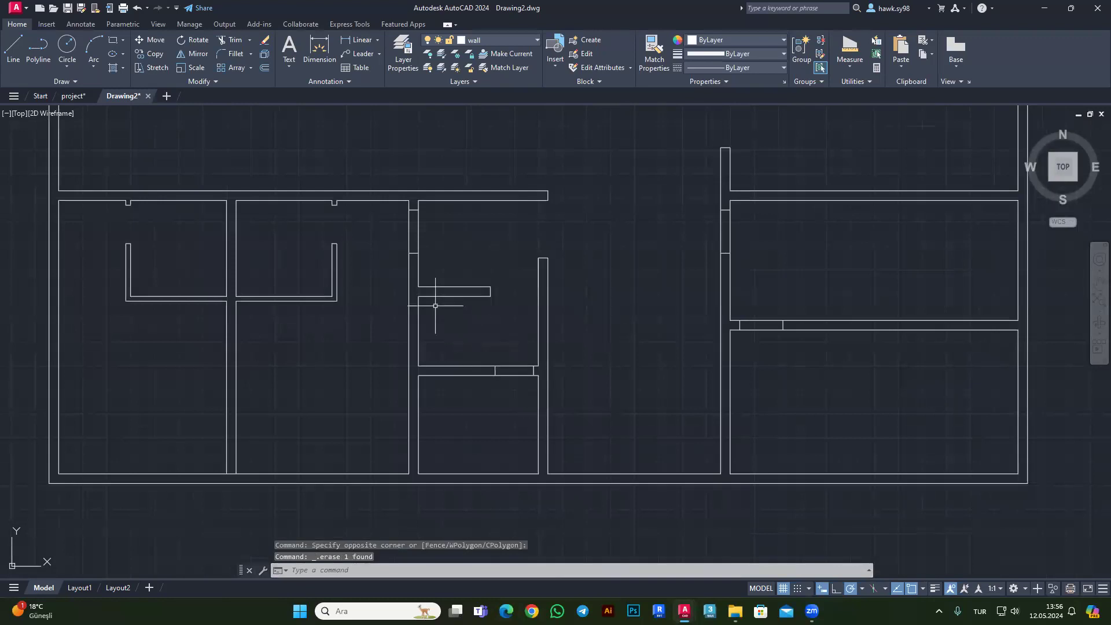
{"action": "scroll", "coordinate": [402, 344], "scroll_direction": "down", "scroll_amount": 2}
{"action": "scroll", "coordinate": [481, 344], "scroll_direction": "down", "scroll_amount": 5}
{"action": "scroll", "coordinate": [526, 277], "scroll_direction": "up", "scroll_amount": 5}
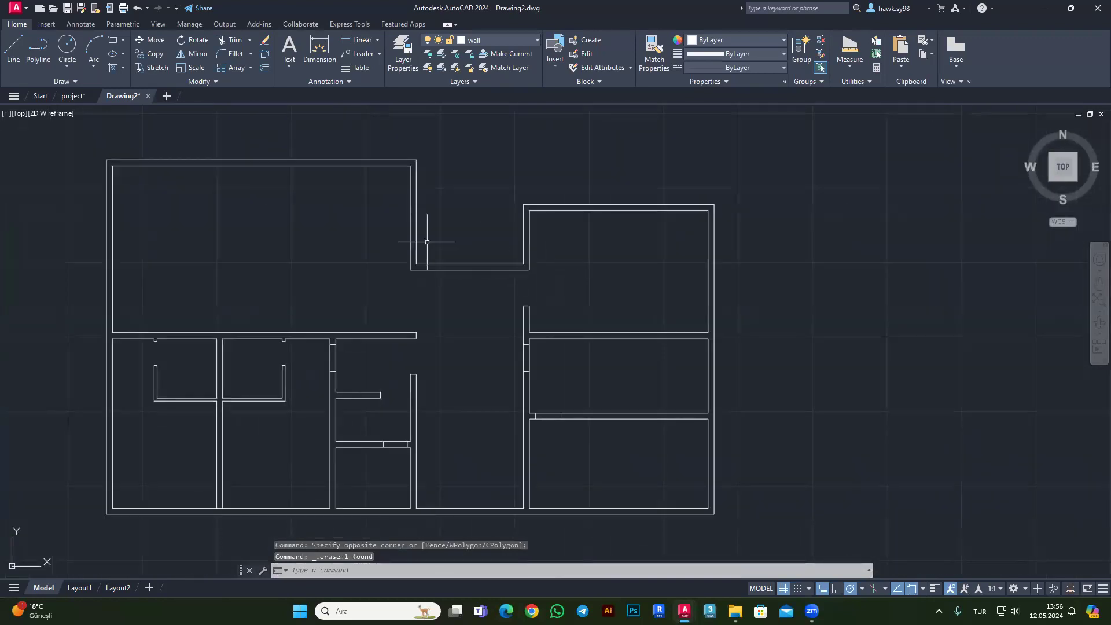
{"action": "scroll", "coordinate": [441, 248], "scroll_direction": "up", "scroll_amount": 1}
{"action": "scroll", "coordinate": [513, 258], "scroll_direction": "up", "scroll_amount": 2}
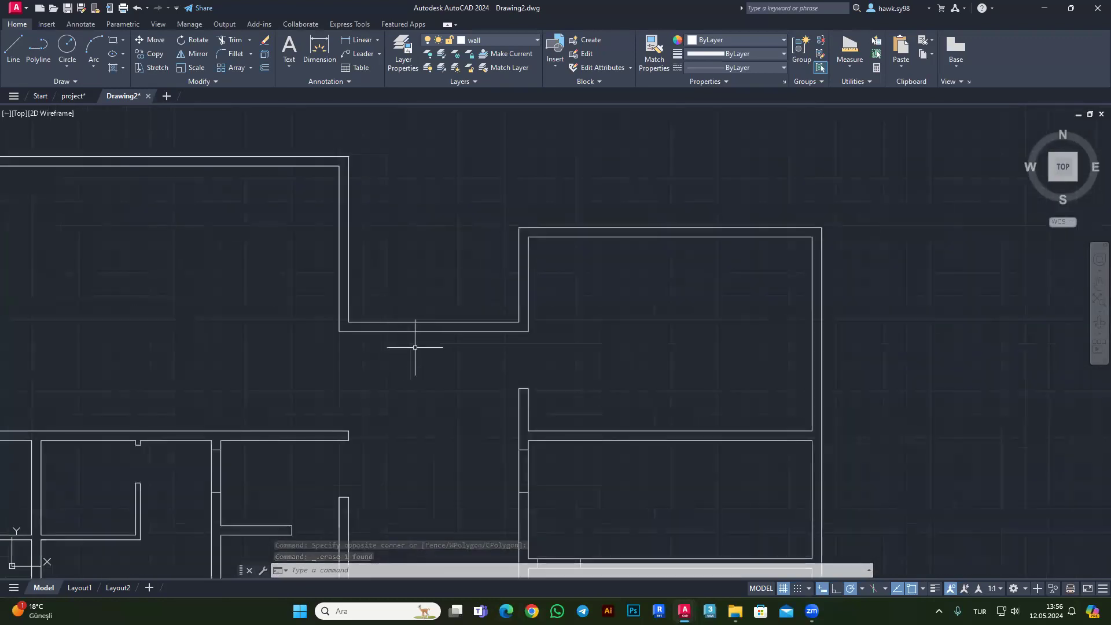
Draw a short cross line from the inner wall line to the outer wall line.
{"action": "left_click", "coordinate": [10, 45]}
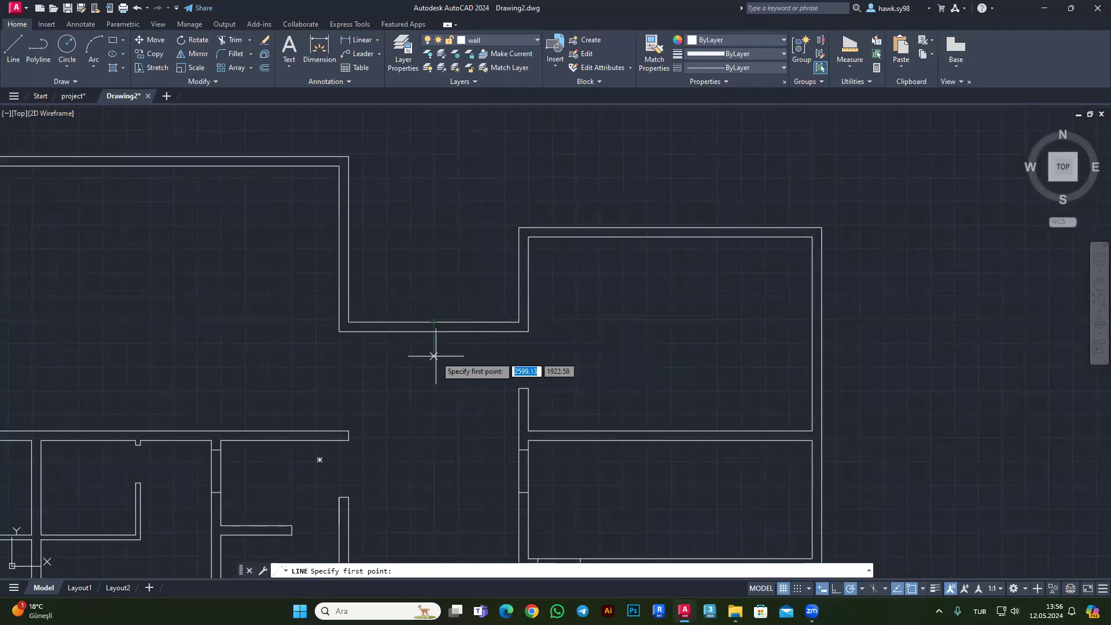
{"action": "scroll", "coordinate": [450, 362], "scroll_direction": "up", "scroll_amount": 2}
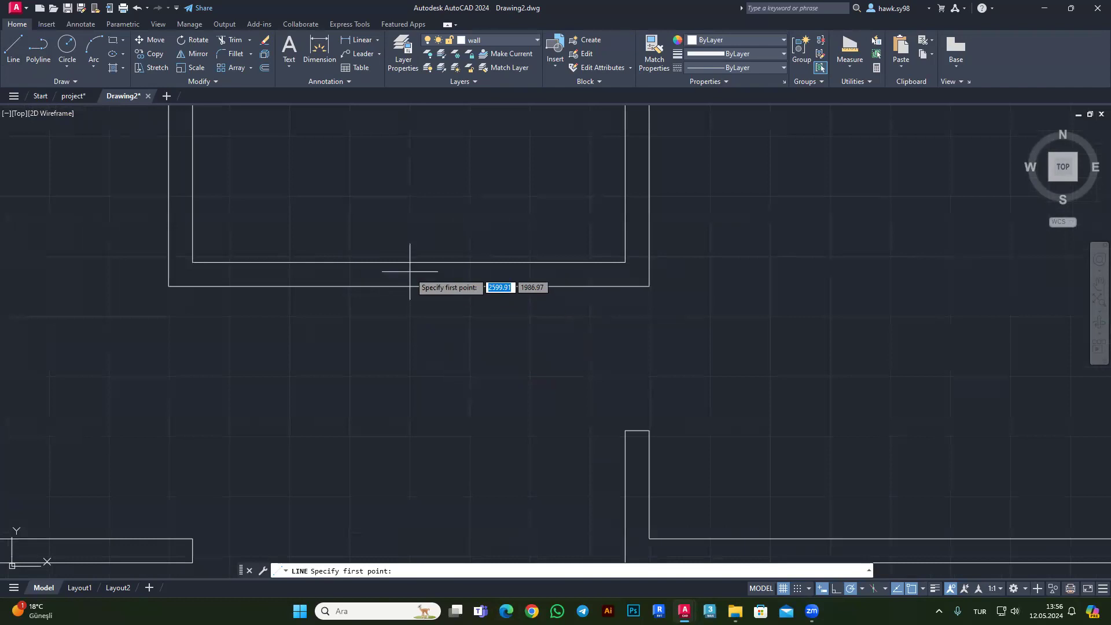
{"action": "left_click", "coordinate": [409, 262]}
{"action": "left_click", "coordinate": [409, 286]}
{"action": "key", "text": "Escape"}
{"action": "key", "text": "Escape"}
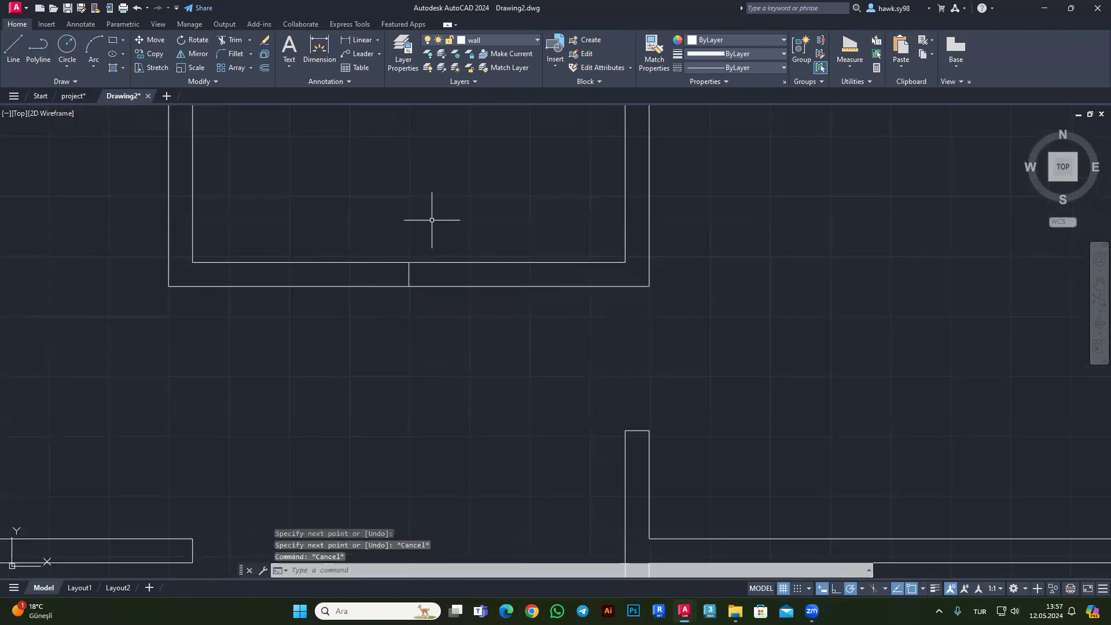
{"action": "scroll", "coordinate": [384, 336], "scroll_direction": "down", "scroll_amount": 3}
{"action": "scroll", "coordinate": [392, 307], "scroll_direction": "down", "scroll_amount": 1}
{"action": "scroll", "coordinate": [402, 307], "scroll_direction": "up", "scroll_amount": 3}
{"action": "scroll", "coordinate": [402, 307], "scroll_direction": "up", "scroll_amount": 2}
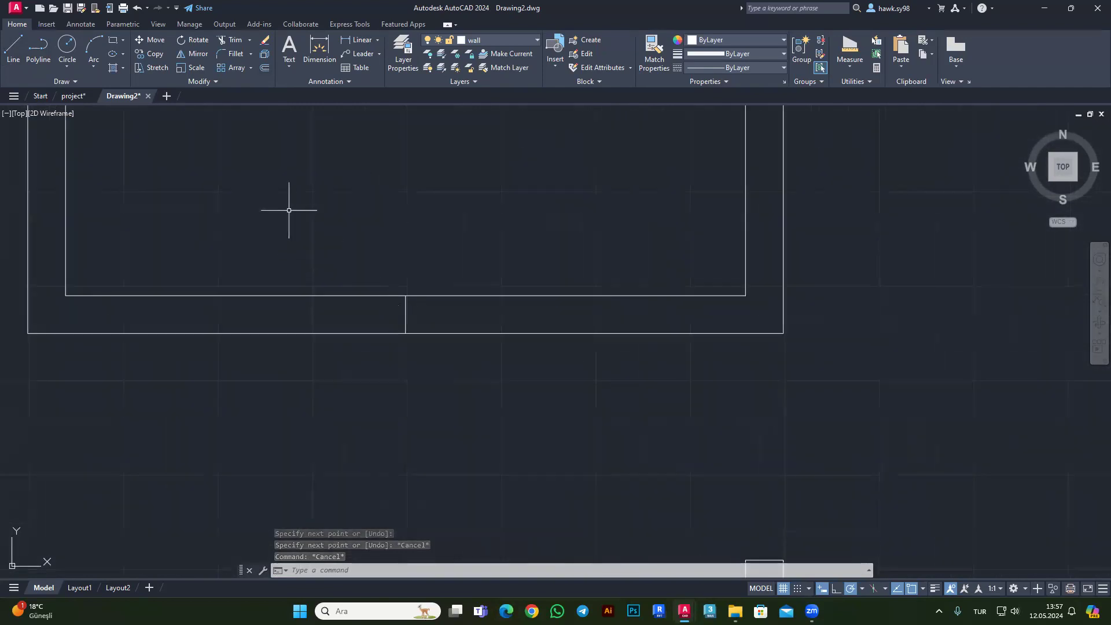
Offset the short end line 90 units to both sides and delete the middle one.
{"action": "left_click", "coordinate": [263, 68]}
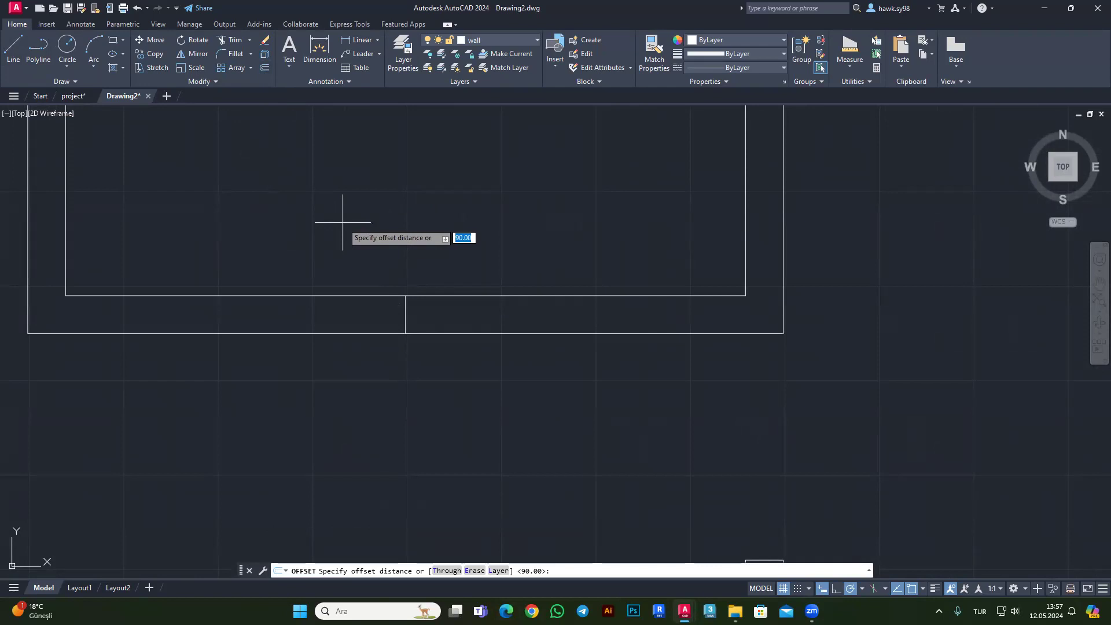
{"action": "type", "text": "90"}
{"action": "key", "text": "Return"}
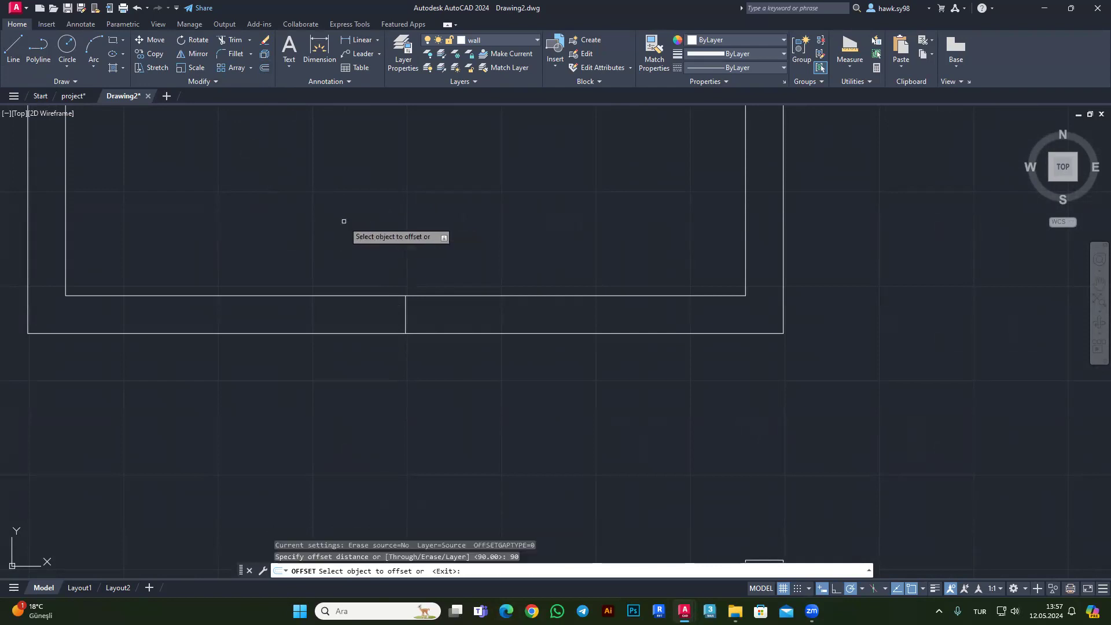
{"action": "left_click", "coordinate": [405, 313]}
{"action": "left_click", "coordinate": [359, 310]}
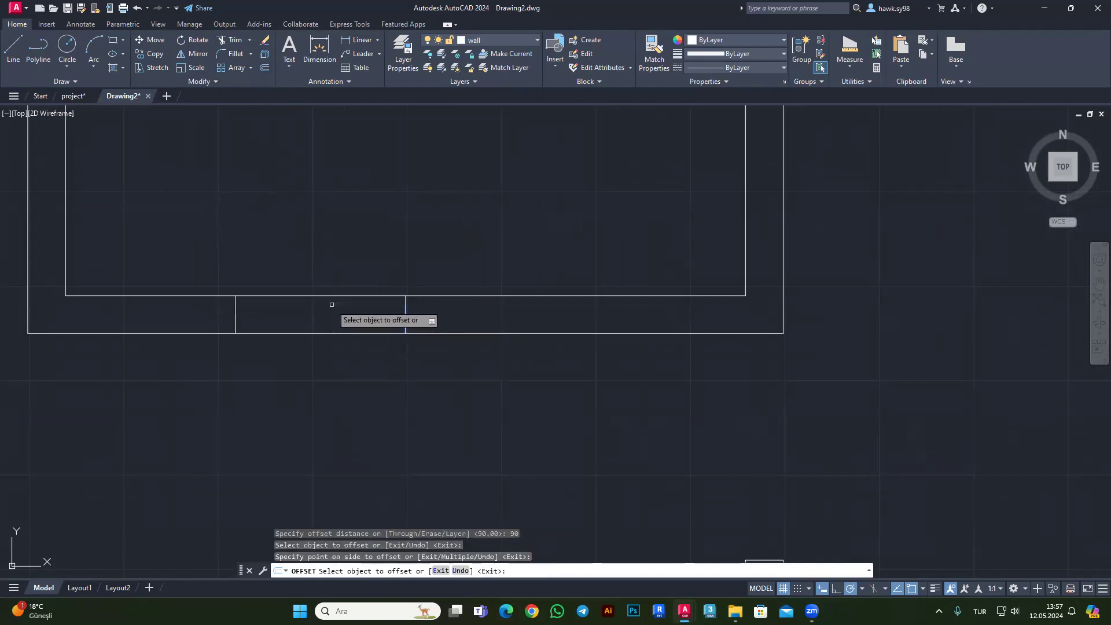
{"action": "left_click", "coordinate": [406, 307]}
{"action": "left_click", "coordinate": [499, 308]}
{"action": "key", "text": "Escape"}
{"action": "key", "text": "Escape"}
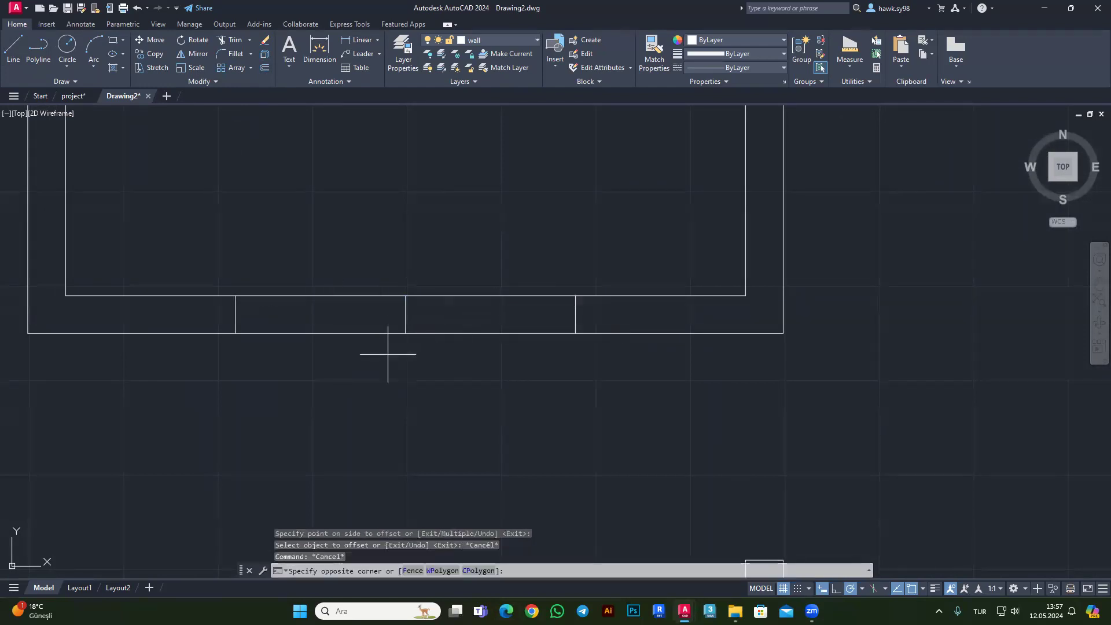
{"action": "left_click", "coordinate": [384, 355]}
{"action": "left_click", "coordinate": [454, 197]}
{"action": "key", "text": "Delete"}
{"action": "scroll", "coordinate": [395, 302], "scroll_direction": "down", "scroll_amount": 5}
{"action": "key", "text": "Escape"}
{"action": "key", "text": "Escape"}
{"action": "scroll", "coordinate": [434, 318], "scroll_direction": "up", "scroll_amount": 2}
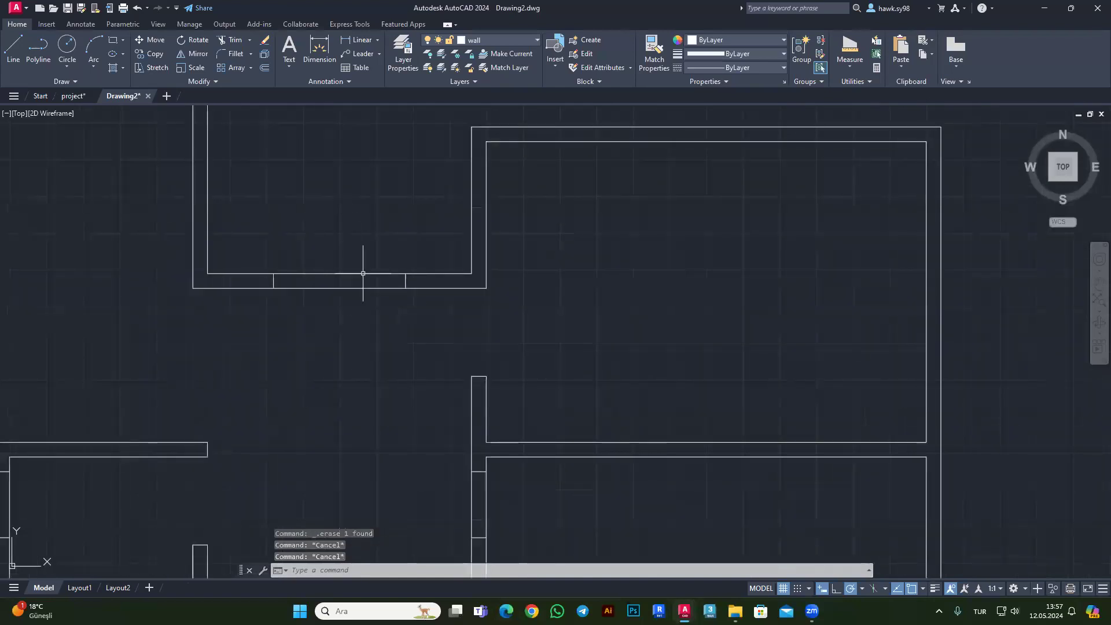
{"action": "scroll", "coordinate": [484, 285], "scroll_direction": "down", "scroll_amount": 1}
{"action": "scroll", "coordinate": [483, 285], "scroll_direction": "down", "scroll_amount": 1}
{"action": "scroll", "coordinate": [445, 280], "scroll_direction": "down", "scroll_amount": 2}
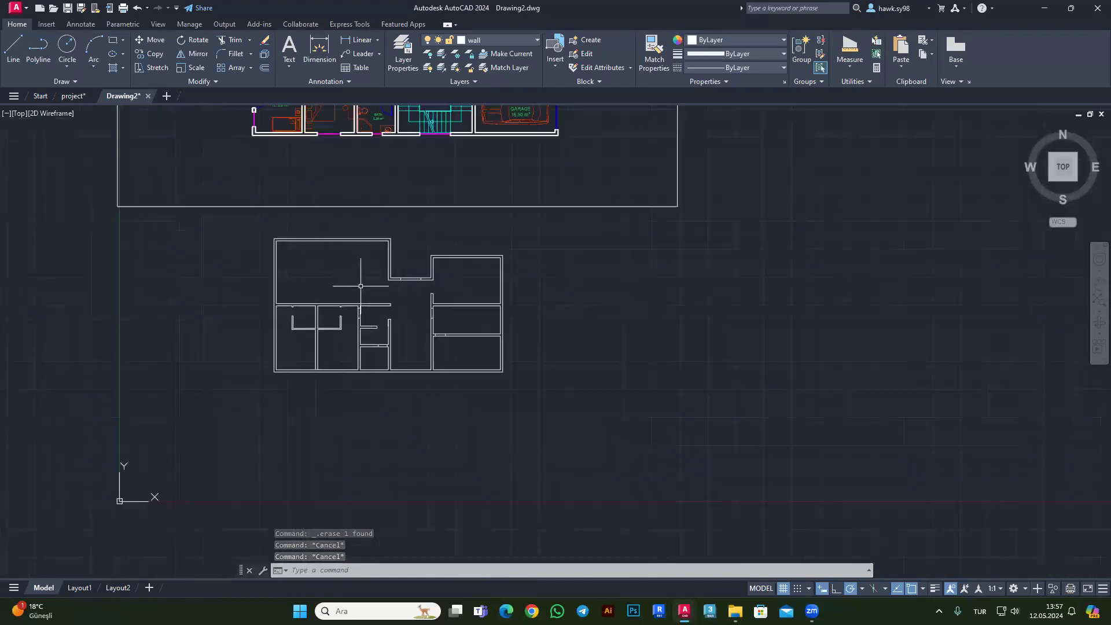
{"action": "scroll", "coordinate": [360, 266], "scroll_direction": "up", "scroll_amount": 2}
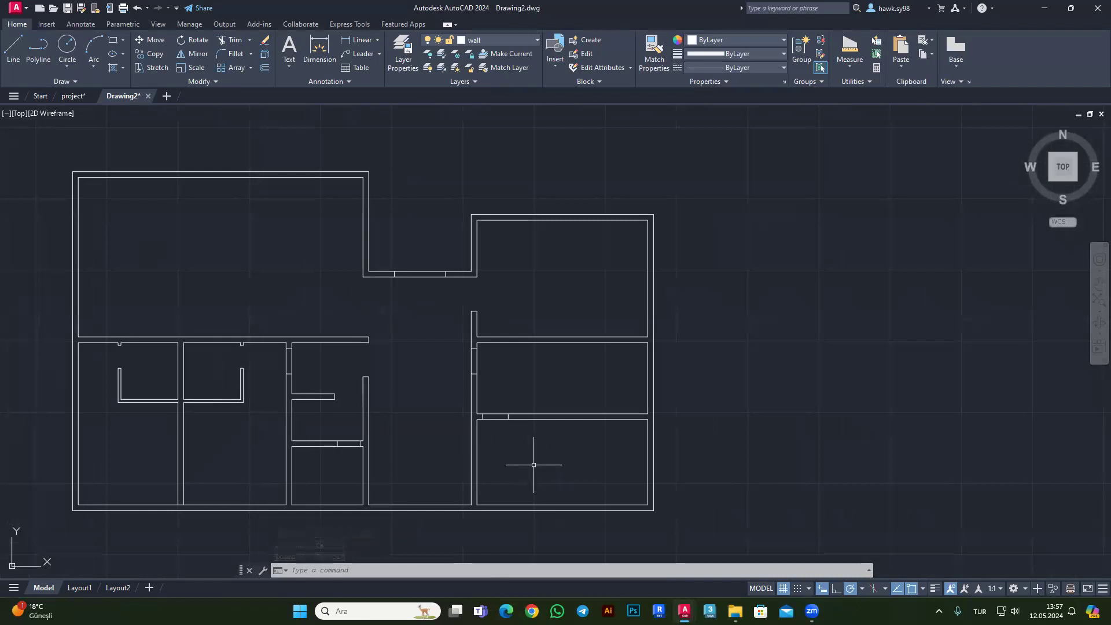
{"action": "scroll", "coordinate": [521, 462], "scroll_direction": "down", "scroll_amount": 5}
{"action": "scroll", "coordinate": [604, 304], "scroll_direction": "up", "scroll_amount": 5}
{"action": "scroll", "coordinate": [603, 304], "scroll_direction": "up", "scroll_amount": 2}
{"action": "scroll", "coordinate": [604, 303], "scroll_direction": "down", "scroll_amount": 4}
{"action": "scroll", "coordinate": [520, 347], "scroll_direction": "down", "scroll_amount": 3}
Offset the short right-wall line 125 units above and below it.
{"action": "type", "text": "l"}
{"action": "key", "text": "Return"}
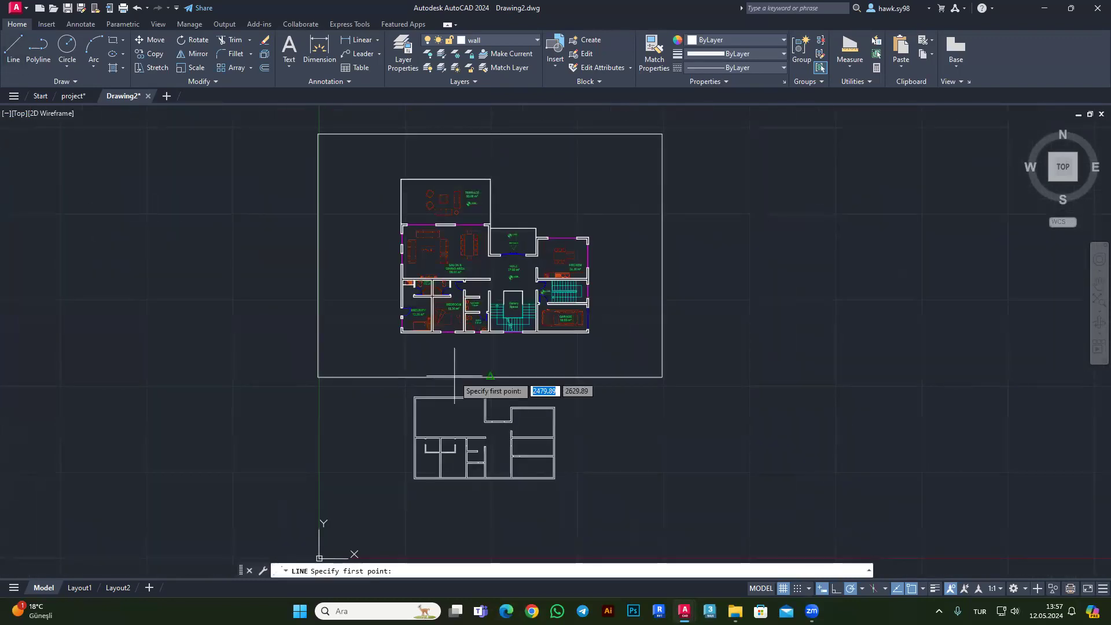
{"action": "scroll", "coordinate": [508, 413], "scroll_direction": "up", "scroll_amount": 4}
{"action": "scroll", "coordinate": [508, 413], "scroll_direction": "up", "scroll_amount": 4}
{"action": "left_click", "coordinate": [496, 408]}
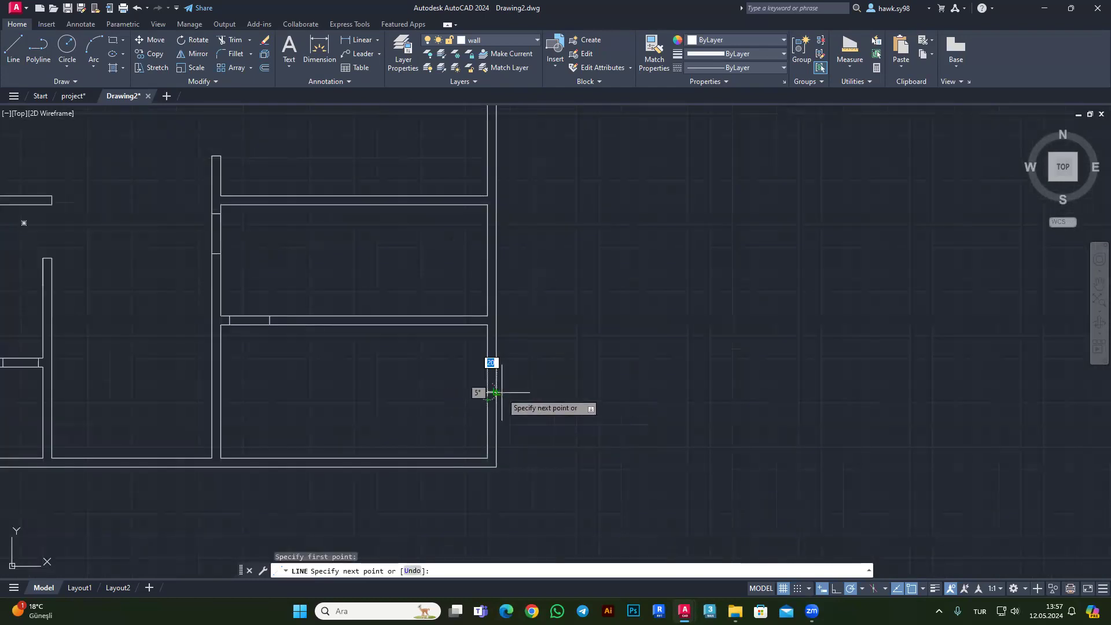
{"action": "key", "text": "Escape"}
{"action": "key", "text": "Escape"}
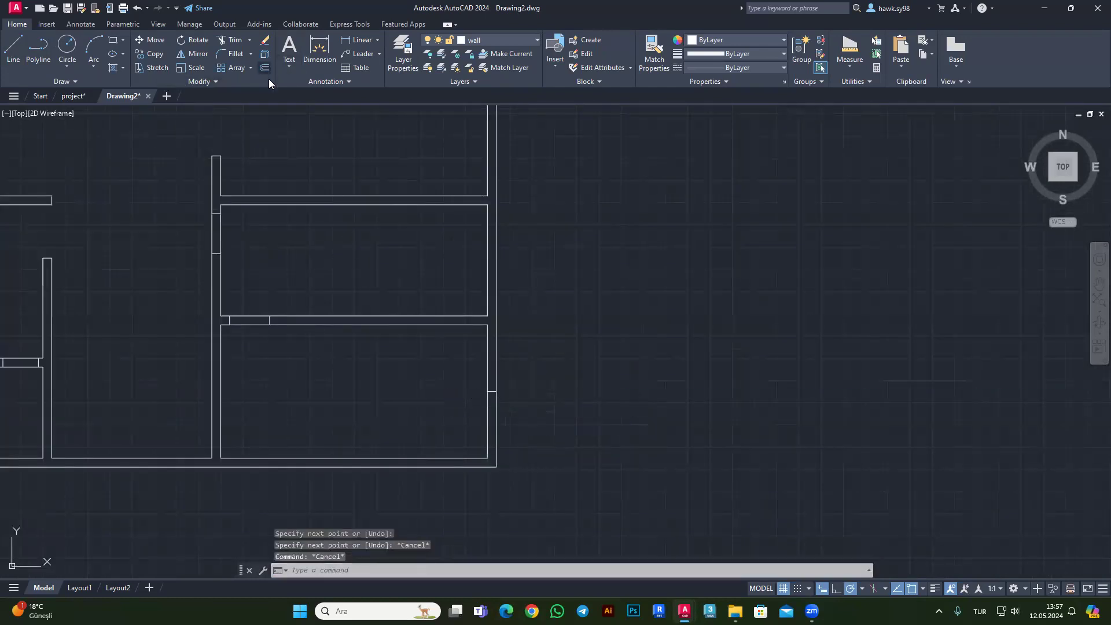
{"action": "left_click", "coordinate": [265, 69]}
{"action": "scroll", "coordinate": [503, 396], "scroll_direction": "down", "scroll_amount": 2}
{"action": "scroll", "coordinate": [463, 365], "scroll_direction": "down", "scroll_amount": 3}
{"action": "scroll", "coordinate": [394, 347], "scroll_direction": "down", "scroll_amount": 3}
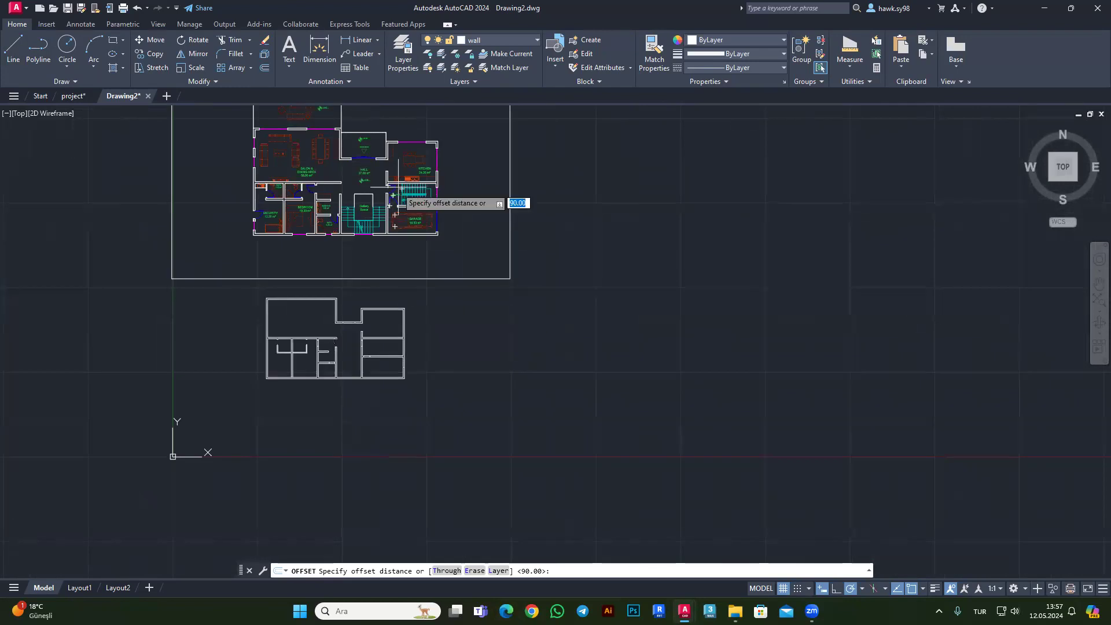
{"action": "scroll", "coordinate": [428, 228], "scroll_direction": "up", "scroll_amount": 5}
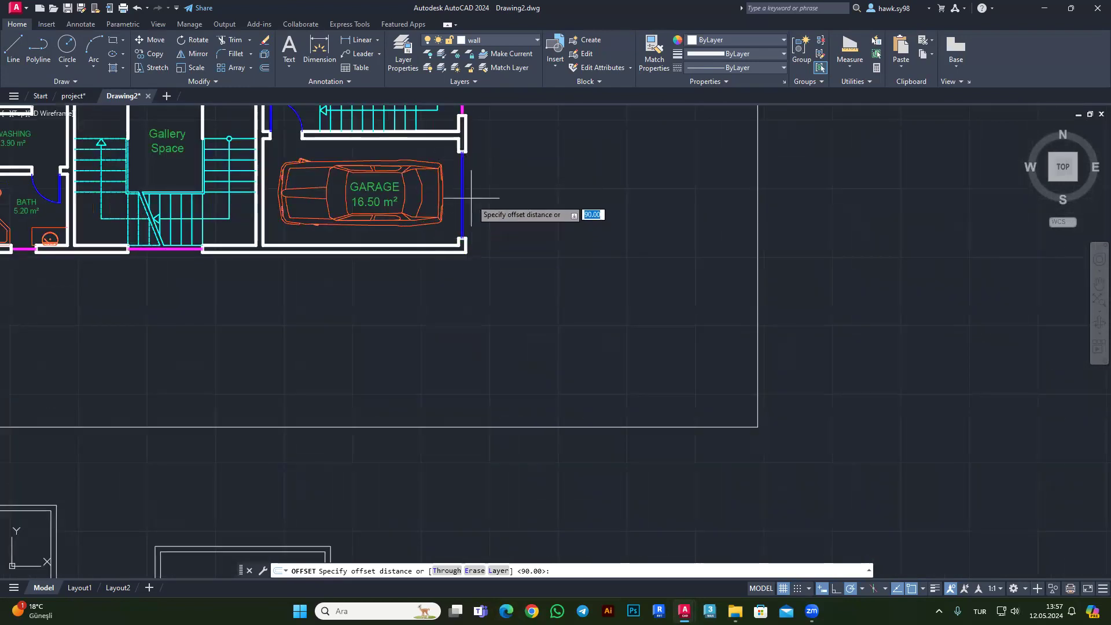
{"action": "scroll", "coordinate": [471, 198], "scroll_direction": "down", "scroll_amount": 5}
{"action": "scroll", "coordinate": [434, 379], "scroll_direction": "up", "scroll_amount": 3}
{"action": "scroll", "coordinate": [415, 405], "scroll_direction": "up", "scroll_amount": 3}
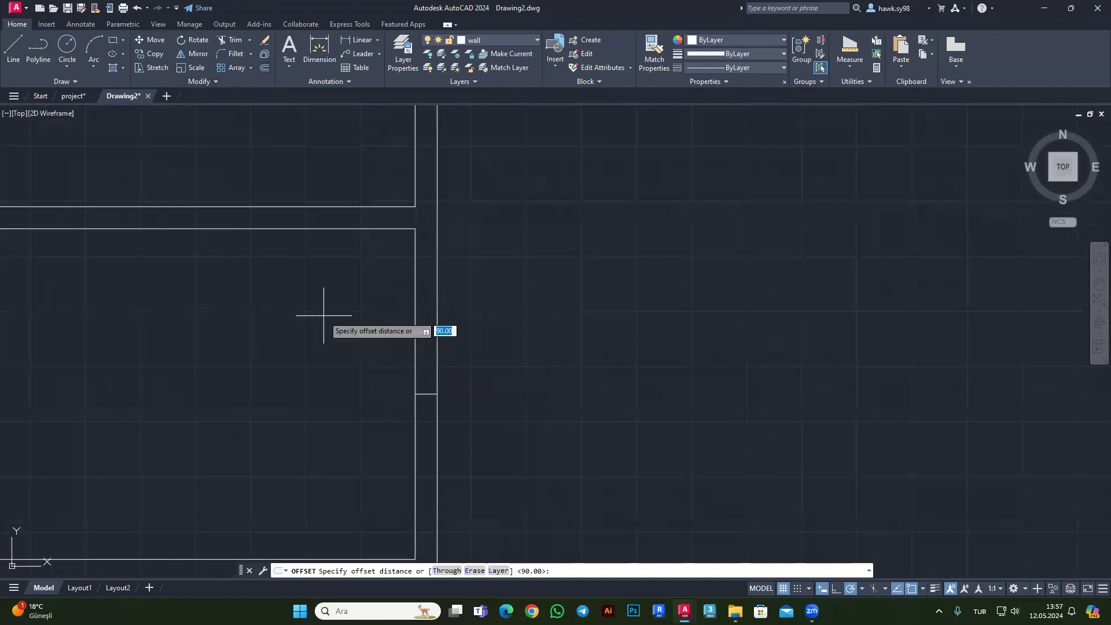
{"action": "type", "text": "125"}
{"action": "key", "text": "Return"}
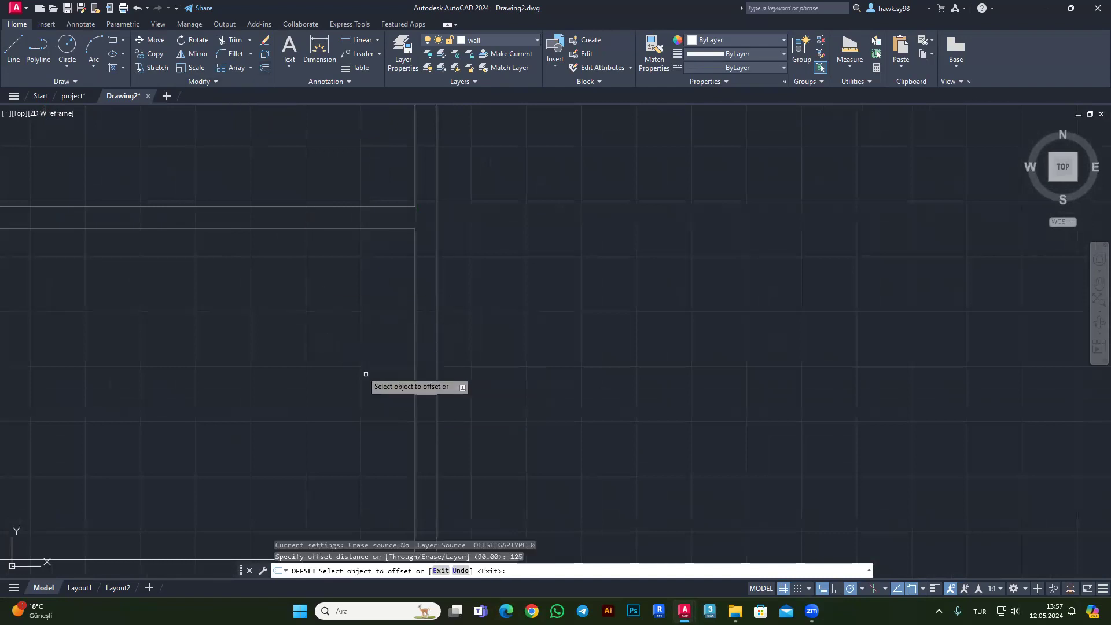
{"action": "left_click", "coordinate": [425, 394]}
{"action": "left_click", "coordinate": [426, 316]}
{"action": "left_click", "coordinate": [424, 389]}
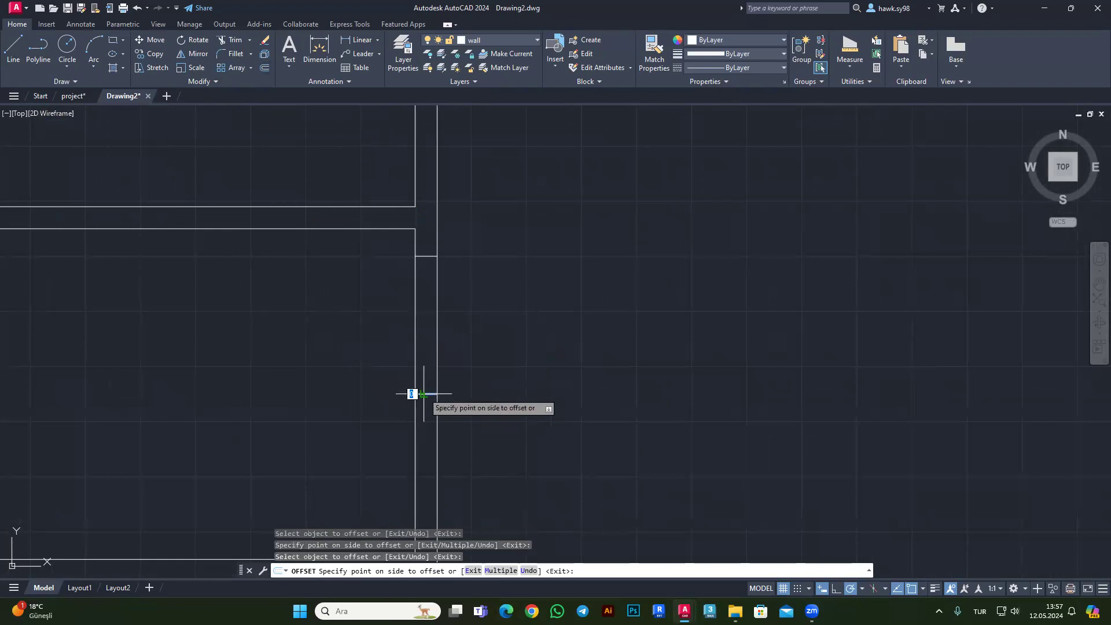
{"action": "left_click", "coordinate": [423, 424]}
{"action": "key", "text": "Escape"}
Erase the original middle wall line between the two 125-unit copies.
{"action": "left_click", "coordinate": [386, 390]}
{"action": "left_click", "coordinate": [492, 346]}
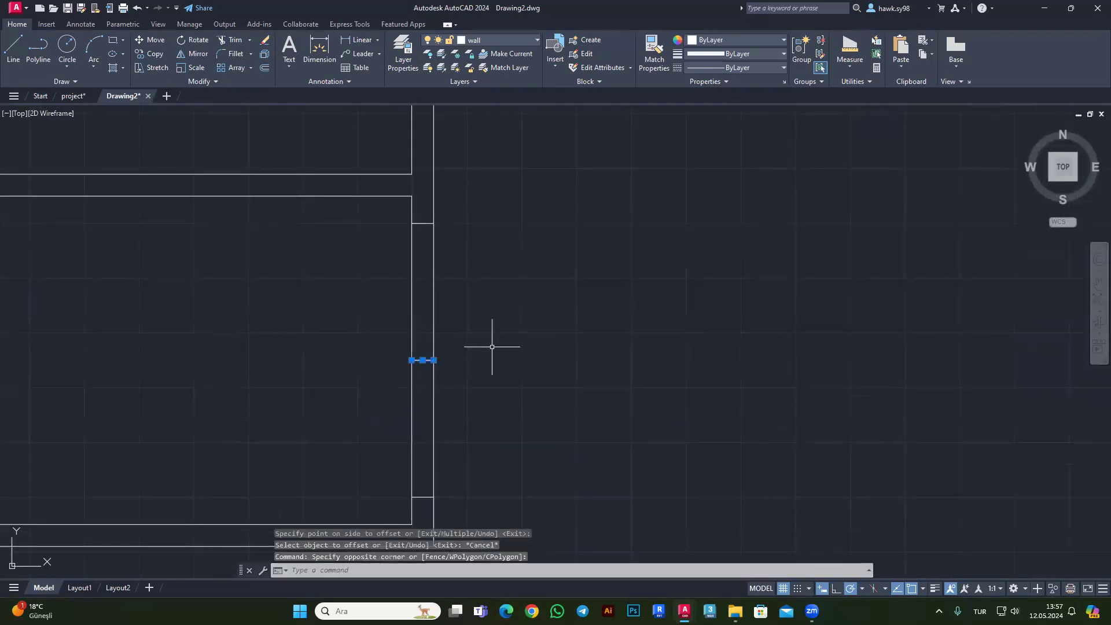
{"action": "key", "text": "Delete"}
{"action": "scroll", "coordinate": [470, 374], "scroll_direction": "down", "scroll_amount": 5}
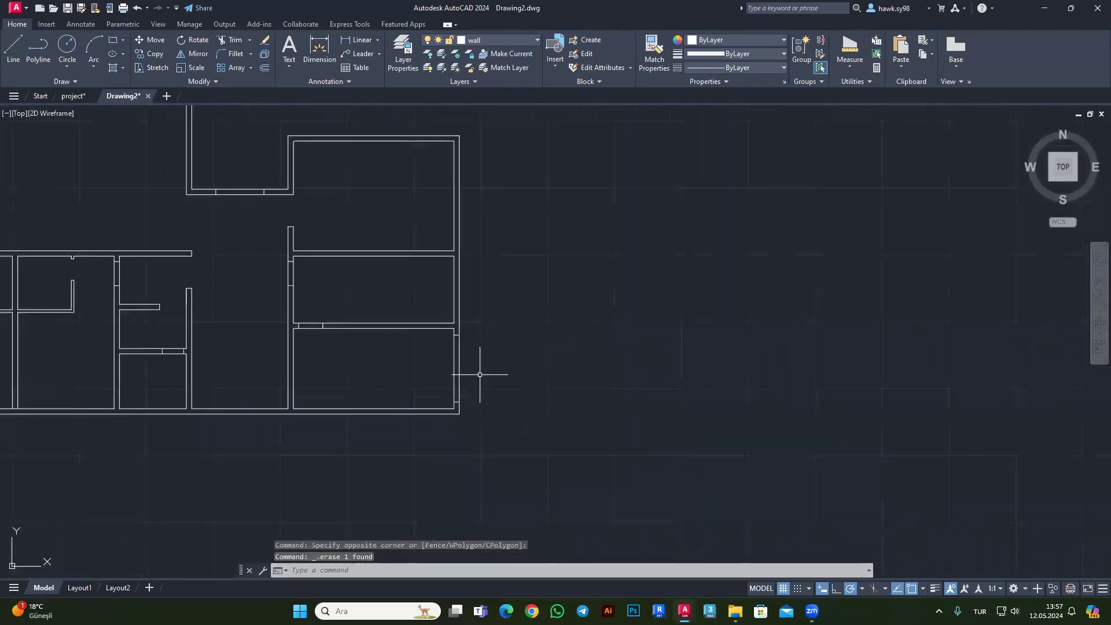
{"action": "scroll", "coordinate": [397, 366], "scroll_direction": "down", "scroll_amount": 6}
{"action": "scroll", "coordinate": [323, 372], "scroll_direction": "up", "scroll_amount": 4}
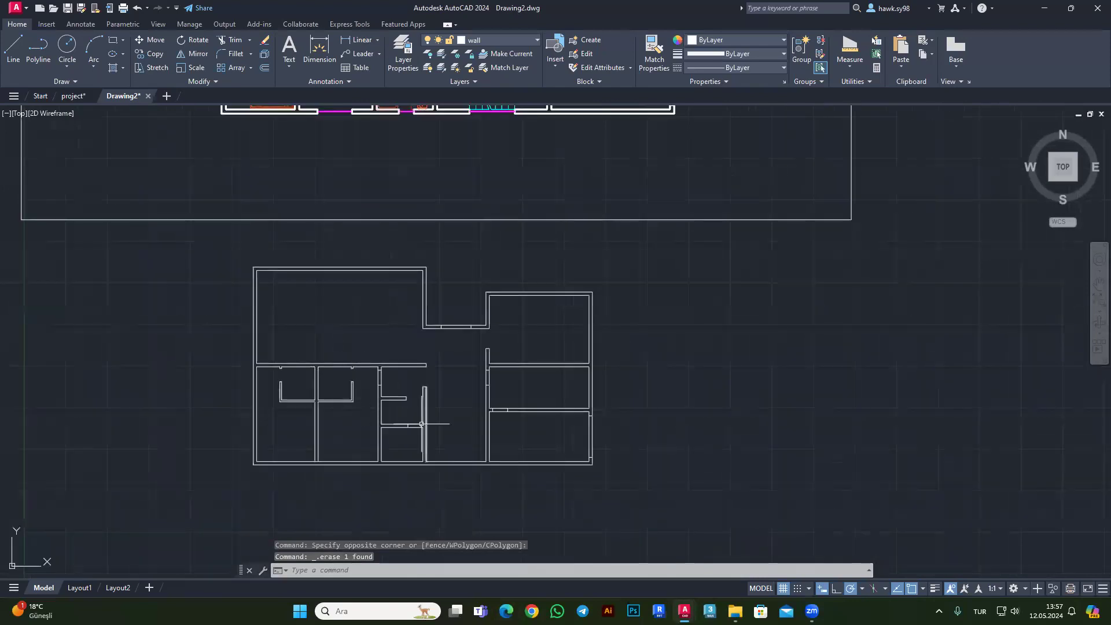
{"action": "scroll", "coordinate": [272, 416], "scroll_direction": "down", "scroll_amount": 2}
{"action": "scroll", "coordinate": [261, 439], "scroll_direction": "up", "scroll_amount": 4}
{"action": "scroll", "coordinate": [341, 315], "scroll_direction": "down", "scroll_amount": 4}
{"action": "scroll", "coordinate": [309, 211], "scroll_direction": "up", "scroll_amount": 2}
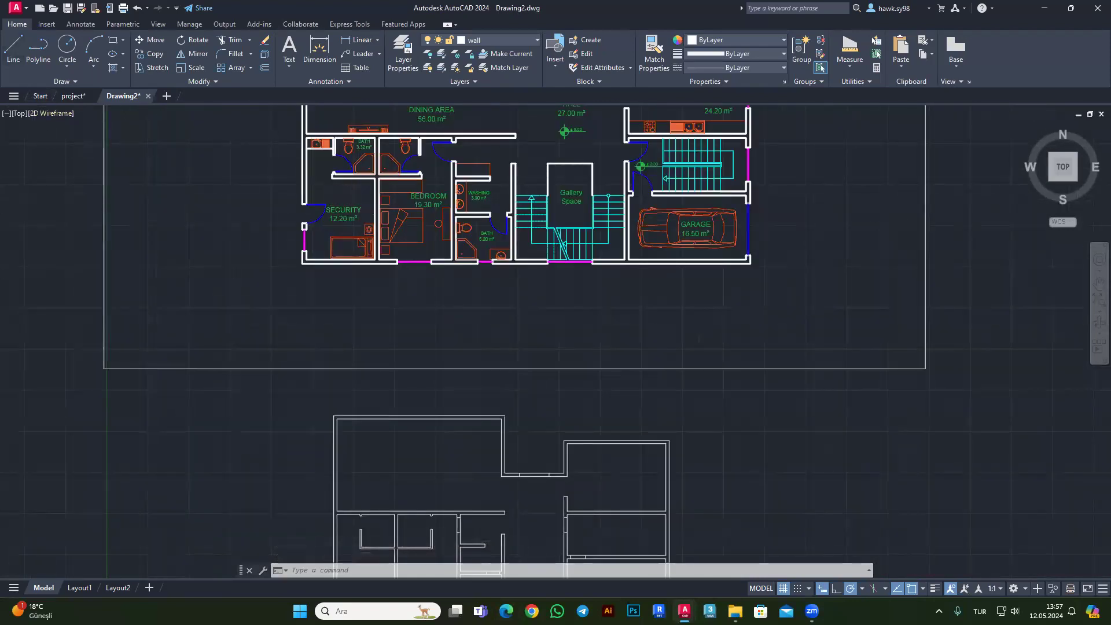
Draw a 160-unit marker line from the lower-left wall's bottom corner.
{"action": "scroll", "coordinate": [358, 203], "scroll_direction": "up", "scroll_amount": 4}
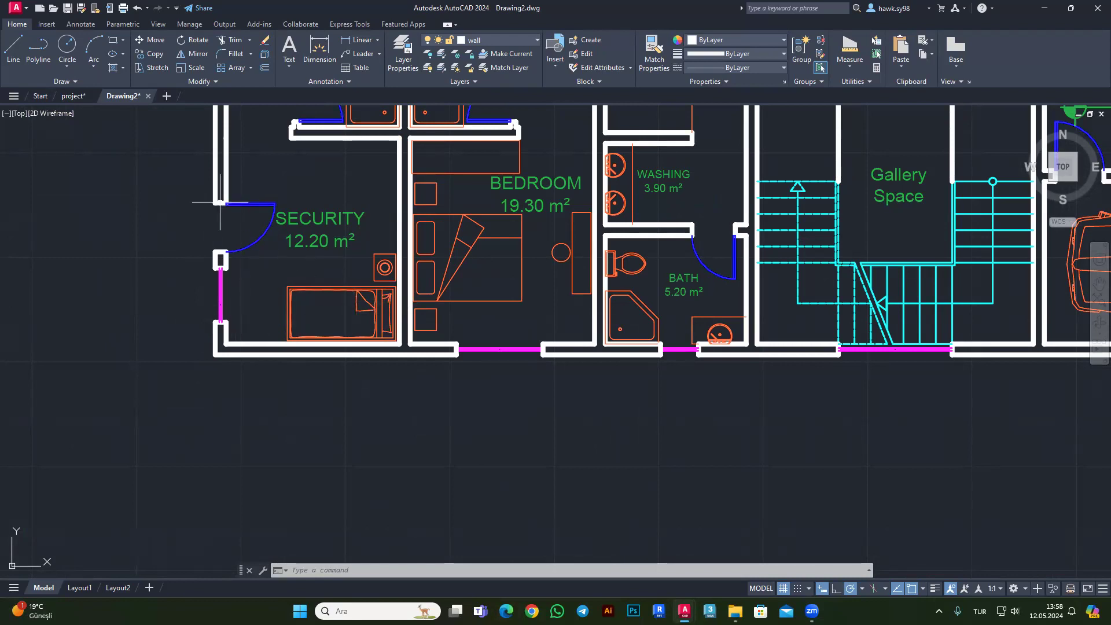
{"action": "scroll", "coordinate": [242, 209], "scroll_direction": "down", "scroll_amount": 4}
{"action": "scroll", "coordinate": [248, 231], "scroll_direction": "down", "scroll_amount": 5}
{"action": "scroll", "coordinate": [292, 356], "scroll_direction": "up", "scroll_amount": 6}
{"action": "left_click", "coordinate": [10, 57]}
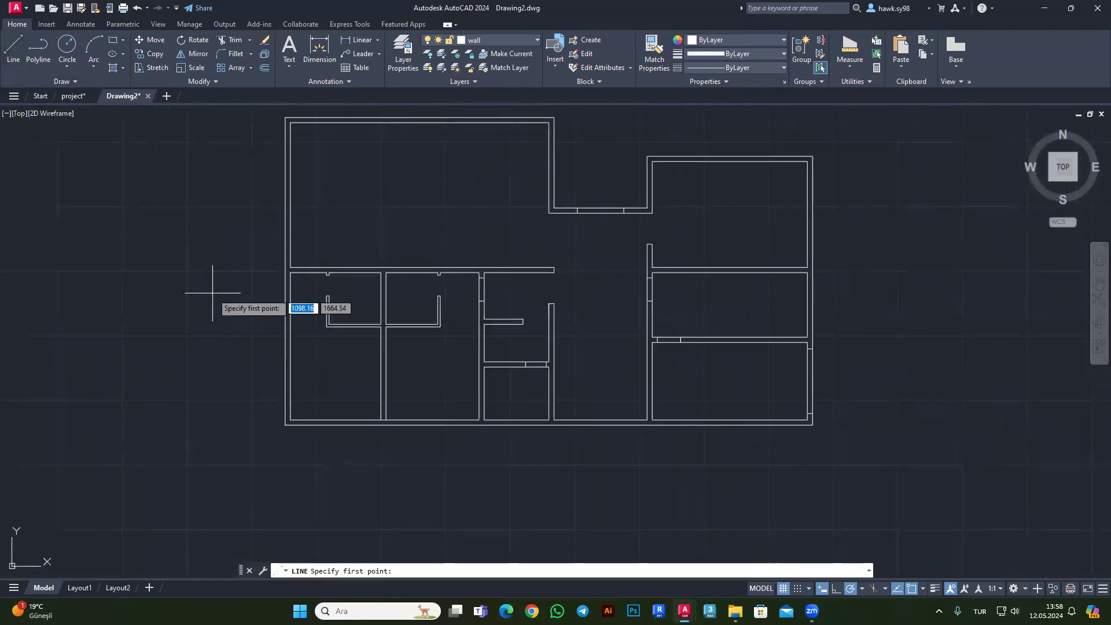
{"action": "scroll", "coordinate": [231, 313], "scroll_direction": "up", "scroll_amount": 2}
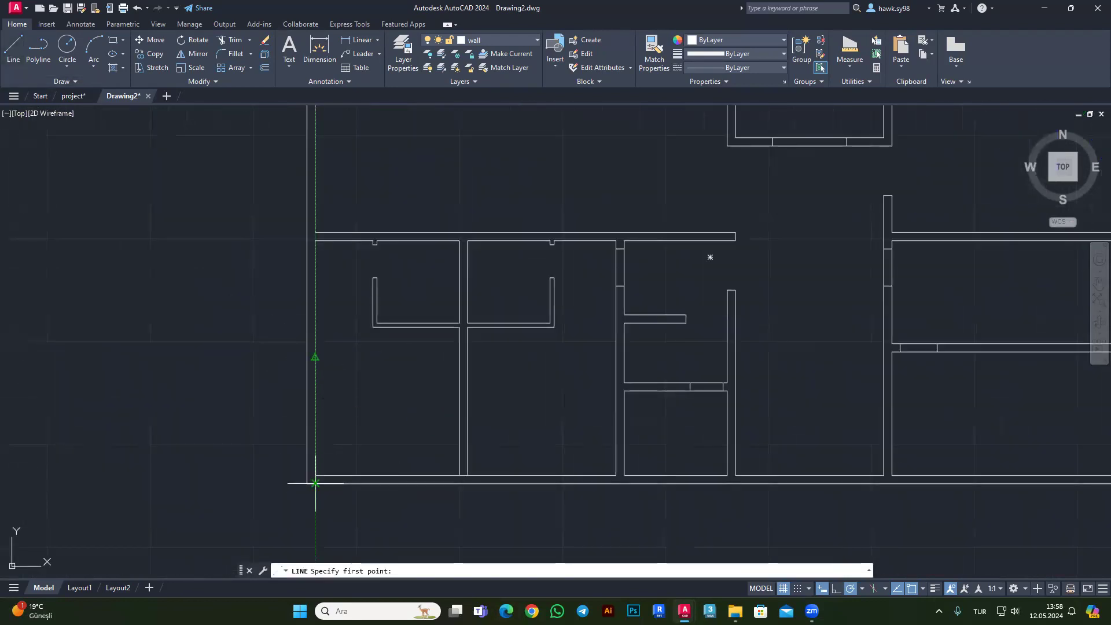
{"action": "left_click", "coordinate": [316, 476]}
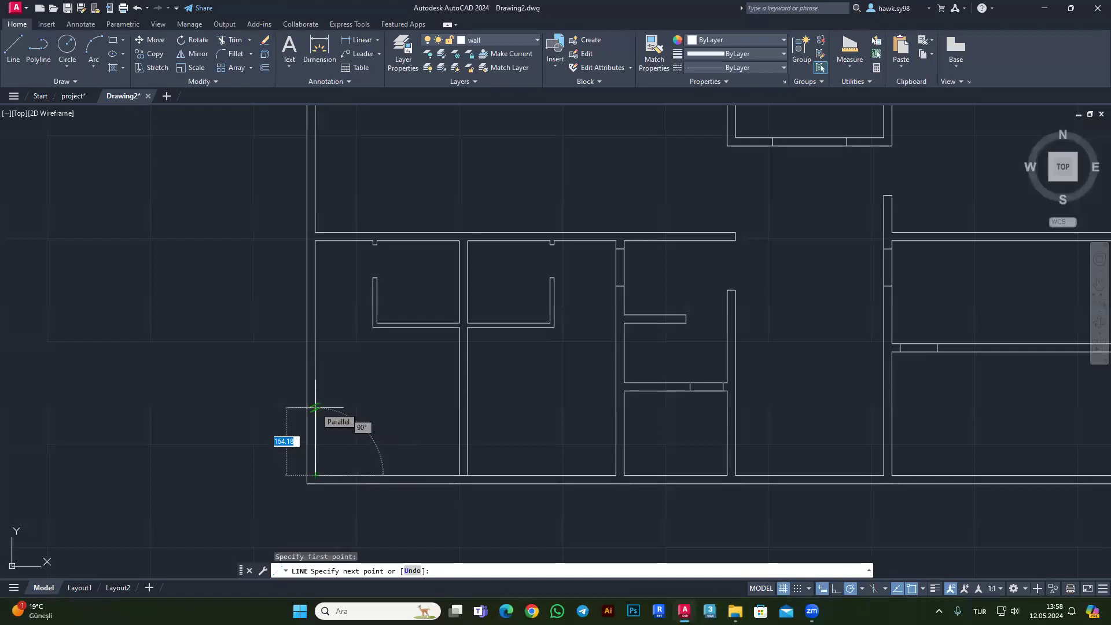
{"action": "type", "text": "160"}
{"action": "key", "text": "Return"}
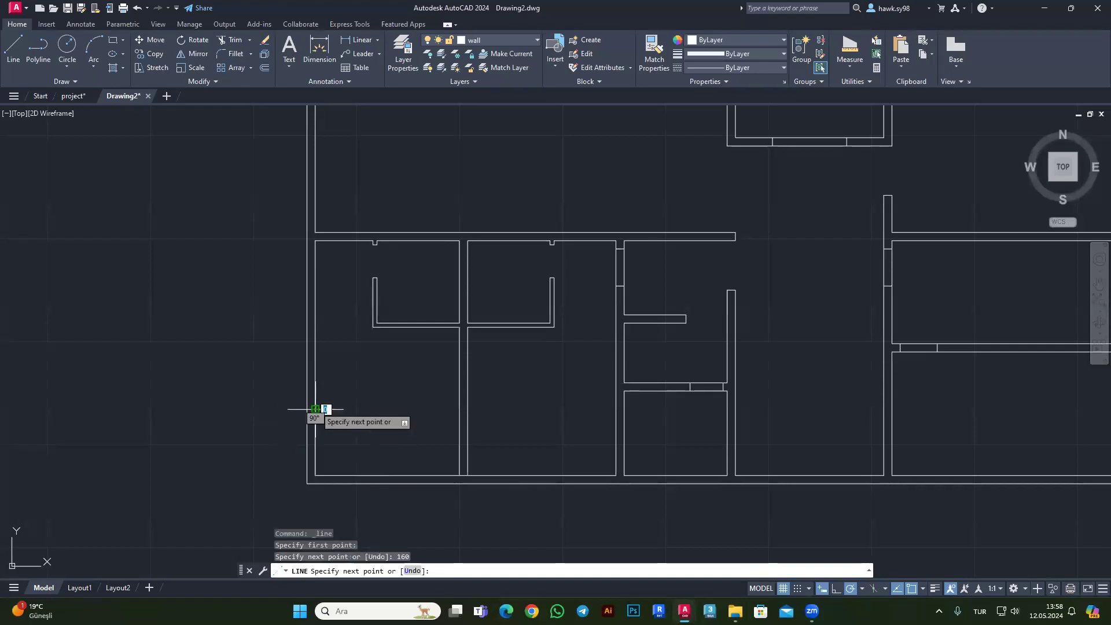
{"action": "scroll", "coordinate": [289, 411], "scroll_direction": "up", "scroll_amount": 3}
{"action": "left_click", "coordinate": [298, 430]}
{"action": "key", "text": "Escape"}
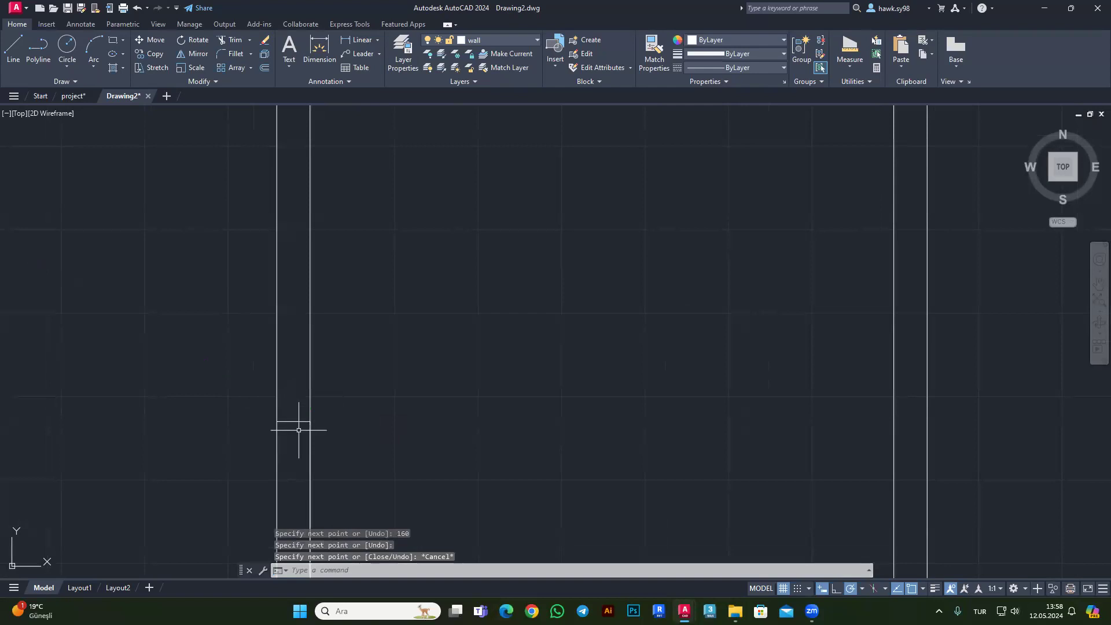
Offset the marker line and the inner wall line by 100.
{"action": "left_click", "coordinate": [311, 441]}
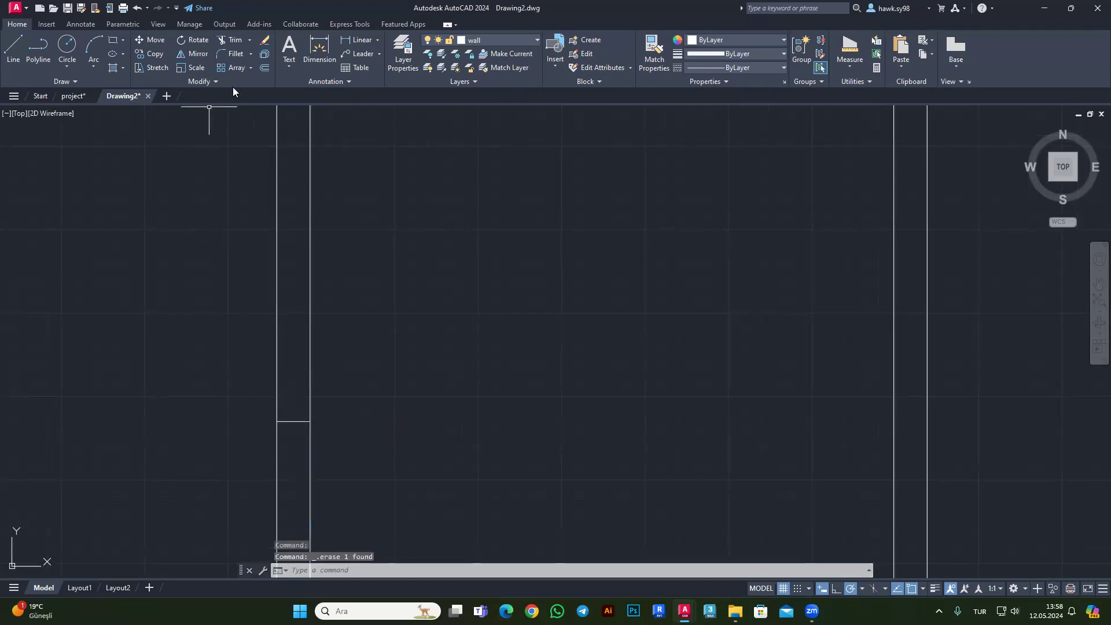
{"action": "left_click", "coordinate": [264, 67]}
{"action": "scroll", "coordinate": [357, 371], "scroll_direction": "down", "scroll_amount": 5}
{"action": "scroll", "coordinate": [356, 305], "scroll_direction": "down", "scroll_amount": 2}
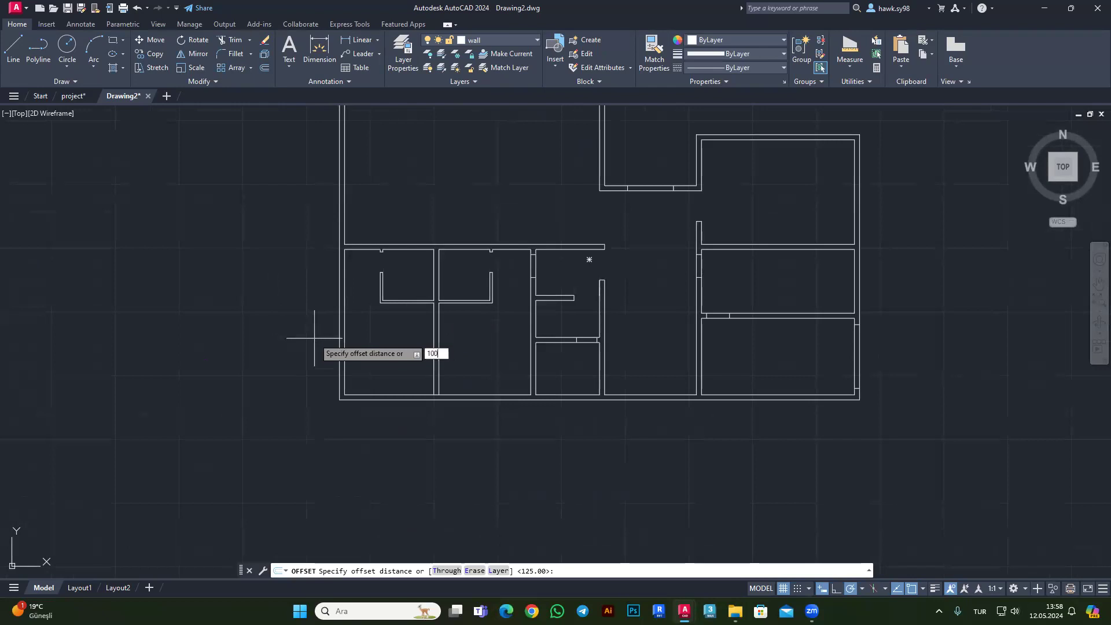
{"action": "key", "text": "Return"}
{"action": "scroll", "coordinate": [348, 358], "scroll_direction": "up", "scroll_amount": 4}
{"action": "left_click", "coordinate": [324, 315]}
{"action": "key", "text": "Return"}
{"action": "key", "text": "Return"}
{"action": "key", "text": "Return"}
{"action": "left_click", "coordinate": [337, 347]}
{"action": "scroll", "coordinate": [328, 359], "scroll_direction": "up", "scroll_amount": 4}
{"action": "left_click", "coordinate": [425, 240]}
{"action": "key", "text": "Escape"}
{"action": "key", "text": "Escape"}
Erase the extra short line near the left exterior wall.
{"action": "scroll", "coordinate": [417, 241], "scroll_direction": "down", "scroll_amount": 5}
{"action": "left_click", "coordinate": [434, 334]}
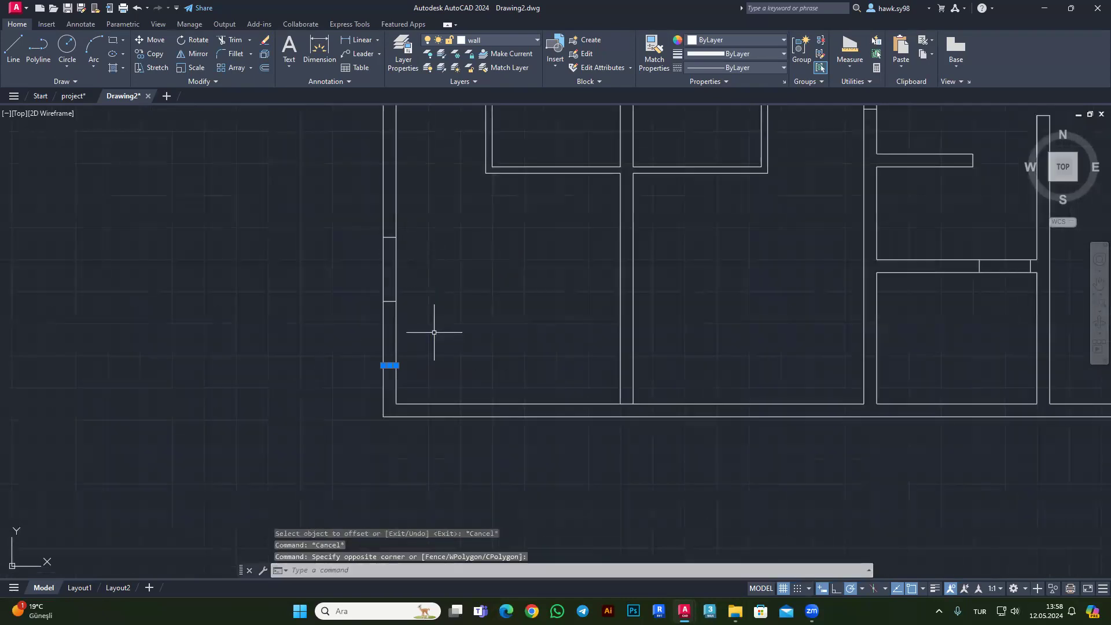
{"action": "left_click", "coordinate": [434, 332]}
{"action": "key", "text": "Delete"}
{"action": "key", "text": "Escape"}
{"action": "key", "text": "Escape"}
{"action": "scroll", "coordinate": [355, 341], "scroll_direction": "down", "scroll_amount": 3}
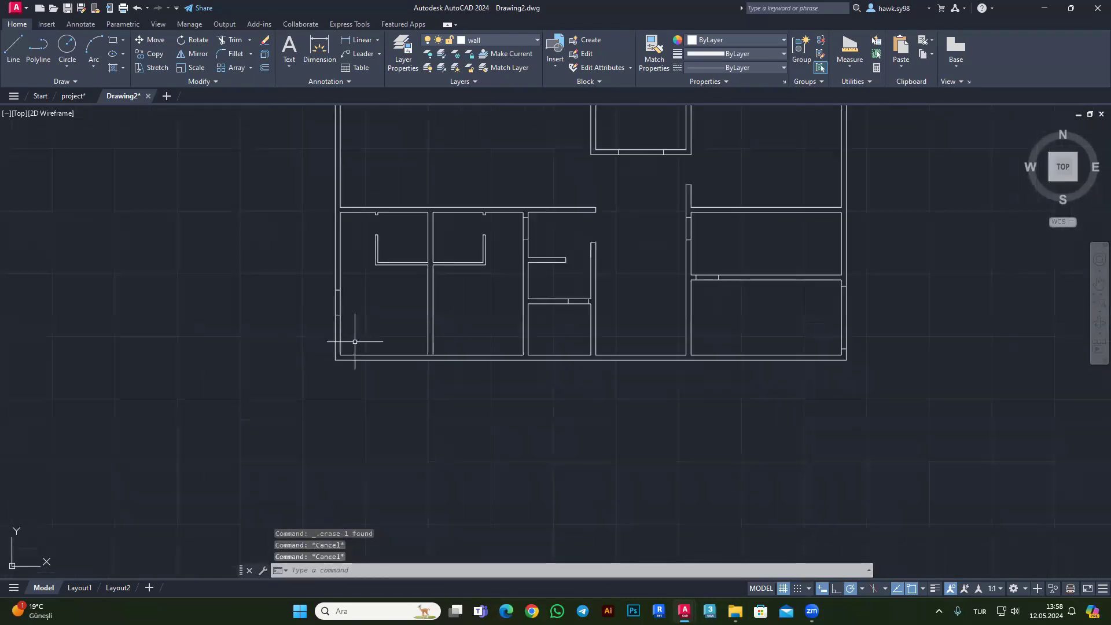
{"action": "scroll", "coordinate": [311, 402], "scroll_direction": "down", "scroll_amount": 3}
{"action": "scroll", "coordinate": [312, 398], "scroll_direction": "up", "scroll_amount": 2}
{"action": "scroll", "coordinate": [457, 364], "scroll_direction": "down", "scroll_amount": 1}
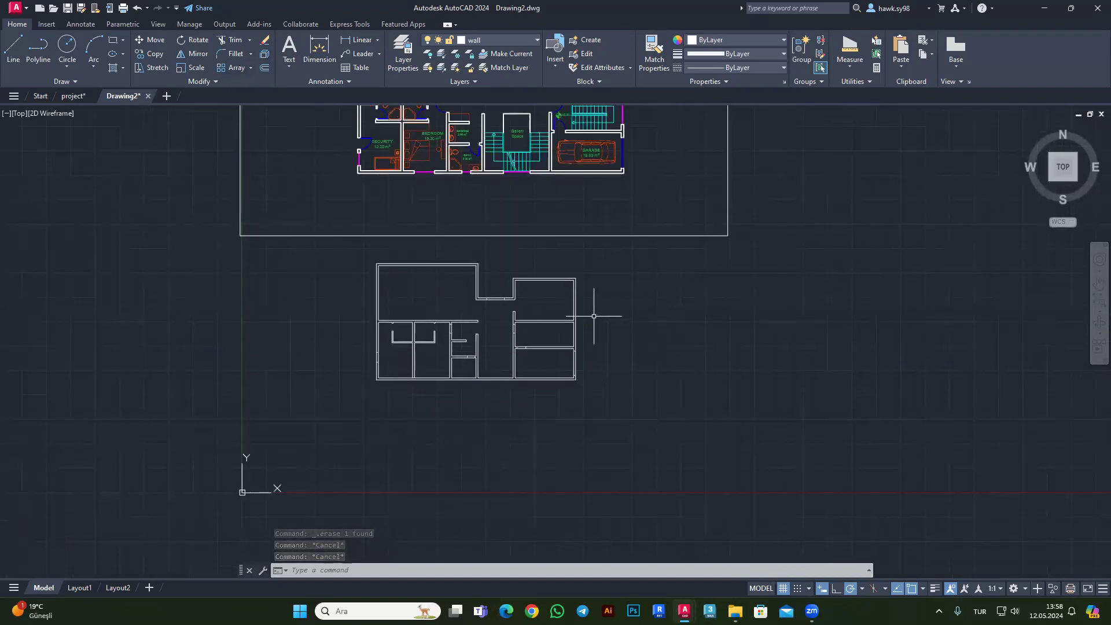
{"action": "scroll", "coordinate": [559, 323], "scroll_direction": "up", "scroll_amount": 2}
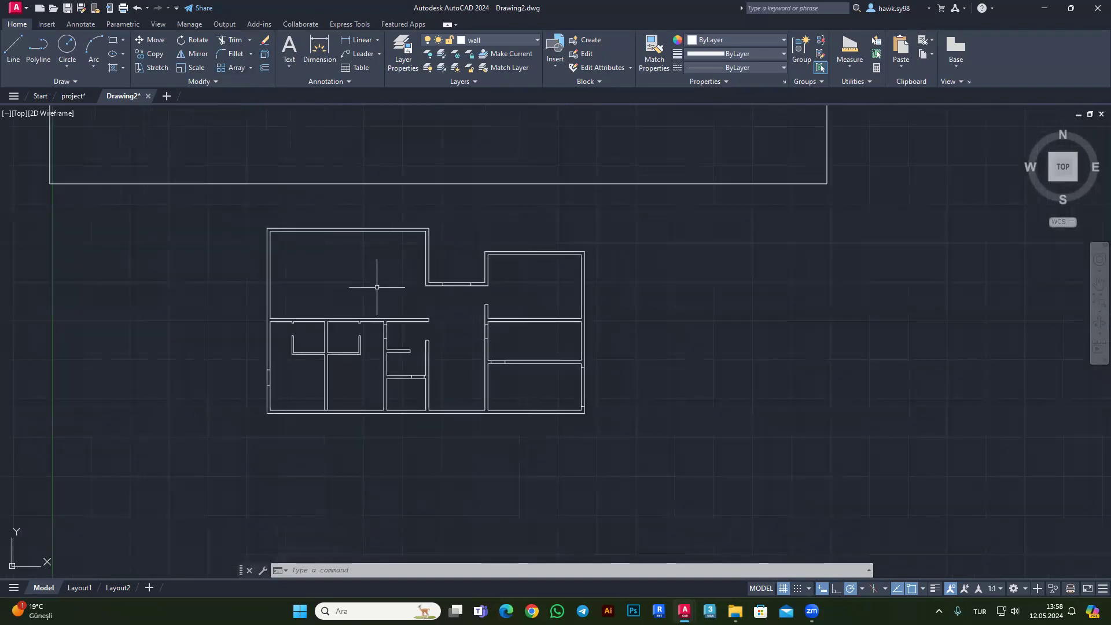
Trim the corridor wall with a fence between its marker lines to open a gap.
{"action": "left_click", "coordinate": [234, 42]}
{"action": "scroll", "coordinate": [445, 361], "scroll_direction": "up", "scroll_amount": 2}
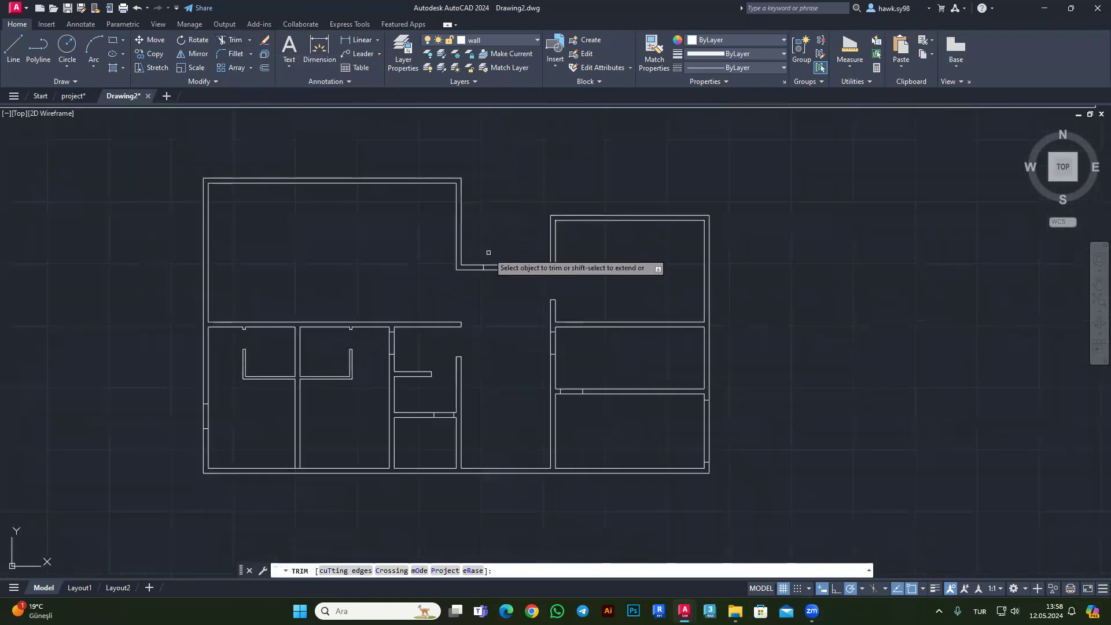
{"action": "scroll", "coordinate": [471, 261], "scroll_direction": "up", "scroll_amount": 3}
{"action": "left_click", "coordinate": [518, 248]}
{"action": "left_click", "coordinate": [511, 393]}
{"action": "key", "text": "Return"}
Fence-trim the right corridor wall pieces to open further gaps.
{"action": "scroll", "coordinate": [604, 306], "scroll_direction": "down", "scroll_amount": 3}
{"action": "scroll", "coordinate": [604, 305], "scroll_direction": "up", "scroll_amount": 3}
{"action": "left_click", "coordinate": [633, 330]}
{"action": "left_click", "coordinate": [543, 329]}
{"action": "left_click", "coordinate": [621, 451]}
{"action": "key", "text": "Return"}
Cut away a wall segment to open the lower-left exterior wall.
{"action": "scroll", "coordinate": [613, 370], "scroll_direction": "down", "scroll_amount": 3}
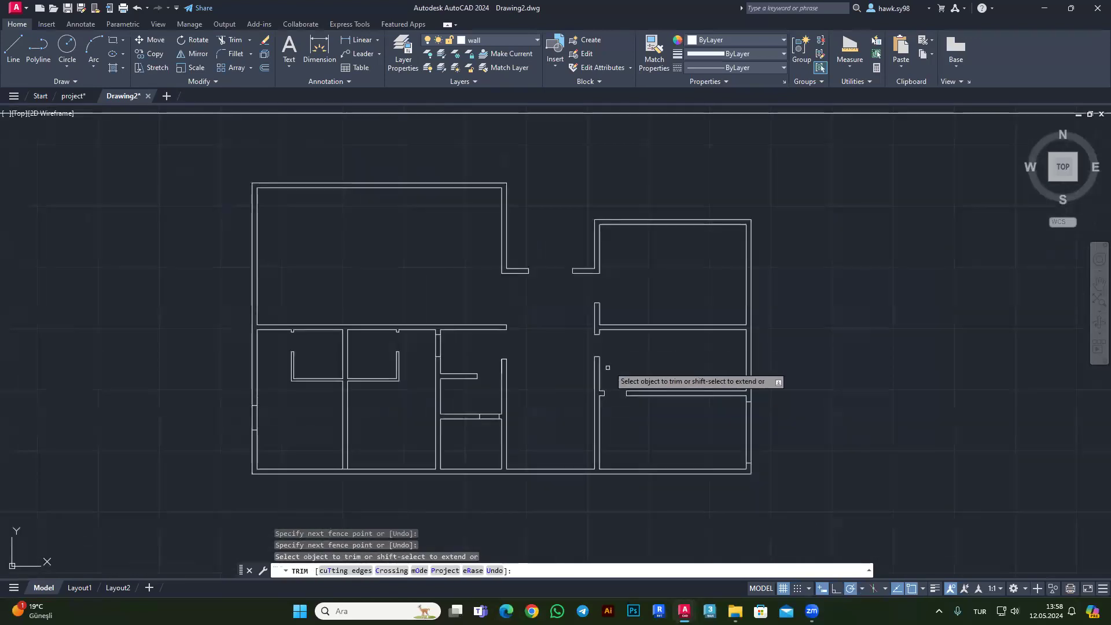
{"action": "scroll", "coordinate": [528, 352], "scroll_direction": "up", "scroll_amount": 3}
{"action": "scroll", "coordinate": [456, 319], "scroll_direction": "down", "scroll_amount": 1}
{"action": "scroll", "coordinate": [509, 266], "scroll_direction": "up", "scroll_amount": 1}
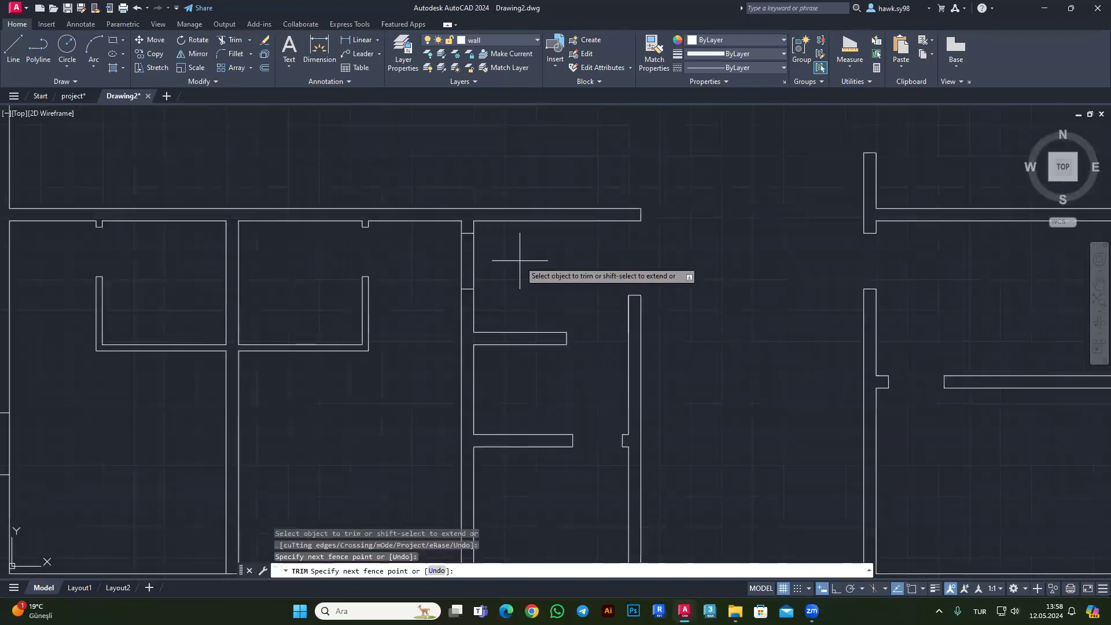
{"action": "scroll", "coordinate": [350, 264], "scroll_direction": "down", "scroll_amount": 2}
{"action": "scroll", "coordinate": [316, 350], "scroll_direction": "down", "scroll_amount": 1}
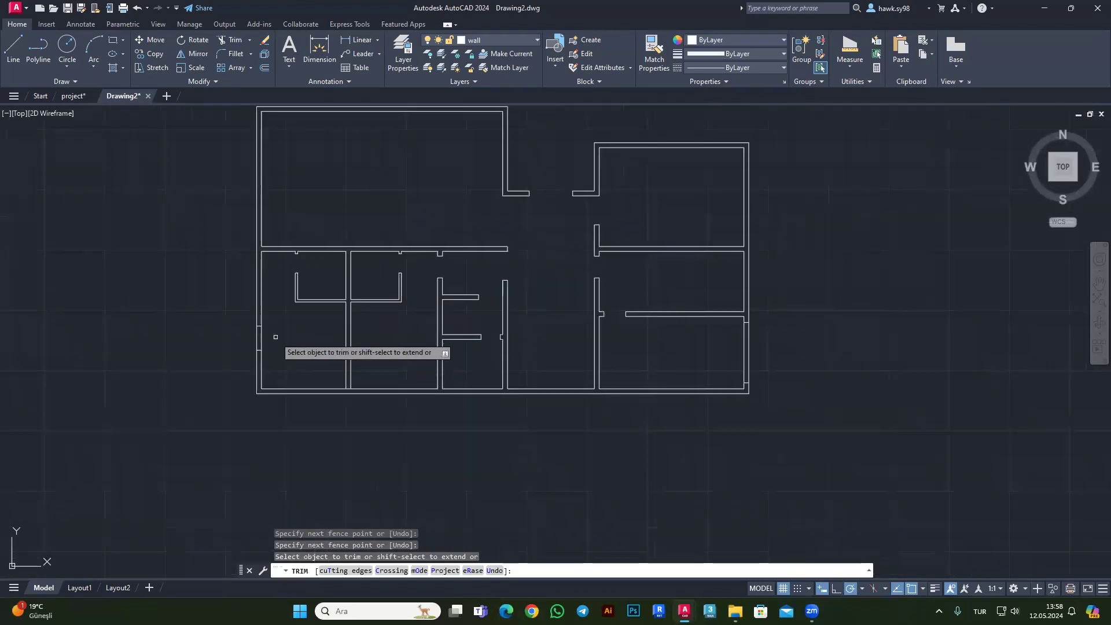
{"action": "scroll", "coordinate": [342, 389], "scroll_direction": "up", "scroll_amount": 2}
{"action": "scroll", "coordinate": [374, 386], "scroll_direction": "up", "scroll_amount": 2}
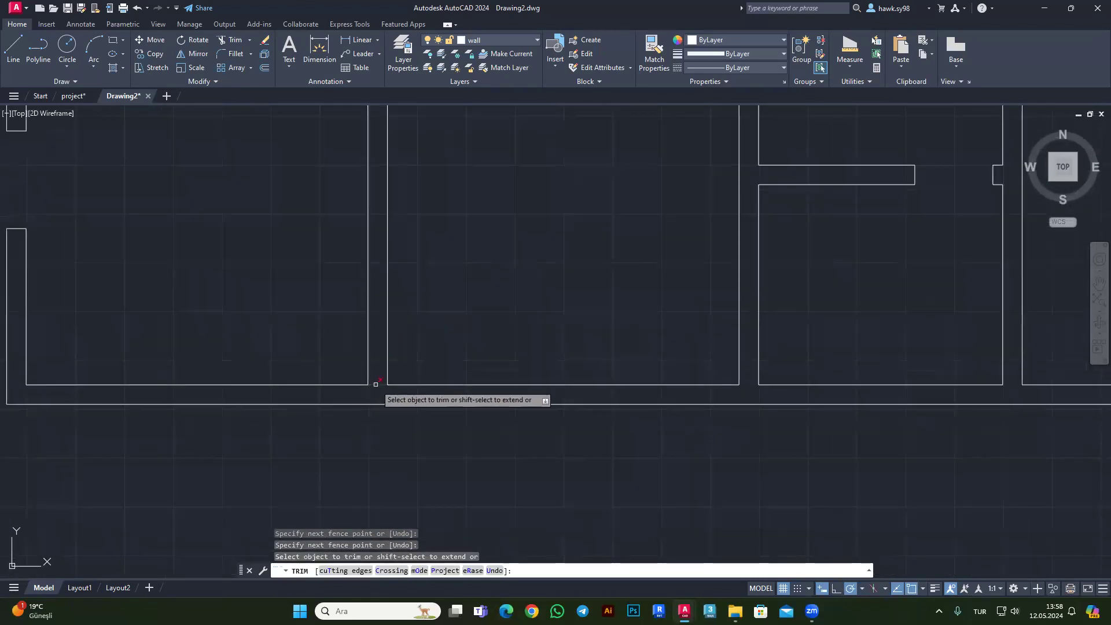
{"action": "left_click", "coordinate": [373, 386]}
Trim the lower segment of the right wall, then select the entire wall plan.
{"action": "scroll", "coordinate": [413, 425], "scroll_direction": "down", "scroll_amount": 4}
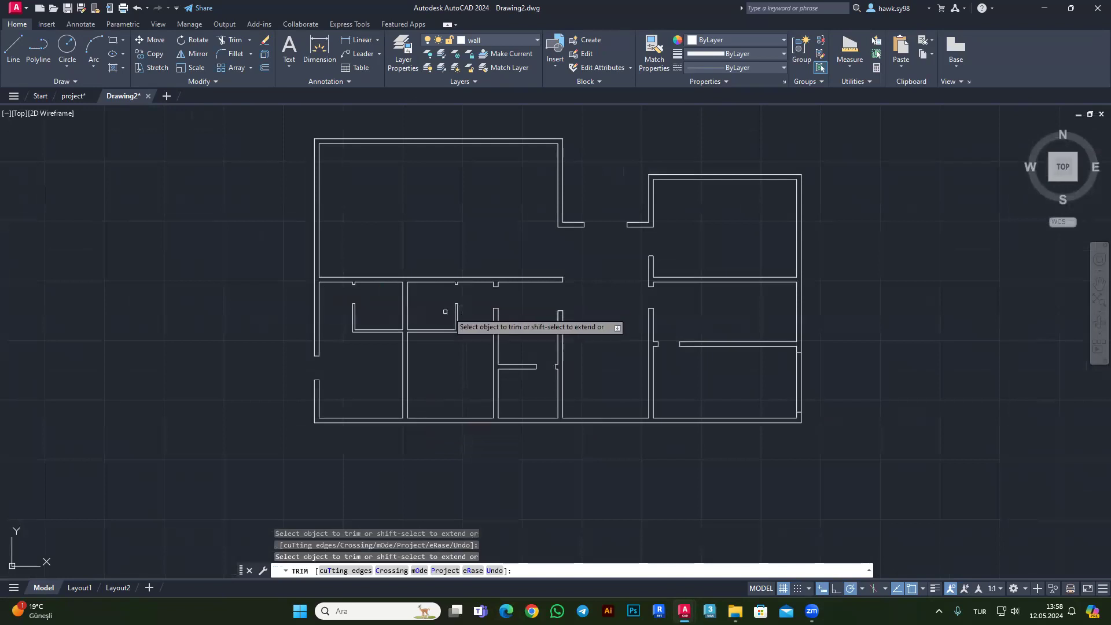
{"action": "scroll", "coordinate": [538, 283], "scroll_direction": "up", "scroll_amount": 2}
{"action": "scroll", "coordinate": [637, 278], "scroll_direction": "down", "scroll_amount": 4}
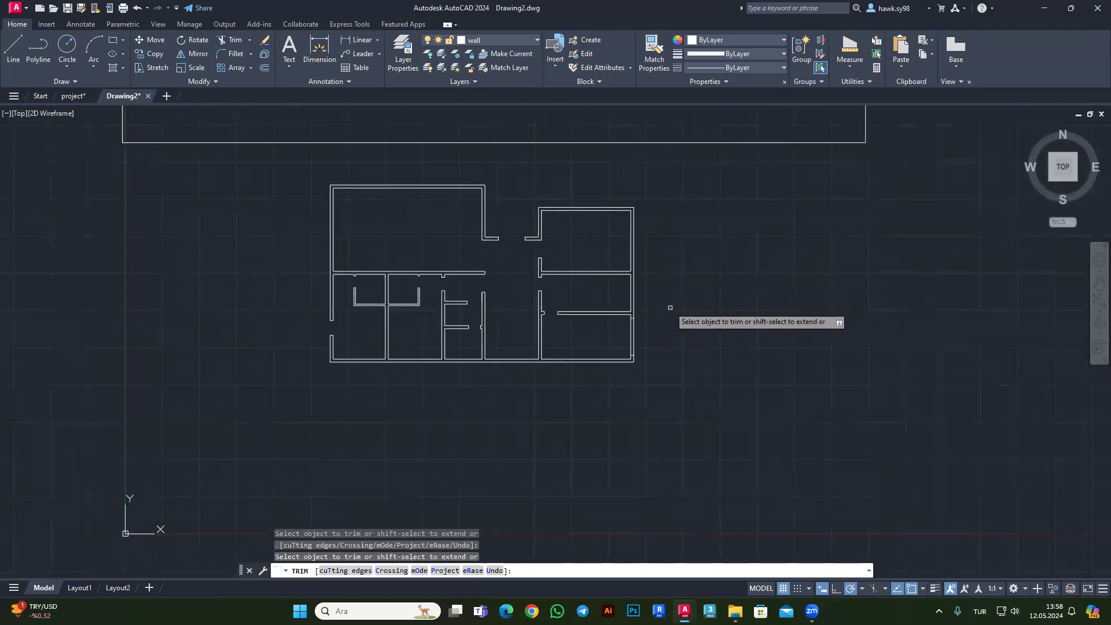
{"action": "scroll", "coordinate": [670, 310], "scroll_direction": "up", "scroll_amount": 3}
{"action": "left_click_drag", "start_coordinate": [632, 323], "coordinate": [558, 330]}
{"action": "scroll", "coordinate": [465, 242], "scroll_direction": "down", "scroll_amount": 3}
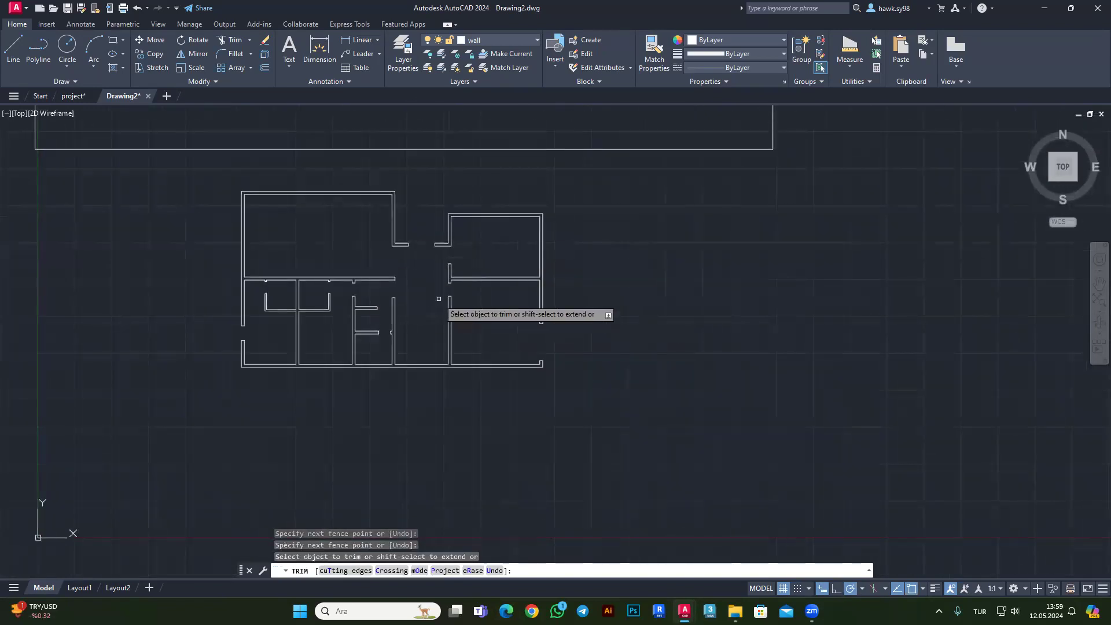
{"action": "key", "text": "Escape"}
{"action": "left_click_drag", "start_coordinate": [592, 168], "coordinate": [151, 428]}
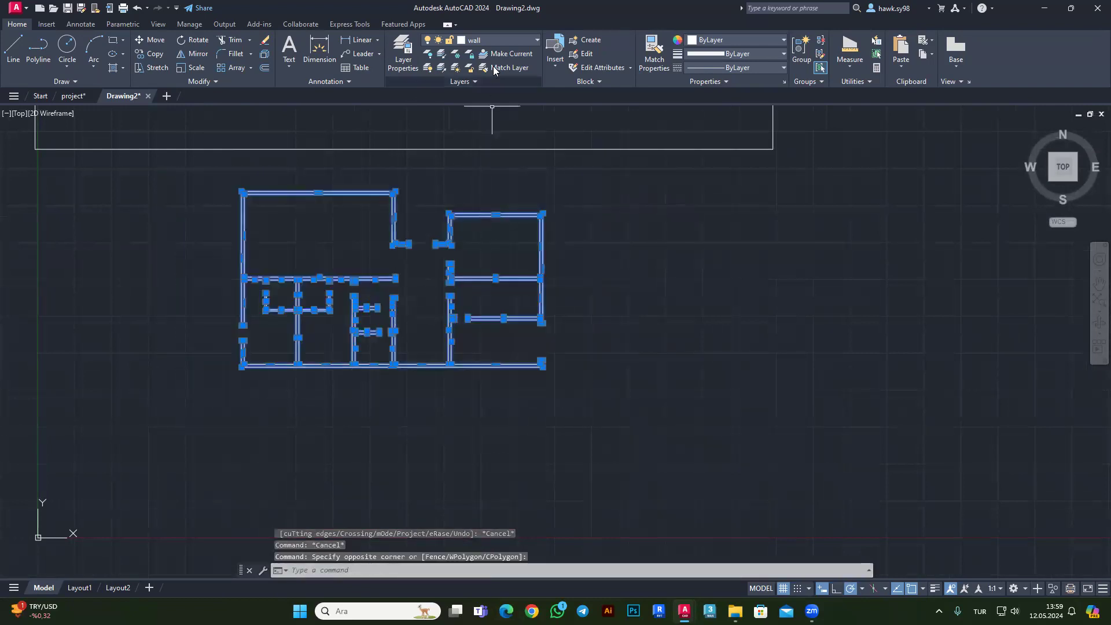
{"action": "key", "text": "Escape"}
{"action": "key", "text": "Escape"}
{"action": "scroll", "coordinate": [454, 306], "scroll_direction": "down", "scroll_amount": 5}
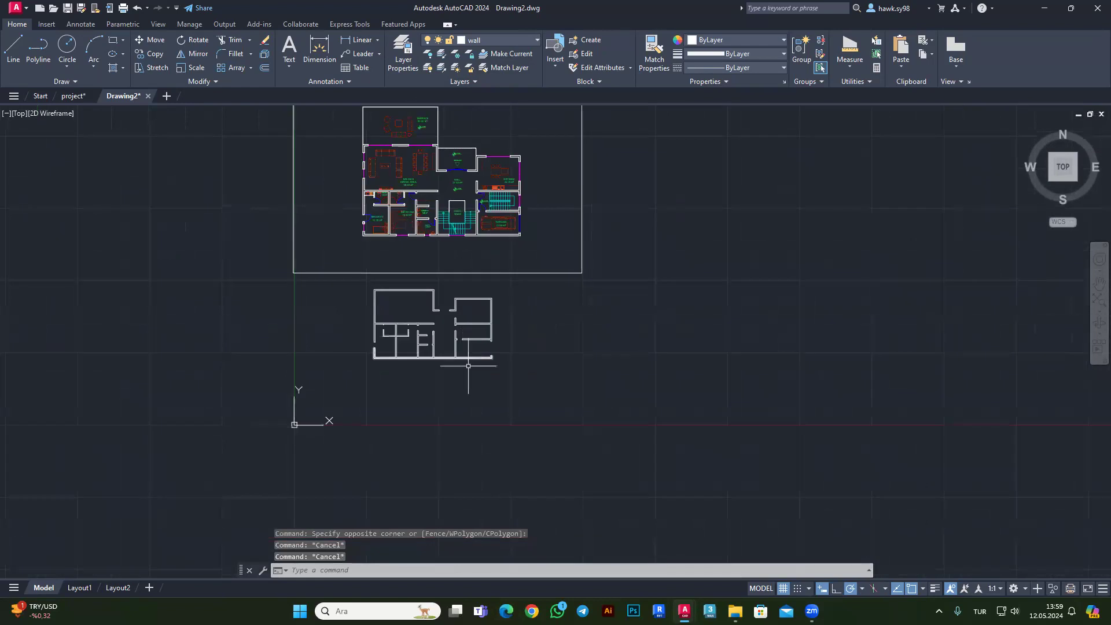
{"action": "scroll", "coordinate": [470, 203], "scroll_direction": "up", "scroll_amount": 1}
{"action": "scroll", "coordinate": [470, 203], "scroll_direction": "up", "scroll_amount": 1}
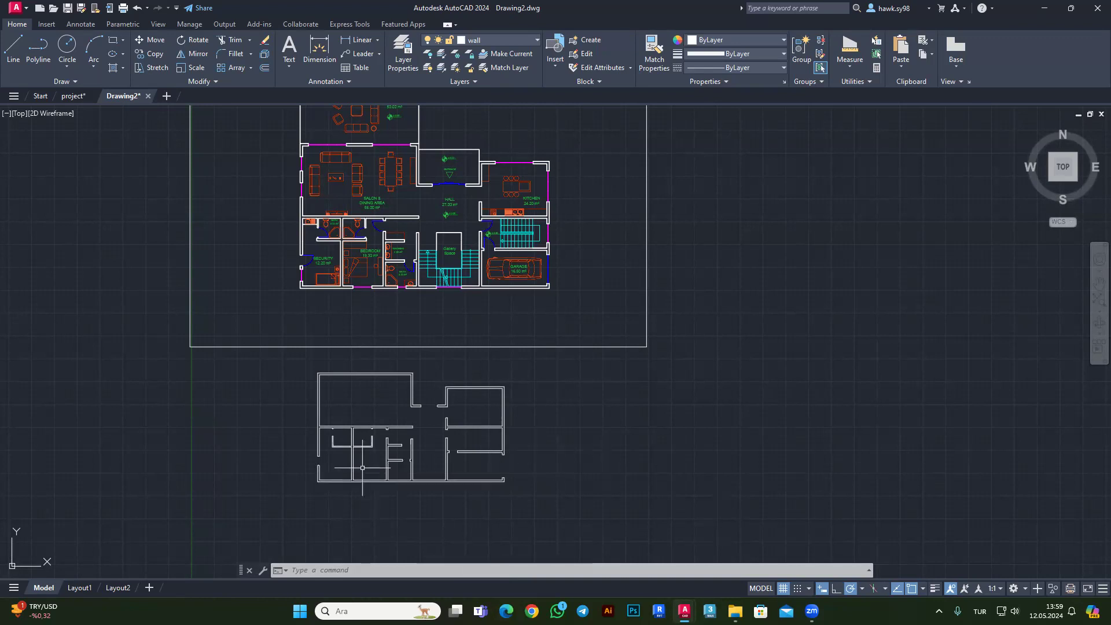
{"action": "scroll", "coordinate": [343, 291], "scroll_direction": "up", "scroll_amount": 2}
{"action": "scroll", "coordinate": [317, 305], "scroll_direction": "up", "scroll_amount": 2}
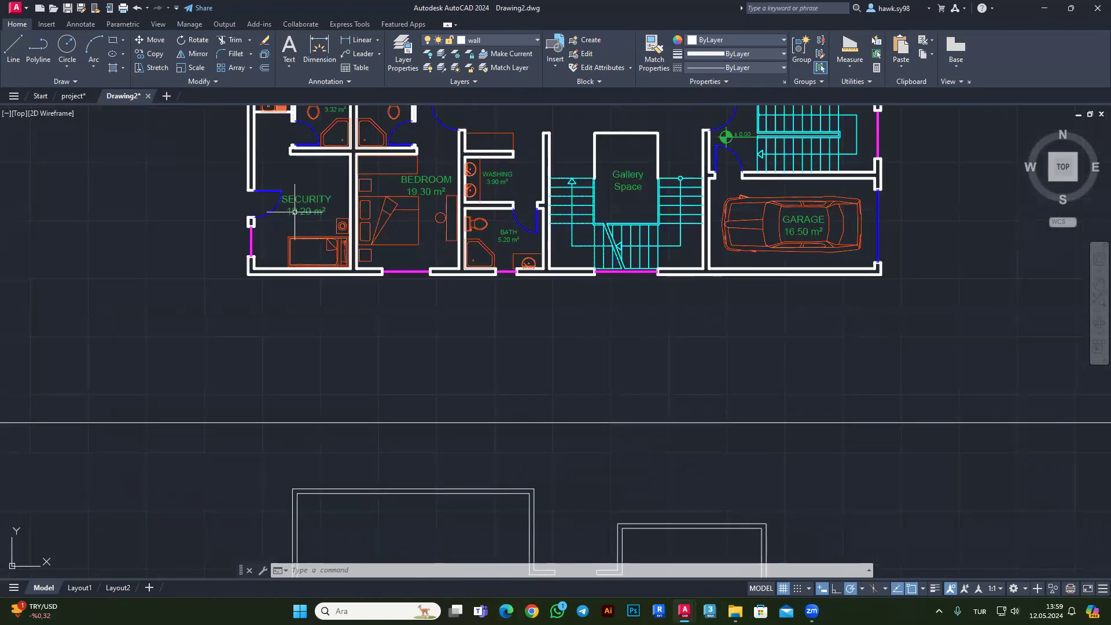
{"action": "scroll", "coordinate": [295, 212], "scroll_direction": "down", "scroll_amount": 2}
{"action": "scroll", "coordinate": [316, 231], "scroll_direction": "up", "scroll_amount": 2}
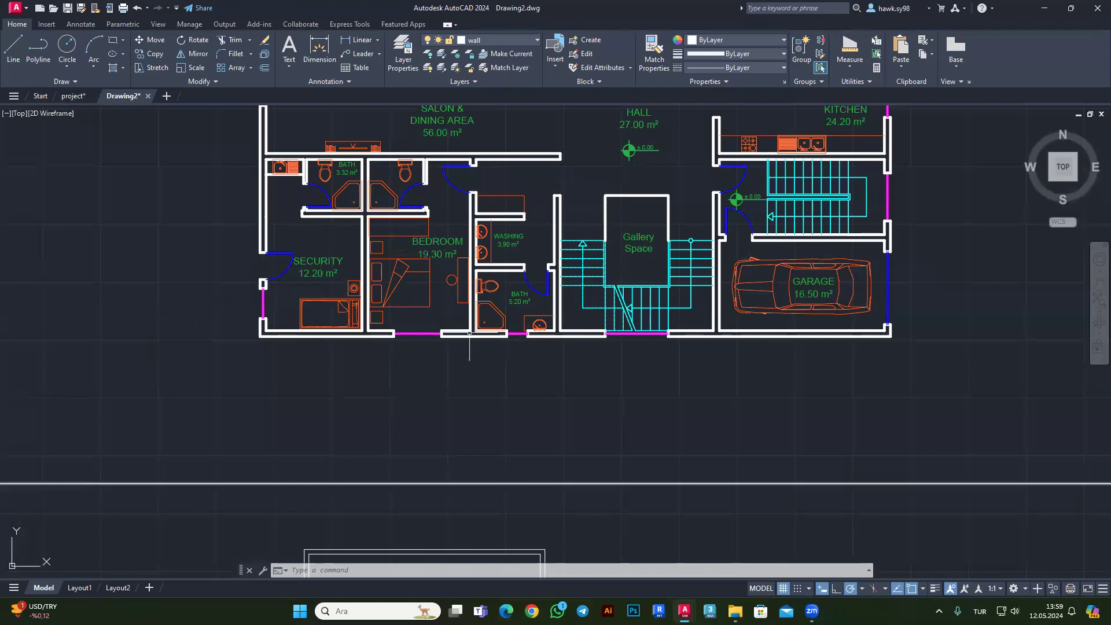
{"action": "scroll", "coordinate": [386, 291], "scroll_direction": "down", "scroll_amount": 4}
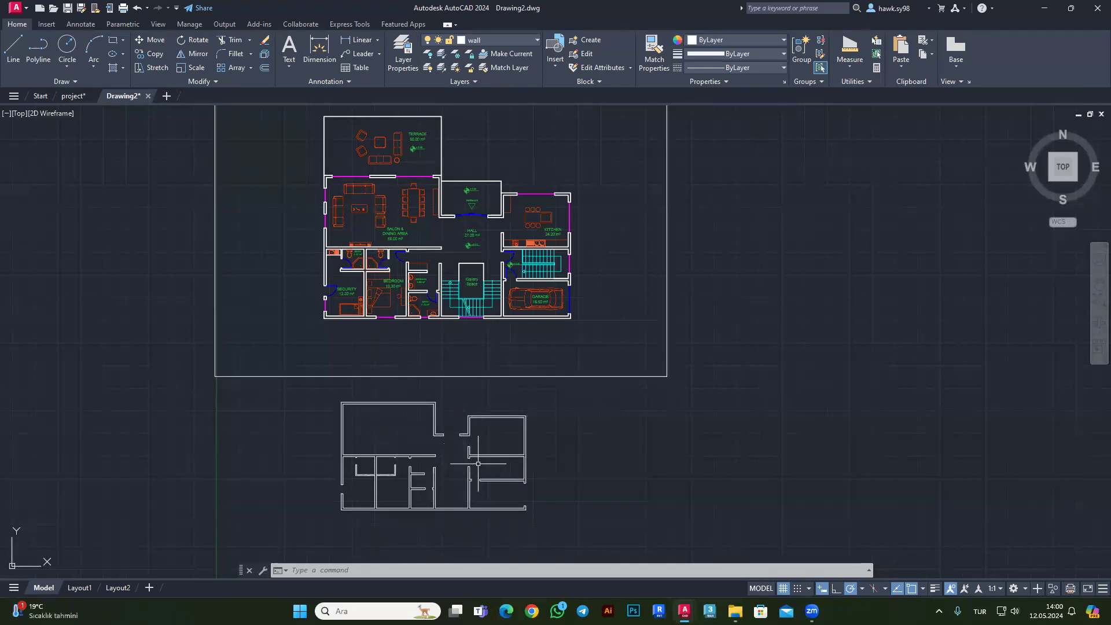
{"action": "scroll", "coordinate": [356, 486], "scroll_direction": "up", "scroll_amount": 4}
{"action": "scroll", "coordinate": [470, 427], "scroll_direction": "down", "scroll_amount": 2}
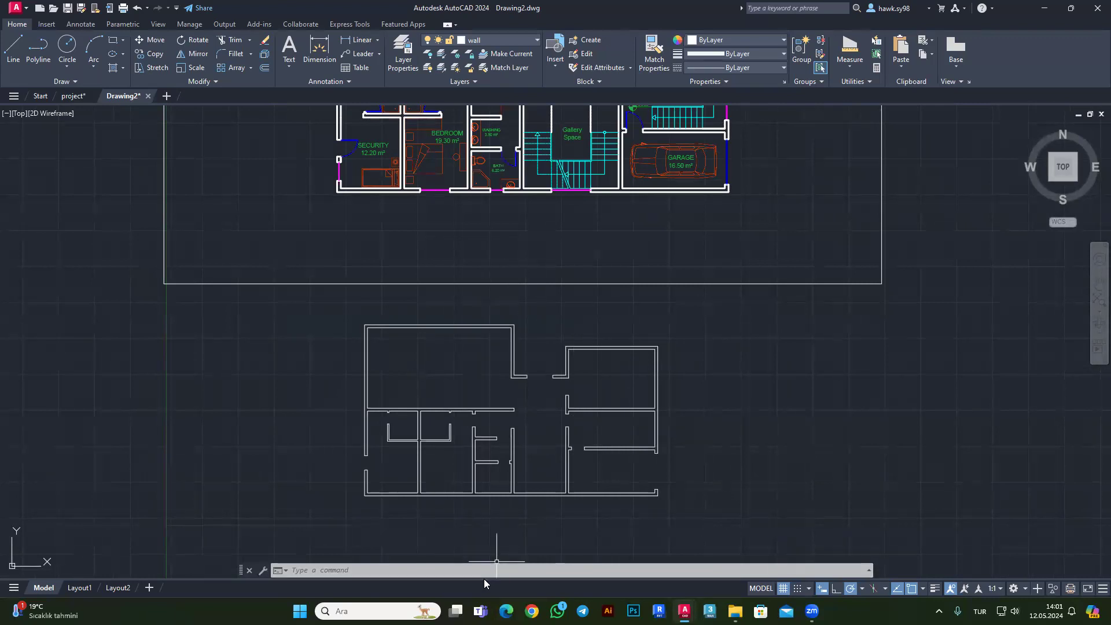
{"action": "left_click", "coordinate": [552, 606]}
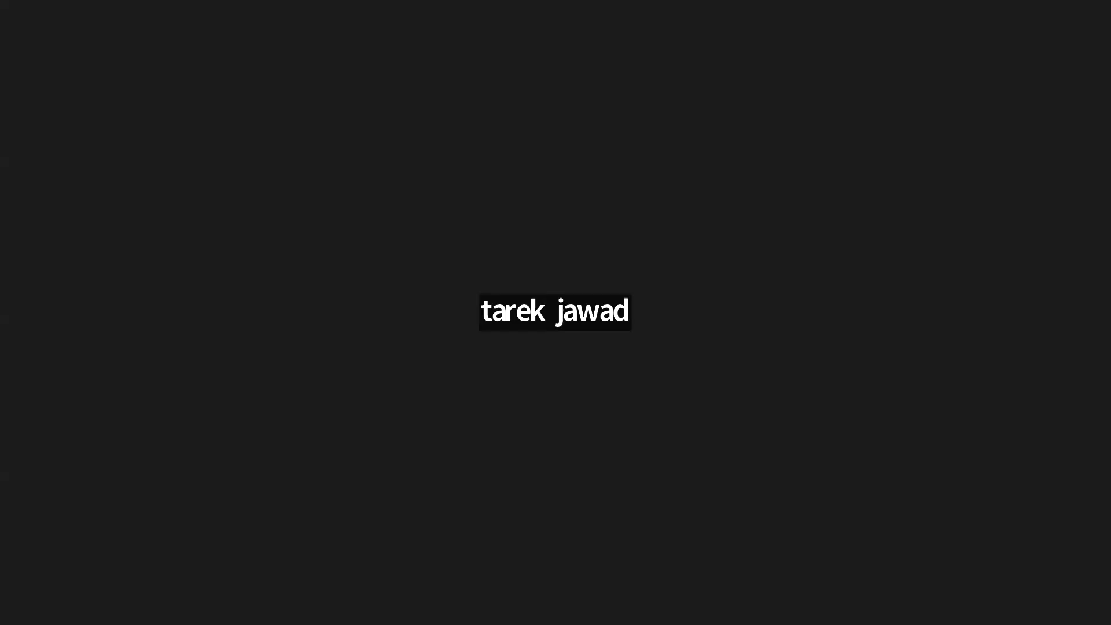